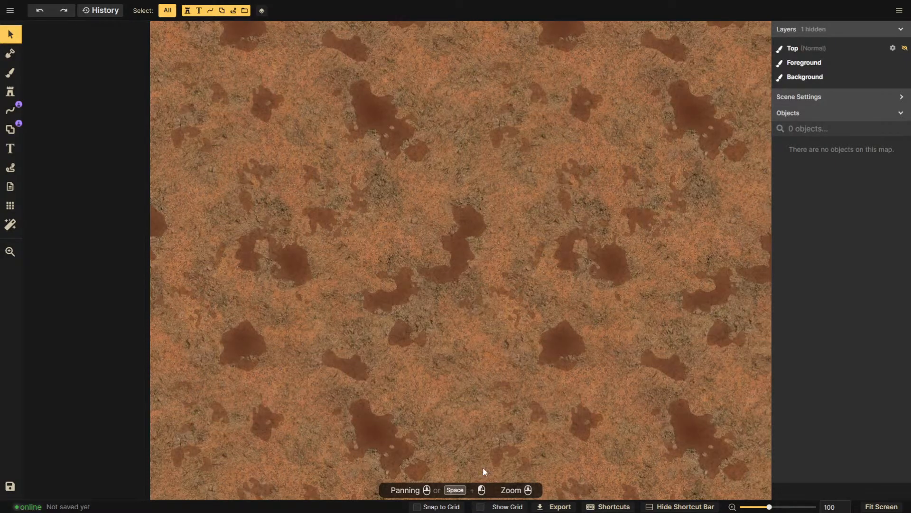
# Leave the unsaved map and return to the overview of saved maps
pyautogui.moveTo(220, 156); pyautogui.dragTo(177, 229)
pyautogui.click(10, 11)
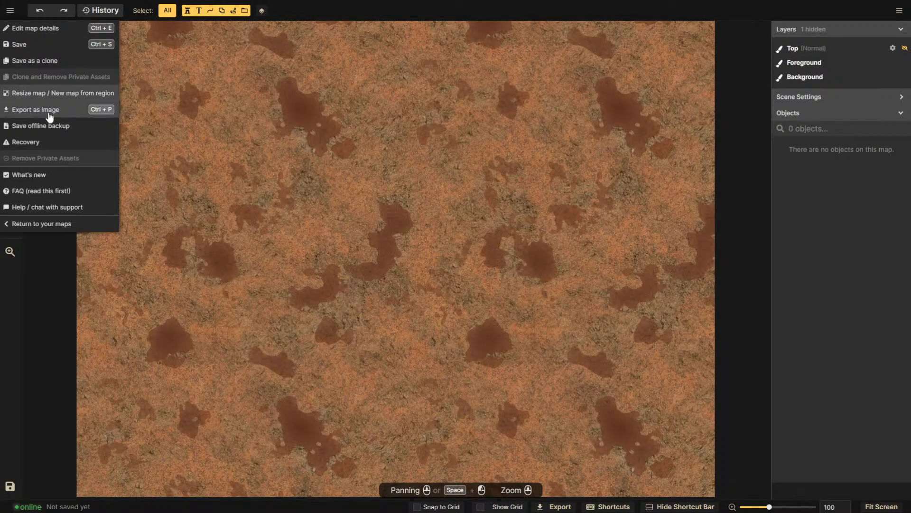
pyautogui.click(55, 224)
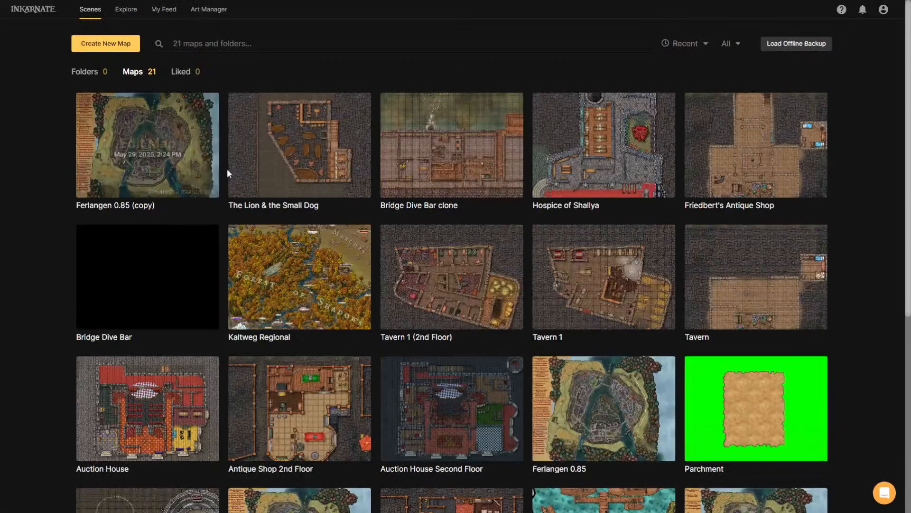
# Create a new landscape map of 40 × 30 tiles at High (3K) editing resolution, accepting the experimental HD editing notice
pyautogui.click(110, 44)
pyautogui.click(584, 408)
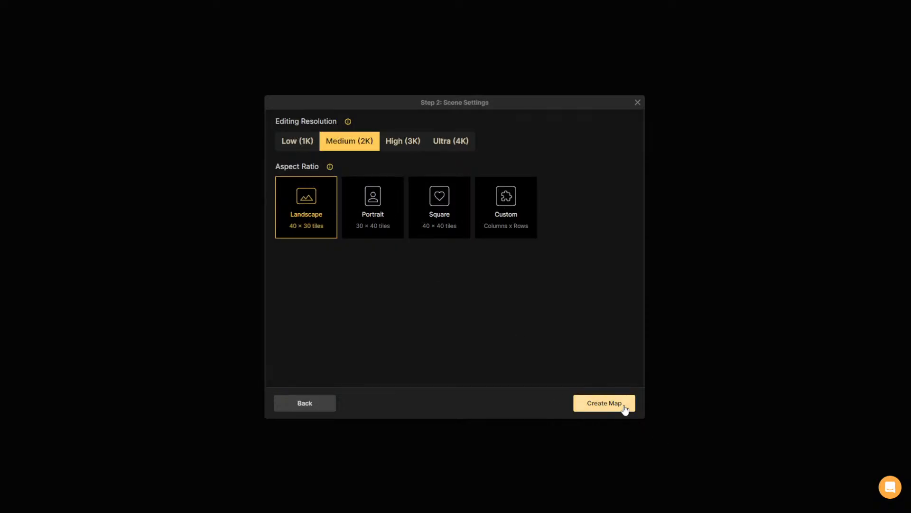
pyautogui.click(412, 146)
pyautogui.click(279, 163)
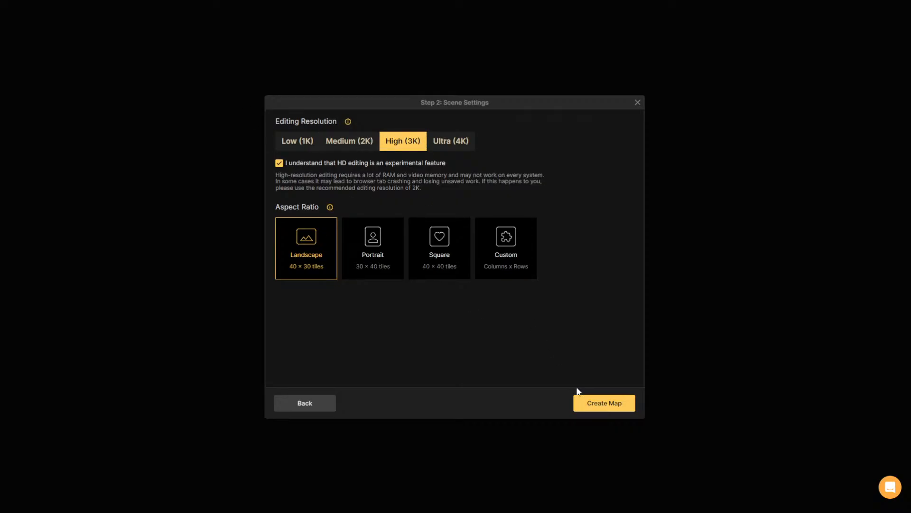
pyautogui.click(591, 406)
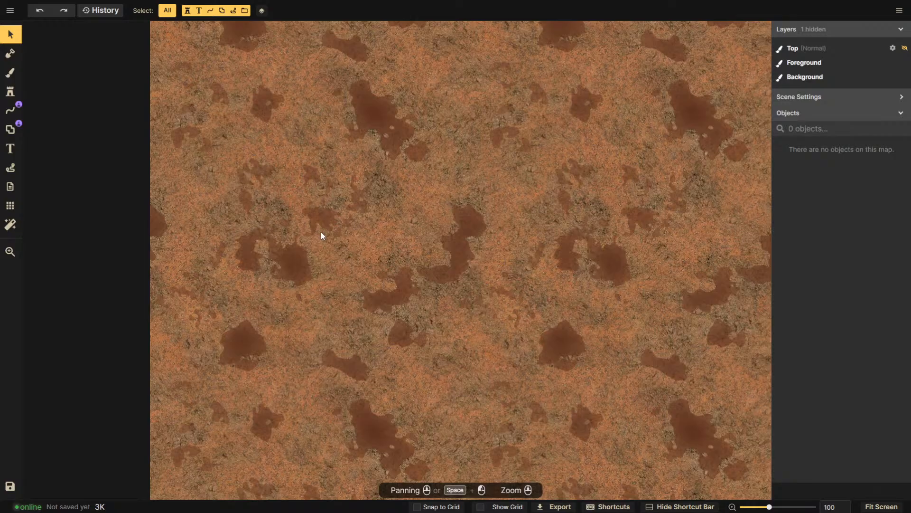
pyautogui.moveTo(430, 208); pyautogui.dragTo(372, 188)
pyautogui.moveTo(252, 166); pyautogui.dragTo(271, 178)
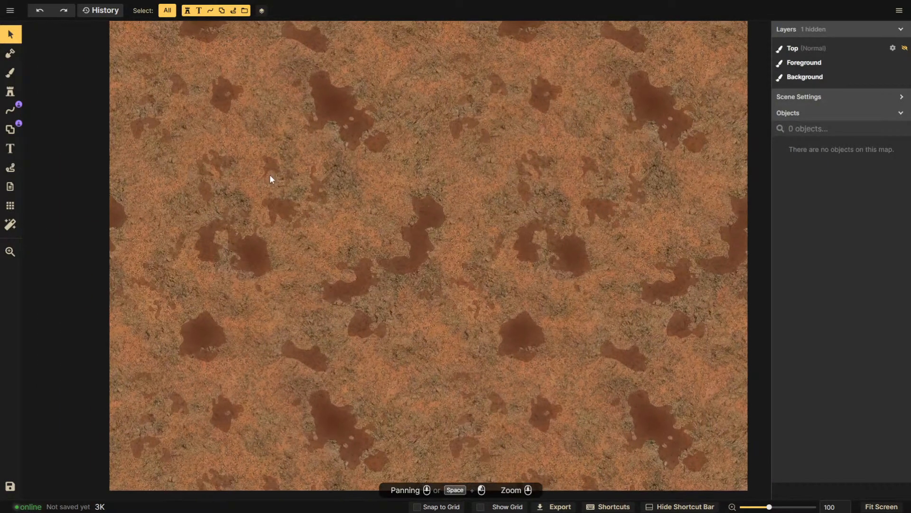
pyautogui.moveTo(108, 183); pyautogui.dragTo(74, 202)
pyautogui.scroll(-1, 98, 186)
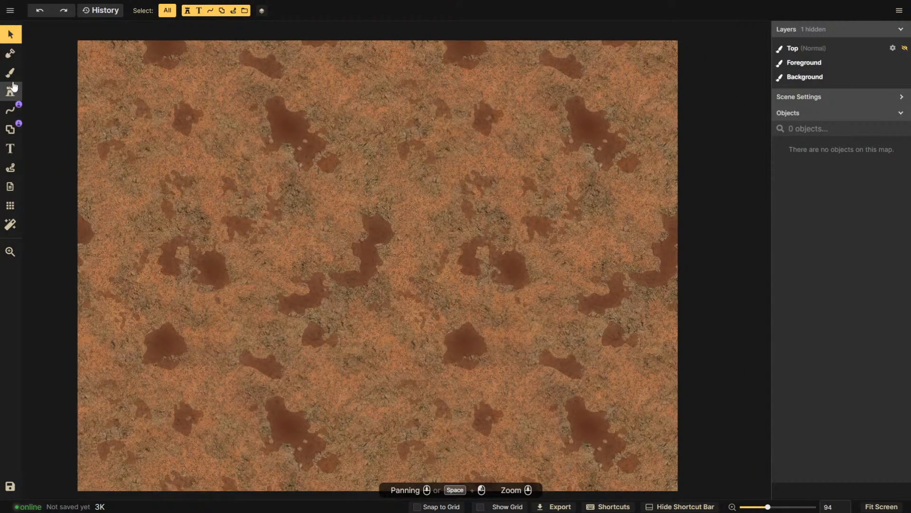
# Open the texture catalog for the brush and search for "grass" across the entire Inkarnate collection
pyautogui.click(12, 90)
pyautogui.click(73, 156)
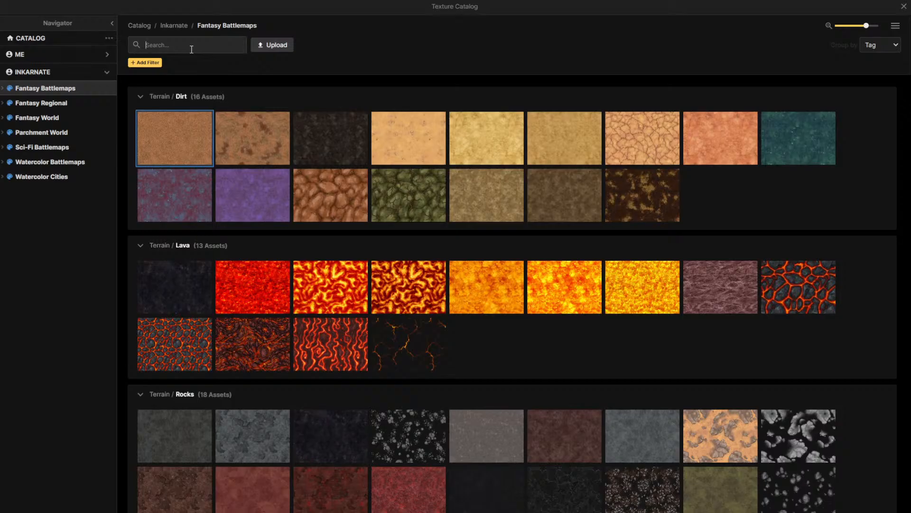
pyautogui.write('grass')
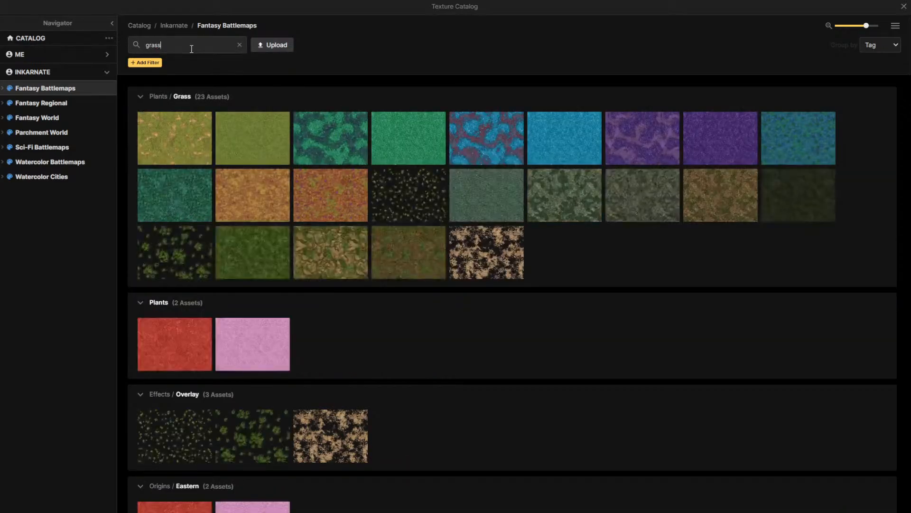
pyautogui.click(173, 26)
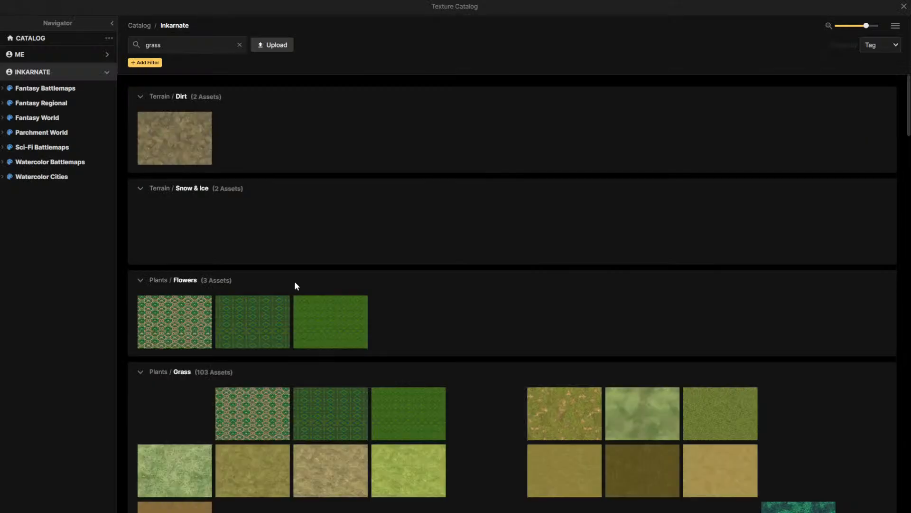
# Enlarge the texture thumbnails to the maximum size and collapse the navigator while browsing the grass textures
pyautogui.moveTo(190, 138)
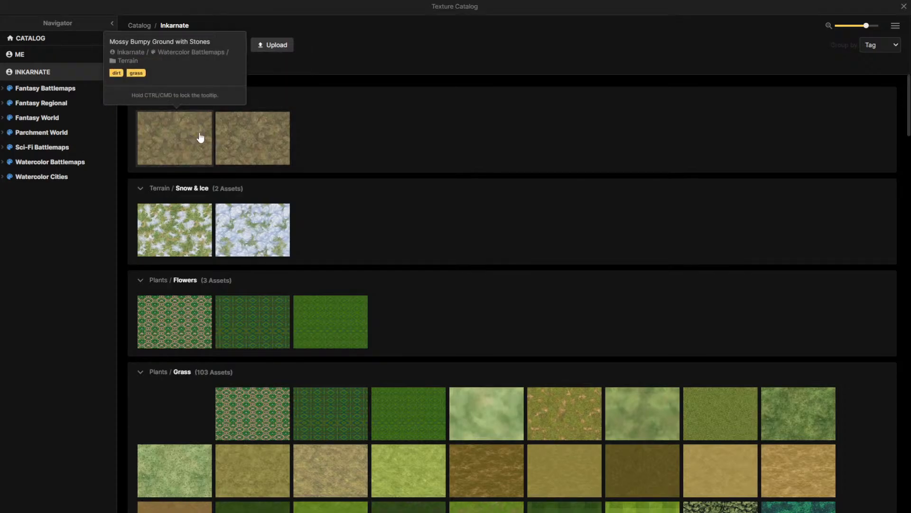
pyautogui.scroll(-1, 400, 312)
pyautogui.scroll(-1, 400, 313)
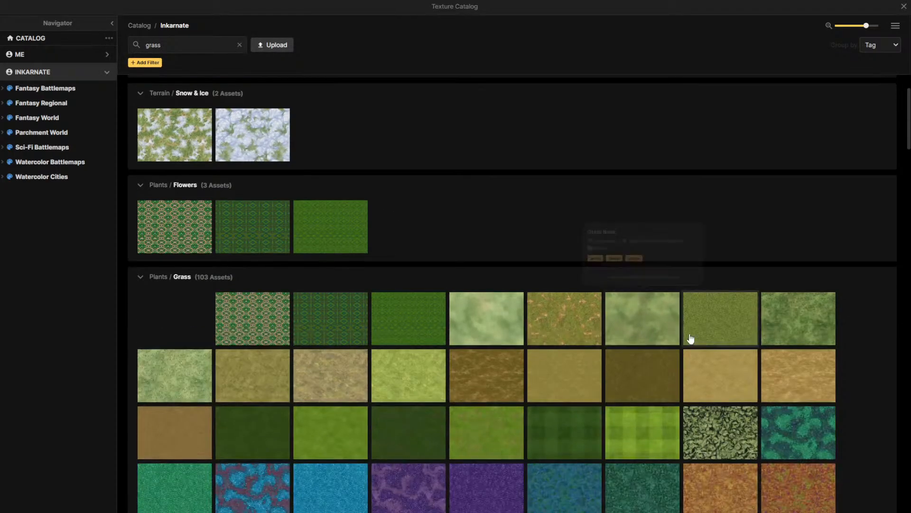
pyautogui.moveTo(710, 332)
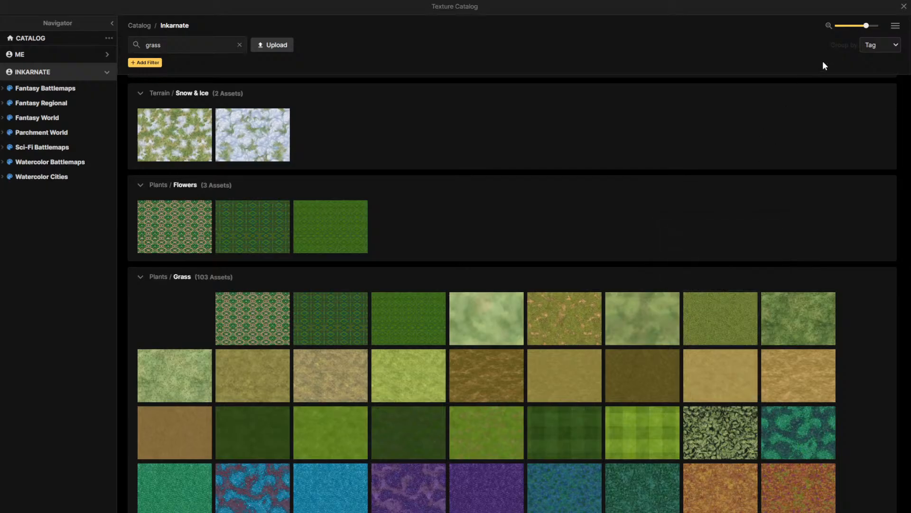
pyautogui.moveTo(867, 26); pyautogui.dragTo(876, 26)
pyautogui.scroll(-2, 666, 304)
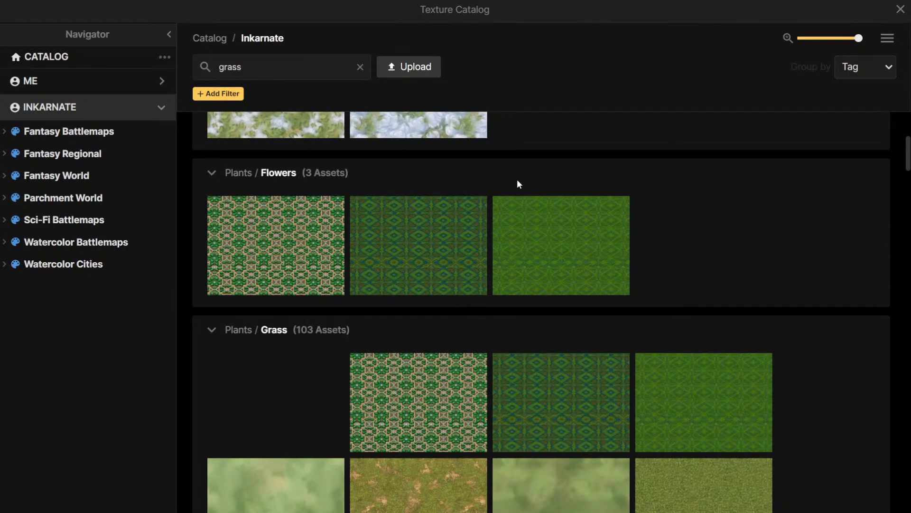
pyautogui.moveTo(518, 184)
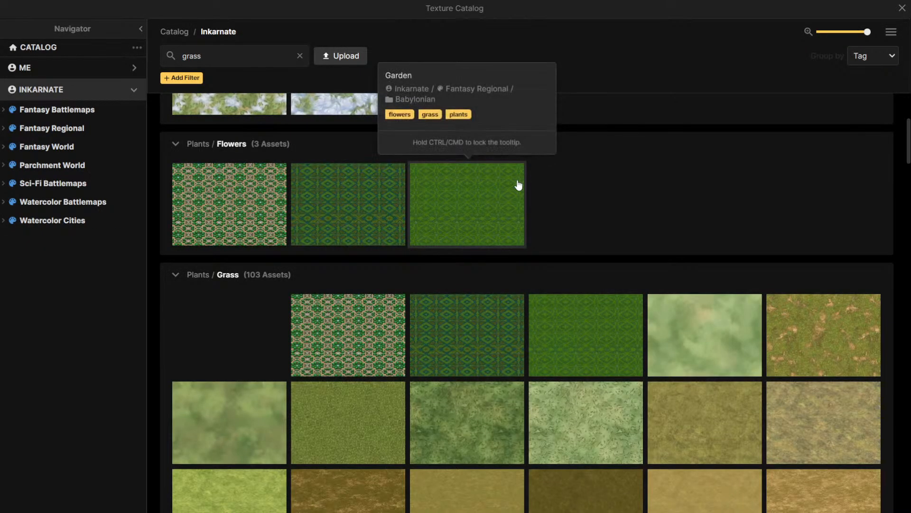
pyautogui.scroll(-5, 517, 178)
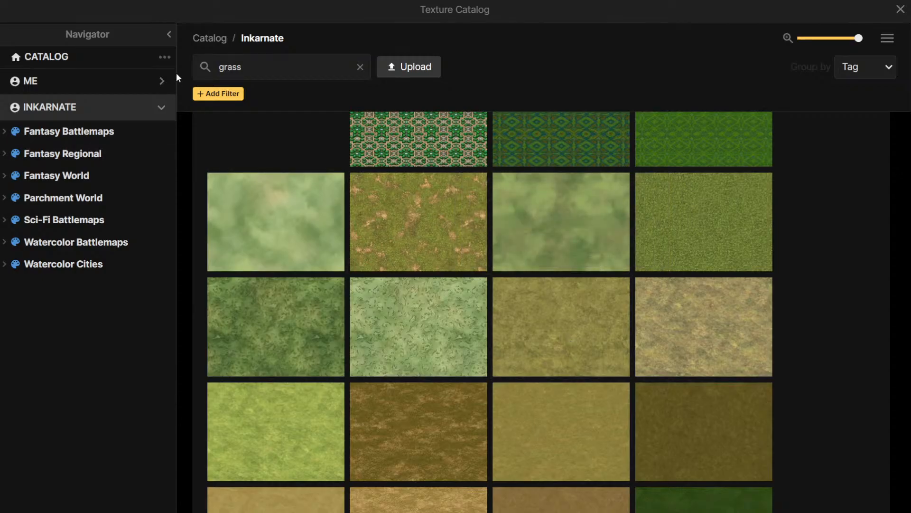
pyautogui.click(169, 34)
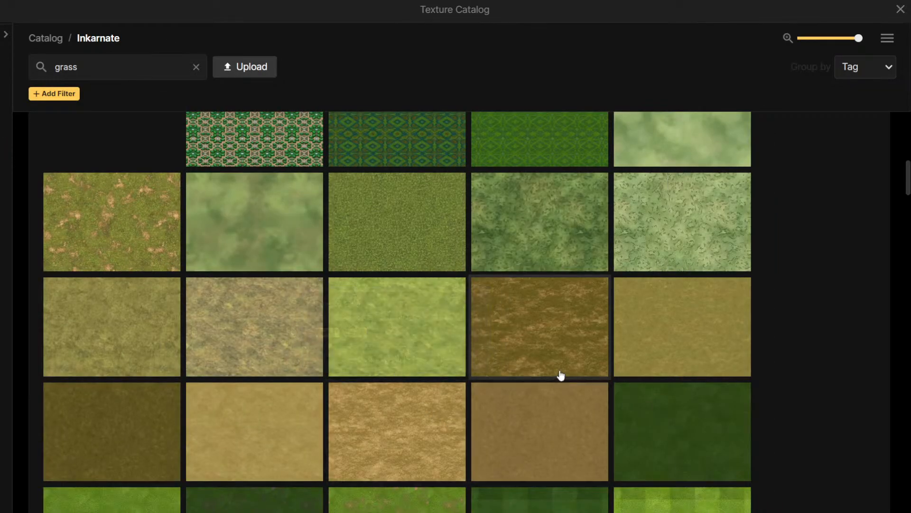
# Choose the Fantasy Battlemaps Core "Grass" texture with scattered dirt patches as the brush texture
pyautogui.moveTo(563, 371)
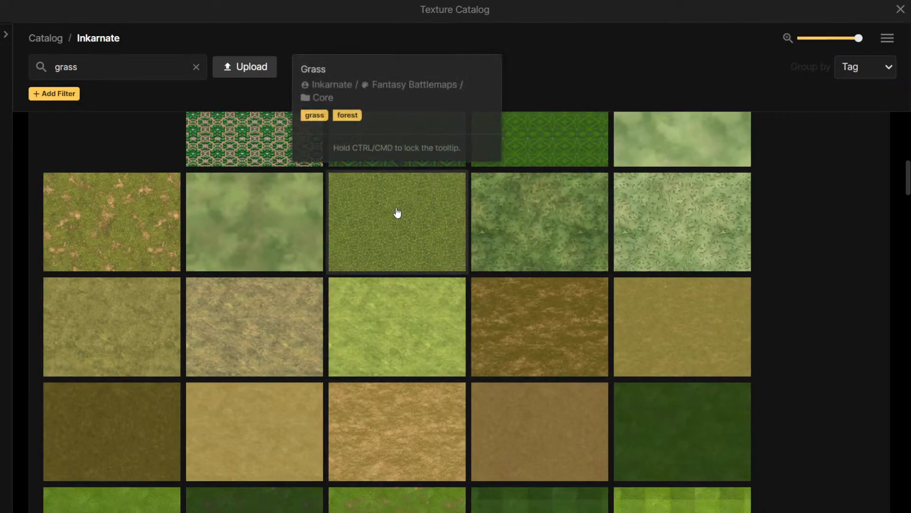
pyautogui.moveTo(84, 229)
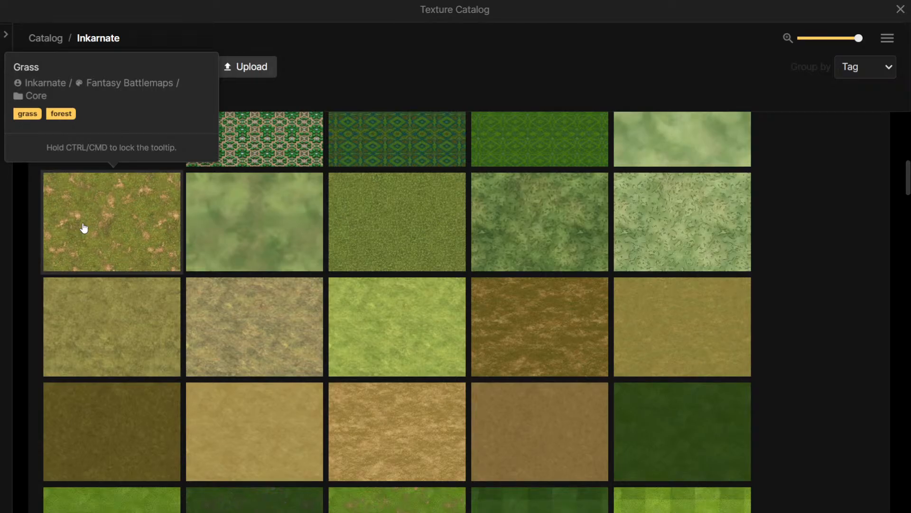
pyautogui.click(84, 228)
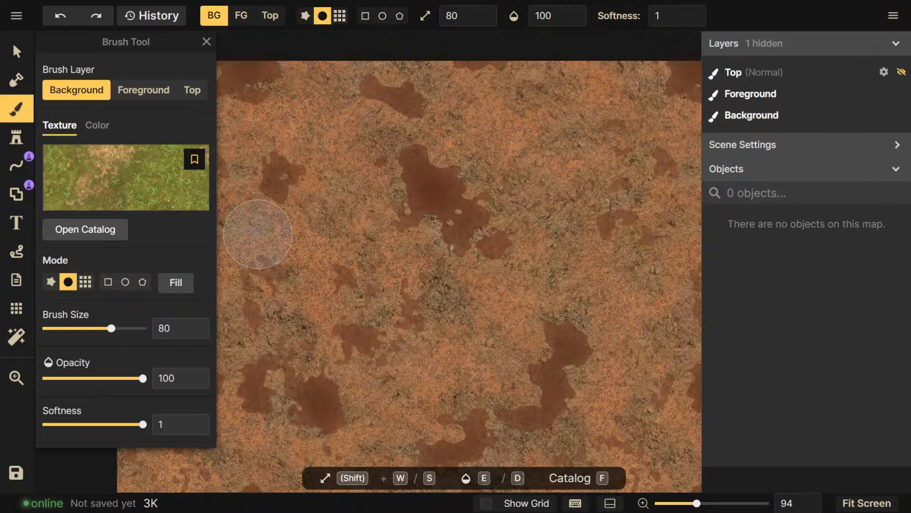
# Fill the entire background layer with the selected grass texture
pyautogui.scroll(-5, 475, 286)
pyautogui.moveTo(494, 266)
pyautogui.mouseDown()
pyautogui.moveTo(567, 289)
pyautogui.moveTo(701, 298)
pyautogui.moveTo(664, 248)
pyautogui.moveTo(637, 291)
pyautogui.mouseUp()
pyautogui.scroll(-6, 637, 293)
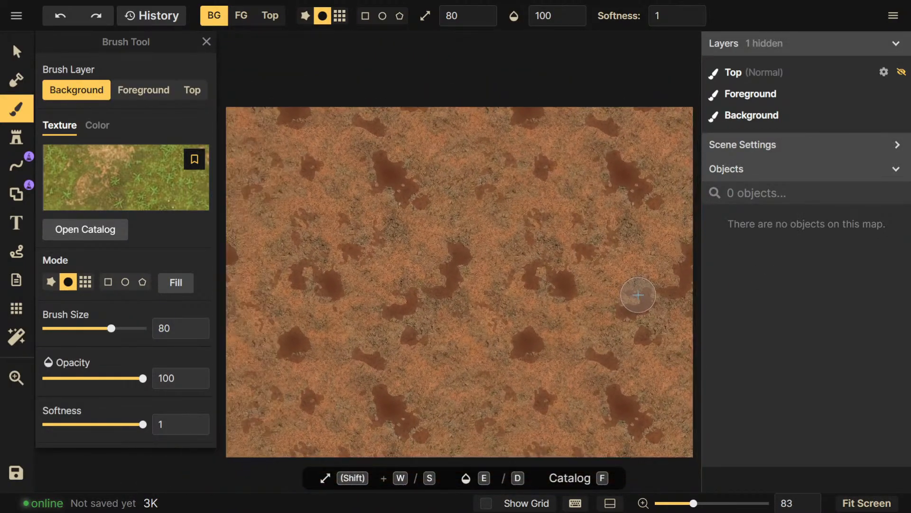
pyautogui.moveTo(617, 161); pyautogui.dragTo(389, 145)
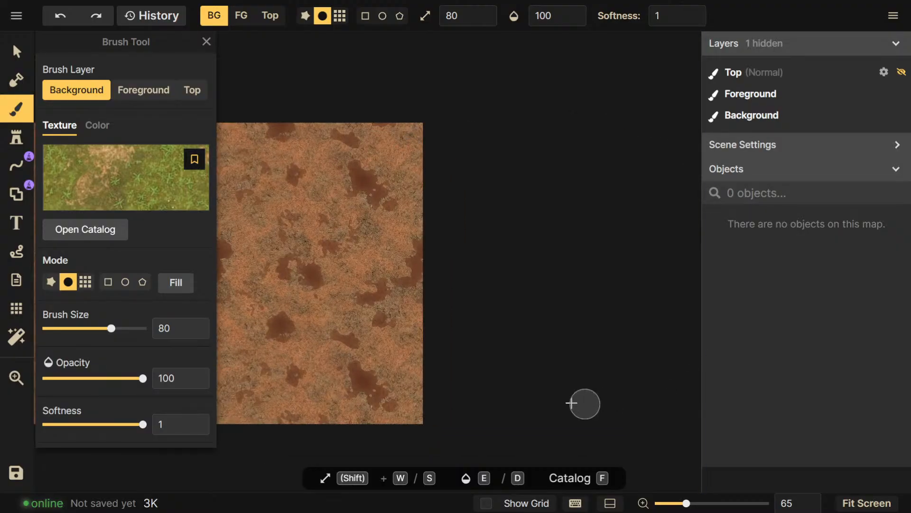
pyautogui.moveTo(413, 407); pyautogui.dragTo(530, 395)
pyautogui.moveTo(472, 354); pyautogui.dragTo(561, 362)
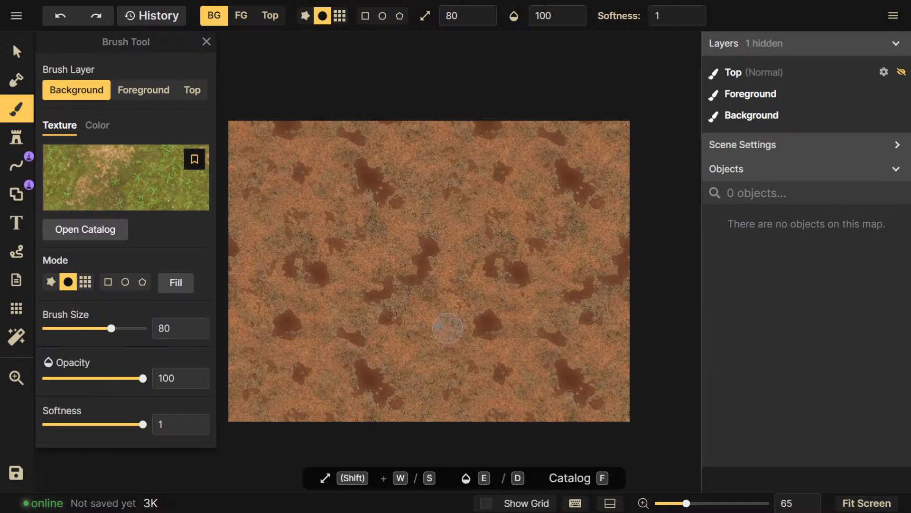
pyautogui.scroll(1, 374, 294)
pyautogui.moveTo(375, 295); pyautogui.dragTo(396, 313)
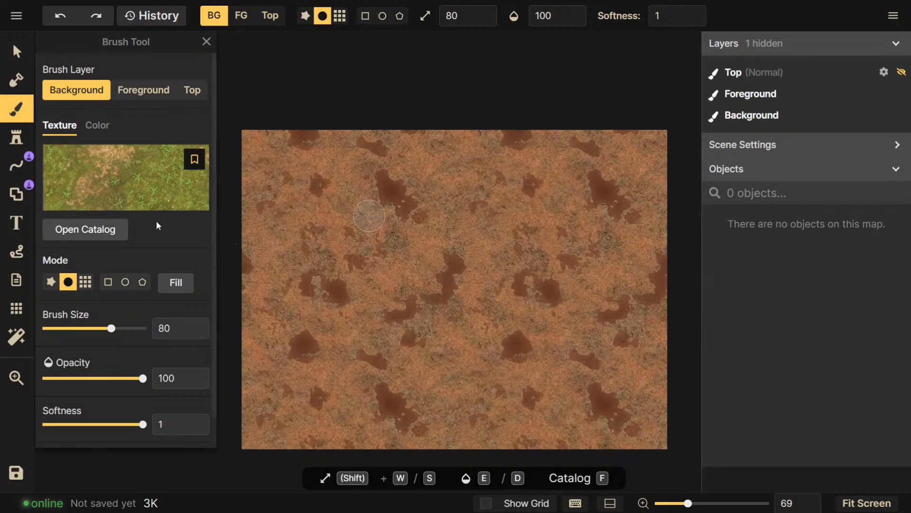
pyautogui.click(176, 283)
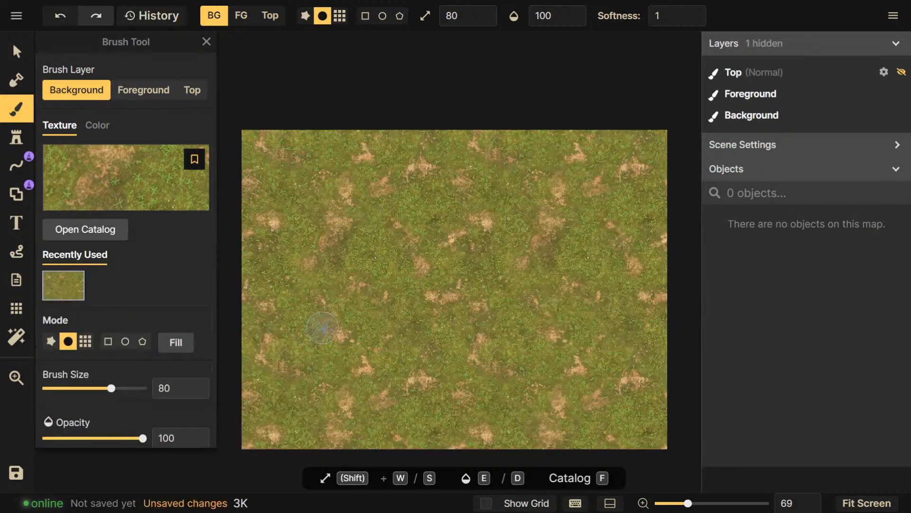
# Set the grass texture scale to 63.2 in the advanced brush settings and refill the background with it
pyautogui.moveTo(440, 343); pyautogui.dragTo(436, 342)
pyautogui.scroll(5, 436, 342)
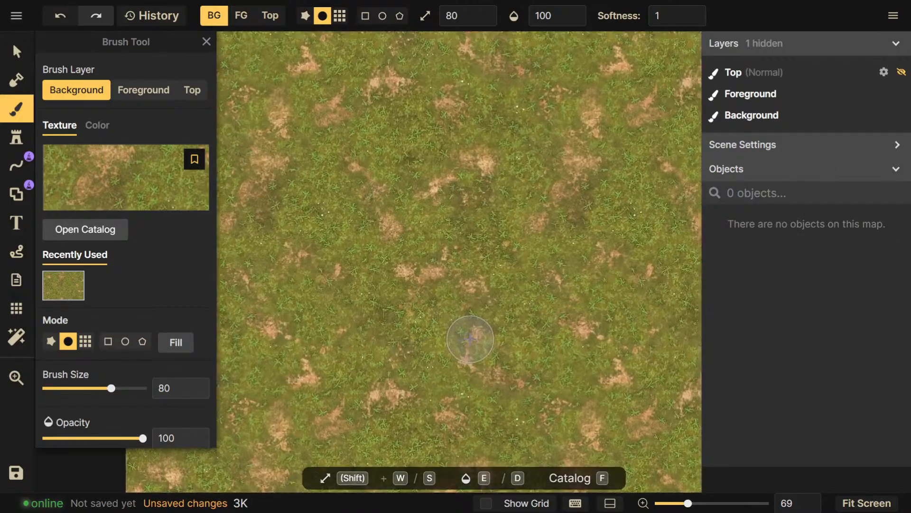
pyautogui.scroll(-2, 114, 382)
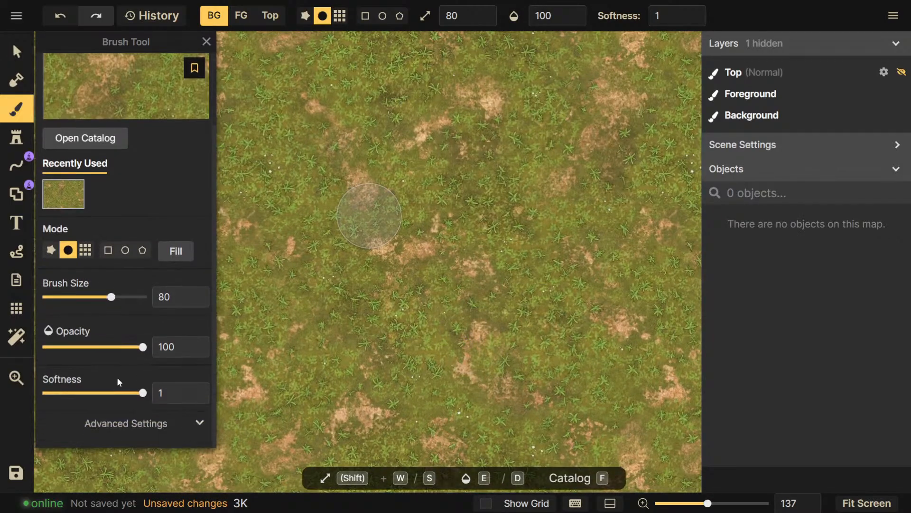
pyautogui.click(155, 424)
pyautogui.scroll(-5, 415, 311)
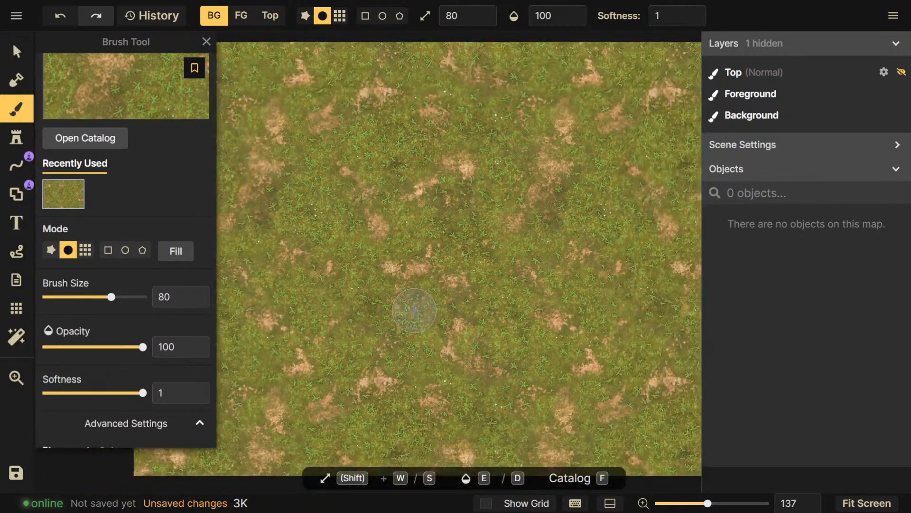
pyautogui.moveTo(483, 322); pyautogui.dragTo(427, 301)
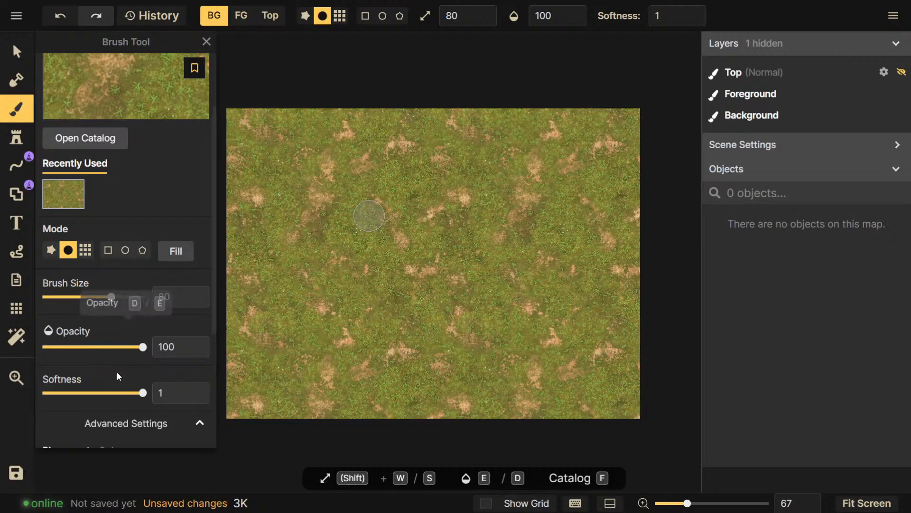
pyautogui.scroll(-3, 81, 337)
pyautogui.moveTo(102, 353); pyautogui.dragTo(91, 356)
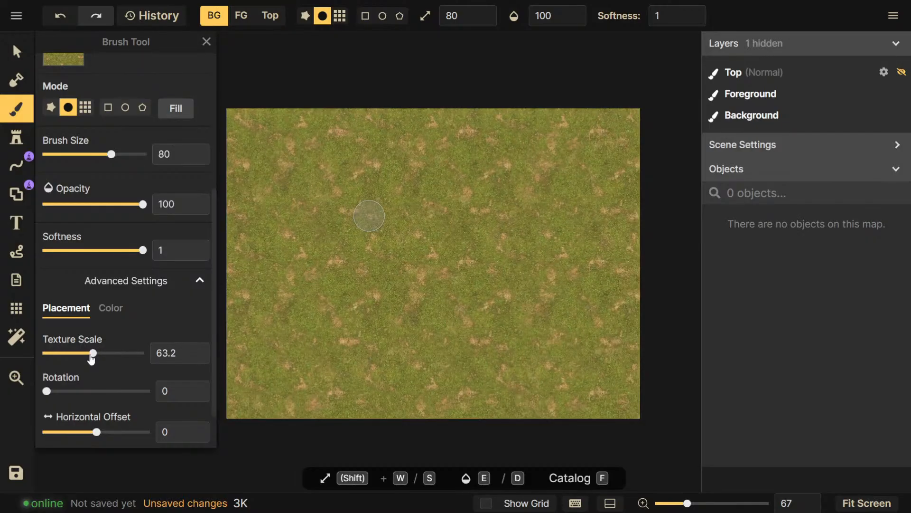
pyautogui.click(183, 108)
# Choose the dense, plain green grass texture without dirt patches from the texture catalog as the brush texture
pyautogui.scroll(5, 402, 302)
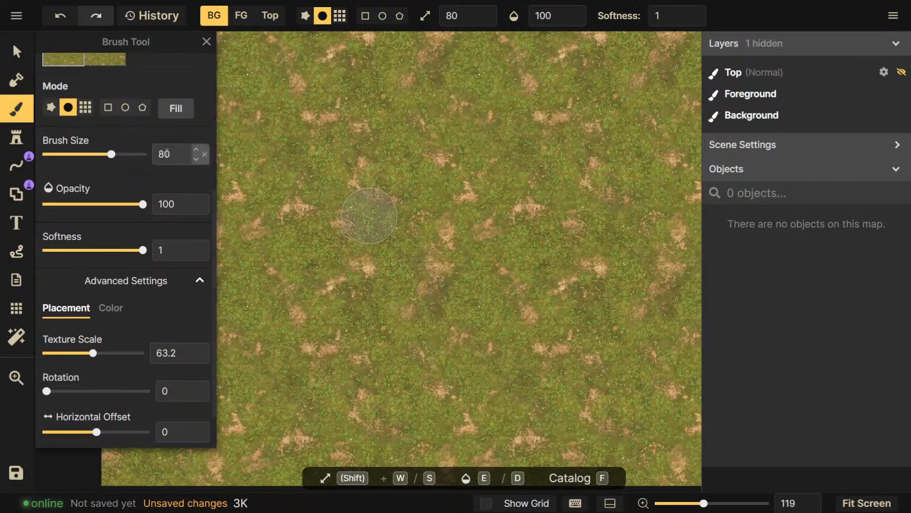
pyautogui.scroll(5, 144, 183)
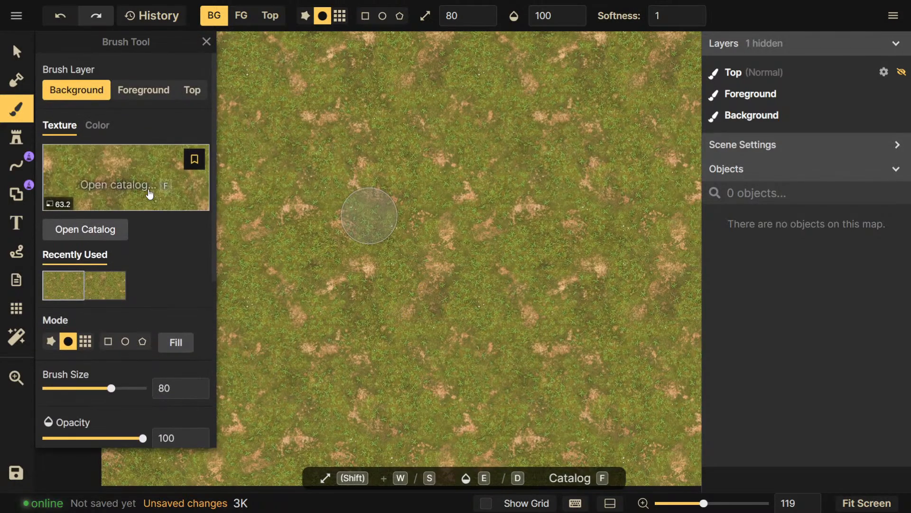
pyautogui.scroll(-3, 321, 252)
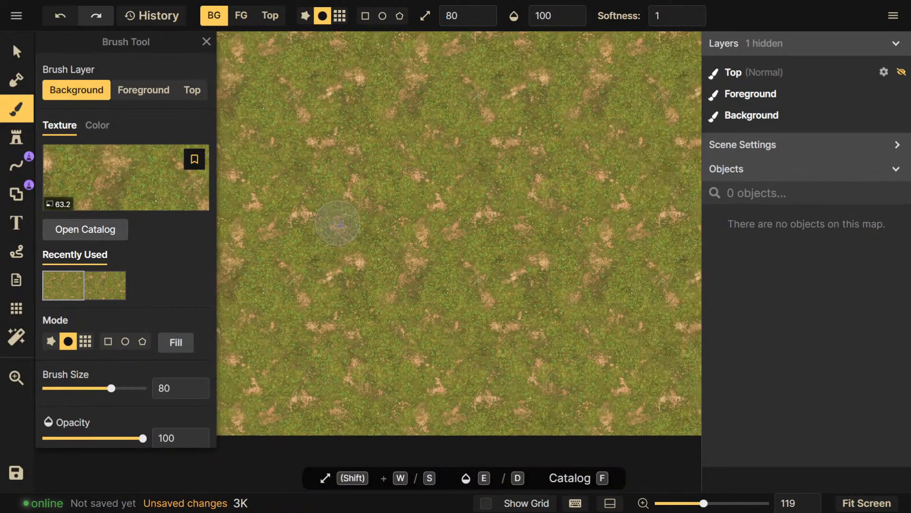
pyautogui.scroll(-3, 388, 252)
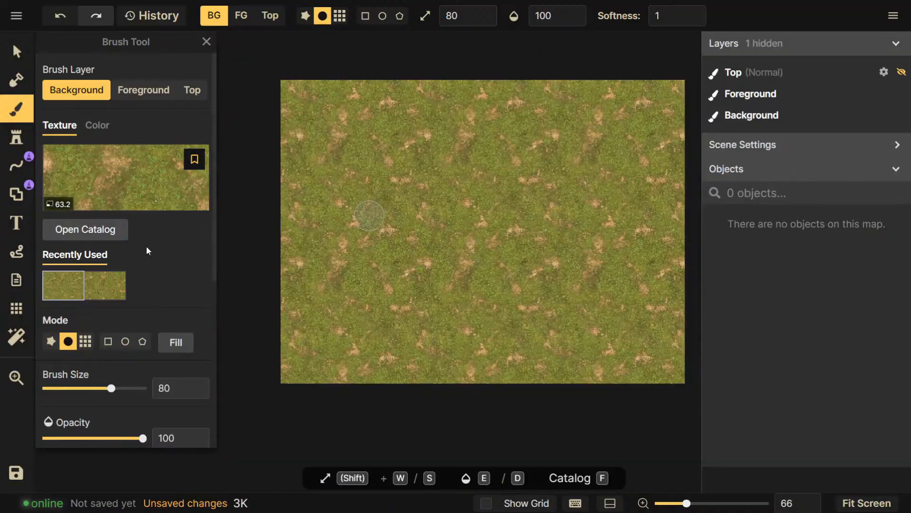
pyautogui.click(74, 229)
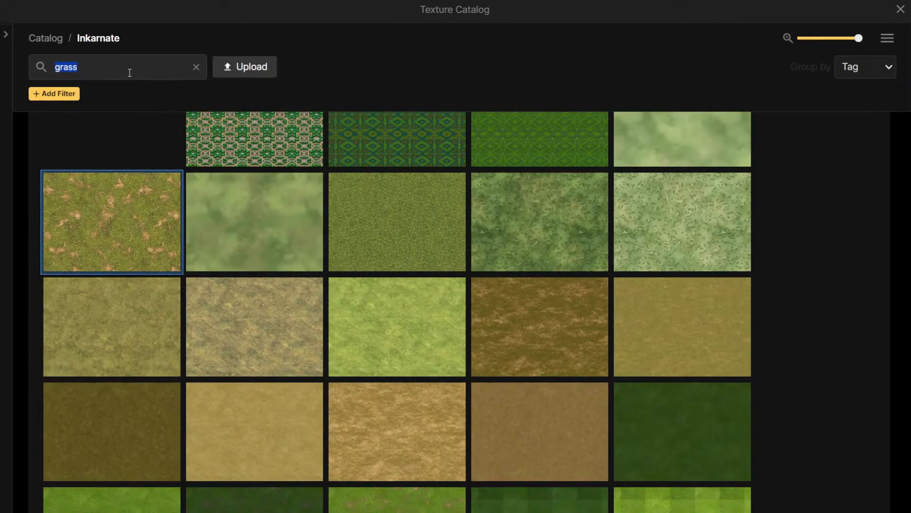
pyautogui.click(362, 222)
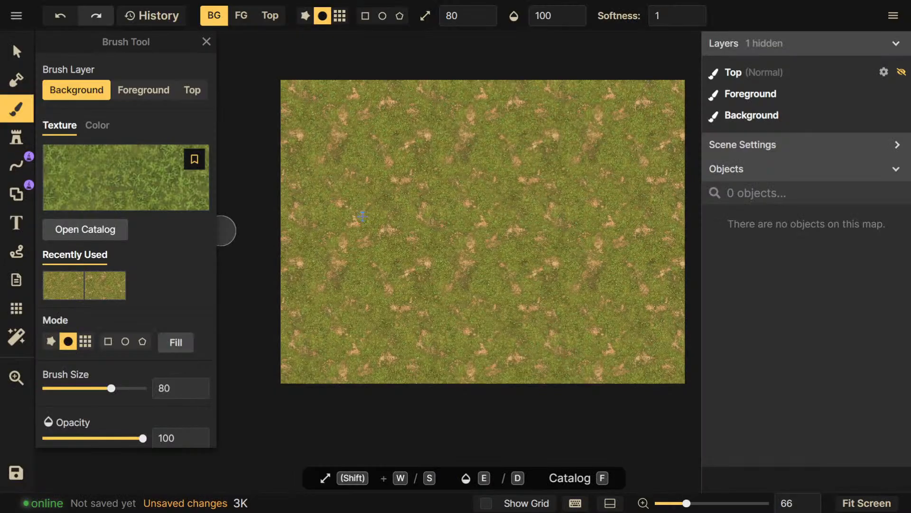
# Set the brush opacity to 66 and paint the green grass over the dirt patches across most of the background
pyautogui.scroll(-3, 109, 309)
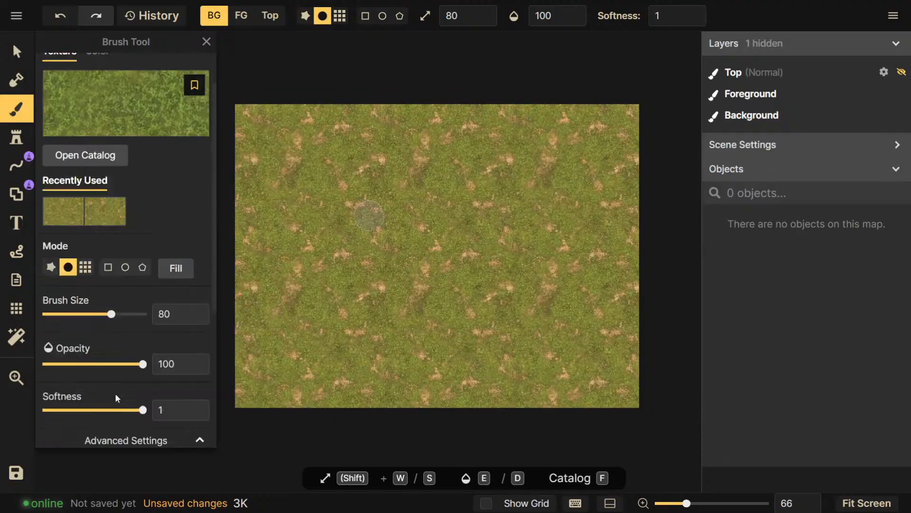
pyautogui.click(110, 295)
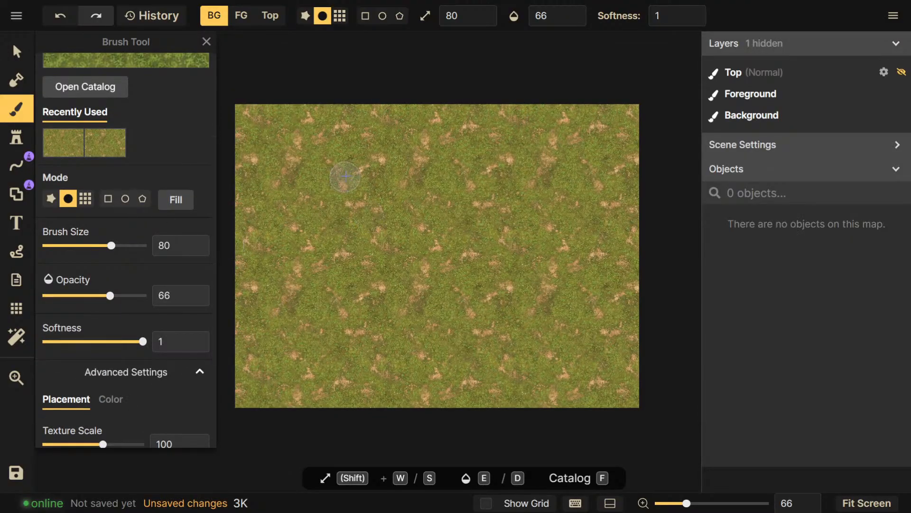
pyautogui.moveTo(537, 169)
pyautogui.mouseDown()
pyautogui.moveTo(330, 183)
pyautogui.moveTo(377, 184)
pyautogui.moveTo(396, 263)
pyautogui.moveTo(522, 247)
pyautogui.moveTo(573, 215)
pyautogui.moveTo(418, 330)
pyautogui.mouseUp()
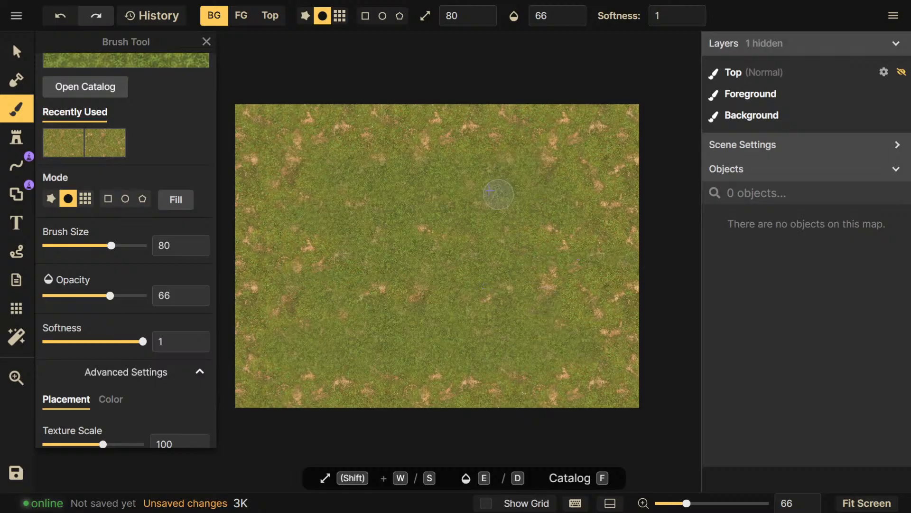
pyautogui.moveTo(540, 166)
pyautogui.mouseDown()
pyautogui.moveTo(471, 126)
pyautogui.moveTo(277, 207)
pyautogui.moveTo(437, 306)
pyautogui.moveTo(381, 393)
pyautogui.moveTo(206, 379)
pyautogui.mouseUp()
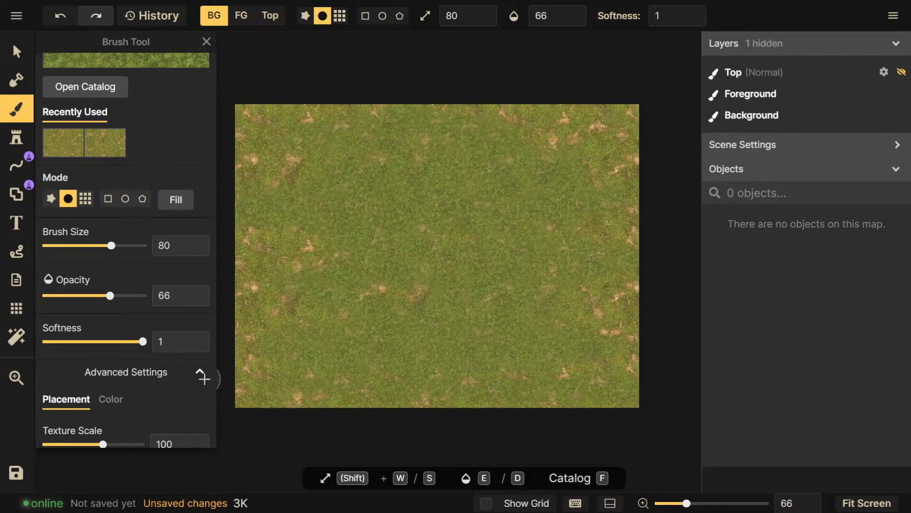
# Choose the plain yellowish-olive grass texture from the catalog's grass results as the brush texture
pyautogui.click(100, 86)
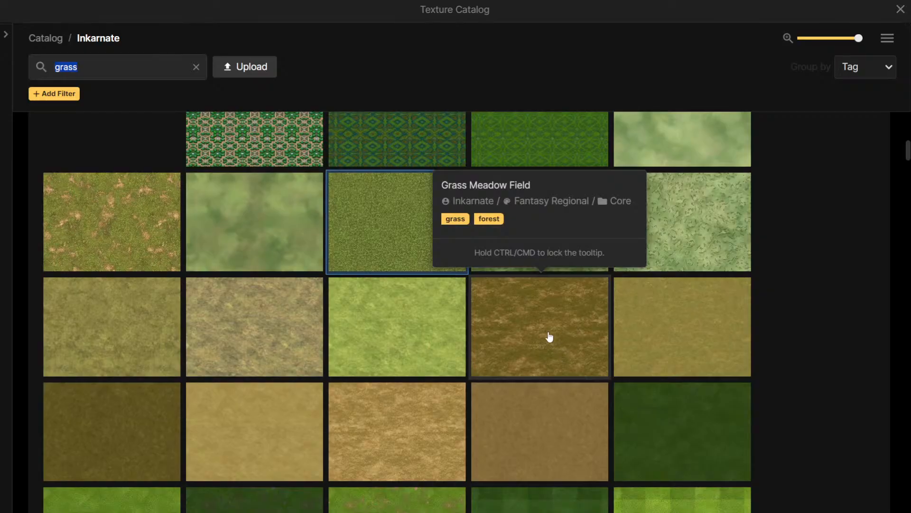
pyautogui.click(660, 337)
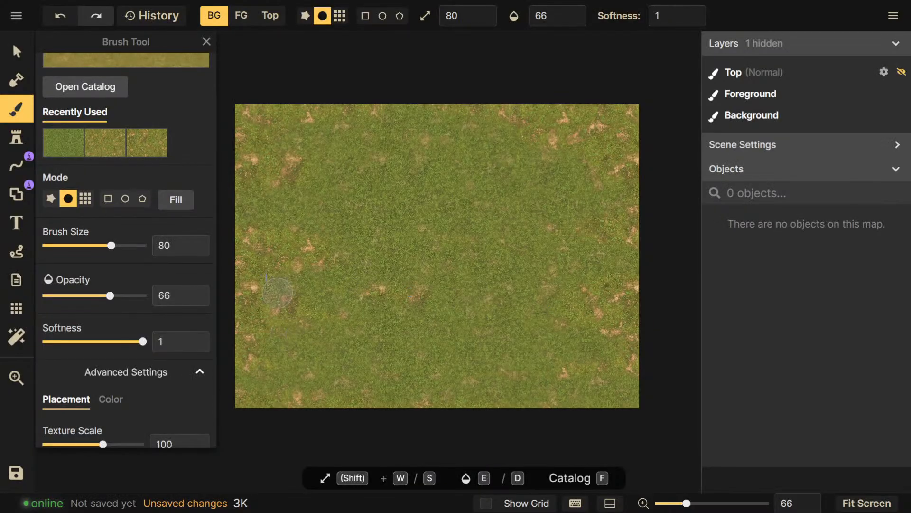
pyautogui.click(109, 88)
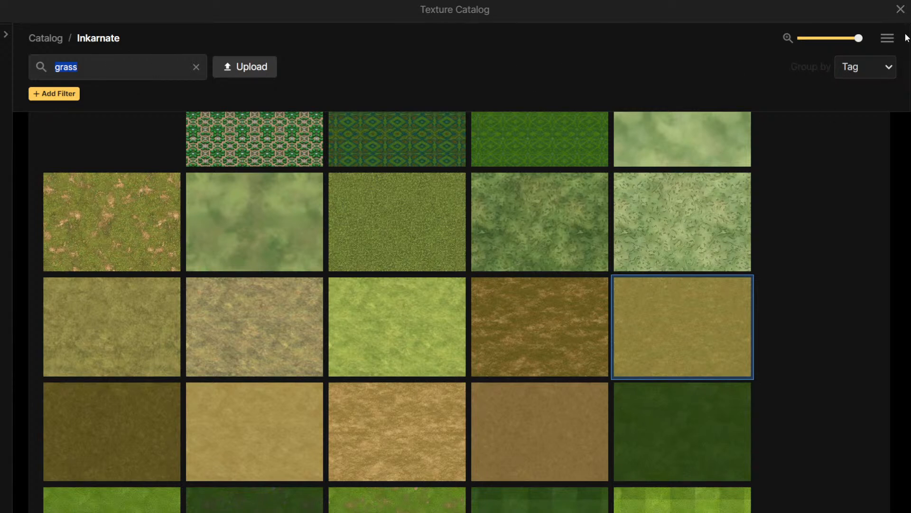
pyautogui.click(688, 343)
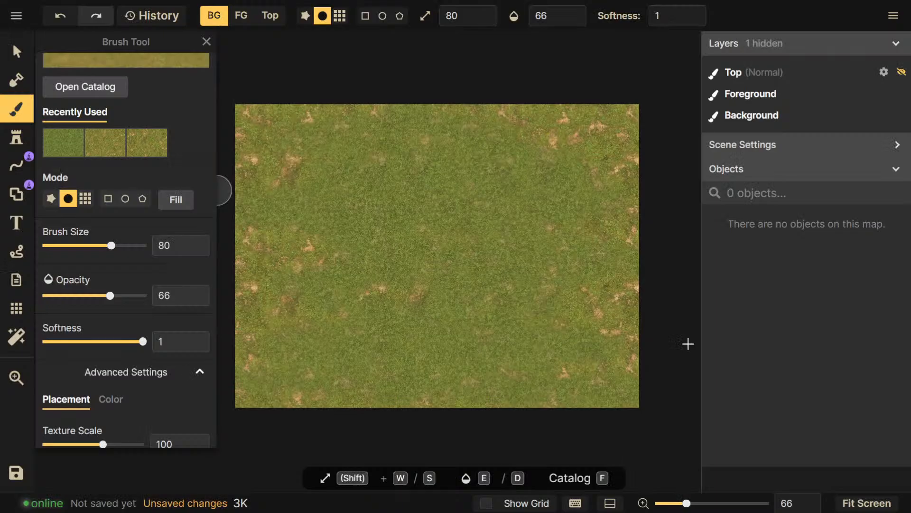
# Set the brush size to 200 and the opacity to 30, and blend soft yellowish grass patches into the background
pyautogui.moveTo(111, 246); pyautogui.dragTo(145, 246)
pyautogui.click(76, 296)
pyautogui.moveTo(313, 320)
pyautogui.mouseDown()
pyautogui.moveTo(577, 340)
pyautogui.moveTo(602, 326)
pyautogui.moveTo(566, 283)
pyautogui.moveTo(471, 257)
pyautogui.moveTo(356, 279)
pyautogui.moveTo(299, 323)
pyautogui.moveTo(270, 332)
pyautogui.moveTo(315, 252)
pyautogui.moveTo(302, 146)
pyautogui.moveTo(356, 159)
pyautogui.moveTo(396, 123)
pyautogui.moveTo(529, 121)
pyautogui.moveTo(635, 148)
pyautogui.moveTo(610, 172)
pyautogui.moveTo(583, 300)
pyautogui.moveTo(627, 351)
pyautogui.moveTo(370, 325)
pyautogui.mouseUp()
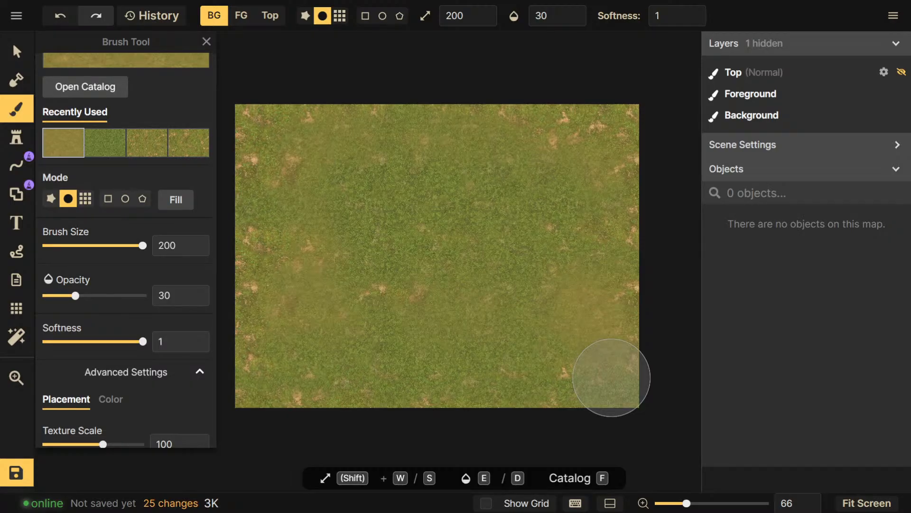
# Switch to the image viewer showing the city map Ferlangen 0.85.png and place it beside the canvas as a reference
pyautogui.hotkey('alt', 'Tab')
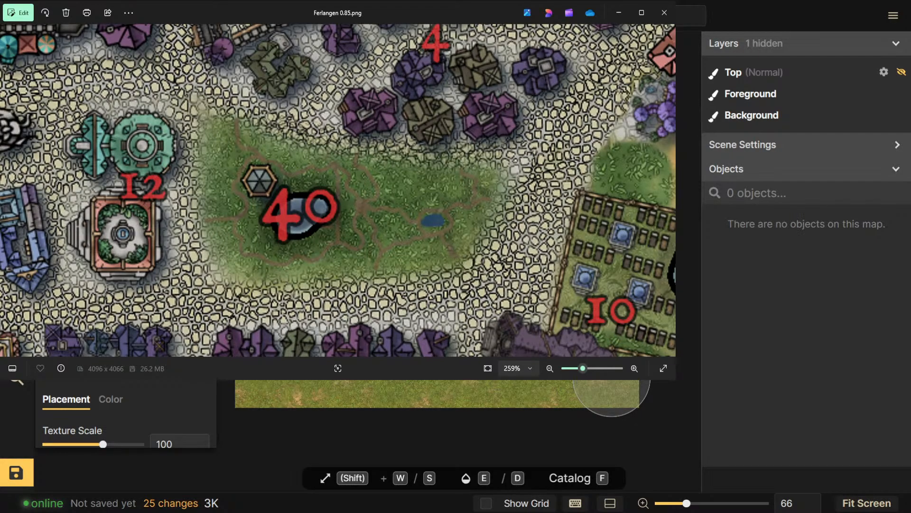
pyautogui.moveTo(379, 13); pyautogui.dragTo(552, 90)
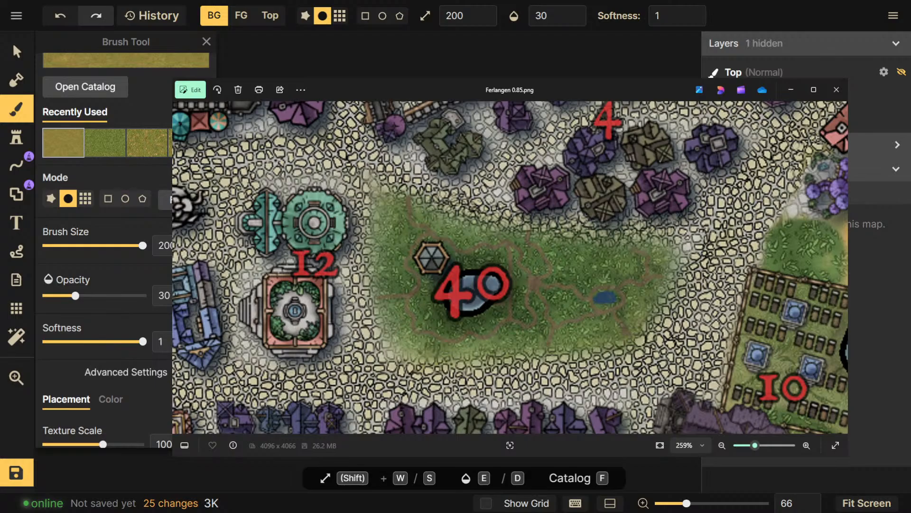
pyautogui.moveTo(552, 89); pyautogui.dragTo(615, 87)
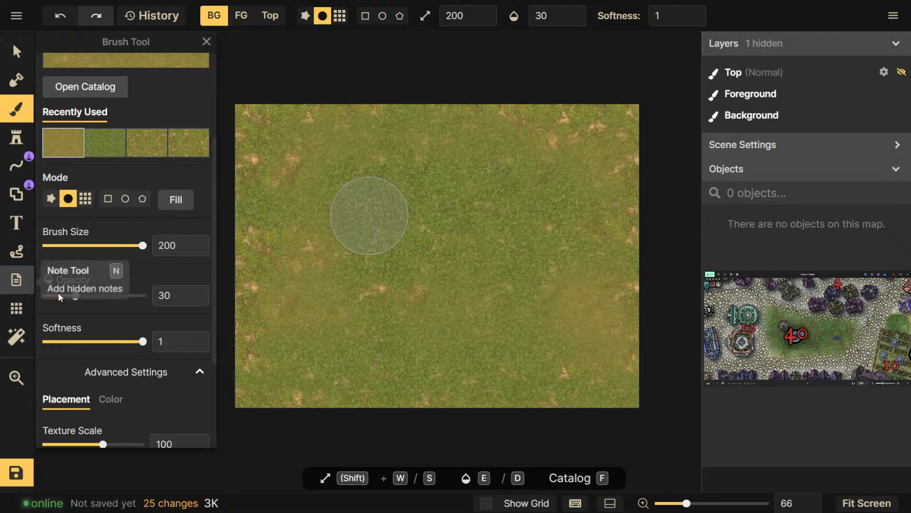
pyautogui.moveTo(394, 249)
pyautogui.mouseDown()
pyautogui.moveTo(361, 262)
pyautogui.moveTo(391, 248)
pyautogui.mouseUp()
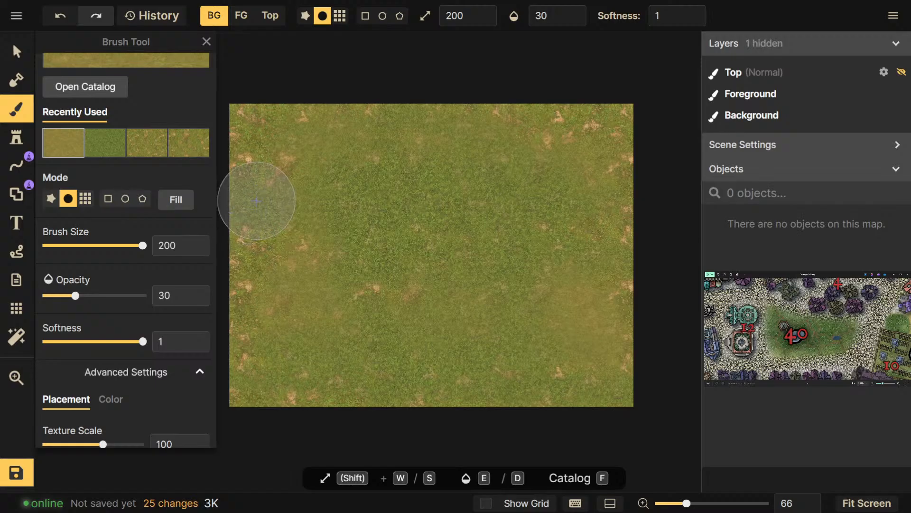
pyautogui.moveTo(418, 217); pyautogui.dragTo(403, 230)
pyautogui.moveTo(459, 260); pyautogui.dragTo(429, 276)
pyautogui.moveTo(506, 260); pyautogui.dragTo(518, 257)
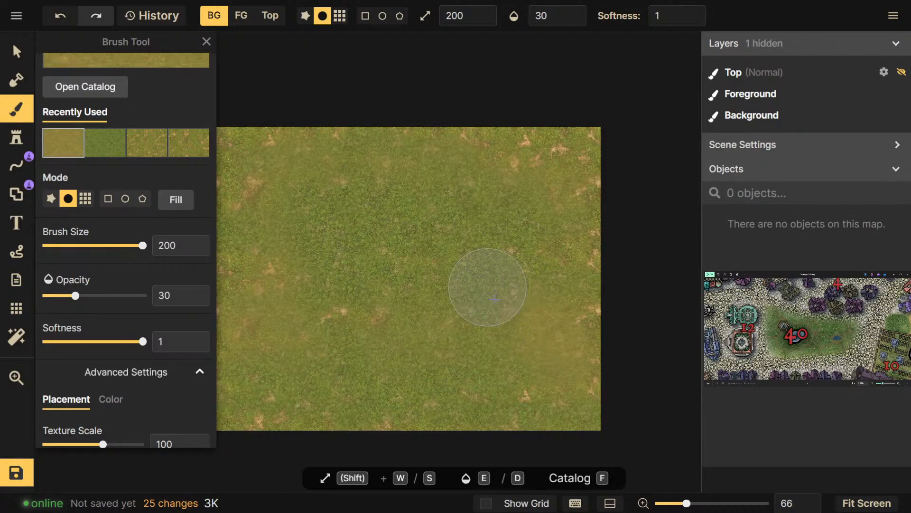
pyautogui.moveTo(446, 291)
pyautogui.mouseDown()
pyautogui.moveTo(491, 273)
pyautogui.moveTo(485, 279)
pyautogui.mouseUp()
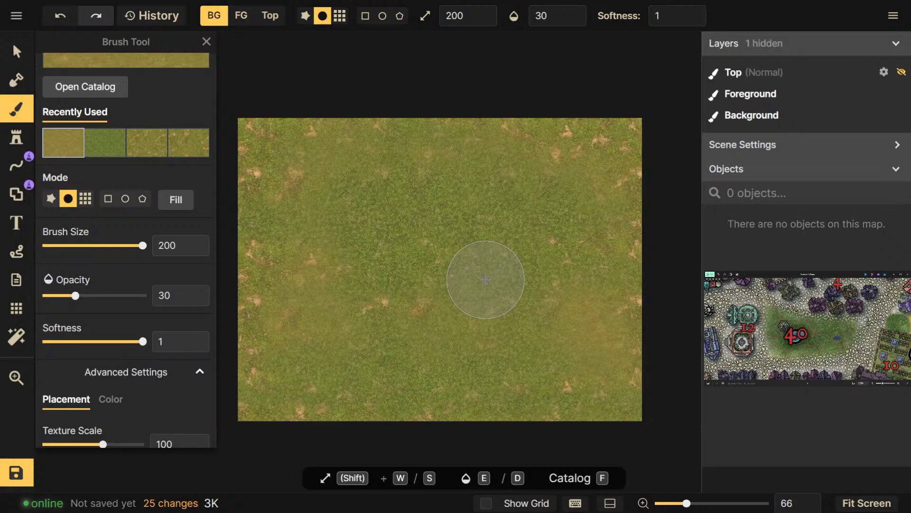
pyautogui.moveTo(485, 280); pyautogui.dragTo(480, 281)
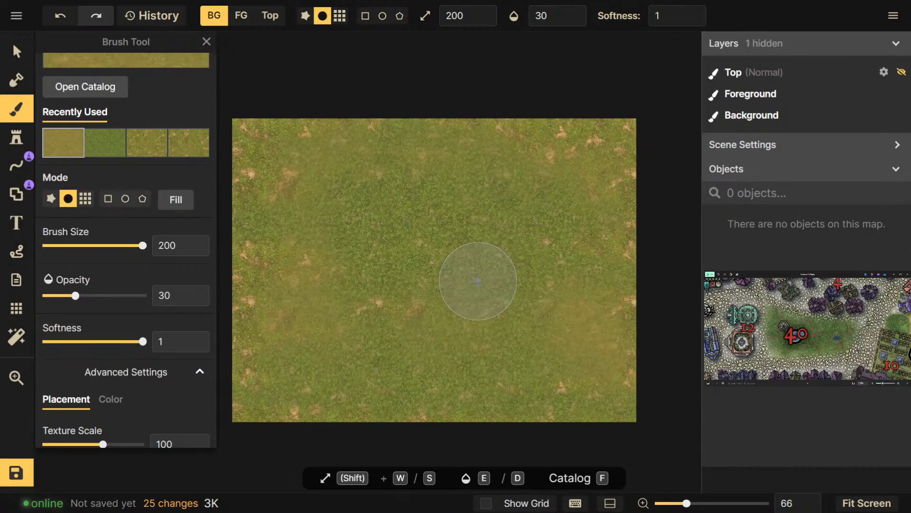
# Open the texture catalog and replace the grass search with a search for "water"
pyautogui.click(111, 88)
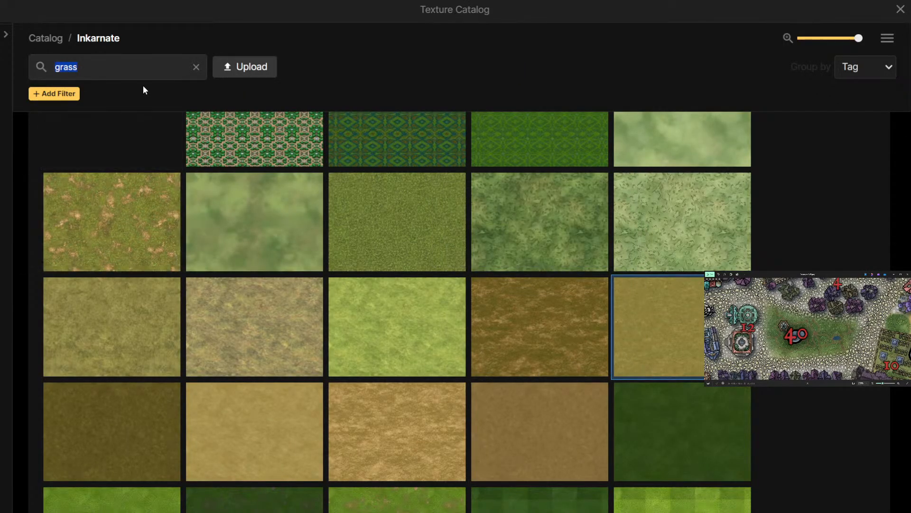
pyautogui.click(194, 66)
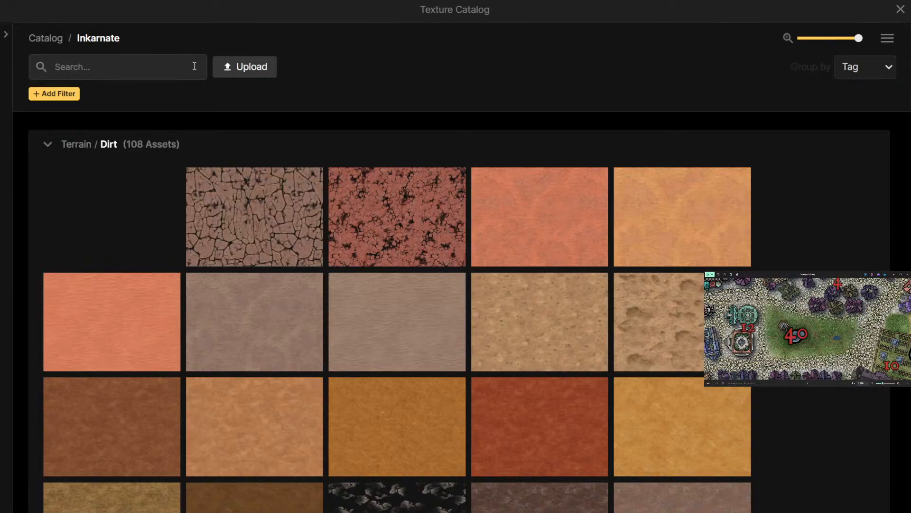
pyautogui.write('water')
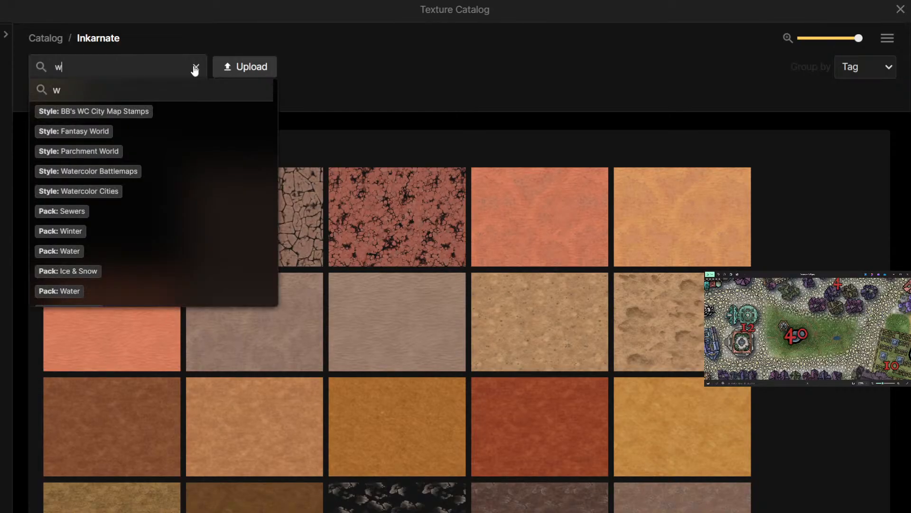
pyautogui.press('Return')
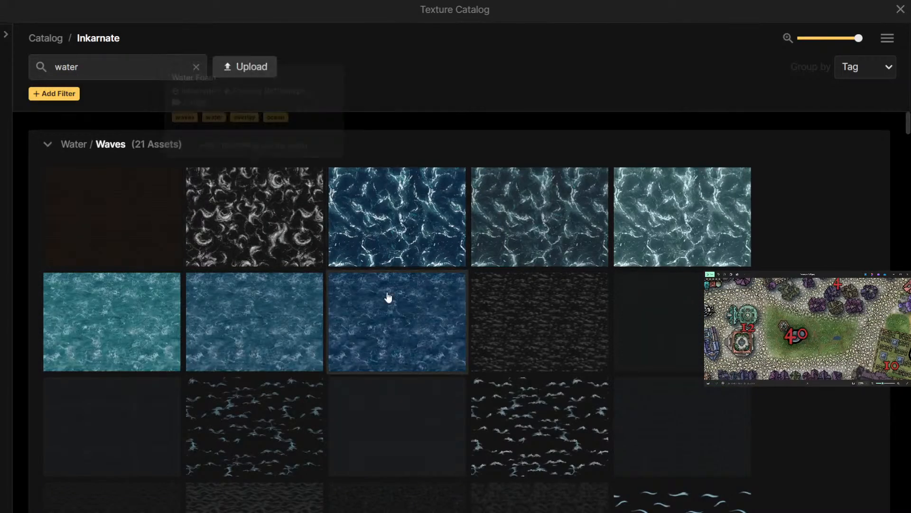
pyautogui.moveTo(369, 319)
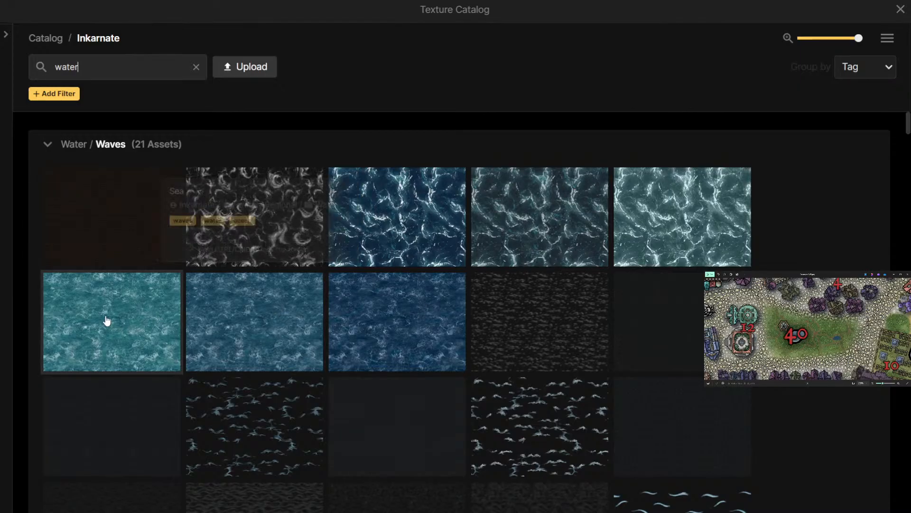
# Search the texture catalog for "lake" and "pond" textures
pyautogui.moveTo(106, 71); pyautogui.dragTo(30, 62)
pyautogui.write('lake')
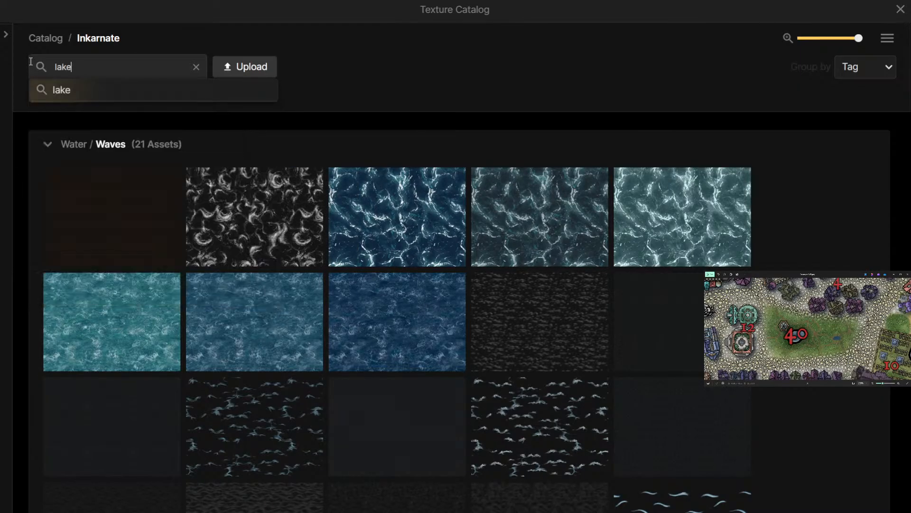
pyautogui.press('Return')
pyautogui.doubleClick(95, 63)
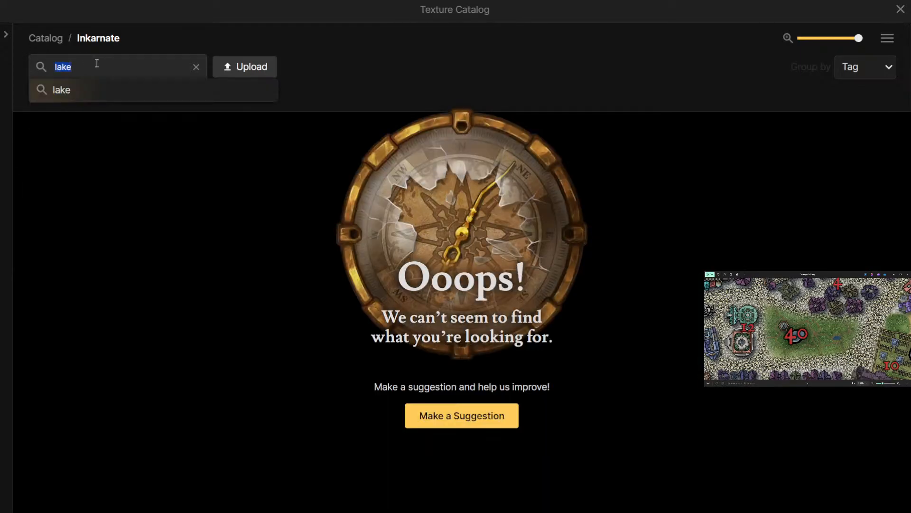
pyautogui.write('pond')
pyautogui.press('Return')
# Search the texture catalog for "water" and look through the water textures for one that suits a park pond
pyautogui.doubleClick(95, 64)
pyautogui.write('water')
pyautogui.press('Return')
pyautogui.scroll(-10, 346, 340)
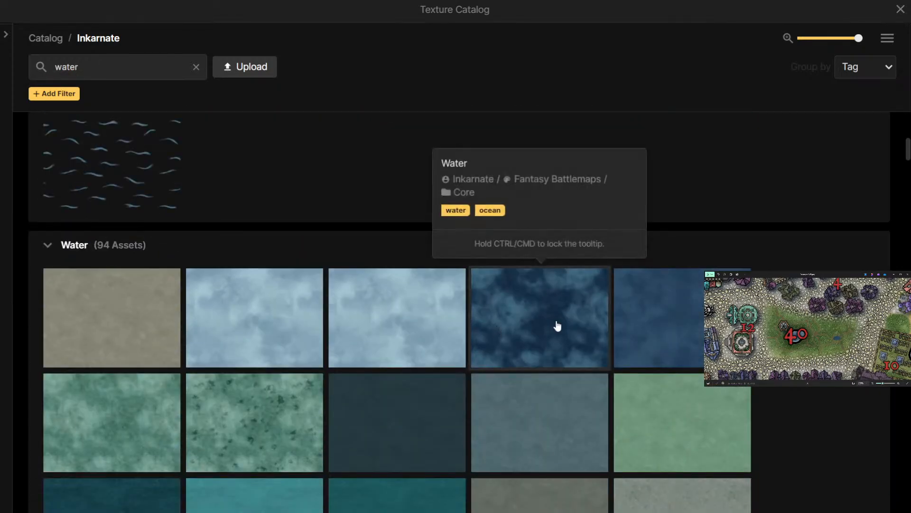
pyautogui.scroll(-3, 556, 326)
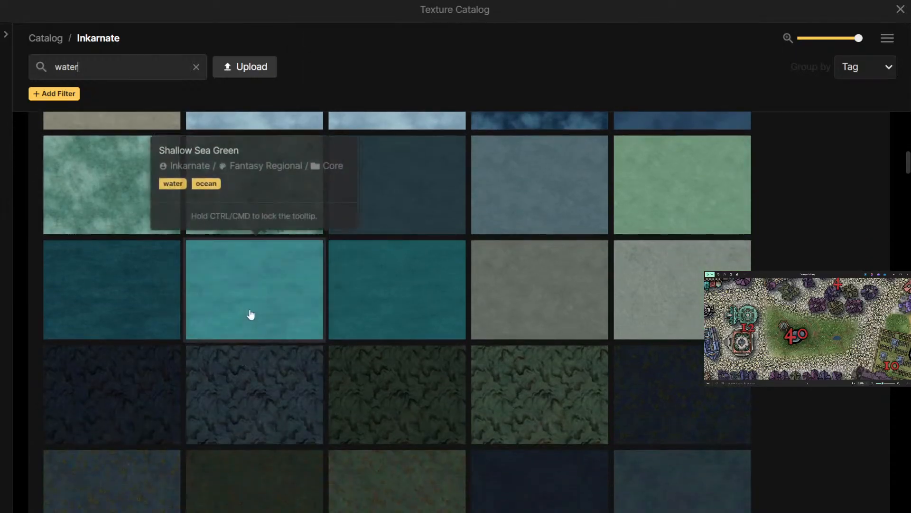
pyautogui.scroll(-2, 280, 295)
pyautogui.scroll(-2, 280, 298)
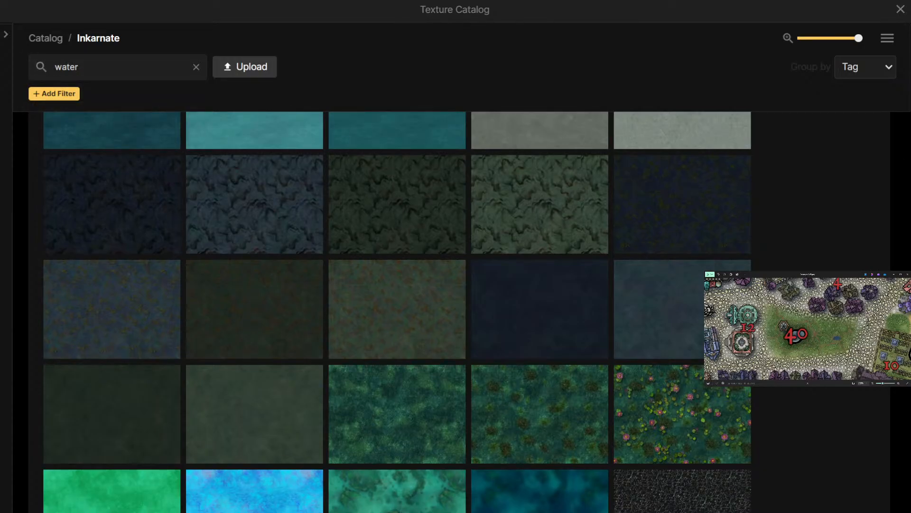
pyautogui.click(262, 23)
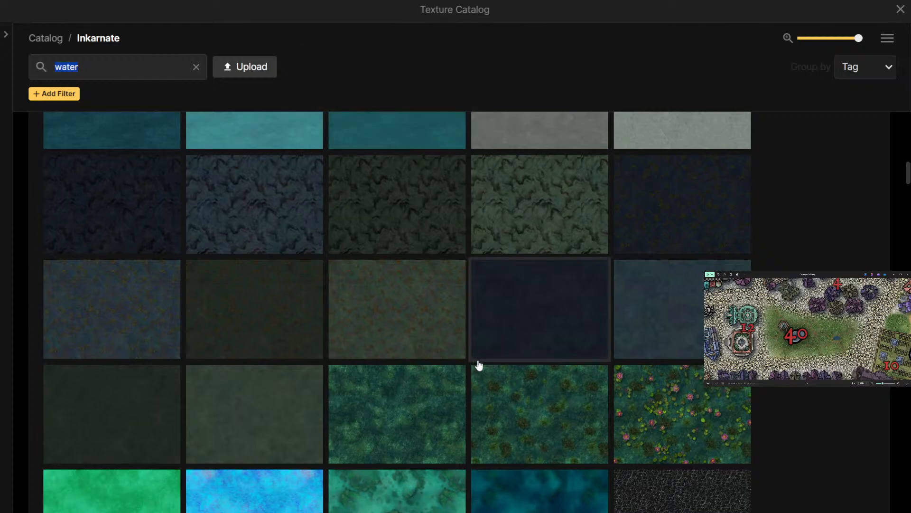
pyautogui.scroll(-1, 514, 379)
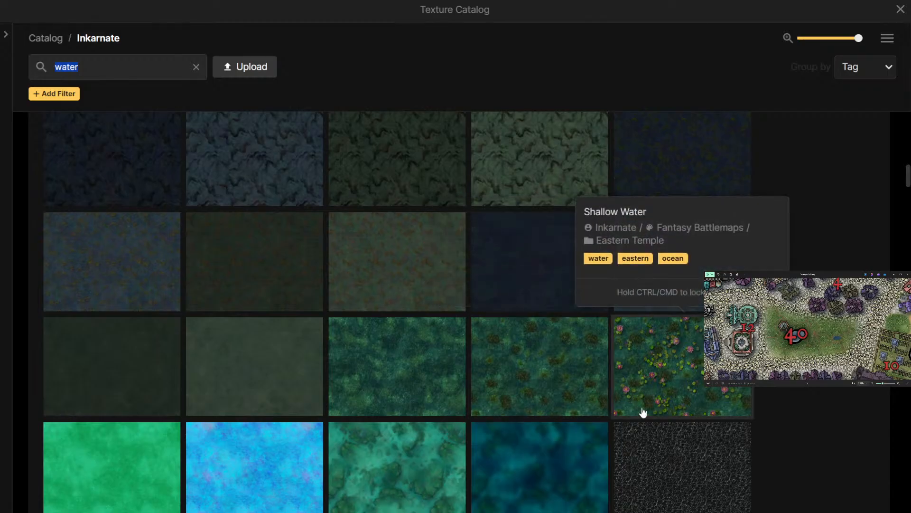
pyautogui.scroll(-1, 669, 380)
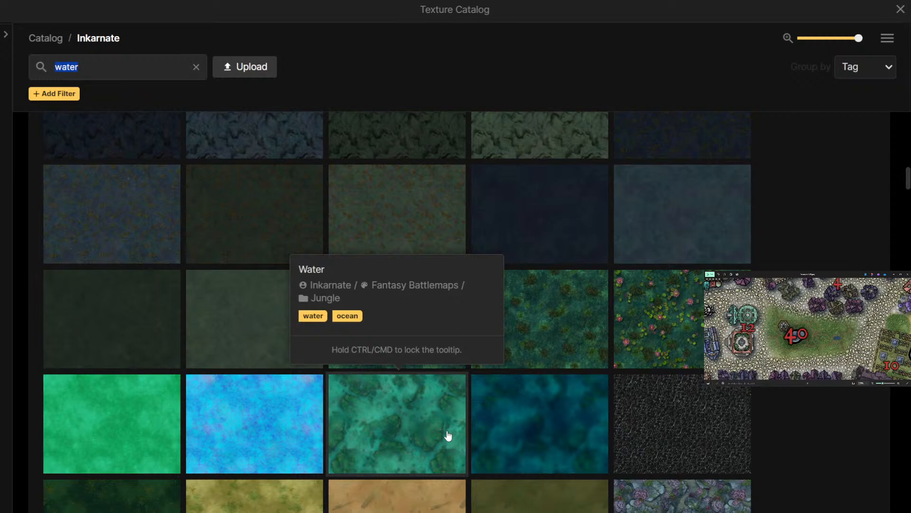
# Try the bright blue water texture, and replace it with the dark teal-blue water texture for the brush
pyautogui.click(251, 438)
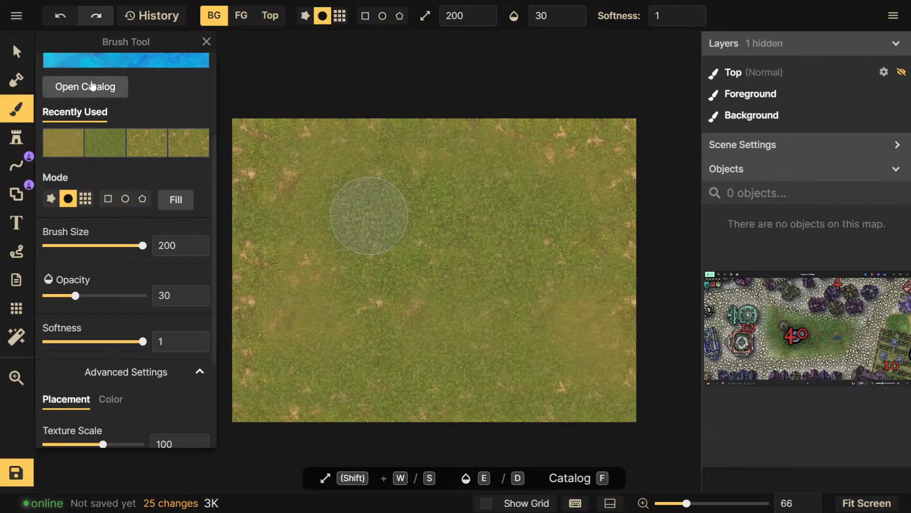
pyautogui.click(93, 86)
pyautogui.click(536, 415)
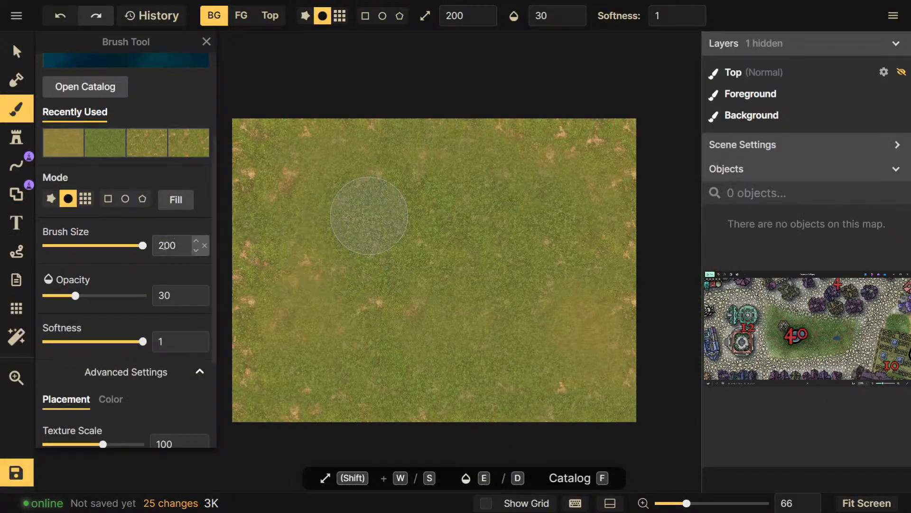
# Set the brush size to 63 and paint the outline of an irregular, two-lobed pond on the background layer
pyautogui.click(105, 246)
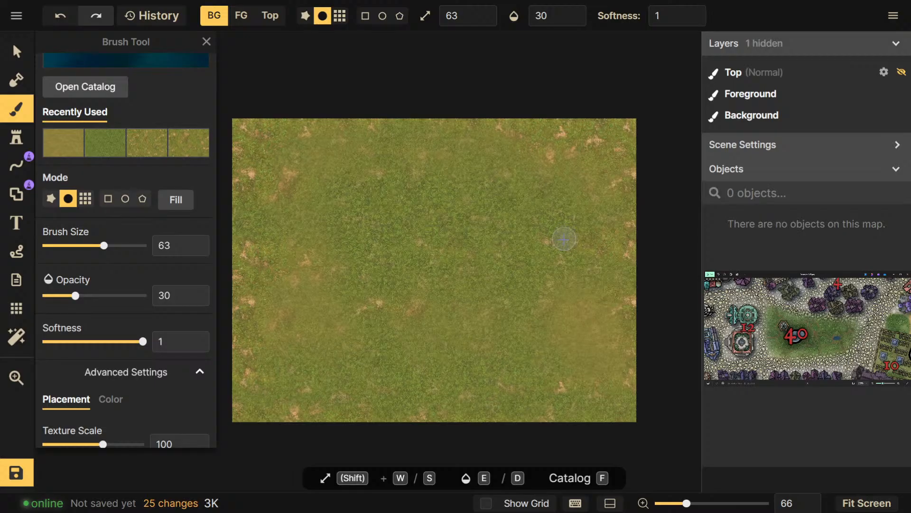
pyautogui.moveTo(528, 242)
pyautogui.mouseDown()
pyautogui.moveTo(491, 232)
pyautogui.moveTo(464, 238)
pyautogui.mouseUp()
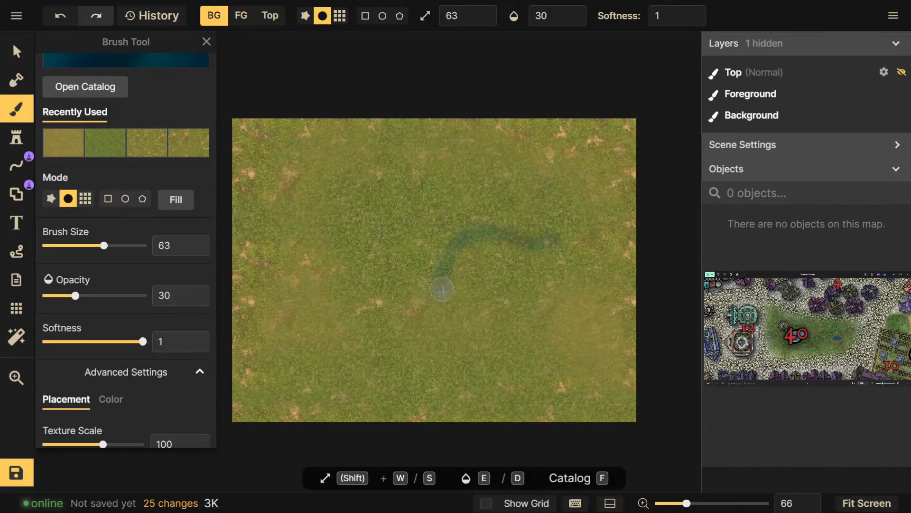
pyautogui.moveTo(579, 285); pyautogui.dragTo(564, 237)
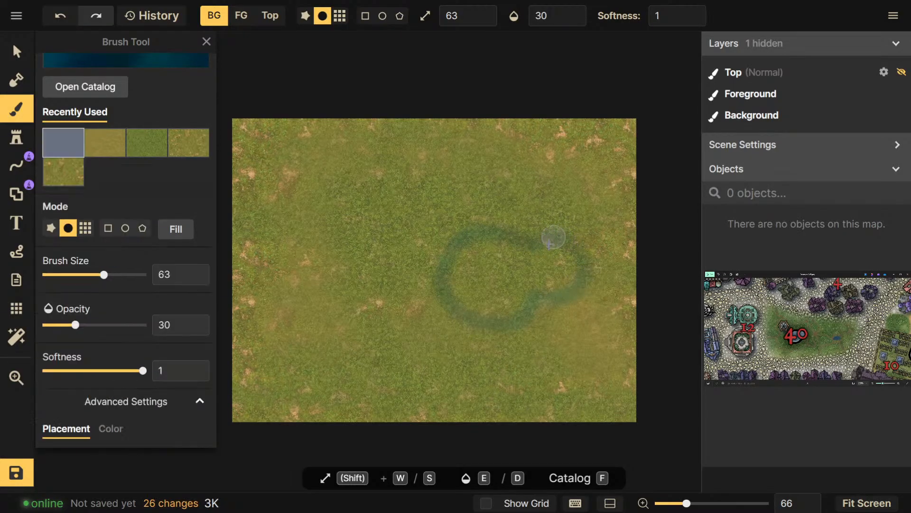
pyautogui.moveTo(504, 290)
pyautogui.mouseDown()
pyautogui.moveTo(458, 328)
pyautogui.moveTo(509, 316)
pyautogui.mouseUp()
# Set the brush size to 200 and fill the foreground layer with the grass texture that has brown dirt patches
pyautogui.scroll(1, 535, 305)
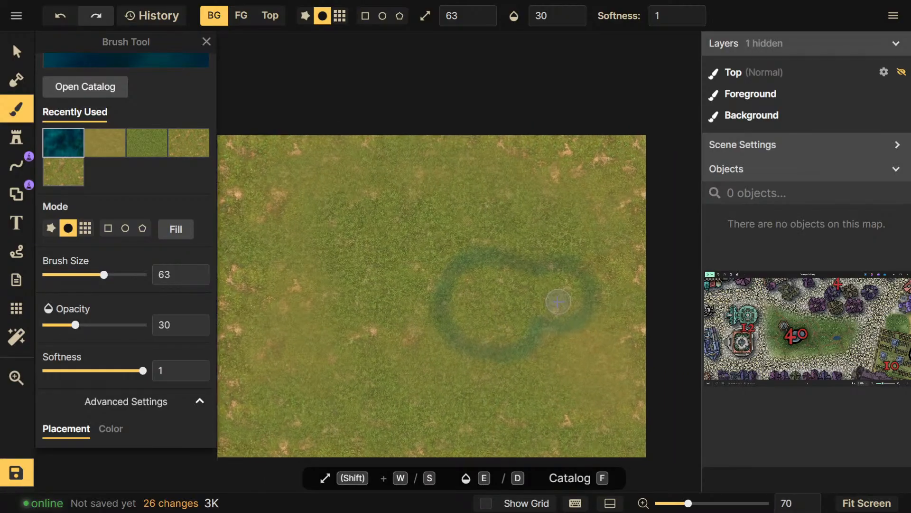
pyautogui.scroll(3, 55, 230)
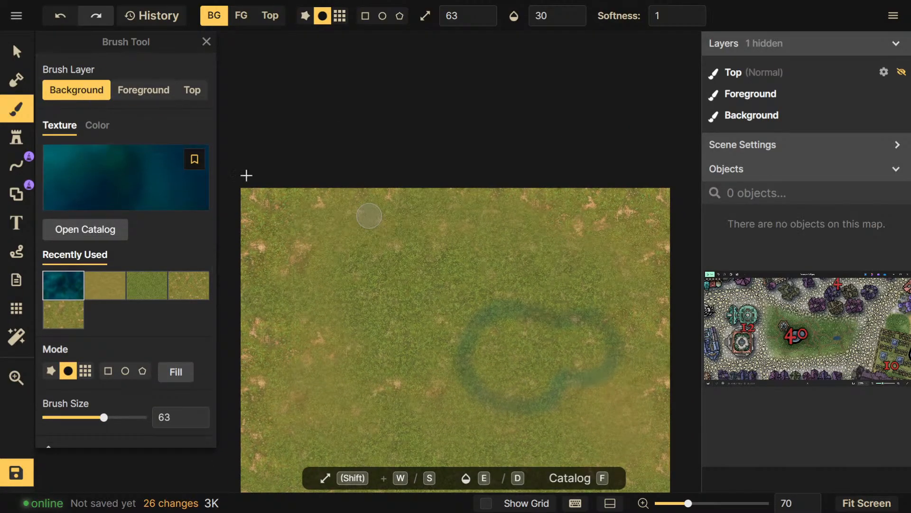
pyautogui.moveTo(368, 227); pyautogui.dragTo(330, 167)
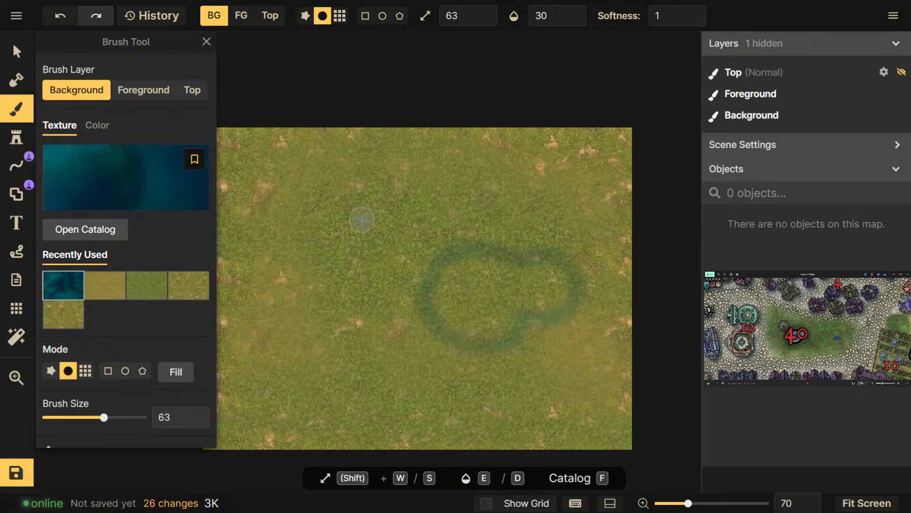
pyautogui.moveTo(465, 181)
pyautogui.mouseDown()
pyautogui.moveTo(500, 200)
pyautogui.moveTo(473, 160)
pyautogui.mouseUp()
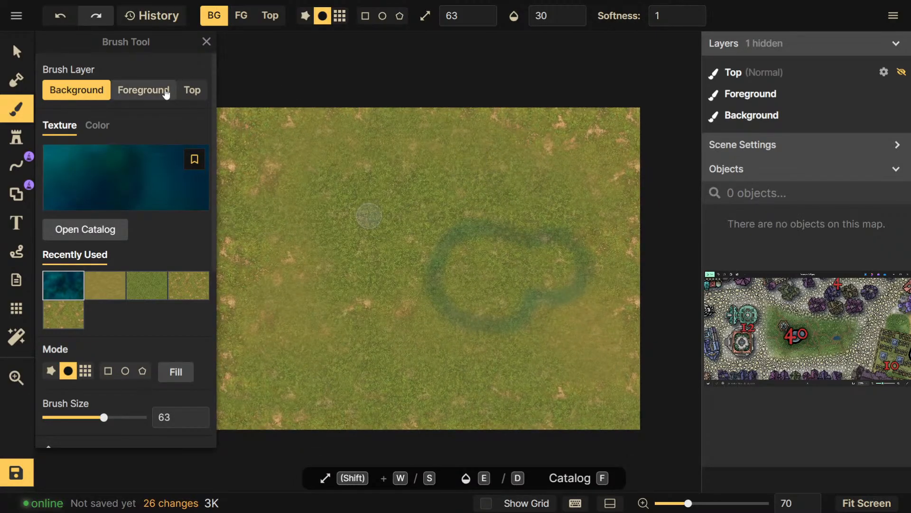
pyautogui.click(159, 91)
pyautogui.moveTo(378, 172); pyautogui.dragTo(396, 169)
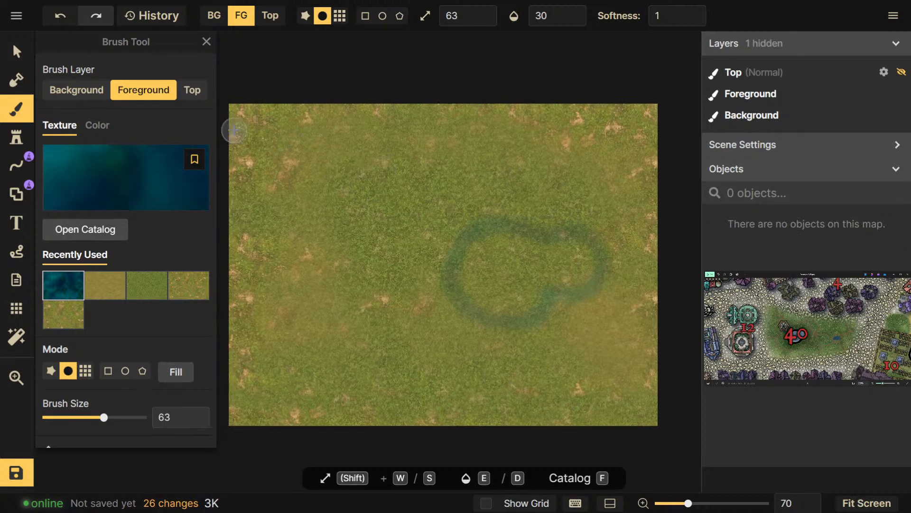
pyautogui.scroll(-1, 144, 387)
pyautogui.moveTo(142, 371); pyautogui.dragTo(216, 377)
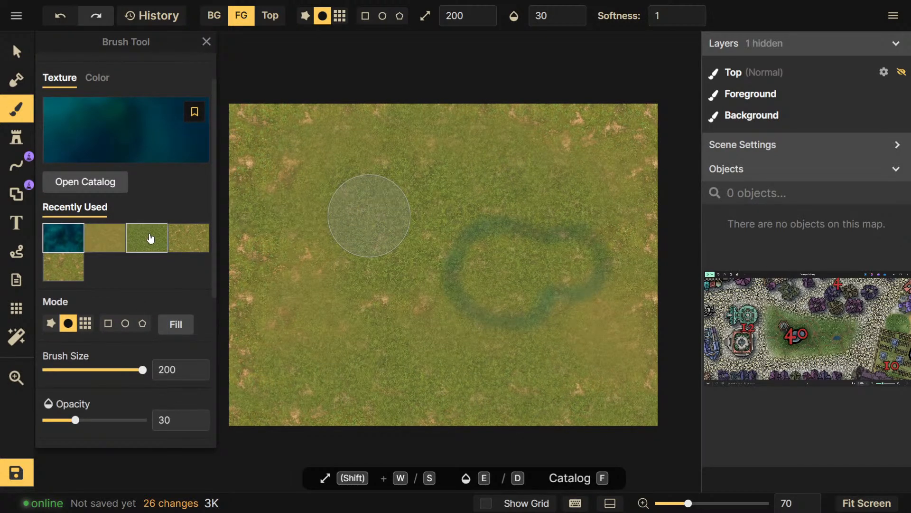
pyautogui.click(151, 238)
pyautogui.click(188, 237)
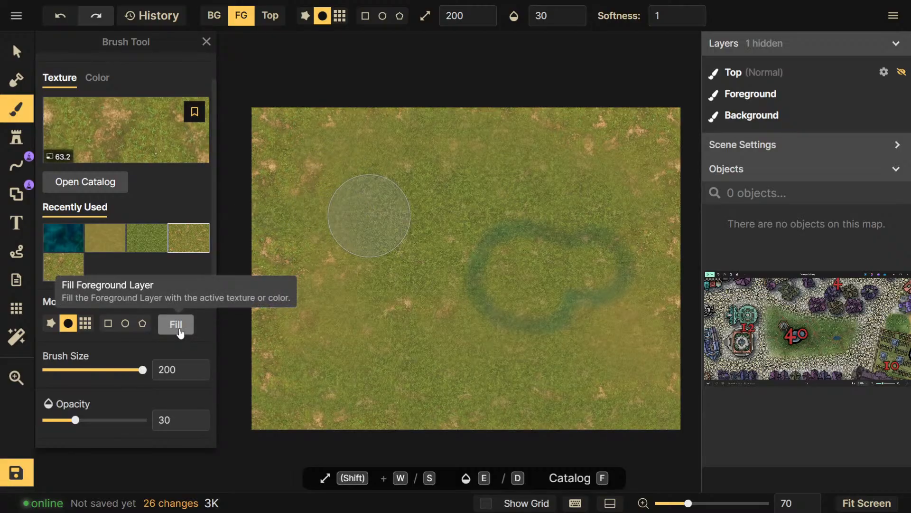
pyautogui.click(176, 325)
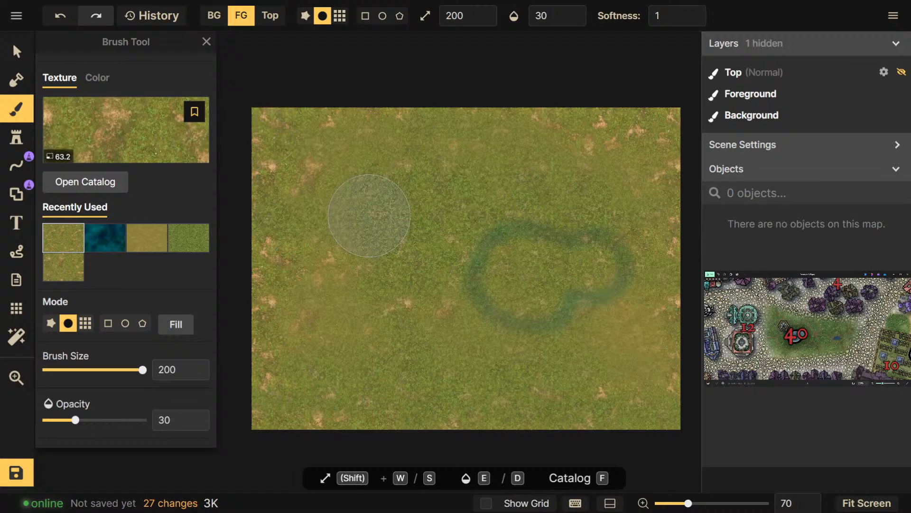
# Add the foreground mask around the pond with a rough brush of size 200, and undo the last stroke made with smoothing off
pyautogui.click(26, 85)
pyautogui.moveTo(265, 156); pyautogui.dragTo(232, 170)
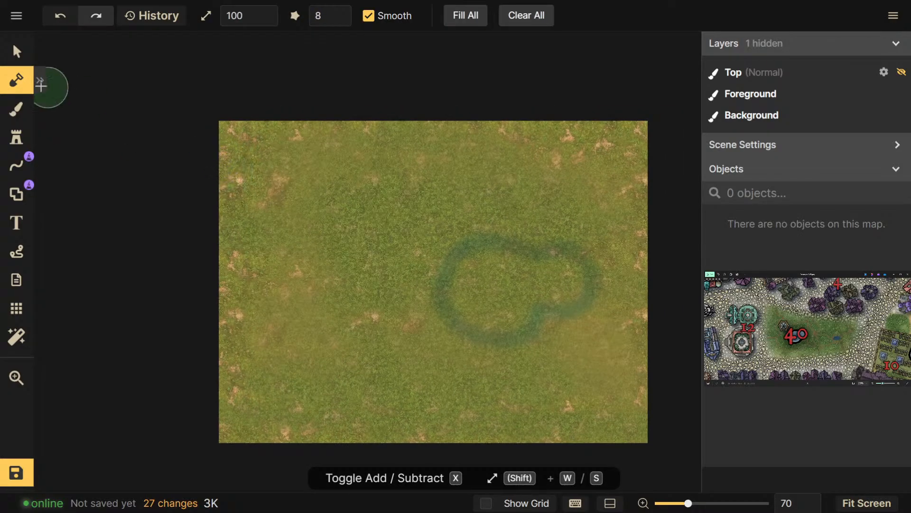
pyautogui.click(34, 87)
pyautogui.moveTo(157, 112); pyautogui.dragTo(192, 116)
pyautogui.moveTo(354, 155)
pyautogui.mouseDown()
pyautogui.moveTo(486, 155)
pyautogui.moveTo(442, 153)
pyautogui.mouseUp()
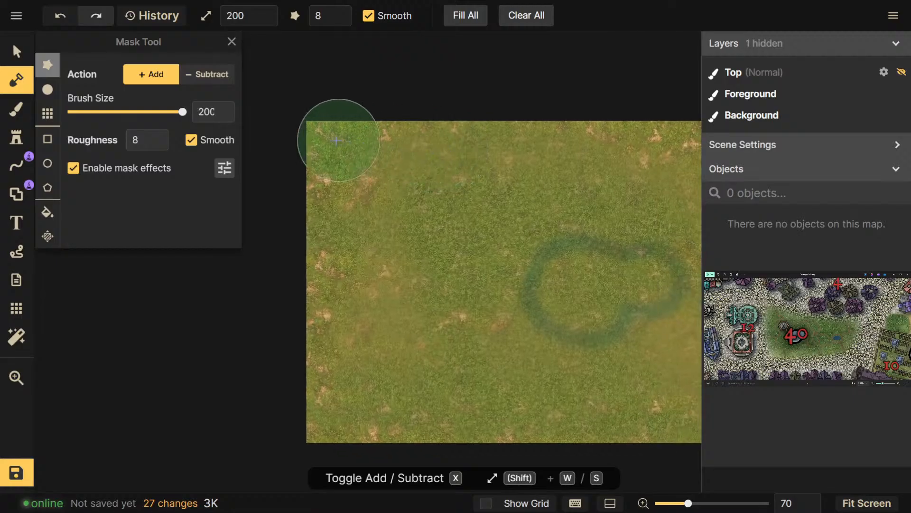
pyautogui.moveTo(515, 158)
pyautogui.mouseDown()
pyautogui.moveTo(684, 166)
pyautogui.moveTo(613, 147)
pyautogui.moveTo(611, 138)
pyautogui.moveTo(656, 133)
pyautogui.moveTo(528, 108)
pyautogui.moveTo(382, 119)
pyautogui.moveTo(314, 166)
pyautogui.moveTo(297, 248)
pyautogui.moveTo(275, 183)
pyautogui.mouseUp()
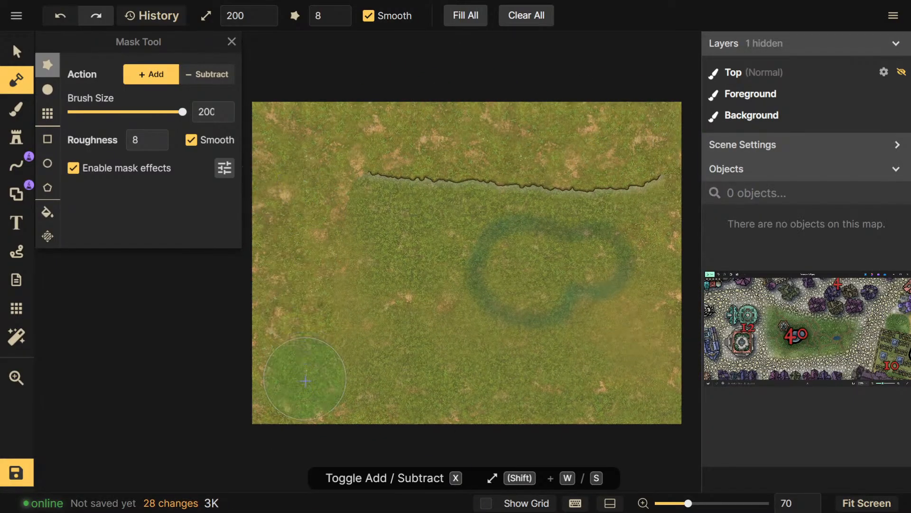
pyautogui.moveTo(370, 190)
pyautogui.mouseDown()
pyautogui.moveTo(384, 181)
pyautogui.moveTo(439, 250)
pyautogui.moveTo(492, 174)
pyautogui.moveTo(682, 169)
pyautogui.moveTo(667, 226)
pyautogui.mouseUp()
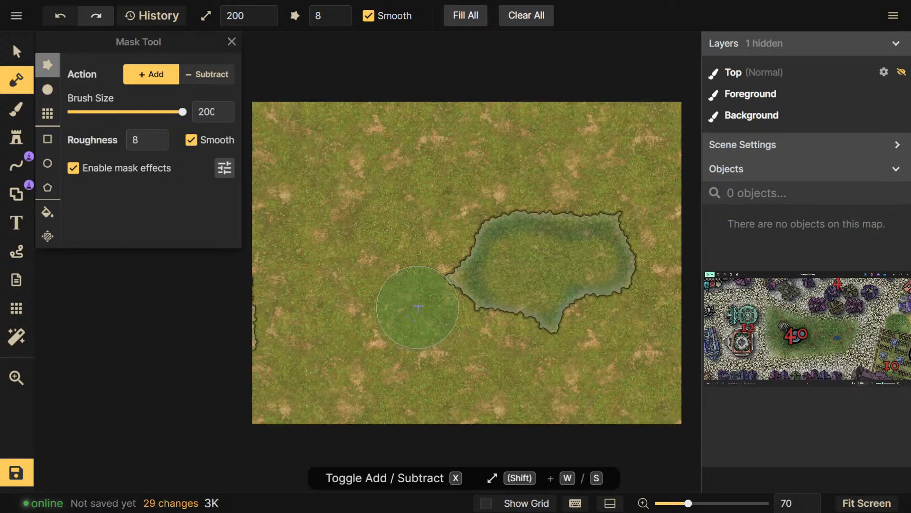
pyautogui.moveTo(420, 269); pyautogui.dragTo(404, 264)
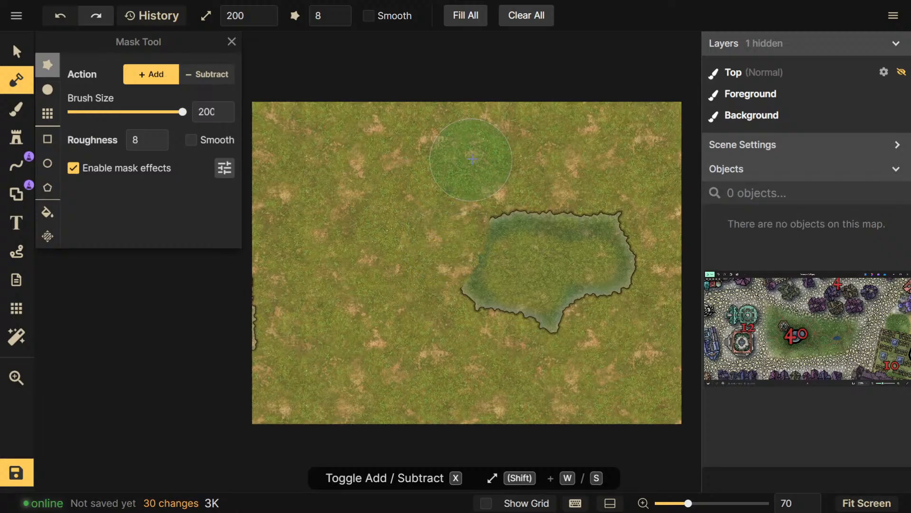
pyautogui.hotkey('ctrl', 'z')
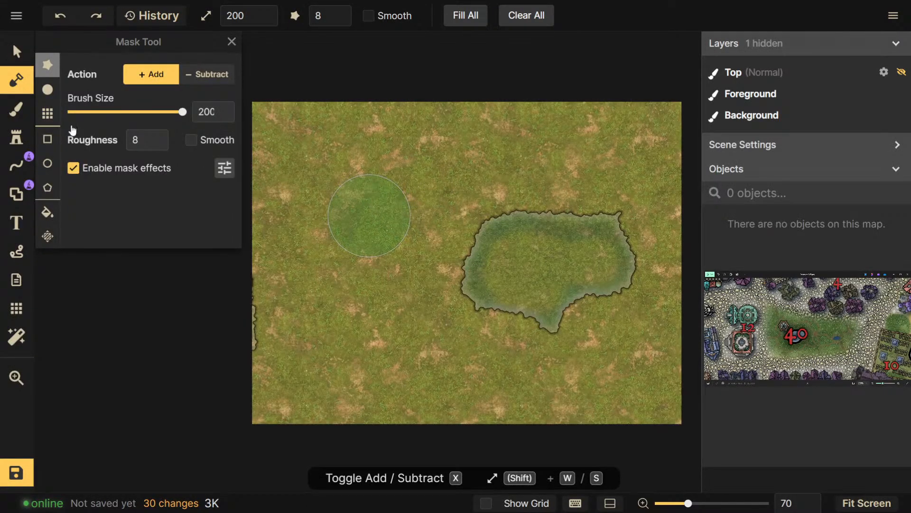
# Use the round mask brush to smooth the pond's jagged shoreline and round off its upper-left edge
pyautogui.click(48, 89)
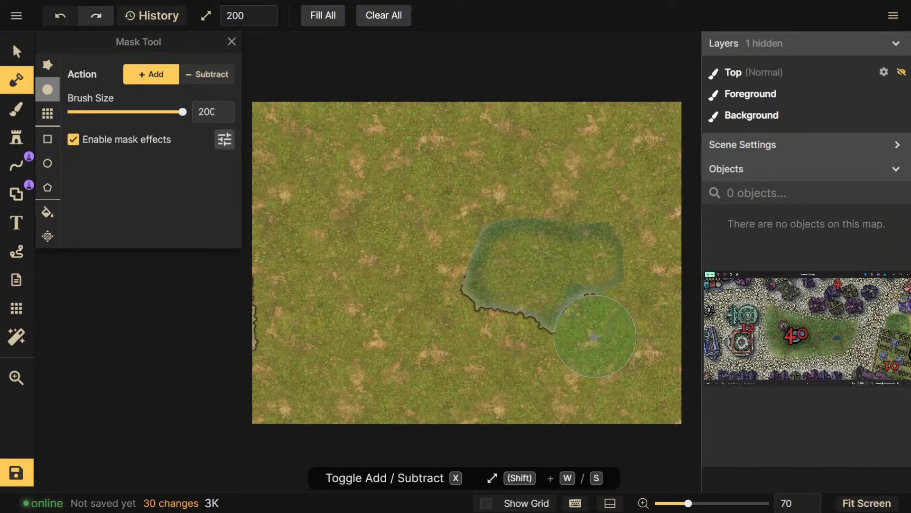
pyautogui.moveTo(470, 342); pyautogui.dragTo(402, 378)
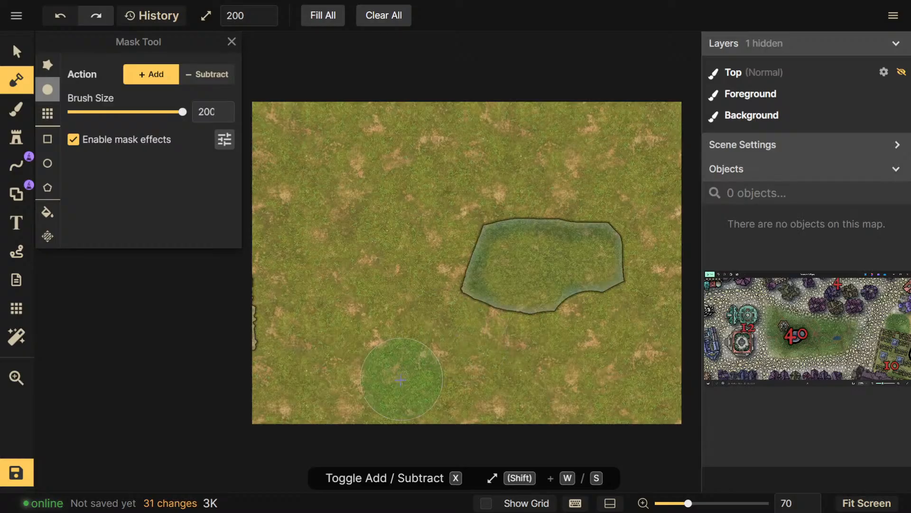
pyautogui.moveTo(430, 234); pyautogui.dragTo(511, 171)
pyautogui.hotkey('ctrl', 'z')
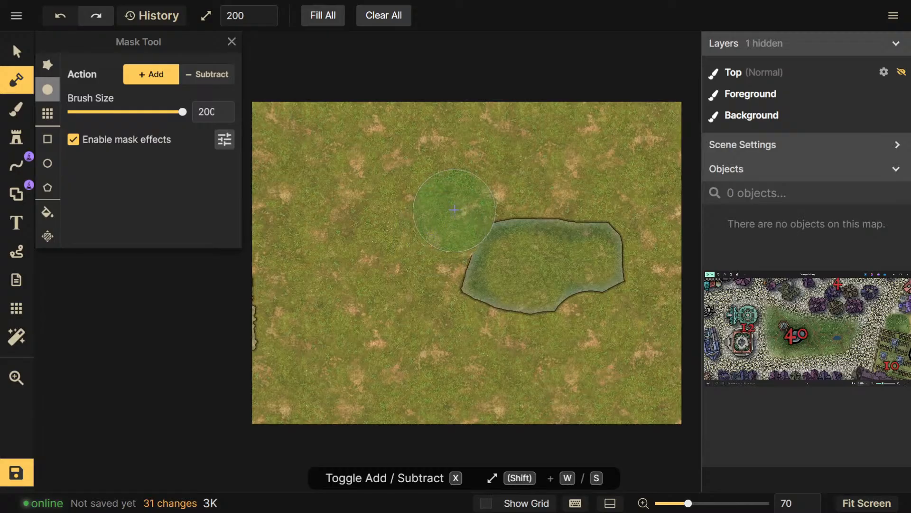
pyautogui.moveTo(592, 169); pyautogui.dragTo(604, 166)
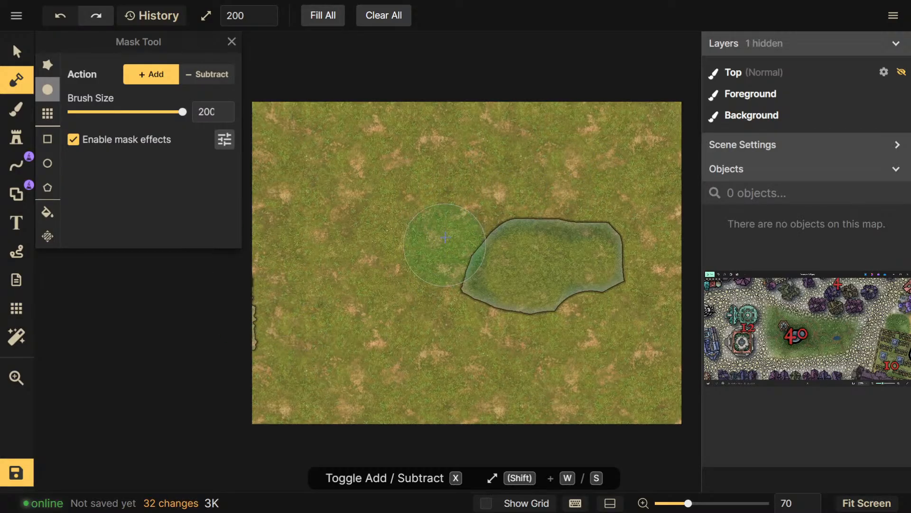
# Undo the mask stroke over the pond's lower-left shore, and use the round brush to reshape its right shore and indent its upper edge
pyautogui.moveTo(431, 264); pyautogui.dragTo(451, 305)
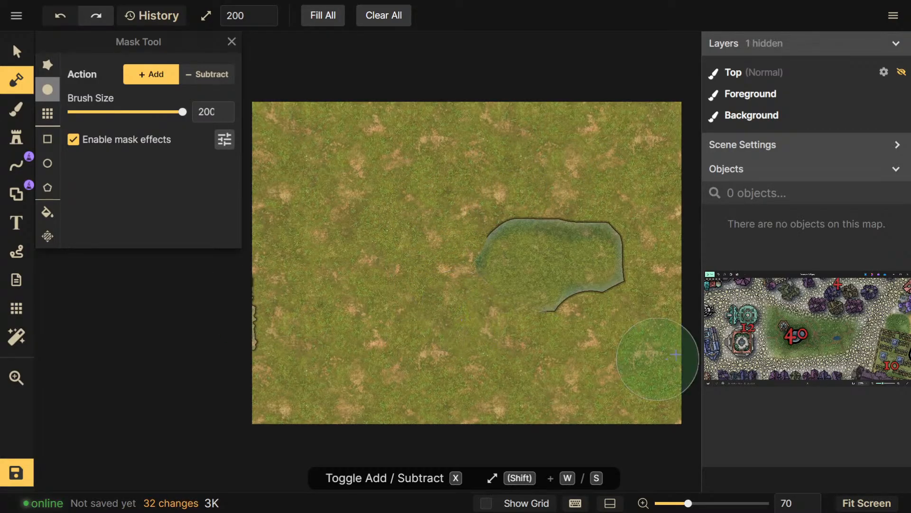
pyautogui.hotkey('ctrl', 'z')
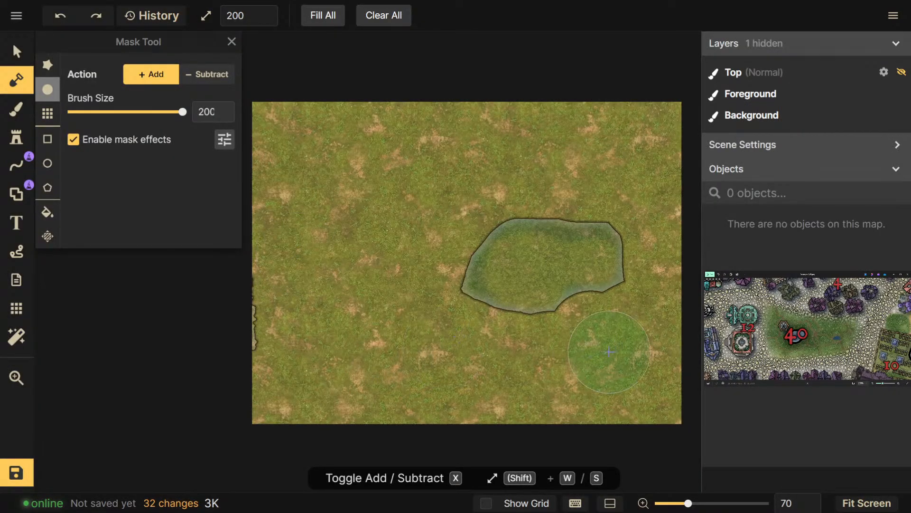
pyautogui.moveTo(644, 314)
pyautogui.mouseDown()
pyautogui.moveTo(660, 235)
pyautogui.moveTo(632, 179)
pyautogui.mouseUp()
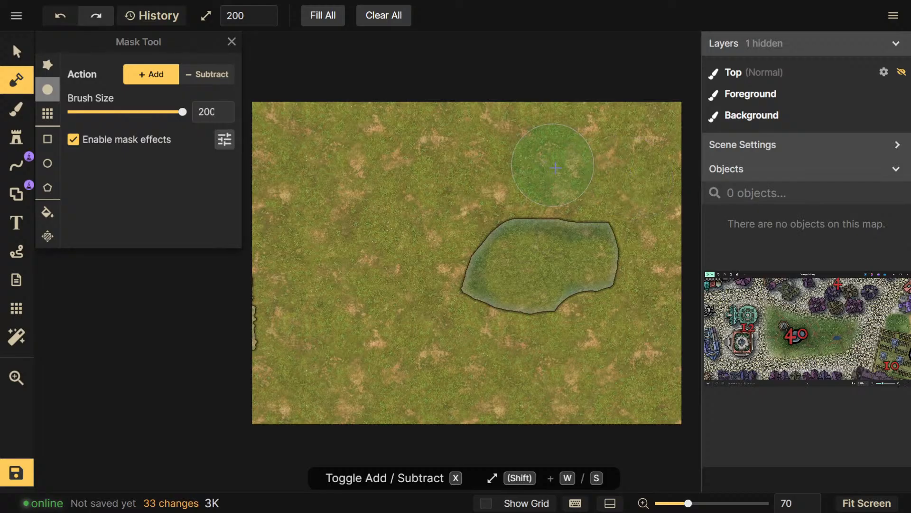
pyautogui.moveTo(570, 185)
pyautogui.mouseDown()
pyautogui.moveTo(547, 177)
pyautogui.moveTo(593, 188)
pyautogui.mouseUp()
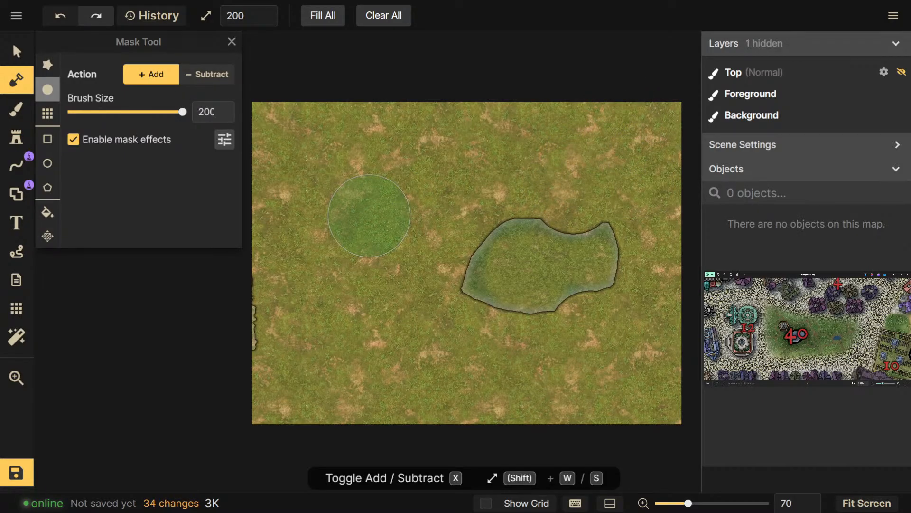
pyautogui.moveTo(449, 224); pyautogui.dragTo(434, 230)
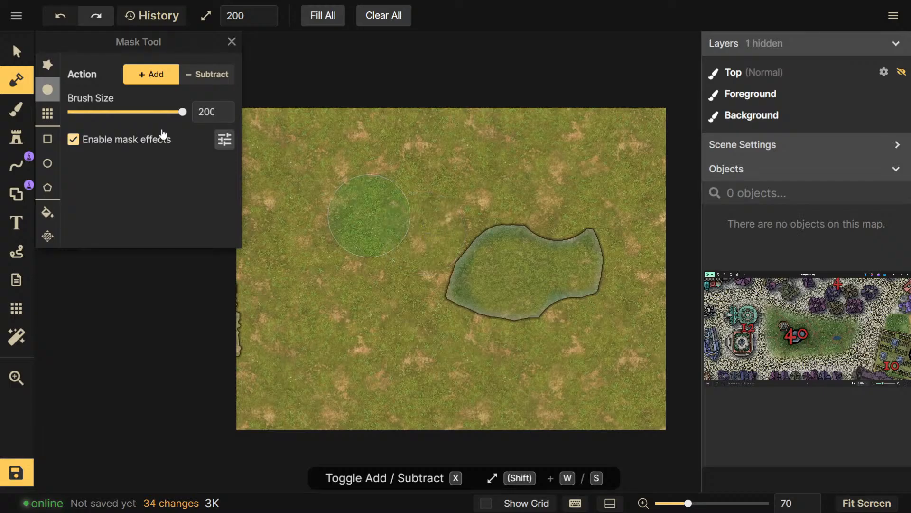
# Paint the dark blue water texture across the pond on the background layer with the size 200 brush at opacity 30
pyautogui.click(16, 108)
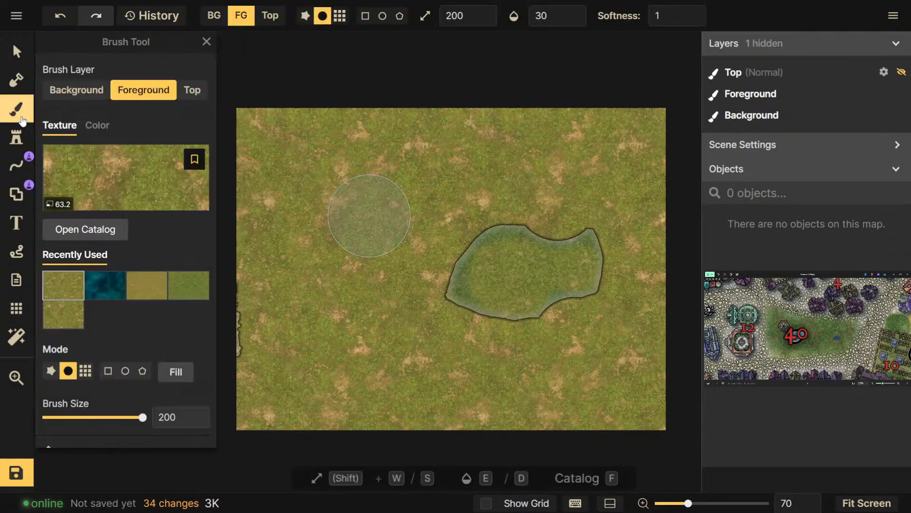
pyautogui.click(108, 295)
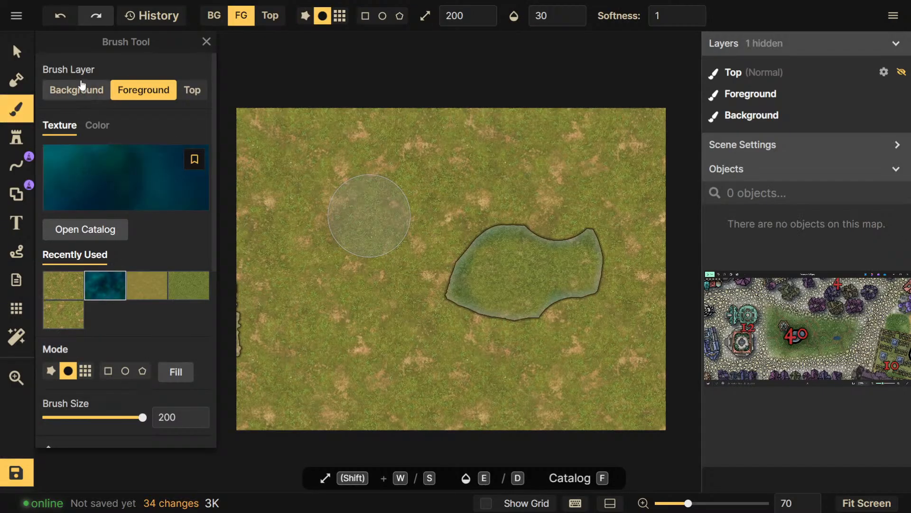
pyautogui.click(82, 88)
pyautogui.moveTo(520, 267)
pyautogui.mouseDown()
pyautogui.moveTo(493, 273)
pyautogui.moveTo(562, 272)
pyautogui.moveTo(515, 277)
pyautogui.moveTo(712, 249)
pyautogui.mouseUp()
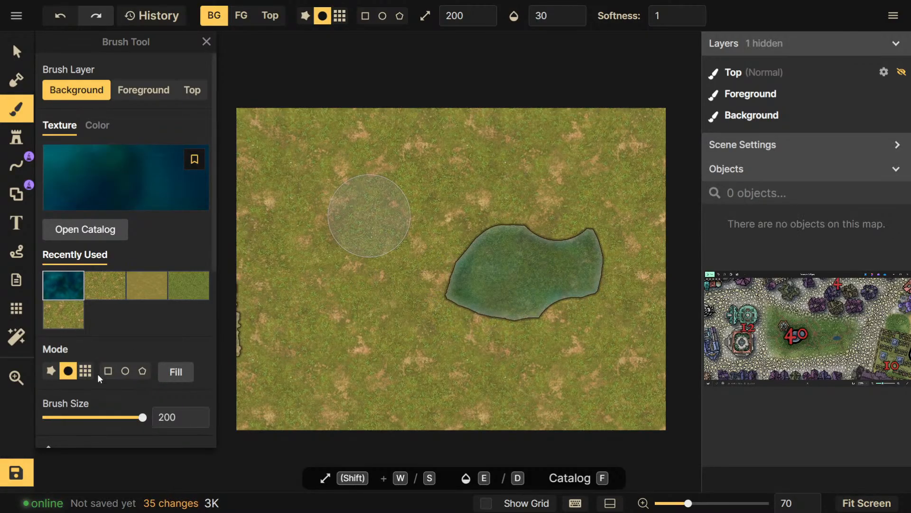
# Paint the pond with the dark blue water texture at opacity 100, and go over it again at texture scale 45.32
pyautogui.scroll(-4, 96, 365)
pyautogui.moveTo(87, 278); pyautogui.dragTo(145, 278)
pyautogui.moveTo(496, 261)
pyautogui.mouseDown()
pyautogui.moveTo(463, 291)
pyautogui.moveTo(546, 262)
pyautogui.moveTo(430, 272)
pyautogui.mouseUp()
pyautogui.scroll(-1, 107, 350)
pyautogui.moveTo(103, 378)
pyautogui.mouseDown()
pyautogui.moveTo(72, 379)
pyautogui.moveTo(86, 380)
pyautogui.mouseUp()
pyautogui.moveTo(399, 321)
pyautogui.mouseDown()
pyautogui.moveTo(525, 279)
pyautogui.moveTo(531, 259)
pyautogui.moveTo(560, 309)
pyautogui.moveTo(567, 279)
pyautogui.mouseUp()
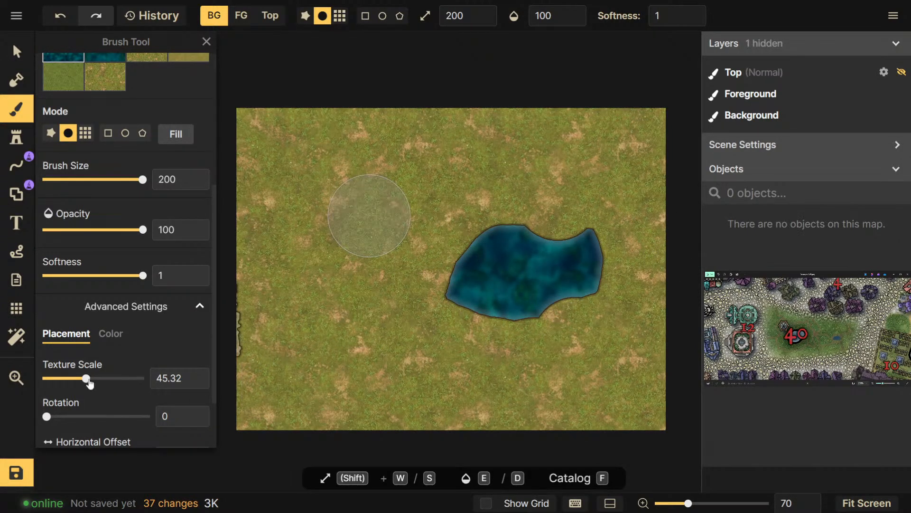
# Choose the mottled teal-green water texture from the catalog and paint it over the pond at texture scale 100
pyautogui.scroll(3, 92, 118)
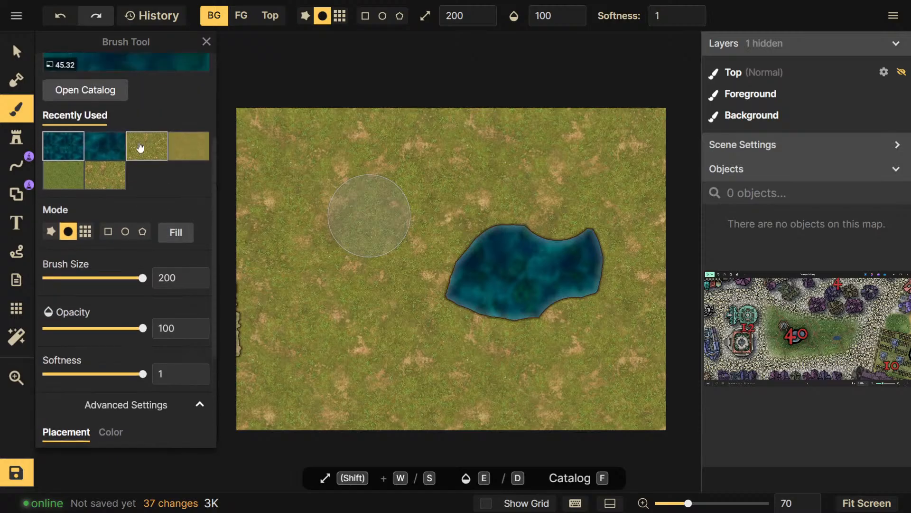
pyautogui.click(91, 135)
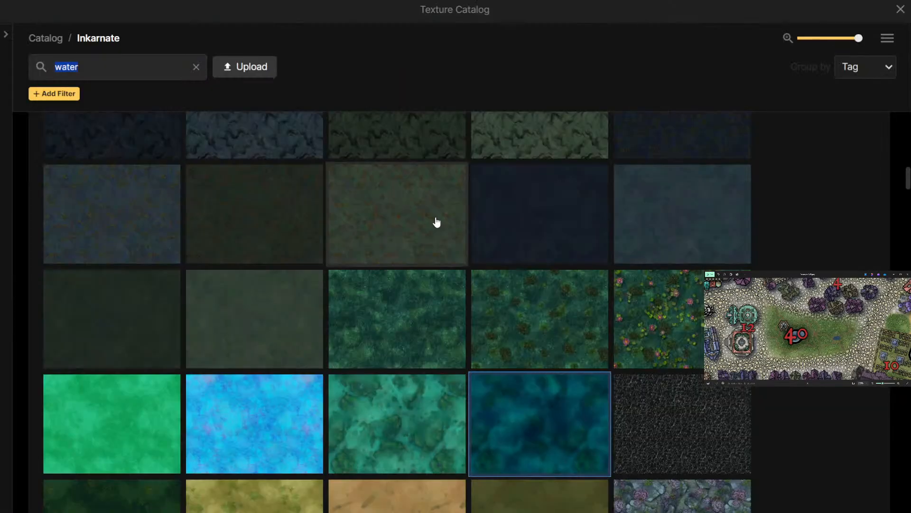
pyautogui.click(372, 431)
pyautogui.scroll(-1, 101, 370)
pyautogui.scroll(-2, 309, 347)
pyautogui.scroll(-4, 205, 346)
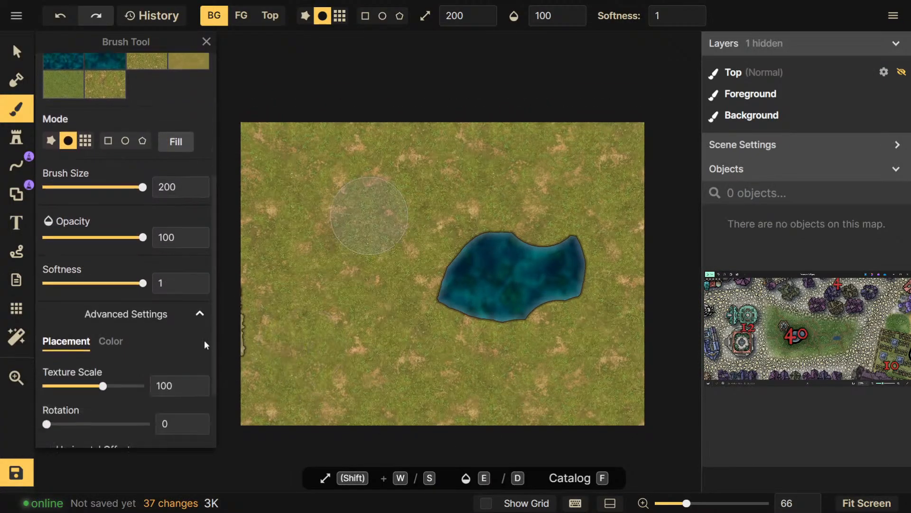
pyautogui.moveTo(546, 293)
pyautogui.mouseDown()
pyautogui.moveTo(478, 303)
pyautogui.moveTo(536, 301)
pyautogui.mouseUp()
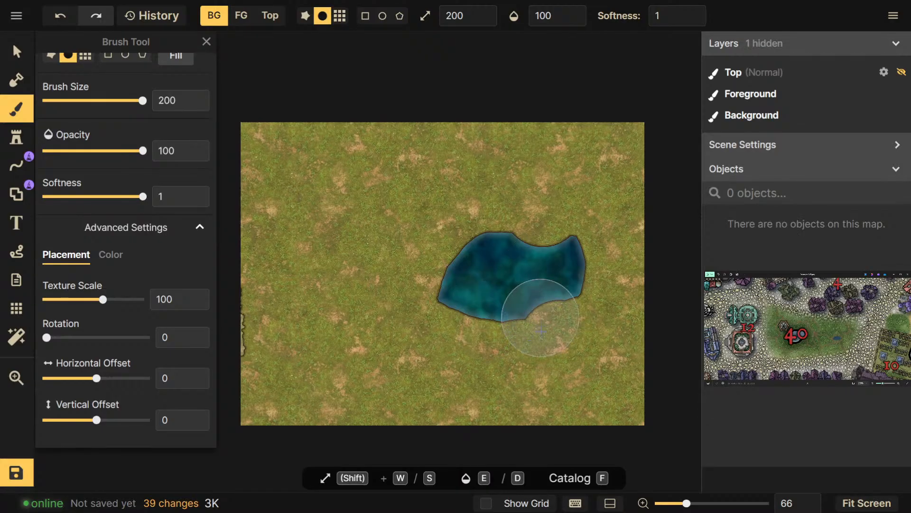
pyautogui.moveTo(479, 291)
pyautogui.mouseDown()
pyautogui.moveTo(465, 237)
pyautogui.moveTo(485, 252)
pyautogui.moveTo(468, 228)
pyautogui.moveTo(570, 263)
pyautogui.moveTo(538, 311)
pyautogui.moveTo(554, 266)
pyautogui.moveTo(508, 356)
pyautogui.moveTo(474, 382)
pyautogui.moveTo(435, 362)
pyautogui.moveTo(500, 248)
pyautogui.moveTo(580, 275)
pyautogui.moveTo(470, 385)
pyautogui.moveTo(566, 262)
pyautogui.moveTo(513, 368)
pyautogui.moveTo(498, 266)
pyautogui.moveTo(509, 242)
pyautogui.moveTo(580, 244)
pyautogui.moveTo(590, 285)
pyautogui.moveTo(566, 312)
pyautogui.moveTo(494, 334)
pyautogui.moveTo(458, 328)
pyautogui.moveTo(426, 304)
pyautogui.moveTo(417, 246)
pyautogui.moveTo(483, 204)
pyautogui.moveTo(572, 226)
pyautogui.moveTo(384, 148)
pyautogui.mouseUp()
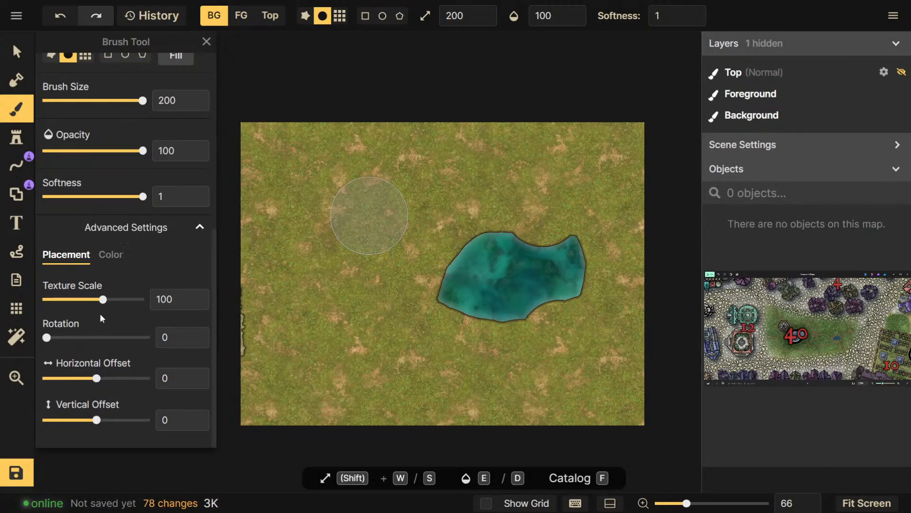
# Set the texture scale to 28.87 and paint the mottled teal water along the pond's edges
pyautogui.scroll(4, 113, 292)
pyautogui.scroll(-3, 104, 380)
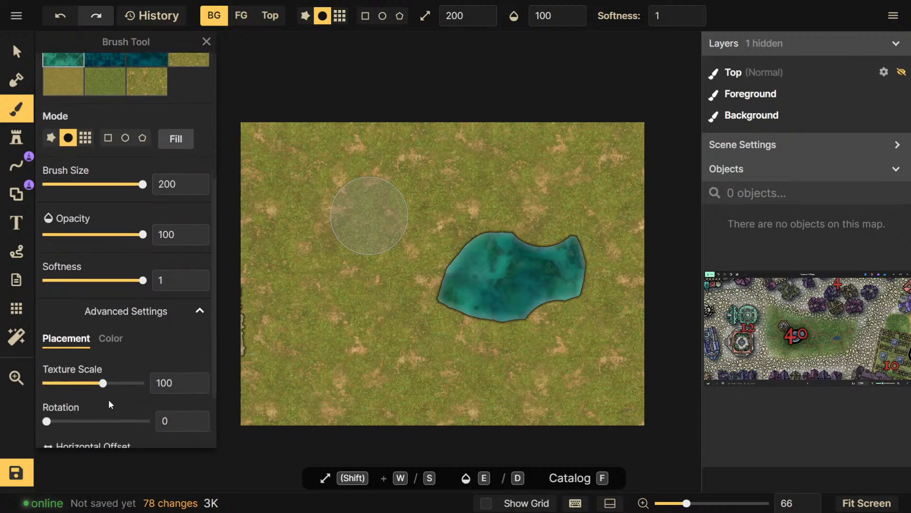
pyautogui.moveTo(92, 351); pyautogui.dragTo(77, 350)
pyautogui.moveTo(412, 221)
pyautogui.mouseDown()
pyautogui.moveTo(417, 197)
pyautogui.moveTo(539, 205)
pyautogui.moveTo(584, 226)
pyautogui.moveTo(607, 287)
pyautogui.mouseUp()
pyautogui.moveTo(565, 331); pyautogui.dragTo(436, 329)
pyautogui.moveTo(431, 268); pyautogui.dragTo(418, 237)
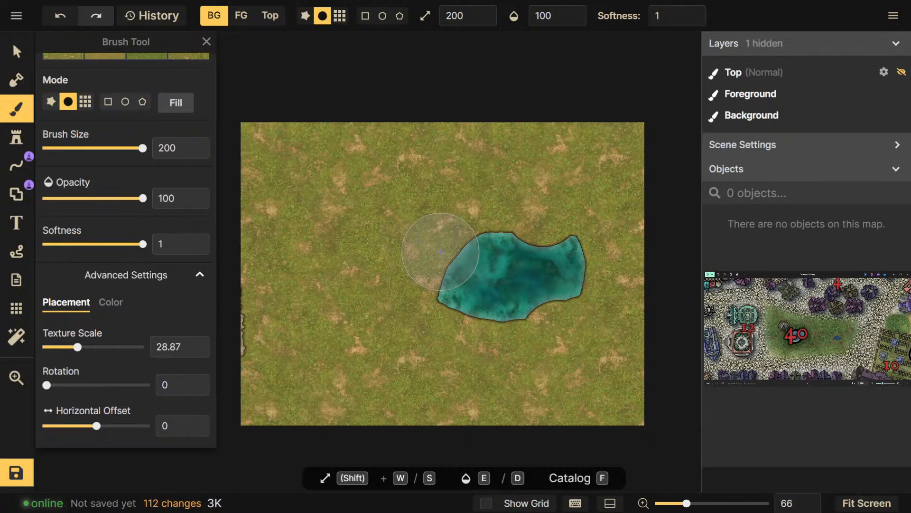
# Choose the dark green speckled water texture from the catalog, and set its texture scale to 54 and opacity to 72
pyautogui.scroll(5, 110, 91)
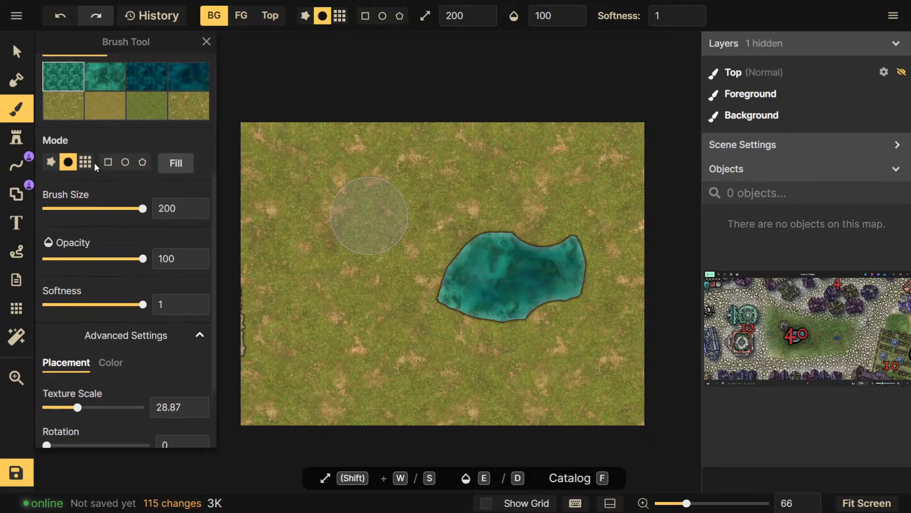
pyautogui.click(107, 105)
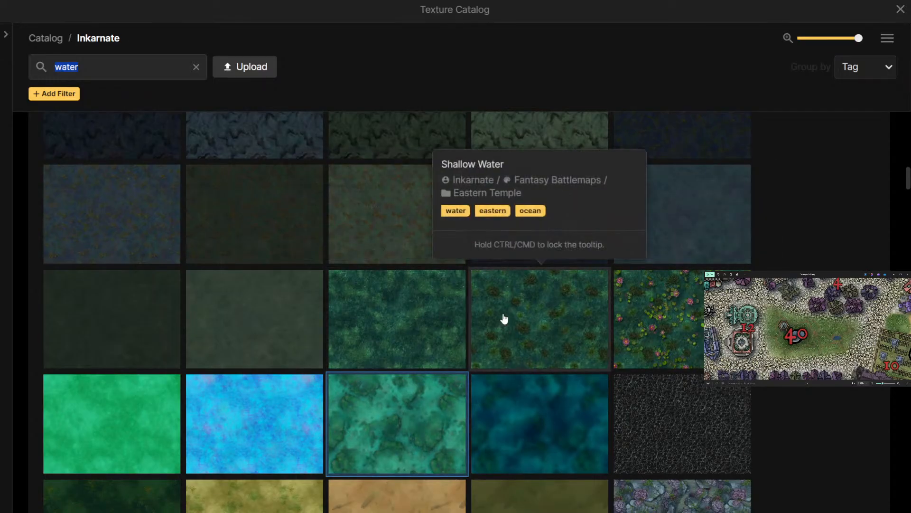
pyautogui.click(457, 332)
pyautogui.scroll(3, 502, 343)
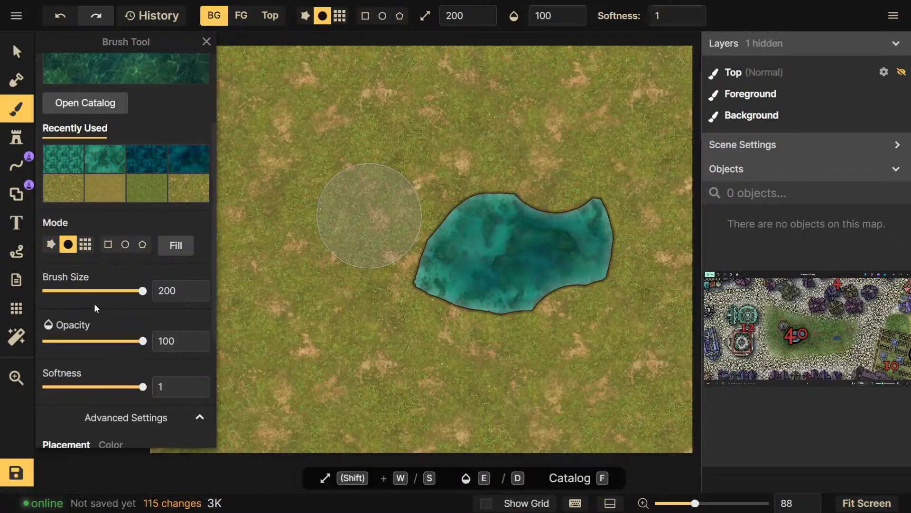
pyautogui.scroll(-2, 95, 359)
pyautogui.moveTo(80, 397); pyautogui.dragTo(93, 398)
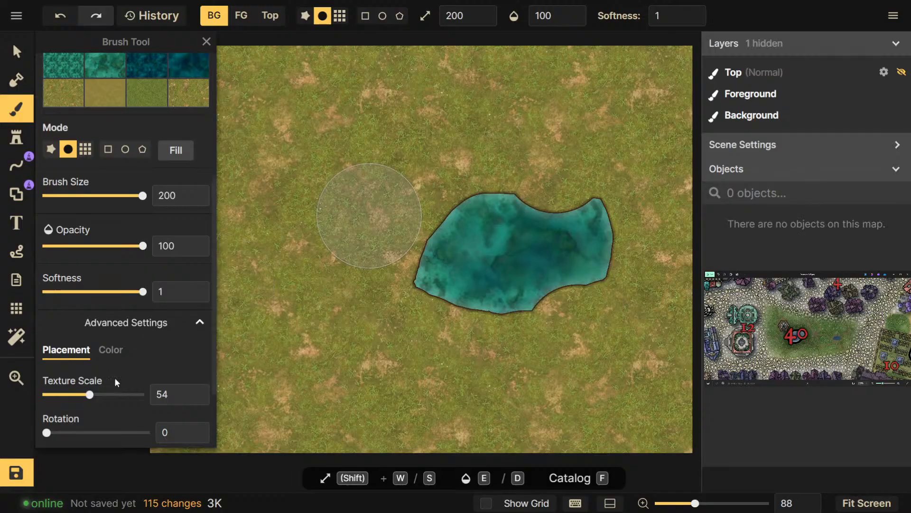
pyautogui.scroll(-2, 176, 347)
pyautogui.scroll(2, 78, 348)
# Try dabbing the dark green speckled water over the pond's middle, right and lower areas, and undo the strokes
pyautogui.click(475, 256)
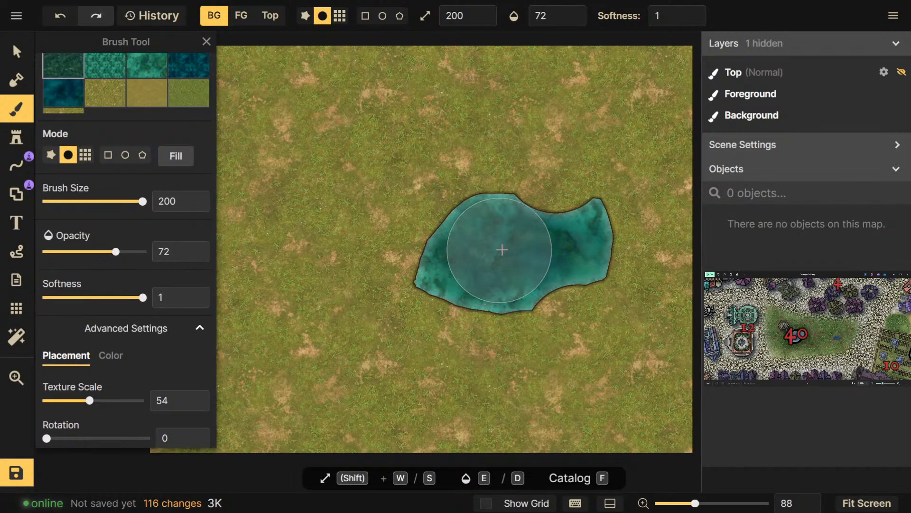
pyautogui.click(504, 248)
pyautogui.click(579, 244)
pyautogui.click(500, 285)
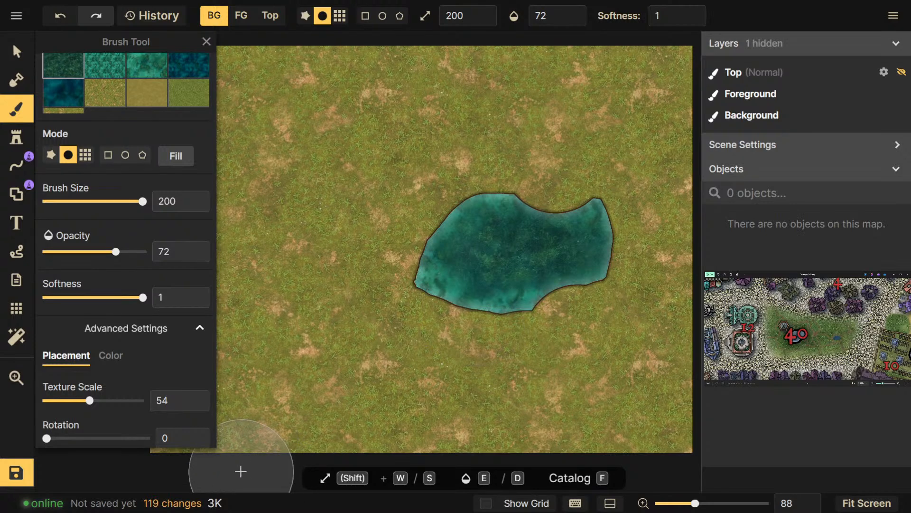
pyautogui.hotkey('ctrl', 'z')
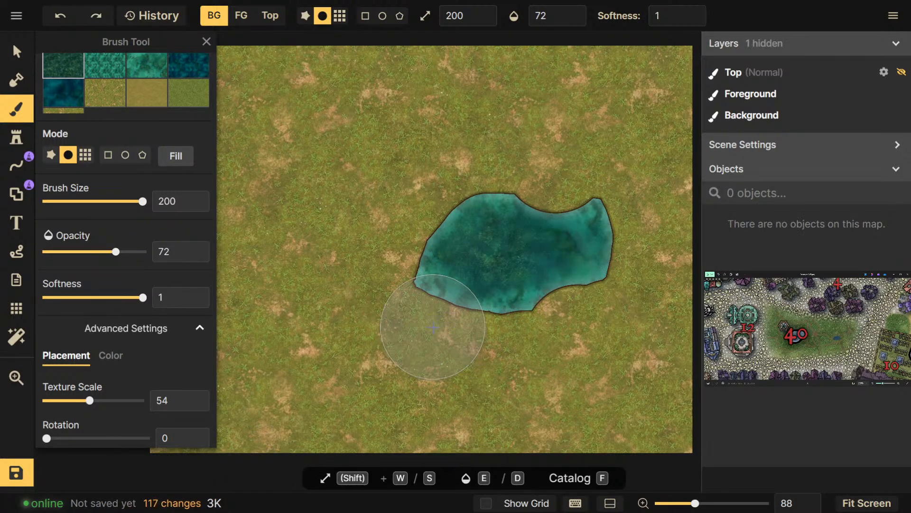
pyautogui.hotkey('ctrl', 'z')
pyautogui.hotkey('ctrl', 'z')
# Set the green water texture's brightness to 142 and dab it onto the middle of the pond
pyautogui.scroll(-2, 186, 335)
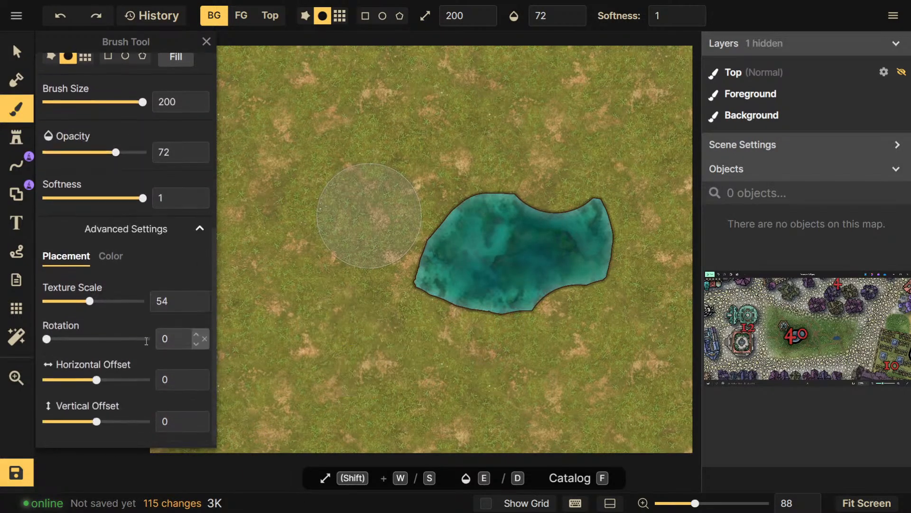
pyautogui.click(112, 266)
pyautogui.moveTo(98, 375); pyautogui.dragTo(110, 376)
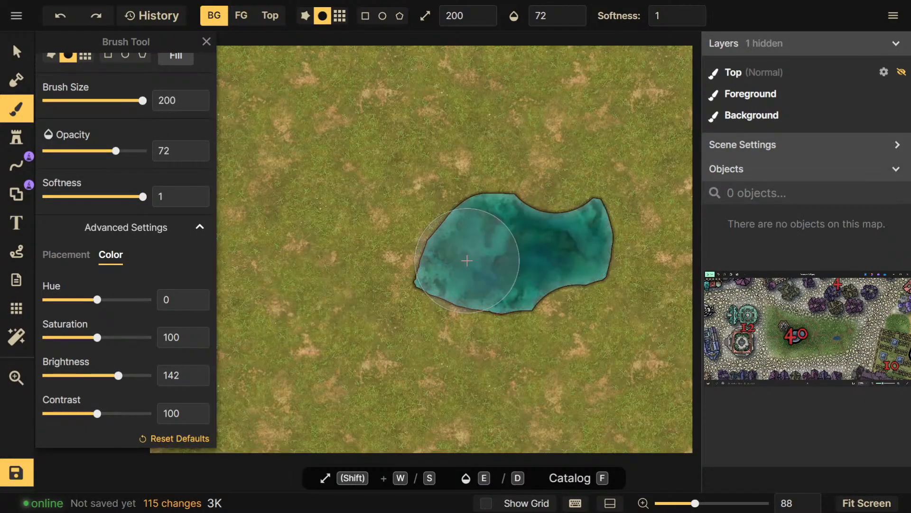
pyautogui.click(495, 265)
pyautogui.click(509, 258)
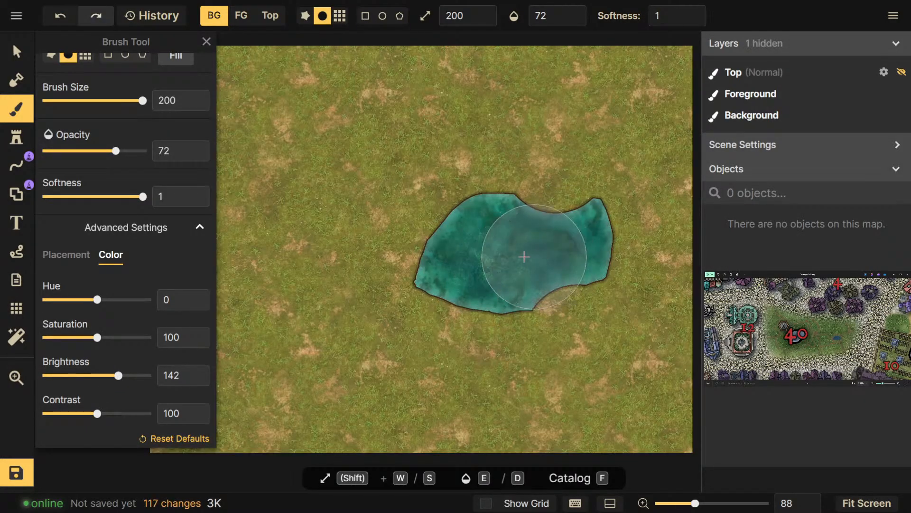
# Reduce the brush size to 69 and undo the last two brightened strokes on the pond
pyautogui.moveTo(111, 101); pyautogui.dragTo(107, 101)
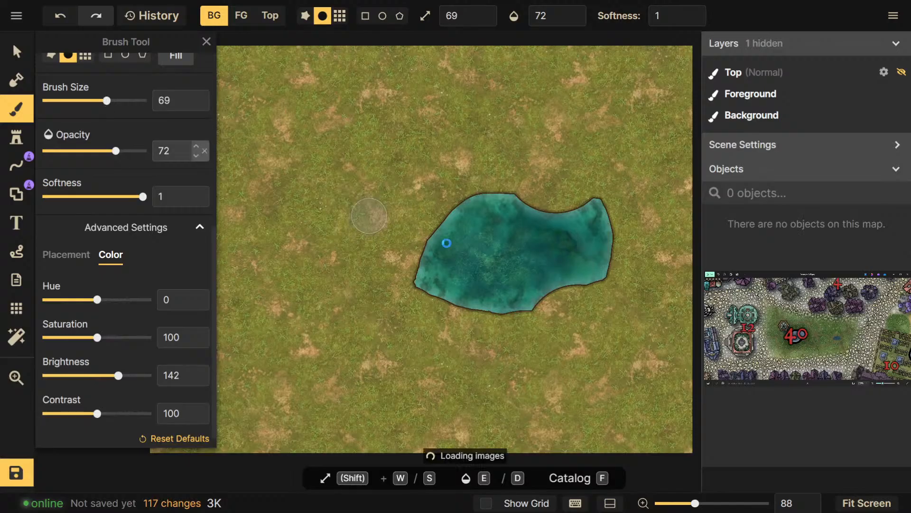
pyautogui.hotkey('ctrl', 'z')
pyautogui.hotkey('ctrl', 'z')
# Try painting a patch of brightened green water in the pond with the size 69 brush, and undo it
pyautogui.scroll(2, 550, 264)
pyautogui.scroll(5, 554, 269)
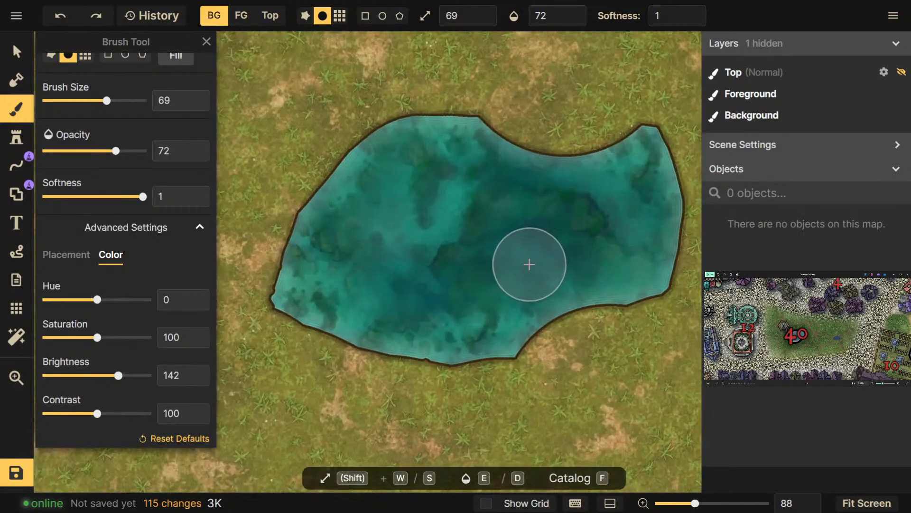
pyautogui.moveTo(518, 266)
pyautogui.mouseDown()
pyautogui.moveTo(482, 291)
pyautogui.moveTo(428, 281)
pyautogui.moveTo(505, 199)
pyautogui.moveTo(470, 203)
pyautogui.moveTo(547, 218)
pyautogui.moveTo(501, 241)
pyautogui.moveTo(374, 220)
pyautogui.moveTo(333, 258)
pyautogui.moveTo(320, 206)
pyautogui.moveTo(445, 230)
pyautogui.moveTo(595, 340)
pyautogui.mouseUp()
pyautogui.scroll(-3, 596, 340)
pyautogui.hotkey('ctrl', 'z')
pyautogui.hotkey('ctrl', 'z')
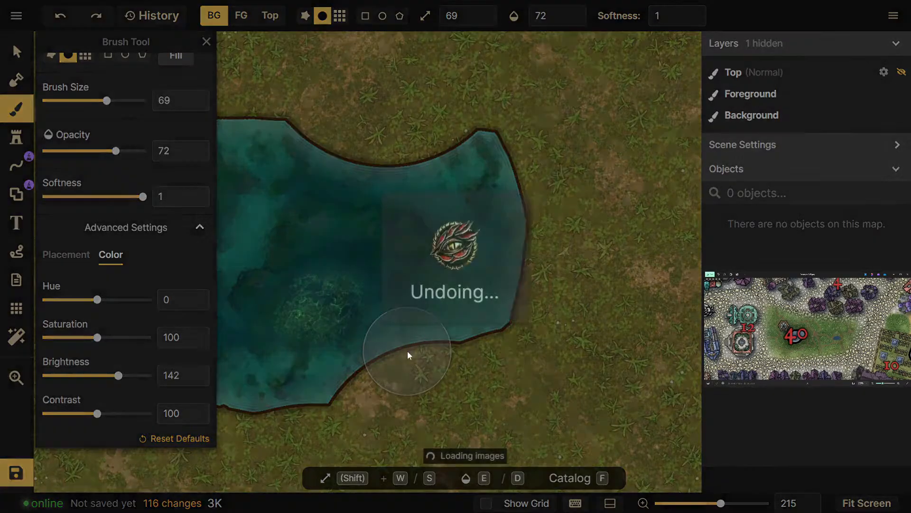
# Browse the water textures in the catalog for another one to use on the pond
pyautogui.scroll(6, 191, 164)
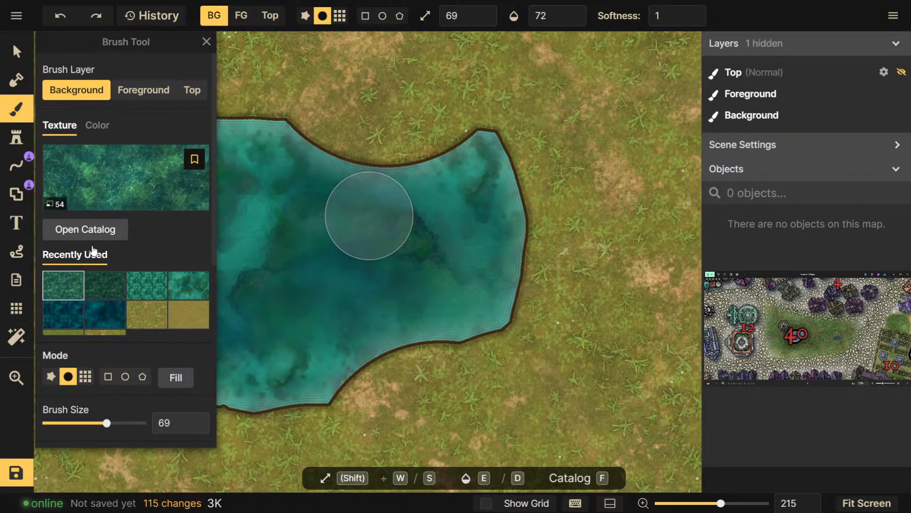
pyautogui.click(99, 229)
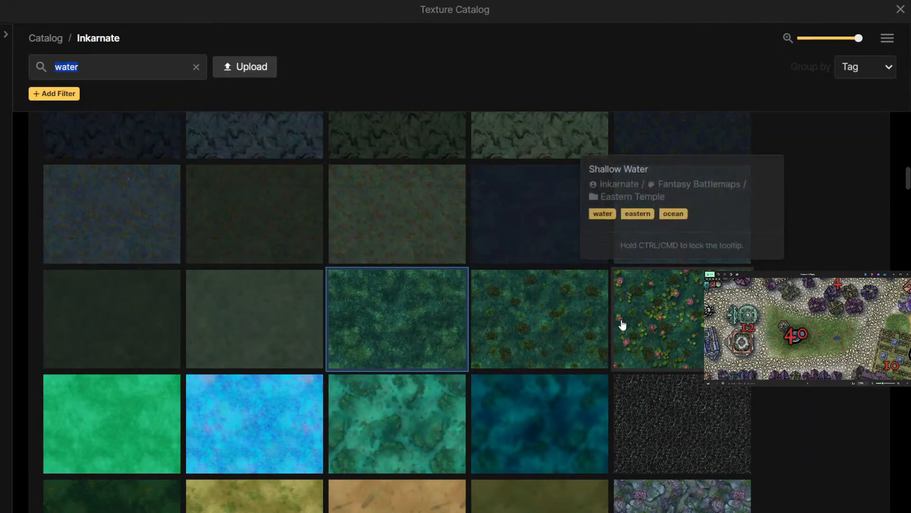
pyautogui.scroll(-3, 580, 323)
pyautogui.scroll(12, 580, 323)
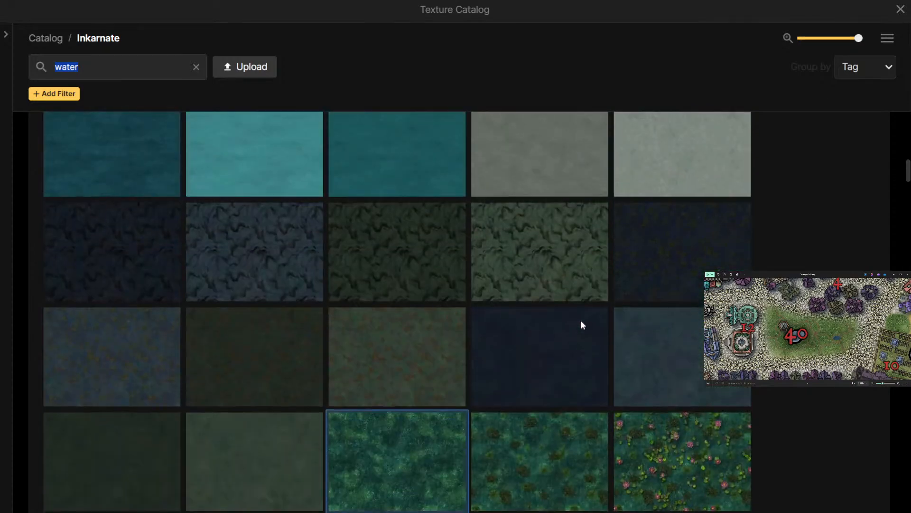
pyautogui.scroll(3, 582, 321)
pyautogui.scroll(-4, 582, 320)
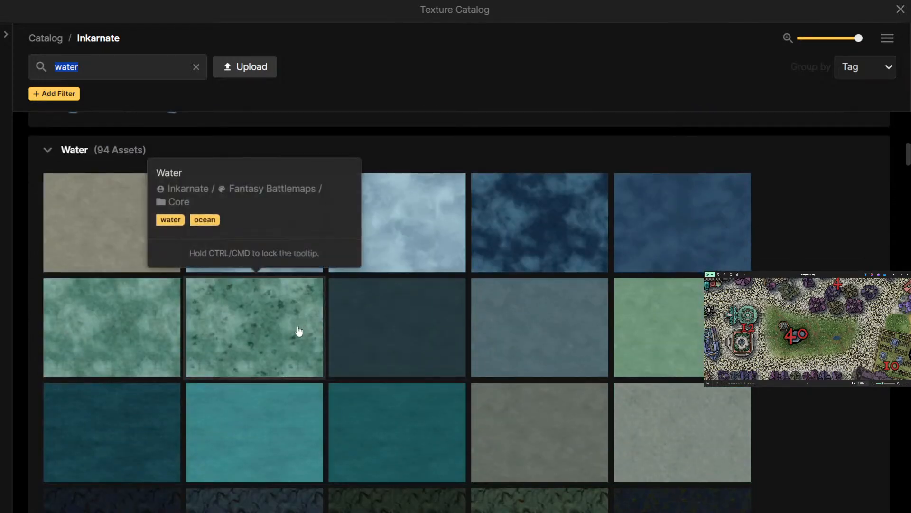
pyautogui.scroll(-10, 300, 327)
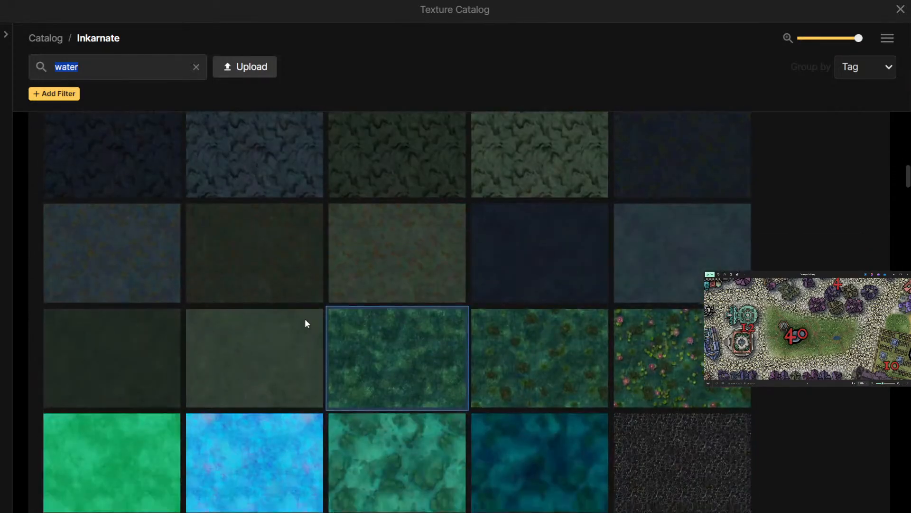
pyautogui.scroll(-3, 357, 292)
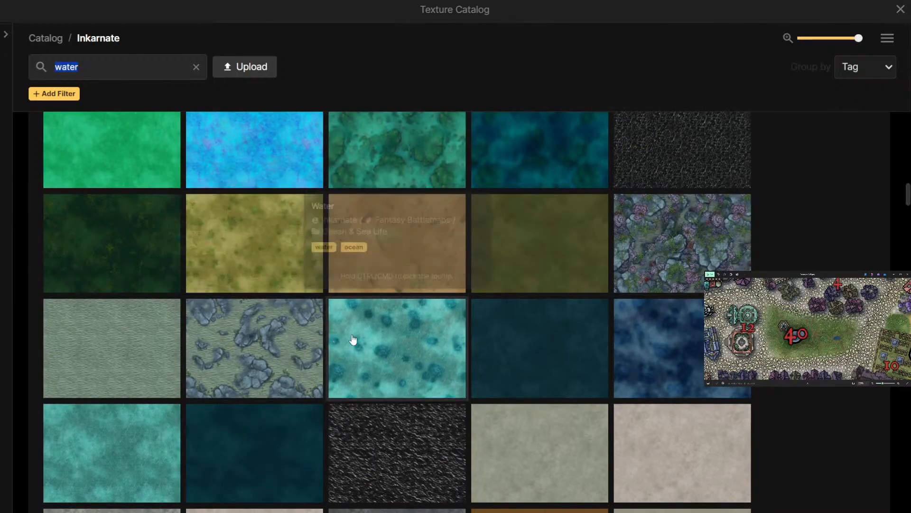
pyautogui.scroll(-1, 360, 334)
pyautogui.scroll(-3, 364, 329)
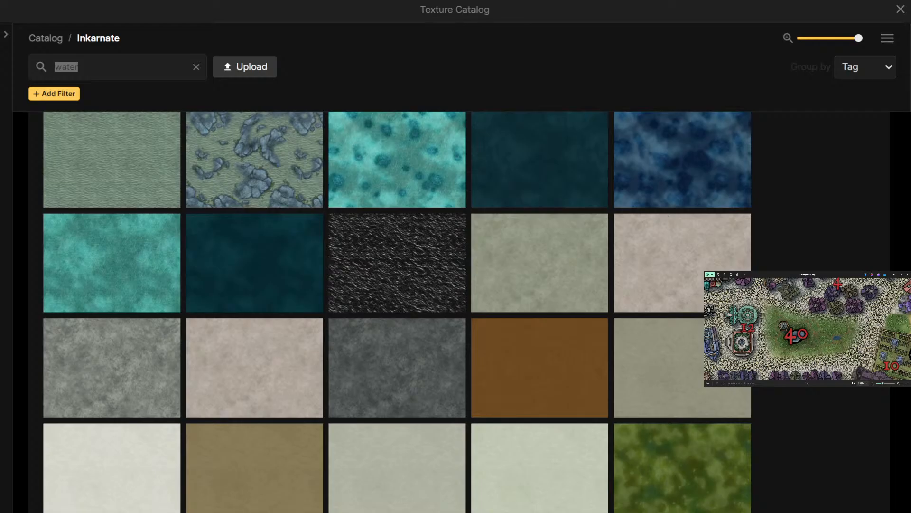
# Choose the dark blue cloudy water texture from the catalog's Water group
pyautogui.scroll(6, 397, 147)
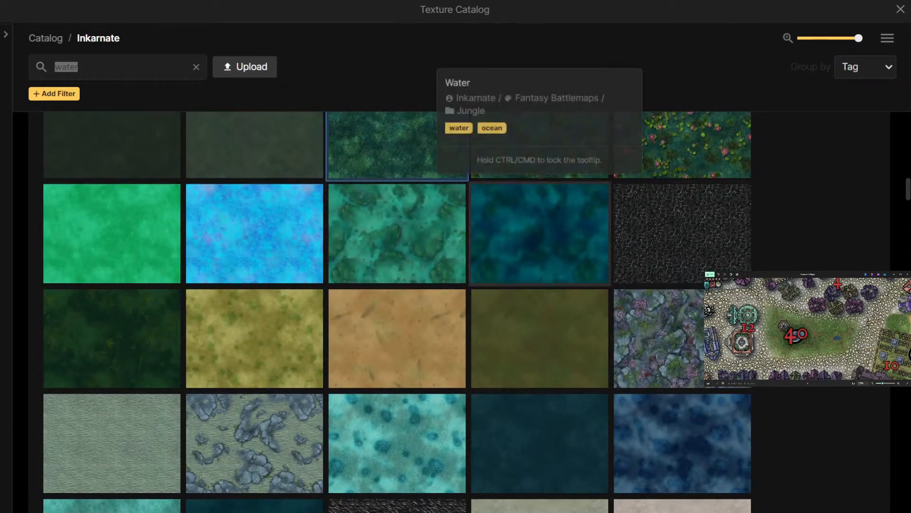
pyautogui.scroll(5, 579, 280)
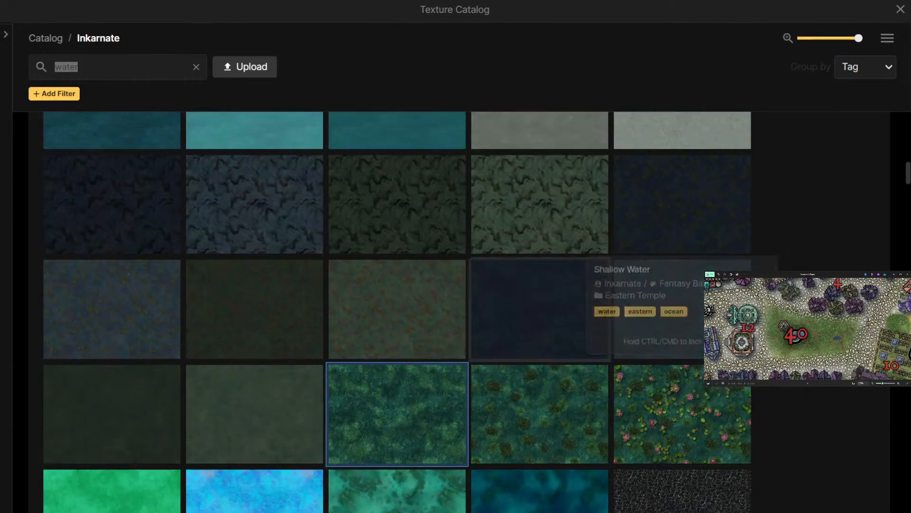
pyautogui.scroll(2, 584, 266)
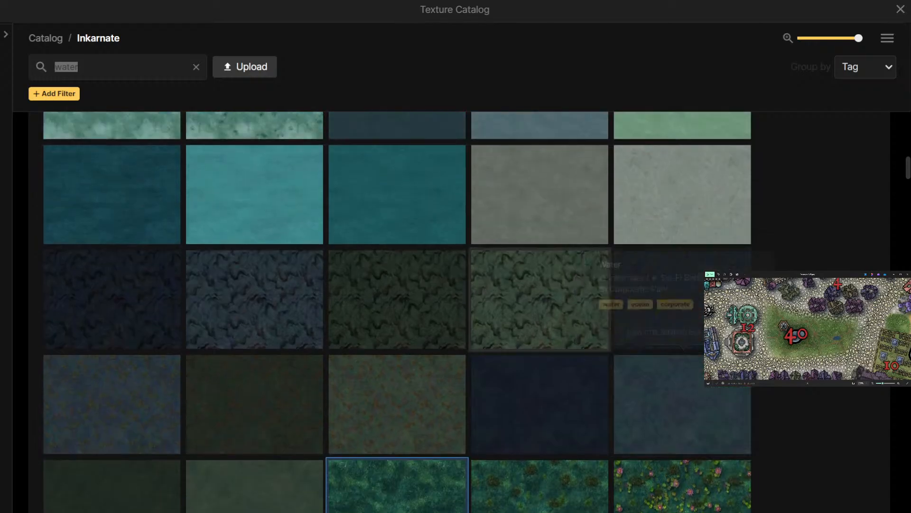
pyautogui.scroll(1, 397, 242)
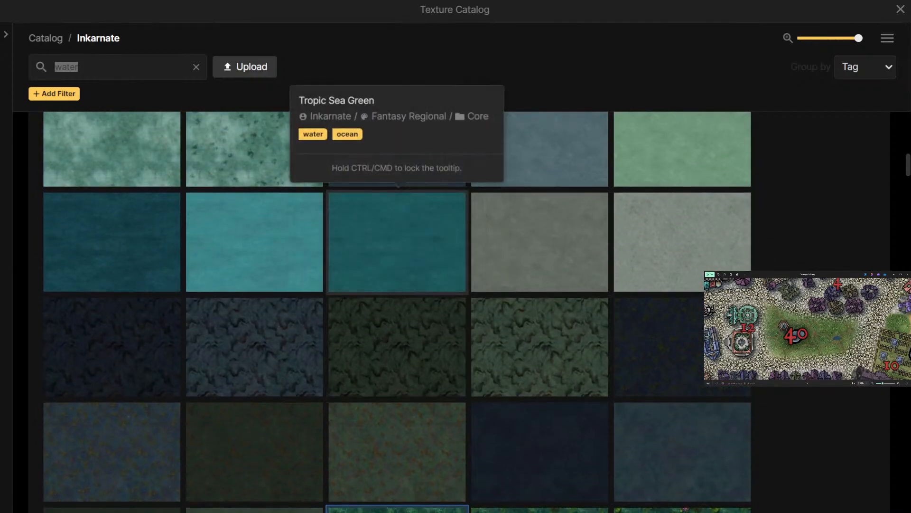
pyautogui.scroll(2, 397, 237)
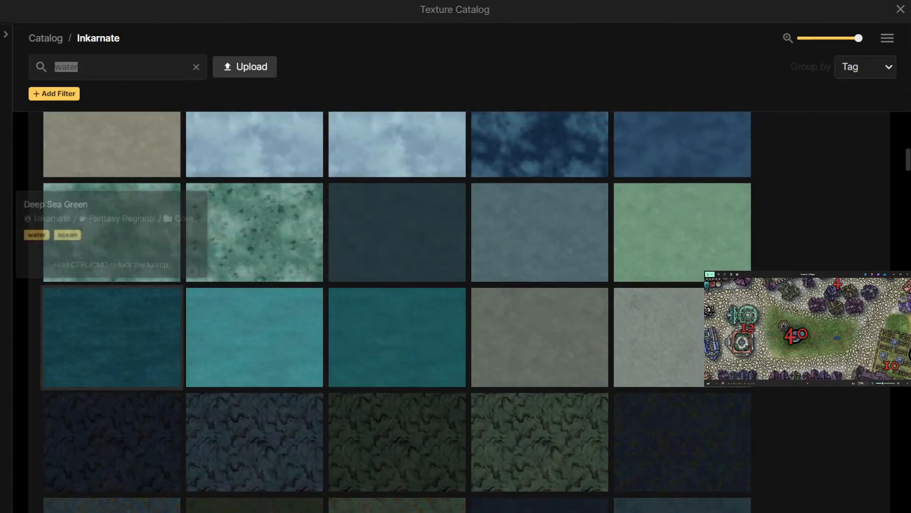
pyautogui.scroll(2, 112, 309)
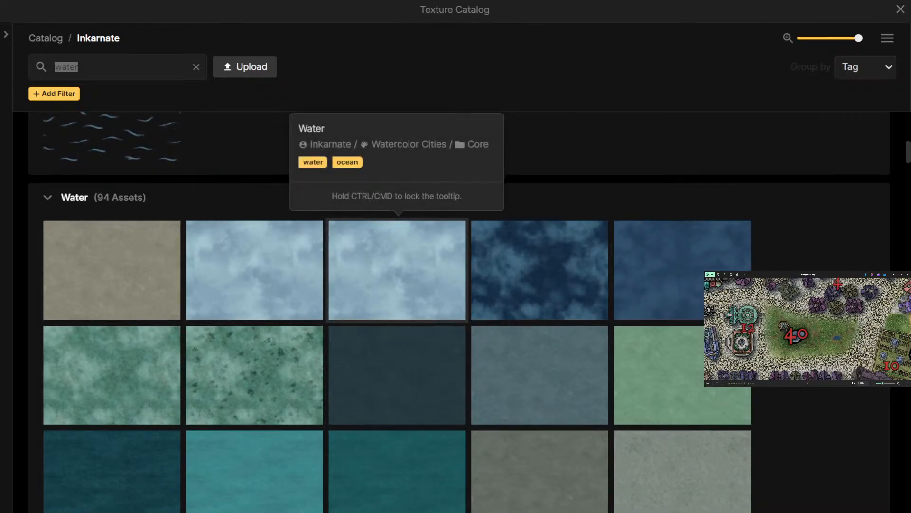
pyautogui.click(540, 269)
# Paint the dark blue water over the middle of the pond, leaving the shallows green
pyautogui.moveTo(304, 278); pyautogui.dragTo(477, 281)
pyautogui.moveTo(459, 248)
pyautogui.mouseDown()
pyautogui.moveTo(543, 232)
pyautogui.moveTo(569, 250)
pyautogui.mouseUp()
pyautogui.moveTo(477, 224)
pyautogui.mouseDown()
pyautogui.moveTo(386, 331)
pyautogui.moveTo(564, 256)
pyautogui.moveTo(424, 263)
pyautogui.moveTo(446, 287)
pyautogui.moveTo(400, 268)
pyautogui.moveTo(421, 288)
pyautogui.moveTo(505, 293)
pyautogui.mouseUp()
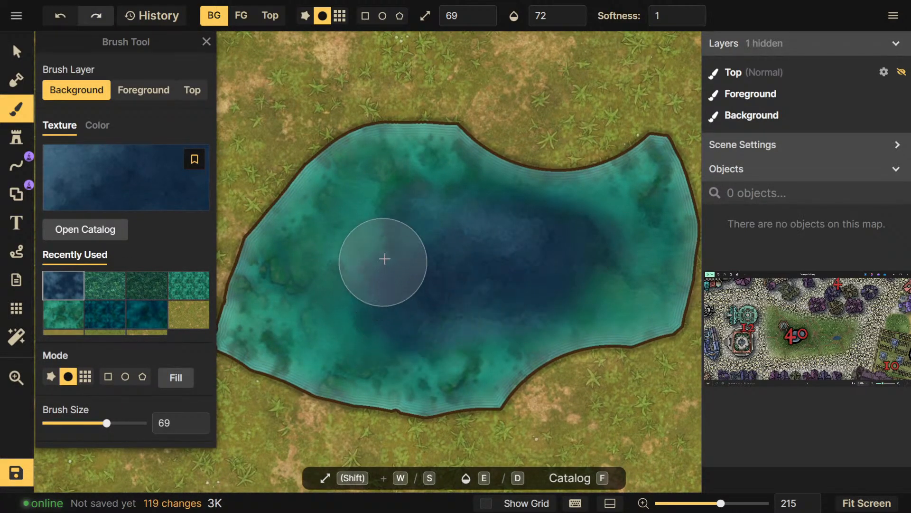
pyautogui.moveTo(386, 247)
pyautogui.mouseDown()
pyautogui.moveTo(376, 309)
pyautogui.moveTo(490, 299)
pyautogui.mouseUp()
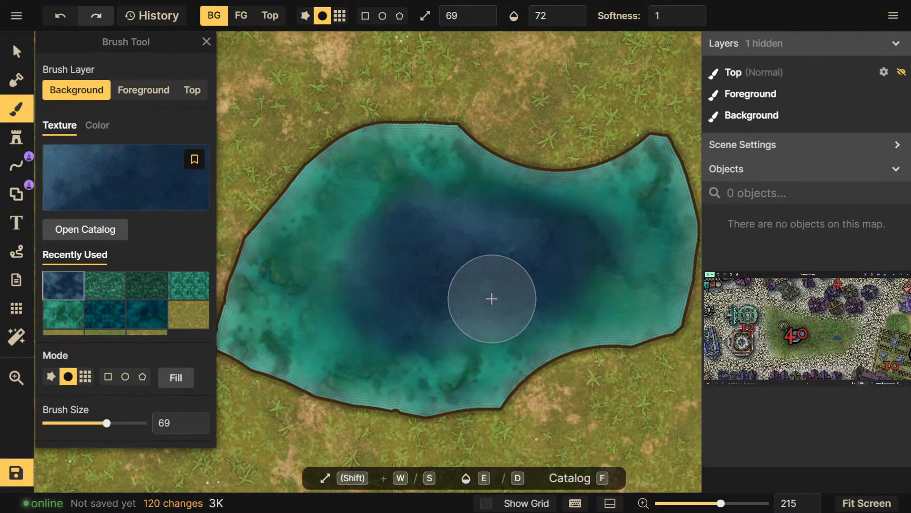
# Choose the pale blue Water texture from the catalog and set the brush opacity to 48
pyautogui.click(114, 235)
pyautogui.click(393, 292)
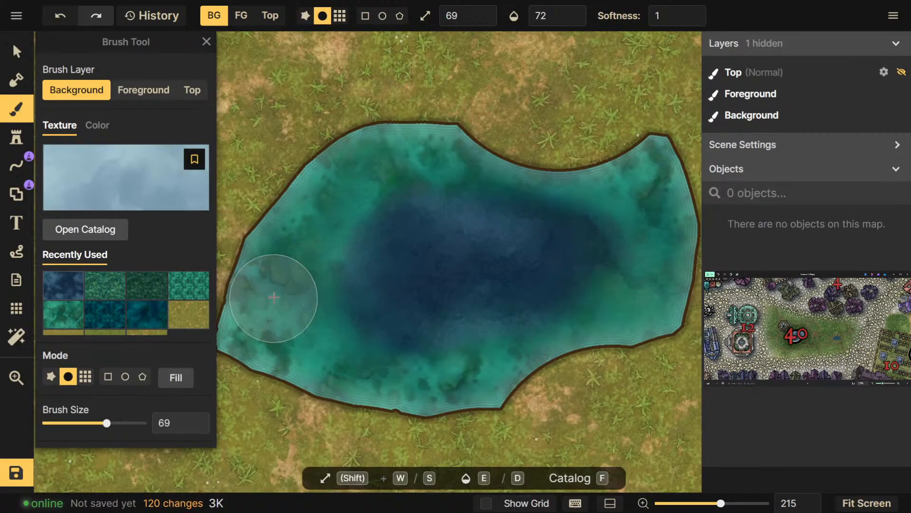
pyautogui.scroll(-1, 129, 358)
pyautogui.scroll(-1, 94, 412)
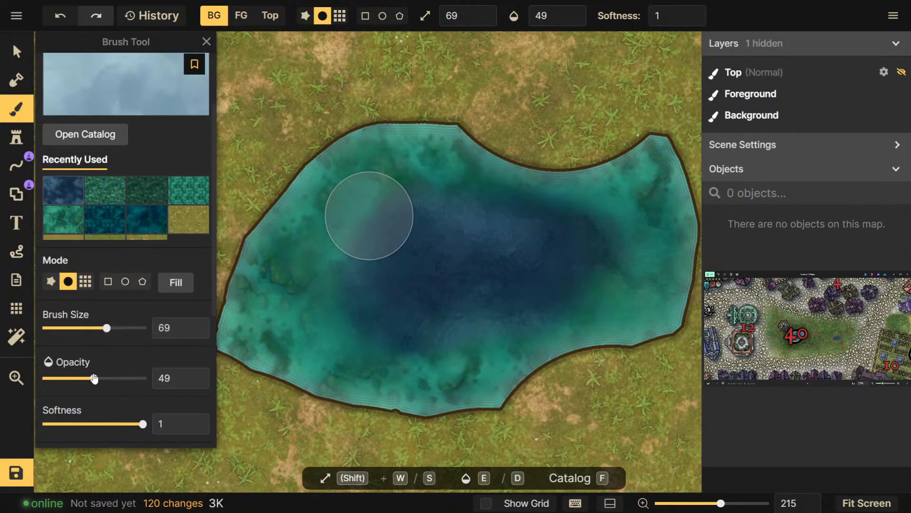
pyautogui.moveTo(95, 377); pyautogui.dragTo(93, 377)
# Try painting the pale blue water across the whole pond, and undo the strokes
pyautogui.moveTo(346, 223)
pyautogui.mouseDown()
pyautogui.moveTo(427, 131)
pyautogui.moveTo(301, 229)
pyautogui.moveTo(356, 156)
pyautogui.moveTo(265, 306)
pyautogui.moveTo(456, 341)
pyautogui.moveTo(298, 346)
pyautogui.moveTo(460, 360)
pyautogui.moveTo(456, 368)
pyautogui.moveTo(482, 385)
pyautogui.moveTo(285, 369)
pyautogui.moveTo(440, 374)
pyautogui.moveTo(538, 358)
pyautogui.moveTo(676, 303)
pyautogui.moveTo(662, 240)
pyautogui.moveTo(584, 188)
pyautogui.moveTo(385, 229)
pyautogui.moveTo(706, 144)
pyautogui.moveTo(570, 213)
pyautogui.moveTo(572, 272)
pyautogui.moveTo(538, 327)
pyautogui.moveTo(572, 322)
pyautogui.moveTo(396, 322)
pyautogui.moveTo(503, 300)
pyautogui.moveTo(443, 344)
pyautogui.moveTo(531, 332)
pyautogui.mouseUp()
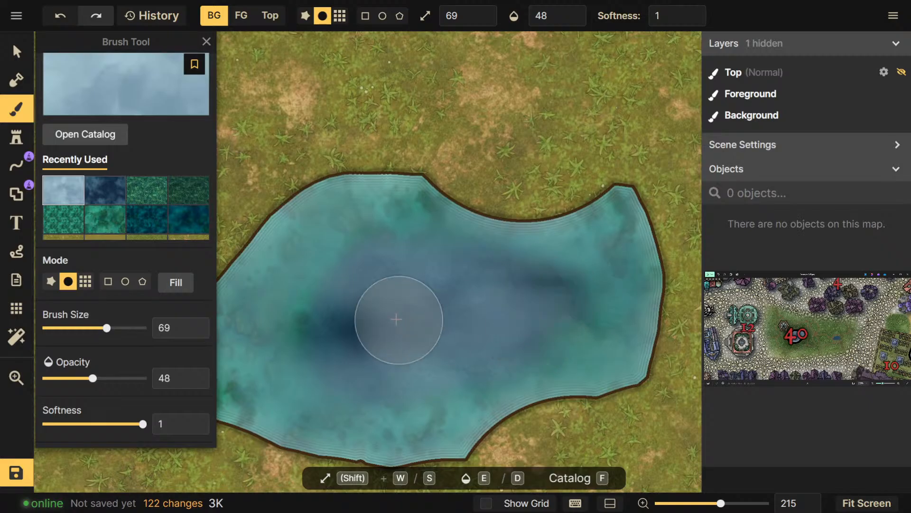
pyautogui.moveTo(240, 342); pyautogui.dragTo(545, 299)
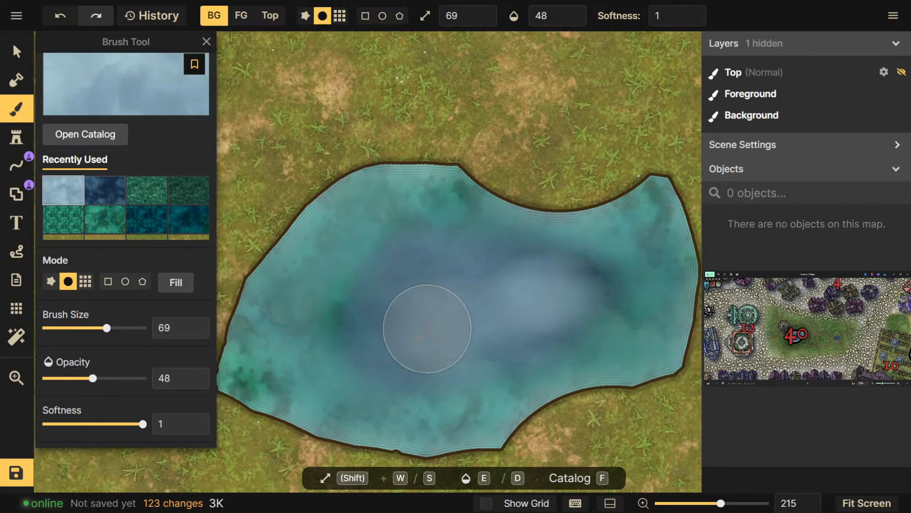
pyautogui.hotkey('ctrl', 'z')
pyautogui.hotkey('ctrl', 'z')
pyautogui.hotkey('ctrl', 'z')
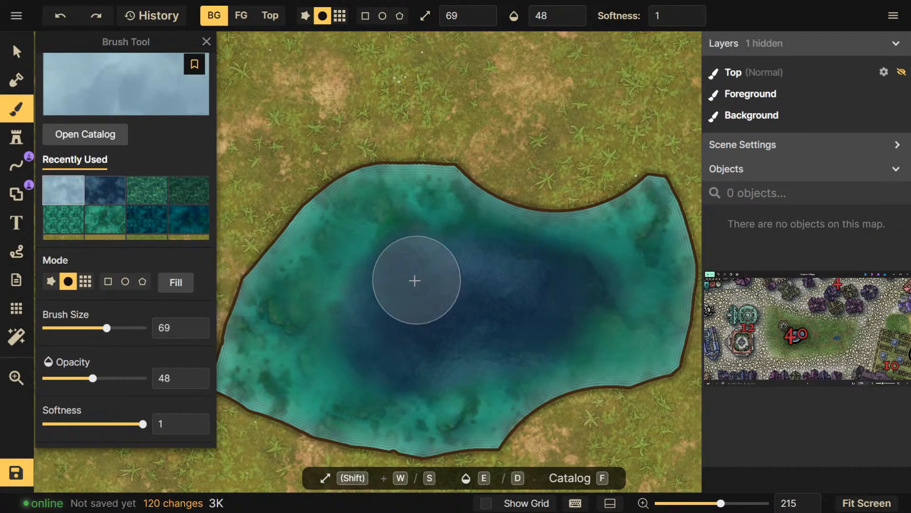
# Replace the water search in the texture catalog with "cobble" and look through the matching textures
pyautogui.scroll(-1, 419, 274)
pyautogui.scroll(-2, 420, 273)
pyautogui.moveTo(458, 308); pyautogui.dragTo(545, 313)
pyautogui.scroll(-3, 544, 313)
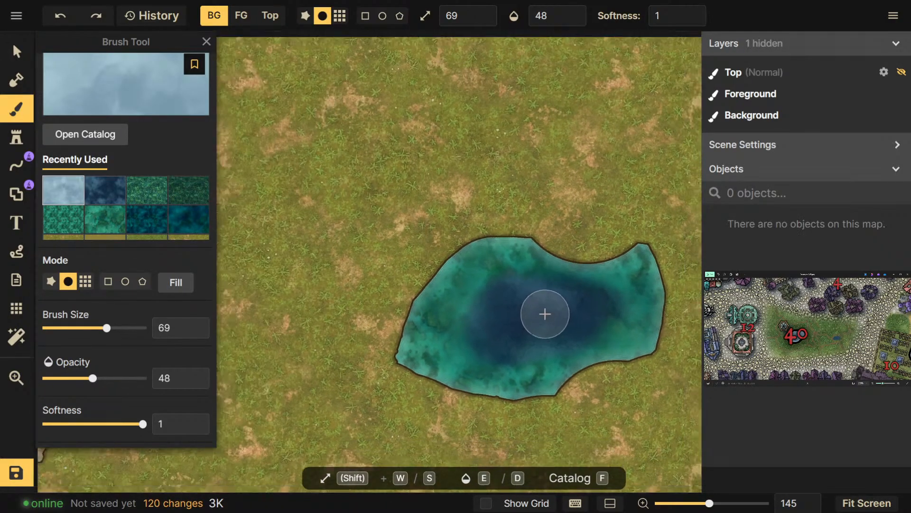
pyautogui.scroll(-4, 544, 312)
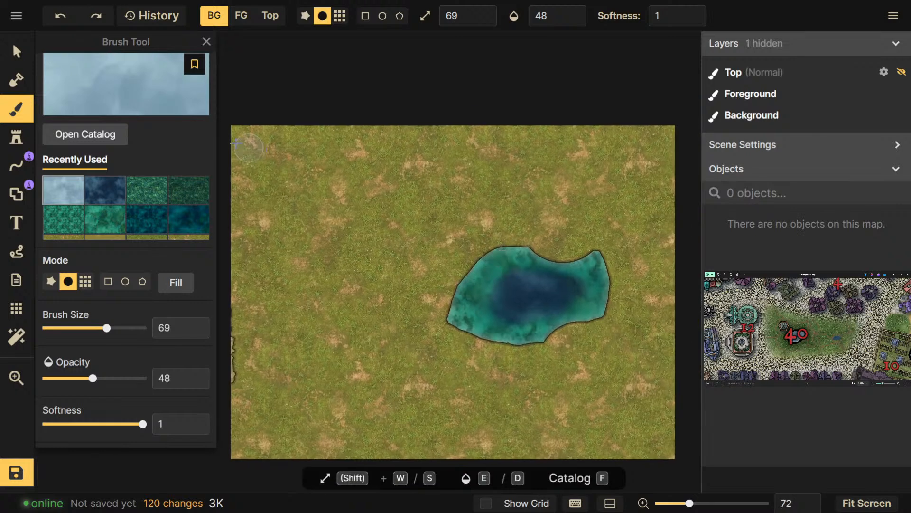
pyautogui.click(85, 134)
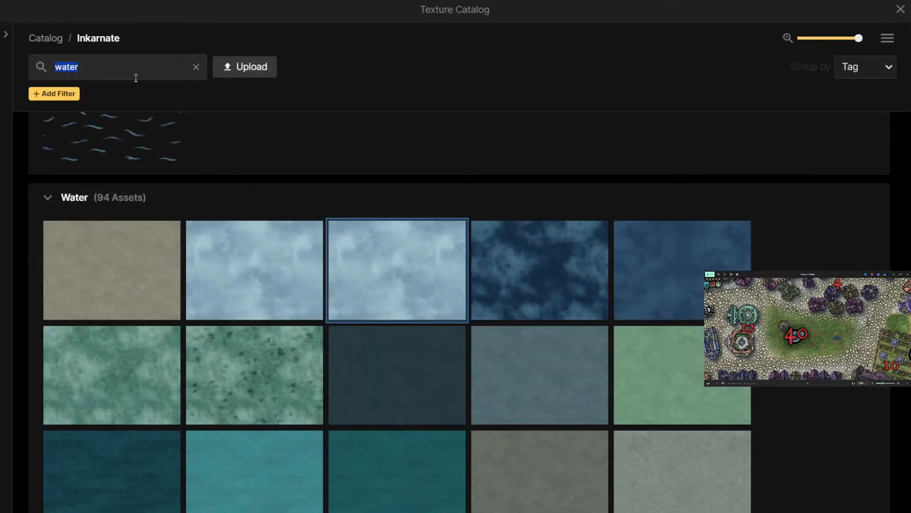
pyautogui.click(196, 69)
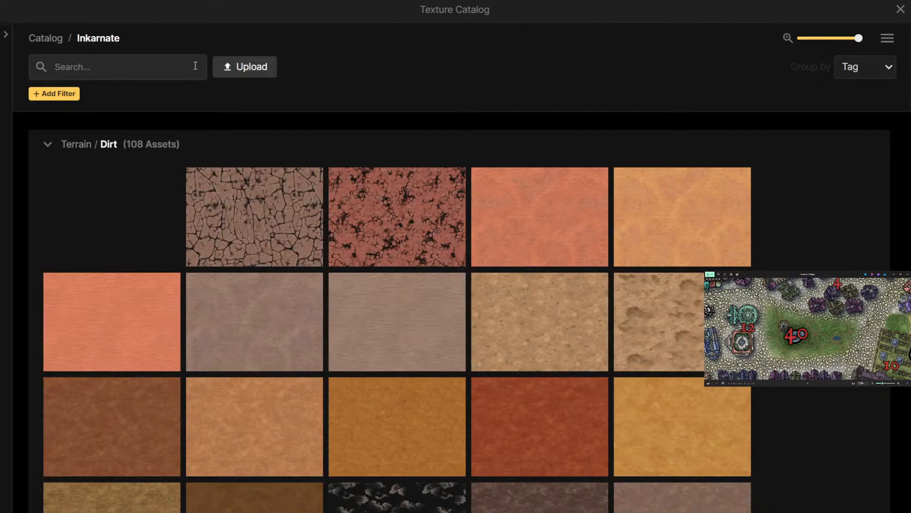
pyautogui.write('cobble')
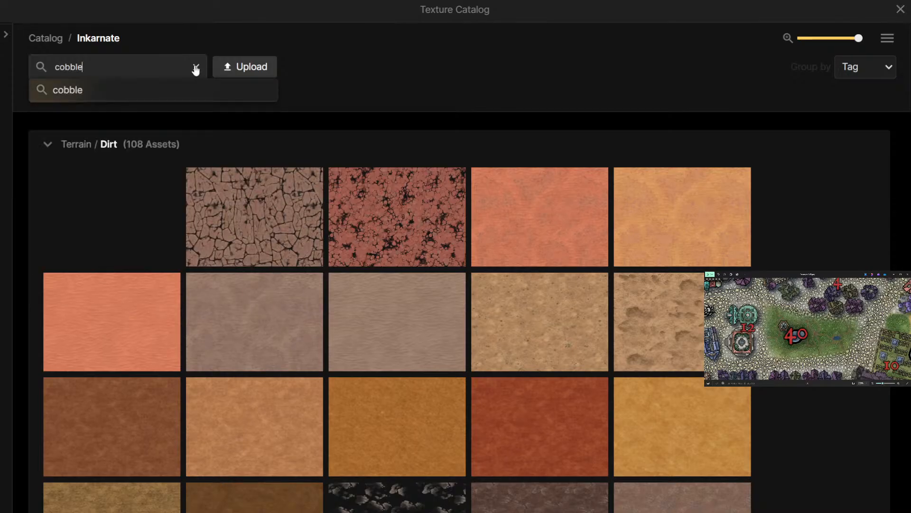
pyautogui.press('Return')
pyautogui.scroll(-3, 246, 276)
pyautogui.scroll(3, 250, 277)
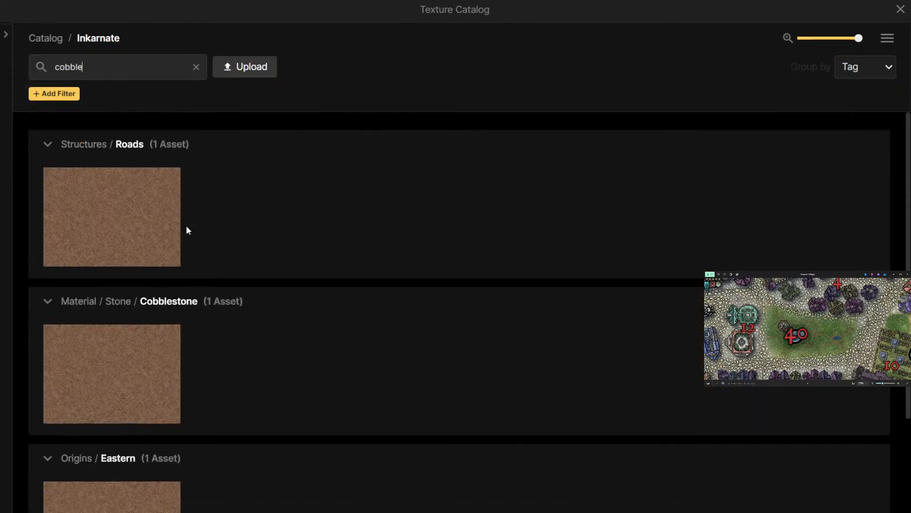
# Search the texture catalog for "stone" and choose the dark grey irregular cobblestone texture
pyautogui.write('stone')
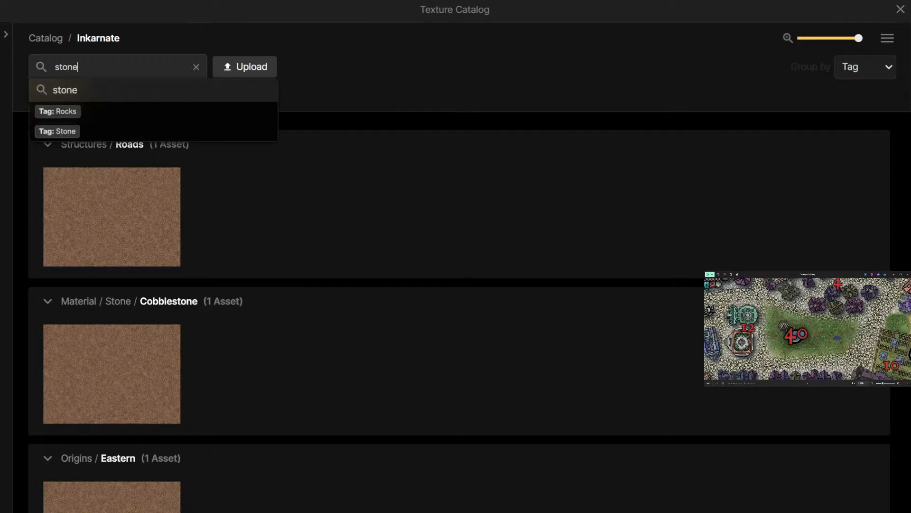
pyautogui.press('Return')
pyautogui.scroll(-3, 411, 281)
pyautogui.scroll(-10, 410, 280)
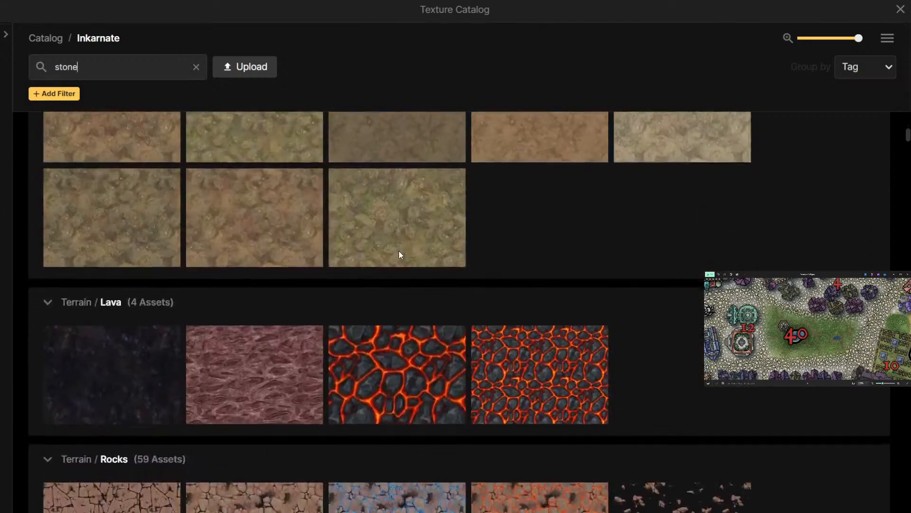
pyautogui.scroll(-15, 395, 257)
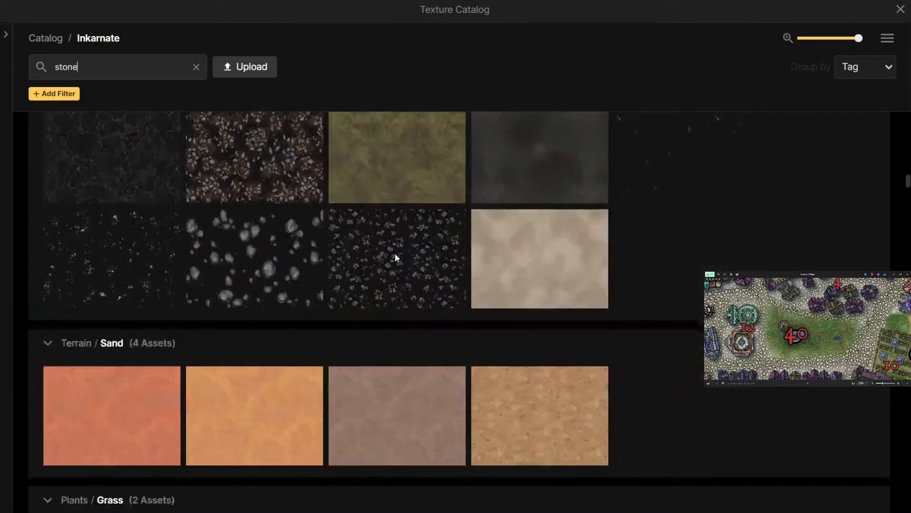
pyautogui.scroll(-3, 395, 253)
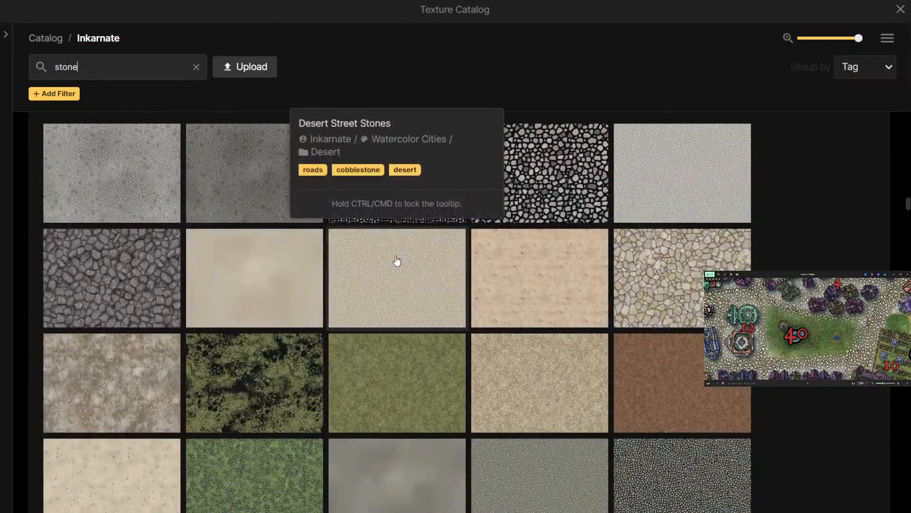
pyautogui.click(139, 293)
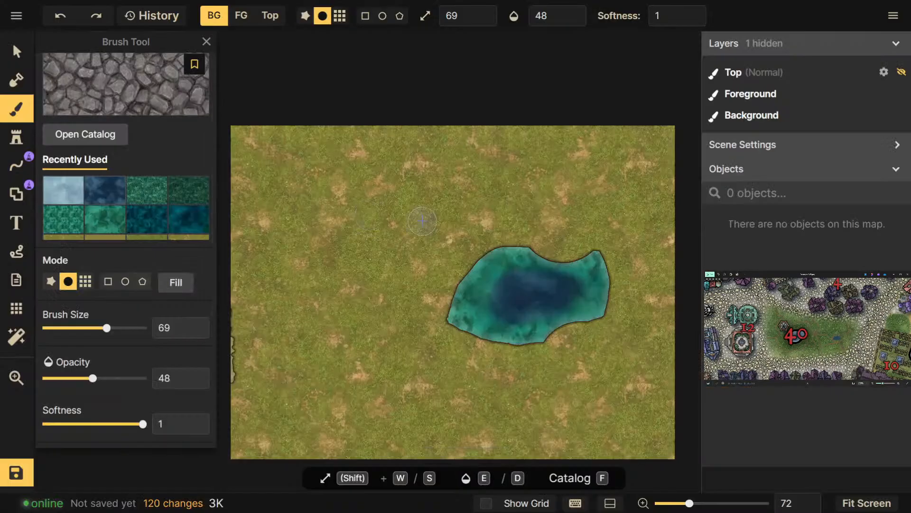
# Set the cobblestone brush's texture scale to 34.62 in its placement settings
pyautogui.scroll(2, 419, 262)
pyautogui.scroll(-5, 93, 349)
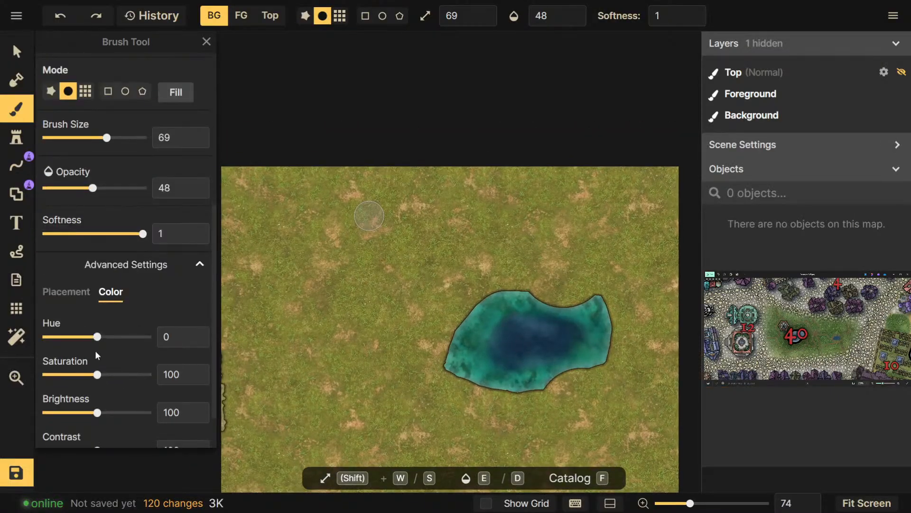
pyautogui.click(81, 251)
pyautogui.moveTo(102, 300); pyautogui.dragTo(81, 302)
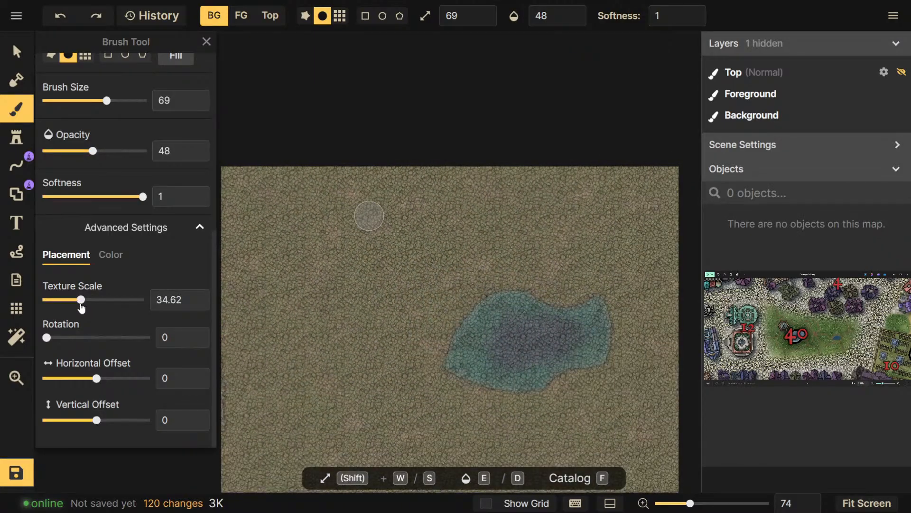
pyautogui.scroll(-3, 277, 182)
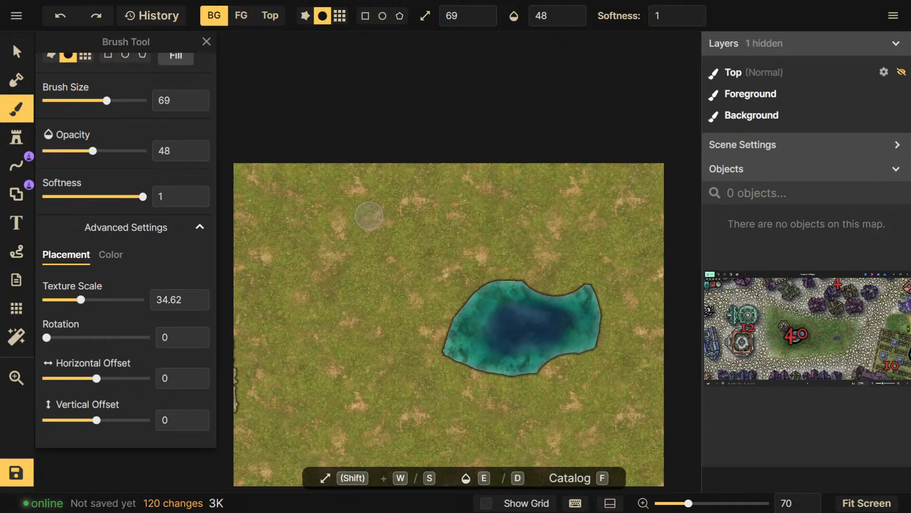
pyautogui.moveTo(313, 228); pyautogui.dragTo(265, 177)
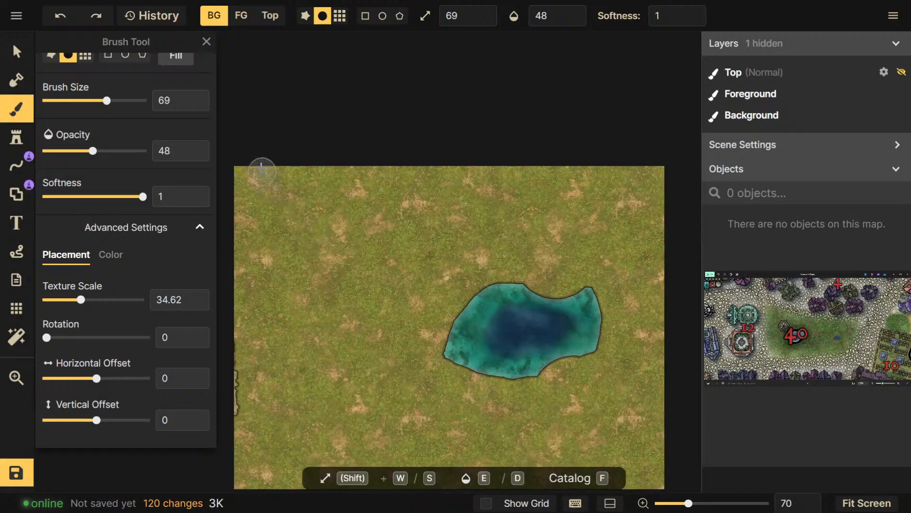
# Switch the cobblestone brush to the Foreground layer and raise its opacity to 100
pyautogui.moveTo(609, 201); pyautogui.dragTo(578, 151)
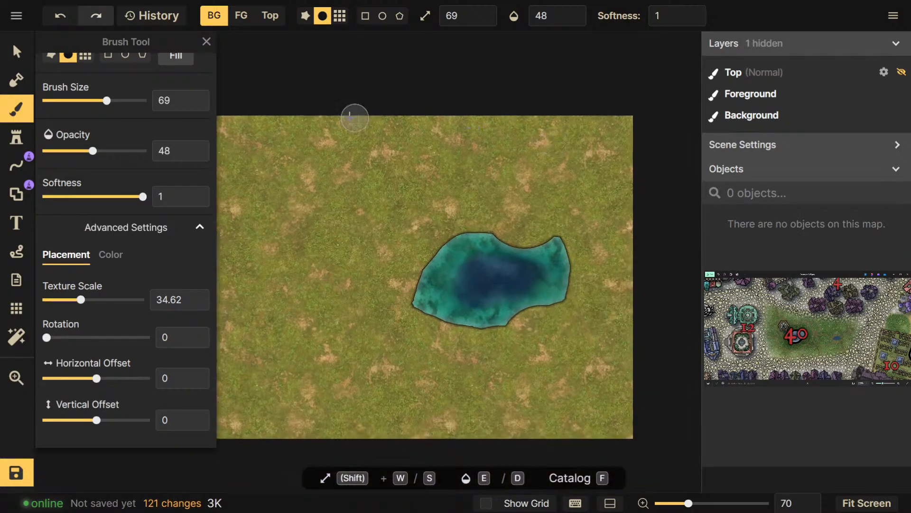
pyautogui.moveTo(327, 166); pyautogui.dragTo(385, 157)
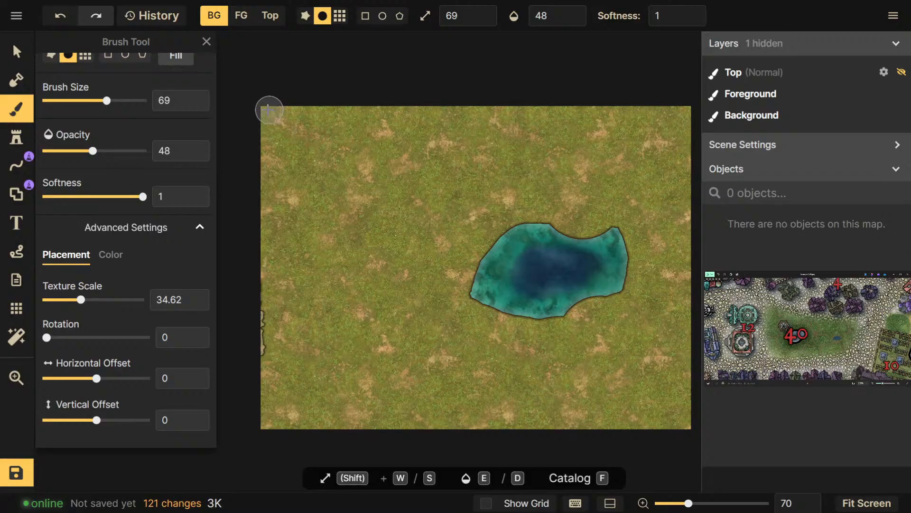
pyautogui.moveTo(367, 139)
pyautogui.mouseDown()
pyautogui.moveTo(315, 137)
pyautogui.moveTo(308, 125)
pyautogui.mouseUp()
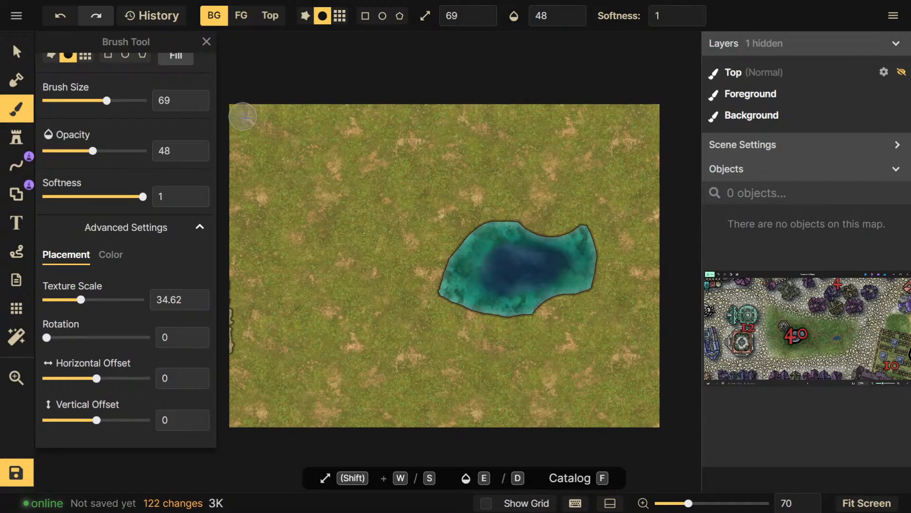
pyautogui.scroll(7, 146, 167)
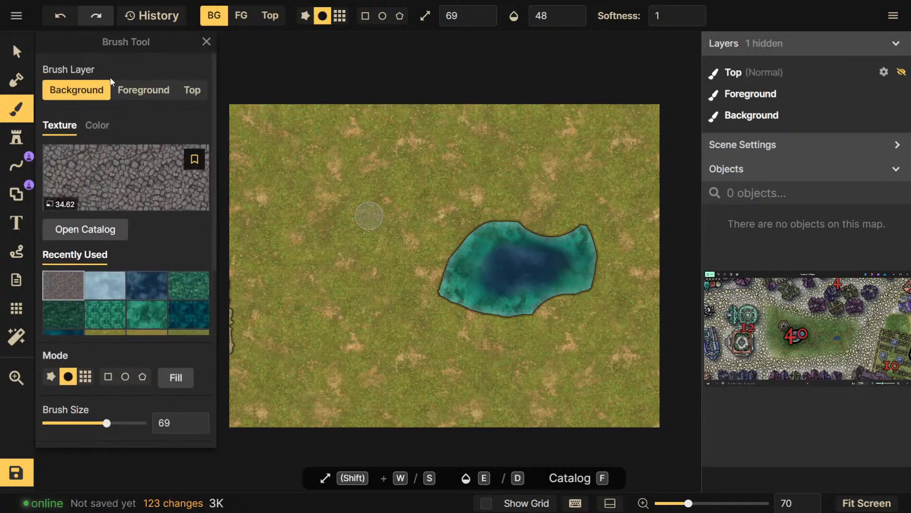
pyautogui.click(143, 90)
pyautogui.scroll(-2, 105, 408)
pyautogui.moveTo(93, 425); pyautogui.dragTo(235, 417)
pyautogui.moveTo(341, 225); pyautogui.dragTo(361, 215)
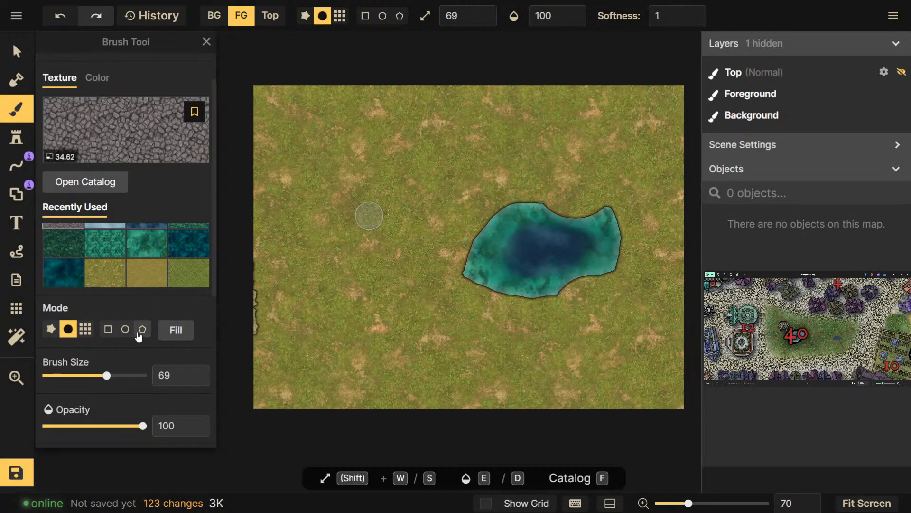
# Try painting a freehand cobblestone band across the upper edge of the map with the round brush at size 69
pyautogui.click(108, 330)
pyautogui.click(68, 329)
pyautogui.moveTo(259, 93); pyautogui.dragTo(684, 161)
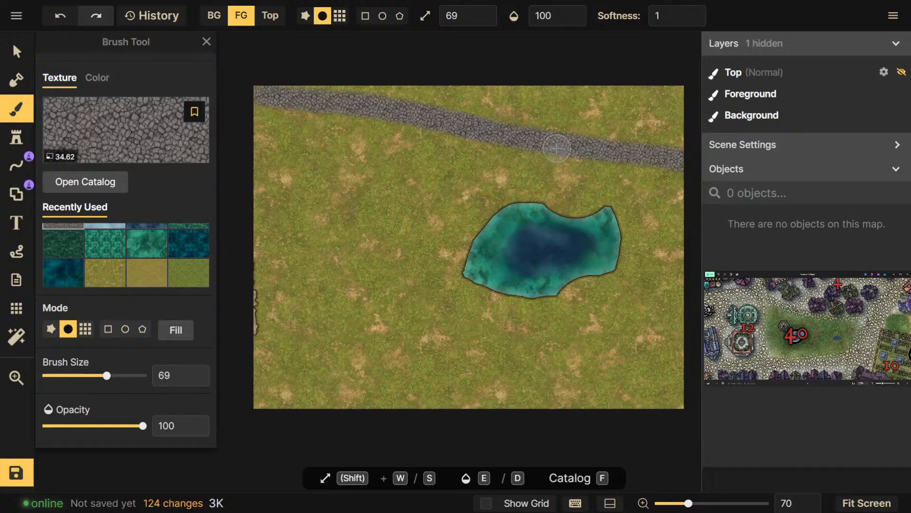
pyautogui.hotkey('ctrl', 'z')
pyautogui.moveTo(256, 91); pyautogui.dragTo(703, 147)
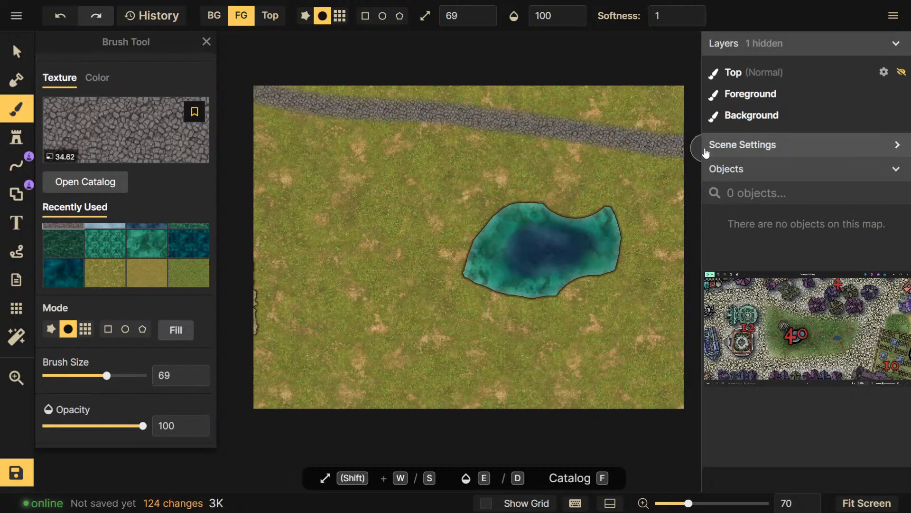
# Undo the freehand band and apply a slightly tilted rectangular cobblestone strip along the map's upper edge
pyautogui.click(108, 329)
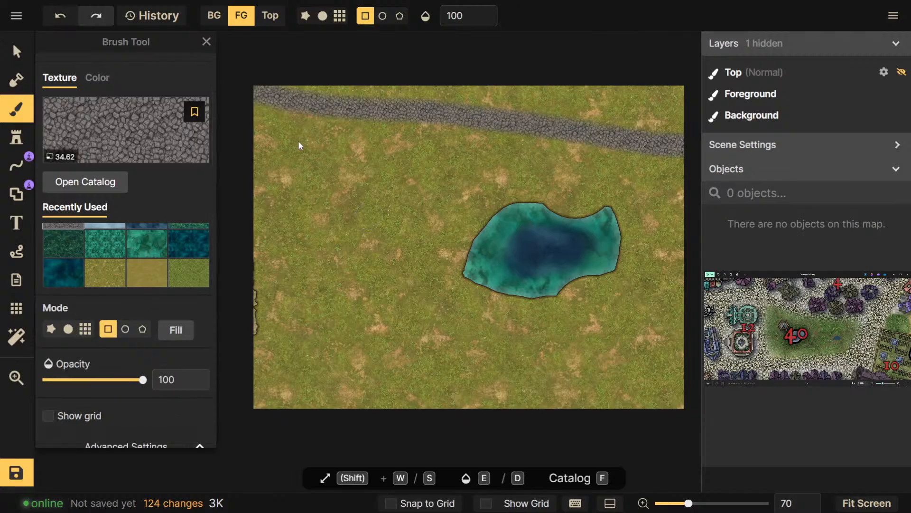
pyautogui.moveTo(255, 81); pyautogui.dragTo(681, 141)
pyautogui.moveTo(441, 149); pyautogui.dragTo(441, 117)
pyautogui.hotkey('ctrl', 'z')
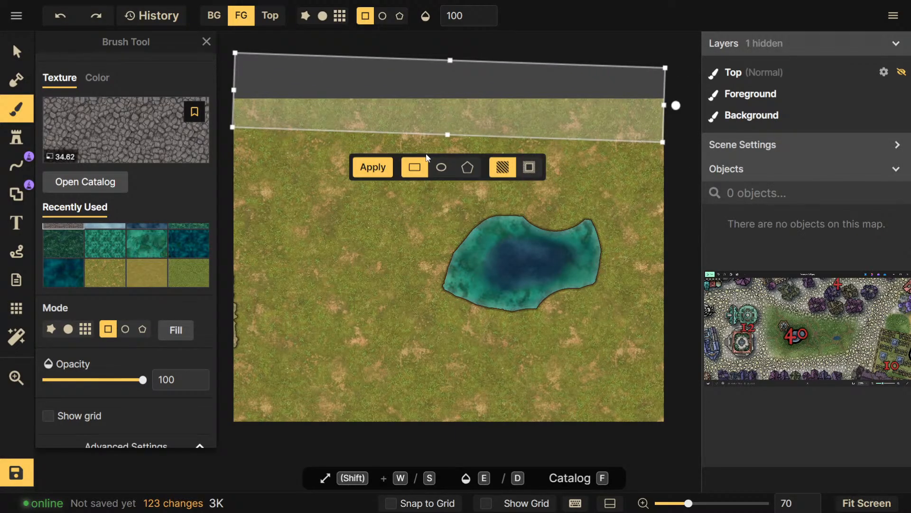
pyautogui.click(377, 177)
# Move the rectangle to the map's lower edge, straighten it and apply a thin cobblestone strip there
pyautogui.moveTo(466, 104); pyautogui.dragTo(466, 451)
pyautogui.moveTo(679, 453); pyautogui.dragTo(685, 446)
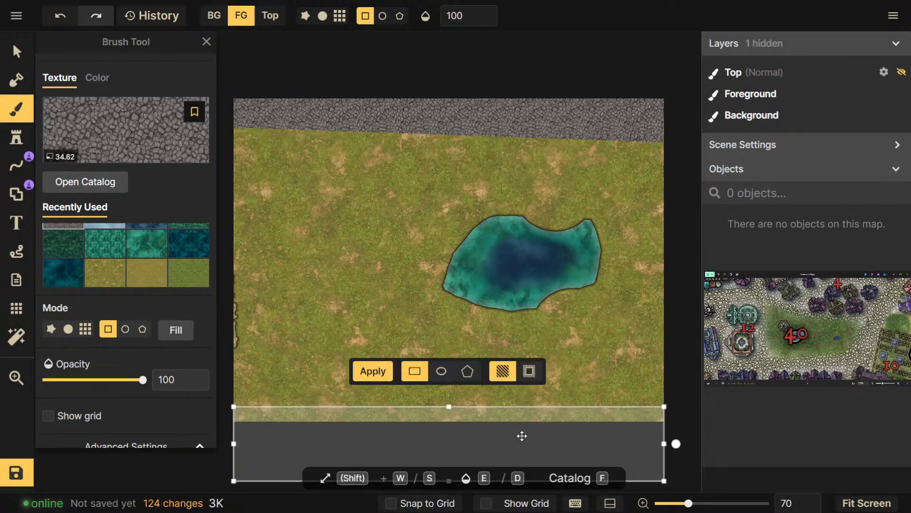
pyautogui.moveTo(438, 426); pyautogui.dragTo(439, 417)
pyautogui.click(385, 371)
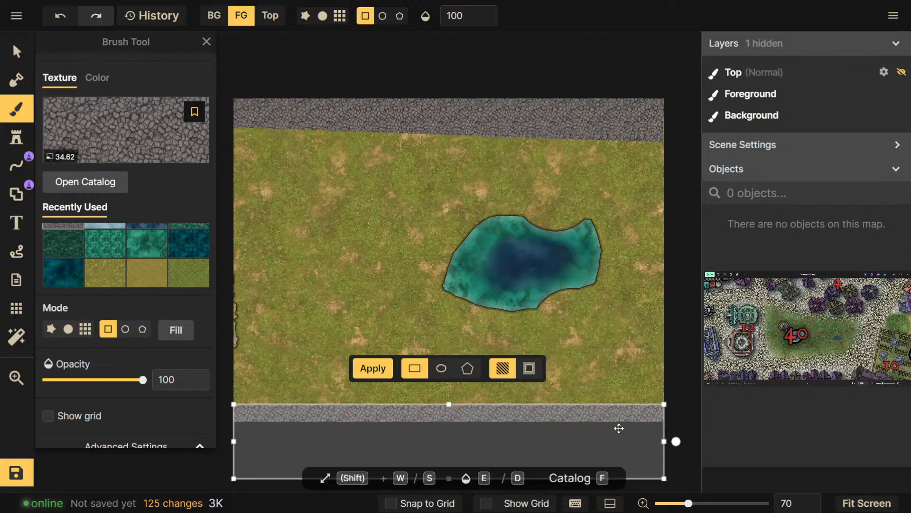
# Rotate the rectangle upright and apply a cobblestone strip along the full left edge of the map
pyautogui.moveTo(676, 442); pyautogui.dragTo(449, 310)
pyautogui.moveTo(472, 411); pyautogui.dragTo(251, 283)
pyautogui.moveTo(329, 382); pyautogui.dragTo(432, 281)
pyautogui.scroll(-1, 432, 280)
pyautogui.click(267, 450)
pyautogui.moveTo(489, 275); pyautogui.dragTo(370, 361)
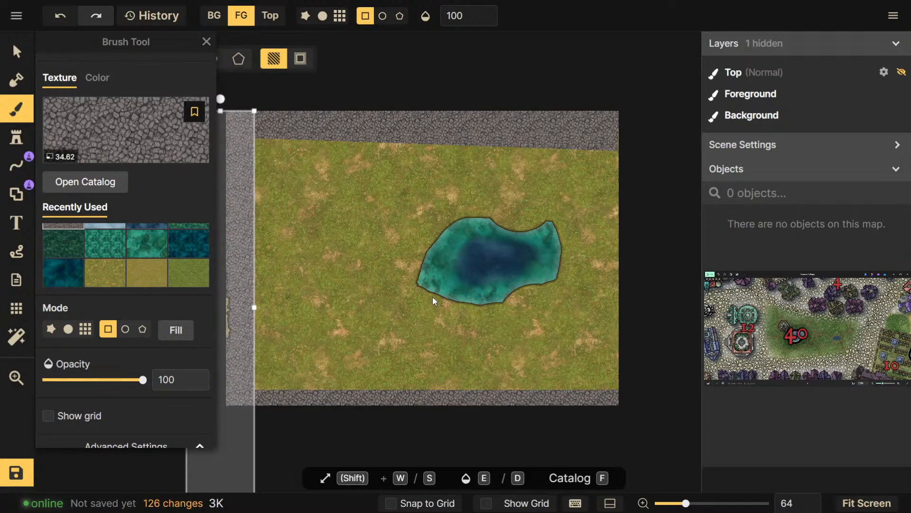
pyautogui.moveTo(432, 296); pyautogui.dragTo(462, 311)
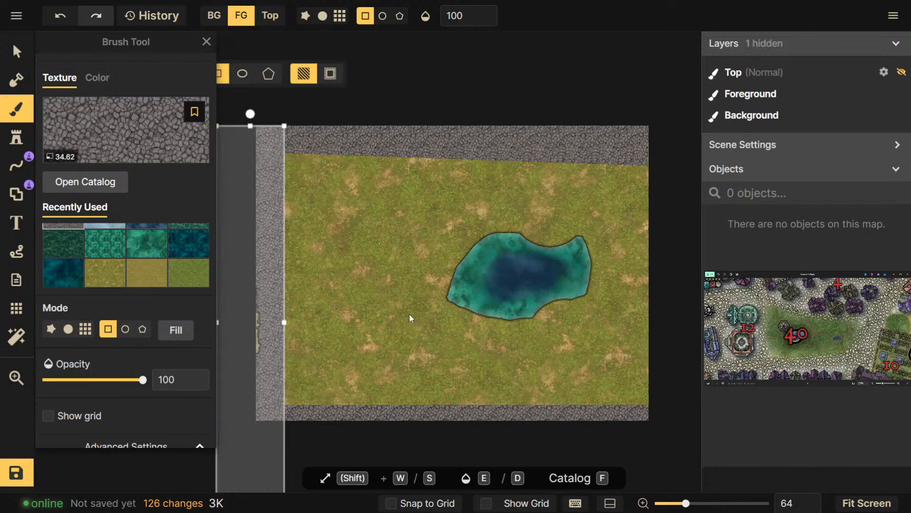
# Trim the pond's lower-left bank with the Mask tool in Add mode at brush size 62
pyautogui.click(16, 80)
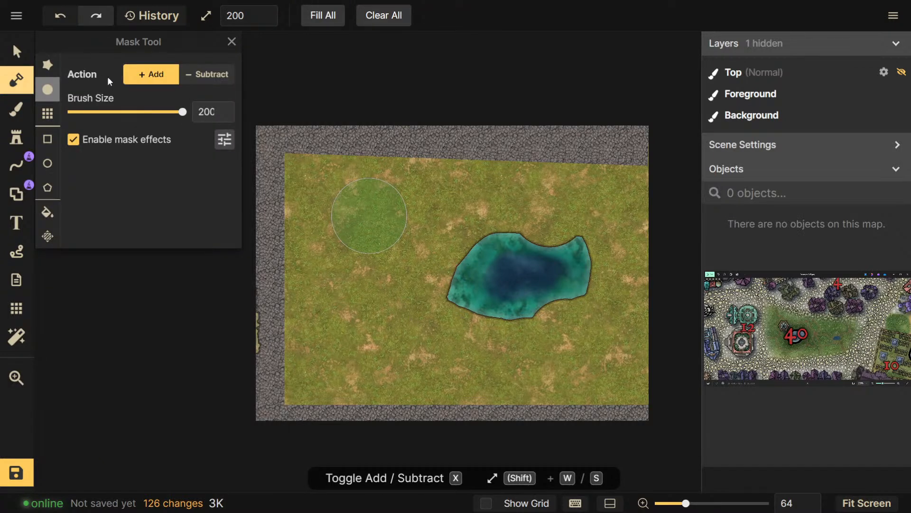
pyautogui.moveTo(183, 112); pyautogui.dragTo(137, 115)
pyautogui.moveTo(481, 322); pyautogui.dragTo(518, 332)
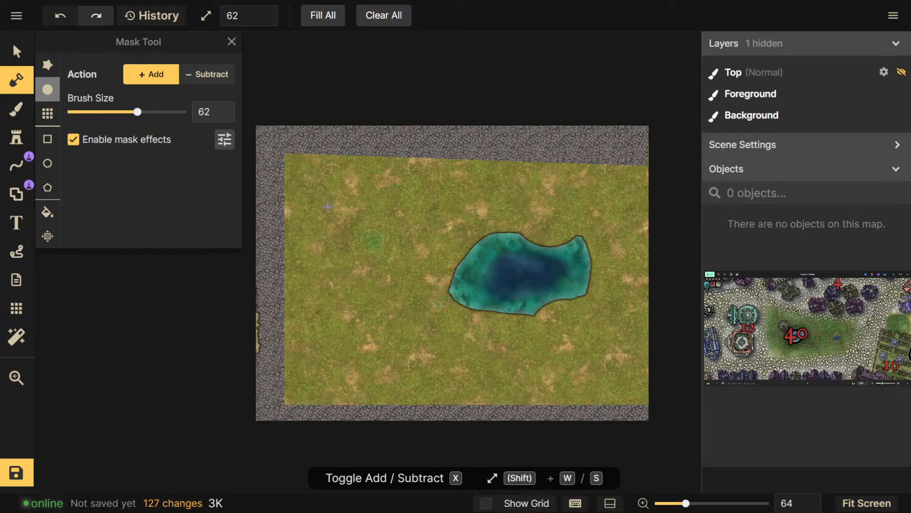
# Widen the pond along its left and lower banks by subtracting from the mask at brush size 30
pyautogui.click(213, 74)
pyautogui.moveTo(445, 298)
pyautogui.mouseDown()
pyautogui.moveTo(467, 316)
pyautogui.moveTo(519, 316)
pyautogui.mouseUp()
pyautogui.moveTo(452, 298)
pyautogui.mouseDown()
pyautogui.moveTo(468, 312)
pyautogui.moveTo(506, 313)
pyautogui.mouseUp()
pyautogui.moveTo(446, 298)
pyautogui.mouseDown()
pyautogui.moveTo(475, 240)
pyautogui.moveTo(496, 241)
pyautogui.mouseUp()
pyautogui.click(454, 286)
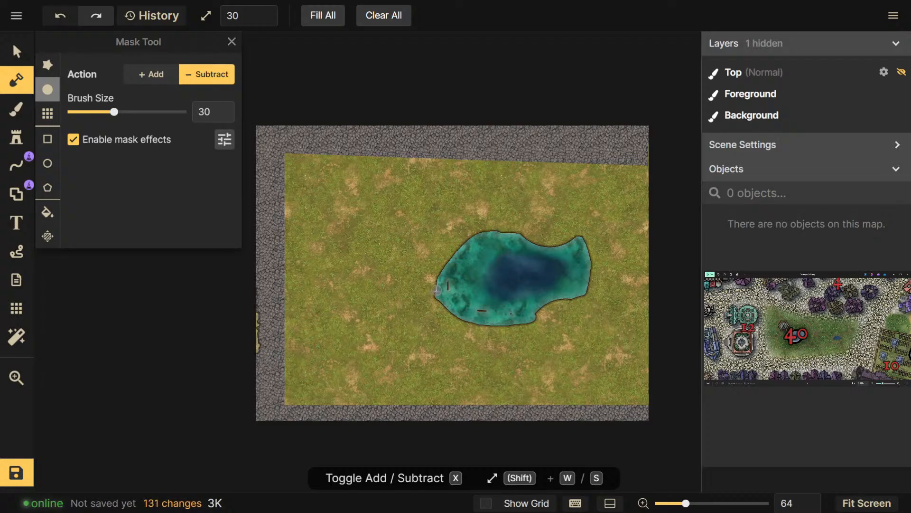
pyautogui.moveTo(442, 304)
pyautogui.mouseDown()
pyautogui.moveTo(486, 329)
pyautogui.moveTo(534, 319)
pyautogui.moveTo(537, 311)
pyautogui.moveTo(481, 319)
pyautogui.moveTo(510, 335)
pyautogui.moveTo(484, 335)
pyautogui.moveTo(448, 317)
pyautogui.moveTo(437, 291)
pyautogui.moveTo(441, 271)
pyautogui.moveTo(488, 230)
pyautogui.moveTo(524, 239)
pyautogui.moveTo(369, 216)
pyautogui.moveTo(499, 226)
pyautogui.moveTo(466, 231)
pyautogui.moveTo(430, 297)
pyautogui.moveTo(448, 251)
pyautogui.moveTo(479, 232)
pyautogui.moveTo(530, 235)
pyautogui.moveTo(544, 247)
pyautogui.moveTo(559, 233)
pyautogui.mouseUp()
# Trim the pond's banks by adding mask at brush size 62, and round out its left side by subtracting at size 30
pyautogui.click(147, 74)
pyautogui.moveTo(597, 293); pyautogui.dragTo(568, 357)
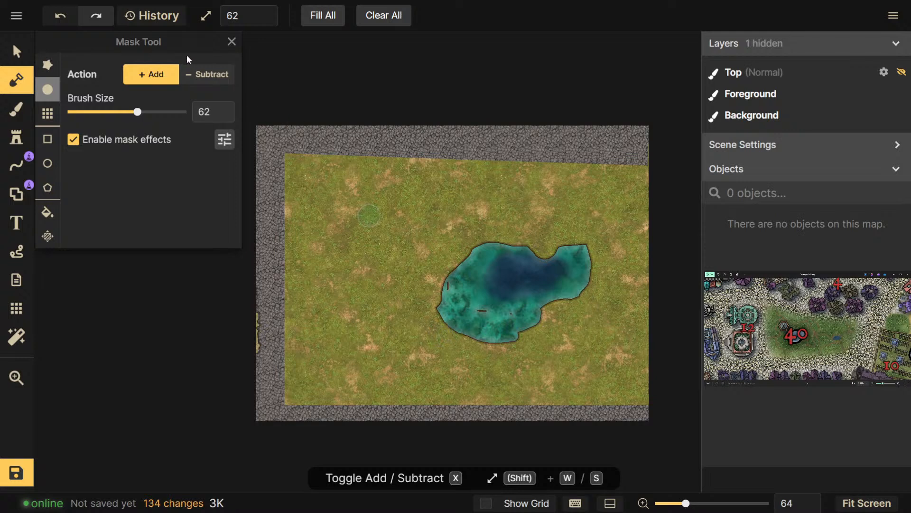
pyautogui.click(199, 75)
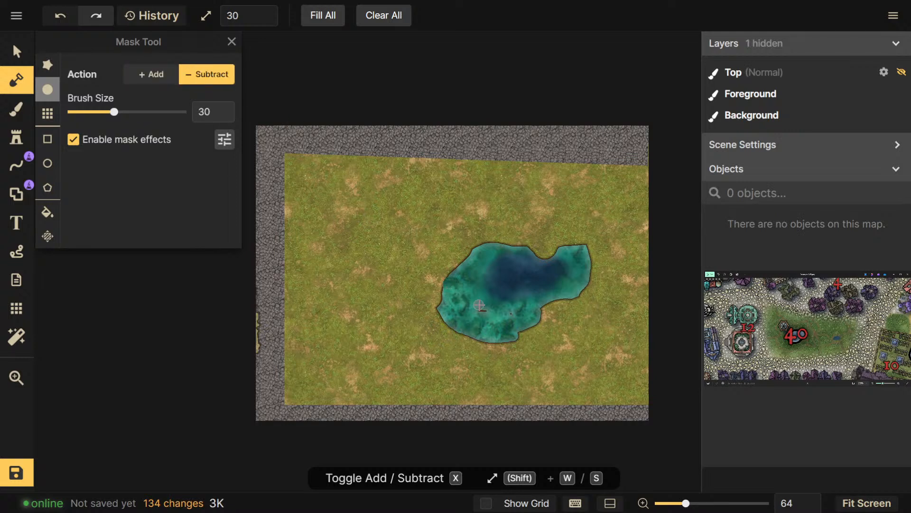
pyautogui.moveTo(439, 306)
pyautogui.mouseDown()
pyautogui.moveTo(459, 279)
pyautogui.moveTo(486, 321)
pyautogui.mouseUp()
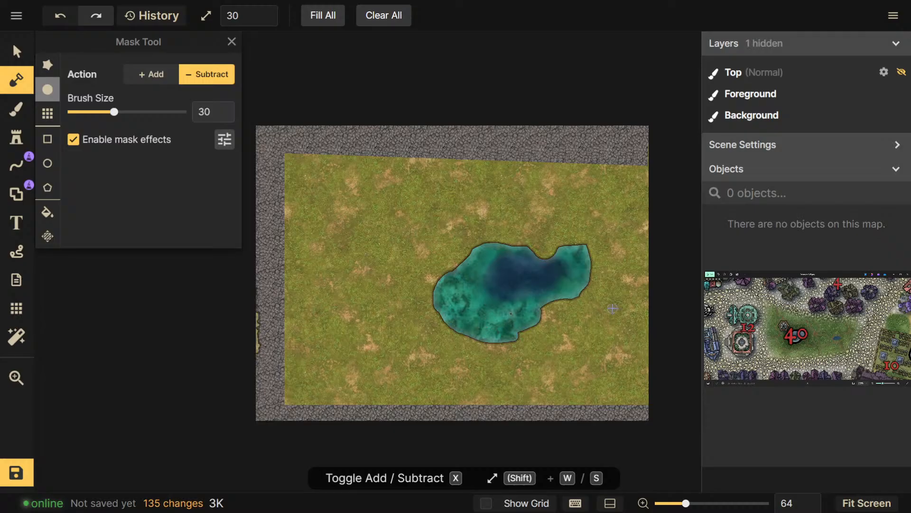
# Round off the pond's upper-right tip and right bank by subtracting small areas of the mask at brush size 30
pyautogui.scroll(3, 508, 319)
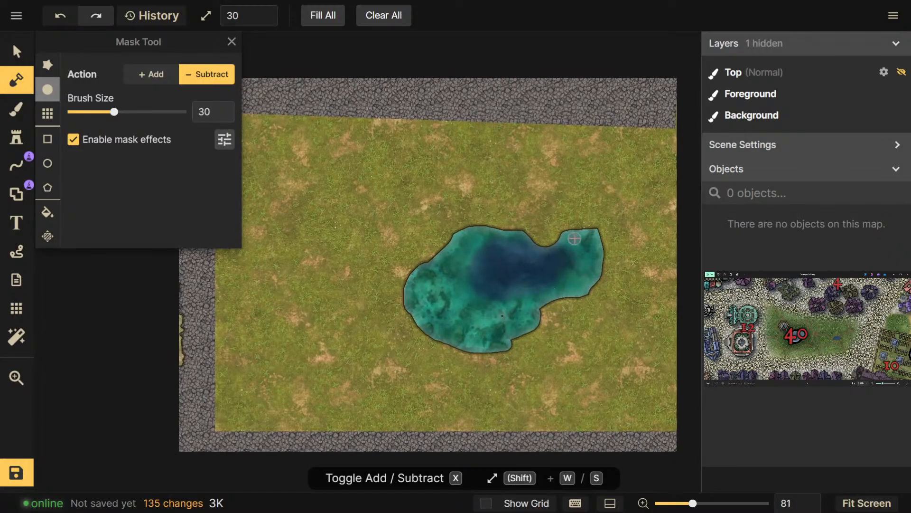
pyautogui.moveTo(584, 231); pyautogui.dragTo(590, 244)
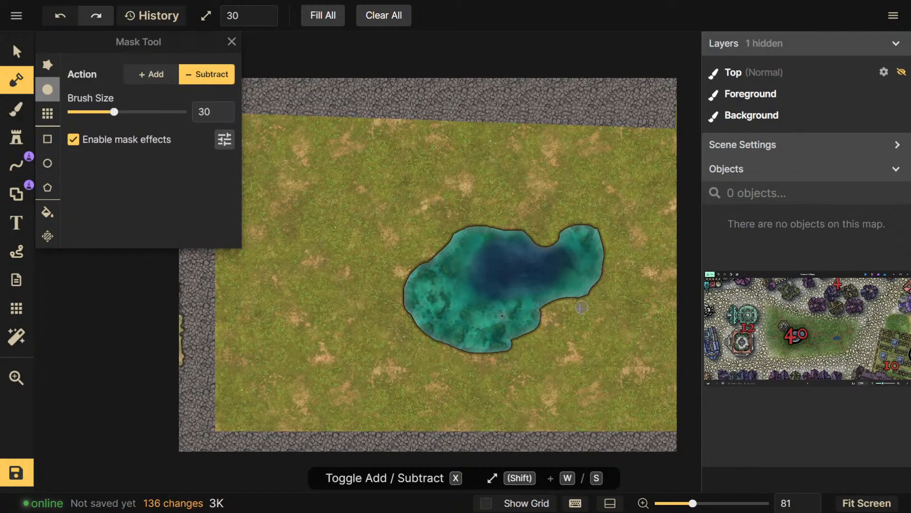
pyautogui.moveTo(584, 290); pyautogui.dragTo(583, 294)
# Examine the reshaped pond outline and the cobblestone border around the grass
pyautogui.moveTo(475, 329); pyautogui.dragTo(484, 329)
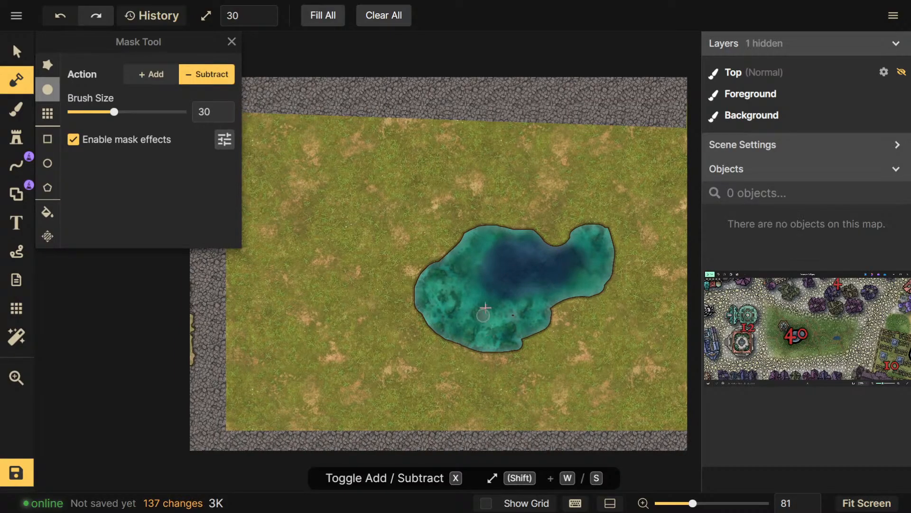
pyautogui.scroll(3, 482, 328)
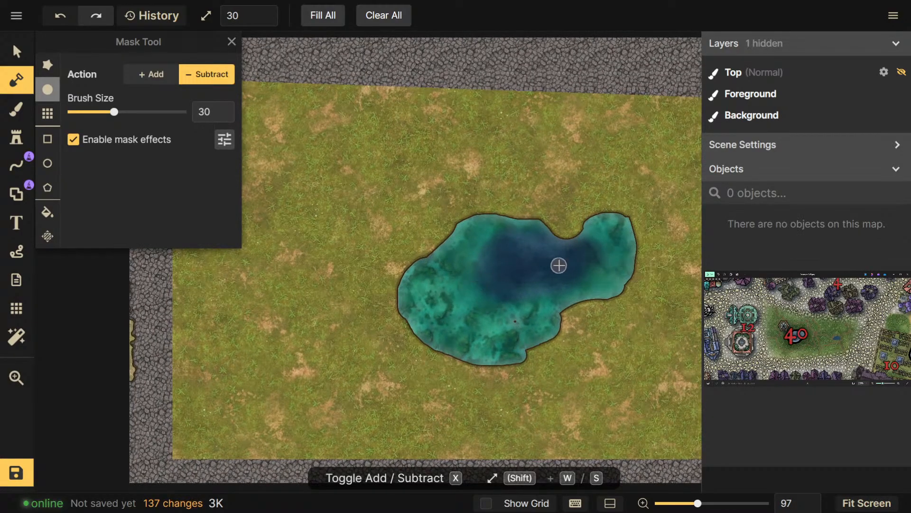
pyautogui.scroll(2, 537, 246)
pyautogui.scroll(-3, 480, 308)
pyautogui.scroll(-3, 491, 356)
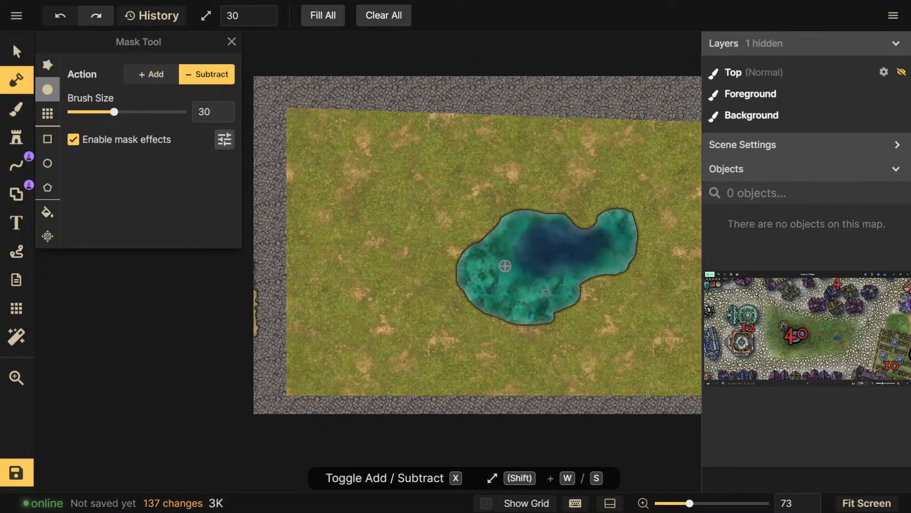
pyautogui.moveTo(478, 216); pyautogui.dragTo(489, 279)
pyautogui.scroll(2, 347, 216)
pyautogui.moveTo(305, 174); pyautogui.dragTo(276, 155)
pyautogui.scroll(-1, 293, 211)
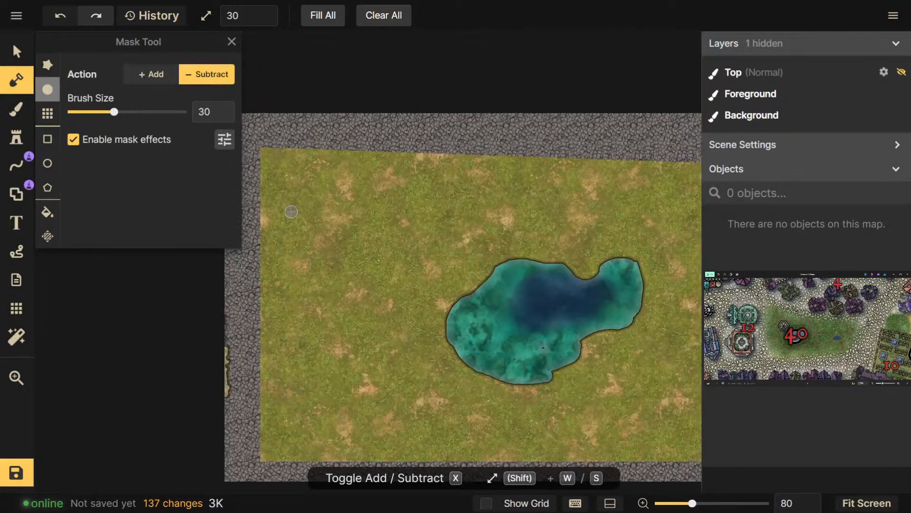
pyautogui.scroll(-1, 292, 211)
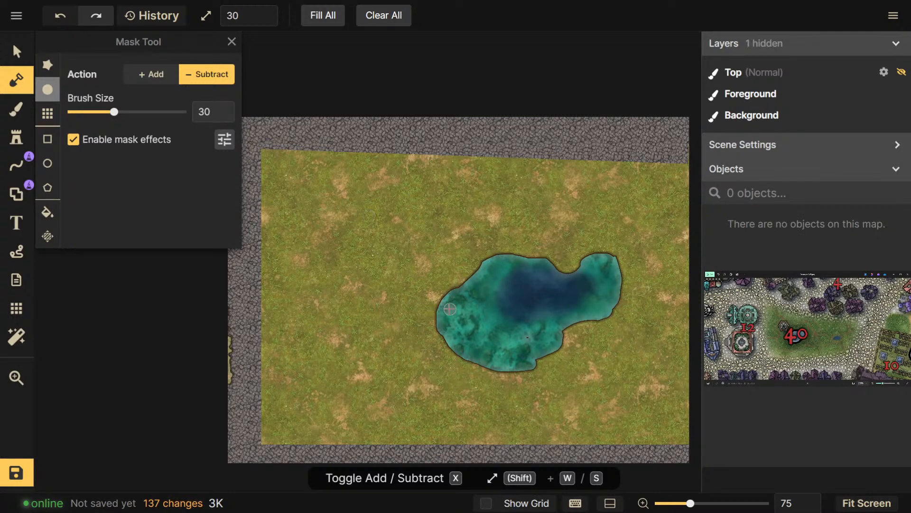
# Extend the pond's left bank, and slim the whole pond outline by adding mask around it at brush size 62
pyautogui.moveTo(435, 313); pyautogui.dragTo(466, 284)
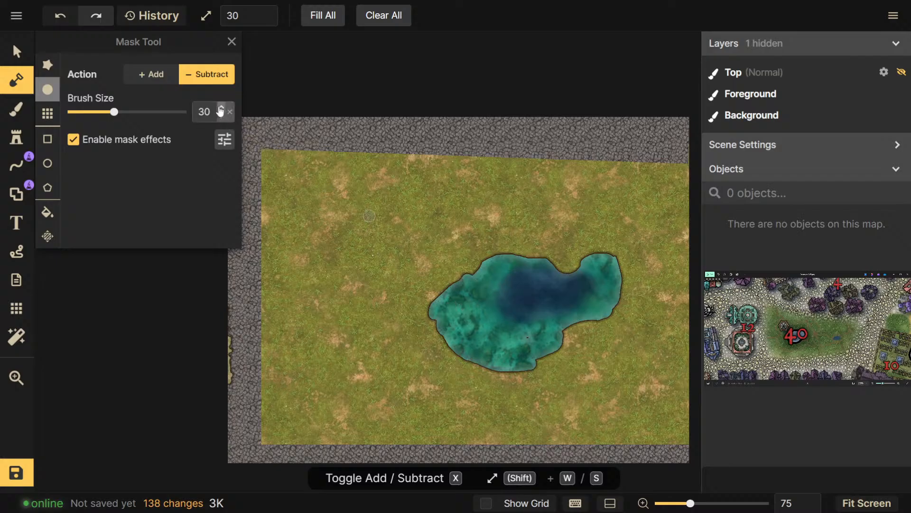
pyautogui.click(137, 112)
pyautogui.click(151, 75)
pyautogui.moveTo(399, 348)
pyautogui.mouseDown()
pyautogui.moveTo(422, 332)
pyautogui.moveTo(439, 295)
pyautogui.moveTo(483, 260)
pyautogui.moveTo(522, 256)
pyautogui.moveTo(544, 273)
pyautogui.moveTo(590, 252)
pyautogui.moveTo(612, 262)
pyautogui.moveTo(624, 299)
pyautogui.moveTo(613, 318)
pyautogui.moveTo(542, 353)
pyautogui.moveTo(532, 371)
pyautogui.moveTo(484, 376)
pyautogui.moveTo(384, 356)
pyautogui.moveTo(366, 369)
pyautogui.mouseUp()
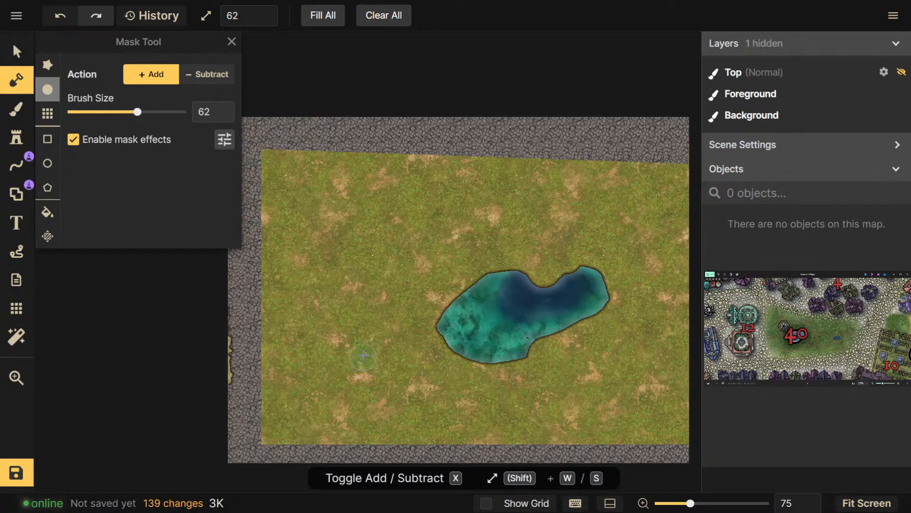
pyautogui.moveTo(423, 324)
pyautogui.mouseDown()
pyautogui.moveTo(469, 274)
pyautogui.moveTo(524, 271)
pyautogui.mouseUp()
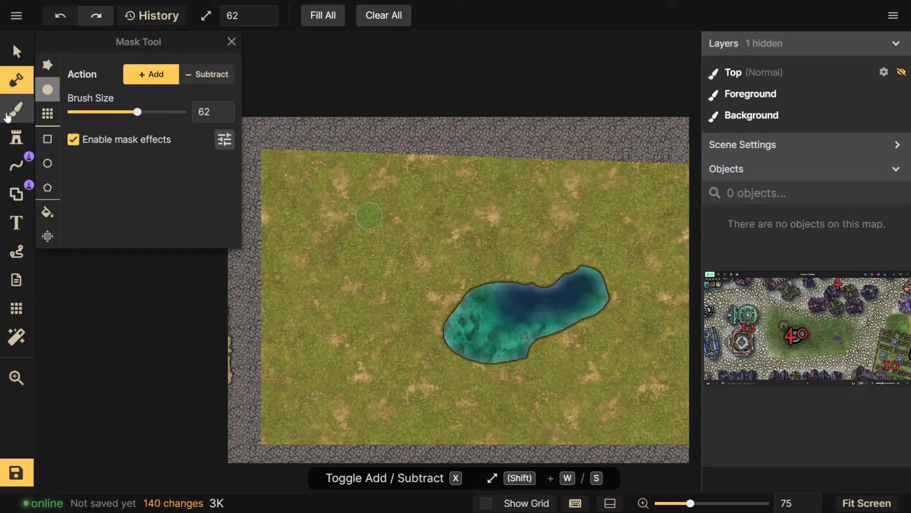
# Search the texture catalog for "dirt" and choose a smooth brown dirt texture for the foreground brush
pyautogui.click(17, 110)
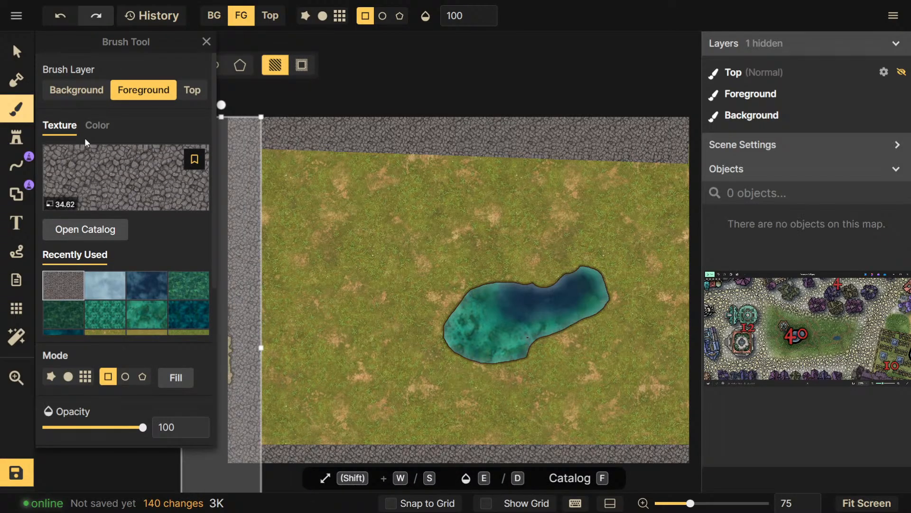
pyautogui.click(79, 234)
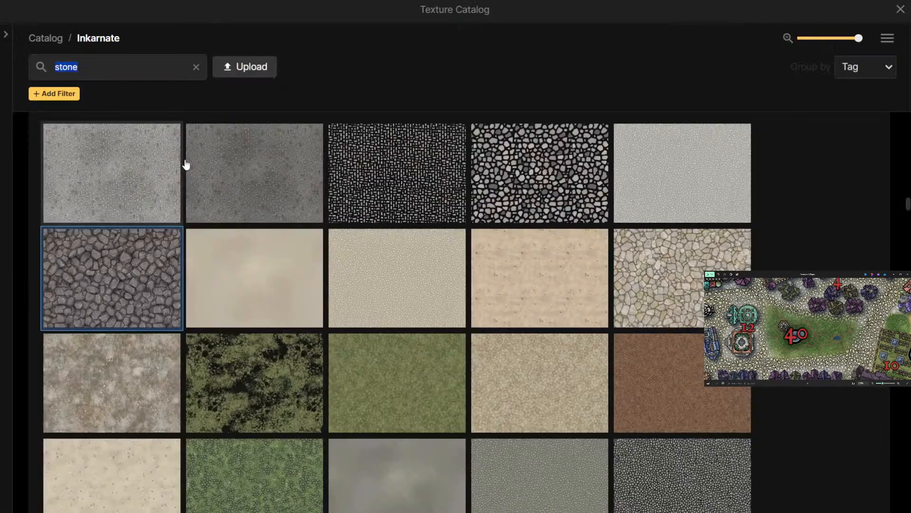
pyautogui.write('dirt')
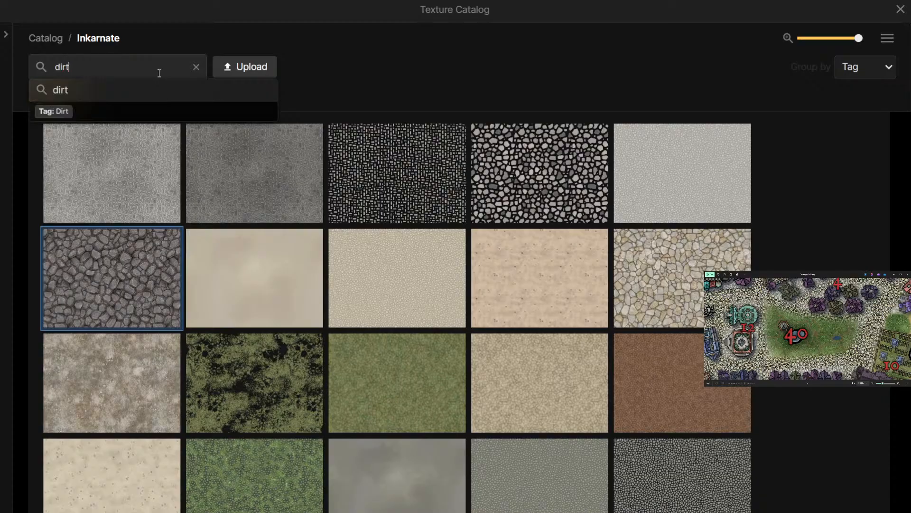
pyautogui.press('Return')
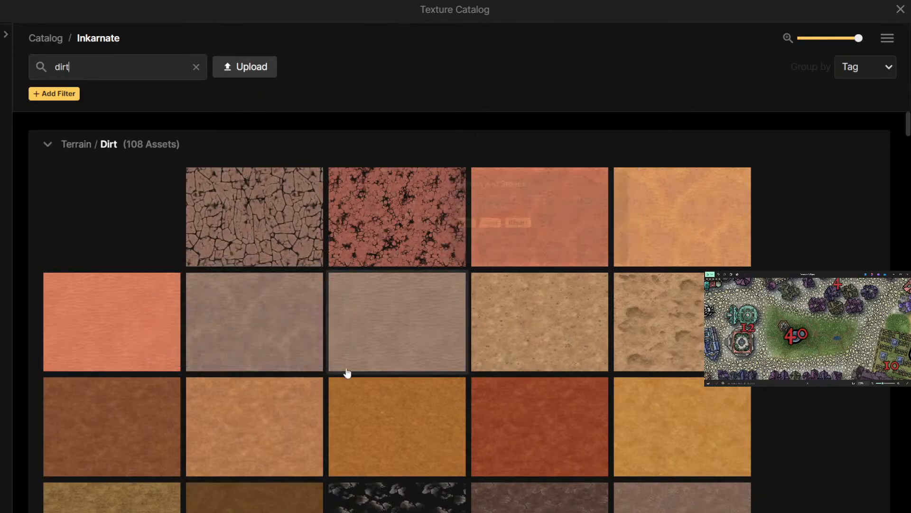
pyautogui.scroll(-4, 346, 371)
pyautogui.click(274, 350)
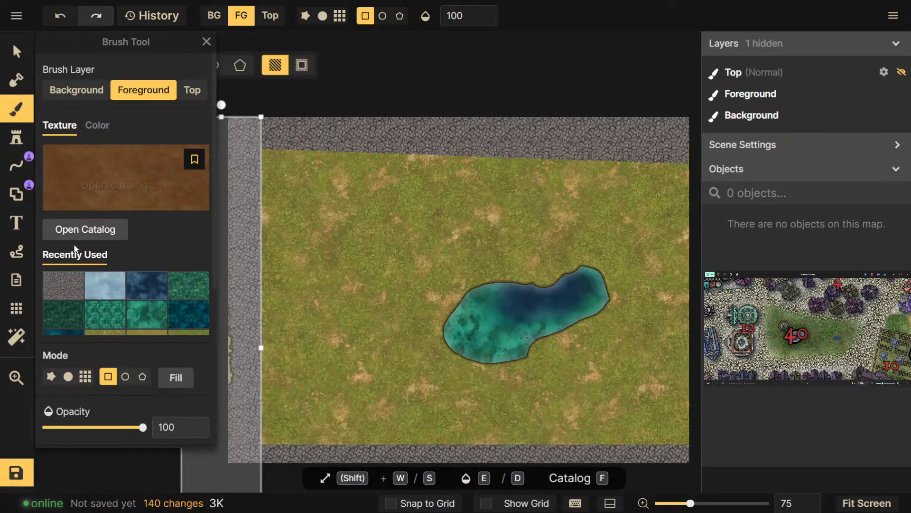
# Choose the plain dark brown dirt texture for the foreground brush and set its texture scale to 53.27
pyautogui.click(71, 230)
pyautogui.scroll(-8, 378, 395)
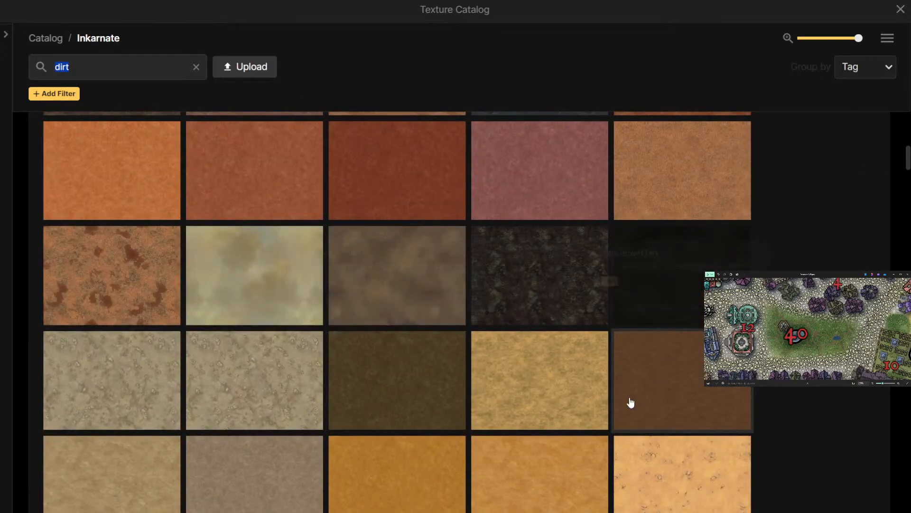
pyautogui.click(638, 403)
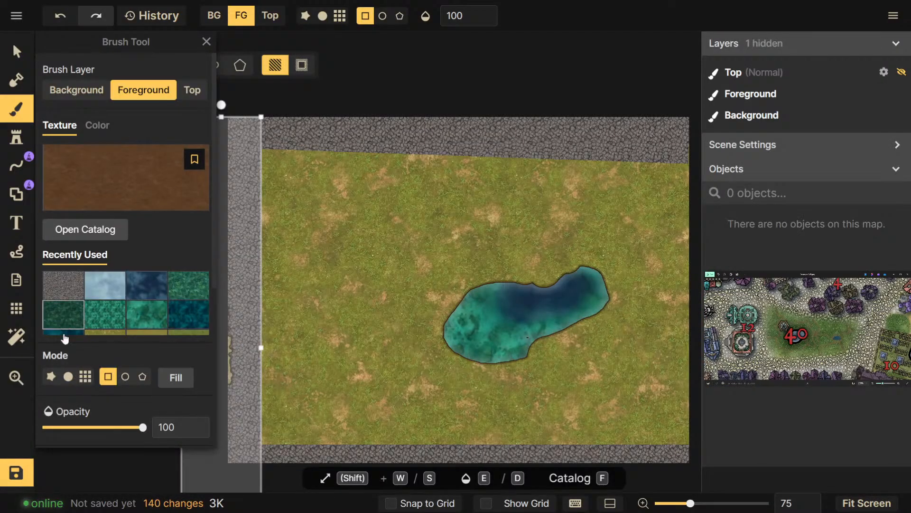
pyautogui.scroll(-3, 99, 411)
pyautogui.scroll(-2, 99, 411)
pyautogui.moveTo(101, 377); pyautogui.dragTo(90, 377)
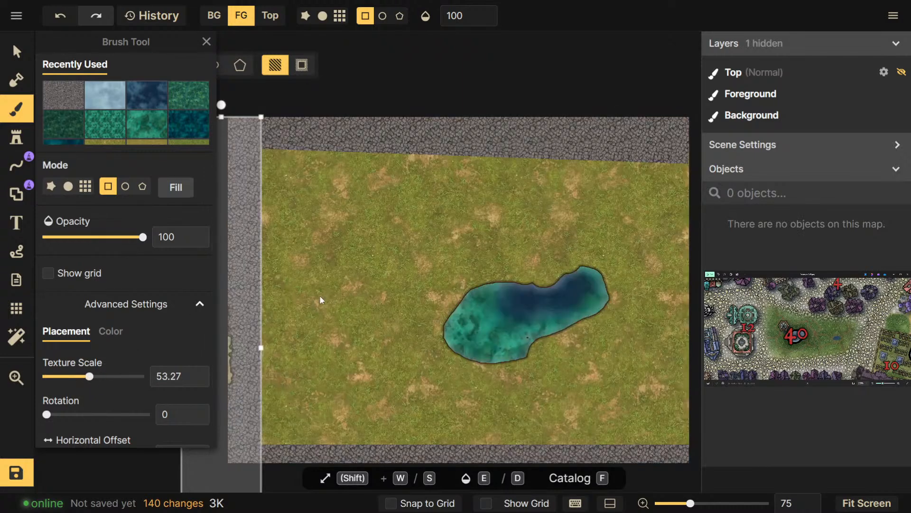
# Paint a winding dirt path from the grass's upper edge, around above the pond, to its right edge with the round brush at size 23
pyautogui.scroll(3, 335, 295)
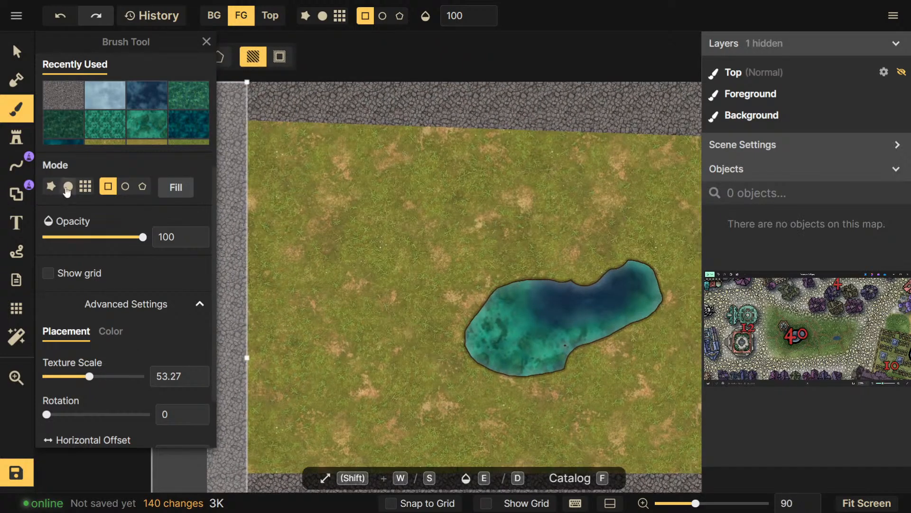
pyautogui.click(68, 186)
pyautogui.moveTo(103, 233); pyautogui.dragTo(78, 233)
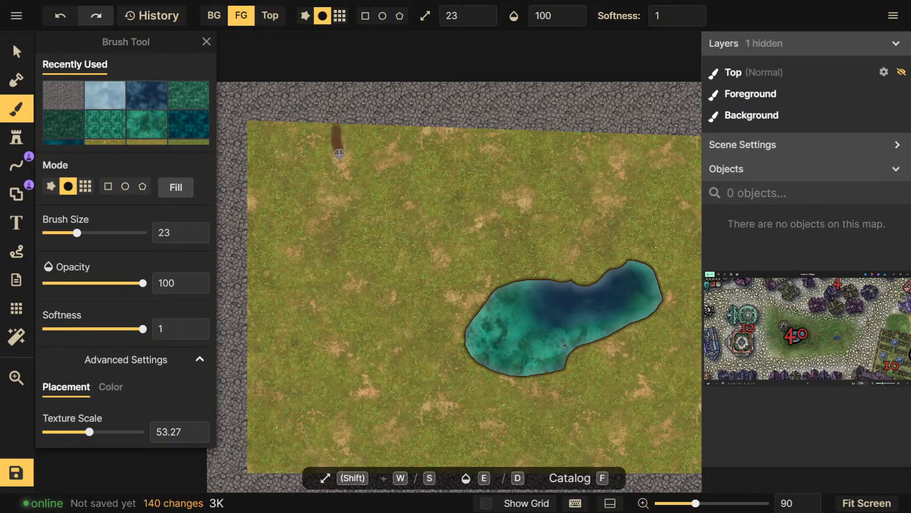
pyautogui.moveTo(349, 176)
pyautogui.mouseDown()
pyautogui.moveTo(421, 203)
pyautogui.moveTo(450, 232)
pyautogui.mouseUp()
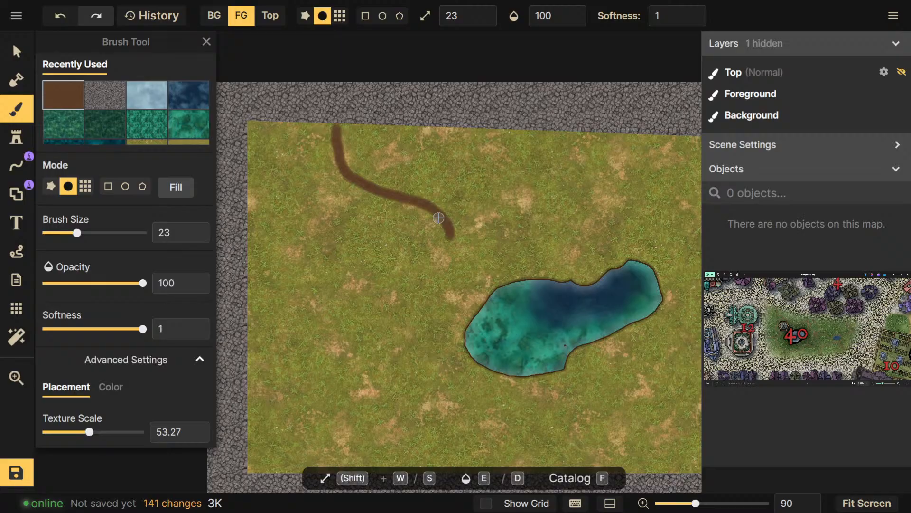
pyautogui.moveTo(450, 232)
pyautogui.mouseDown()
pyautogui.moveTo(500, 239)
pyautogui.moveTo(521, 262)
pyautogui.moveTo(583, 223)
pyautogui.moveTo(665, 202)
pyautogui.mouseUp()
pyautogui.moveTo(654, 244); pyautogui.dragTo(512, 221)
pyautogui.moveTo(516, 177)
pyautogui.mouseDown()
pyautogui.moveTo(550, 176)
pyautogui.moveTo(593, 204)
pyautogui.mouseUp()
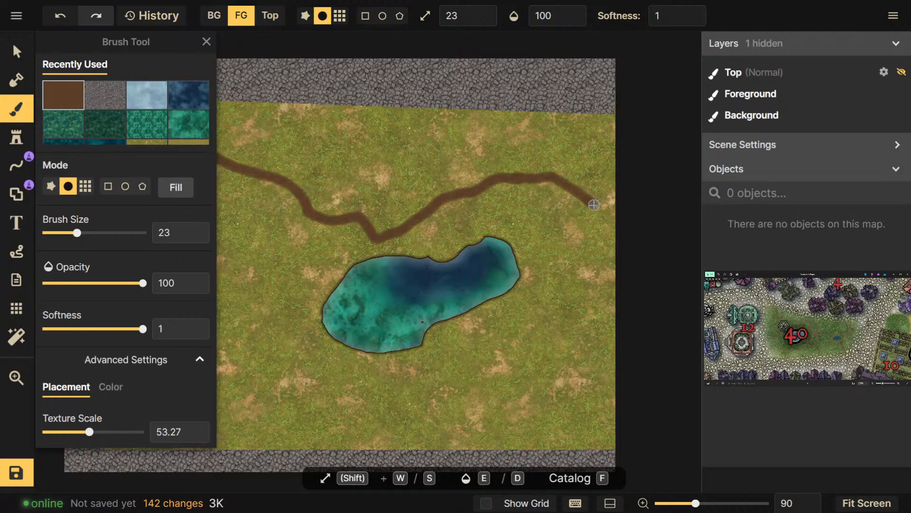
pyautogui.moveTo(607, 225)
pyautogui.mouseDown()
pyautogui.moveTo(596, 239)
pyautogui.moveTo(623, 284)
pyautogui.mouseUp()
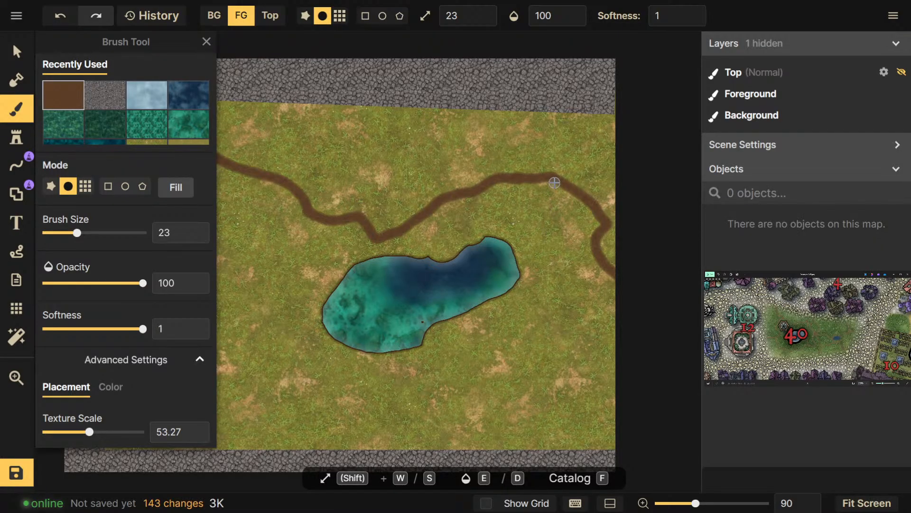
# Paint a straight branch path down past the pond's right side, and a thin forked side path toward the pond at brush size 13
pyautogui.moveTo(550, 179); pyautogui.dragTo(550, 320)
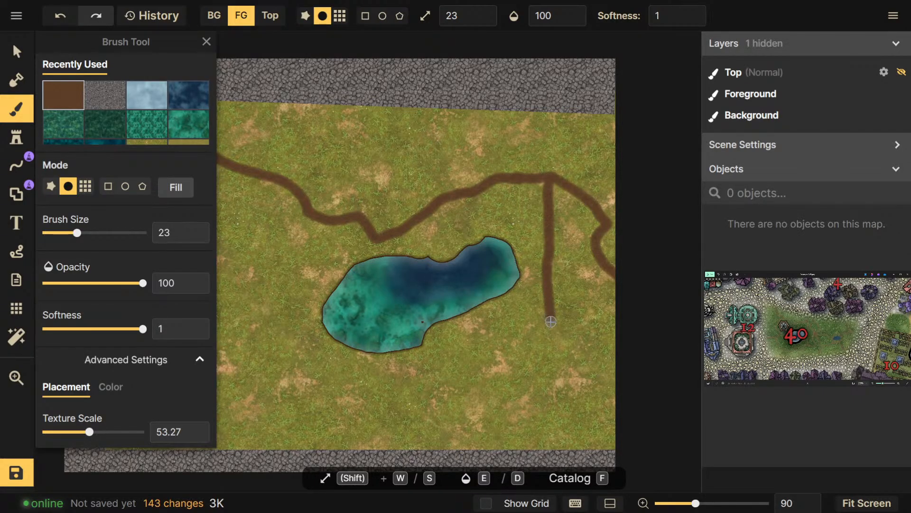
pyautogui.moveTo(551, 357); pyautogui.dragTo(551, 359)
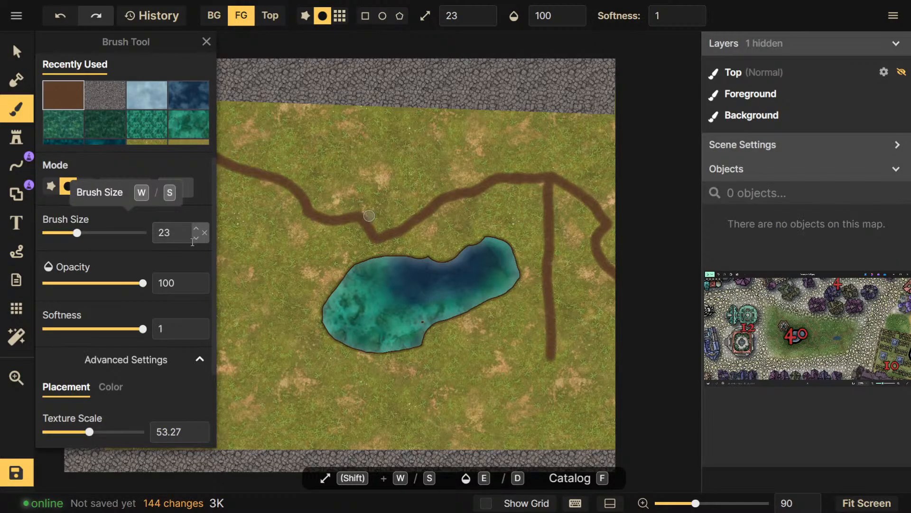
pyautogui.moveTo(196, 237); pyautogui.dragTo(196, 237)
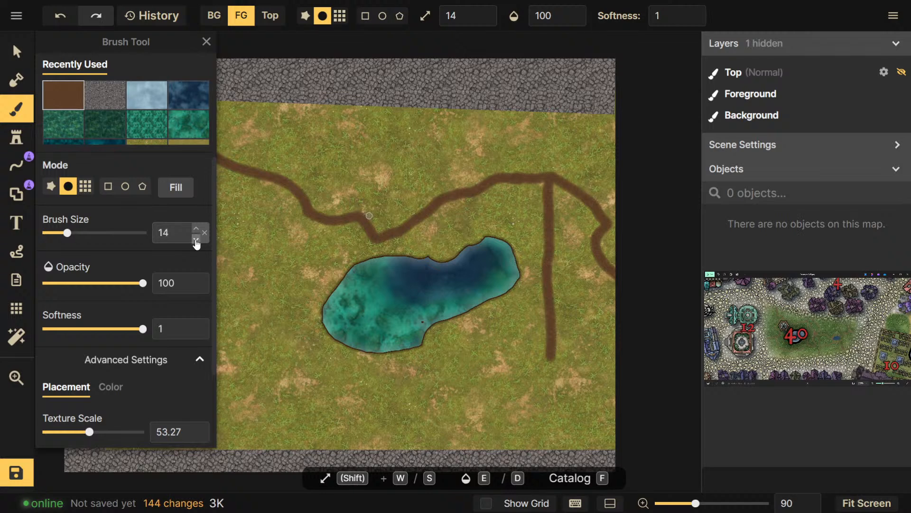
pyautogui.click(197, 243)
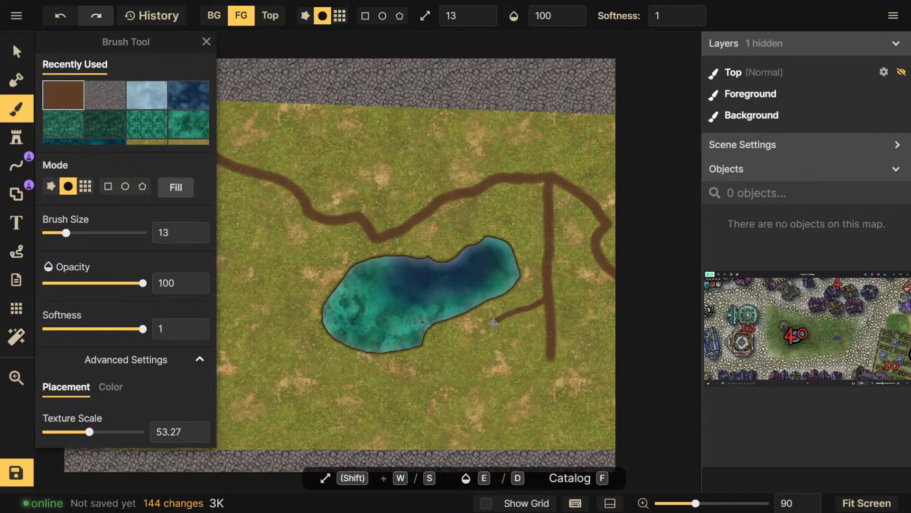
pyautogui.moveTo(481, 334); pyautogui.dragTo(481, 335)
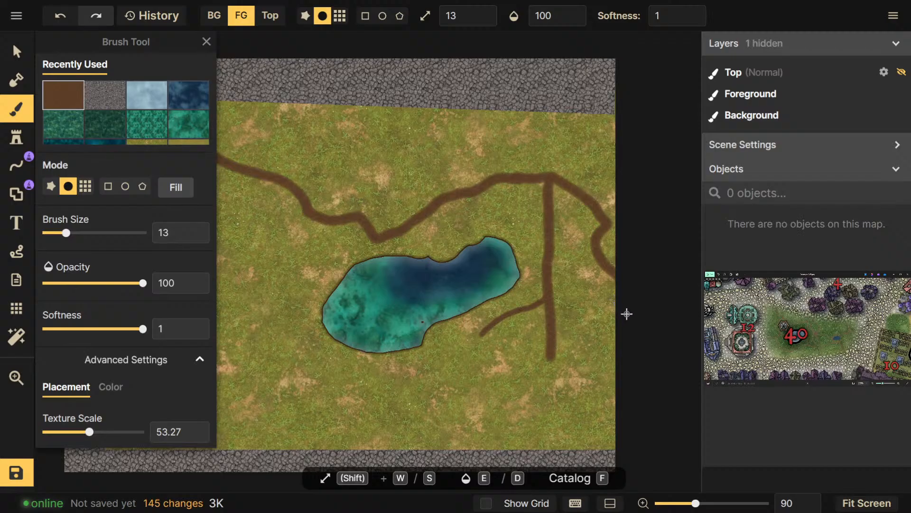
pyautogui.click(499, 307)
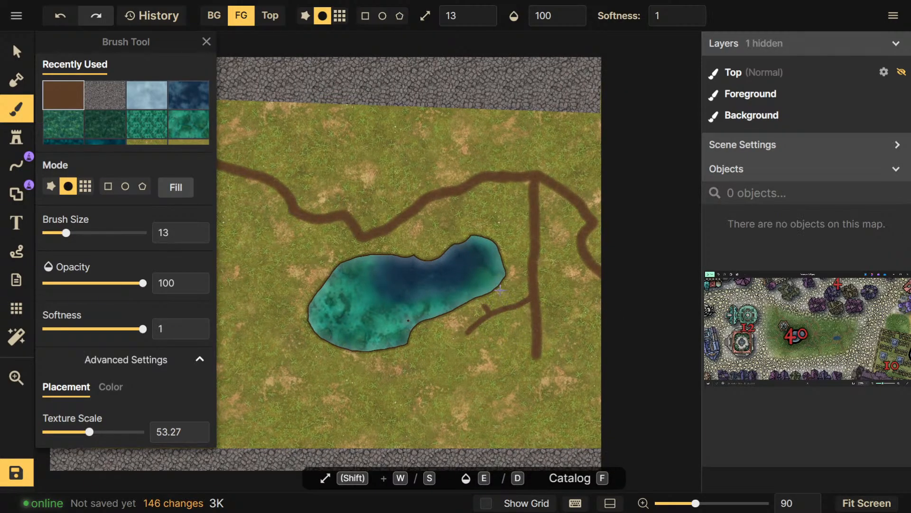
pyautogui.moveTo(517, 336)
pyautogui.mouseDown()
pyautogui.moveTo(474, 334)
pyautogui.moveTo(490, 352)
pyautogui.moveTo(502, 349)
pyautogui.mouseUp()
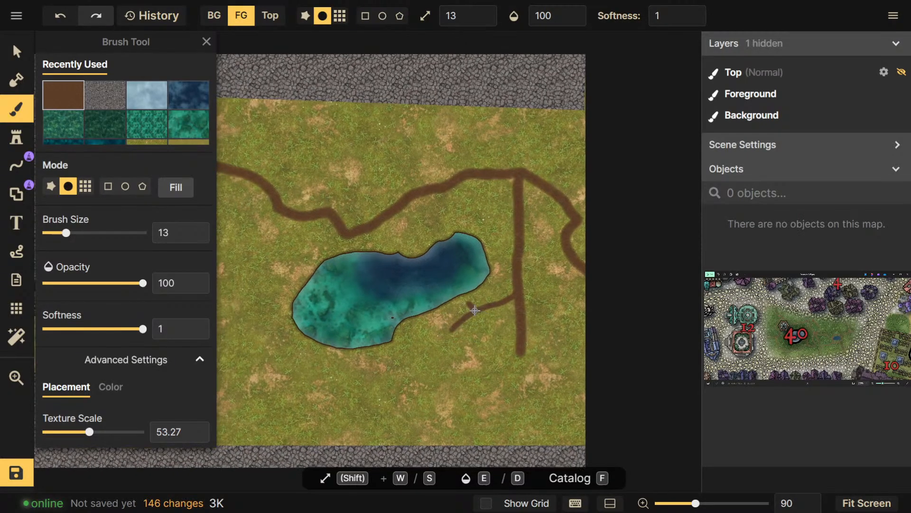
# Paint a winding dirt path from the upper path down the pond's left side to the grass's left edge at brush size 23
pyautogui.moveTo(325, 348); pyautogui.dragTo(382, 340)
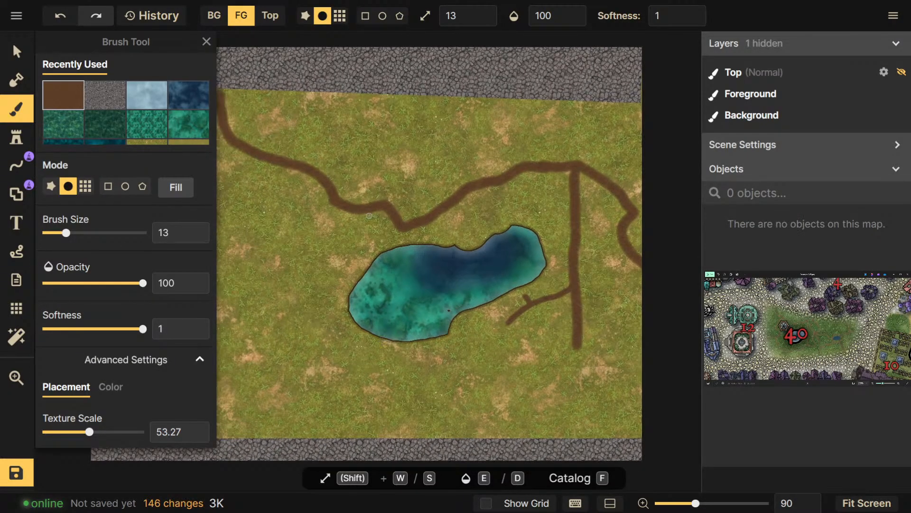
pyautogui.click(195, 228)
pyautogui.moveTo(366, 202)
pyautogui.mouseDown()
pyautogui.moveTo(407, 214)
pyautogui.moveTo(474, 211)
pyautogui.moveTo(422, 216)
pyautogui.moveTo(406, 238)
pyautogui.moveTo(411, 255)
pyautogui.moveTo(387, 293)
pyautogui.moveTo(422, 316)
pyautogui.moveTo(426, 333)
pyautogui.moveTo(389, 346)
pyautogui.moveTo(261, 347)
pyautogui.mouseUp()
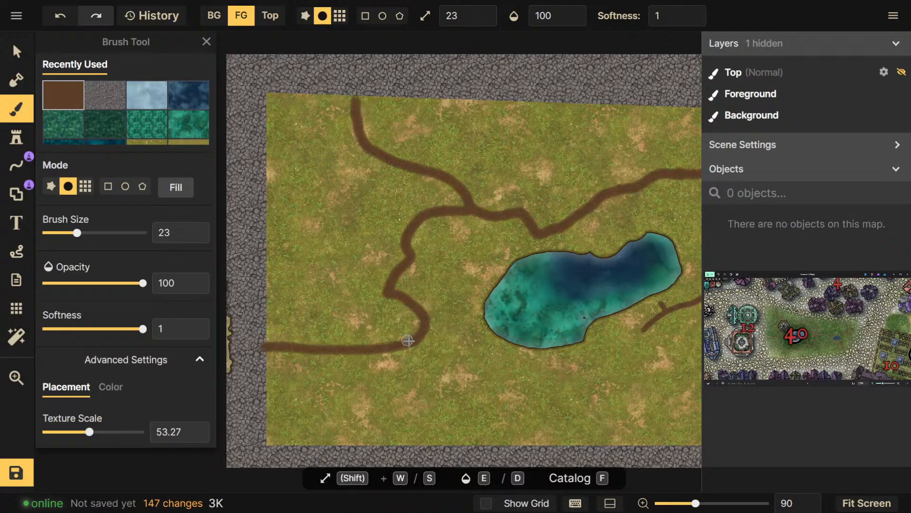
pyautogui.moveTo(409, 347)
pyautogui.mouseDown()
pyautogui.moveTo(394, 379)
pyautogui.moveTo(397, 390)
pyautogui.moveTo(426, 392)
pyautogui.moveTo(430, 419)
pyautogui.moveTo(478, 405)
pyautogui.moveTo(582, 414)
pyautogui.moveTo(677, 406)
pyautogui.mouseUp()
pyautogui.moveTo(517, 344); pyautogui.dragTo(389, 343)
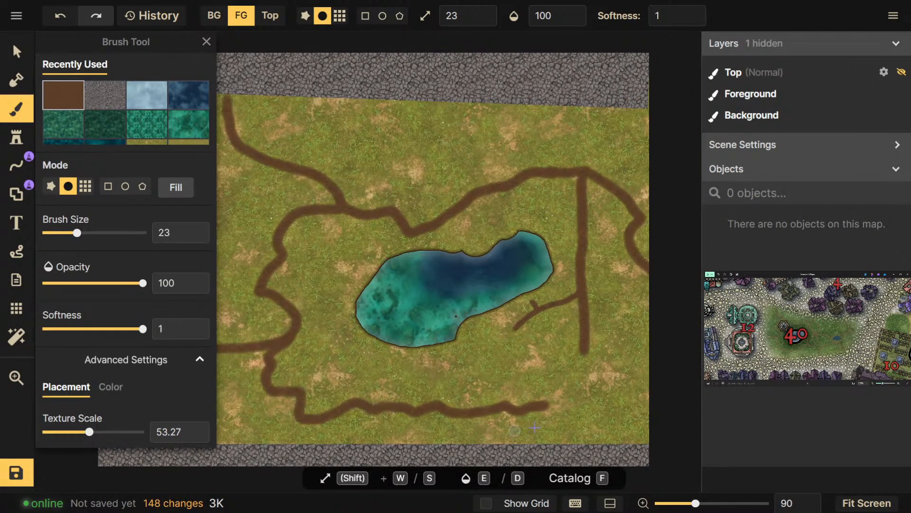
pyautogui.moveTo(530, 412)
pyautogui.mouseDown()
pyautogui.moveTo(569, 403)
pyautogui.moveTo(584, 354)
pyautogui.mouseUp()
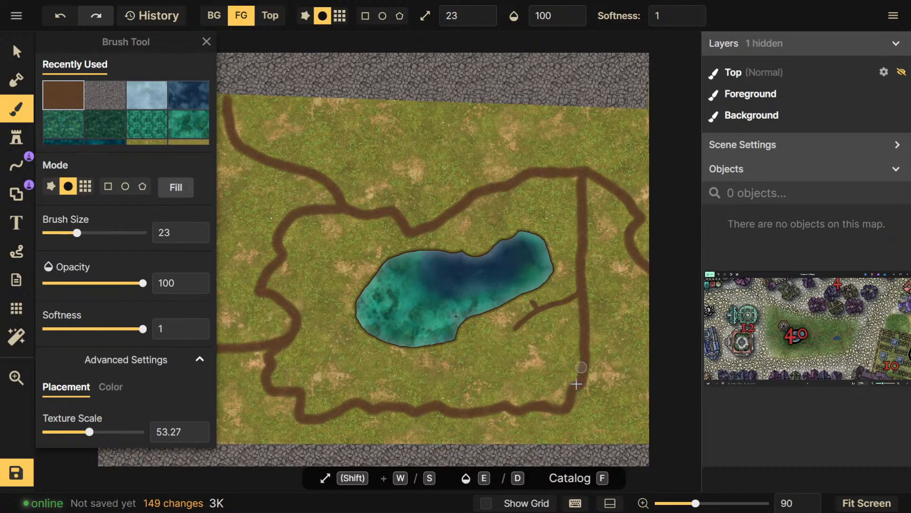
pyautogui.hotkey('ctrl', 'z')
pyautogui.hotkey('ctrl', 'z')
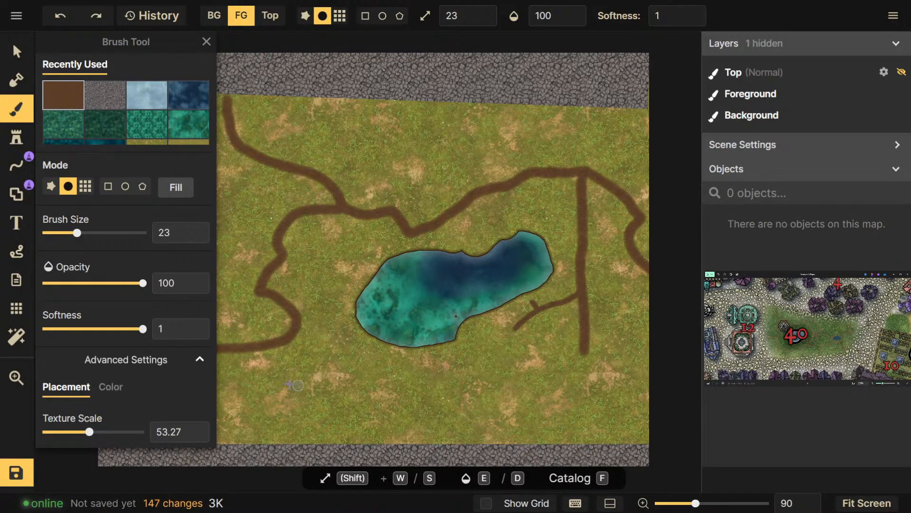
# Paint a curved path below the pond joining the left path to the straight branch, with a short spur to the lower grass edge
pyautogui.moveTo(289, 340)
pyautogui.mouseDown()
pyautogui.moveTo(277, 376)
pyautogui.moveTo(300, 399)
pyautogui.moveTo(355, 411)
pyautogui.moveTo(398, 402)
pyautogui.moveTo(451, 410)
pyautogui.moveTo(488, 383)
pyautogui.moveTo(587, 349)
pyautogui.mouseUp()
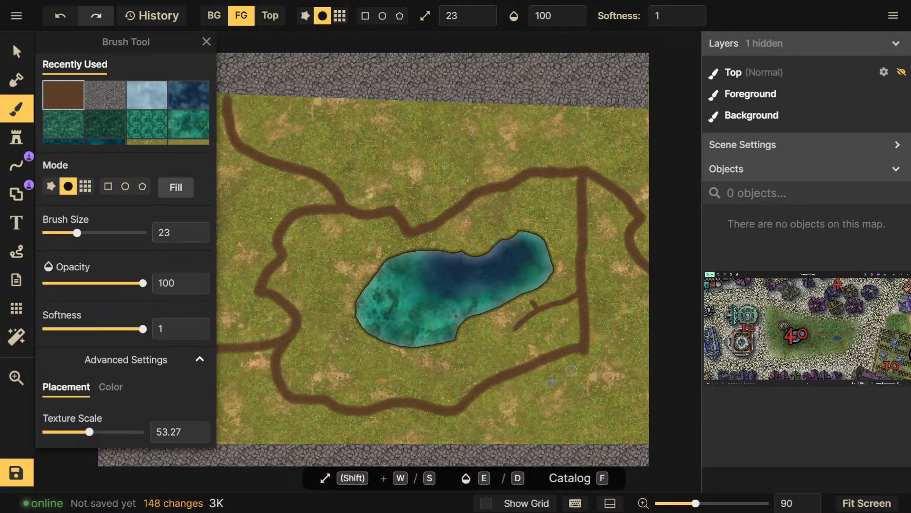
pyautogui.moveTo(459, 411); pyautogui.dragTo(516, 368)
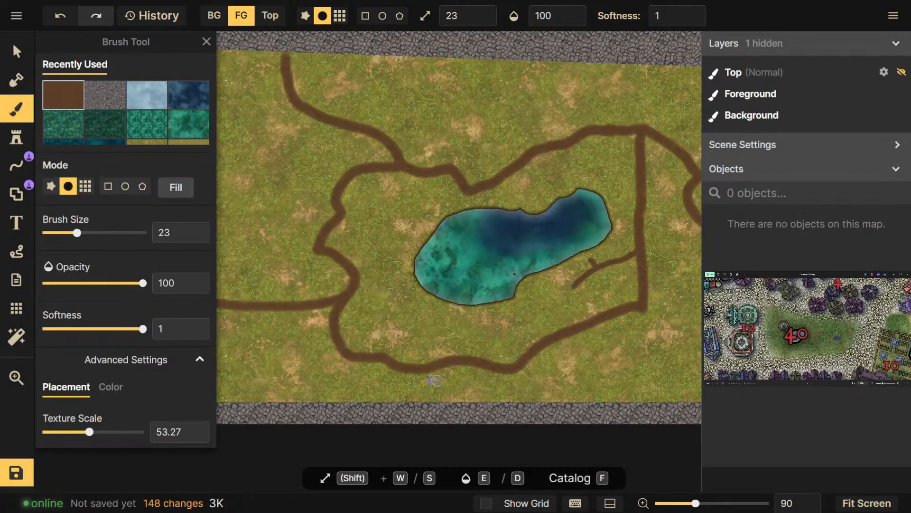
pyautogui.moveTo(427, 368)
pyautogui.mouseDown()
pyautogui.moveTo(423, 382)
pyautogui.moveTo(438, 400)
pyautogui.mouseUp()
# Extend the dirt path from the straight branch's lower end to the grass's right edge with a gentle curve
pyautogui.moveTo(543, 387); pyautogui.dragTo(435, 395)
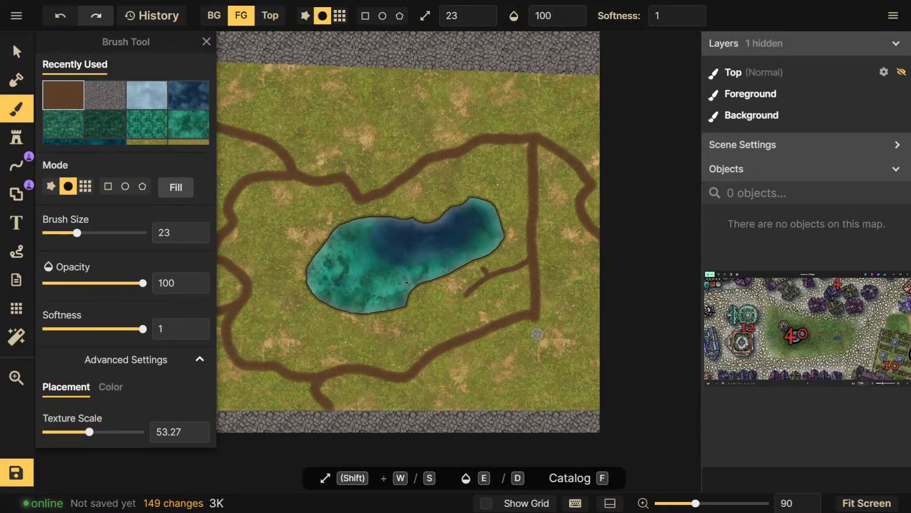
pyautogui.moveTo(532, 314); pyautogui.dragTo(607, 357)
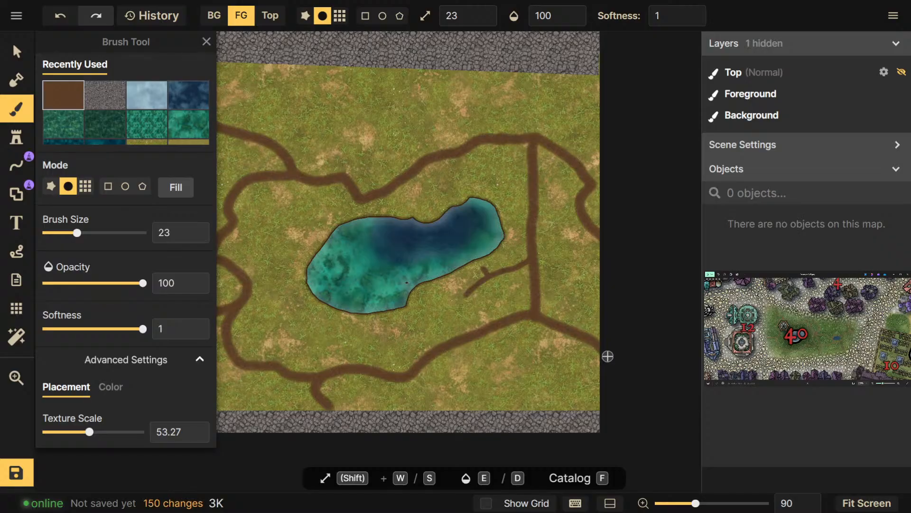
pyautogui.hotkey('ctrl', 'z')
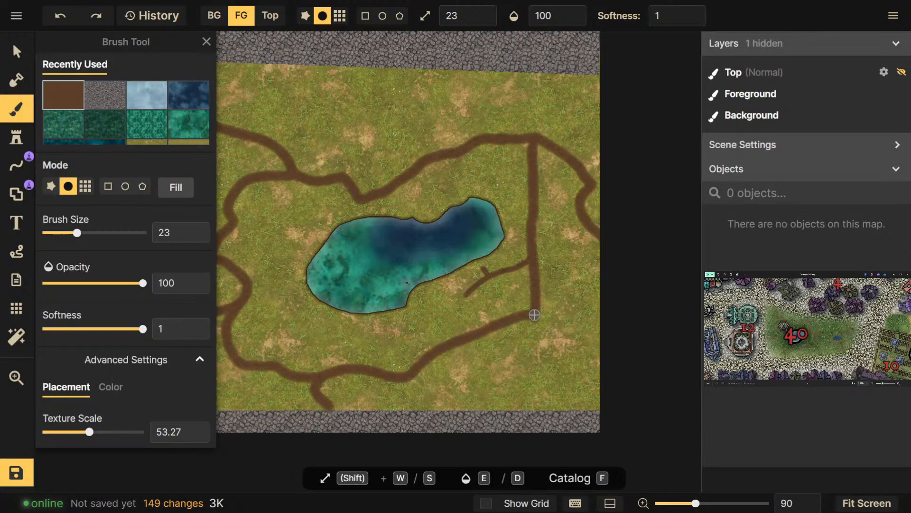
pyautogui.moveTo(570, 323); pyautogui.dragTo(612, 352)
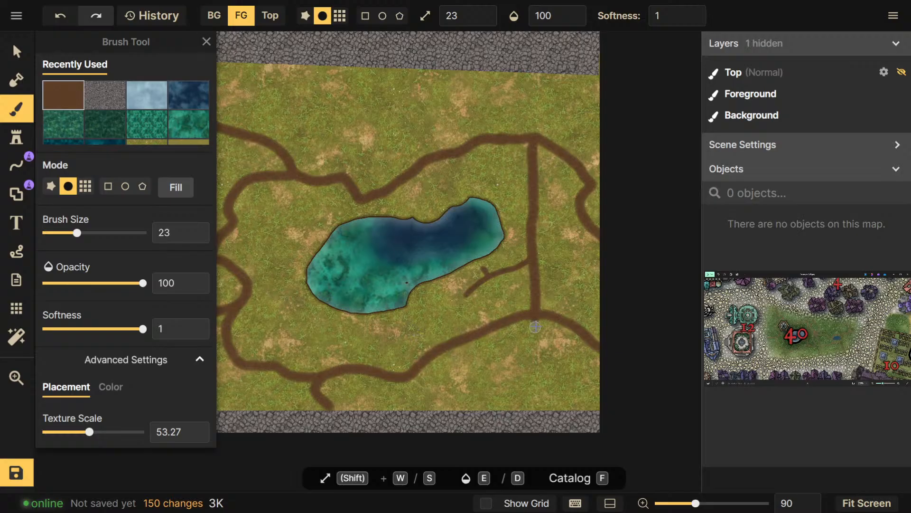
# Paint a short stub below the lower-right path junction, ending in a round dirt patch at brush size 73
pyautogui.moveTo(532, 312); pyautogui.dragTo(536, 350)
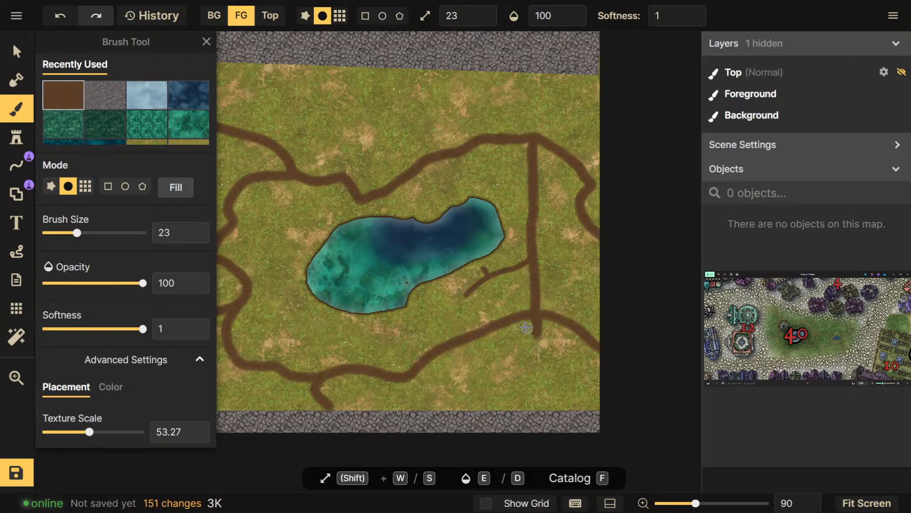
pyautogui.press('w')
pyautogui.press('w')
pyautogui.press('w')
pyautogui.press('w')
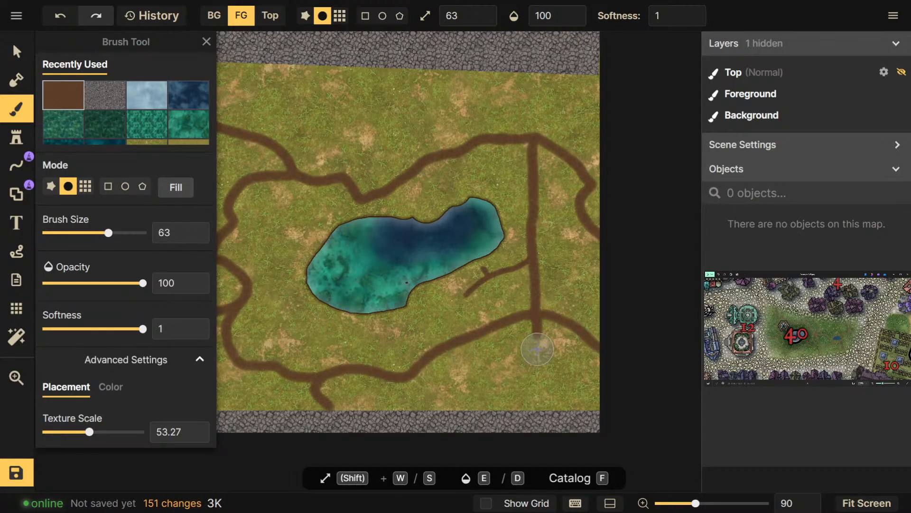
pyautogui.press('w')
pyautogui.click(535, 349)
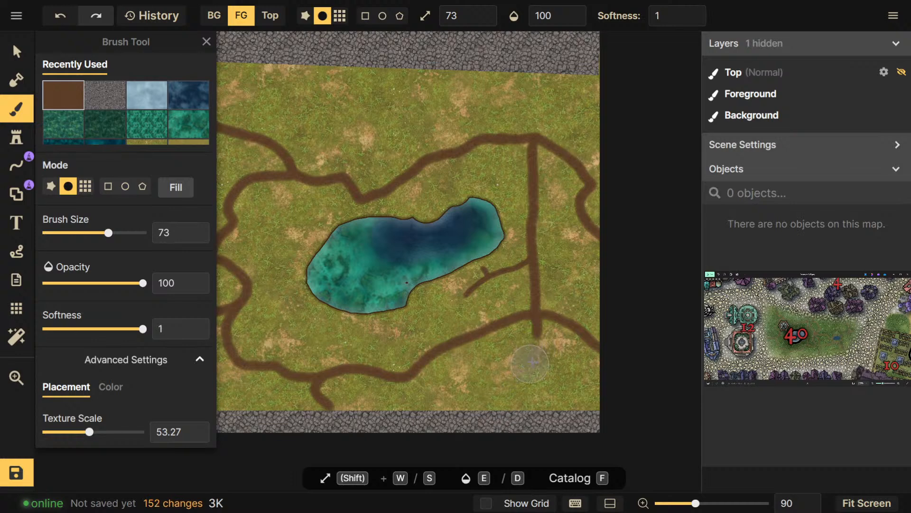
pyautogui.click(535, 350)
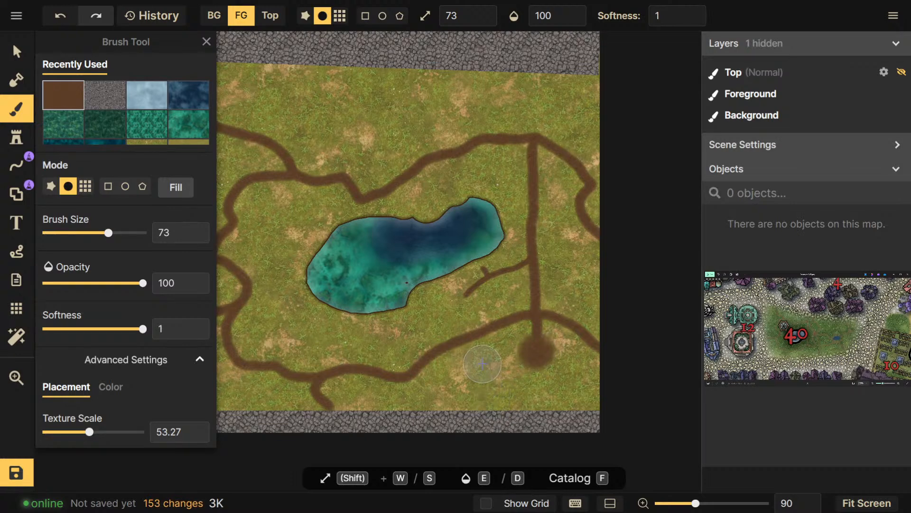
# Set the brush size back to 23
pyautogui.press('s')
pyautogui.press('s')
pyautogui.press('s')
pyautogui.press('s')
pyautogui.press('s')
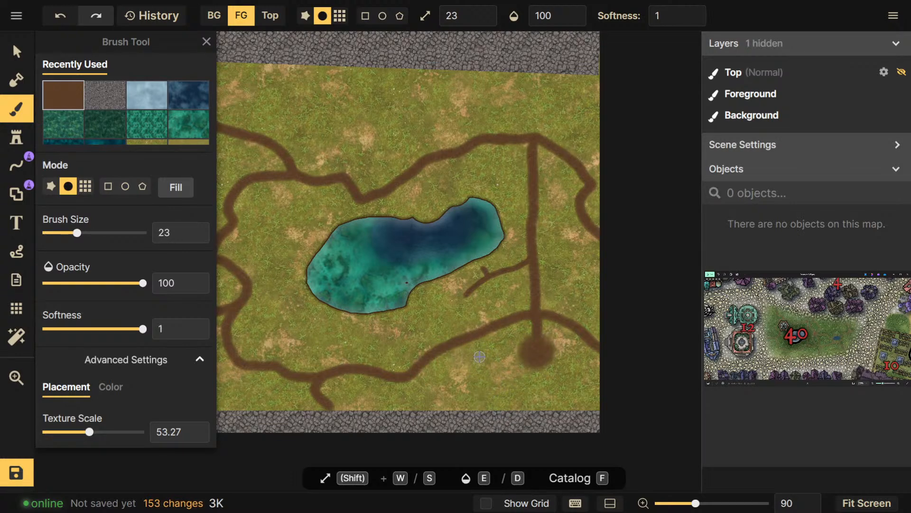
pyautogui.moveTo(521, 357); pyautogui.dragTo(525, 362)
pyautogui.moveTo(428, 276); pyautogui.dragTo(512, 332)
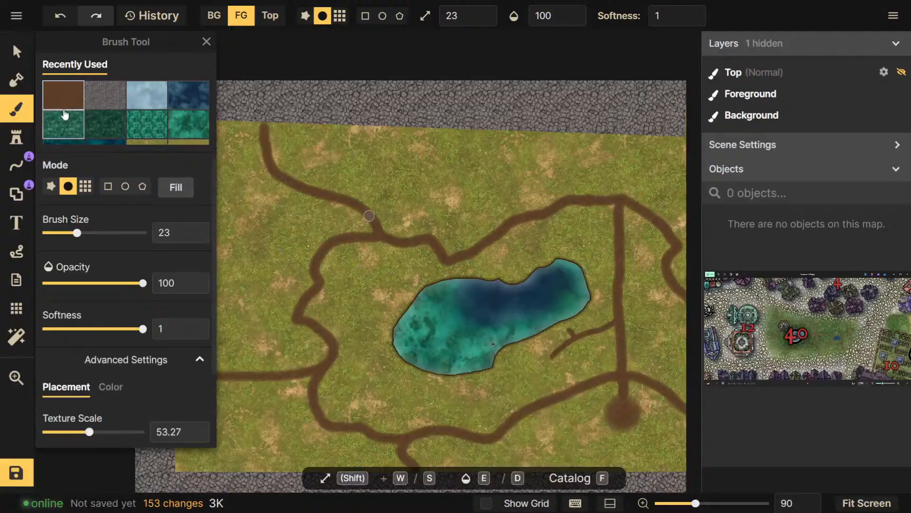
# Switch to the Stamp tool and search the stamp catalog for "gazeebo"
pyautogui.click(32, 137)
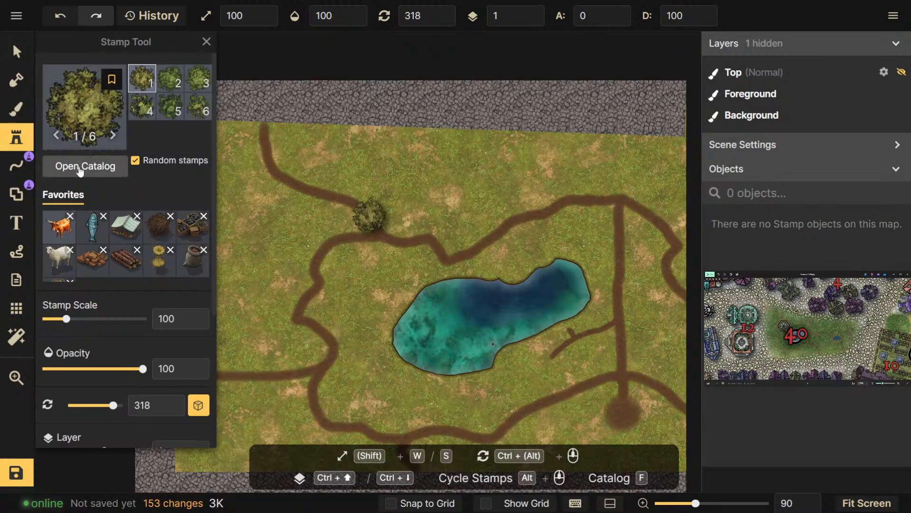
pyautogui.click(82, 163)
pyautogui.write('gaz')
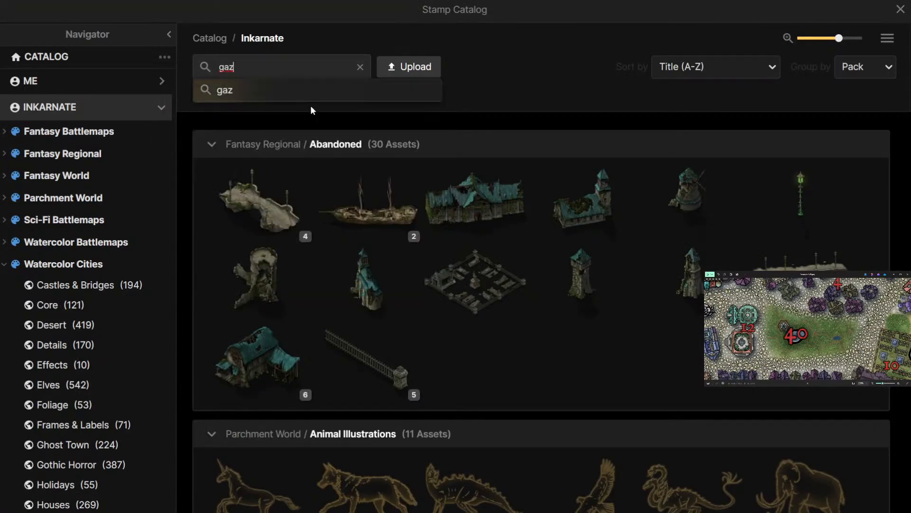
pyautogui.write('eebo')
pyautogui.press('Return')
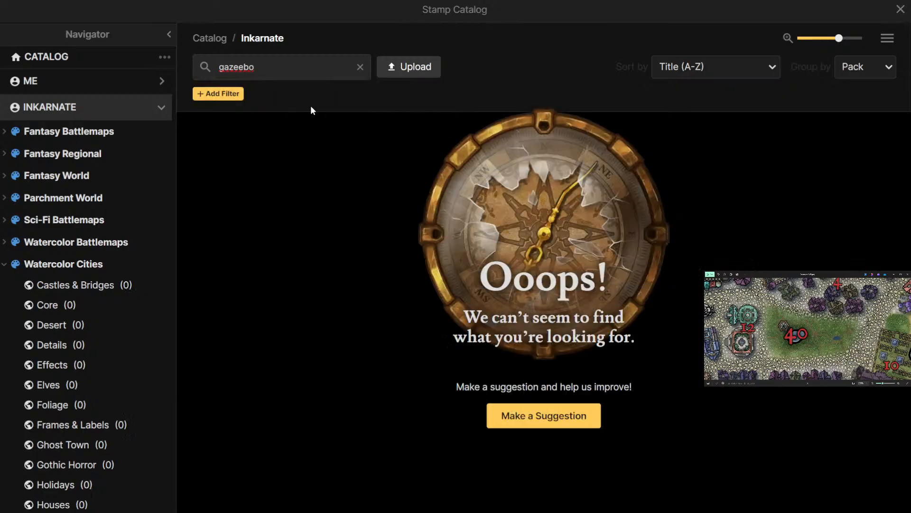
# Clear the catalog search, browse the Watercolor Cities stamps and choose the hexagonal gazebo stamp from its Details pack
pyautogui.click(360, 69)
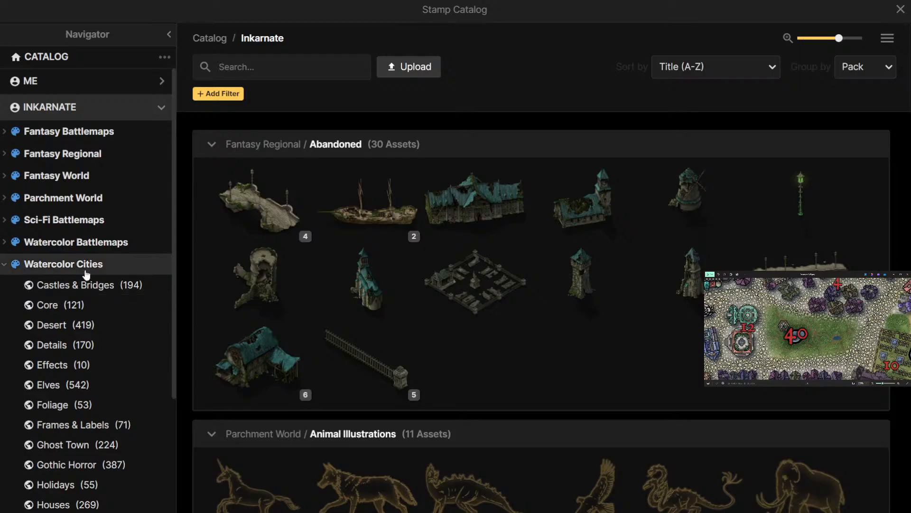
pyautogui.click(114, 264)
pyautogui.scroll(-10, 349, 326)
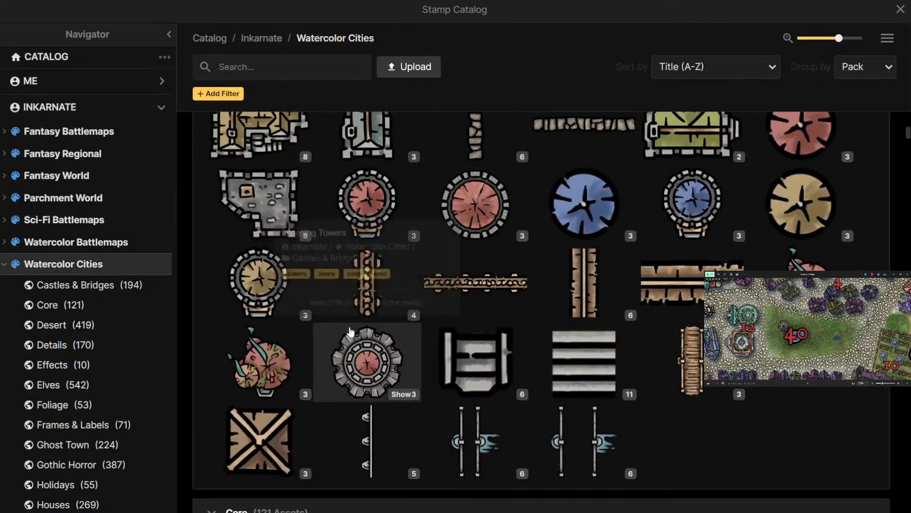
pyautogui.scroll(-10, 434, 303)
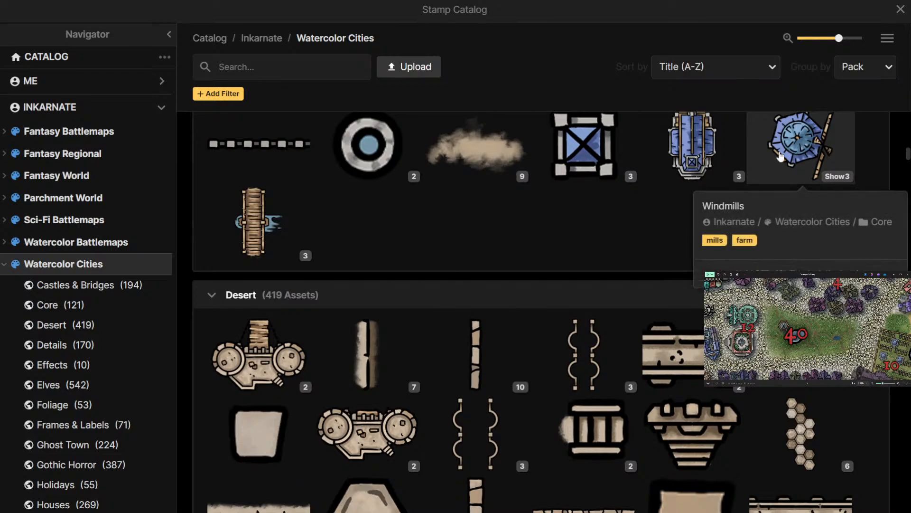
pyautogui.scroll(-5, 540, 288)
pyautogui.scroll(-10, 542, 287)
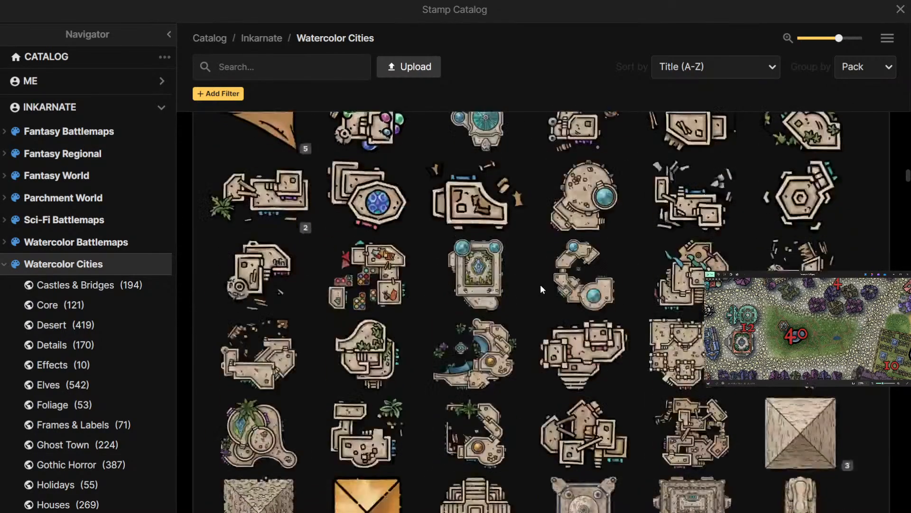
pyautogui.scroll(10, 541, 287)
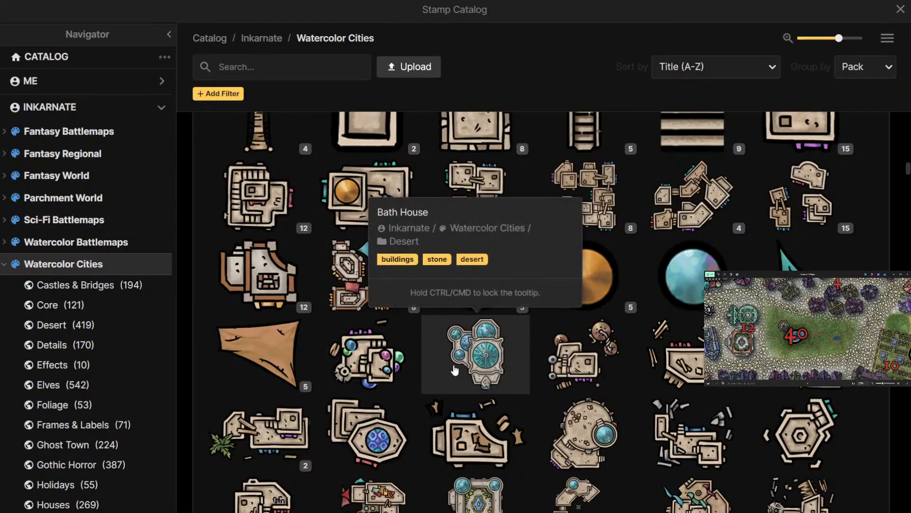
pyautogui.scroll(-3, 456, 351)
pyautogui.scroll(-5, 453, 362)
pyautogui.scroll(-5, 452, 362)
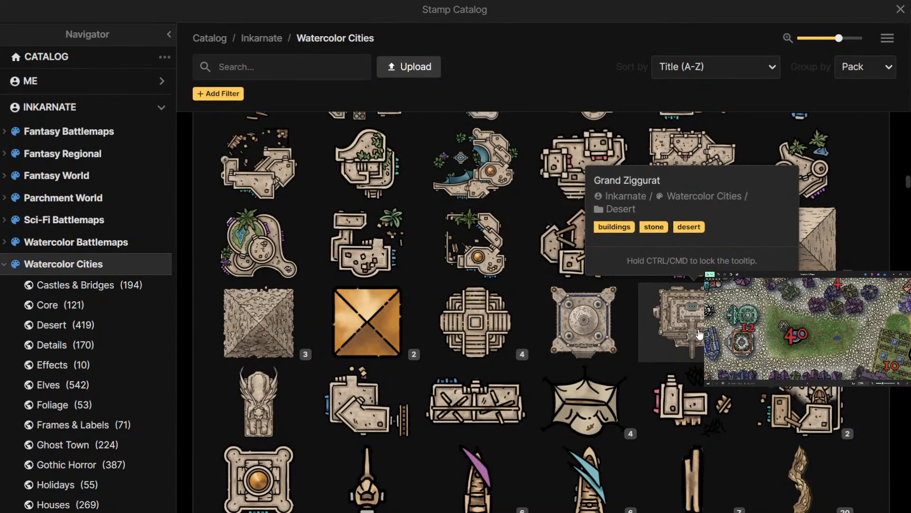
pyautogui.scroll(-5, 701, 335)
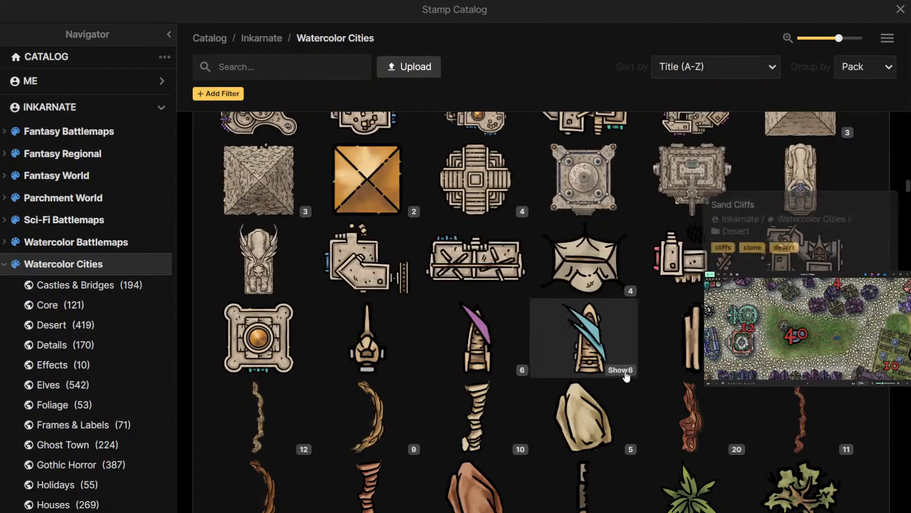
pyautogui.scroll(-1, 655, 356)
pyautogui.scroll(-3, 538, 354)
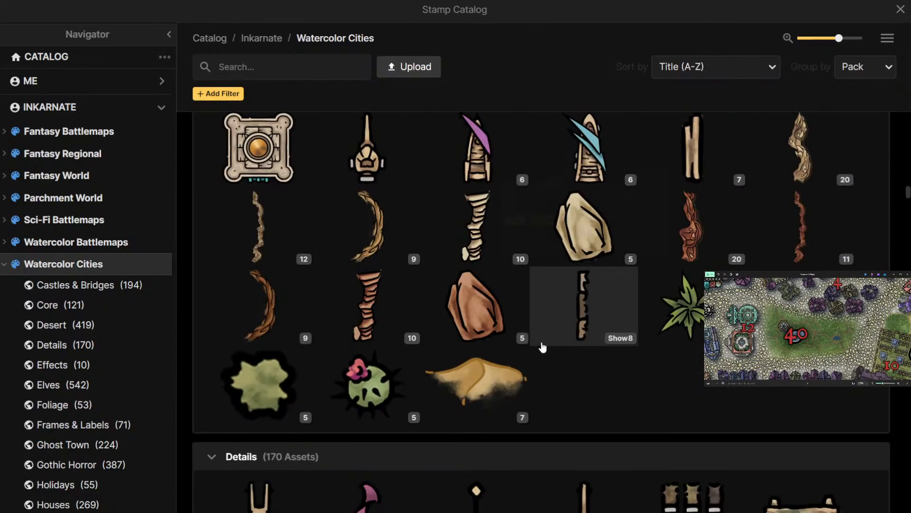
pyautogui.scroll(3, 550, 343)
pyautogui.scroll(-15, 554, 334)
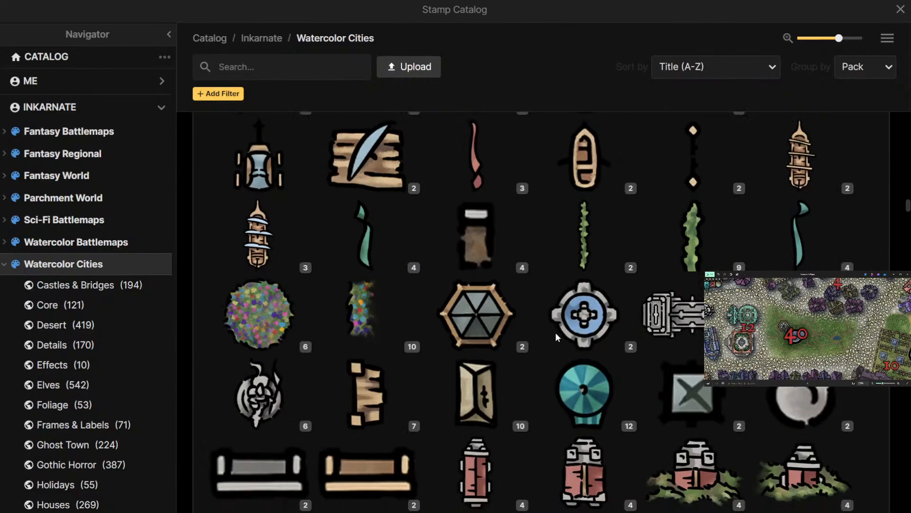
pyautogui.click(476, 230)
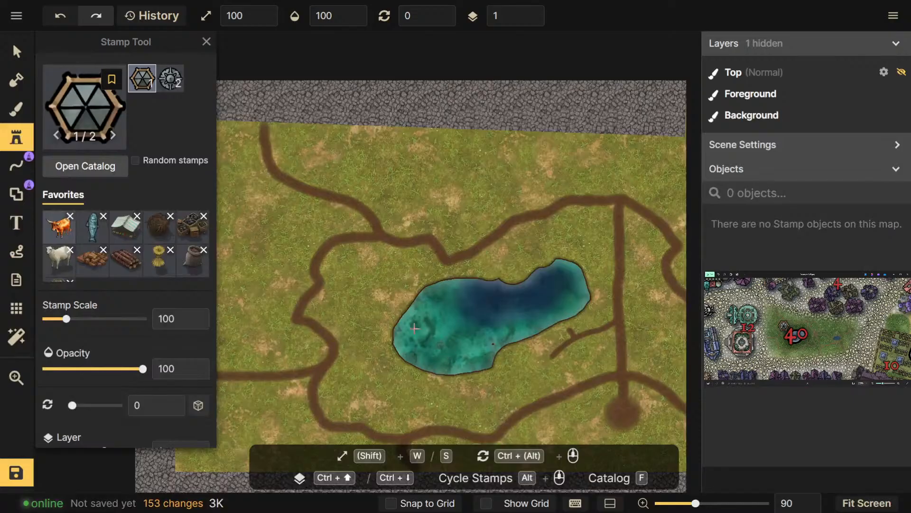
# Enlarge the gazebo stamp to a scale of 400, judging its size against the grass beside the pond
pyautogui.scroll(3, 393, 270)
pyautogui.press('w')
pyautogui.press('w')
pyautogui.press('w')
pyautogui.press('w')
pyautogui.press('w')
pyautogui.press('w')
pyautogui.press('w')
pyautogui.press('w')
pyautogui.press('w')
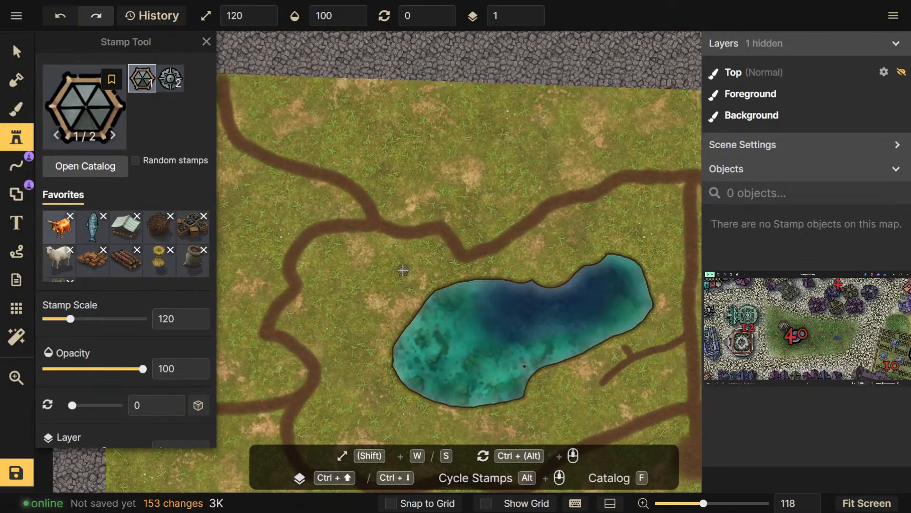
pyautogui.press('w')
pyautogui.press('w')
pyautogui.press('w')
pyautogui.press('w')
pyautogui.press('w')
pyautogui.press('w')
pyautogui.press('w')
pyautogui.press('w')
pyautogui.press('w')
pyautogui.press('w')
pyautogui.press('w')
pyautogui.press('w')
pyautogui.press('w')
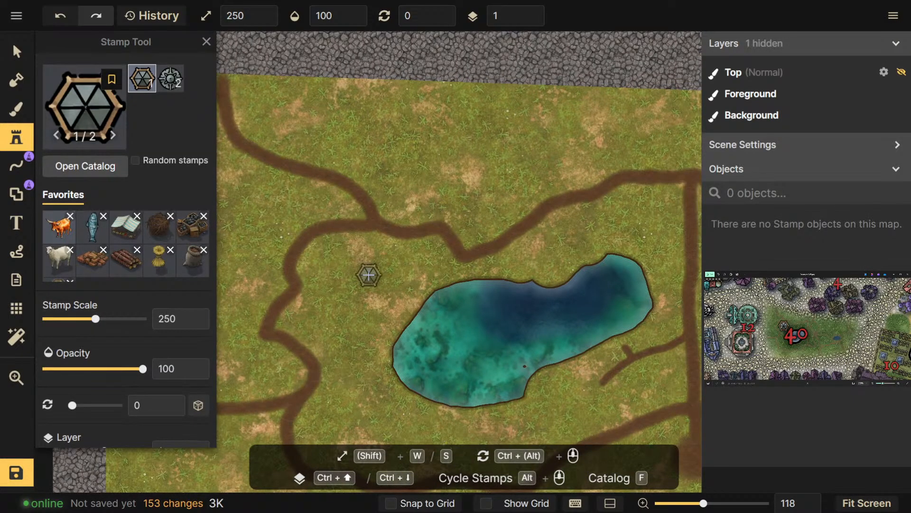
pyautogui.press('w')
pyautogui.press('w')
pyautogui.press('w')
pyautogui.press('w')
pyautogui.press('w')
pyautogui.press('w')
pyautogui.press('w')
pyautogui.press('w')
pyautogui.press('w')
pyautogui.press('w')
pyautogui.press('w')
pyautogui.press('w')
pyautogui.press('w')
pyautogui.press('w')
pyautogui.press('w')
pyautogui.press('w')
pyautogui.press('w')
pyautogui.press('w')
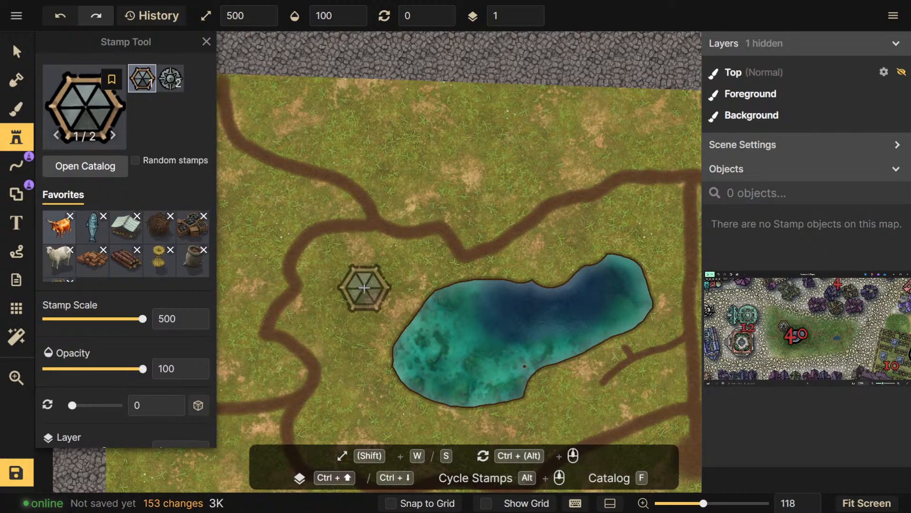
pyautogui.press('s')
pyautogui.press('s')
pyautogui.press('s')
pyautogui.press('s')
pyautogui.press('s')
pyautogui.press('s')
pyautogui.press('s')
pyautogui.press('s')
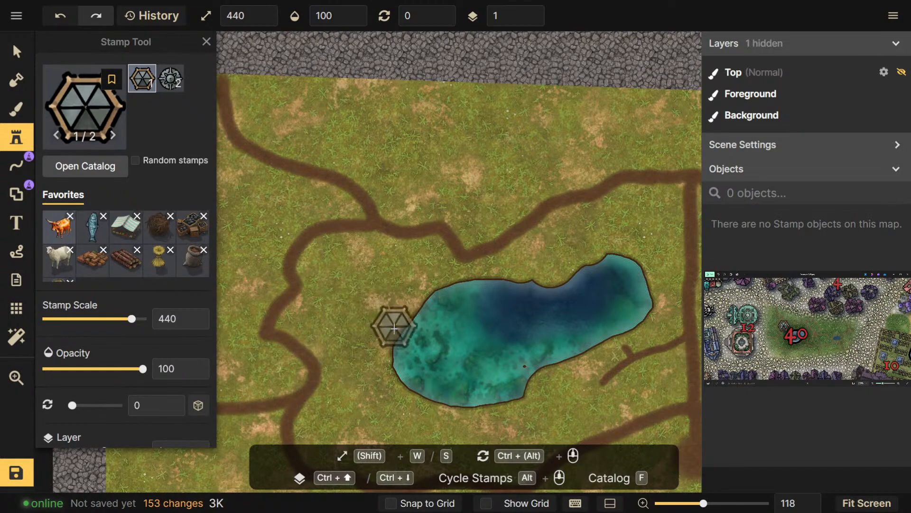
pyautogui.press('s')
pyautogui.press('s')
pyautogui.moveTo(500, 306); pyautogui.dragTo(462, 316)
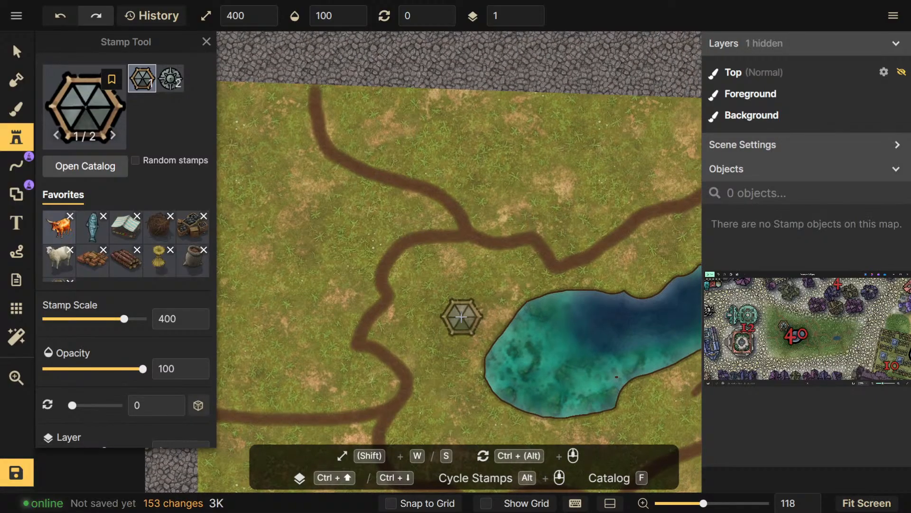
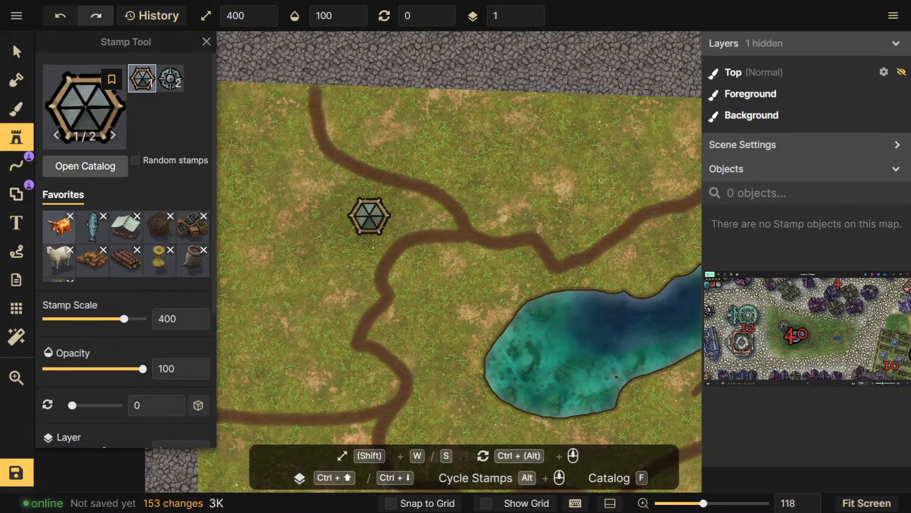
# Reopen the stamp catalog, widen it to all Inkarnate stamps and search for "wood"
pyautogui.click(90, 168)
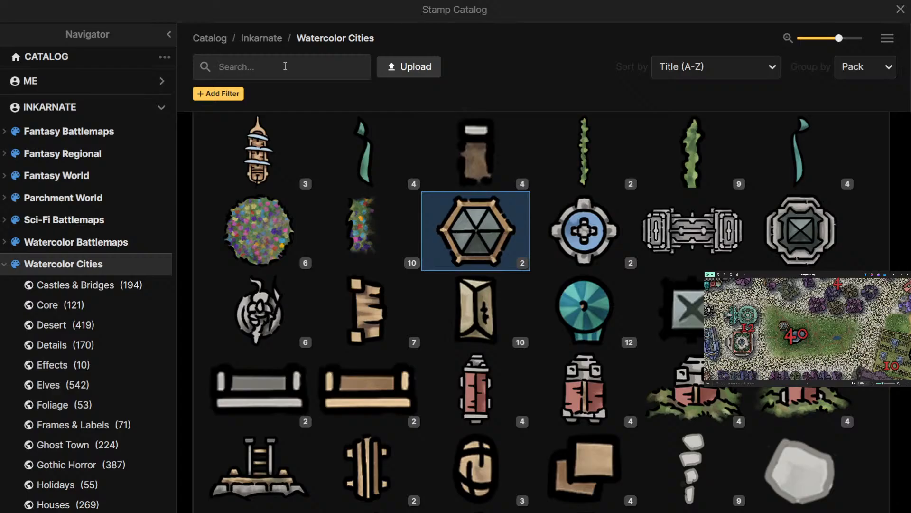
pyautogui.click(262, 38)
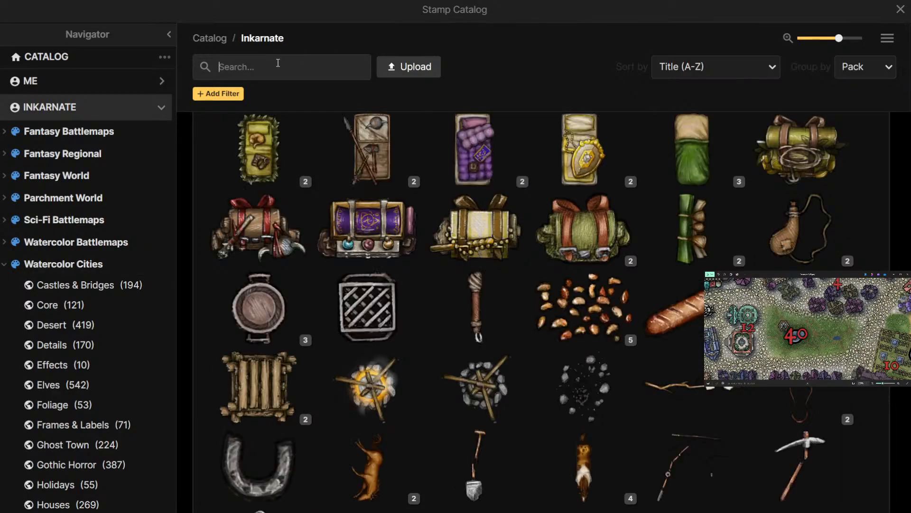
pyautogui.click(278, 63)
pyautogui.write('wood')
pyautogui.press('Return')
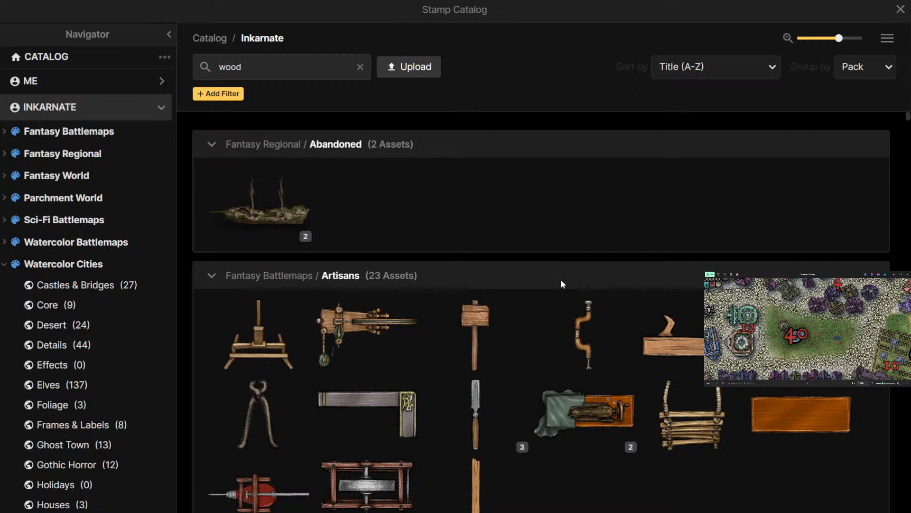
# Browse the wood stamps and examine the Wooden Walls variants in the Fantasy Battlemaps Core pack
pyautogui.scroll(-6, 554, 318)
pyautogui.scroll(-3, 526, 283)
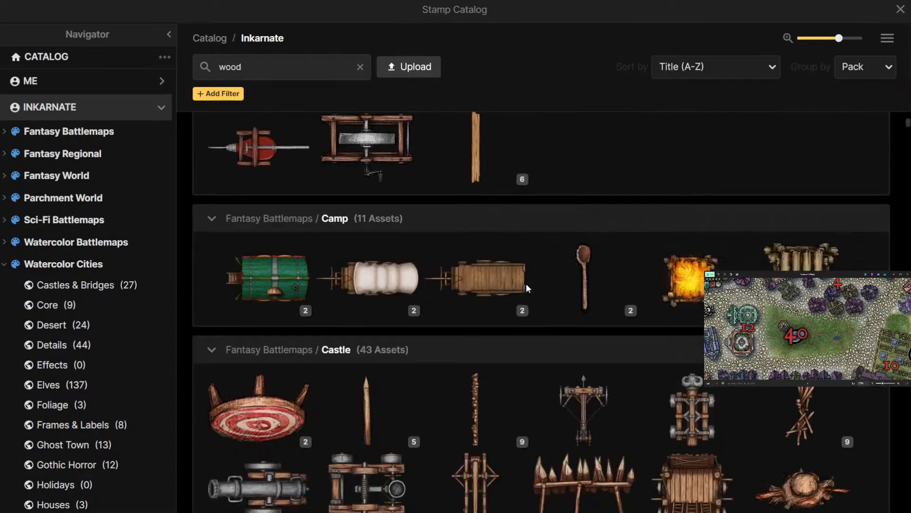
pyautogui.scroll(-8, 512, 316)
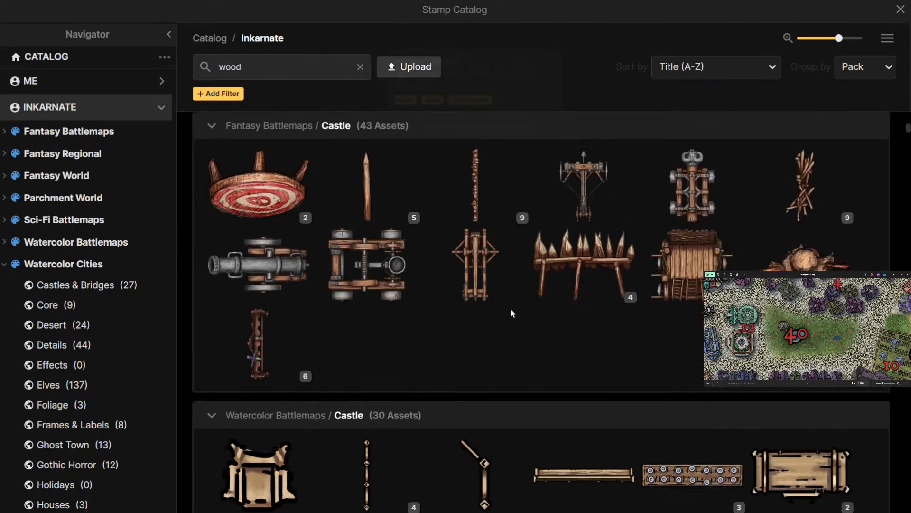
pyautogui.scroll(1, 510, 307)
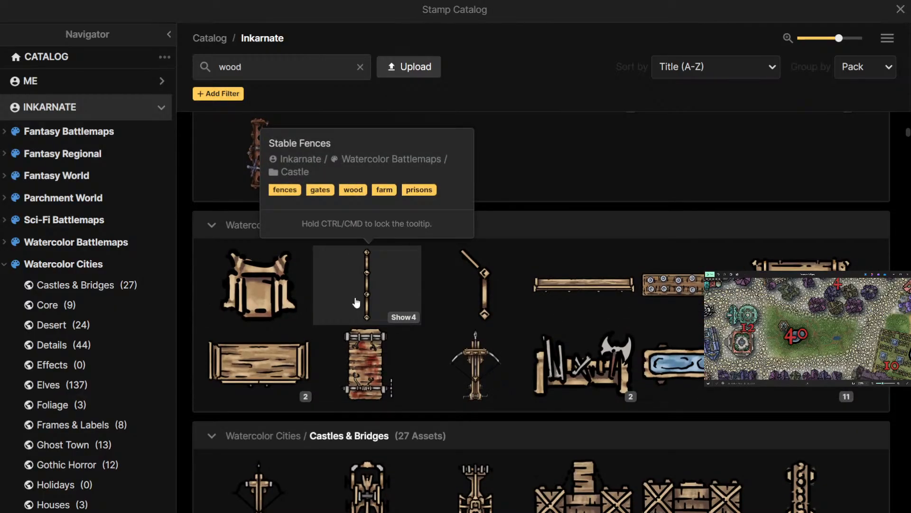
pyautogui.scroll(-3, 357, 299)
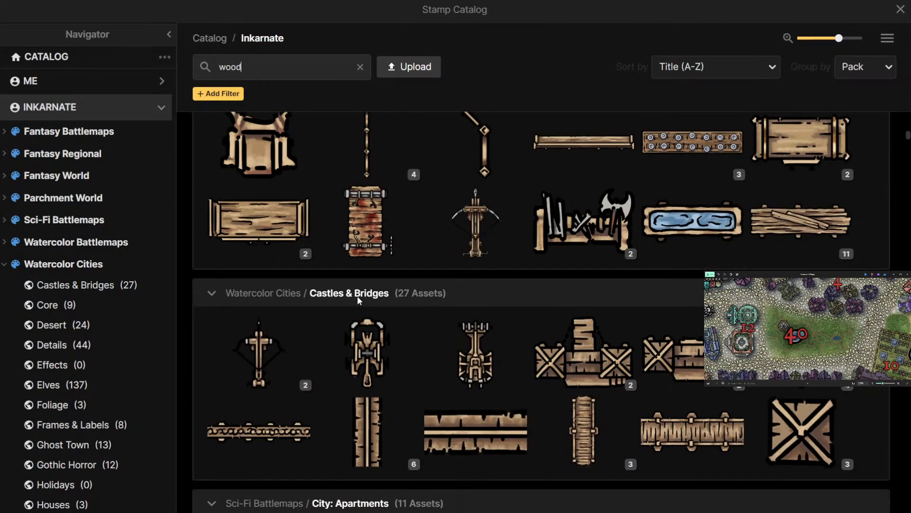
pyautogui.scroll(-14, 357, 295)
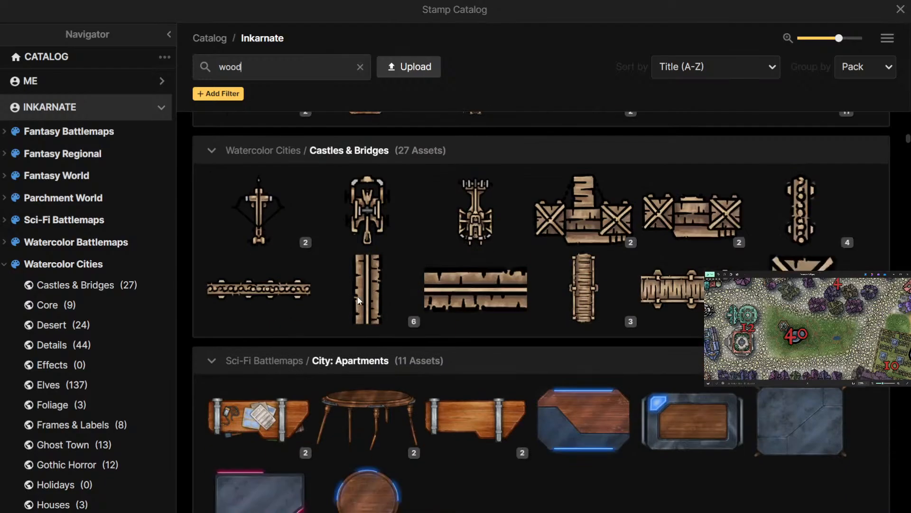
pyautogui.scroll(-3, 357, 298)
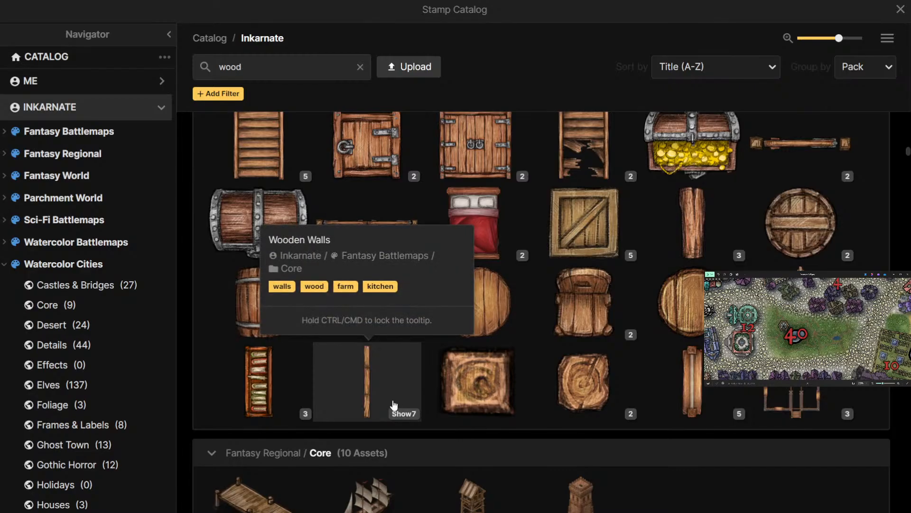
pyautogui.click(405, 415)
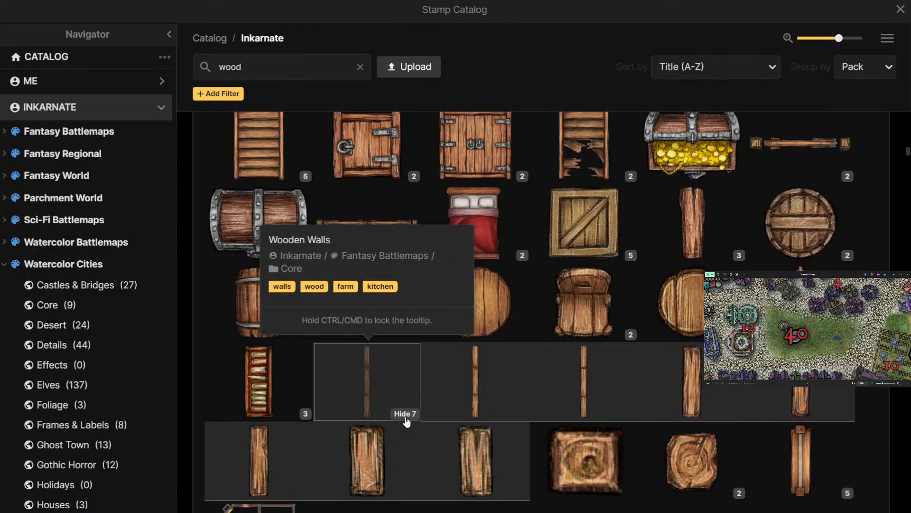
pyautogui.click(405, 418)
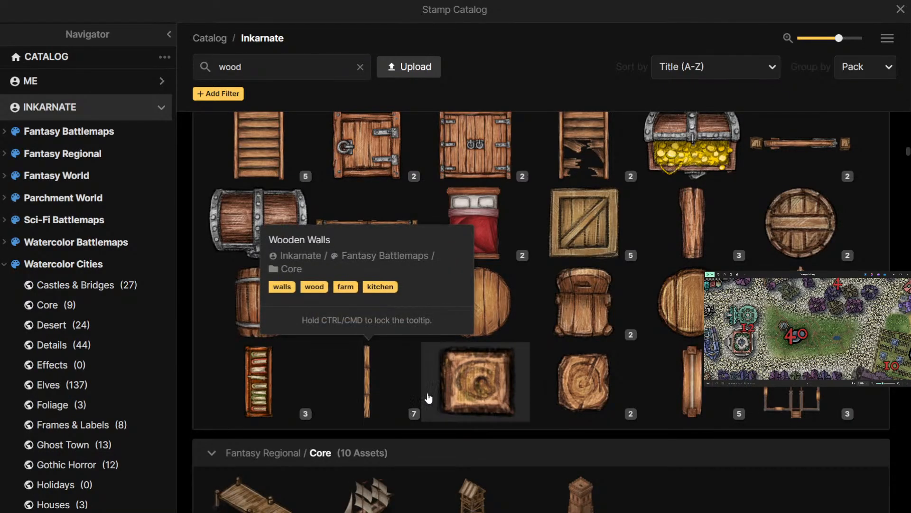
# Examine the Wooden Walls variants in the Watercolor Battlemaps Core pack
pyautogui.scroll(2, 437, 387)
pyautogui.scroll(-3, 437, 387)
pyautogui.scroll(-7, 437, 386)
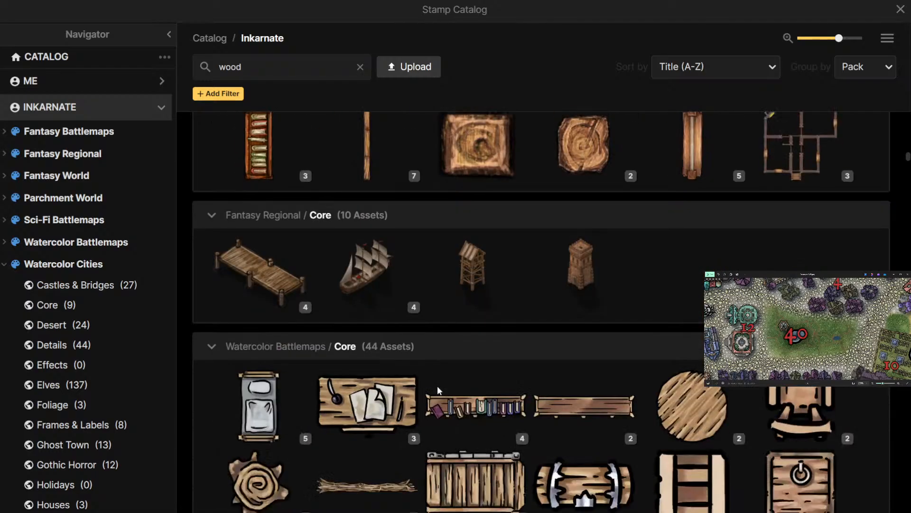
pyautogui.scroll(6, 437, 385)
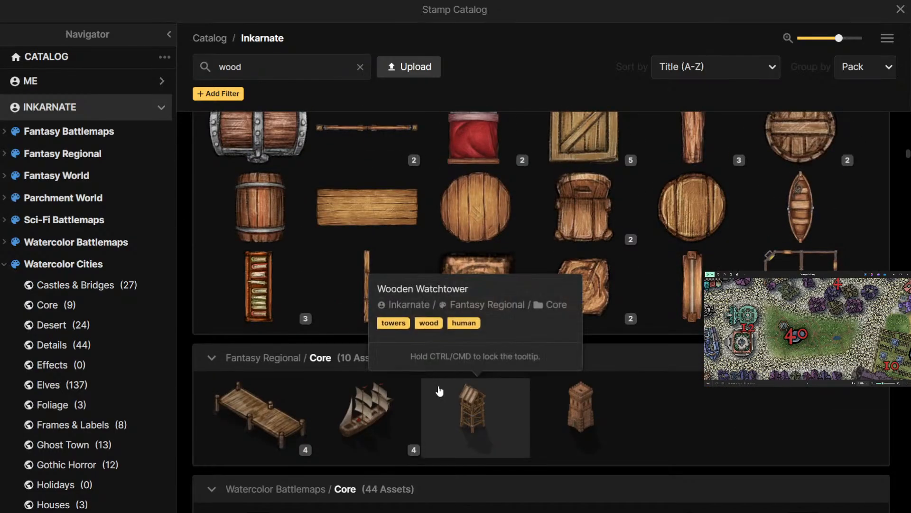
pyautogui.scroll(-5, 437, 386)
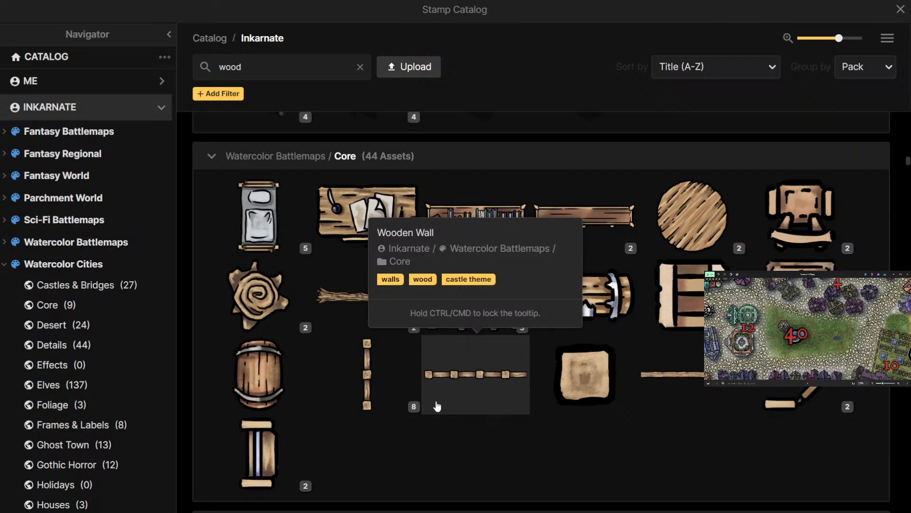
pyautogui.click(415, 407)
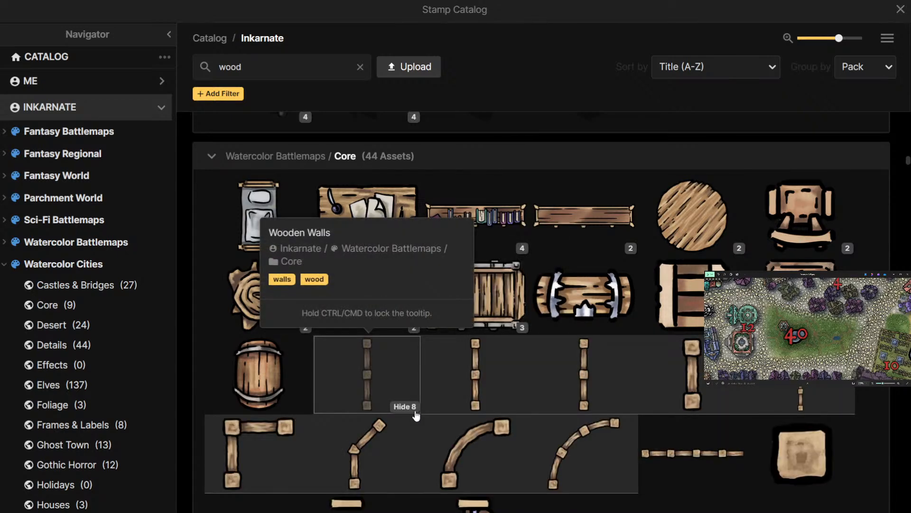
pyautogui.click(416, 411)
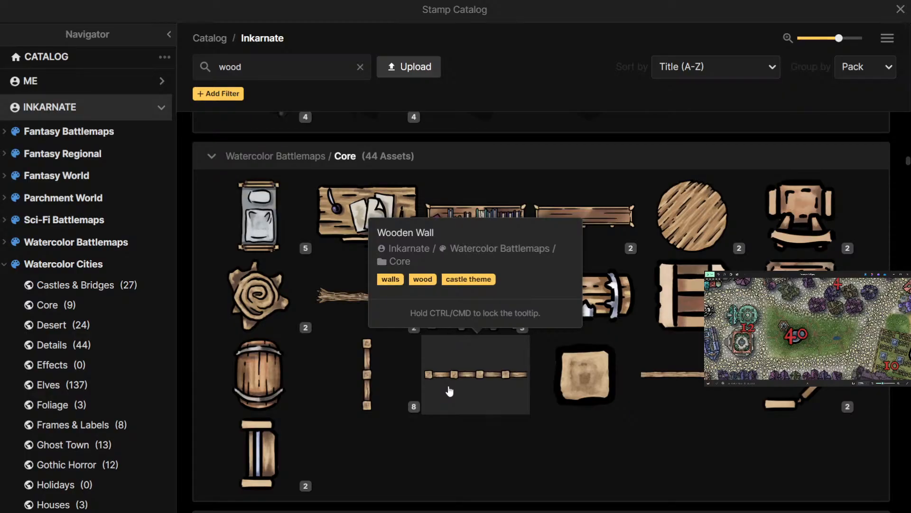
# Browse the remaining wood stamps, from the Watercolor Cities Core pack through the Desert, Eastern, Elves, Fairy Home and Fantasy Regional packs
pyautogui.scroll(-6, 545, 341)
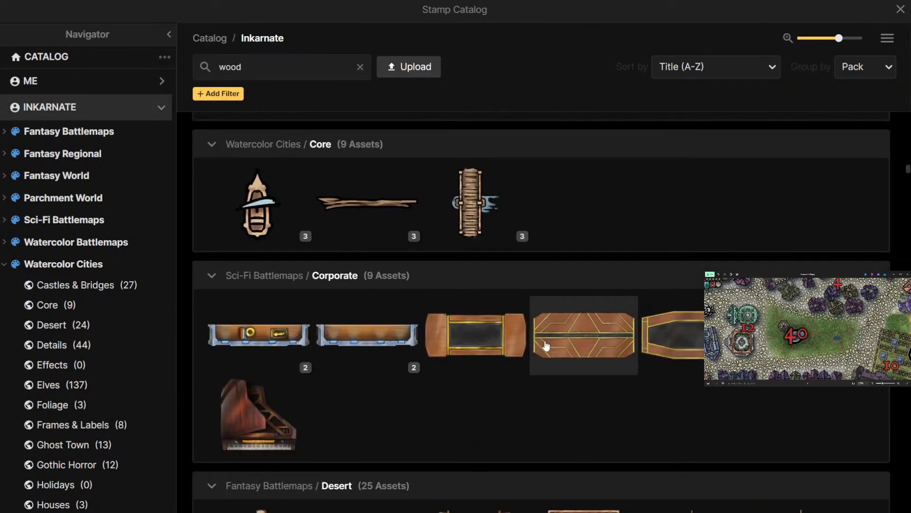
pyautogui.scroll(-5, 545, 345)
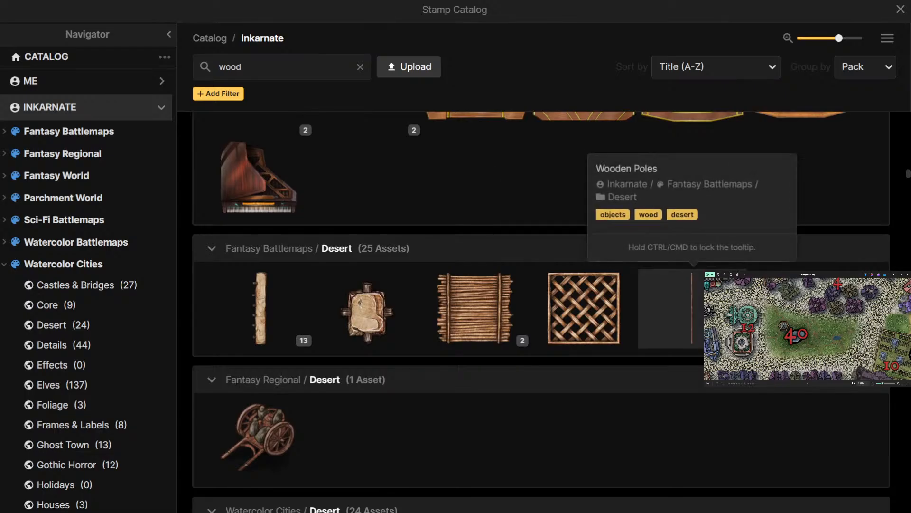
pyautogui.scroll(-8, 669, 306)
pyautogui.scroll(-6, 669, 306)
pyautogui.scroll(-10, 542, 312)
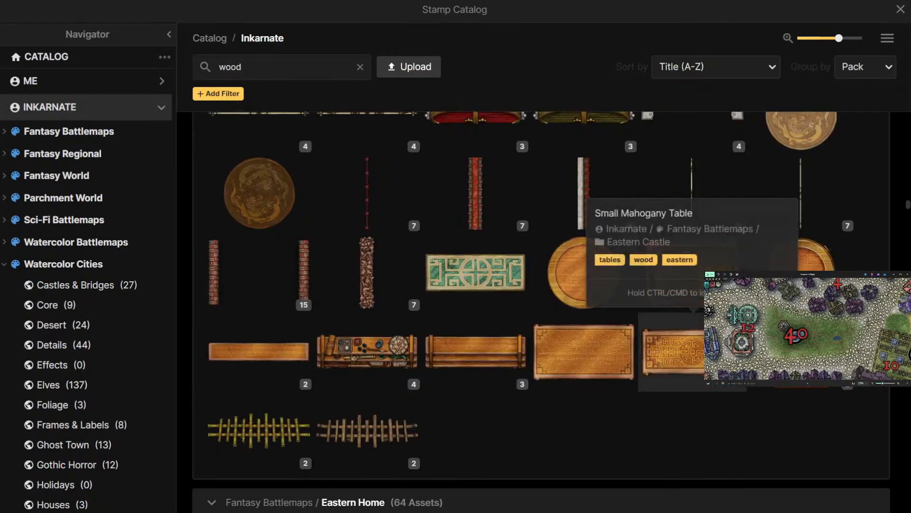
pyautogui.scroll(-6, 693, 322)
pyautogui.scroll(-5, 693, 333)
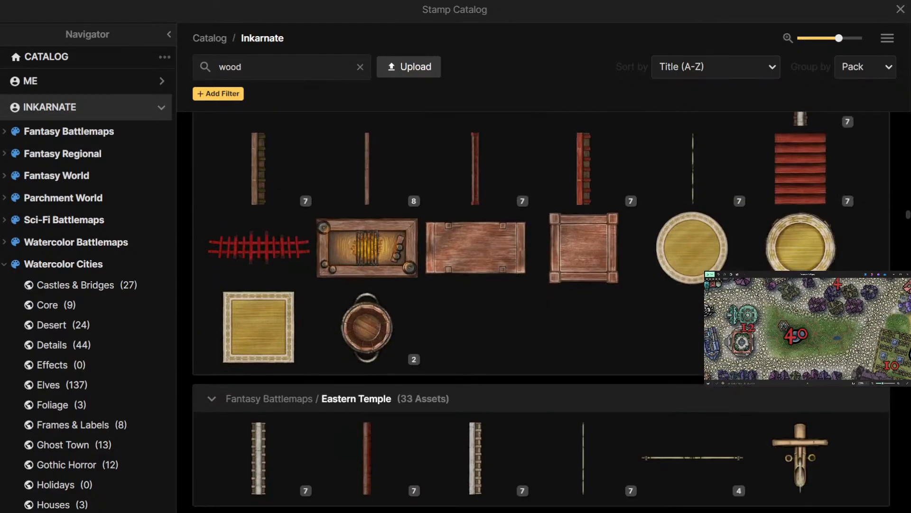
pyautogui.scroll(-3, 554, 353)
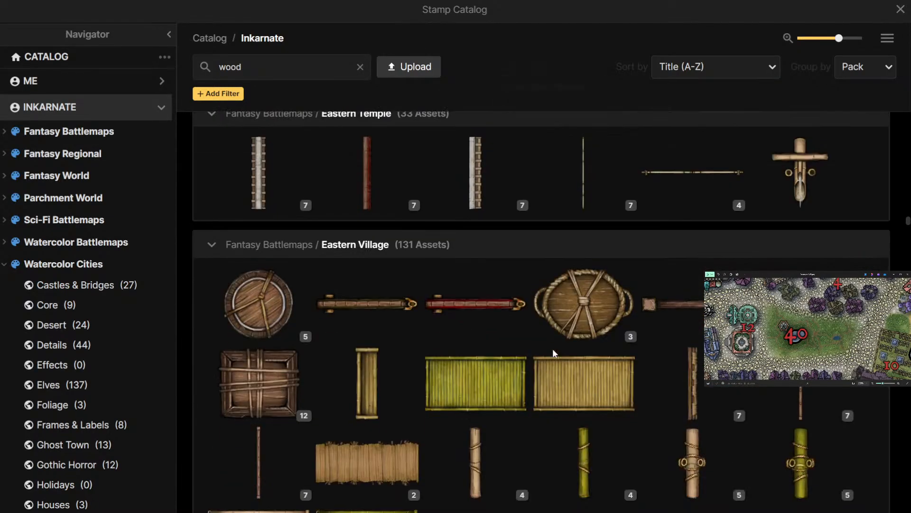
pyautogui.scroll(-2, 553, 353)
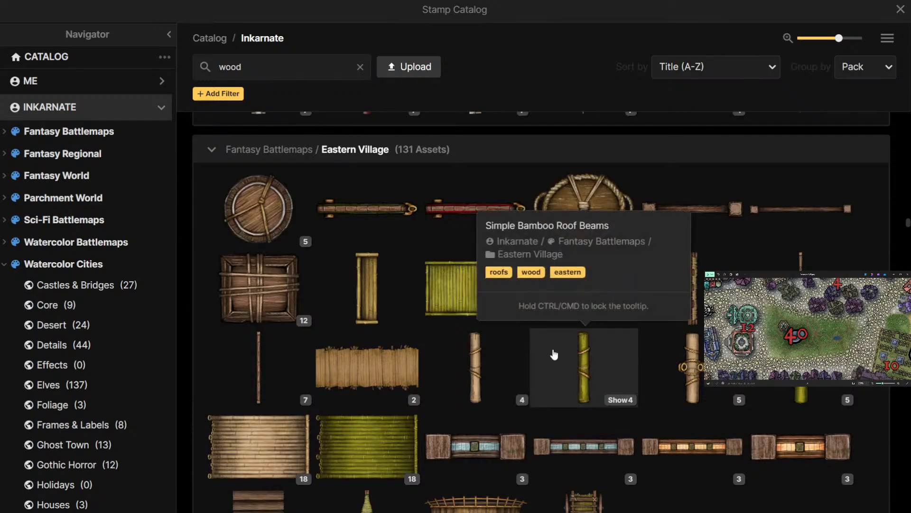
pyautogui.scroll(-6, 315, 374)
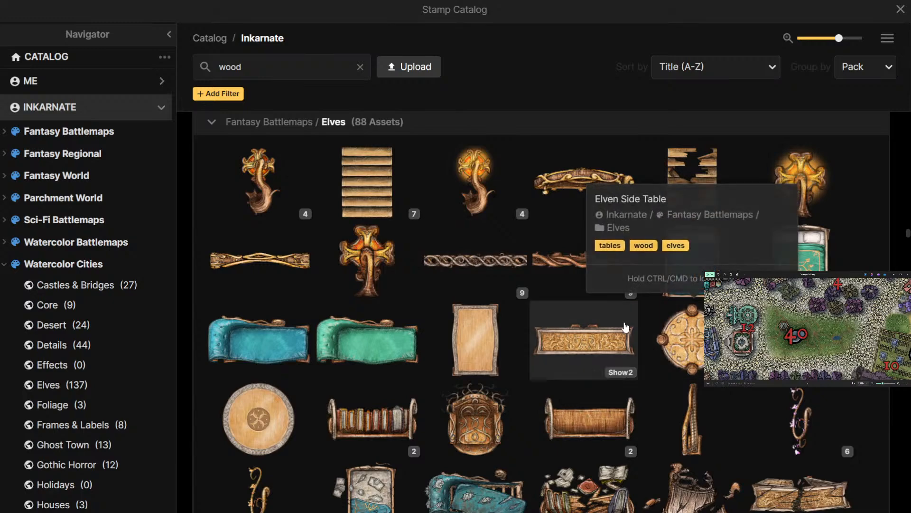
pyautogui.scroll(-5, 609, 318)
pyautogui.scroll(-7, 609, 320)
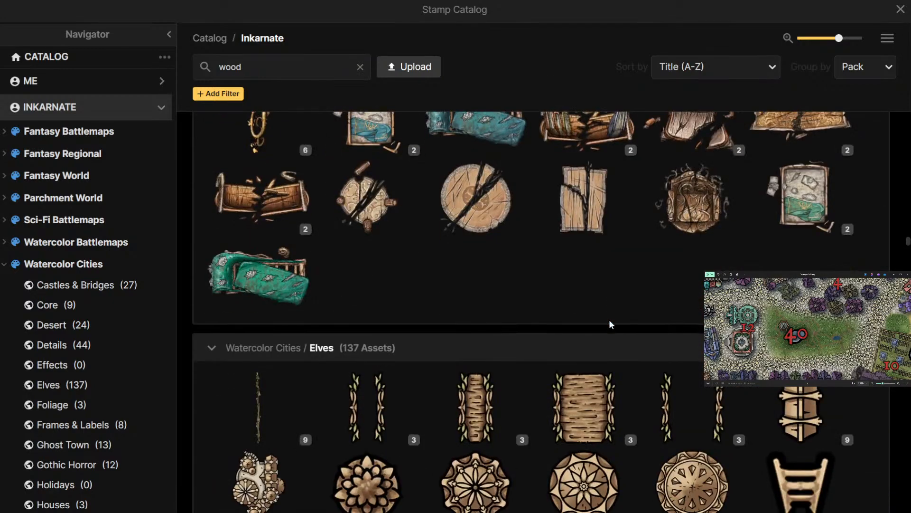
pyautogui.scroll(-12, 609, 320)
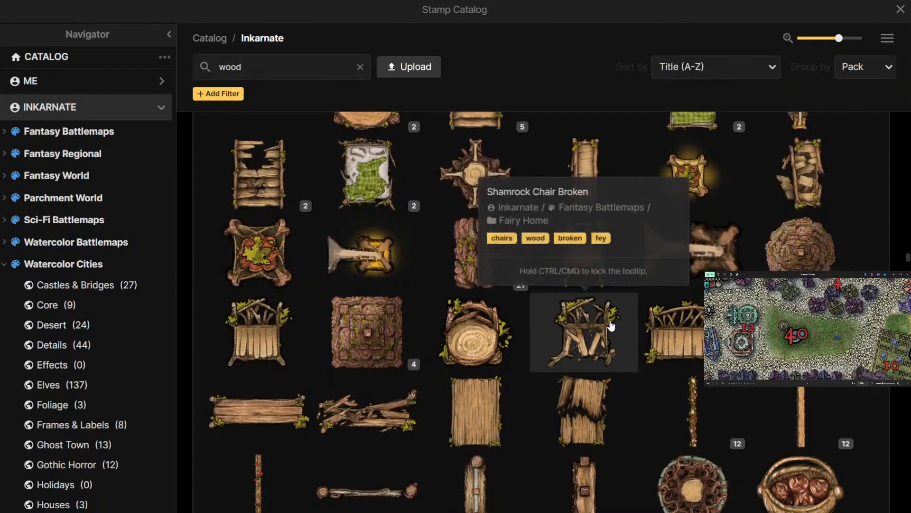
pyautogui.scroll(-3, 610, 320)
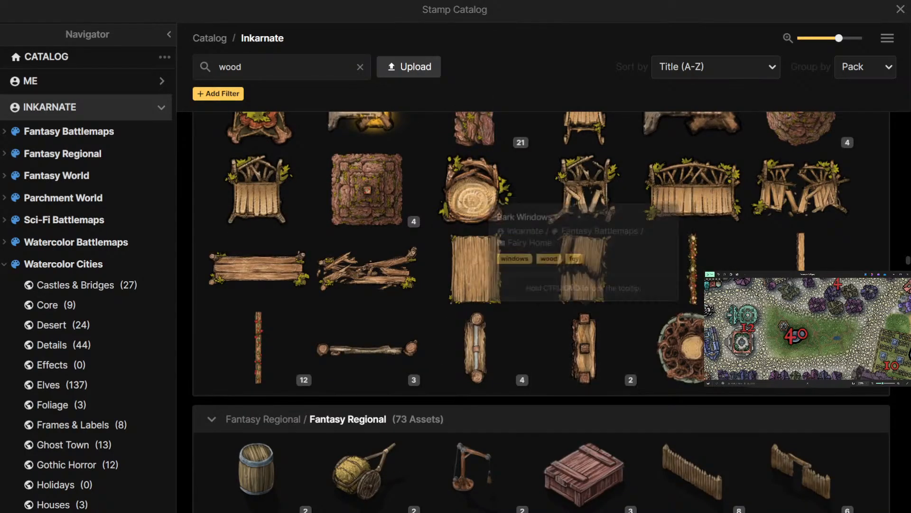
pyautogui.scroll(-16, 522, 369)
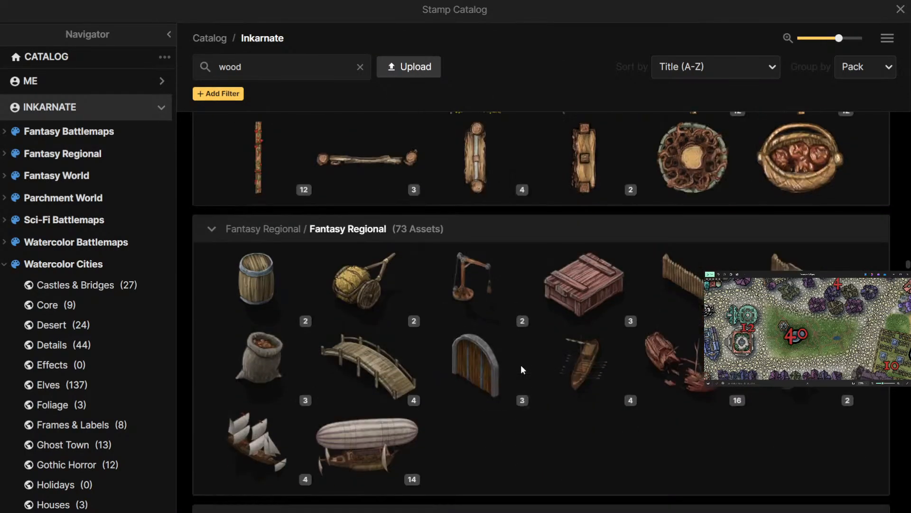
pyautogui.moveTo(522, 370)
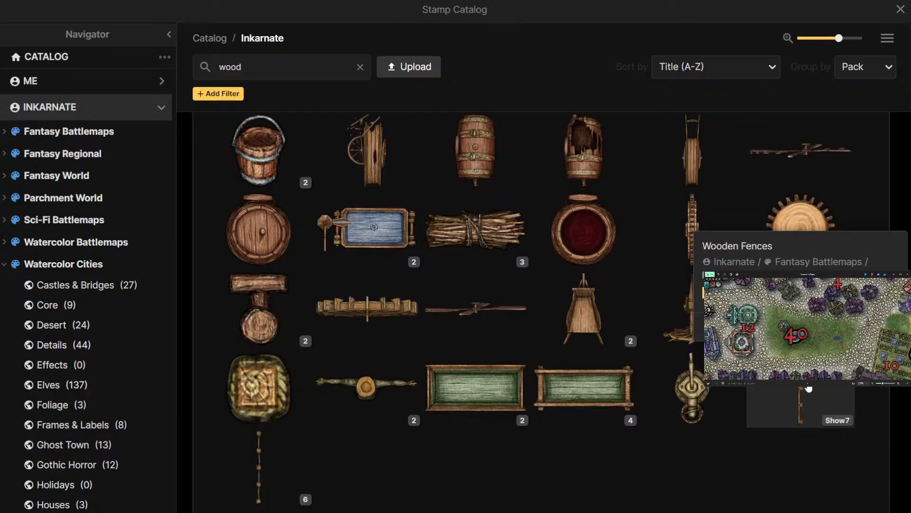
# Choose the Fantasy Battlemaps Wooden Fences stamp, reduce its scale to 40 and set its rotation to 30 degrees
pyautogui.click(809, 388)
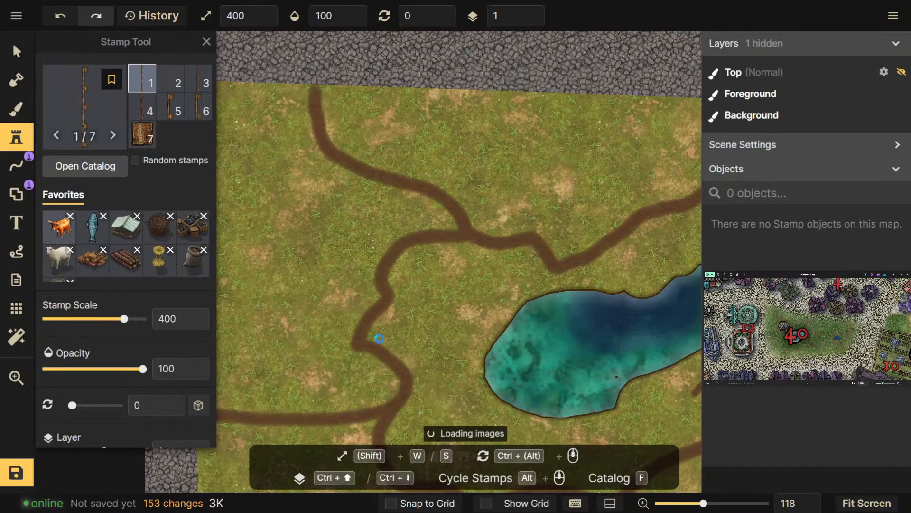
pyautogui.press('s')
pyautogui.press('s')
pyautogui.press('s')
pyautogui.press('s')
pyautogui.press('s')
pyautogui.press('s')
pyautogui.press('s')
pyautogui.press('s')
pyautogui.press('s')
pyautogui.press('s')
pyautogui.press('s')
pyautogui.press('s')
pyautogui.press('s')
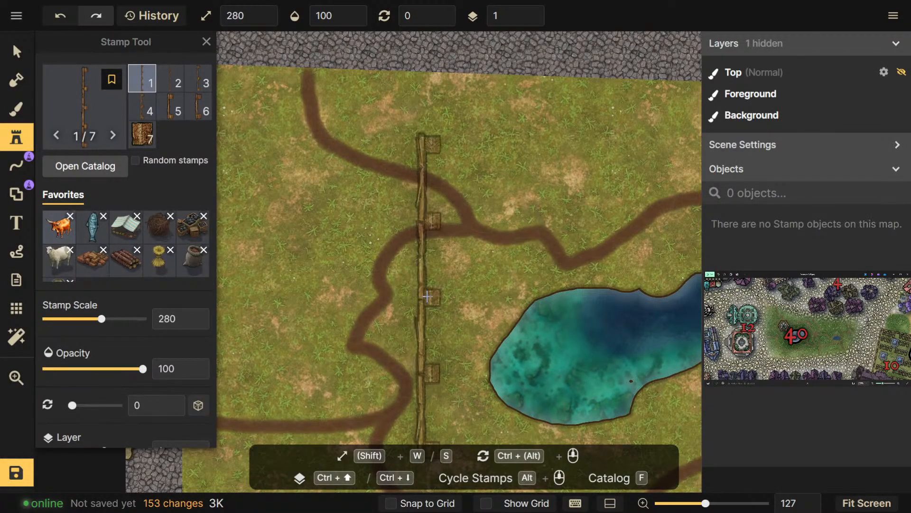
pyautogui.press('s')
pyautogui.press('s')
pyautogui.press('s')
pyautogui.press('s')
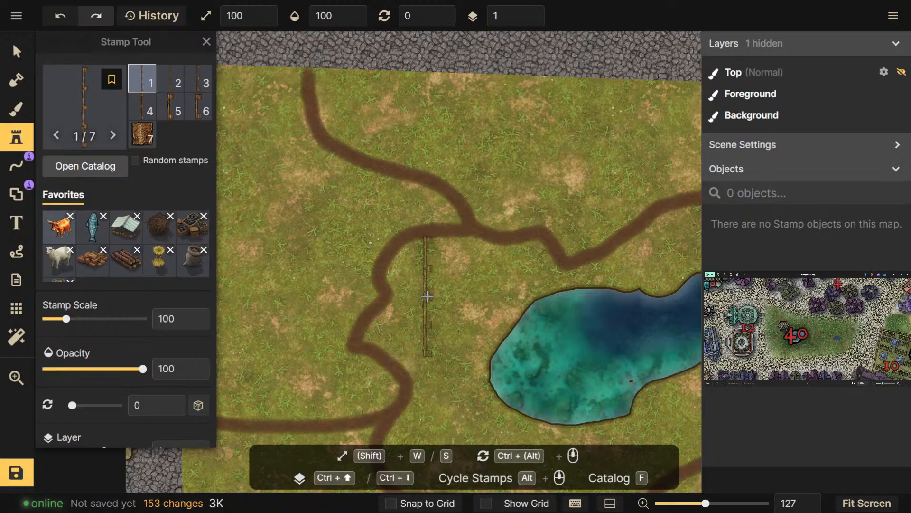
pyautogui.press('s')
pyautogui.press('s')
pyautogui.press('s')
pyautogui.press('s')
pyautogui.press('s')
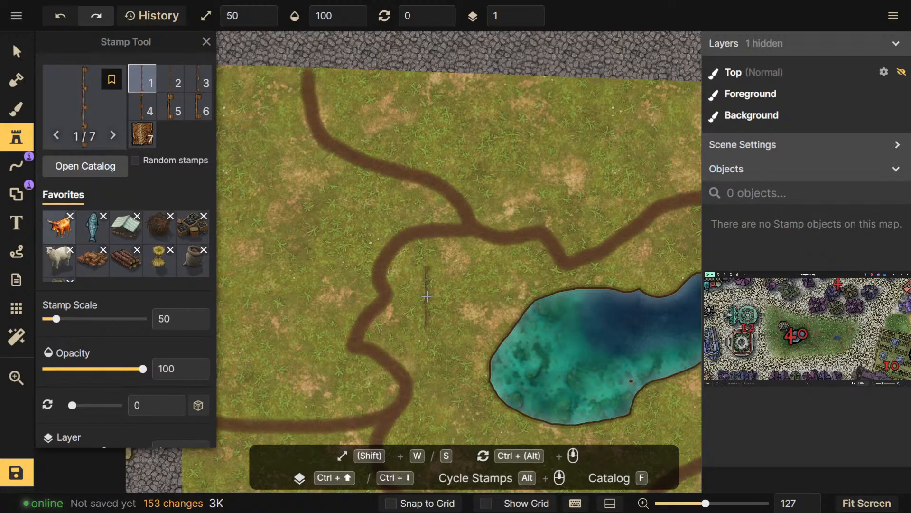
pyautogui.keyDown('ctrl'); pyautogui.scroll(-2, 426, 296); pyautogui.keyUp('ctrl')
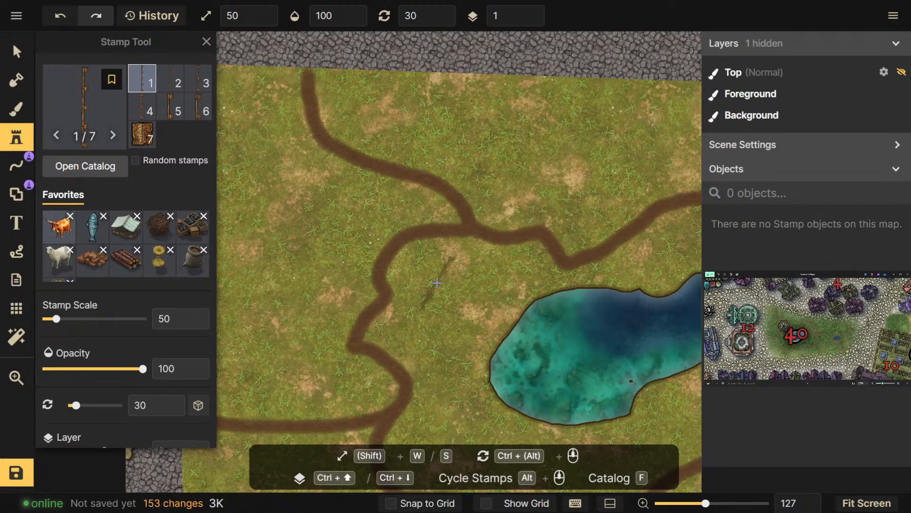
pyautogui.press('s')
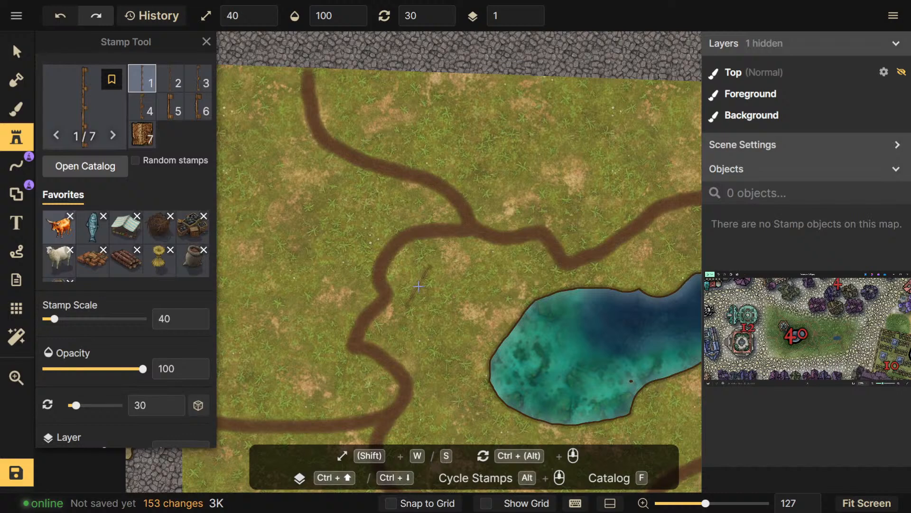
pyautogui.keyDown('ctrl'); pyautogui.scroll(-1, 412, 274); pyautogui.keyUp('ctrl')
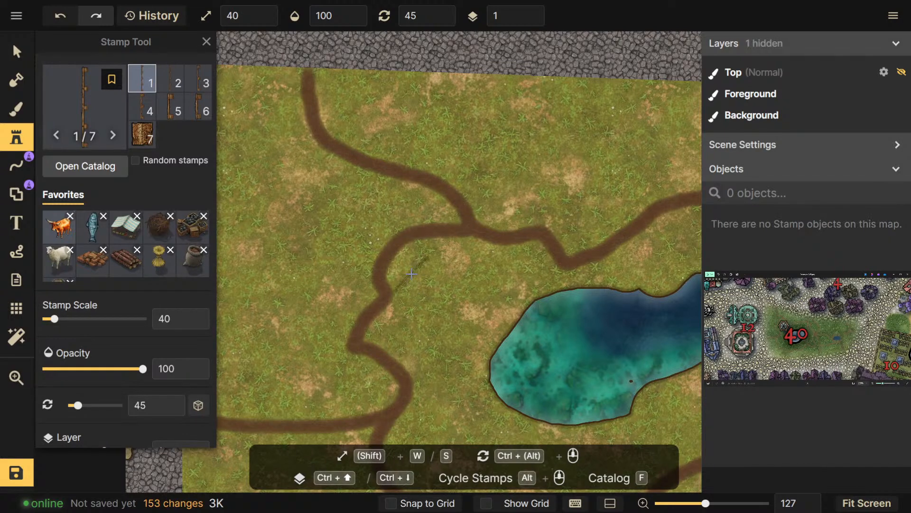
pyautogui.keyDown('ctrl'); pyautogui.scroll(1, 411, 274); pyautogui.keyUp('ctrl')
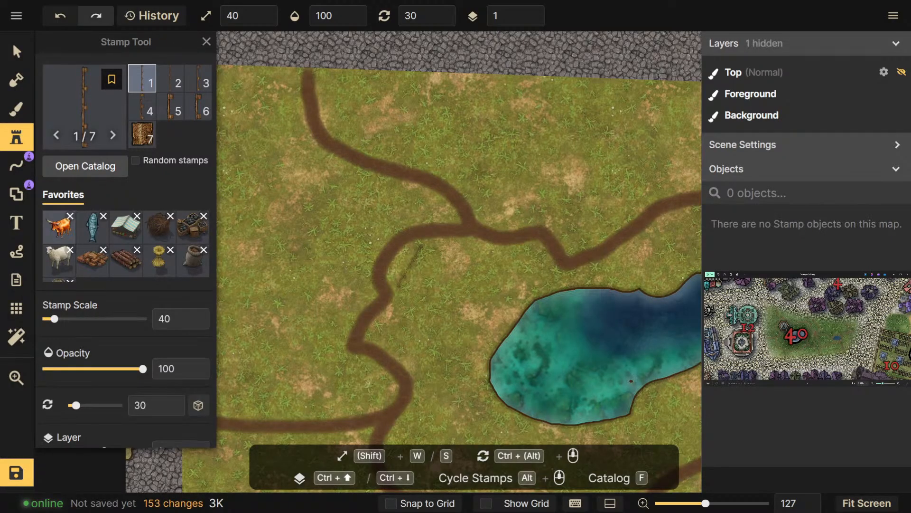
pyautogui.click(409, 268)
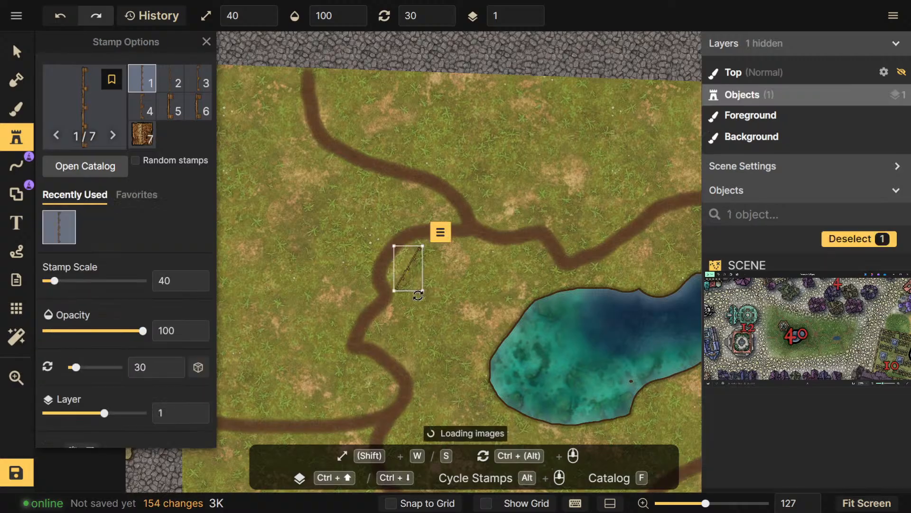
pyautogui.keyDown('ctrl'); pyautogui.scroll(-5, 417, 318); pyautogui.keyUp('ctrl')
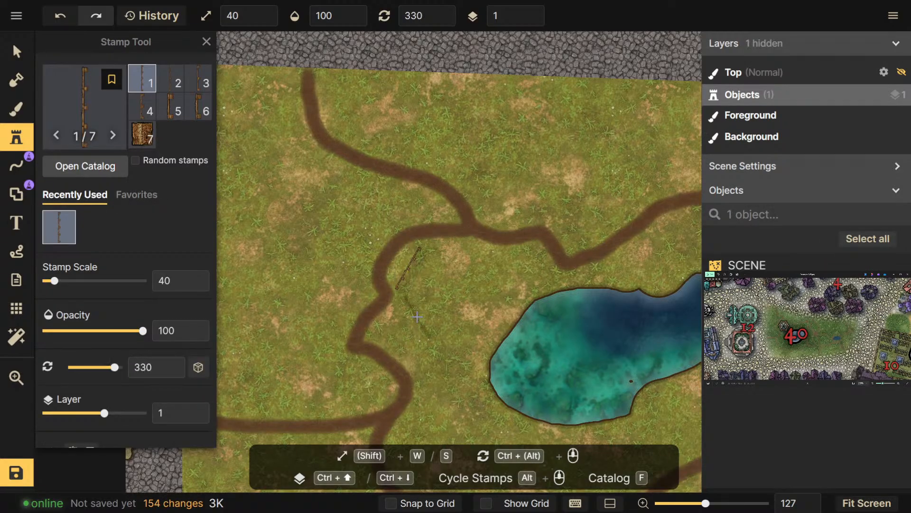
pyautogui.scroll(4, 415, 312)
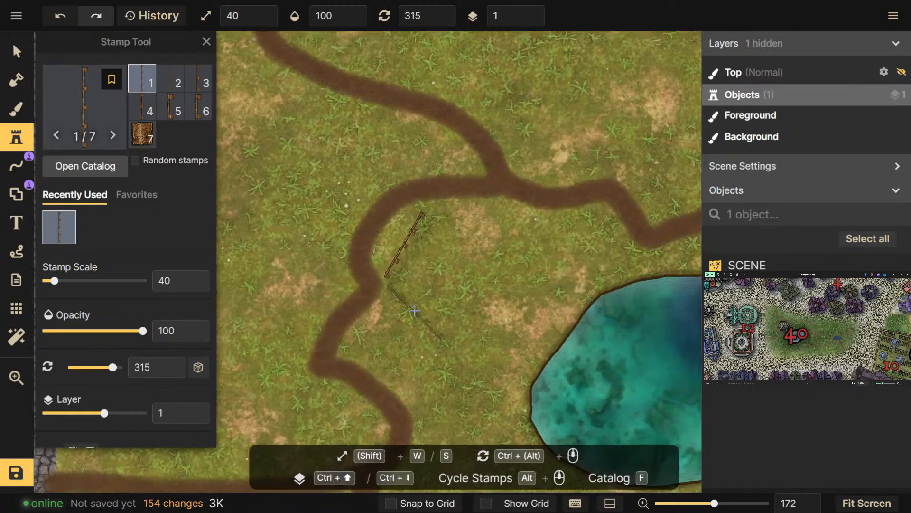
pyautogui.keyDown('ctrl'); pyautogui.scroll(2, 404, 244); pyautogui.keyUp('ctrl')
pyautogui.keyDown('ctrl'); pyautogui.scroll(14, 404, 244); pyautogui.keyUp('ctrl')
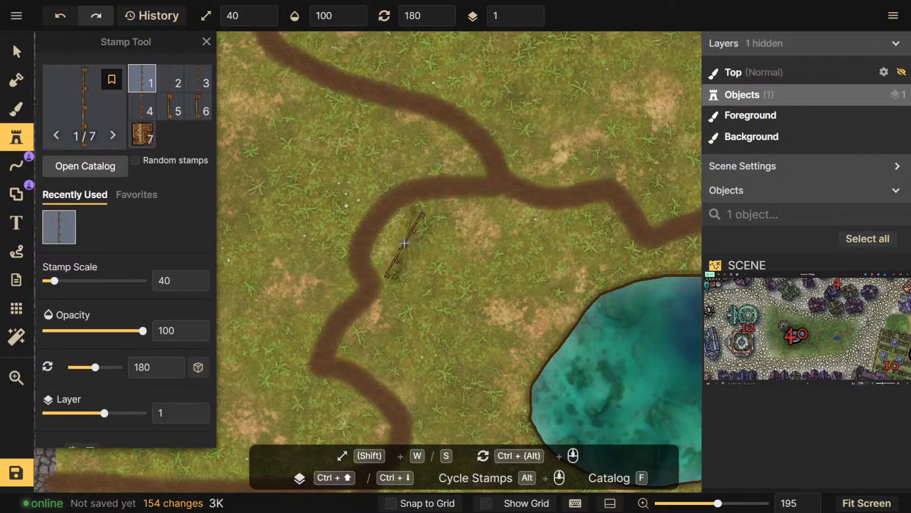
pyautogui.keyDown('ctrl'); pyautogui.scroll(-1, 404, 244); pyautogui.keyUp('ctrl')
pyautogui.hotkey('ctrl', 'z')
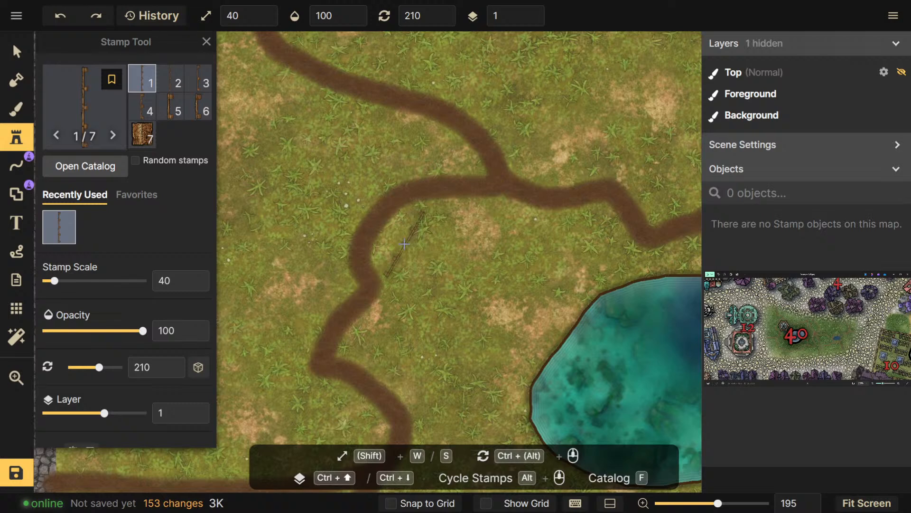
# Place two Wooden Fence pieces end to end, rotated 30 and 330 degrees, as the western sides of a hexagon between the path bend and pond
pyautogui.click(404, 244)
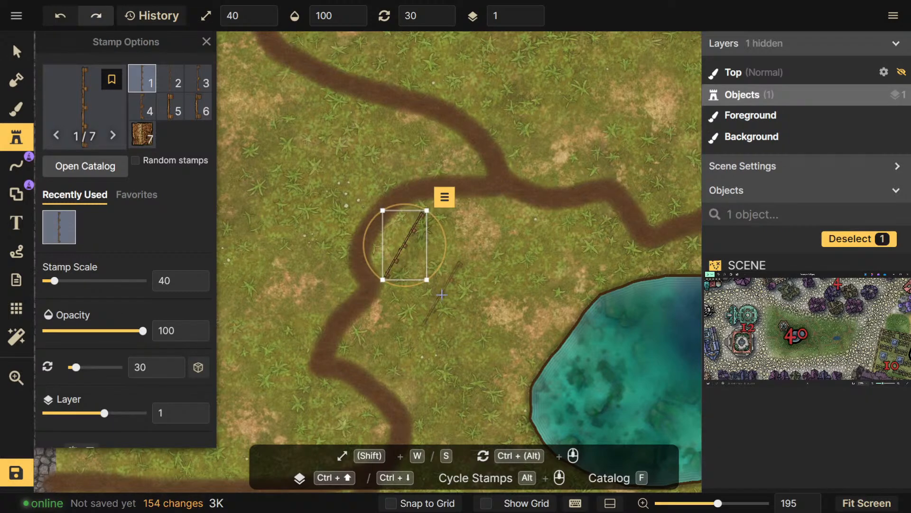
pyautogui.press('Escape')
pyautogui.scroll(-4, 427, 304)
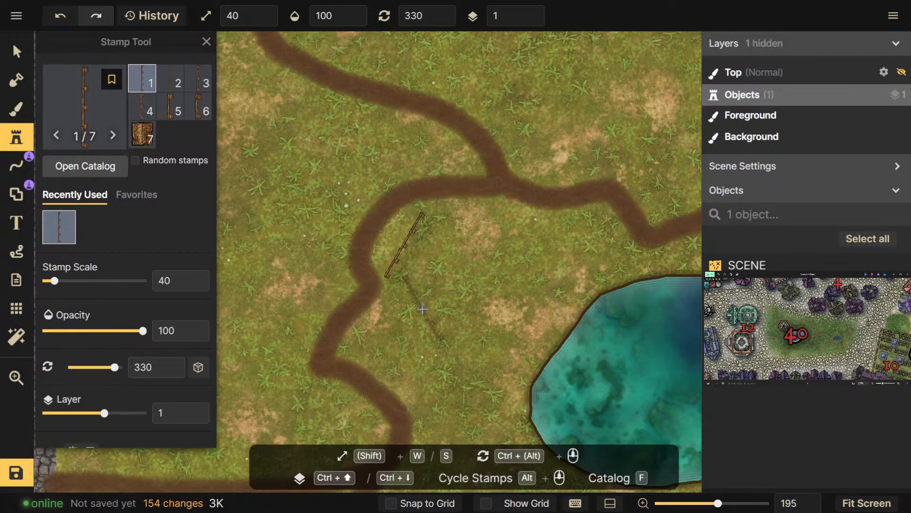
pyautogui.scroll(-1, 417, 308)
pyautogui.scroll(1, 408, 307)
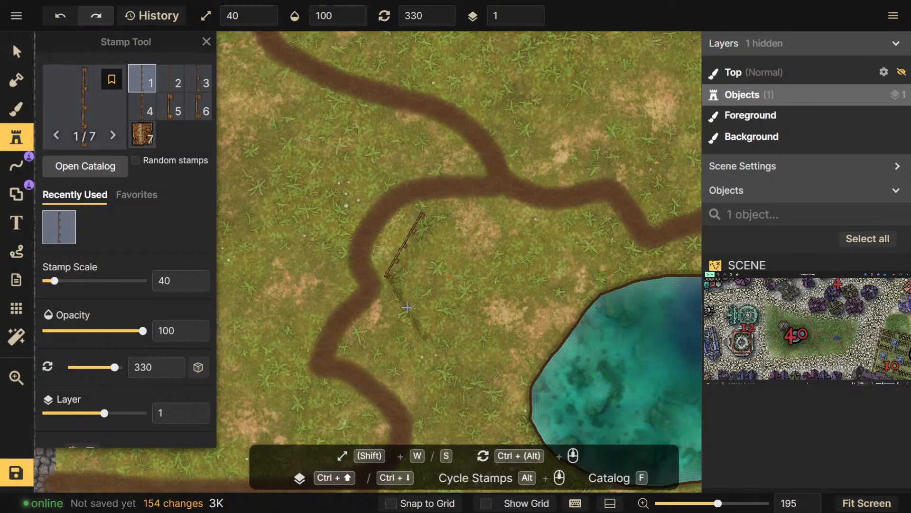
pyautogui.scroll(-1, 408, 307)
pyautogui.scroll(6, 407, 306)
pyautogui.scroll(-1, 402, 248)
pyautogui.scroll(-4, 403, 247)
pyautogui.click(405, 307)
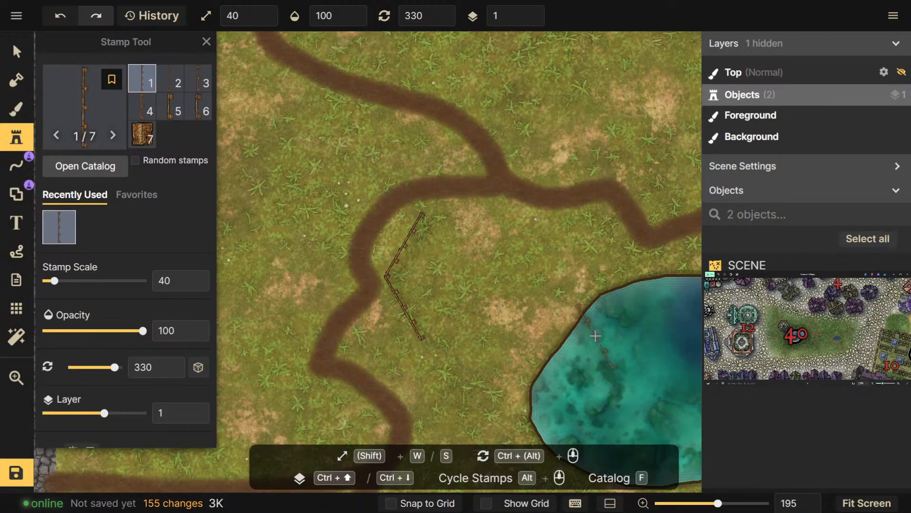
# Extend the fence hexagon with a southern side rotated 270 degrees and a southeastern side rotated 210 degrees
pyautogui.scroll(-3, 492, 352)
pyautogui.scroll(-1, 489, 354)
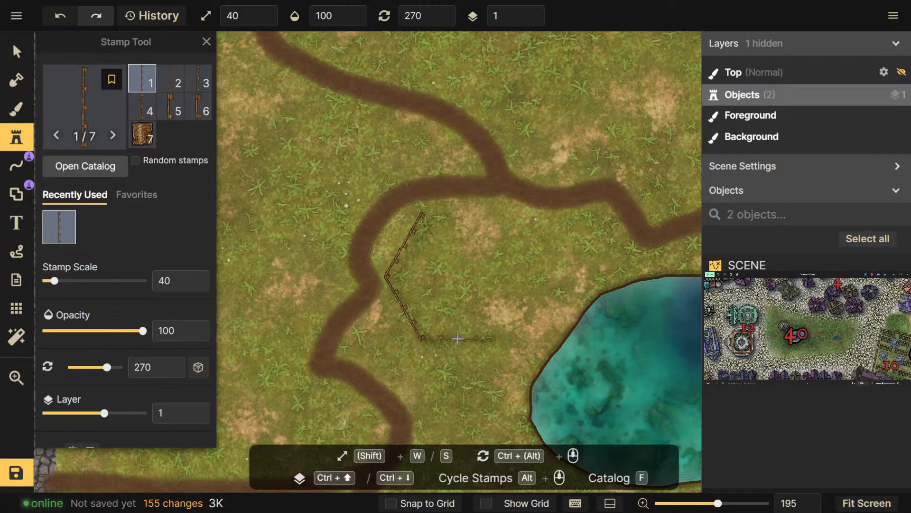
pyautogui.click(458, 339)
pyautogui.scroll(-3, 533, 310)
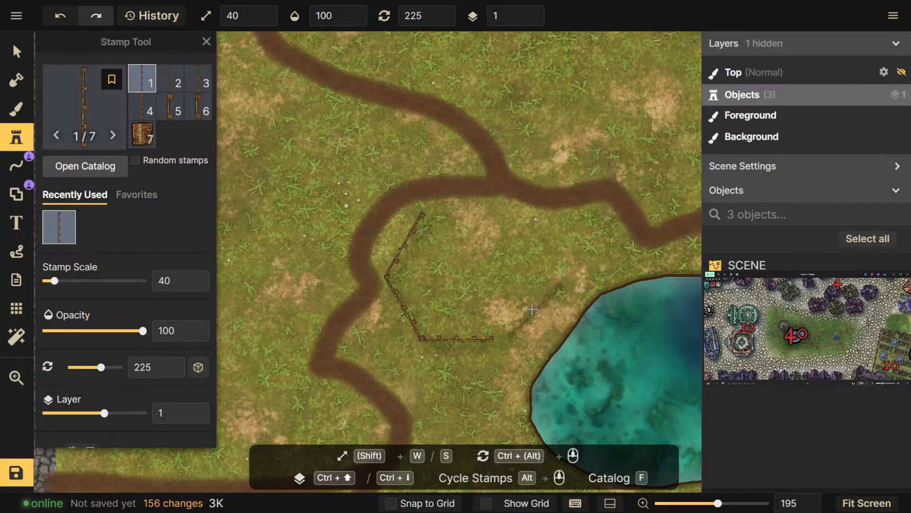
pyautogui.scroll(-1, 516, 313)
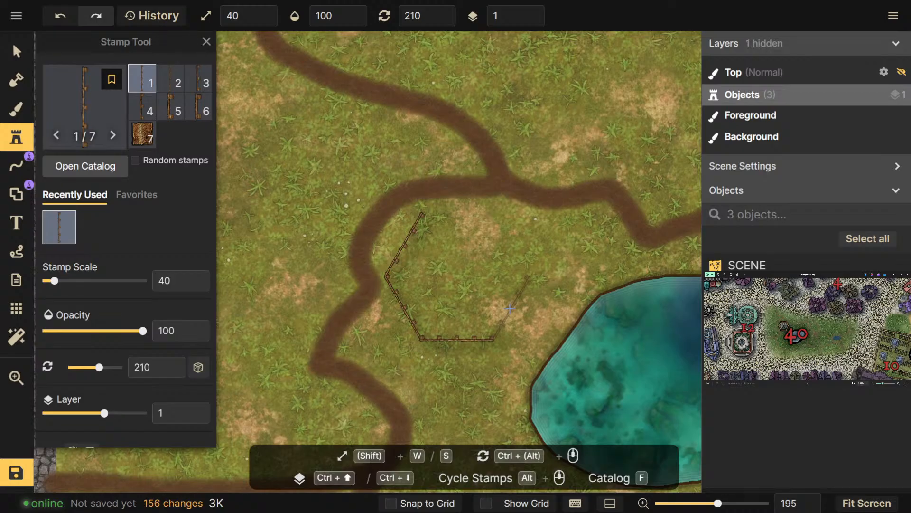
pyautogui.click(509, 307)
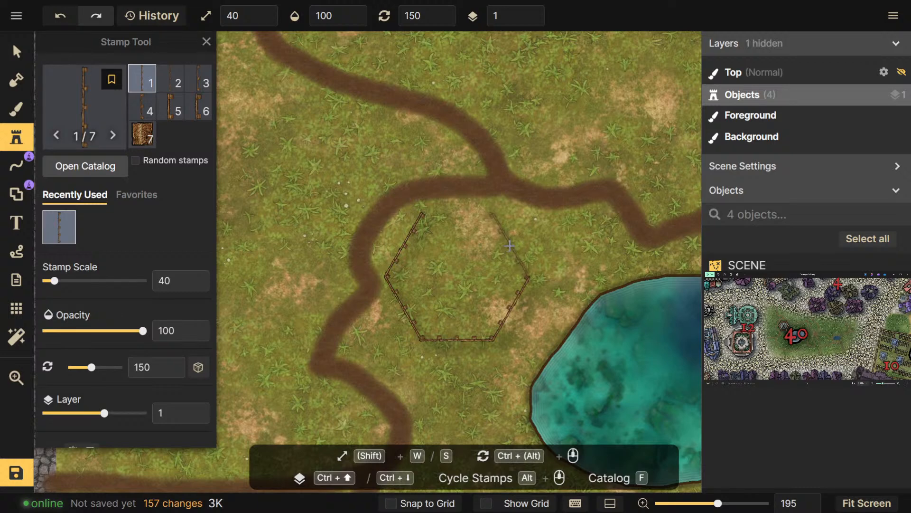
# Close the fence hexagon with a northeastern side rotated 150 degrees and a northern side rotated 90 degrees
pyautogui.click(509, 245)
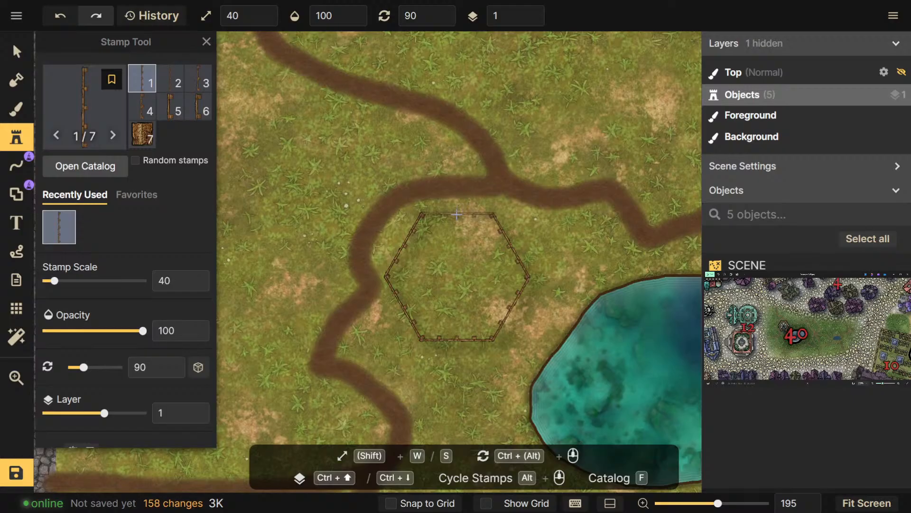
pyautogui.click(456, 215)
pyautogui.rightClick(589, 253)
pyautogui.moveTo(571, 338)
pyautogui.mouseDown()
pyautogui.moveTo(544, 340)
pyautogui.moveTo(566, 347)
pyautogui.mouseUp()
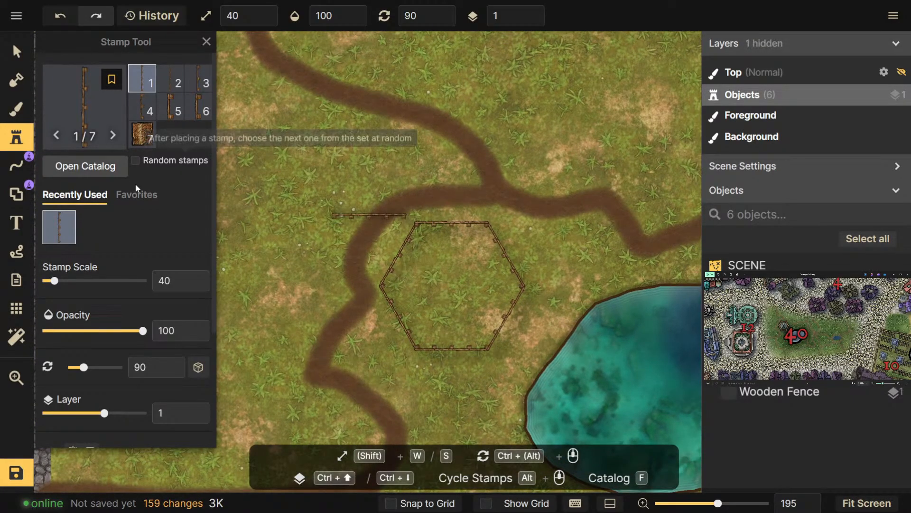
# Search the brush textures for Wood and choose the Fantasy Battlemaps Burl Wood Diamond Floor texture for the foreground
pyautogui.click(18, 109)
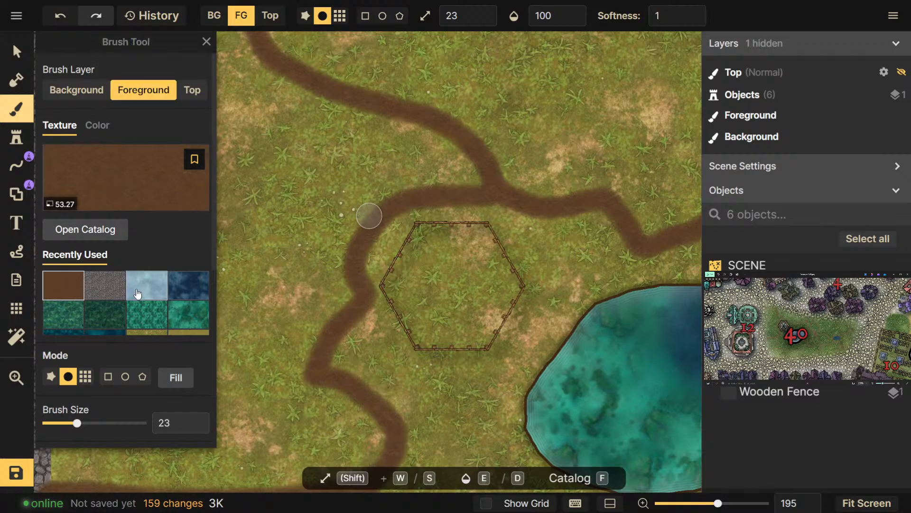
pyautogui.click(100, 228)
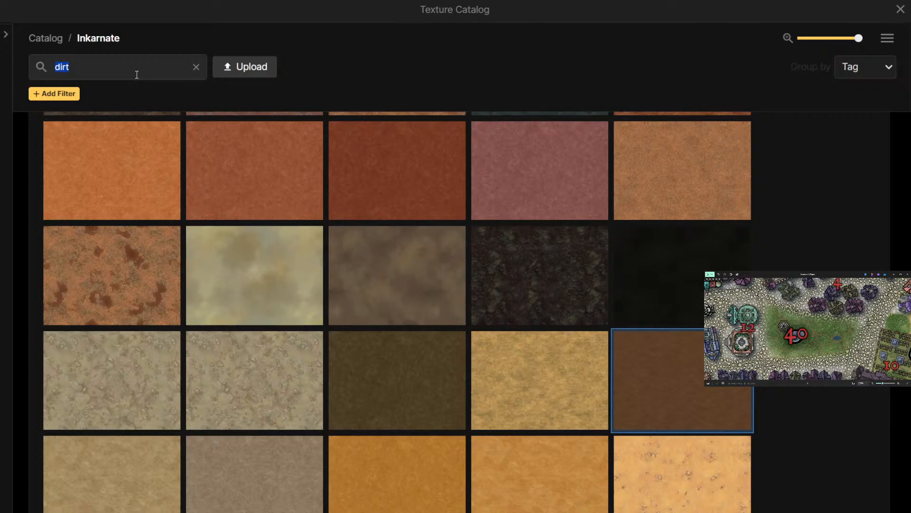
pyautogui.write('Wood')
pyautogui.press('Return')
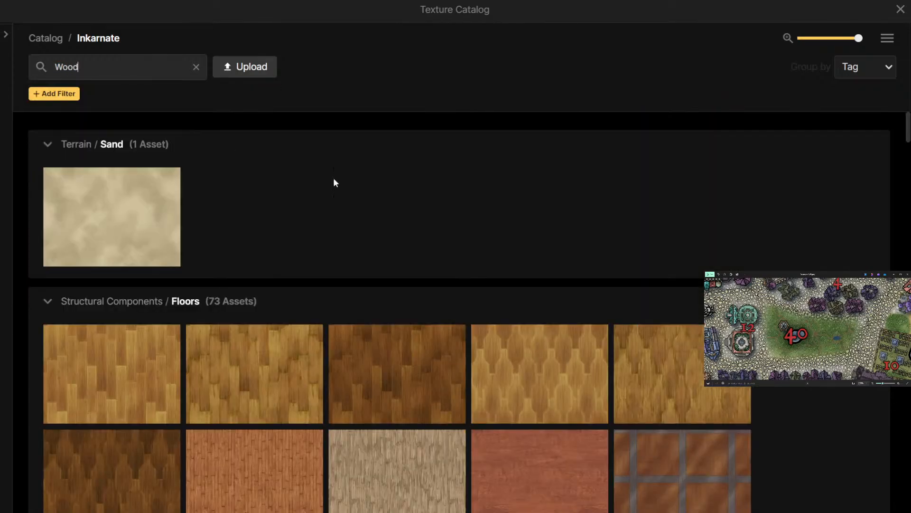
pyautogui.scroll(-3, 437, 228)
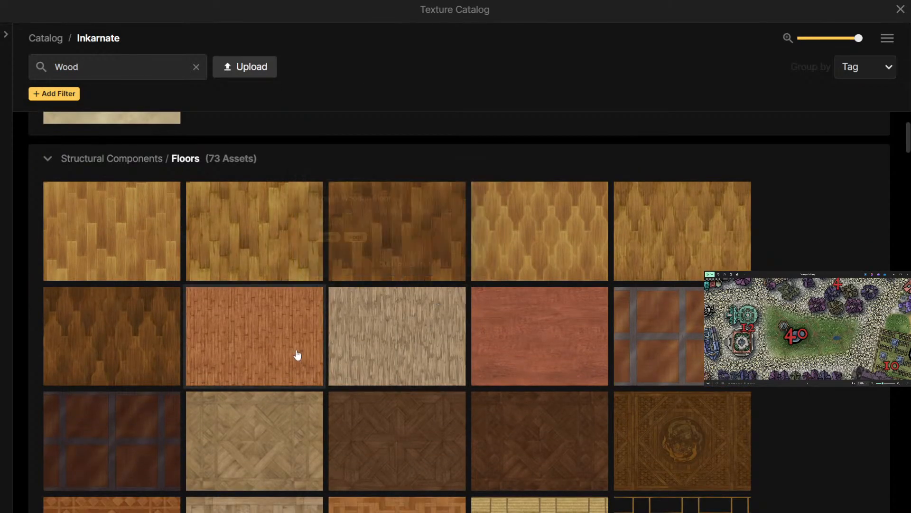
pyautogui.moveTo(51, 356)
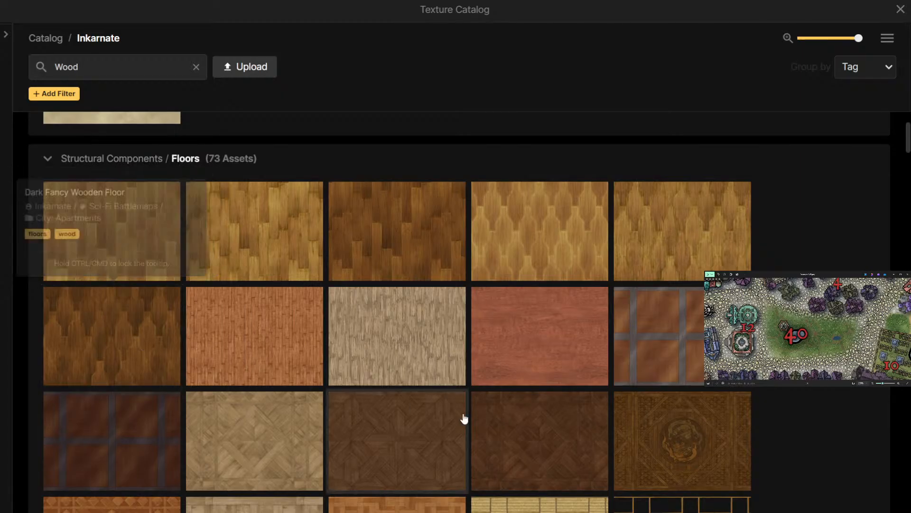
pyautogui.moveTo(535, 455)
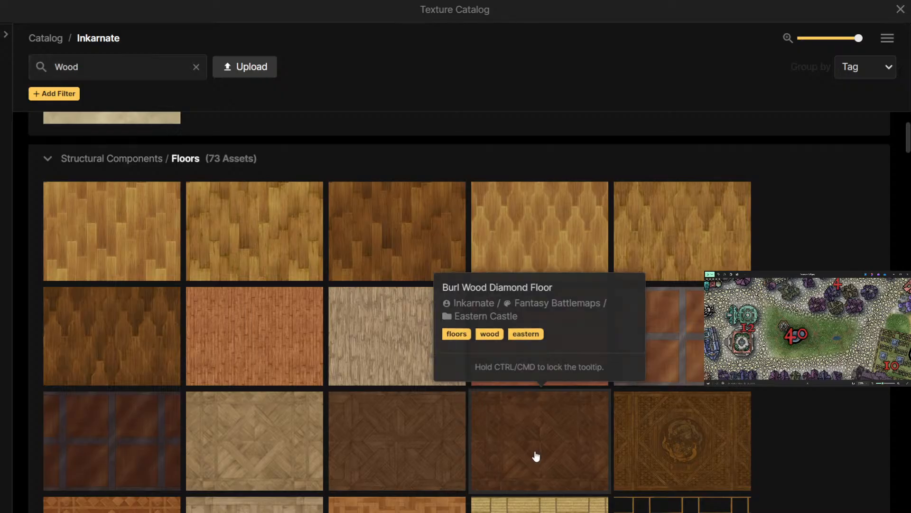
pyautogui.click(535, 456)
pyautogui.scroll(3, 443, 275)
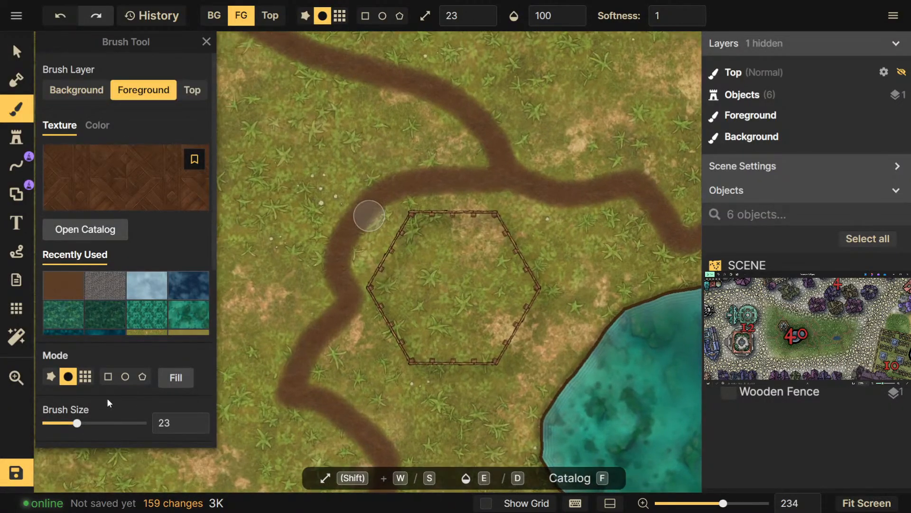
# Set the texture scale to 83.21 and horizontal offset to 38.6, then paint the wooden floor inside the fence hexagon
pyautogui.scroll(-5, 115, 394)
pyautogui.moveTo(103, 347); pyautogui.dragTo(99, 346)
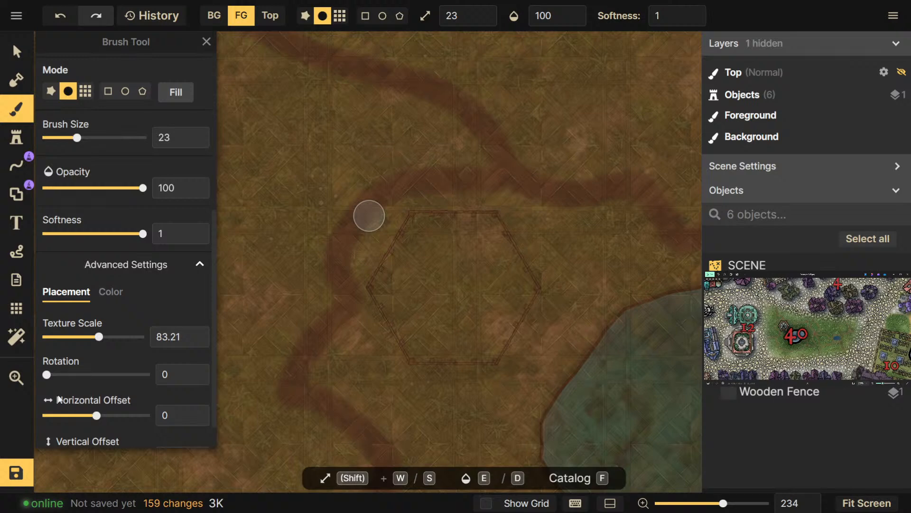
pyautogui.moveTo(97, 415); pyautogui.dragTo(120, 421)
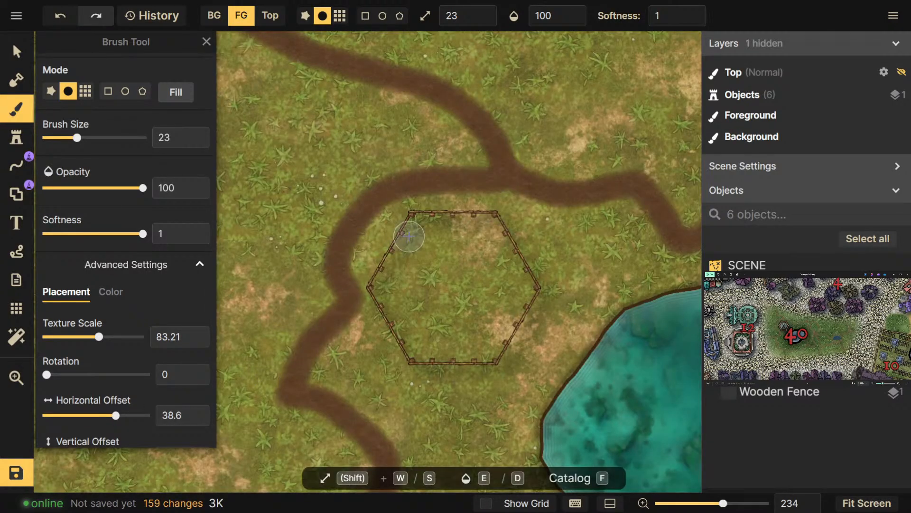
pyautogui.moveTo(409, 235)
pyautogui.mouseDown()
pyautogui.moveTo(411, 258)
pyautogui.moveTo(412, 240)
pyautogui.moveTo(434, 232)
pyautogui.moveTo(478, 230)
pyautogui.moveTo(415, 227)
pyautogui.moveTo(460, 224)
pyautogui.mouseUp()
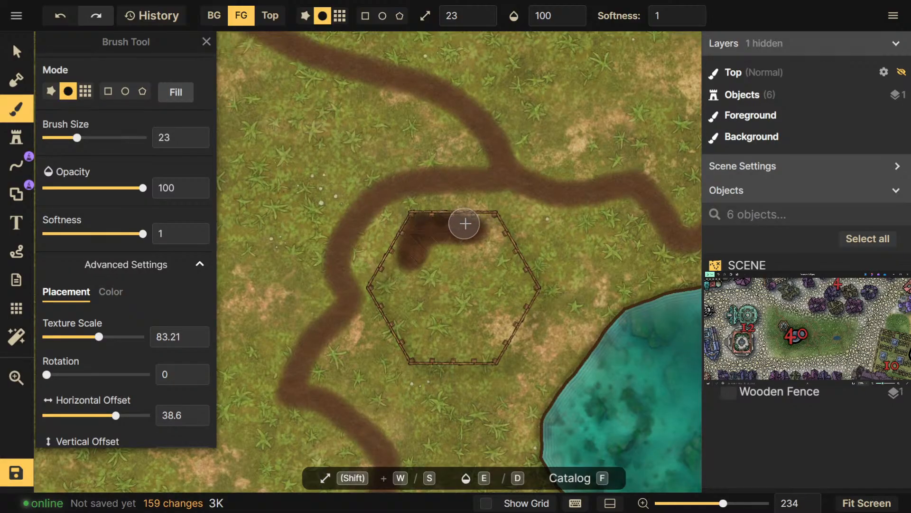
pyautogui.moveTo(521, 296)
pyautogui.mouseDown()
pyautogui.moveTo(505, 328)
pyautogui.moveTo(440, 349)
pyautogui.moveTo(412, 341)
pyautogui.mouseUp()
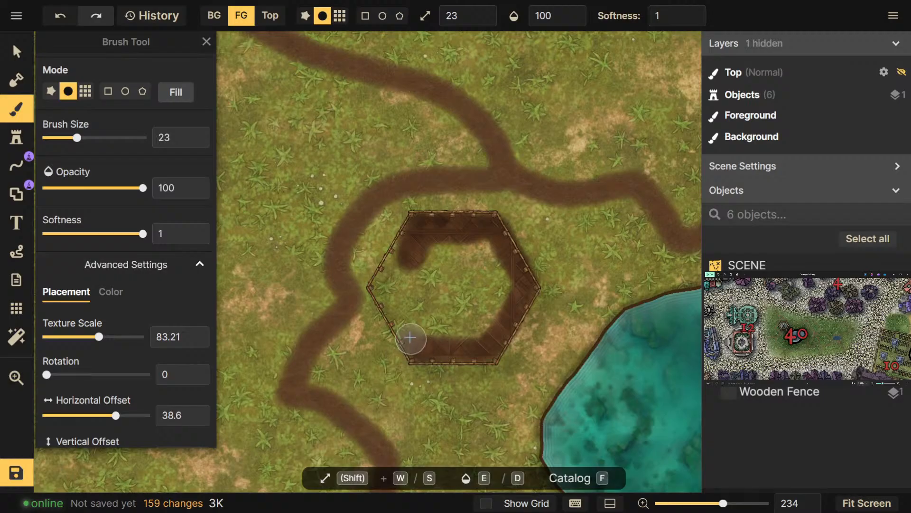
pyautogui.moveTo(385, 287)
pyautogui.mouseDown()
pyautogui.moveTo(413, 251)
pyautogui.moveTo(454, 238)
pyautogui.moveTo(431, 244)
pyautogui.moveTo(474, 259)
pyautogui.moveTo(473, 268)
pyautogui.moveTo(468, 255)
pyautogui.moveTo(427, 251)
pyautogui.moveTo(436, 263)
pyautogui.moveTo(407, 267)
pyautogui.moveTo(488, 276)
pyautogui.moveTo(440, 284)
pyautogui.moveTo(454, 290)
pyautogui.moveTo(448, 308)
pyautogui.moveTo(411, 304)
pyautogui.moveTo(411, 291)
pyautogui.moveTo(421, 315)
pyautogui.moveTo(485, 320)
pyautogui.moveTo(419, 307)
pyautogui.moveTo(459, 301)
pyautogui.moveTo(433, 328)
pyautogui.moveTo(485, 327)
pyautogui.moveTo(503, 304)
pyautogui.moveTo(444, 319)
pyautogui.mouseUp()
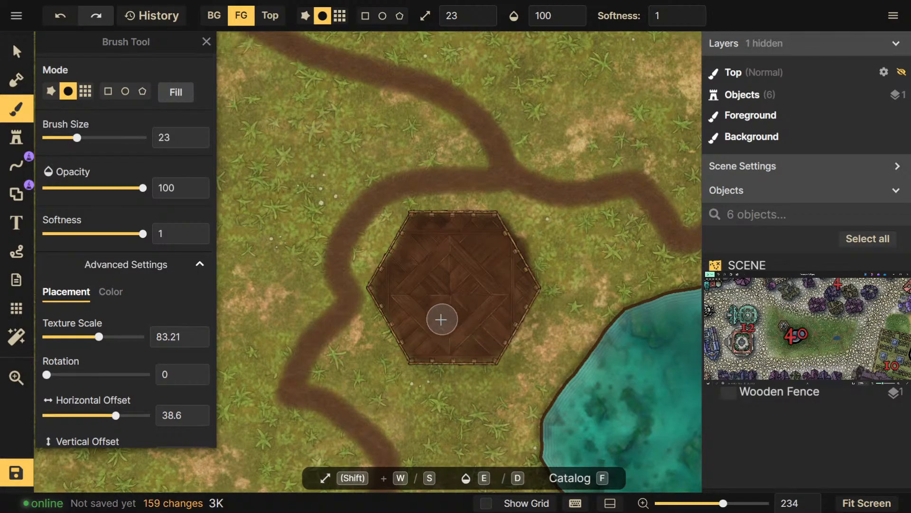
# Switch back to the recently used patchy grass texture and paint over the floor spill outside the hexagon's northeastern side
pyautogui.scroll(5, 111, 98)
pyautogui.click(90, 92)
pyautogui.click(143, 90)
pyautogui.scroll(-3, 147, 291)
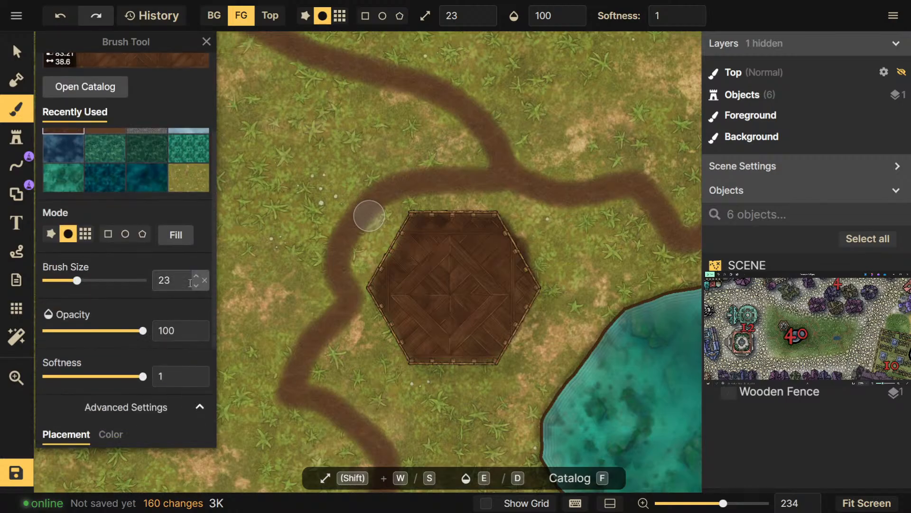
pyautogui.click(186, 186)
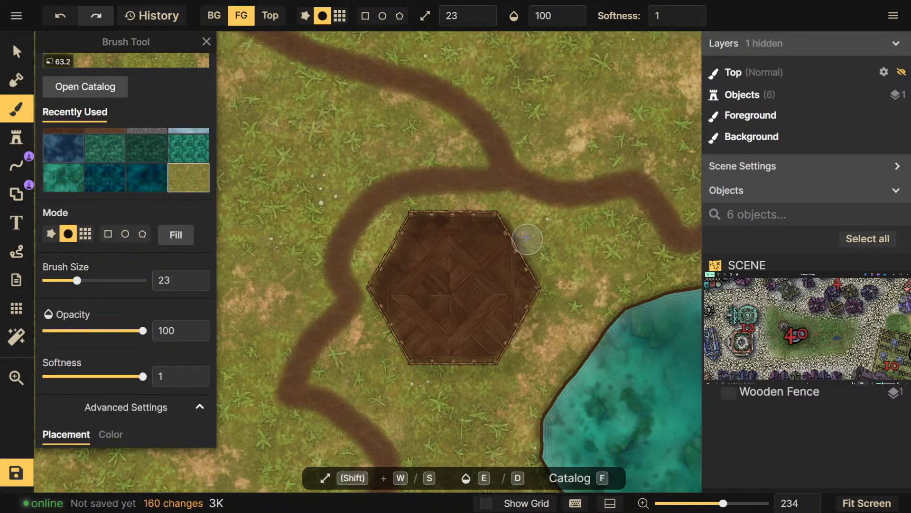
pyautogui.moveTo(515, 217); pyautogui.dragTo(522, 223)
pyautogui.scroll(-2, 577, 287)
pyautogui.moveTo(577, 287)
pyautogui.mouseDown()
pyautogui.moveTo(562, 312)
pyautogui.moveTo(400, 200)
pyautogui.moveTo(425, 217)
pyautogui.mouseUp()
# Search the brush texture catalog for grass
pyautogui.scroll(-5, 562, 311)
pyautogui.scroll(-3, 426, 218)
pyautogui.moveTo(504, 260); pyautogui.dragTo(453, 267)
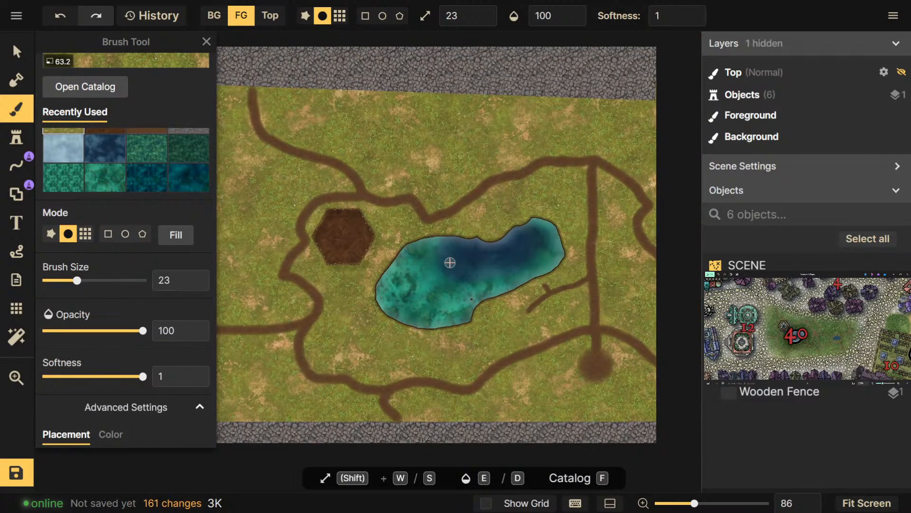
pyautogui.moveTo(342, 184); pyautogui.dragTo(368, 195)
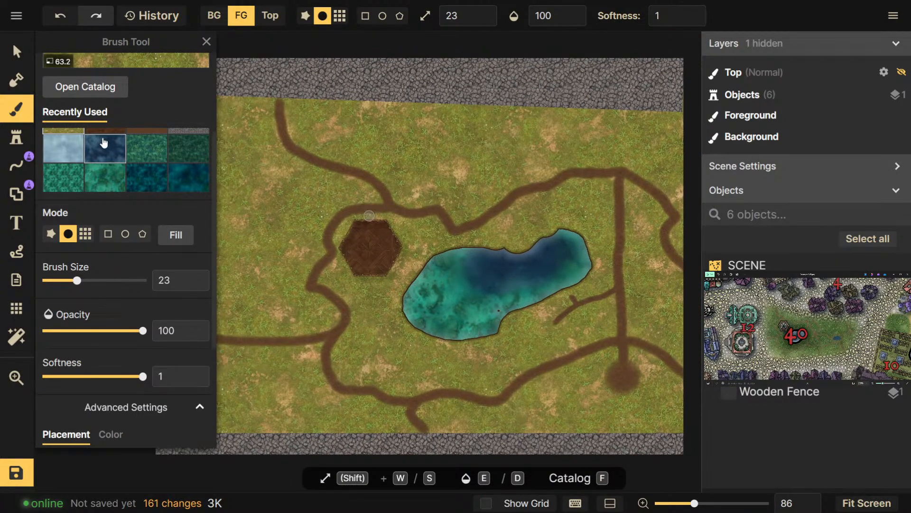
pyautogui.scroll(3, 102, 142)
pyautogui.click(97, 236)
pyautogui.click(146, 67)
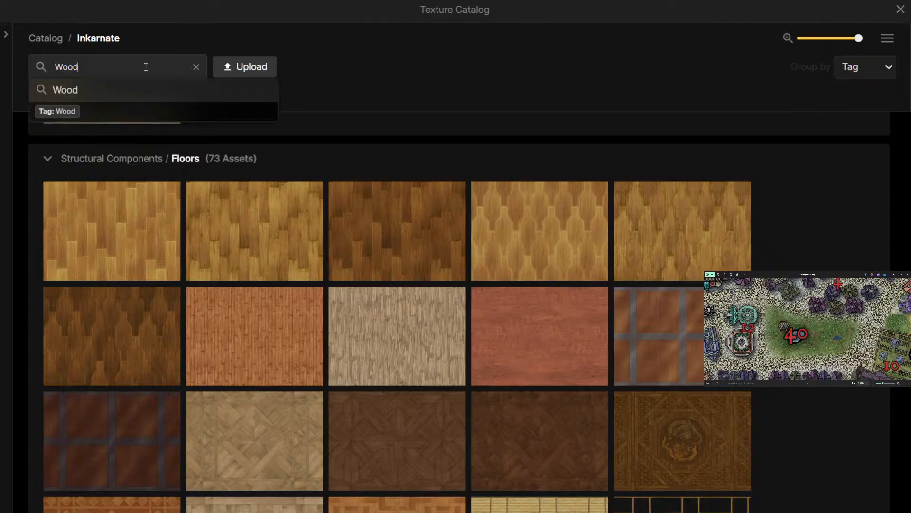
pyautogui.hotkey('ctrl', 'a')
pyautogui.write('gra')
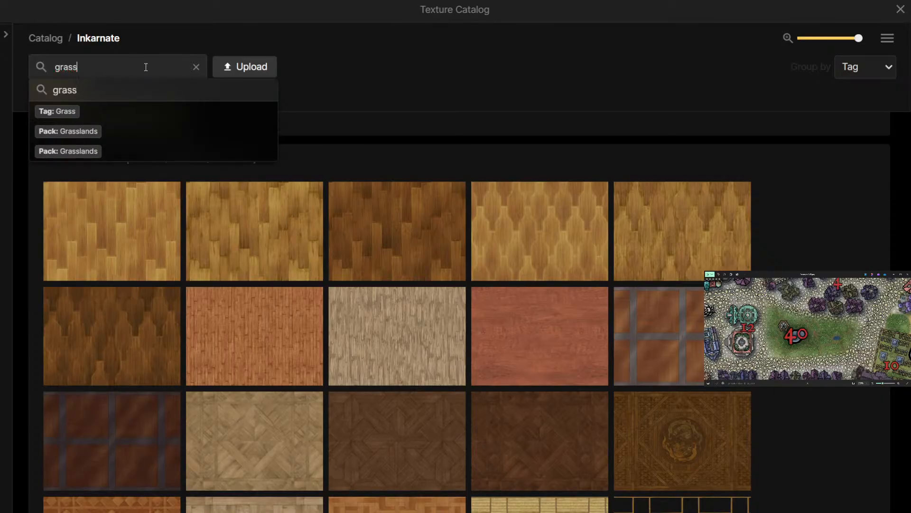
pyautogui.press('Return')
# Browse the grass textures and choose the plain dark green one for the foreground brush
pyautogui.scroll(-6, 265, 311)
pyautogui.scroll(-6, 271, 306)
pyautogui.scroll(3, 321, 284)
pyautogui.scroll(-1, 322, 285)
pyautogui.scroll(-3, 321, 286)
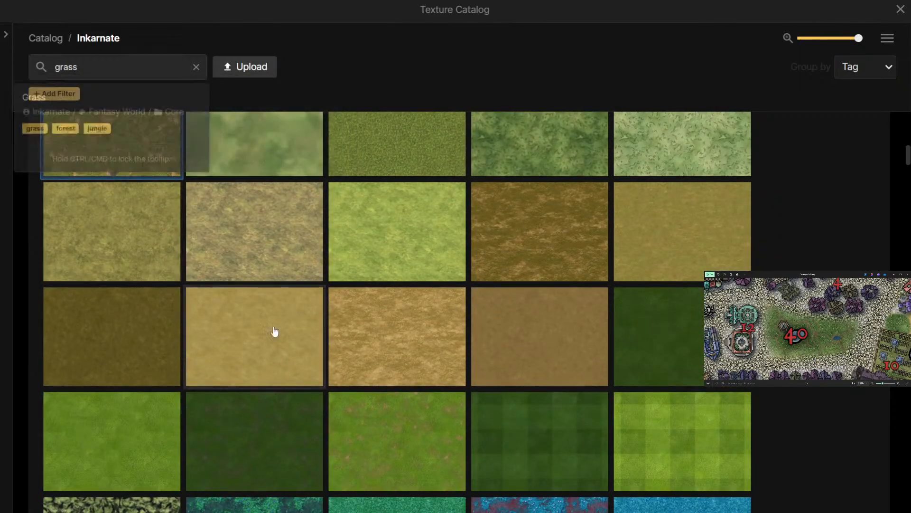
pyautogui.scroll(4, 312, 350)
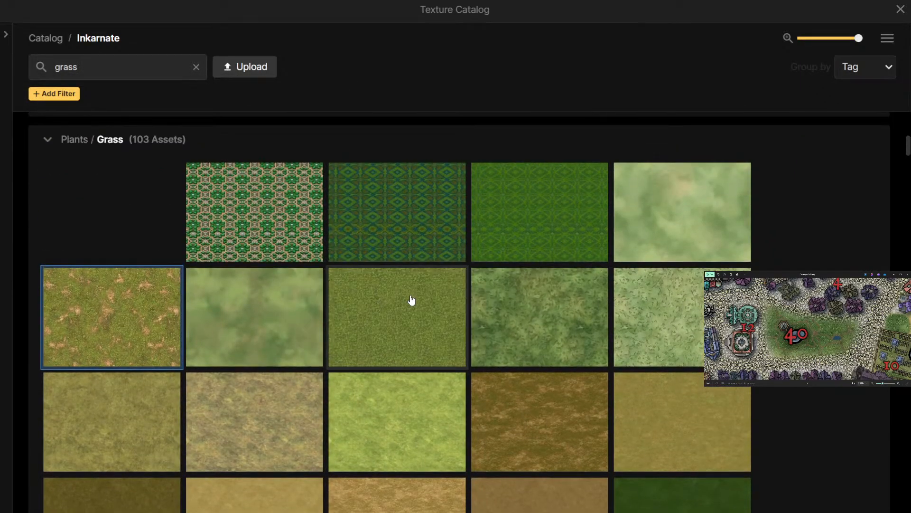
pyautogui.moveTo(411, 300)
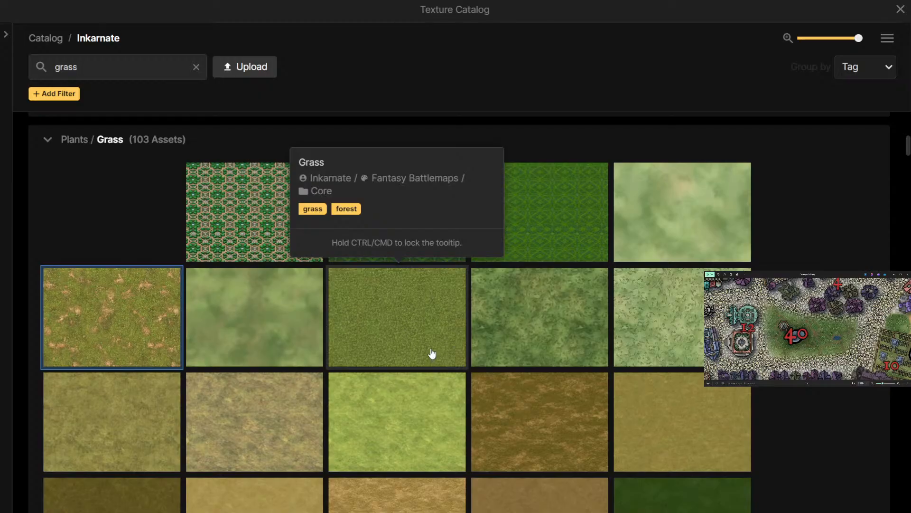
pyautogui.scroll(-15, 430, 345)
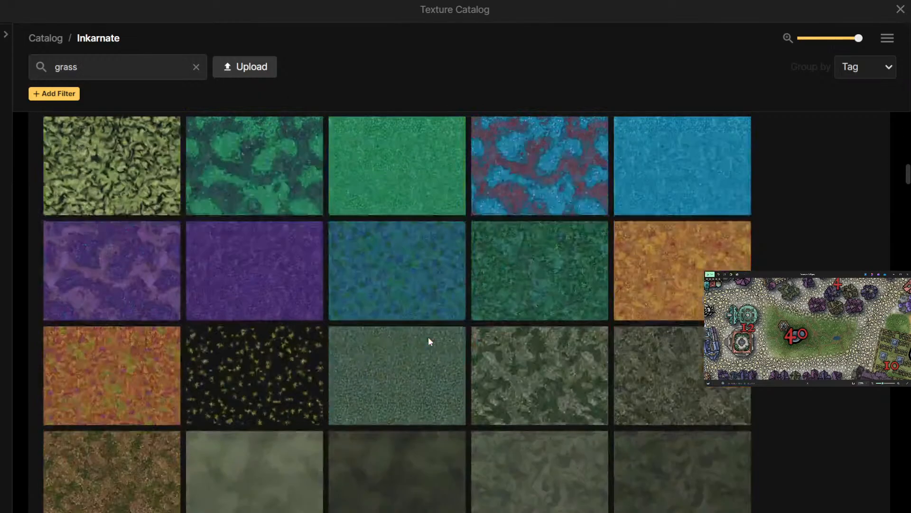
pyautogui.scroll(-10, 428, 336)
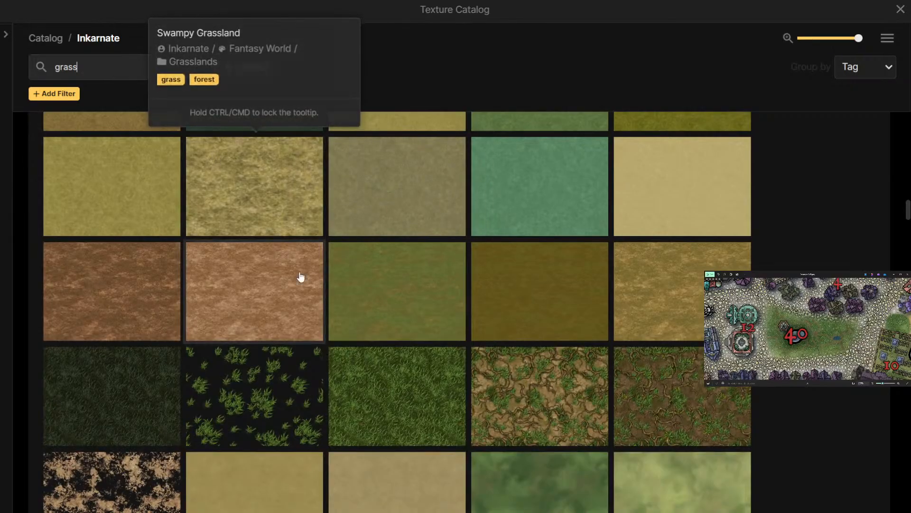
pyautogui.scroll(-3, 294, 268)
pyautogui.scroll(-8, 309, 284)
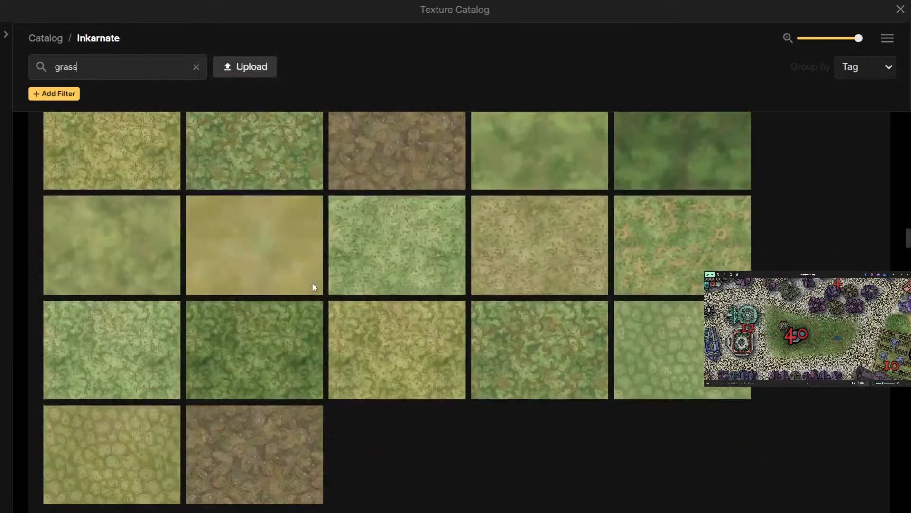
pyautogui.scroll(15, 313, 331)
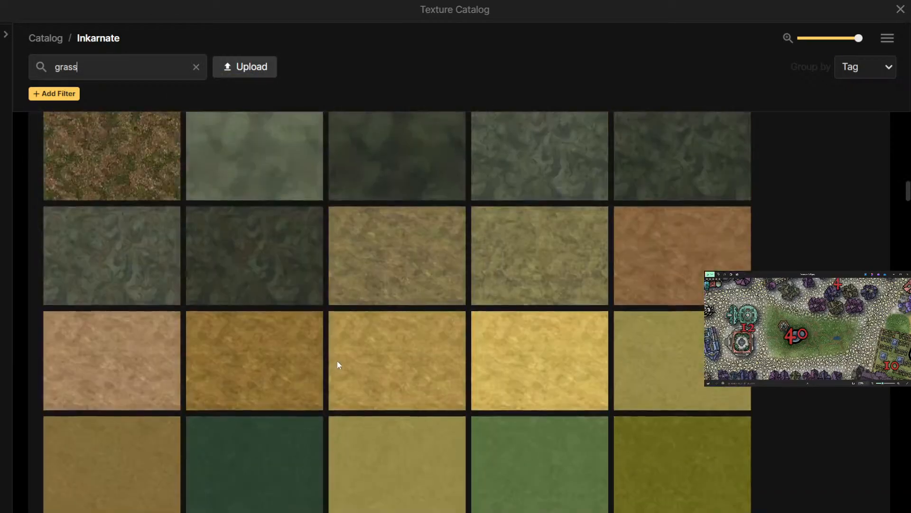
pyautogui.scroll(6, 349, 387)
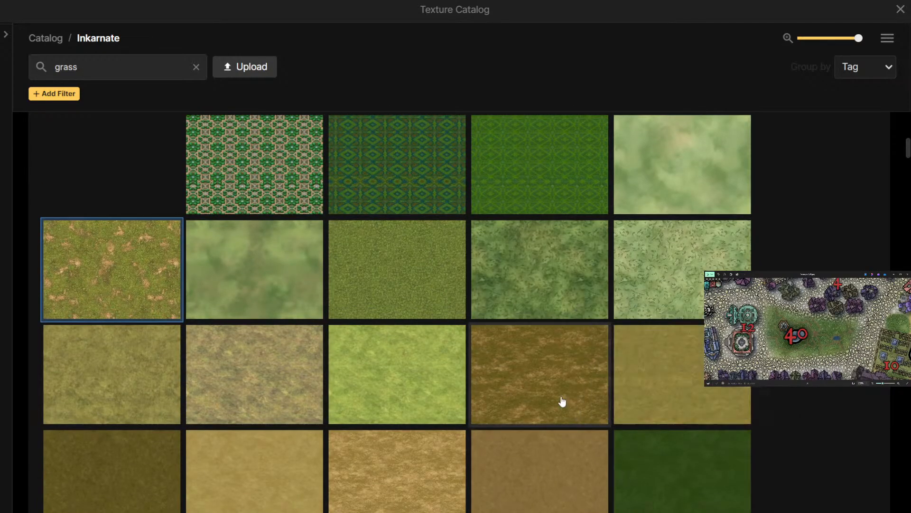
pyautogui.click(622, 463)
pyautogui.scroll(2, 370, 300)
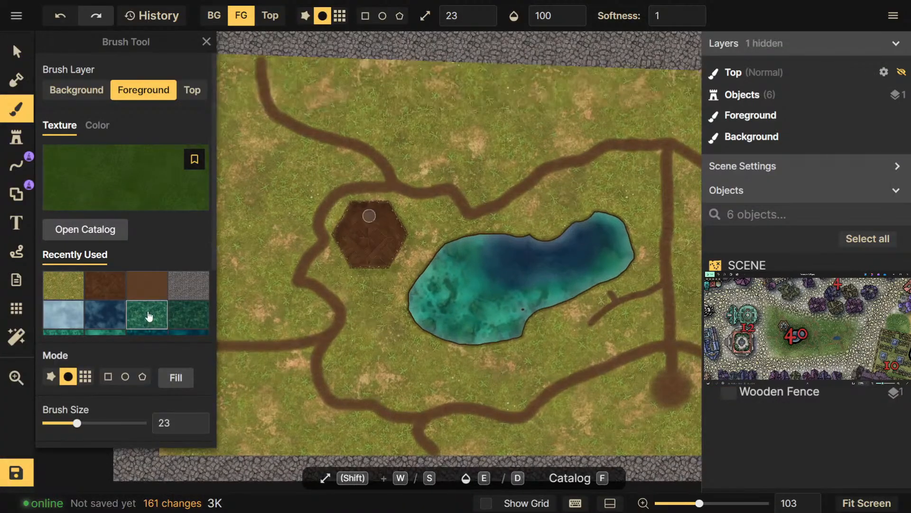
# With brush size 49 and opacity 54, paint dark green shading on the grass east of the northwestern path, undoing the last strokes
pyautogui.scroll(-1, 149, 317)
pyautogui.scroll(-3, 98, 334)
pyautogui.scroll(-1, 296, 245)
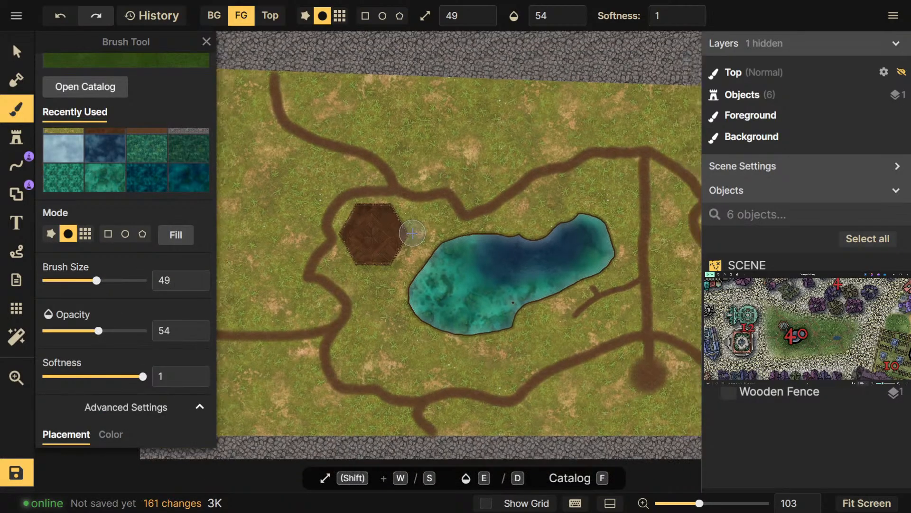
pyautogui.moveTo(309, 133)
pyautogui.mouseDown()
pyautogui.moveTo(400, 136)
pyautogui.moveTo(297, 154)
pyautogui.moveTo(360, 142)
pyautogui.moveTo(337, 164)
pyautogui.moveTo(334, 138)
pyautogui.moveTo(396, 130)
pyautogui.moveTo(361, 120)
pyautogui.moveTo(427, 134)
pyautogui.mouseUp()
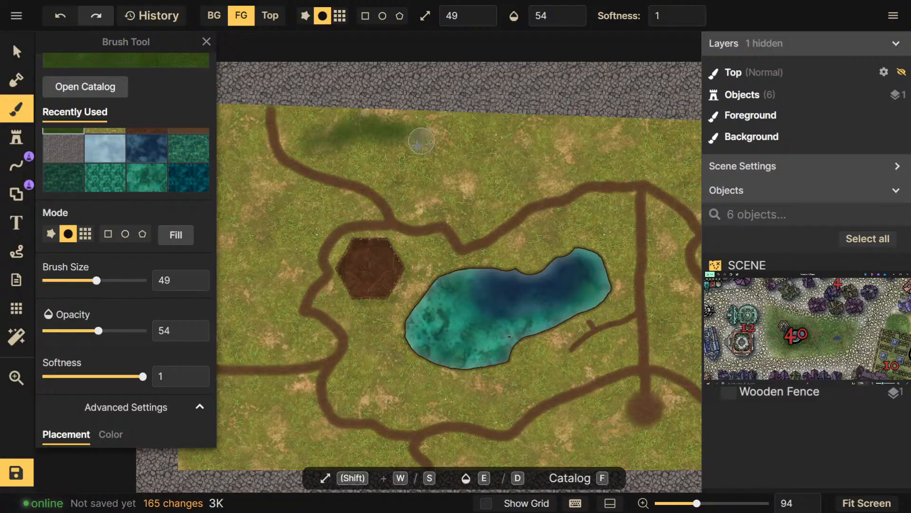
pyautogui.scroll(-3, 381, 208)
pyautogui.hotkey('ctrl', 'z')
pyautogui.hotkey('ctrl', 'z')
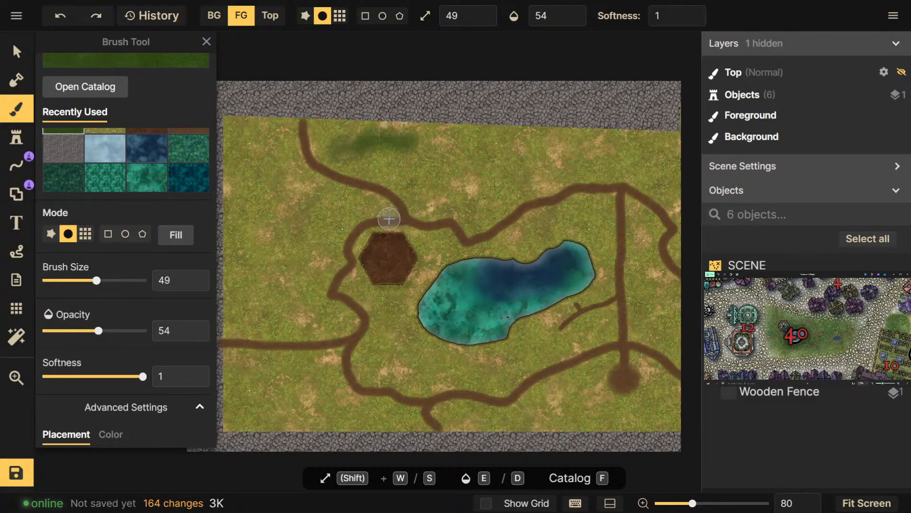
# Enlarge the brush to 117 and dab dark green patches on the western grass and the grass north of the pond
pyautogui.moveTo(97, 281); pyautogui.dragTo(125, 282)
pyautogui.moveTo(281, 195)
pyautogui.mouseDown()
pyautogui.moveTo(291, 211)
pyautogui.moveTo(307, 205)
pyautogui.mouseUp()
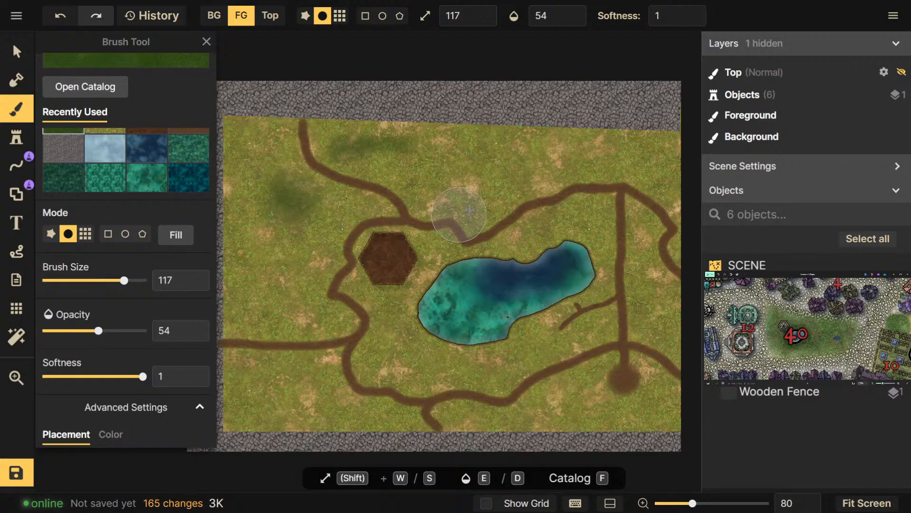
pyautogui.moveTo(470, 187); pyautogui.dragTo(498, 182)
pyautogui.moveTo(526, 143); pyautogui.dragTo(552, 144)
# Paint dark green shading on the grass surrounding the pond
pyautogui.moveTo(622, 186); pyautogui.dragTo(535, 171)
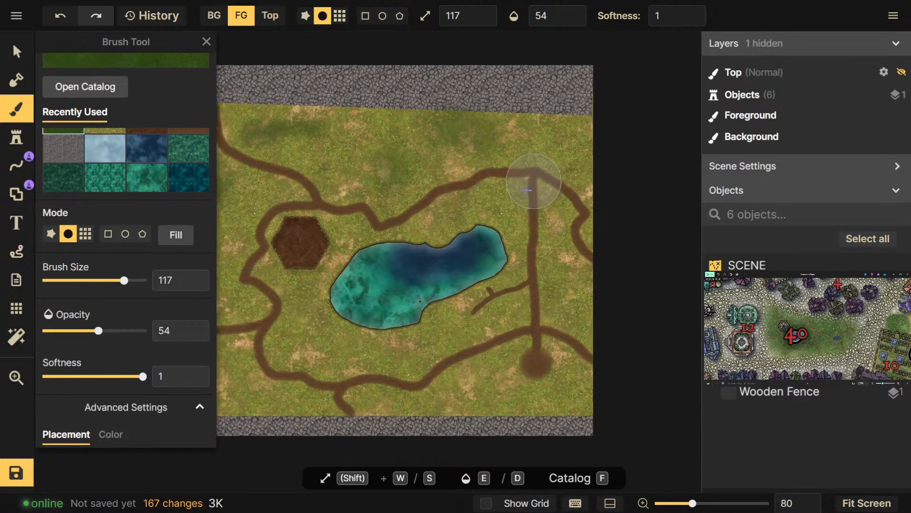
pyautogui.moveTo(491, 209)
pyautogui.mouseDown()
pyautogui.moveTo(469, 248)
pyautogui.moveTo(355, 269)
pyautogui.moveTo(344, 311)
pyautogui.moveTo(360, 260)
pyautogui.moveTo(369, 262)
pyautogui.moveTo(352, 298)
pyautogui.moveTo(347, 263)
pyautogui.moveTo(344, 297)
pyautogui.moveTo(359, 315)
pyautogui.moveTo(386, 320)
pyautogui.moveTo(459, 279)
pyautogui.moveTo(479, 253)
pyautogui.moveTo(477, 226)
pyautogui.moveTo(357, 263)
pyautogui.moveTo(342, 296)
pyautogui.moveTo(369, 316)
pyautogui.moveTo(414, 310)
pyautogui.moveTo(492, 259)
pyautogui.moveTo(495, 232)
pyautogui.moveTo(496, 253)
pyautogui.moveTo(489, 243)
pyautogui.moveTo(446, 274)
pyautogui.moveTo(434, 316)
pyautogui.mouseUp()
pyautogui.moveTo(448, 284)
pyautogui.mouseDown()
pyautogui.moveTo(441, 279)
pyautogui.moveTo(499, 262)
pyautogui.moveTo(491, 249)
pyautogui.moveTo(503, 260)
pyautogui.moveTo(492, 248)
pyautogui.mouseUp()
pyautogui.moveTo(508, 314)
pyautogui.mouseDown()
pyautogui.moveTo(457, 333)
pyautogui.moveTo(309, 335)
pyautogui.moveTo(315, 342)
pyautogui.moveTo(327, 313)
pyautogui.moveTo(458, 295)
pyautogui.mouseUp()
# Lower the brush opacity to 28 and lightly shade the rest of the park with the dark green texture
pyautogui.moveTo(73, 333); pyautogui.dragTo(73, 334)
pyautogui.moveTo(286, 370)
pyautogui.mouseDown()
pyautogui.moveTo(329, 375)
pyautogui.moveTo(244, 373)
pyautogui.moveTo(551, 370)
pyautogui.mouseUp()
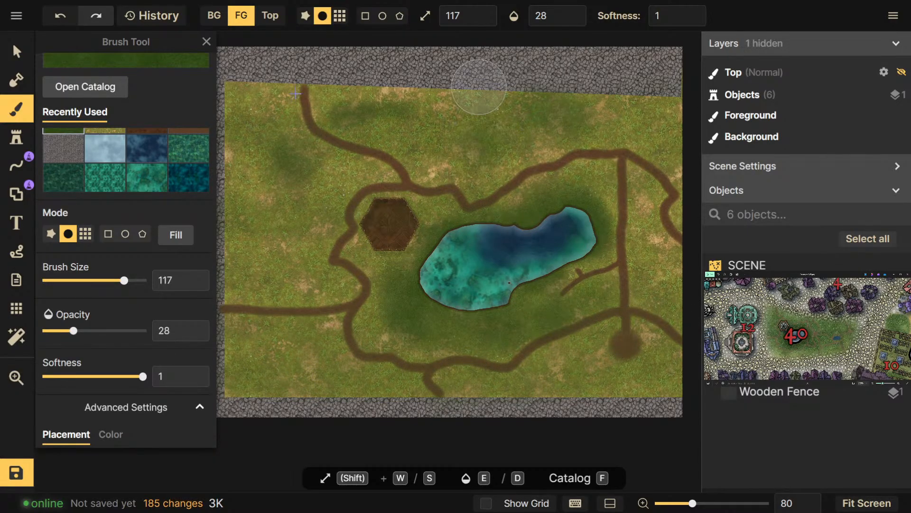
pyautogui.moveTo(421, 286); pyautogui.dragTo(370, 216)
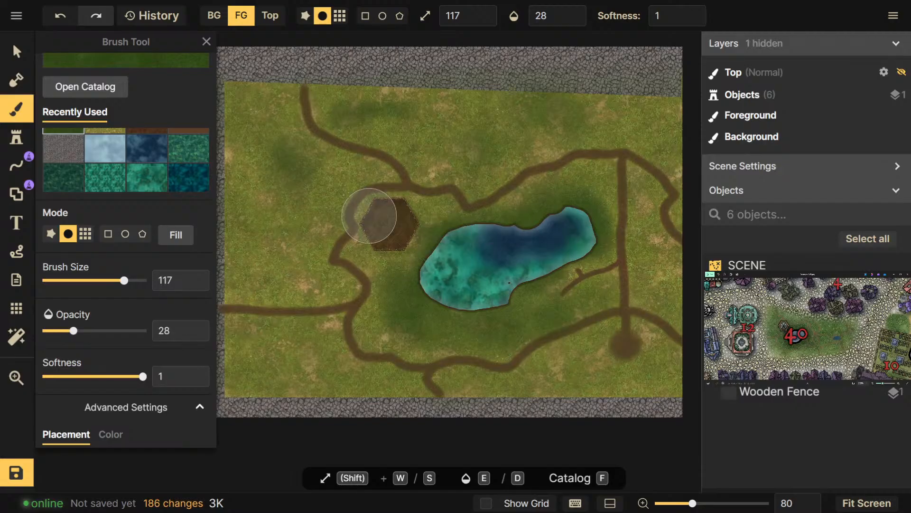
pyautogui.moveTo(571, 197)
pyautogui.mouseDown()
pyautogui.moveTo(614, 187)
pyautogui.moveTo(450, 198)
pyautogui.moveTo(532, 211)
pyautogui.mouseUp()
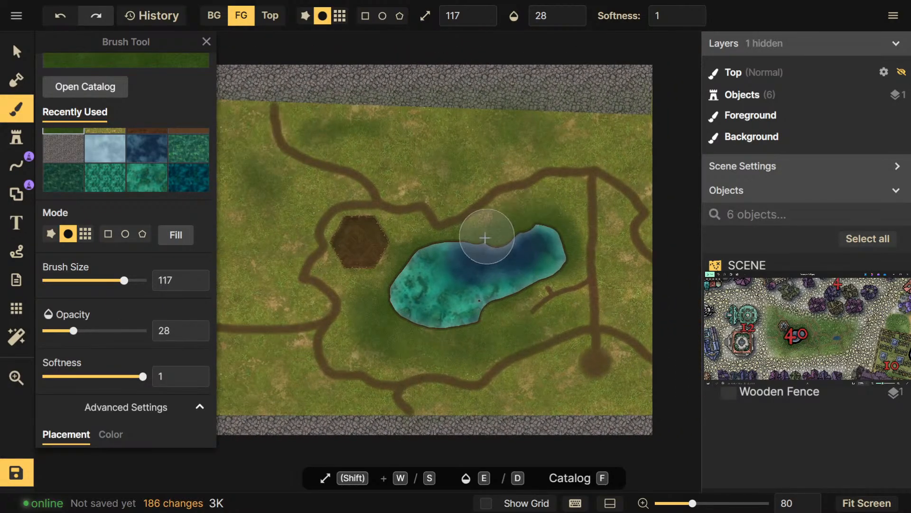
# Set the foreground brush to the dark brown wooden floor texture for the hexagonal gazebo
pyautogui.scroll(5, 417, 285)
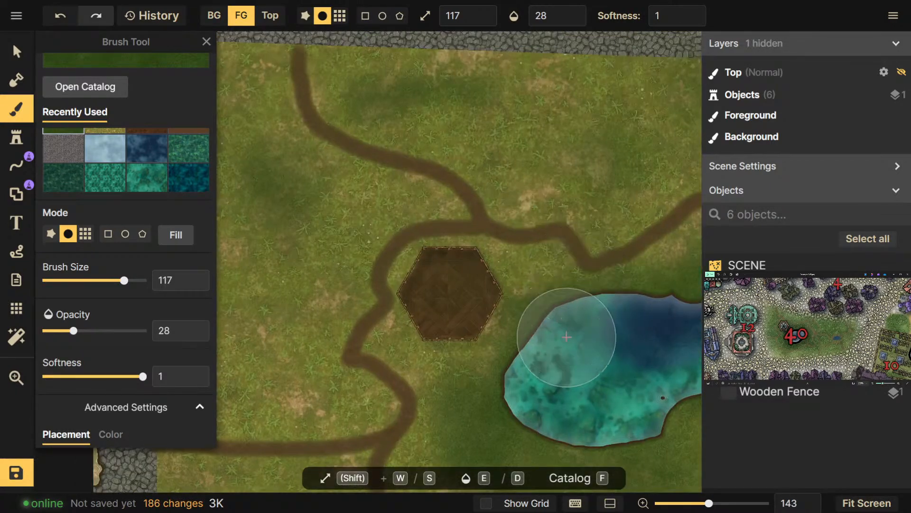
pyautogui.scroll(3, 565, 339)
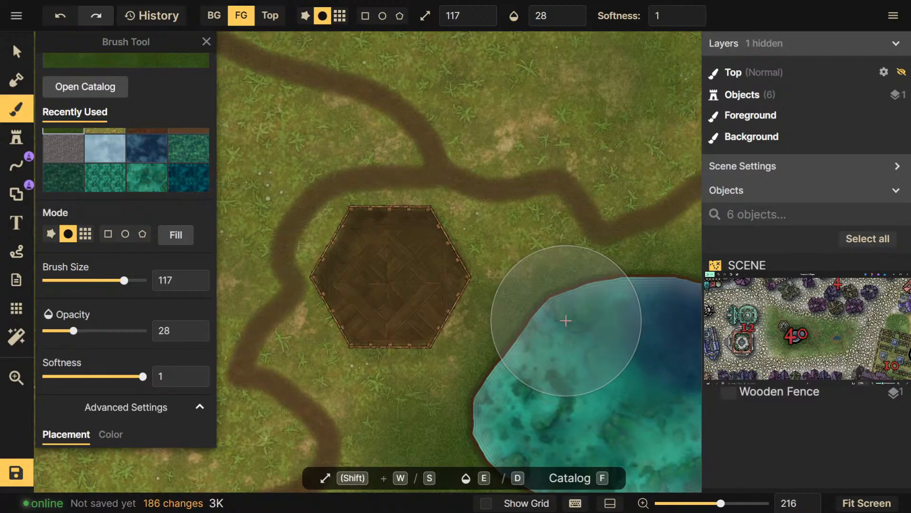
pyautogui.scroll(3, 179, 229)
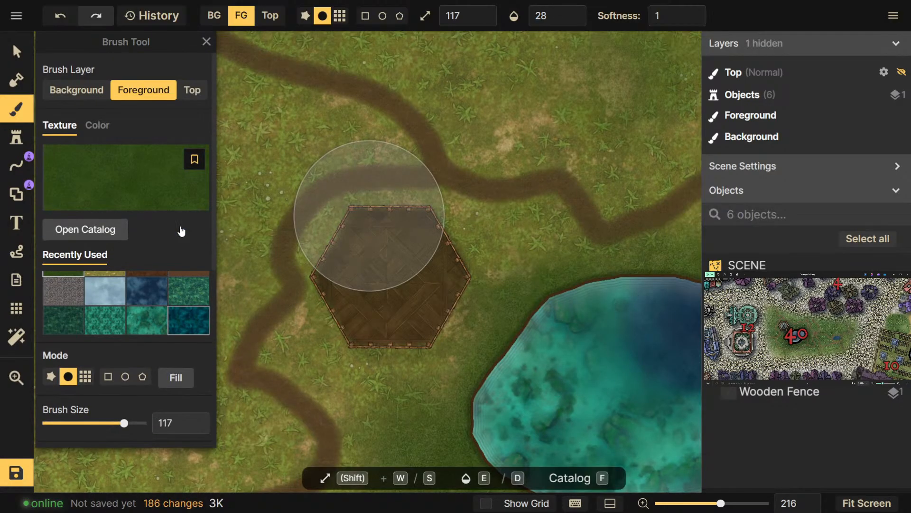
pyautogui.click(158, 307)
pyautogui.click(158, 297)
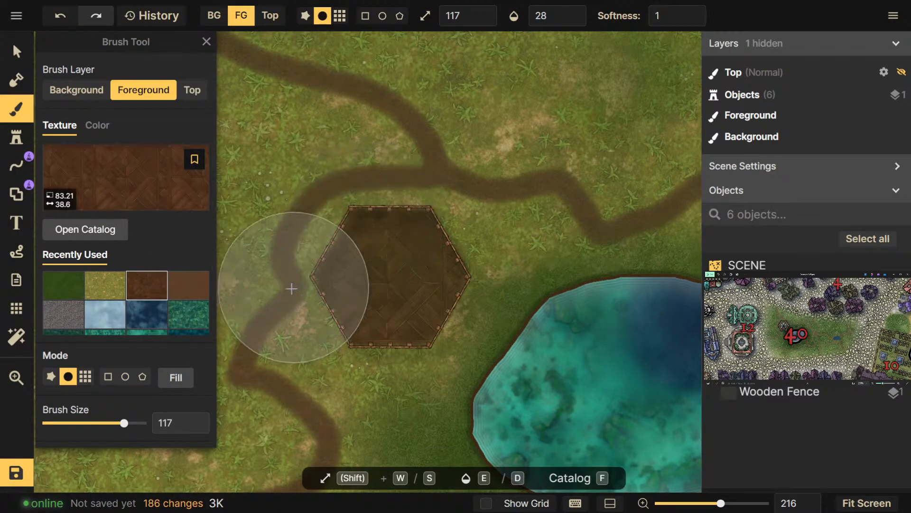
# Switch to the Select tool and look over the gazebo, pond, paths and shaded grass across the park
pyautogui.moveTo(296, 286); pyautogui.dragTo(375, 309)
pyautogui.scroll(-1, 373, 292)
pyautogui.scroll(-2, 382, 295)
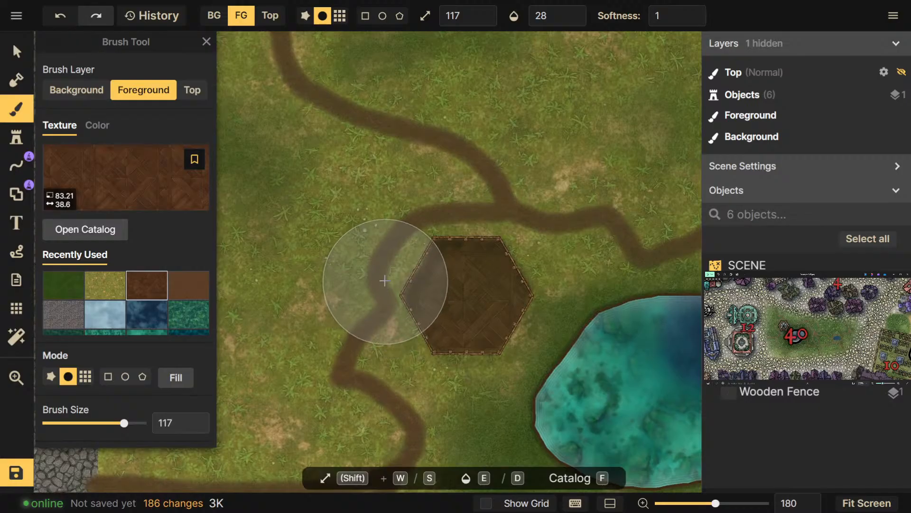
pyautogui.scroll(-1, 387, 275)
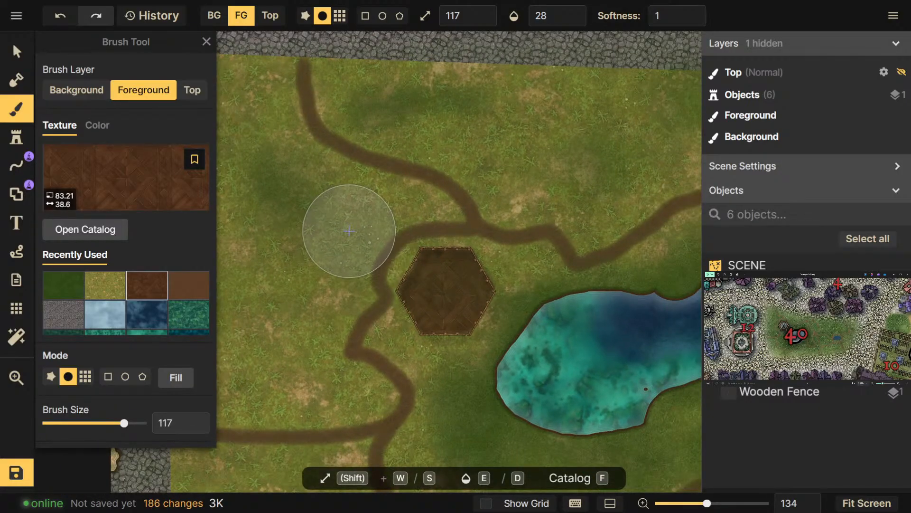
pyautogui.moveTo(349, 231); pyautogui.dragTo(336, 245)
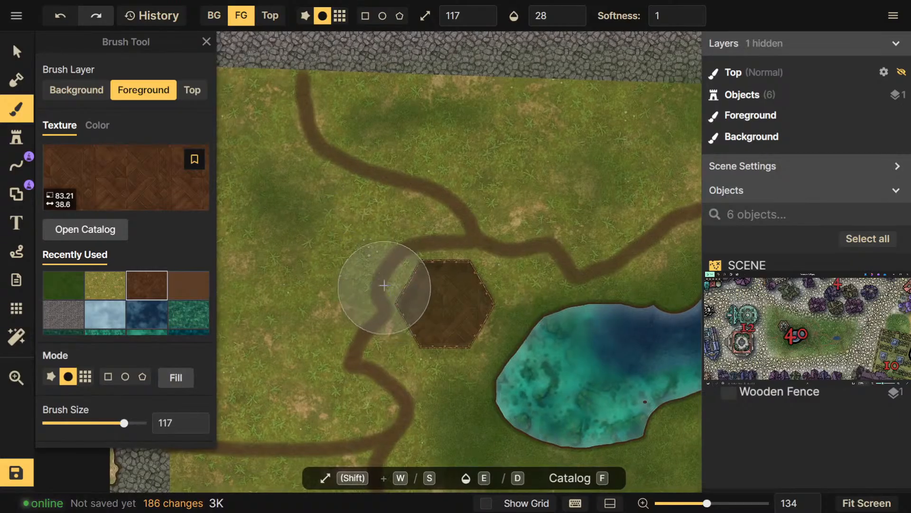
pyautogui.click(21, 55)
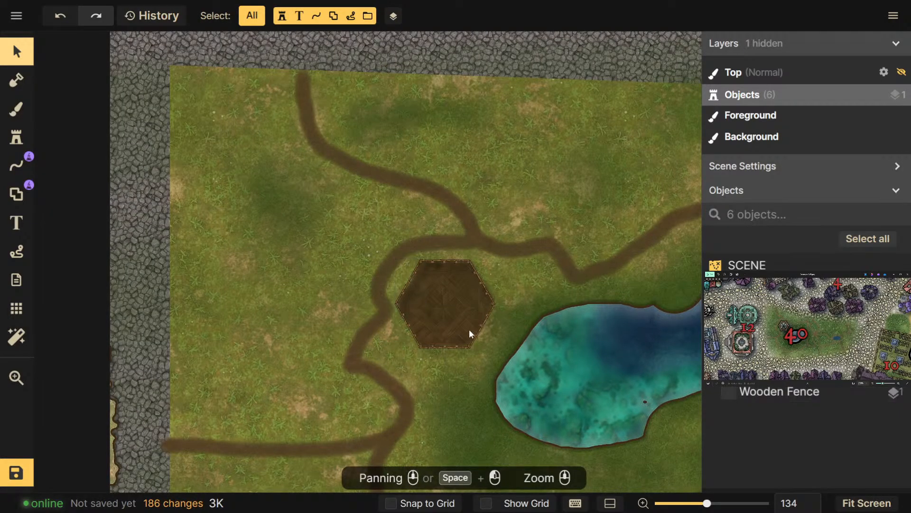
pyautogui.moveTo(467, 343); pyautogui.dragTo(381, 305)
pyautogui.scroll(-1, 380, 305)
pyautogui.scroll(-2, 456, 309)
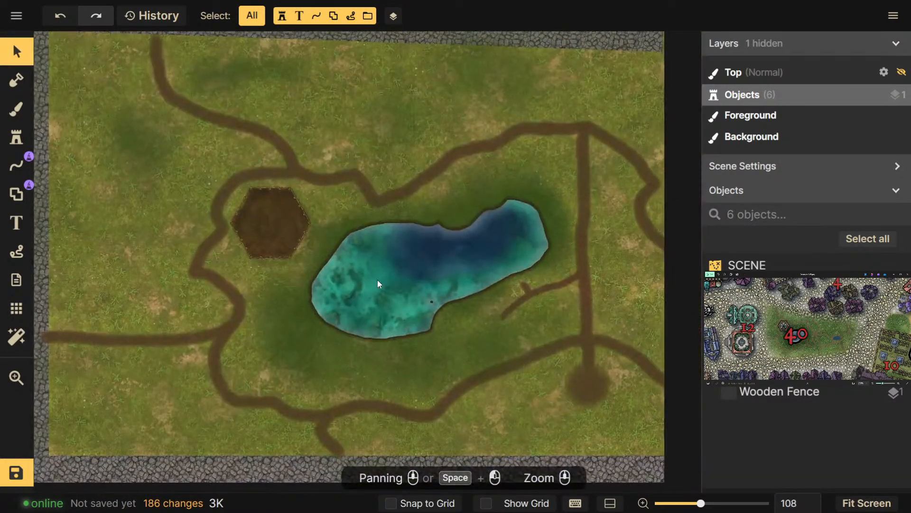
pyautogui.scroll(-1, 376, 279)
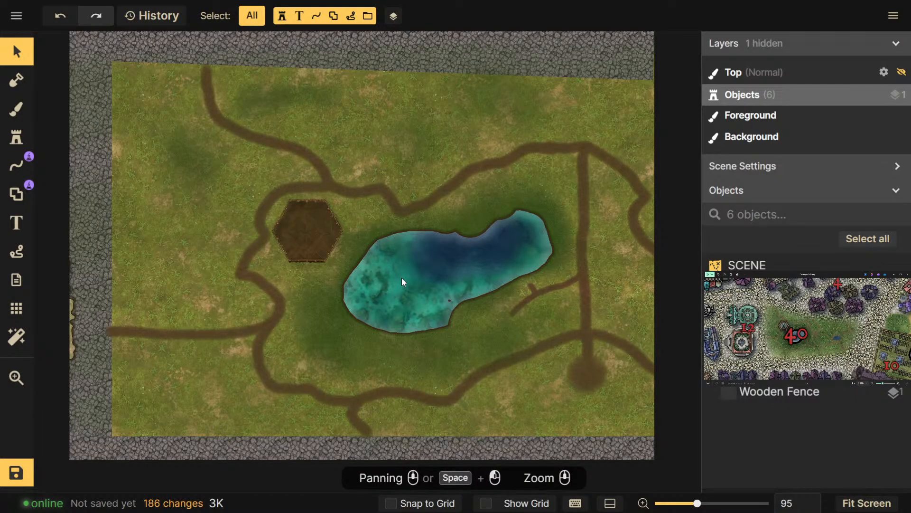
pyautogui.moveTo(500, 257); pyautogui.dragTo(462, 263)
pyautogui.moveTo(472, 184); pyautogui.dragTo(488, 260)
pyautogui.moveTo(242, 236); pyautogui.dragTo(296, 241)
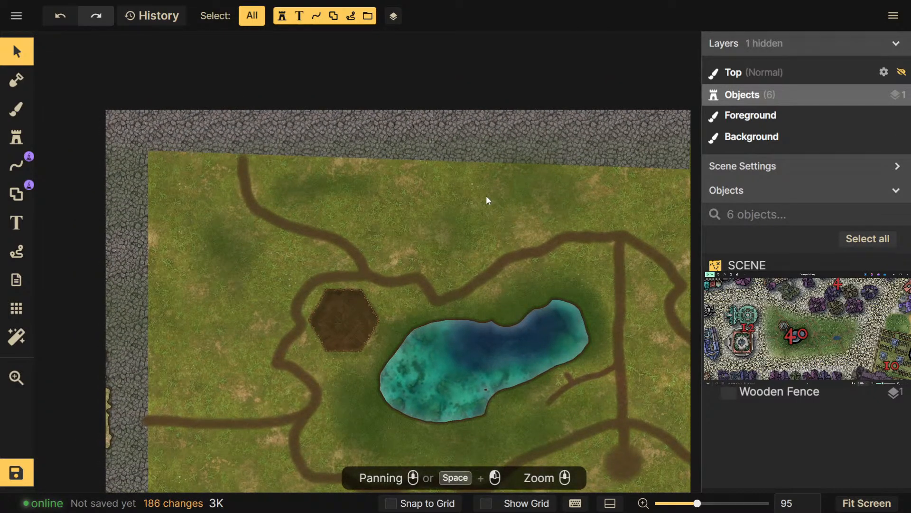
# Search the stamp catalog for canoe and then boat, and choose the rowboat stamp from Fantasy Battlemaps Core
pyautogui.click(16, 138)
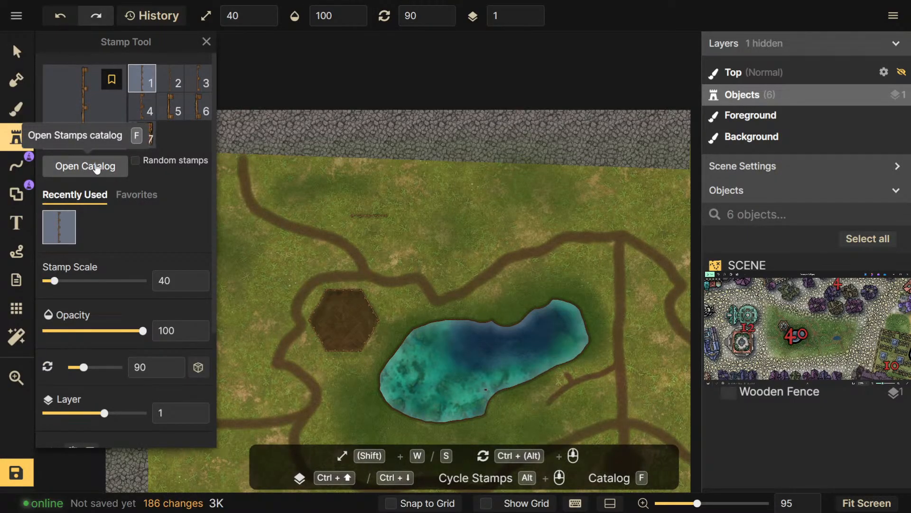
pyautogui.click(96, 167)
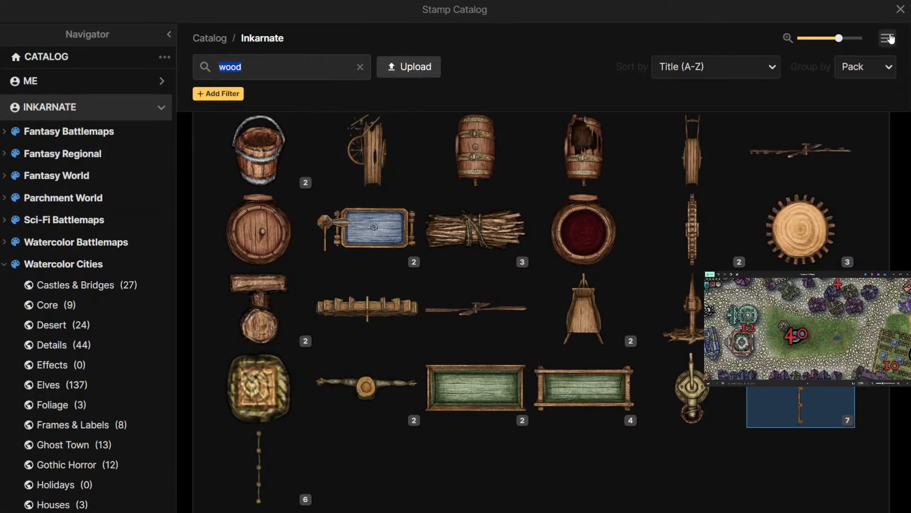
pyautogui.write('can')
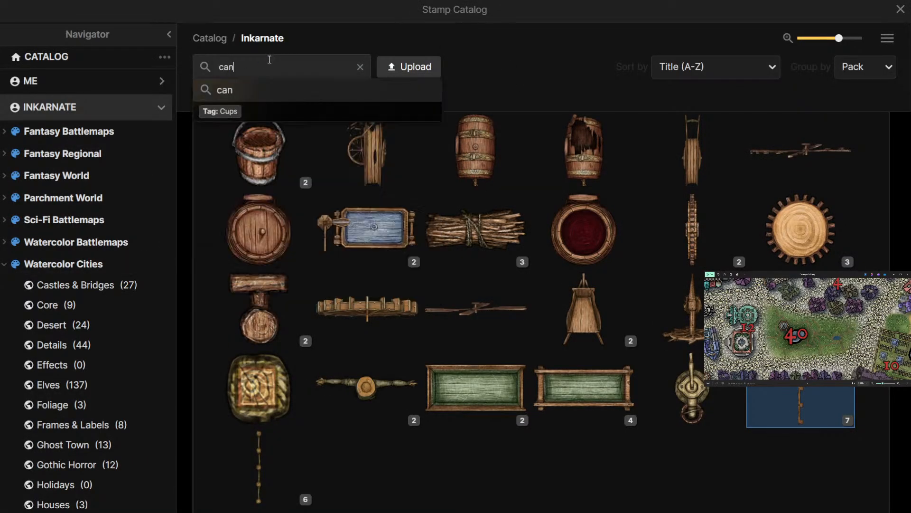
pyautogui.write('oe')
pyautogui.moveTo(269, 59); pyautogui.dragTo(218, 65)
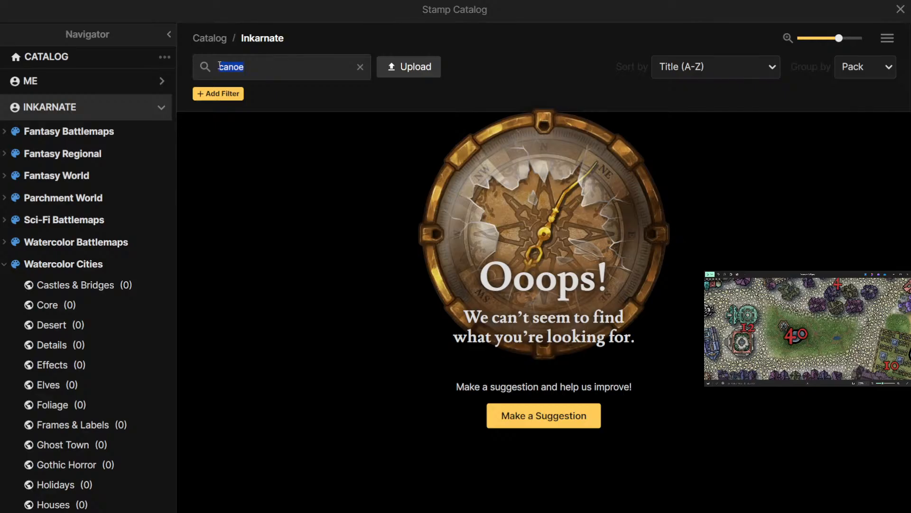
pyautogui.write('boat')
pyautogui.press('Return')
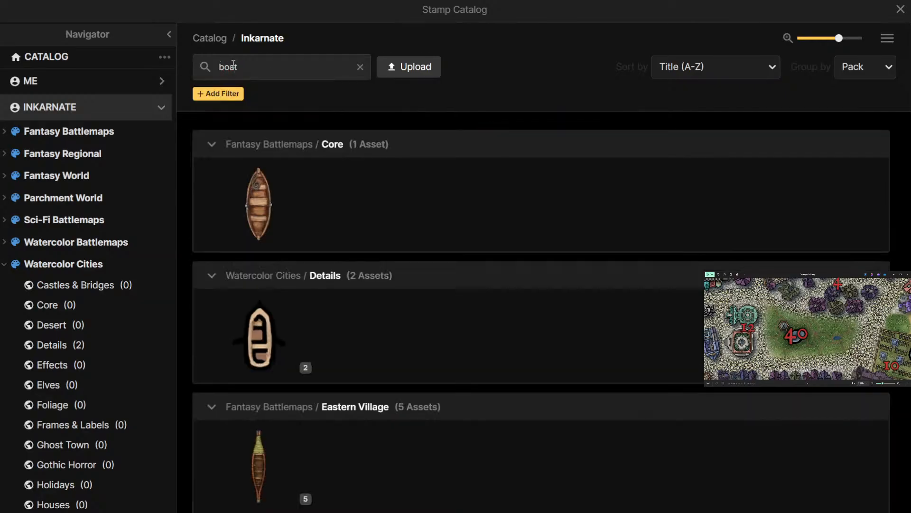
pyautogui.click(300, 215)
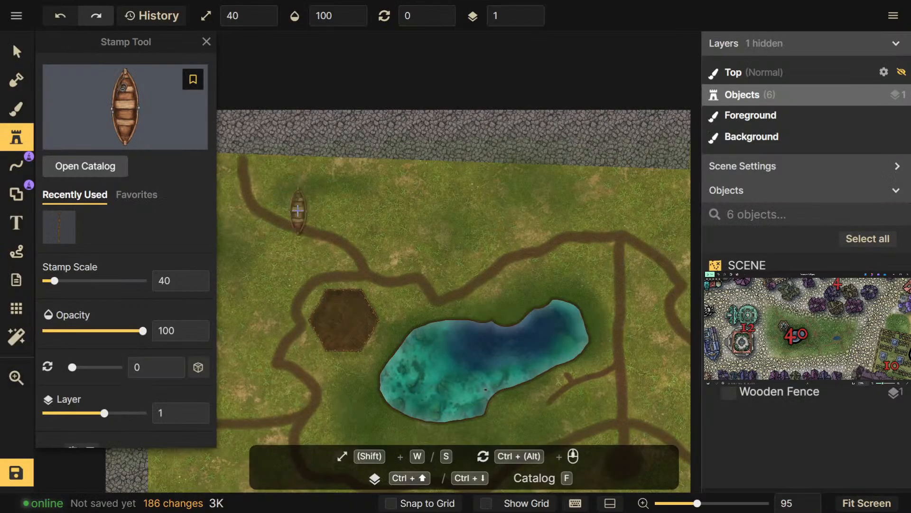
# Reduce the rowboat stamp to scale 11
pyautogui.press('s')
pyautogui.press('s')
pyautogui.press('s')
pyautogui.press('s')
pyautogui.press('w')
pyautogui.press('w')
pyautogui.press('s')
# Reduce the rowboat stamp to scale 6 and rotate it to 330 degrees to try it at the lake's shore
pyautogui.scroll(1, 540, 360)
pyautogui.scroll(6, 540, 361)
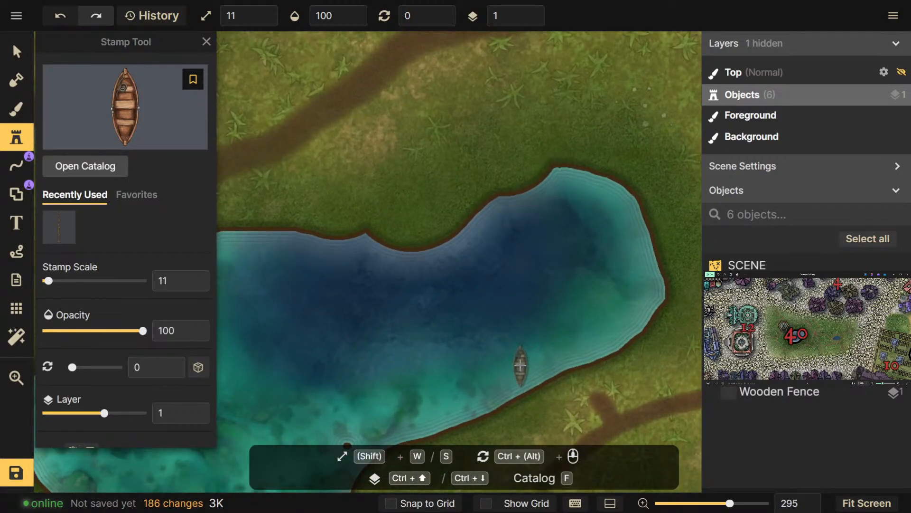
pyautogui.scroll(-1, 520, 365)
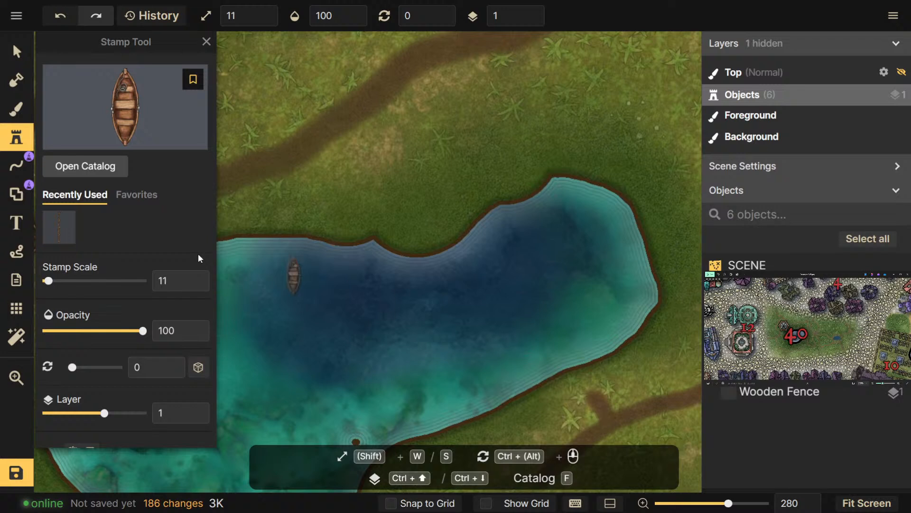
pyautogui.click(196, 286)
pyautogui.click(195, 285)
pyautogui.click(196, 285)
pyautogui.click(196, 285)
pyautogui.click(195, 285)
pyautogui.keyDown('ctrl'); pyautogui.scroll(-1, 532, 362); pyautogui.keyUp('ctrl')
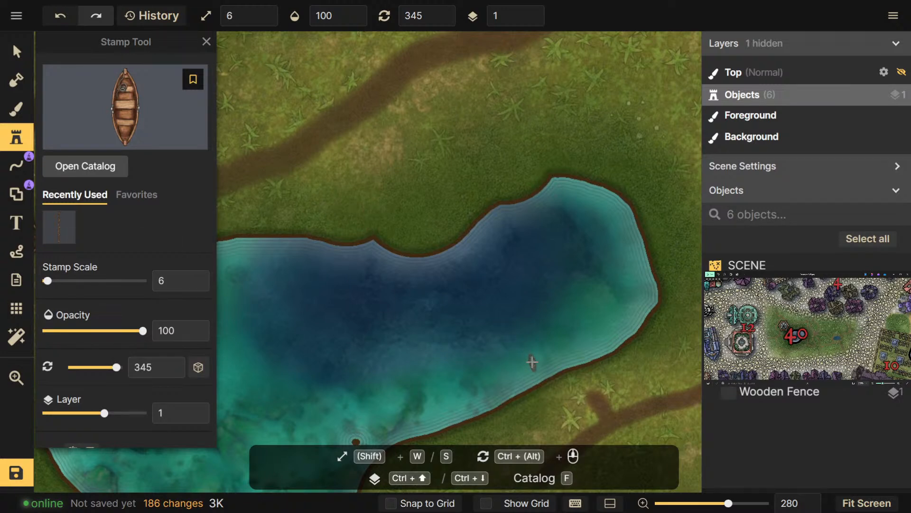
pyautogui.scroll(-6, 532, 358)
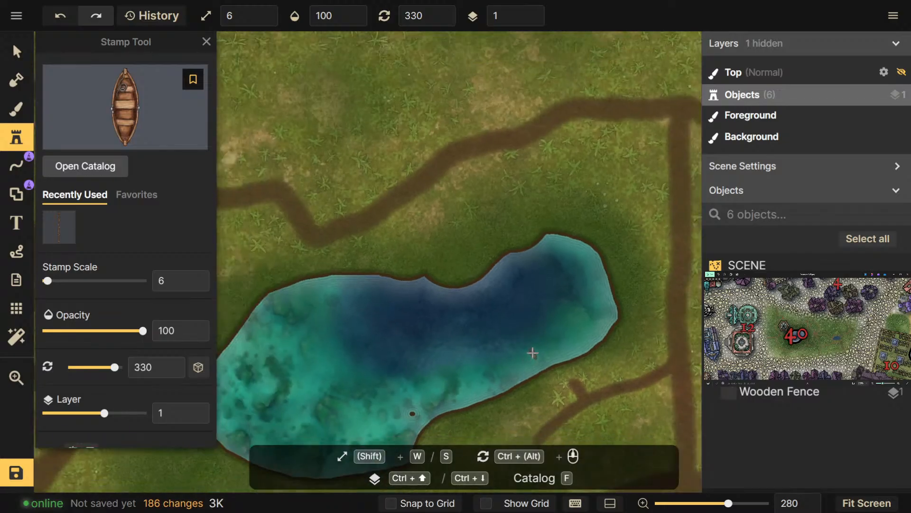
# Clear the catalog search and choose the brown saddled horse stamp from the Barnyard Animals set in the personal packs
pyautogui.scroll(1, 532, 352)
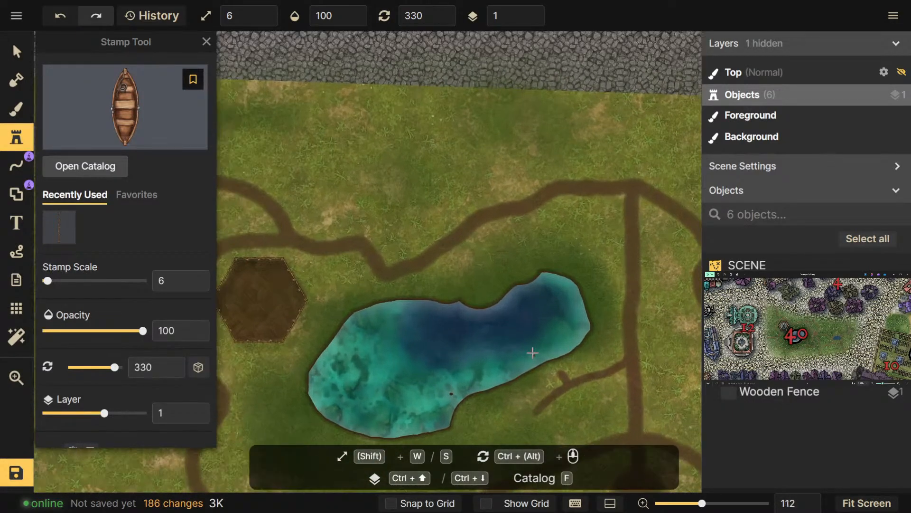
pyautogui.scroll(2, 635, 211)
pyautogui.moveTo(621, 231); pyautogui.dragTo(472, 251)
pyautogui.click(89, 166)
pyautogui.click(73, 90)
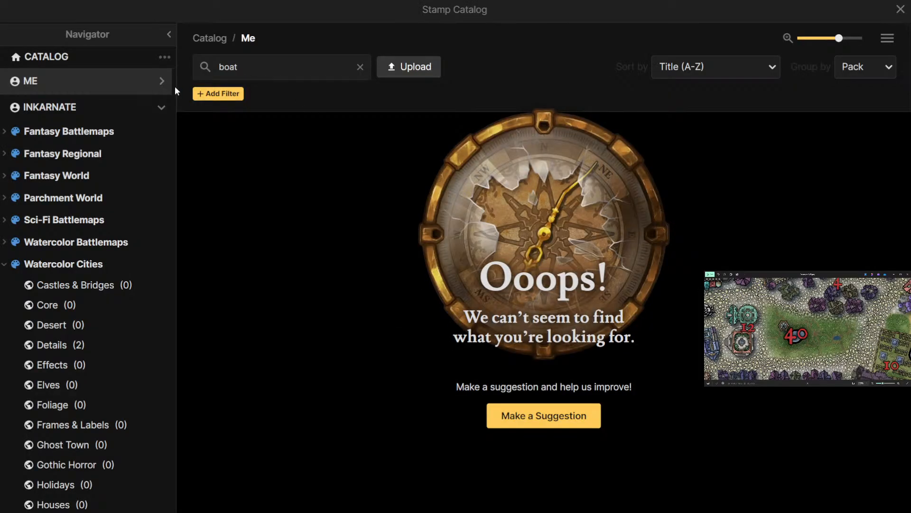
pyautogui.click(161, 81)
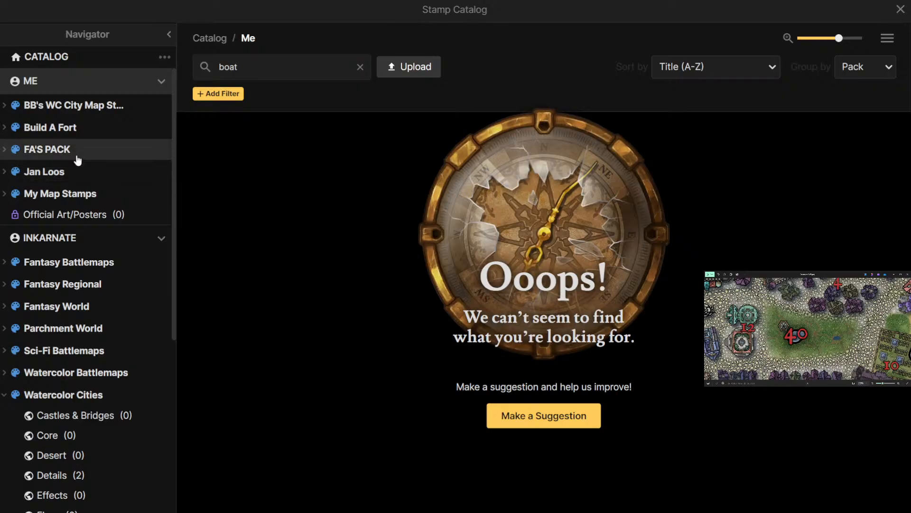
pyautogui.click(361, 67)
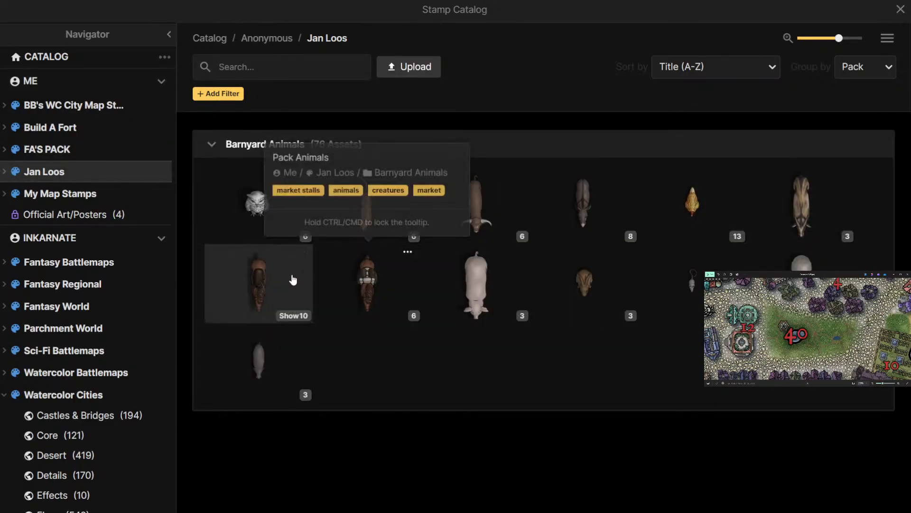
pyautogui.click(341, 284)
pyautogui.click(602, 319)
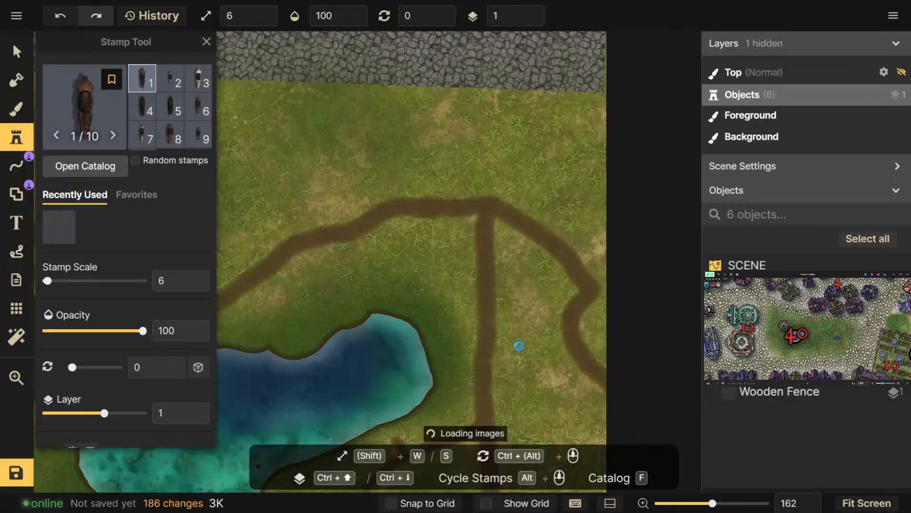
# Size the horse stamp to scale 16 and place two side by side on the vertical path east of the lake
pyautogui.press('s')
pyautogui.press('s')
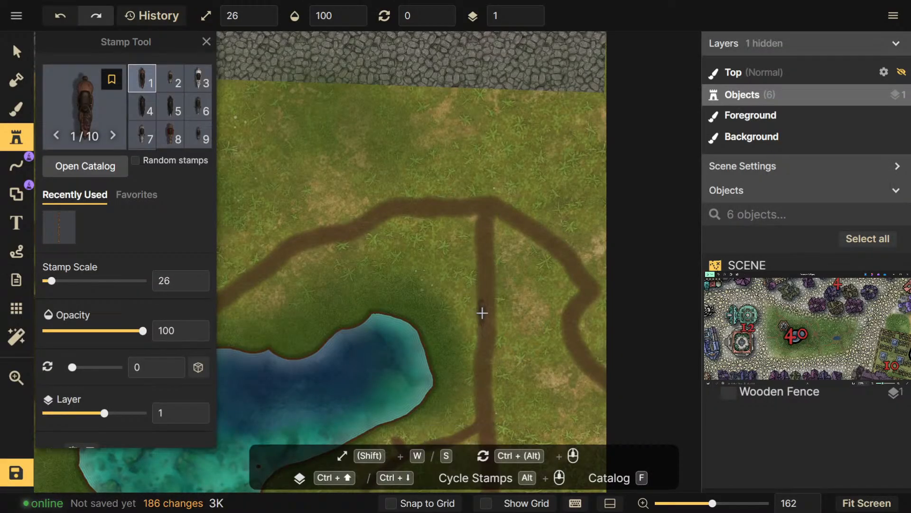
pyautogui.press('s')
pyautogui.press('s')
pyautogui.scroll(4, 480, 308)
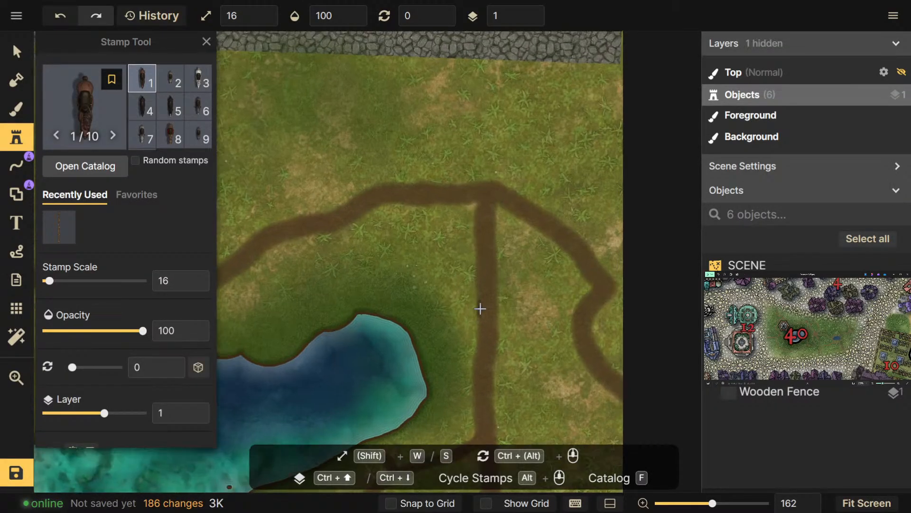
pyautogui.click(480, 304)
pyautogui.click(486, 303)
pyautogui.press('Escape')
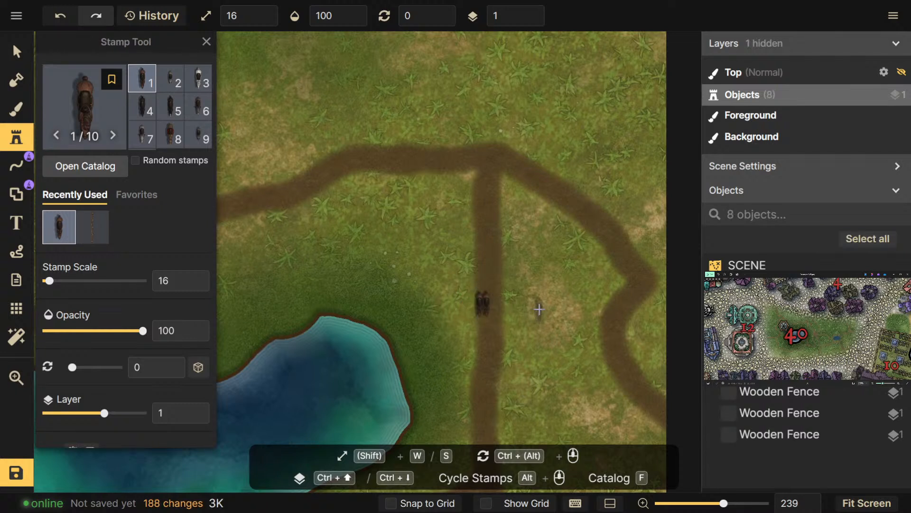
# Place two more horses beside them rotated to 180 degrees, and reduce the last one to scale 14
pyautogui.keyDown('ctrl'); pyautogui.scroll(-11, 503, 306); pyautogui.keyUp('ctrl')
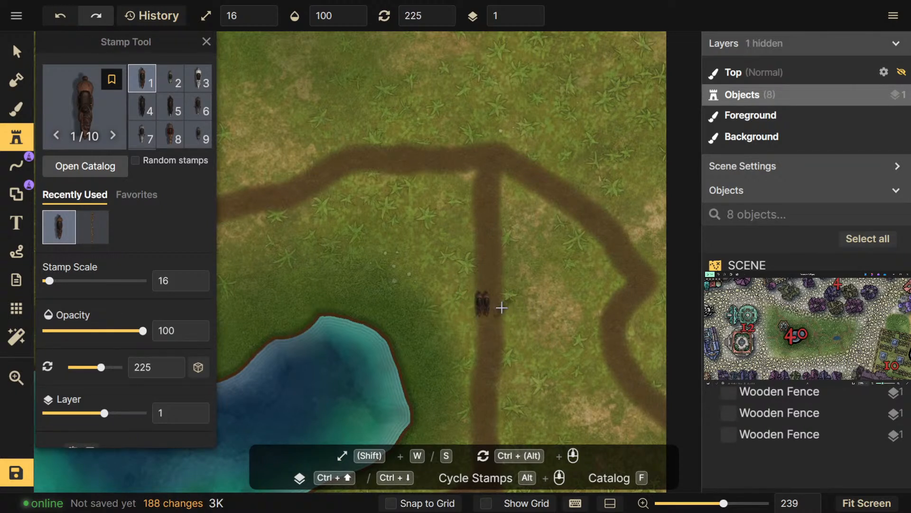
pyautogui.keyDown('ctrl'); pyautogui.scroll(-1, 496, 315); pyautogui.keyUp('ctrl')
pyautogui.click(492, 307)
pyautogui.press('Escape')
pyautogui.click(499, 306)
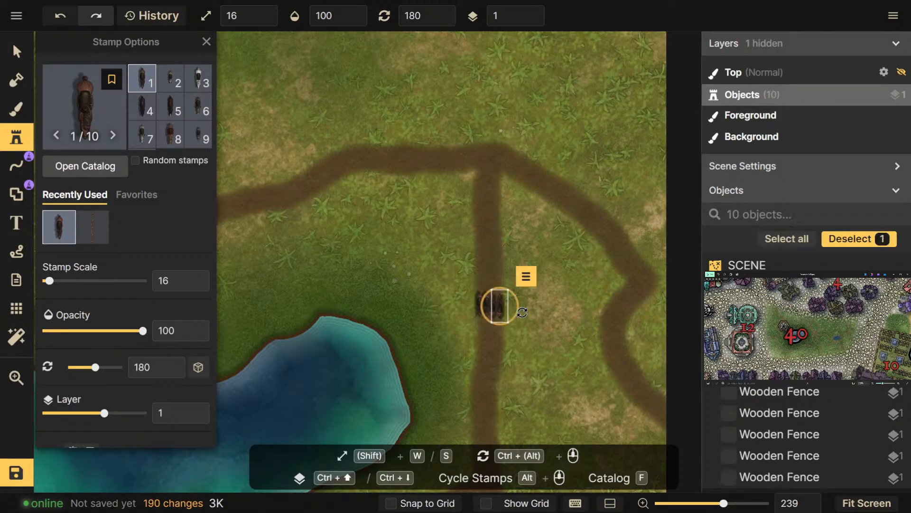
pyautogui.scroll(5, 525, 314)
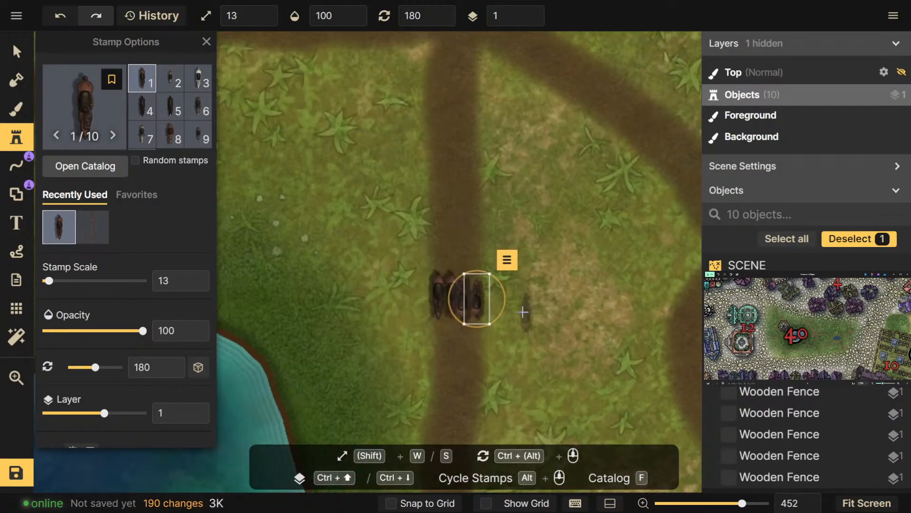
# Delete the three larger horse stamps on the path, keeping only the easternmost one at scale 14
pyautogui.click(16, 51)
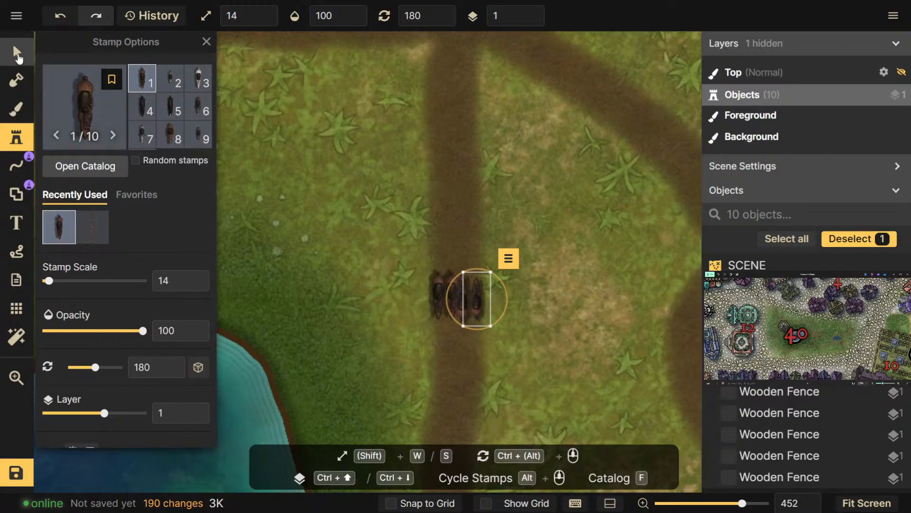
pyautogui.click(441, 300)
pyautogui.moveTo(441, 300); pyautogui.dragTo(428, 301)
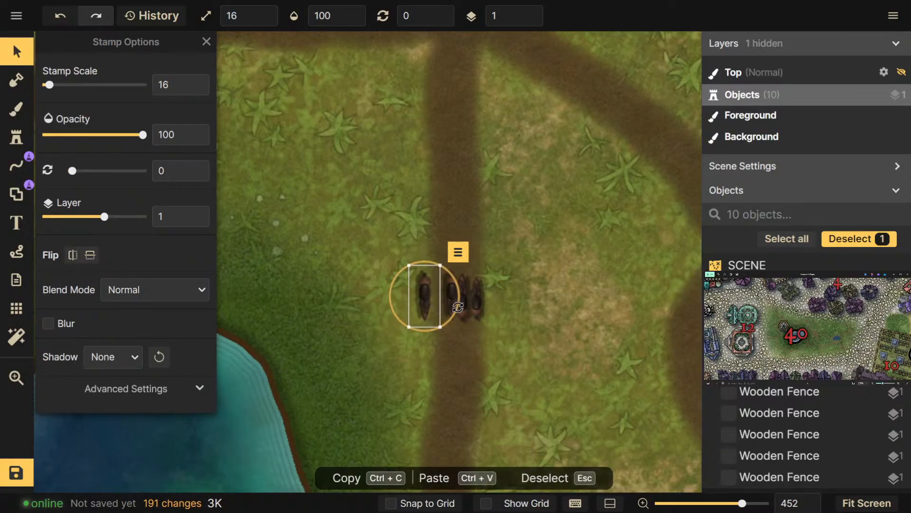
pyautogui.click(444, 308)
pyautogui.press('Delete')
pyautogui.click(450, 306)
pyautogui.press('Delete')
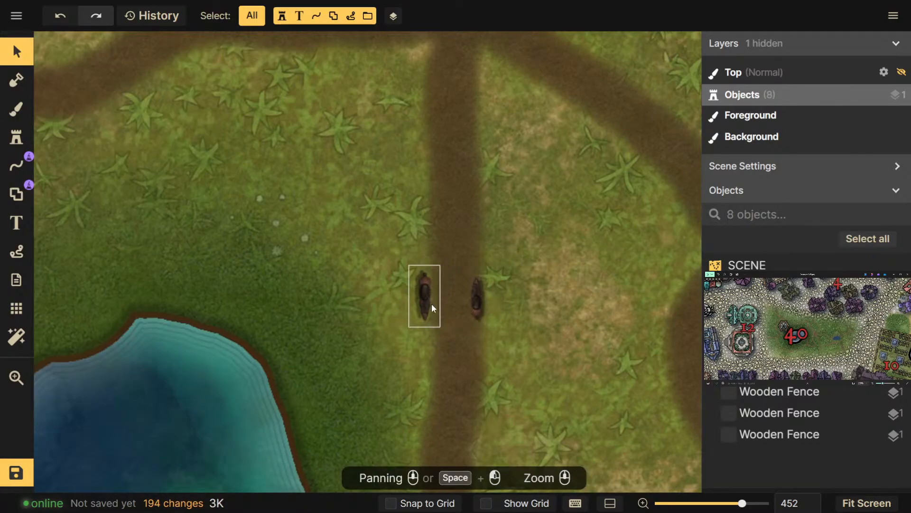
pyautogui.click(425, 297)
pyautogui.press('Delete')
# Place three more scale 14 horses in a row across the path, one rotated to 180 degrees and two to 0
pyautogui.click(477, 299)
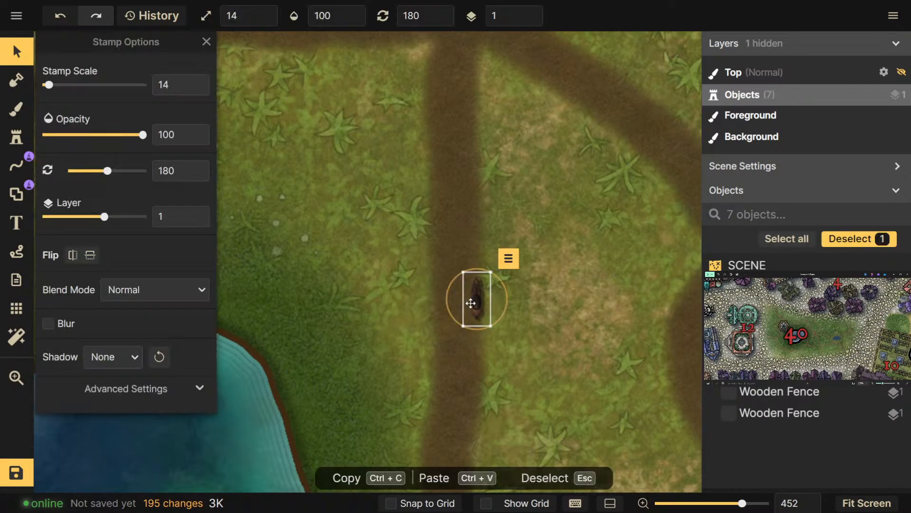
pyautogui.click(16, 137)
pyautogui.click(464, 298)
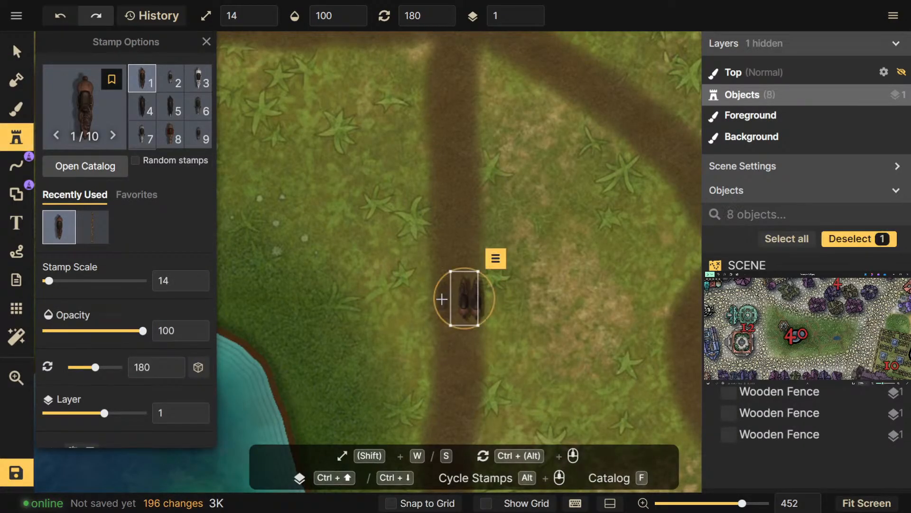
pyautogui.keyDown('ctrl'); pyautogui.scroll(10, 446, 295); pyautogui.keyUp('ctrl')
pyautogui.keyDown('ctrl'); pyautogui.scroll(3, 448, 295); pyautogui.keyUp('ctrl')
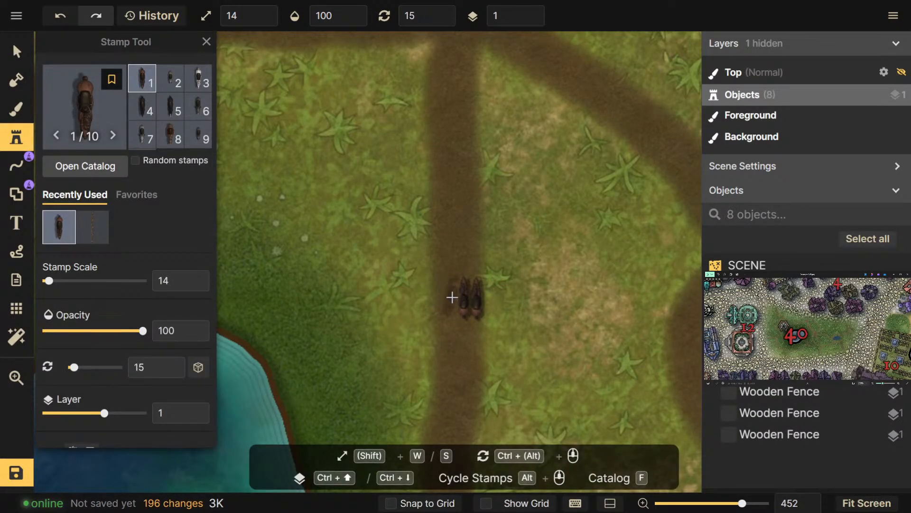
pyautogui.click(452, 297)
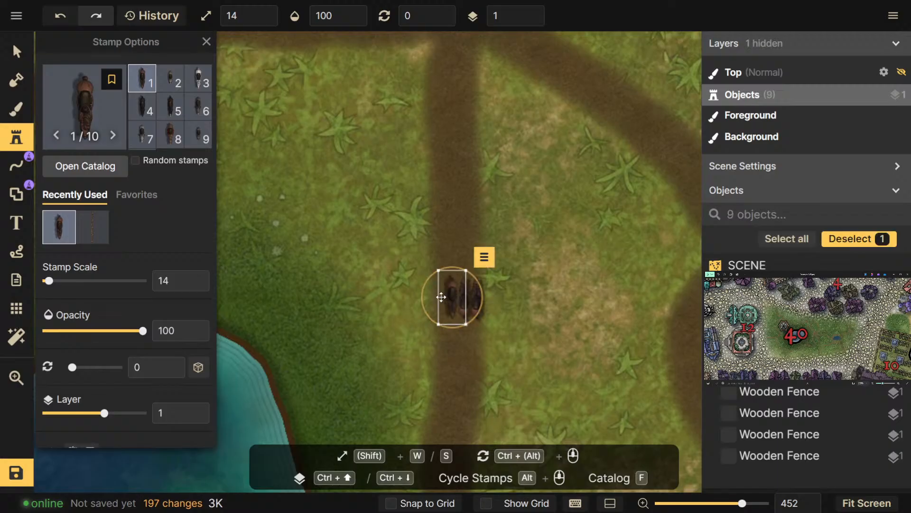
pyautogui.click(439, 296)
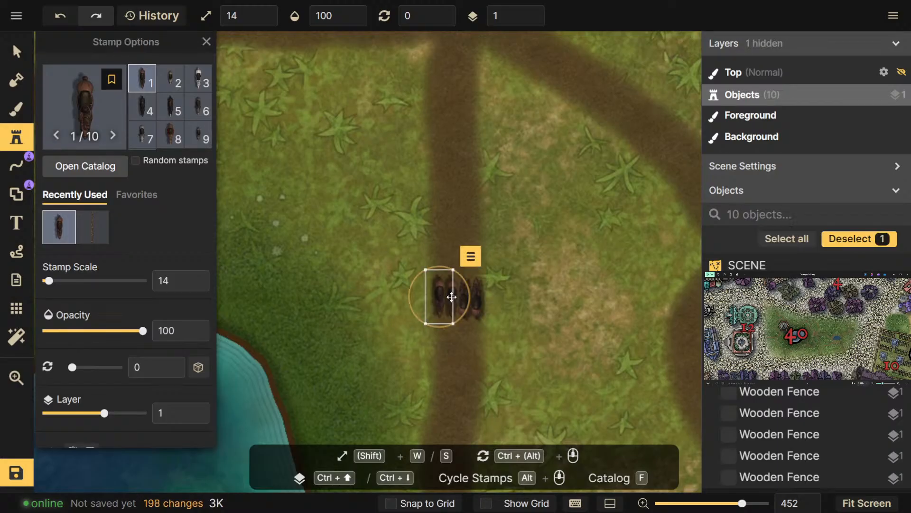
# Search the full stamp catalog for boat and choose the rowboat stamp from Fantasy Battlemaps Core
pyautogui.scroll(-3, 555, 283)
pyautogui.scroll(-3, 538, 279)
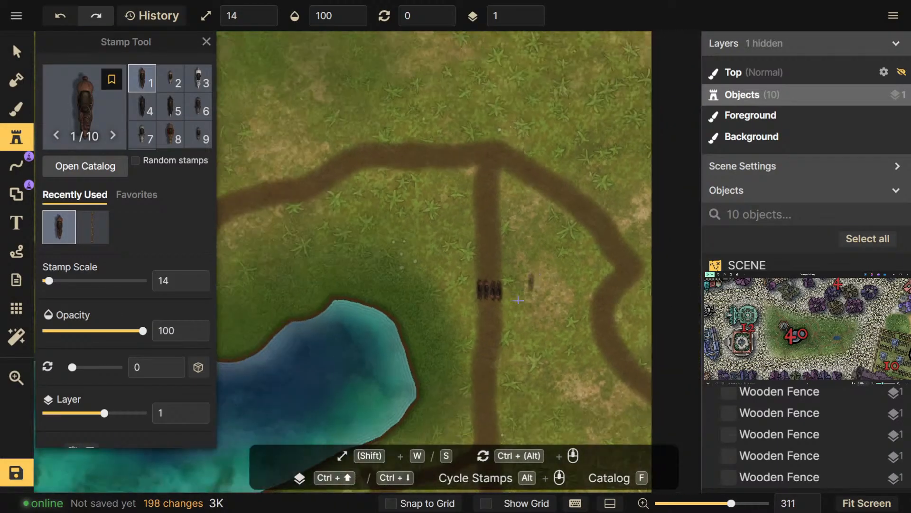
pyautogui.moveTo(506, 313); pyautogui.dragTo(533, 258)
pyautogui.moveTo(413, 283); pyautogui.dragTo(520, 216)
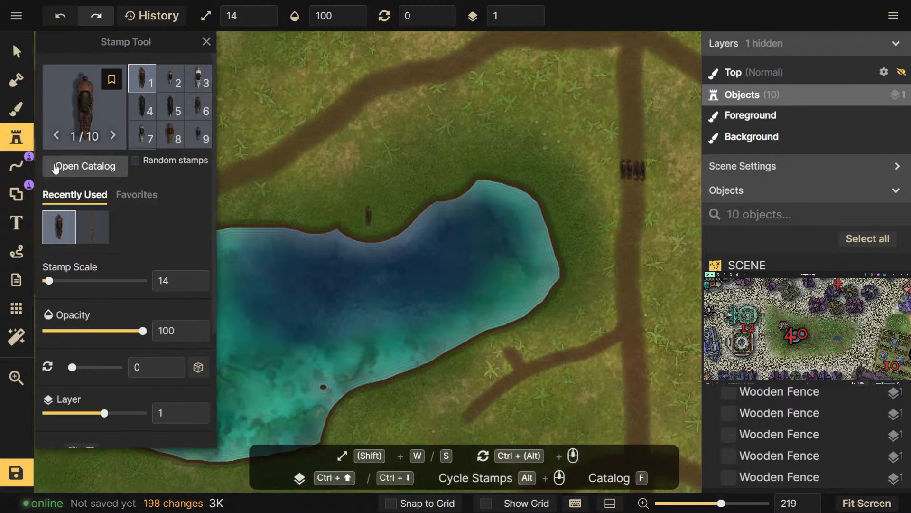
pyautogui.click(95, 171)
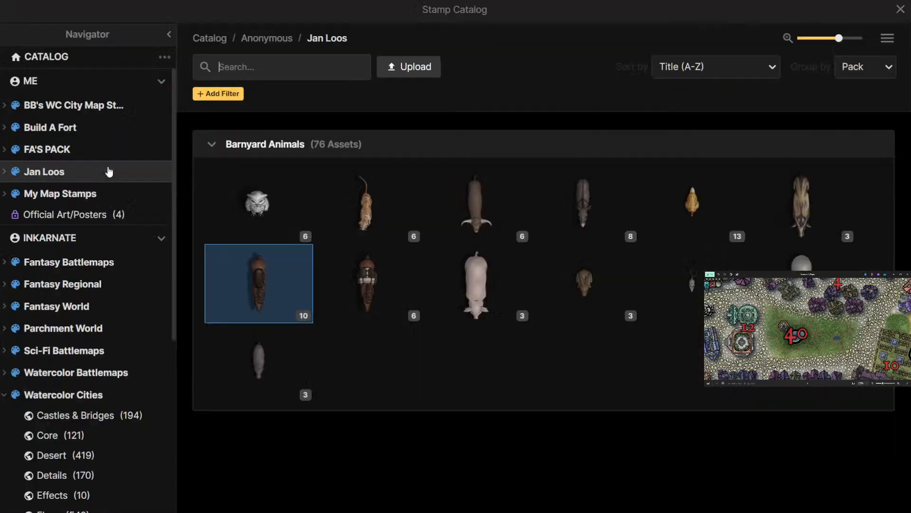
pyautogui.click(289, 77)
pyautogui.write('boat')
pyautogui.press('Return')
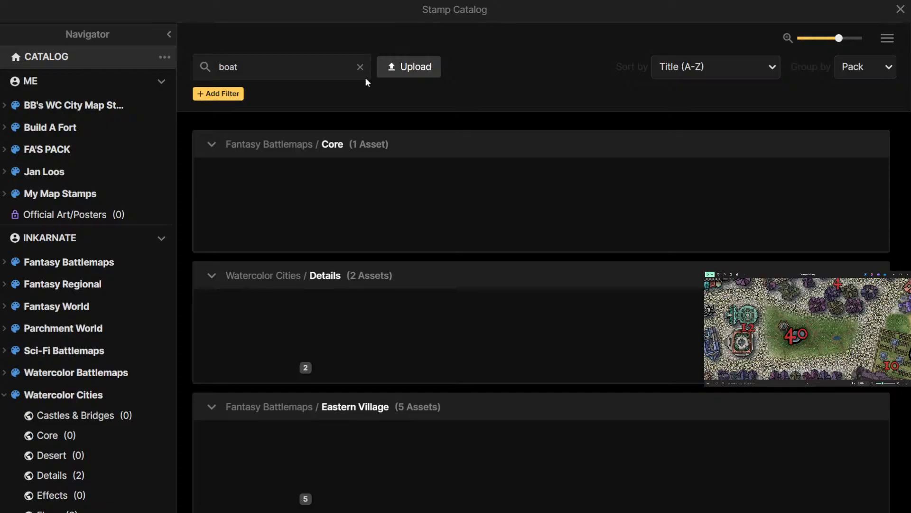
pyautogui.click(260, 206)
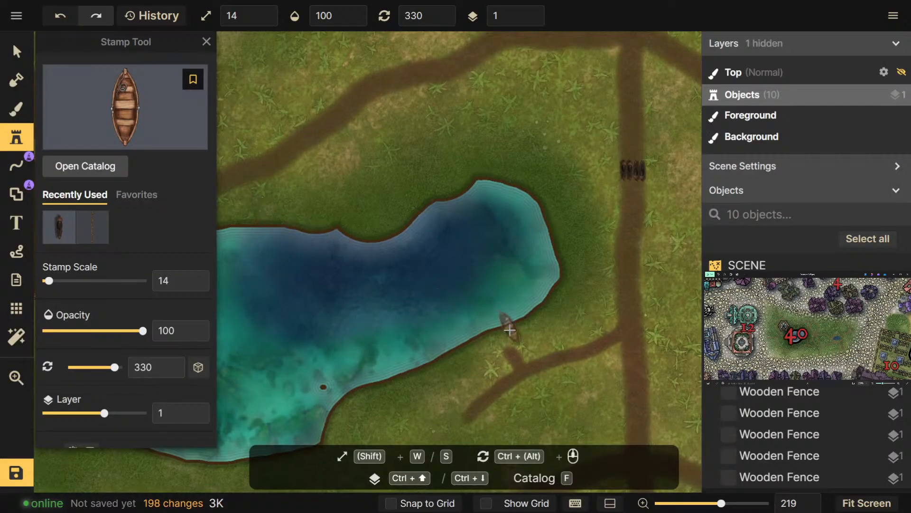
# Size the rowboat stamp against the horses on the path, setting its scale to 9 and its rotation to 0
pyautogui.scroll(3, 510, 328)
pyautogui.scroll(-1, 620, 125)
pyautogui.scroll(3, 621, 125)
pyautogui.press('s')
pyautogui.hotkey('shift', 'w')
pyautogui.hotkey('shift', 'w')
pyautogui.hotkey('shift', 'w')
pyautogui.hotkey('shift', 'w')
pyautogui.hotkey('shift', 'w')
pyautogui.hotkey('shift', 'w')
pyautogui.hotkey('shift', 'w')
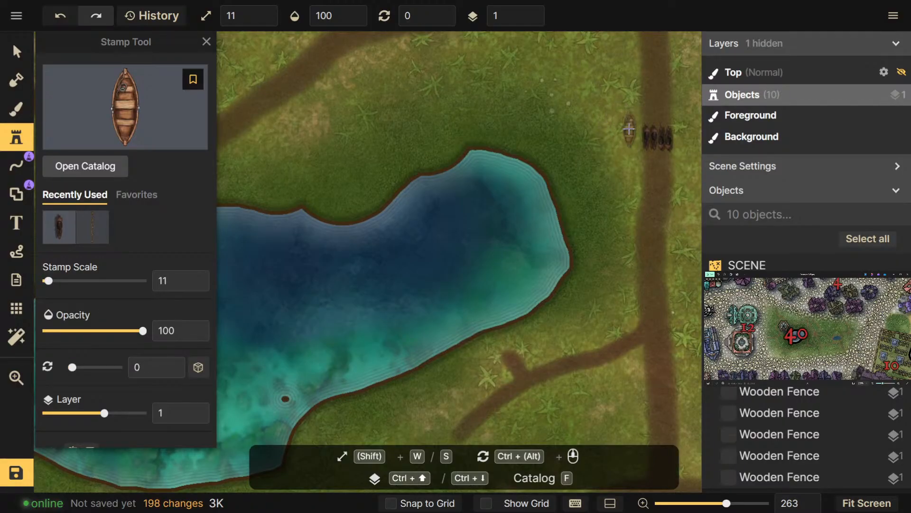
pyautogui.hotkey('shift', 's')
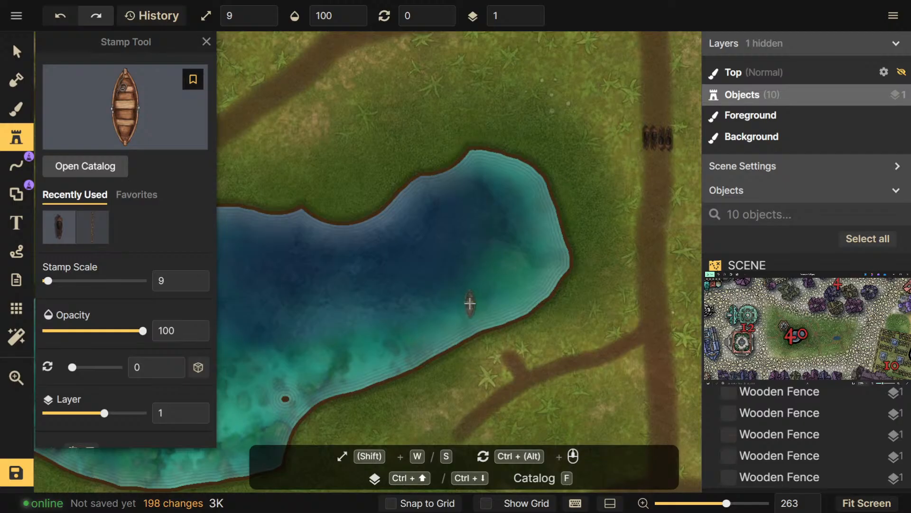
pyautogui.hotkey('shift', 's')
# Place two rowboats rotated to 60 degrees side by side in the water along the lake's southeastern shore
pyautogui.scroll(2, 464, 321)
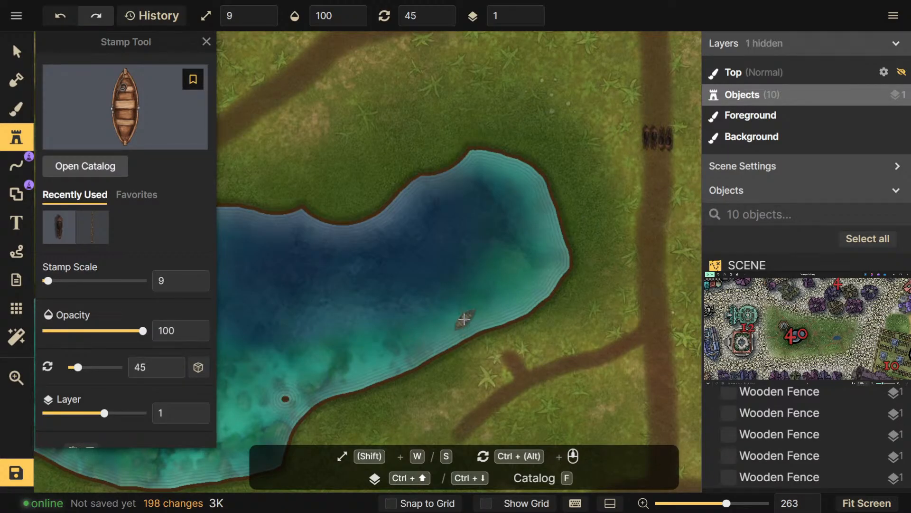
pyautogui.scroll(-2, 465, 318)
pyautogui.scroll(3, 467, 315)
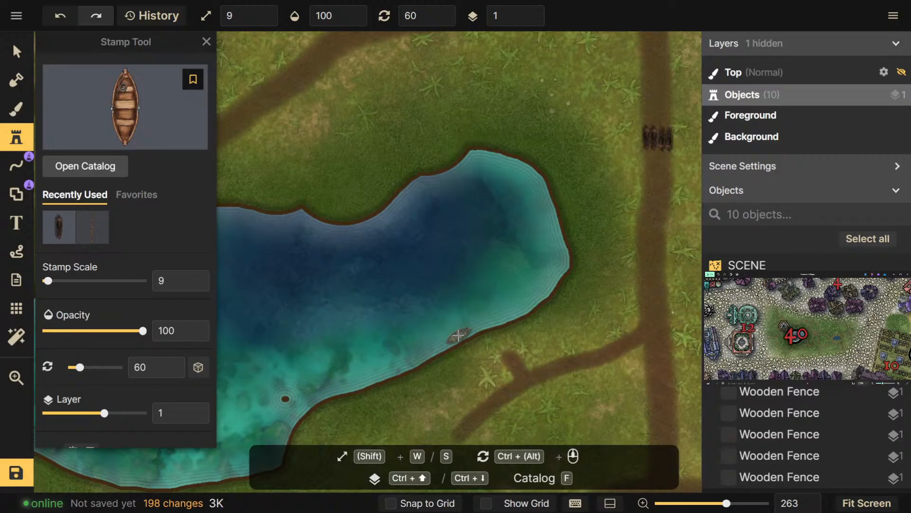
pyautogui.click(458, 335)
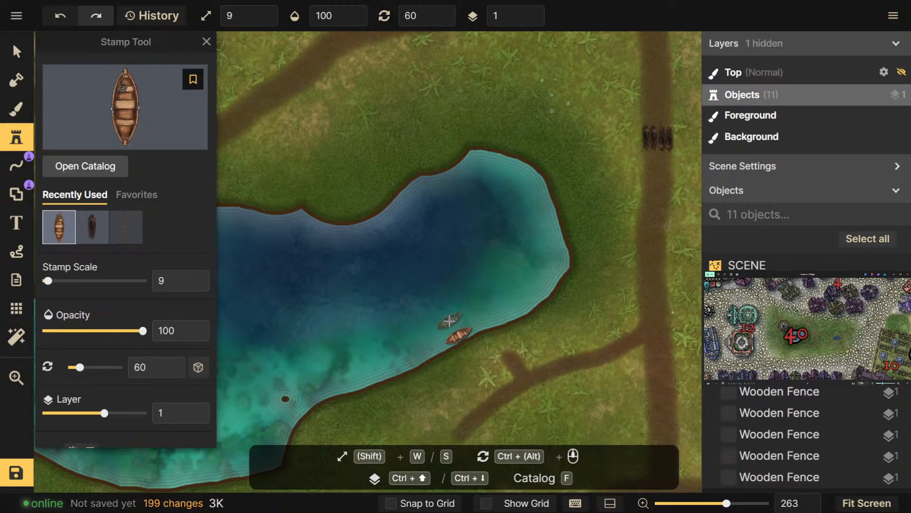
pyautogui.click(449, 321)
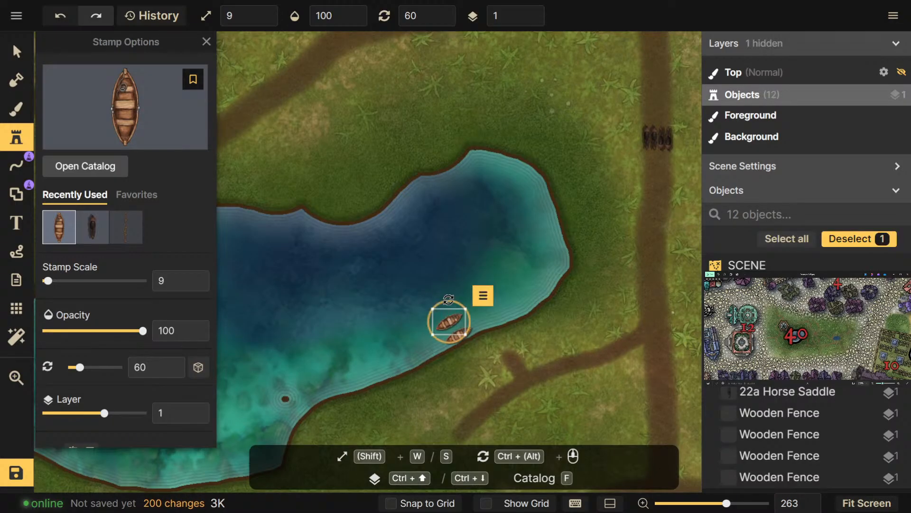
# Search the stamp catalog for dock and choose the long plank dock from Fantasy Battlemaps Sailing Ships
pyautogui.click(51, 171)
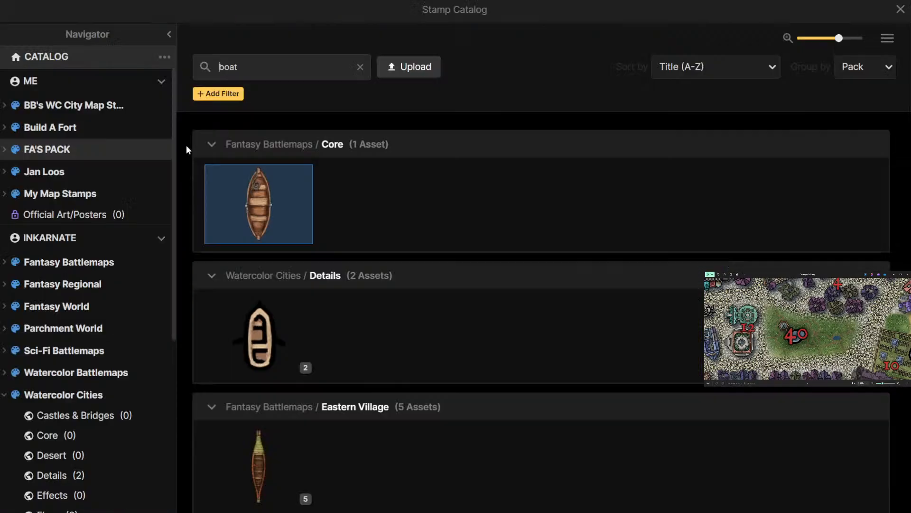
pyautogui.write('dock')
pyautogui.press('Return')
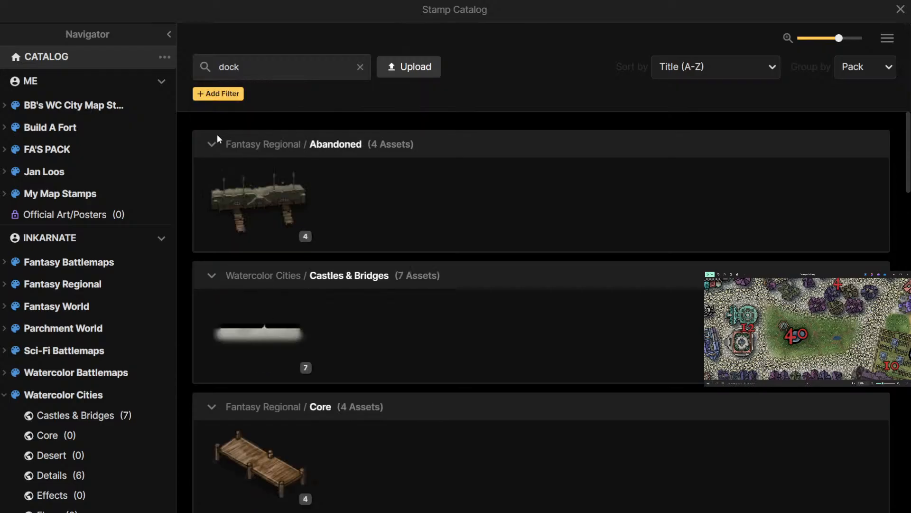
pyautogui.scroll(-10, 304, 261)
pyautogui.scroll(-15, 309, 259)
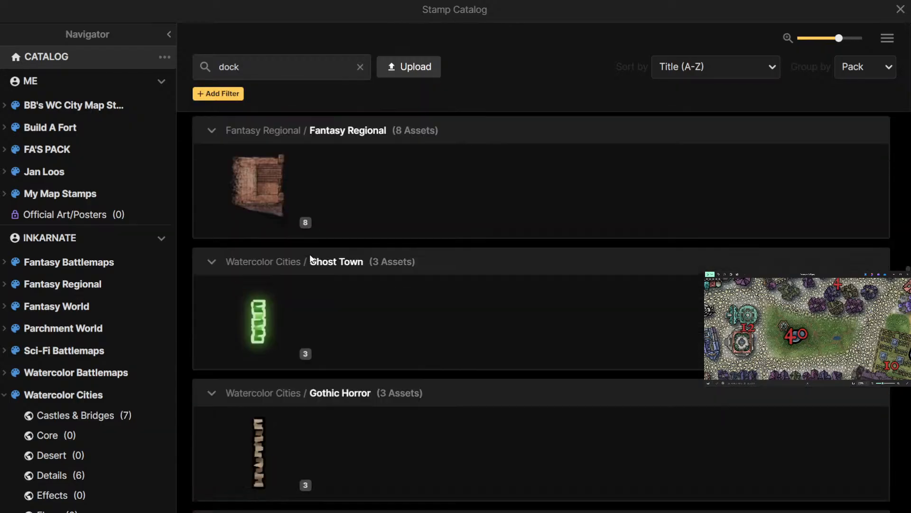
pyautogui.scroll(2, 312, 252)
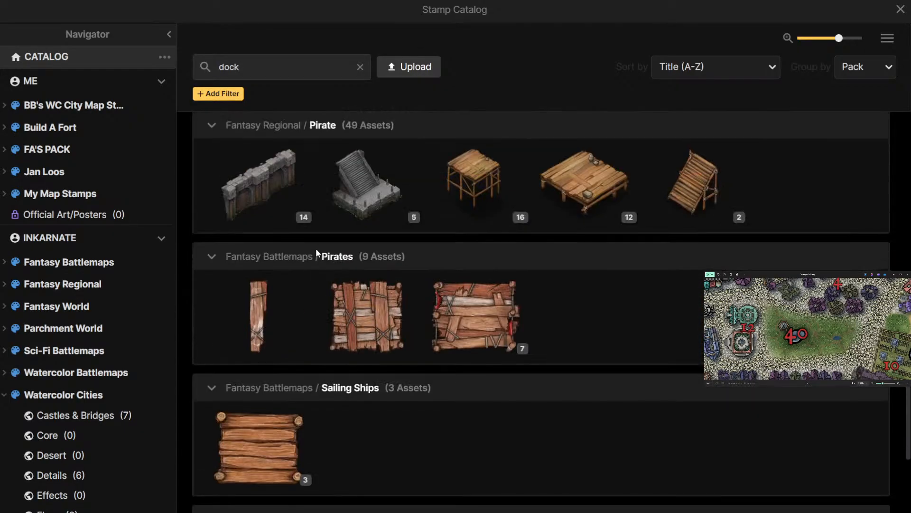
pyautogui.scroll(-4, 316, 253)
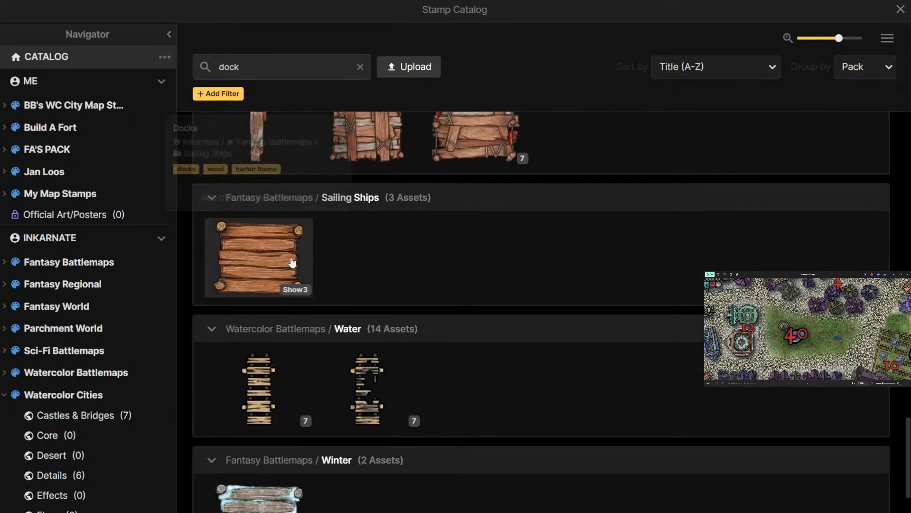
pyautogui.click(295, 289)
pyautogui.click(572, 272)
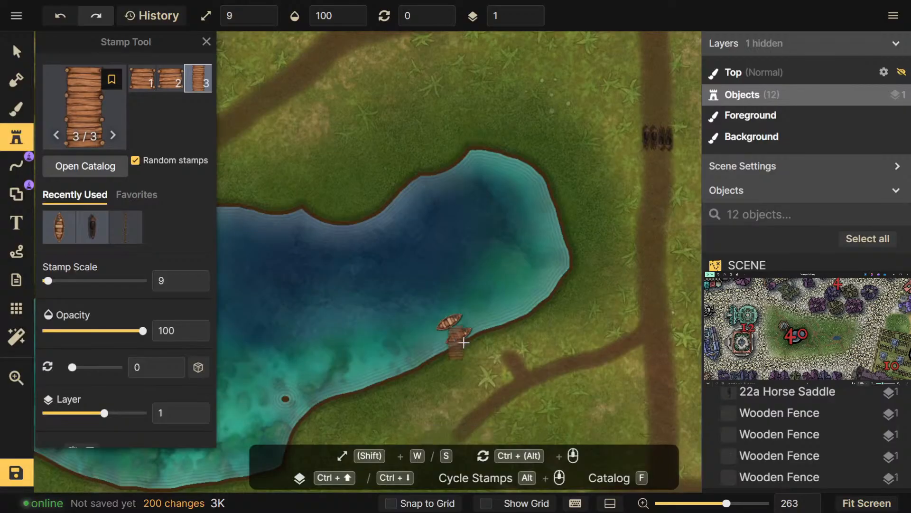
# Place a dock section at scale 5, rotated to 330 degrees, on the shoreline just east of the two rowboats
pyautogui.scroll(-2, 479, 328)
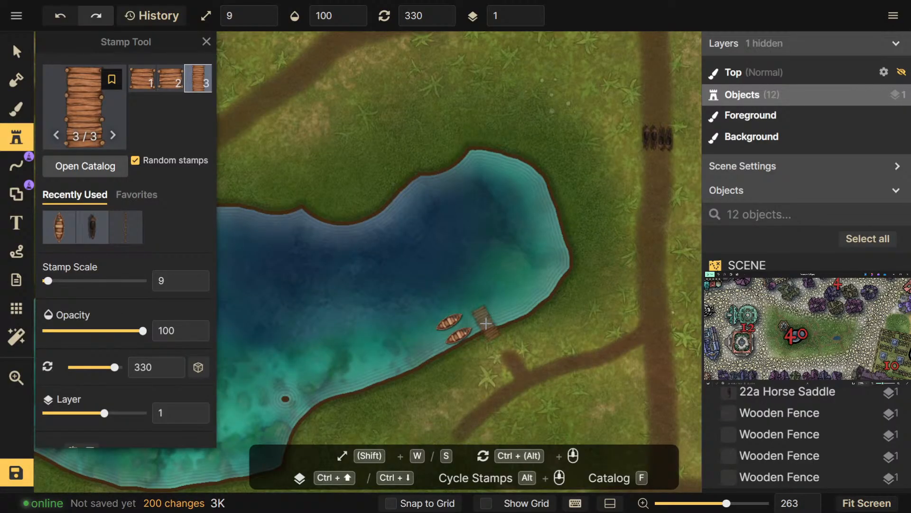
pyautogui.scroll(-4, 143, 355)
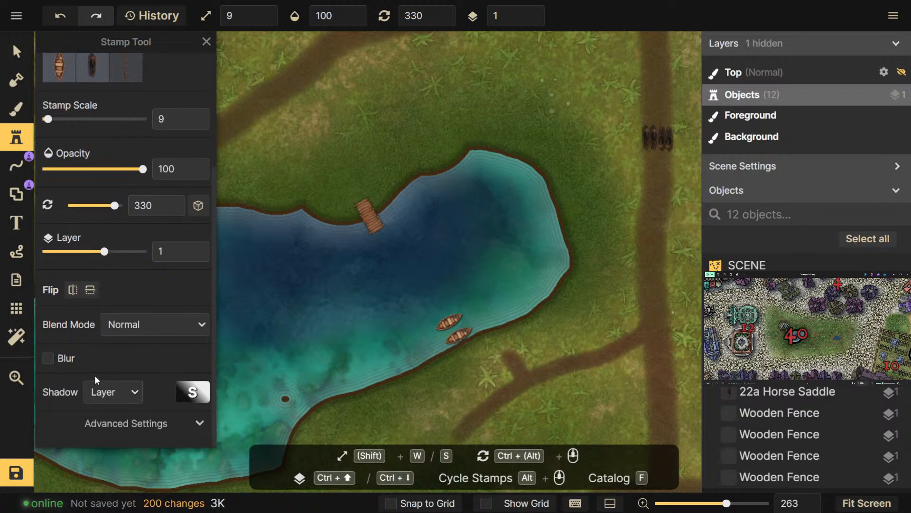
pyautogui.press('s')
pyautogui.press('w')
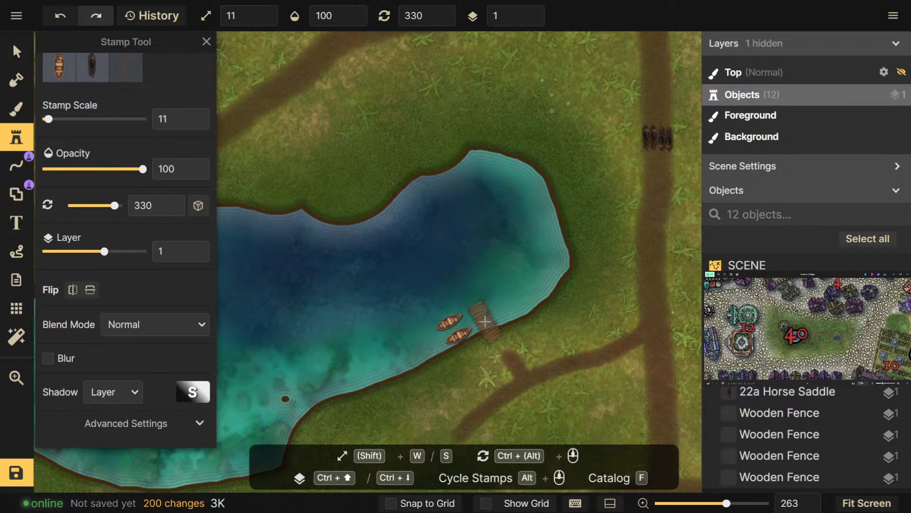
pyautogui.press('s')
pyautogui.press('s')
pyautogui.press('s')
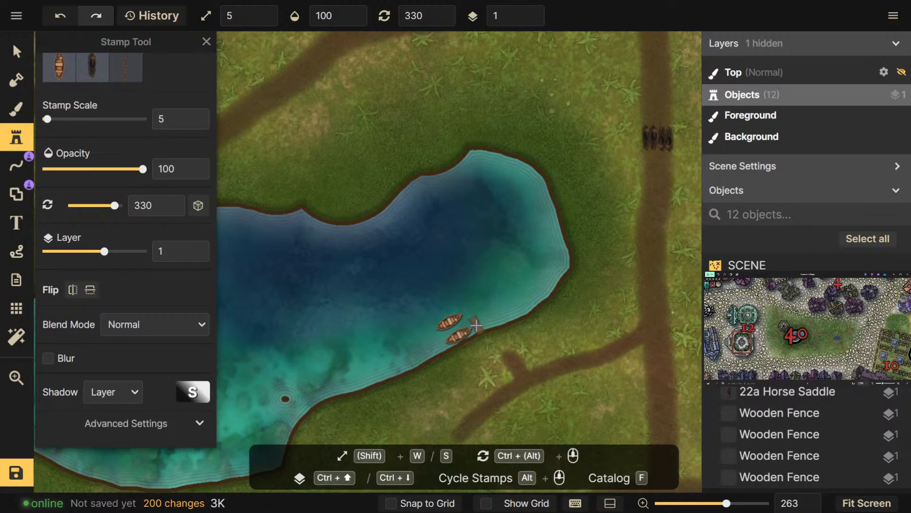
pyautogui.click(476, 325)
# Extend the dock westward with two long sections of the third variant at 240 degrees on layer -1, with random stamps off
pyautogui.scroll(3, 475, 323)
pyautogui.keyDown('ctrl'); pyautogui.scroll(-6, 473, 319); pyautogui.keyUp('ctrl')
pyautogui.moveTo(104, 252); pyautogui.dragTo(88, 256)
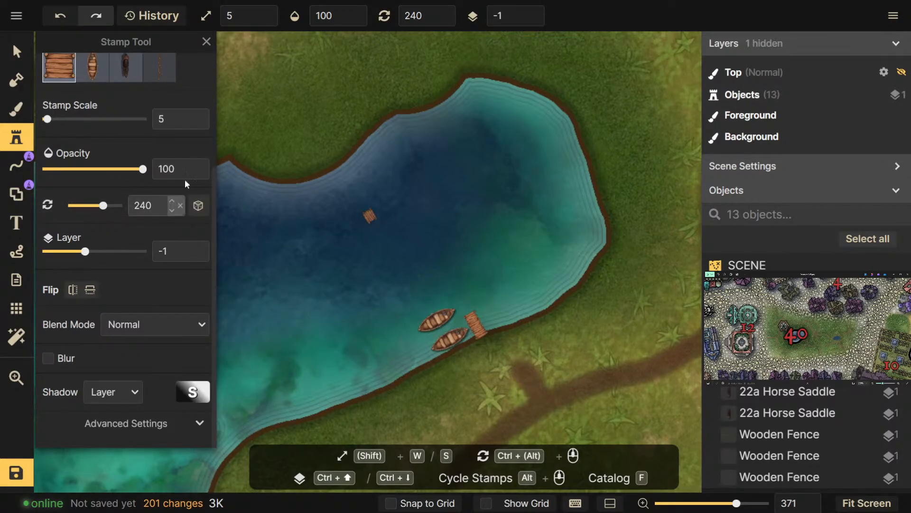
pyautogui.scroll(3, 195, 157)
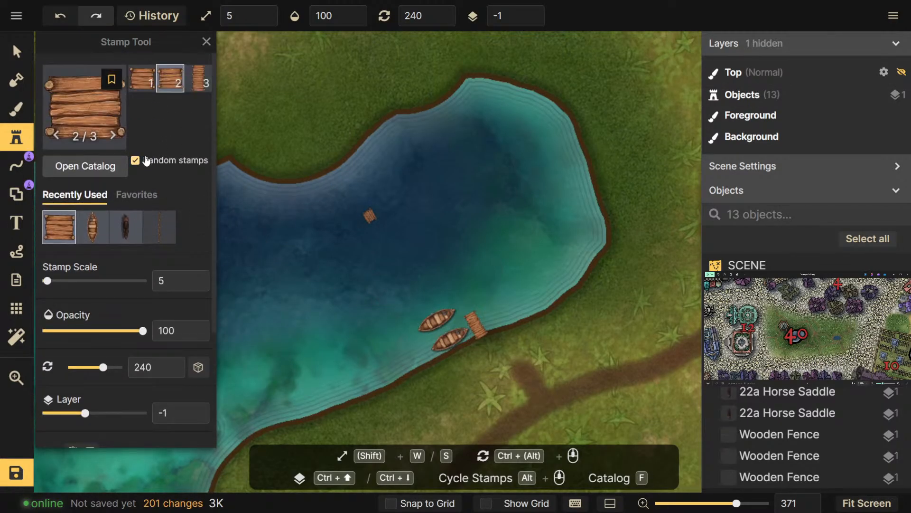
pyautogui.click(200, 79)
pyautogui.scroll(2, 474, 323)
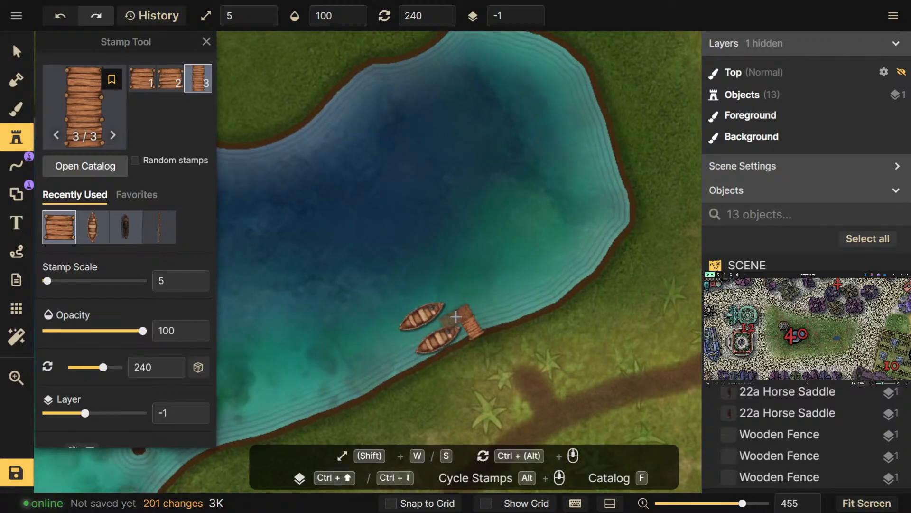
pyautogui.click(456, 315)
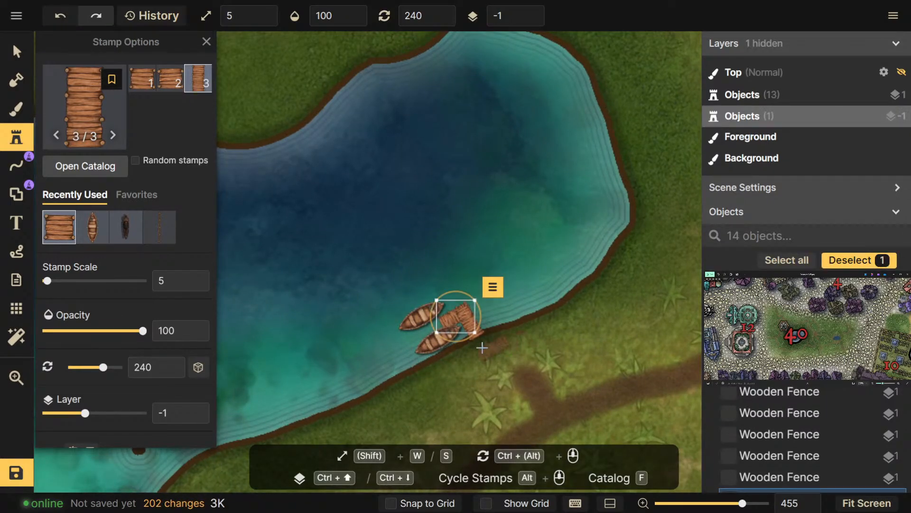
pyautogui.click(425, 332)
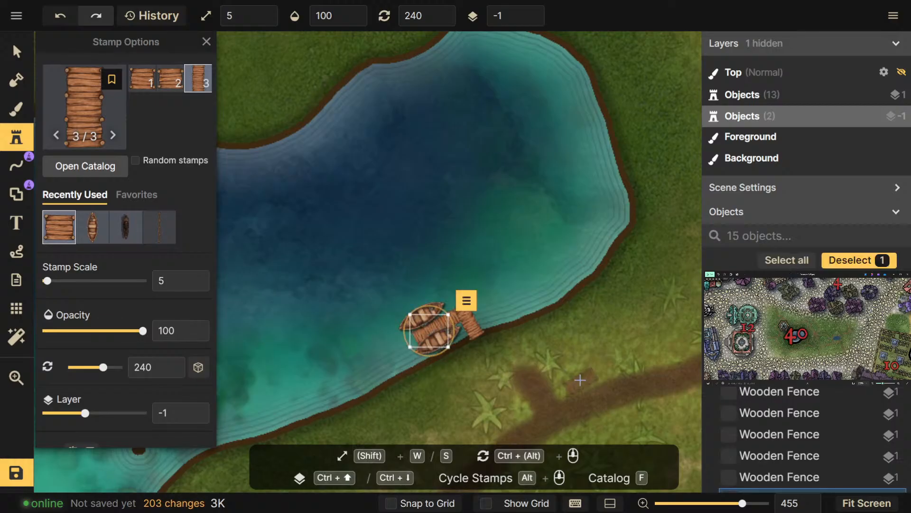
# Move the two rowboats to opposite sides of the dock and rotate the southern one to 60.5 degrees
pyautogui.click(17, 51)
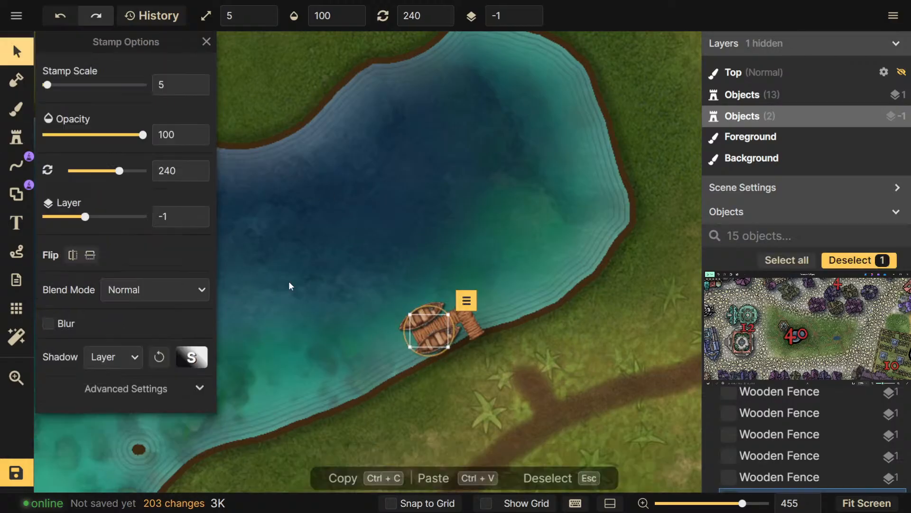
pyautogui.scroll(1, 441, 338)
pyautogui.click(440, 338)
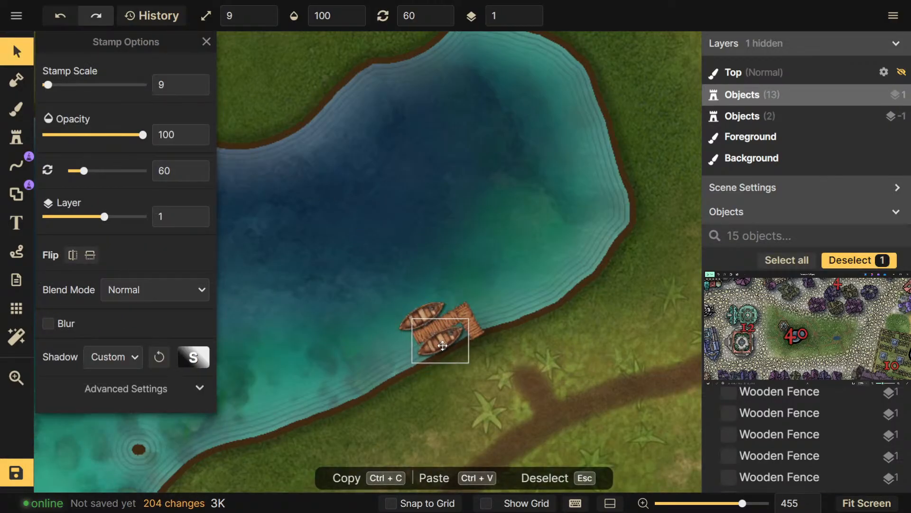
pyautogui.scroll(1, 433, 327)
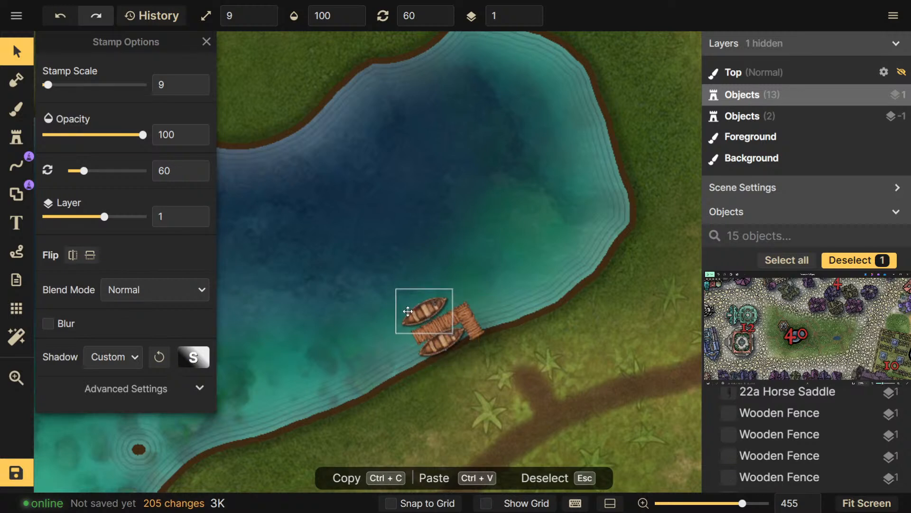
pyautogui.click(407, 315)
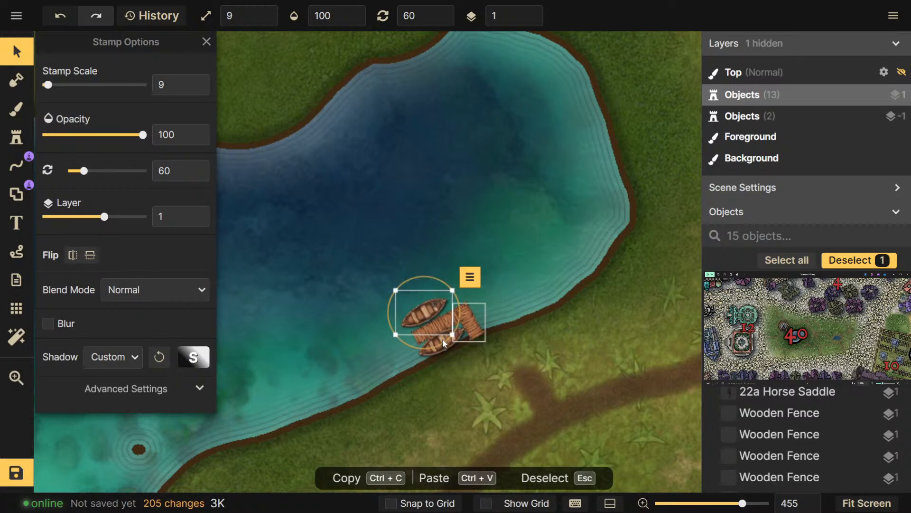
pyautogui.moveTo(441, 352); pyautogui.dragTo(441, 353)
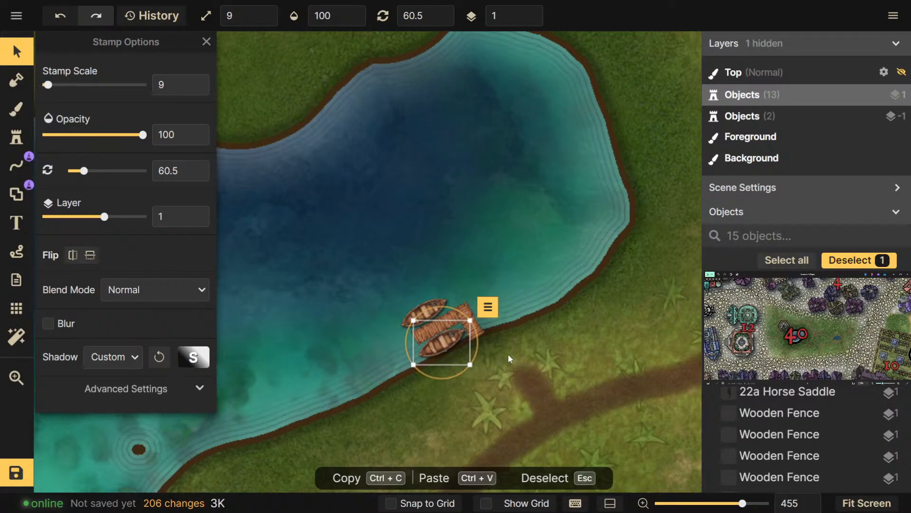
# Reduce the southern rowboat to scale 7 and fit it between the dock and the shore
pyautogui.scroll(-5, 498, 358)
pyautogui.scroll(-2, 557, 371)
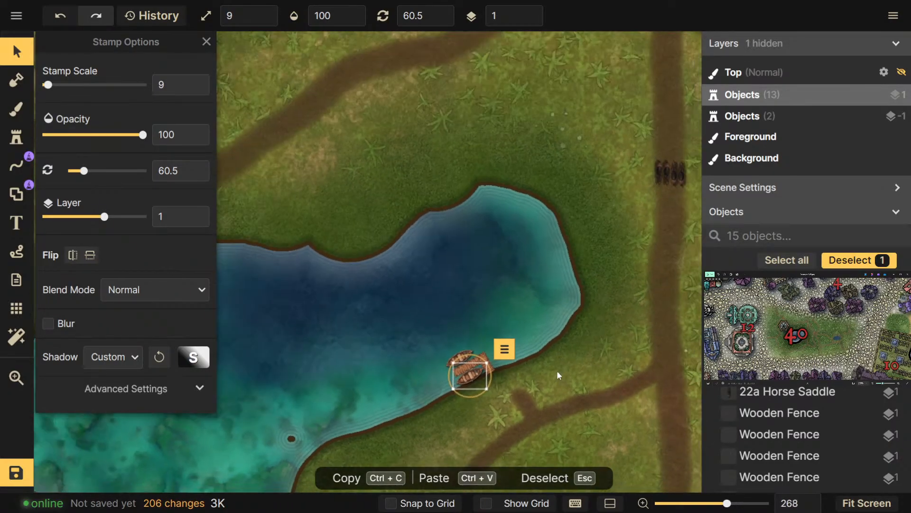
pyautogui.press('[')
pyautogui.press('[')
pyautogui.press('[')
pyautogui.scroll(3, 489, 404)
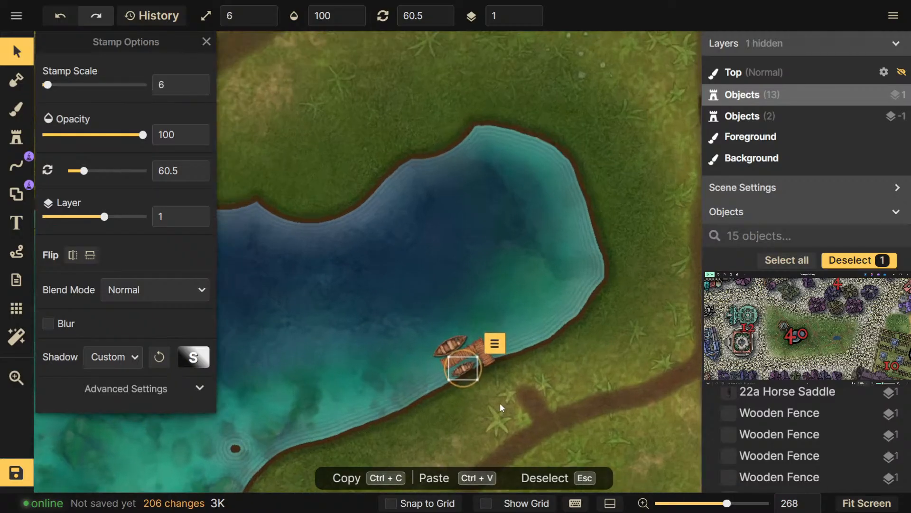
pyautogui.scroll(4, 500, 402)
pyautogui.press(']')
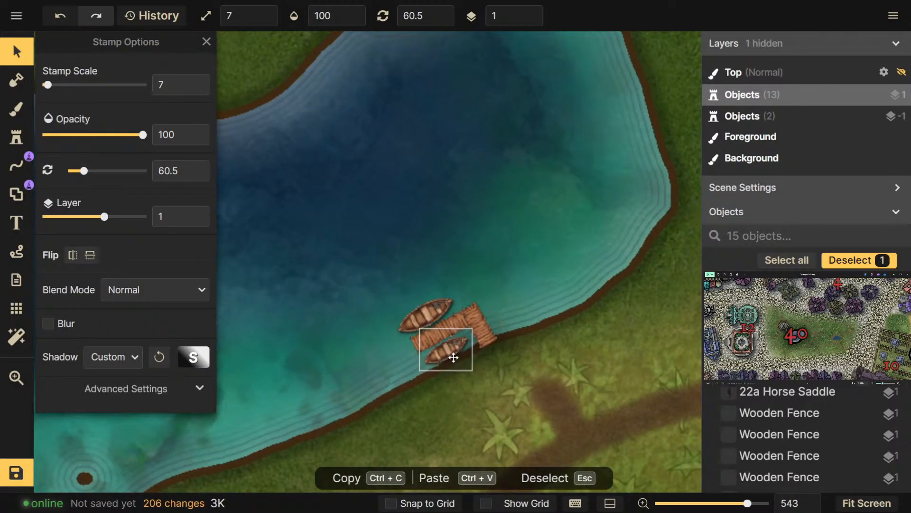
# Reduce the northern rowboat to scale 7, nudge it against the dock, and clear the selection
pyautogui.click(425, 315)
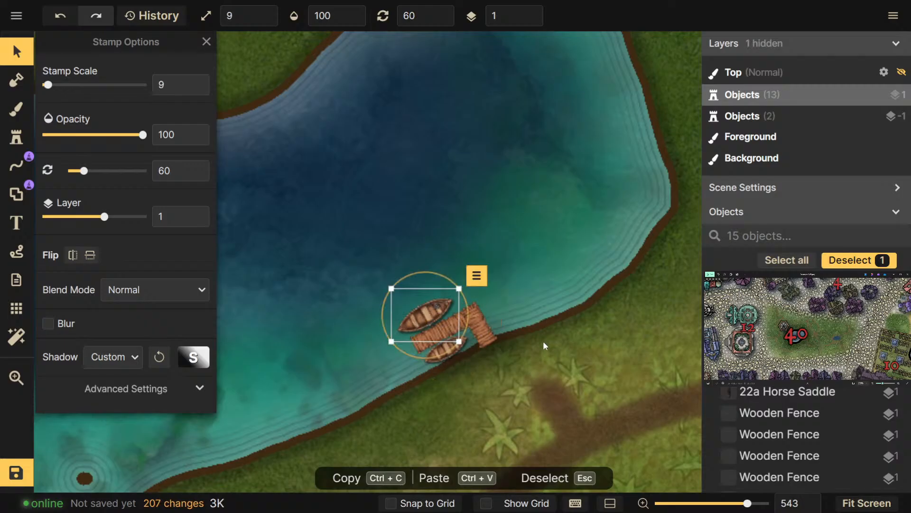
pyautogui.press('[')
pyautogui.press('[')
pyautogui.moveTo(431, 320); pyautogui.dragTo(433, 318)
pyautogui.click(563, 368)
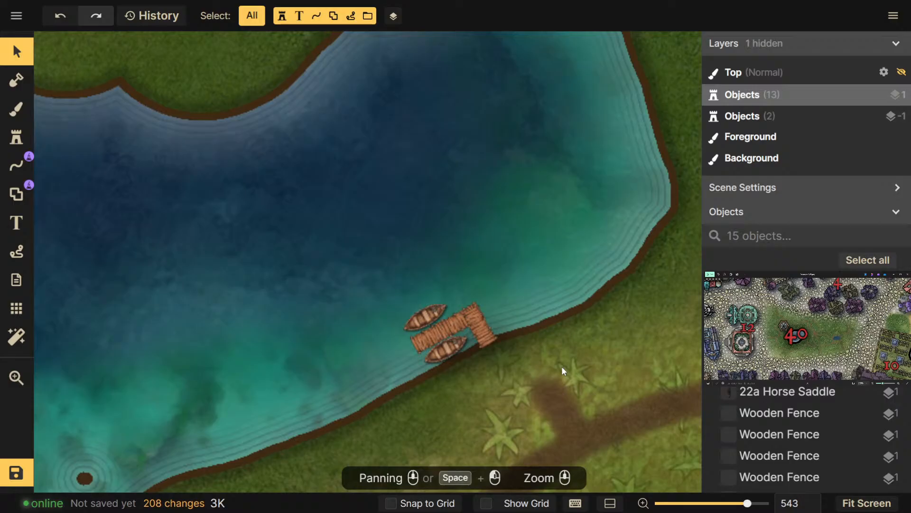
# Place another rowboat at scale 7, rotated to 75 degrees, on the open water in the lake's western part
pyautogui.click(424, 315)
pyautogui.click(17, 137)
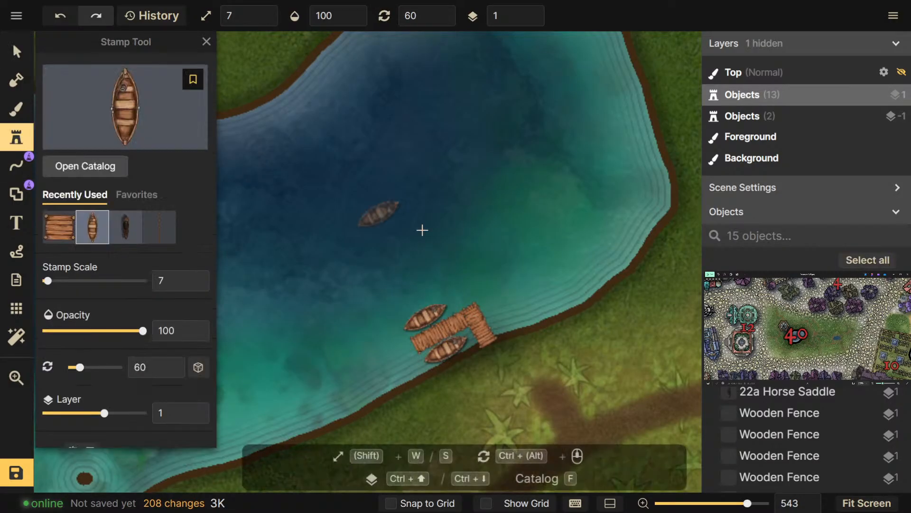
pyautogui.scroll(5, 504, 308)
pyautogui.scroll(1, 493, 307)
pyautogui.scroll(-6, 489, 295)
pyautogui.moveTo(262, 286); pyautogui.dragTo(524, 210)
pyautogui.moveTo(361, 254); pyautogui.dragTo(497, 240)
pyautogui.scroll(-4, 479, 263)
pyautogui.scroll(-3, 497, 240)
pyautogui.scroll(1, 337, 242)
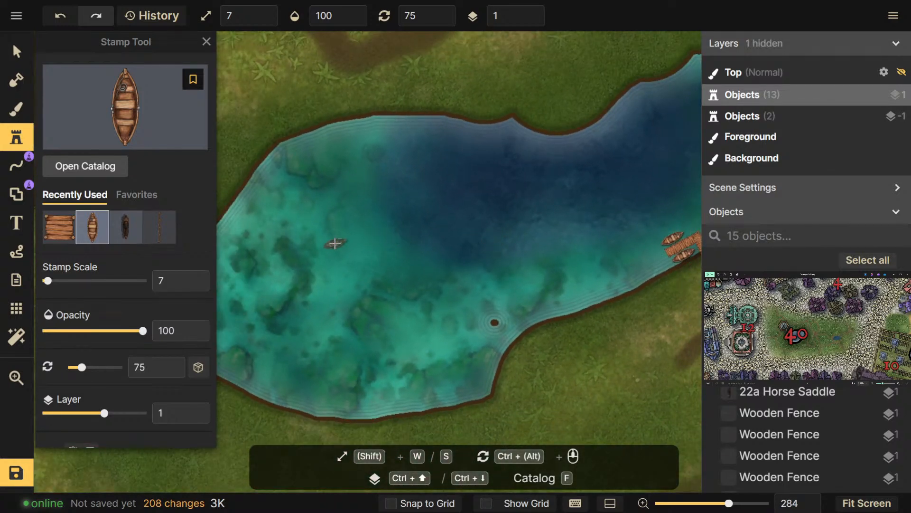
pyautogui.click(337, 241)
pyautogui.moveTo(479, 303); pyautogui.dragTo(417, 319)
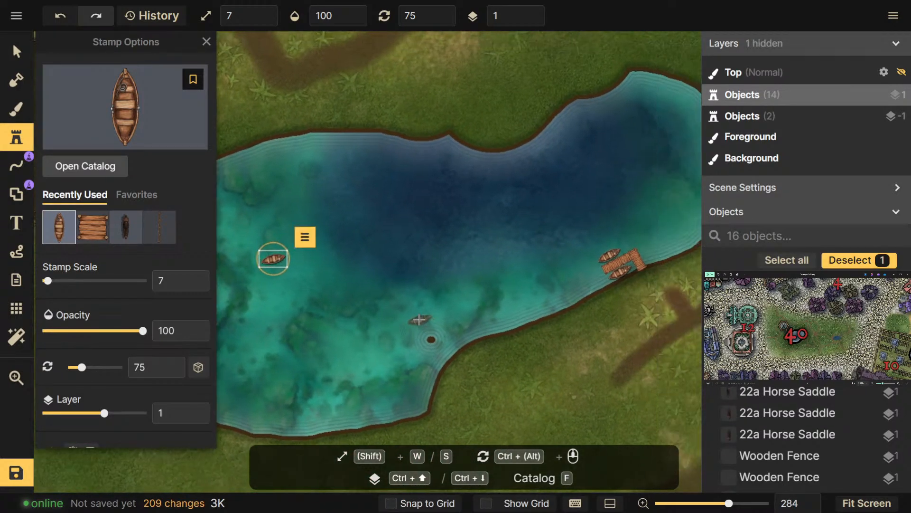
# Search the stamp catalog for human and choose the noblewoman stamp from the Fantasy Regional Humanoids group
pyautogui.click(85, 165)
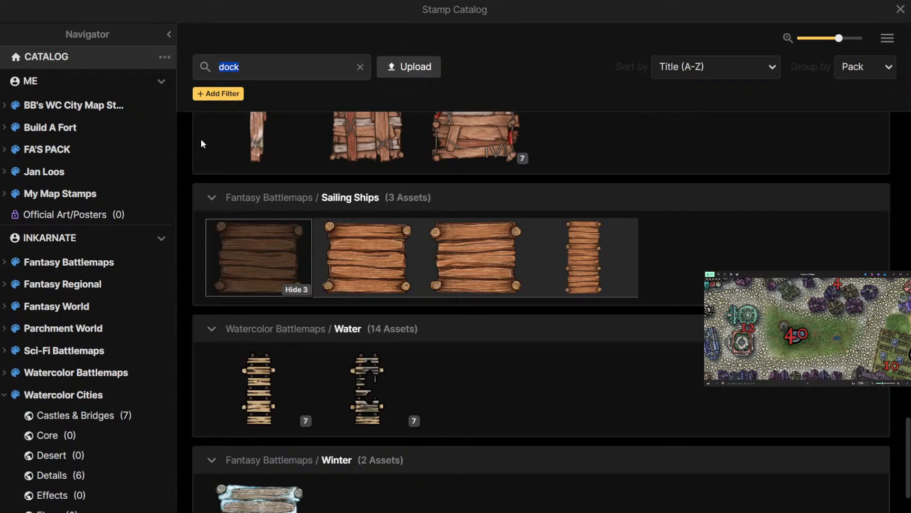
pyautogui.write('per')
pyautogui.press('BackSpace')
pyautogui.press('BackSpace')
pyautogui.press('BackSpace')
pyautogui.write('human')
pyautogui.press('Return')
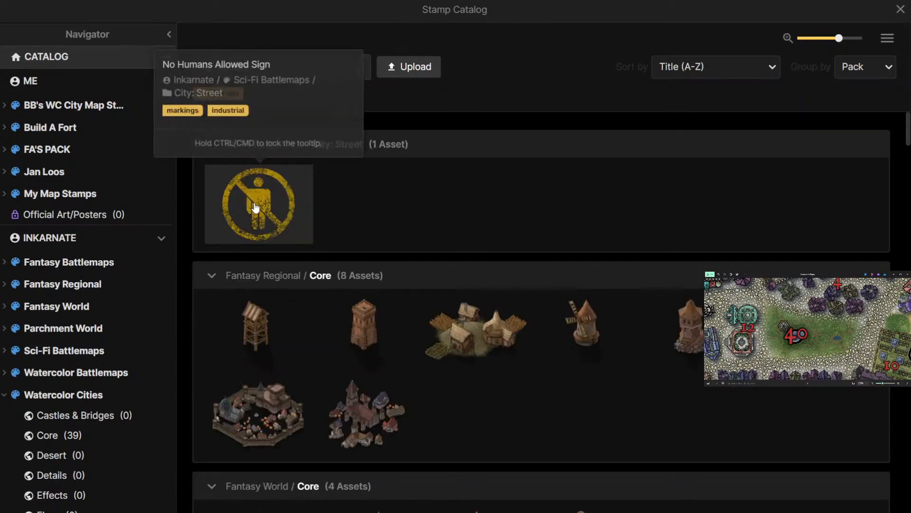
pyautogui.scroll(-15, 355, 306)
pyautogui.scroll(-15, 357, 310)
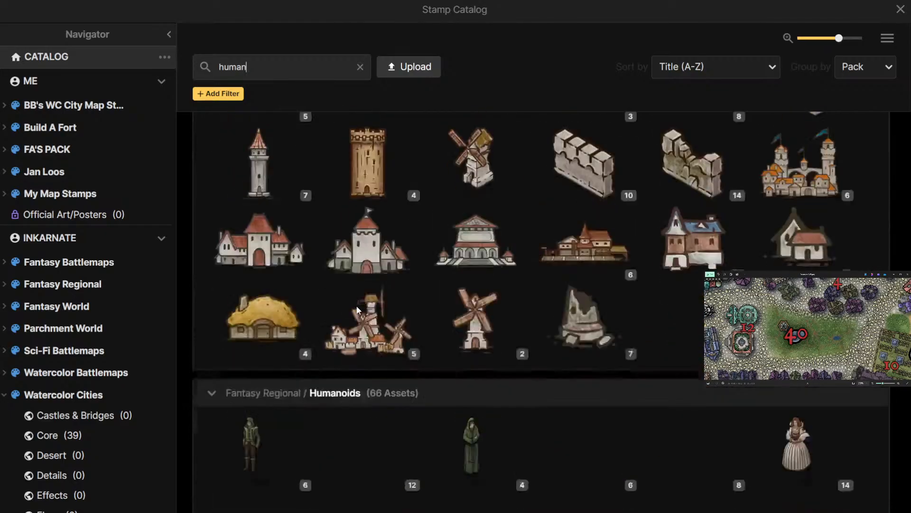
pyautogui.scroll(-5, 358, 310)
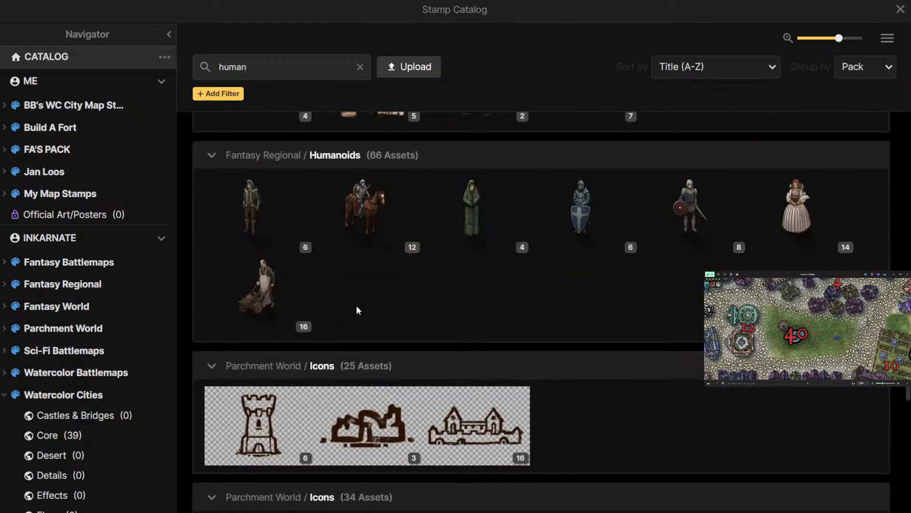
pyautogui.click(832, 219)
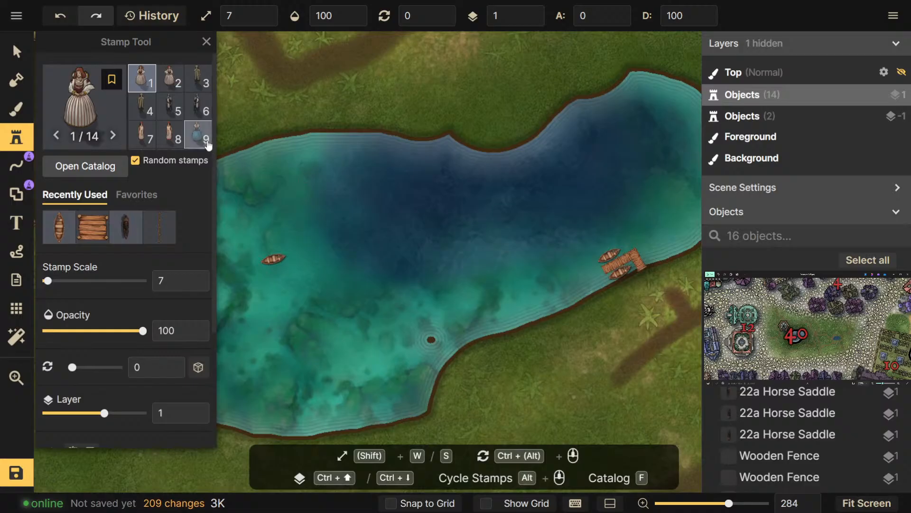
# Place a noblewoman figure at scale 27 in the eastern end of the rowboat on the open water
pyautogui.scroll(1, 277, 255)
pyautogui.scroll(3, 276, 255)
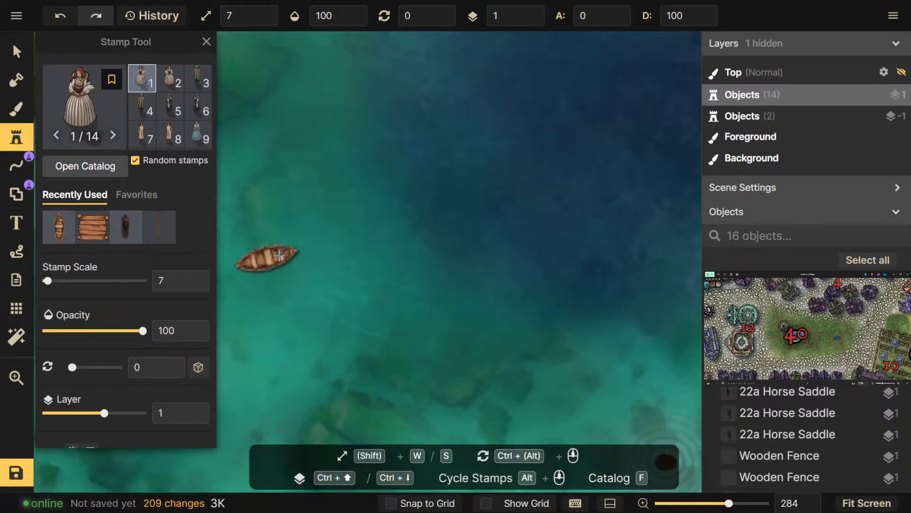
pyautogui.click(279, 251)
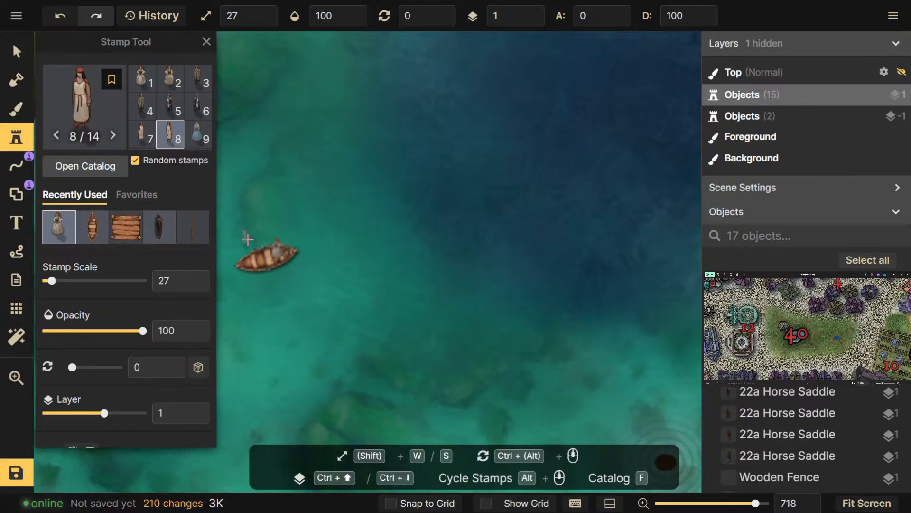
# Flip the figure stamp horizontally and place a second person, at about scale 35, beside the first in the rowboat
pyautogui.scroll(-3, 86, 317)
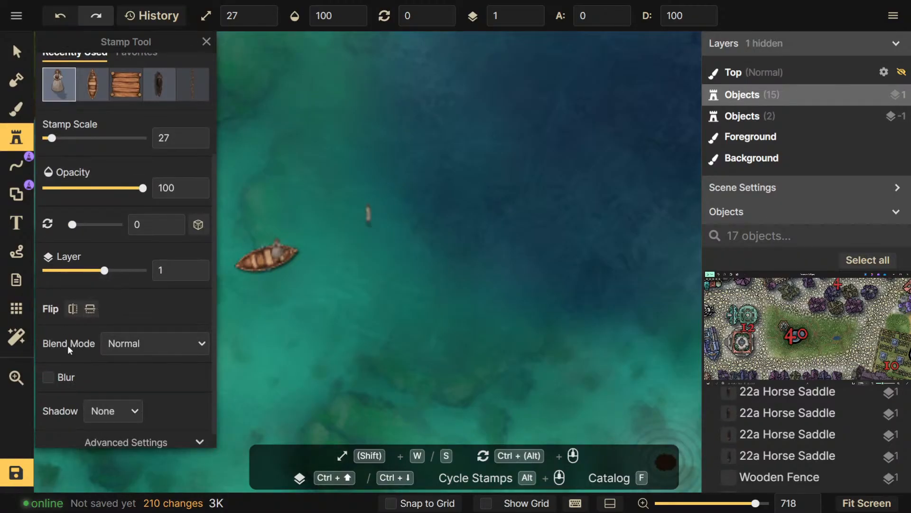
pyautogui.click(74, 312)
pyautogui.press('w')
pyautogui.press('s')
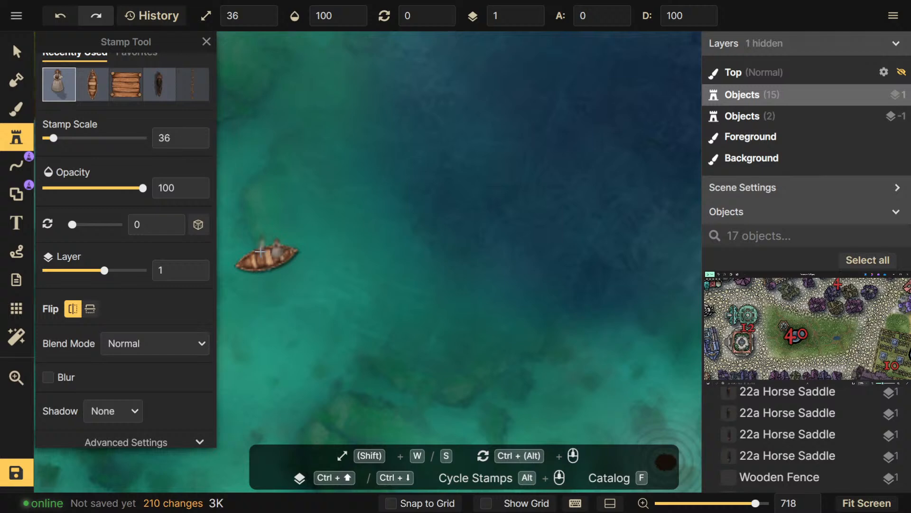
pyautogui.click(260, 251)
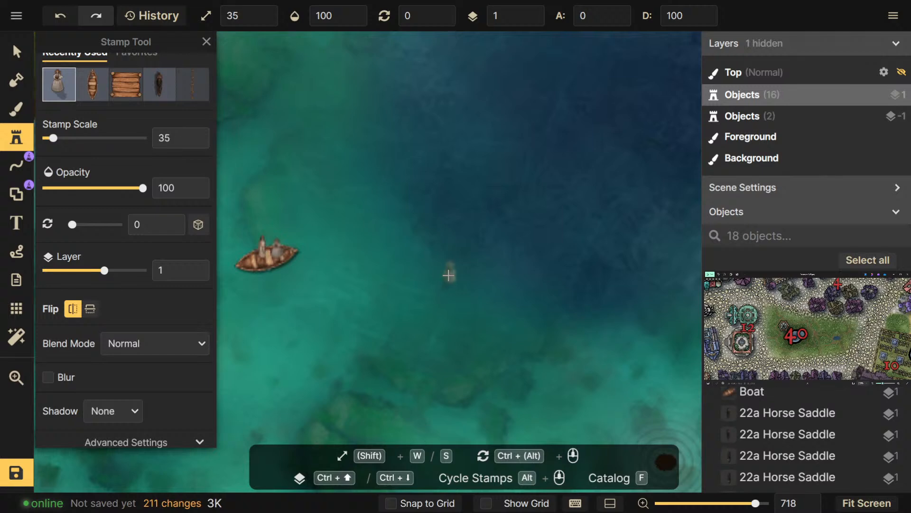
# Search the stamp catalog for bench and choose Bench Wood Ashen A1 2x1 from the FA'S PACK Bedroom group
pyautogui.scroll(-10, 415, 275)
pyautogui.moveTo(567, 281); pyautogui.dragTo(494, 260)
pyautogui.scroll(-1, 496, 260)
pyautogui.scroll(4, 569, 301)
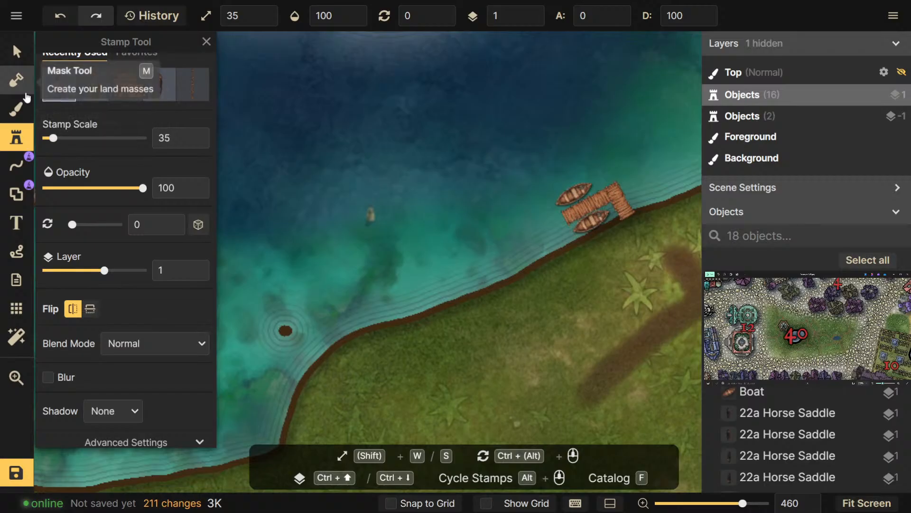
pyautogui.scroll(-1, 155, 317)
pyautogui.scroll(-4, 563, 336)
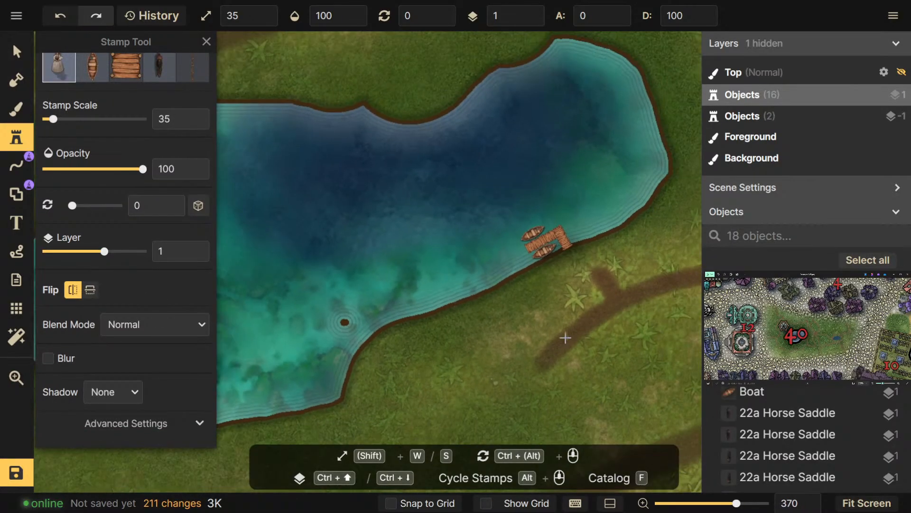
pyautogui.scroll(-2, 481, 308)
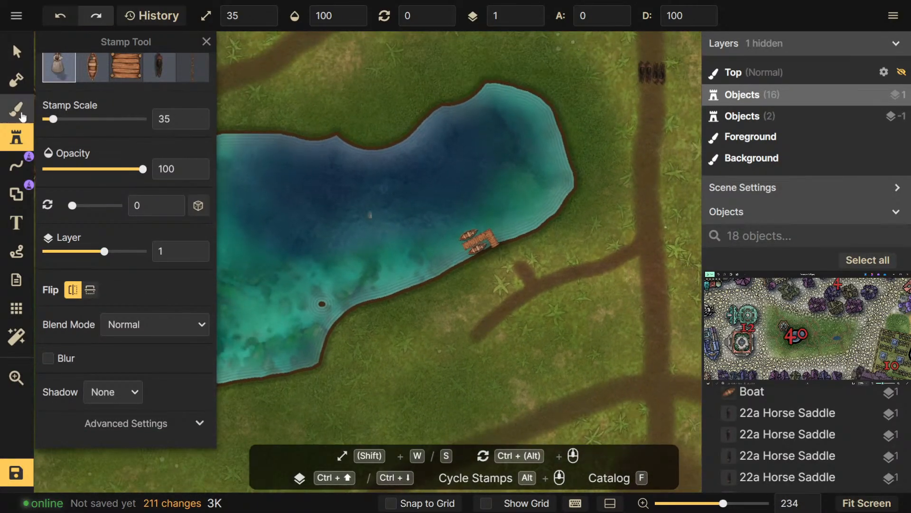
pyautogui.scroll(3, 161, 193)
pyautogui.click(117, 168)
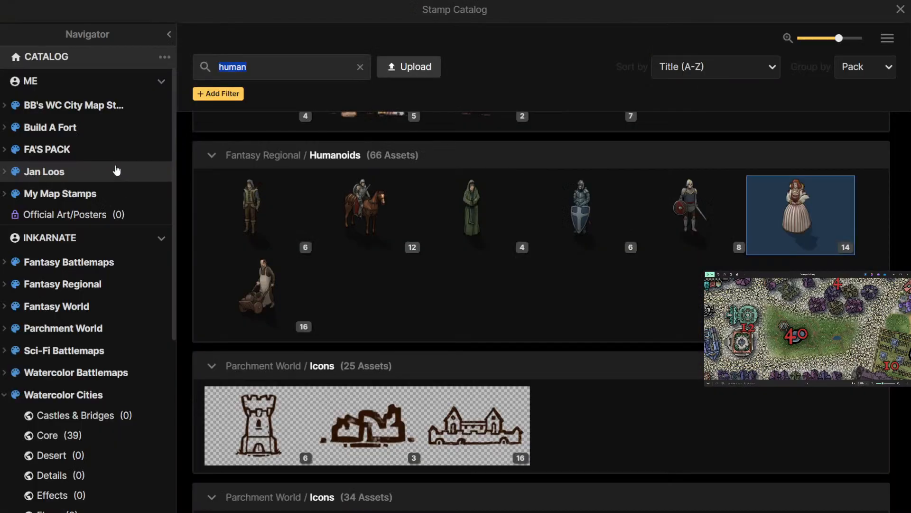
pyautogui.write('bench')
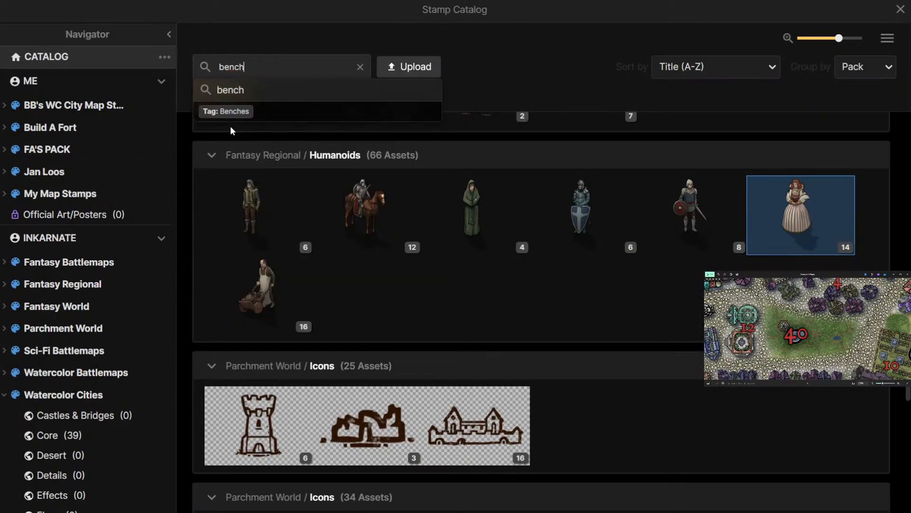
pyautogui.press('Return')
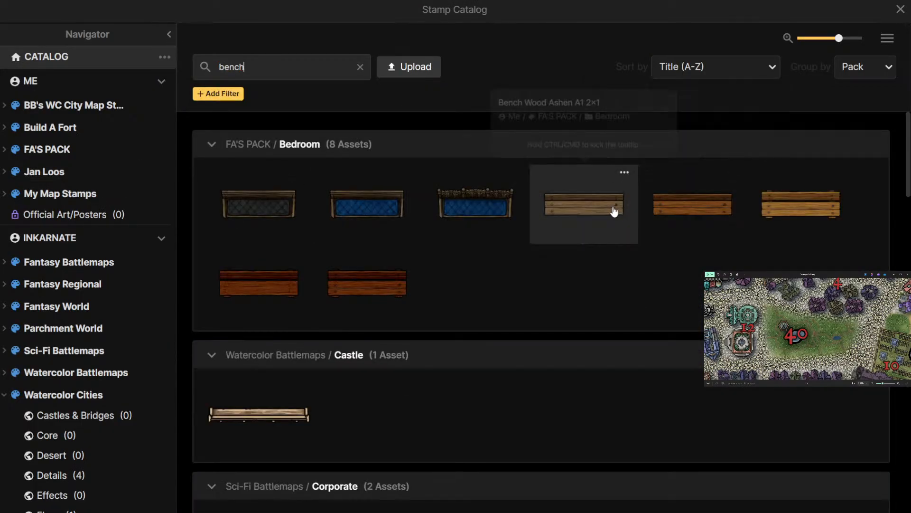
pyautogui.scroll(-5, 612, 210)
pyautogui.scroll(-20, 618, 209)
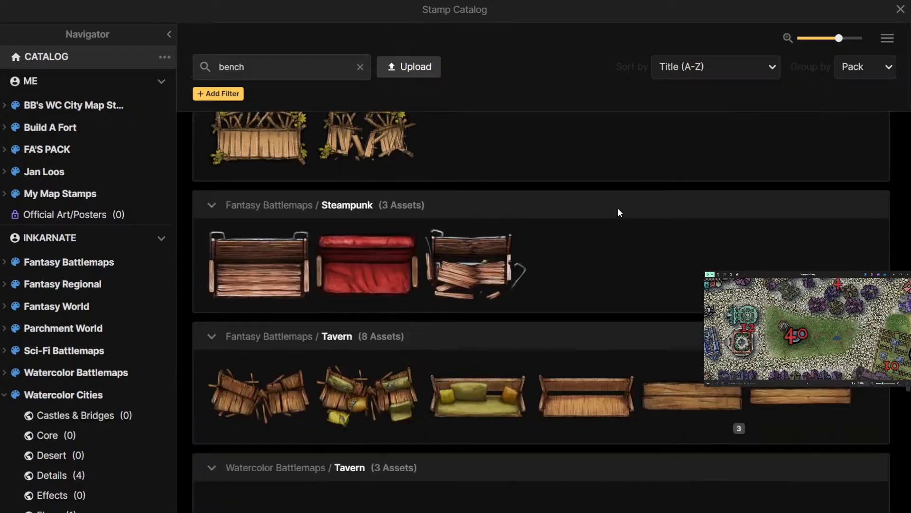
pyautogui.scroll(-3, 635, 224)
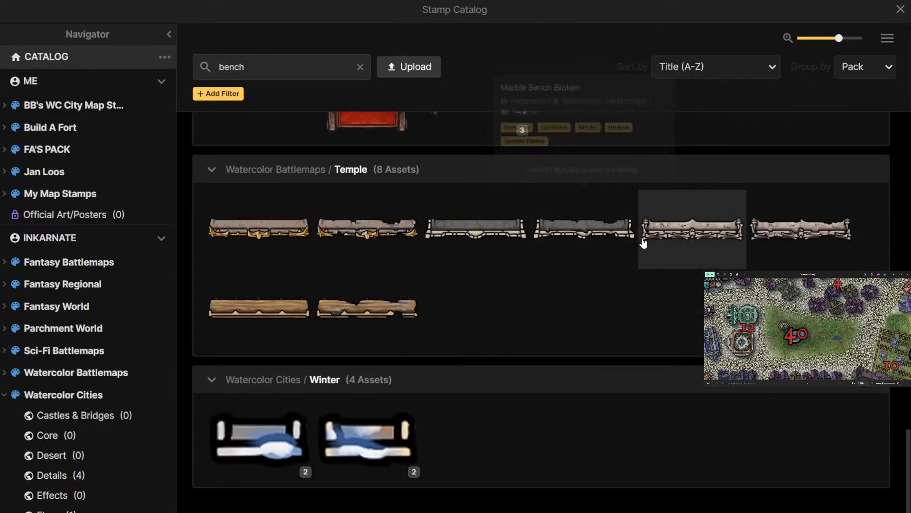
pyautogui.scroll(6, 650, 246)
pyautogui.scroll(20, 651, 248)
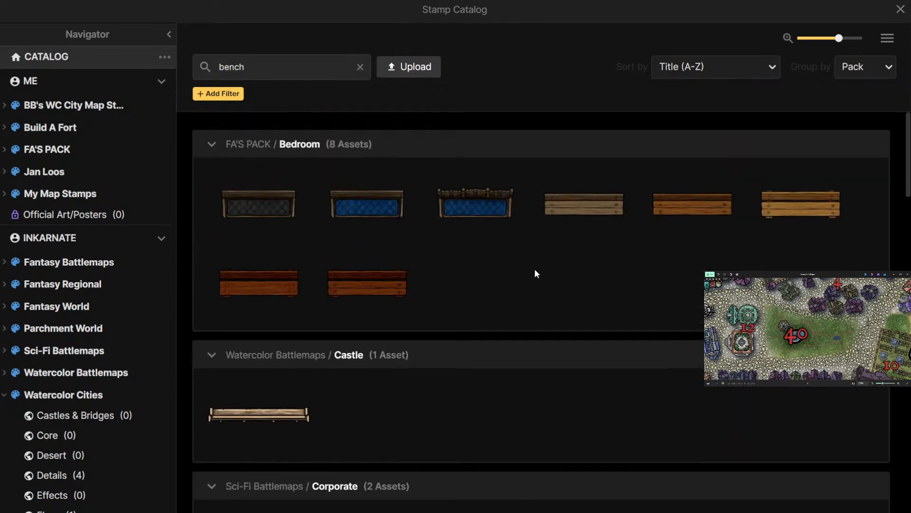
pyautogui.click(600, 226)
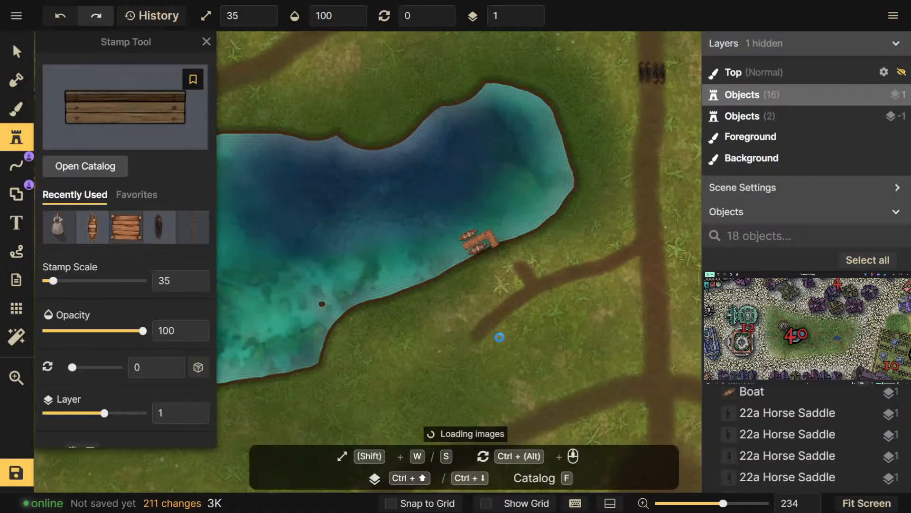
# Place three benches at scale 15, rotated to 150 degrees, in a row parallel to the shore south of the dock
pyautogui.scroll(7, 501, 276)
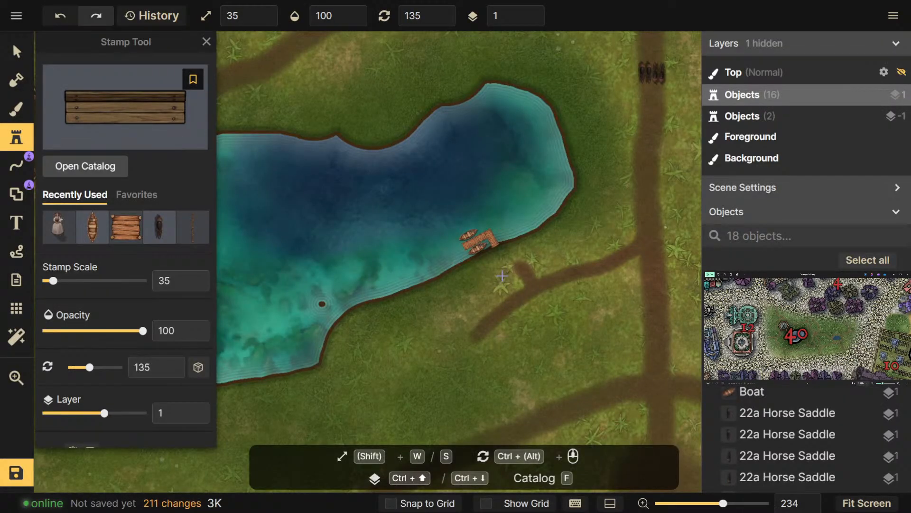
pyautogui.scroll(1, 501, 276)
pyautogui.scroll(4, 501, 276)
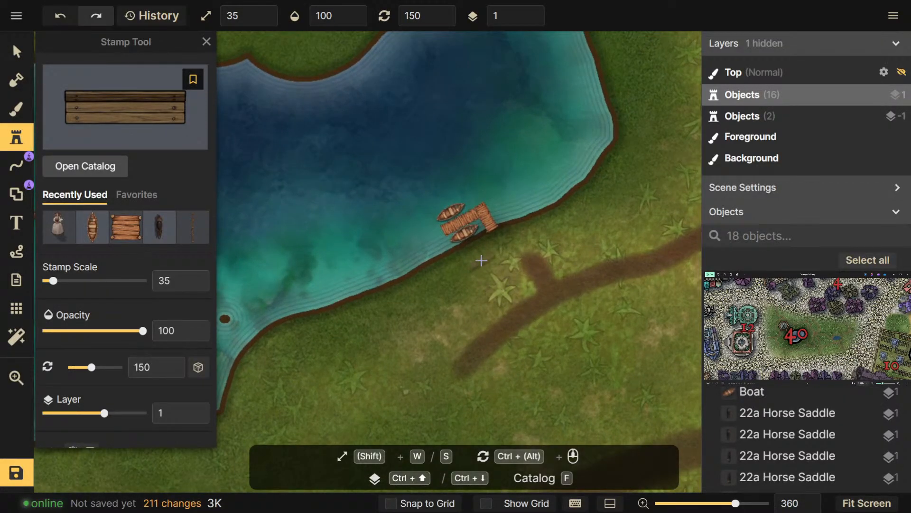
pyautogui.press('s')
pyautogui.press('s')
pyautogui.scroll(6, 480, 248)
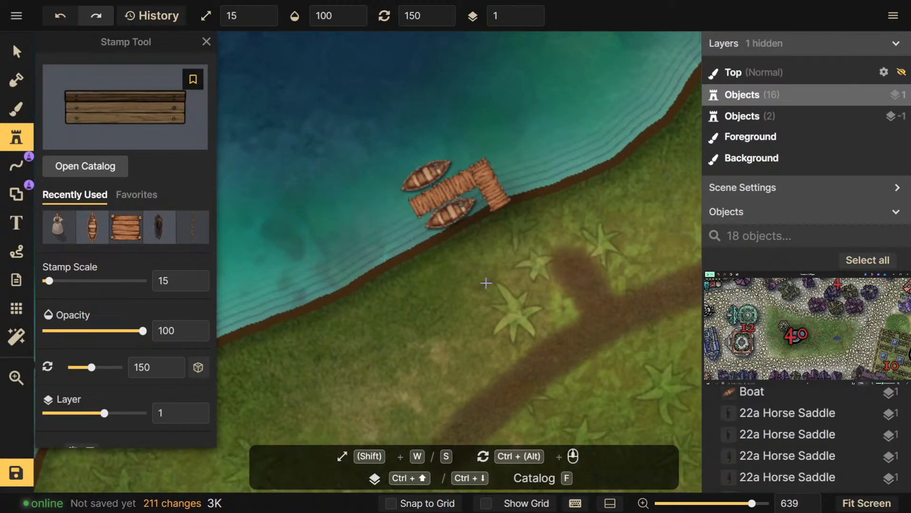
pyautogui.click(522, 279)
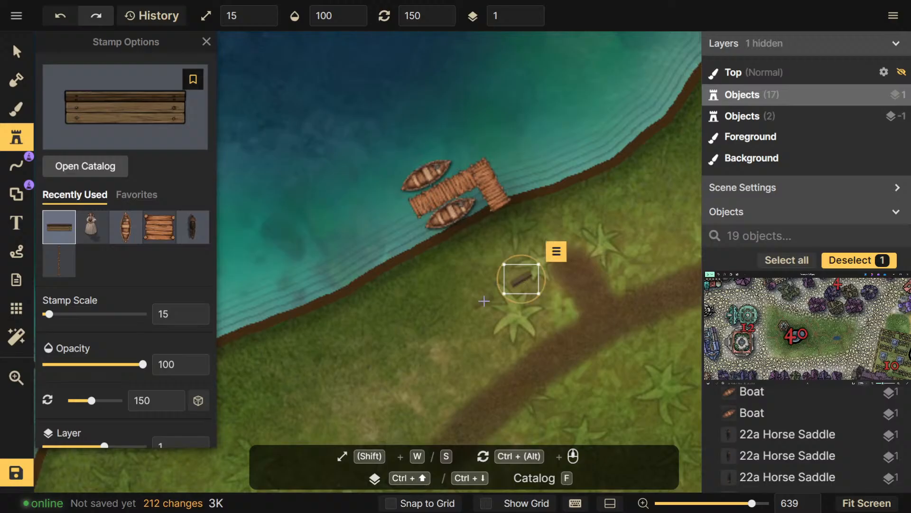
pyautogui.click(495, 291)
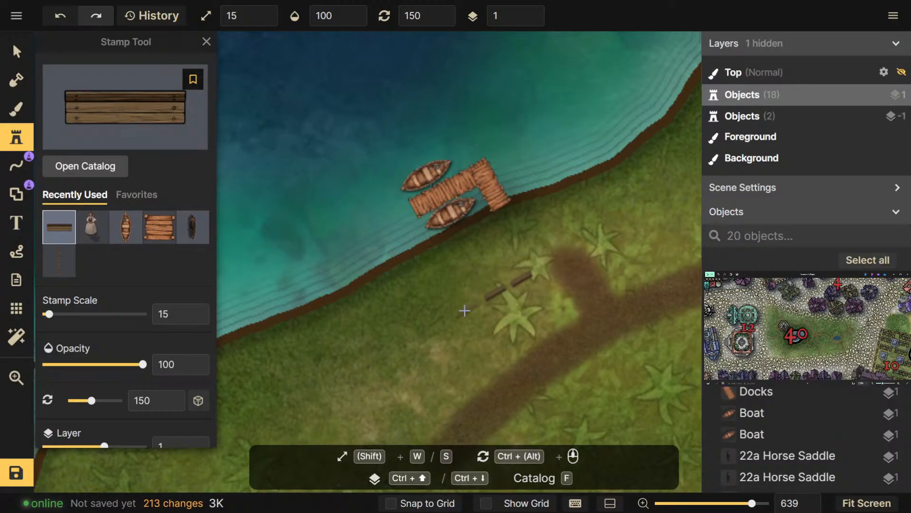
pyautogui.click(465, 310)
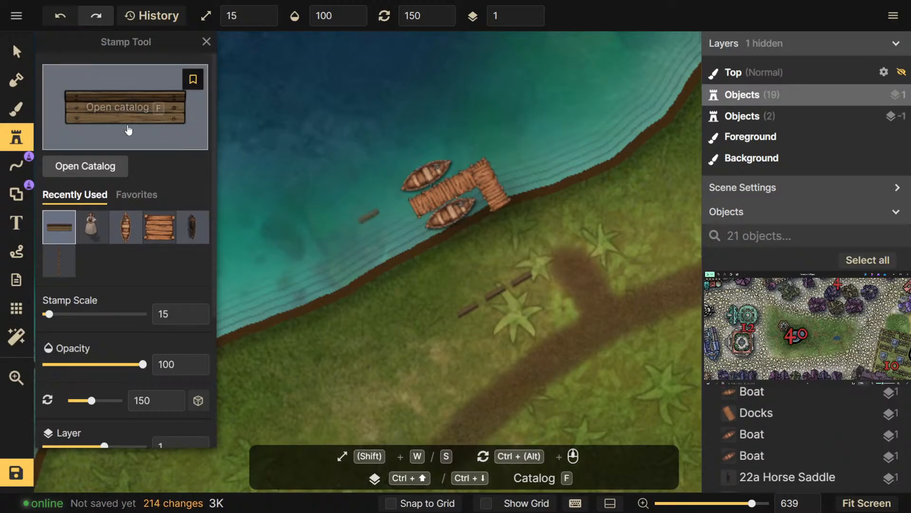
# Paint a stroke over the benches on the foreground using the plain brown texture at brush size 7 and opacity 28
pyautogui.click(31, 108)
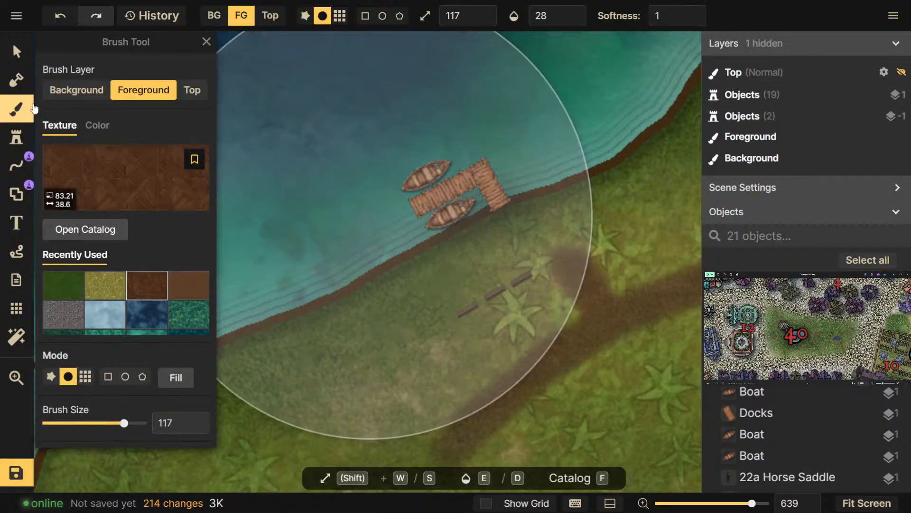
pyautogui.click(185, 286)
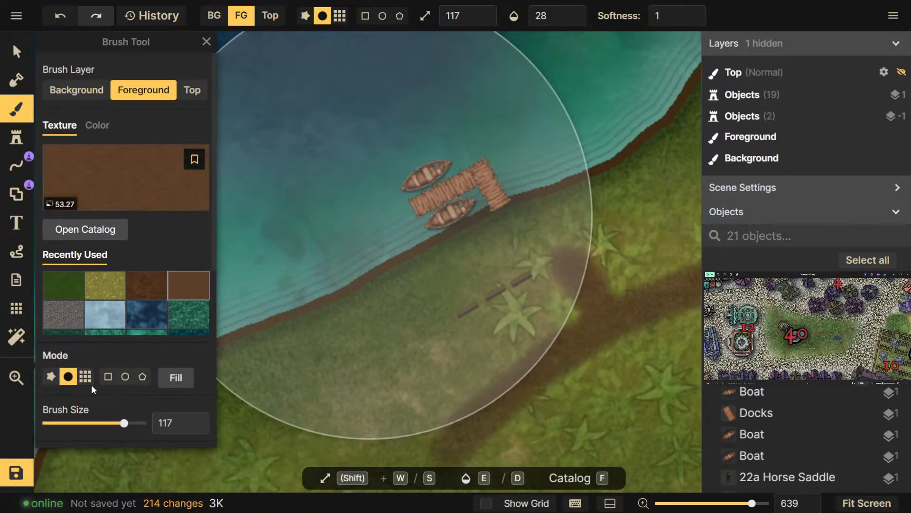
pyautogui.press('s')
pyautogui.press('s')
pyautogui.press('s')
pyautogui.press('s')
pyautogui.press('s')
pyautogui.press('s')
pyautogui.press('s')
pyautogui.press('s')
pyautogui.press('s')
pyautogui.press('s')
pyautogui.press('s')
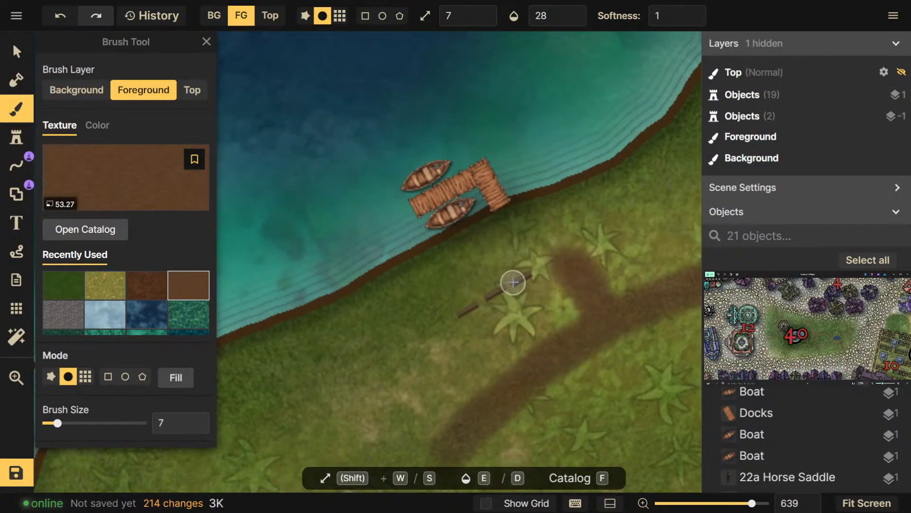
pyautogui.moveTo(547, 261); pyautogui.dragTo(483, 298)
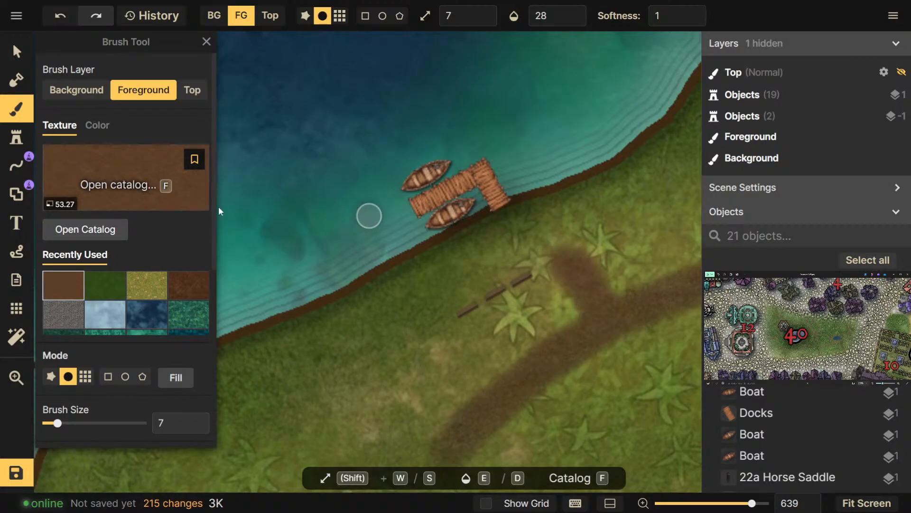
# Set the brush opacity to 88 and paint a dirt path from the short path spur along the three benches
pyautogui.scroll(-3, 110, 397)
pyautogui.click(126, 331)
pyautogui.moveTo(128, 334); pyautogui.dragTo(132, 332)
pyautogui.moveTo(567, 254); pyautogui.dragTo(461, 320)
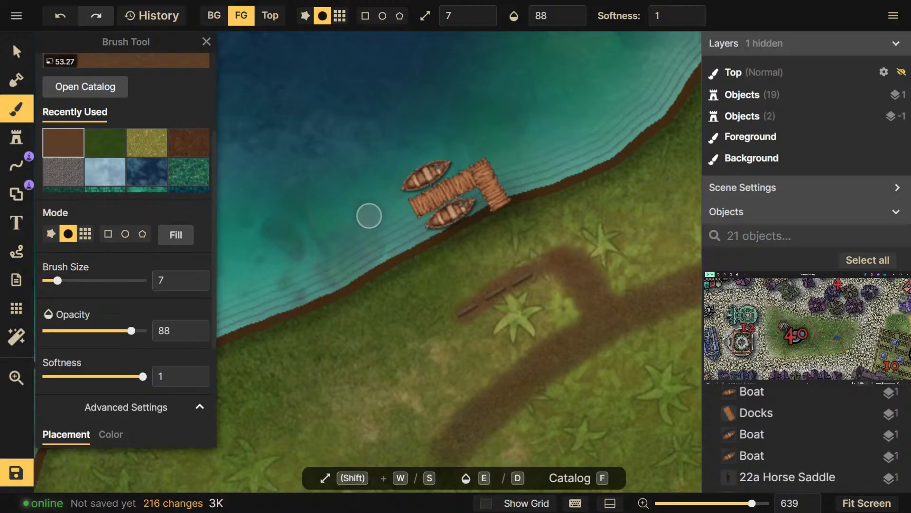
# Search the stamp catalog for flowers and choose Azalea Flower Bushes from the Fantasy Battlemaps Eastern Castle group
pyautogui.moveTo(379, 197); pyautogui.dragTo(360, 217)
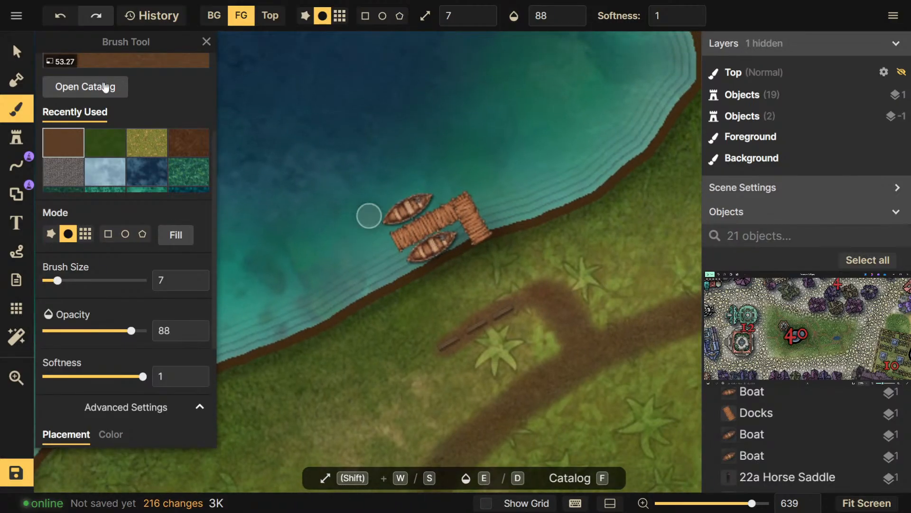
pyautogui.press('v')
pyautogui.scroll(-2, 356, 227)
pyautogui.scroll(-2, 356, 225)
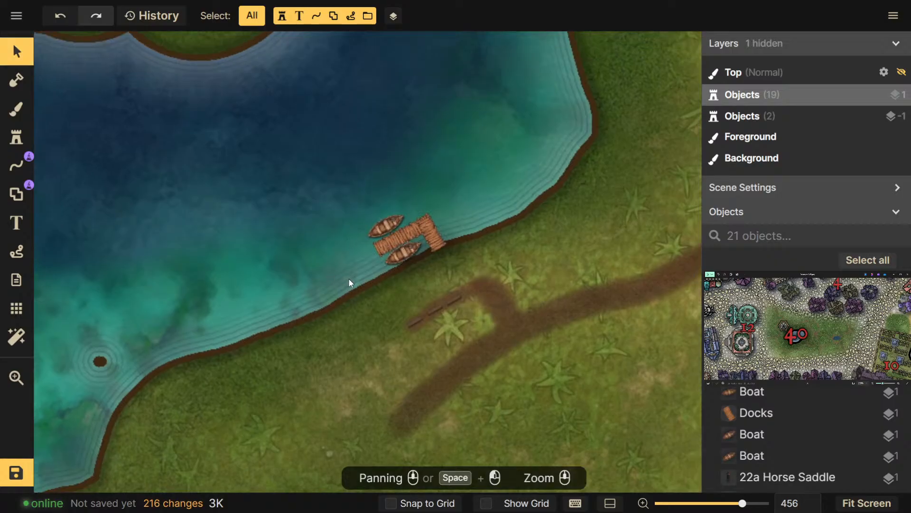
pyautogui.click(17, 147)
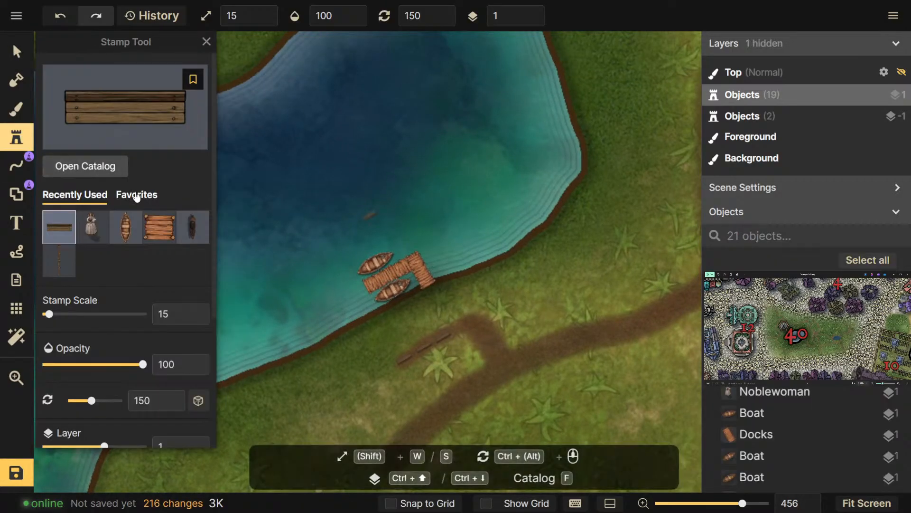
pyautogui.click(113, 172)
pyautogui.write('flowers')
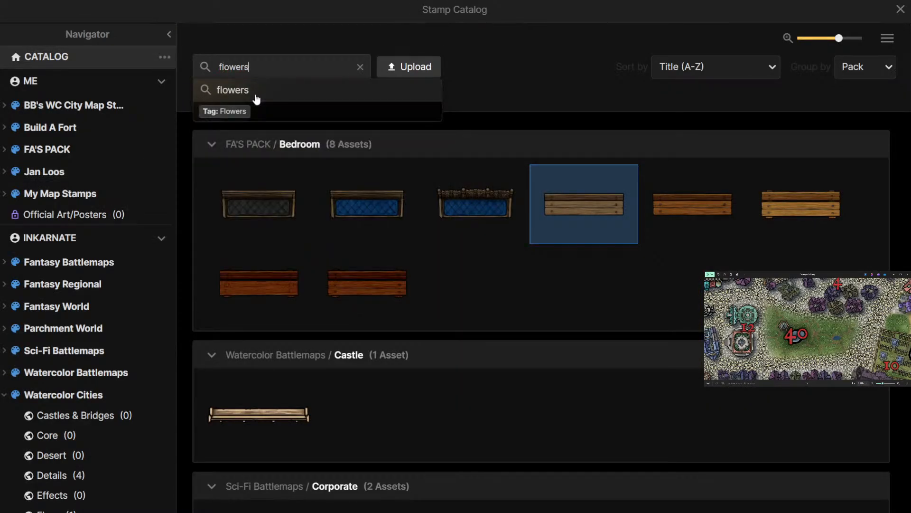
pyautogui.click(257, 97)
pyautogui.scroll(-5, 351, 306)
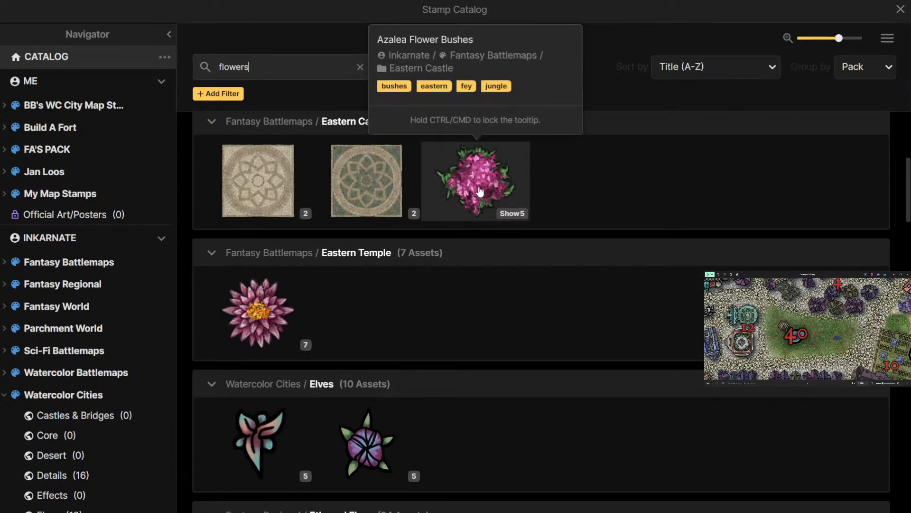
pyautogui.click(512, 213)
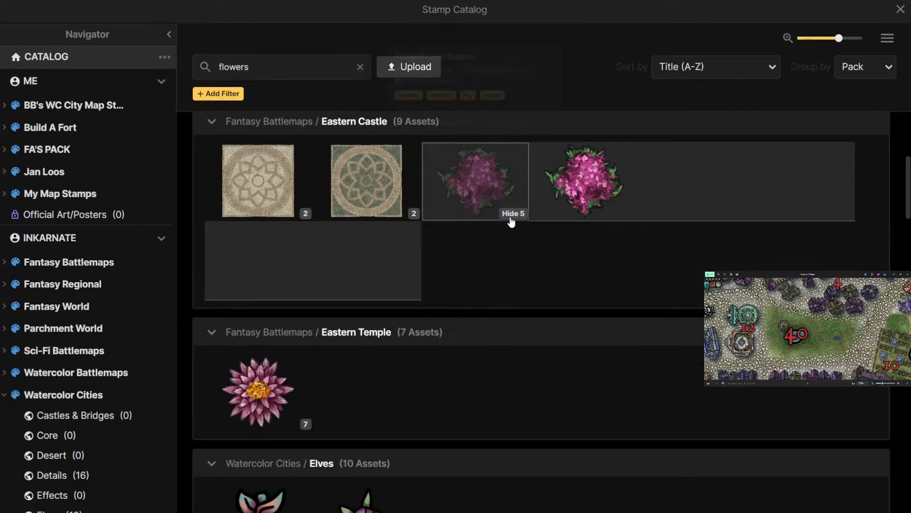
pyautogui.click(488, 188)
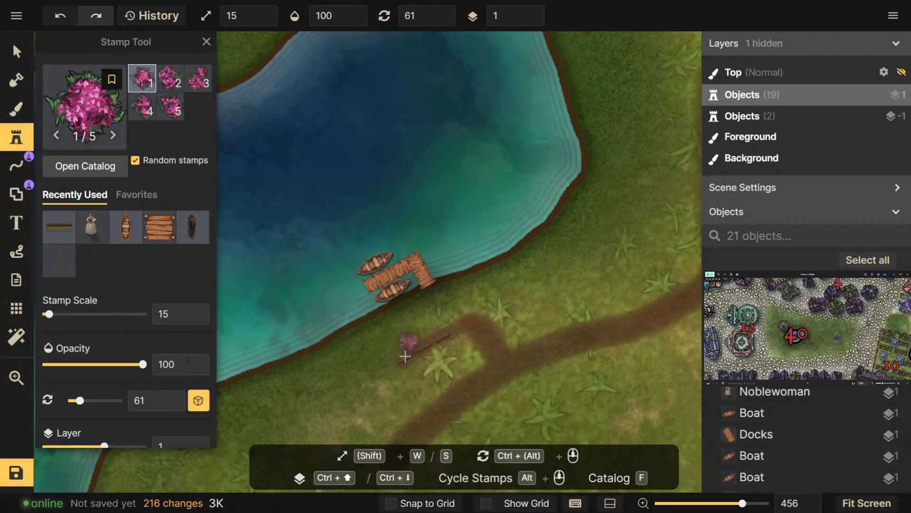
# Place a row of four azalea bushes at scale 12 along the south side of the three benches, varying their rotation
pyautogui.scroll(4, 457, 347)
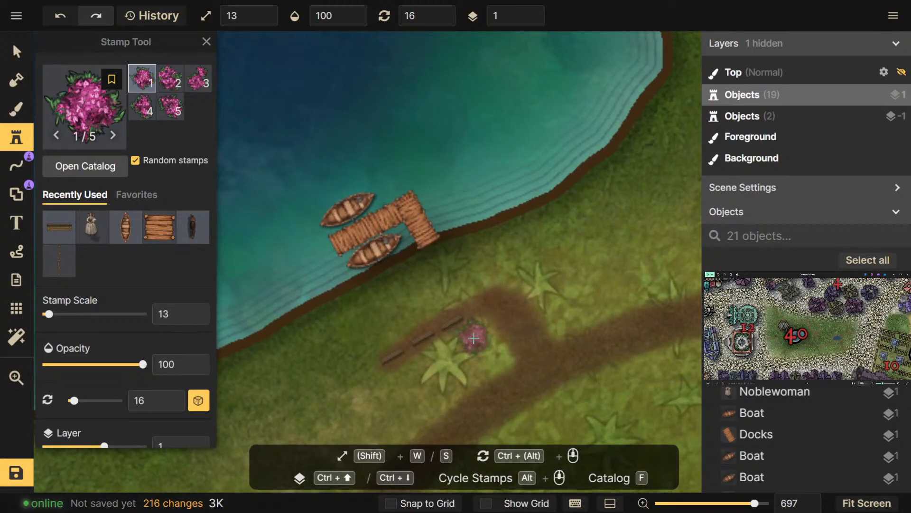
pyautogui.click(476, 335)
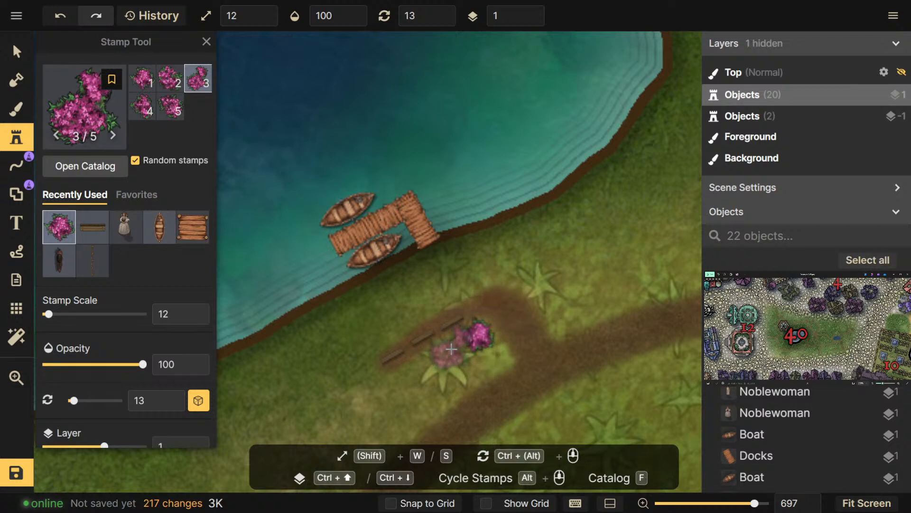
pyautogui.keyDown('ctrl'); pyautogui.scroll(3, 452, 351); pyautogui.keyUp('ctrl')
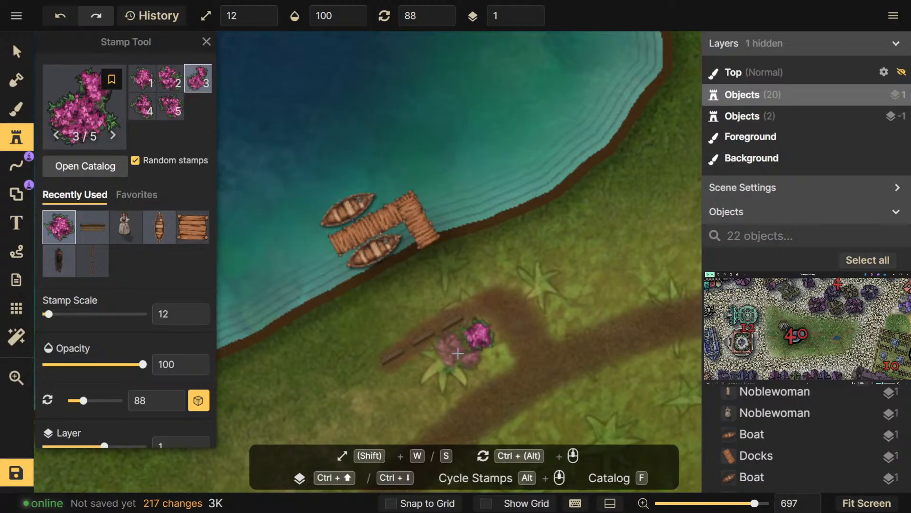
pyautogui.click(459, 354)
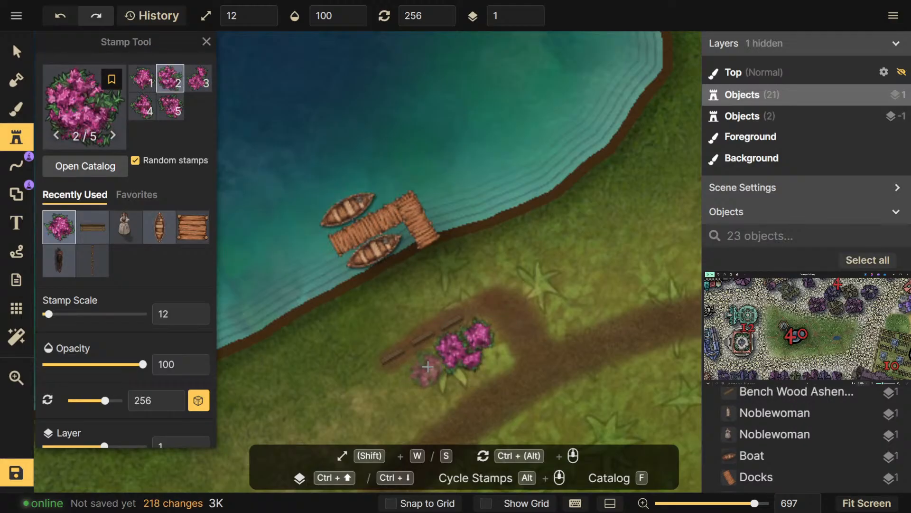
pyautogui.click(426, 366)
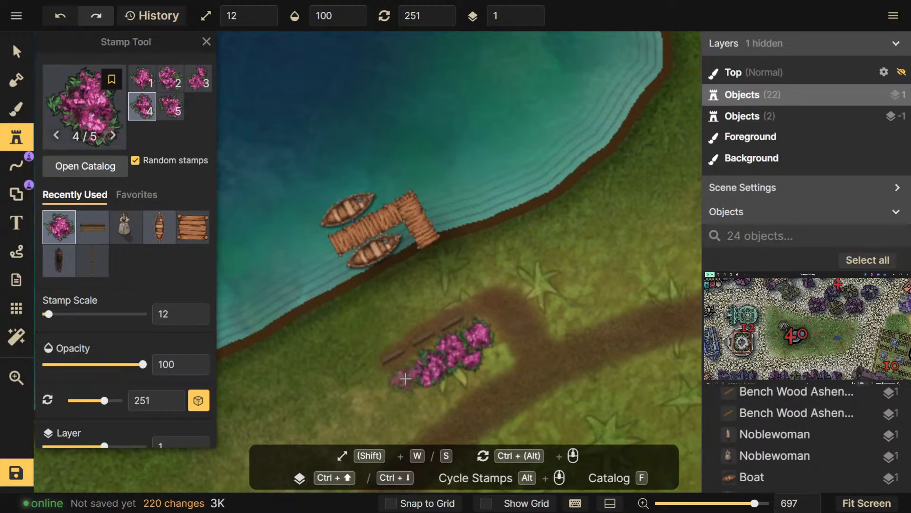
pyautogui.click(400, 377)
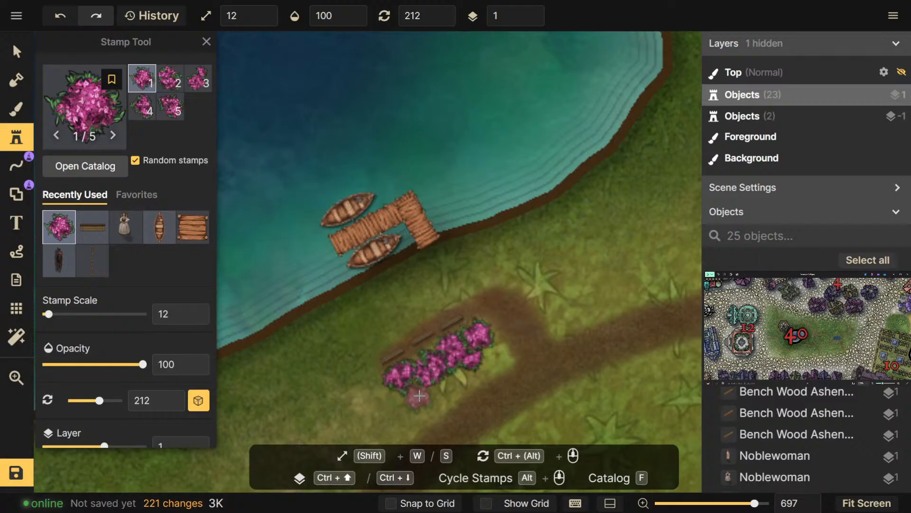
# Start a second flower row below the first bushes' southwest end with two azalea bushes at scale 12, rotating the last to 325 degrees
pyautogui.click(420, 401)
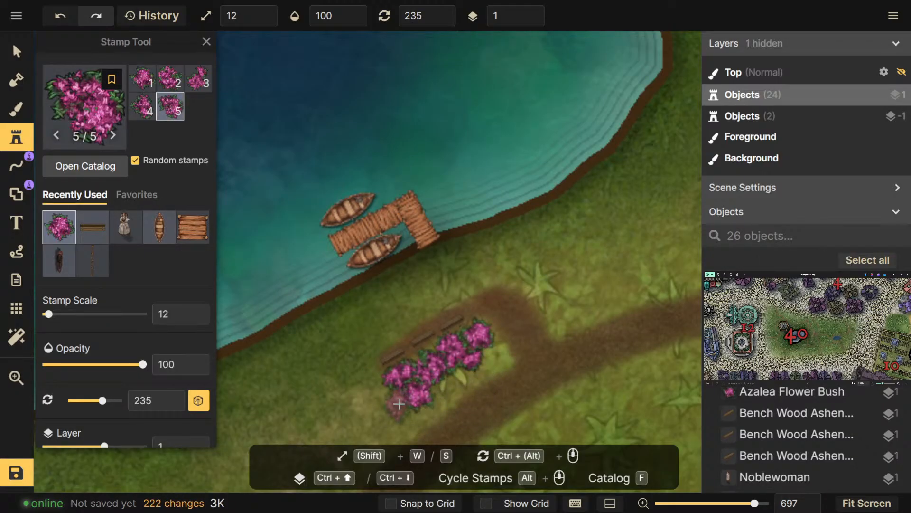
pyautogui.moveTo(398, 403); pyautogui.dragTo(449, 377)
pyautogui.scroll(5, 438, 374)
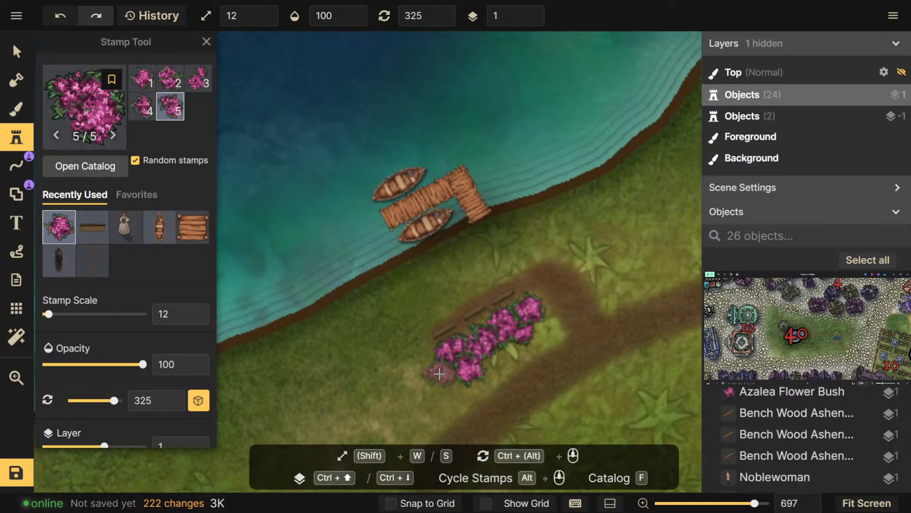
pyautogui.click(439, 374)
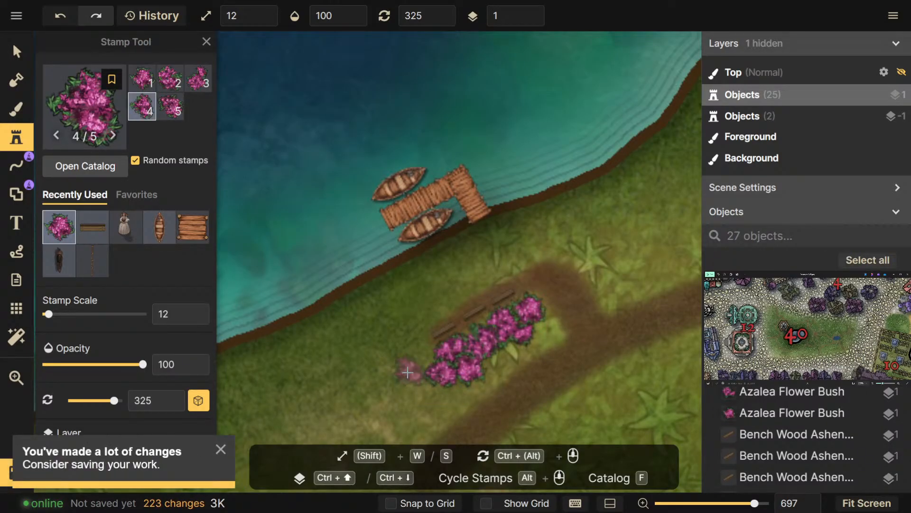
# Dismiss the save reminder and save the map under the name Taalsgarten West
pyautogui.click(221, 449)
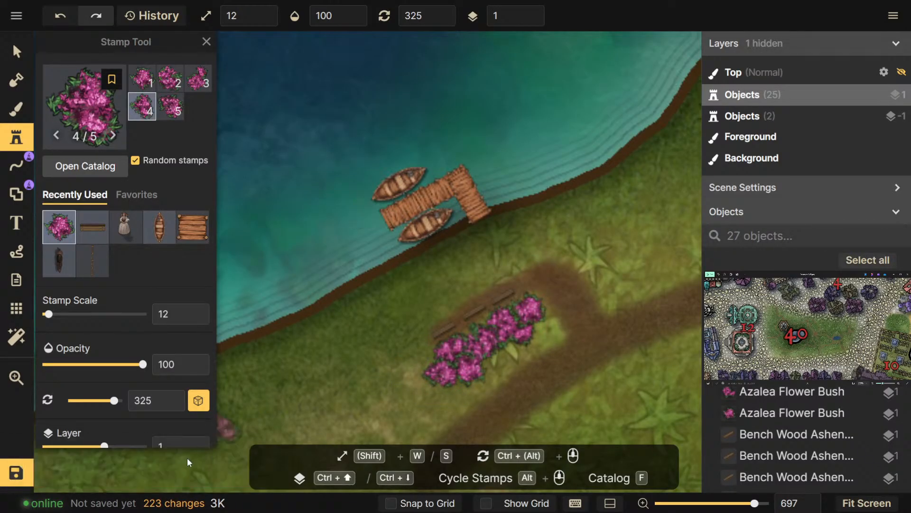
pyautogui.click(25, 476)
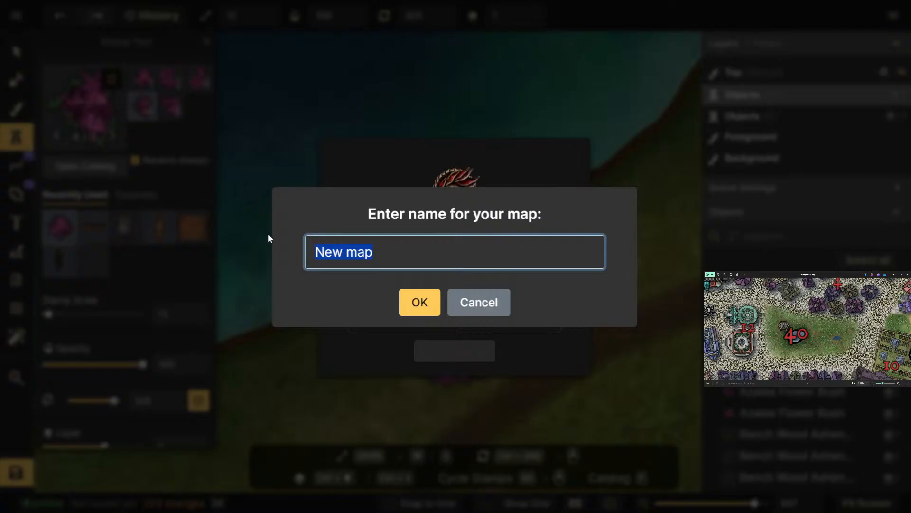
pyautogui.write('Tal')
pyautogui.press('BackSpace')
pyautogui.write('alsgarten West')
pyautogui.click(414, 311)
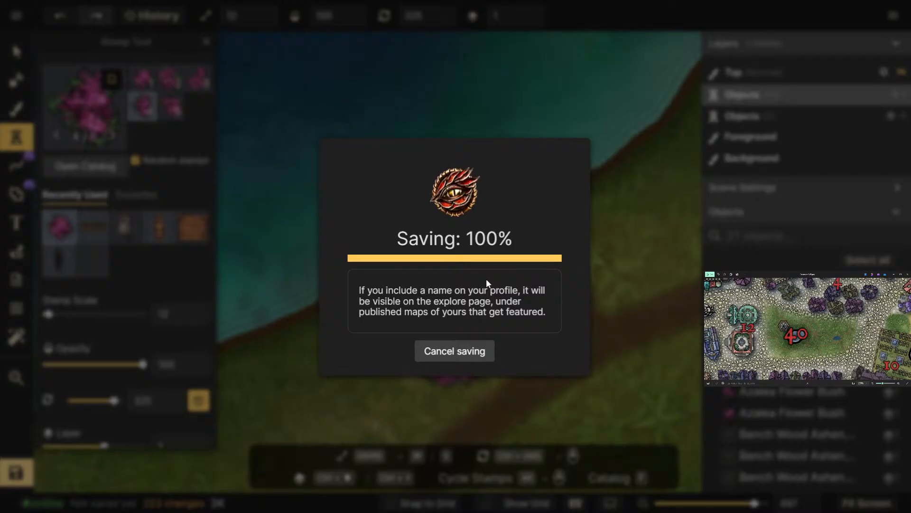
# Fill out the flower bed between the benches and the dirt path with six more azalea bushes at scale 12
pyautogui.scroll(-5, 484, 273)
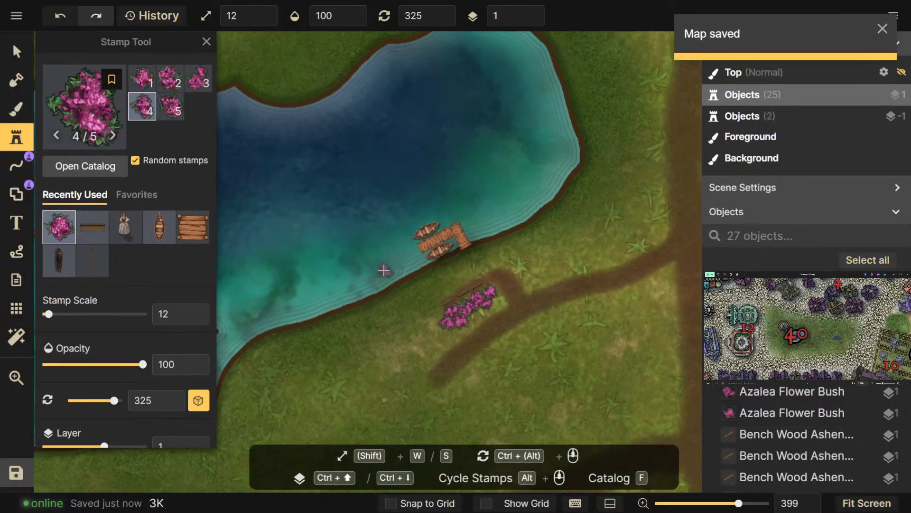
pyautogui.scroll(-8, 476, 269)
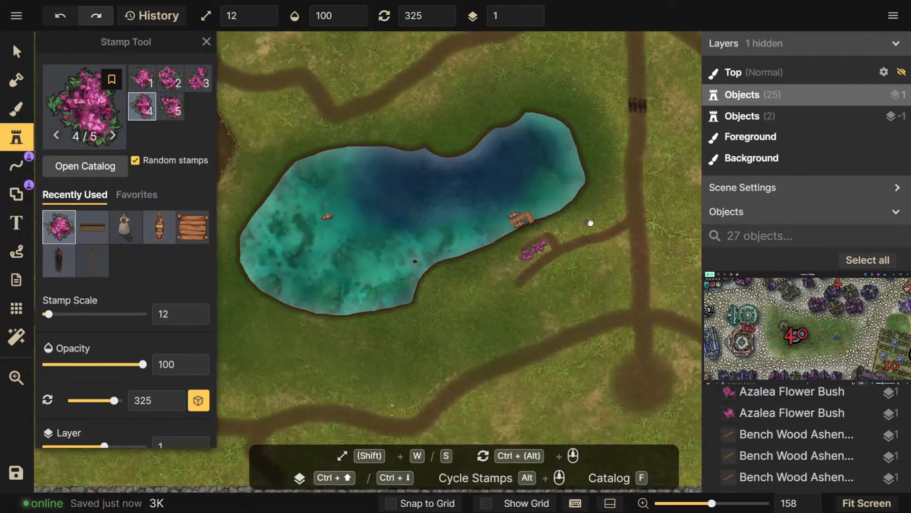
pyautogui.scroll(8, 503, 276)
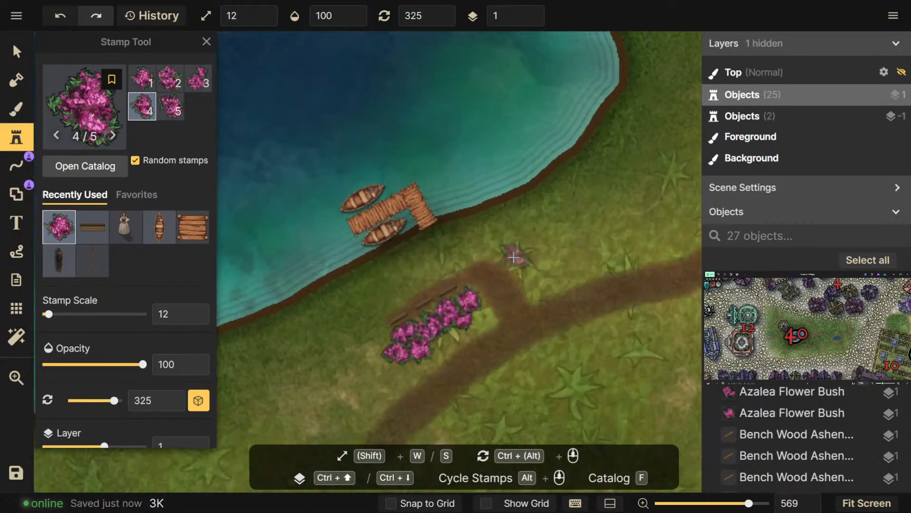
pyautogui.click(433, 348)
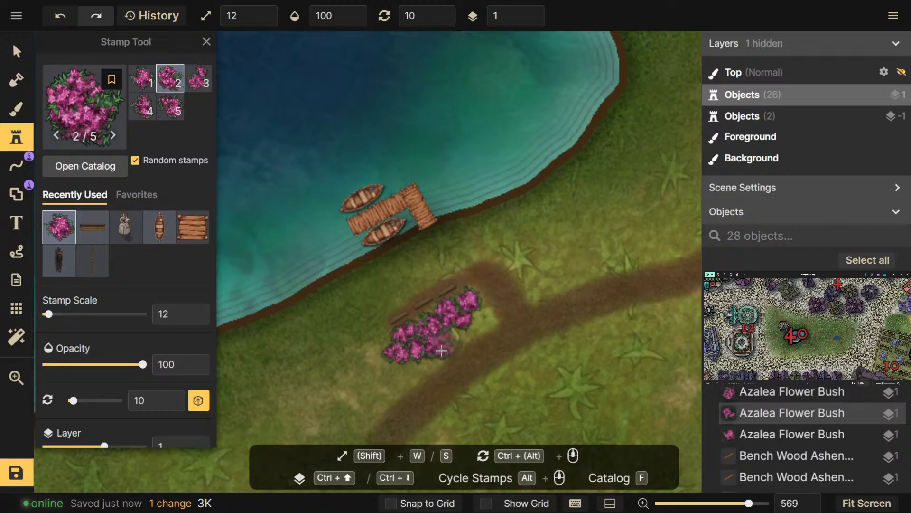
pyautogui.click(411, 368)
pyautogui.click(446, 351)
pyautogui.click(450, 335)
pyautogui.click(476, 320)
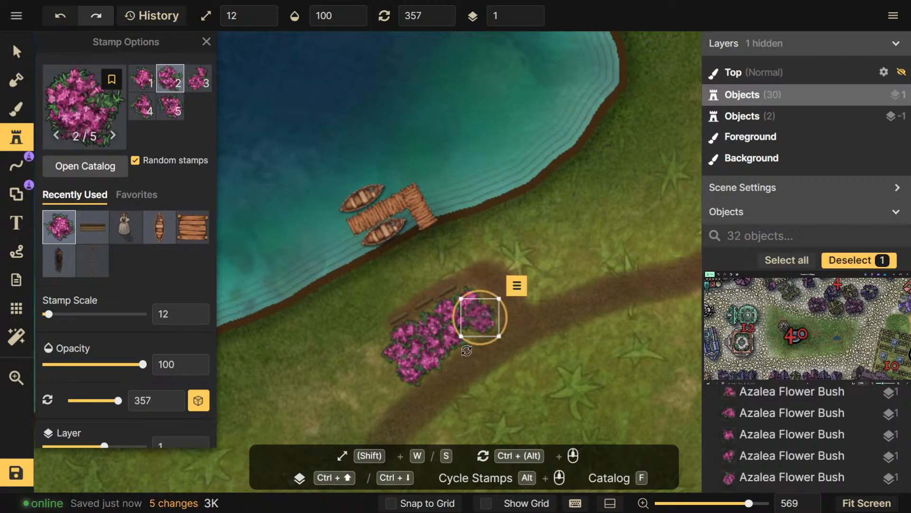
pyautogui.click(462, 331)
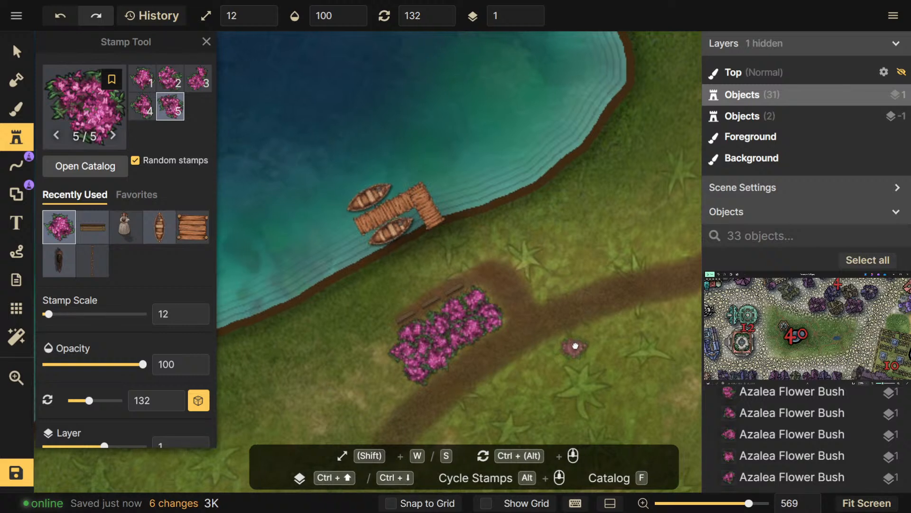
# Search the stamp catalog for tree
pyautogui.scroll(3, 522, 358)
pyautogui.scroll(-3, 519, 358)
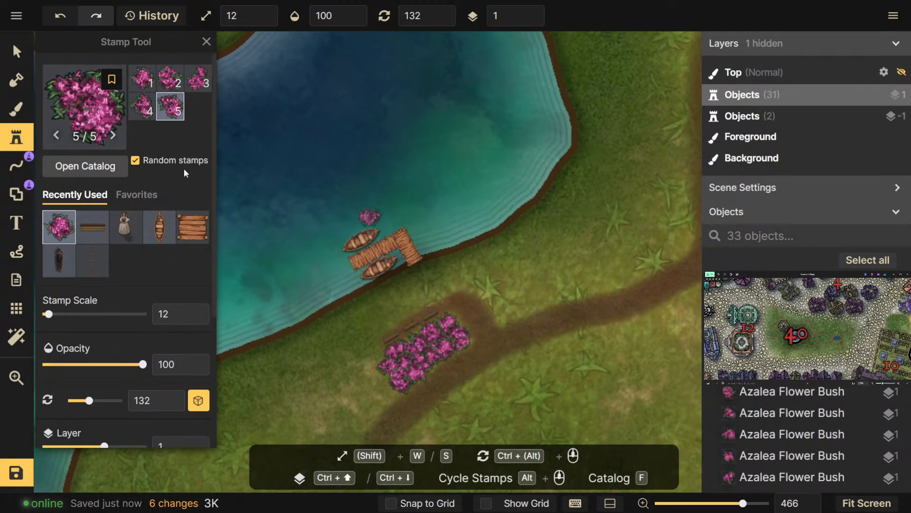
pyautogui.click(91, 166)
pyautogui.write('tree')
pyautogui.press('Return')
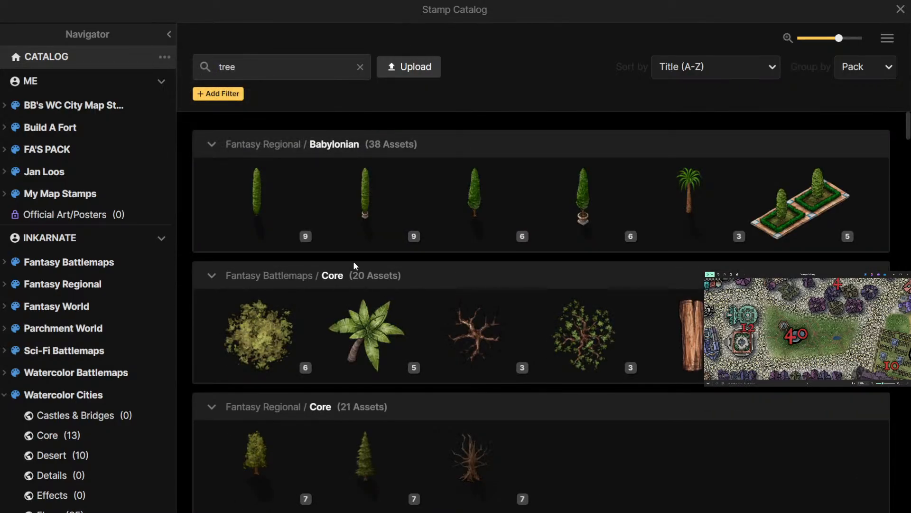
# Examine the tree stamps in the catalog's packs, from Core through Forest, for one that suits the park
pyautogui.scroll(-4, 353, 261)
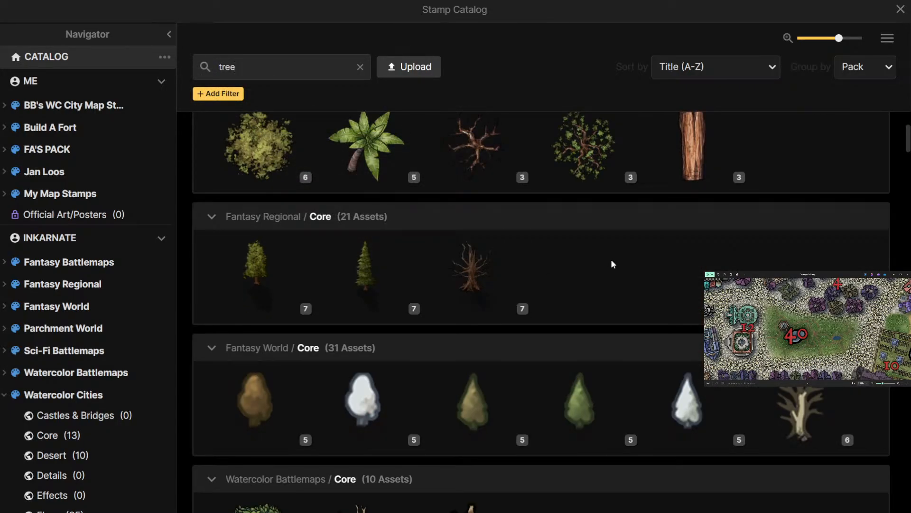
pyautogui.scroll(-5, 611, 264)
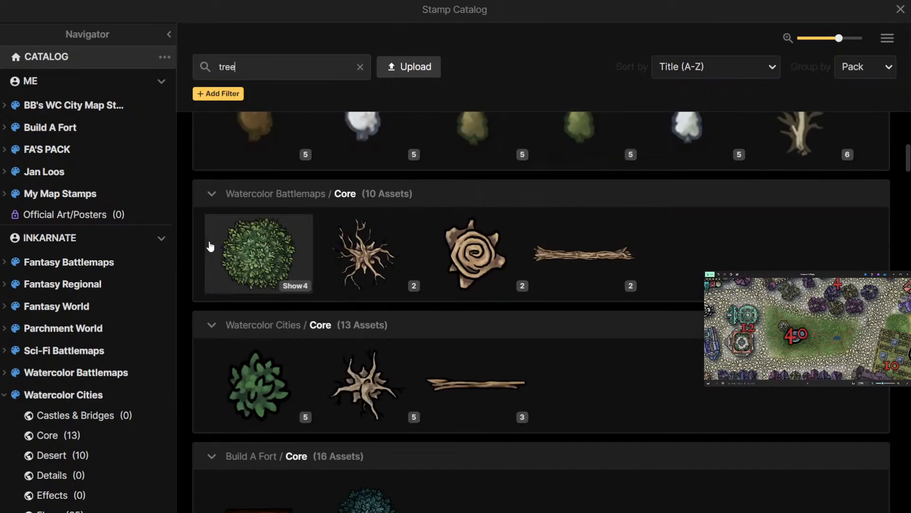
pyautogui.click(298, 289)
pyautogui.click(298, 291)
pyautogui.scroll(-5, 299, 293)
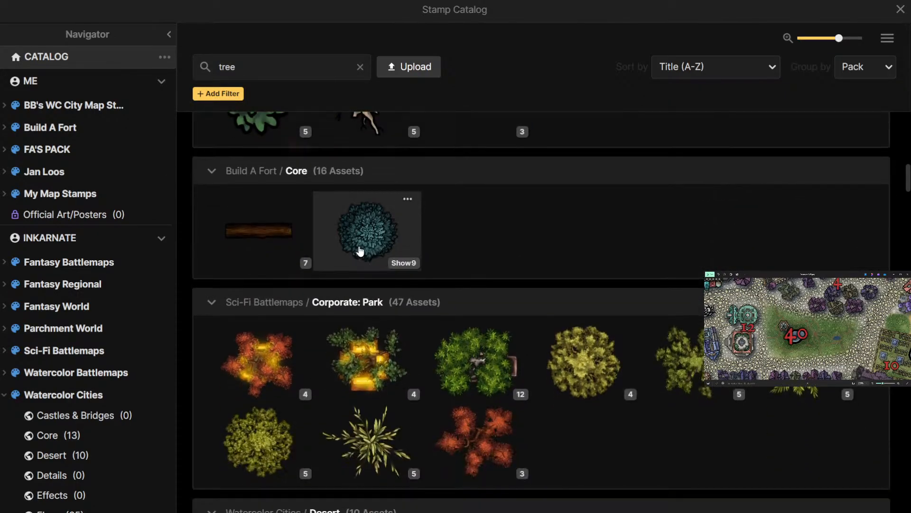
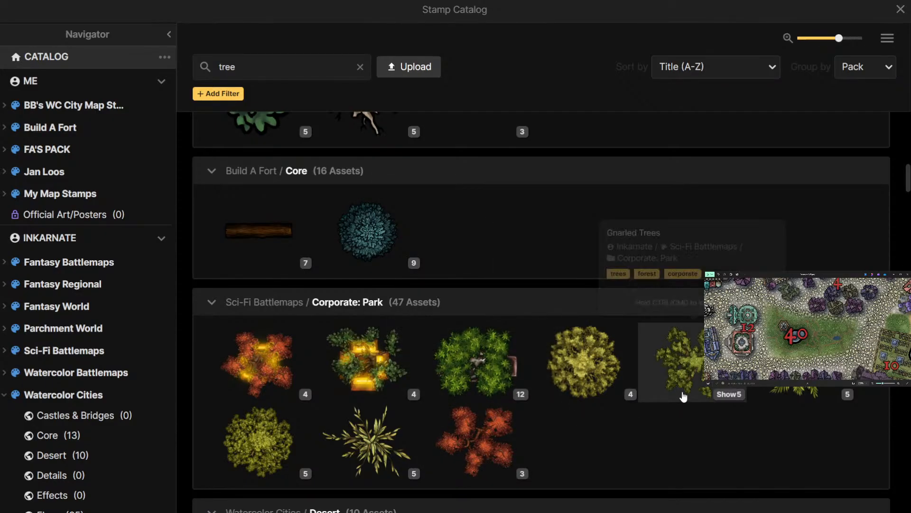
pyautogui.scroll(-2, 494, 397)
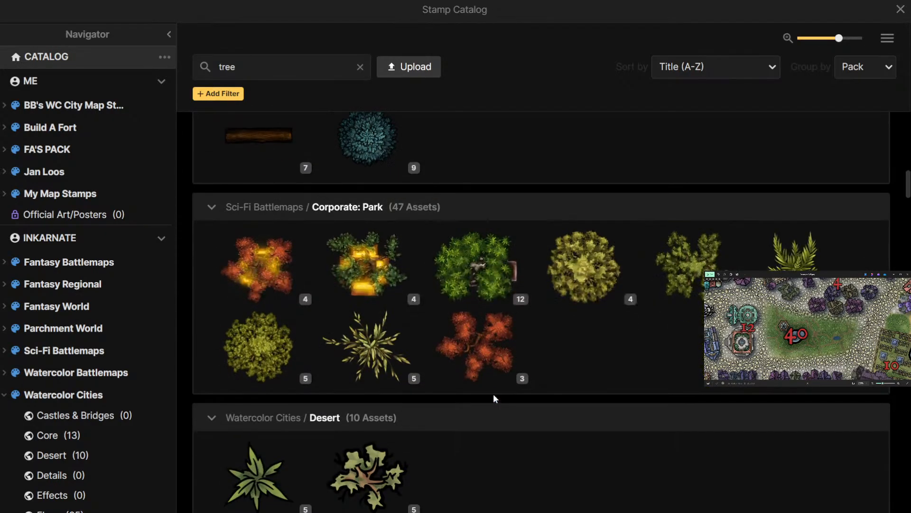
pyautogui.click(509, 382)
pyautogui.click(507, 380)
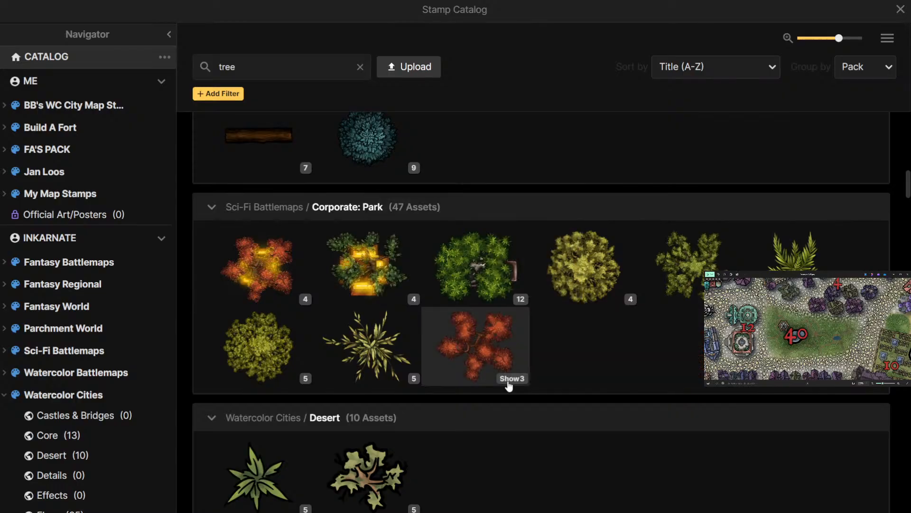
pyautogui.scroll(-3, 508, 383)
pyautogui.scroll(-5, 508, 382)
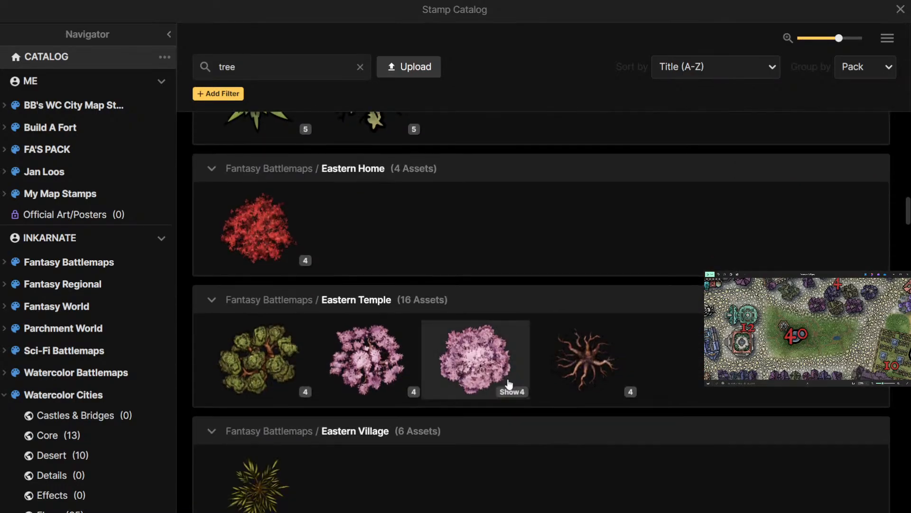
pyautogui.scroll(-2, 509, 384)
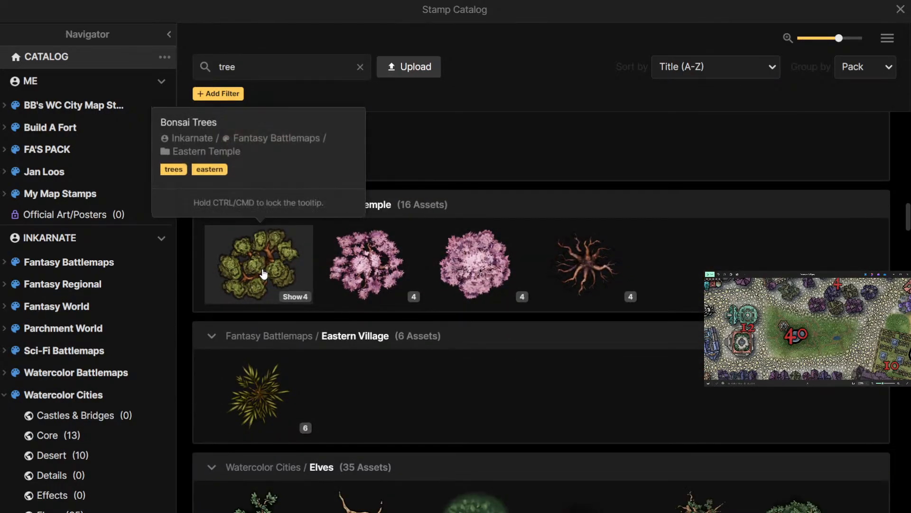
pyautogui.scroll(-3, 360, 332)
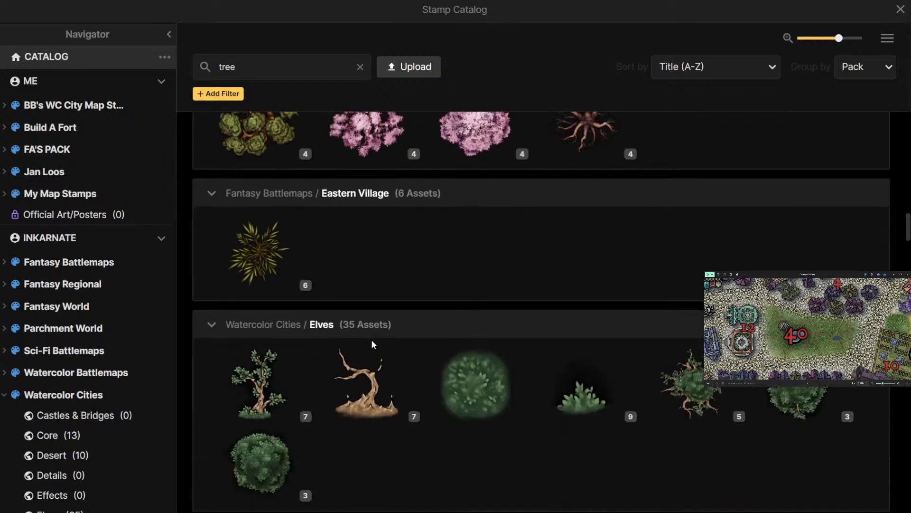
pyautogui.scroll(-9, 503, 304)
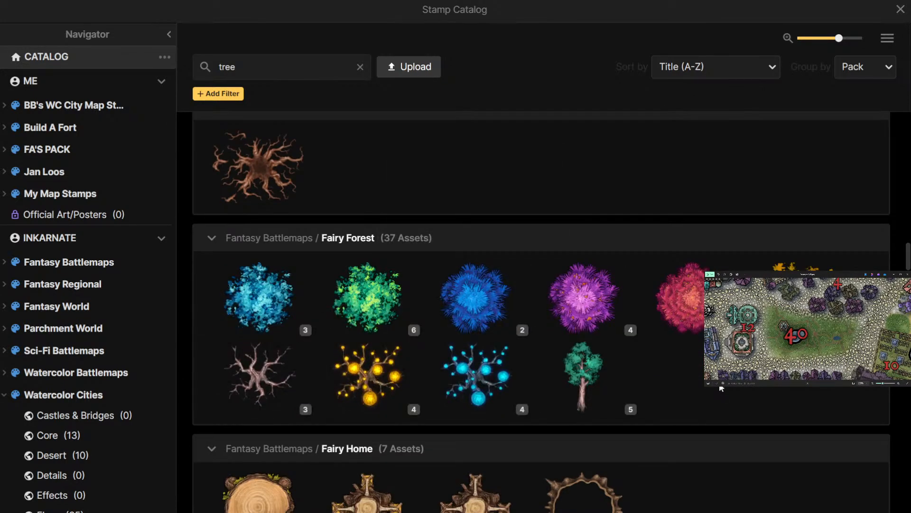
pyautogui.scroll(-6, 721, 388)
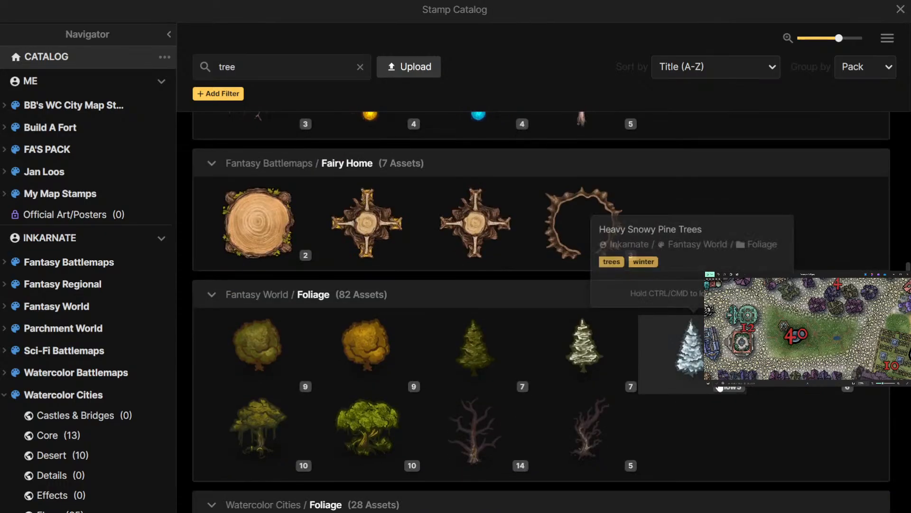
pyautogui.scroll(-10, 735, 418)
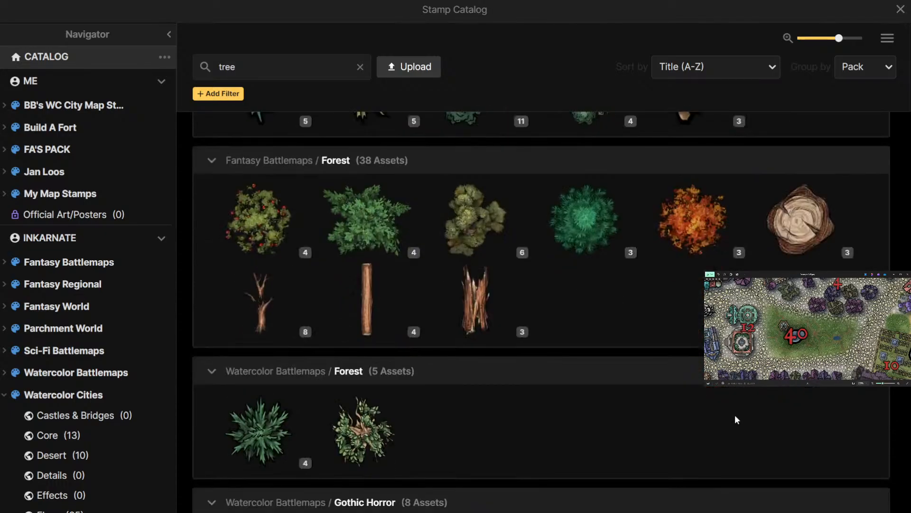
# Choose the Apple Tree stamp from the Fantasy Battlemaps Forest pack and place one at scale 22 beside the azalea bed's southwest end
pyautogui.click(270, 218)
pyautogui.press('w')
pyautogui.press('w')
pyautogui.press('s')
pyautogui.click(348, 381)
pyautogui.scroll(-2, 574, 319)
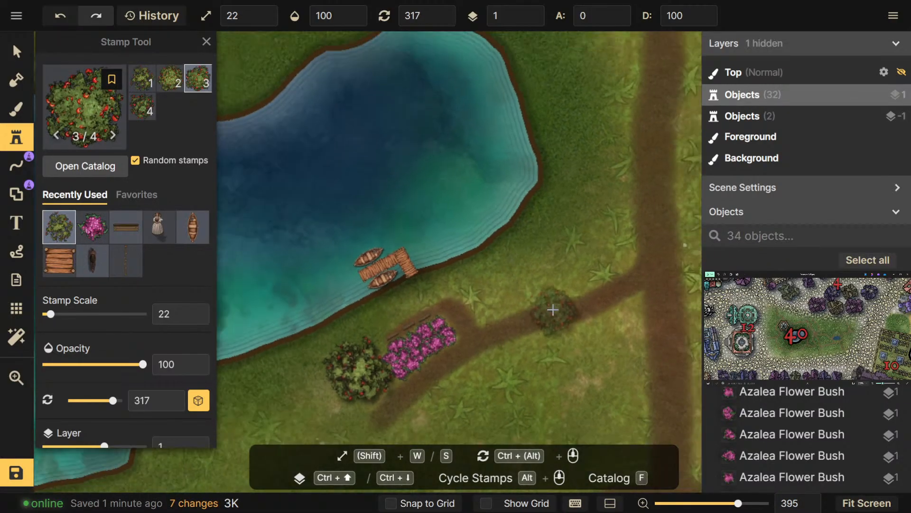
# Examine the lake surroundings, dirt paths and hexagonal platform across the park for suitable places for more trees
pyautogui.scroll(-4, 554, 307)
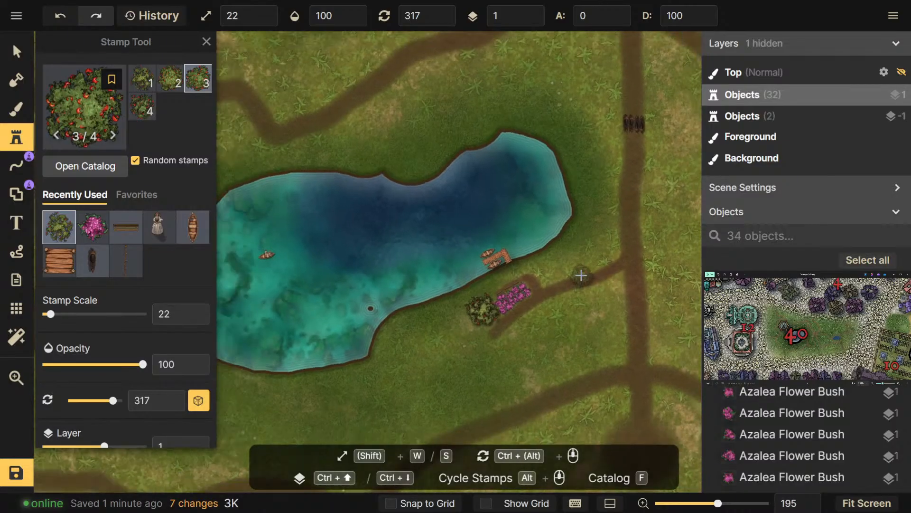
pyautogui.scroll(-3, 580, 276)
pyautogui.scroll(-3, 581, 275)
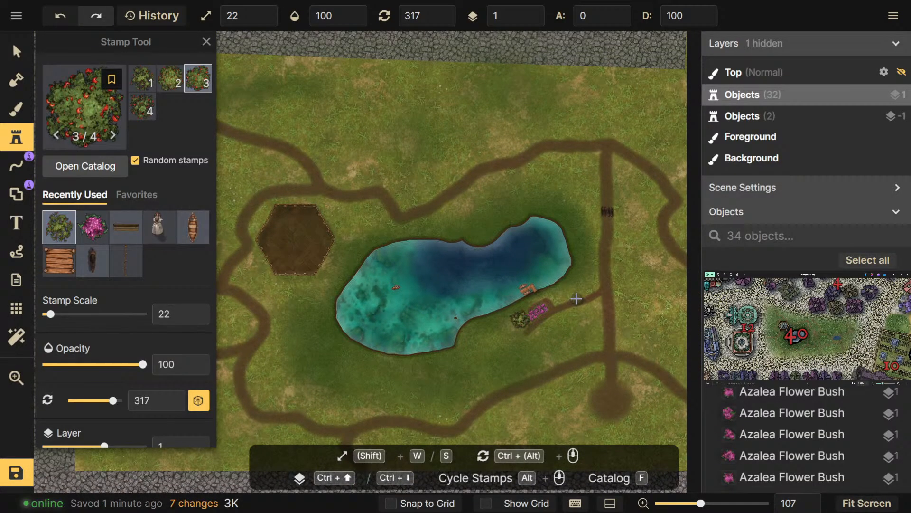
pyautogui.scroll(4, 576, 299)
pyautogui.press('s')
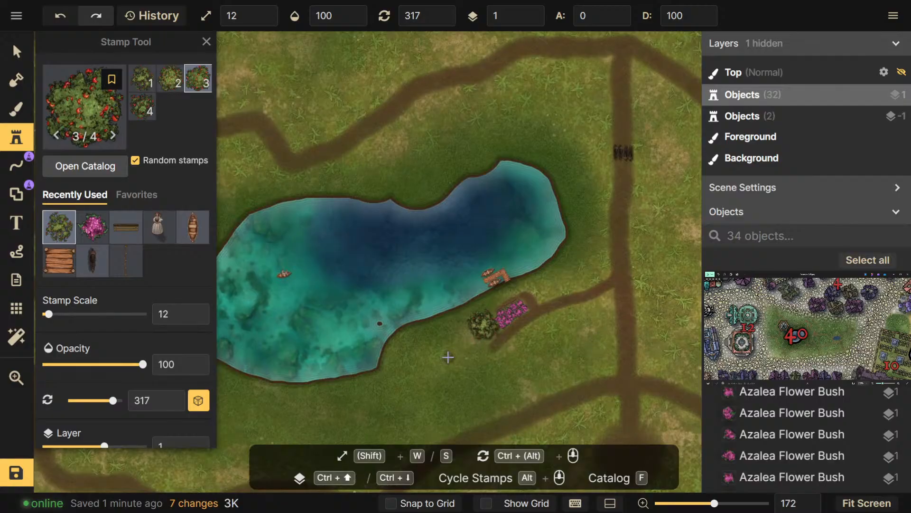
pyautogui.scroll(3, 460, 338)
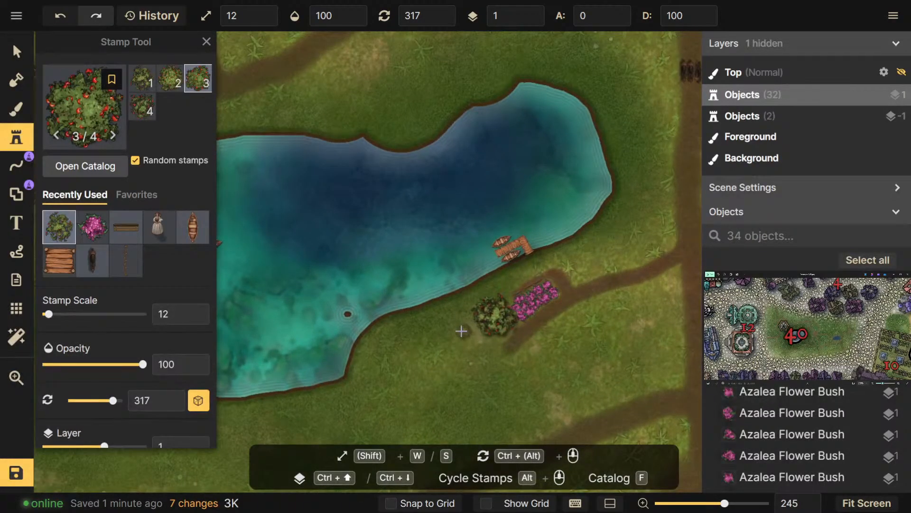
pyautogui.moveTo(460, 349); pyautogui.dragTo(459, 381)
pyautogui.moveTo(626, 337); pyautogui.dragTo(584, 360)
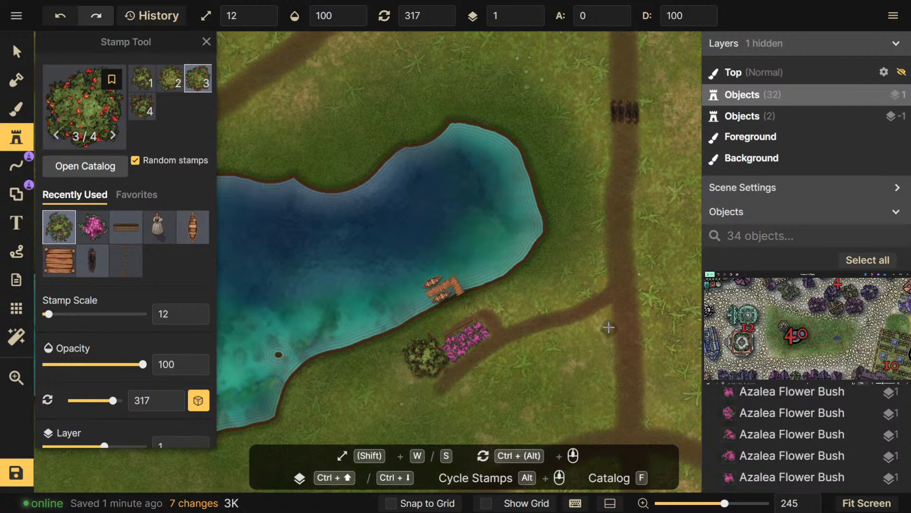
pyautogui.scroll(-5, 608, 328)
pyautogui.scroll(3, 542, 320)
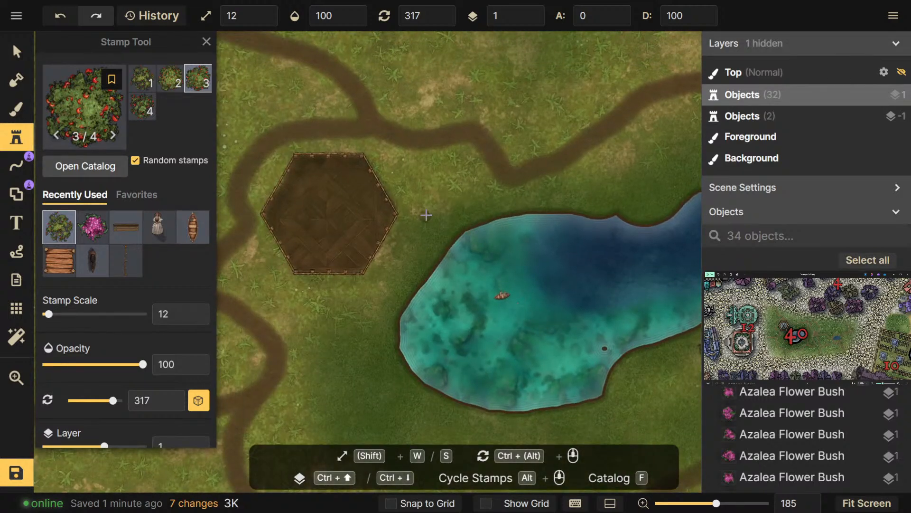
pyautogui.moveTo(534, 192); pyautogui.dragTo(419, 302)
pyautogui.moveTo(499, 286); pyautogui.dragTo(406, 135)
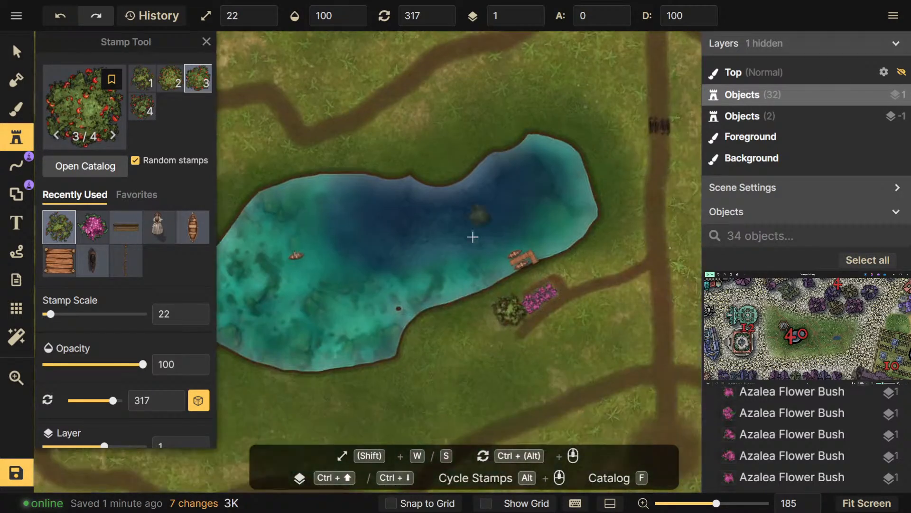
pyautogui.moveTo(479, 325); pyautogui.dragTo(414, 369)
pyautogui.moveTo(591, 280); pyautogui.dragTo(540, 284)
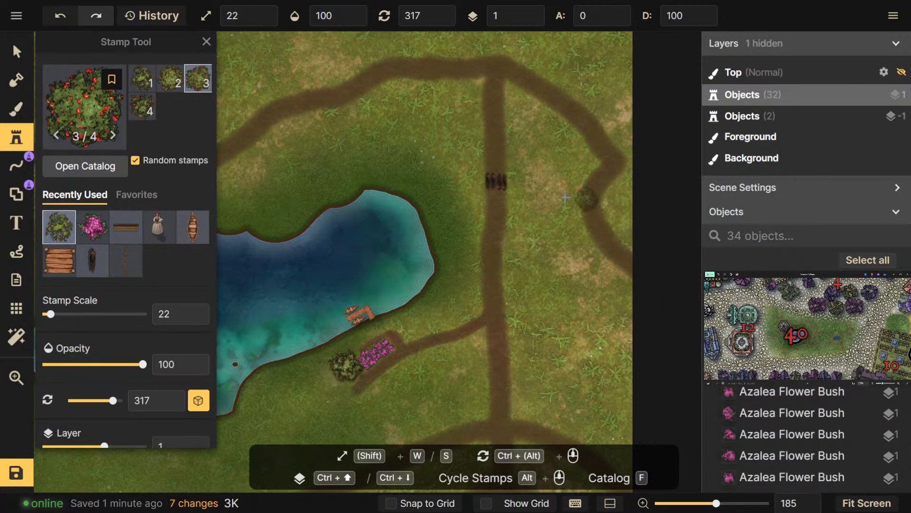
pyautogui.moveTo(467, 156); pyautogui.dragTo(547, 183)
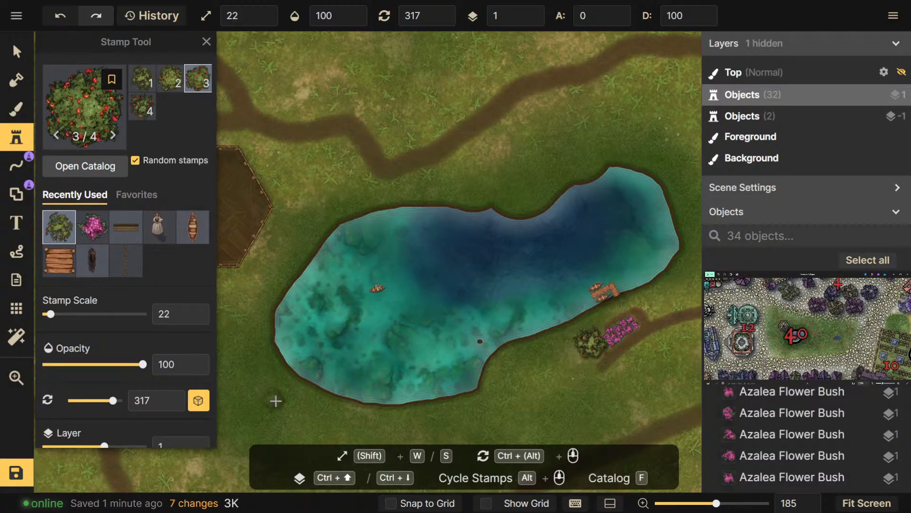
pyautogui.moveTo(515, 360); pyautogui.dragTo(574, 279)
pyautogui.scroll(-1, 571, 259)
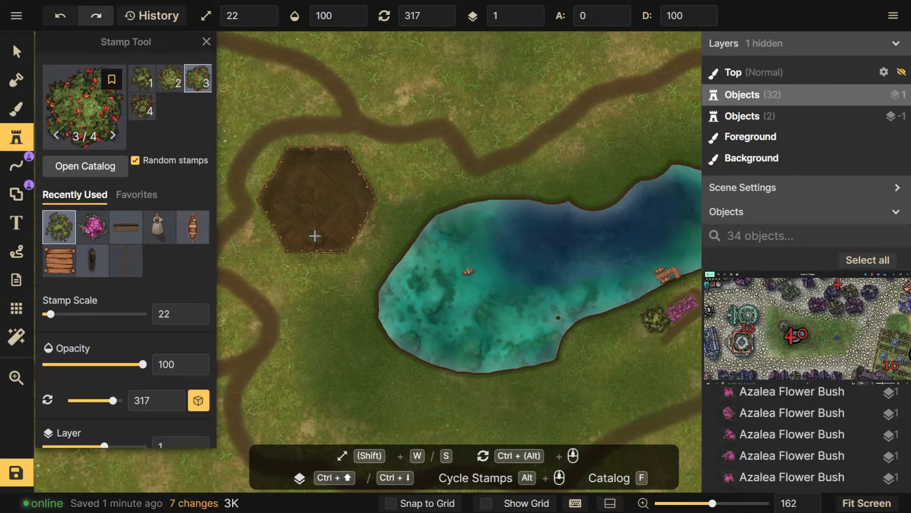
pyautogui.moveTo(531, 261); pyautogui.dragTo(361, 315)
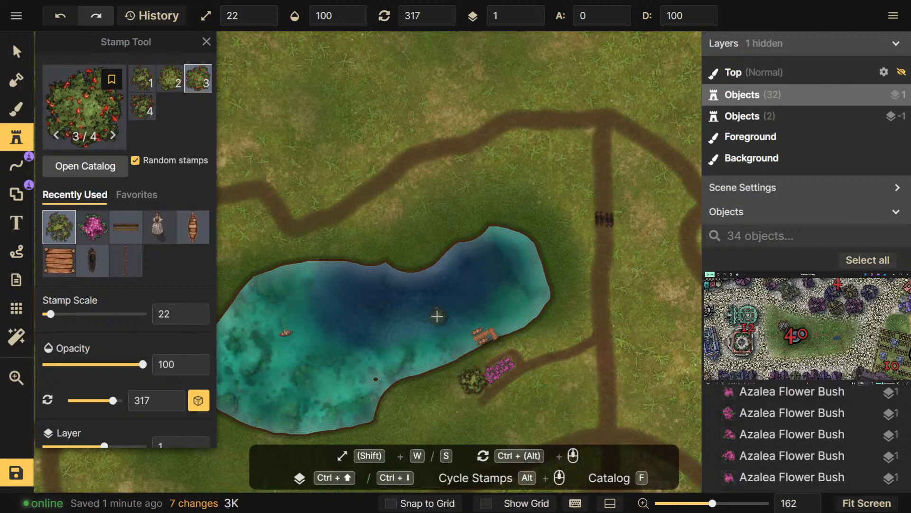
pyautogui.moveTo(437, 312); pyautogui.dragTo(479, 228)
pyautogui.moveTo(302, 377); pyautogui.dragTo(366, 341)
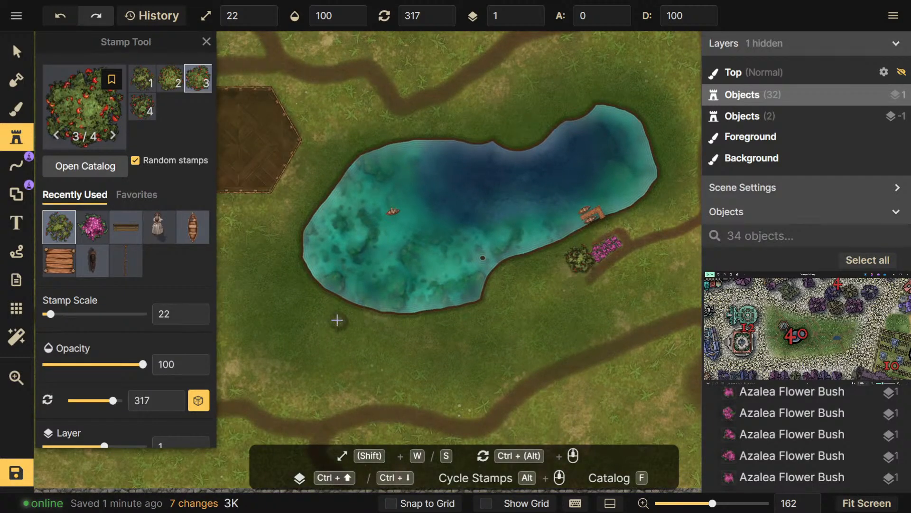
pyautogui.moveTo(514, 288); pyautogui.dragTo(380, 354)
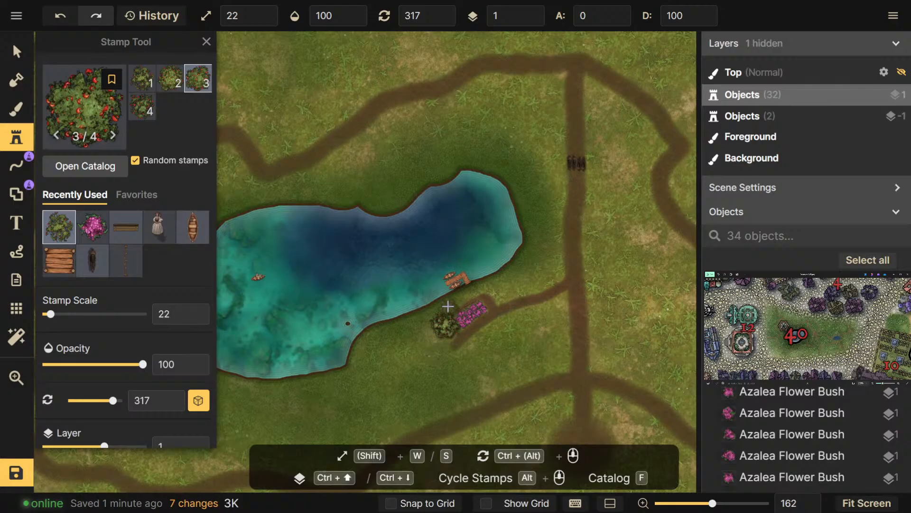
pyautogui.moveTo(326, 238); pyautogui.dragTo(568, 284)
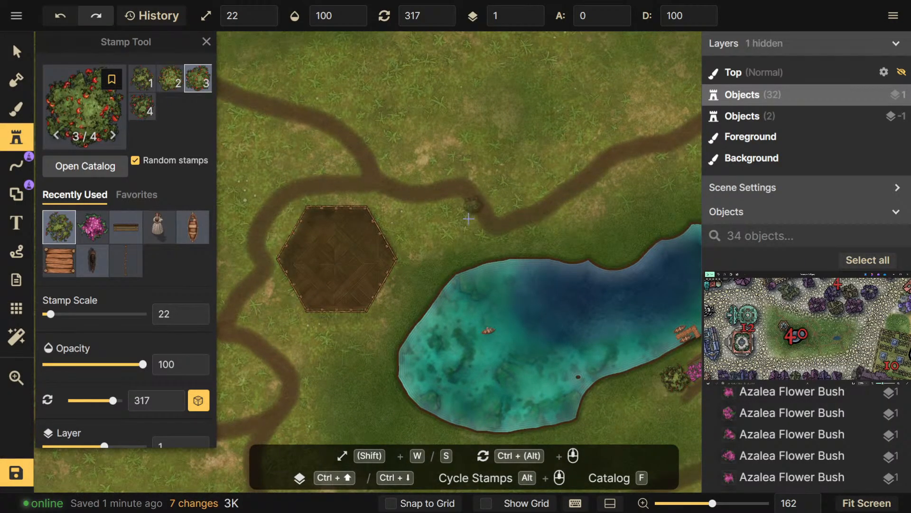
pyautogui.moveTo(466, 231); pyautogui.dragTo(454, 294)
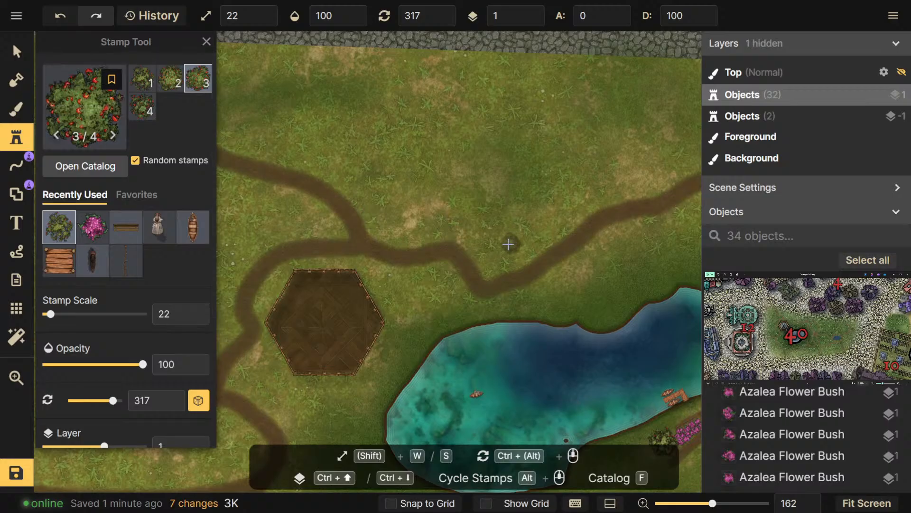
pyautogui.moveTo(580, 282); pyautogui.dragTo(469, 196)
# Start a grove north of the lake with six scattered apple trees at scale 22, beginning inside the dirt path's V-shaped bend
pyautogui.press('s')
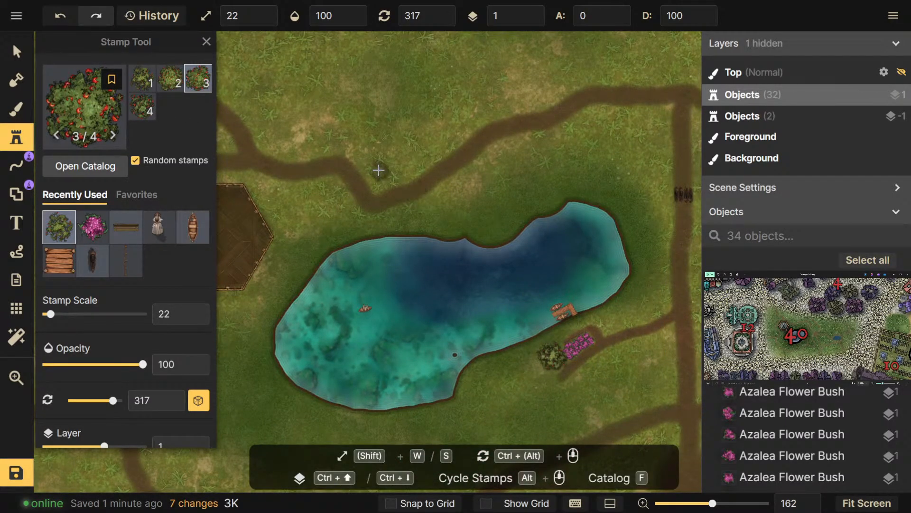
pyautogui.click(380, 179)
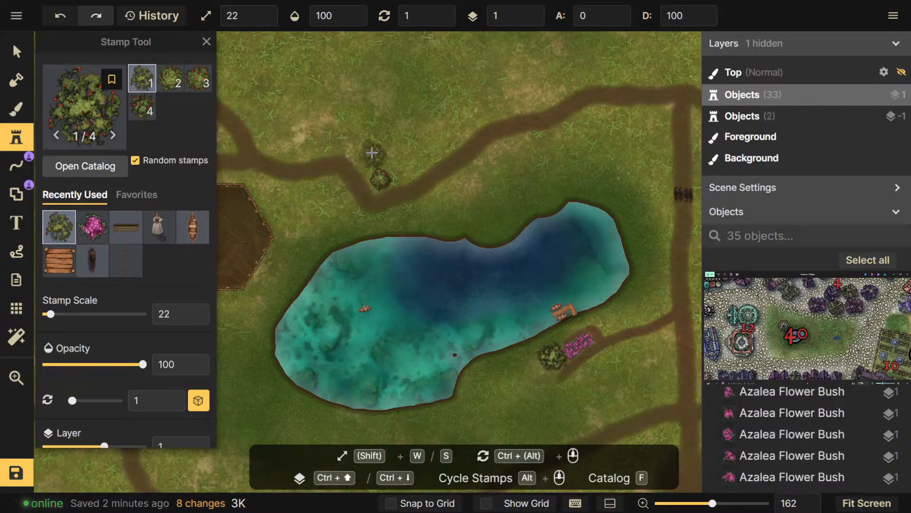
pyautogui.click(360, 150)
pyautogui.click(409, 148)
pyautogui.click(378, 120)
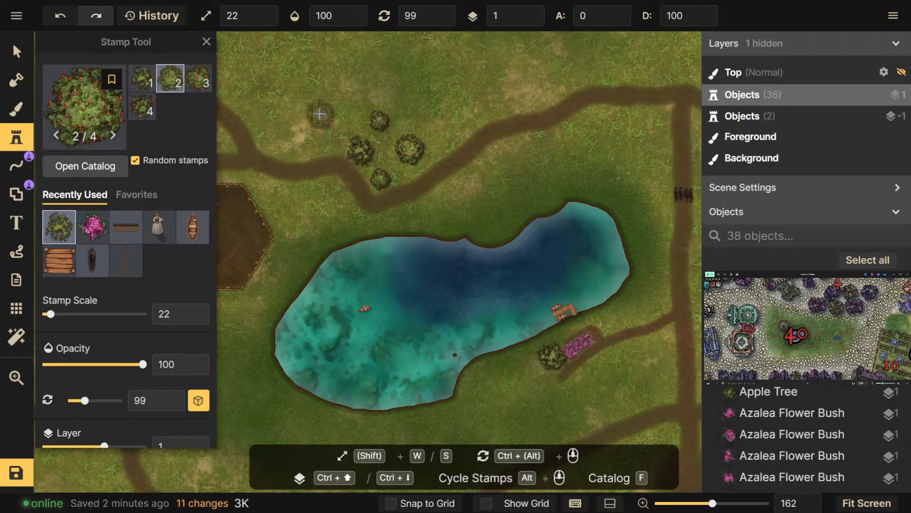
pyautogui.click(320, 114)
pyautogui.click(433, 111)
# Fill in the grove and extend it northward toward the stone wall with six more apple trees at scale 22
pyautogui.click(364, 91)
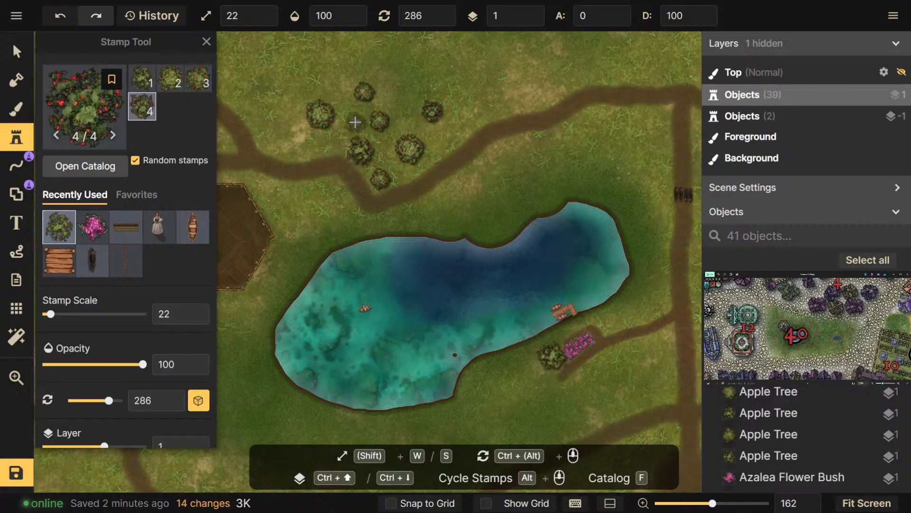
pyautogui.click(354, 121)
pyautogui.click(411, 88)
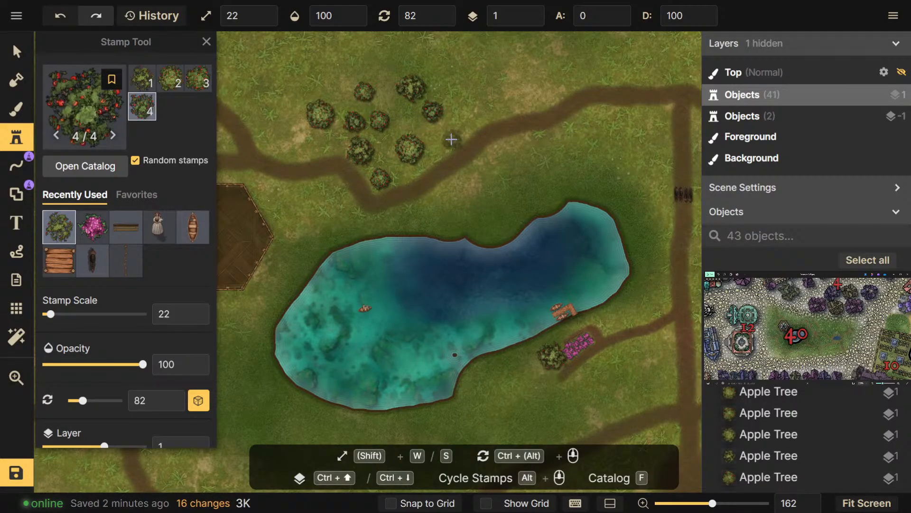
pyautogui.click(465, 100)
pyautogui.click(320, 66)
pyautogui.click(379, 67)
pyautogui.click(447, 62)
pyautogui.moveTo(523, 172); pyautogui.dragTo(601, 260)
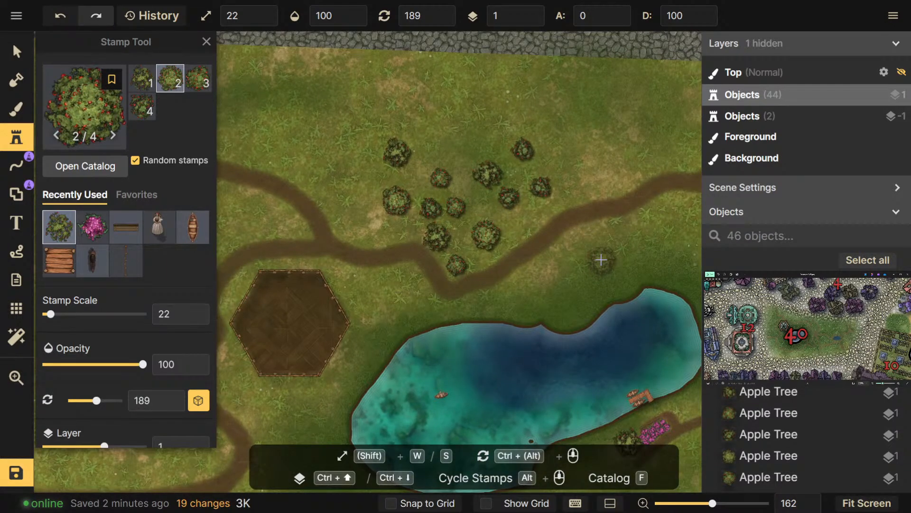
pyautogui.click(369, 216)
# Delete two apple trees from the crowded middle of the grove north of the lake
pyautogui.click(86, 166)
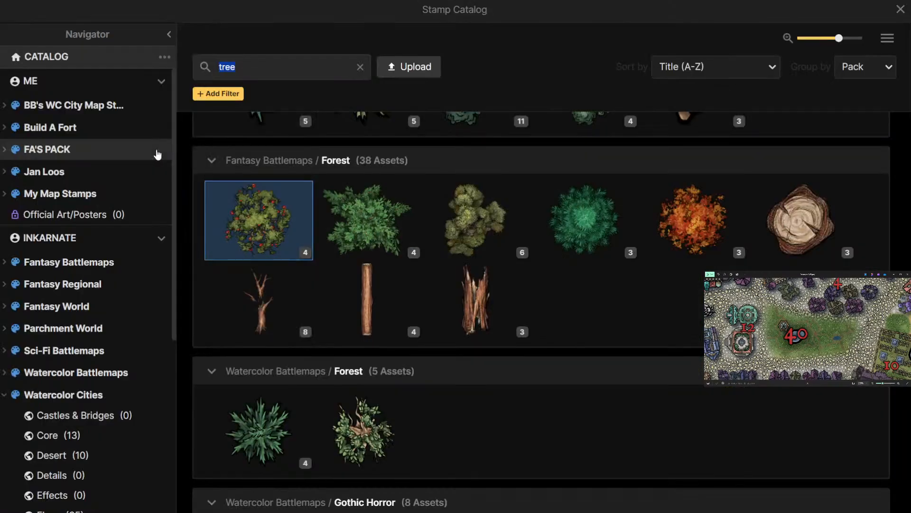
pyautogui.click(392, 232)
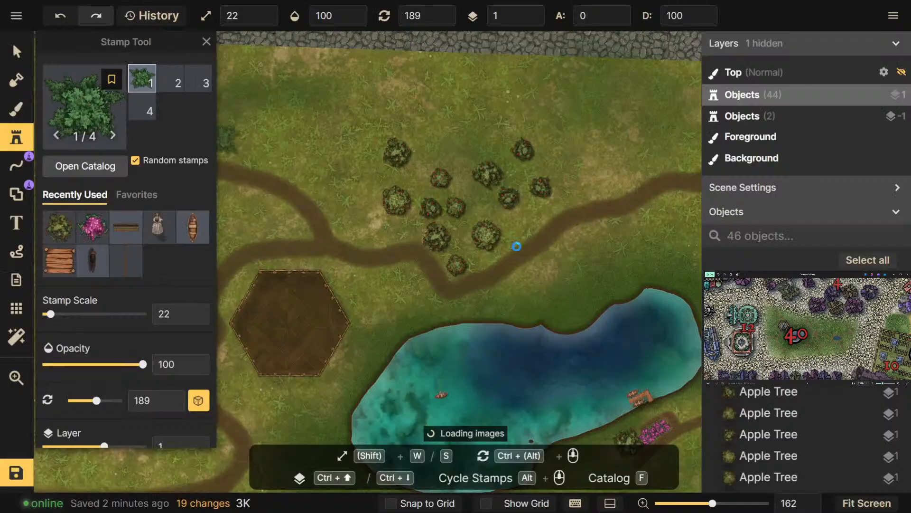
pyautogui.click(16, 51)
pyautogui.click(446, 208)
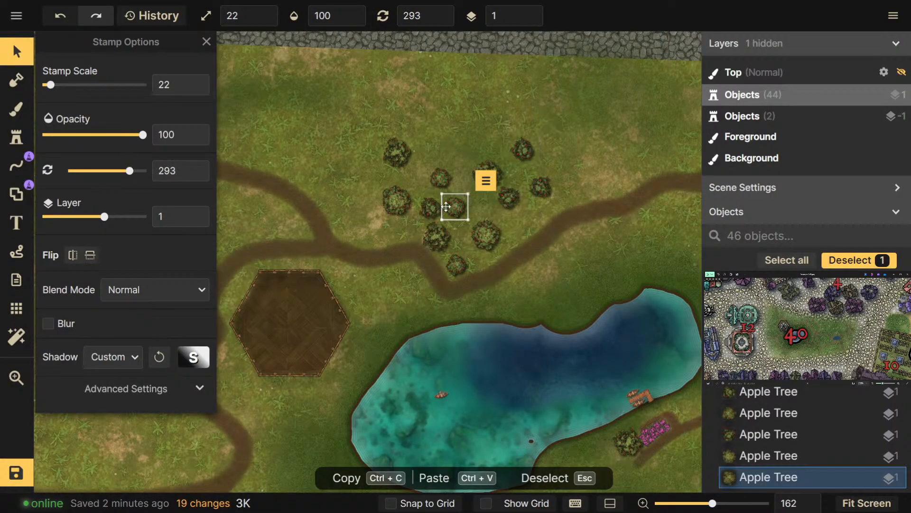
pyautogui.press('Delete')
pyautogui.click(440, 185)
pyautogui.press('Delete')
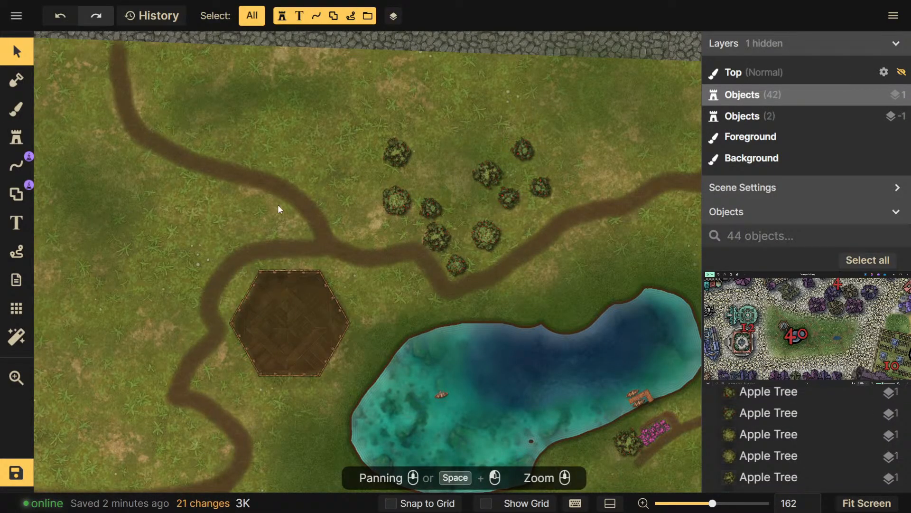
# Try hue shifts of up to 180 on the large apple tree near the path's V-shaped bend and reset its hue to 0
pyautogui.click(472, 237)
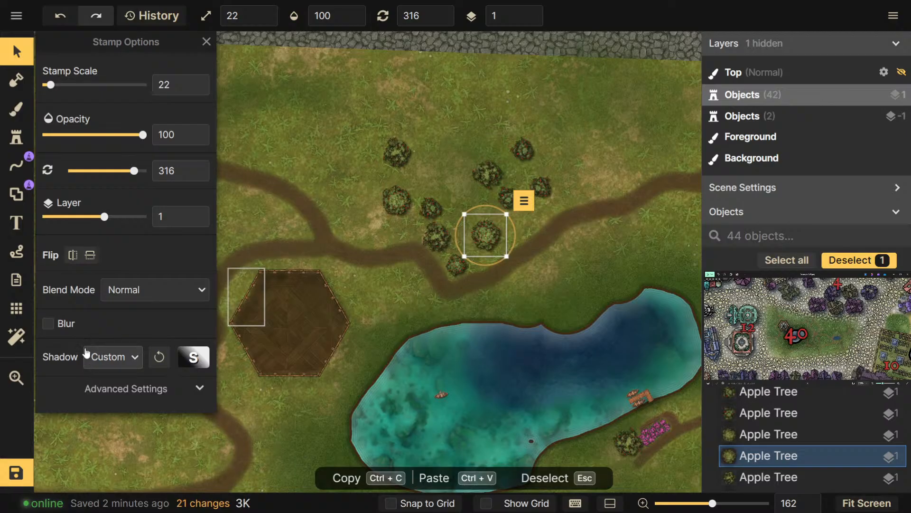
pyautogui.click(136, 382)
pyautogui.scroll(-4, 149, 375)
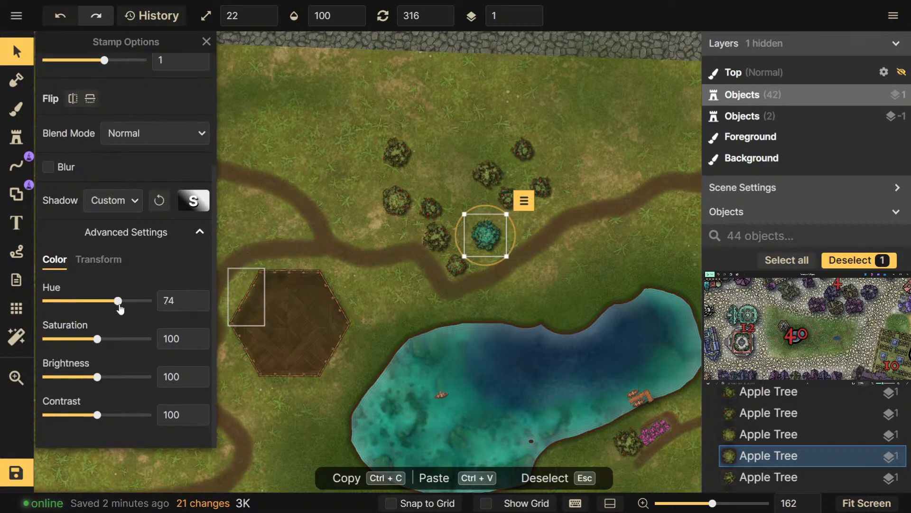
pyautogui.moveTo(146, 307); pyautogui.dragTo(172, 307)
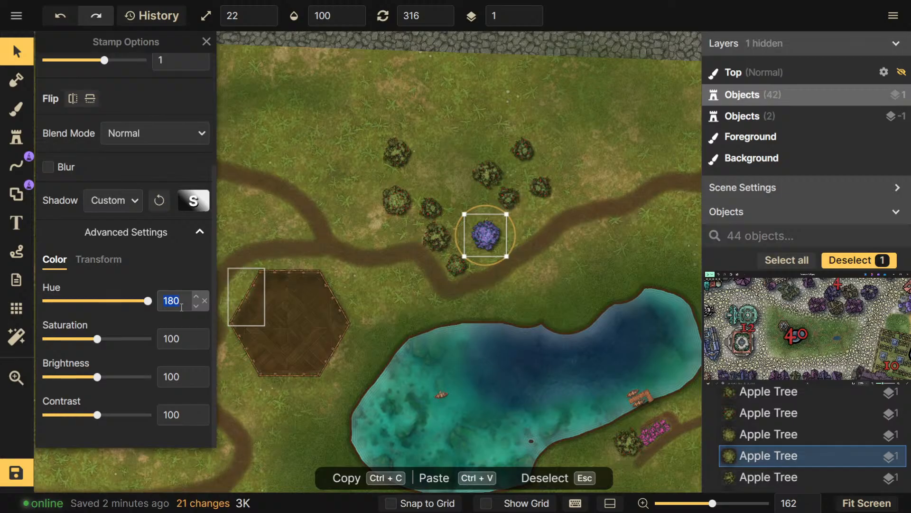
pyautogui.moveTo(148, 301); pyautogui.dragTo(104, 308)
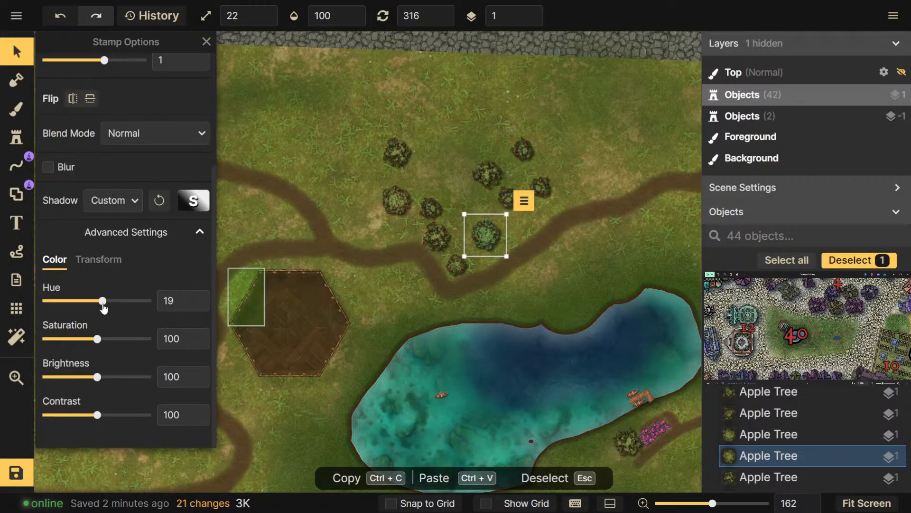
pyautogui.click(189, 297)
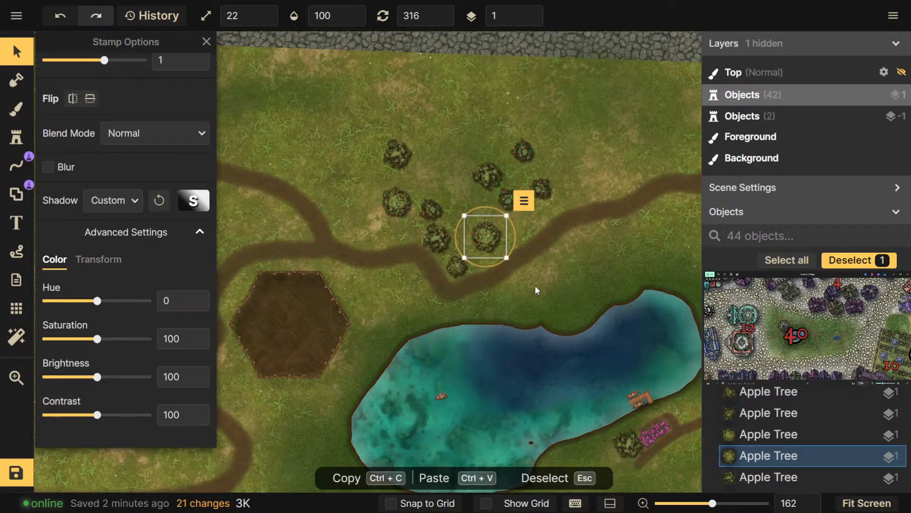
# Choose the Fall Tree stamp from the Fantasy Battlemaps Forest pack and set its scale to 50
pyautogui.moveTo(535, 277); pyautogui.dragTo(528, 335)
pyautogui.click(328, 354)
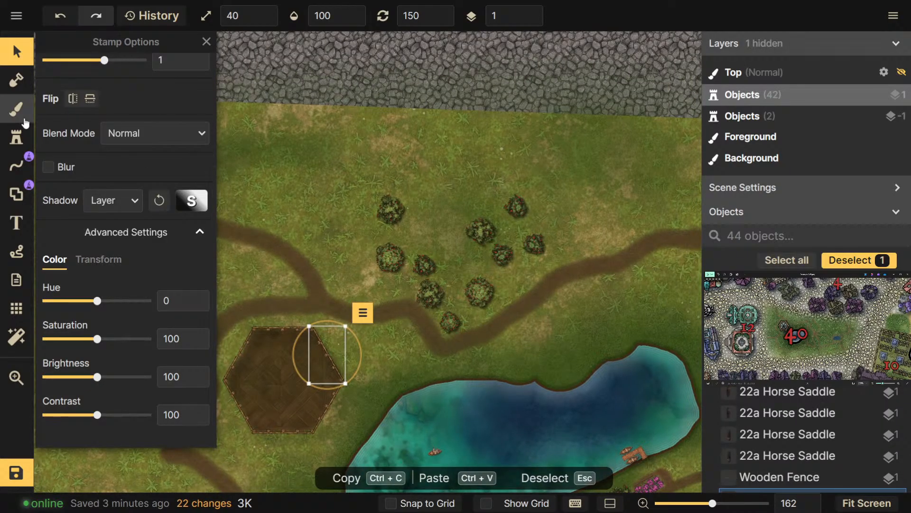
pyautogui.click(23, 159)
pyautogui.click(23, 144)
pyautogui.click(90, 168)
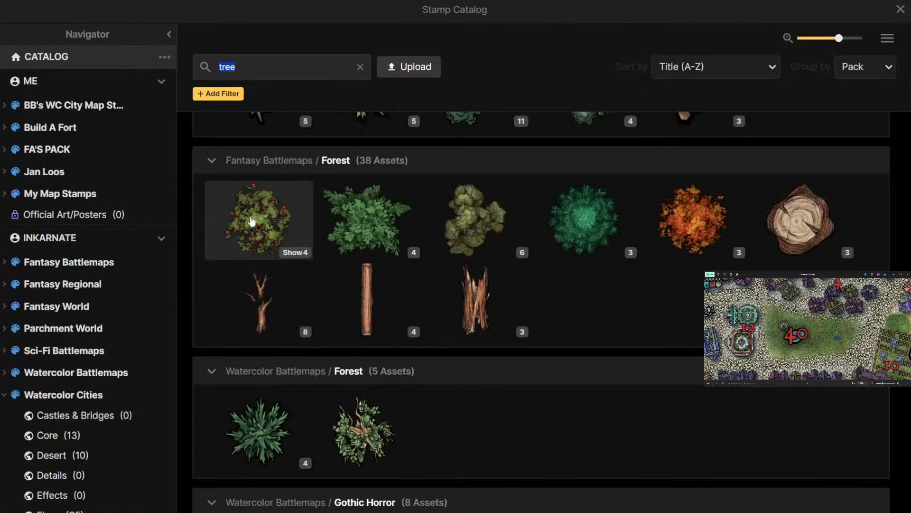
pyautogui.click(709, 209)
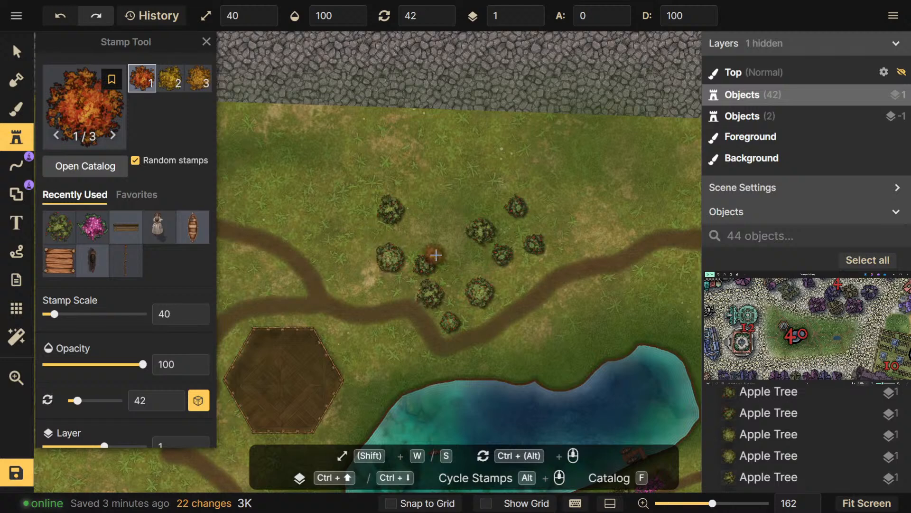
pyautogui.scroll(-1, 418, 230)
pyautogui.moveTo(517, 242); pyautogui.dragTo(594, 230)
pyautogui.press('w')
pyautogui.press('w')
pyautogui.press('s')
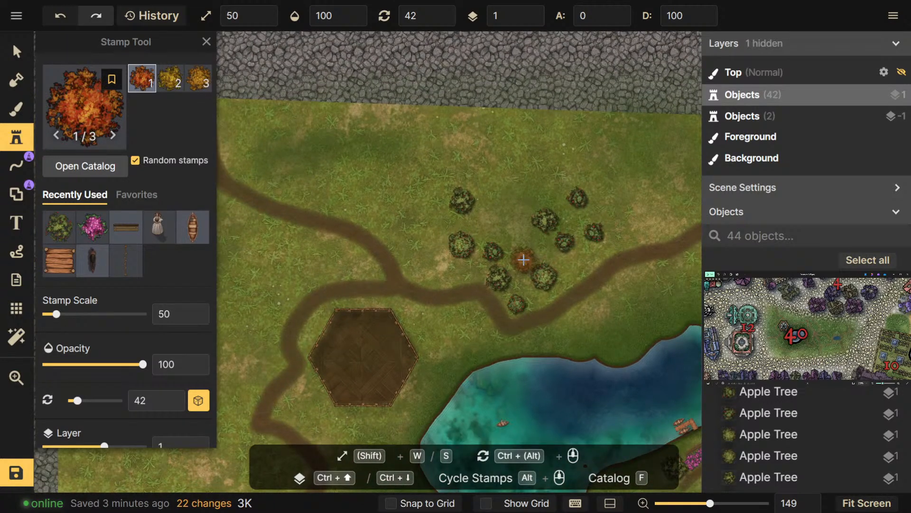
# Place three fall trees in the grove, covering its southeastern and northeastern apple trees, with the last two at scale 40
pyautogui.click(543, 274)
pyautogui.press('s')
pyautogui.click(501, 213)
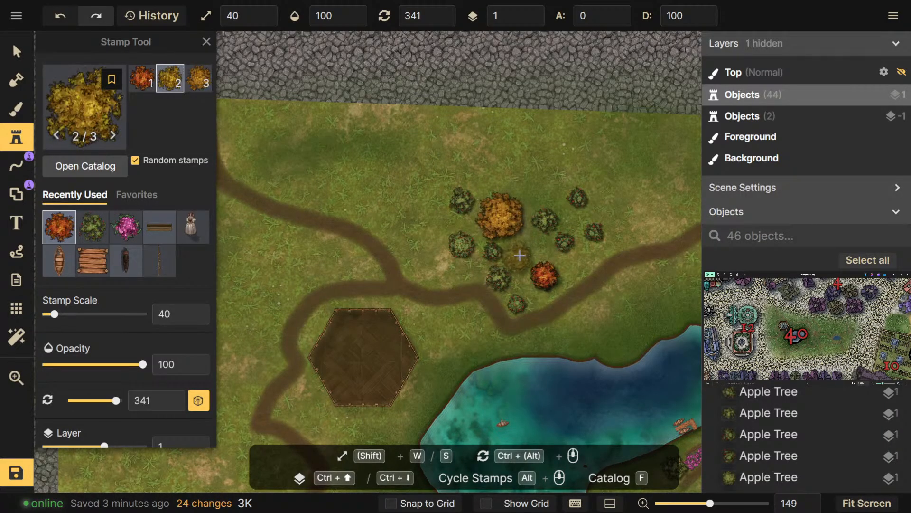
pyautogui.click(578, 197)
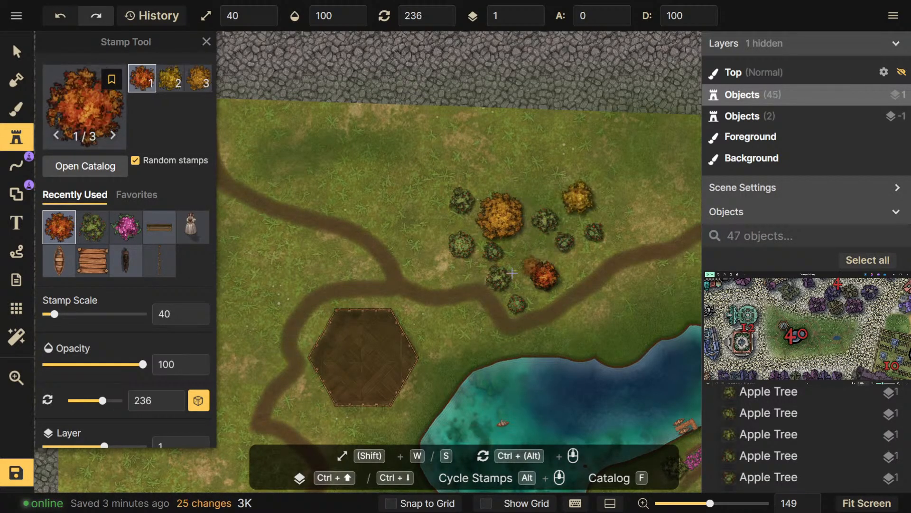
# Delete the apple trees hidden beneath the red and yellow fall trees, and reposition the yellow and large orange fall trees
pyautogui.press('v')
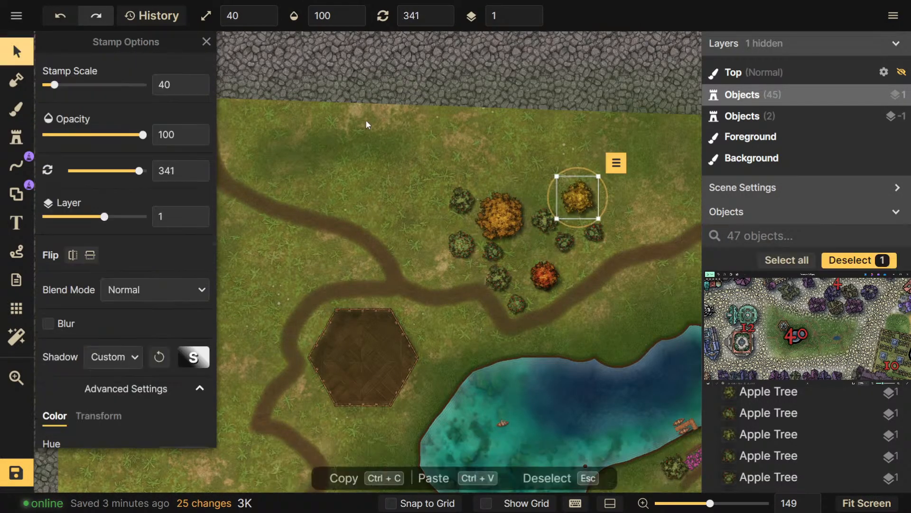
pyautogui.moveTo(503, 237); pyautogui.dragTo(506, 217)
pyautogui.click(516, 235)
pyautogui.moveTo(578, 196); pyautogui.dragTo(615, 200)
pyautogui.click(574, 197)
pyautogui.press('Delete')
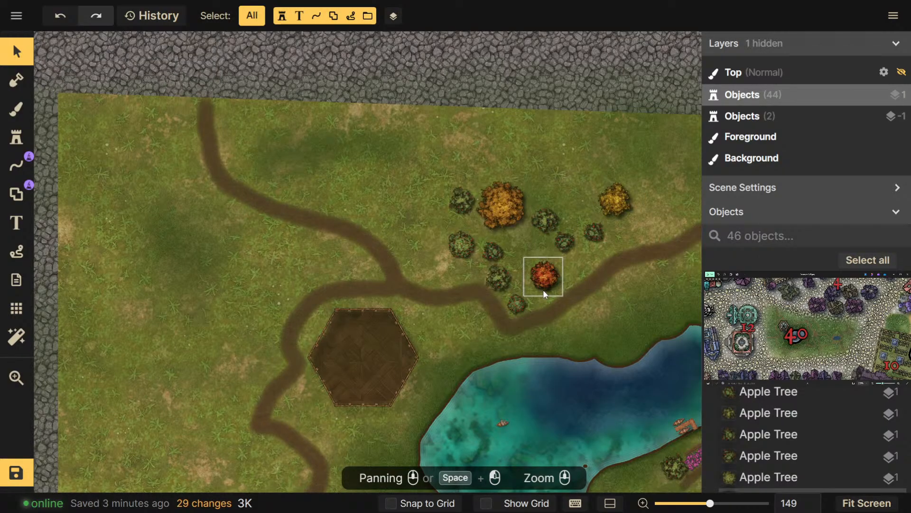
pyautogui.click(611, 198)
pyautogui.moveTo(612, 198); pyautogui.dragTo(570, 203)
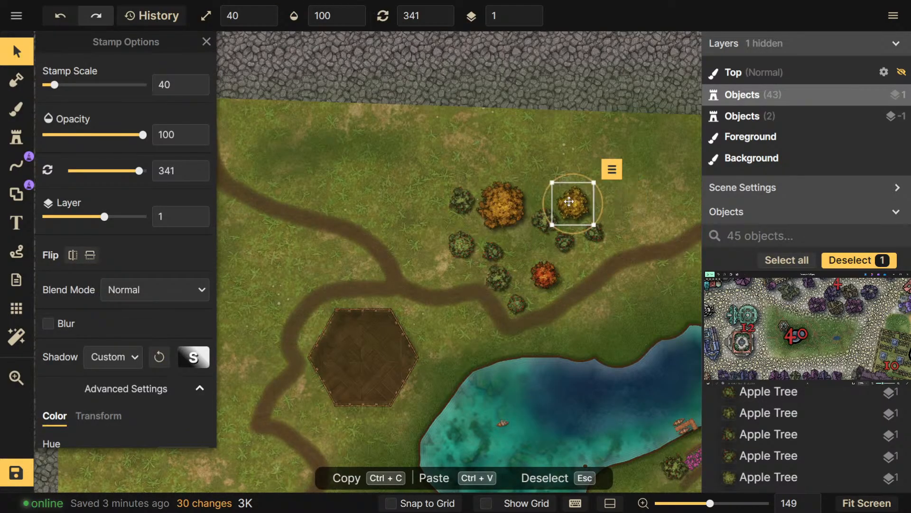
# Remove the apple tree crowding the large orange fall tree and nudge nearby trees to even out the grove's spacing
pyautogui.click(502, 208)
pyautogui.click(497, 259)
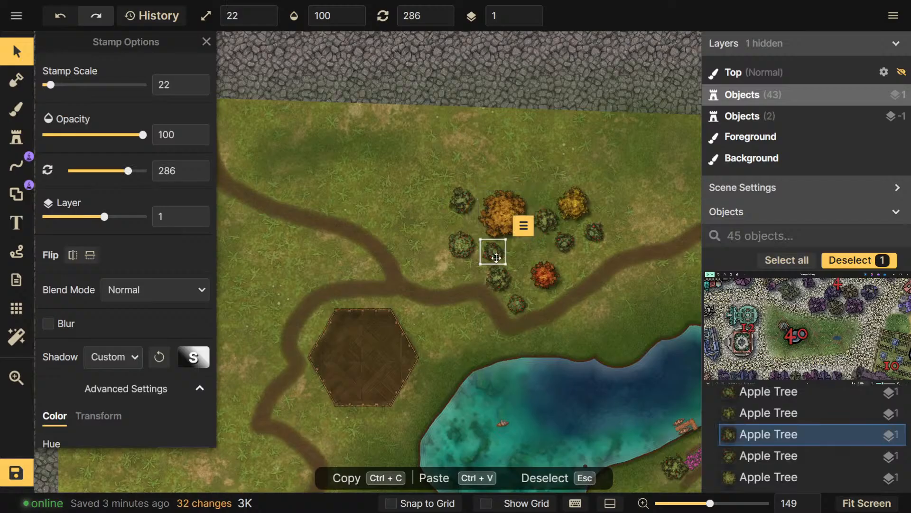
pyautogui.moveTo(497, 255); pyautogui.dragTo(501, 274)
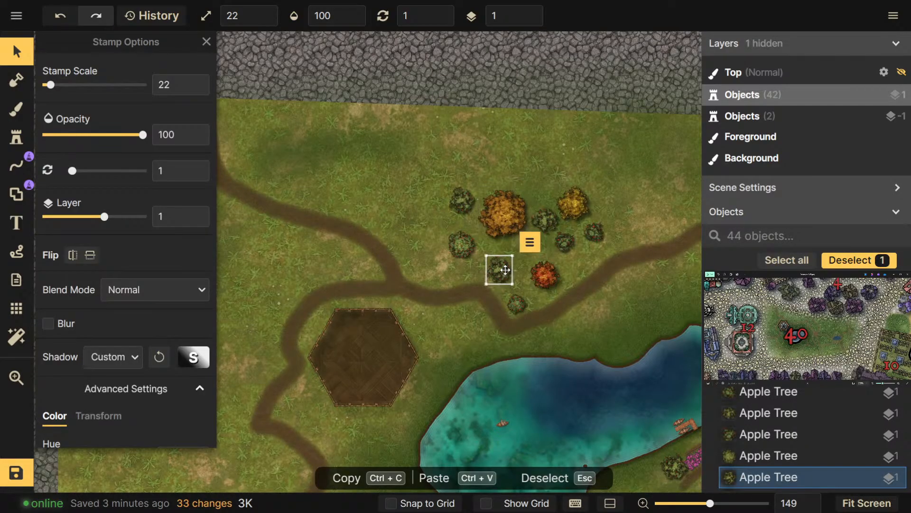
pyautogui.click(560, 245)
pyautogui.click(559, 243)
pyautogui.moveTo(565, 245); pyautogui.dragTo(566, 251)
pyautogui.click(604, 296)
# Compare the forest tree stamps and choose the Fall Tree stamp again for planting near the north wall
pyautogui.moveTo(634, 314); pyautogui.dragTo(555, 282)
pyautogui.scroll(-1, 636, 332)
pyautogui.moveTo(636, 332); pyautogui.dragTo(526, 261)
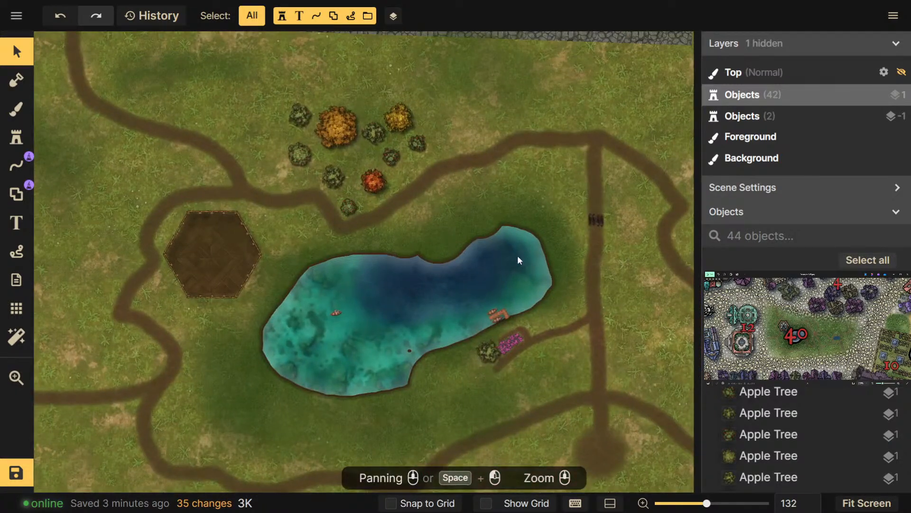
pyautogui.click(17, 137)
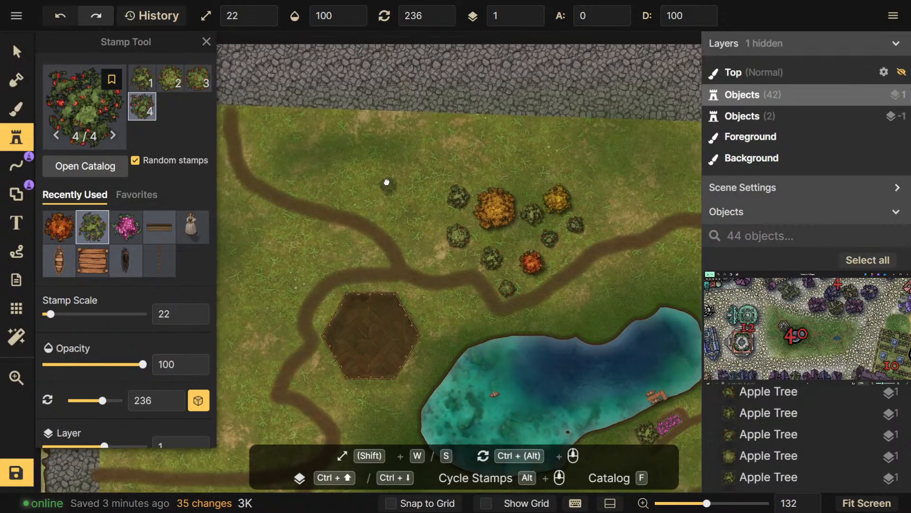
pyautogui.click(85, 166)
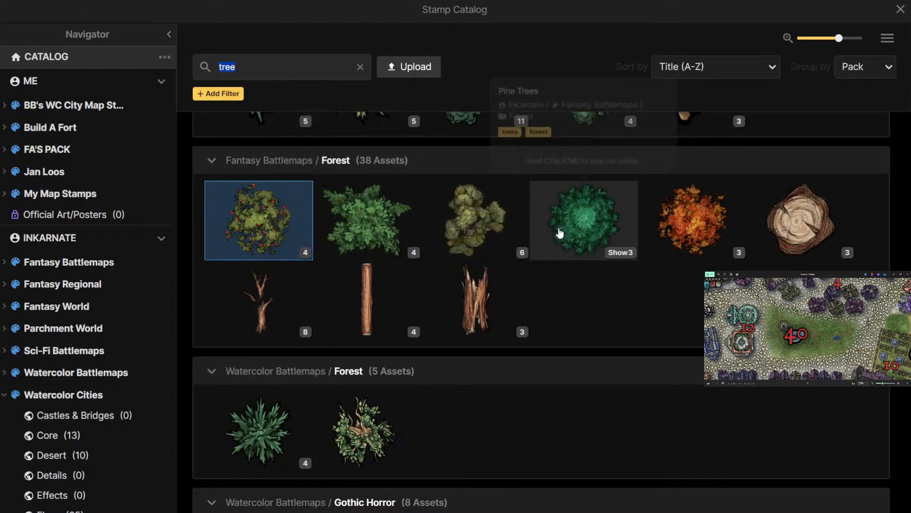
pyautogui.click(346, 224)
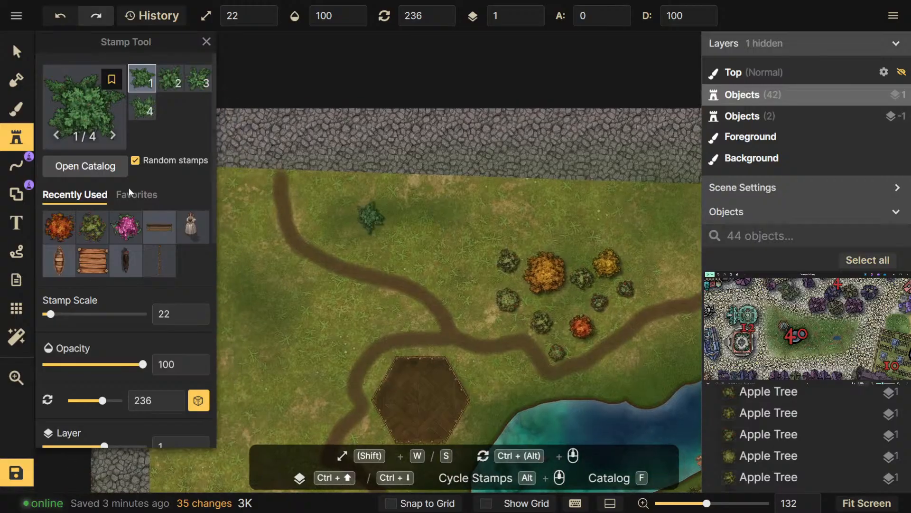
pyautogui.click(107, 179)
pyautogui.click(669, 224)
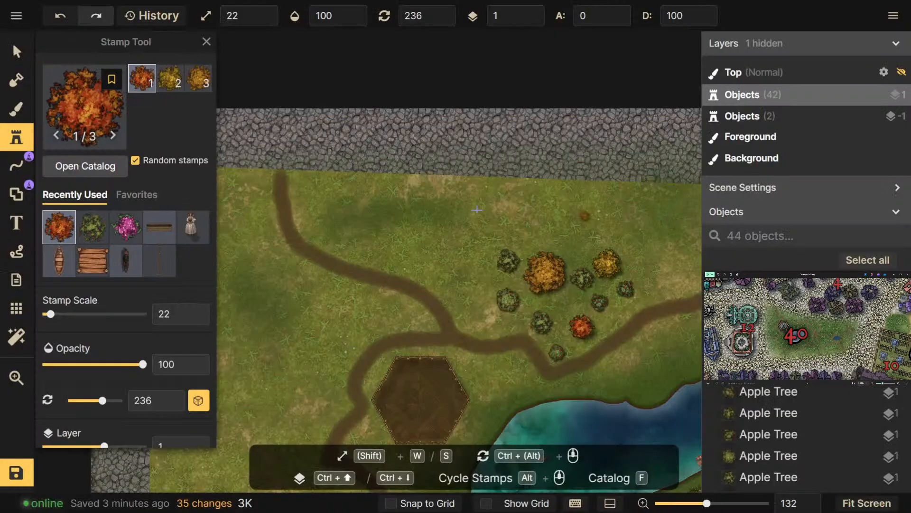
# Start a row of seven fall trees at scale 32 along the north wall, running east from the dirt path's end
pyautogui.click(304, 182)
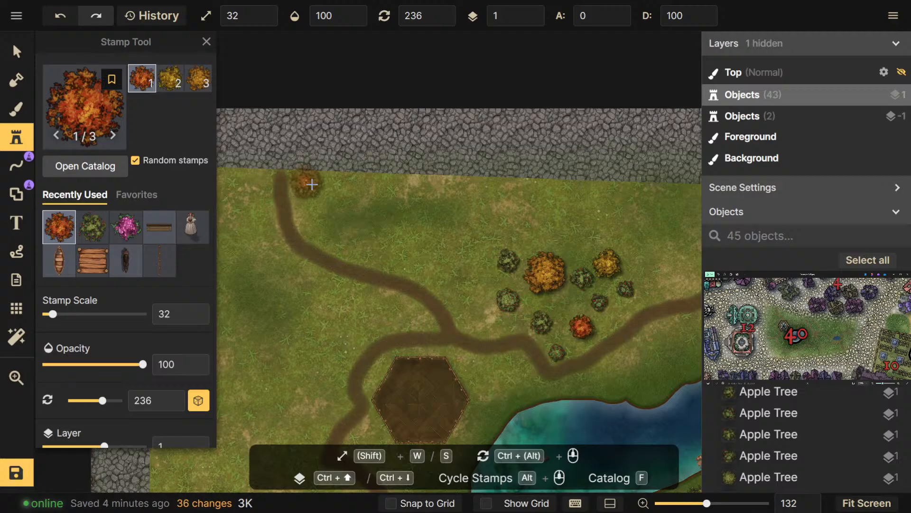
pyautogui.click(340, 188)
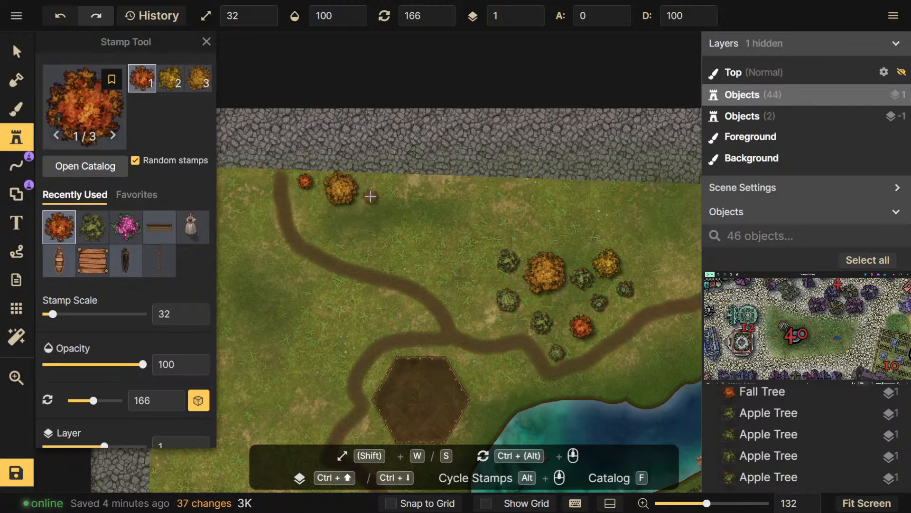
pyautogui.click(376, 190)
pyautogui.click(417, 187)
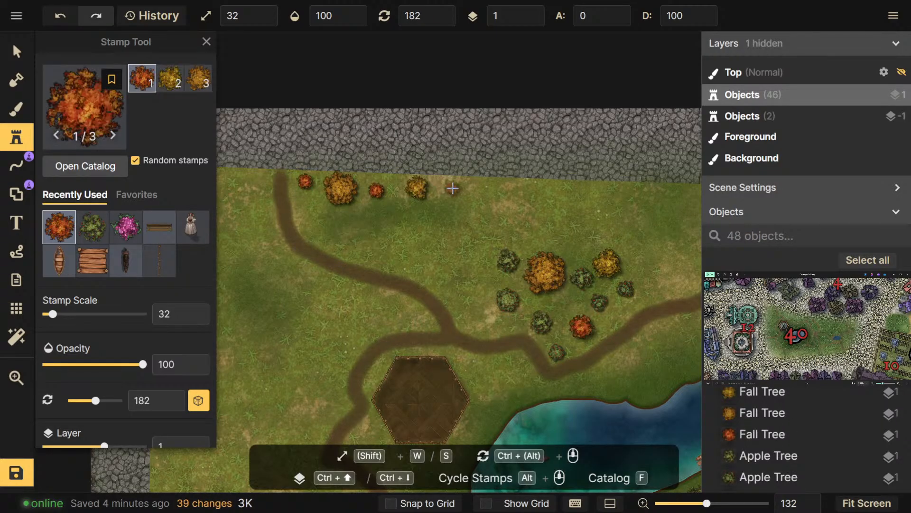
pyautogui.click(452, 188)
pyautogui.click(498, 190)
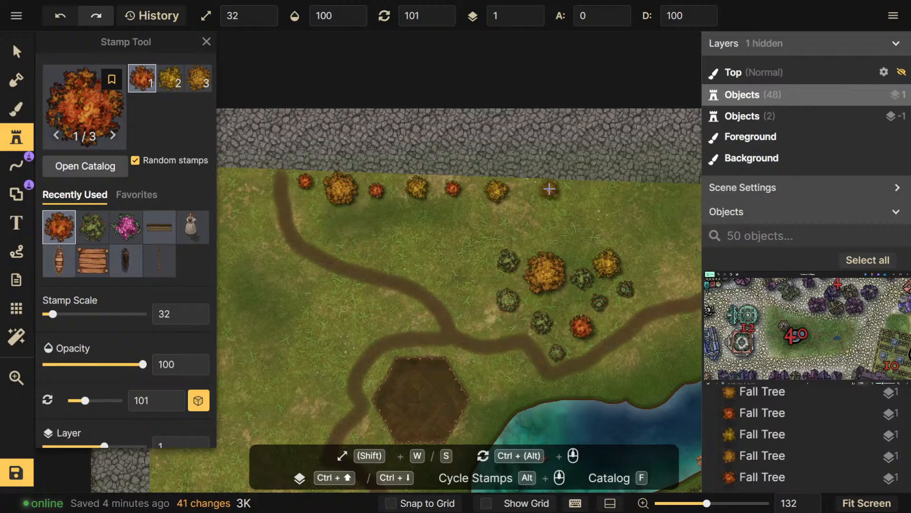
pyautogui.click(549, 189)
pyautogui.click(534, 192)
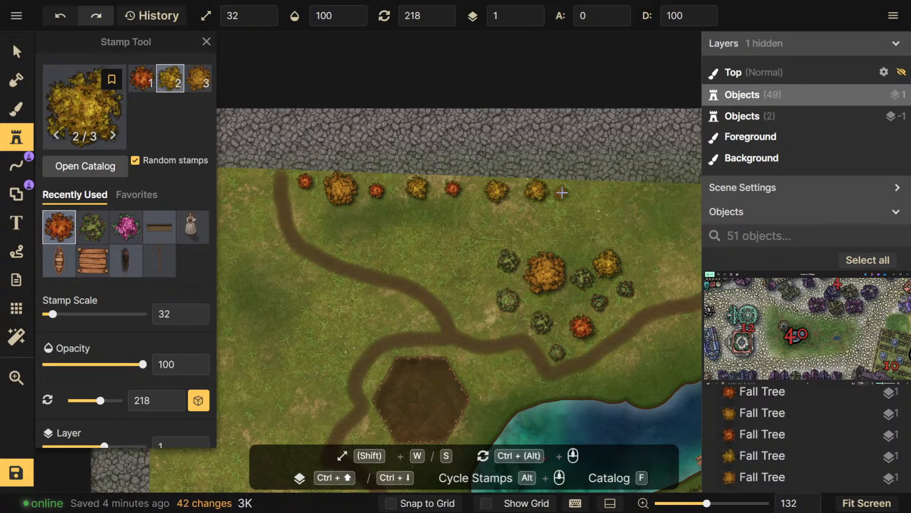
# Extend the north wall row eastward with five more fall trees at scale 32
pyautogui.click(571, 191)
pyautogui.moveTo(596, 198); pyautogui.dragTo(493, 191)
pyautogui.click(565, 189)
pyautogui.click(531, 190)
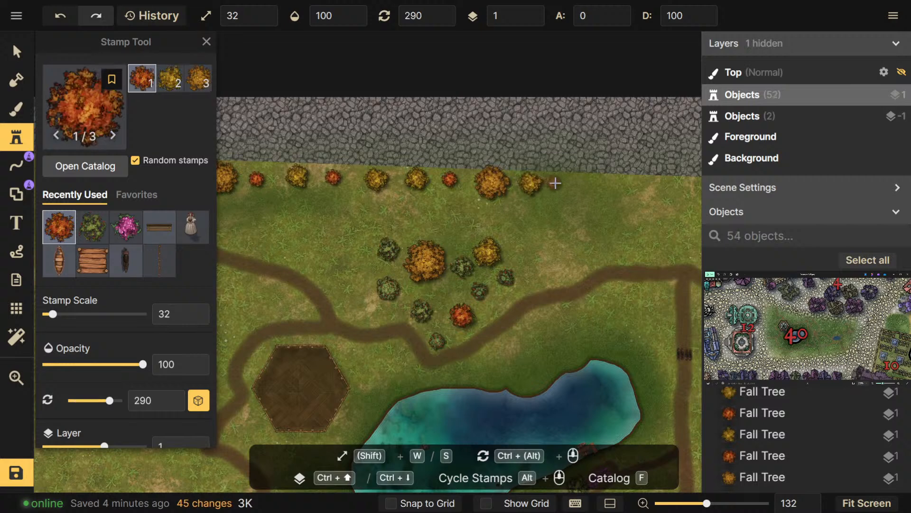
pyautogui.click(568, 190)
pyautogui.click(599, 188)
# Continue the north wall row toward the park's northeast corner with another five fall trees at scale 32
pyautogui.moveTo(598, 189); pyautogui.dragTo(499, 189)
pyautogui.click(529, 186)
pyautogui.click(563, 188)
pyautogui.click(600, 191)
pyautogui.moveTo(632, 201); pyautogui.dragTo(538, 199)
pyautogui.click(544, 194)
pyautogui.click(575, 194)
# Line the south wall with seven fall trees at scale 32, working west from the park's southeast corner
pyautogui.moveTo(515, 242); pyautogui.dragTo(526, 71)
pyautogui.scroll(-2, 580, 234)
pyautogui.moveTo(582, 259); pyautogui.dragTo(615, 102)
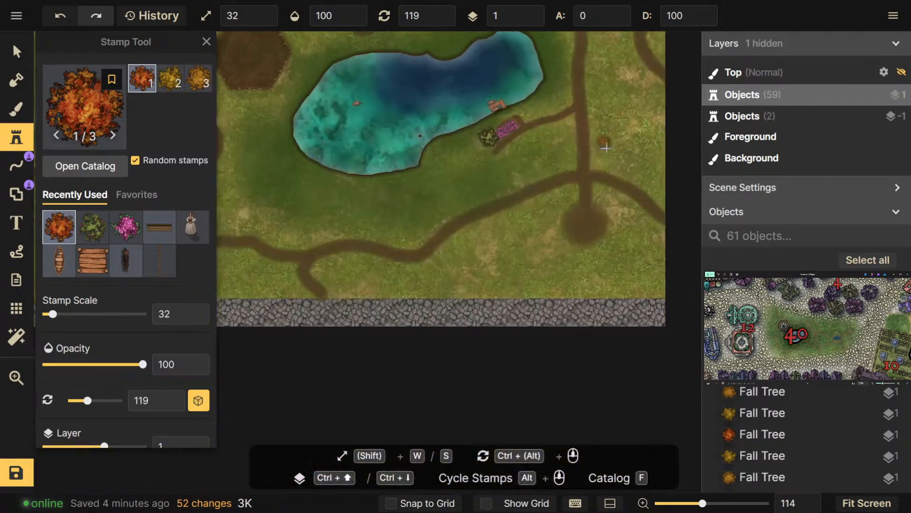
pyautogui.scroll(-1, 610, 152)
pyautogui.click(650, 283)
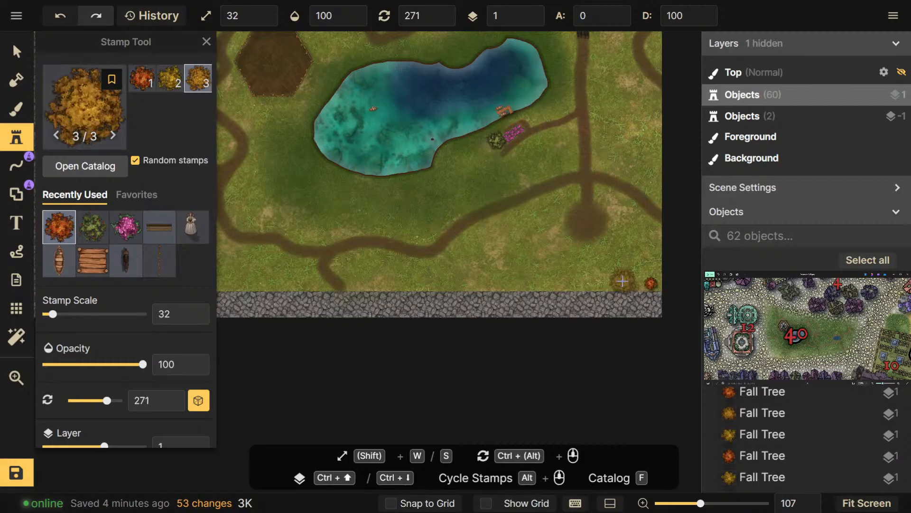
pyautogui.click(626, 279)
pyautogui.click(600, 280)
pyautogui.click(573, 280)
pyautogui.click(551, 280)
pyautogui.click(522, 279)
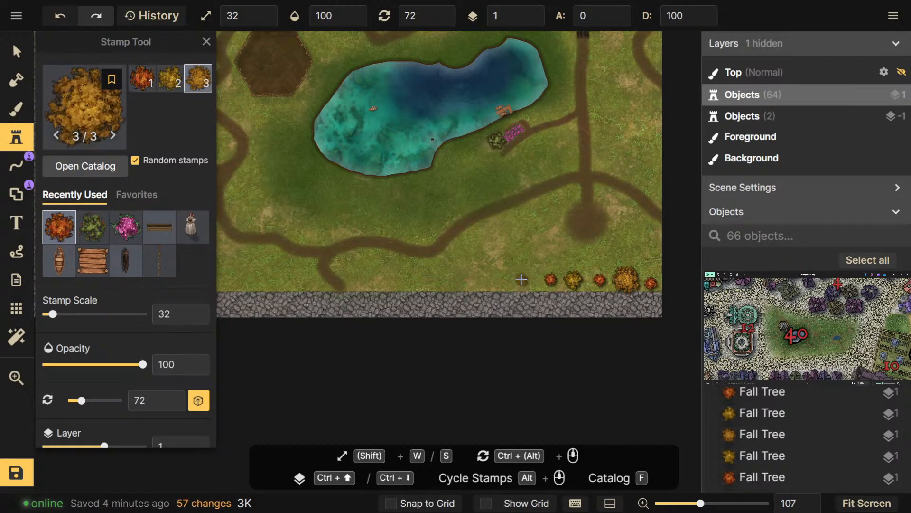
pyautogui.click(492, 280)
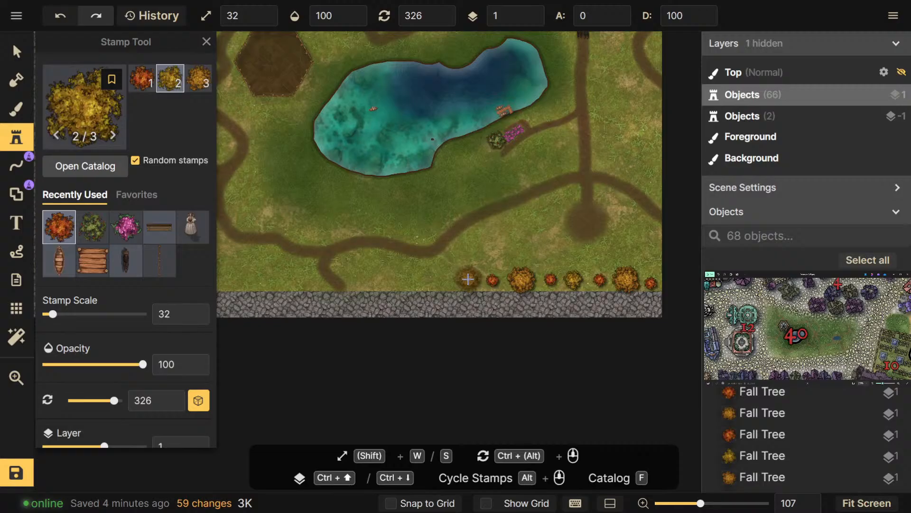
# Extend the south wall row westward with five more fall trees at scale 32, up to the short branch path's end
pyautogui.click(467, 280)
pyautogui.click(442, 280)
pyautogui.click(415, 279)
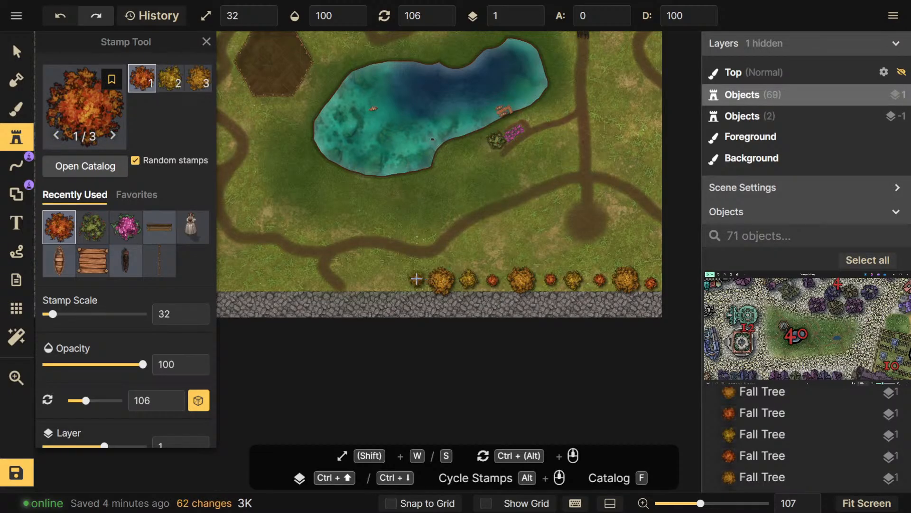
pyautogui.click(389, 281)
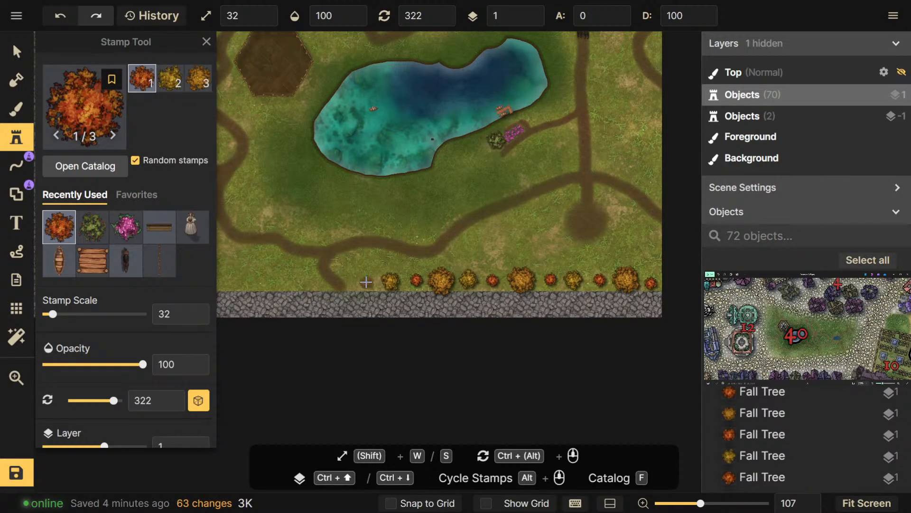
pyautogui.click(365, 282)
# Continue the south wall row west of the short branch path with eight fall trees at scale 32
pyautogui.moveTo(366, 282); pyautogui.dragTo(591, 287)
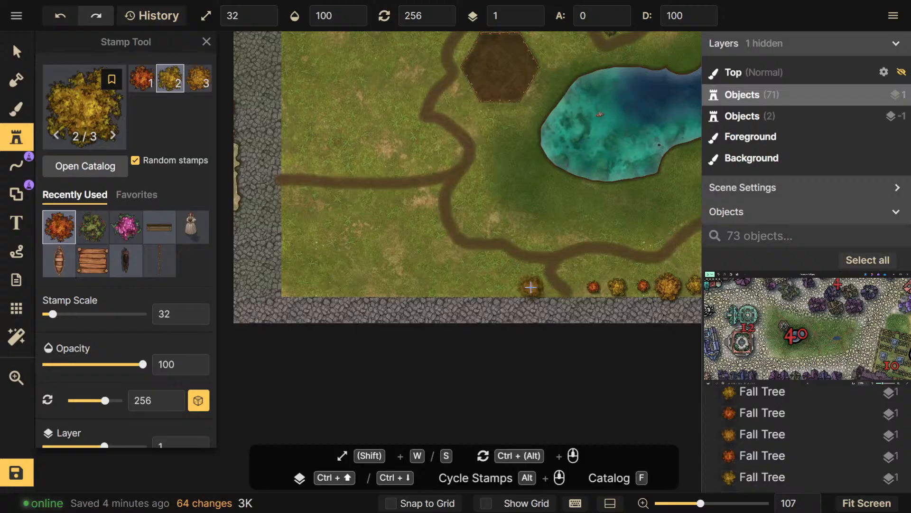
pyautogui.click(531, 286)
pyautogui.click(499, 287)
pyautogui.click(459, 287)
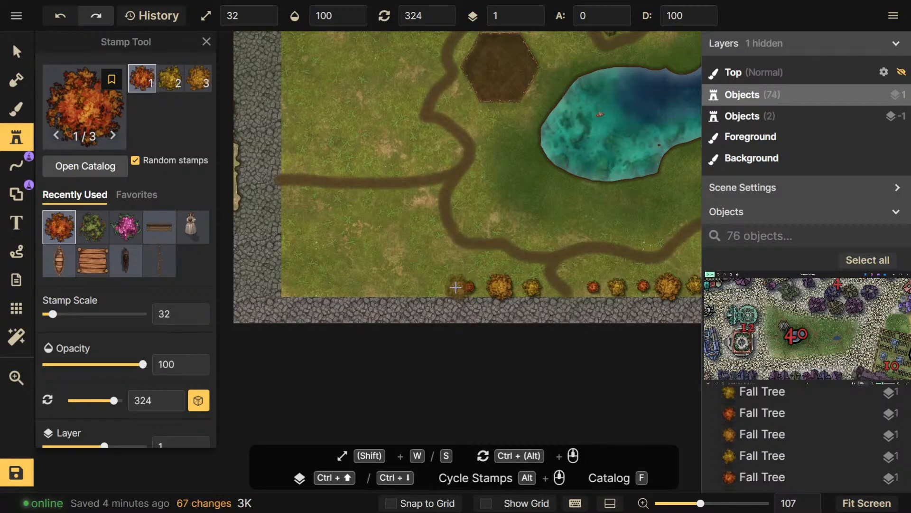
pyautogui.click(437, 285)
pyautogui.click(406, 286)
pyautogui.click(379, 286)
pyautogui.click(351, 284)
pyautogui.click(329, 285)
pyautogui.click(303, 287)
pyautogui.click(300, 259)
pyautogui.hotkey('ctrl', 'z')
pyautogui.hotkey('ctrl', 'z')
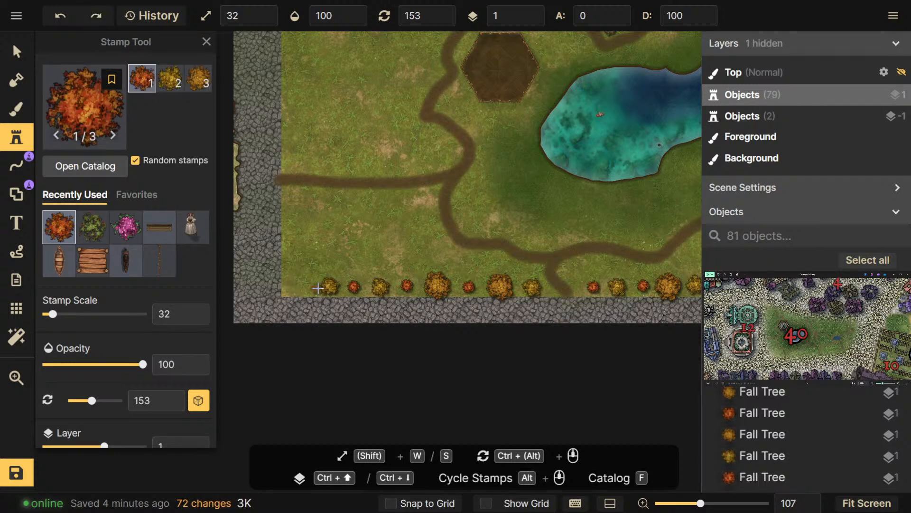
# Finish the south wall row with two fall trees at the southwest corner and run six more up the west wall past the path, all at scale 32
pyautogui.click(311, 286)
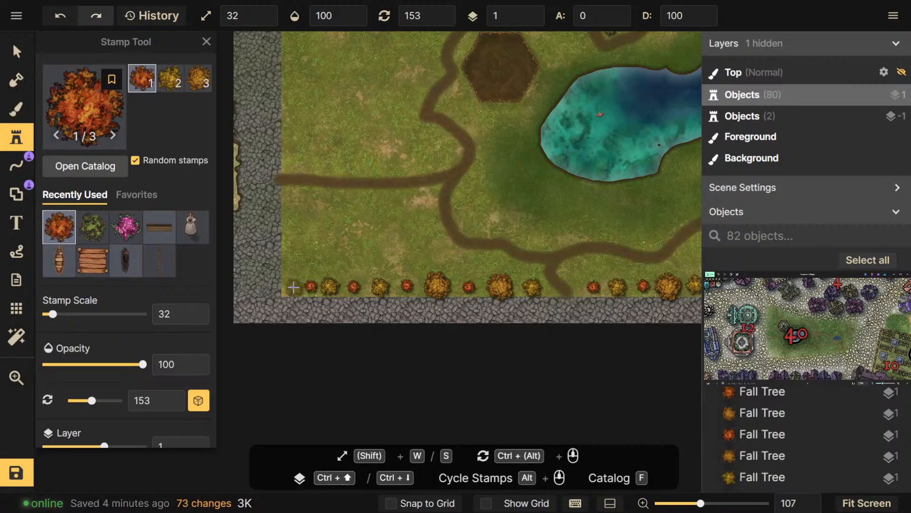
pyautogui.click(290, 287)
pyautogui.click(290, 267)
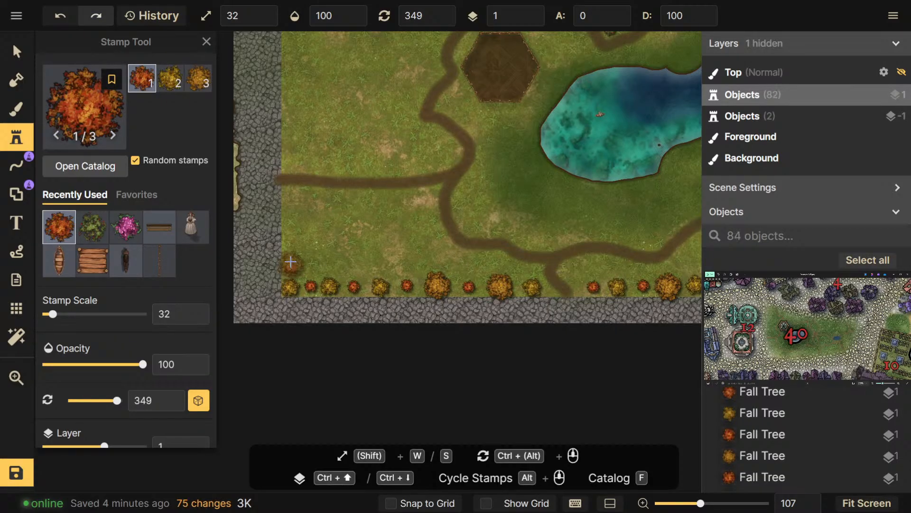
pyautogui.click(292, 247)
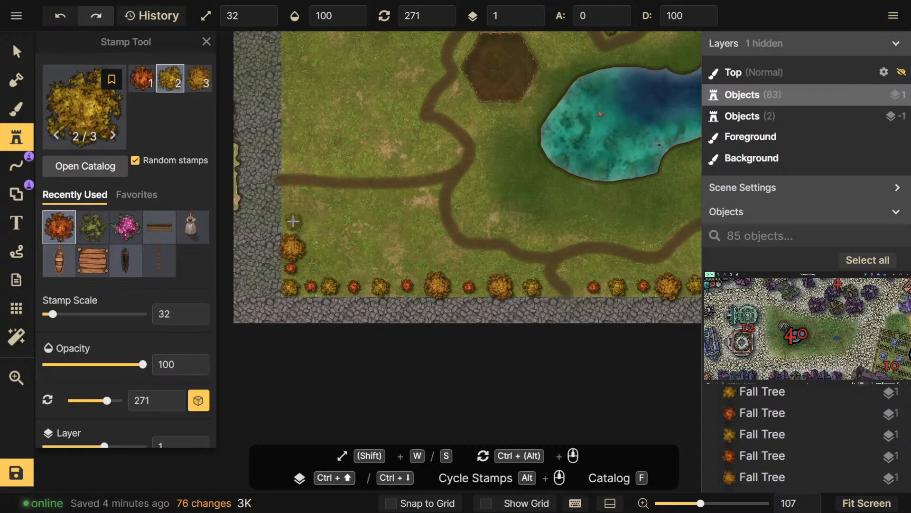
pyautogui.click(294, 220)
pyautogui.click(294, 197)
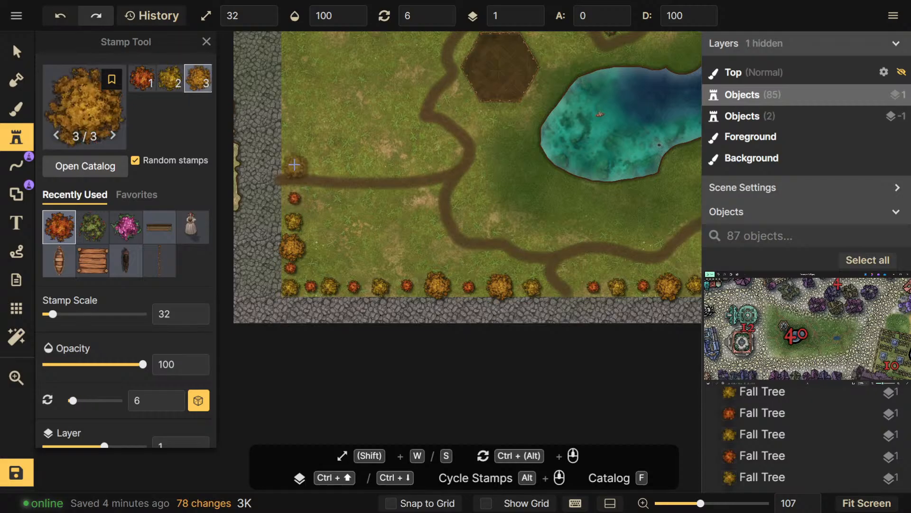
pyautogui.click(294, 161)
pyautogui.moveTo(293, 138); pyautogui.dragTo(305, 210)
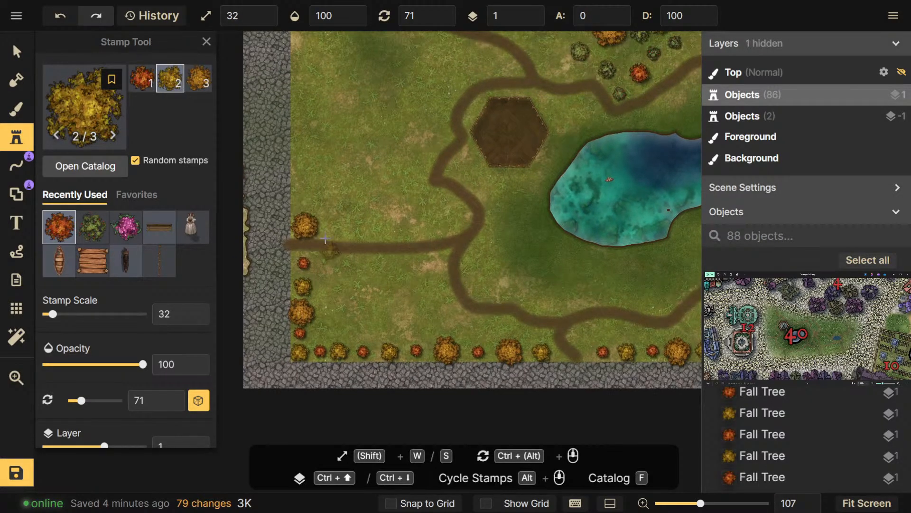
pyautogui.moveTo(311, 177); pyautogui.dragTo(319, 248)
pyautogui.click(313, 264)
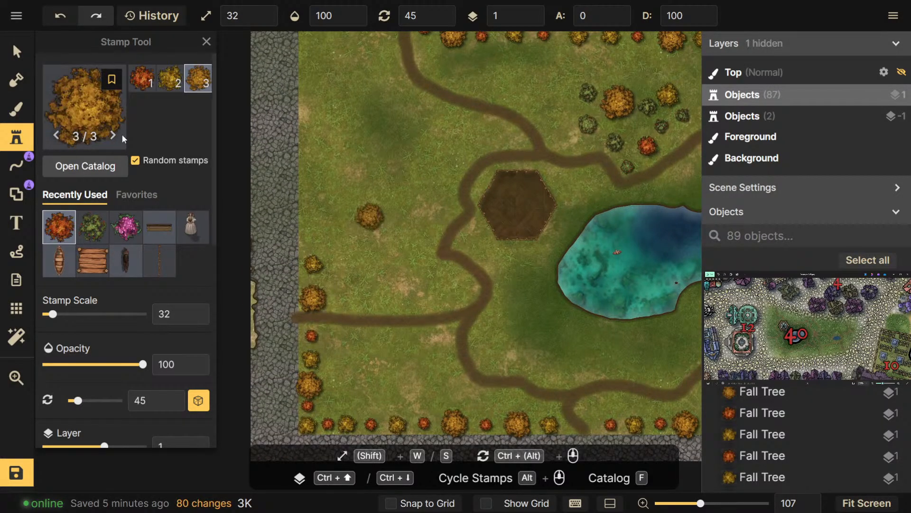
# Replace the small red tree just south of the west path's end with another fall tree at scale 32
pyautogui.click(17, 52)
pyautogui.click(319, 334)
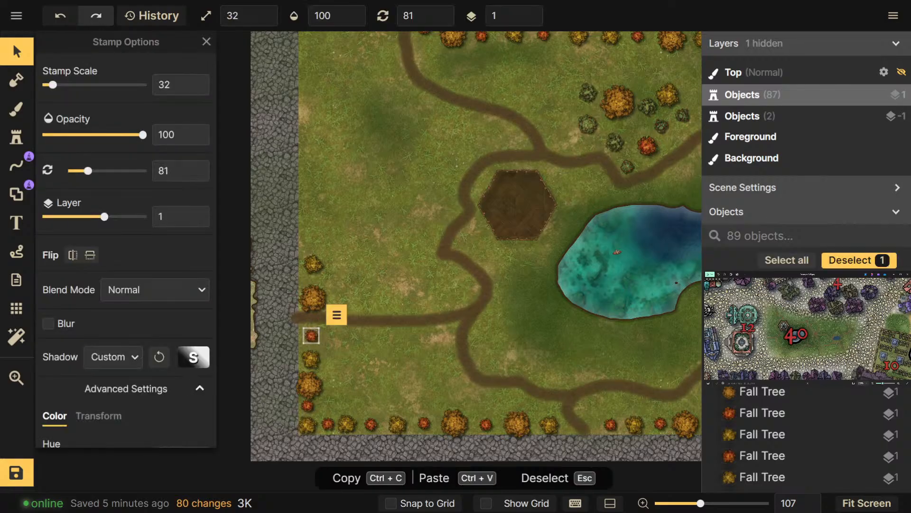
pyautogui.press('Delete')
pyautogui.click(319, 299)
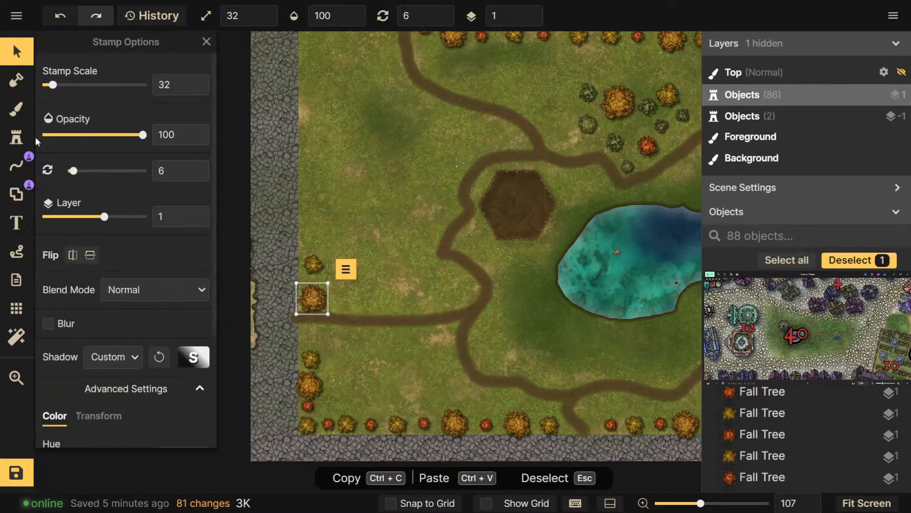
pyautogui.click(17, 137)
pyautogui.click(314, 336)
# Continue the west wall row northward to the park's northwest corner with eight fall trees at scale 32
pyautogui.moveTo(259, 296); pyautogui.dragTo(322, 273)
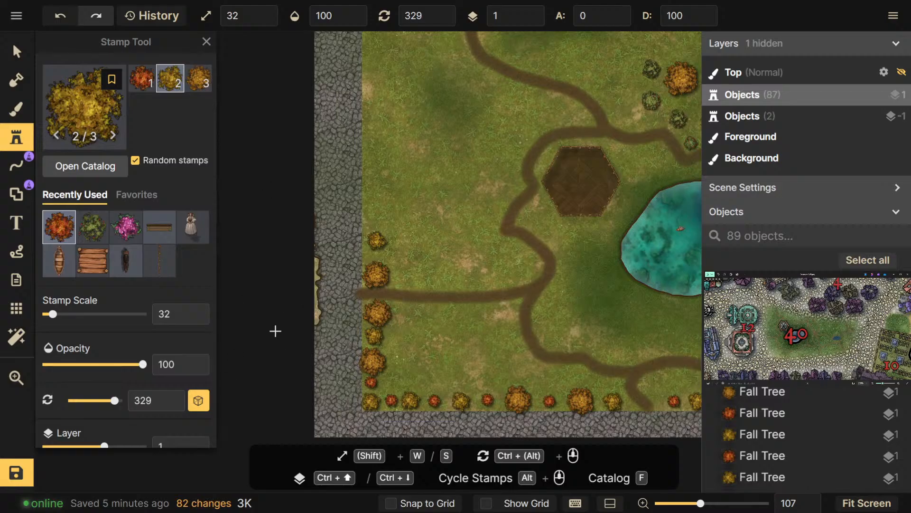
pyautogui.moveTo(281, 108); pyautogui.dragTo(284, 135)
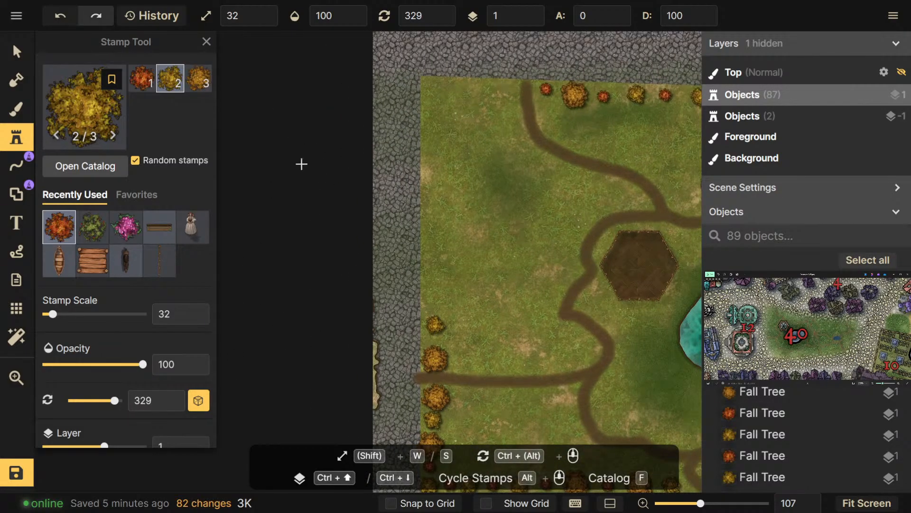
pyautogui.moveTo(370, 327); pyautogui.dragTo(270, 267)
pyautogui.moveTo(402, 289); pyautogui.dragTo(338, 324)
pyautogui.click(153, 79)
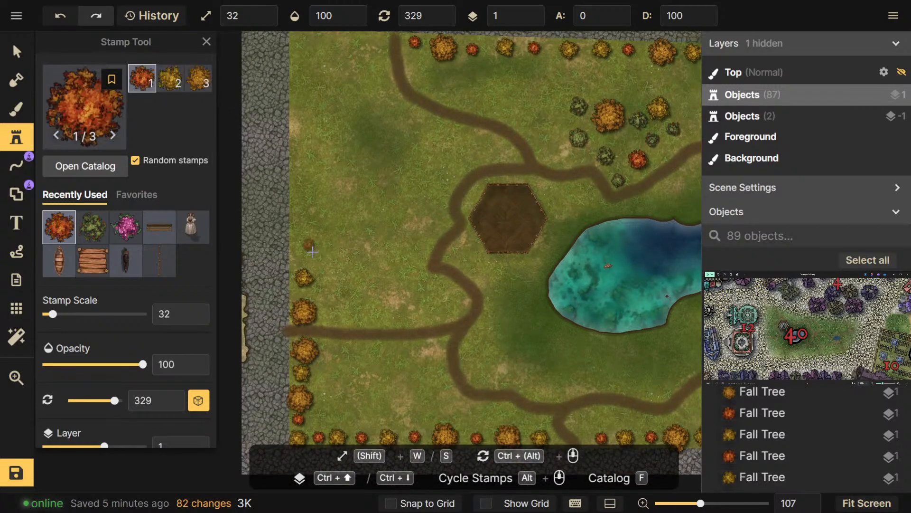
pyautogui.click(178, 84)
pyautogui.click(300, 253)
pyautogui.moveTo(301, 253); pyautogui.dragTo(320, 335)
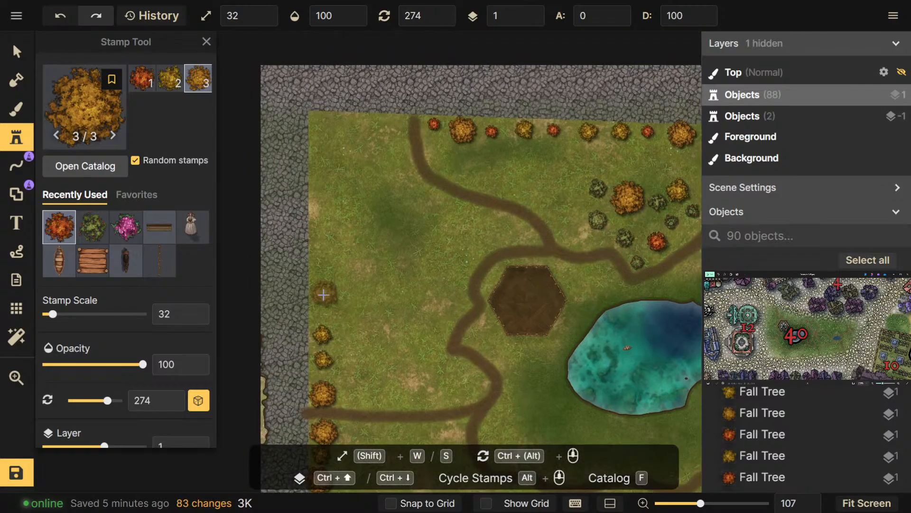
pyautogui.click(321, 266)
pyautogui.click(322, 265)
pyautogui.click(320, 234)
pyautogui.click(320, 205)
pyautogui.click(321, 178)
pyautogui.click(318, 150)
pyautogui.click(318, 121)
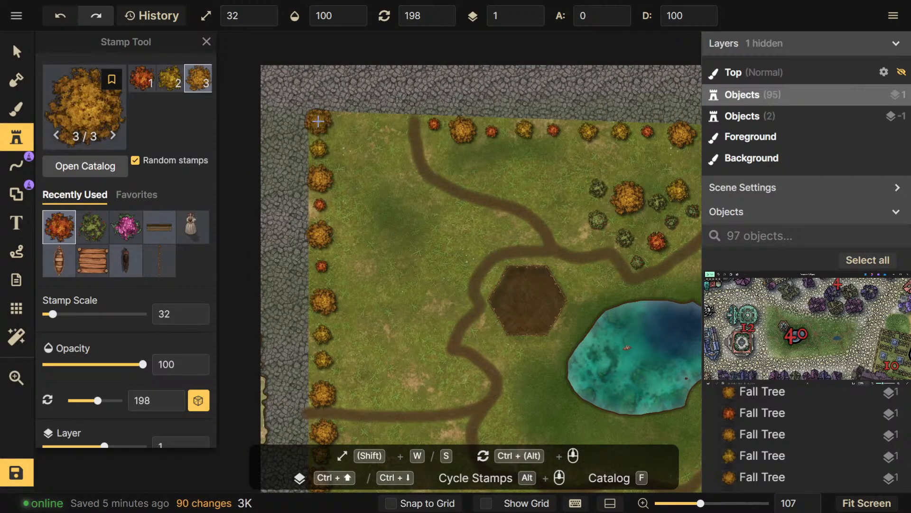
# Fill the north wall row between the northwest corner and the dirt path with three evenly spaced fall trees at scale 32
pyautogui.click(344, 125)
pyautogui.click(369, 125)
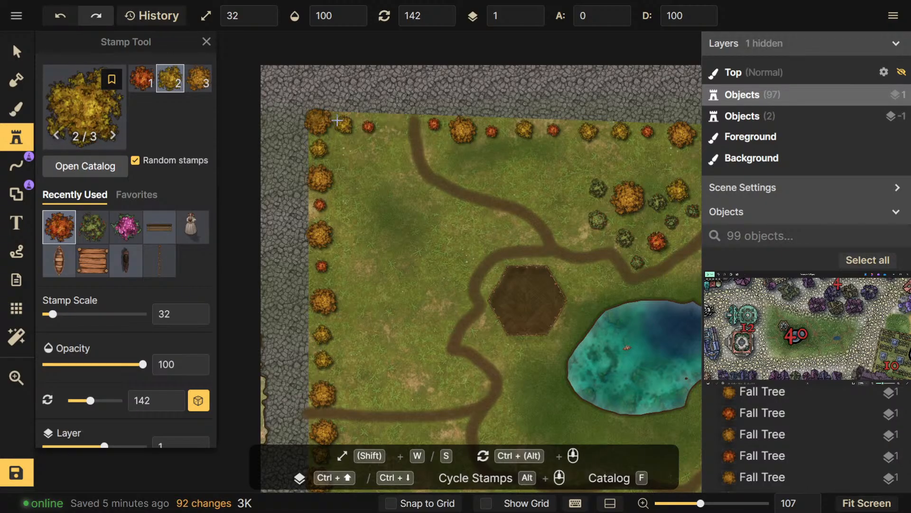
pyautogui.click(366, 157)
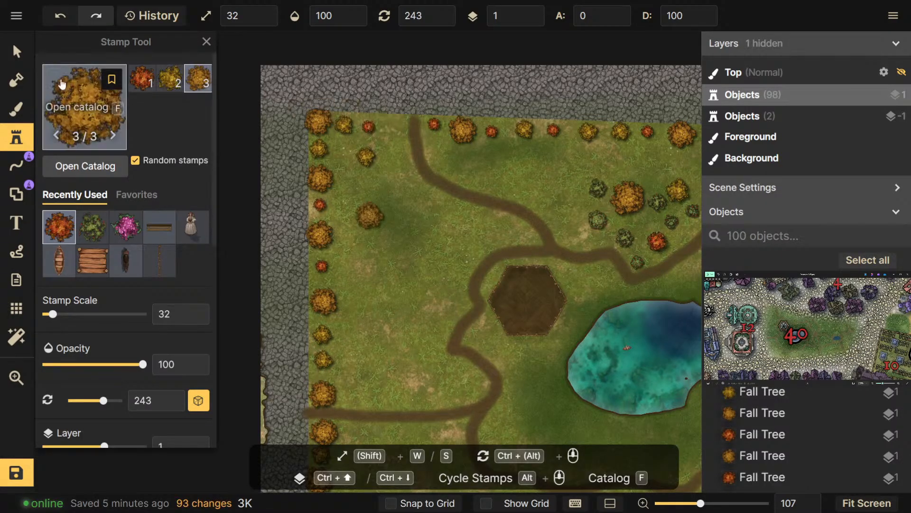
pyautogui.press('v')
pyautogui.moveTo(369, 126); pyautogui.dragTo(396, 124)
pyautogui.moveTo(369, 164); pyautogui.dragTo(377, 133)
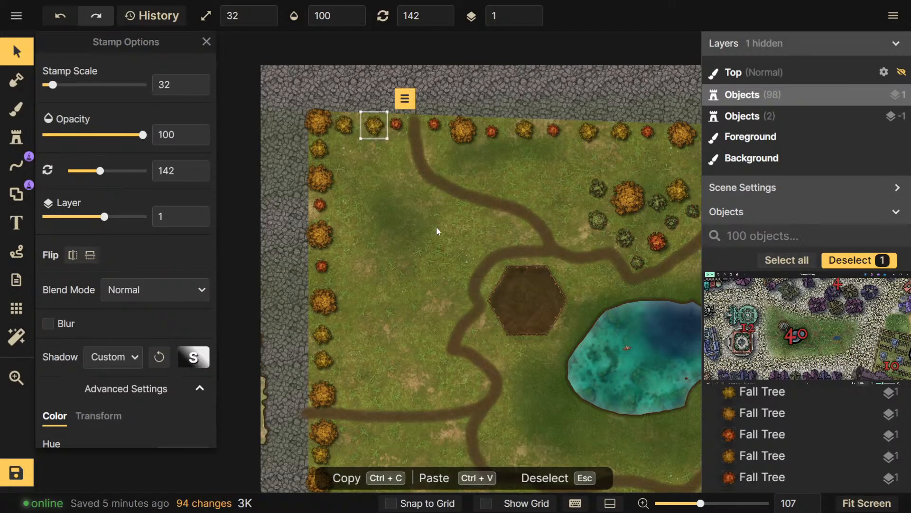
pyautogui.click(457, 254)
# Examine the tree rows along the walls, the grove, the paths and the lake surroundings across the park
pyautogui.moveTo(457, 256); pyautogui.dragTo(342, 241)
pyautogui.scroll(-1, 577, 314)
pyautogui.moveTo(580, 315); pyautogui.dragTo(461, 223)
pyautogui.scroll(-2, 460, 232)
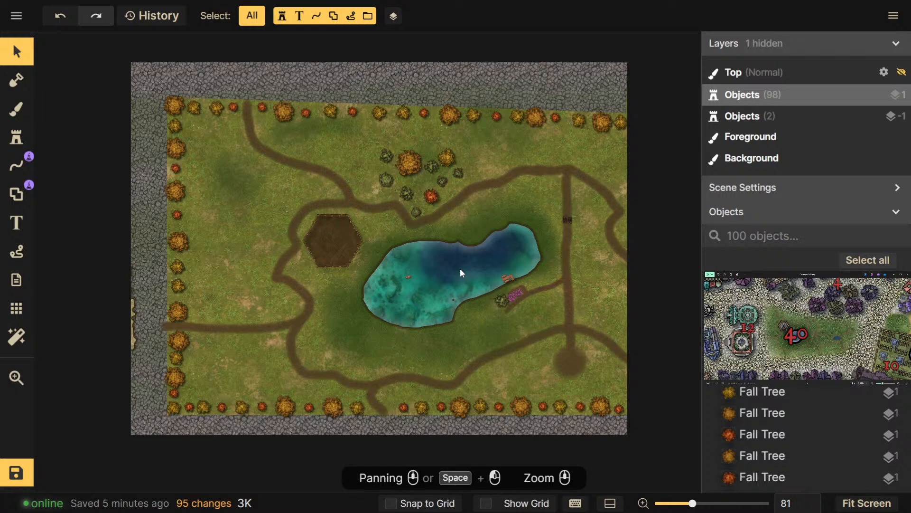
pyautogui.scroll(3, 460, 268)
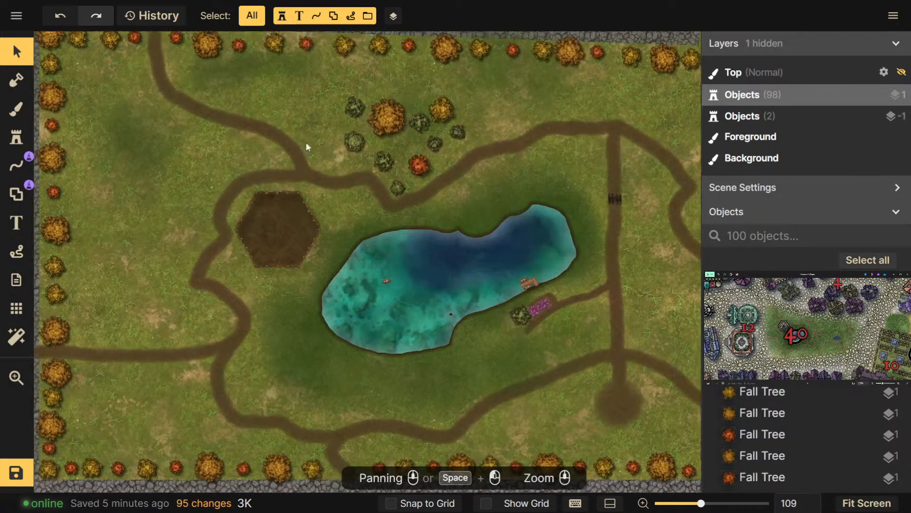
pyautogui.scroll(3, 332, 189)
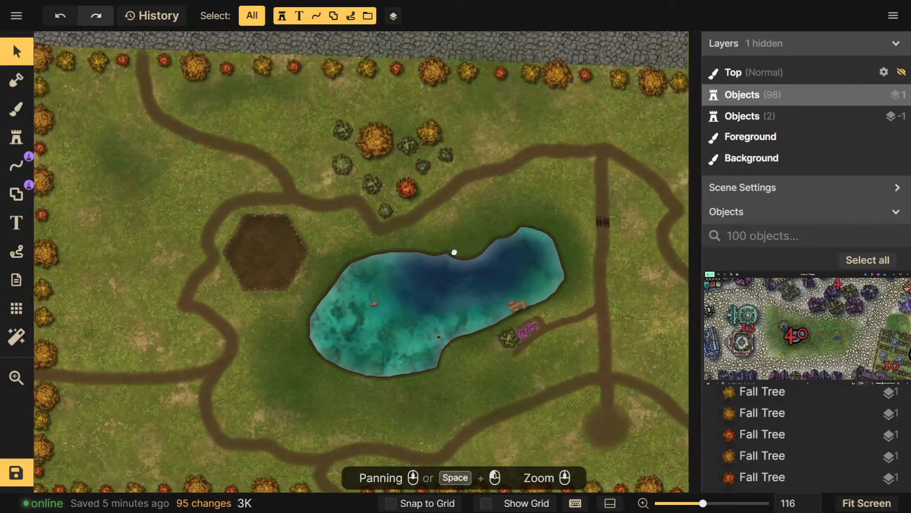
pyautogui.moveTo(583, 345); pyautogui.dragTo(513, 296)
pyautogui.moveTo(531, 354); pyautogui.dragTo(556, 374)
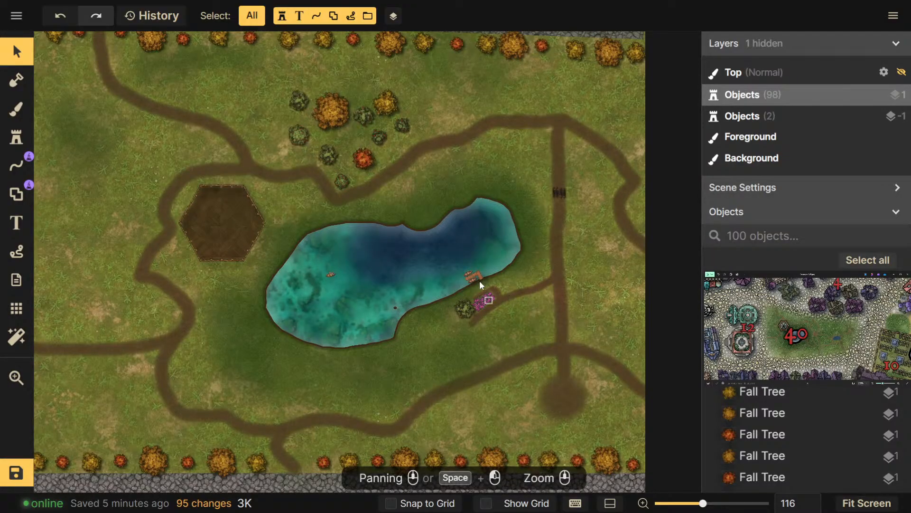
pyautogui.moveTo(476, 326); pyautogui.dragTo(561, 303)
pyautogui.moveTo(410, 302); pyautogui.dragTo(368, 340)
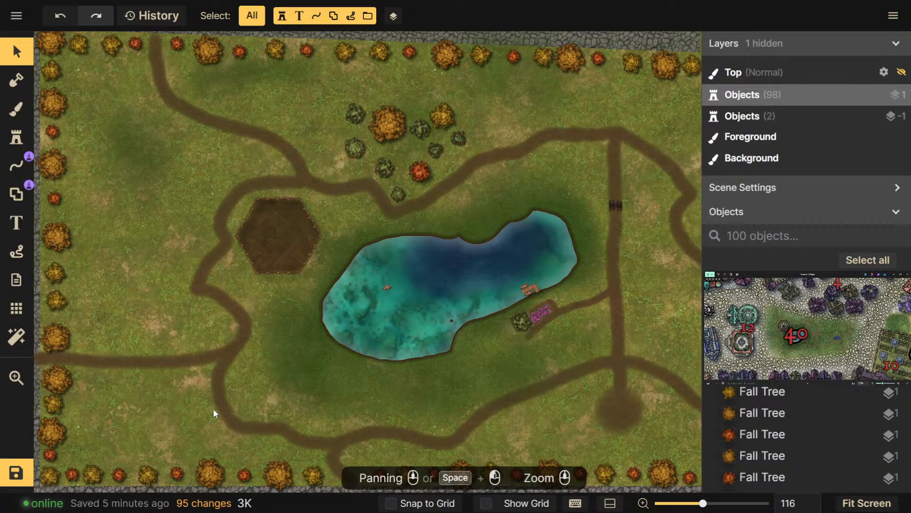
pyautogui.moveTo(225, 396); pyautogui.dragTo(192, 364)
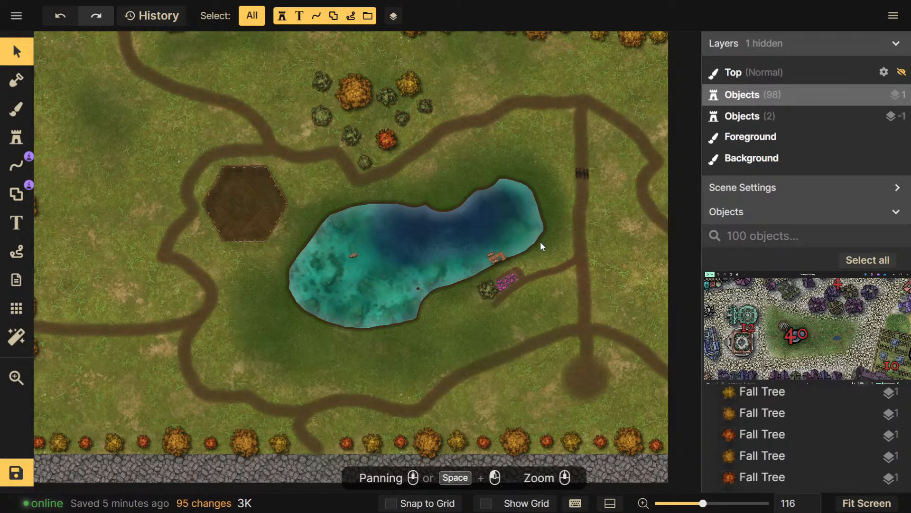
pyautogui.scroll(4, 540, 241)
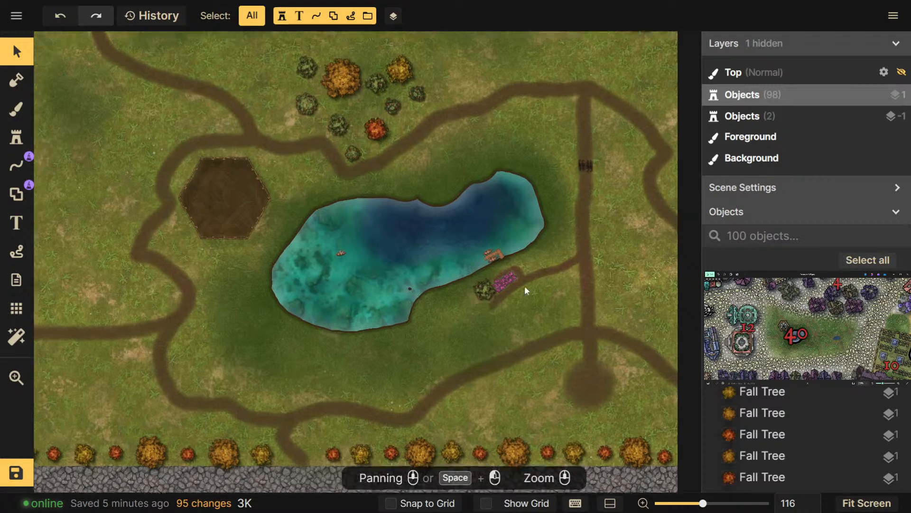
# Search the stamp catalog for "shack" and look through the Shacks variants in the Watercolor Cities Details set
pyautogui.click(17, 138)
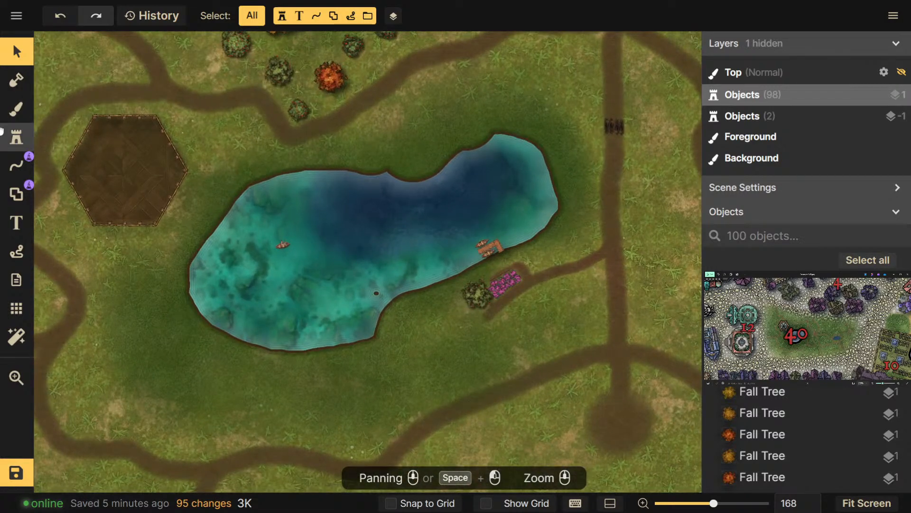
pyautogui.click(91, 167)
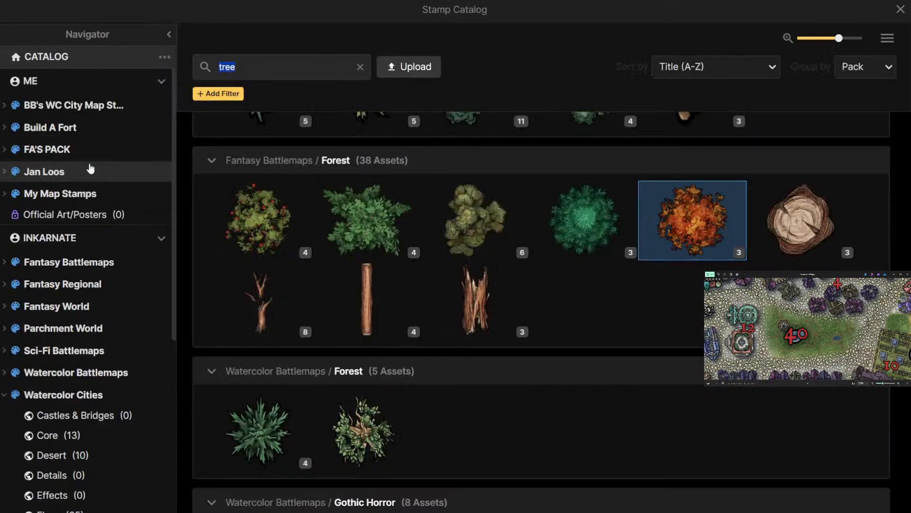
pyautogui.click(360, 70)
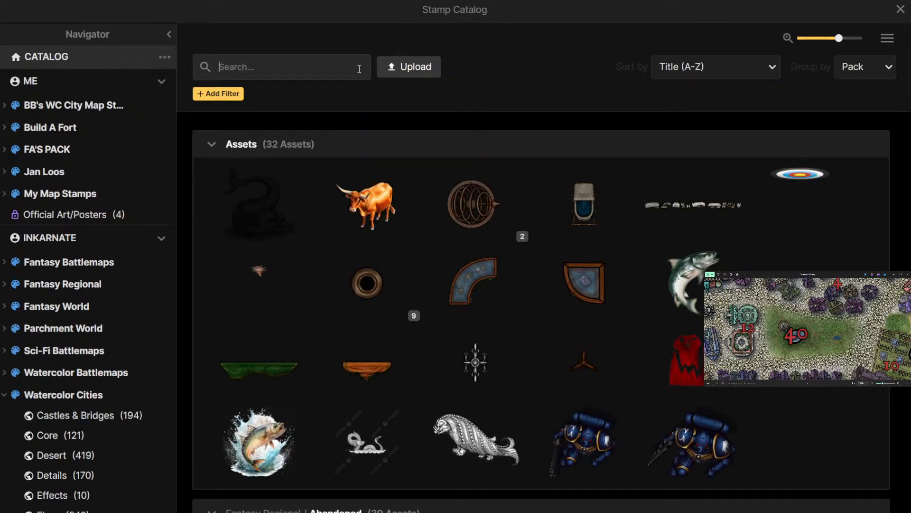
pyautogui.write('shack')
pyautogui.press('Return')
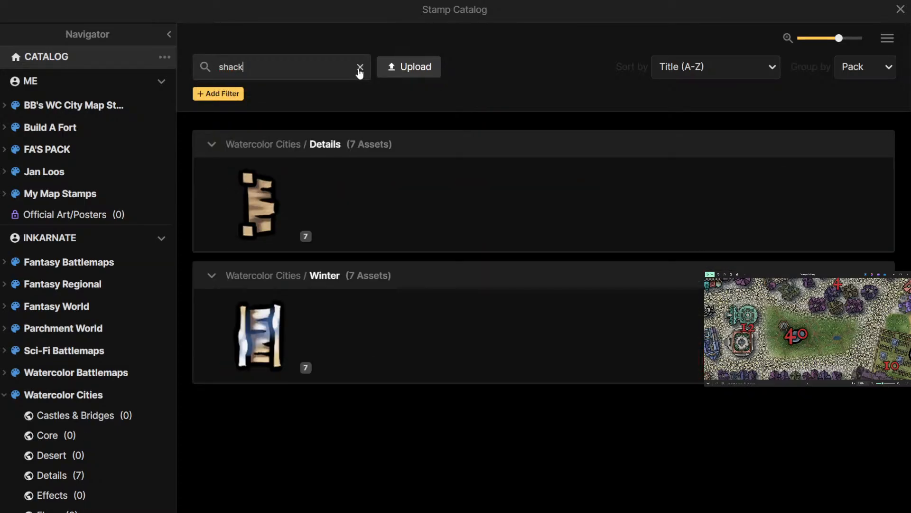
pyautogui.moveTo(300, 220)
pyautogui.click(295, 236)
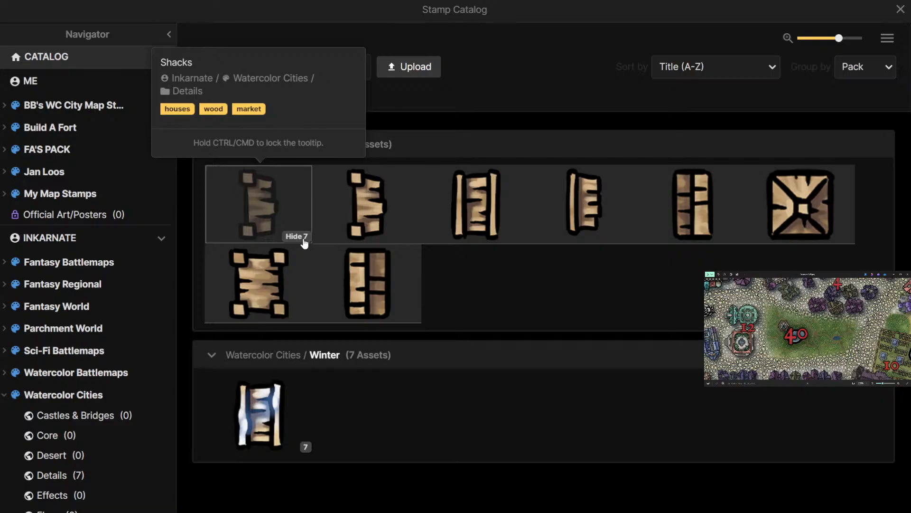
pyautogui.click(299, 237)
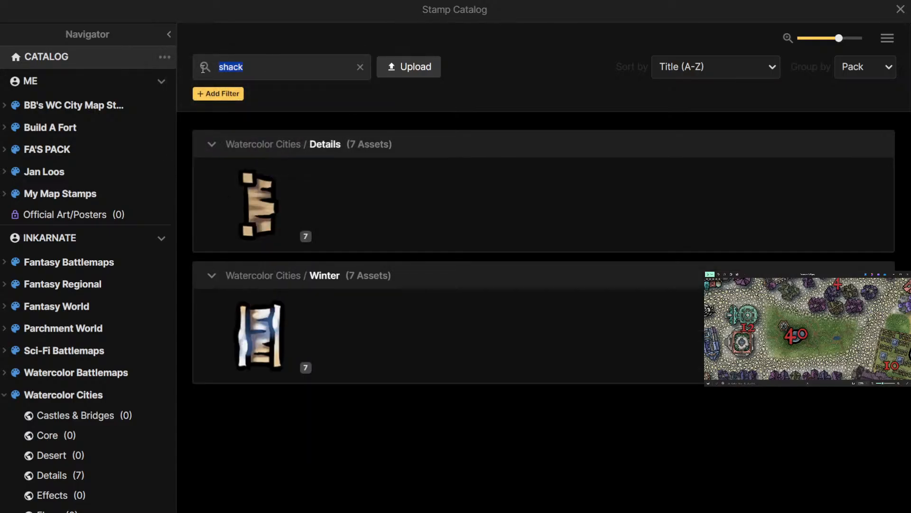
# Search the stamp catalog for "tent" and try the Fantasy Battlemaps Core tent beside the boat dock at scale 12 and rotation 150
pyautogui.write('tent')
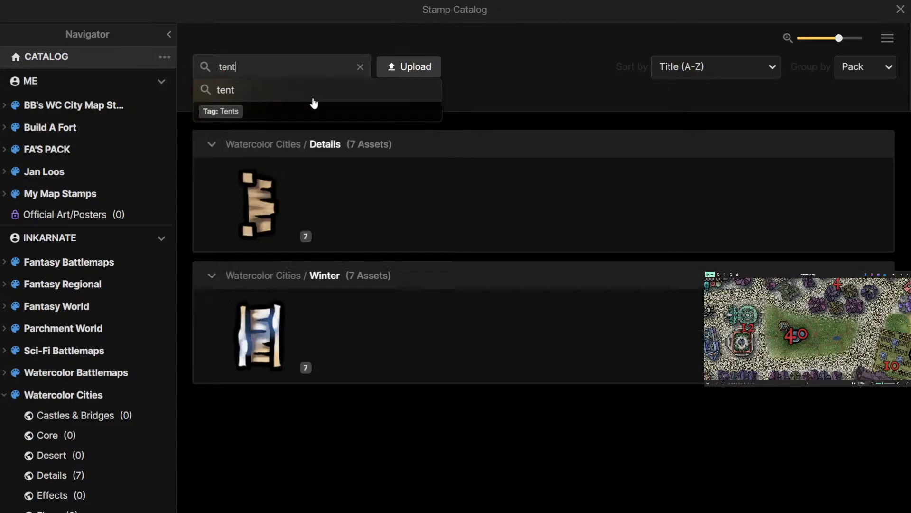
pyautogui.press('Return')
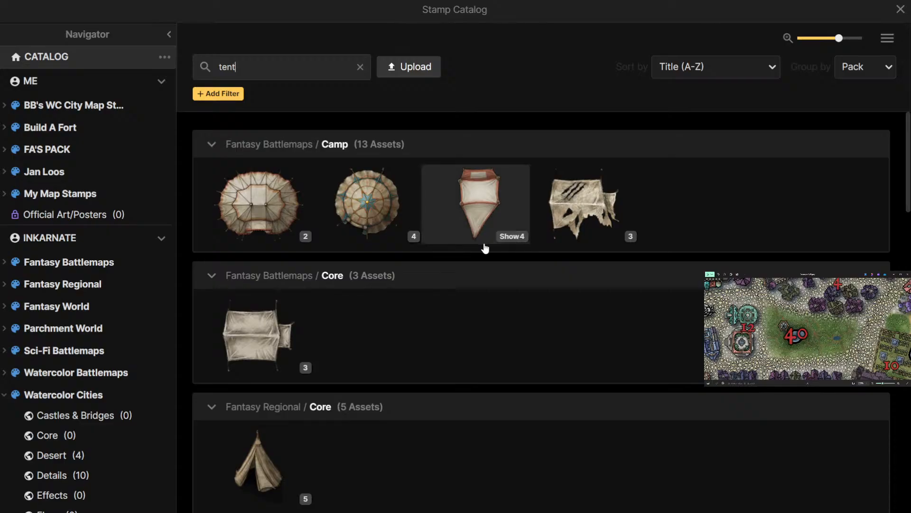
pyautogui.moveTo(258, 343)
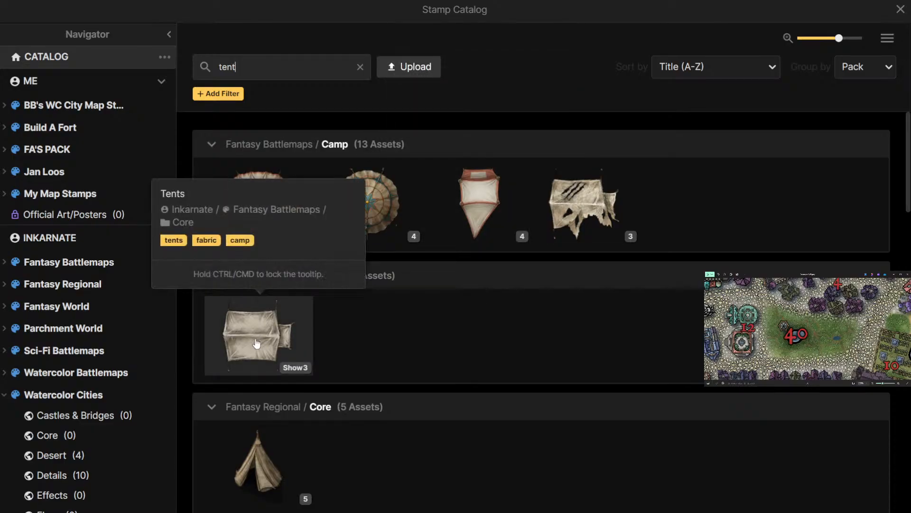
pyautogui.click(257, 343)
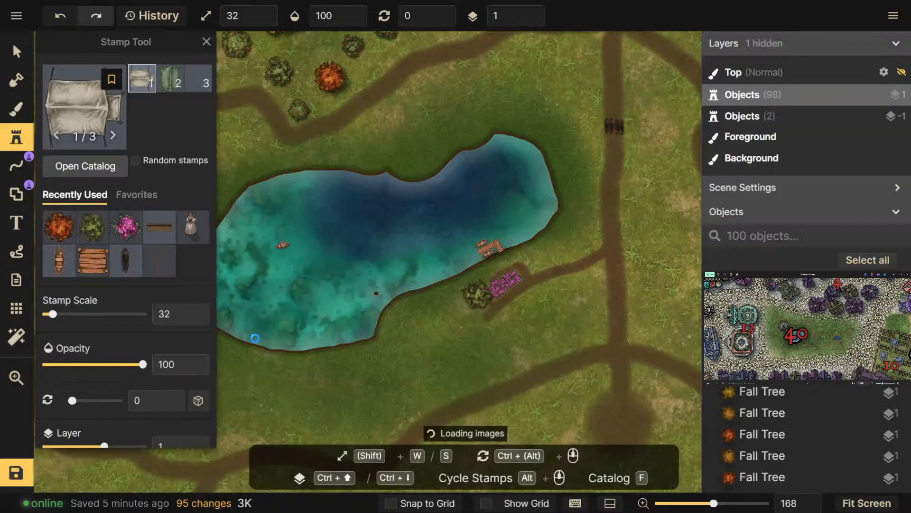
pyautogui.scroll(4, 538, 246)
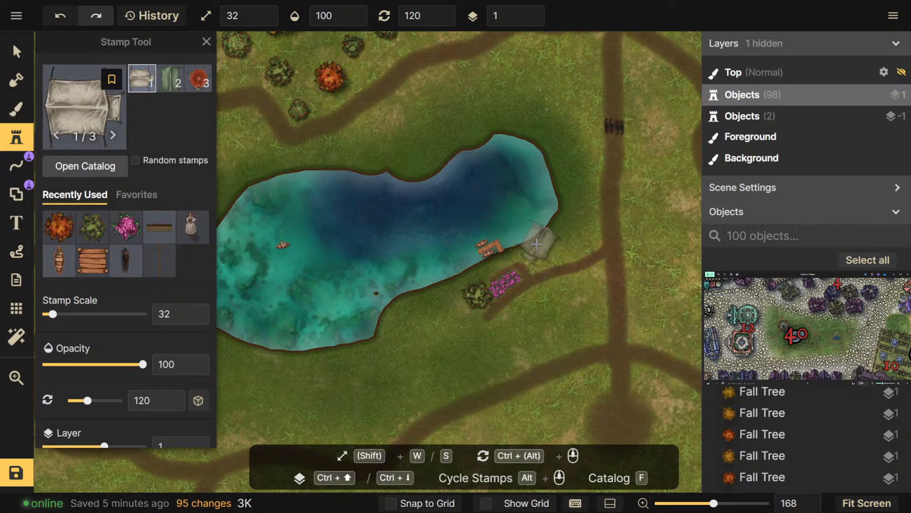
pyautogui.press('s')
pyautogui.press('s')
pyautogui.press('w')
pyautogui.press('s')
pyautogui.scroll(5, 517, 251)
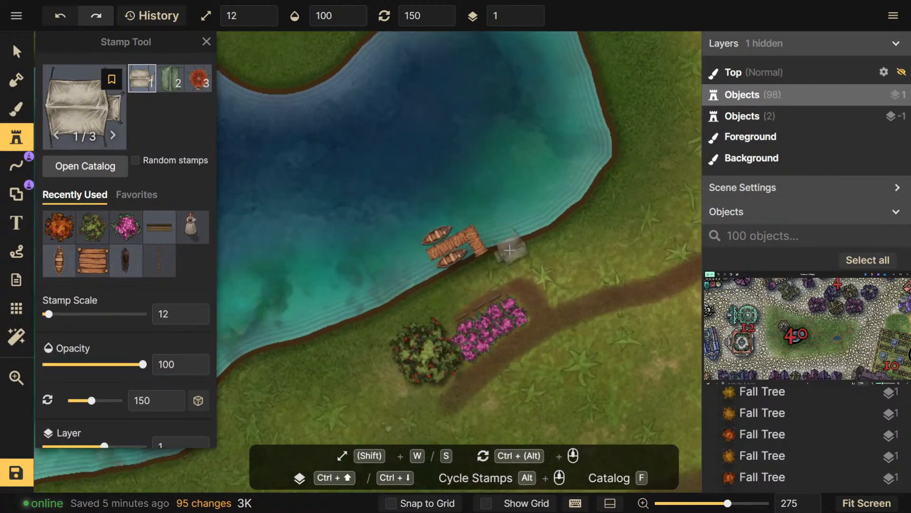
pyautogui.scroll(5, 509, 250)
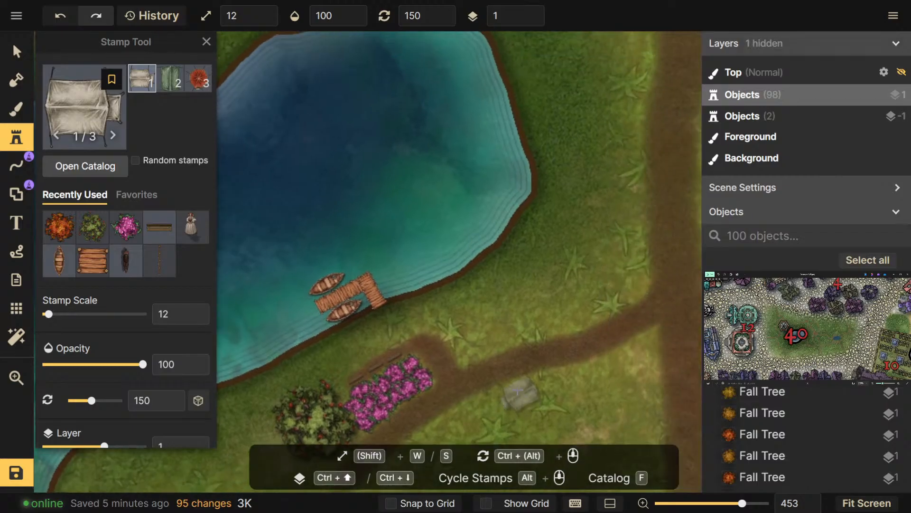
pyautogui.click(17, 107)
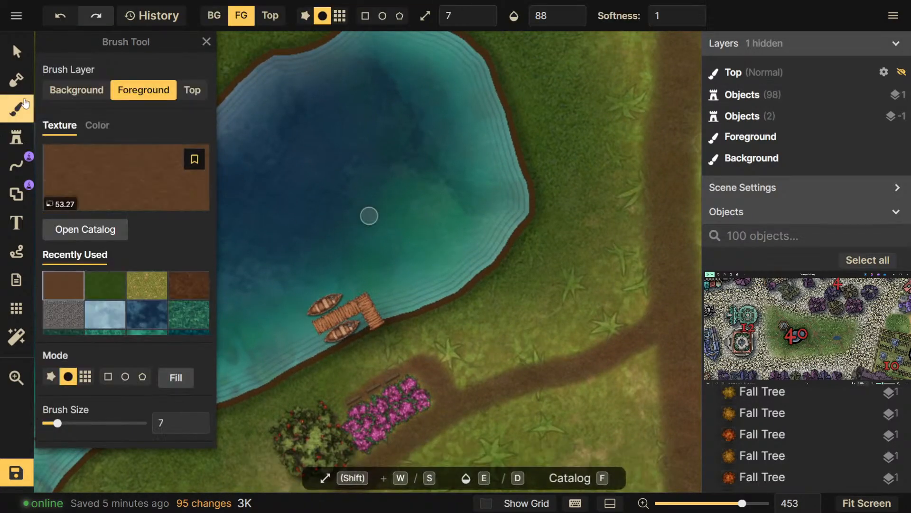
pyautogui.click(16, 79)
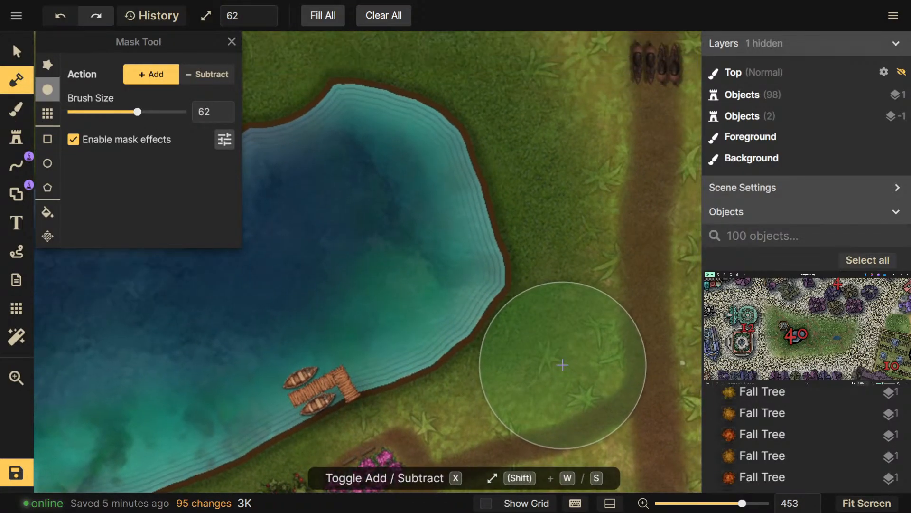
pyautogui.click(16, 137)
pyautogui.scroll(-4, 159, 181)
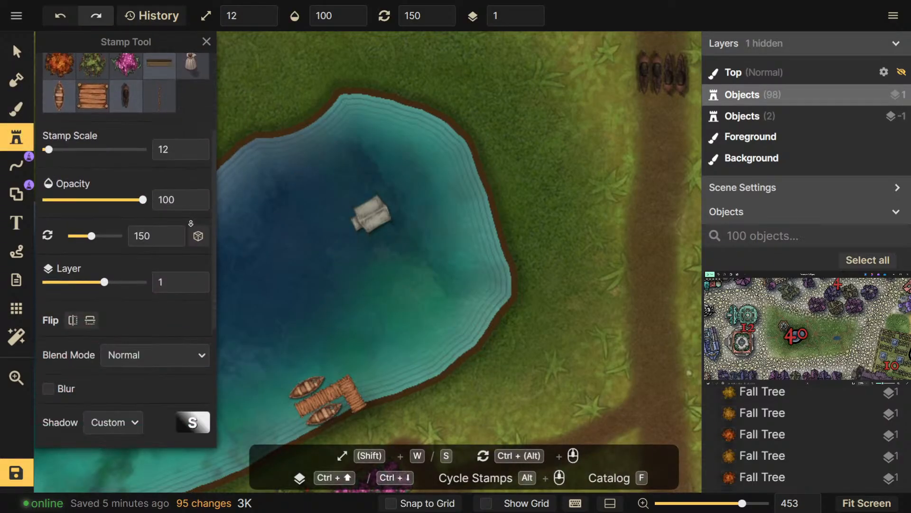
pyautogui.scroll(1, 164, 223)
pyautogui.scroll(3, 164, 223)
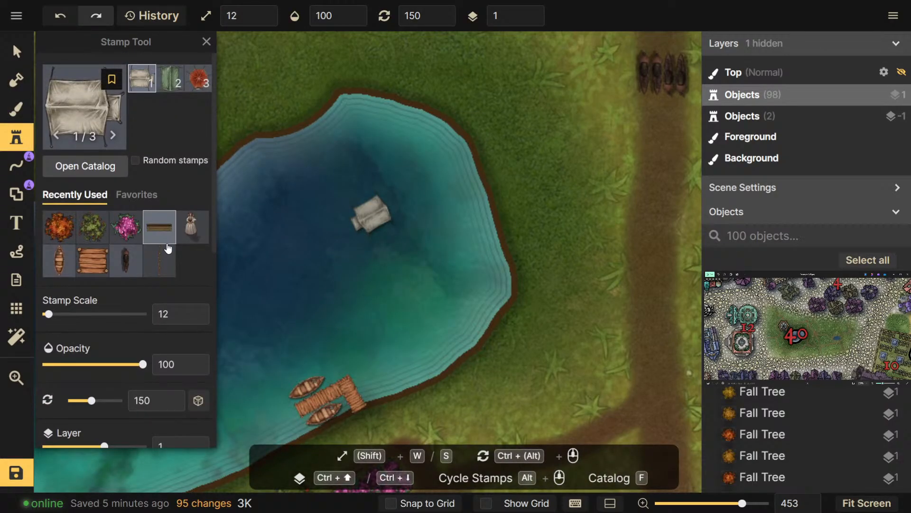
pyautogui.moveTo(494, 396); pyautogui.dragTo(504, 298)
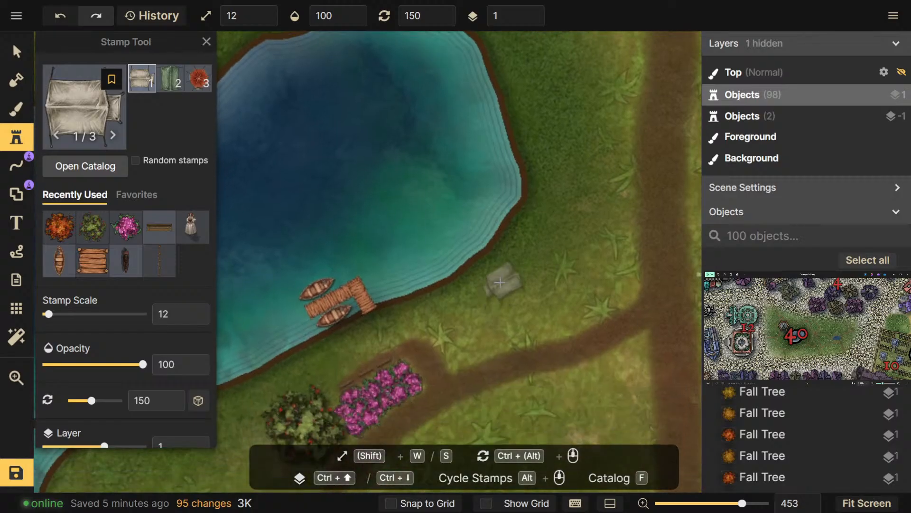
# Place five randomized fall trees, alternating scales 12 and 22, along the dirt path from the pink flower bed northeast to the path junction
pyautogui.click(135, 161)
pyautogui.click(93, 227)
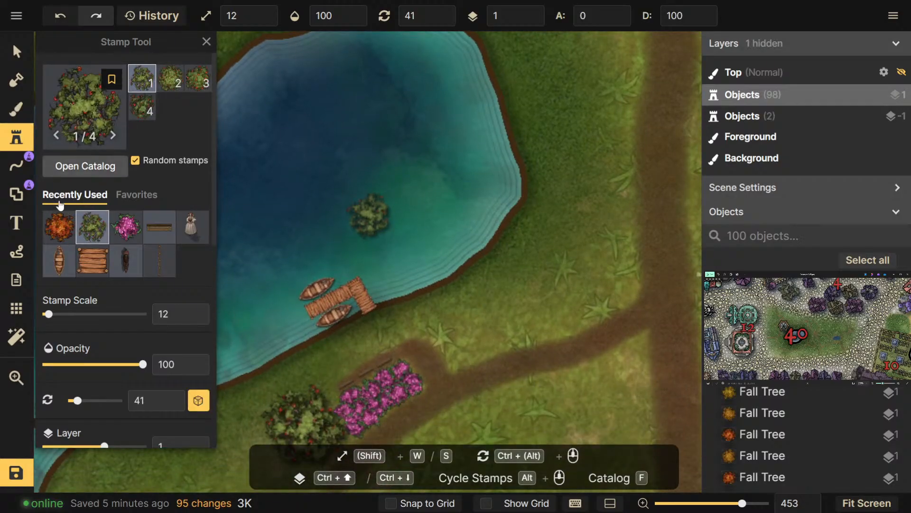
pyautogui.click(59, 227)
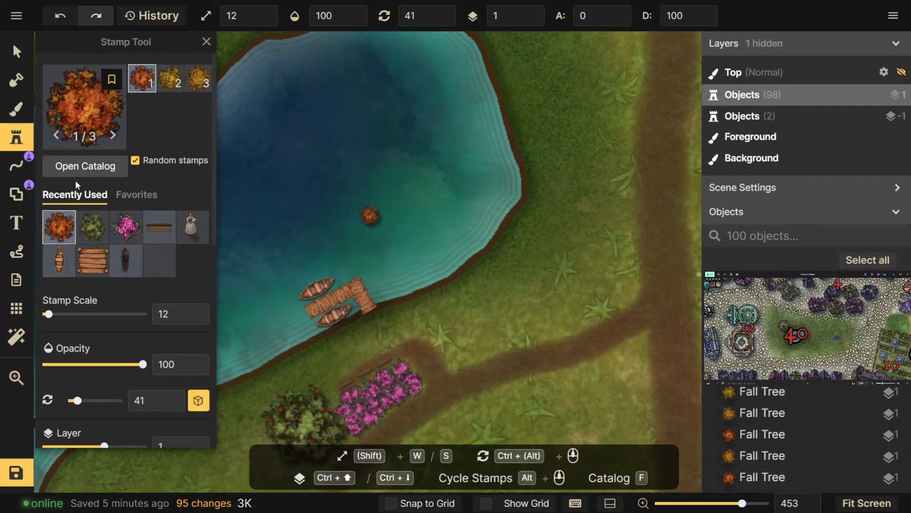
pyautogui.click(456, 353)
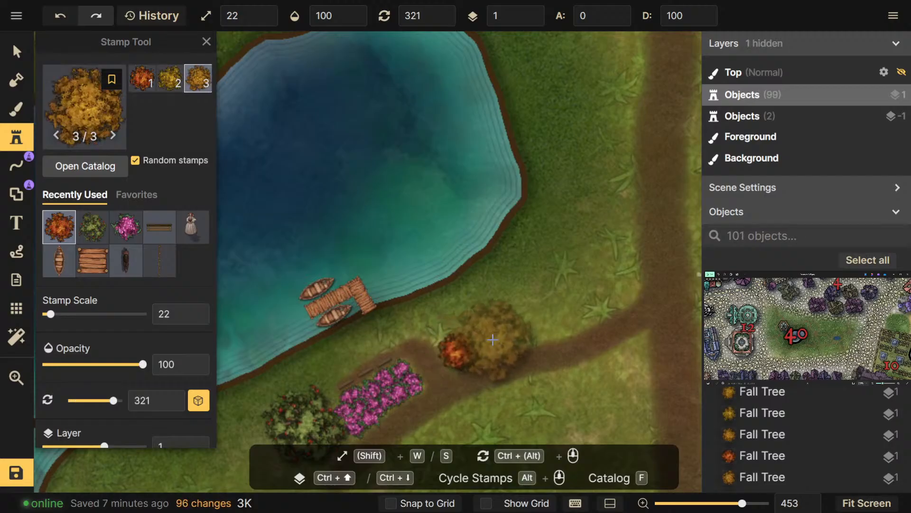
pyautogui.click(493, 335)
pyautogui.press('w')
pyautogui.click(532, 321)
pyautogui.press('s')
pyautogui.click(567, 306)
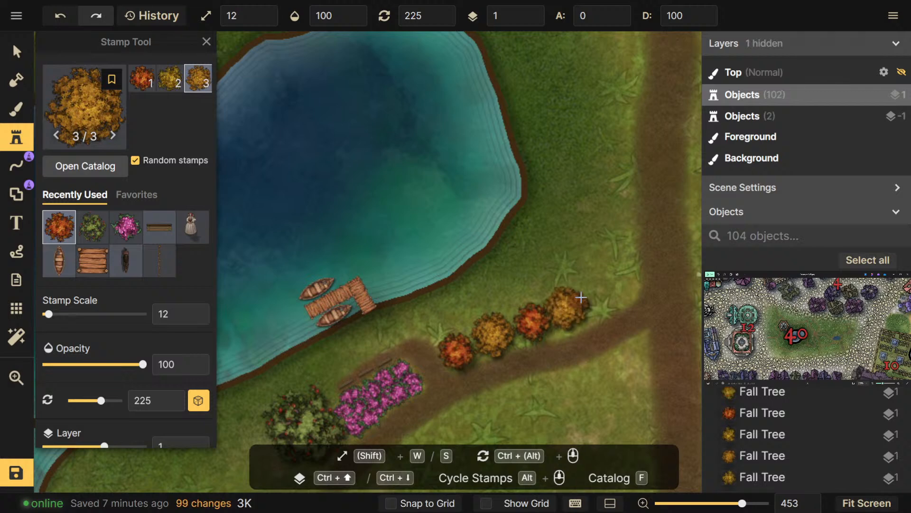
pyautogui.press('w')
pyautogui.click(597, 293)
# Continue the tree row northward between the lake and the main dirt path with three fall trees alternating scales 12 and 22
pyautogui.press('s')
pyautogui.press('w')
pyautogui.click(612, 258)
pyautogui.press('s')
pyautogui.click(613, 189)
pyautogui.scroll(3, 605, 246)
pyautogui.press('w')
pyautogui.click(596, 264)
# Extend the tree row to the lake's northeast side with four more fall trees of varied sizes, curving the end slightly west
pyautogui.scroll(3, 593, 266)
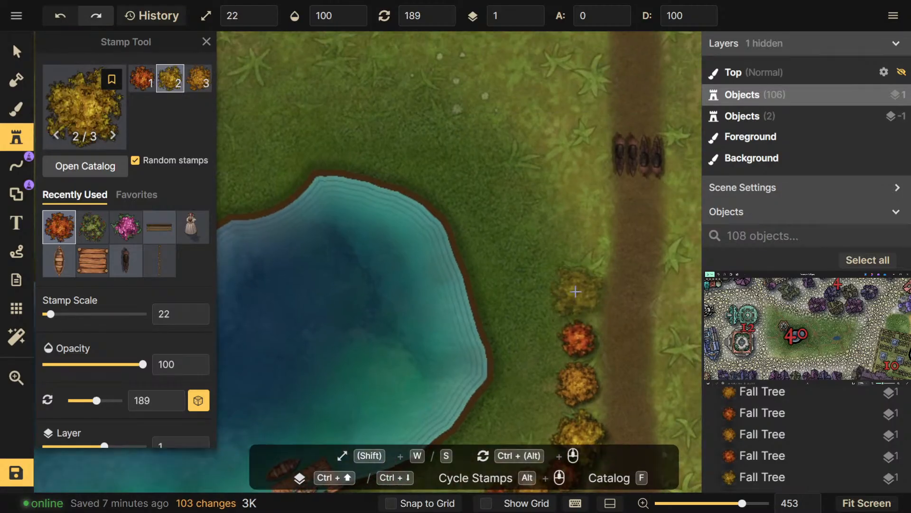
pyautogui.click(575, 291)
pyautogui.press('s')
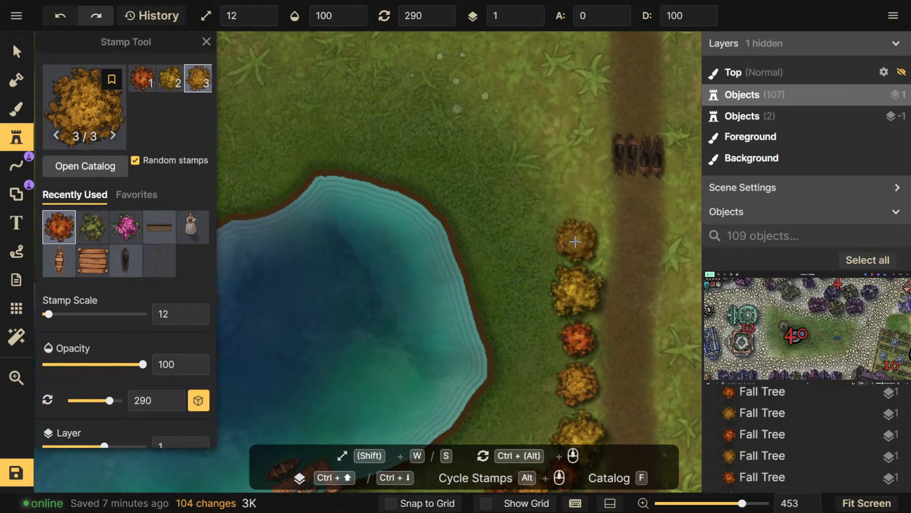
pyautogui.click(575, 242)
pyautogui.scroll(3, 572, 252)
pyautogui.press('w')
pyautogui.click(579, 277)
pyautogui.press('w')
pyautogui.click(547, 228)
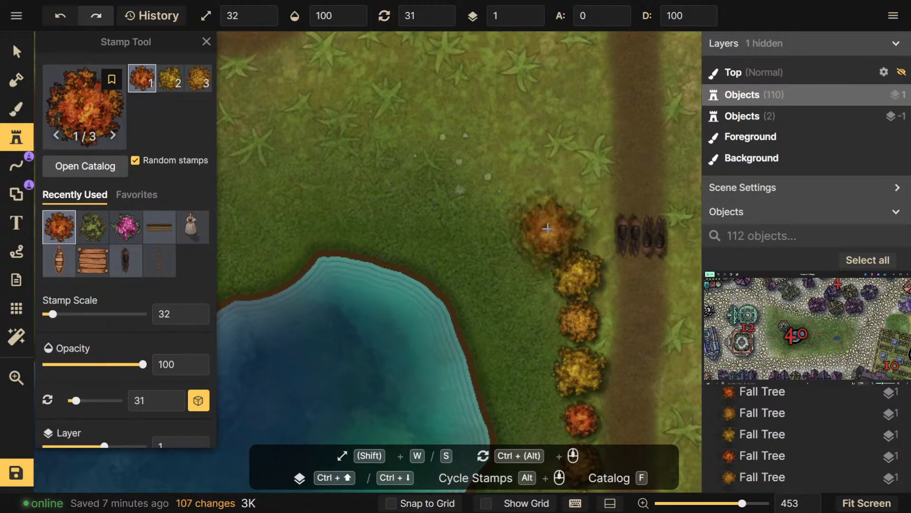
# Thicken the northern end of the row on its lake side with three staggered fall trees at scales 22 and 12
pyautogui.scroll(-3, 548, 228)
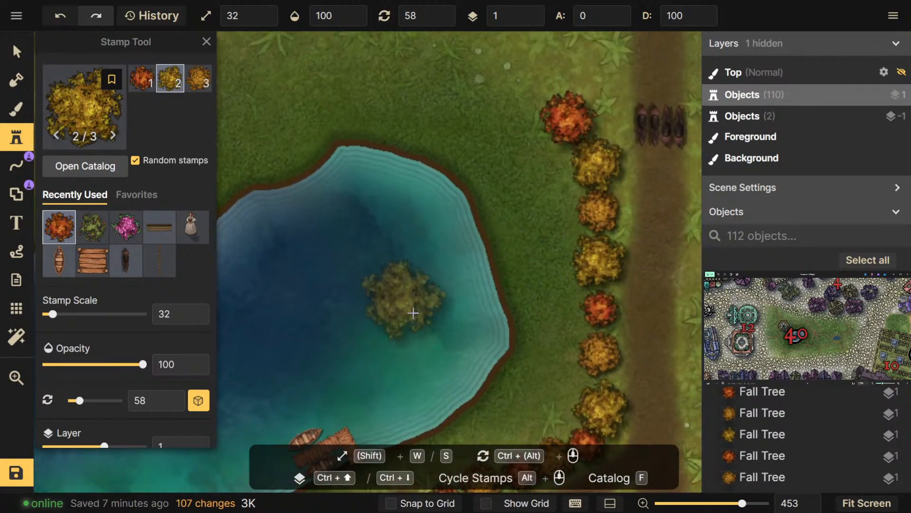
pyautogui.moveTo(580, 231); pyautogui.dragTo(571, 256)
pyautogui.press('s')
pyautogui.click(548, 195)
pyautogui.press('s')
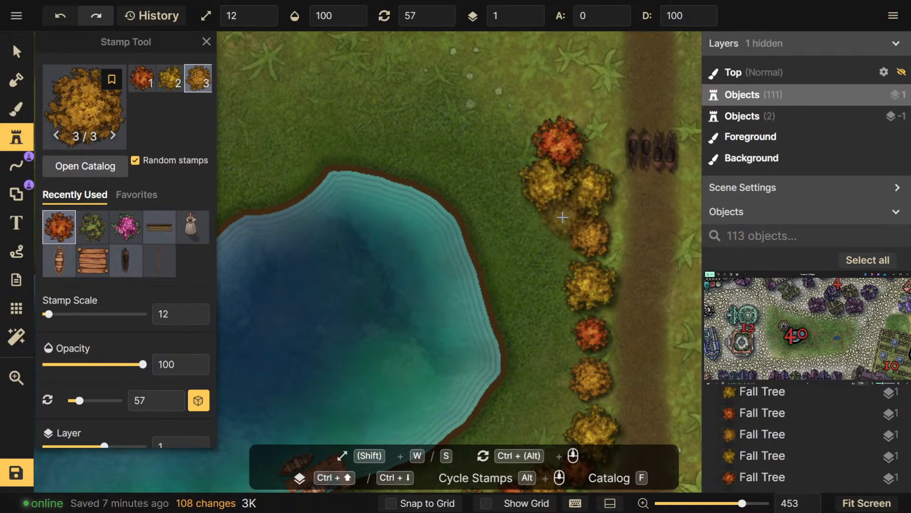
pyautogui.click(565, 215)
pyautogui.press('w')
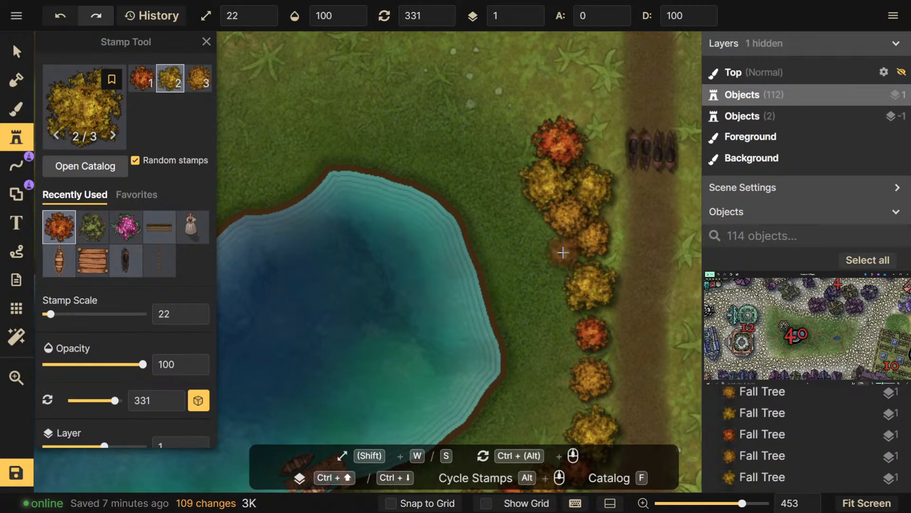
pyautogui.click(569, 258)
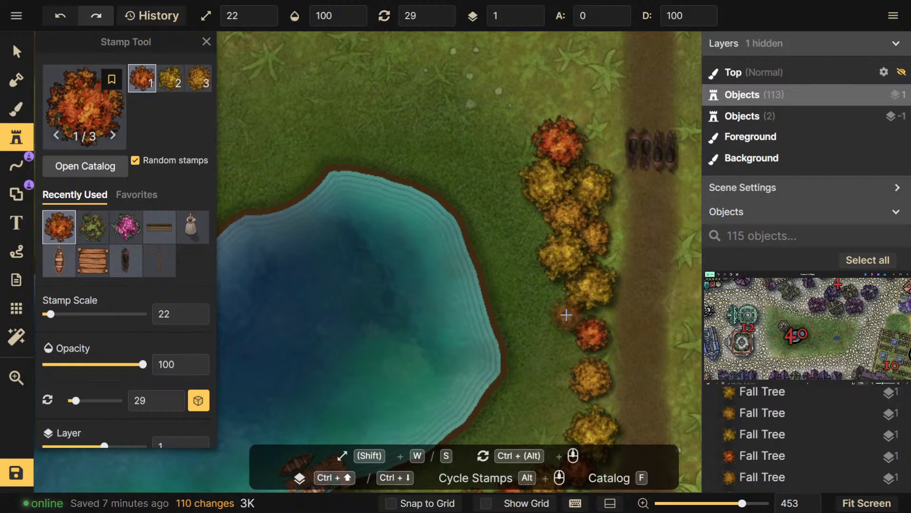
# Continue the lake-side tree layer south to the row's bend with four fall trees of varied sizes, including one much larger tree
pyautogui.click(566, 314)
pyautogui.click(555, 368)
pyautogui.scroll(-2, 553, 354)
pyautogui.click(556, 345)
pyautogui.scroll(-3, 562, 337)
pyautogui.hotkey('shift', 's')
pyautogui.hotkey('shift', 's')
pyautogui.click(566, 324)
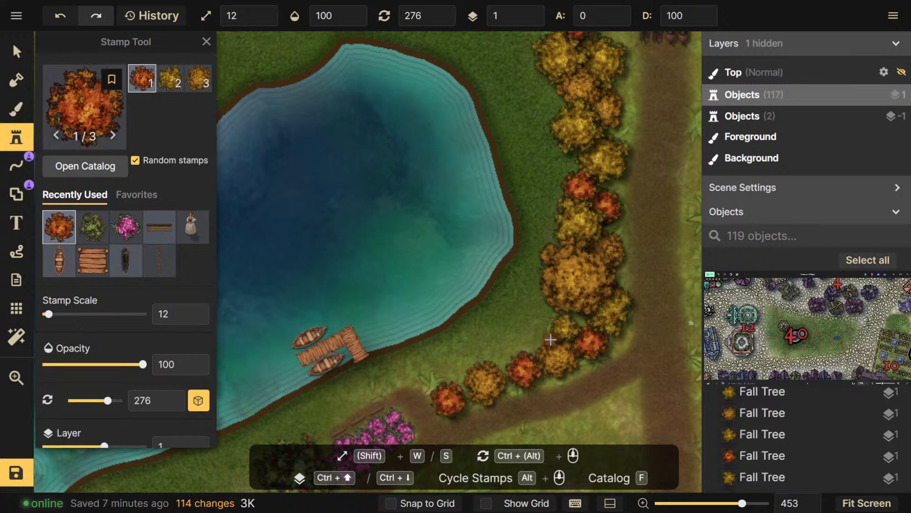
pyautogui.hotkey('ctrl', 'z')
pyautogui.hotkey('shift', 'w')
pyautogui.click(568, 326)
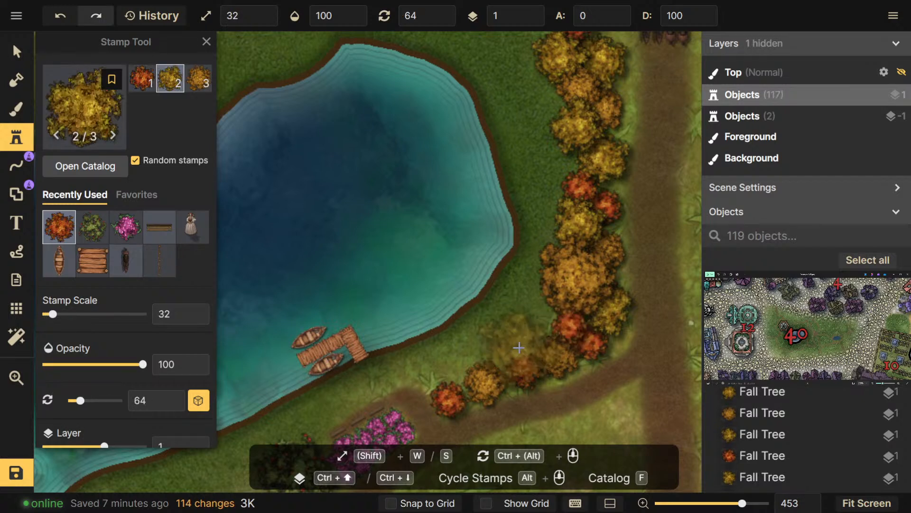
# Fill the lake side of the row from the bend southwest toward the flower bed with three fall trees at scales 17, 14 and 20
pyautogui.hotkey('shift', 's')
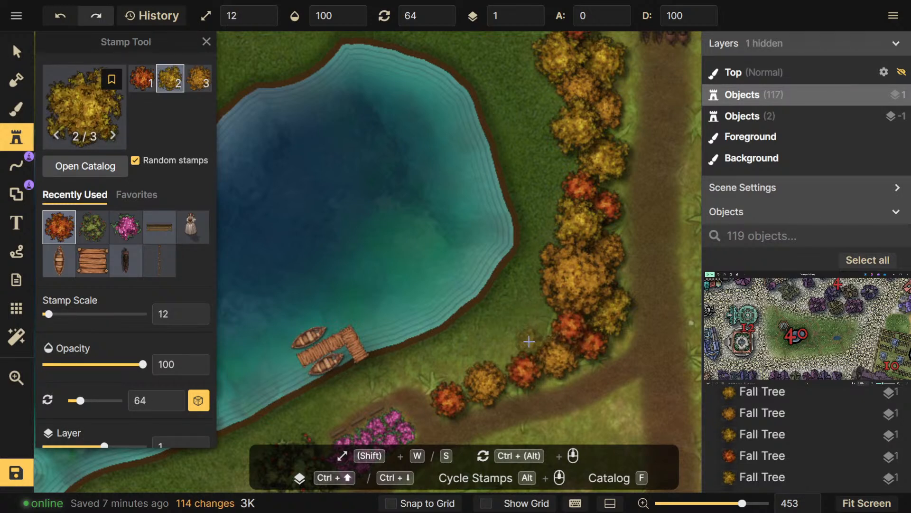
pyautogui.hotkey('shift', 'w')
pyautogui.hotkey('shift', 'w')
pyautogui.hotkey('shift', 'w')
pyautogui.hotkey('shift', 'w')
pyautogui.hotkey('shift', 'w')
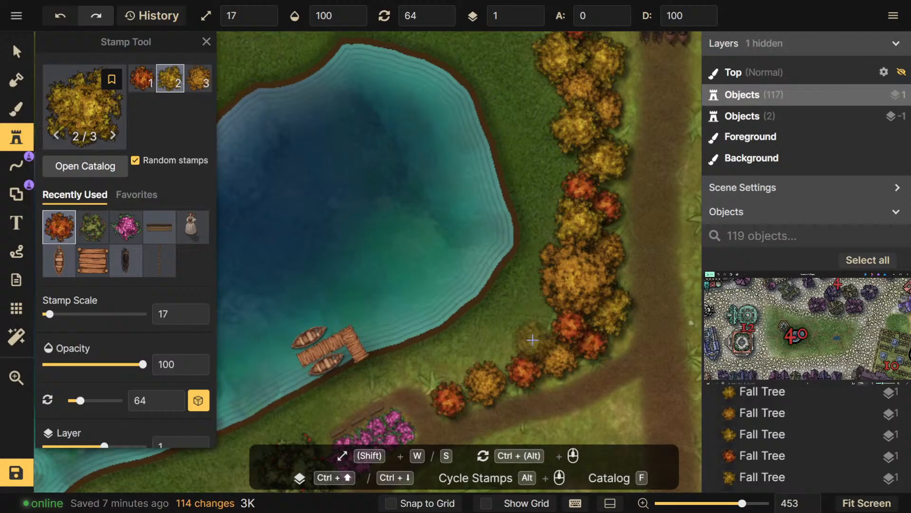
pyautogui.click(546, 329)
pyautogui.hotkey('shift', 's')
pyautogui.hotkey('shift', 's')
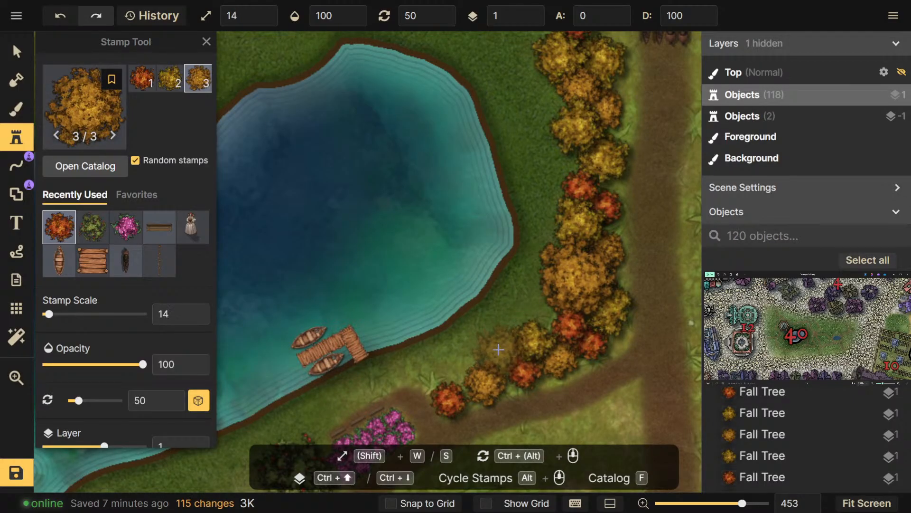
pyautogui.click(498, 349)
pyautogui.hotkey('shift', 'w')
pyautogui.hotkey('shift', 'w')
pyautogui.hotkey('shift', 'w')
pyautogui.click(458, 371)
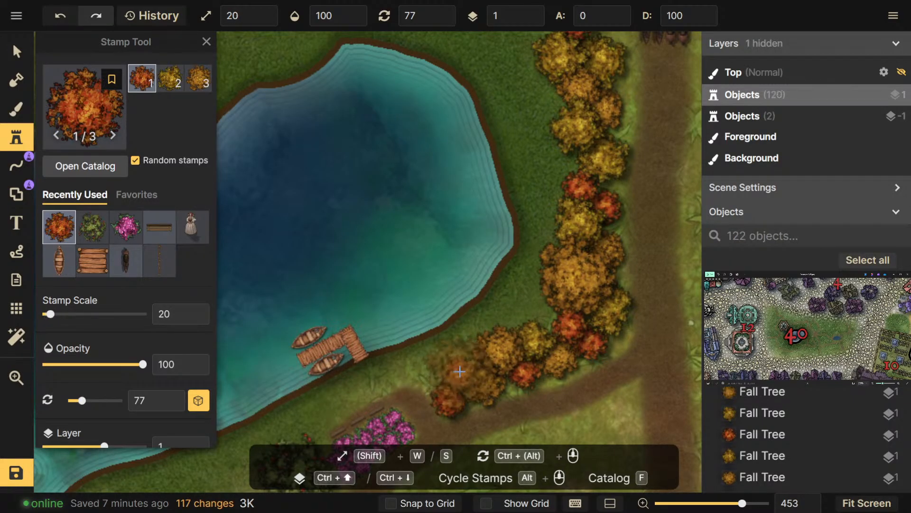
# Paint a thin brown footpath between the lake's east shore and the tree row with the foreground brush at size 5
pyautogui.scroll(-4, 461, 332)
pyautogui.scroll(-5, 460, 318)
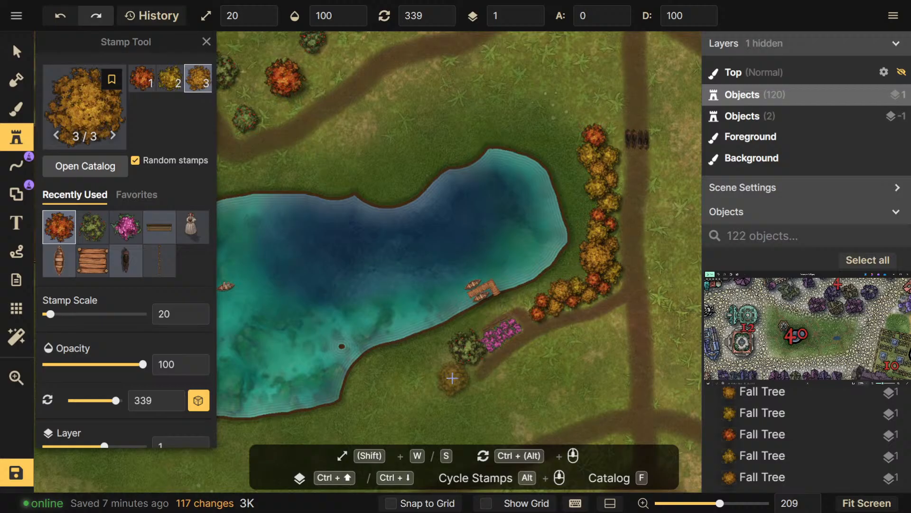
pyautogui.moveTo(452, 379); pyautogui.dragTo(449, 392)
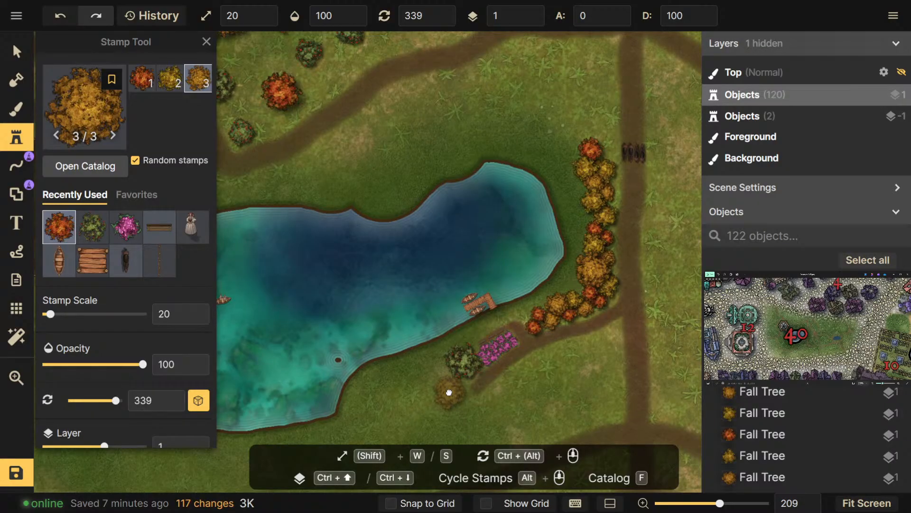
pyautogui.scroll(1, 449, 392)
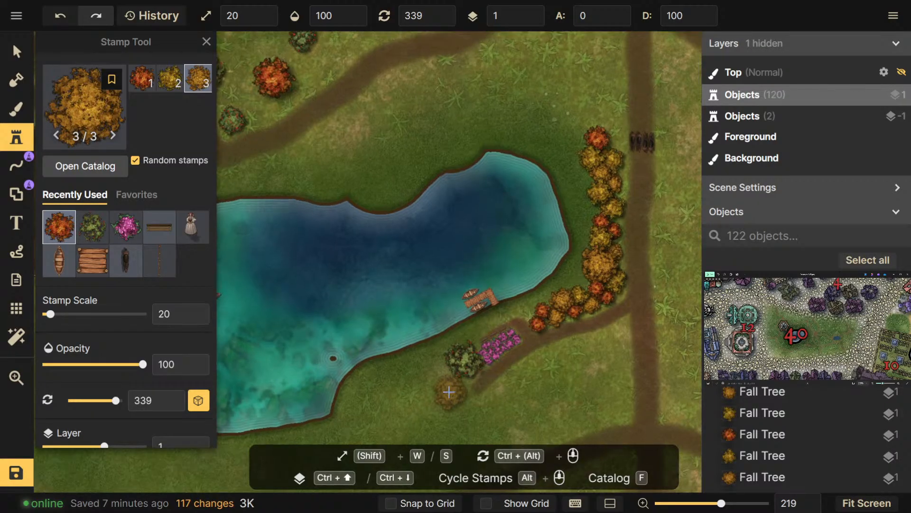
pyautogui.scroll(5, 546, 283)
pyautogui.moveTo(545, 284); pyautogui.dragTo(523, 324)
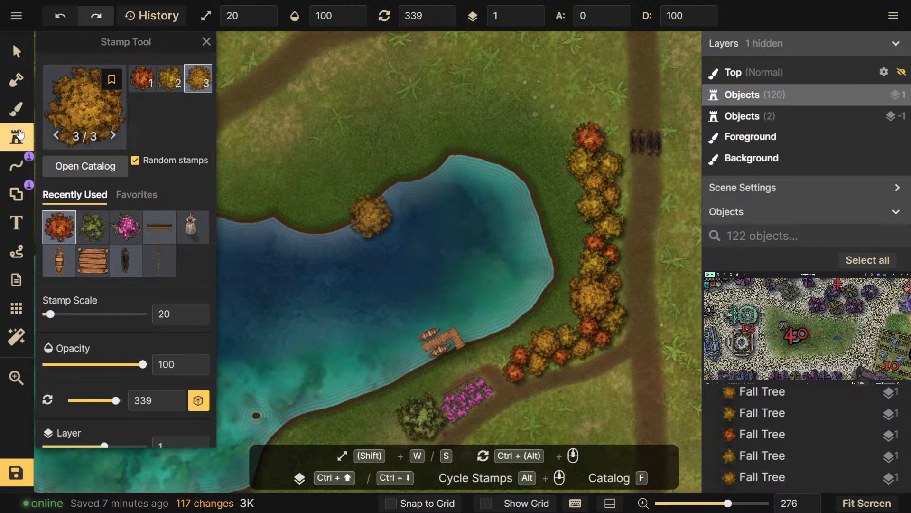
pyautogui.click(17, 110)
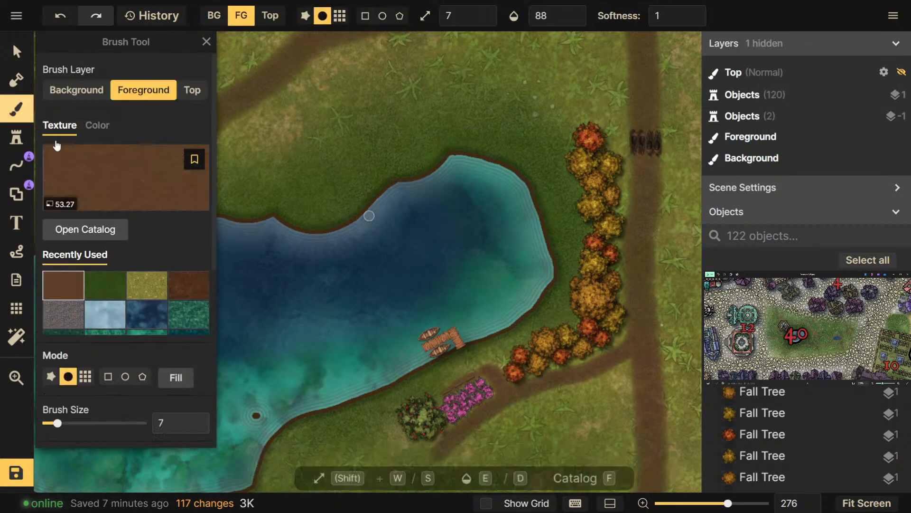
pyautogui.scroll(1, 514, 380)
pyautogui.moveTo(515, 380); pyautogui.dragTo(493, 410)
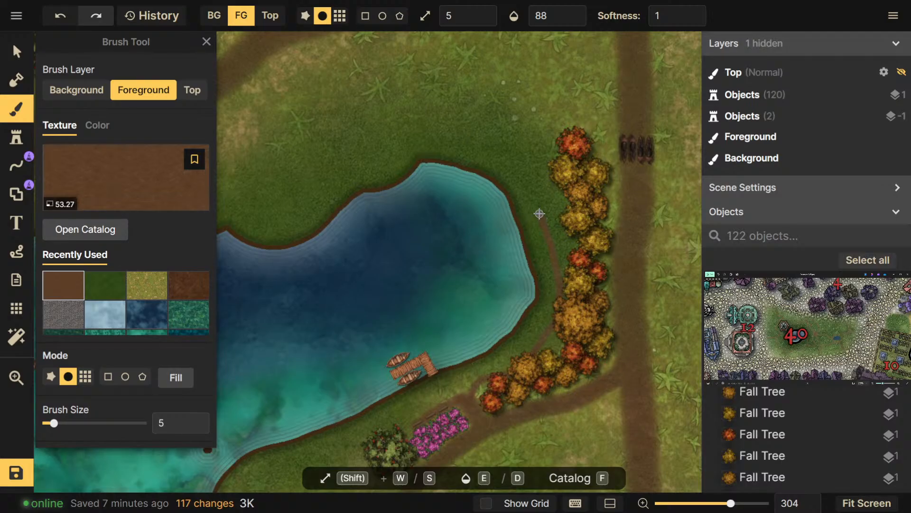
pyautogui.scroll(1, 344, 200)
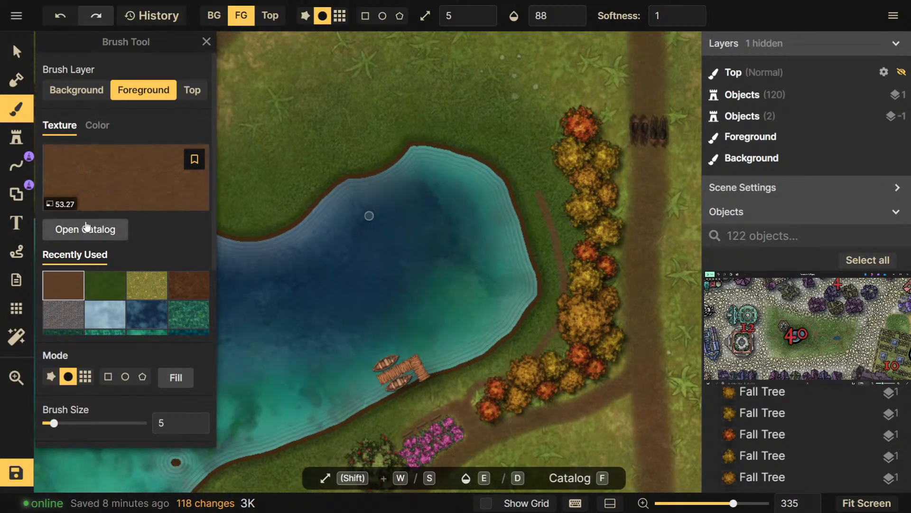
# Search the texture catalog for "sand" and choose the light orange sand texture with scattered pebbles for the foreground brush
pyautogui.click(83, 229)
pyautogui.write('s')
pyautogui.press('BackSpace')
pyautogui.write('sand')
pyautogui.click(175, 87)
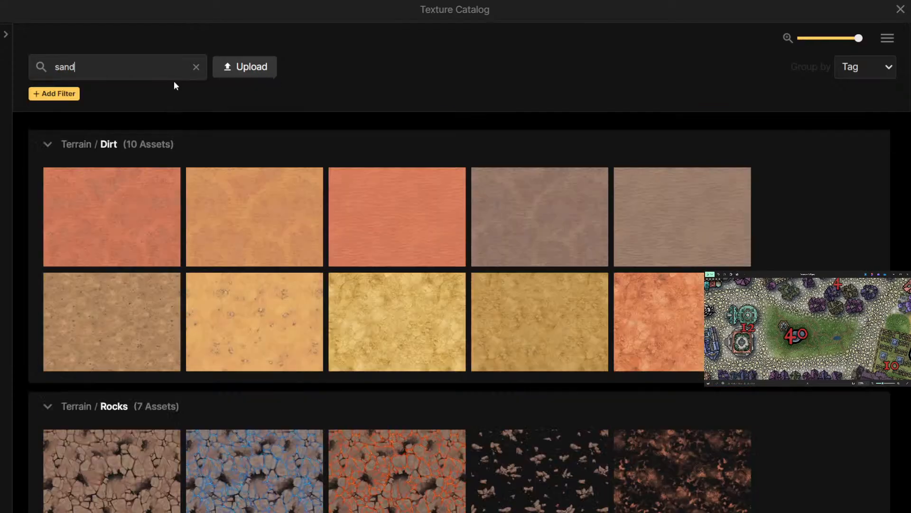
pyautogui.click(311, 324)
pyautogui.scroll(3, 490, 332)
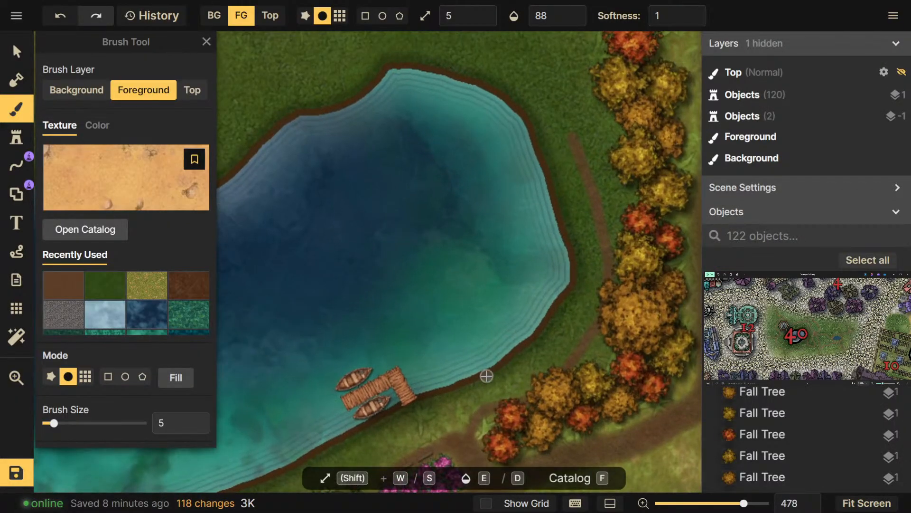
# Paint a sandy strip along the lake's east shore with the brush at size 6 and opacity 65
pyautogui.moveTo(532, 336); pyautogui.dragTo(511, 358)
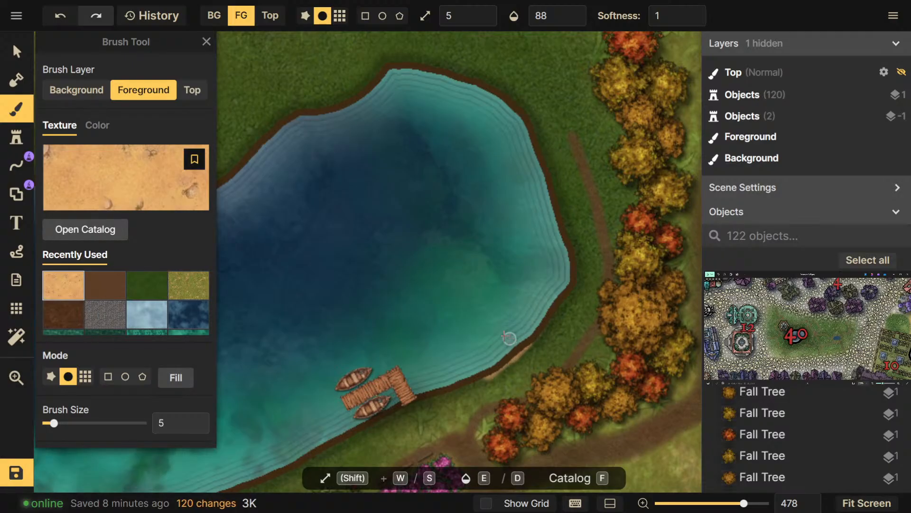
pyautogui.hotkey('ctrl', 'z')
pyautogui.scroll(-1, 129, 361)
pyautogui.scroll(-4, 129, 361)
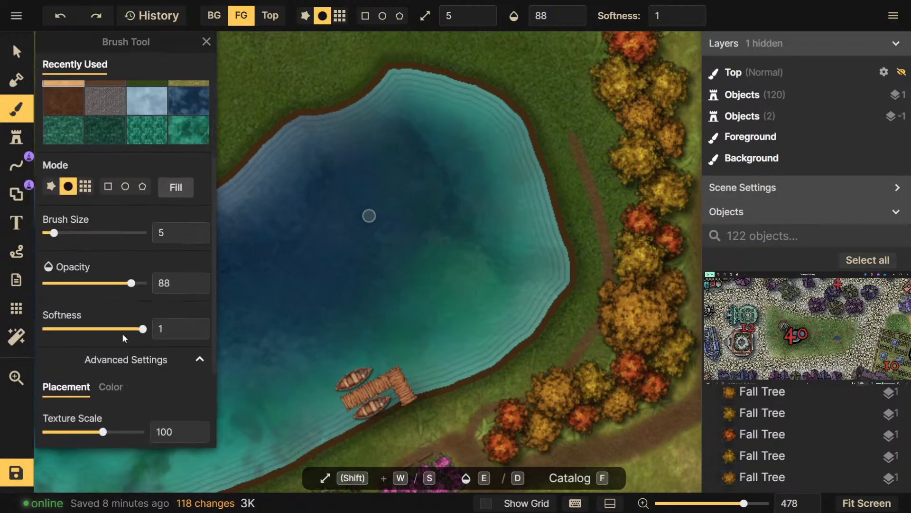
pyautogui.scroll(2, 490, 384)
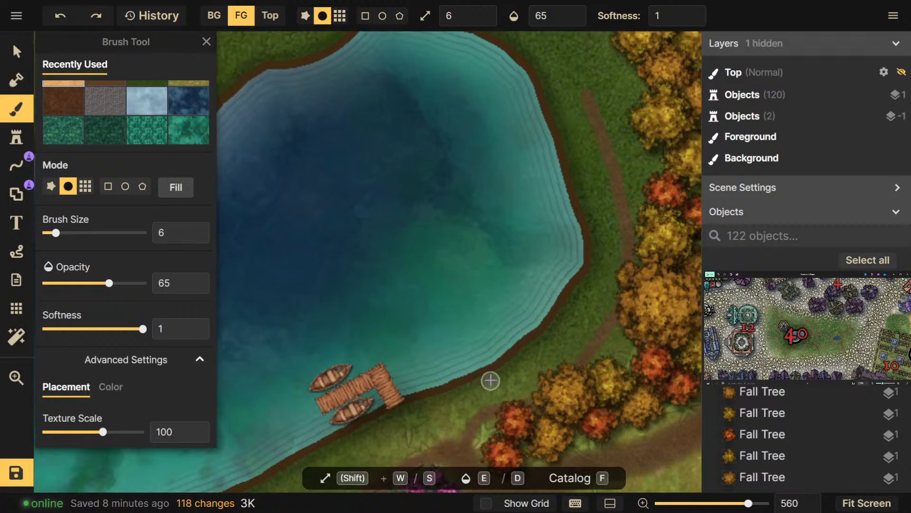
pyautogui.moveTo(543, 326)
pyautogui.mouseDown()
pyautogui.moveTo(588, 263)
pyautogui.moveTo(576, 218)
pyautogui.mouseUp()
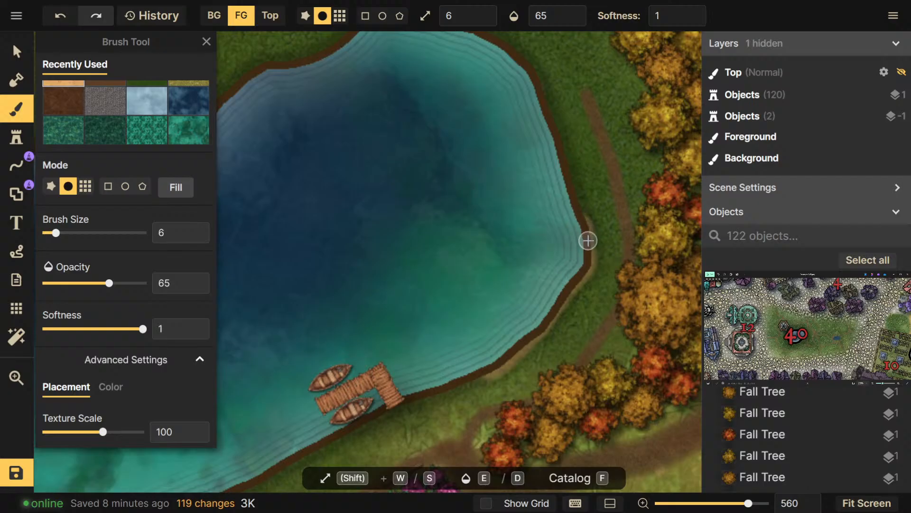
pyautogui.moveTo(589, 252)
pyautogui.mouseDown()
pyautogui.moveTo(576, 181)
pyautogui.moveTo(557, 142)
pyautogui.mouseUp()
pyautogui.moveTo(583, 273)
pyautogui.mouseDown()
pyautogui.moveTo(545, 331)
pyautogui.moveTo(512, 358)
pyautogui.moveTo(556, 320)
pyautogui.moveTo(589, 273)
pyautogui.moveTo(583, 235)
pyautogui.mouseUp()
# Widen the southern part of the sandy strip and extend it along the shore toward the dock
pyautogui.scroll(-2, 529, 417)
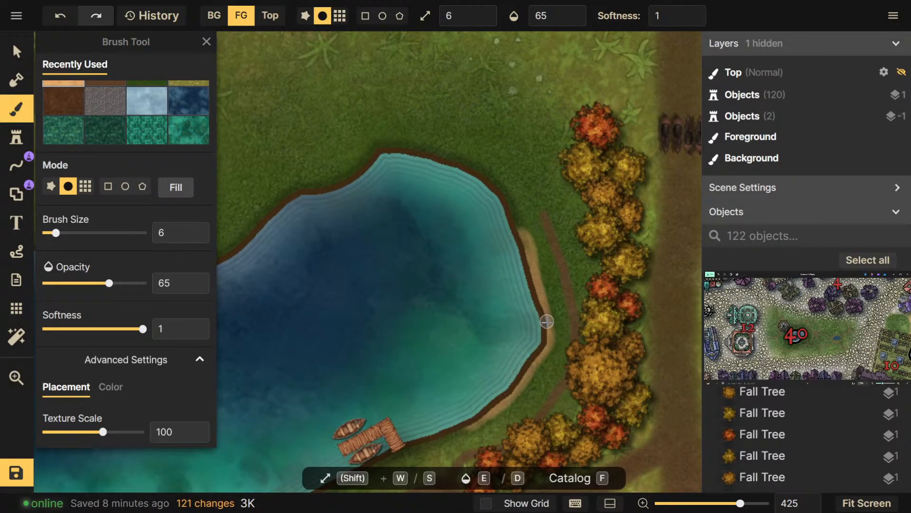
pyautogui.moveTo(469, 430)
pyautogui.mouseDown()
pyautogui.moveTo(489, 424)
pyautogui.moveTo(474, 311)
pyautogui.moveTo(477, 342)
pyautogui.mouseUp()
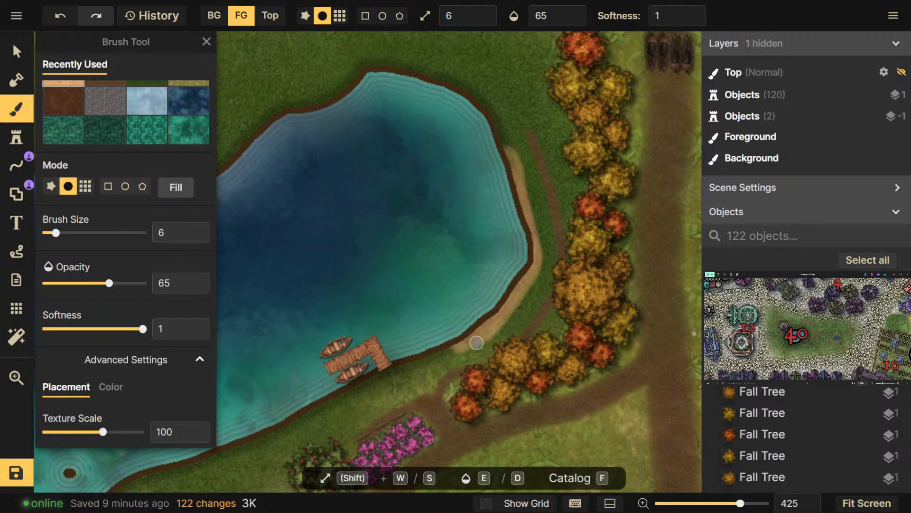
pyautogui.moveTo(476, 342); pyautogui.dragTo(507, 241)
pyautogui.moveTo(507, 412)
pyautogui.mouseDown()
pyautogui.moveTo(491, 394)
pyautogui.moveTo(492, 463)
pyautogui.moveTo(470, 510)
pyautogui.mouseUp()
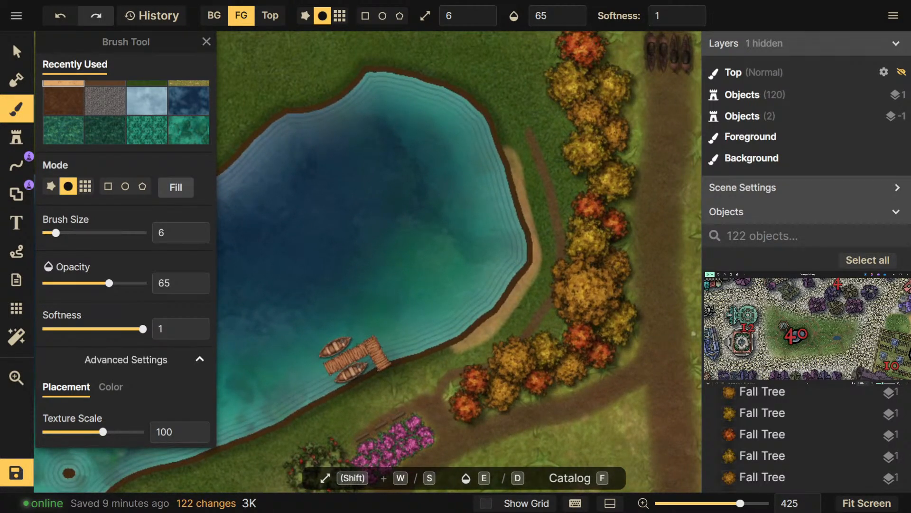
# Resize the two wooden benches on the lake side of the azalea bed to scale 19
pyautogui.click(19, 51)
pyautogui.click(398, 420)
pyautogui.moveTo(410, 427); pyautogui.dragTo(377, 448)
pyautogui.click(363, 437)
pyautogui.click(380, 419)
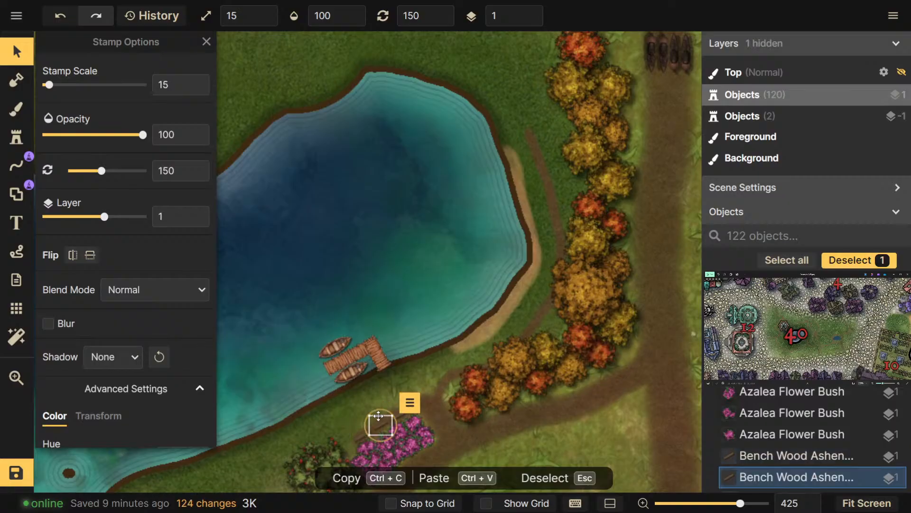
pyautogui.press('Escape')
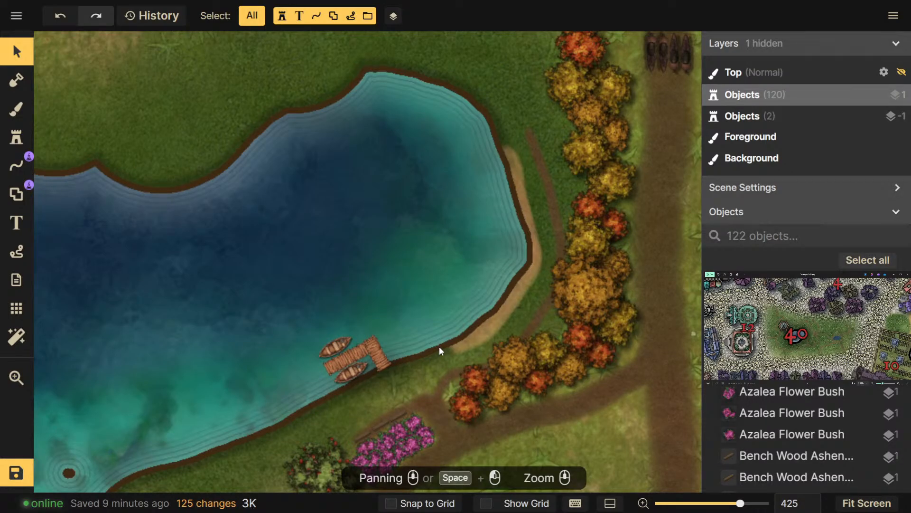
pyautogui.moveTo(533, 335)
pyautogui.mouseDown()
pyautogui.moveTo(517, 345)
pyautogui.moveTo(535, 347)
pyautogui.mouseUp()
pyautogui.moveTo(459, 361); pyautogui.dragTo(490, 327)
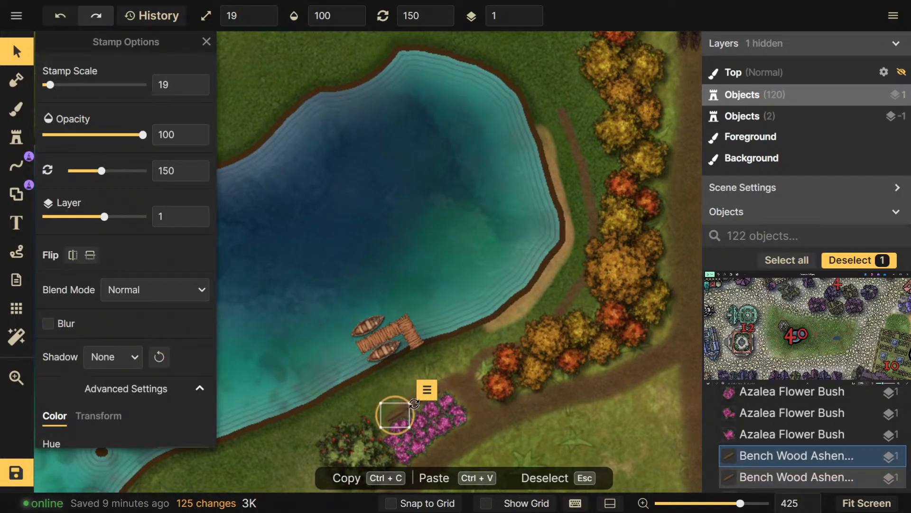
pyautogui.click(417, 407)
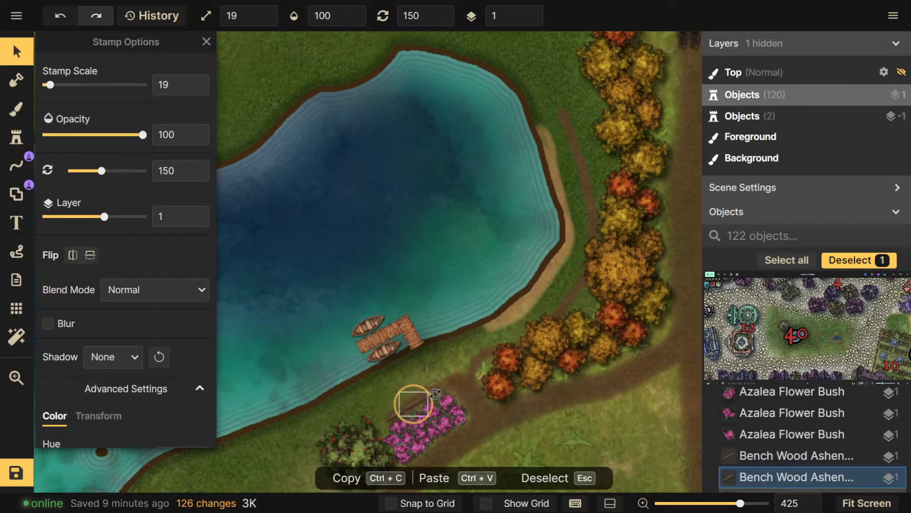
# Nudge the two benches into line end to end along the azalea bed's lake-side edge
pyautogui.click(494, 397)
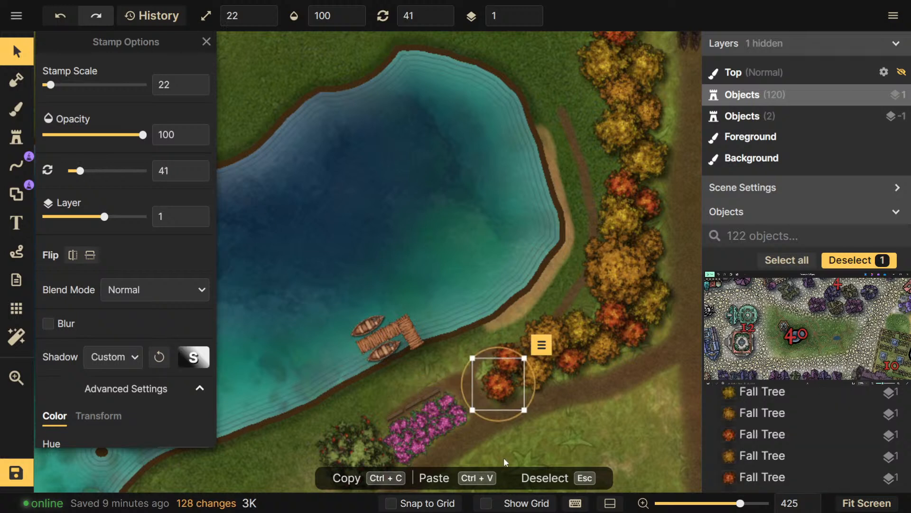
pyautogui.click(412, 408)
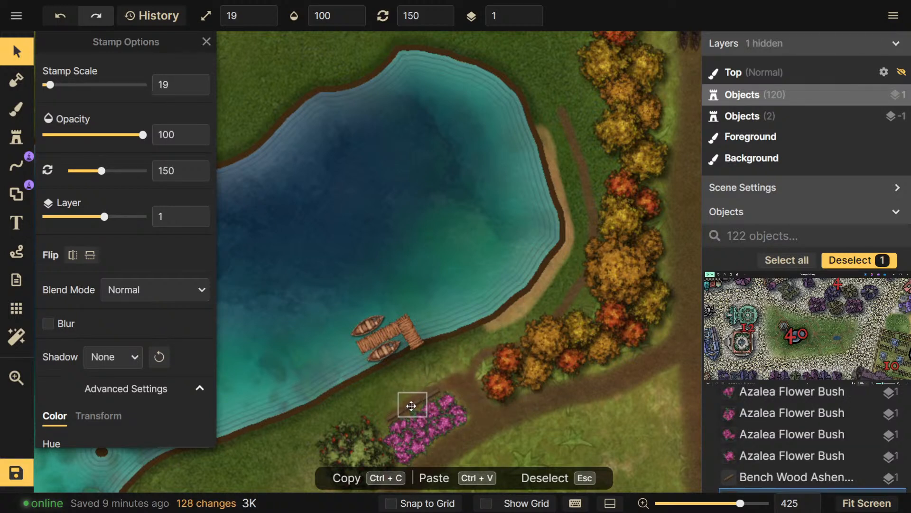
pyautogui.click(513, 471)
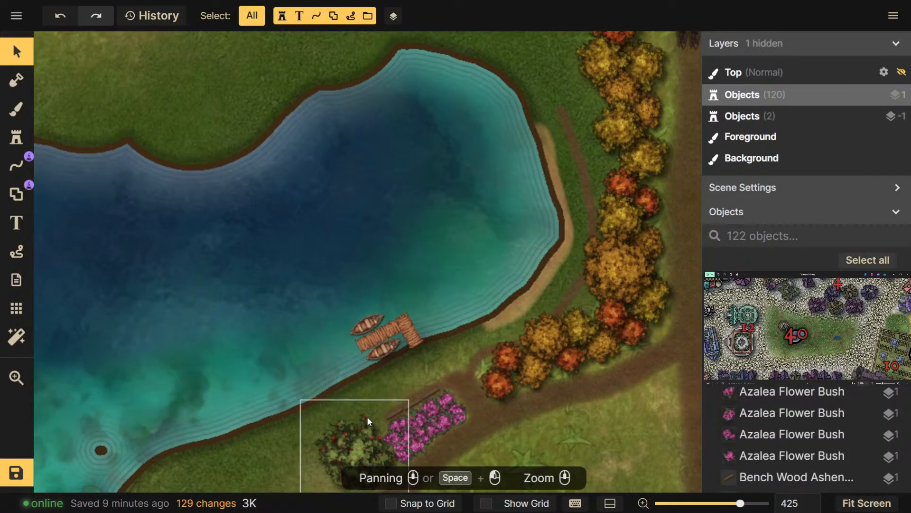
pyautogui.click(391, 416)
pyautogui.moveTo(390, 416); pyautogui.dragTo(391, 417)
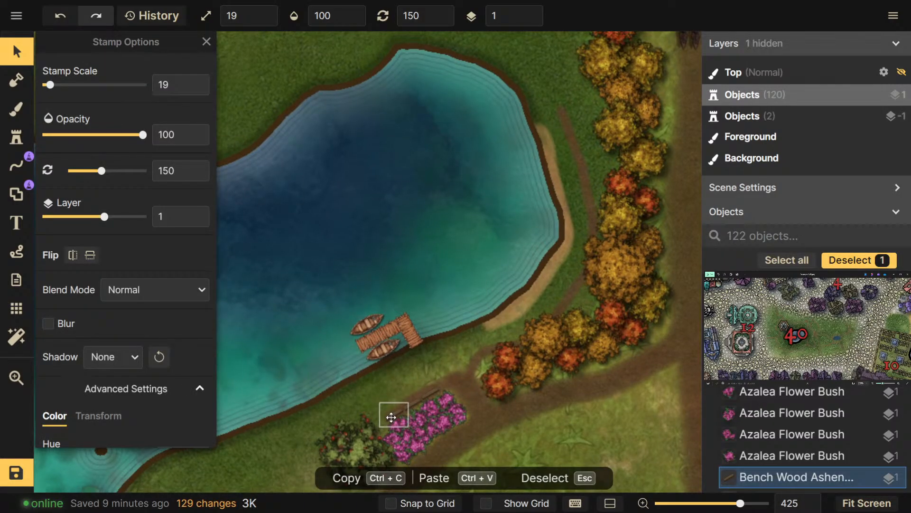
pyautogui.click(548, 440)
pyautogui.moveTo(560, 436); pyautogui.dragTo(537, 425)
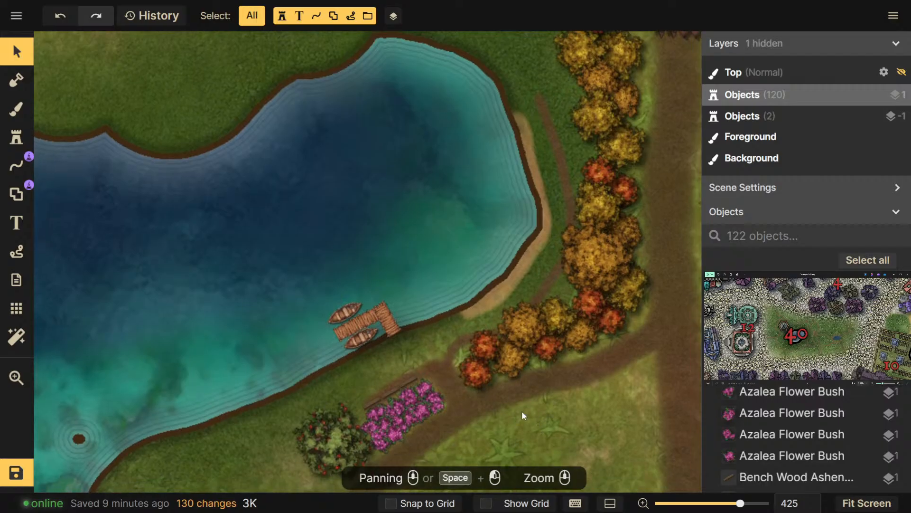
# Paint brown dirt around the benches beside the azalea bed with the foreground brush at size 6 and opacity 65
pyautogui.press('b')
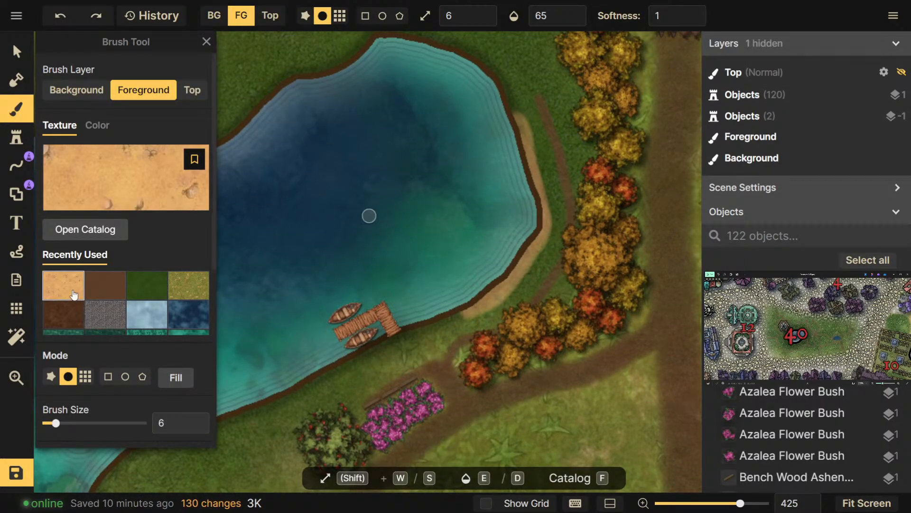
pyautogui.click(105, 285)
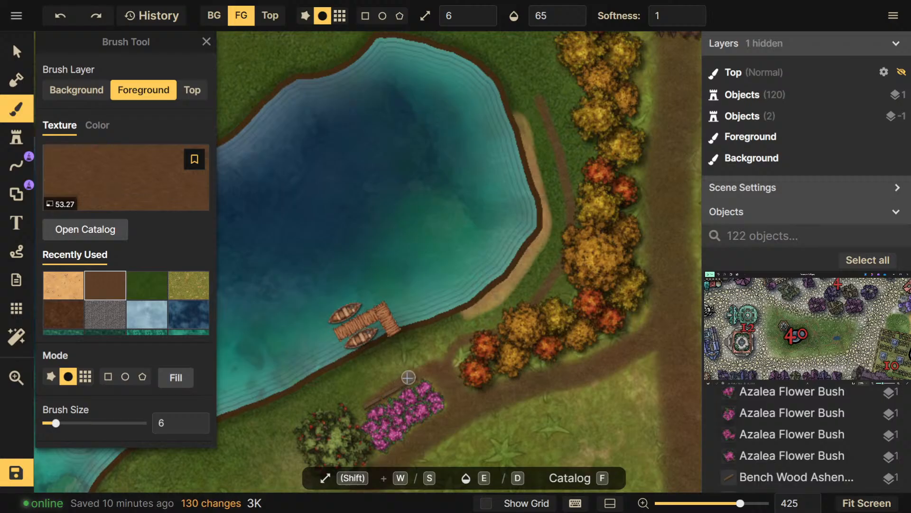
pyautogui.hotkey('ctrl', 'z')
pyautogui.moveTo(366, 402); pyautogui.dragTo(383, 402)
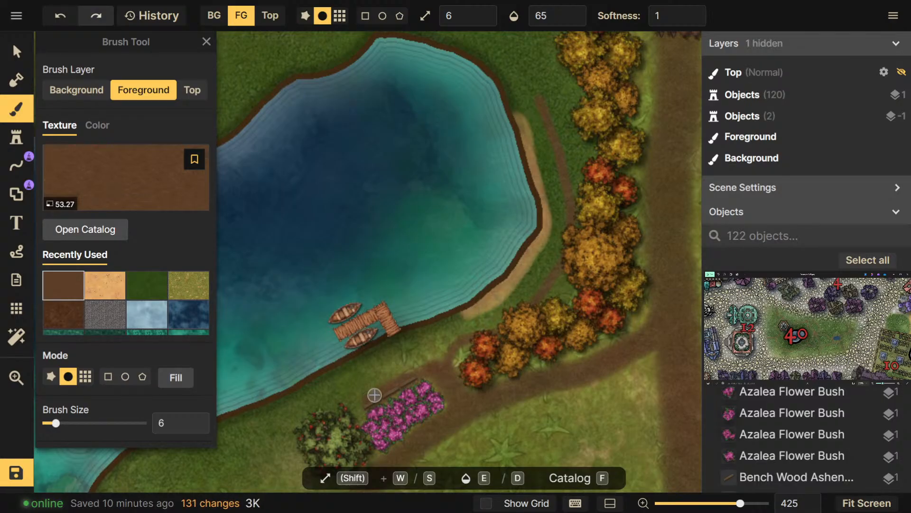
# Browse the stamp catalog's tent results and choose the cream tent set from Fantasy Battlemaps Core
pyautogui.moveTo(530, 380); pyautogui.dragTo(477, 454)
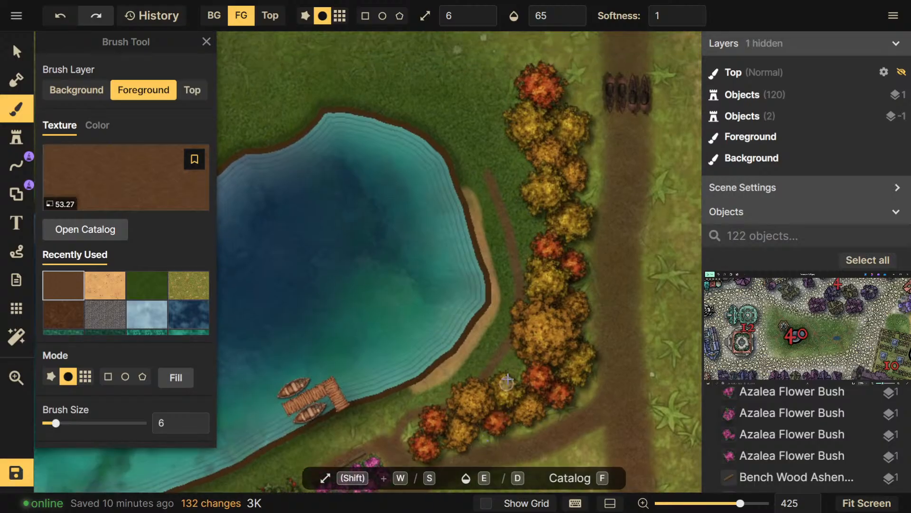
pyautogui.click(17, 137)
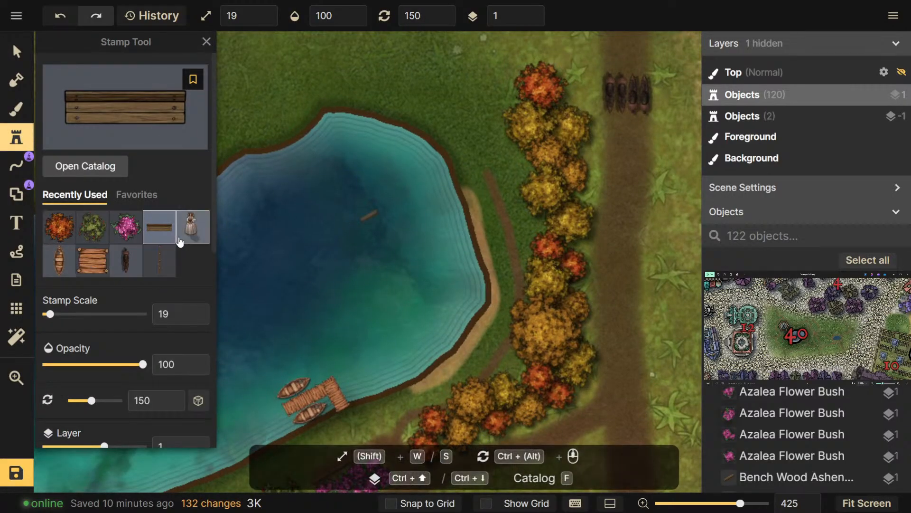
pyautogui.click(95, 167)
pyautogui.scroll(-10, 337, 385)
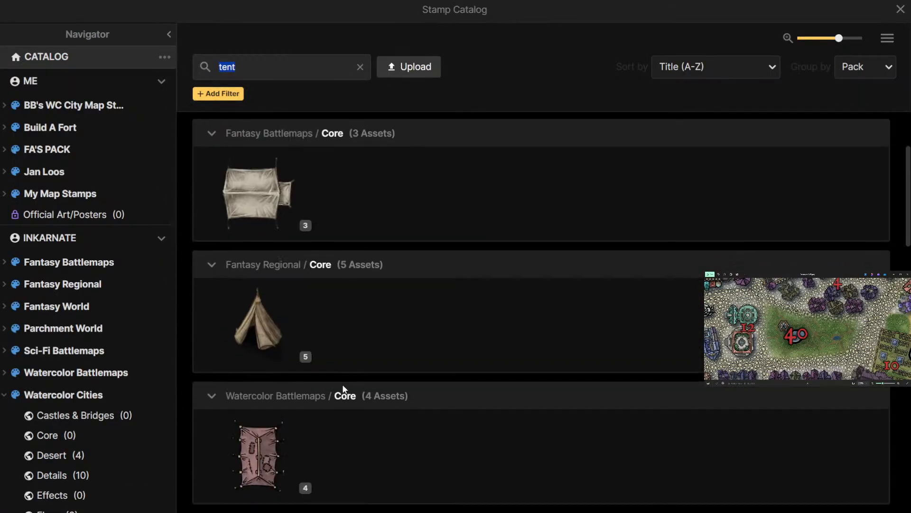
pyautogui.scroll(-2, 334, 389)
pyautogui.scroll(2, 333, 389)
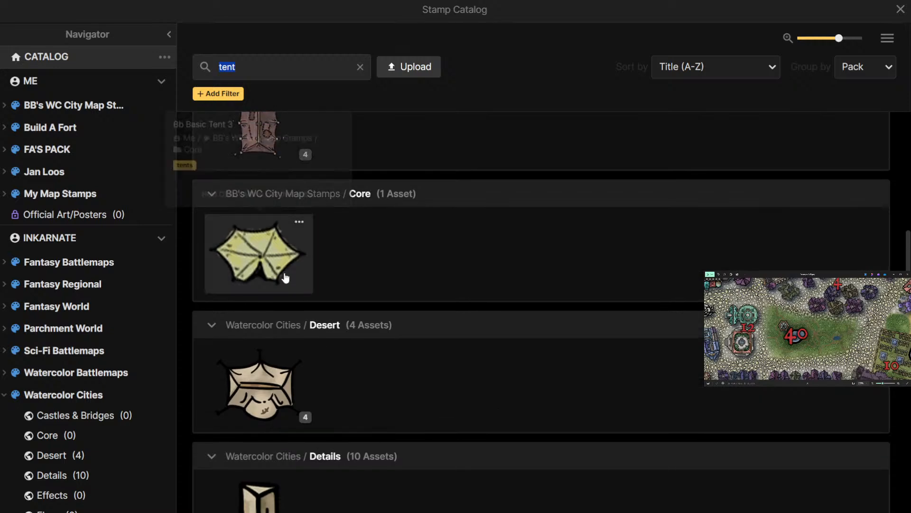
pyautogui.scroll(-1, 316, 393)
pyautogui.scroll(-13, 316, 390)
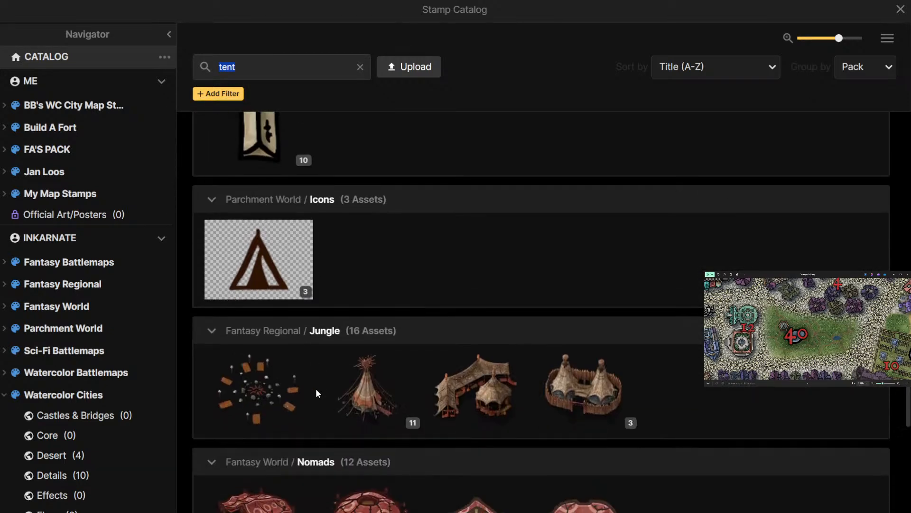
pyautogui.scroll(-2, 317, 393)
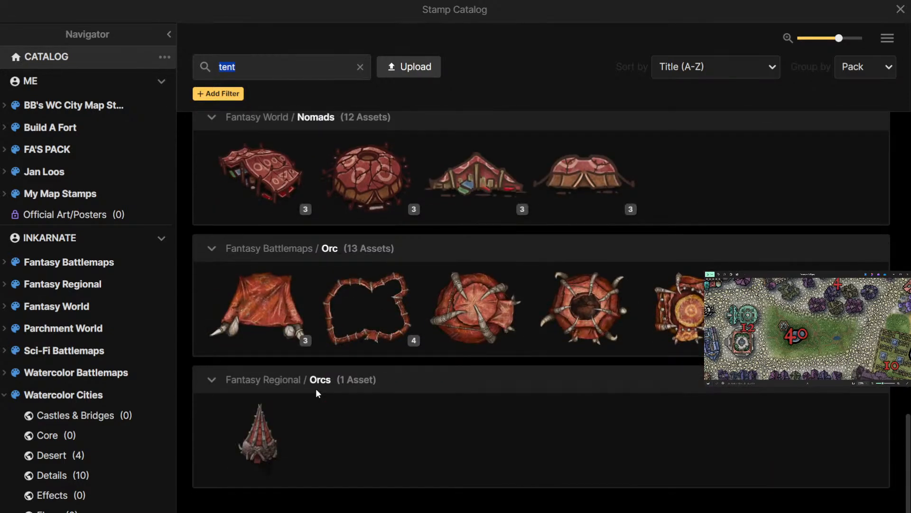
pyautogui.scroll(5, 300, 419)
pyautogui.scroll(-3, 302, 416)
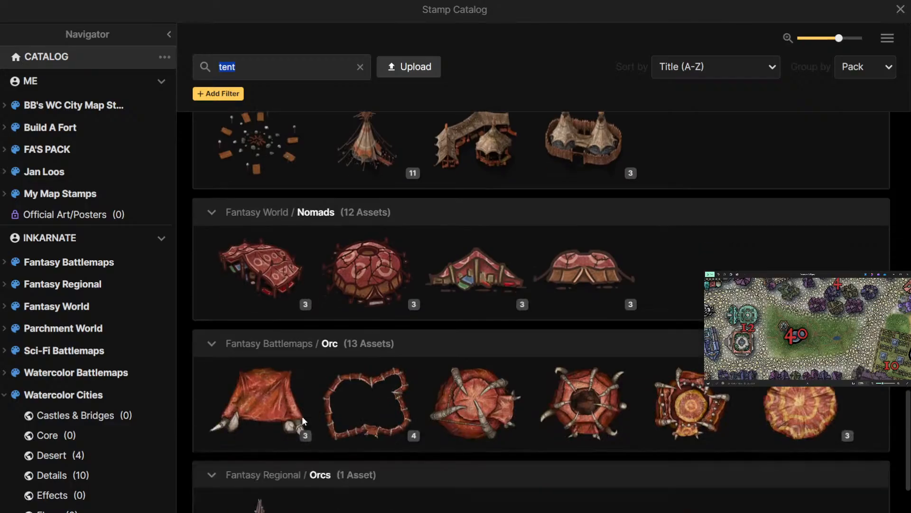
pyautogui.scroll(16, 302, 415)
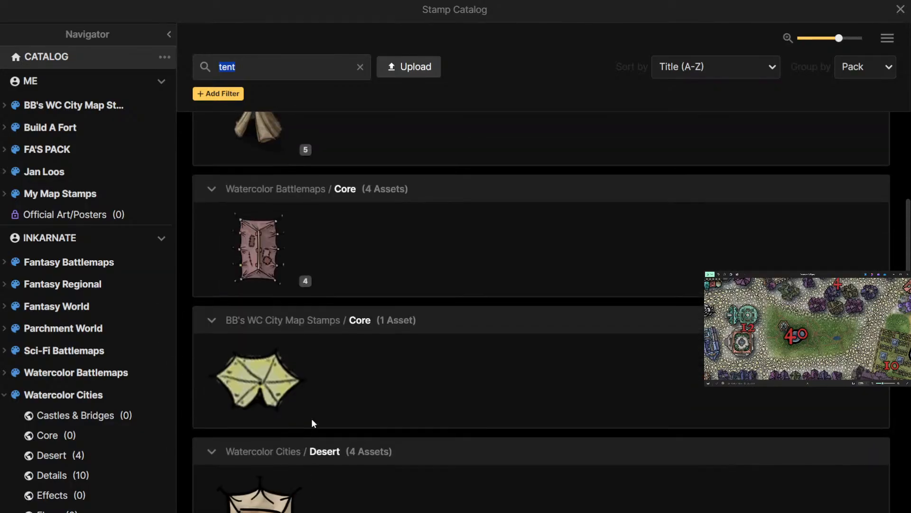
pyautogui.scroll(6, 311, 417)
pyautogui.click(285, 266)
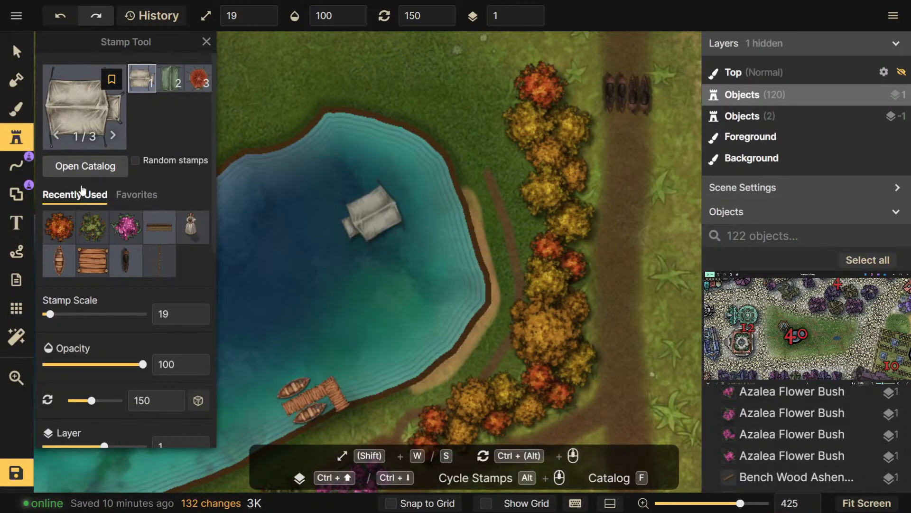
# Try the round red tent variant at scales 9 and 29
pyautogui.click(171, 80)
pyautogui.click(200, 87)
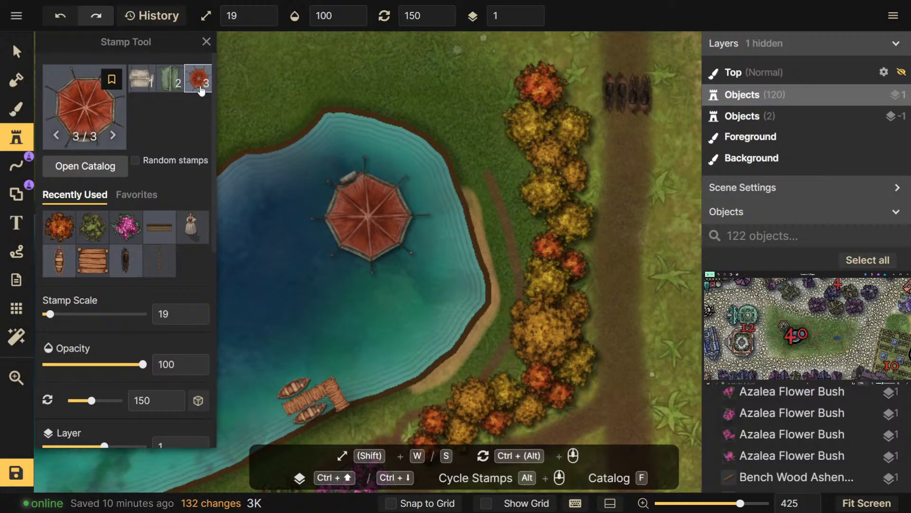
pyautogui.press('s')
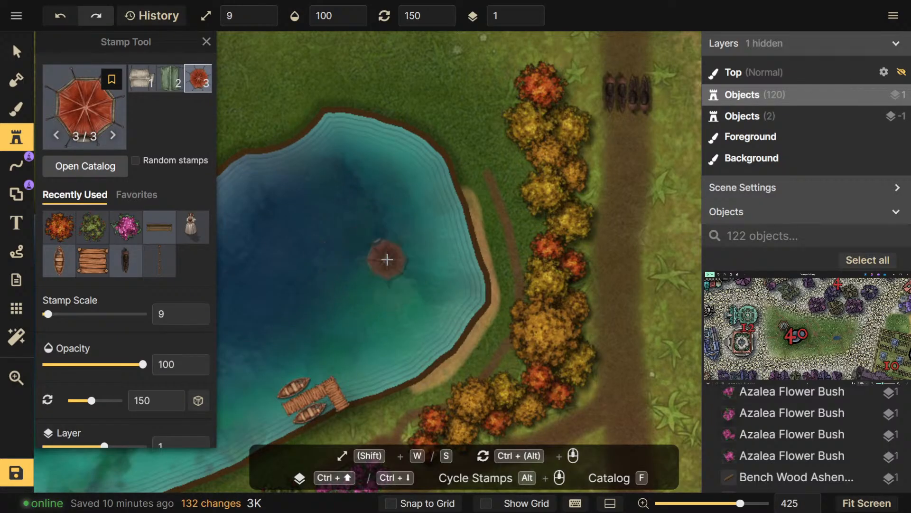
pyautogui.press('w')
pyautogui.press('w')
pyautogui.scroll(-6, 387, 260)
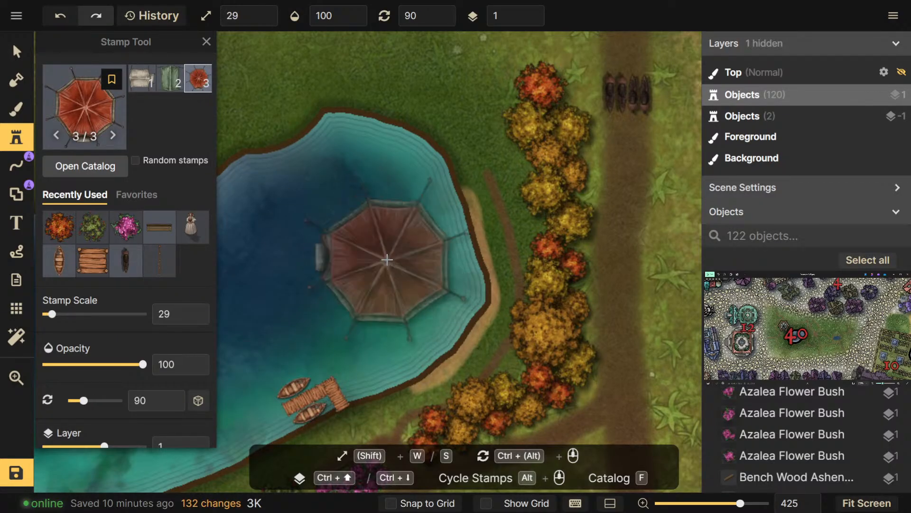
# Place two green tents at scale 9, rotated 60 and 75, between the eastern shore footpath and the fall tree row
pyautogui.click(170, 80)
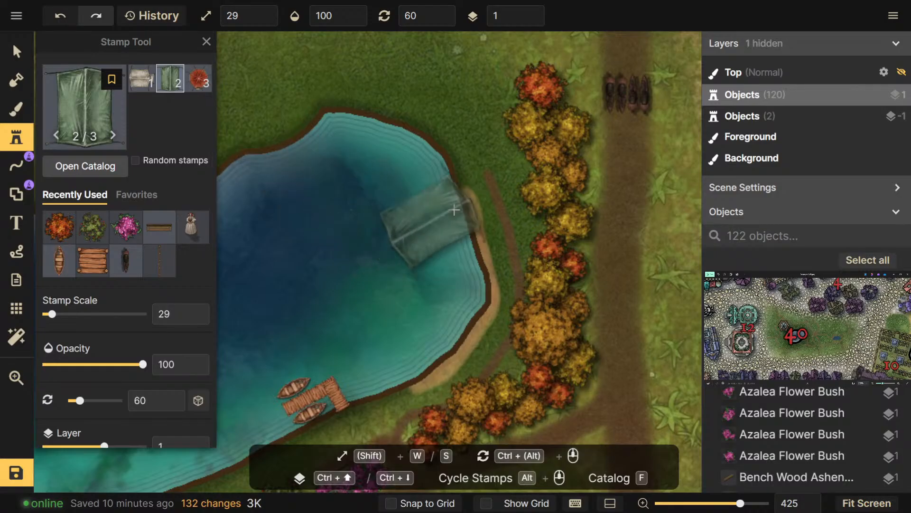
pyautogui.press('s')
pyautogui.press('s')
pyautogui.press('w')
pyautogui.press('s')
pyautogui.scroll(1, 489, 143)
pyautogui.scroll(2, 512, 168)
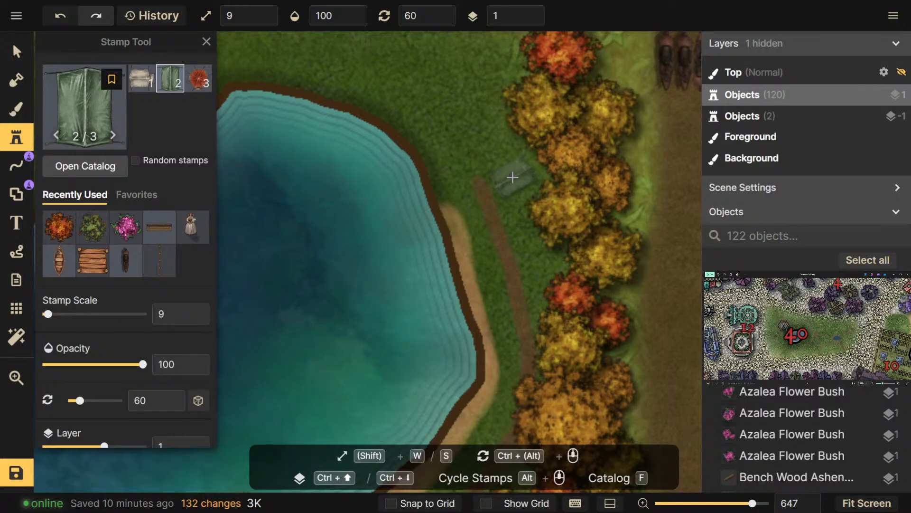
pyautogui.click(513, 177)
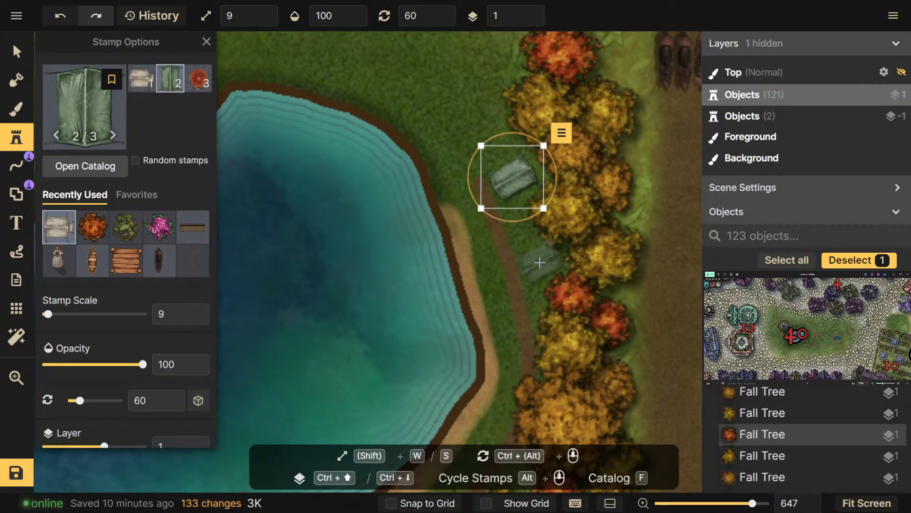
pyautogui.click(540, 261)
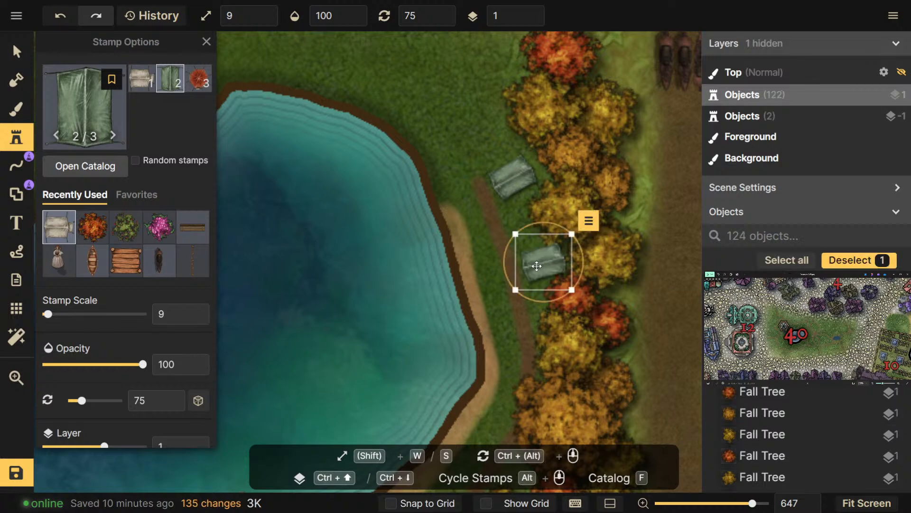
# Move the southern green tent beside the footpath to layer -1 and delete the stray tent over the lake
pyautogui.click(84, 449)
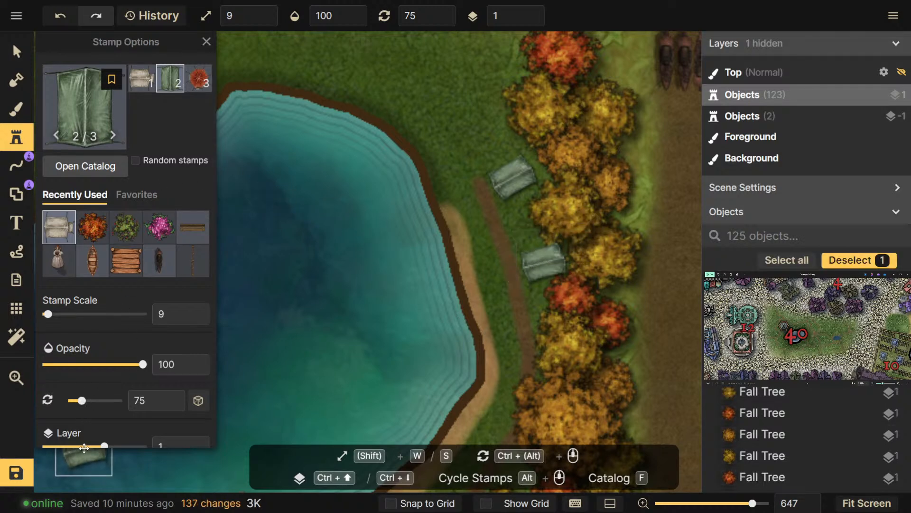
pyautogui.click(86, 447)
pyautogui.click(17, 52)
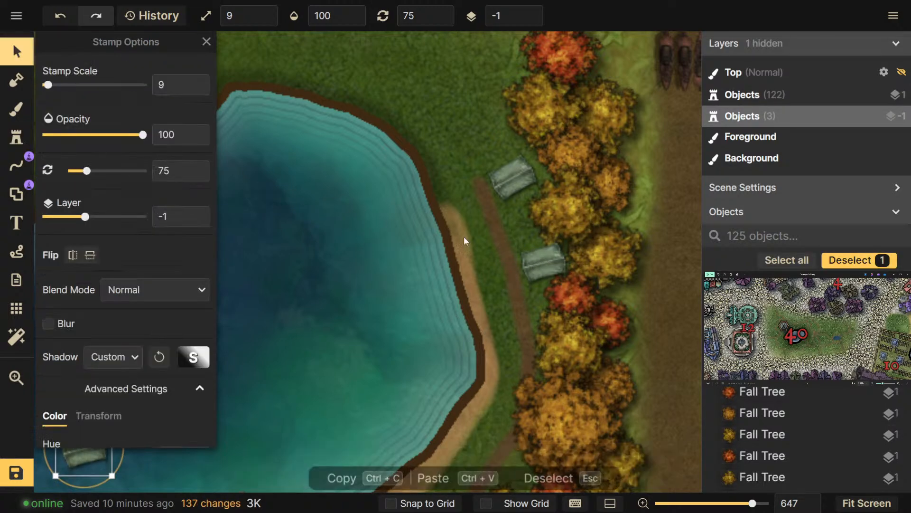
pyautogui.click(556, 268)
pyautogui.scroll(-3, 115, 353)
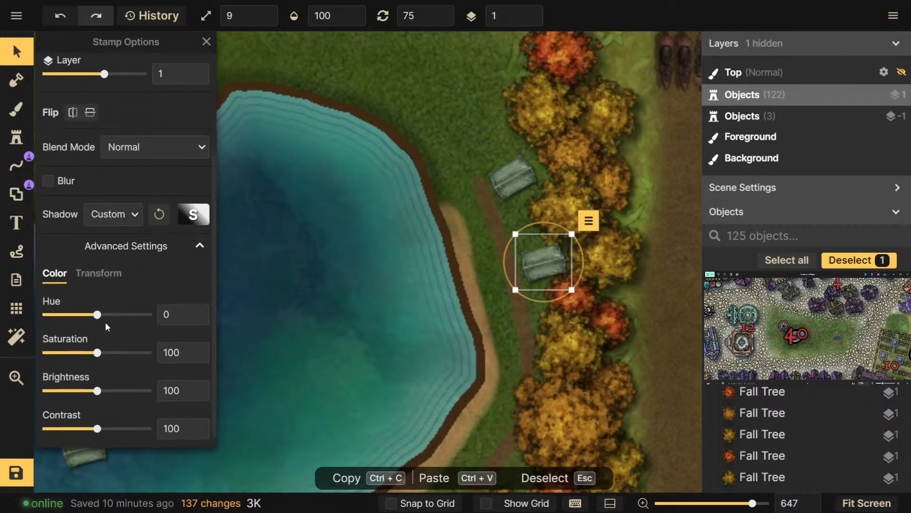
pyautogui.click(87, 74)
pyautogui.click(102, 456)
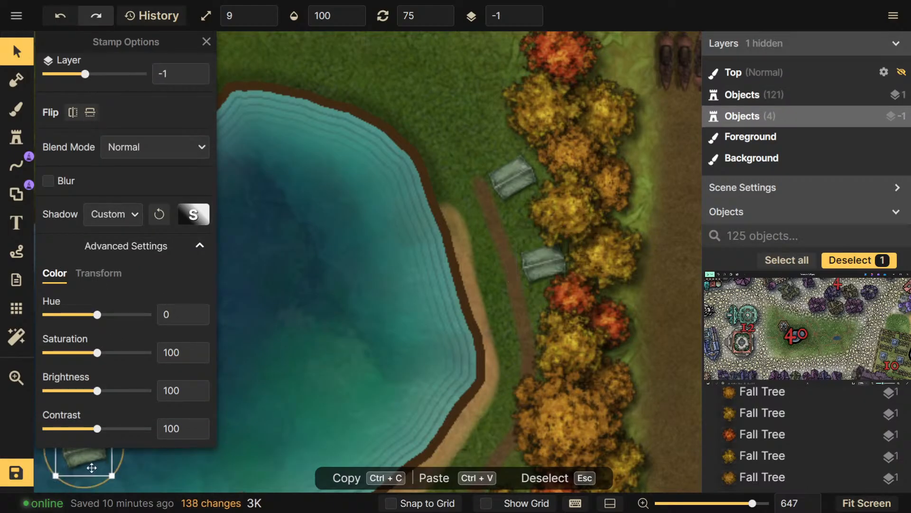
pyautogui.press('Delete')
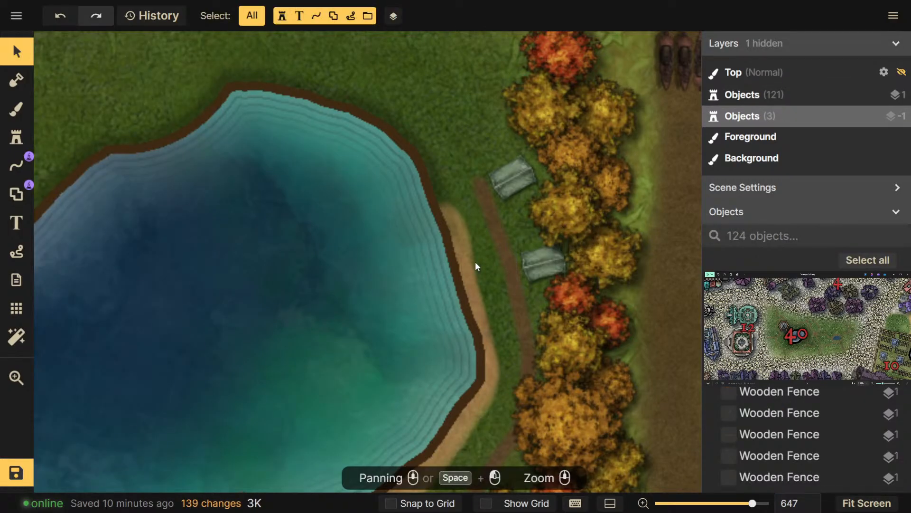
# Add five random fall trees on layer -1 at scales 19 and 9, linking the tree row's north end to the lake shore
pyautogui.scroll(-3, 423, 386)
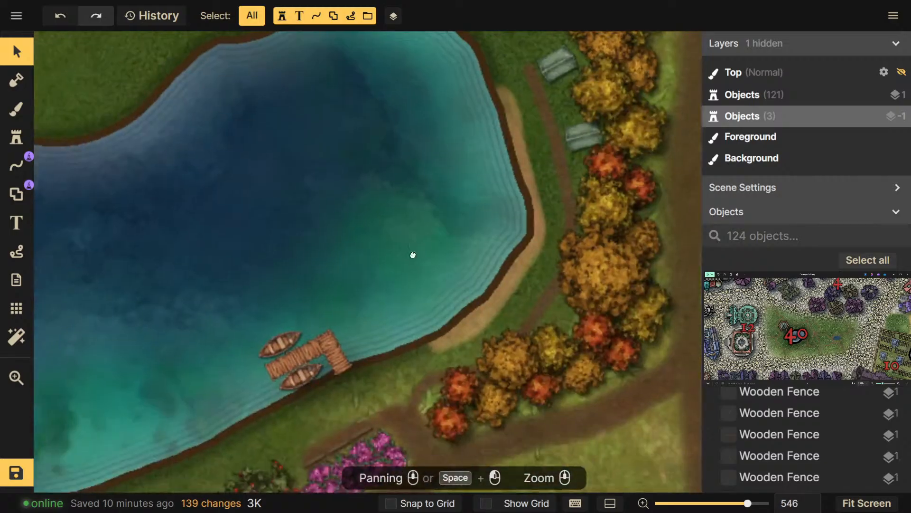
pyautogui.scroll(-4, 426, 334)
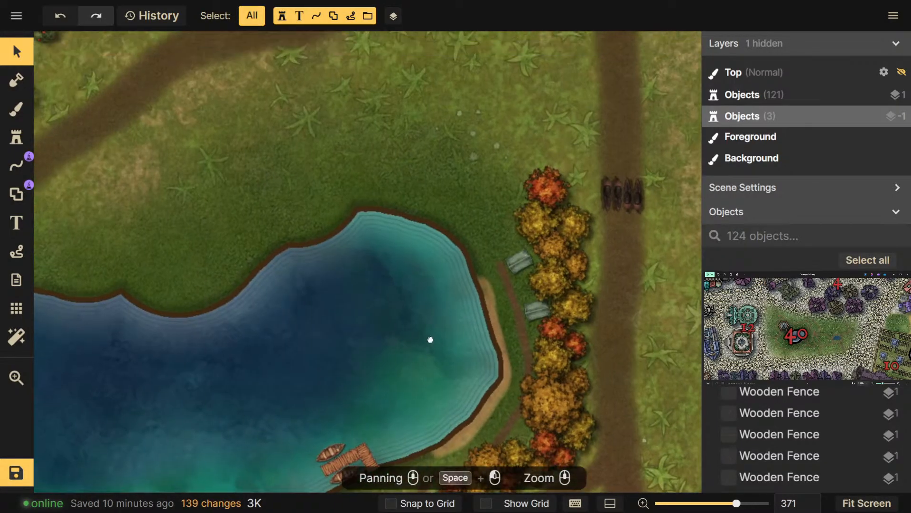
pyautogui.click(16, 137)
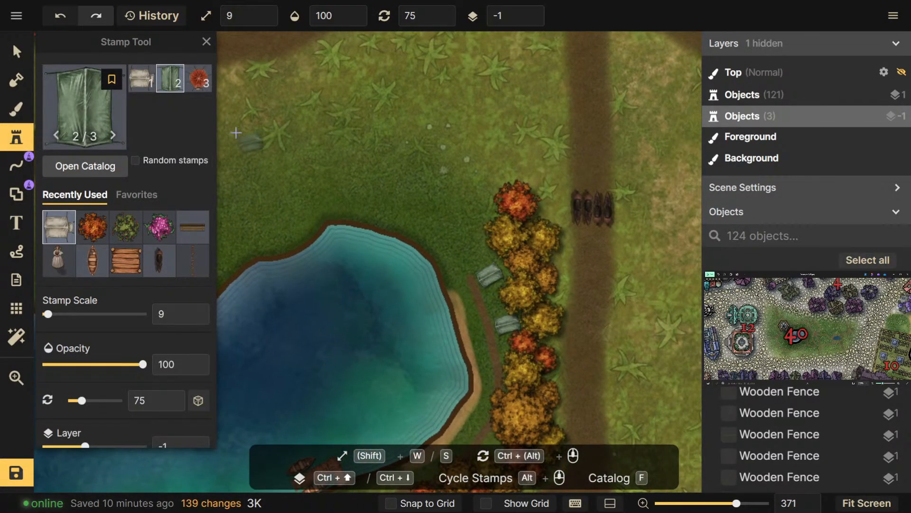
pyautogui.click(93, 227)
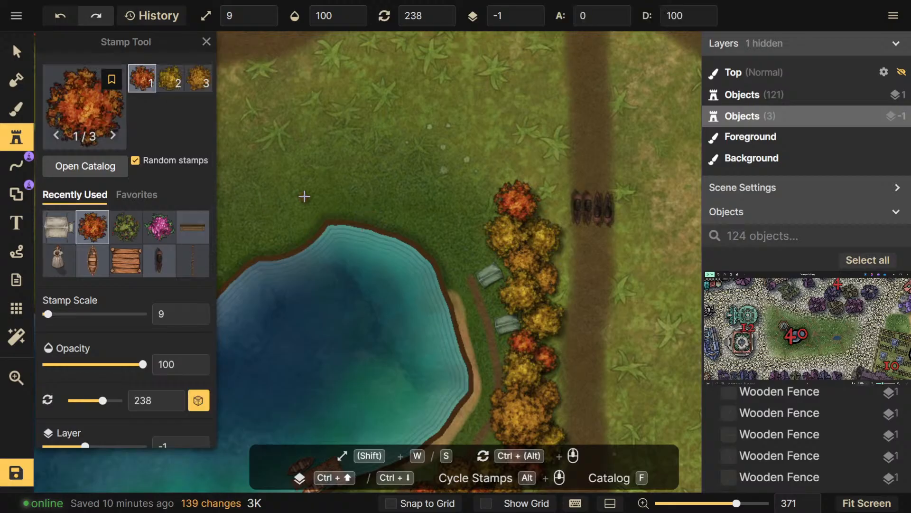
pyautogui.scroll(4, 467, 221)
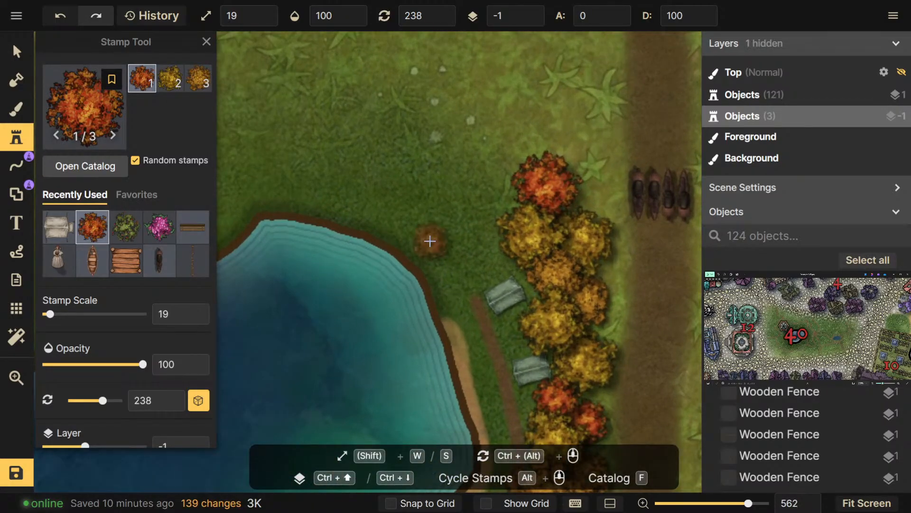
pyautogui.click(425, 241)
pyautogui.click(441, 203)
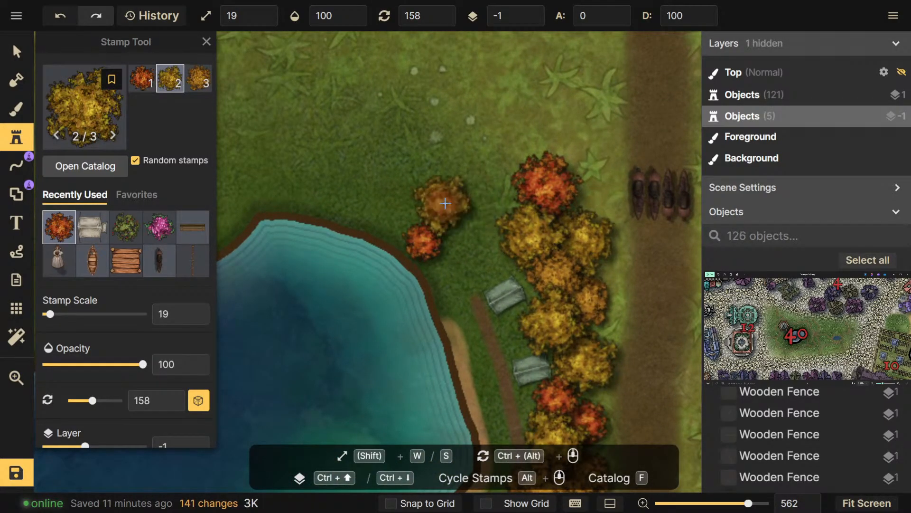
pyautogui.click(491, 193)
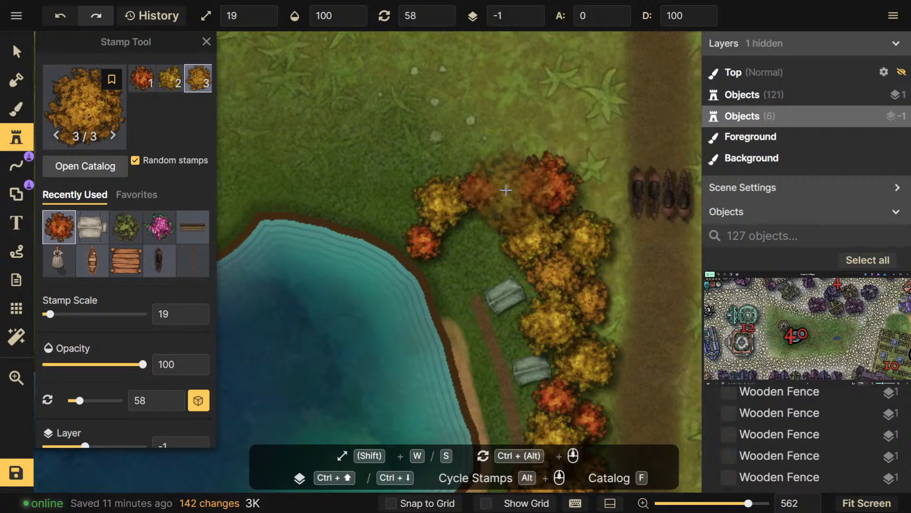
pyautogui.click(497, 175)
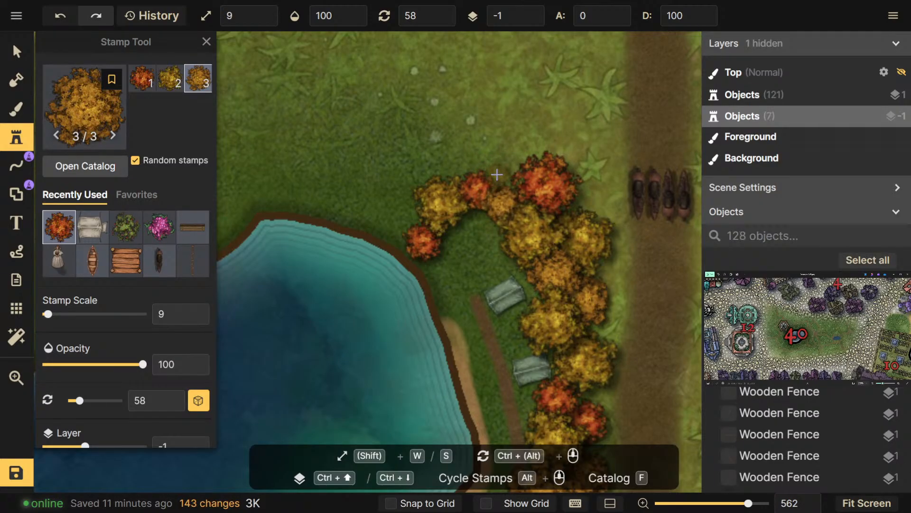
pyautogui.click(500, 172)
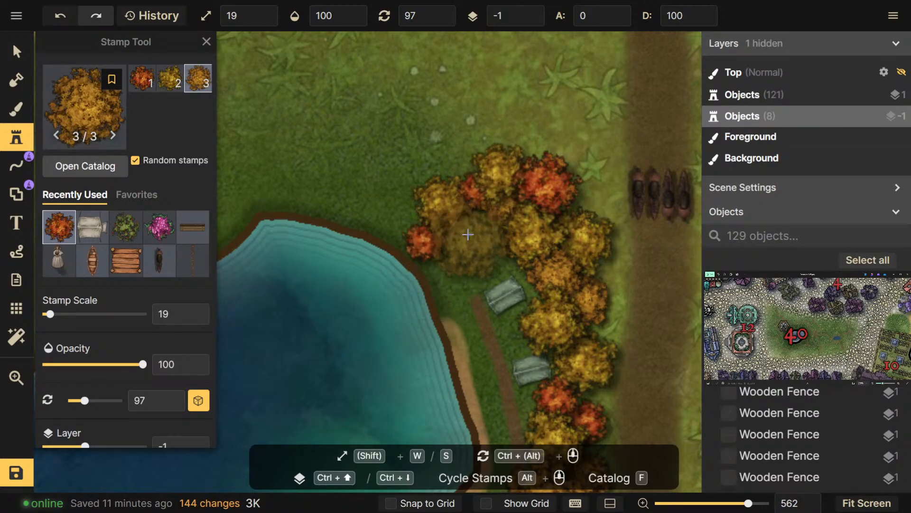
# Extend the outer edge of the new grove westward with two more fall trees at scales 9 and 19
pyautogui.hotkey('shift', 's')
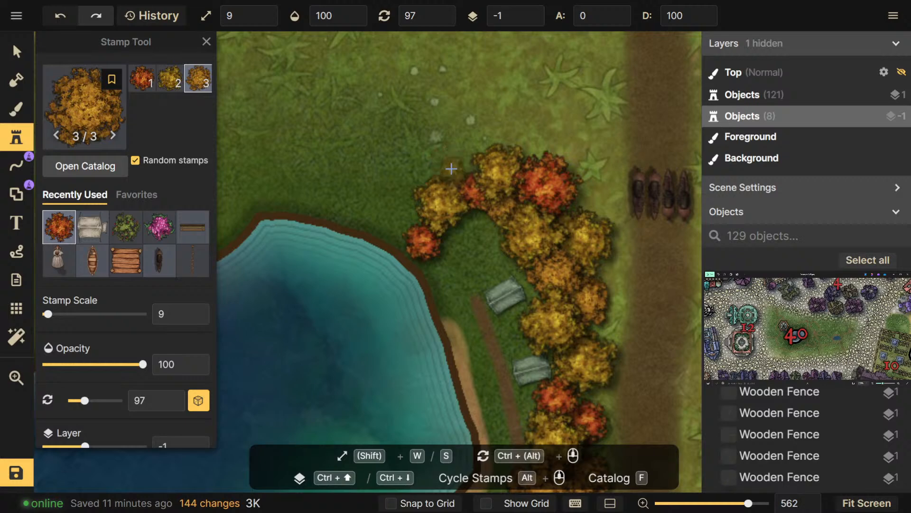
pyautogui.click(452, 168)
pyautogui.hotkey('shift', 'w')
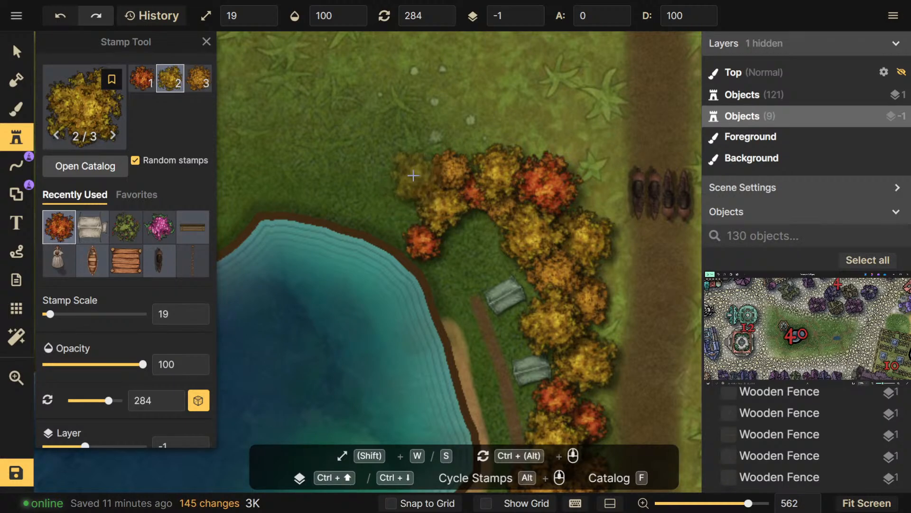
pyautogui.click(414, 175)
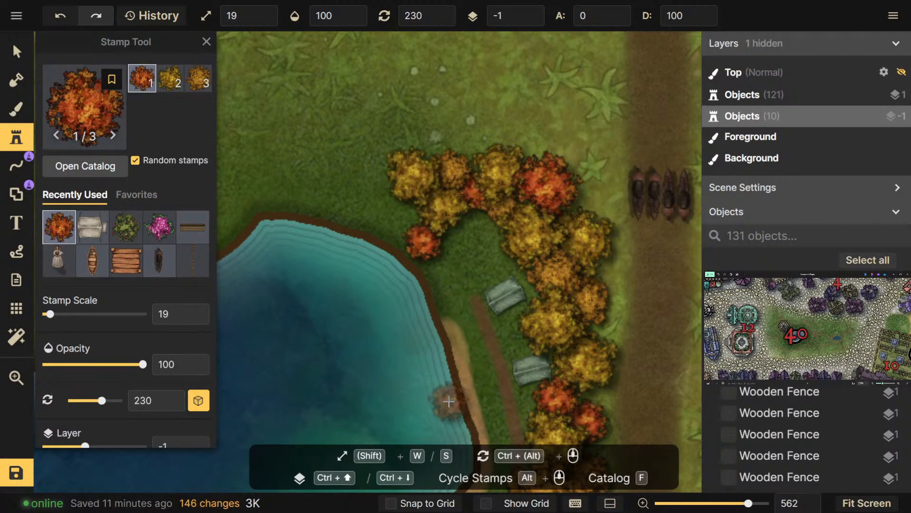
# Delete the small red fall tree nearest the lake shore to open a gap in the grove
pyautogui.click(16, 51)
pyautogui.click(418, 245)
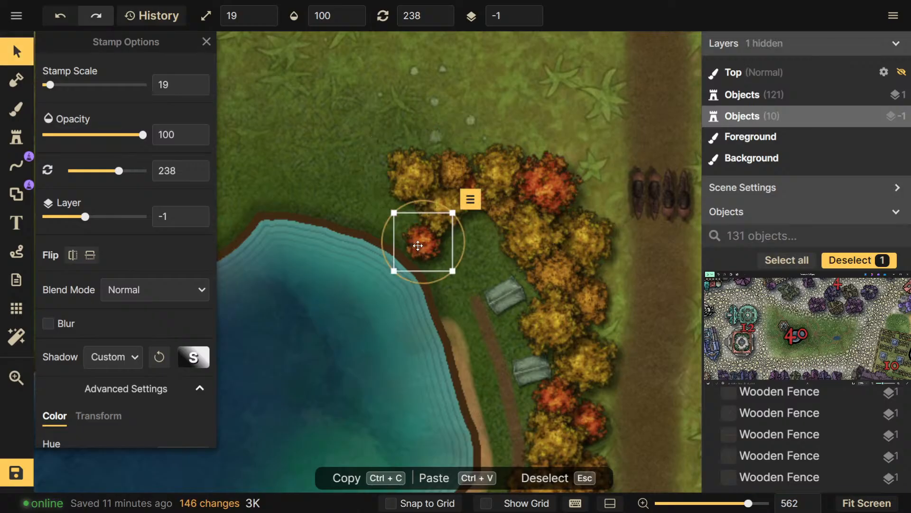
pyautogui.press('Delete')
pyautogui.scroll(-2, 493, 263)
pyautogui.moveTo(523, 247); pyautogui.dragTo(532, 271)
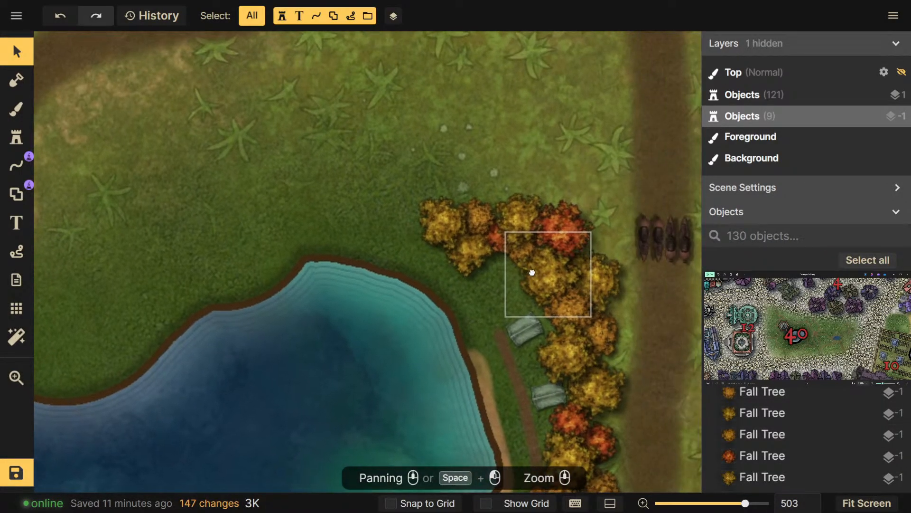
# Examine the fall tree grove, benches and footpath along the lake's eastern shore, from the northern trees down to the dock and flower bed
pyautogui.click(551, 317)
pyautogui.moveTo(551, 317); pyautogui.dragTo(475, 181)
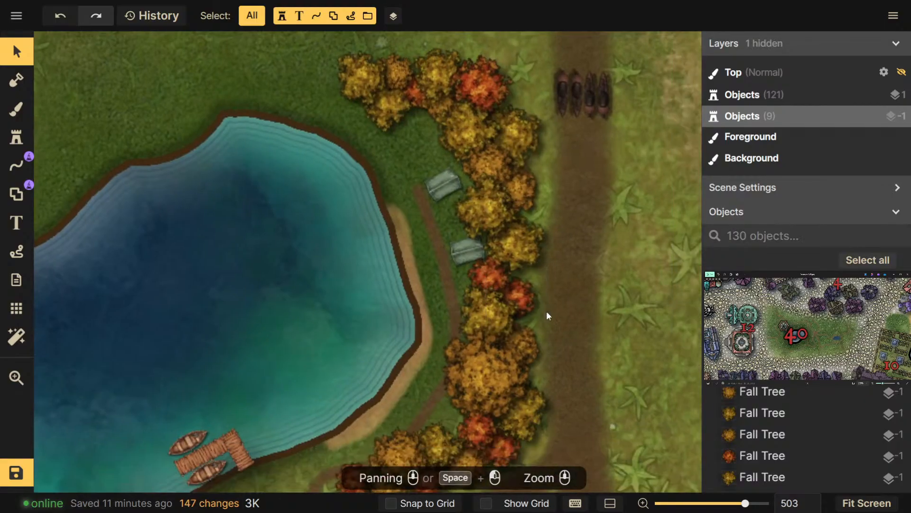
pyautogui.moveTo(591, 367); pyautogui.dragTo(572, 265)
pyautogui.moveTo(491, 347); pyautogui.dragTo(506, 333)
pyautogui.moveTo(500, 371)
pyautogui.mouseDown()
pyautogui.moveTo(486, 460)
pyautogui.moveTo(489, 426)
pyautogui.mouseUp()
pyautogui.moveTo(410, 237)
pyautogui.mouseDown()
pyautogui.moveTo(448, 278)
pyautogui.moveTo(531, 327)
pyautogui.mouseUp()
pyautogui.moveTo(362, 310)
pyautogui.mouseDown()
pyautogui.moveTo(411, 342)
pyautogui.moveTo(414, 373)
pyautogui.moveTo(441, 315)
pyautogui.moveTo(436, 219)
pyautogui.mouseUp()
pyautogui.scroll(-1, 417, 351)
pyautogui.scroll(-2, 416, 351)
pyautogui.moveTo(503, 329); pyautogui.dragTo(482, 261)
pyautogui.moveTo(526, 356); pyautogui.dragTo(511, 295)
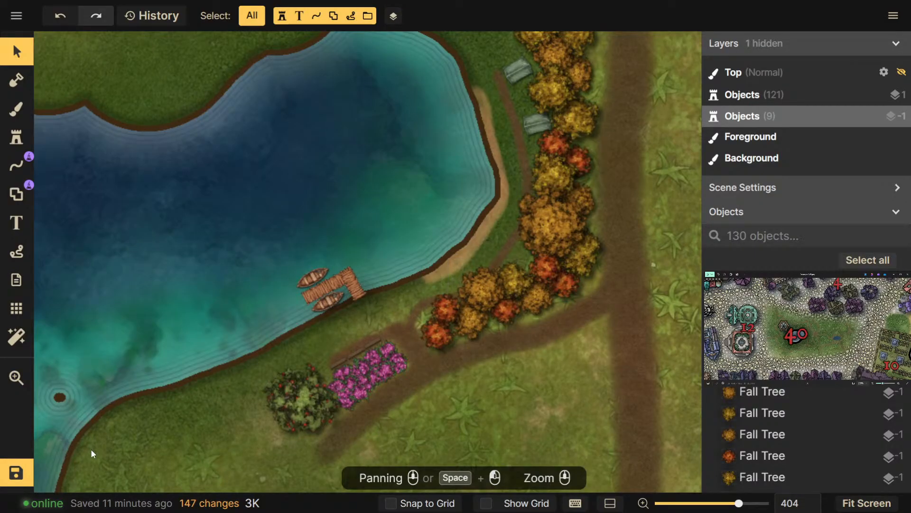
# Save the park map
pyautogui.click(15, 472)
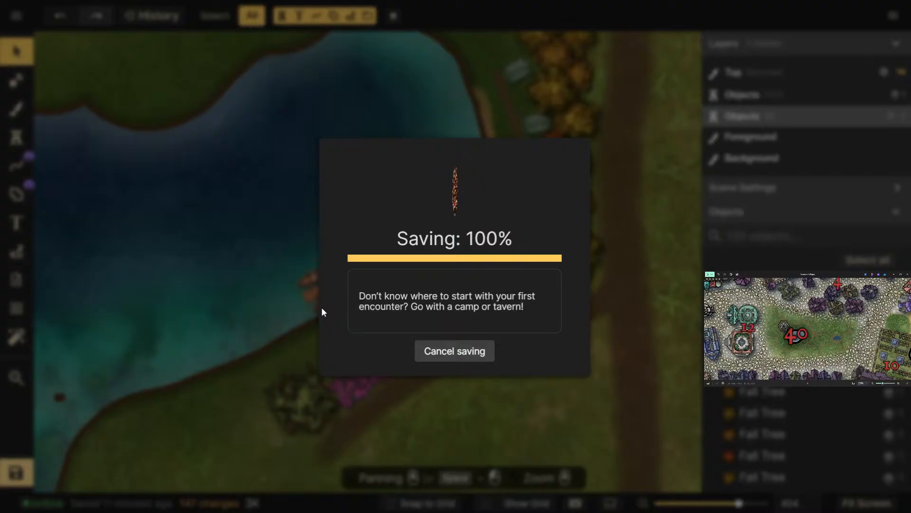
pyautogui.scroll(-3, 320, 306)
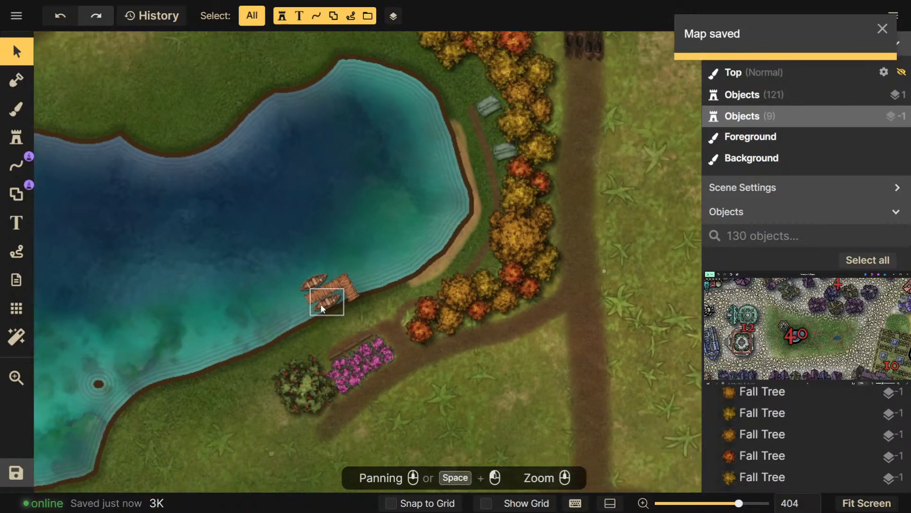
pyautogui.scroll(-3, 320, 303)
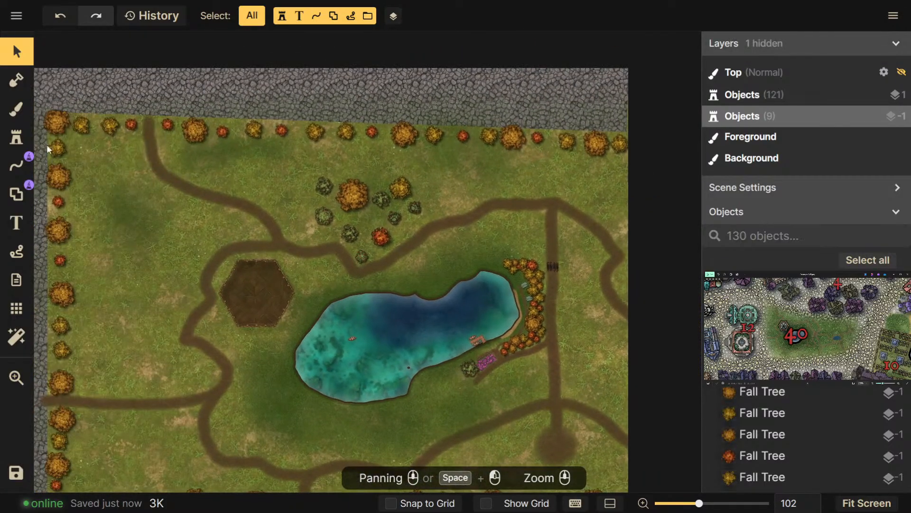
# Search the texture catalog for "stone" to find a new texture for the foreground brush
pyautogui.click(16, 138)
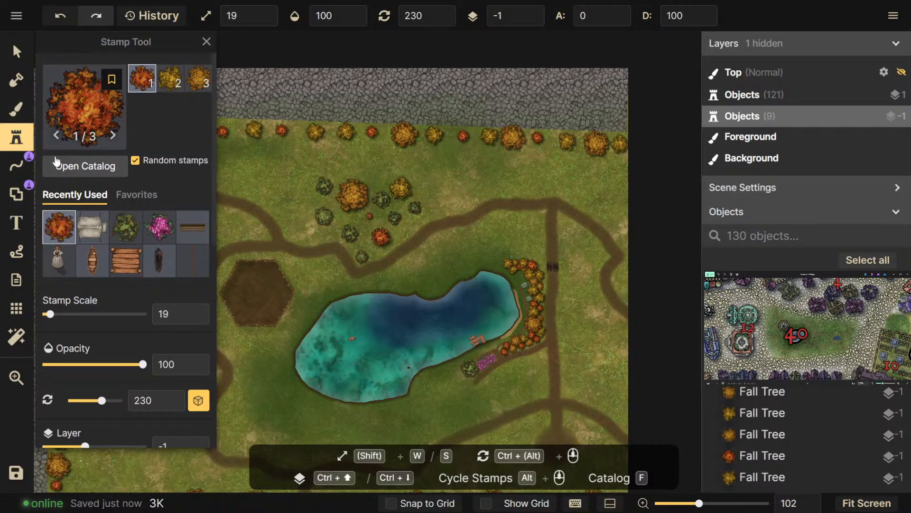
pyautogui.click(19, 110)
pyautogui.moveTo(294, 187)
pyautogui.mouseDown()
pyautogui.moveTo(502, 216)
pyautogui.moveTo(449, 62)
pyautogui.moveTo(487, 67)
pyautogui.mouseUp()
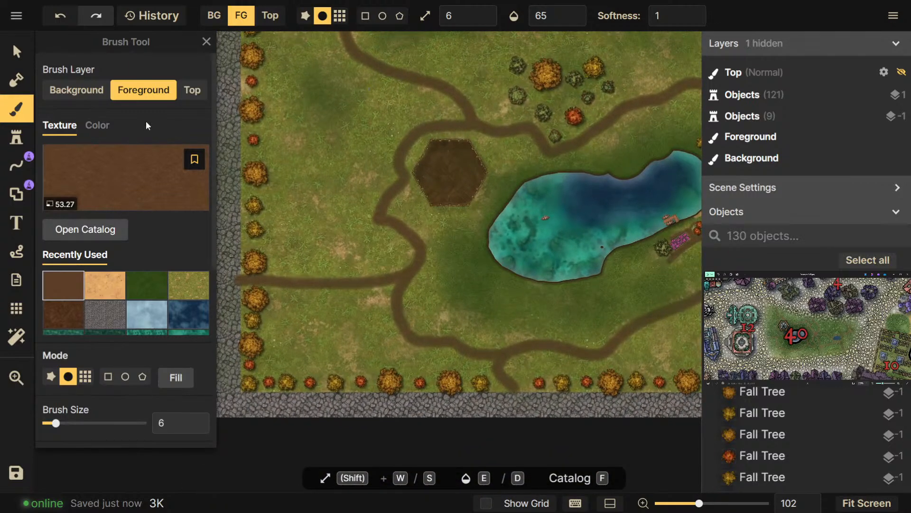
pyautogui.click(67, 233)
pyautogui.write('stone')
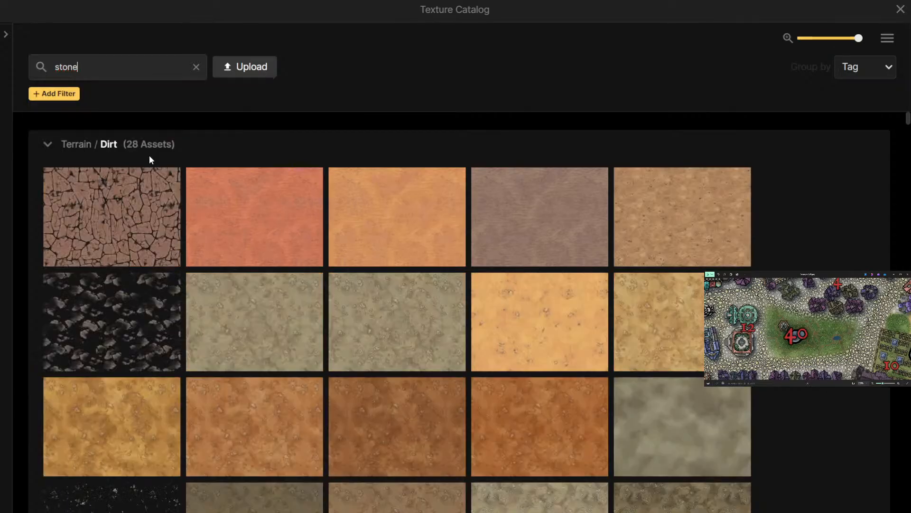
# Look through the stone search results, especially the Structures / Roads group, for a suitable paving texture
pyautogui.scroll(-12, 389, 238)
pyautogui.scroll(-13, 388, 244)
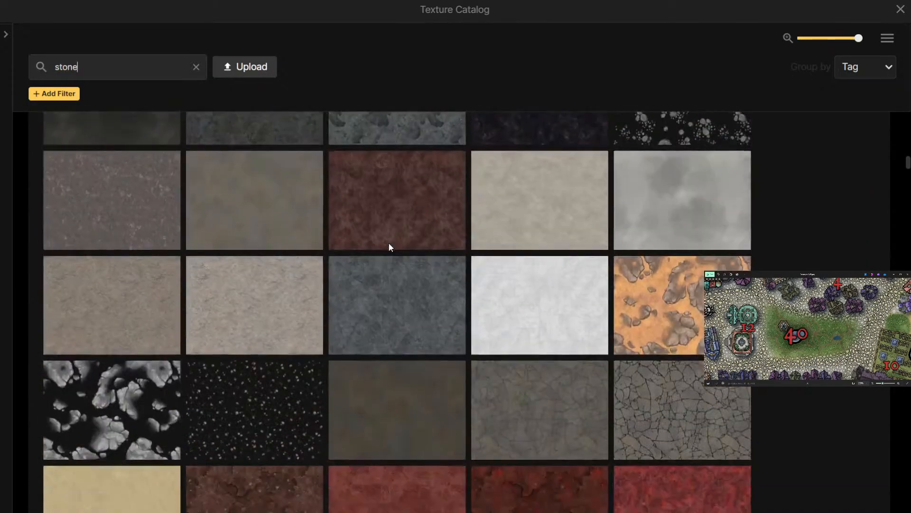
pyautogui.scroll(-3, 389, 247)
pyautogui.scroll(-4, 389, 247)
pyautogui.scroll(-19, 389, 247)
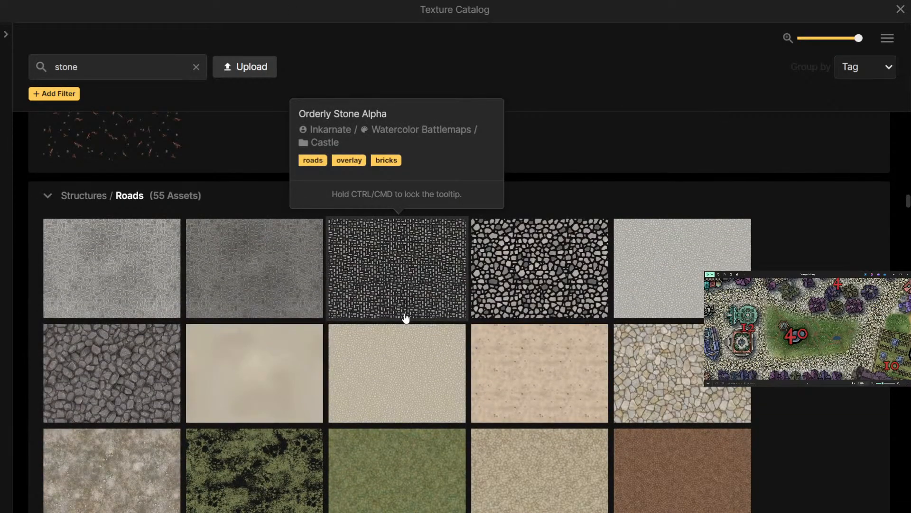
pyautogui.scroll(-5, 406, 318)
pyautogui.scroll(4, 406, 317)
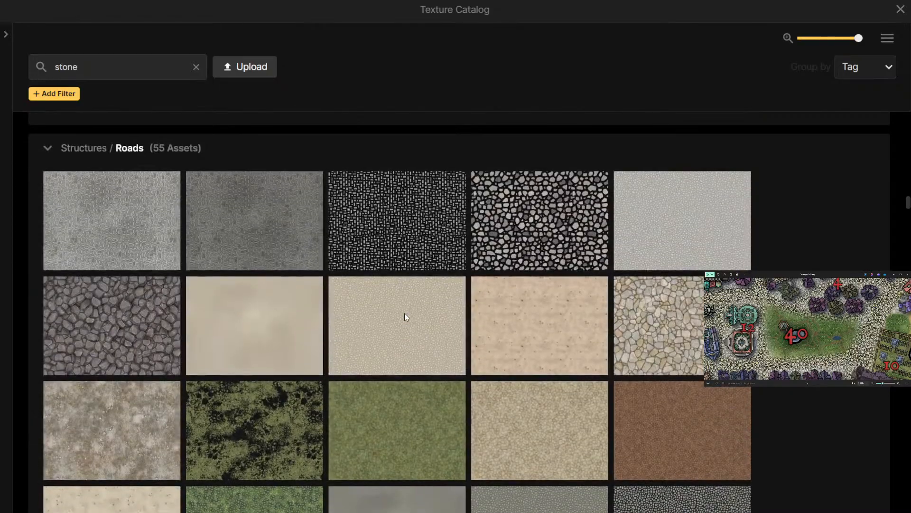
pyautogui.scroll(-8, 424, 265)
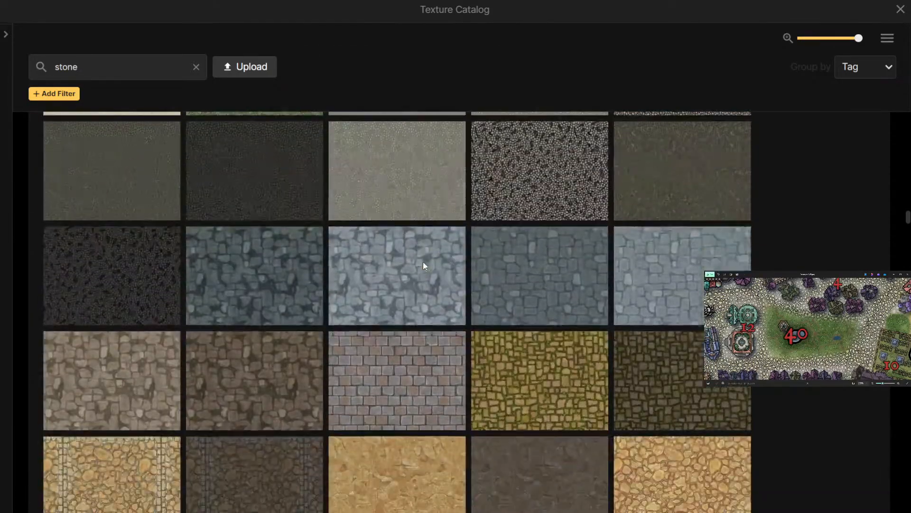
pyautogui.scroll(-2, 399, 380)
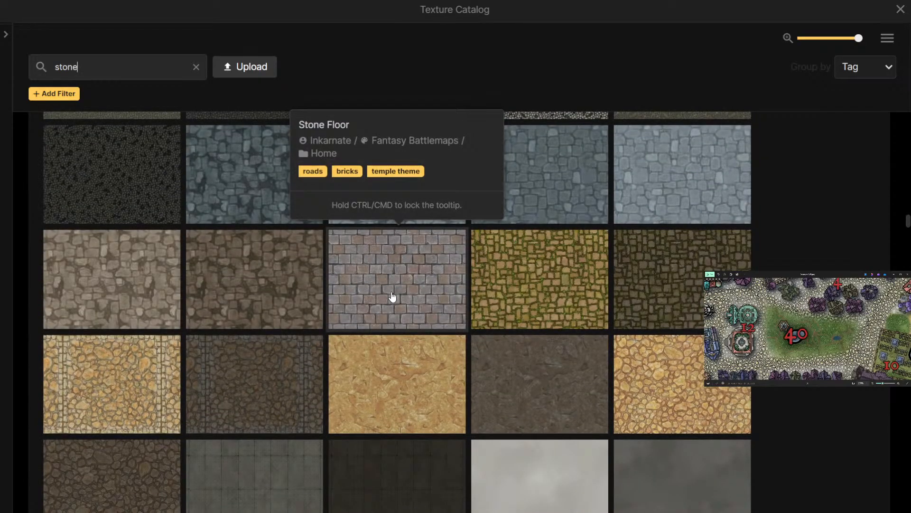
pyautogui.scroll(-4, 392, 297)
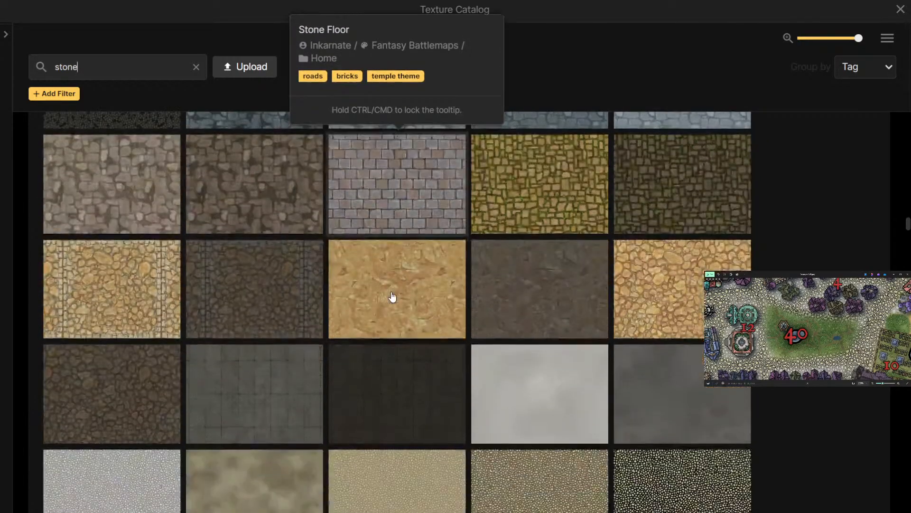
# Pick the grey stone brick texture for the foreground brush and set the brush mode to rectangle
pyautogui.scroll(-3, 392, 294)
pyautogui.scroll(6, 391, 291)
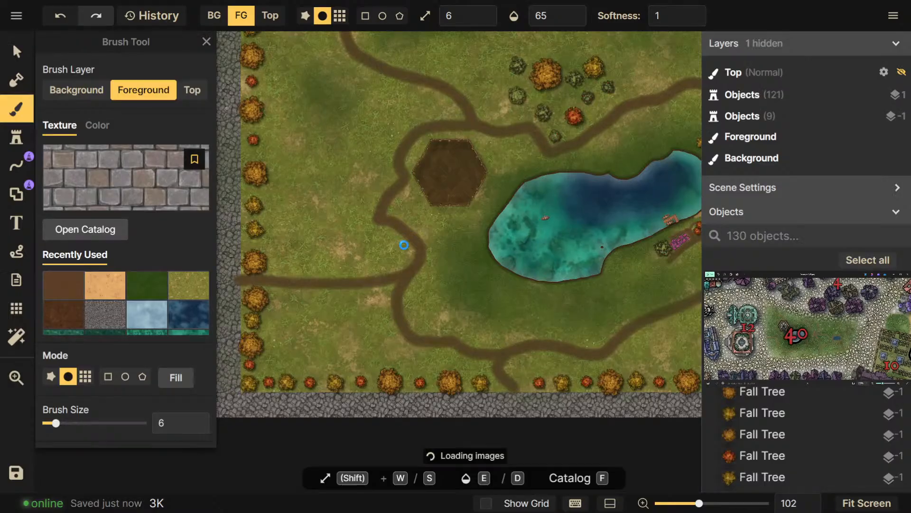
pyautogui.moveTo(510, 254); pyautogui.dragTo(453, 363)
pyautogui.moveTo(416, 328); pyautogui.dragTo(602, 314)
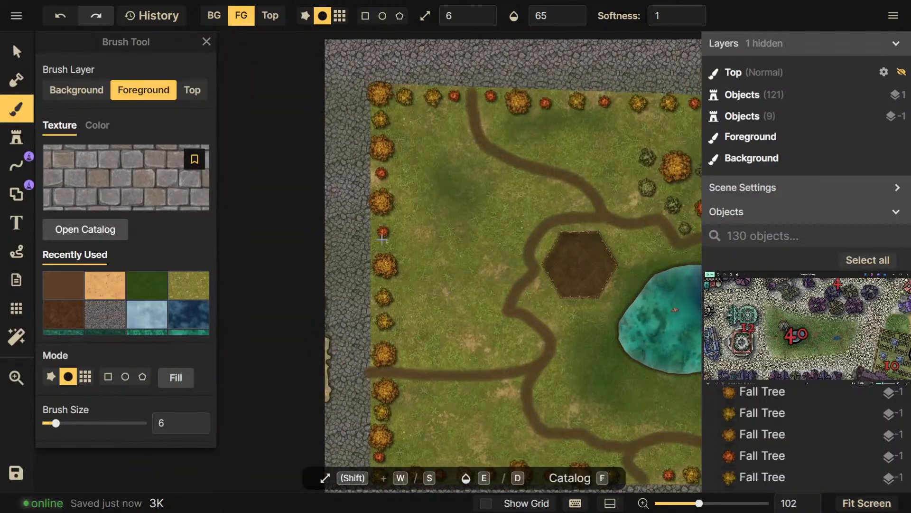
pyautogui.scroll(4, 378, 240)
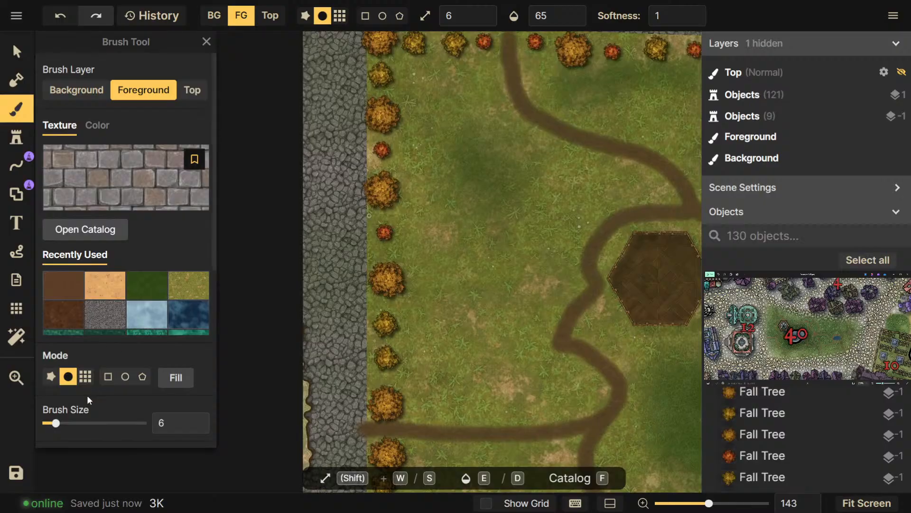
pyautogui.click(108, 376)
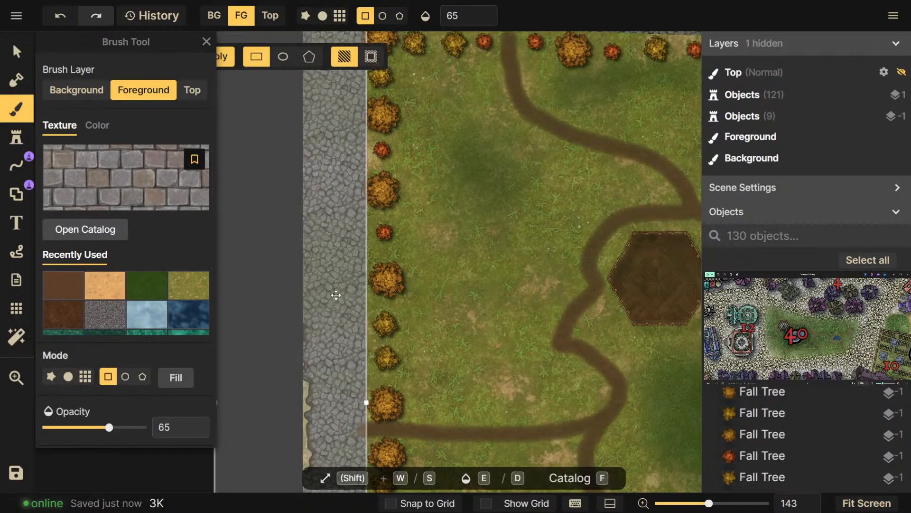
# Shape the brush rectangle into a narrow vertical strip along the lawn's west edge
pyautogui.scroll(-3, 380, 287)
pyautogui.moveTo(232, 160)
pyautogui.mouseDown()
pyautogui.moveTo(351, 176)
pyautogui.moveTo(351, 205)
pyautogui.moveTo(362, 209)
pyautogui.moveTo(350, 208)
pyautogui.mouseUp()
pyautogui.moveTo(352, 208); pyautogui.dragTo(355, 200)
pyautogui.press('Return')
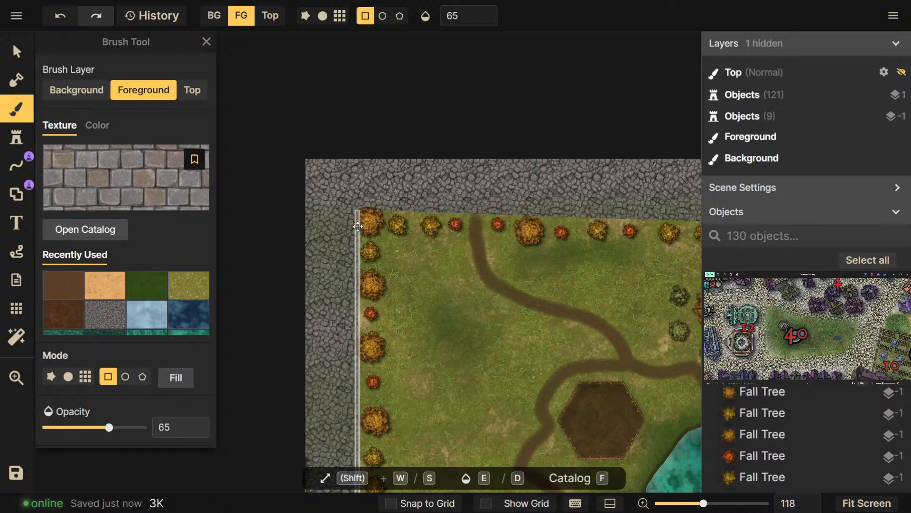
pyautogui.moveTo(358, 226); pyautogui.dragTo(358, 228)
pyautogui.scroll(6, 423, 369)
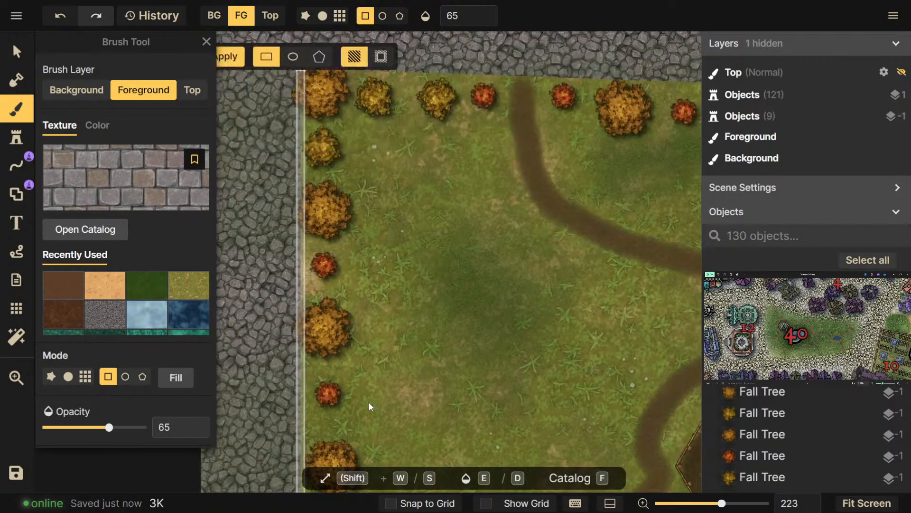
# Shorten the vertical strip so its lower end meets the lawn's southwest corner
pyautogui.scroll(-1, 369, 400)
pyautogui.moveTo(369, 394); pyautogui.dragTo(415, 134)
pyautogui.scroll(-2, 418, 152)
pyautogui.moveTo(435, 342); pyautogui.dragTo(448, 157)
pyautogui.scroll(-2, 427, 247)
pyautogui.scroll(-1, 392, 373)
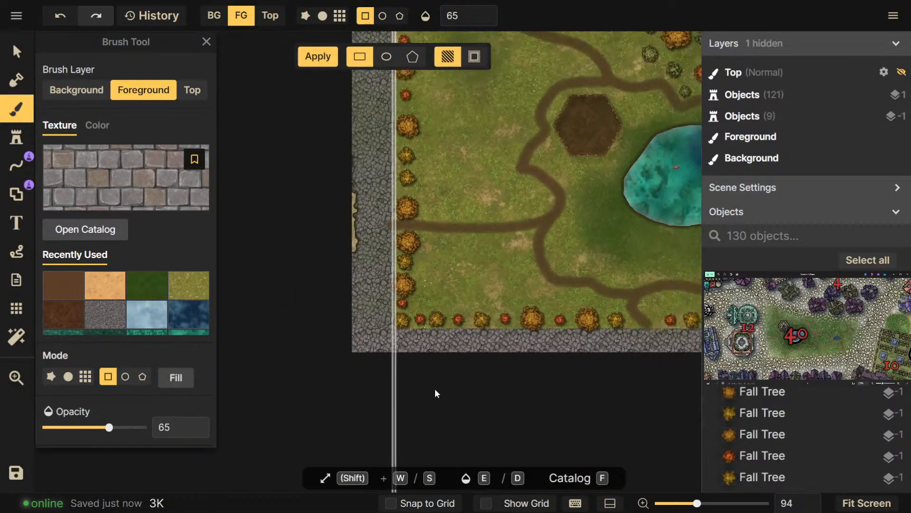
pyautogui.moveTo(434, 389); pyautogui.dragTo(453, 165)
pyautogui.moveTo(414, 271); pyautogui.dragTo(423, 102)
pyautogui.scroll(5, 477, 74)
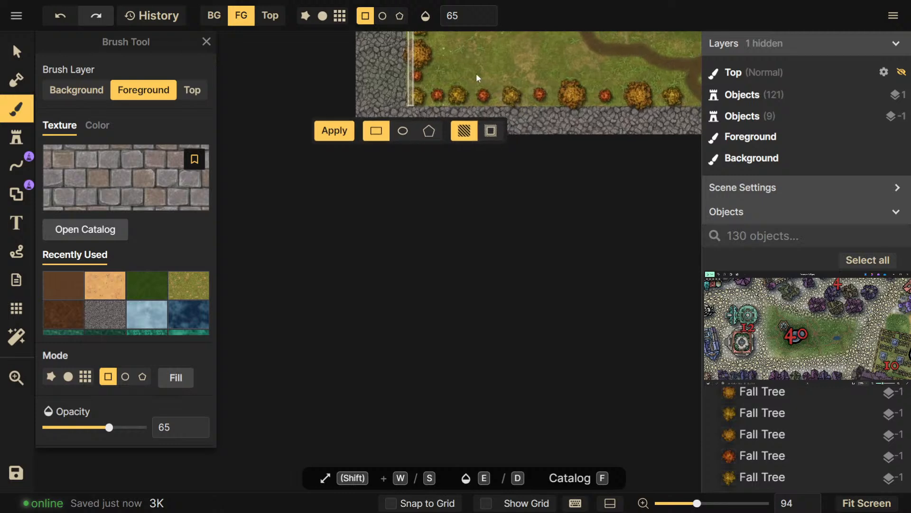
# Align the strip's upper end with the lawn's northwest corner and apply the brick texture
pyautogui.moveTo(366, 143); pyautogui.dragTo(360, 148)
pyautogui.scroll(-1, 401, 166)
pyautogui.moveTo(437, 213); pyautogui.dragTo(459, 408)
pyautogui.moveTo(488, 203); pyautogui.dragTo(502, 441)
pyautogui.moveTo(468, 209); pyautogui.dragTo(474, 411)
pyautogui.moveTo(501, 271); pyautogui.dragTo(499, 366)
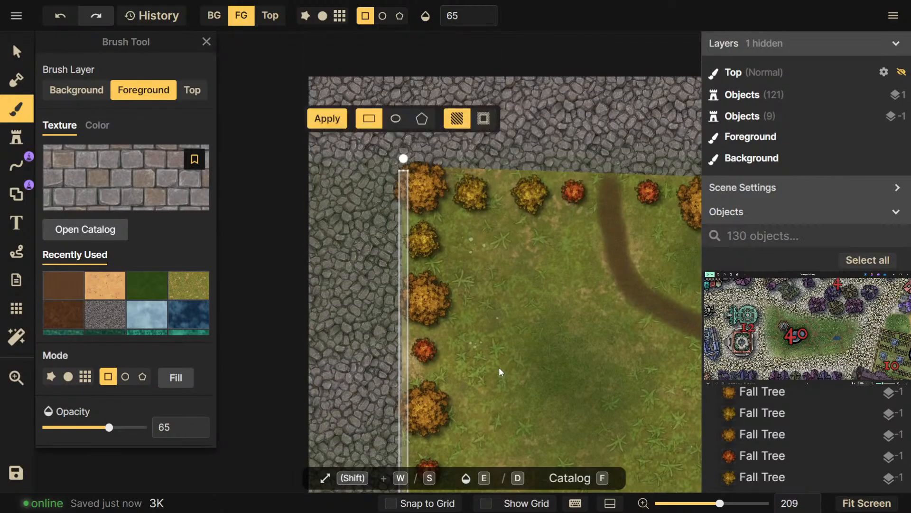
pyautogui.moveTo(398, 170); pyautogui.dragTo(397, 163)
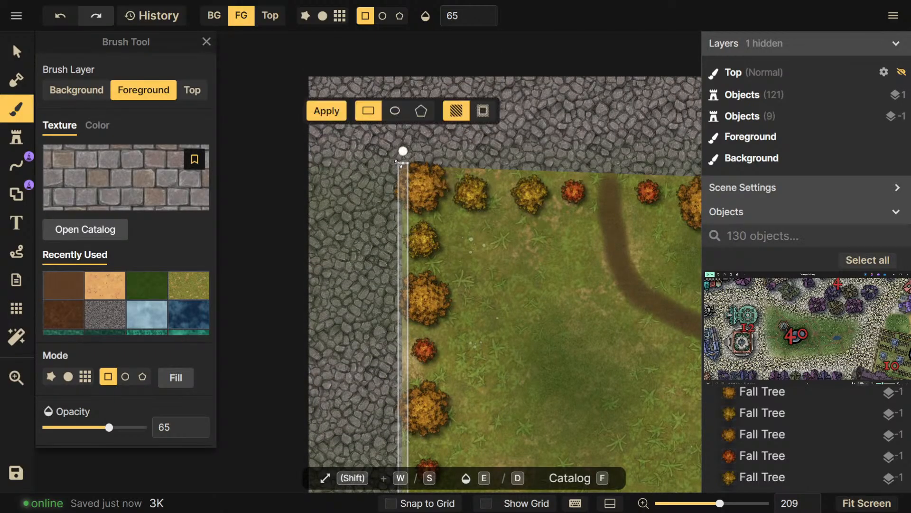
pyautogui.click(326, 112)
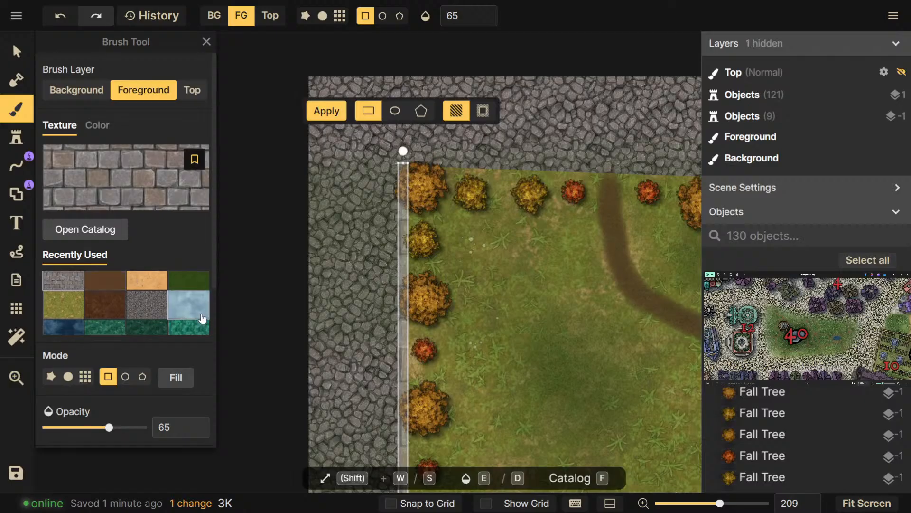
# Adjust the brush texture's color to saturation 116, brightness 63 and contrast 155
pyautogui.scroll(-3, 153, 359)
pyautogui.scroll(-3, 142, 332)
pyautogui.click(111, 255)
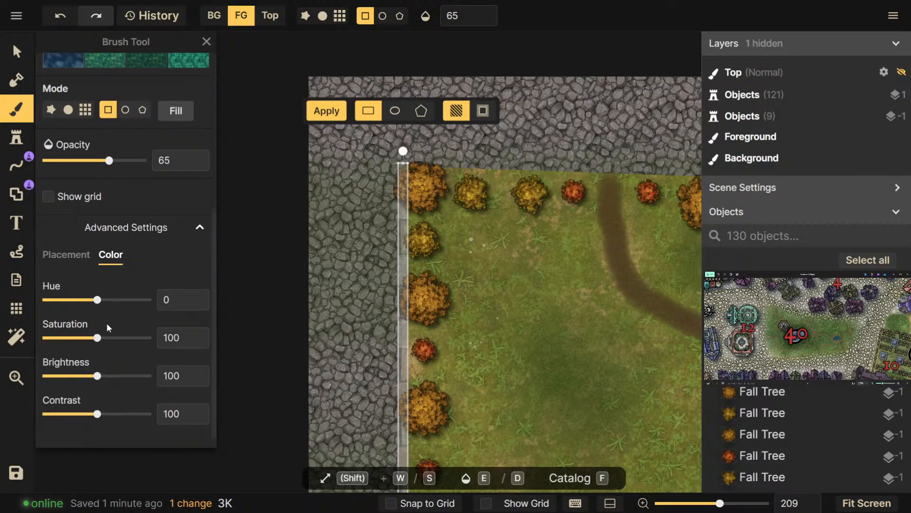
pyautogui.moveTo(98, 341); pyautogui.dragTo(90, 345)
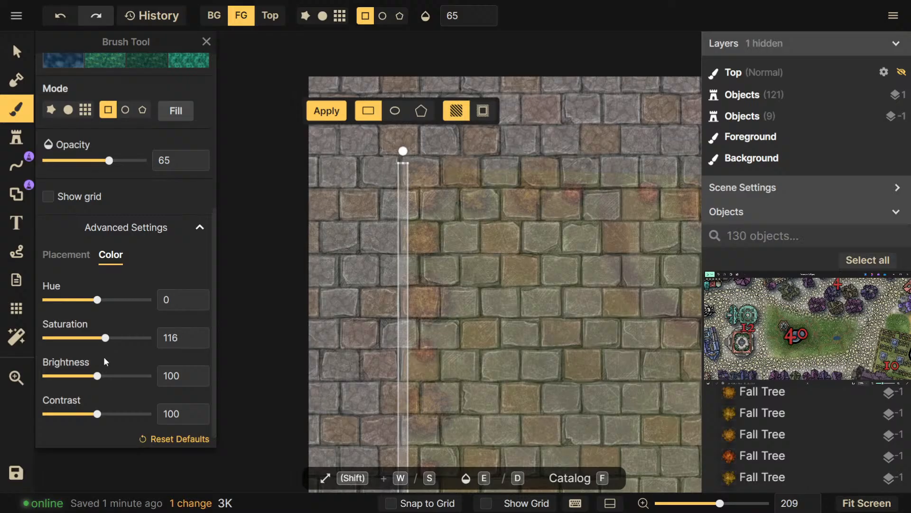
pyautogui.moveTo(92, 380); pyautogui.dragTo(78, 380)
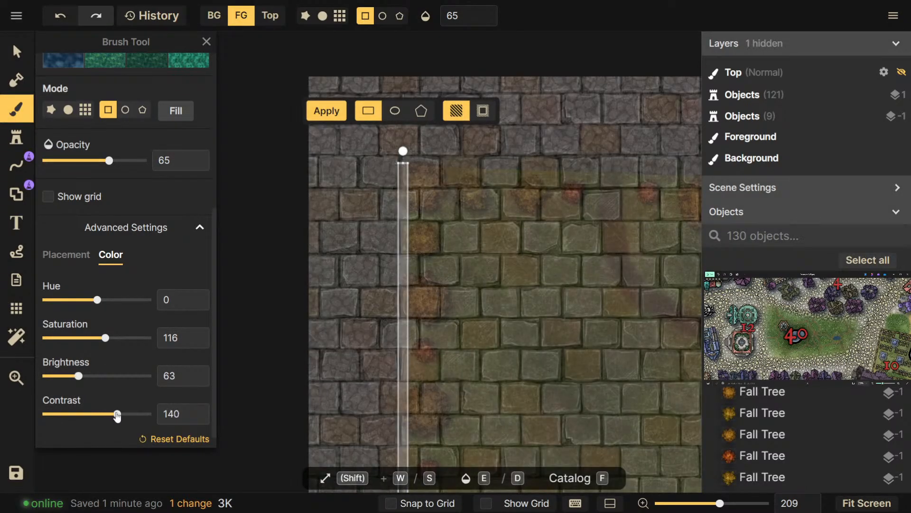
pyautogui.moveTo(108, 416)
pyautogui.mouseDown()
pyautogui.moveTo(81, 417)
pyautogui.moveTo(108, 419)
pyautogui.mouseUp()
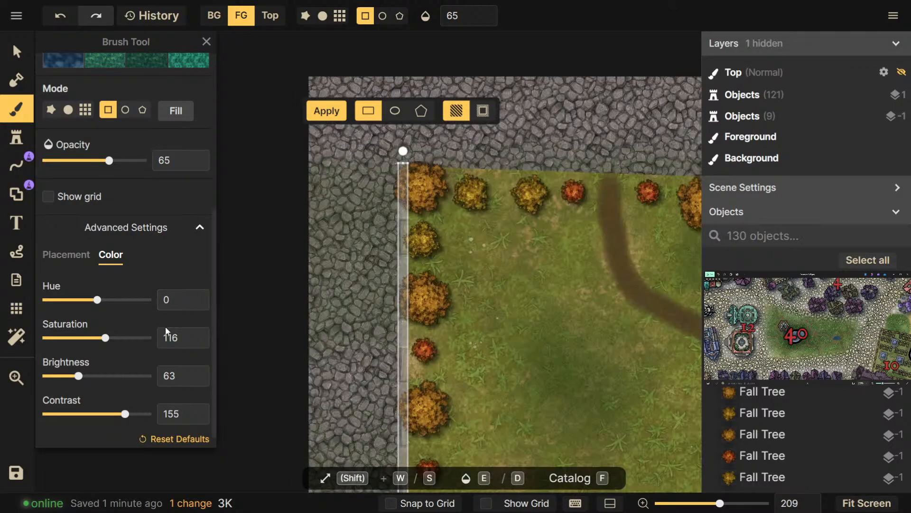
# Set the texture scale to 14.15 and the rotation to 90, and apply the adjusted brick to the west strip
pyautogui.scroll(4, 116, 251)
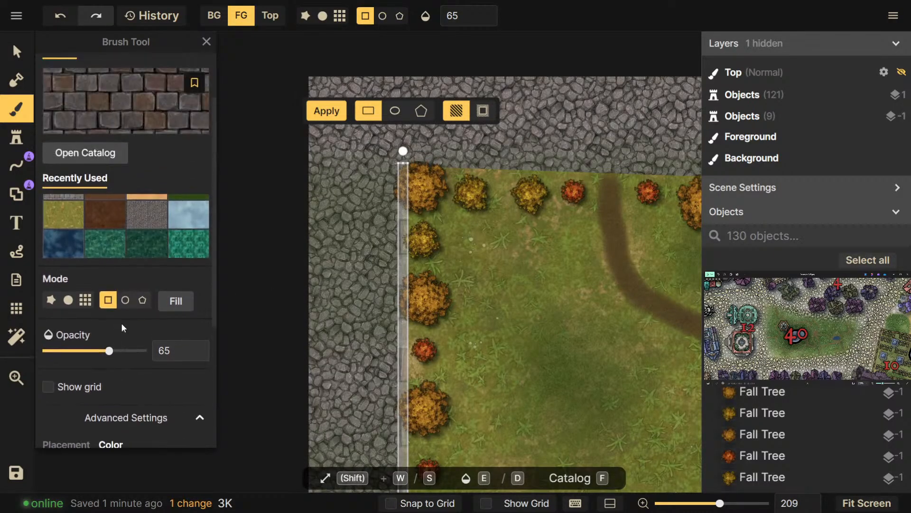
pyautogui.scroll(-4, 120, 323)
pyautogui.click(66, 255)
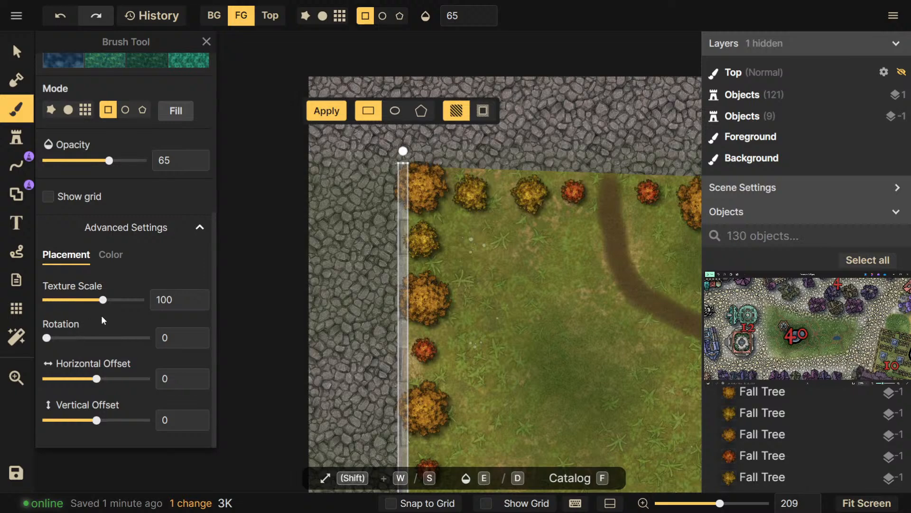
pyautogui.moveTo(103, 300); pyautogui.dragTo(64, 307)
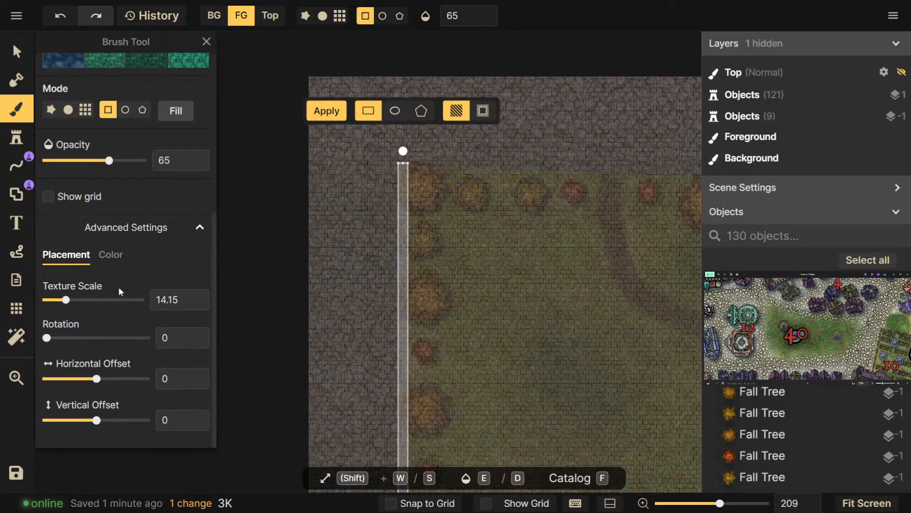
pyautogui.moveTo(48, 340); pyautogui.dragTo(72, 339)
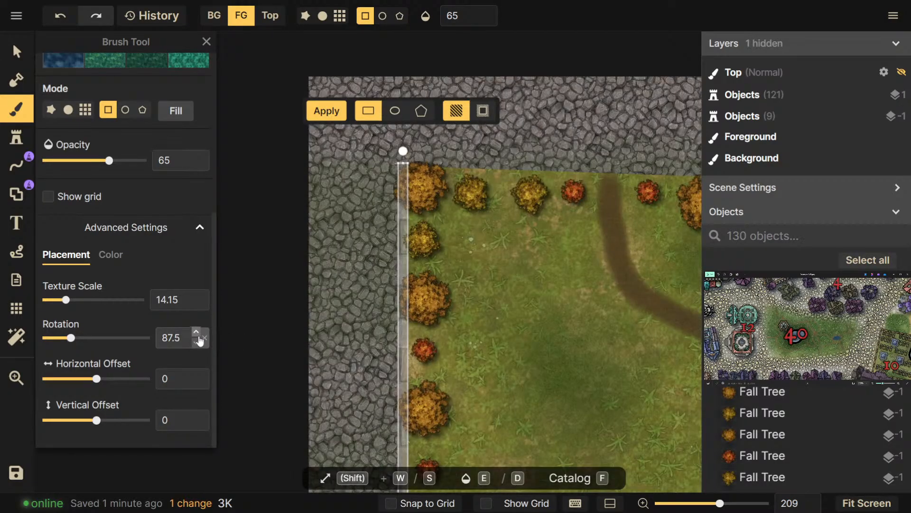
pyautogui.click(196, 332)
pyautogui.click(196, 332)
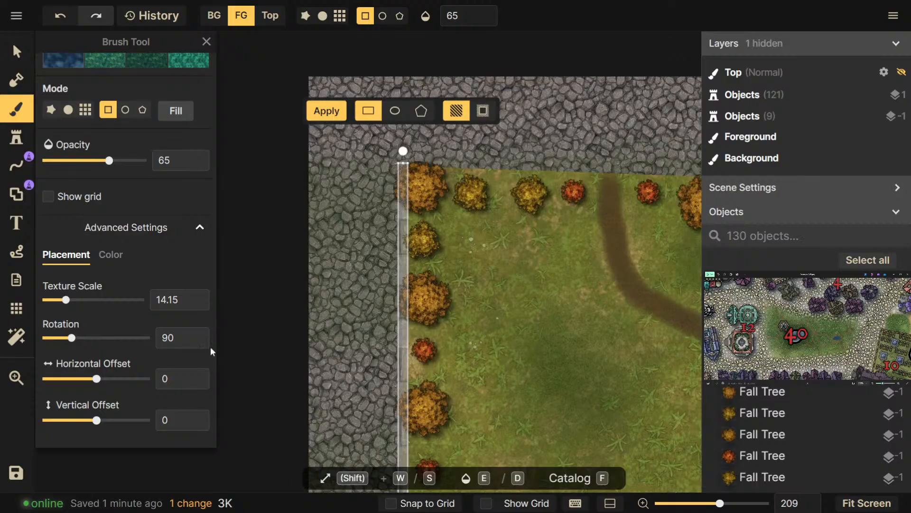
pyautogui.click(332, 118)
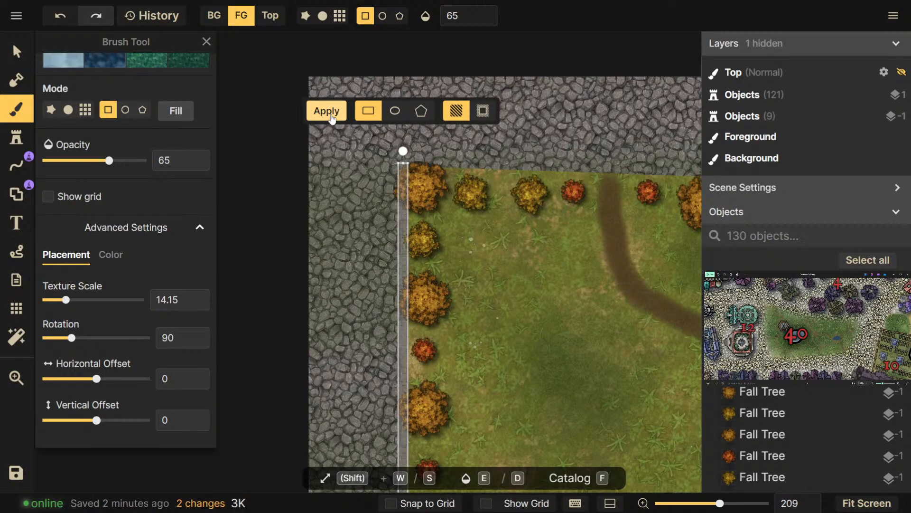
# Draw a new foreground brush rectangle along the lawn's north edge with the same brick texture
pyautogui.scroll(-1, 589, 287)
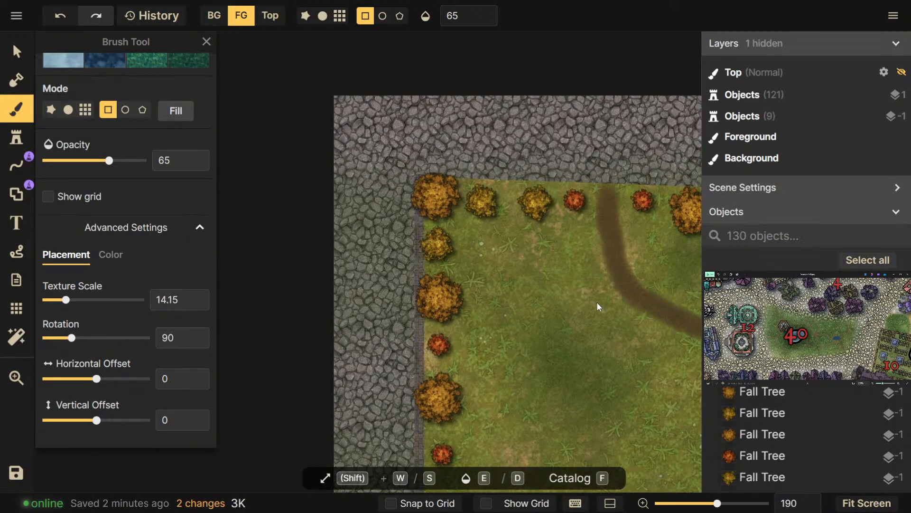
pyautogui.scroll(-2, 543, 220)
pyautogui.scroll(-2, 544, 221)
pyautogui.moveTo(579, 276); pyautogui.dragTo(457, 106)
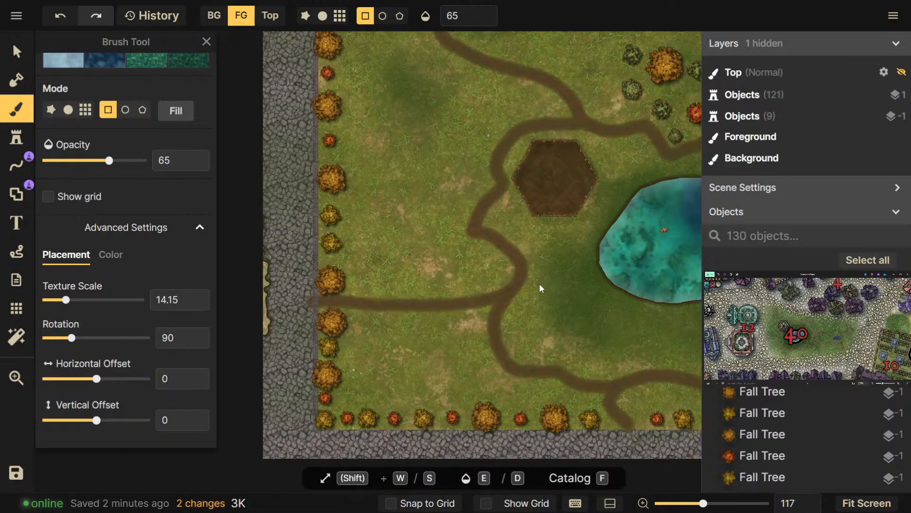
pyautogui.moveTo(367, 197); pyautogui.dragTo(378, 353)
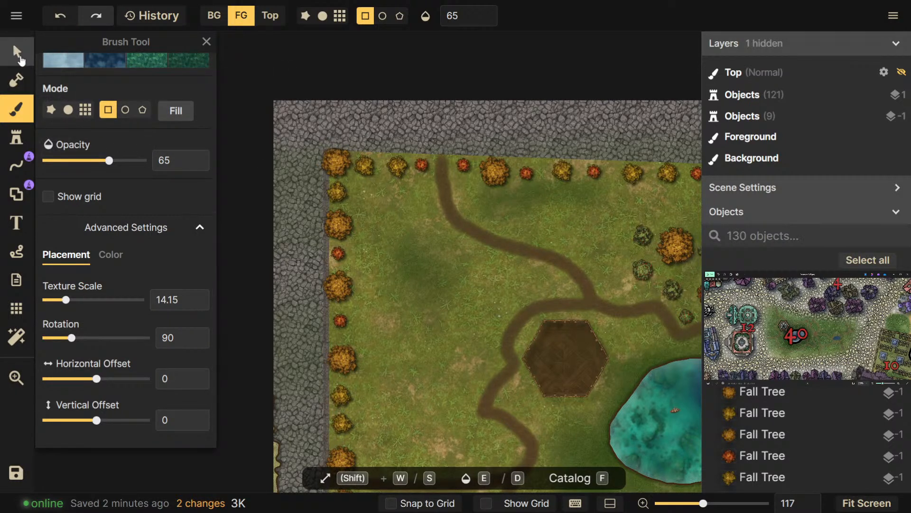
pyautogui.click(17, 109)
pyautogui.click(16, 109)
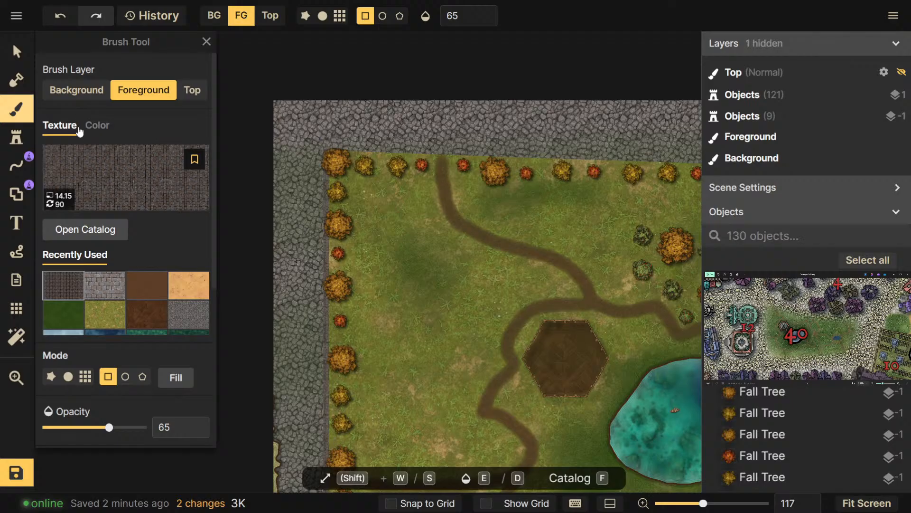
pyautogui.moveTo(320, 155); pyautogui.dragTo(910, 170)
pyautogui.moveTo(459, 276); pyautogui.dragTo(199, 261)
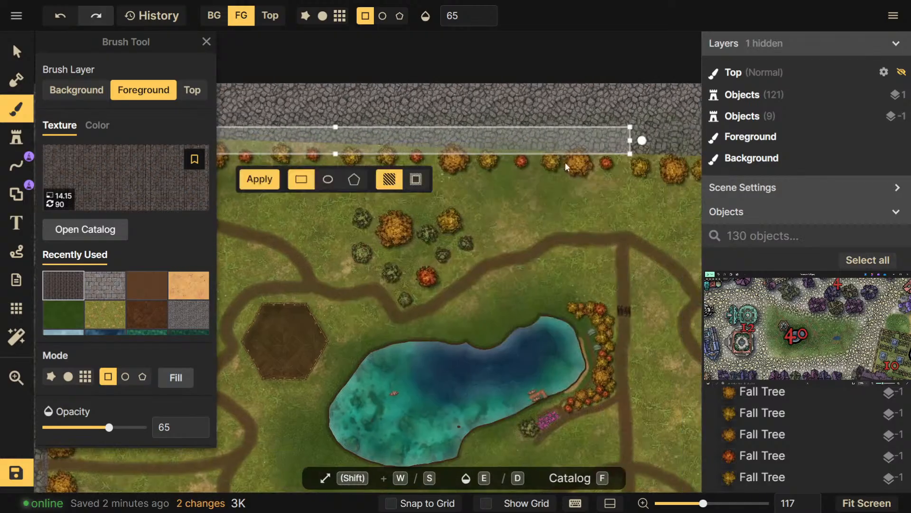
# Narrow the north rectangle to a thin strip reaching the map's east edge and rotate it to match the sloping lawn border
pyautogui.scroll(-4, 580, 205)
pyautogui.moveTo(613, 157); pyautogui.dragTo(675, 163)
pyautogui.moveTo(437, 149); pyautogui.dragTo(613, 160)
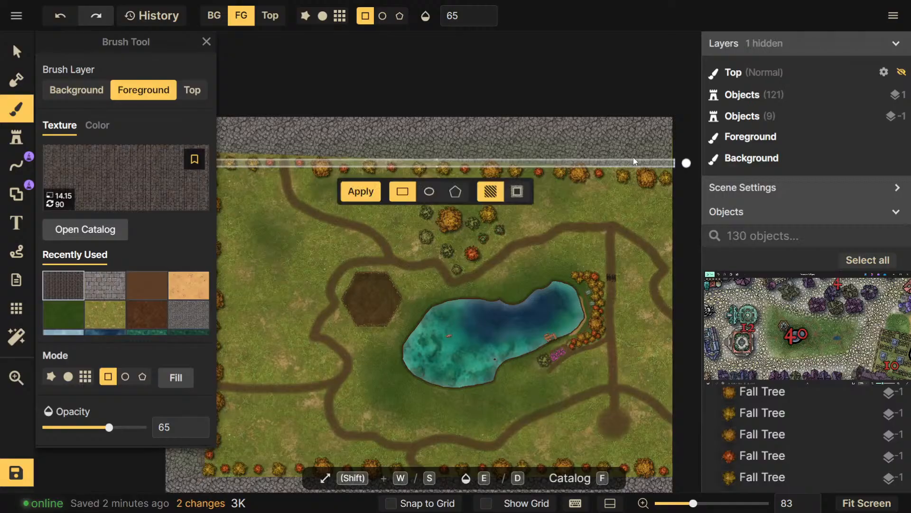
pyautogui.moveTo(687, 162); pyautogui.dragTo(688, 167)
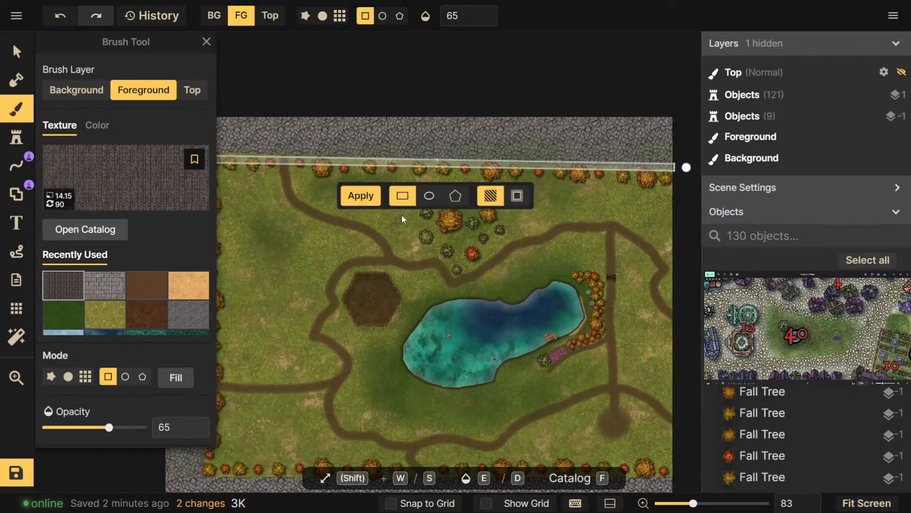
# Nudge the north strip onto the border between cobblestones and grass and fine-tune its rotation at the east end
pyautogui.moveTo(339, 253); pyautogui.dragTo(325, 369)
pyautogui.scroll(2, 408, 328)
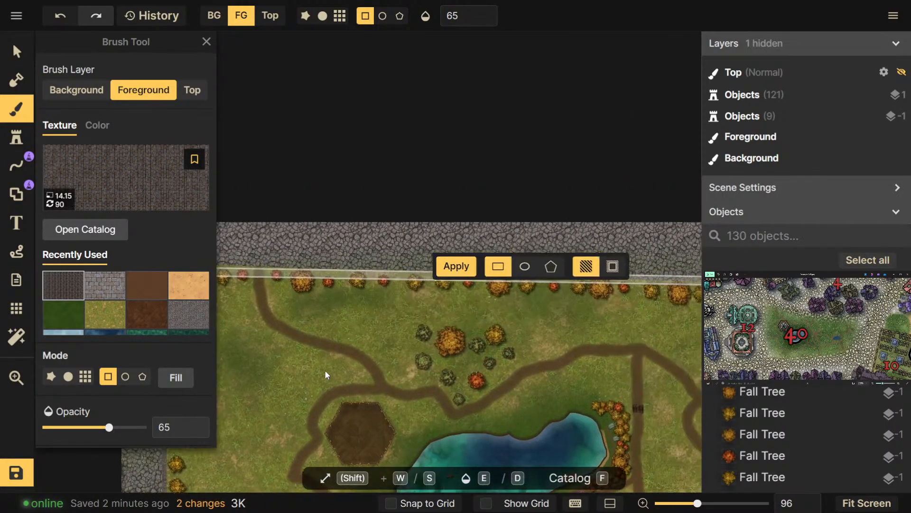
pyautogui.moveTo(498, 271); pyautogui.dragTo(500, 266)
pyautogui.moveTo(445, 262); pyautogui.dragTo(445, 264)
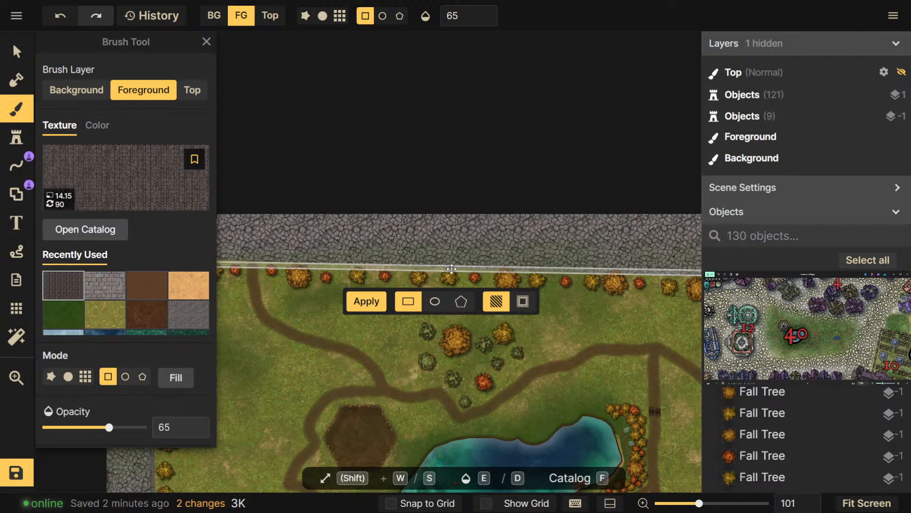
pyautogui.scroll(3, 498, 270)
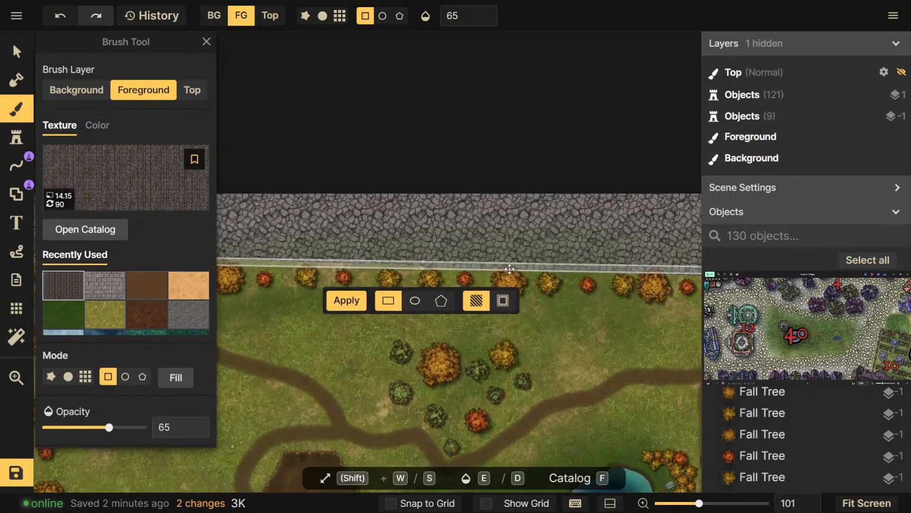
pyautogui.scroll(5, 510, 269)
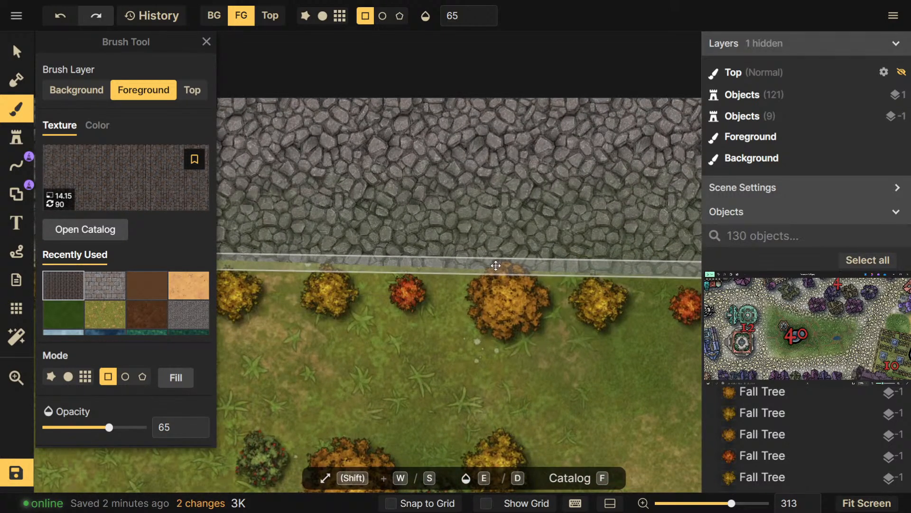
pyautogui.moveTo(579, 294); pyautogui.dragTo(202, 307)
pyautogui.moveTo(592, 318); pyautogui.dragTo(225, 309)
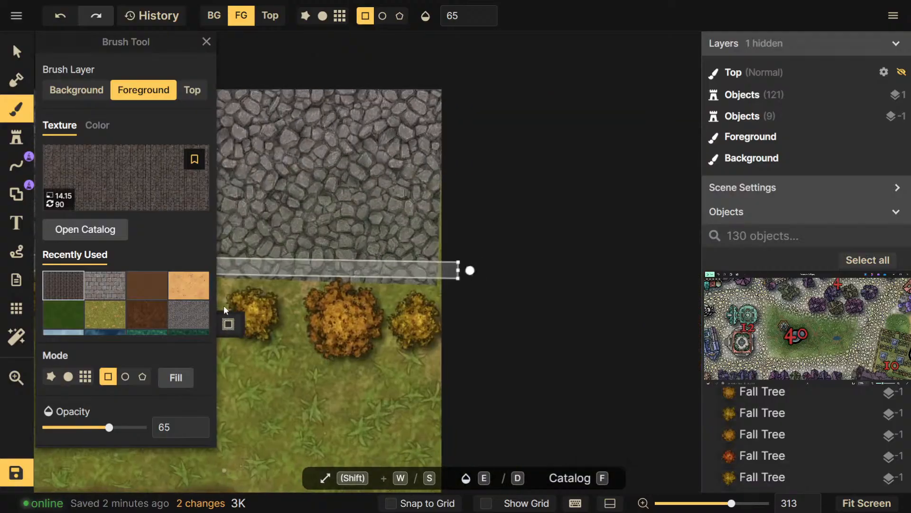
pyautogui.moveTo(473, 271); pyautogui.dragTo(470, 284)
# Bring the strip's west end to the lawn's northwest corner and apply the brick texture along the north edge
pyautogui.moveTo(337, 333); pyautogui.dragTo(811, 334)
pyautogui.moveTo(342, 290)
pyautogui.mouseDown()
pyautogui.moveTo(615, 345)
pyautogui.moveTo(755, 342)
pyautogui.mouseUp()
pyautogui.moveTo(408, 248)
pyautogui.mouseDown()
pyautogui.moveTo(616, 275)
pyautogui.moveTo(823, 274)
pyautogui.mouseUp()
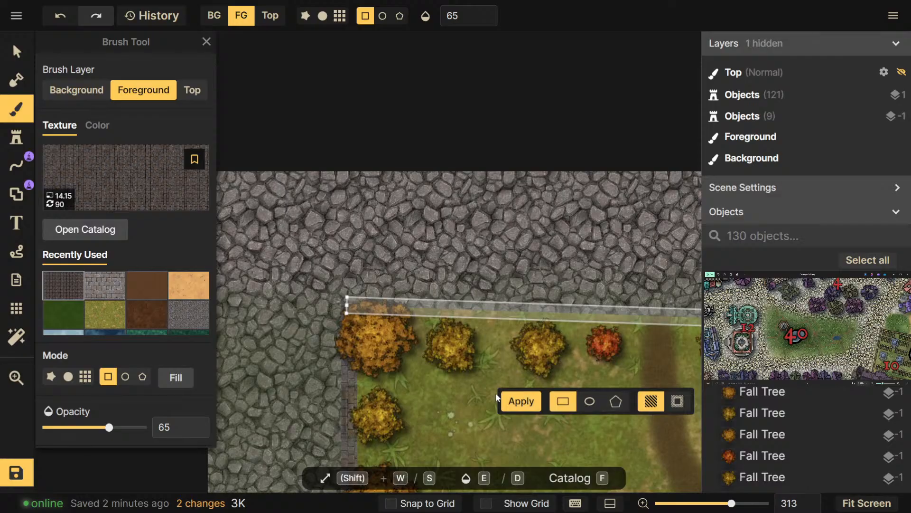
pyautogui.click(514, 404)
pyautogui.scroll(-4, 513, 282)
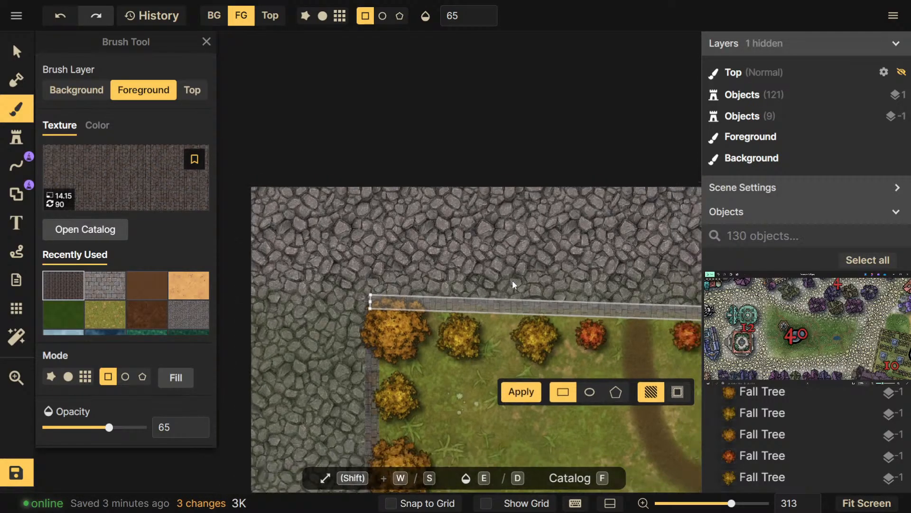
# Move the brick brush strip from the lawn's north edge to its south edge and rotate it level with the southern border
pyautogui.moveTo(566, 289); pyautogui.dragTo(371, 248)
pyautogui.scroll(-4, 372, 250)
pyautogui.moveTo(508, 270)
pyautogui.mouseDown()
pyautogui.moveTo(331, 265)
pyautogui.moveTo(371, 277)
pyautogui.moveTo(472, 278)
pyautogui.moveTo(34, 269)
pyautogui.moveTo(216, 270)
pyautogui.mouseUp()
pyautogui.scroll(-1, 371, 277)
pyautogui.scroll(-1, 473, 278)
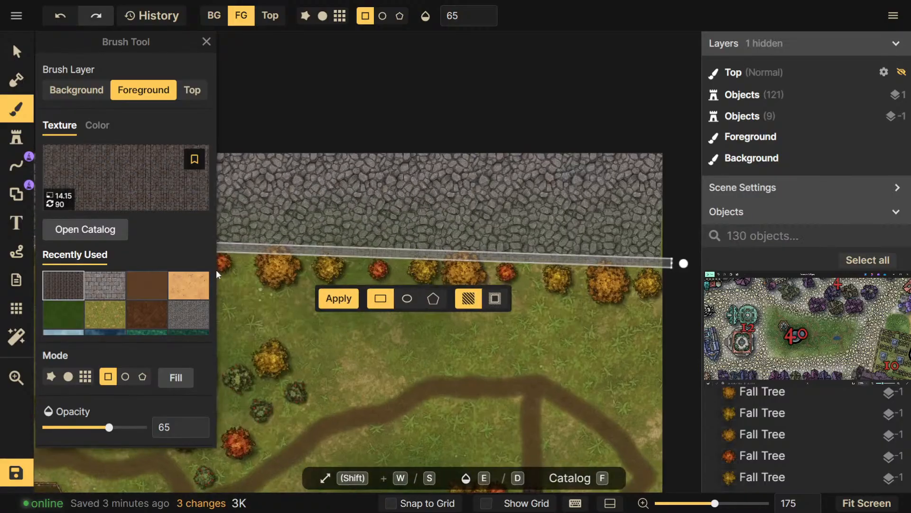
pyautogui.scroll(-3, 348, 380)
pyautogui.moveTo(349, 381); pyautogui.dragTo(526, 227)
pyautogui.scroll(-1, 525, 226)
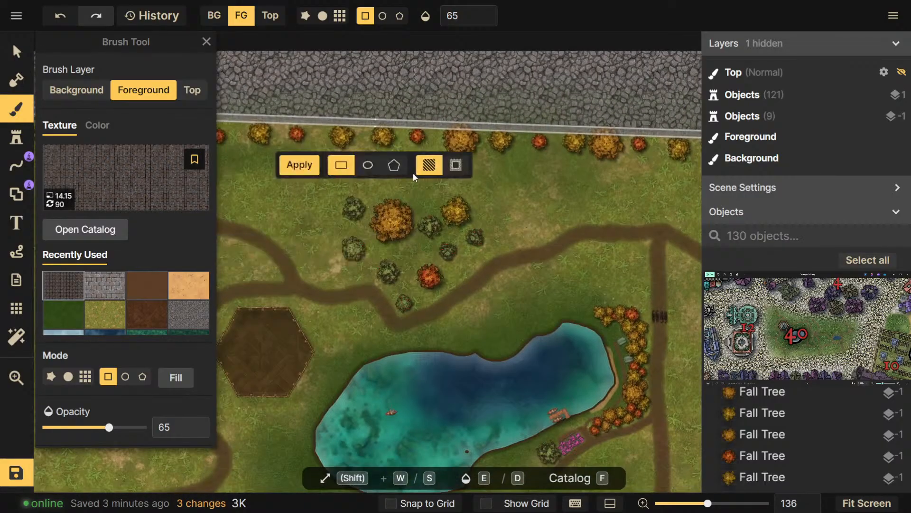
pyautogui.scroll(-4, 420, 343)
pyautogui.moveTo(419, 342); pyautogui.dragTo(477, 291)
pyautogui.scroll(-1, 477, 291)
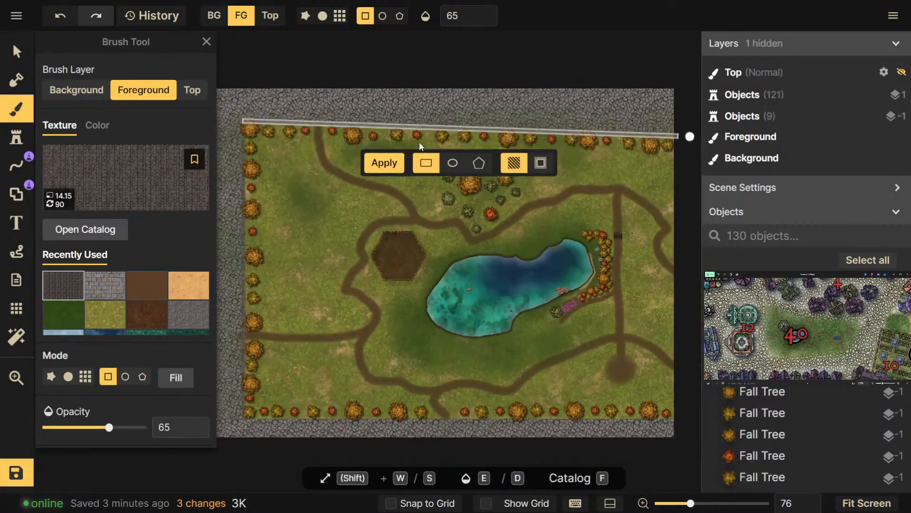
pyautogui.moveTo(425, 127); pyautogui.dragTo(424, 415)
pyautogui.moveTo(700, 426); pyautogui.dragTo(696, 417)
# Align the strip with the boundary between grass and cobblestones and apply the brick texture along the south edge
pyautogui.scroll(10, 571, 406)
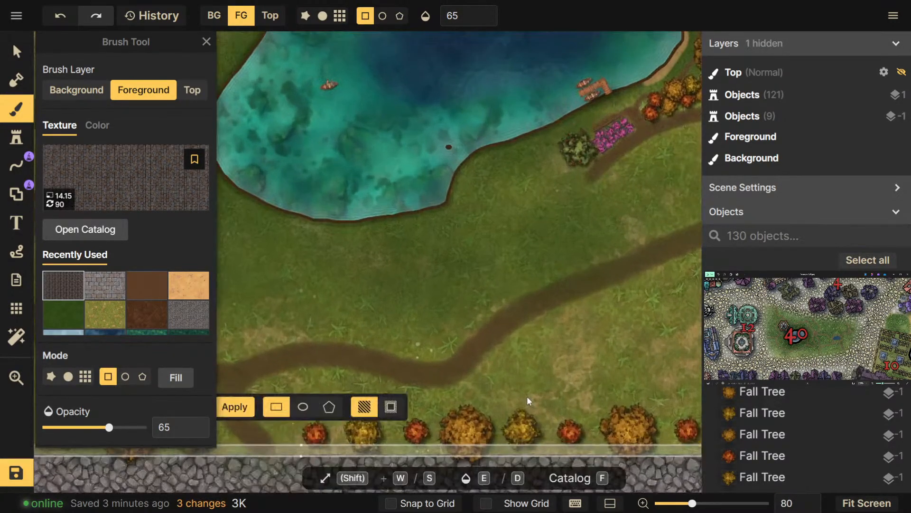
pyautogui.moveTo(527, 396); pyautogui.dragTo(565, 310)
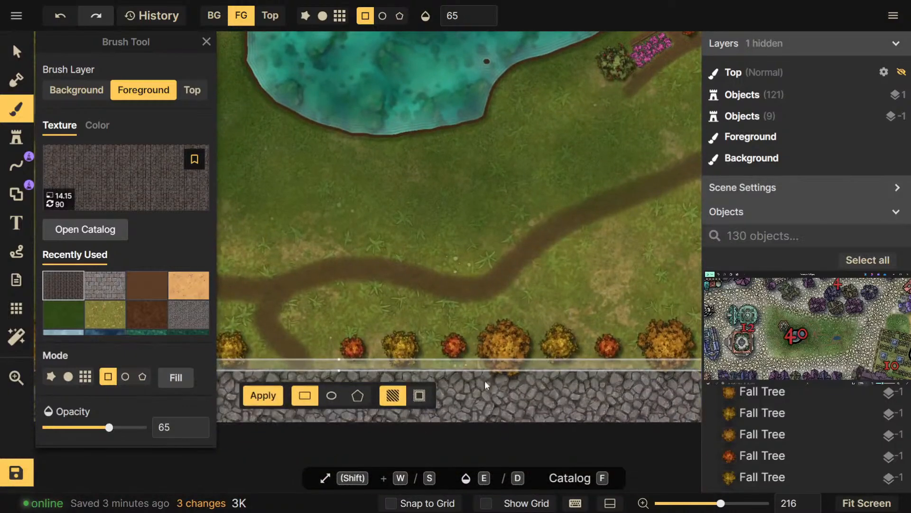
pyautogui.moveTo(491, 365); pyautogui.dragTo(490, 367)
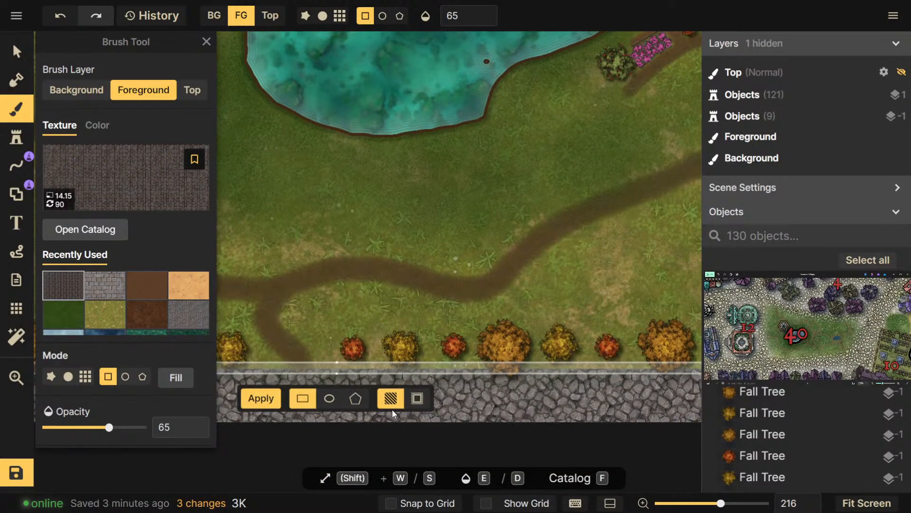
pyautogui.click(256, 399)
# Clear the brush selection and examine the brick border around the whole lawn
pyautogui.scroll(-8, 297, 303)
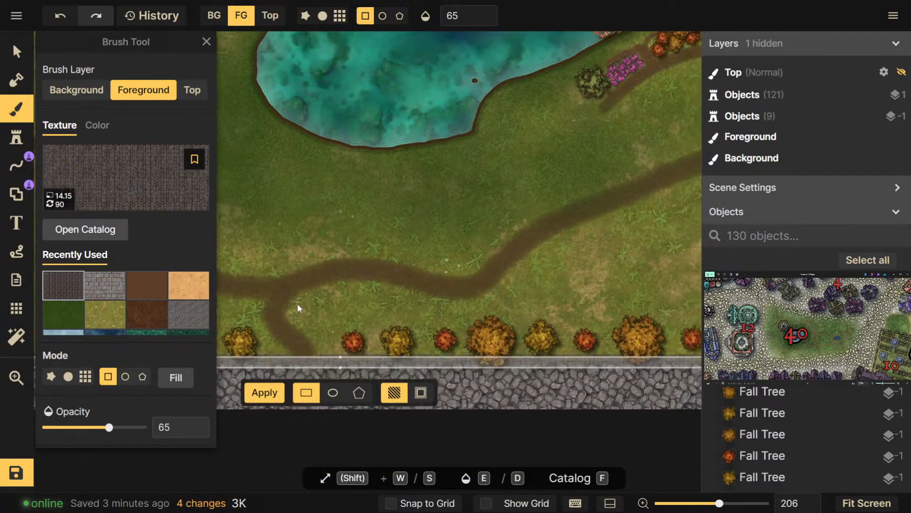
pyautogui.moveTo(297, 303); pyautogui.dragTo(687, 323)
pyautogui.moveTo(686, 292); pyautogui.dragTo(676, 260)
pyautogui.click(658, 256)
pyautogui.moveTo(601, 264); pyautogui.dragTo(463, 403)
pyautogui.scroll(-2, 463, 402)
pyautogui.moveTo(531, 371); pyautogui.dragTo(403, 372)
pyautogui.moveTo(482, 371); pyautogui.dragTo(566, 353)
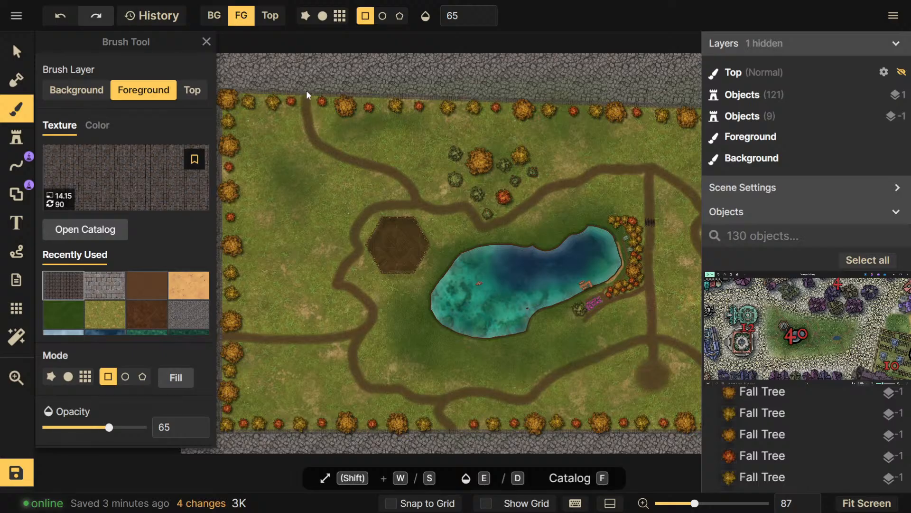
pyautogui.moveTo(574, 329); pyautogui.dragTo(523, 354)
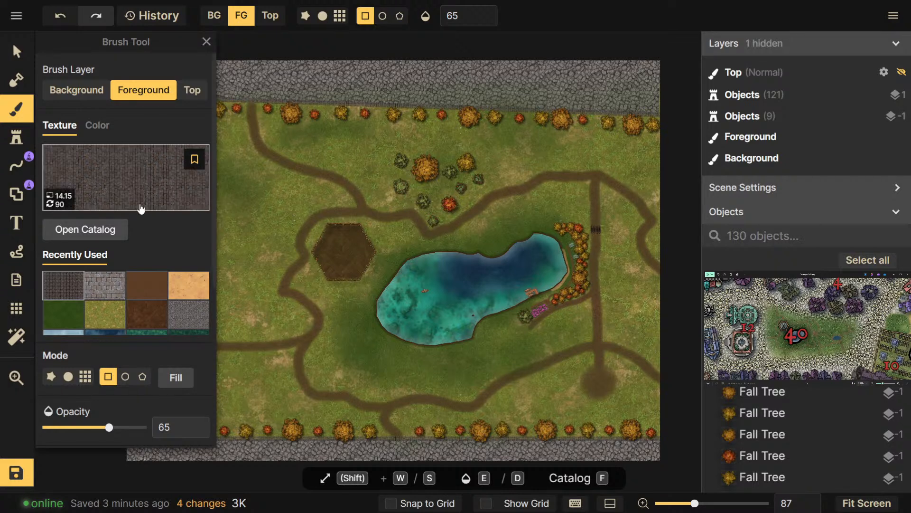
# Stamp seven random fall trees at scale 49 on the northeast lawn between the winding path and the north border
pyautogui.click(18, 142)
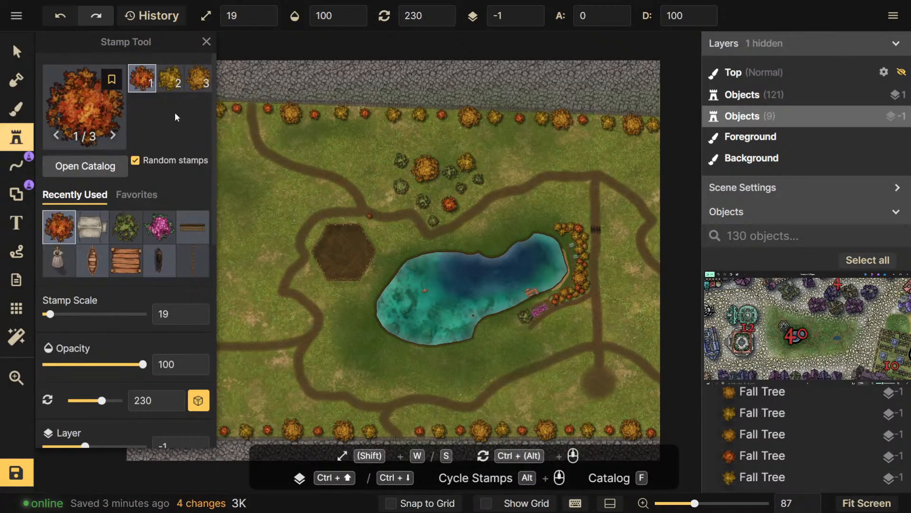
pyautogui.scroll(3, 535, 269)
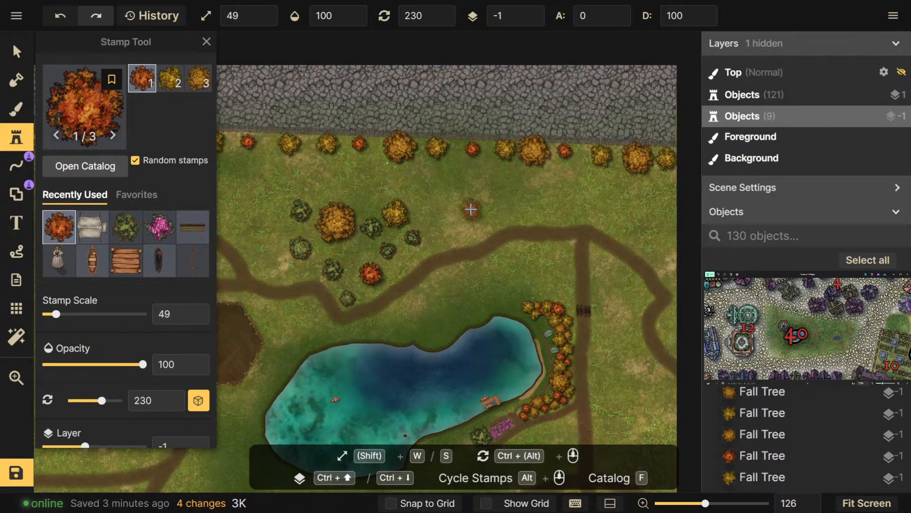
pyautogui.click(455, 209)
pyautogui.click(504, 194)
pyautogui.click(645, 215)
pyautogui.click(578, 190)
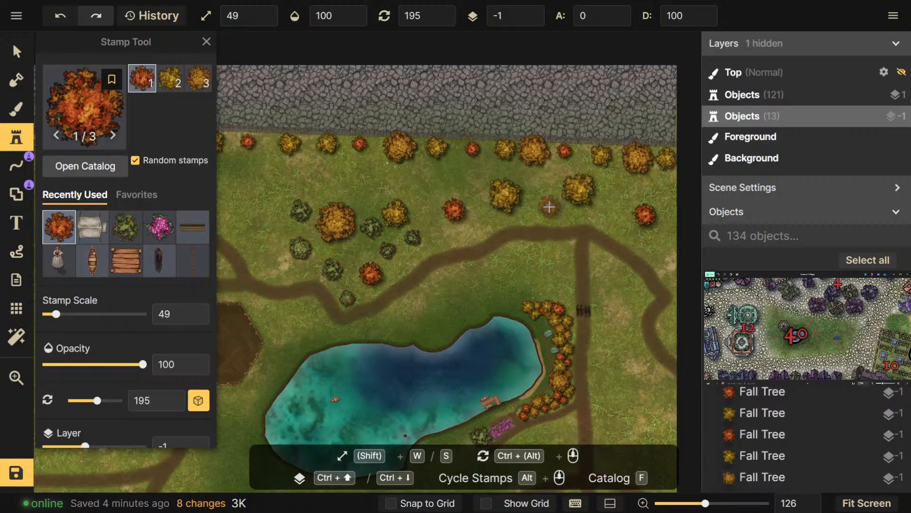
pyautogui.click(549, 206)
pyautogui.click(426, 181)
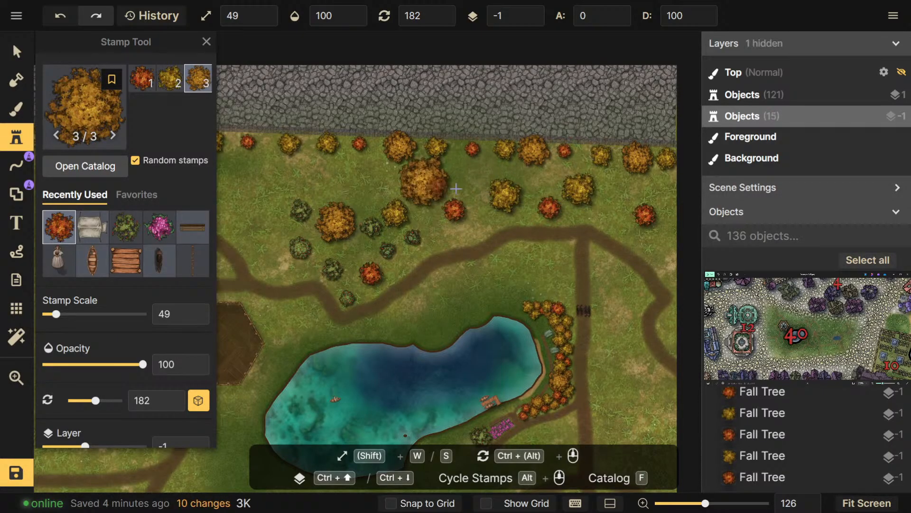
pyautogui.click(661, 186)
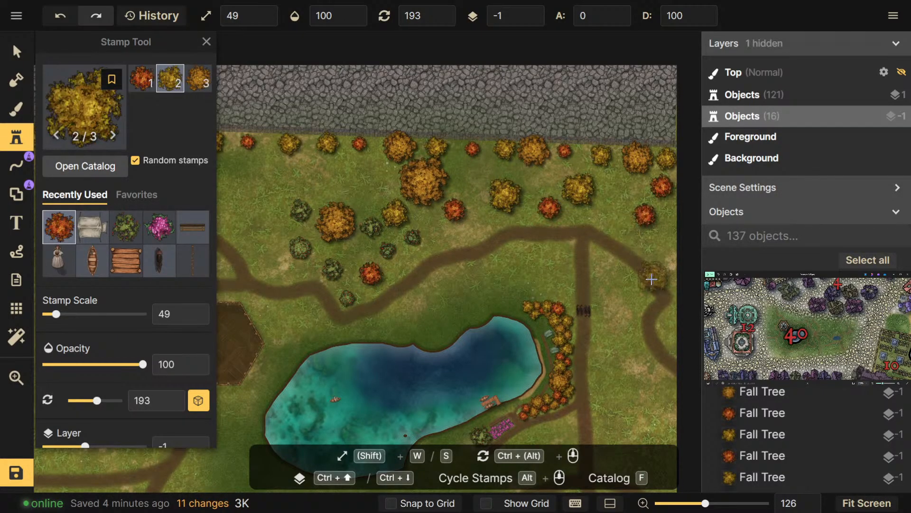
# Stamp fall trees on the grass east of the vertical path and one north of the lake's eastern end
pyautogui.click(609, 277)
pyautogui.moveTo(551, 300); pyautogui.dragTo(524, 223)
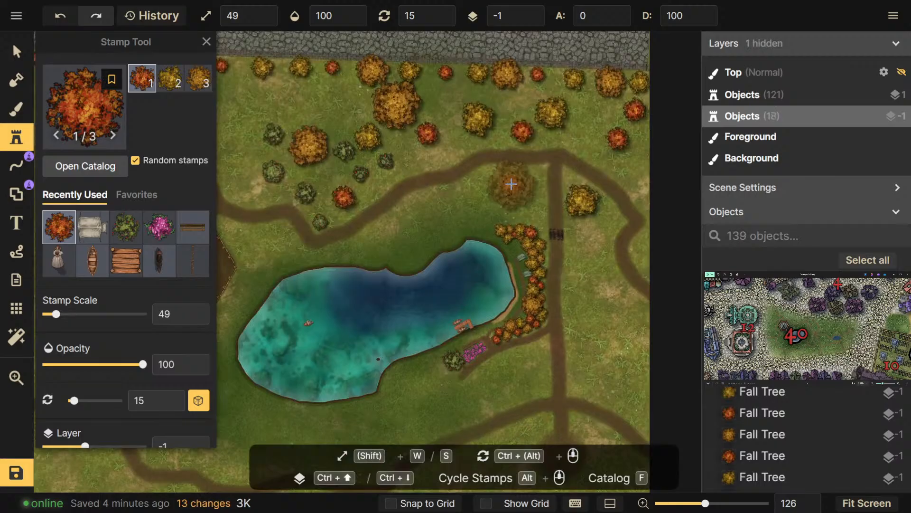
pyautogui.click(511, 184)
pyautogui.click(595, 268)
pyautogui.scroll(2, 606, 367)
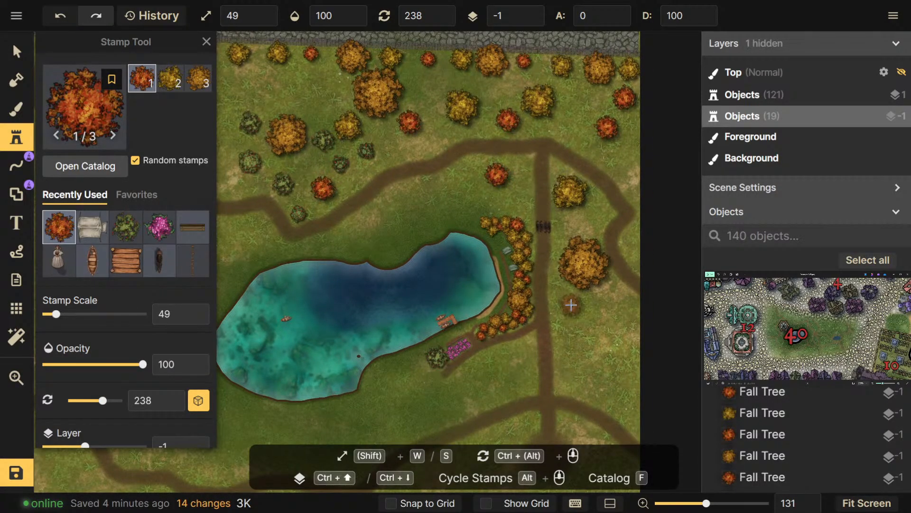
pyautogui.click(570, 318)
pyautogui.click(618, 326)
pyautogui.click(583, 369)
# Stamp a cluster of fall trees on the grass southeast of the lake, beside the flower bed and its short path
pyautogui.moveTo(597, 400); pyautogui.dragTo(626, 287)
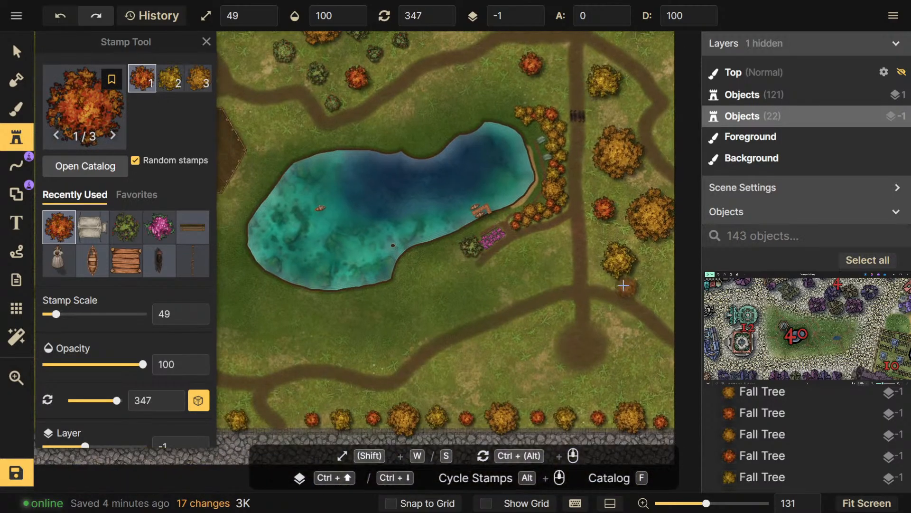
pyautogui.click(558, 245)
pyautogui.click(527, 260)
pyautogui.click(505, 274)
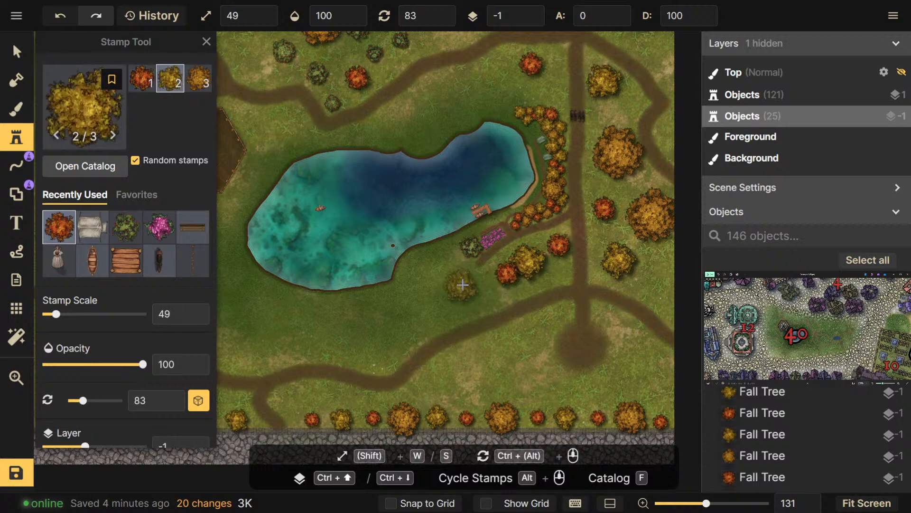
pyautogui.click(477, 286)
pyautogui.click(453, 266)
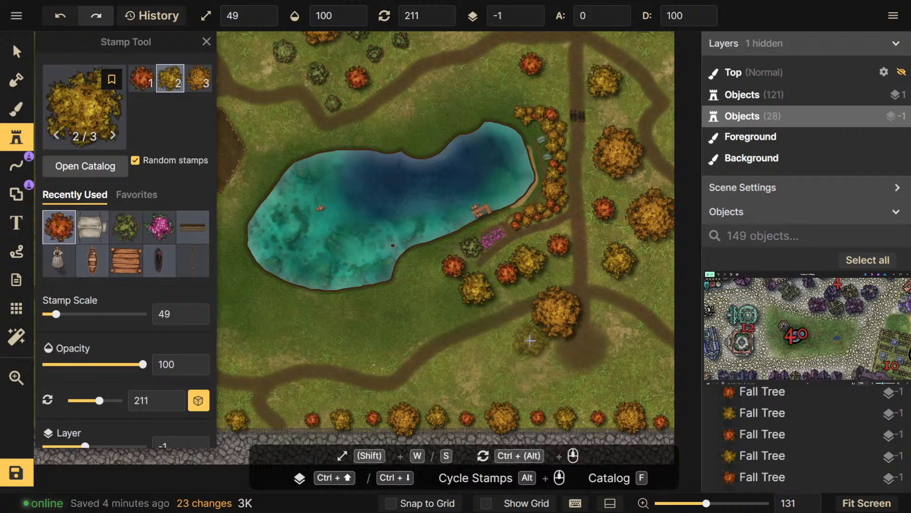
# Surround the round dirt clearing in the park's southeast corner with random fall trees
pyautogui.click(522, 339)
pyautogui.click(539, 381)
pyautogui.click(605, 314)
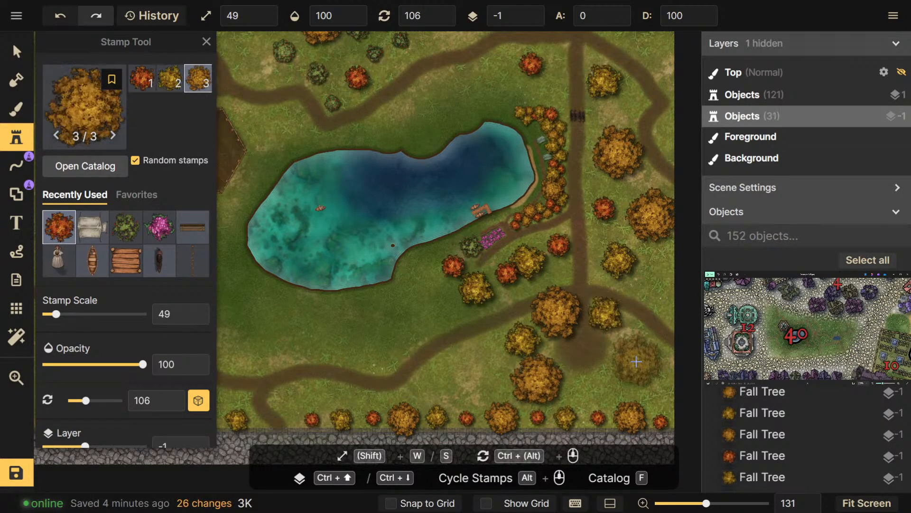
pyautogui.click(631, 354)
pyautogui.click(599, 386)
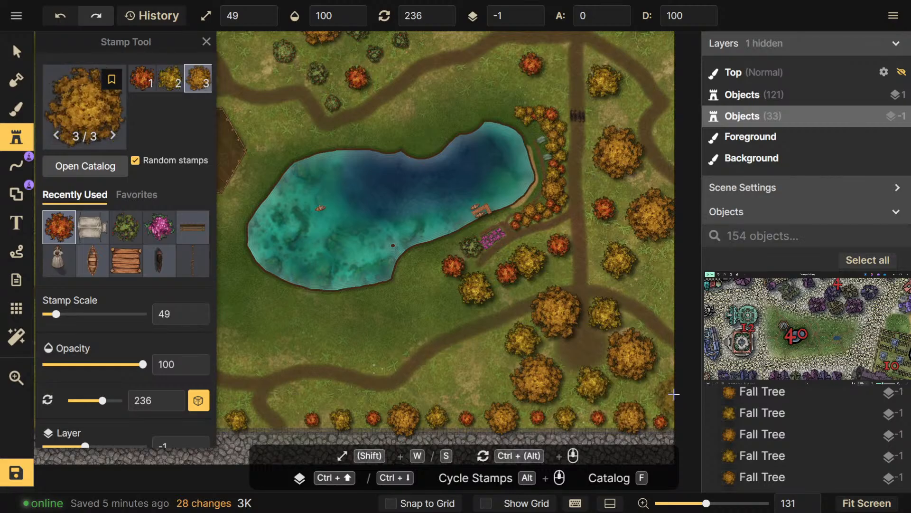
# Stamp three more fall trees westward along the lawn's south edge, just above the border row
pyautogui.moveTo(659, 398); pyautogui.dragTo(675, 402)
pyautogui.click(491, 384)
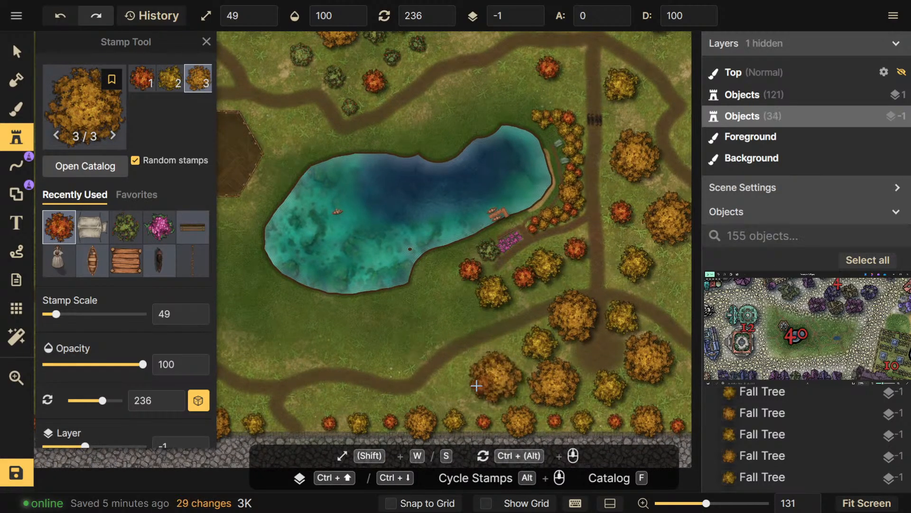
pyautogui.click(450, 388)
pyautogui.click(329, 397)
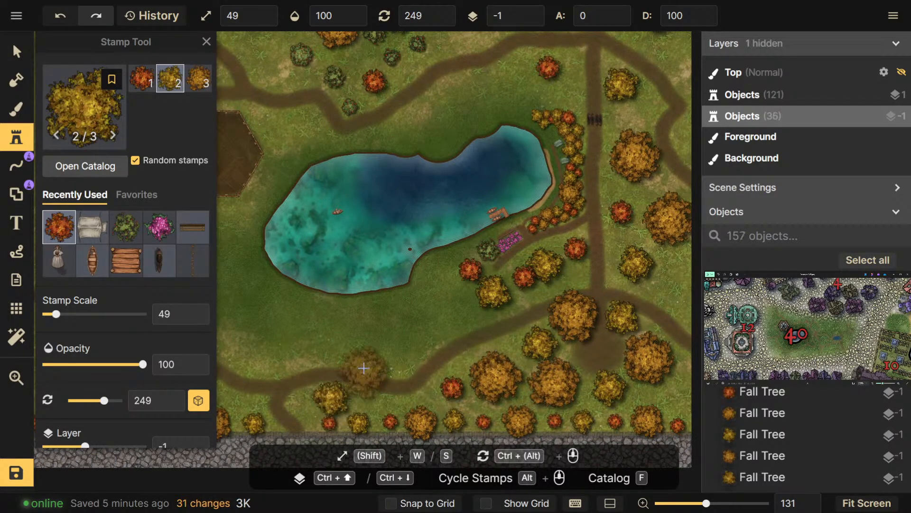
# Stamp fall trees between the lake's south shore and the southern path, undoing one and placing another closer to the shore
pyautogui.click(389, 340)
pyautogui.click(434, 286)
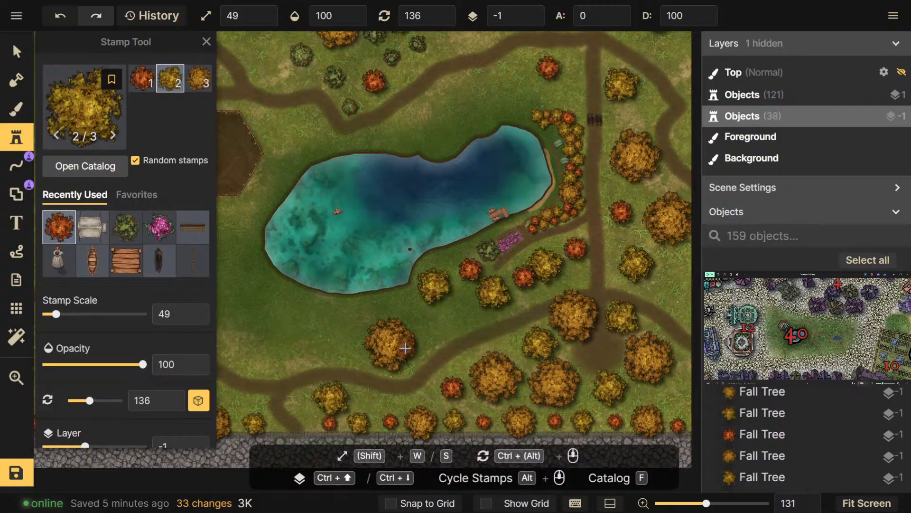
pyautogui.moveTo(405, 348); pyautogui.dragTo(439, 341)
pyautogui.click(475, 317)
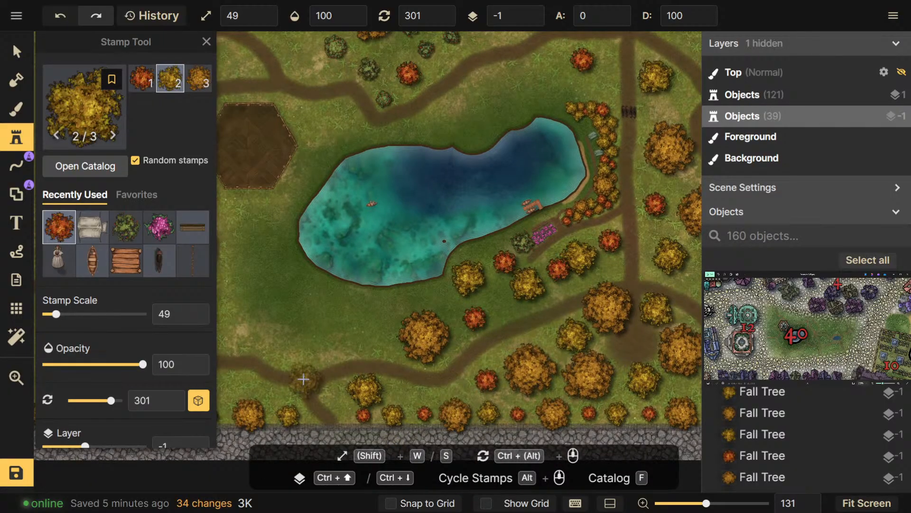
pyautogui.click(498, 295)
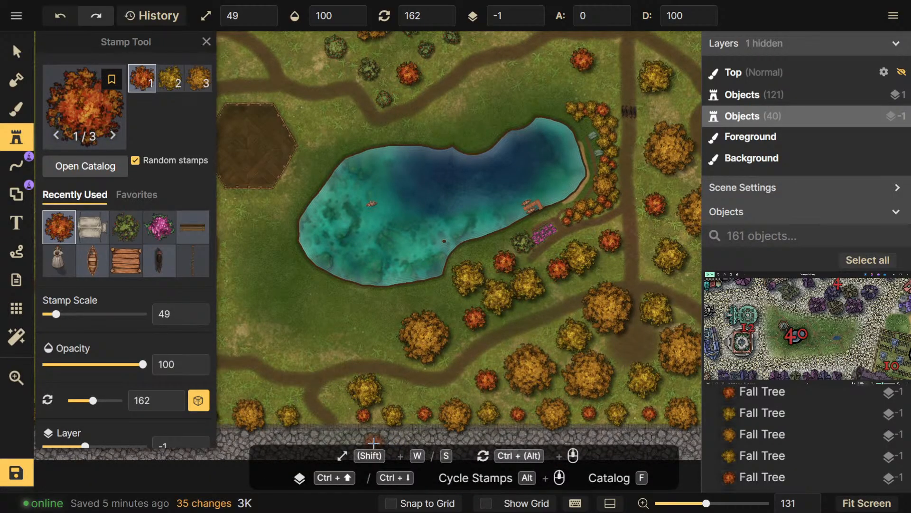
pyautogui.hotkey('ctrl', 'z')
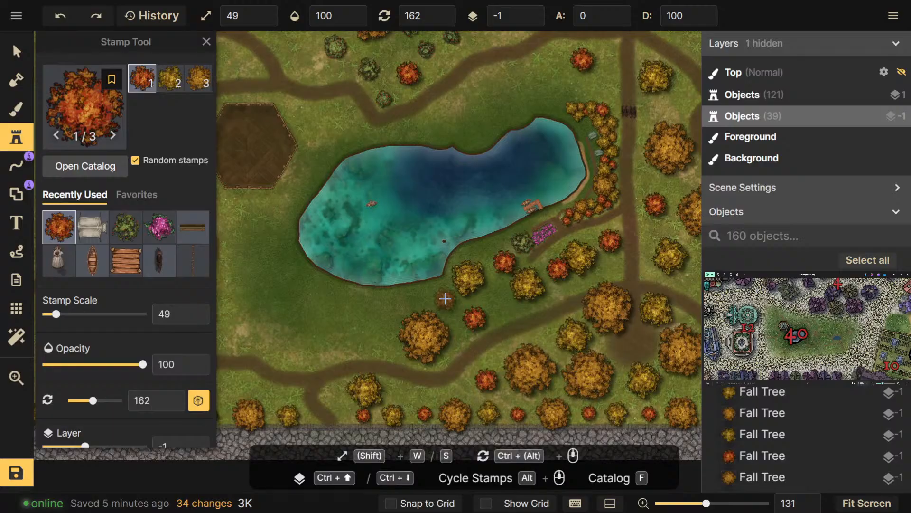
pyautogui.click(560, 392)
# Scale the large fall tree north of the lake, just below the northern border row, down to 29
pyautogui.scroll(-1, 507, 354)
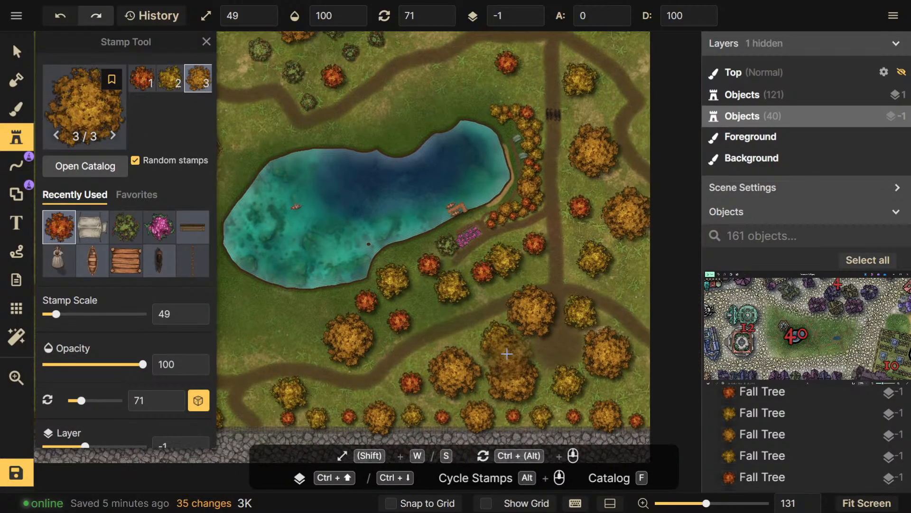
pyautogui.scroll(-3, 507, 354)
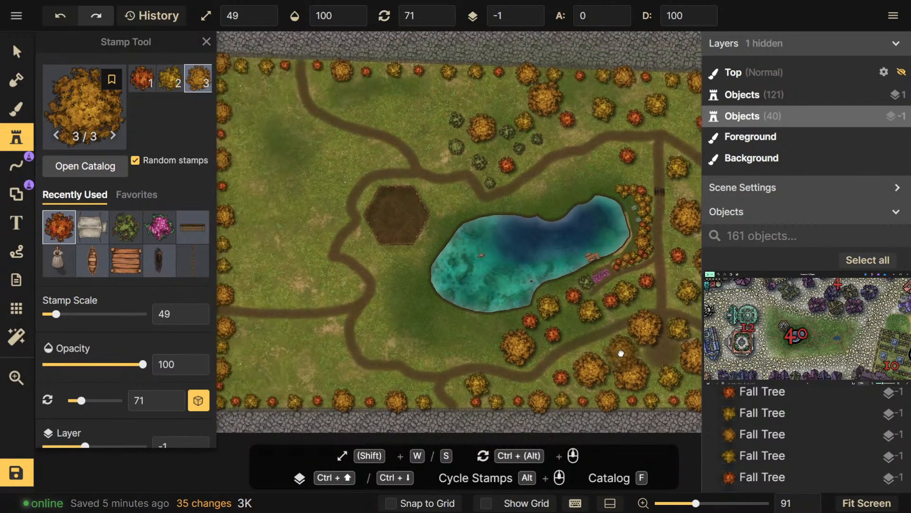
pyautogui.scroll(-1, 555, 366)
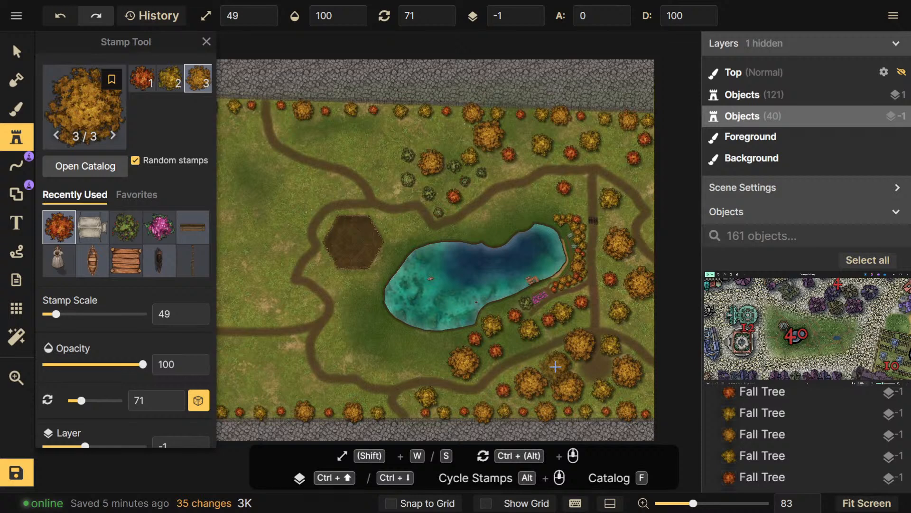
pyautogui.scroll(1, 555, 366)
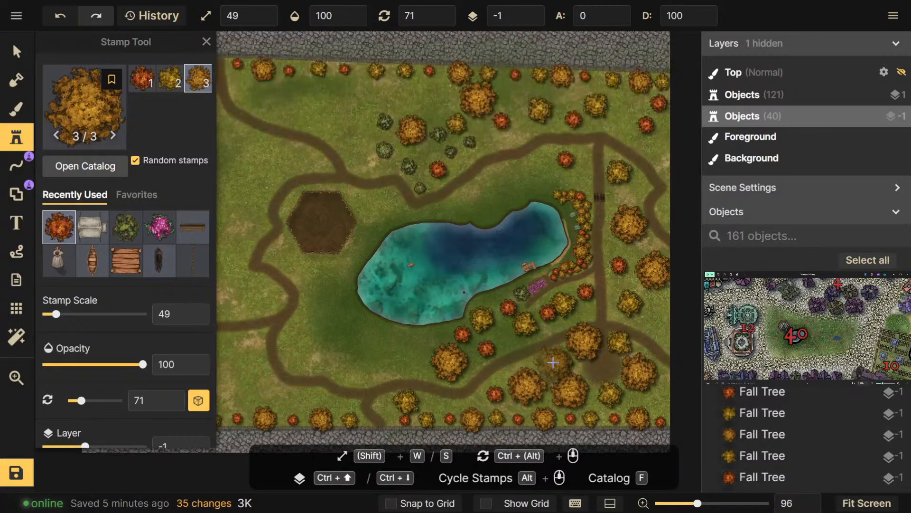
pyautogui.scroll(-1, 553, 362)
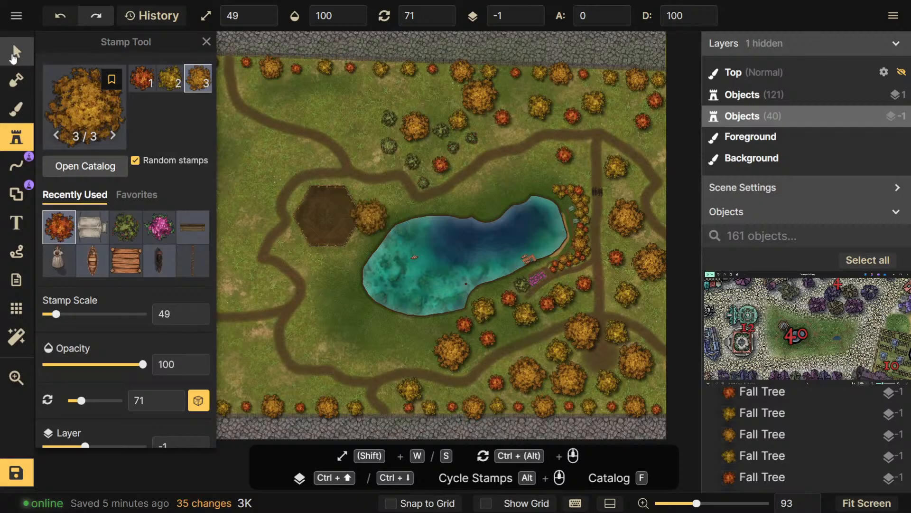
pyautogui.click(13, 55)
pyautogui.click(473, 100)
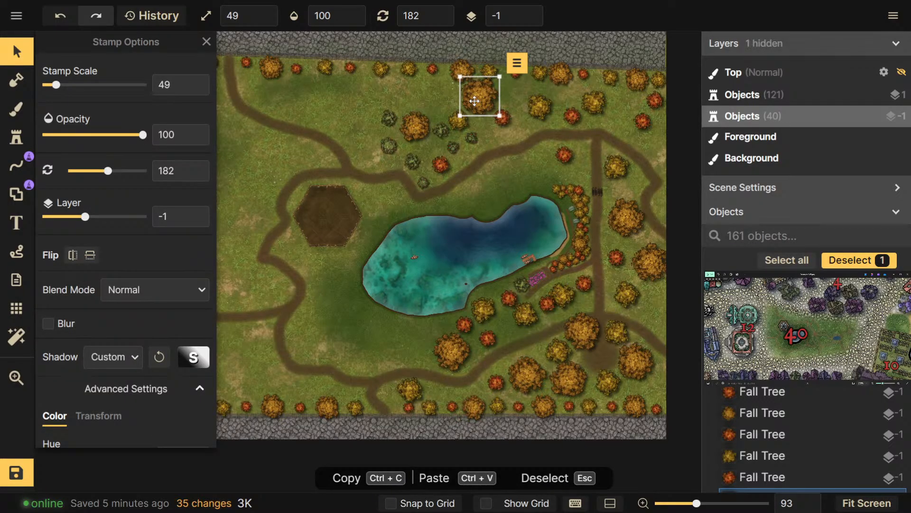
pyautogui.scroll(-5, 475, 100)
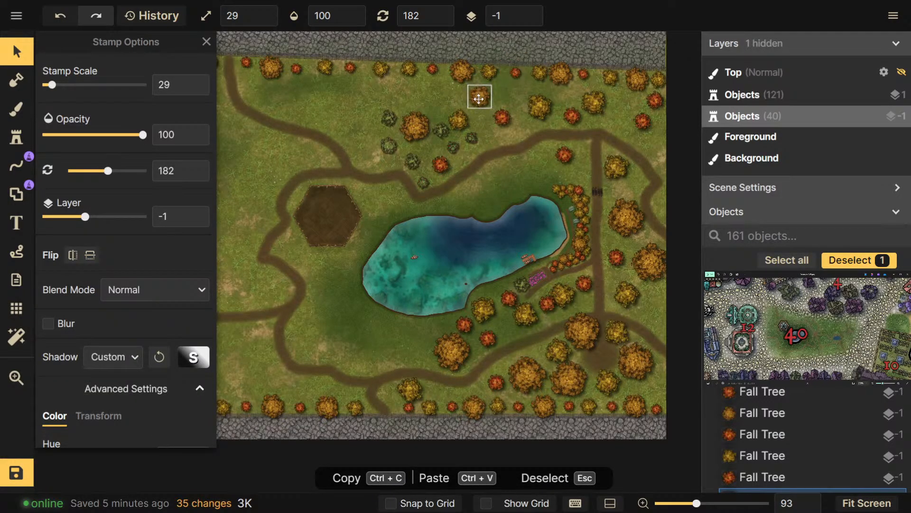
# Scale the large fall tree at the park's east edge to 39 and the one just east of the north-south path to 49
pyautogui.click(650, 261)
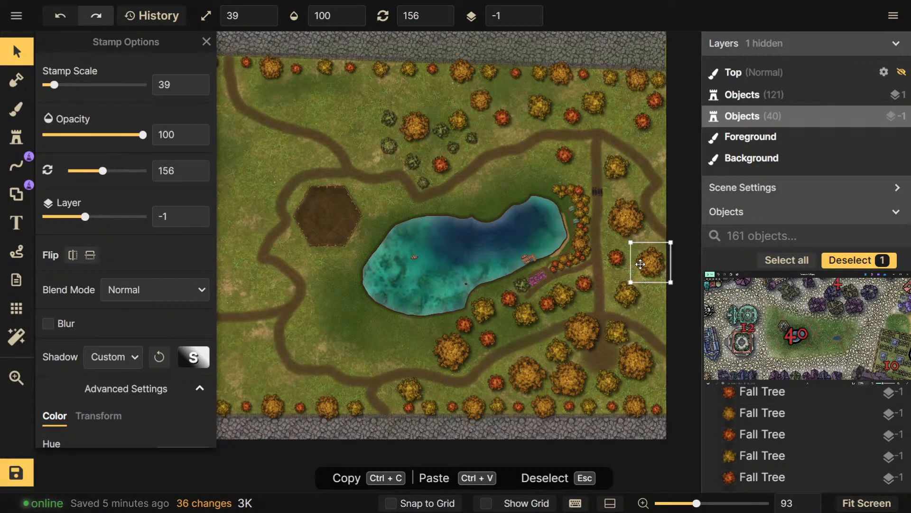
pyautogui.click(626, 236)
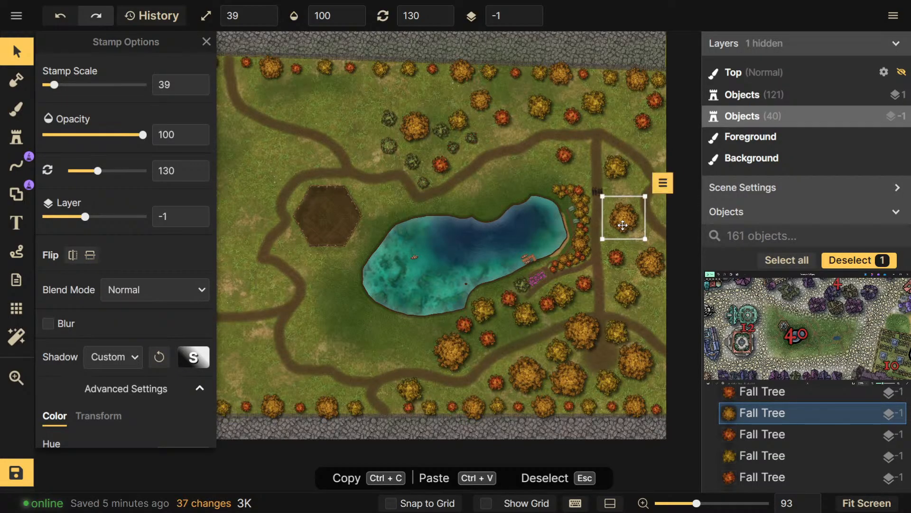
pyautogui.scroll(3, 623, 225)
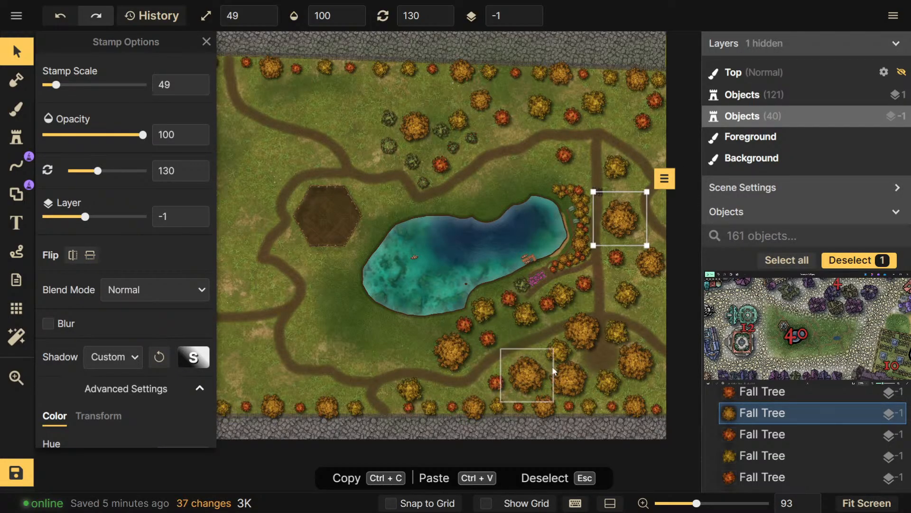
# Scale two large fall trees, northwest and southwest of the round dirt clearing, down to 39
pyautogui.click(579, 335)
pyautogui.scroll(-2, 580, 334)
pyautogui.moveTo(585, 335); pyautogui.dragTo(582, 340)
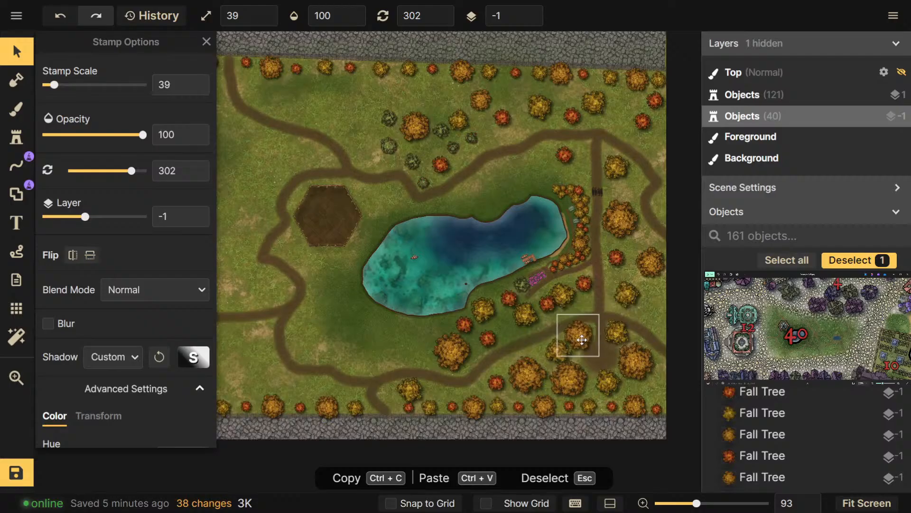
pyautogui.click(634, 361)
pyautogui.click(577, 378)
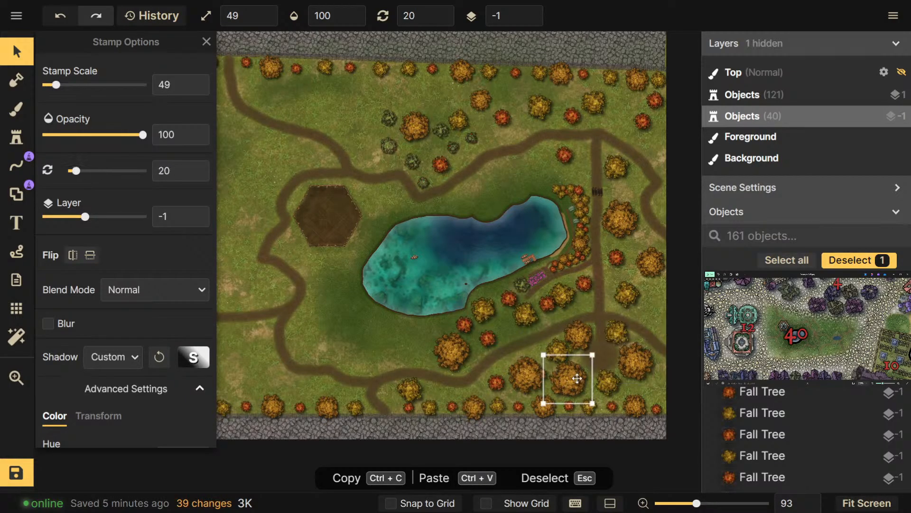
pyautogui.scroll(-2, 577, 379)
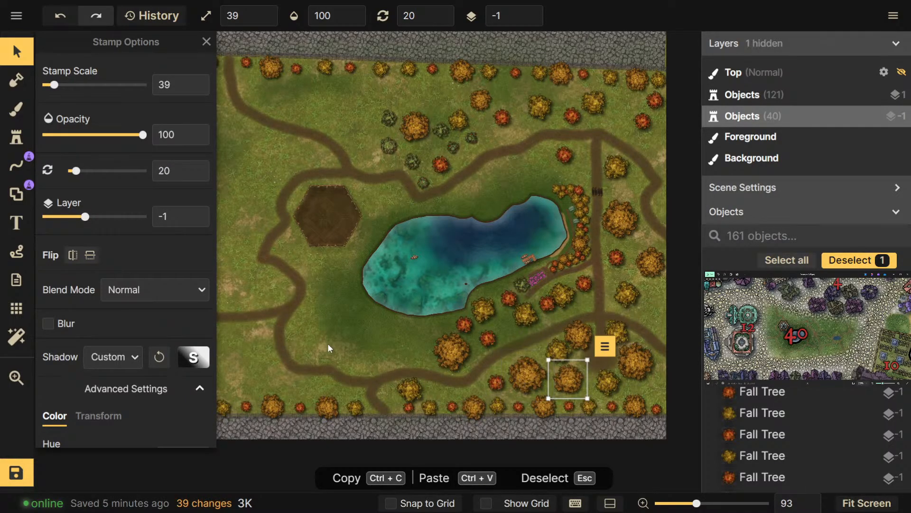
# Deselect the tree and save the map
pyautogui.click(328, 344)
pyautogui.click(16, 472)
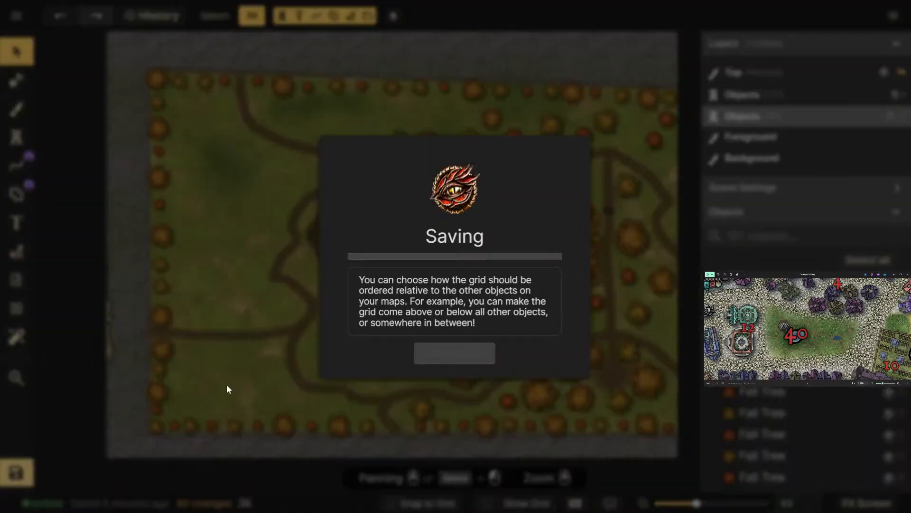
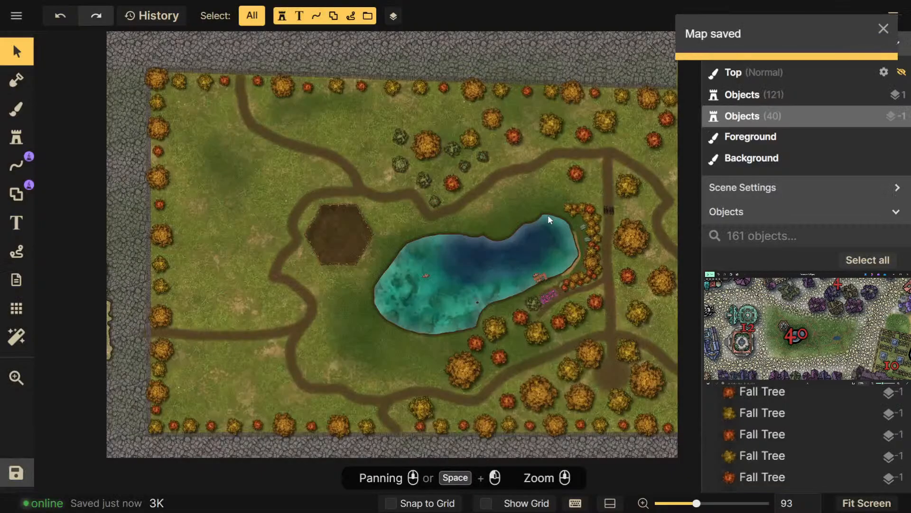
# Paint over the leftover patch at the outer west edge of the stone border with the Mask tool set to Add, brush size 62
pyautogui.moveTo(548, 215); pyautogui.dragTo(526, 267)
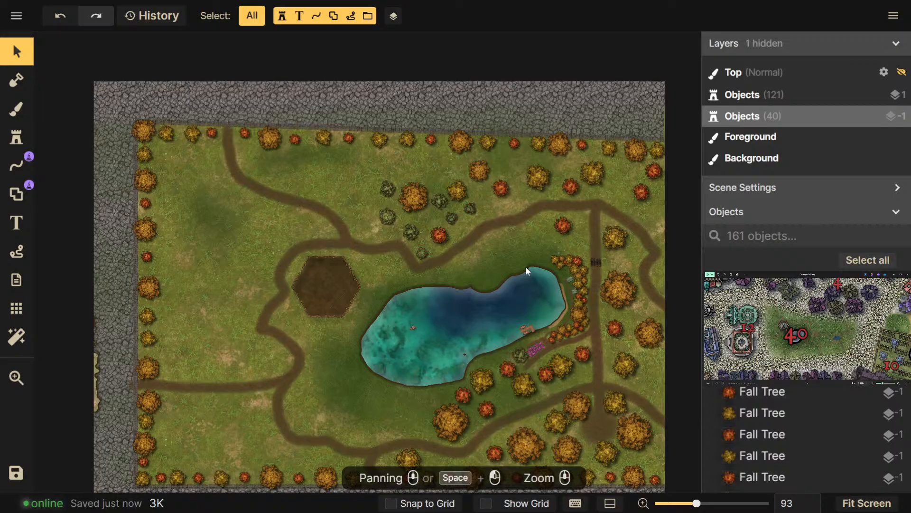
pyautogui.moveTo(519, 280); pyautogui.dragTo(515, 242)
pyautogui.scroll(1, 498, 246)
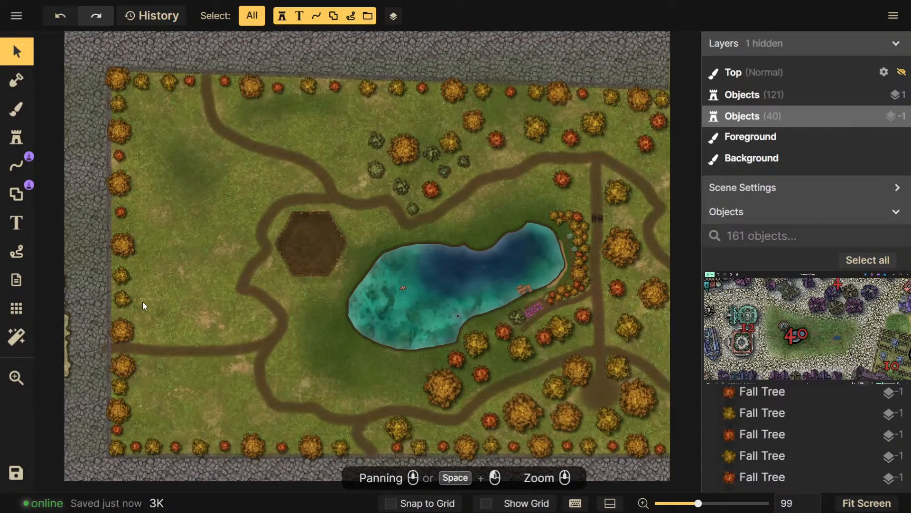
pyautogui.click(17, 80)
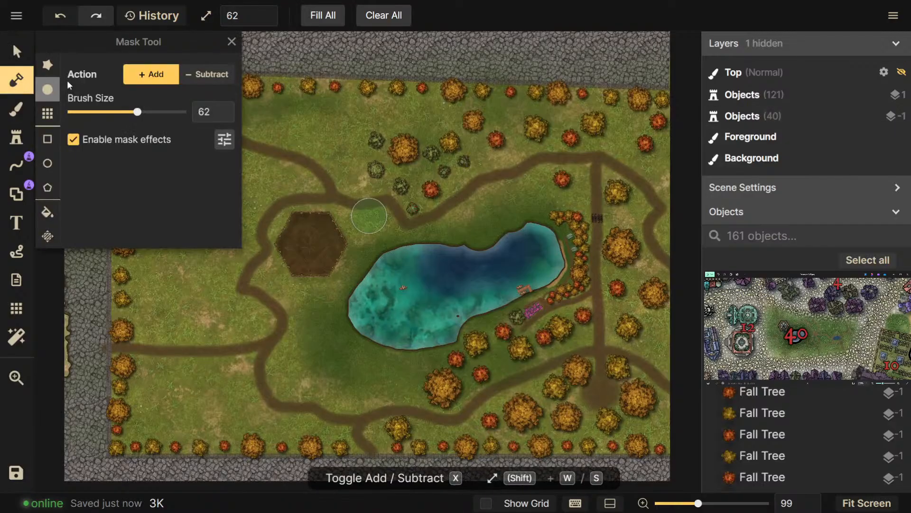
pyautogui.moveTo(58, 369); pyautogui.dragTo(61, 382)
pyautogui.moveTo(71, 284); pyautogui.dragTo(87, 350)
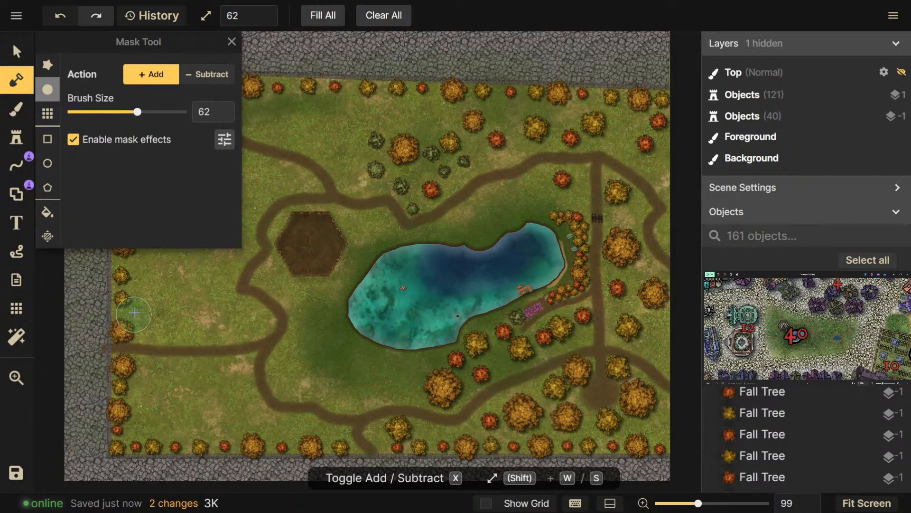
pyautogui.click(16, 138)
pyautogui.moveTo(340, 197); pyautogui.dragTo(483, 183)
pyautogui.click(16, 51)
pyautogui.moveTo(369, 263); pyautogui.dragTo(279, 244)
pyautogui.moveTo(328, 243); pyautogui.dragTo(265, 255)
pyautogui.scroll(1, 387, 267)
pyautogui.scroll(4, 386, 264)
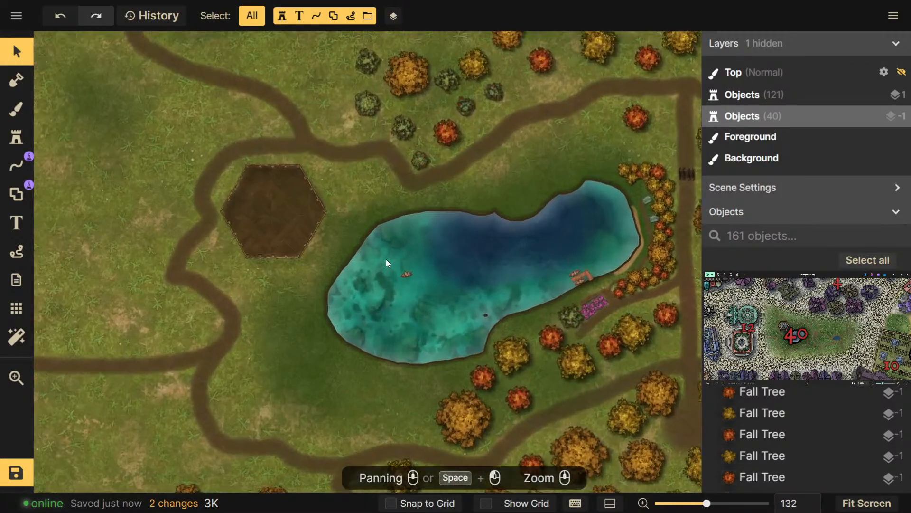
# Paint thin brown dirt footpaths from the main trail to the hexagonal platform's north and west sides on the foreground, with a round brush of size 9 at opacity 65
pyautogui.click(16, 109)
pyautogui.click(148, 286)
pyautogui.moveTo(352, 303); pyautogui.dragTo(353, 316)
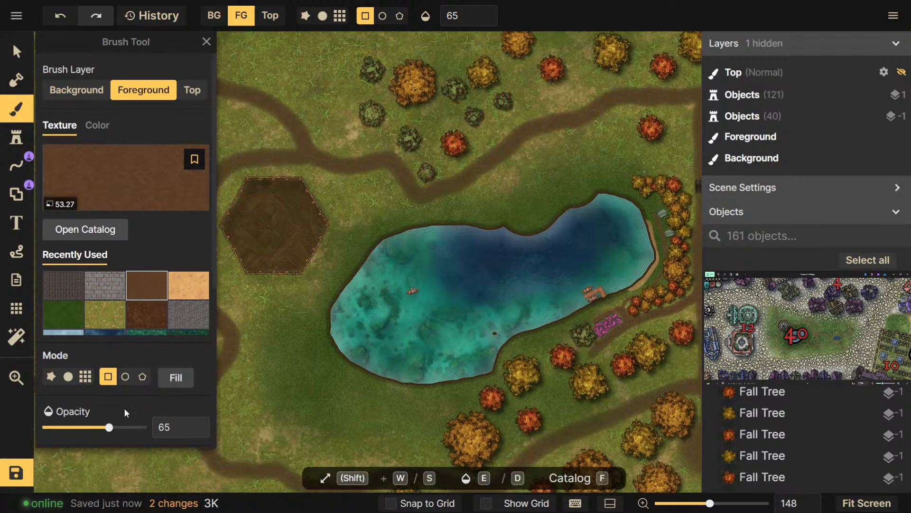
pyautogui.scroll(-2, 133, 383)
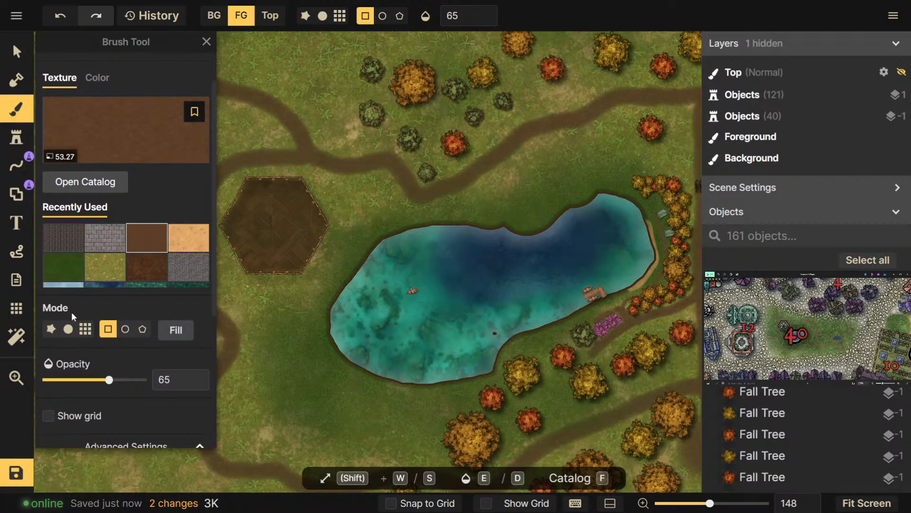
pyautogui.click(68, 329)
pyautogui.moveTo(252, 215); pyautogui.dragTo(414, 230)
pyautogui.scroll(4, 444, 189)
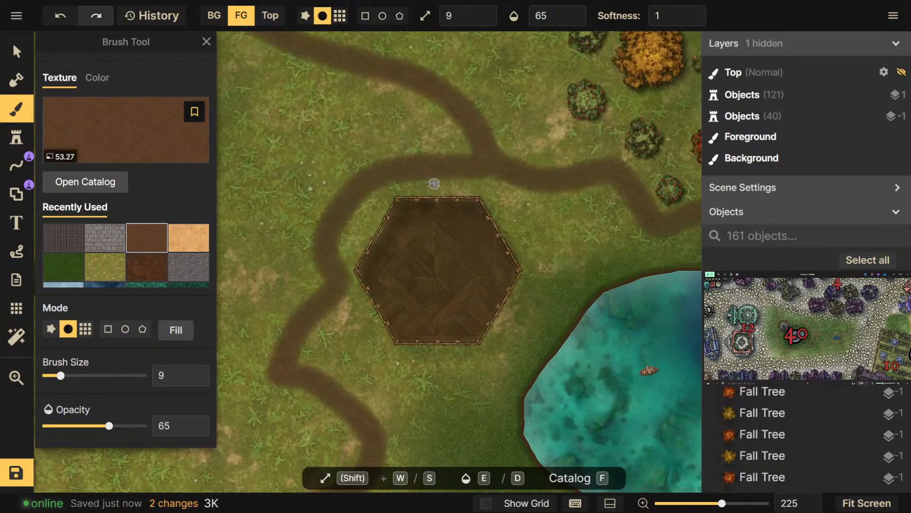
pyautogui.click(437, 184)
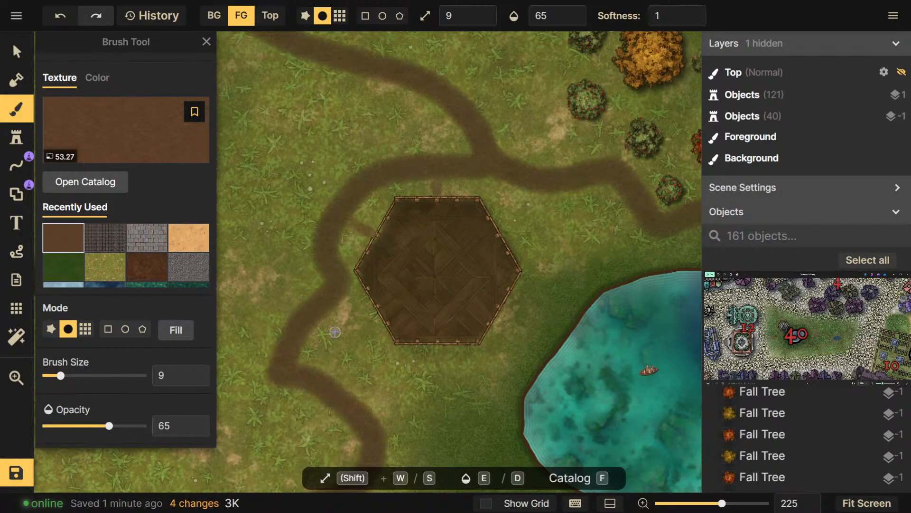
pyautogui.moveTo(343, 387)
pyautogui.mouseDown()
pyautogui.moveTo(353, 340)
pyautogui.moveTo(379, 309)
pyautogui.mouseUp()
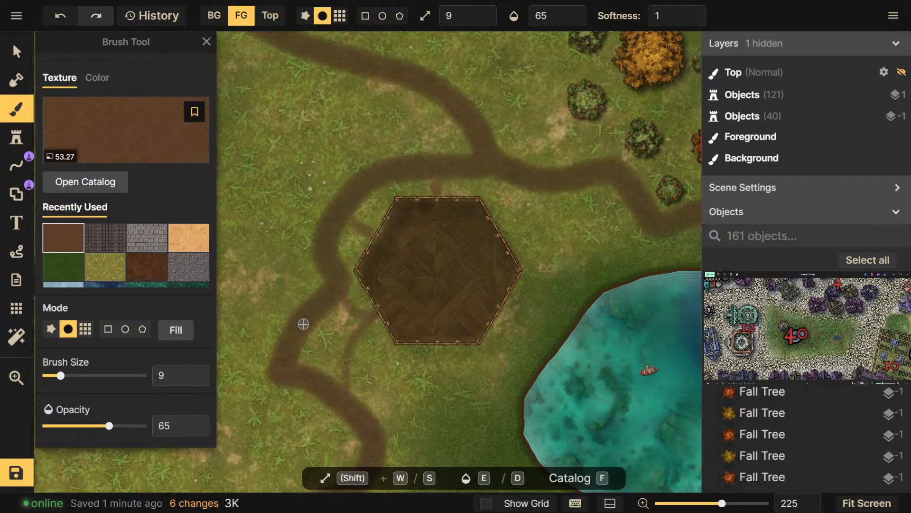
pyautogui.moveTo(395, 348); pyautogui.dragTo(438, 287)
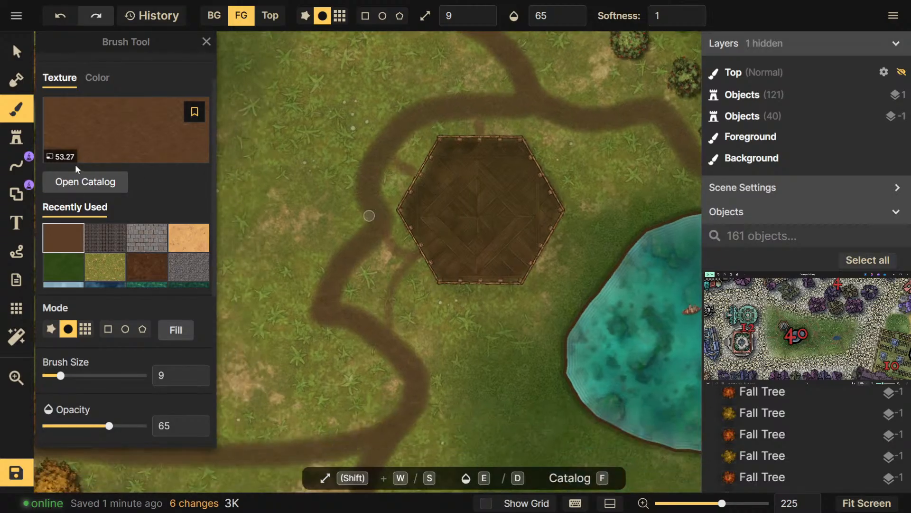
pyautogui.click(82, 189)
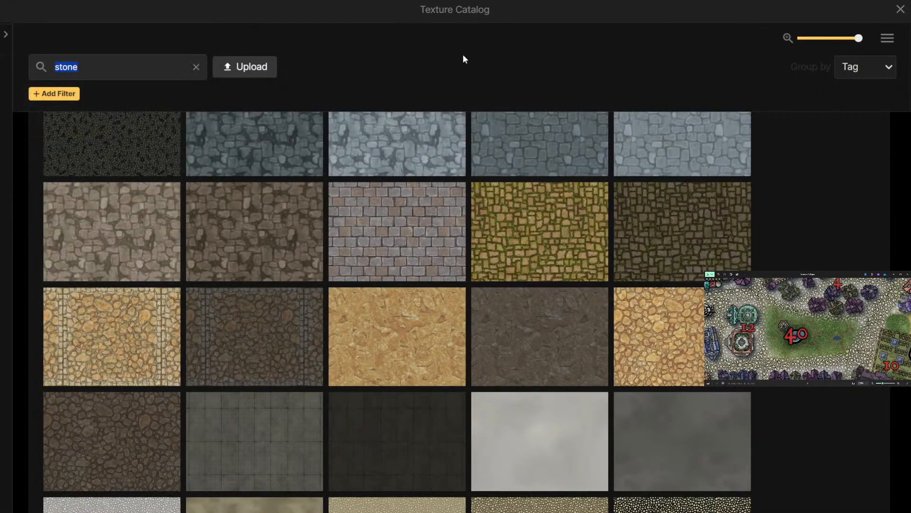
pyautogui.click(900, 11)
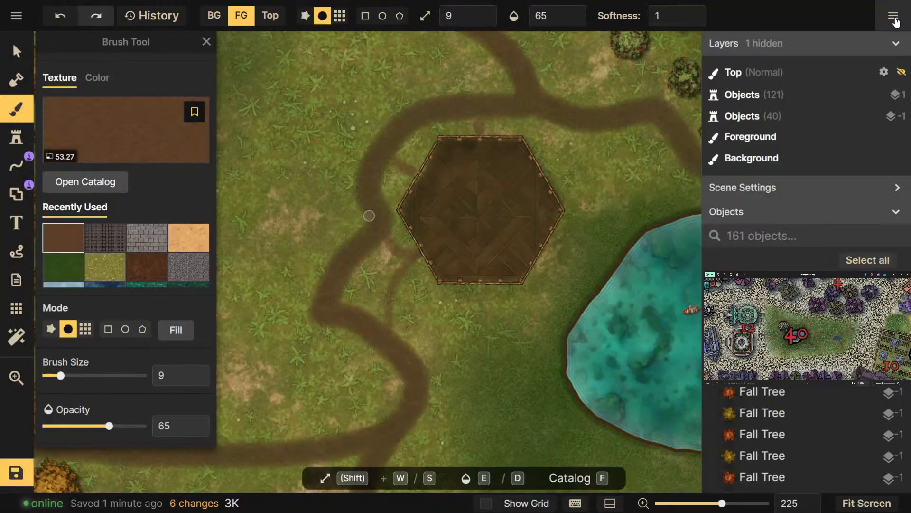
pyautogui.scroll(-3, 546, 355)
pyautogui.moveTo(545, 356); pyautogui.dragTo(238, 326)
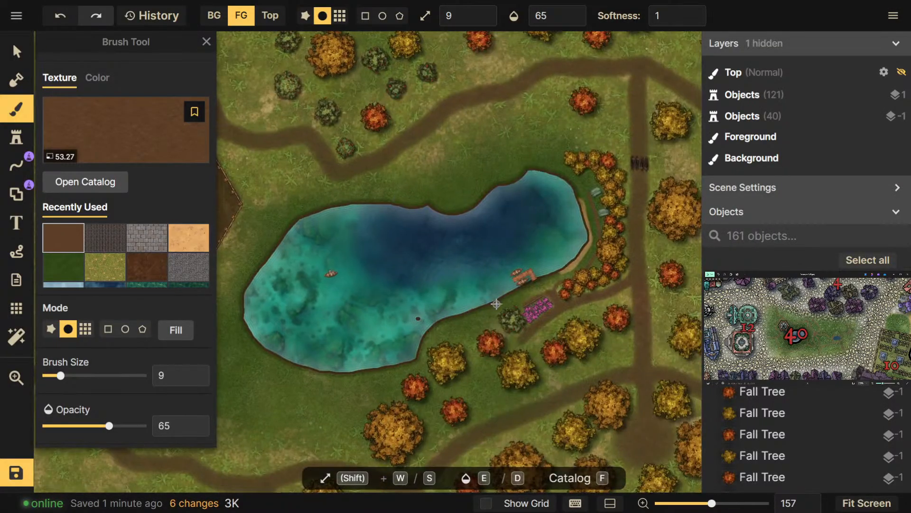
pyautogui.scroll(-1, 496, 304)
pyautogui.moveTo(496, 304); pyautogui.dragTo(510, 327)
pyautogui.scroll(-2, 513, 299)
pyautogui.scroll(-1, 470, 306)
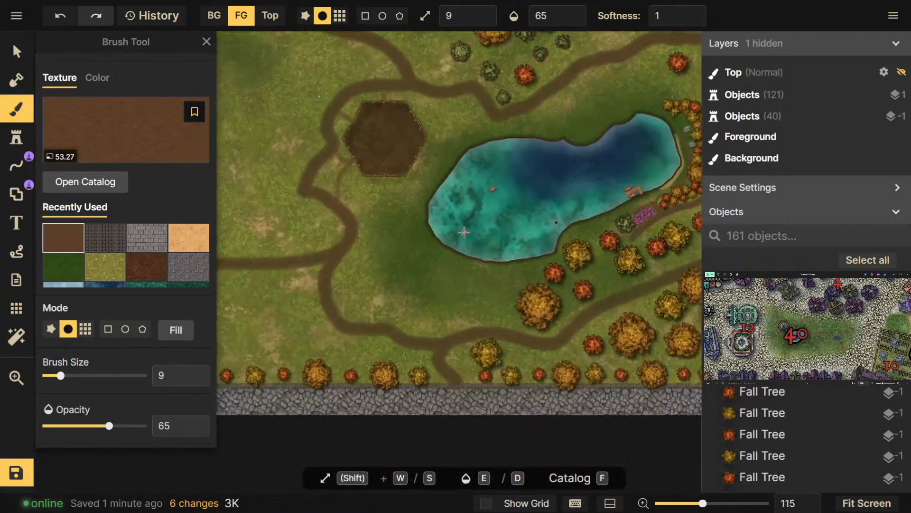
pyautogui.moveTo(578, 235); pyautogui.dragTo(571, 391)
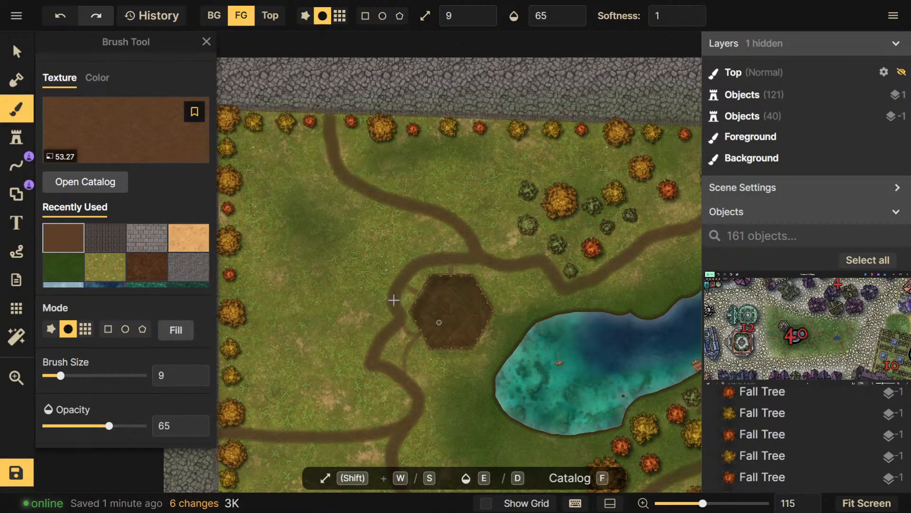
pyautogui.click(90, 182)
pyautogui.click(876, 16)
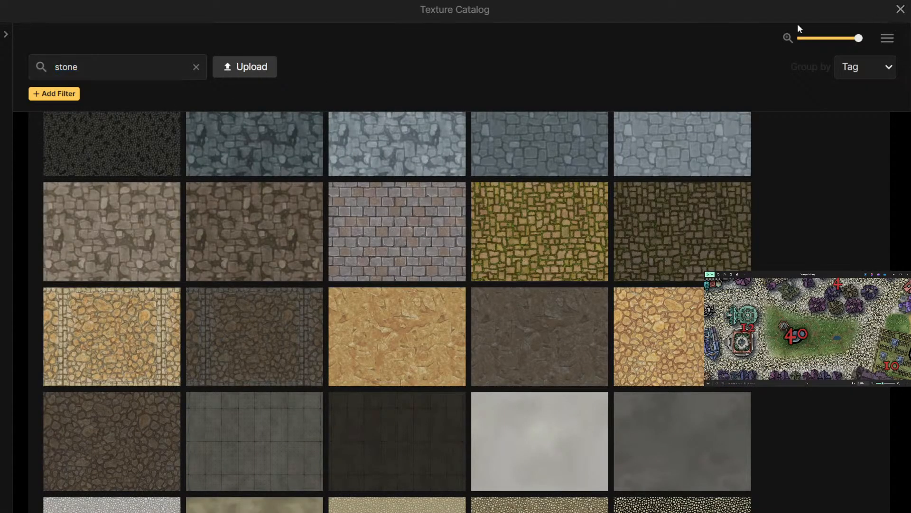
pyautogui.click(900, 10)
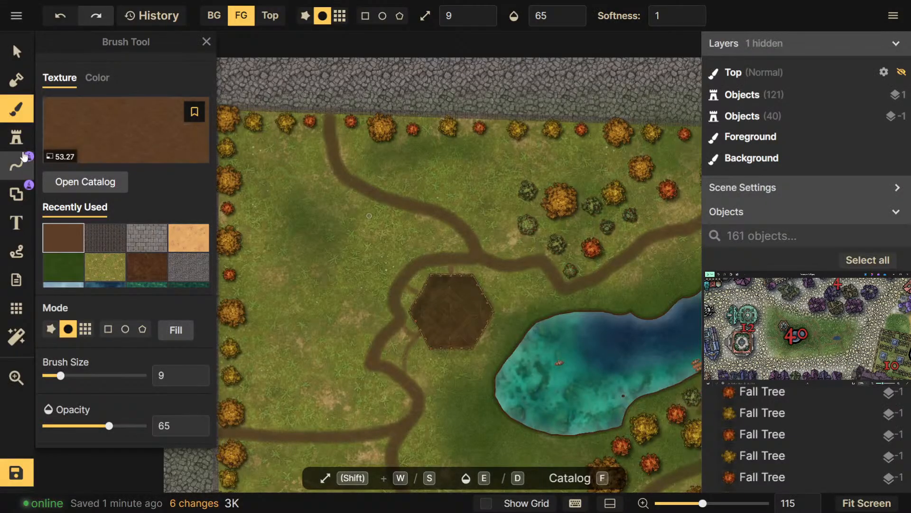
# Search the stamp catalog for "stall" and expand the group of intact stalls in the Fantasy Battlemaps Market pack
pyautogui.click(16, 137)
pyautogui.click(83, 167)
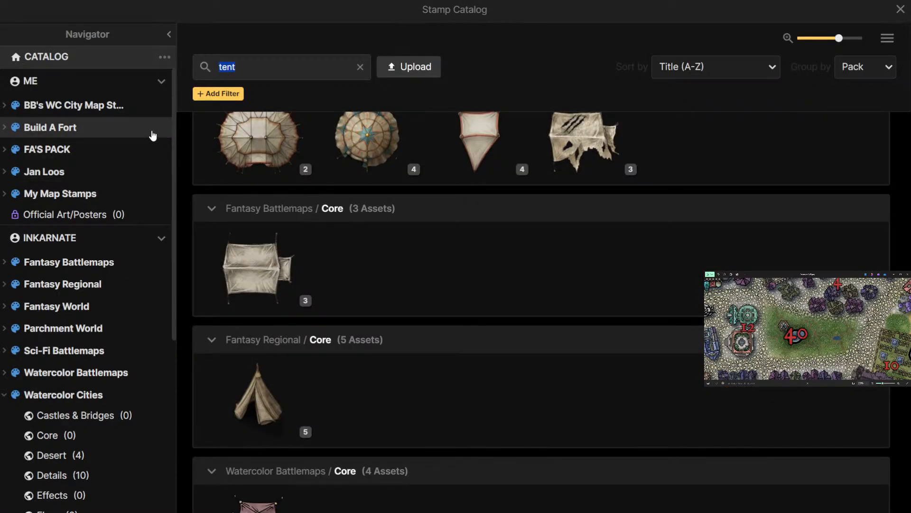
pyautogui.write('stall')
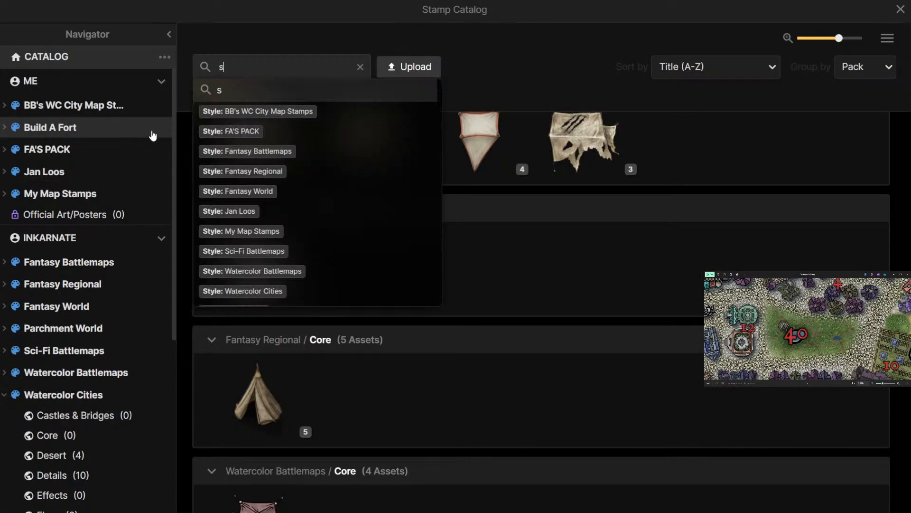
pyautogui.press('Return')
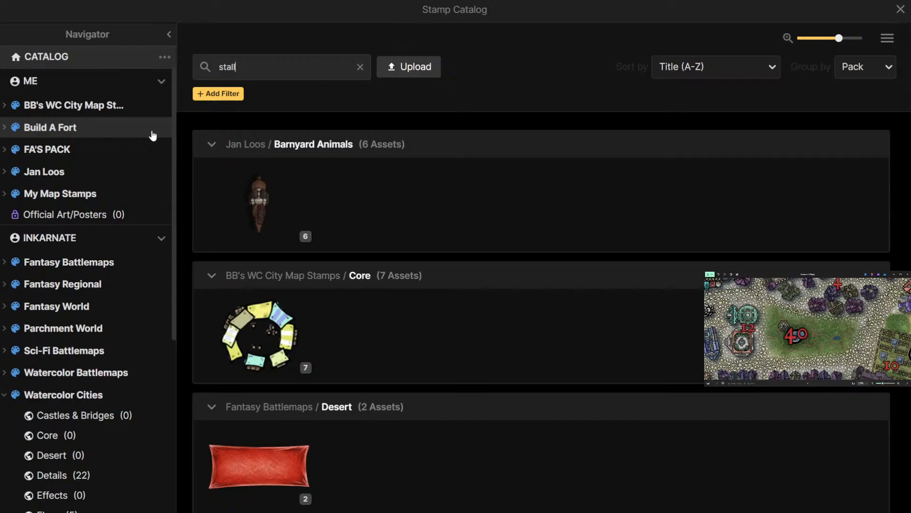
pyautogui.scroll(-12, 325, 287)
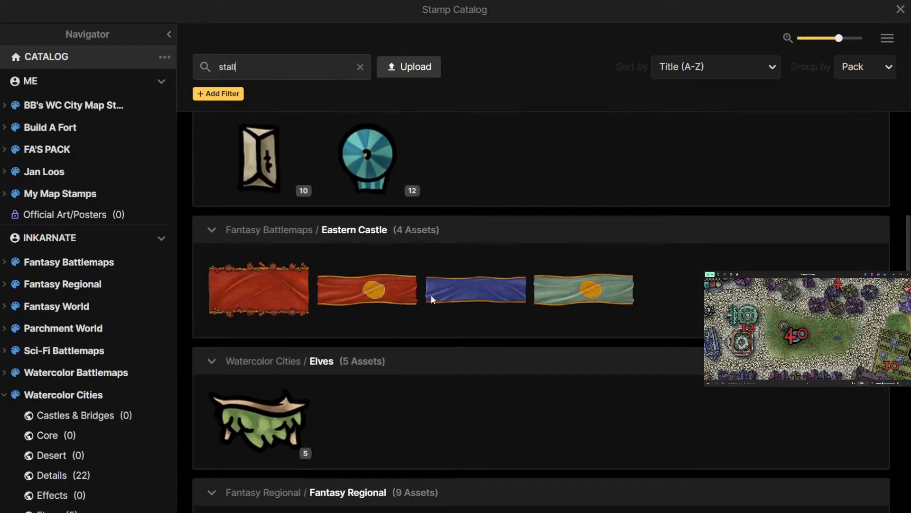
pyautogui.scroll(-8, 489, 224)
pyautogui.scroll(-7, 514, 246)
pyautogui.scroll(-3, 526, 262)
pyautogui.scroll(-7, 526, 262)
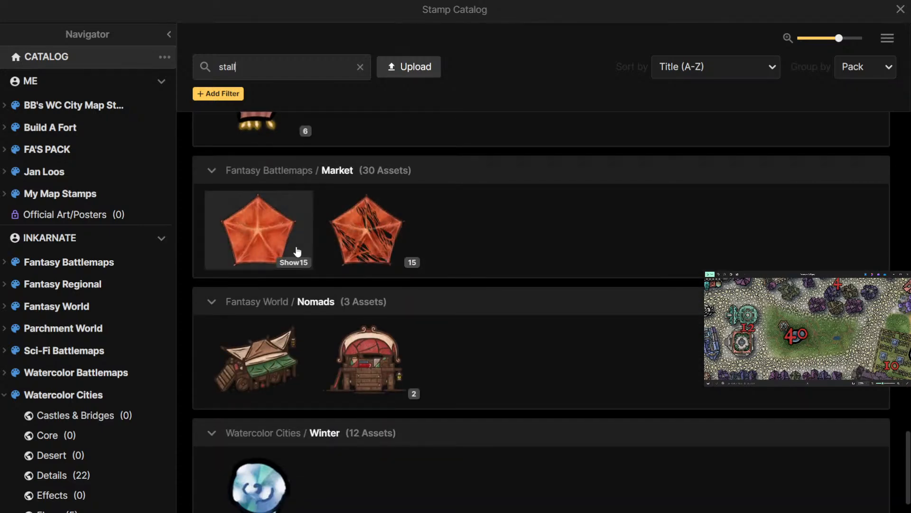
pyautogui.click(304, 262)
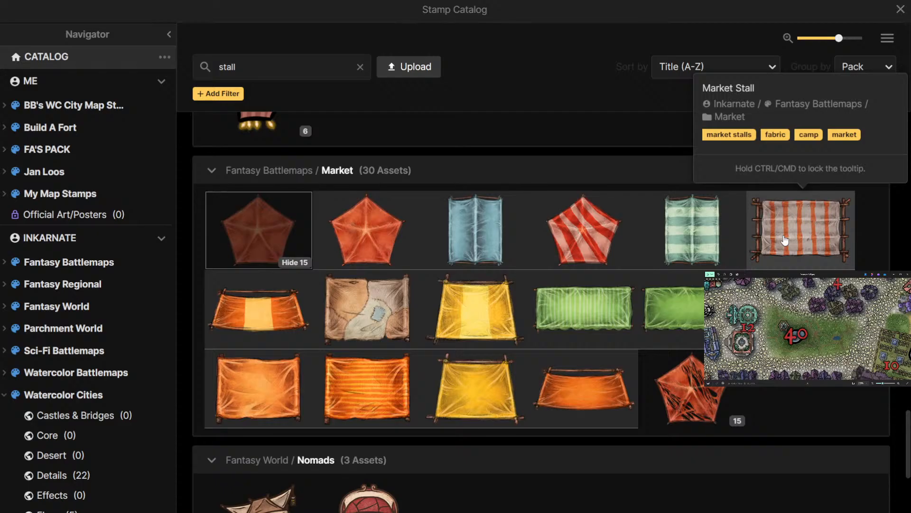
# Place a red-and-white striped pentagonal market stall at scale 19, rotation 330, in the park's northwest corner, west of the trail
pyautogui.click(553, 236)
pyautogui.hotkey('shift', 's')
pyautogui.scroll(-2, 322, 244)
pyautogui.hotkey('shift', 's')
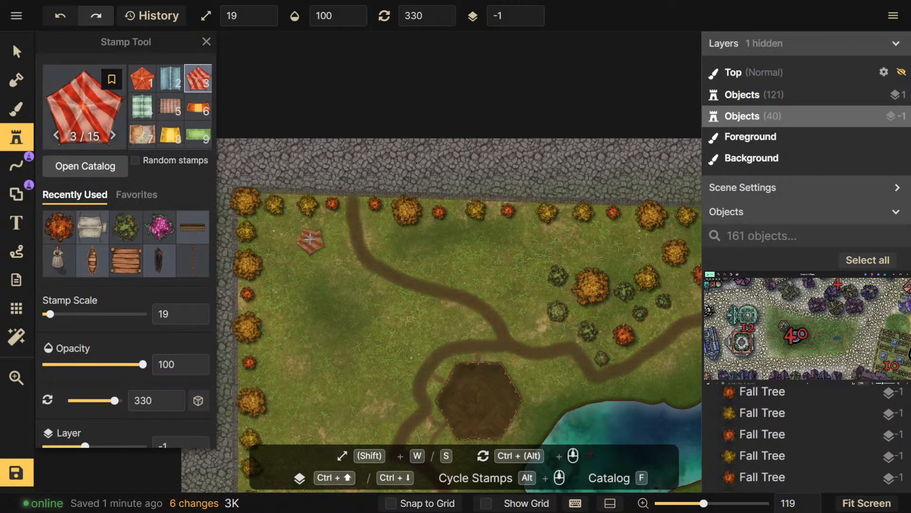
pyautogui.click(316, 237)
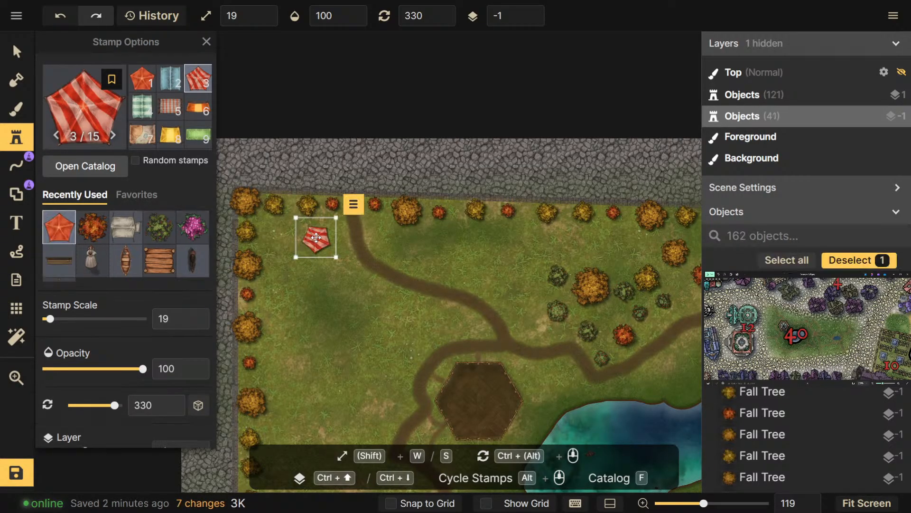
# Paint a thin brown dirt footpath on the foreground from the main trail to the red striped stall, brush size 9, opacity 65
pyautogui.press('b')
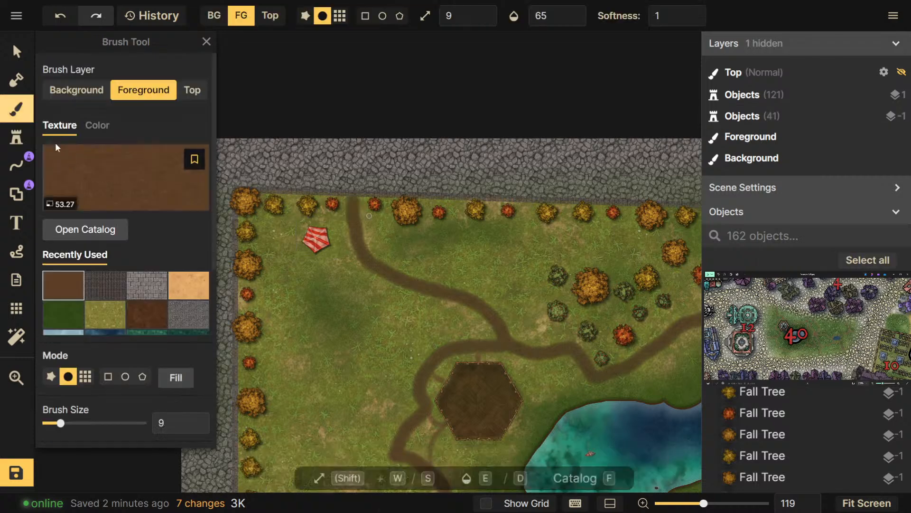
pyautogui.scroll(5, 332, 260)
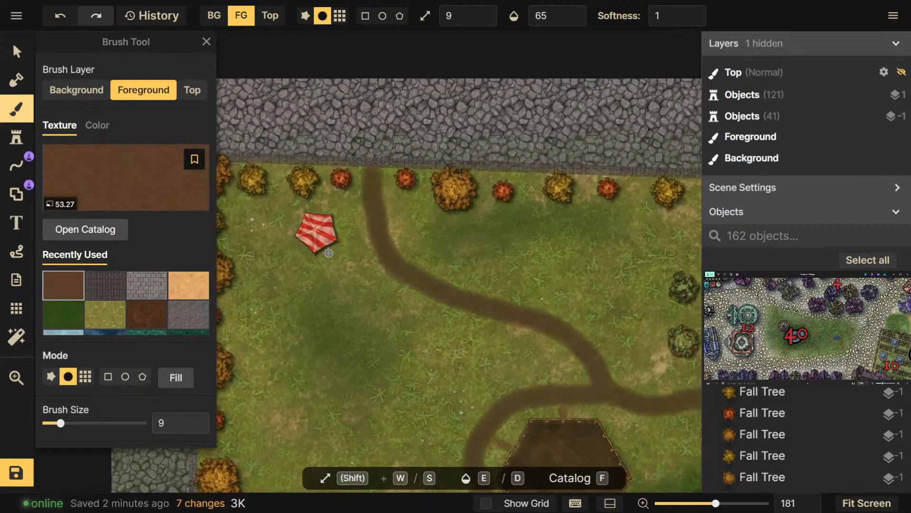
pyautogui.moveTo(376, 244); pyautogui.dragTo(334, 244)
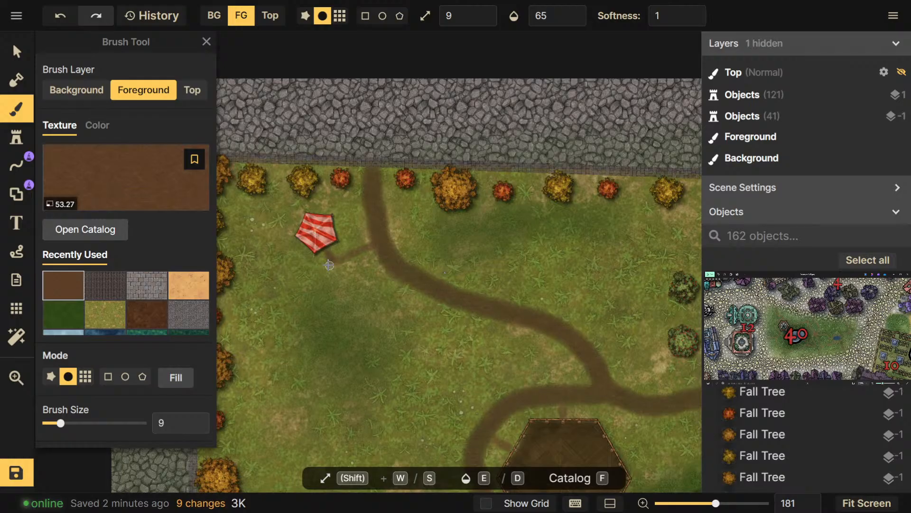
pyautogui.moveTo(358, 254); pyautogui.dragTo(374, 247)
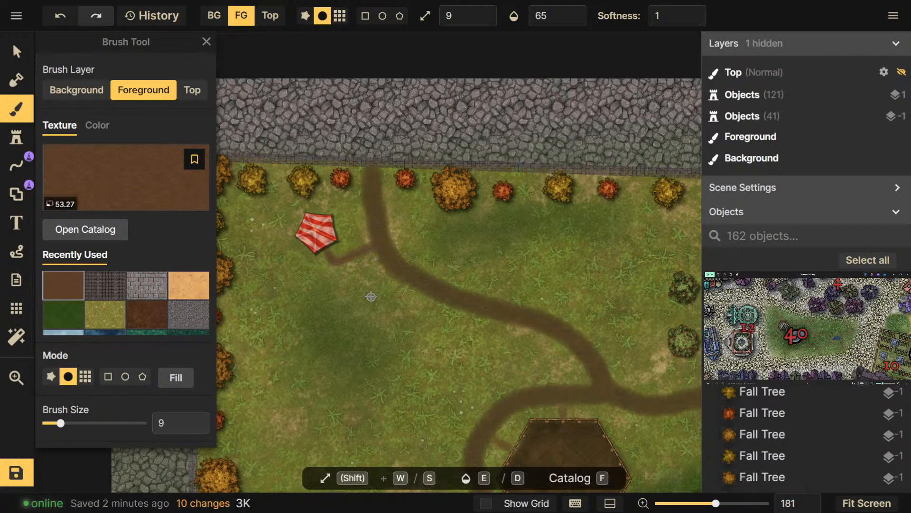
# Place a green-and-white striped market stall at scale 19, rotation 60, just south of the red striped stall
pyautogui.click(32, 142)
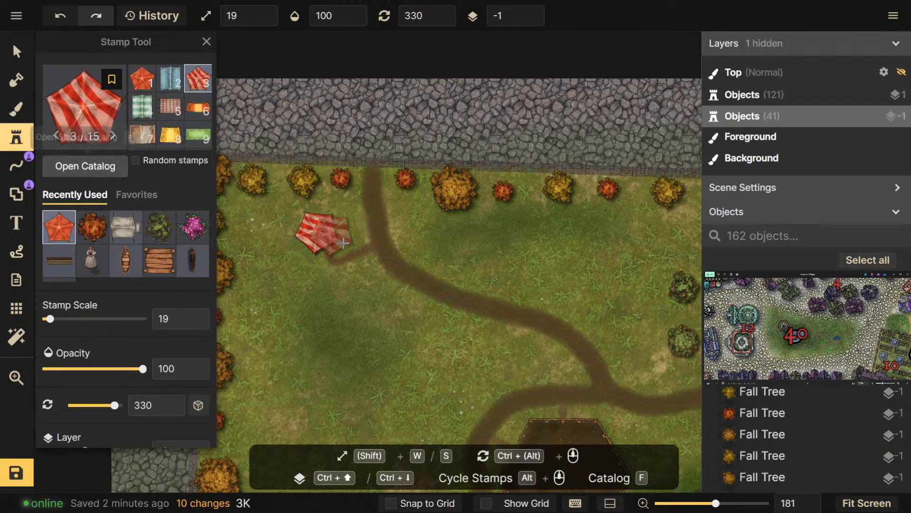
pyautogui.click(85, 166)
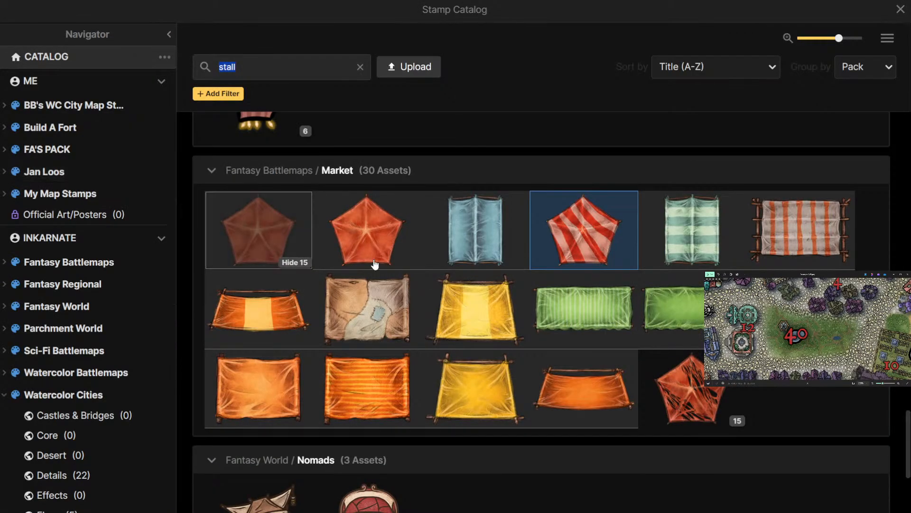
pyautogui.click(705, 227)
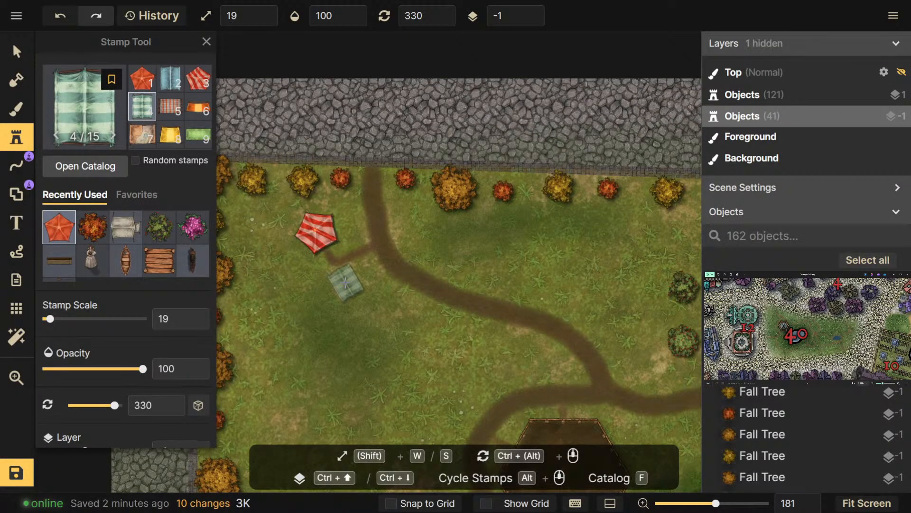
pyautogui.scroll(6, 309, 290)
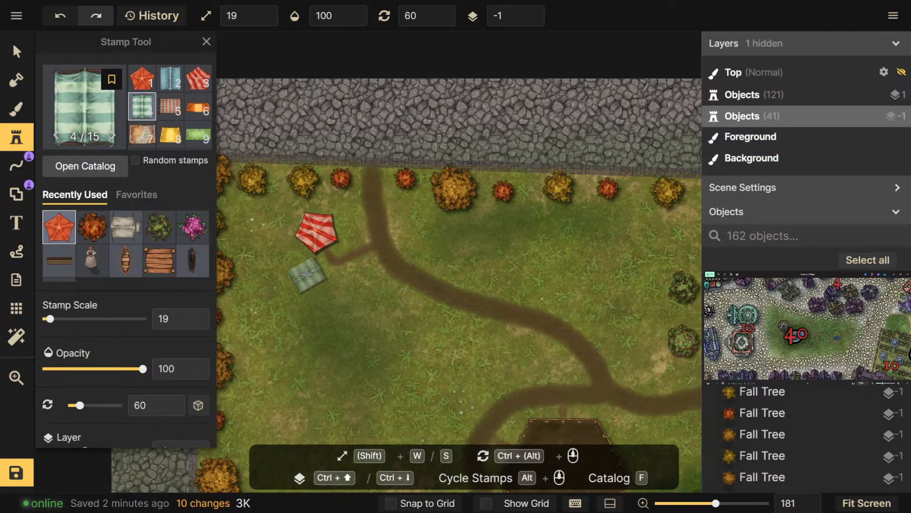
pyautogui.click(307, 274)
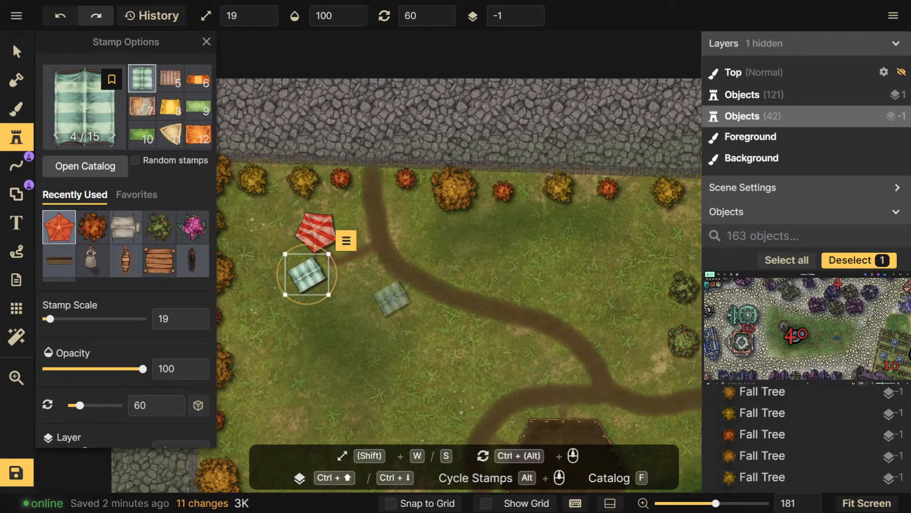
pyautogui.click(369, 216)
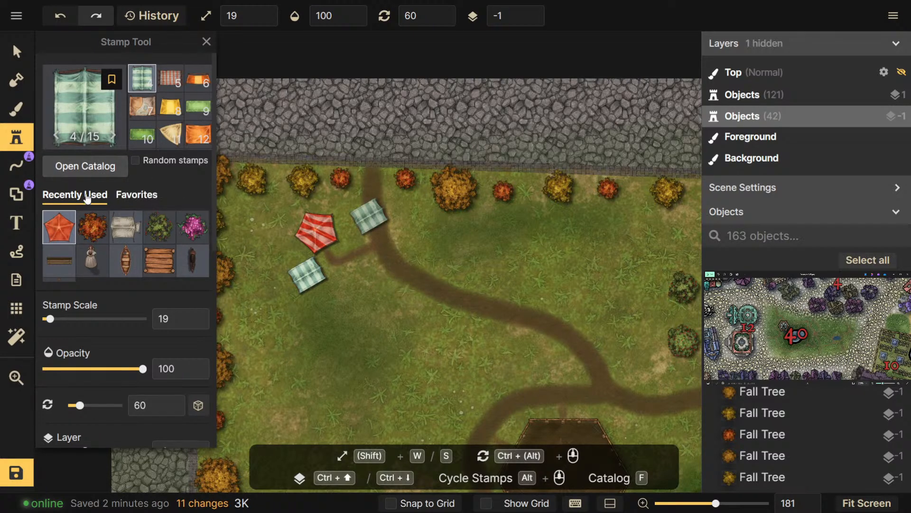
pyautogui.press('b')
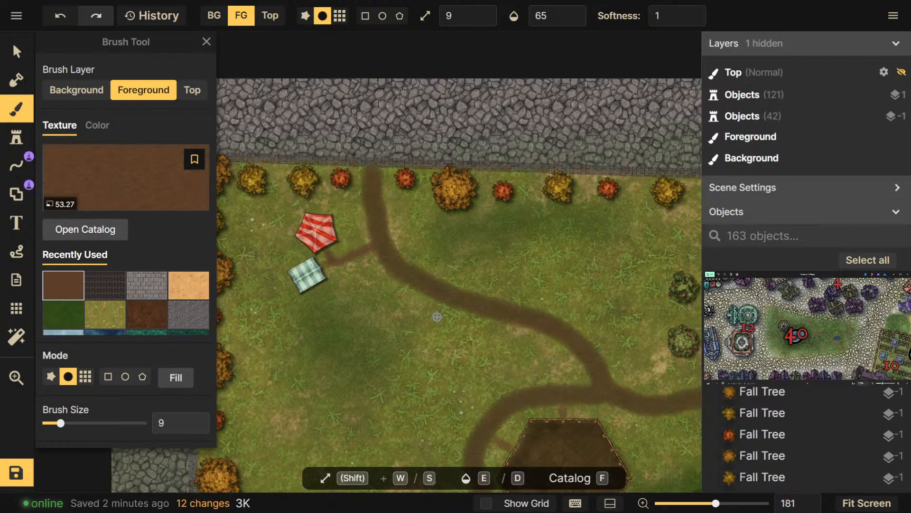
pyautogui.scroll(-5, 437, 316)
pyautogui.moveTo(439, 332)
pyautogui.mouseDown()
pyautogui.moveTo(414, 307)
pyautogui.moveTo(520, 284)
pyautogui.moveTo(459, 257)
pyautogui.mouseUp()
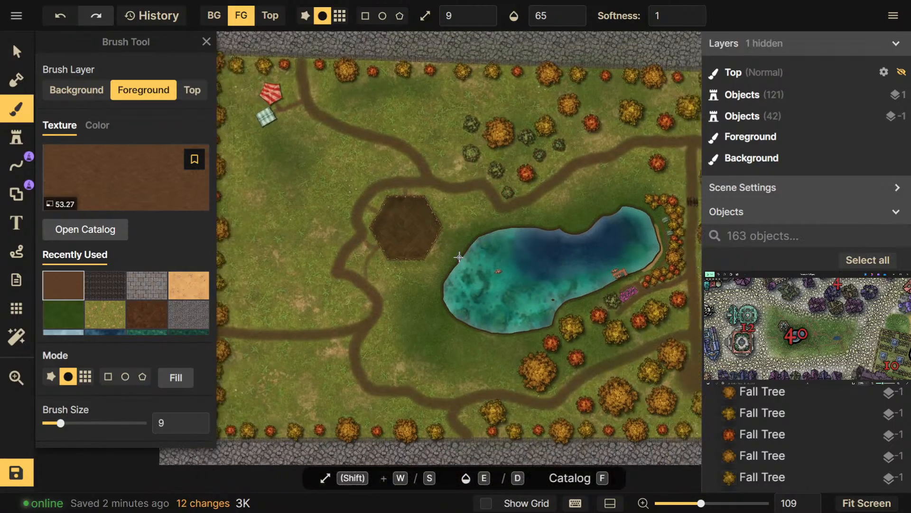
pyautogui.moveTo(461, 346); pyautogui.dragTo(430, 336)
pyautogui.moveTo(450, 387)
pyautogui.mouseDown()
pyautogui.moveTo(418, 346)
pyautogui.moveTo(504, 333)
pyautogui.mouseUp()
pyautogui.click(95, 231)
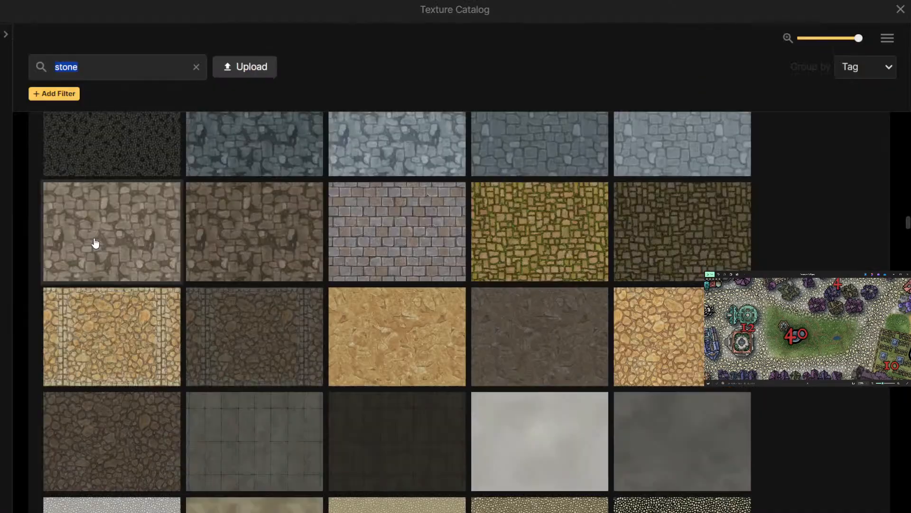
pyautogui.click(900, 9)
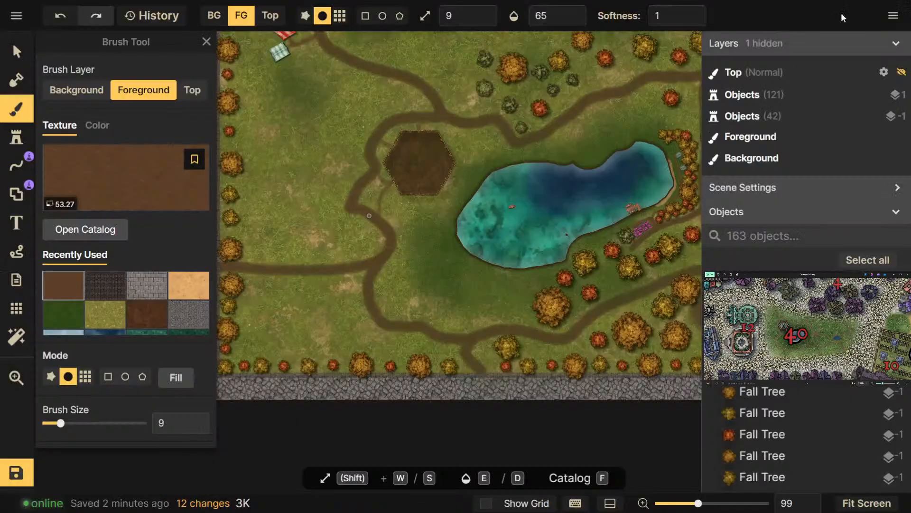
pyautogui.click(25, 139)
pyautogui.moveTo(535, 288); pyautogui.dragTo(501, 305)
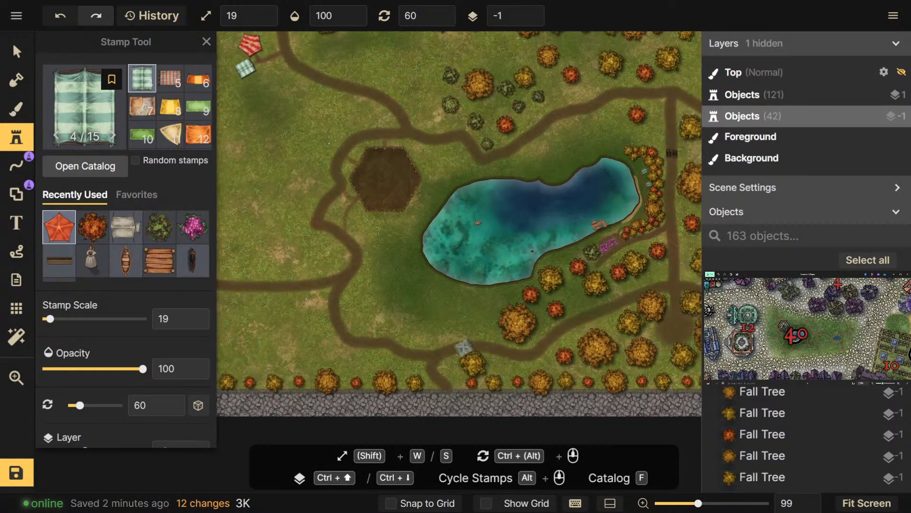
pyautogui.moveTo(358, 298); pyautogui.dragTo(443, 314)
pyautogui.scroll(-1, 328, 310)
pyautogui.scroll(-1, 396, 329)
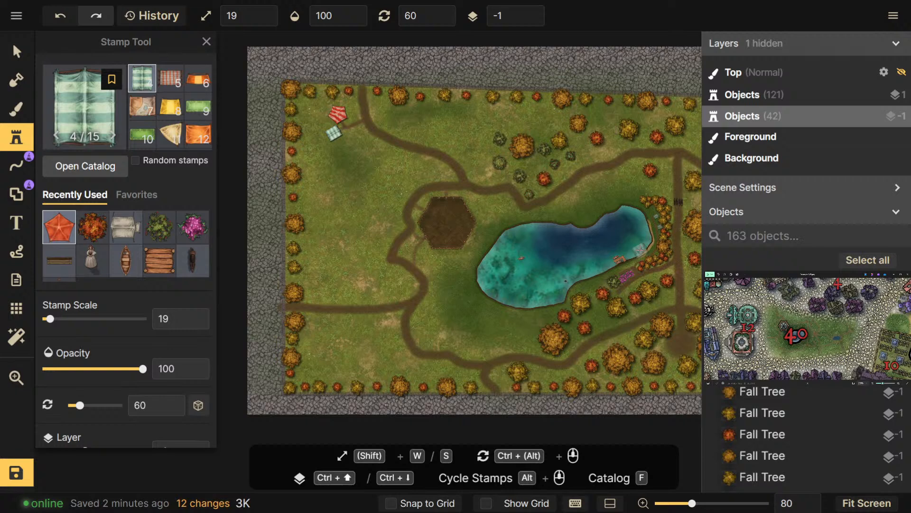
pyautogui.moveTo(585, 298); pyautogui.dragTo(543, 292)
pyautogui.scroll(3, 466, 266)
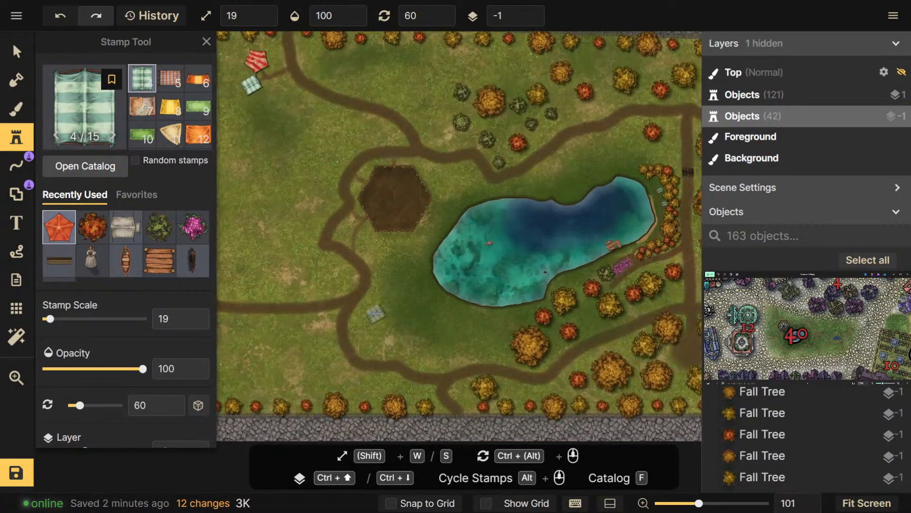
pyautogui.moveTo(375, 266); pyautogui.dragTo(425, 270)
# Search the stamp catalog for "flower" and select the fourth Flowered Hedge variant from the Fantasy Regional Ethereal Flora pack
pyautogui.click(59, 166)
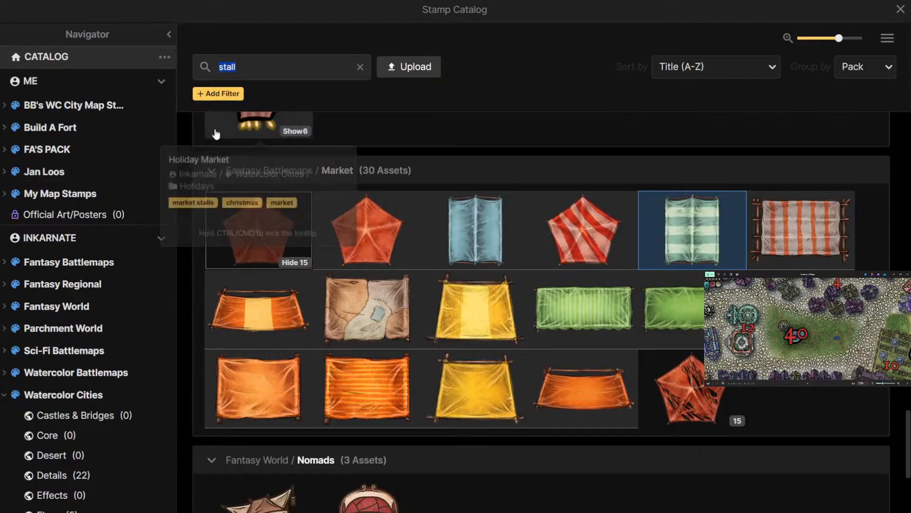
pyautogui.write('flower')
pyautogui.press('Return')
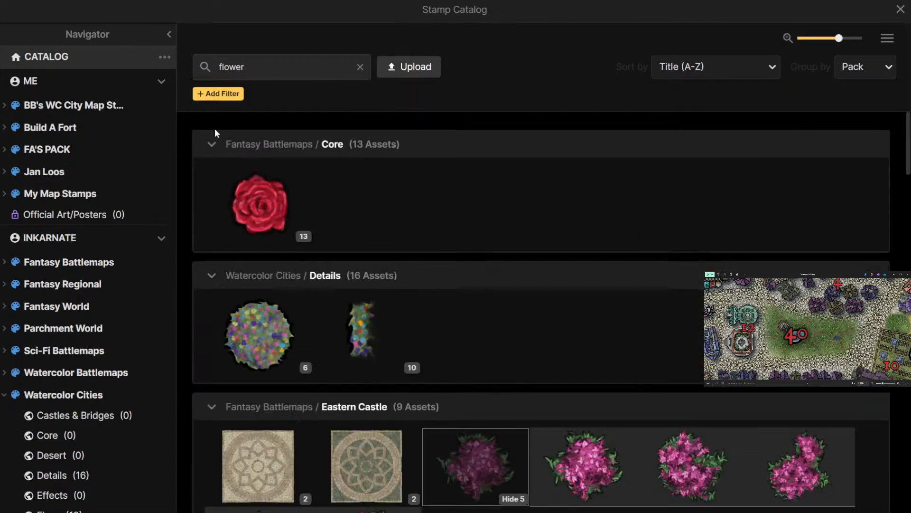
pyautogui.scroll(-12, 591, 351)
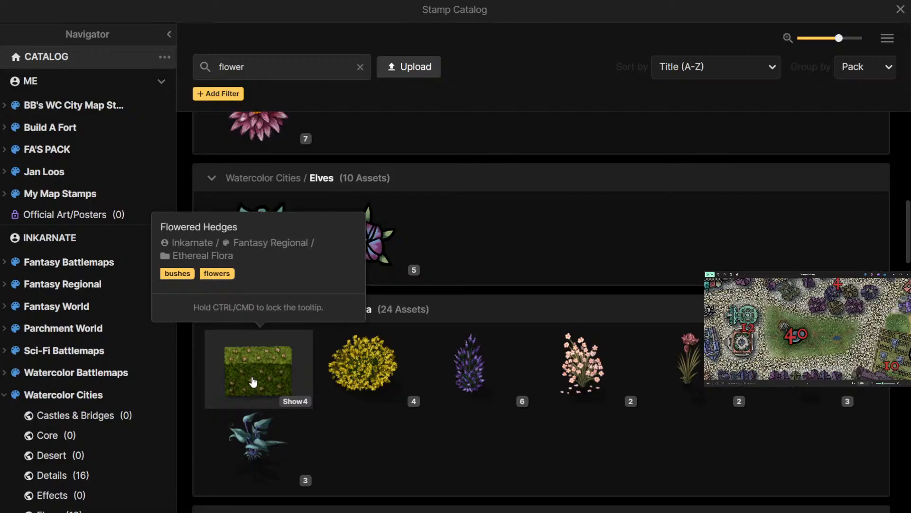
pyautogui.click(295, 401)
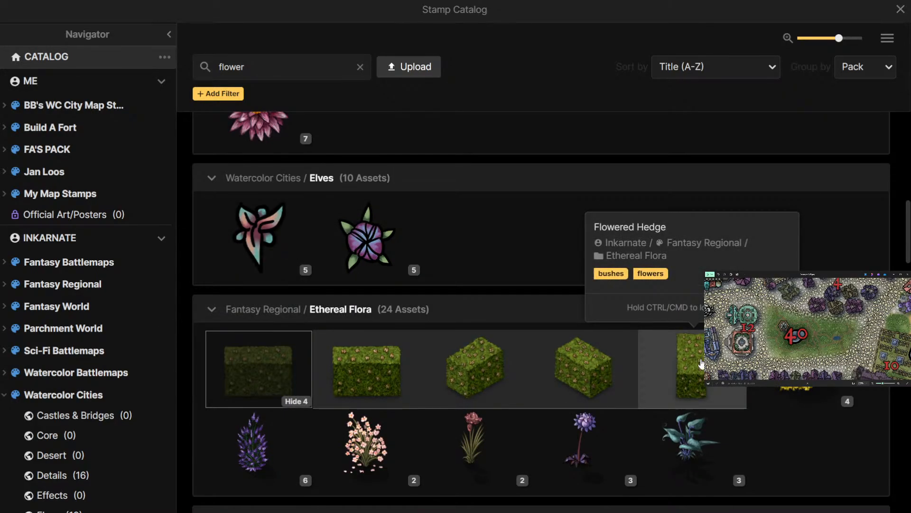
pyautogui.scroll(-15, 702, 363)
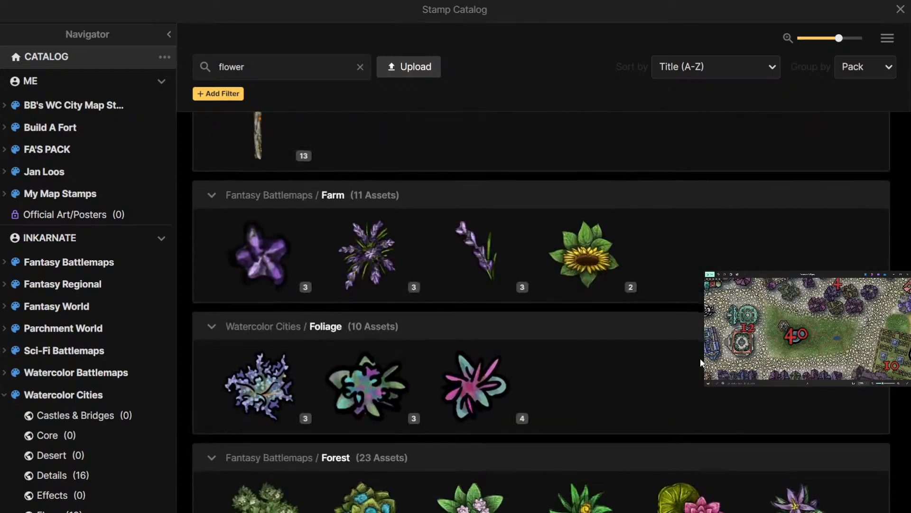
pyautogui.scroll(-12, 700, 357)
pyautogui.scroll(3, 699, 364)
pyautogui.scroll(20, 698, 363)
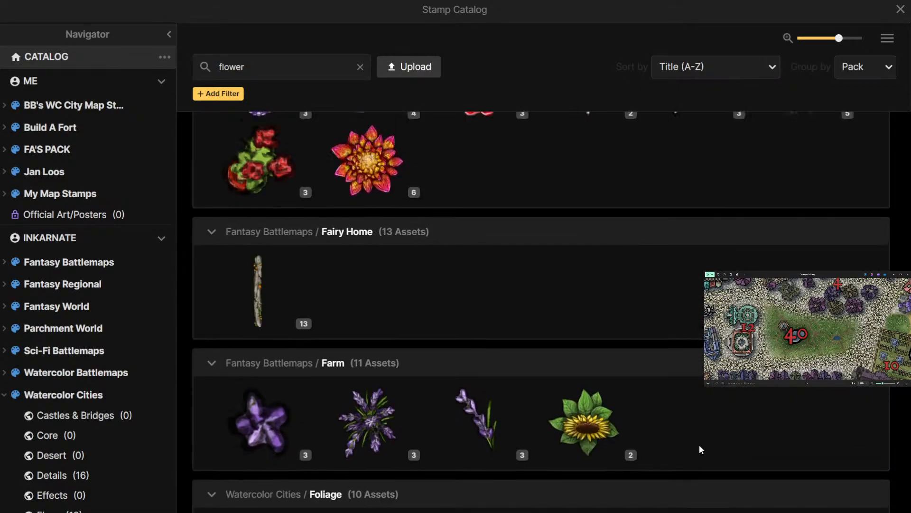
pyautogui.scroll(-4, 700, 445)
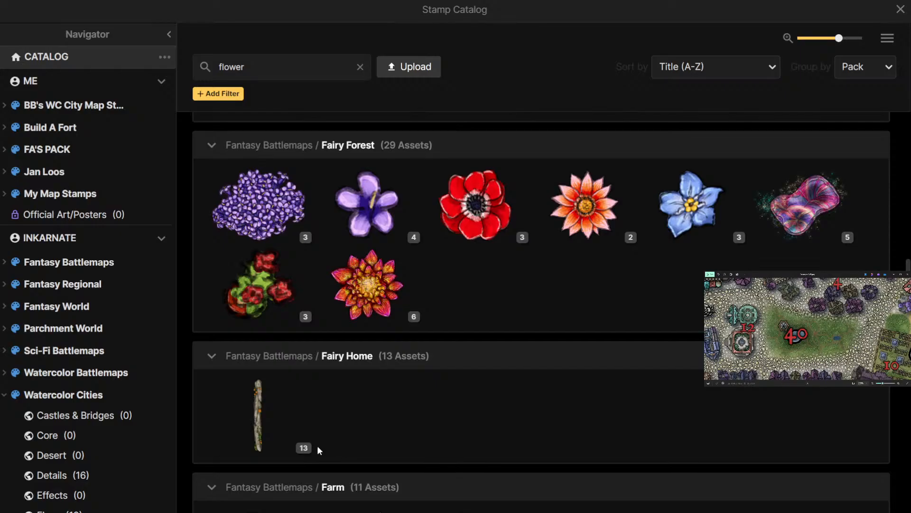
pyautogui.scroll(7, 313, 442)
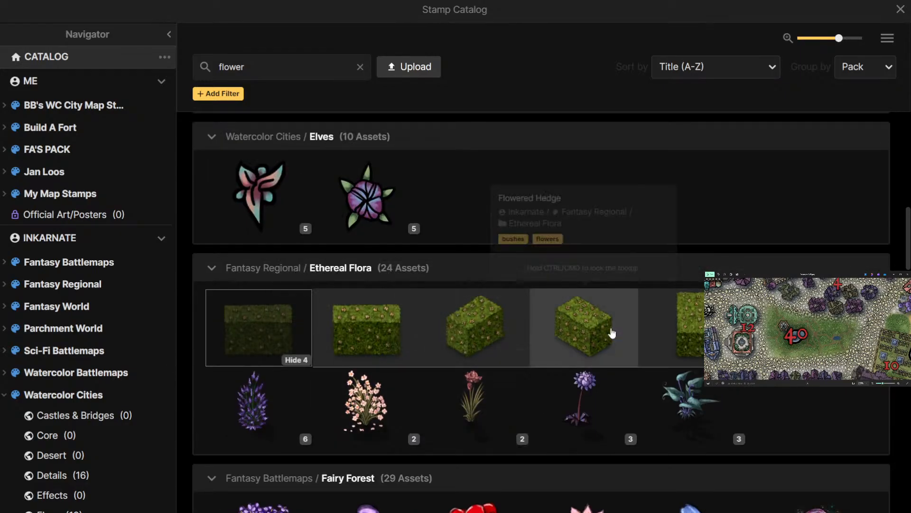
pyautogui.click(683, 327)
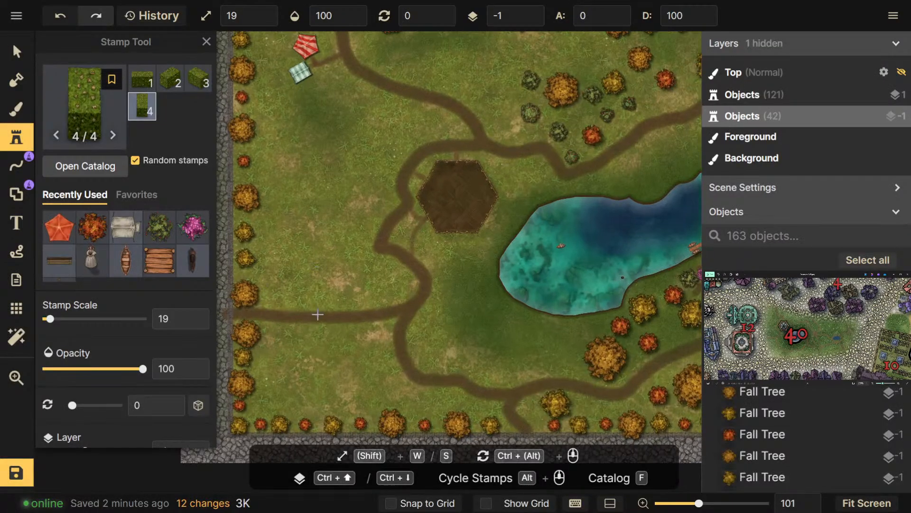
# Place a Flowered Hedge stamp at scale 69 in the park's southwest area, just south of the western footpath
pyautogui.scroll(2, 320, 287)
pyautogui.press('w')
pyautogui.press('w')
pyautogui.press('w')
pyautogui.press('w')
pyautogui.press('w')
pyautogui.press('w')
pyautogui.press('w')
pyautogui.press('w')
pyautogui.press('w')
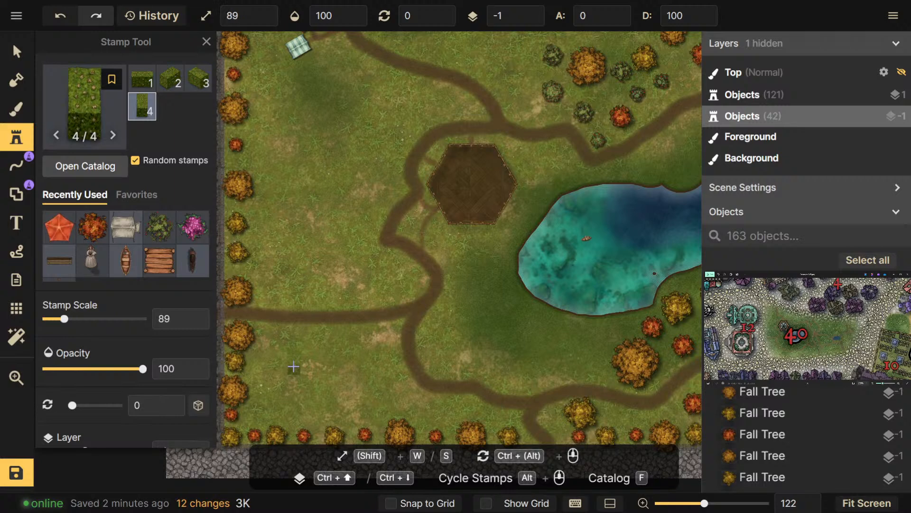
pyautogui.click(268, 345)
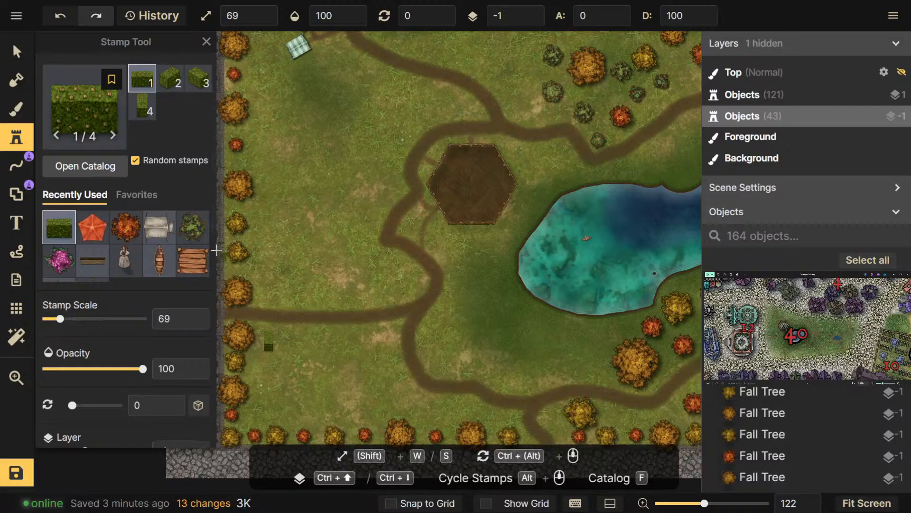
# Turn off random stamps and place two more variant 4 hedge segments directly south of the first one
pyautogui.click(135, 160)
pyautogui.click(147, 109)
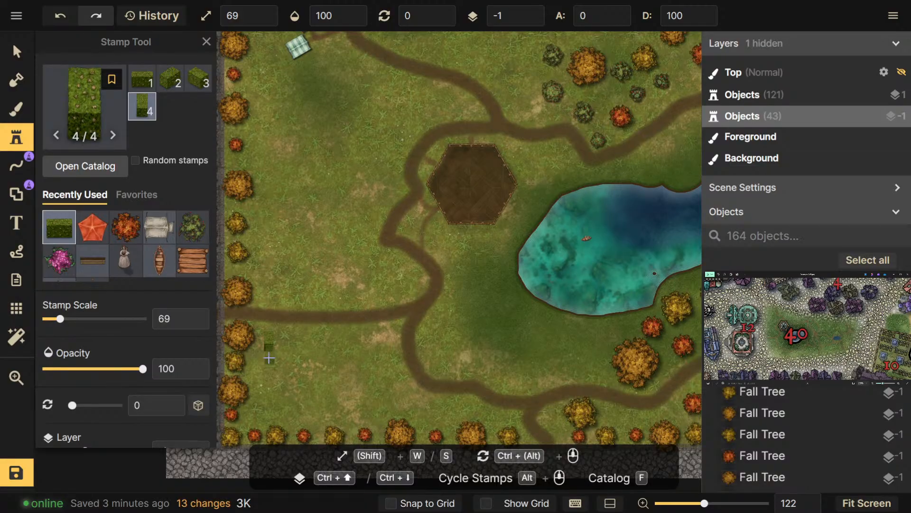
pyautogui.click(268, 359)
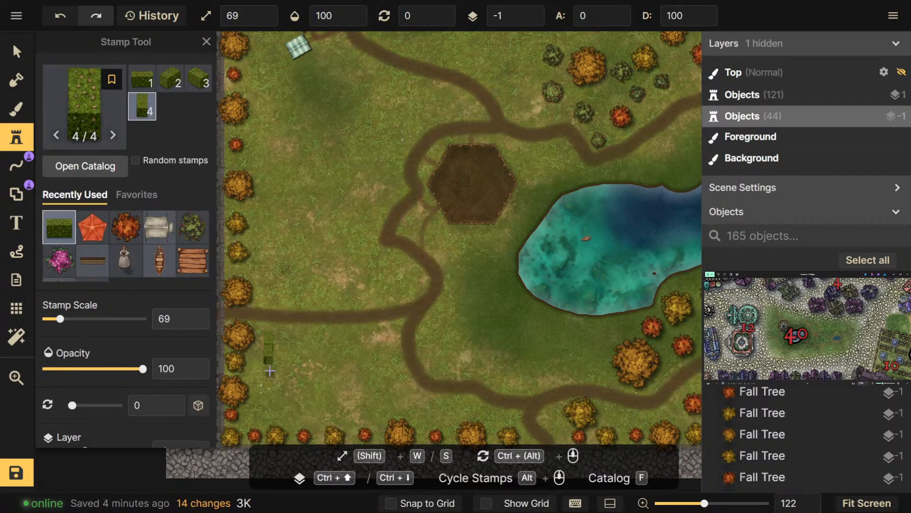
pyautogui.click(267, 372)
# Extend the vertical hedge southward with three more variant 4 segments, replacing the first, misaligned one
pyautogui.scroll(5, 267, 383)
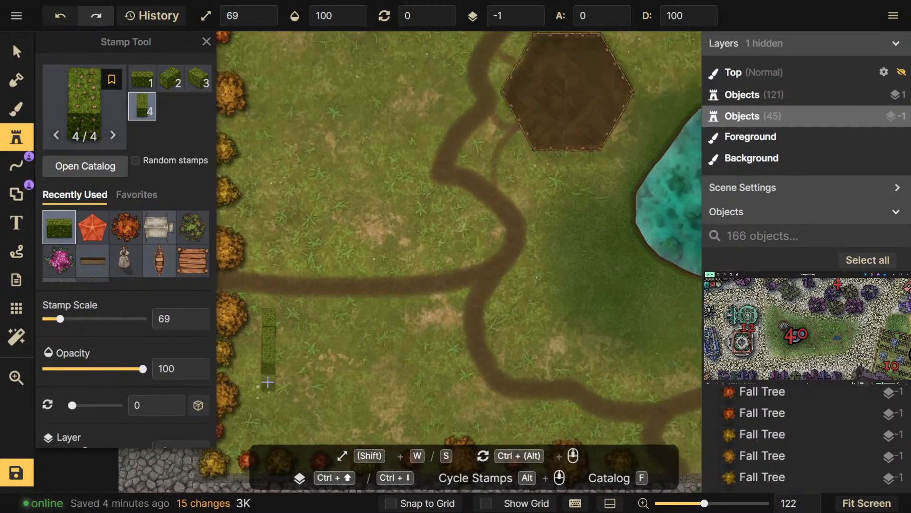
pyautogui.moveTo(319, 370); pyautogui.dragTo(445, 287)
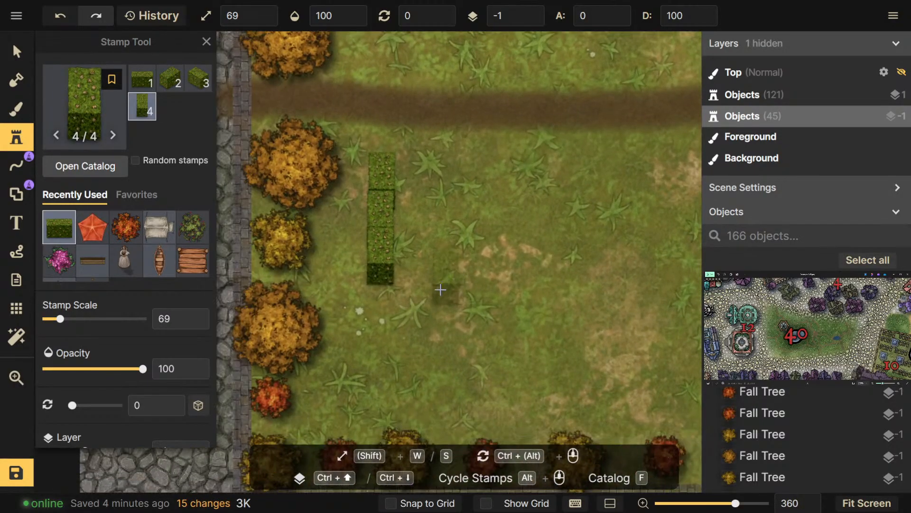
pyautogui.click(378, 305)
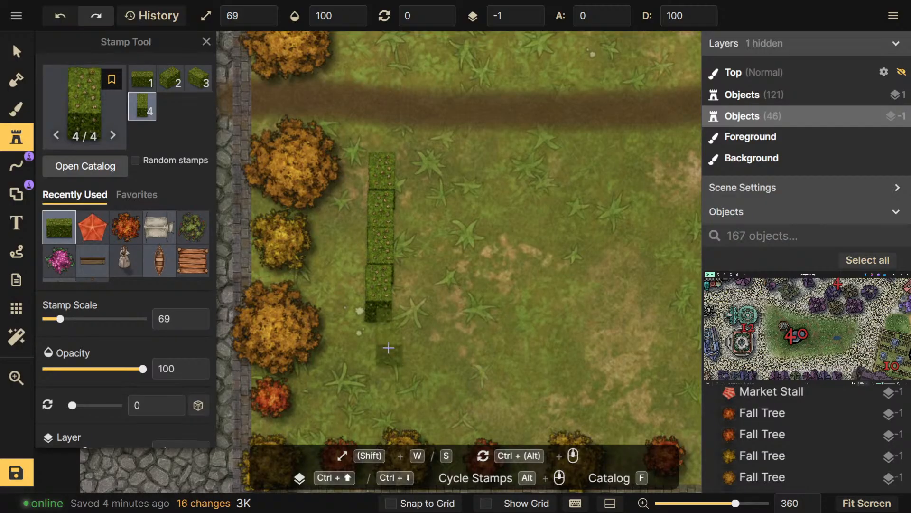
pyautogui.hotkey('ctrl', 'z')
pyautogui.click(380, 307)
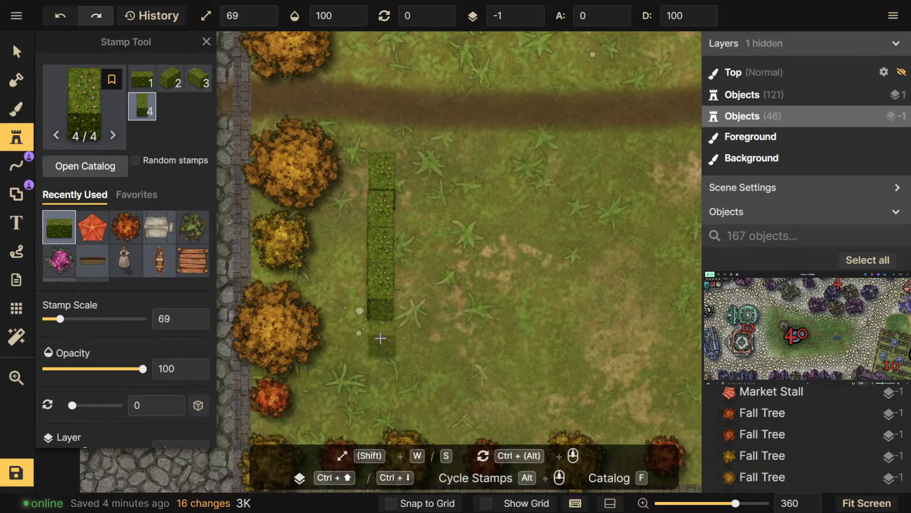
pyautogui.click(379, 338)
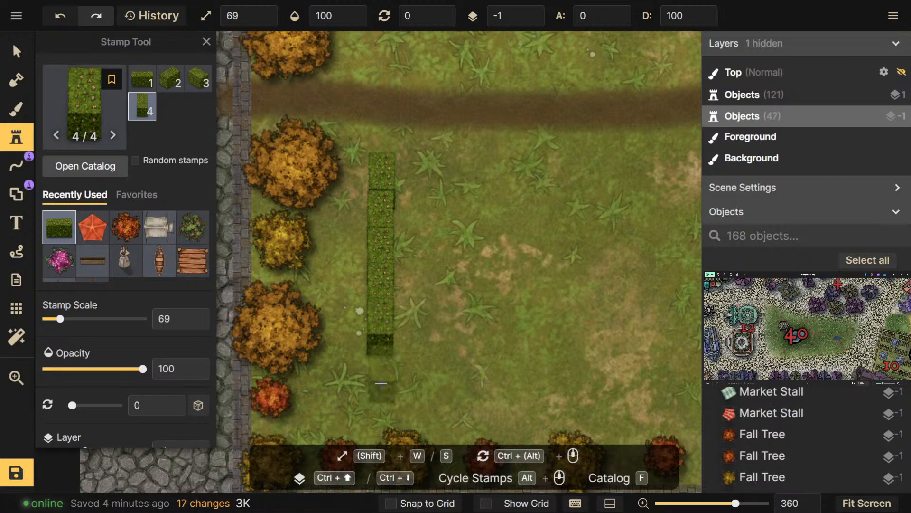
pyautogui.click(380, 372)
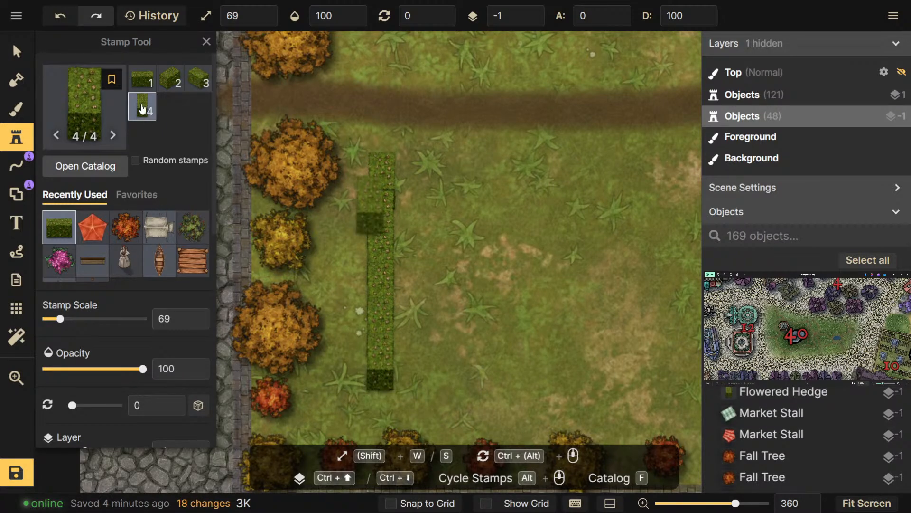
# Build a horizontal row of eight variant 1 hedge segments eastward from the south end of the vertical hedge
pyautogui.scroll(-1, 389, 373)
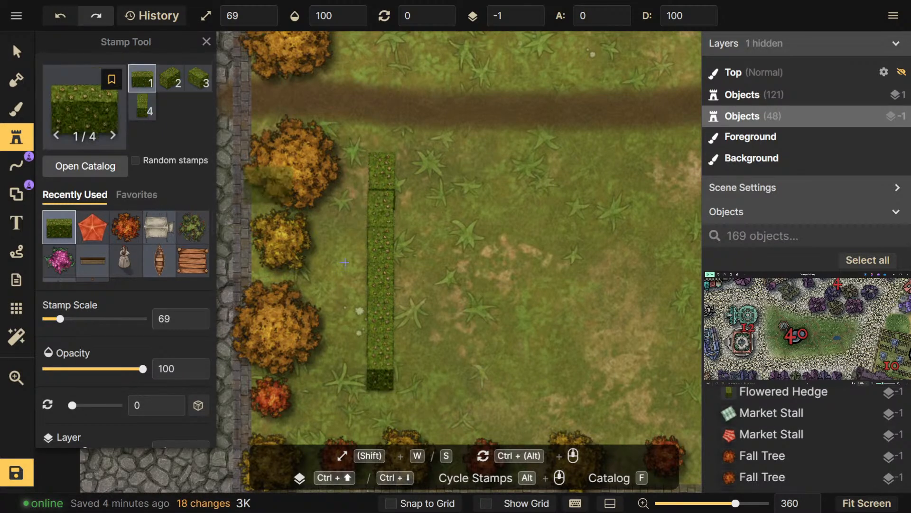
pyautogui.click(392, 380)
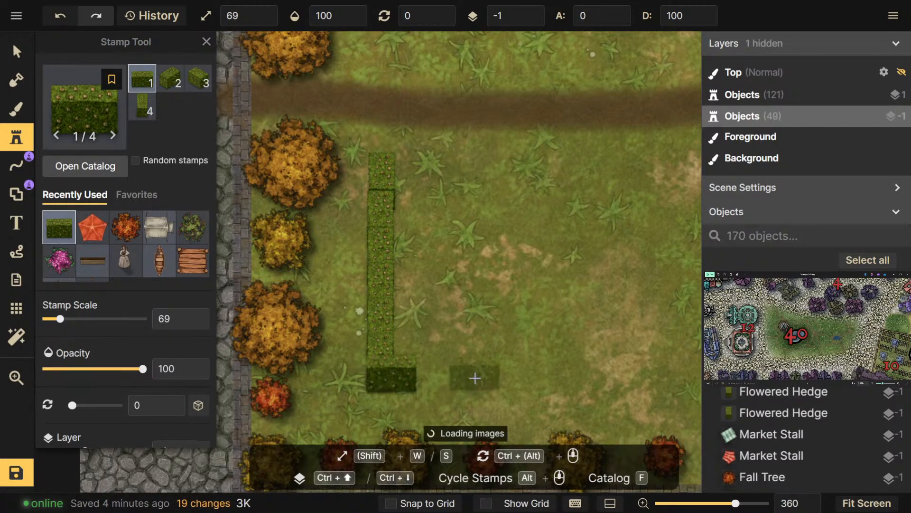
pyautogui.click(440, 380)
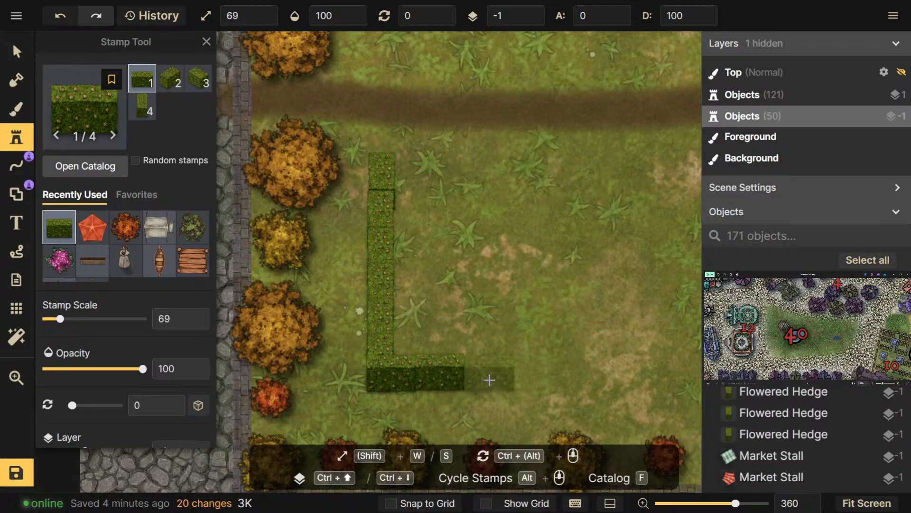
pyautogui.click(489, 380)
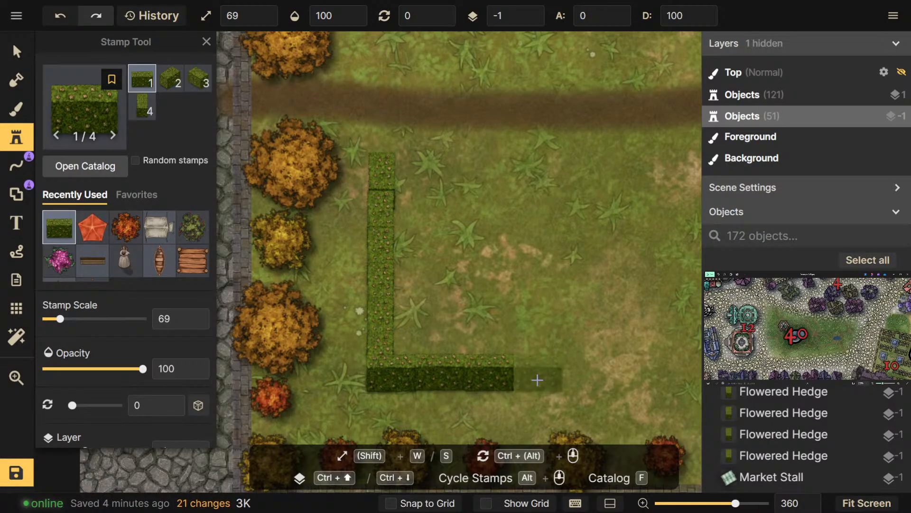
pyautogui.click(537, 379)
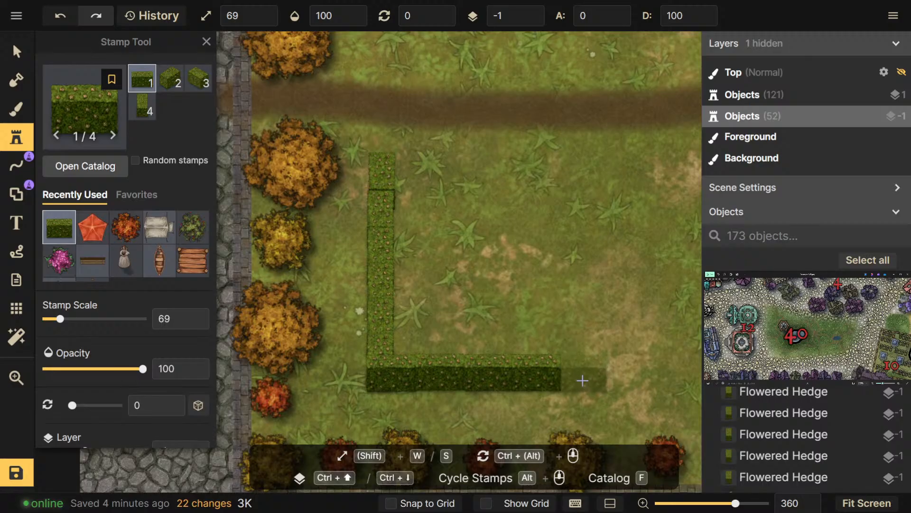
pyautogui.click(584, 380)
pyautogui.moveTo(581, 366); pyautogui.dragTo(483, 347)
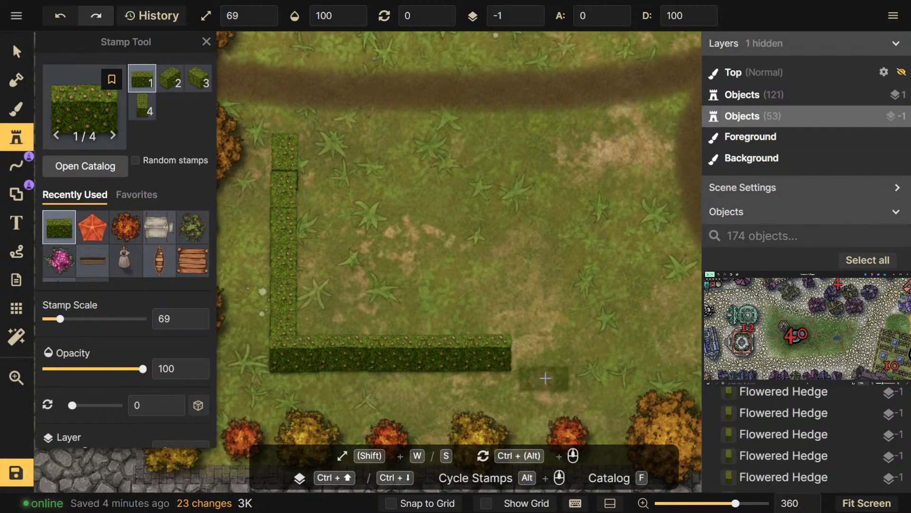
pyautogui.click(530, 360)
pyautogui.moveTo(534, 361); pyautogui.dragTo(387, 357)
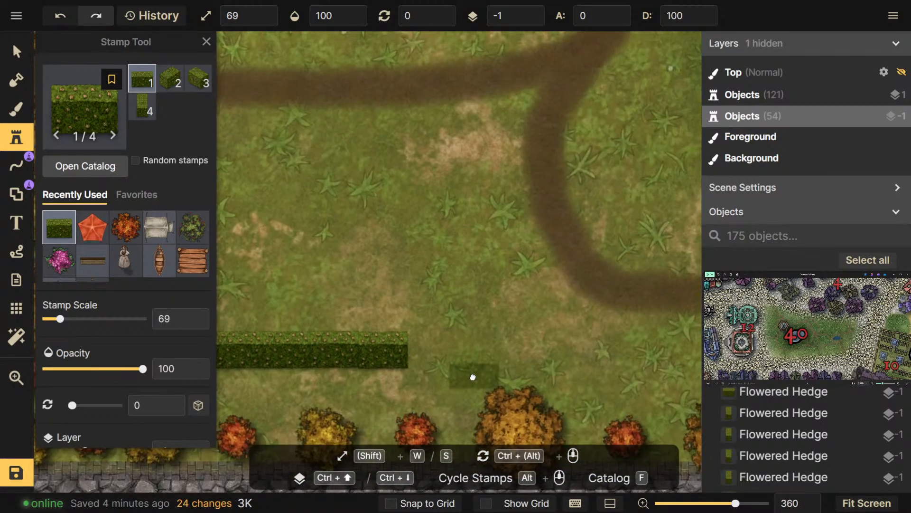
pyautogui.click(433, 356)
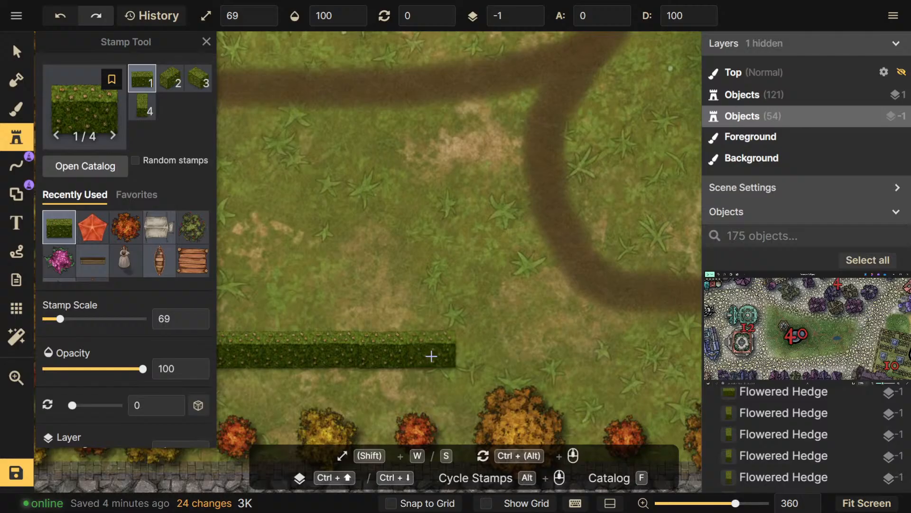
pyautogui.click(479, 356)
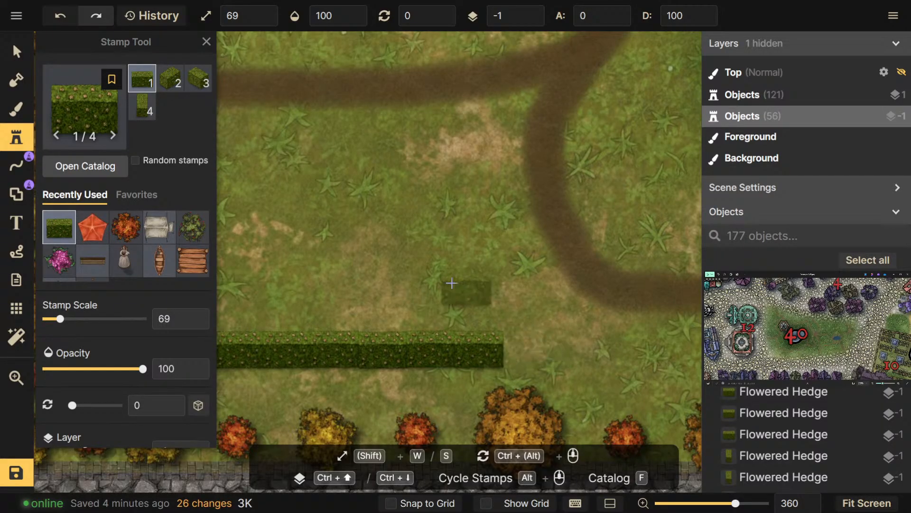
# Build the east vertical hedge from variant 4 segments, running from south of the footpath down to the east end of the horizontal row
pyautogui.click(151, 109)
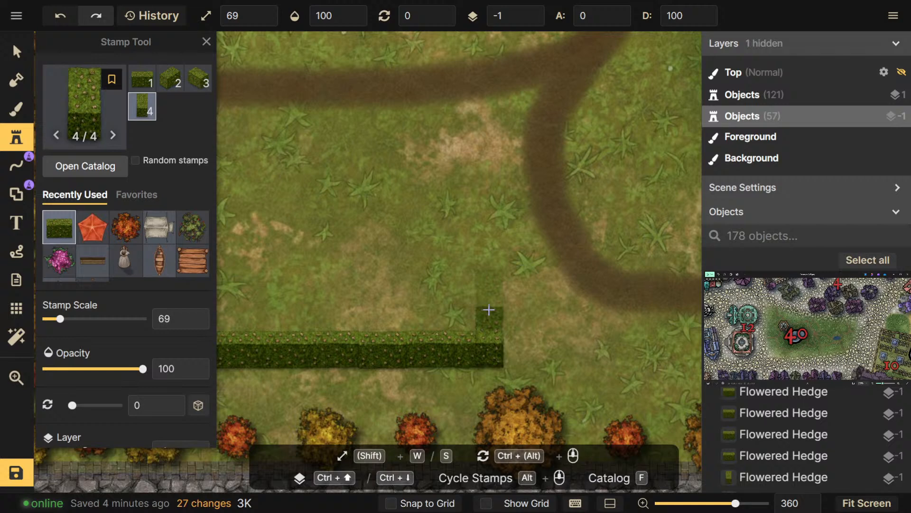
pyautogui.click(485, 151)
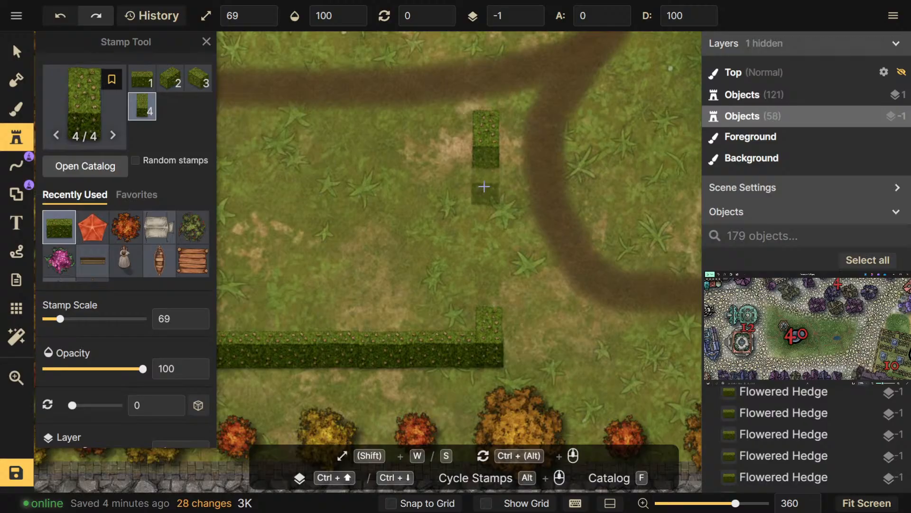
pyautogui.click(484, 188)
pyautogui.click(485, 227)
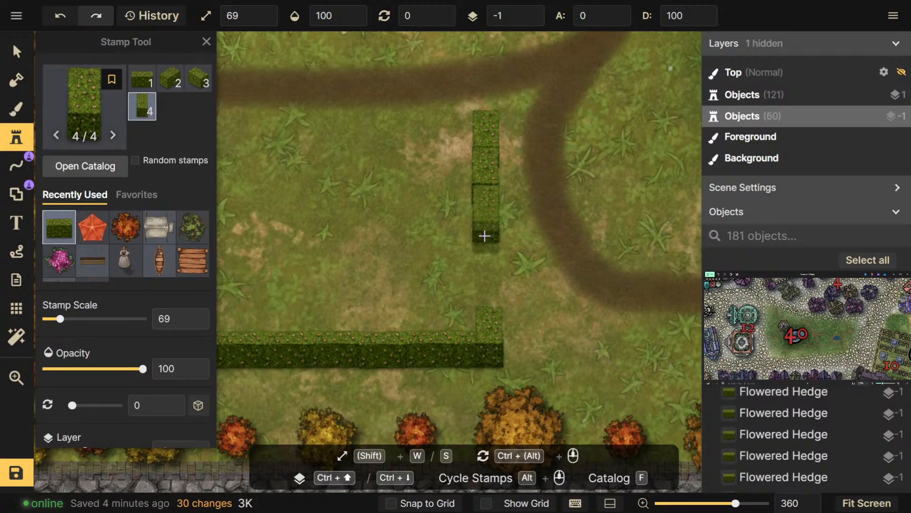
pyautogui.click(485, 262)
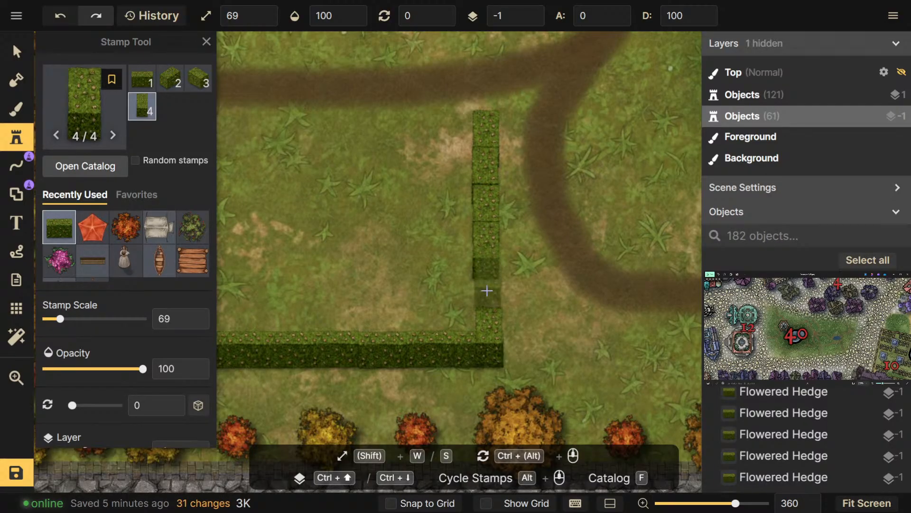
pyautogui.click(485, 295)
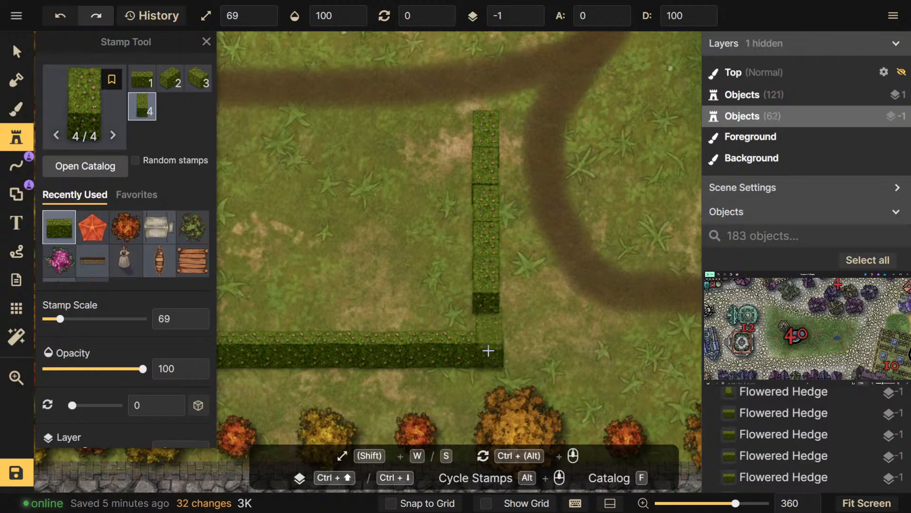
pyautogui.click(485, 334)
# Delete the extra overlapping hedge segment at the southeast corner and nudge the row's end segment west to align with the vertical hedge
pyautogui.click(16, 50)
pyautogui.click(502, 369)
pyautogui.moveTo(506, 360); pyautogui.dragTo(507, 359)
pyautogui.click(507, 355)
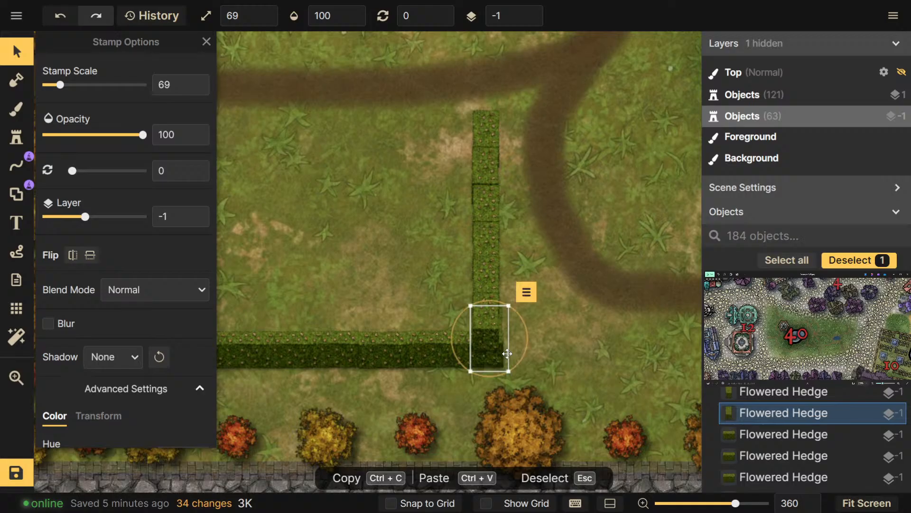
pyautogui.press('Delete')
pyautogui.click(507, 352)
pyautogui.moveTo(484, 363); pyautogui.dragTo(478, 362)
# Move all six segments of the east vertical hedge to layer -2
pyautogui.click(489, 322)
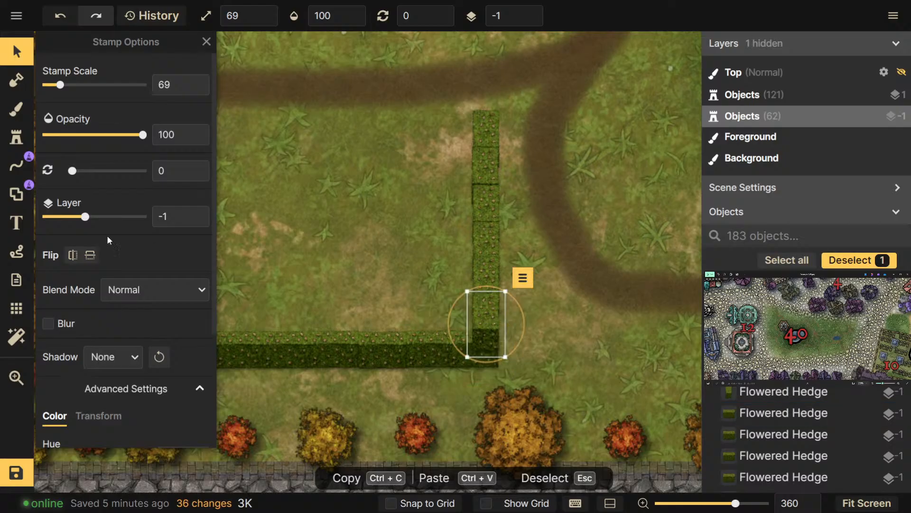
pyautogui.moveTo(85, 223); pyautogui.dragTo(77, 220)
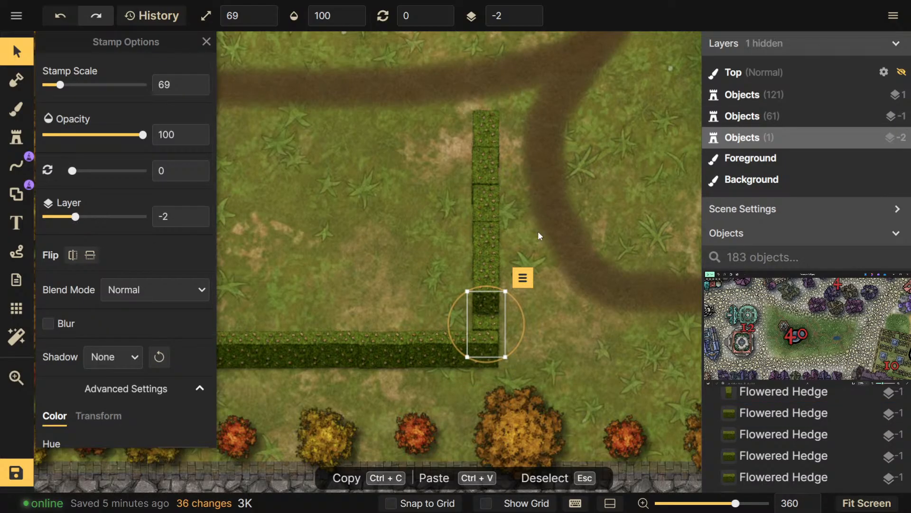
pyautogui.moveTo(566, 123); pyautogui.dragTo(425, 253)
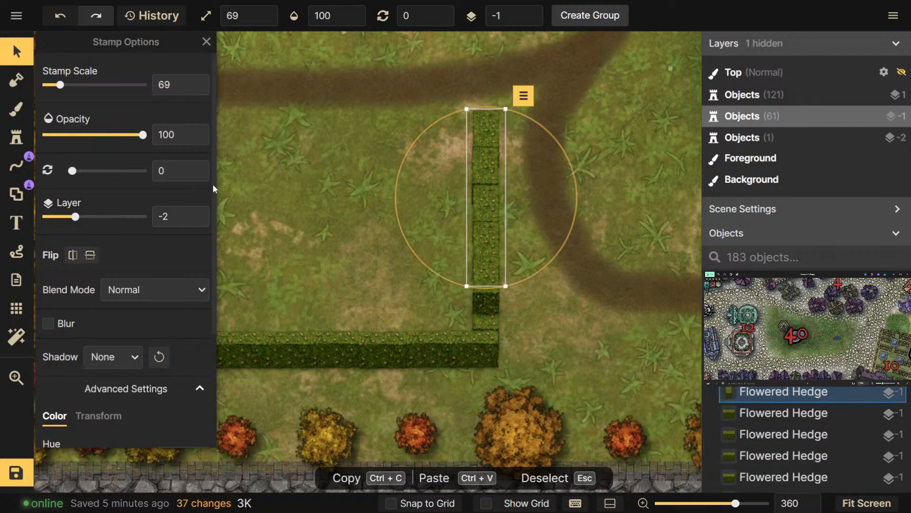
pyautogui.click(86, 218)
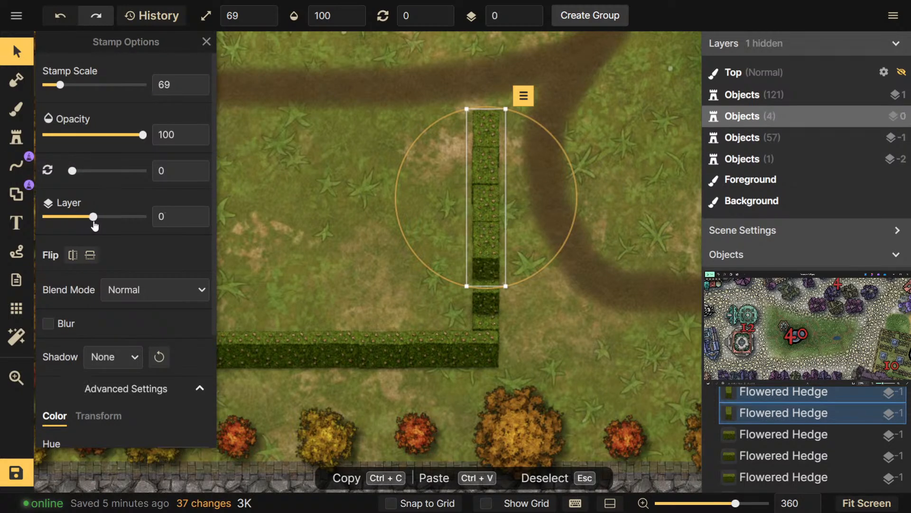
pyautogui.moveTo(82, 221); pyautogui.dragTo(75, 221)
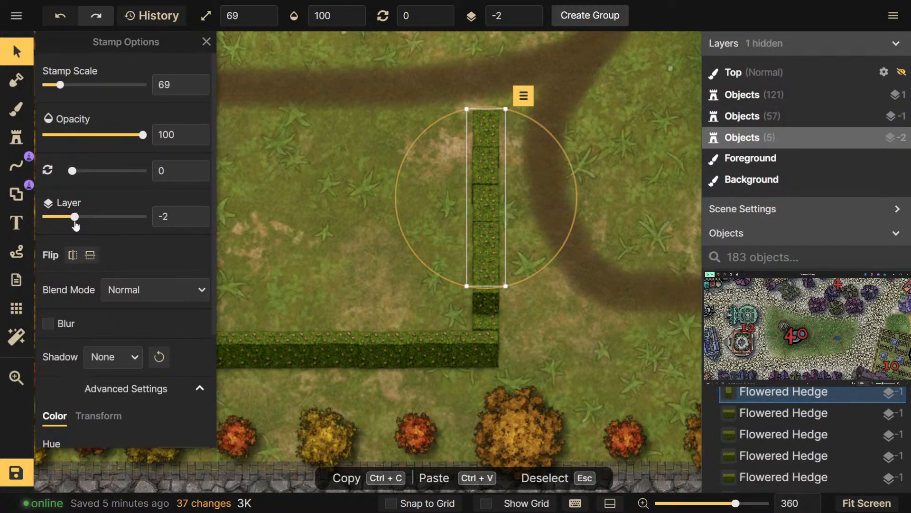
pyautogui.click(489, 294)
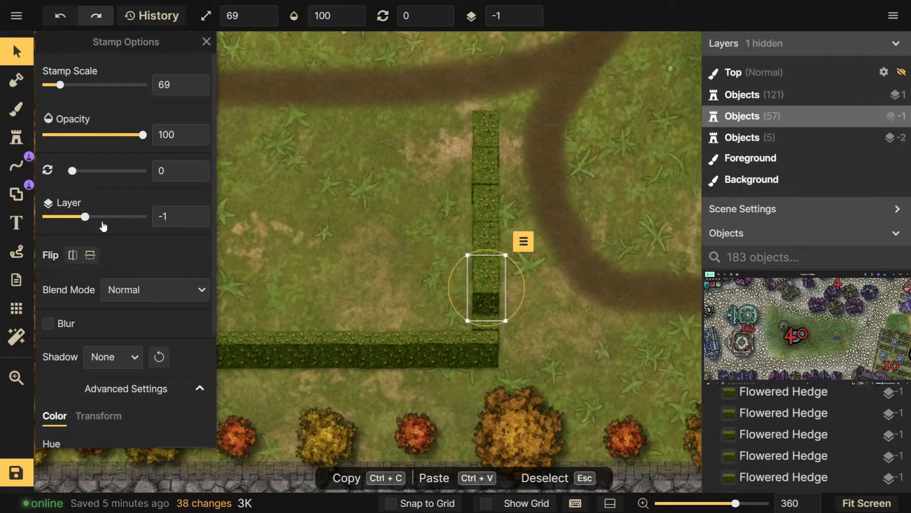
pyautogui.moveTo(85, 218); pyautogui.dragTo(74, 218)
pyautogui.click(614, 348)
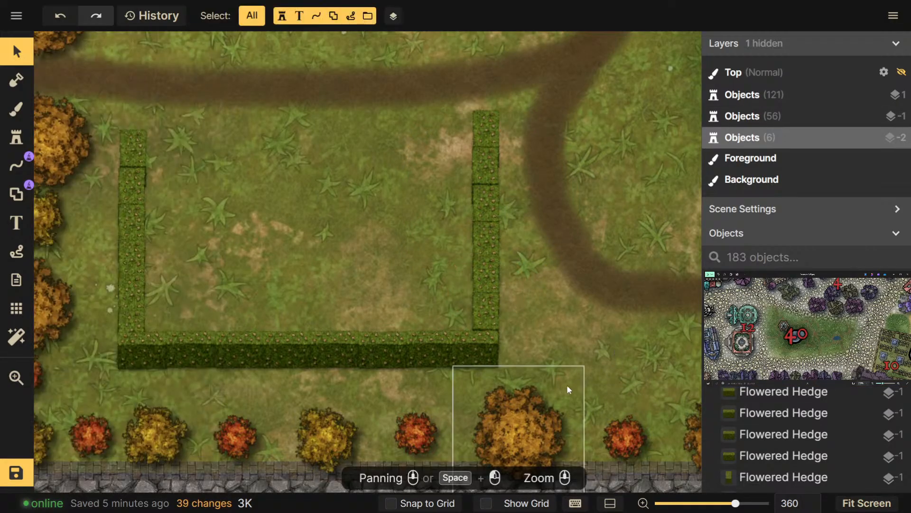
# Place two adjoining variant 1 hedge segments on layer -2 inside the enclosure, south of the footpath, starting a north row
pyautogui.moveTo(562, 385); pyautogui.dragTo(643, 384)
pyautogui.click(23, 133)
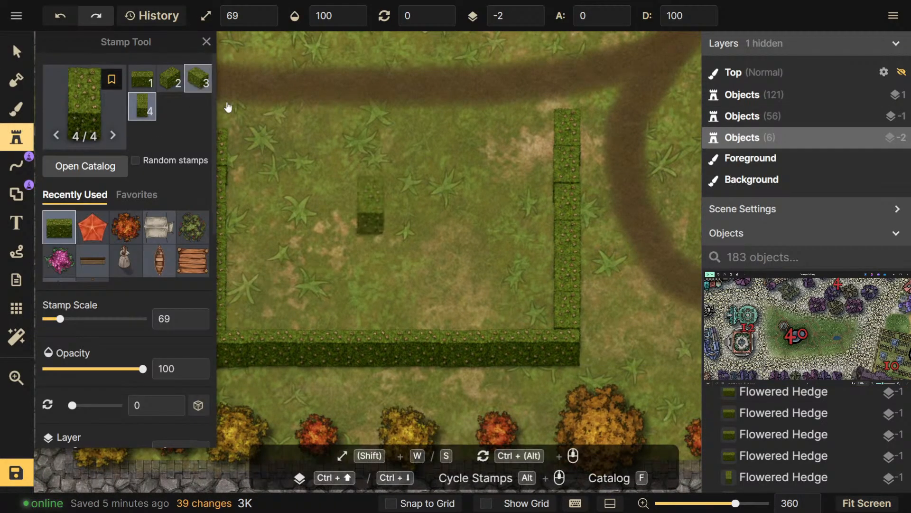
pyautogui.moveTo(347, 144); pyautogui.dragTo(398, 227)
pyautogui.click(152, 86)
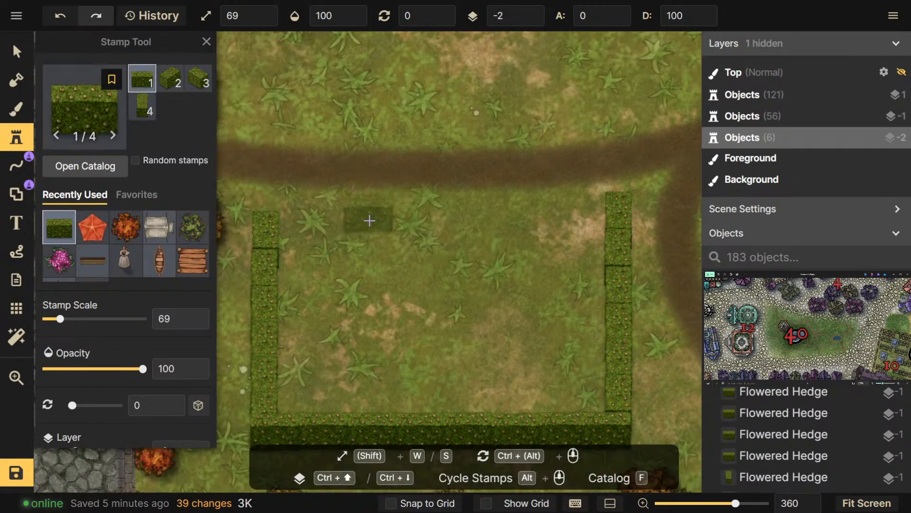
pyautogui.click(343, 234)
pyautogui.click(393, 231)
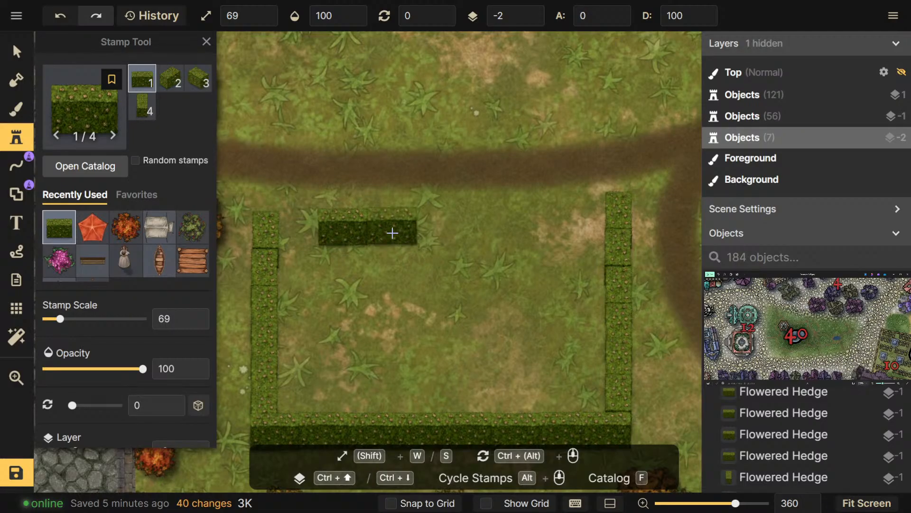
# Delete one middle segment of the east vertical hedge to open a gap
pyautogui.click(17, 52)
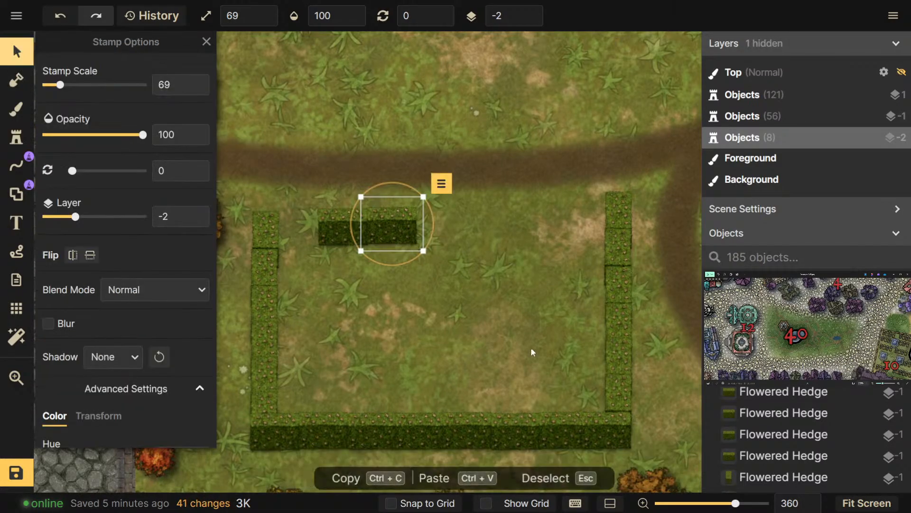
pyautogui.click(641, 341)
pyautogui.click(626, 357)
pyautogui.press('Delete')
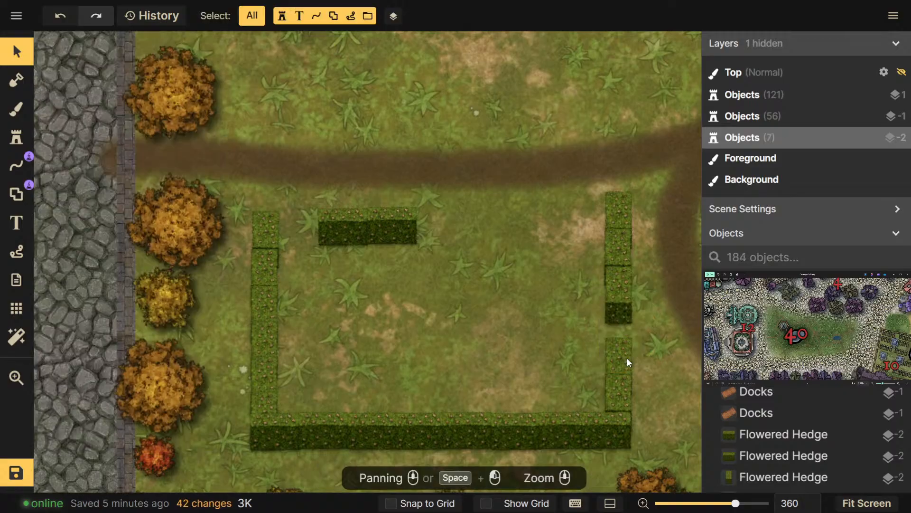
# Extend the north row eastward with four more variant 1 hedge segments until it meets the east vertical hedge
pyautogui.click(16, 138)
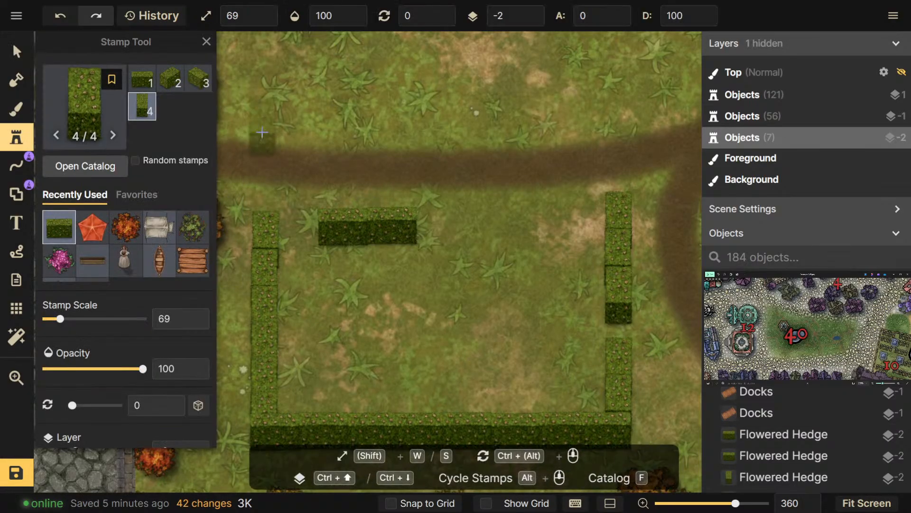
pyautogui.scroll(1, 469, 236)
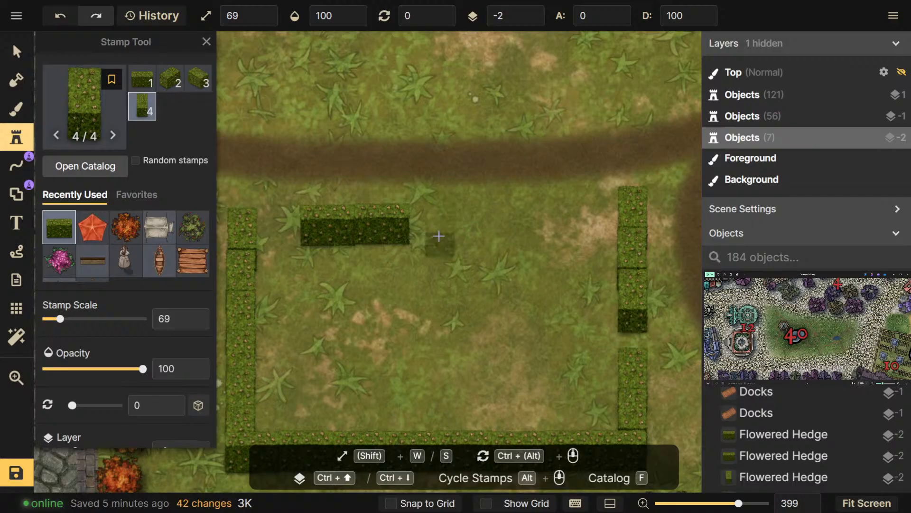
pyautogui.scroll(-1, 435, 230)
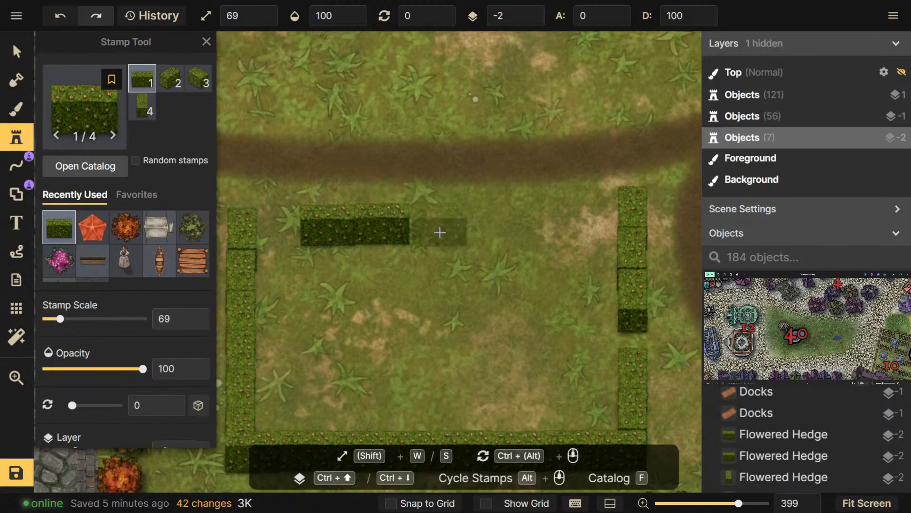
pyautogui.click(436, 231)
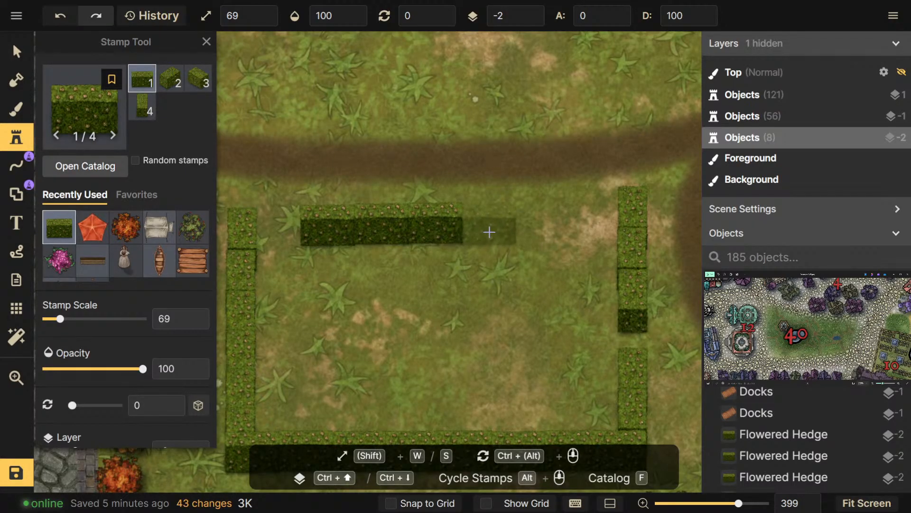
pyautogui.click(489, 231)
pyautogui.click(544, 232)
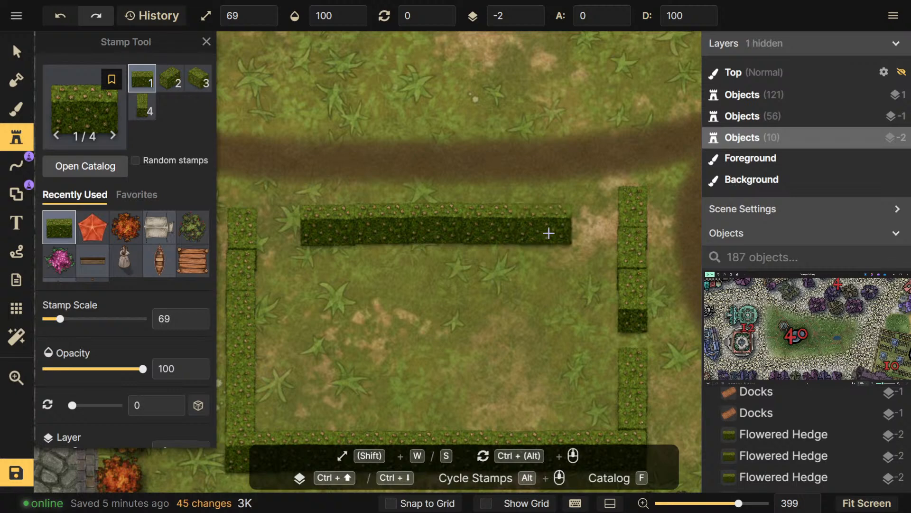
pyautogui.click(598, 233)
# Move the northernmost segment of the east vertical hedge south so its top lines up with the north row
pyautogui.scroll(-2, 138, 369)
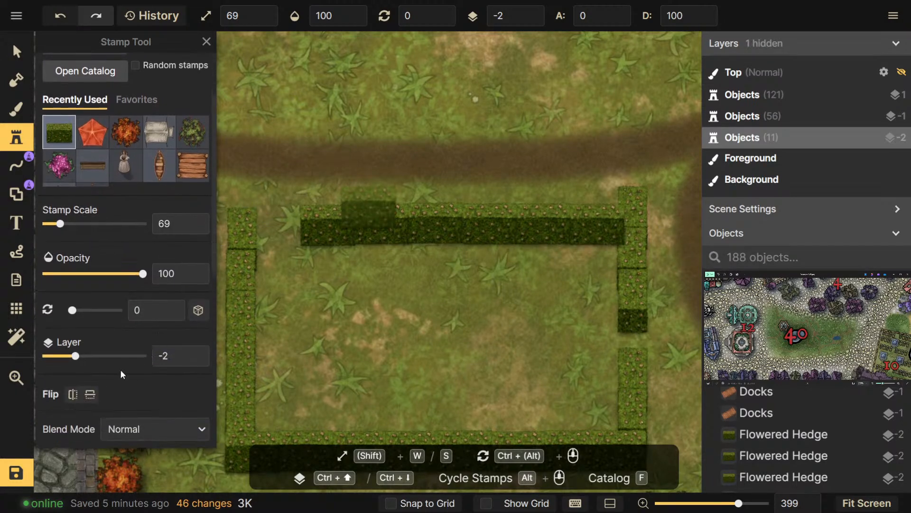
pyautogui.moveTo(70, 364); pyautogui.dragTo(63, 365)
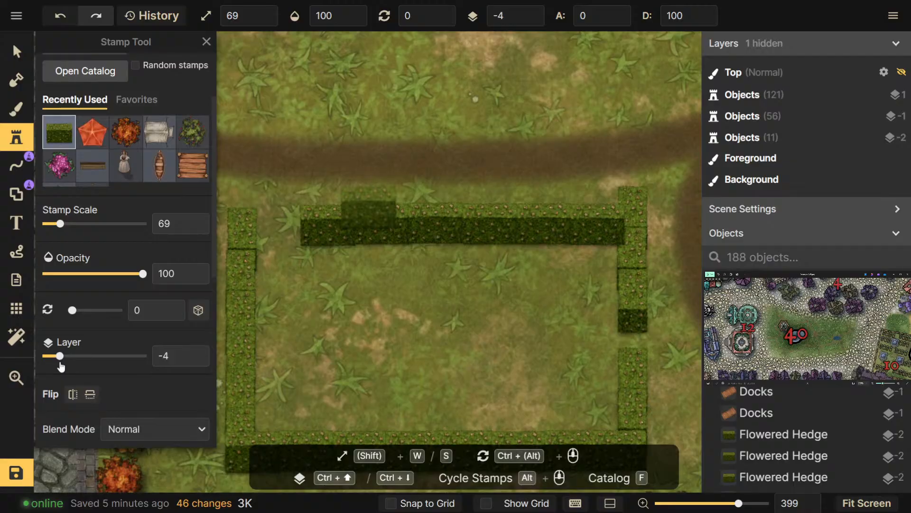
pyautogui.click(19, 53)
pyautogui.click(603, 225)
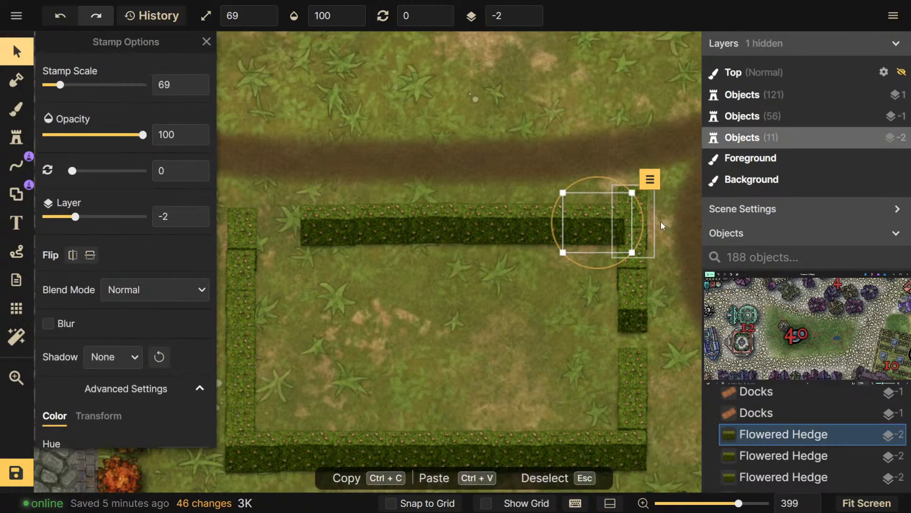
pyautogui.click(644, 219)
pyautogui.moveTo(75, 217)
pyautogui.mouseDown()
pyautogui.moveTo(90, 219)
pyautogui.moveTo(76, 222)
pyautogui.mouseUp()
pyautogui.moveTo(645, 214); pyautogui.dragTo(641, 223)
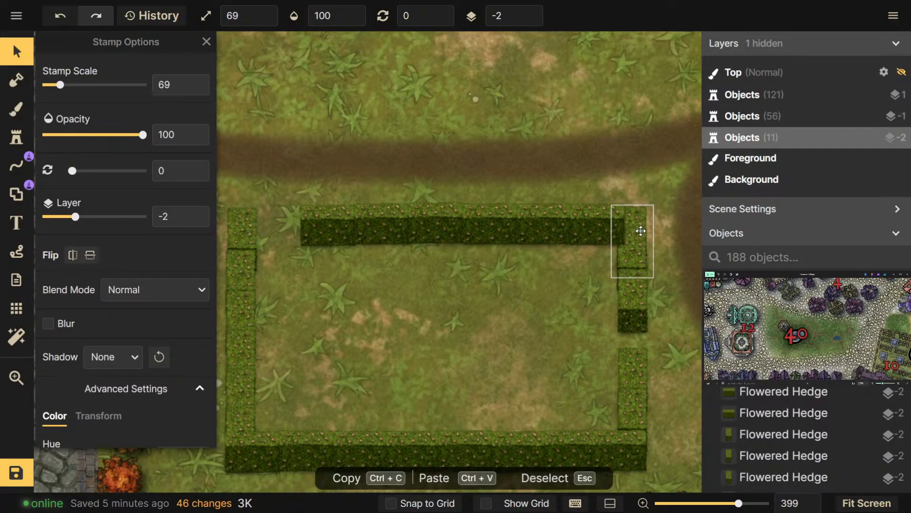
pyautogui.click(635, 231)
# Move the easternmost segment of the north hedge row to layer -3
pyautogui.click(604, 233)
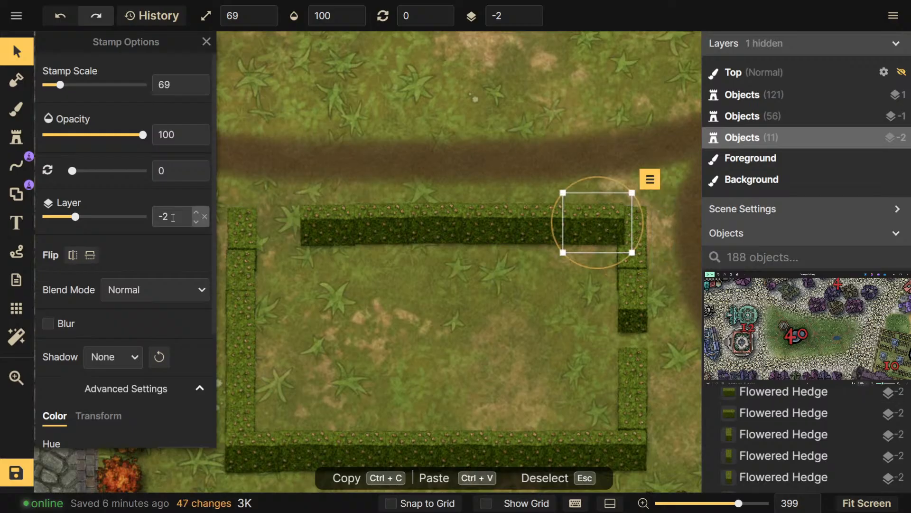
pyautogui.click(66, 216)
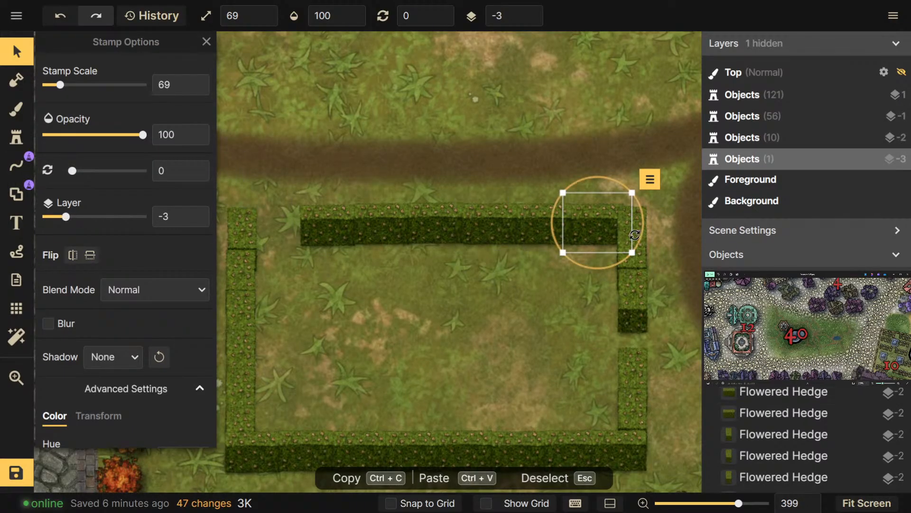
pyautogui.click(408, 274)
# Build a vertical hedge of three variant 4 segments on layer -3, running south below the west end of the north row
pyautogui.click(16, 138)
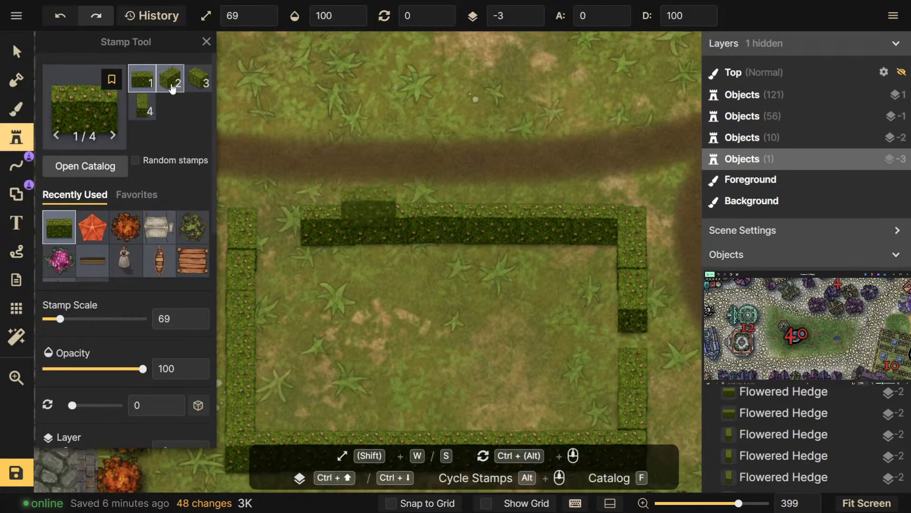
pyautogui.click(142, 107)
pyautogui.click(314, 294)
pyautogui.click(313, 343)
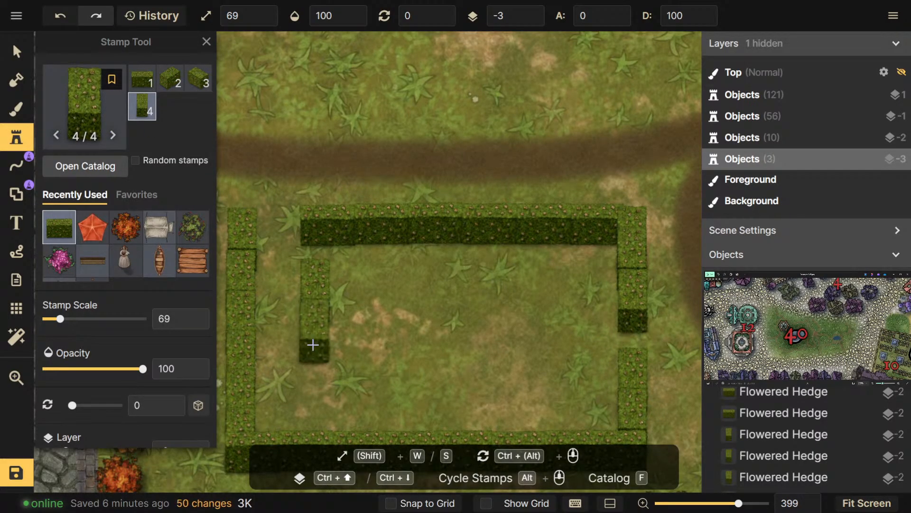
pyautogui.click(312, 383)
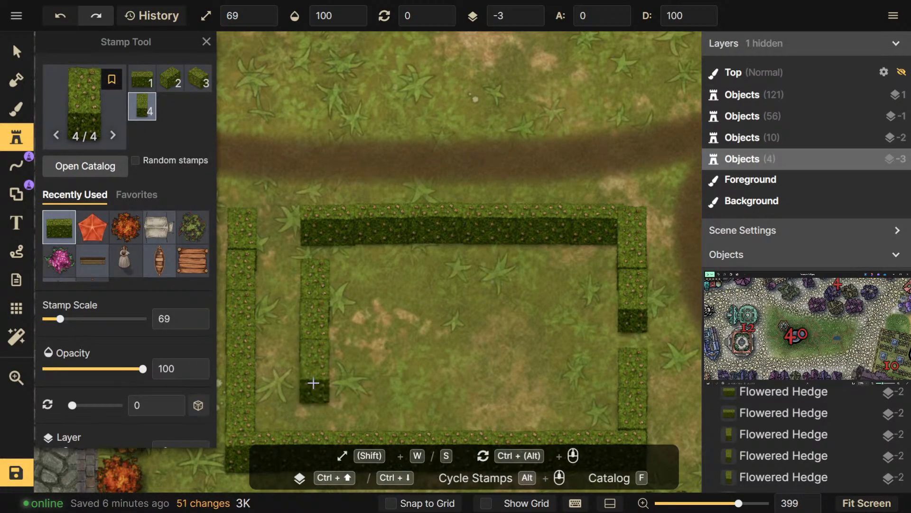
# Add a single variant 4 segment near the south row and a three-segment vertical hedge east of it reaching the south row
pyautogui.click(370, 413)
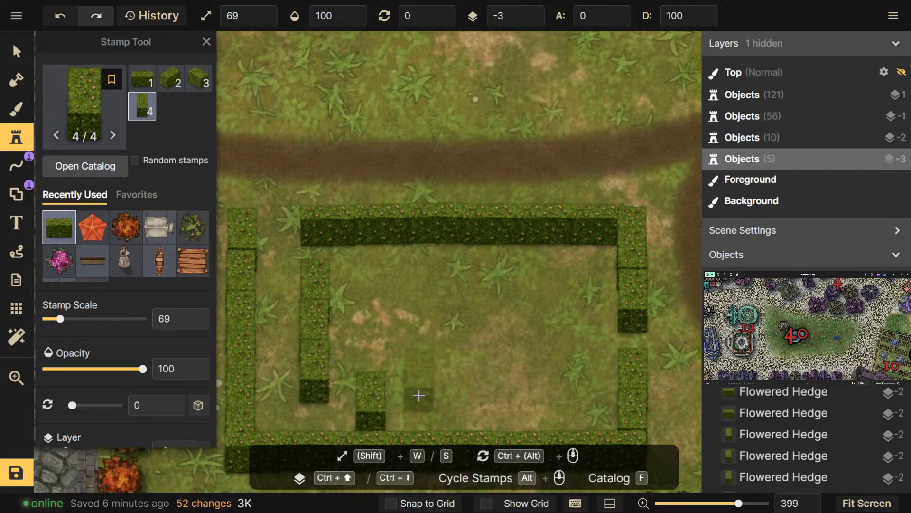
pyautogui.click(429, 414)
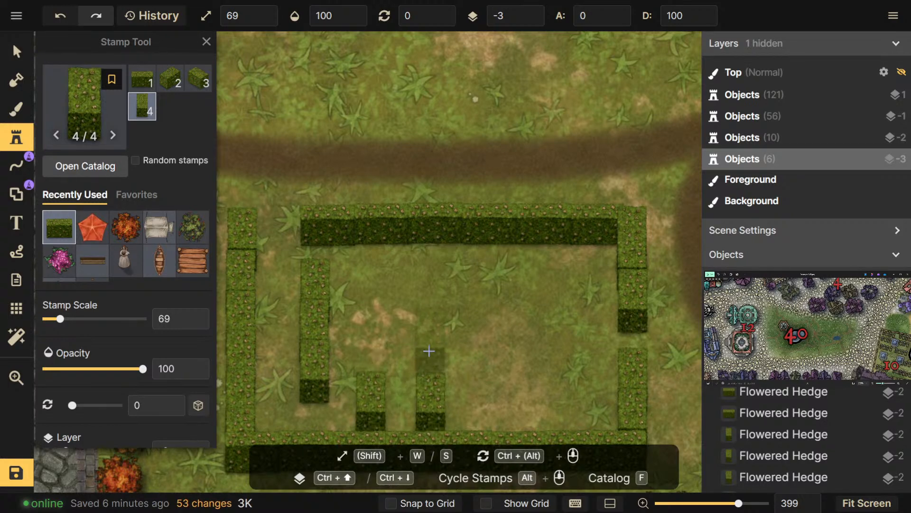
pyautogui.hotkey('ctrl', 'z')
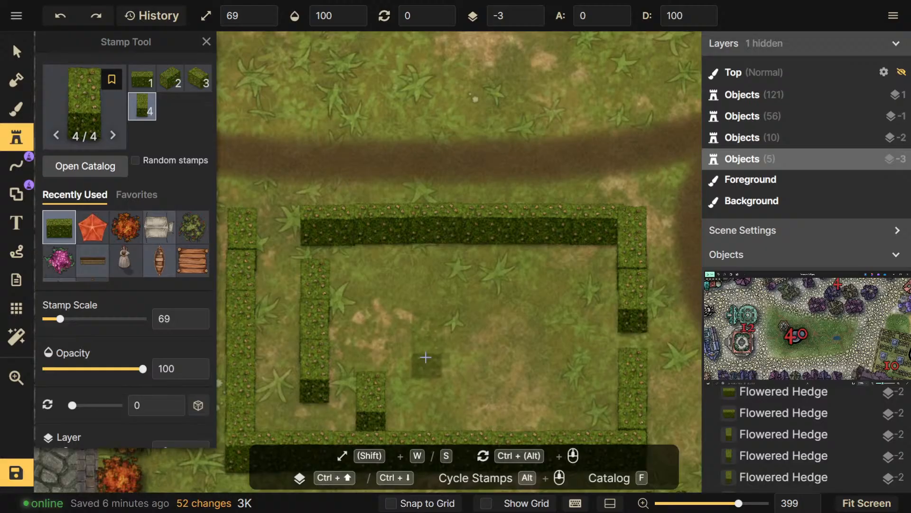
pyautogui.click(426, 357)
pyautogui.click(425, 397)
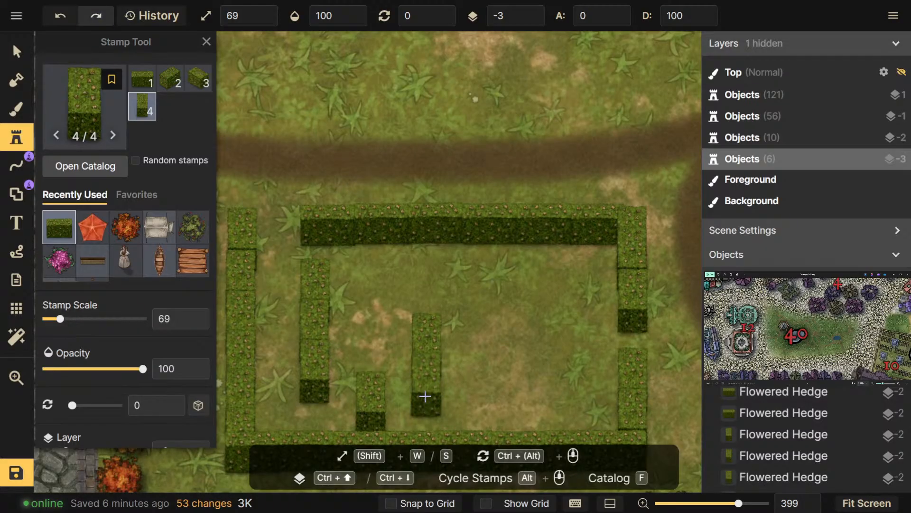
pyautogui.click(424, 429)
pyautogui.scroll(-2, 465, 341)
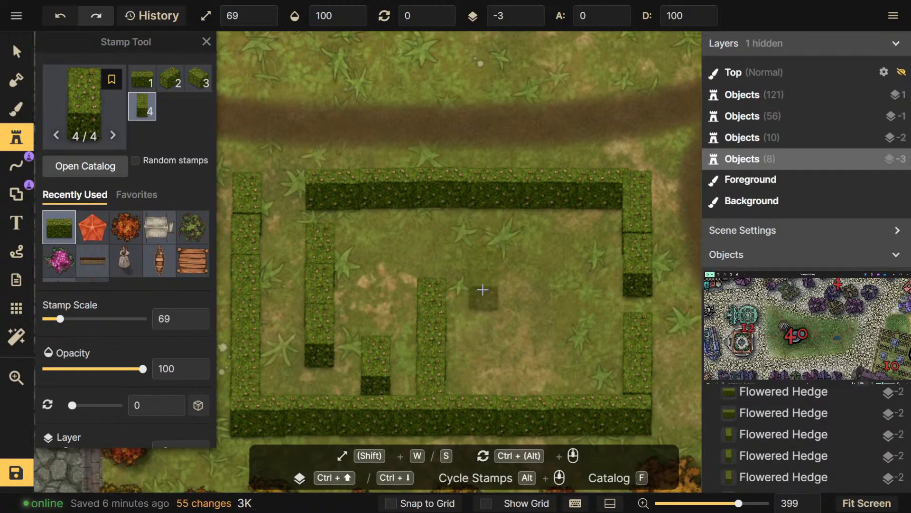
# Place two variant 4 segments on layer -2 running south from the north row, near its west end
pyautogui.click(372, 232)
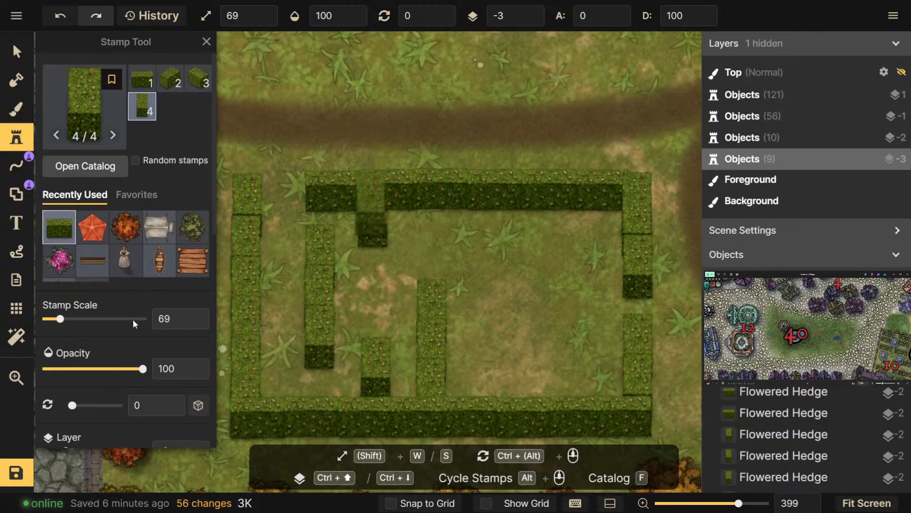
pyautogui.hotkey('ctrl', 'z')
pyautogui.scroll(-1, 106, 378)
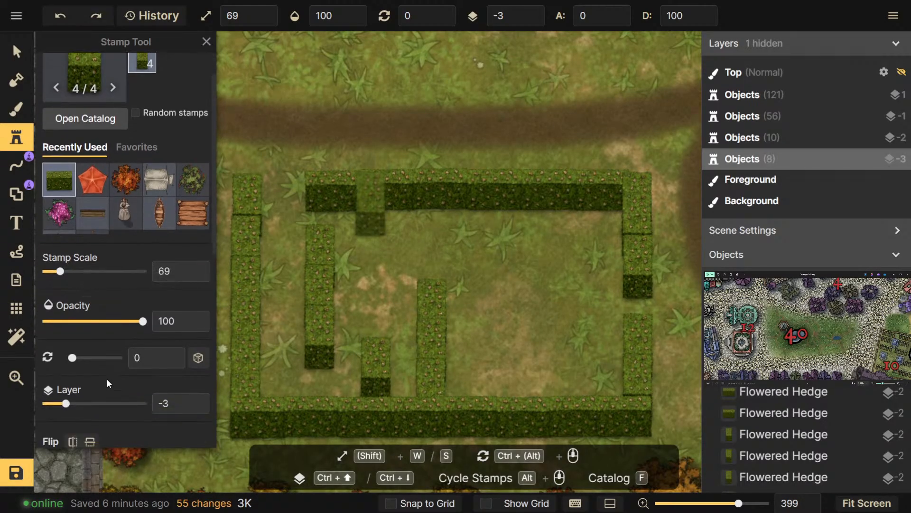
pyautogui.moveTo(67, 403); pyautogui.dragTo(75, 403)
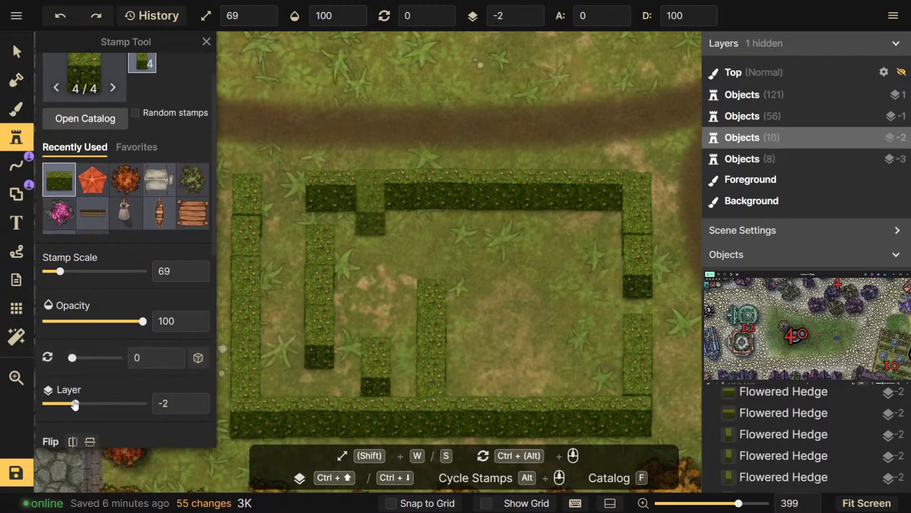
pyautogui.click(369, 228)
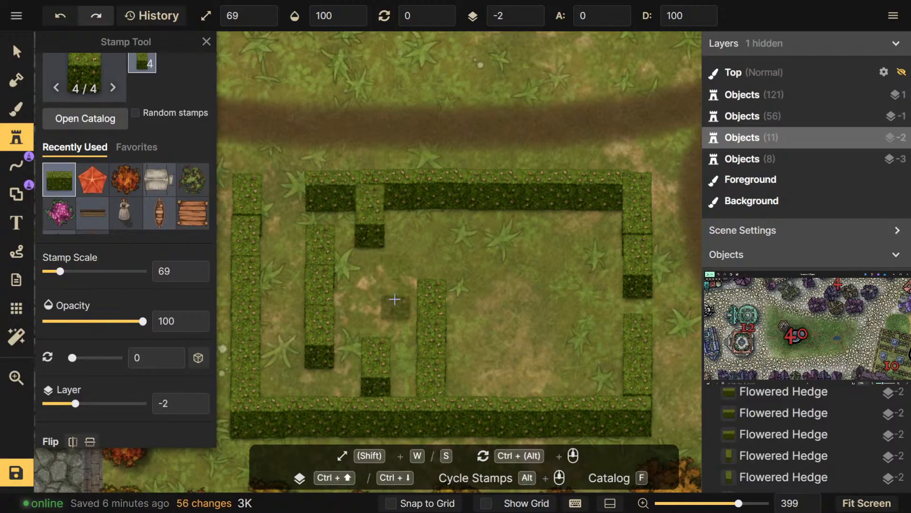
pyautogui.click(368, 266)
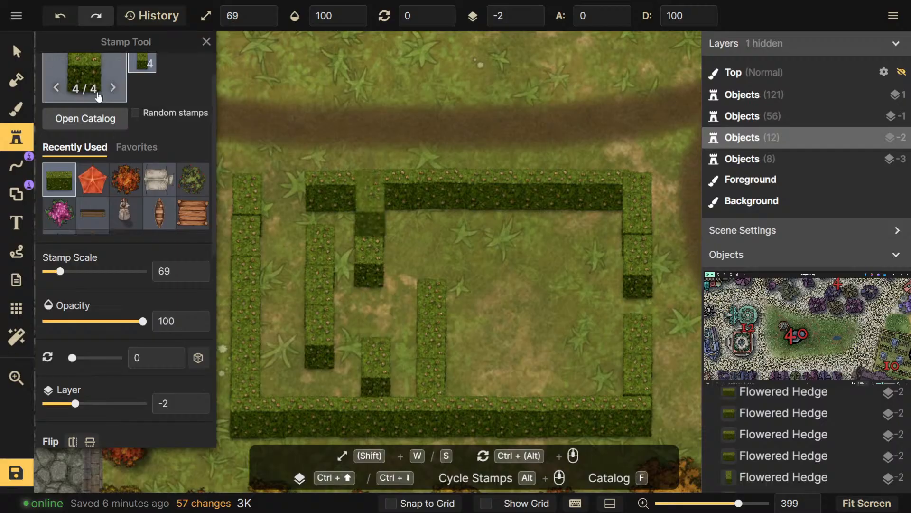
# Place one variant 1 segment joining the two southern vertical hedges and another northeast of it, below the north row
pyautogui.scroll(1, 102, 65)
pyautogui.click(143, 80)
pyautogui.click(393, 314)
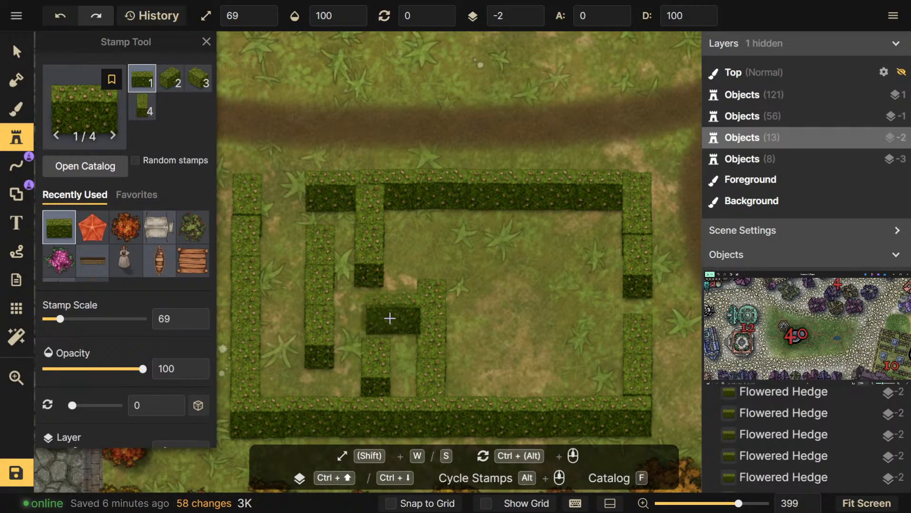
pyautogui.click(433, 254)
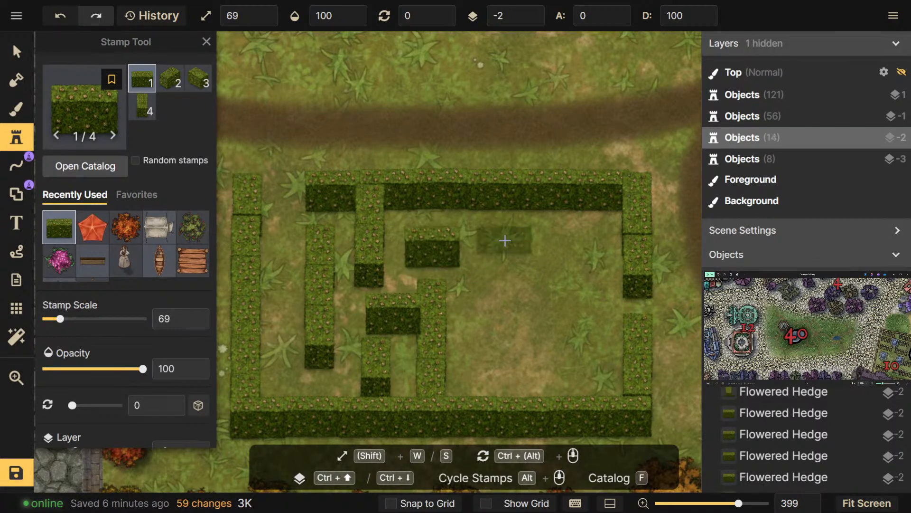
# Build a vertical hedge of three variant 4 segments just east of the isolated variant 1 segment, running south
pyautogui.click(142, 107)
pyautogui.click(470, 271)
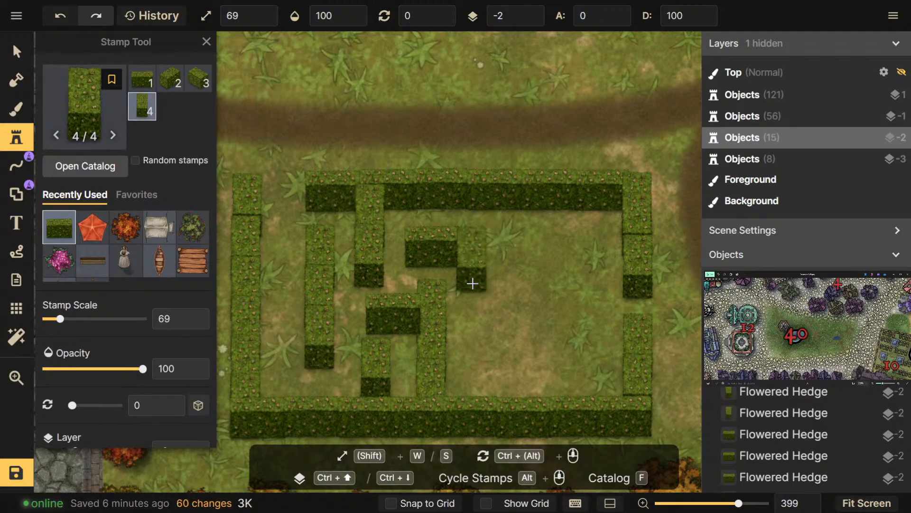
pyautogui.hotkey('ctrl', 'z')
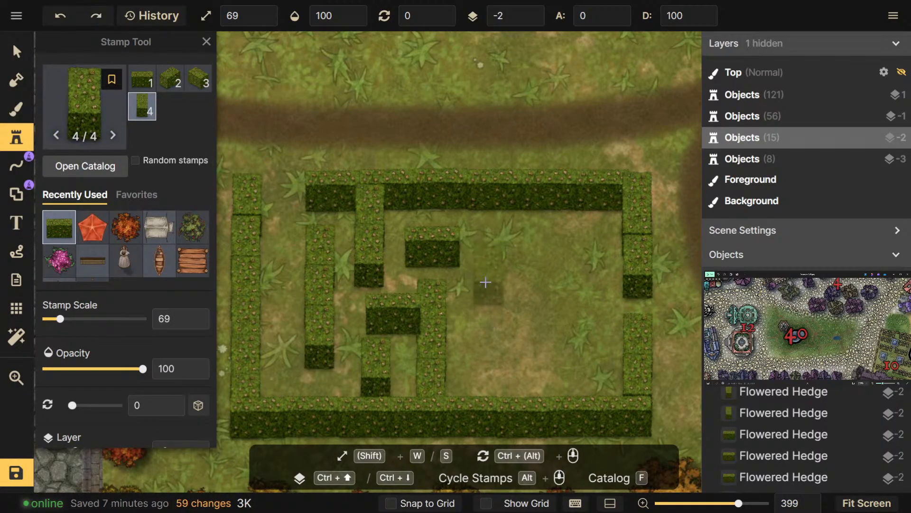
pyautogui.click(483, 273)
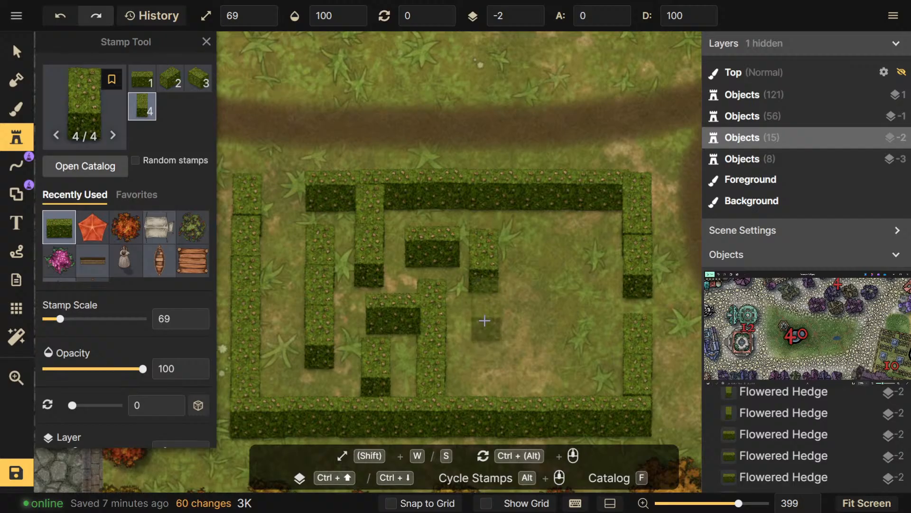
pyautogui.click(483, 313)
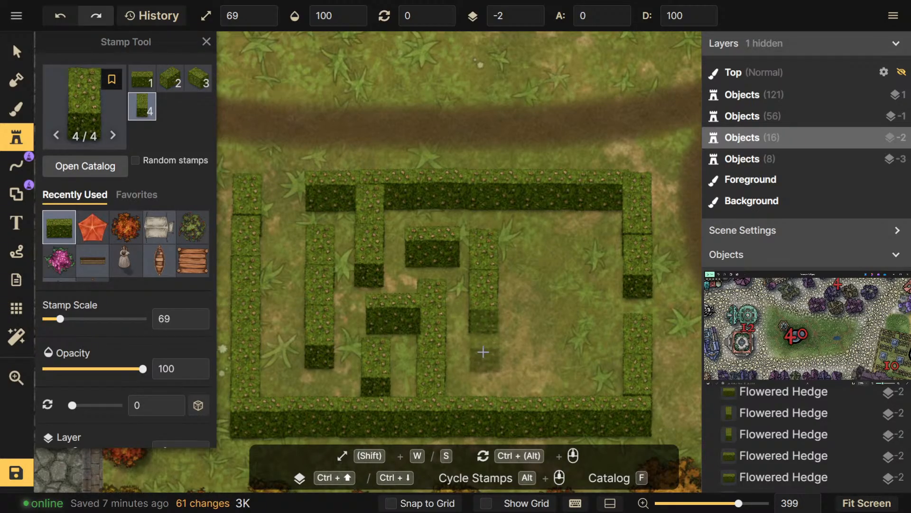
pyautogui.click(483, 352)
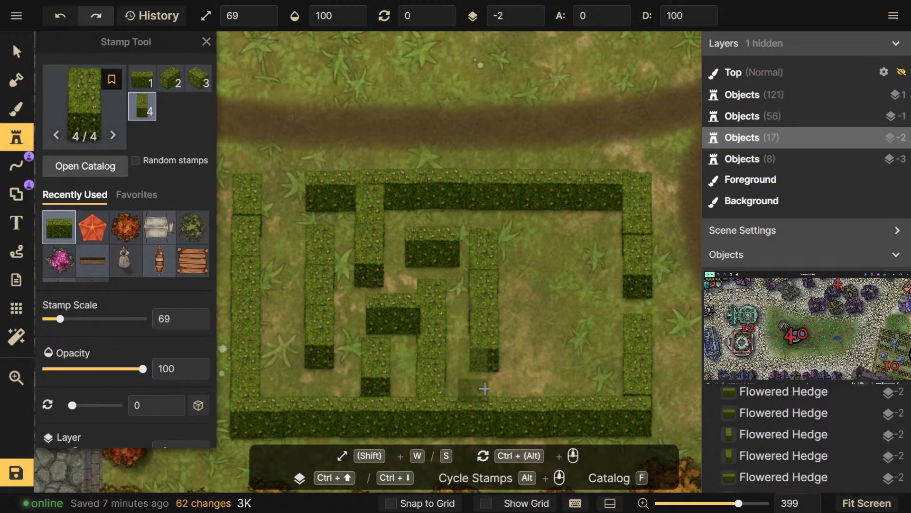
# Place a variant 4 segment against the south row and a variant 1 segment joining it to the new vertical hedge
pyautogui.click(532, 375)
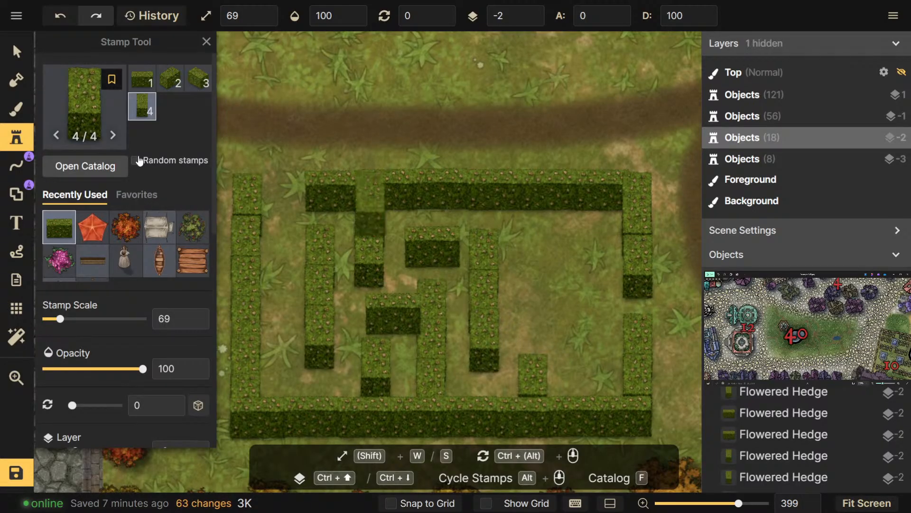
pyautogui.click(142, 79)
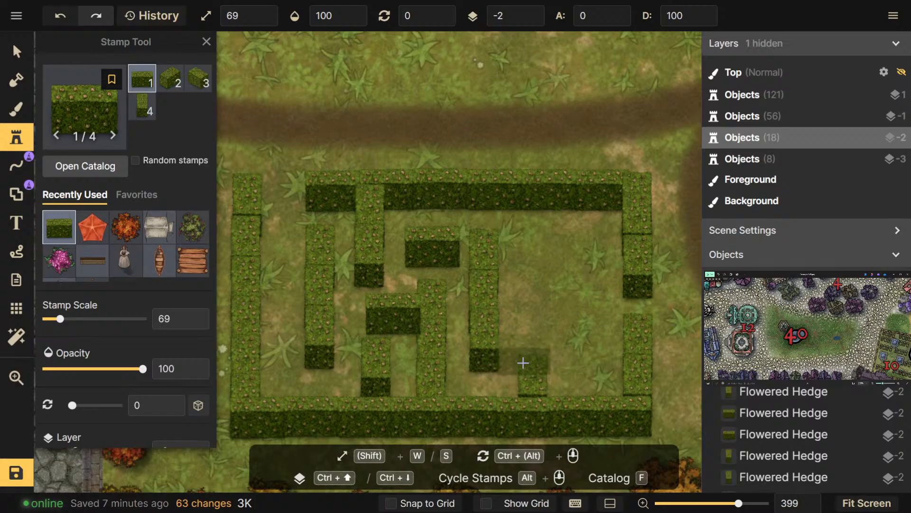
pyautogui.click(521, 361)
# Move the joining variant 1 segment to layer -3 and nudge it slightly northwest
pyautogui.scroll(-3, 111, 369)
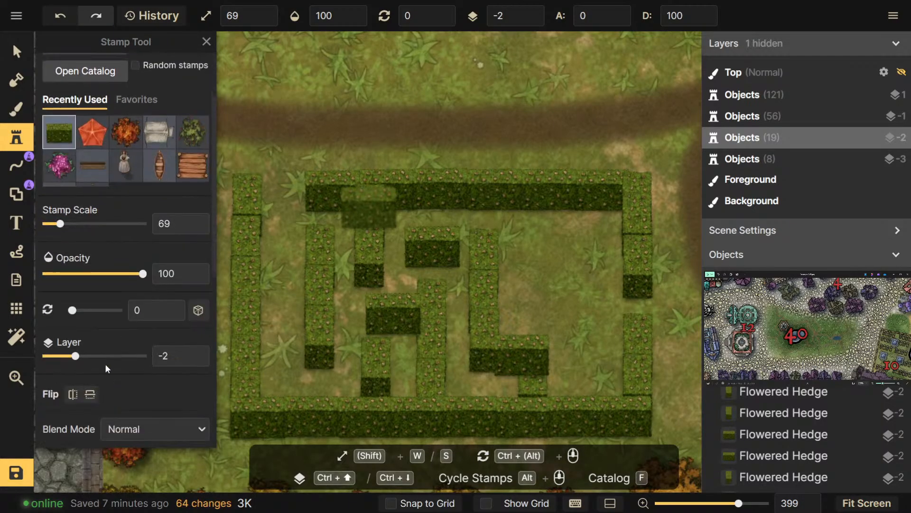
pyautogui.click(17, 50)
pyautogui.scroll(-3, 104, 368)
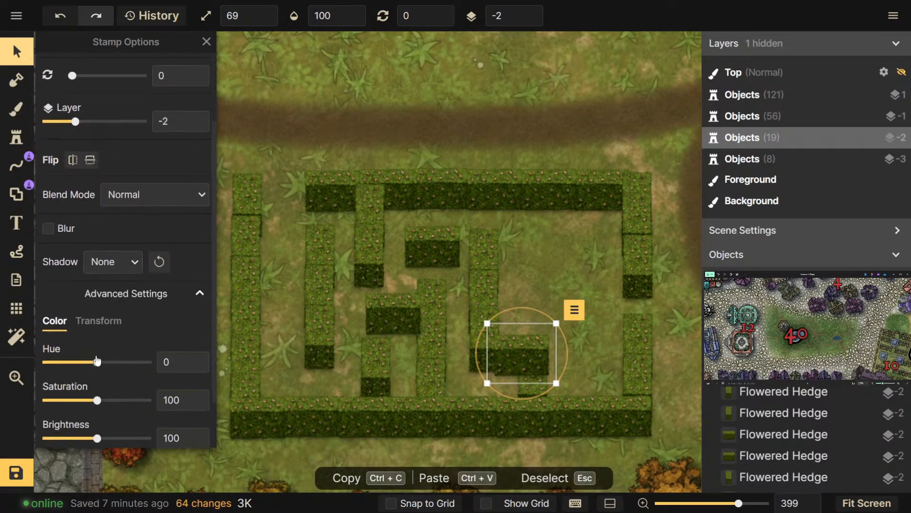
pyautogui.scroll(1, 88, 216)
pyautogui.moveTo(75, 108); pyautogui.dragTo(66, 108)
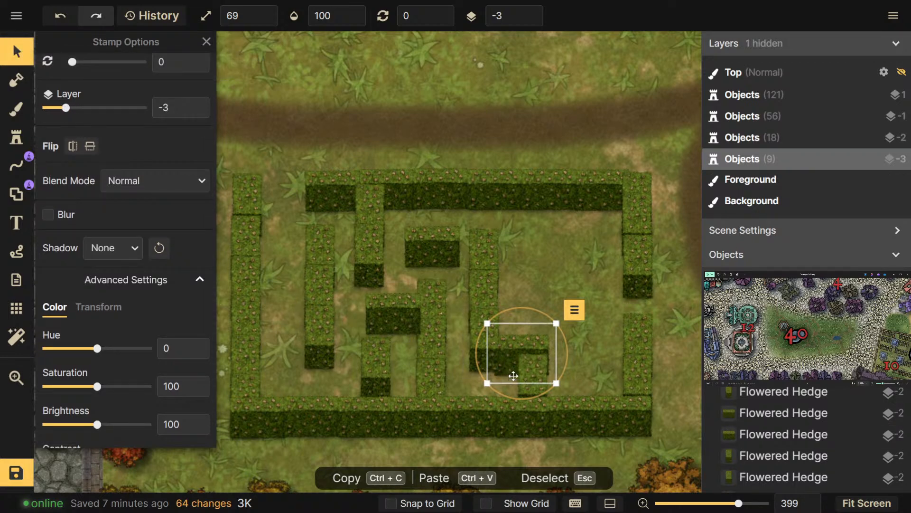
pyautogui.moveTo(516, 357); pyautogui.dragTo(511, 352)
# Stretch the variant 4 segment below the joining hedge to height 120 and align it between that hedge and the south row
pyautogui.click(529, 373)
pyautogui.moveTo(541, 384); pyautogui.dragTo(541, 380)
pyautogui.scroll(-2, 116, 337)
pyautogui.click(84, 261)
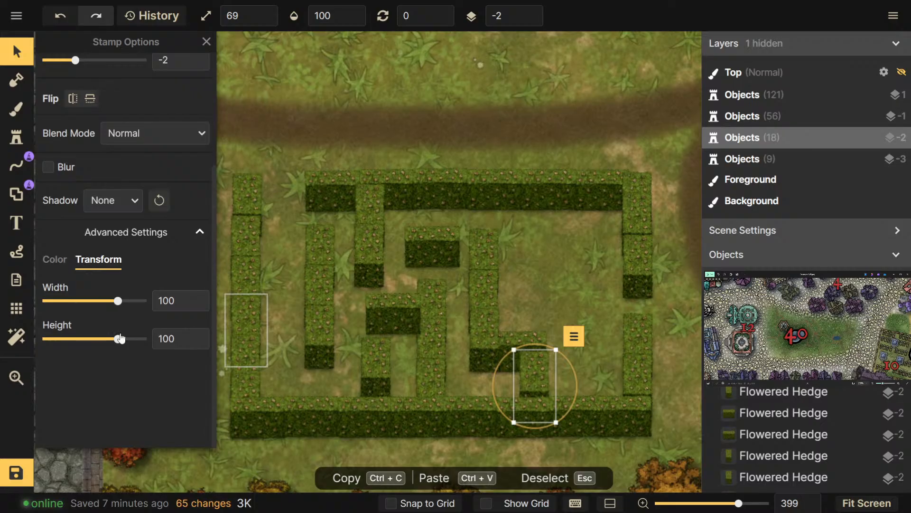
pyautogui.moveTo(122, 343); pyautogui.dragTo(125, 343)
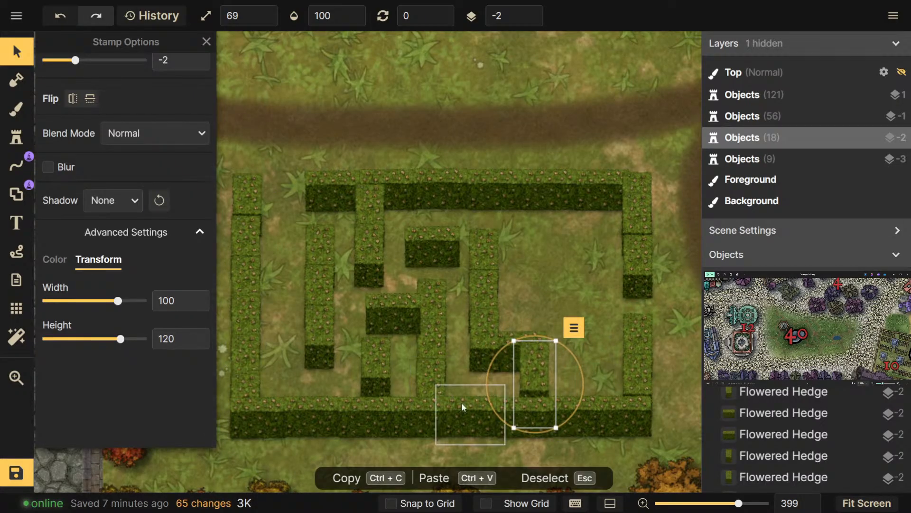
pyautogui.moveTo(531, 380); pyautogui.dragTo(531, 385)
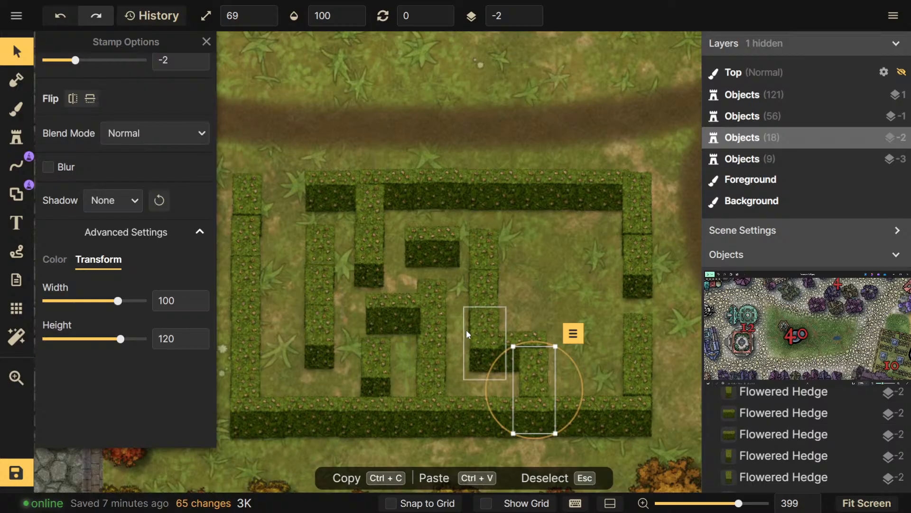
pyautogui.click(547, 271)
# Place two variant 4 segments running south from the eastern part of the north row
pyautogui.moveTo(547, 271); pyautogui.dragTo(537, 298)
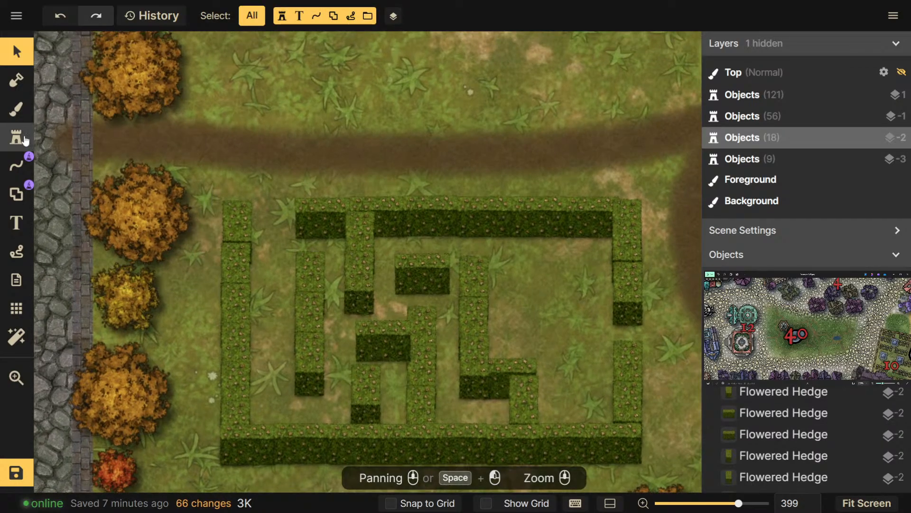
pyautogui.click(23, 139)
pyautogui.click(141, 85)
pyautogui.click(174, 85)
pyautogui.click(195, 86)
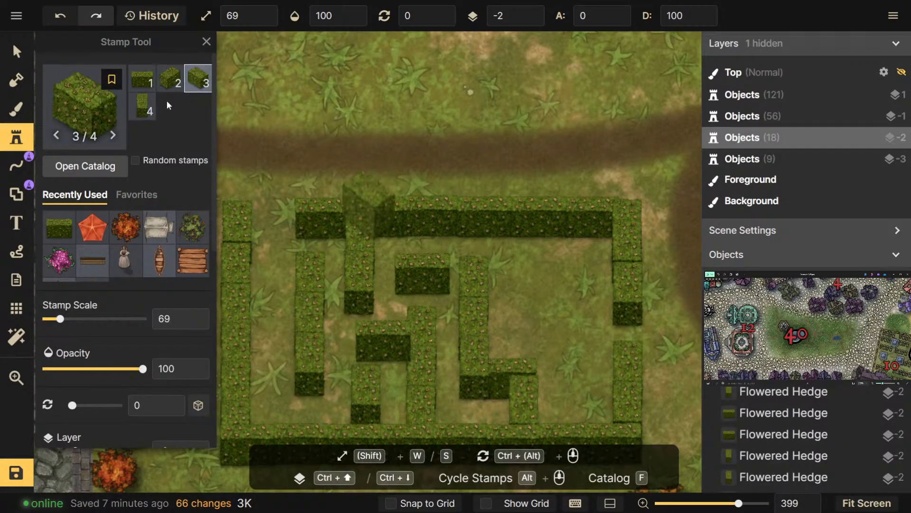
pyautogui.click(147, 105)
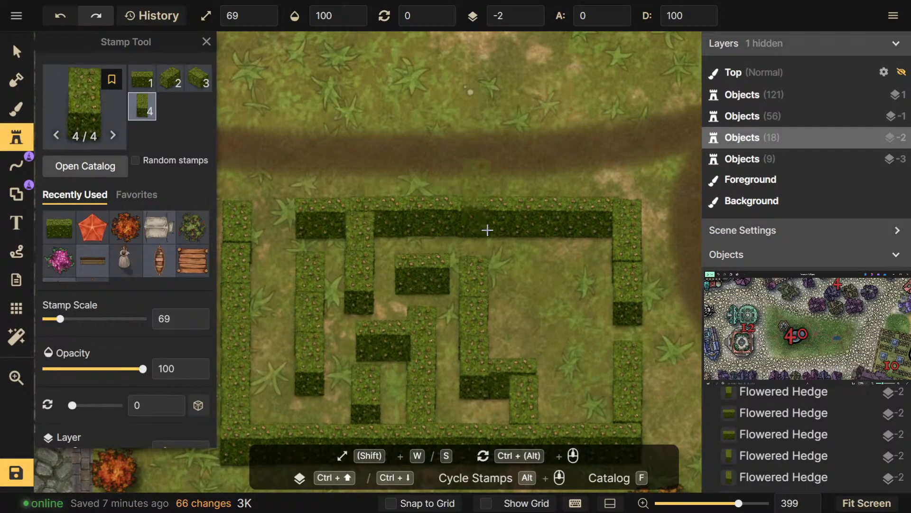
pyautogui.click(528, 266)
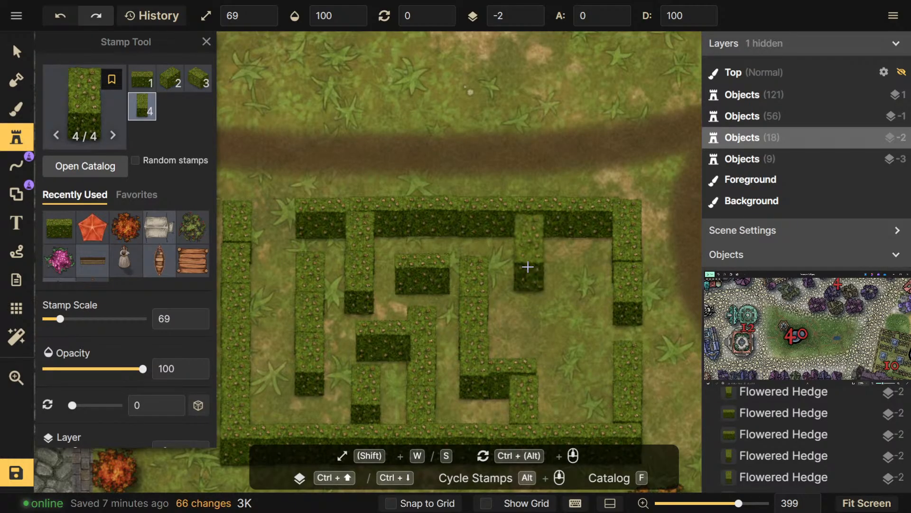
pyautogui.click(527, 314)
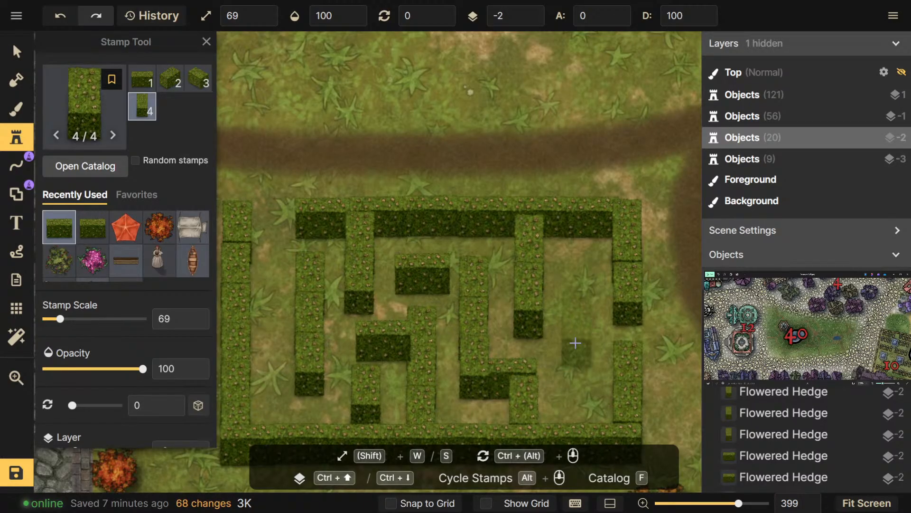
# Reset the stamp height to 100 and place a variant 1 segment against the lower end of the northeastern vertical hedge
pyautogui.keyDown('ctrl'); pyautogui.scroll(3, 575, 354); pyautogui.keyUp('ctrl')
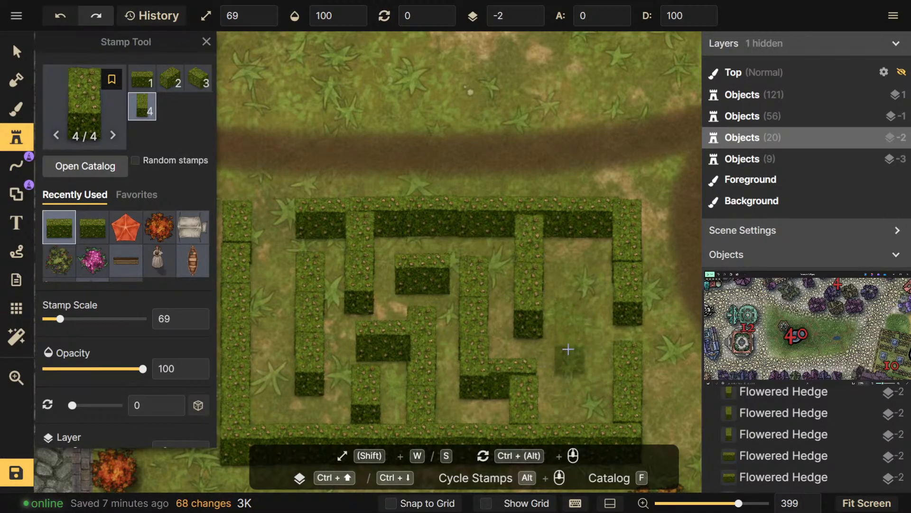
pyautogui.keyDown('ctrl'); pyautogui.scroll(-2, 579, 318); pyautogui.keyUp('ctrl')
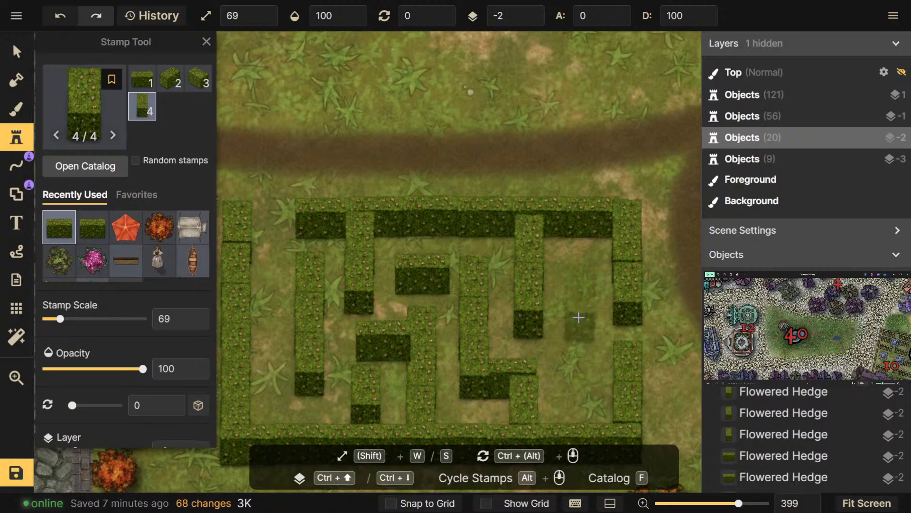
pyautogui.click(370, 200)
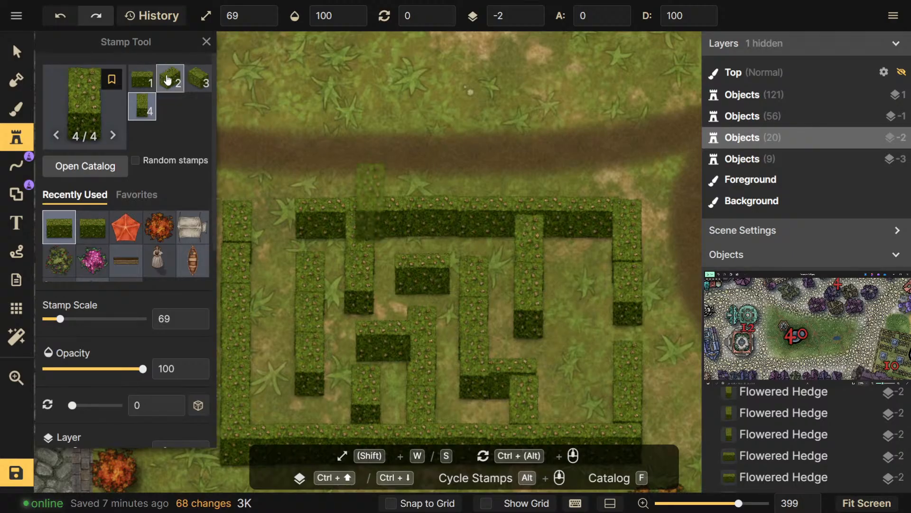
pyautogui.click(142, 79)
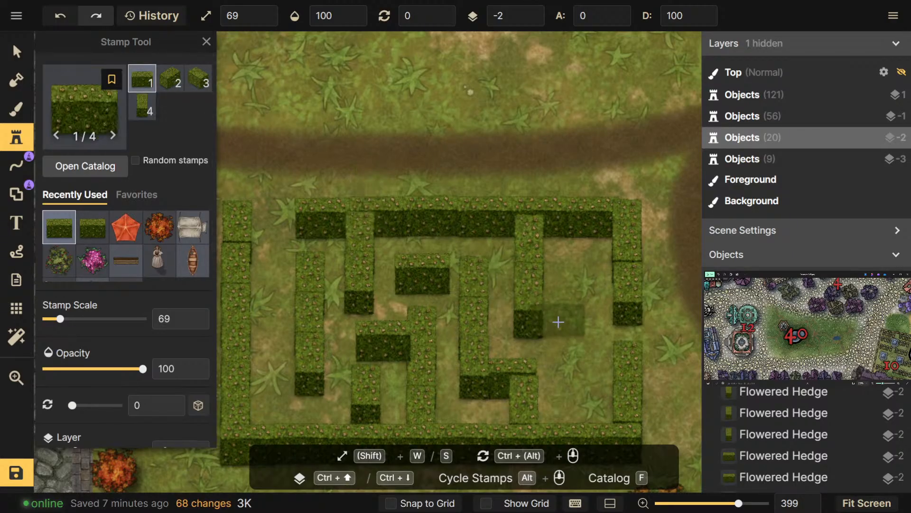
pyautogui.click(589, 302)
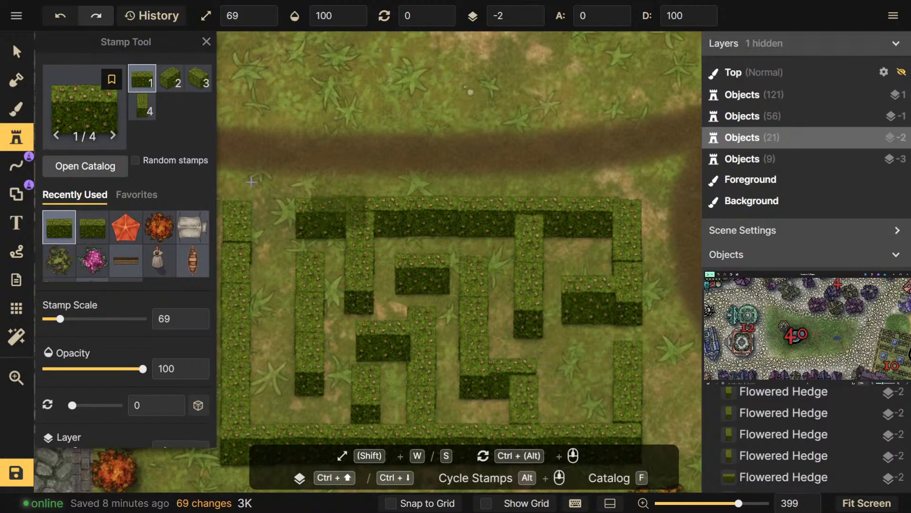
pyautogui.scroll(-7, 186, 332)
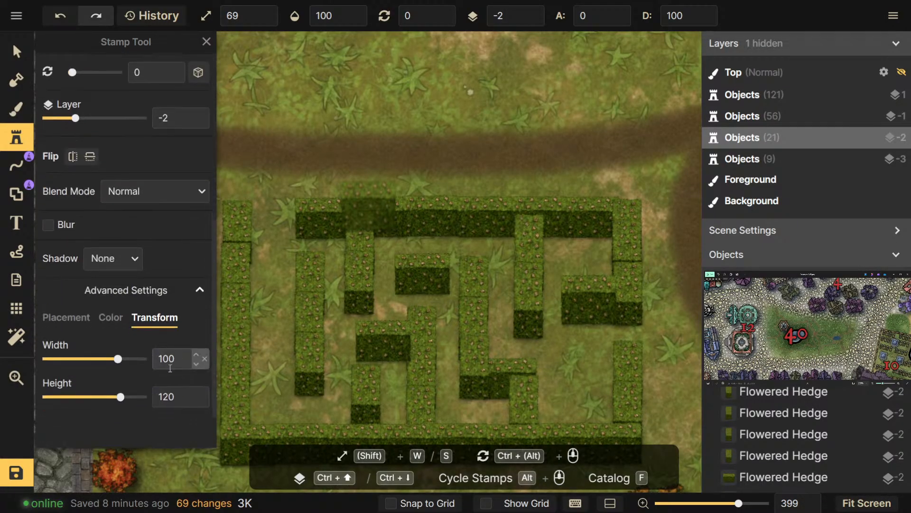
pyautogui.scroll(-1, 174, 368)
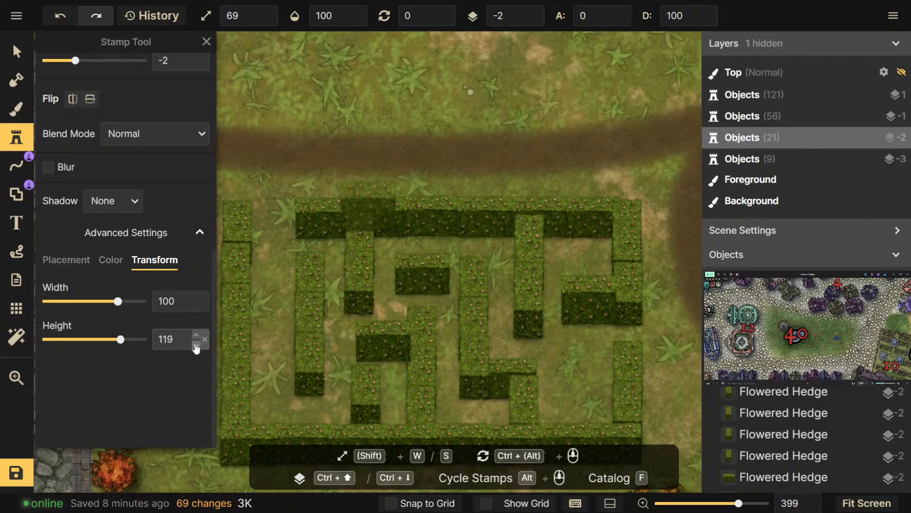
pyautogui.hotkey('ctrl', 'z')
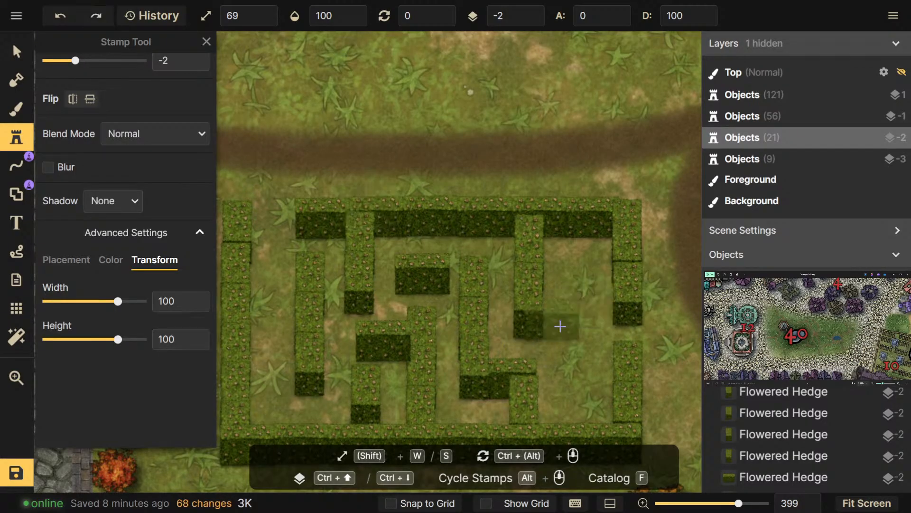
pyautogui.hotkey('ctrl', 'y')
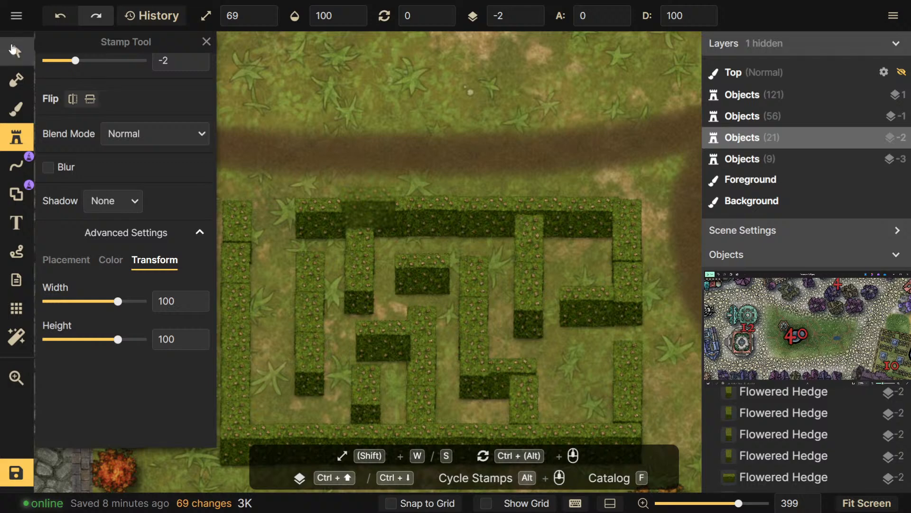
# Shift the new variant 1 segment east to line up with the outer edge of the east hedge
pyautogui.click(16, 52)
pyautogui.moveTo(585, 297); pyautogui.dragTo(614, 295)
pyautogui.click(604, 356)
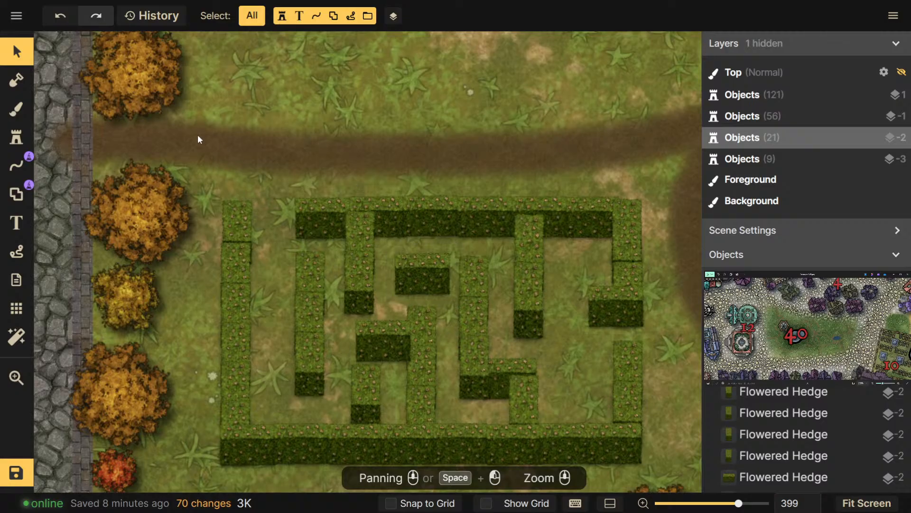
# Place a variant 4 segment at the west end of the shifted variant 1 segment and nudge it slightly west
pyautogui.click(17, 138)
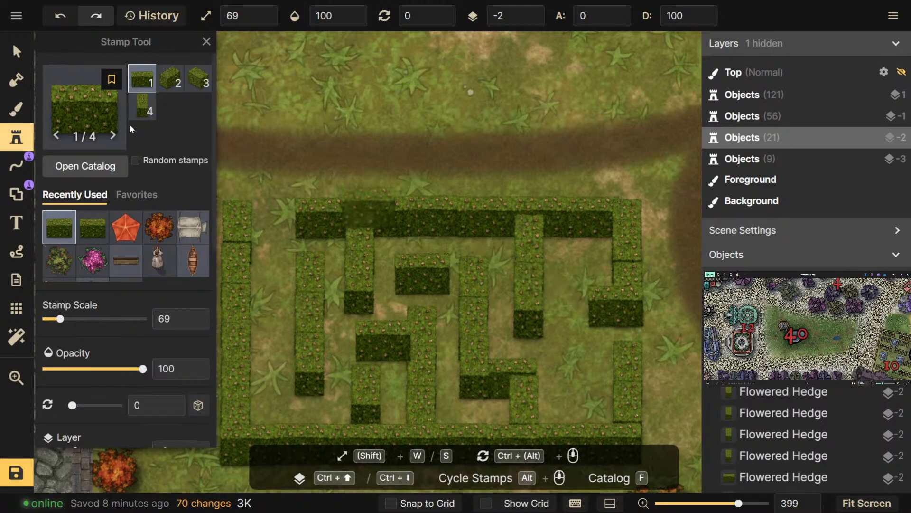
pyautogui.click(143, 107)
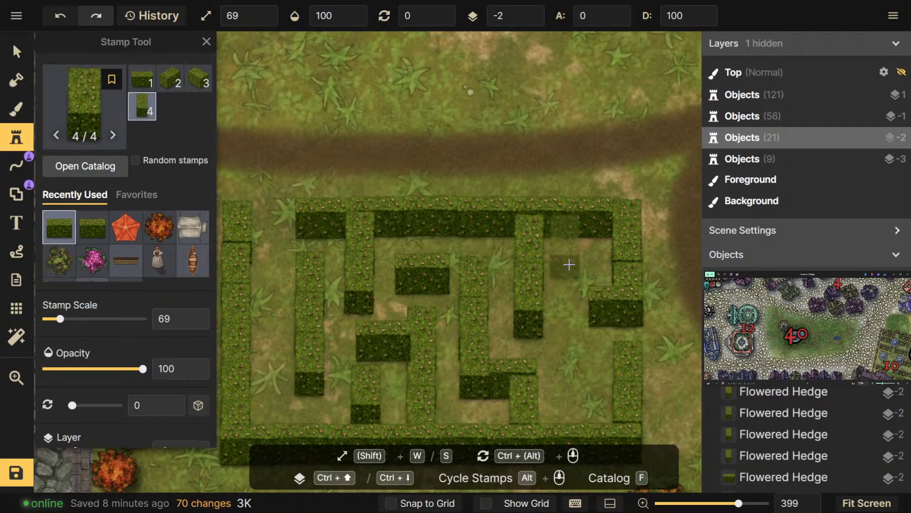
pyautogui.click(585, 298)
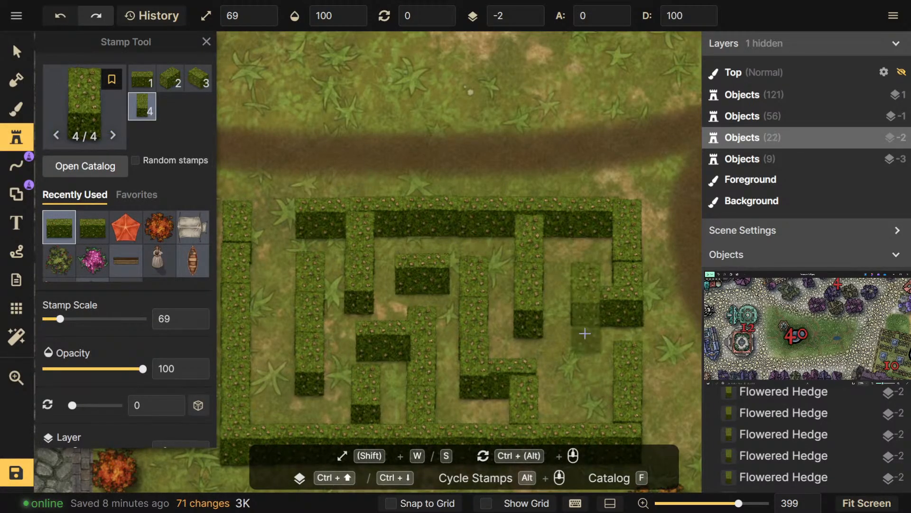
pyautogui.click(15, 47)
pyautogui.moveTo(577, 304); pyautogui.dragTo(572, 305)
# Extend that inner vertical hedge south with another variant 4 segment
pyautogui.click(16, 137)
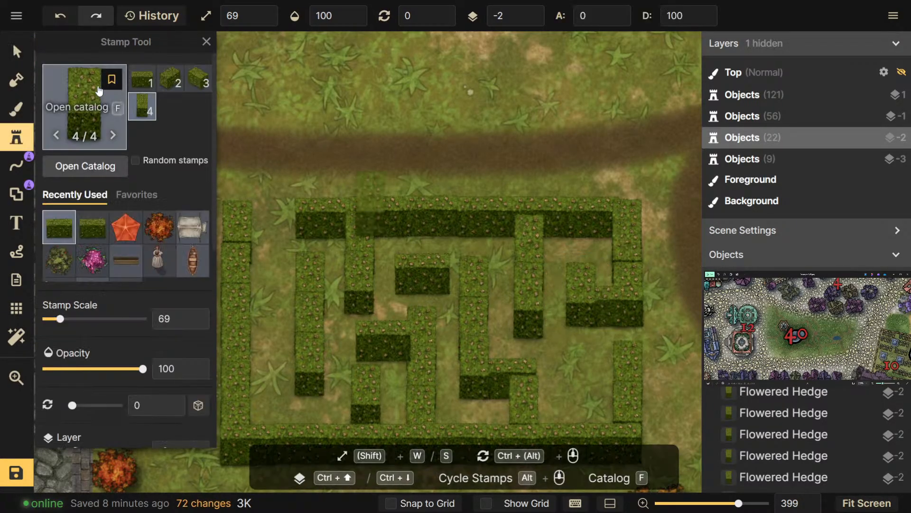
pyautogui.click(150, 81)
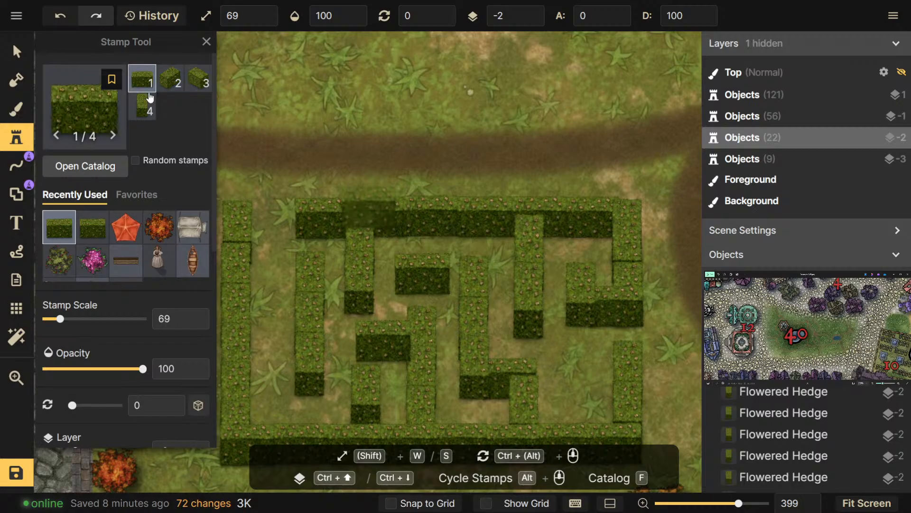
pyautogui.click(143, 106)
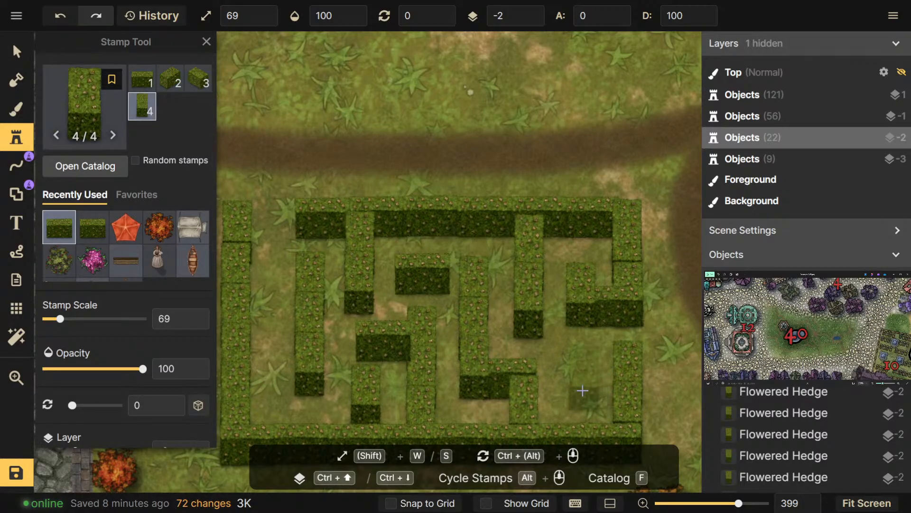
pyautogui.click(578, 346)
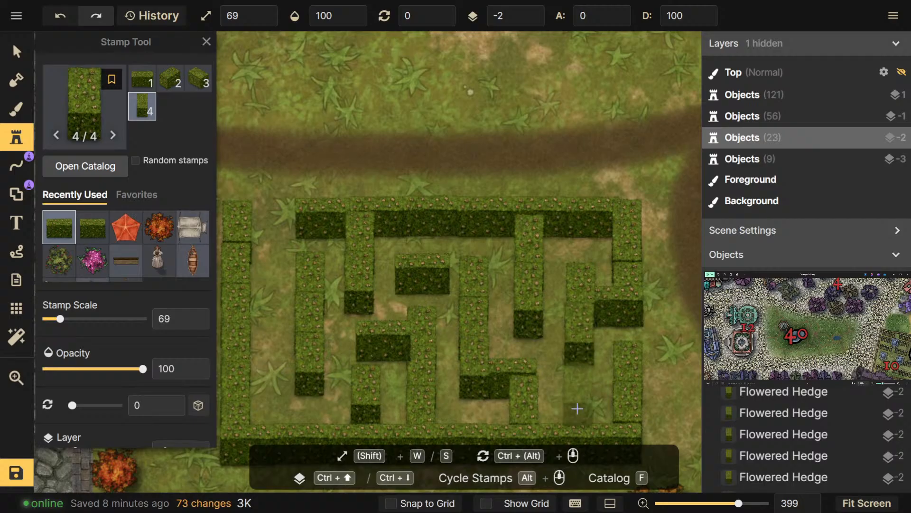
# Place another variant 4 segment at the south end of the inner vertical hedge near the maze's east side, and save the map
pyautogui.click(578, 385)
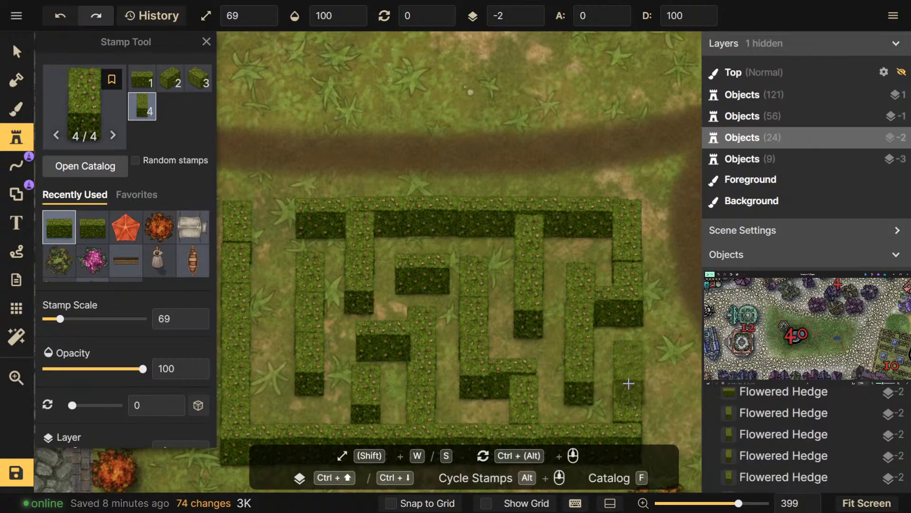
pyautogui.scroll(-2, 458, 337)
pyautogui.scroll(-5, 457, 336)
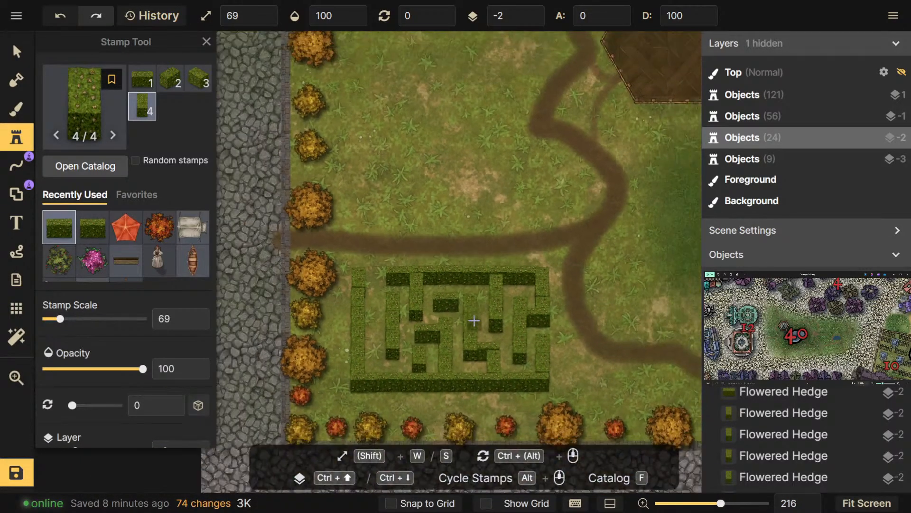
pyautogui.scroll(-3, 475, 348)
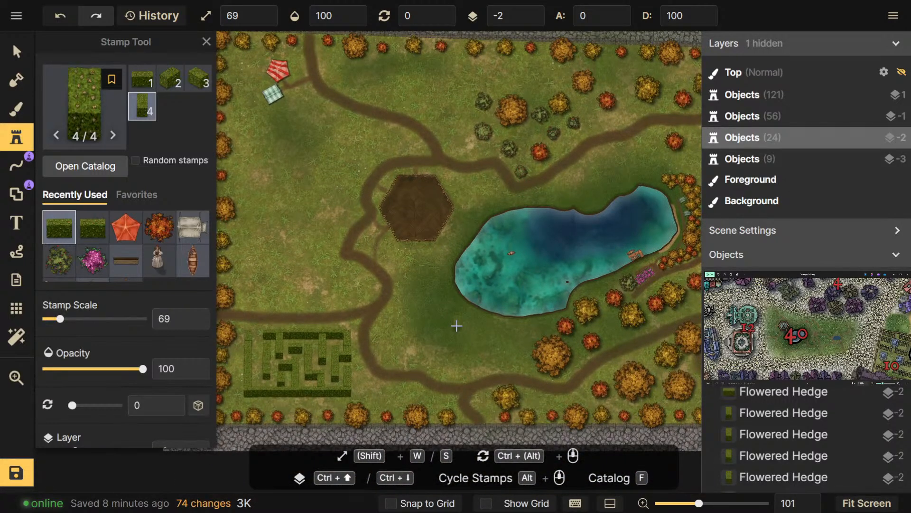
pyautogui.scroll(-2, 490, 328)
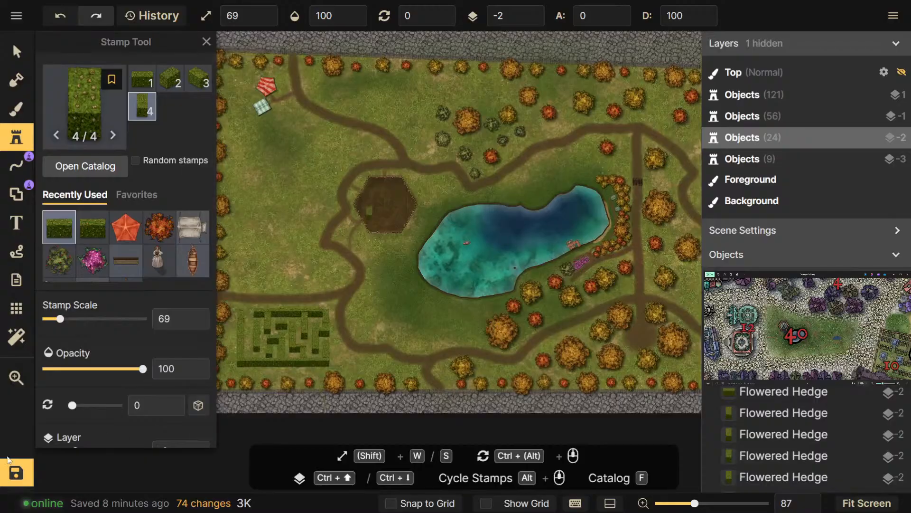
pyautogui.click(16, 472)
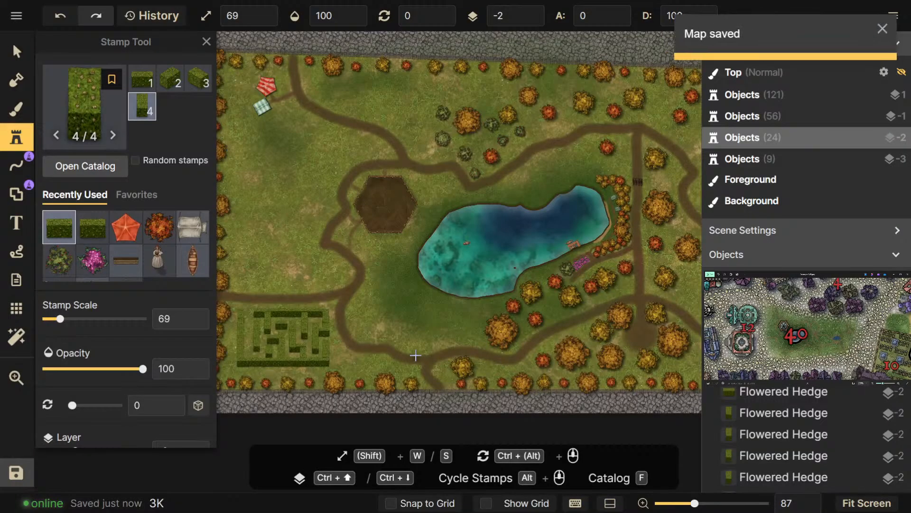
# Search the stamp catalog for "blanket" and "cover" and look through the results for a picnic blanket
pyautogui.moveTo(560, 199); pyautogui.dragTo(515, 236)
pyautogui.scroll(-2, 545, 159)
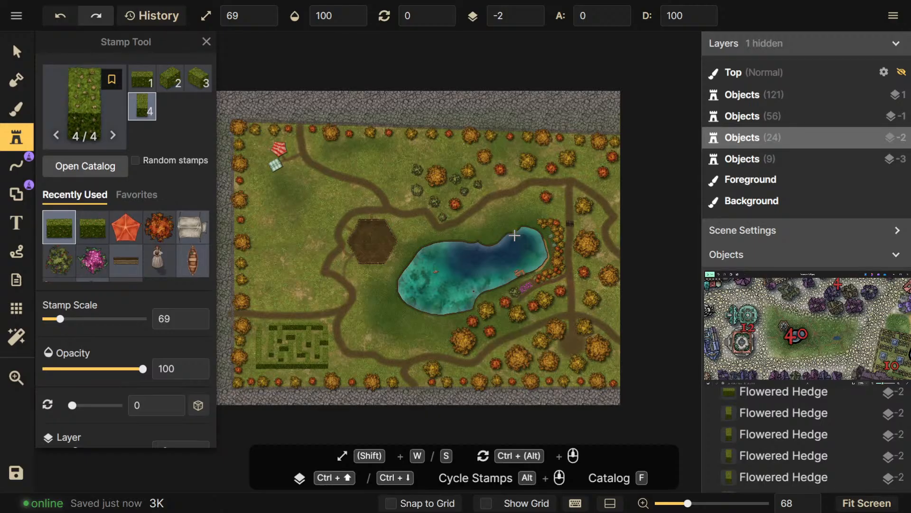
pyautogui.moveTo(518, 260); pyautogui.dragTo(521, 283)
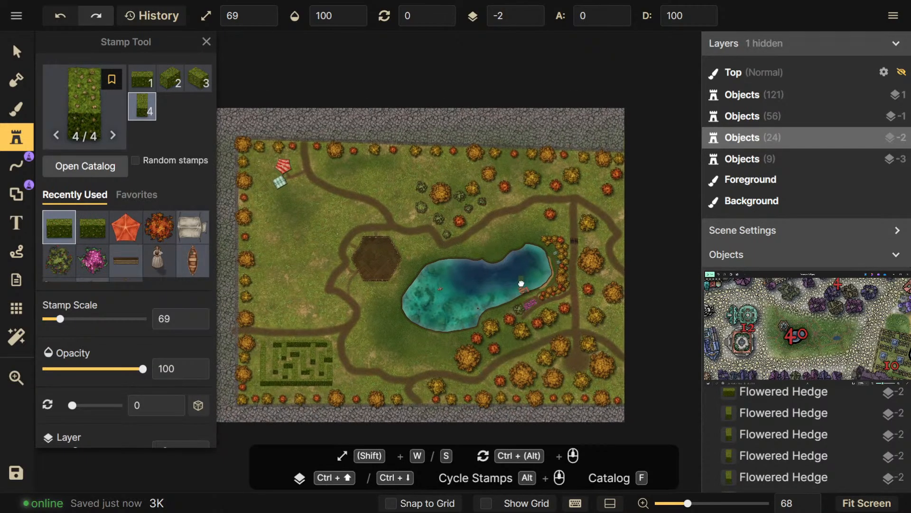
pyautogui.click(116, 174)
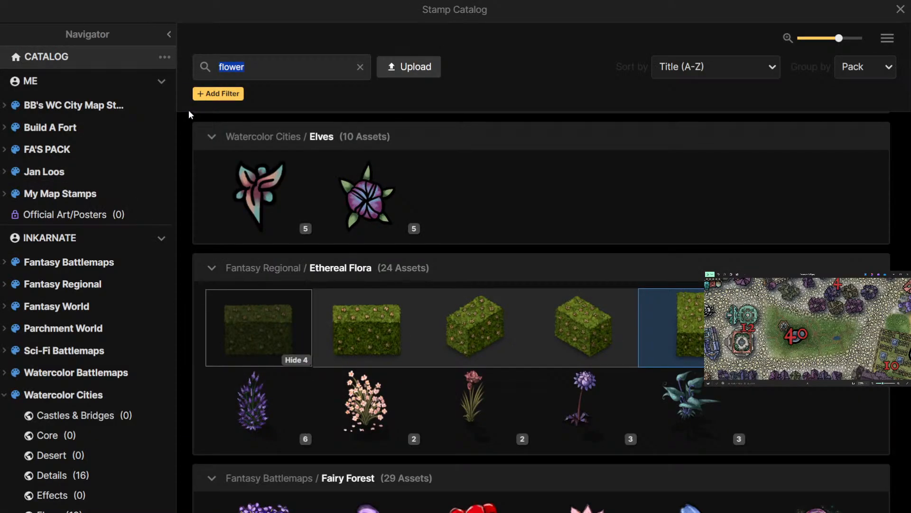
pyautogui.write('blanket')
pyautogui.press('Return')
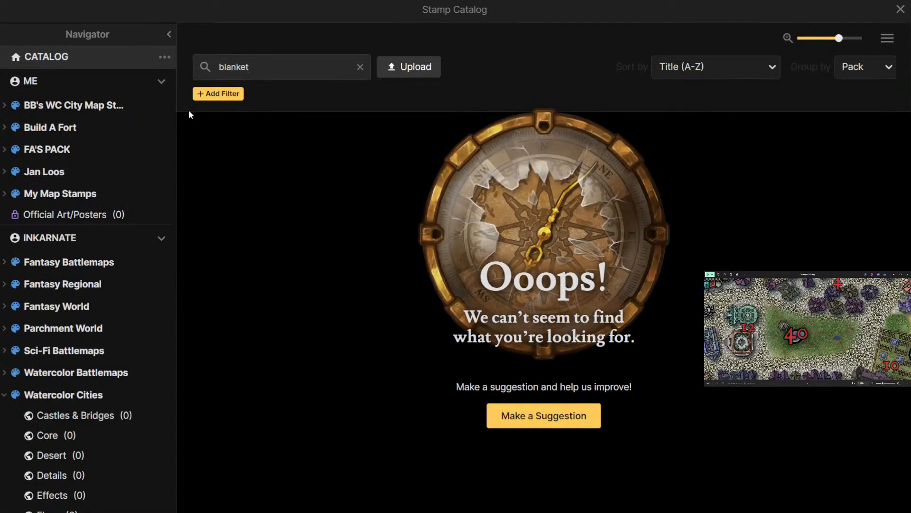
pyautogui.moveTo(262, 69); pyautogui.dragTo(200, 78)
pyautogui.write('cover')
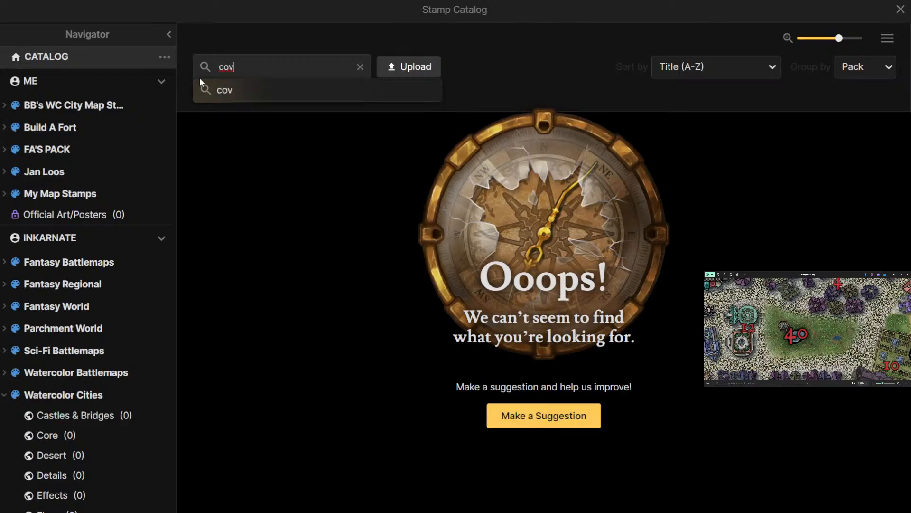
pyautogui.press('Return')
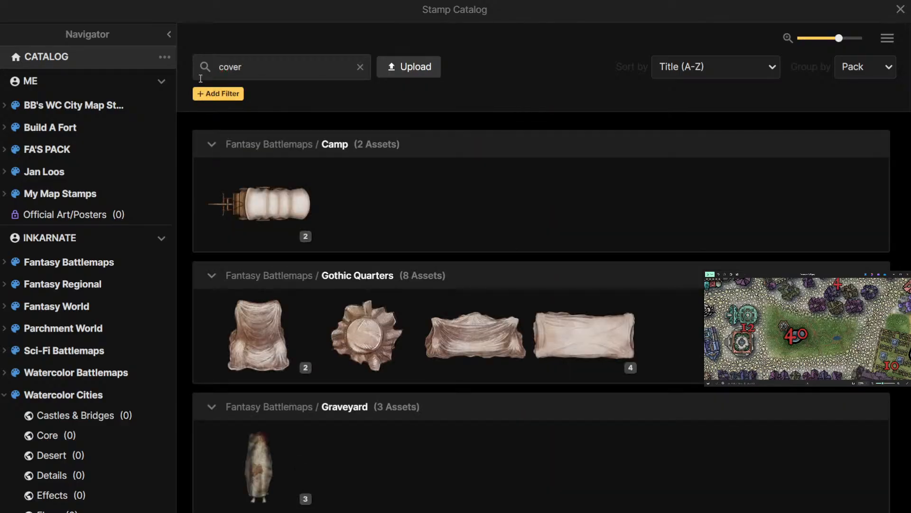
pyautogui.scroll(-3, 350, 183)
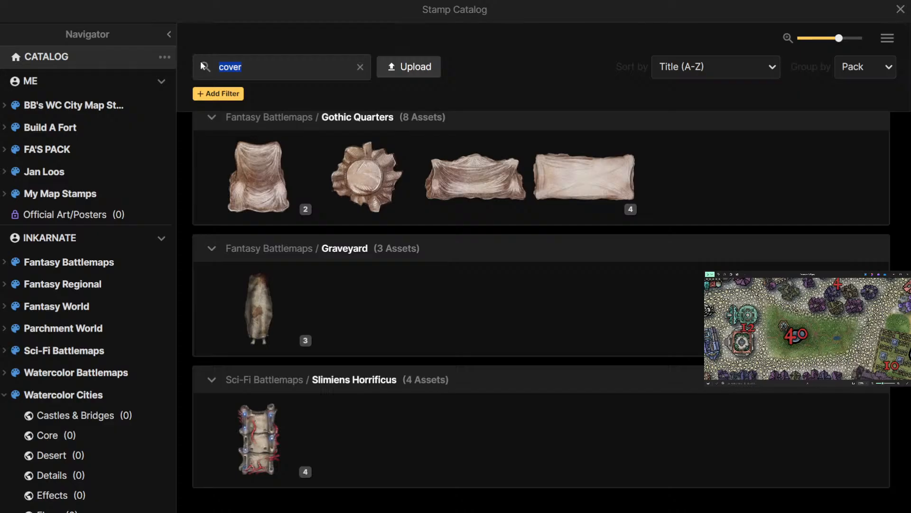
# Search the stamp catalog for "rug", "towel" and "picnic"
pyautogui.write('rug')
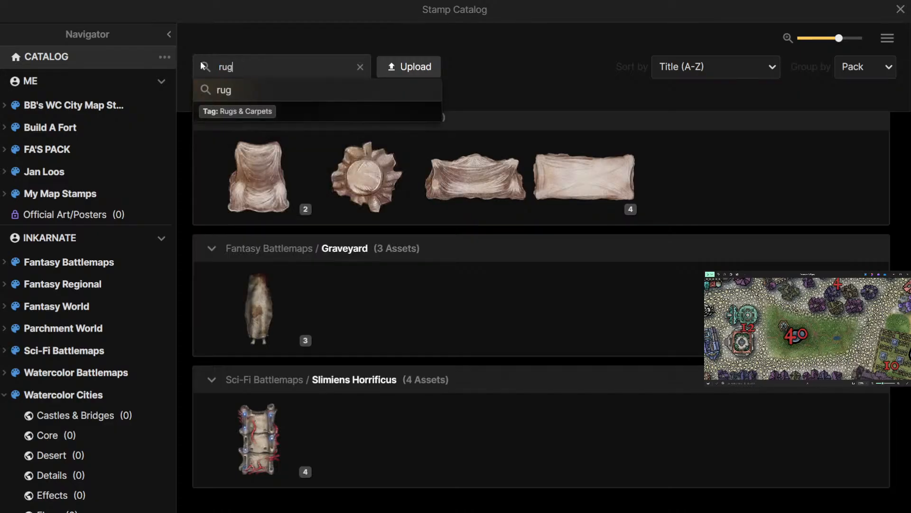
pyautogui.press('Return')
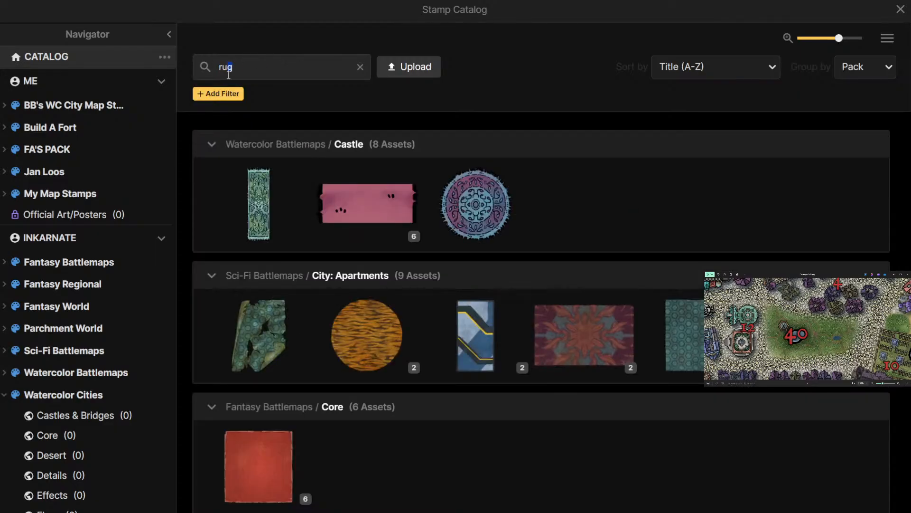
pyautogui.write('towel')
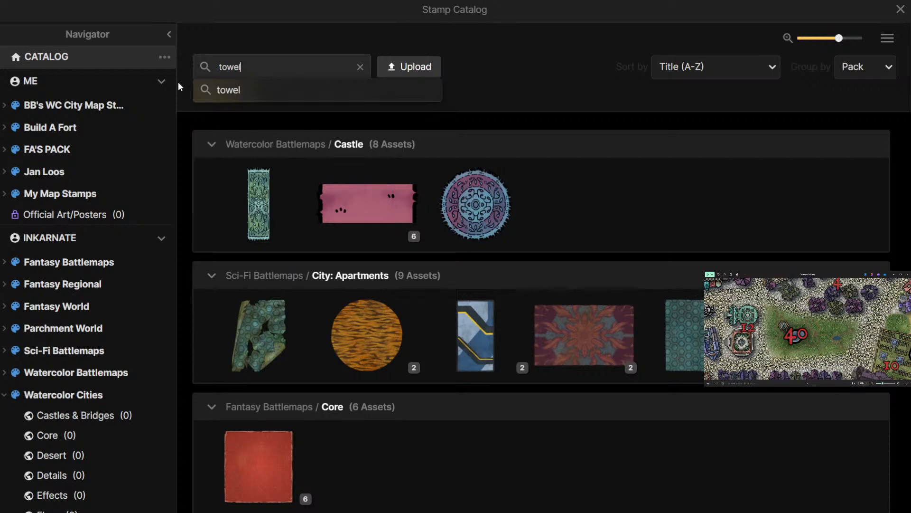
pyautogui.press('Return')
pyautogui.hotkey('ctrl', 'a')
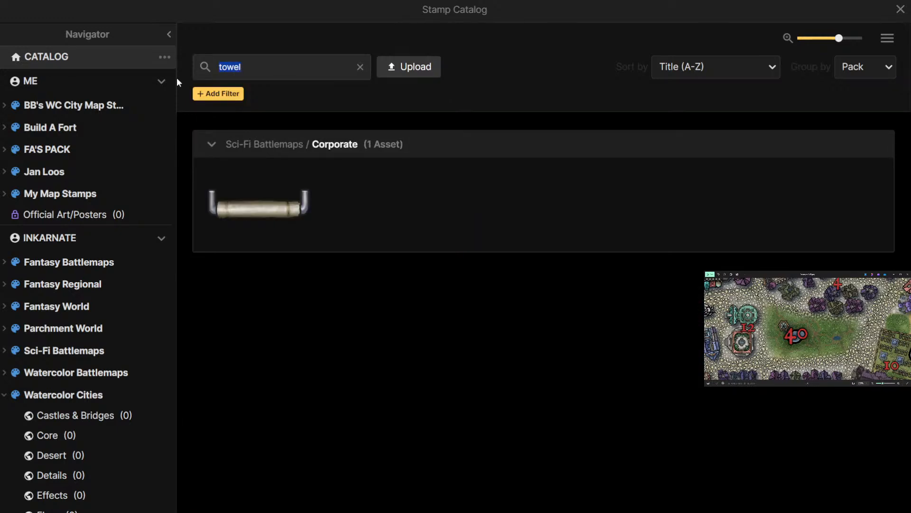
pyautogui.write('picnic')
pyautogui.press('Return')
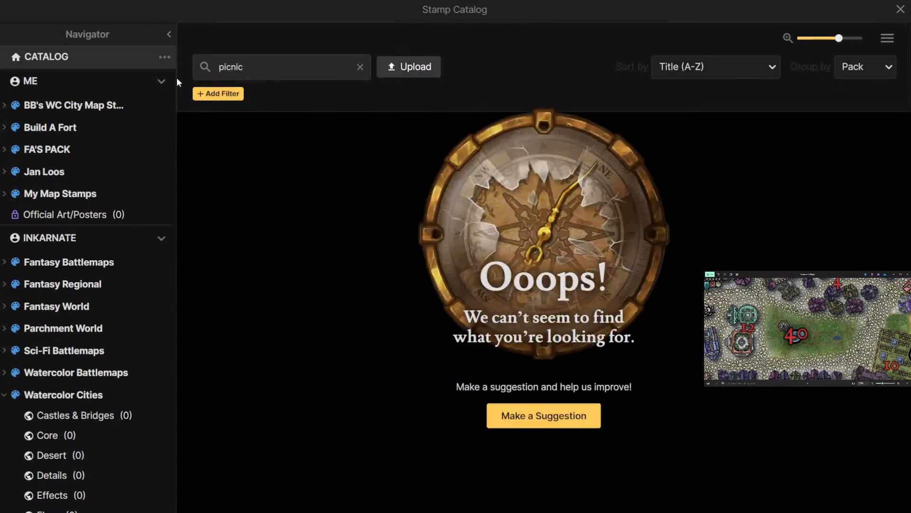
# Search the stamp catalog for "cloth" and choose the red rectangular Cloth Roofs stamp from the Fantasy Battlemaps Desert pack
pyautogui.hotkey('ctrl', 'a')
pyautogui.write('cloth')
pyautogui.press('Return')
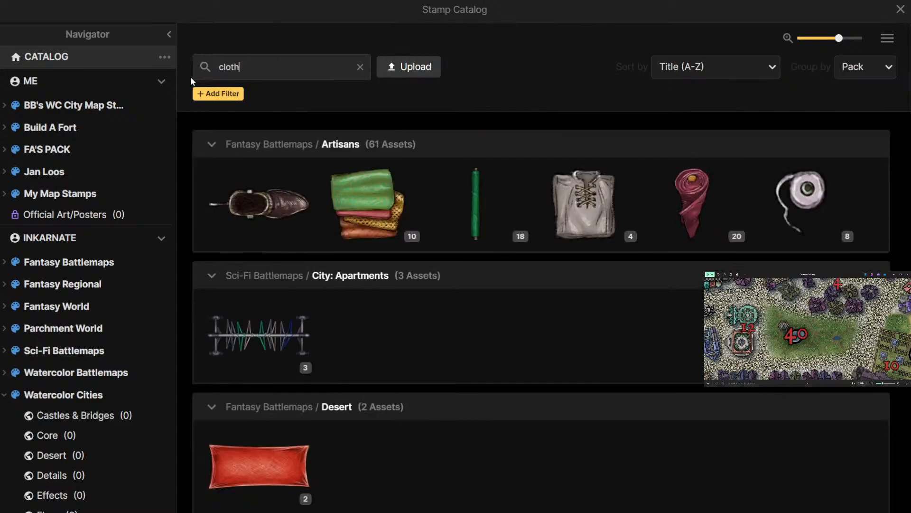
pyautogui.scroll(-2, 332, 363)
pyautogui.moveTo(299, 411)
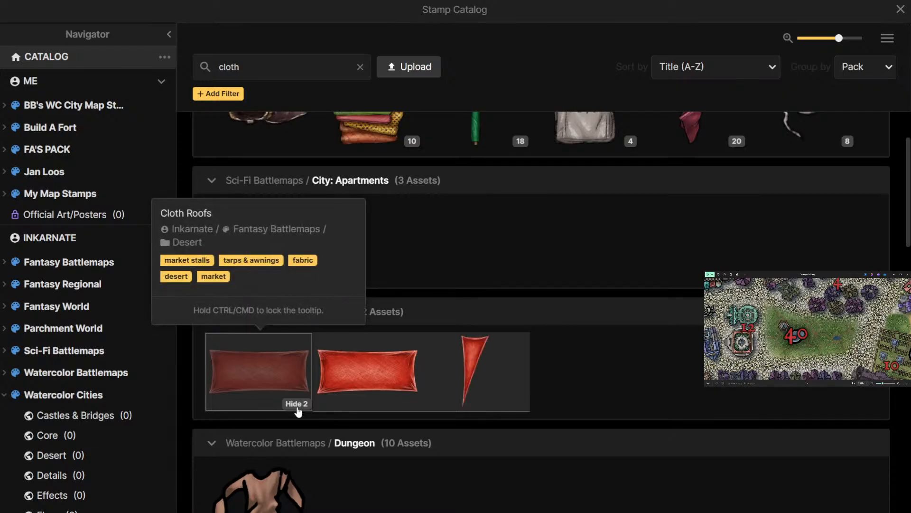
pyautogui.scroll(-15, 402, 356)
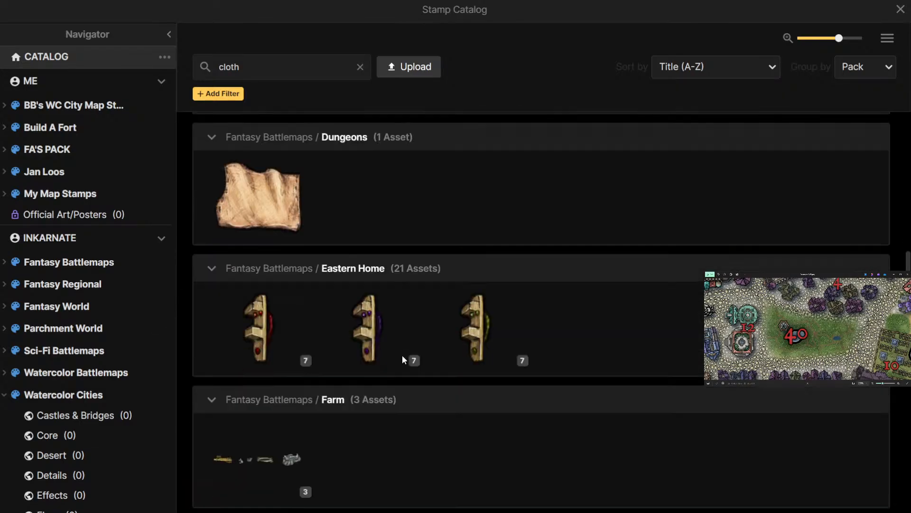
pyautogui.scroll(-3, 403, 356)
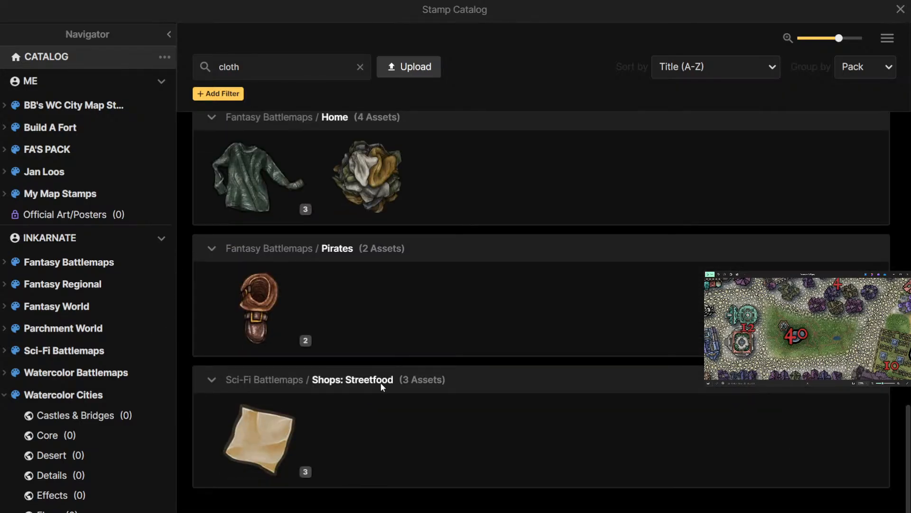
pyautogui.scroll(10, 384, 382)
pyautogui.scroll(3, 392, 342)
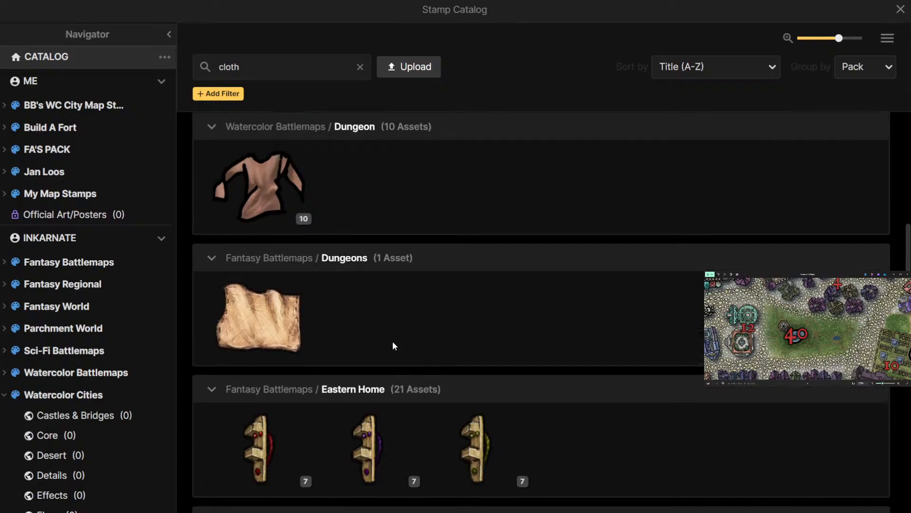
pyautogui.scroll(8, 393, 342)
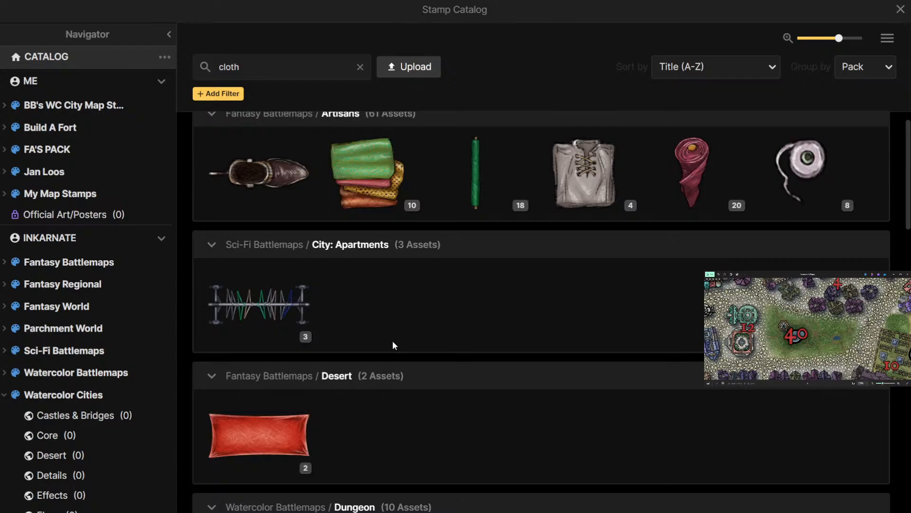
pyautogui.click(284, 444)
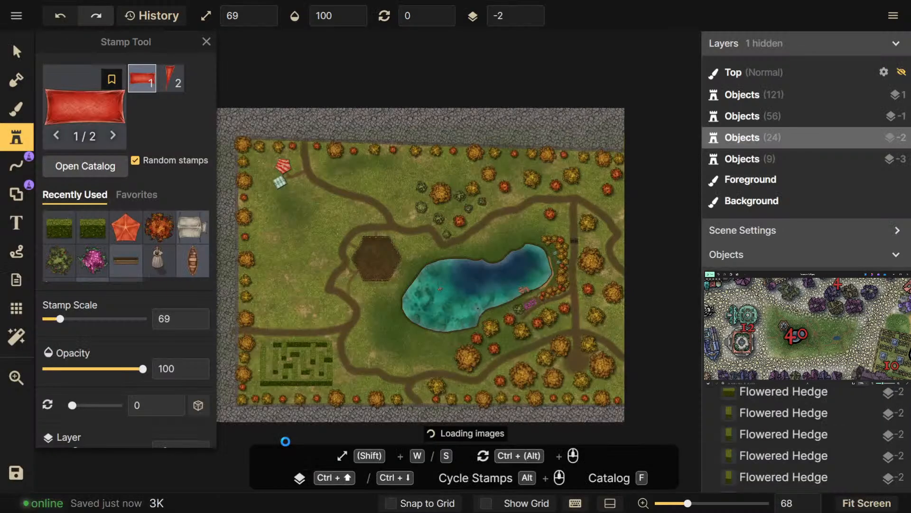
# Shrink the red cloth stamp to scale 9 and rotate it to 330 degrees
pyautogui.scroll(3, 318, 289)
pyautogui.hotkey('shift', 's')
pyautogui.hotkey('shift', 's')
pyautogui.hotkey('shift', 's')
pyautogui.hotkey('shift', 's')
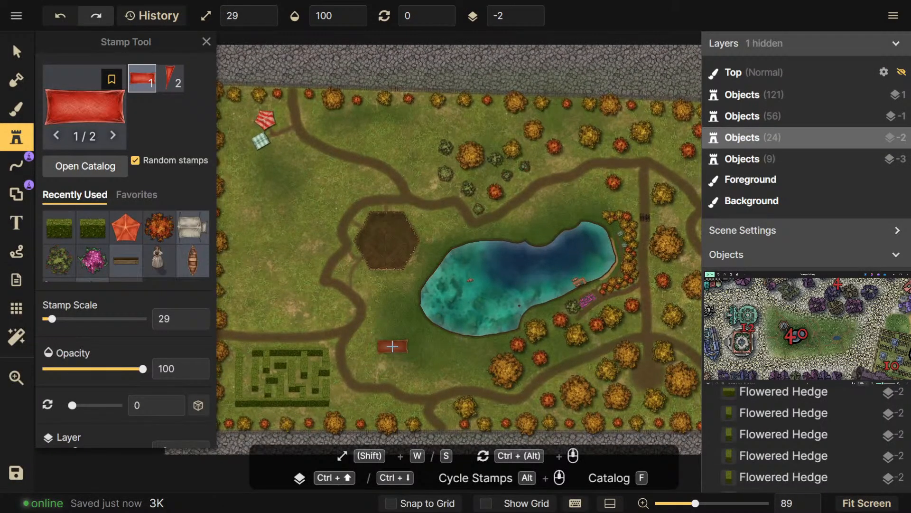
pyautogui.scroll(5, 414, 324)
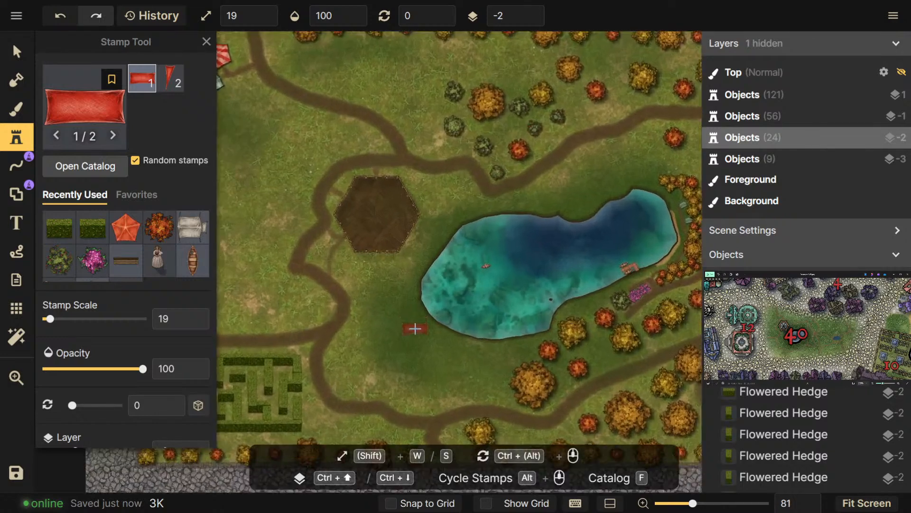
pyautogui.scroll(5, 442, 345)
pyautogui.hotkey('shift', 's')
pyautogui.keyDown('ctrl'); pyautogui.scroll(-1, 368, 272); pyautogui.keyUp('ctrl')
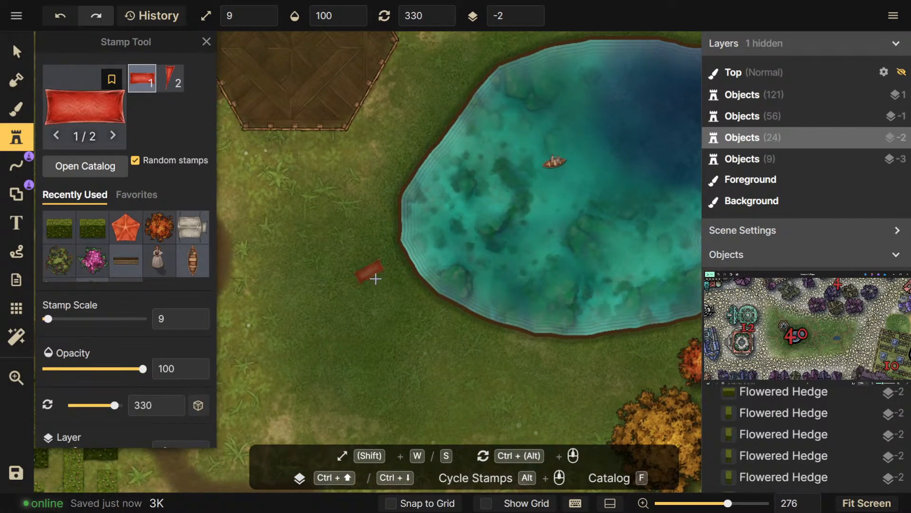
# Check the cloth's size against the objects on the lake's east shore and set the stamp scale to 5
pyautogui.moveTo(506, 315); pyautogui.dragTo(87, 342)
pyautogui.moveTo(392, 275); pyautogui.dragTo(353, 408)
pyautogui.scroll(2, 529, 267)
pyautogui.scroll(4, 562, 194)
pyautogui.hotkey('shift', 'w')
pyautogui.hotkey('shift', 'w')
pyautogui.scroll(-1, 556, 211)
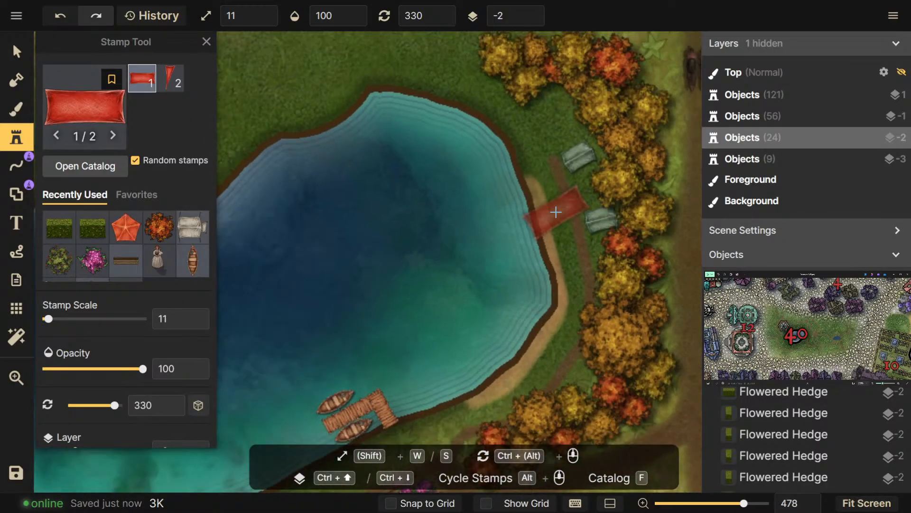
pyautogui.press('s')
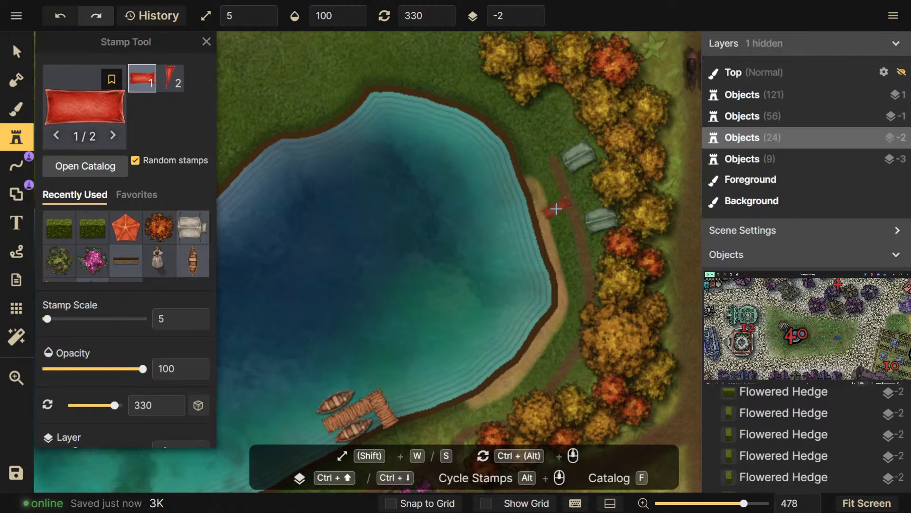
# Rotate the cloth stamp to 315 degrees and place it on the grass southwest of the lake
pyautogui.keyDown('ctrl'); pyautogui.scroll(3, 554, 344); pyautogui.keyUp('ctrl')
pyautogui.keyDown('ctrl'); pyautogui.scroll(2, 553, 344); pyautogui.keyUp('ctrl')
pyautogui.keyDown('ctrl'); pyautogui.scroll(-1, 553, 345); pyautogui.keyUp('ctrl')
pyautogui.keyDown('ctrl'); pyautogui.scroll(-3, 539, 254); pyautogui.keyUp('ctrl')
pyautogui.moveTo(478, 334); pyautogui.dragTo(649, 193)
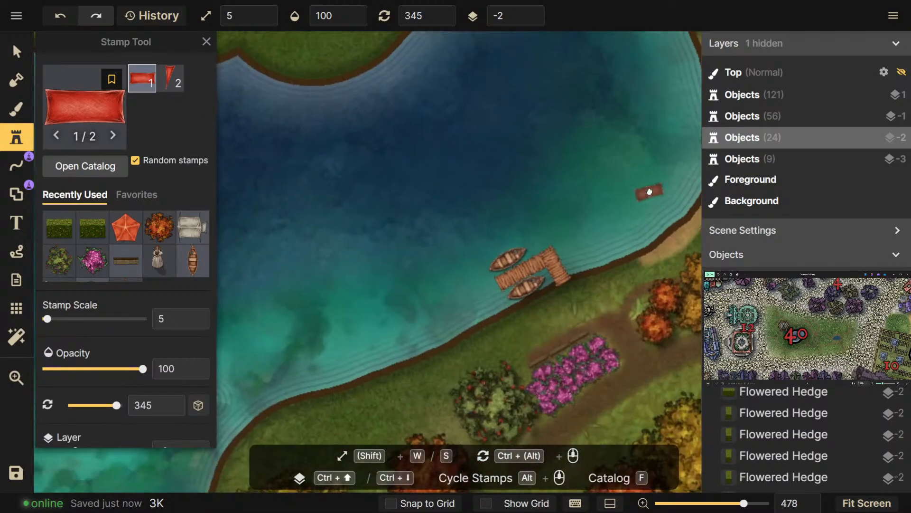
pyautogui.scroll(-1, 510, 264)
pyautogui.moveTo(508, 266); pyautogui.dragTo(583, 150)
pyautogui.moveTo(398, 327); pyautogui.dragTo(551, 226)
pyautogui.moveTo(246, 319); pyautogui.dragTo(527, 346)
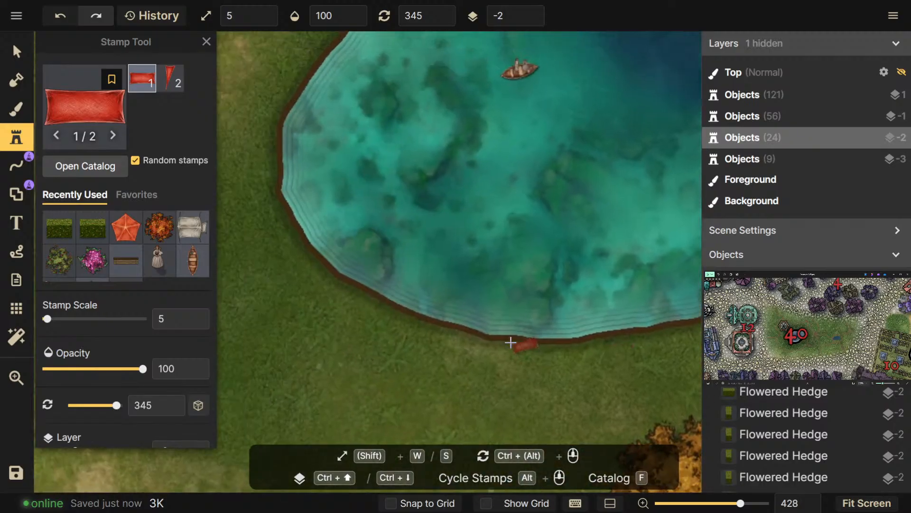
pyautogui.keyDown('ctrl'); pyautogui.scroll(-3, 329, 311); pyautogui.keyUp('ctrl')
pyautogui.moveTo(328, 348); pyautogui.dragTo(431, 275)
pyautogui.scroll(-5, 432, 301)
pyautogui.scroll(3, 421, 315)
pyautogui.scroll(1, 396, 272)
pyautogui.keyDown('ctrl'); pyautogui.scroll(1, 398, 273); pyautogui.keyUp('ctrl')
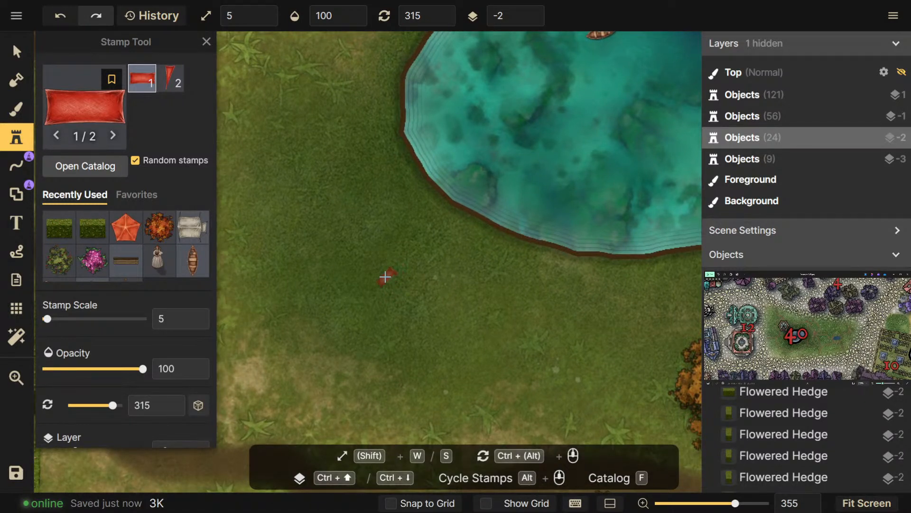
pyautogui.click(386, 276)
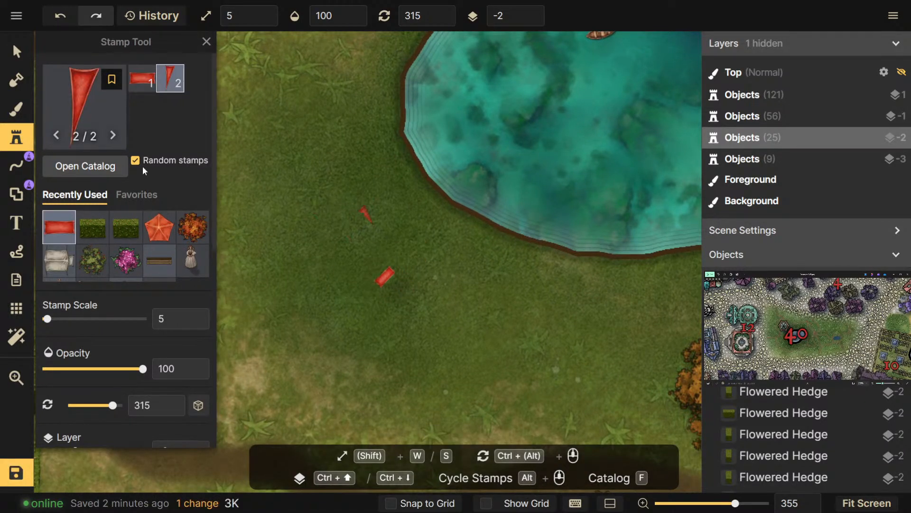
# Fix the stamp to cloth variant 1 and set its color hue to 82
pyautogui.click(144, 80)
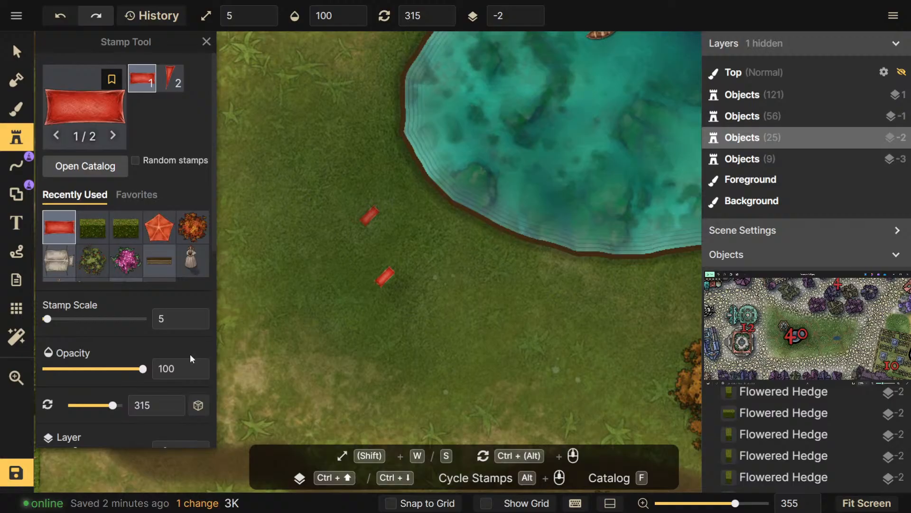
pyautogui.scroll(-8, 189, 356)
pyautogui.click(109, 260)
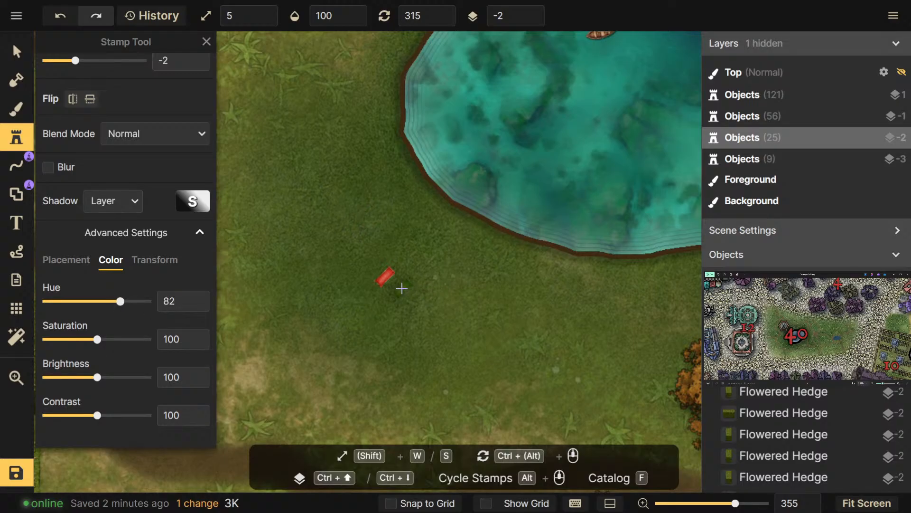
# Place a green cloth on the grass just southeast of the red one and set its saturation to 48
pyautogui.scroll(3, 93, 186)
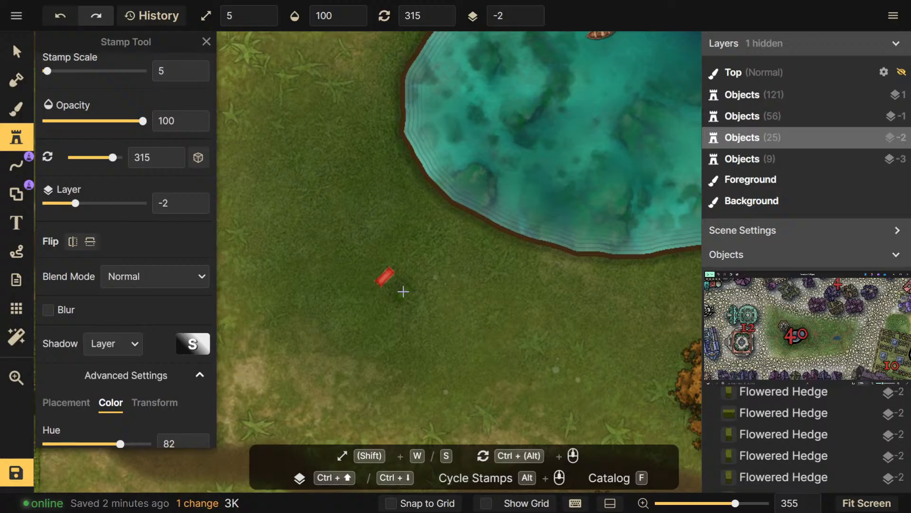
pyautogui.click(403, 292)
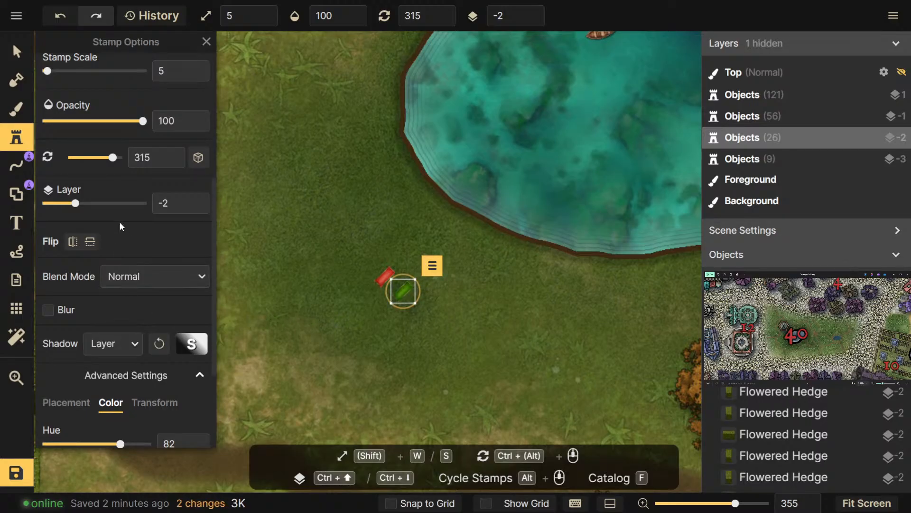
pyautogui.scroll(-2, 126, 373)
pyautogui.moveTo(98, 387); pyautogui.dragTo(86, 387)
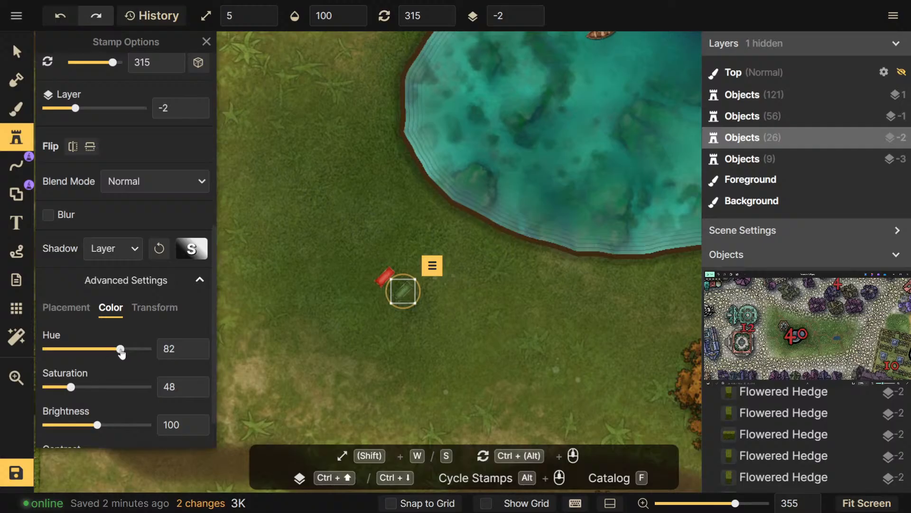
# Place a tan cloth with hue 39 just southeast of the green one and a matching cloth southwest of the green one
pyautogui.click(467, 313)
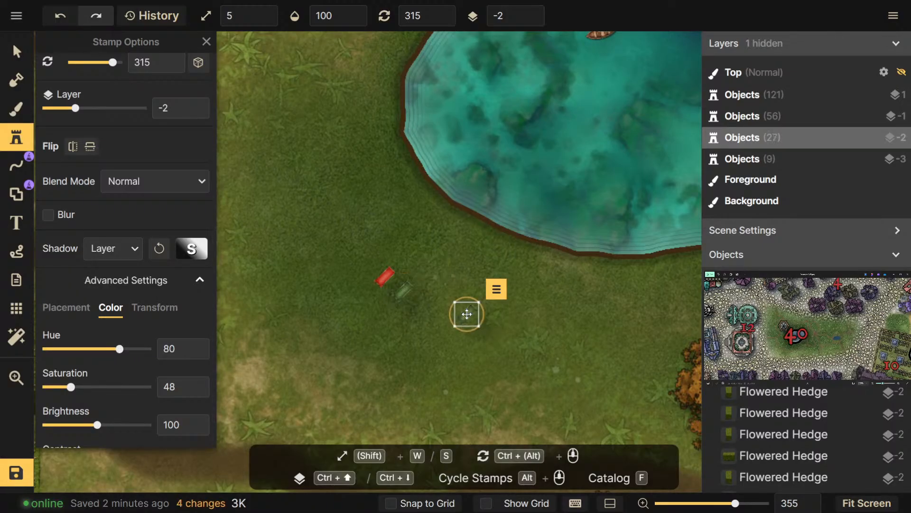
pyautogui.moveTo(105, 352)
pyautogui.mouseDown()
pyautogui.moveTo(77, 352)
pyautogui.moveTo(122, 352)
pyautogui.moveTo(100, 359)
pyautogui.mouseUp()
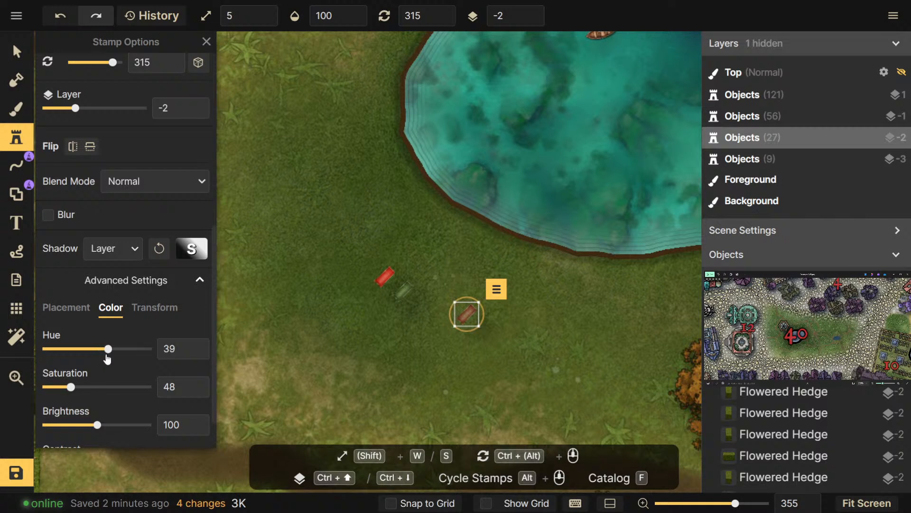
pyautogui.moveTo(468, 314); pyautogui.dragTo(427, 308)
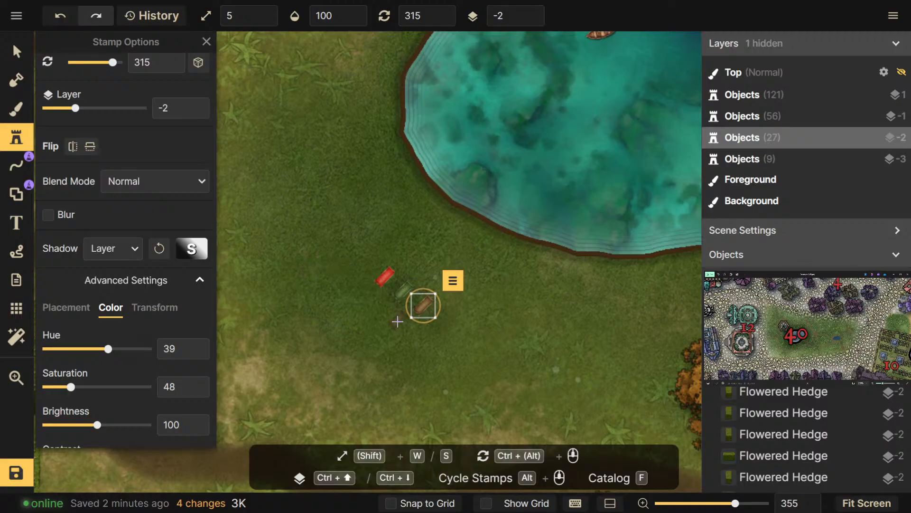
pyautogui.click(378, 314)
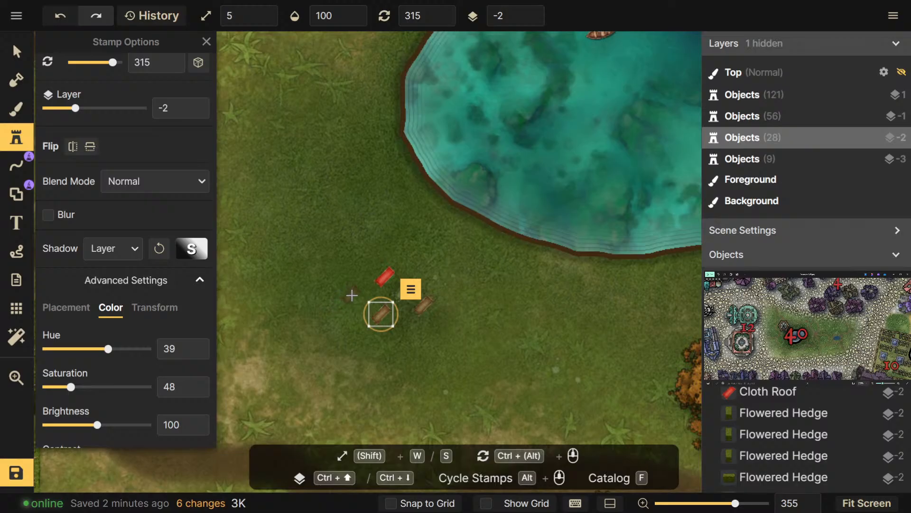
# Place a brown cloth with hue 44 and brightness 75 west of the red one, and a rotated teal cloth with hue 123 to the southeast
pyautogui.click(332, 274)
pyautogui.moveTo(114, 351); pyautogui.dragTo(128, 351)
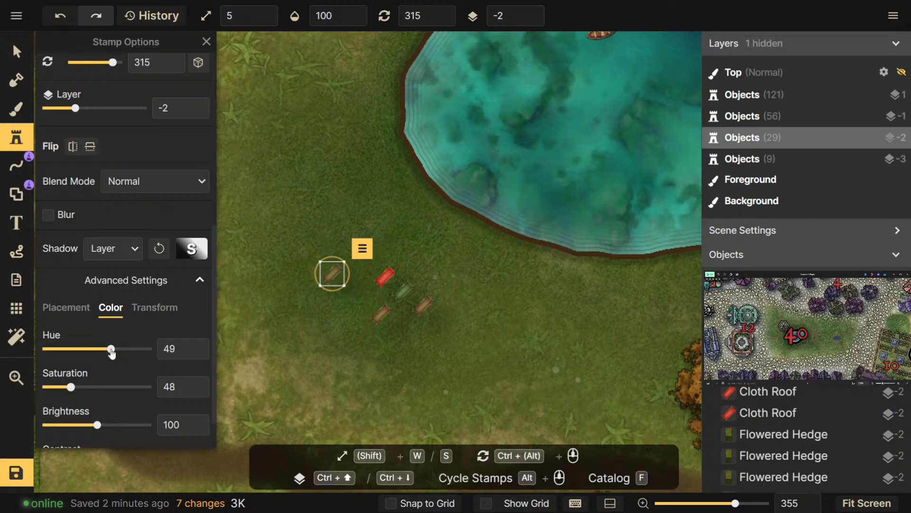
pyautogui.moveTo(97, 425); pyautogui.dragTo(85, 425)
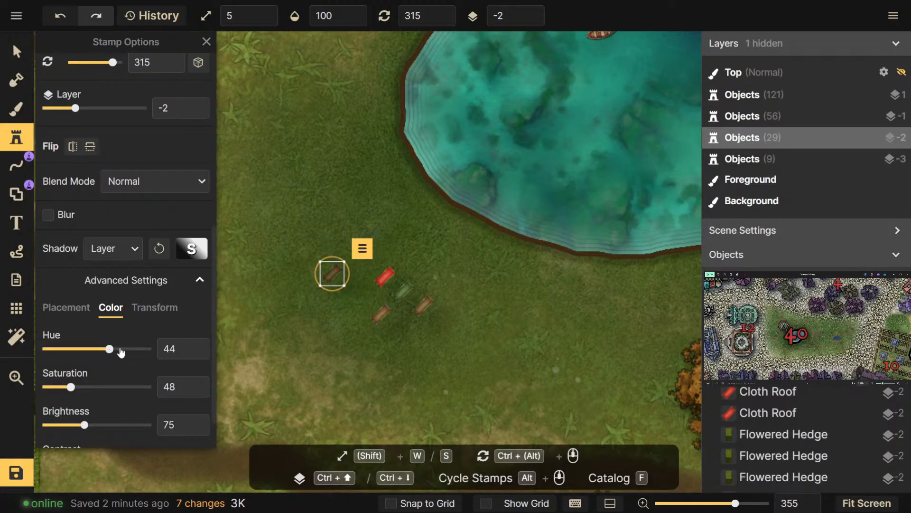
pyautogui.click(454, 337)
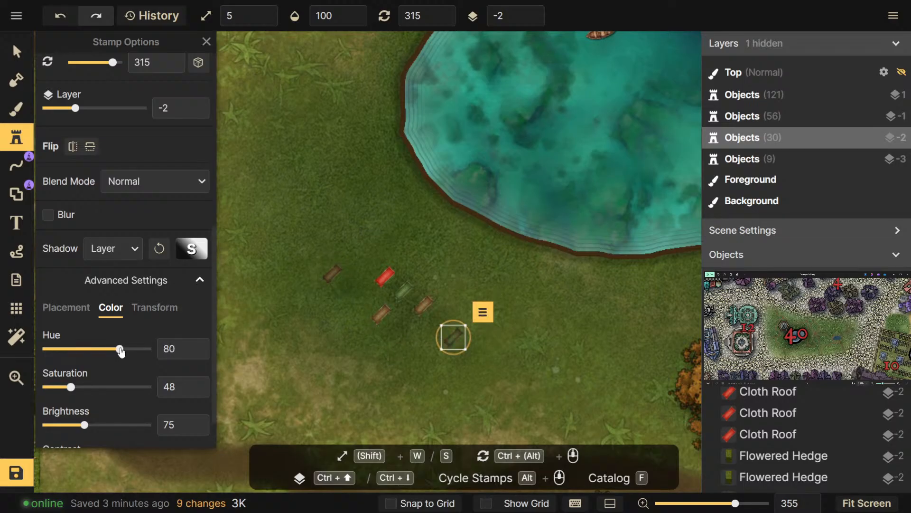
pyautogui.moveTo(454, 322); pyautogui.dragTo(369, 315)
# Space out the clustered cloths by shifting the two tan ones, then moving the red cloth northwest of the green one
pyautogui.click(17, 51)
pyautogui.click(423, 306)
pyautogui.click(379, 313)
pyautogui.click(375, 279)
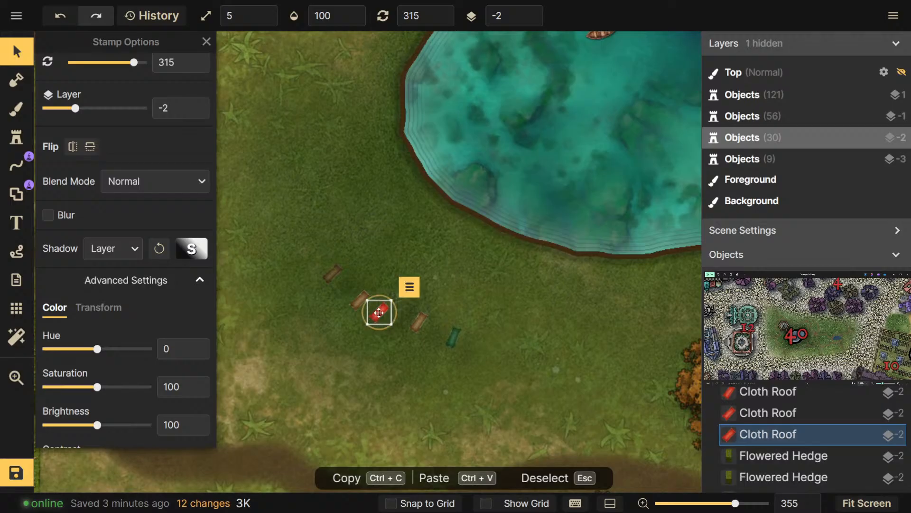
pyautogui.moveTo(403, 287); pyautogui.dragTo(401, 271)
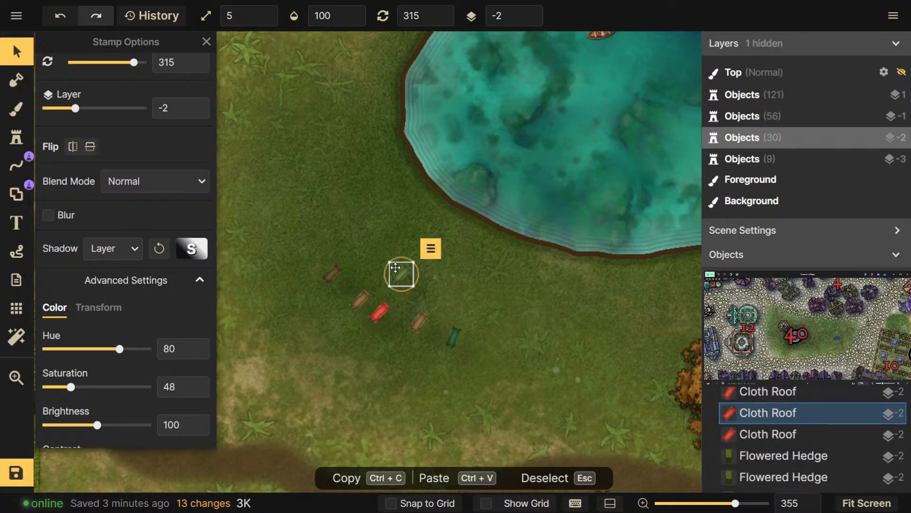
pyautogui.click(378, 312)
pyautogui.moveTo(379, 312); pyautogui.dragTo(403, 286)
pyautogui.click(402, 274)
# Move the eastern tan cloth north of the red one, nudge the other tan cloth southeast, and bring the teal cloth beside the green one
pyautogui.click(417, 320)
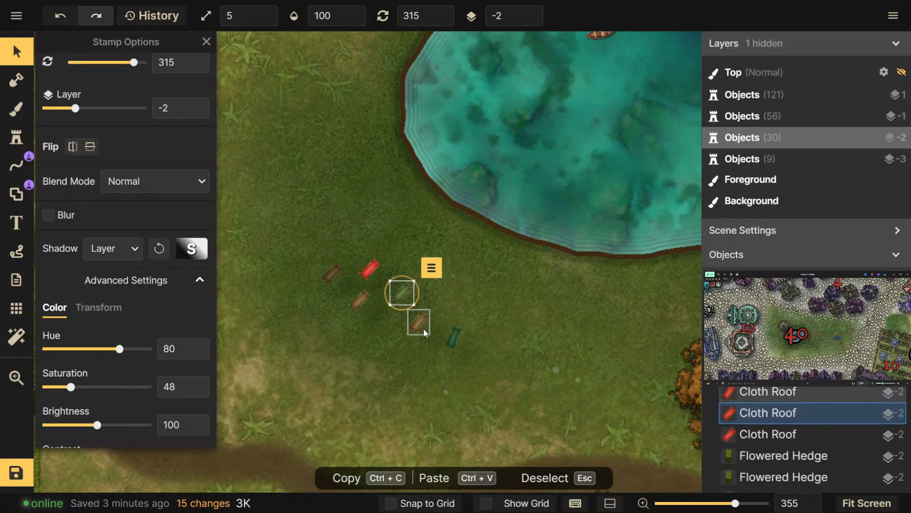
pyautogui.moveTo(417, 320); pyautogui.dragTo(366, 231)
pyautogui.click(361, 301)
pyautogui.moveTo(360, 300); pyautogui.dragTo(368, 310)
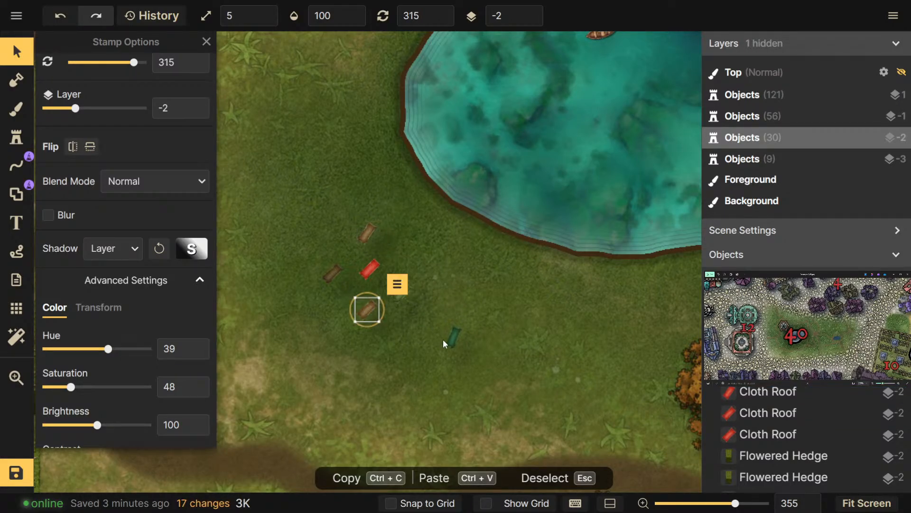
pyautogui.click(447, 337)
pyautogui.moveTo(447, 337); pyautogui.dragTo(399, 287)
pyautogui.click(406, 295)
# Place another cloth with hue 143 at the northwest edge of the group and rotate it to 248.5 degrees
pyautogui.click(17, 138)
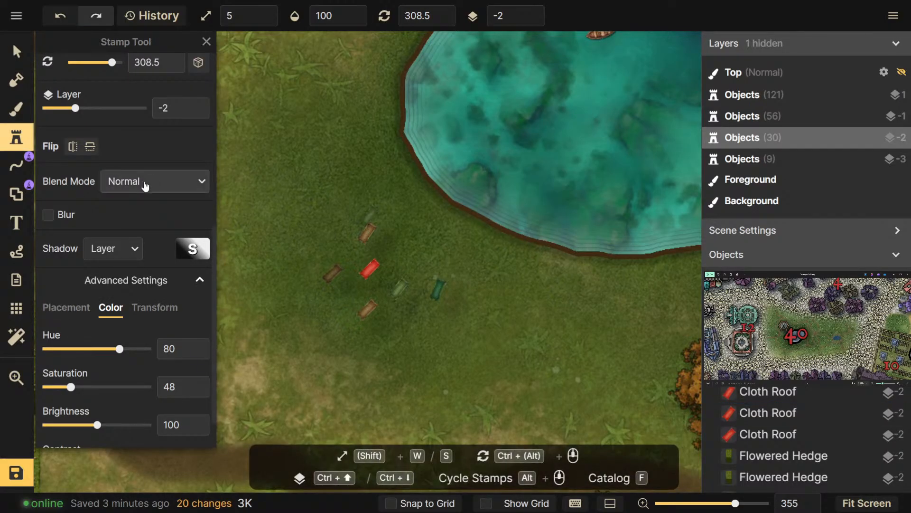
pyautogui.moveTo(122, 351); pyautogui.dragTo(134, 351)
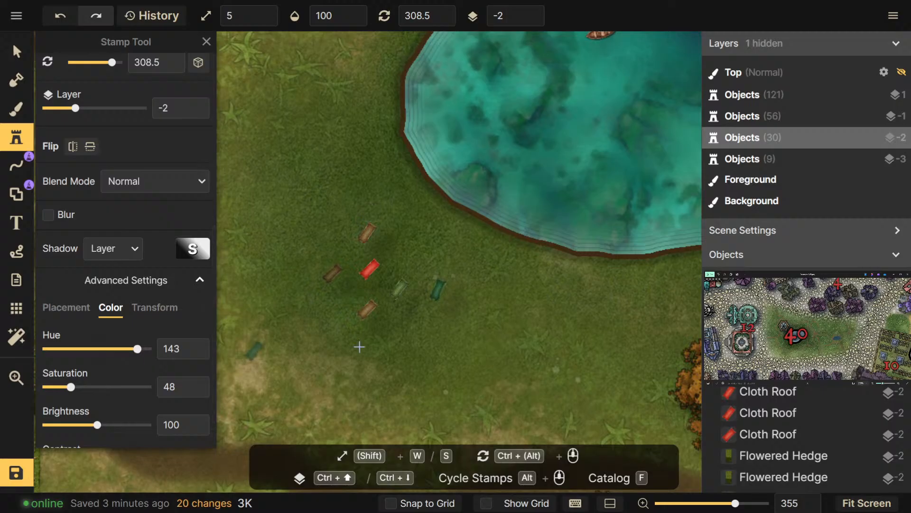
pyautogui.click(332, 245)
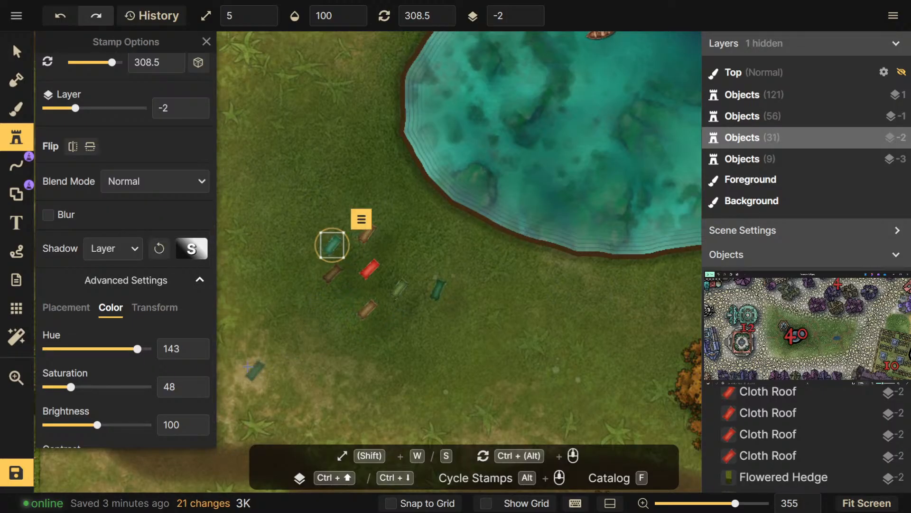
pyautogui.moveTo(333, 245); pyautogui.dragTo(283, 225)
pyautogui.click(321, 233)
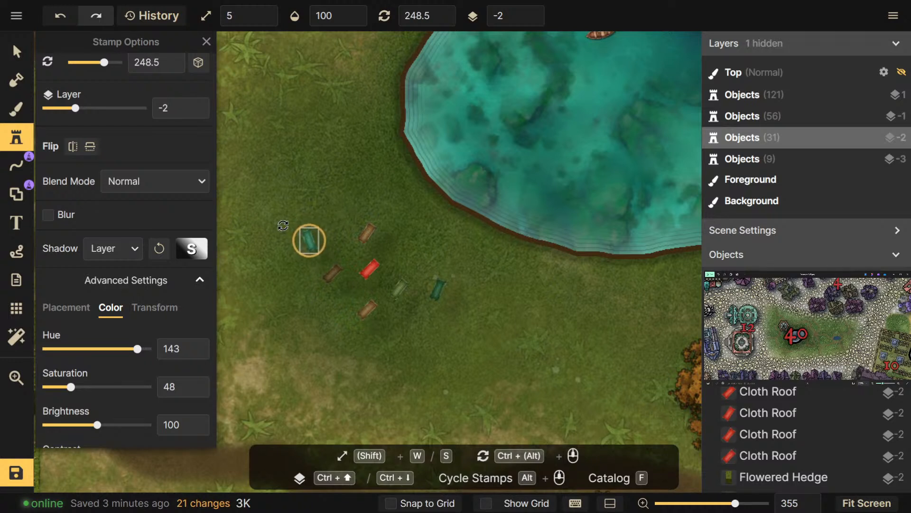
# Rotate the northern tan cloth slightly and turn the teal cloth on the group's east side to 23.5 degrees
pyautogui.press('v')
pyautogui.click(366, 230)
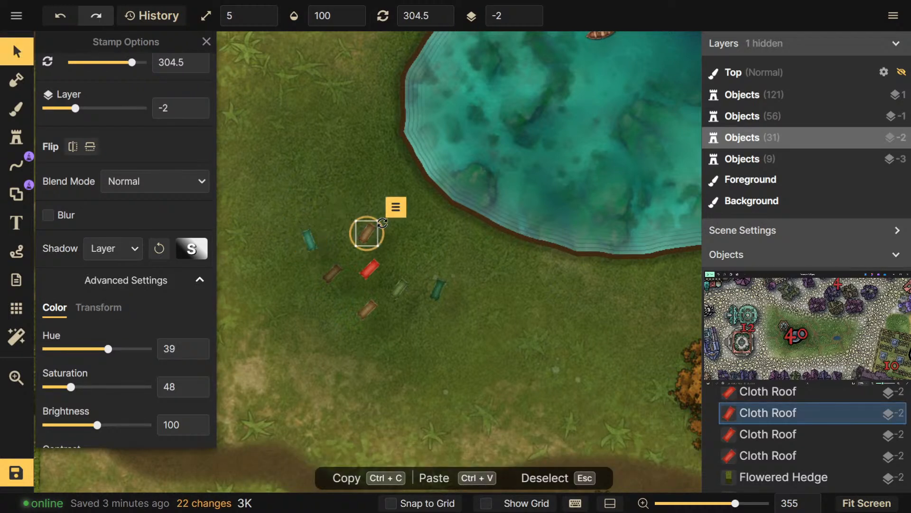
pyautogui.moveTo(370, 251); pyautogui.dragTo(377, 246)
pyautogui.click(438, 288)
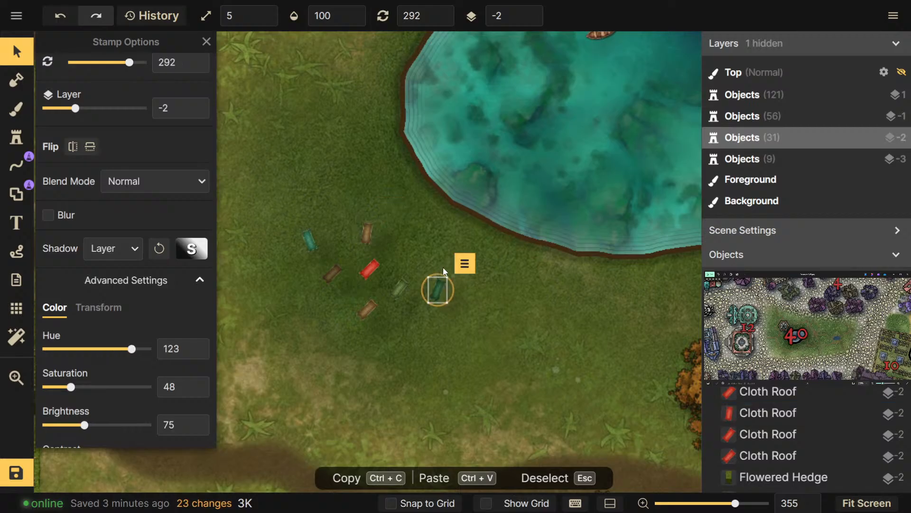
pyautogui.moveTo(451, 264); pyautogui.dragTo(466, 305)
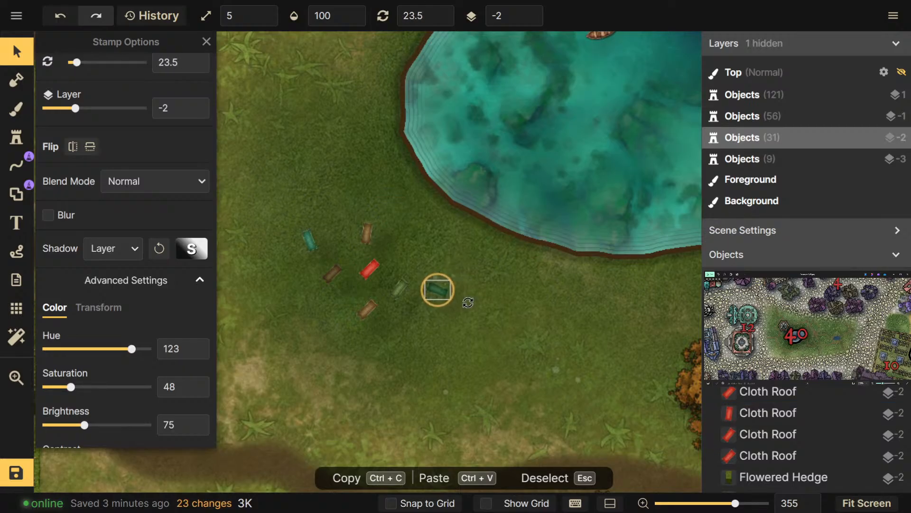
# Move the green cloth southeast and rotate it, turn the southern tan cloth, and shift the red cloth toward the middle of the group
pyautogui.click(397, 287)
pyautogui.moveTo(402, 292); pyautogui.dragTo(431, 314)
pyautogui.click(367, 309)
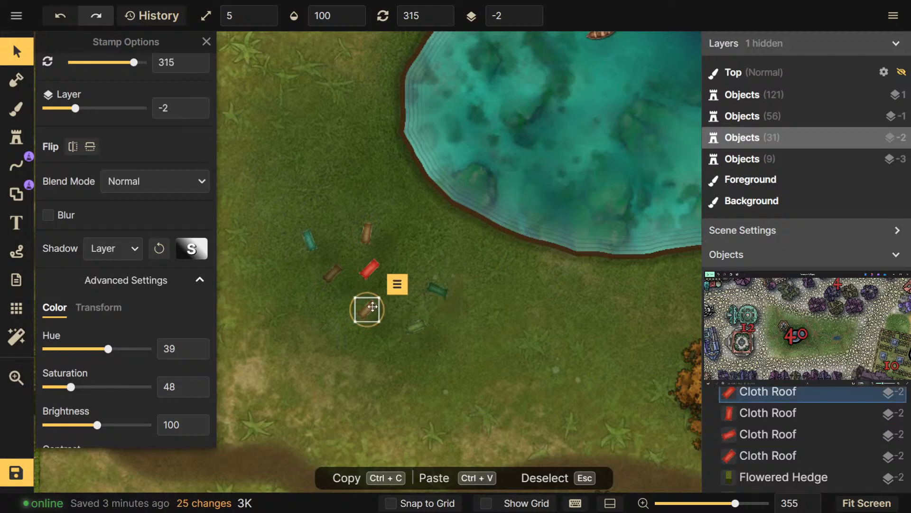
pyautogui.moveTo(380, 291); pyautogui.dragTo(394, 276)
pyautogui.click(369, 270)
pyautogui.scroll(-3, 475, 349)
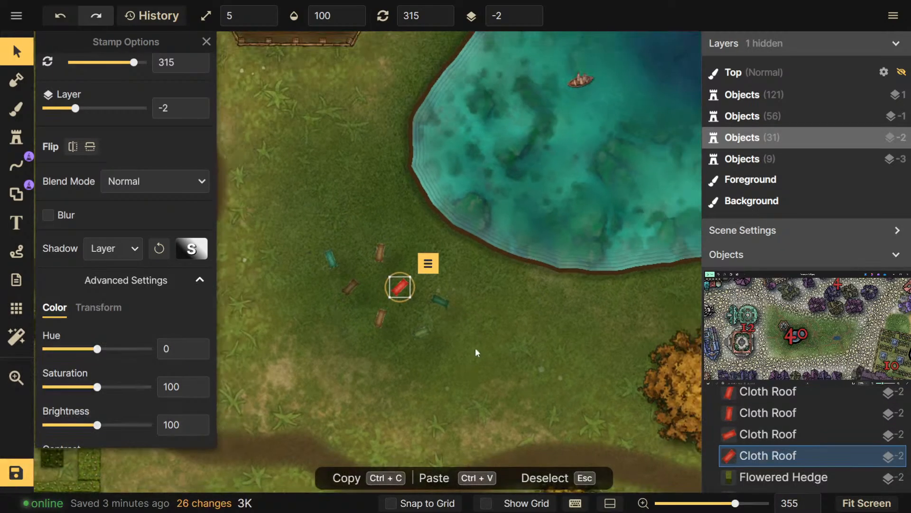
pyautogui.click(476, 348)
# Examine the picnic cloths and the overall layout of the park around the lake
pyautogui.moveTo(555, 332); pyautogui.dragTo(433, 357)
pyautogui.scroll(-6, 431, 354)
pyautogui.scroll(-5, 431, 356)
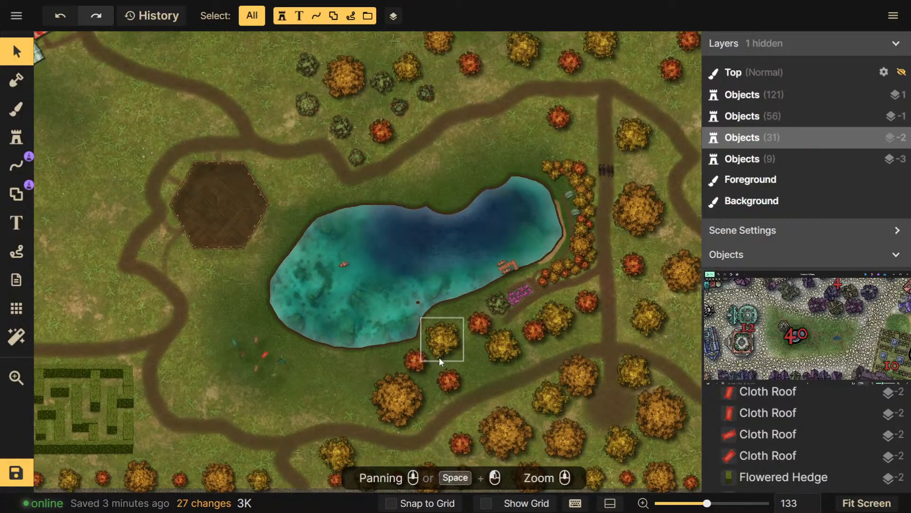
pyautogui.moveTo(496, 372); pyautogui.dragTo(453, 380)
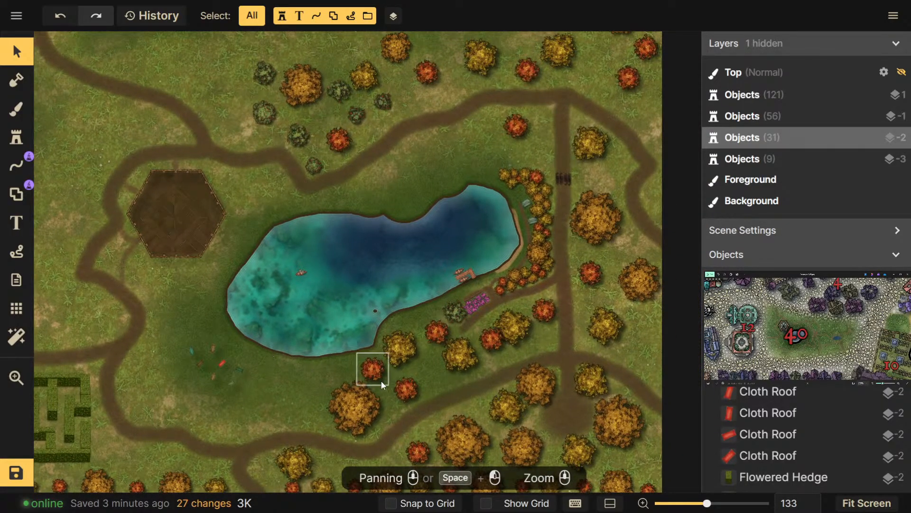
pyautogui.moveTo(509, 414); pyautogui.dragTo(490, 411)
pyautogui.scroll(-1, 491, 409)
pyautogui.scroll(-2, 484, 383)
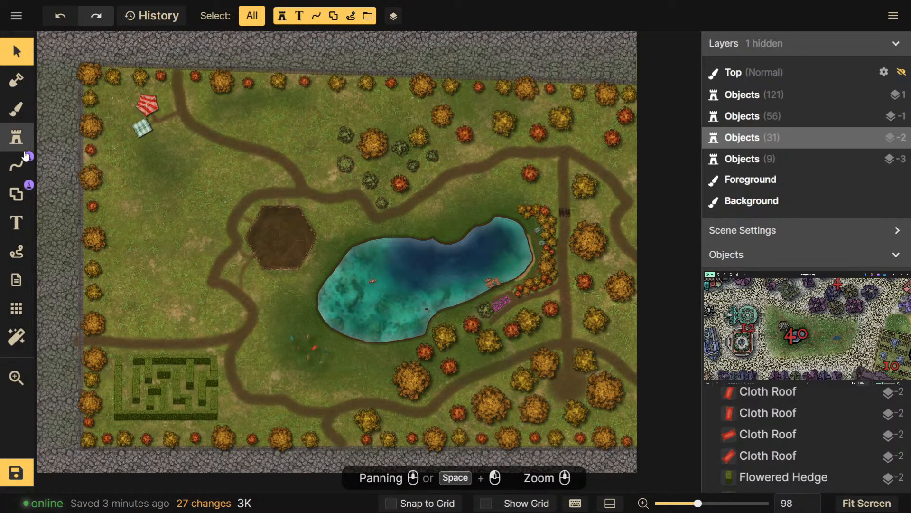
# Place two of the horses from the path east of the lake onto the path south of it, rotated to 240 degrees
pyautogui.scroll(3, 654, 208)
pyautogui.scroll(3, 561, 204)
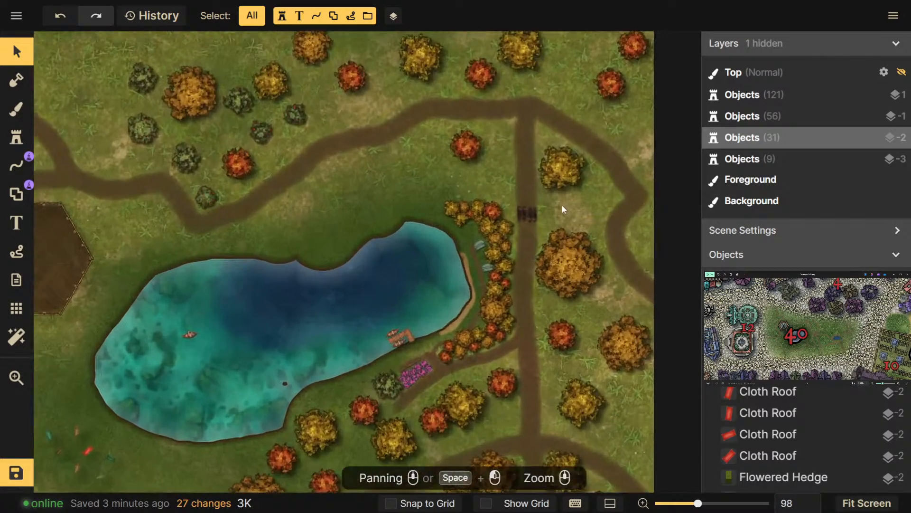
pyautogui.click(526, 216)
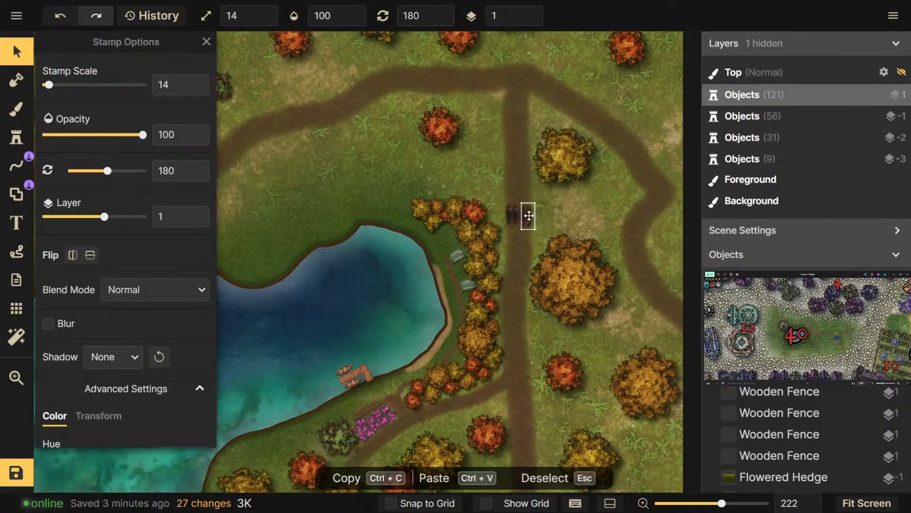
pyautogui.keyDown('shift'); pyautogui.click(522, 221); pyautogui.keyUp('shift')
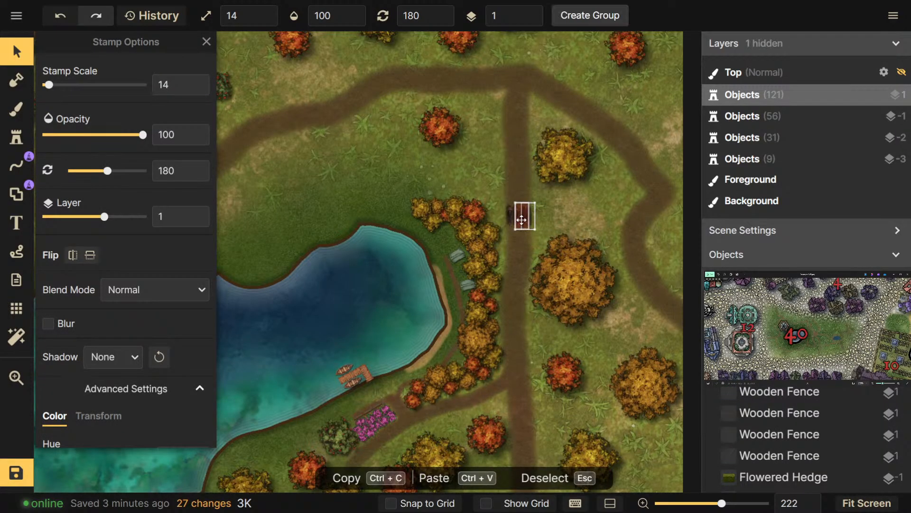
pyautogui.moveTo(518, 405); pyautogui.dragTo(556, 217)
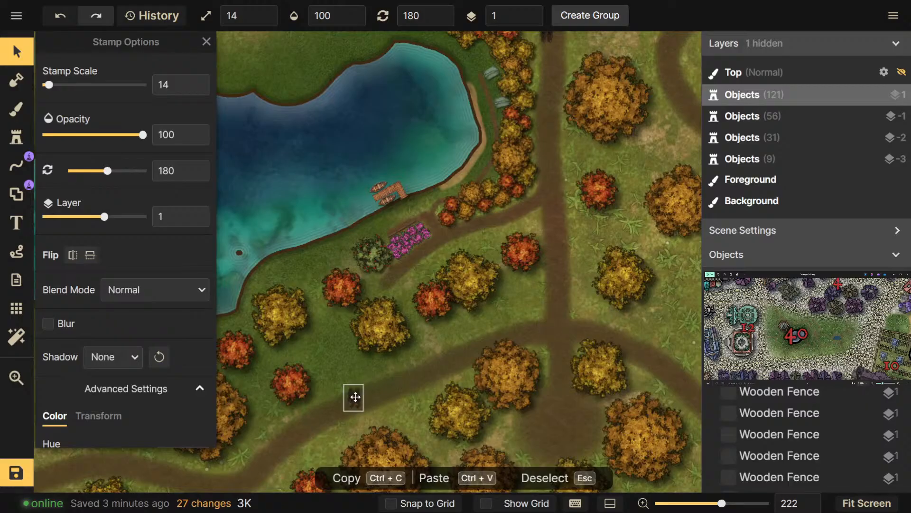
pyautogui.scroll(1, 356, 370)
pyautogui.scroll(-1, 356, 371)
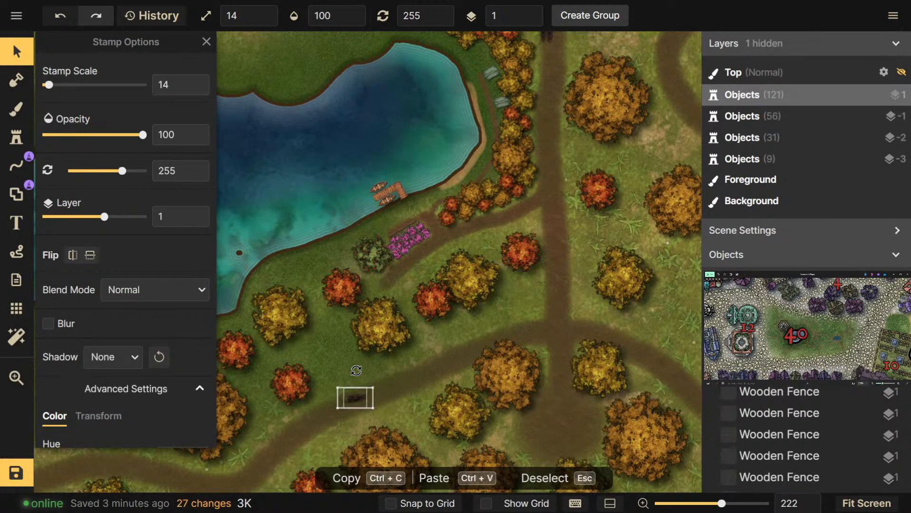
pyautogui.click(364, 400)
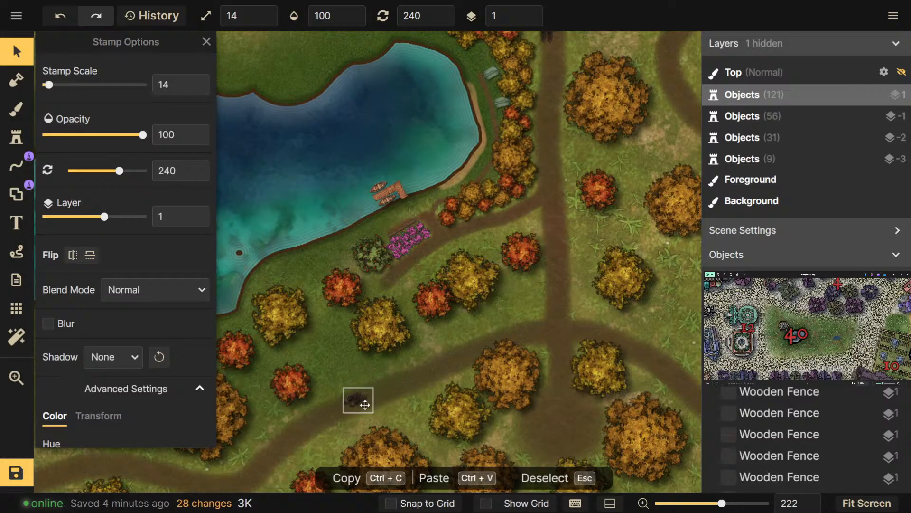
# Search the stamp catalog for "coach"
pyautogui.click(17, 138)
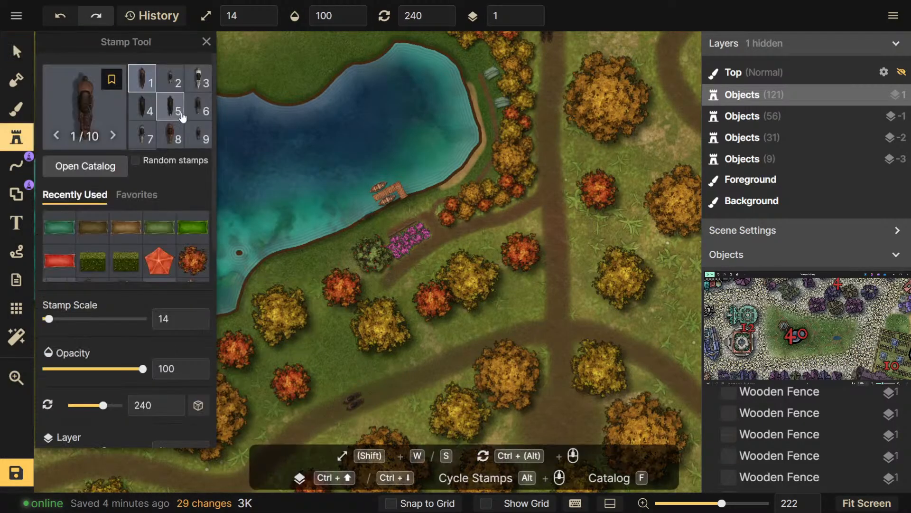
pyautogui.click(66, 166)
pyautogui.write('coach')
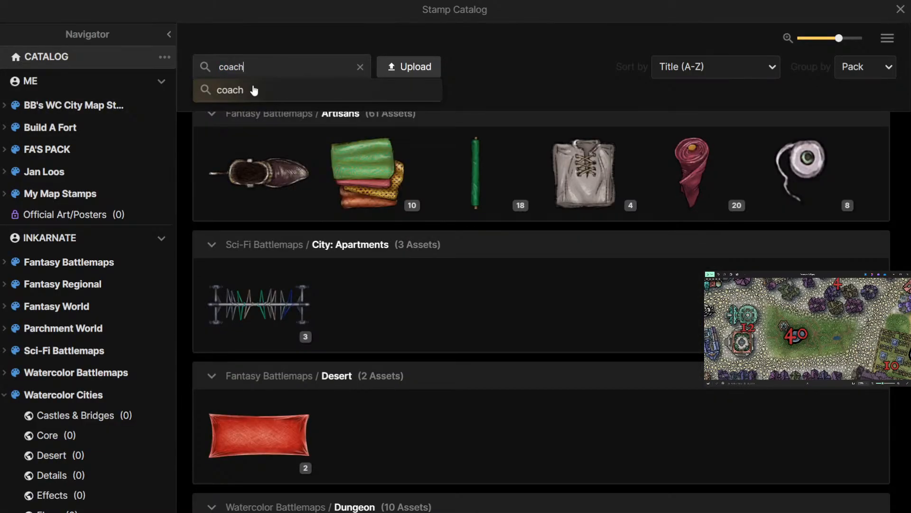
pyautogui.click(254, 91)
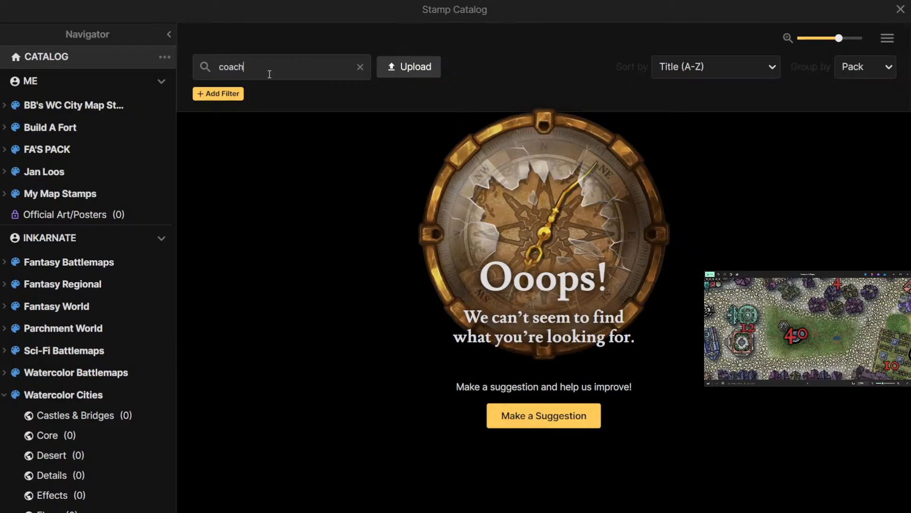
# Search the stamps for "carriage" and place the orange horse-drawn carriage on the path southeast of the lake, scale 10, rotated to 45 degrees
pyautogui.write('carriage')
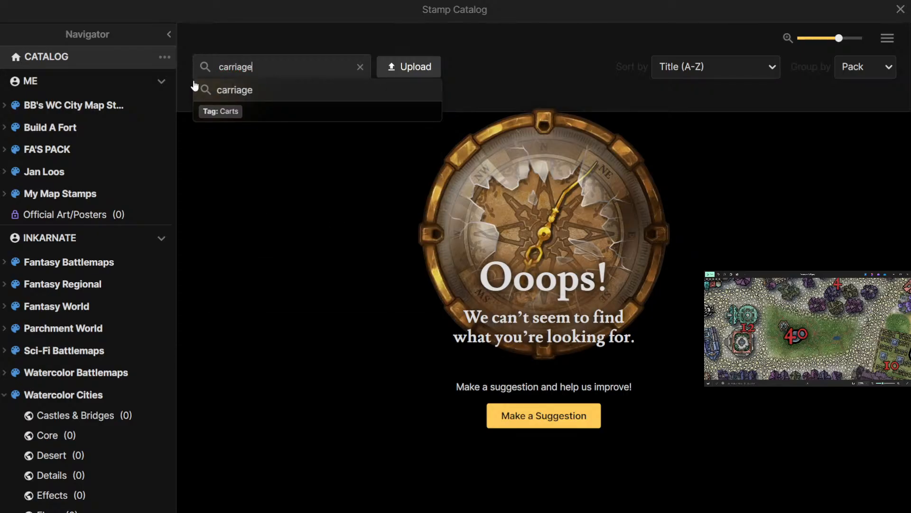
pyautogui.press('Return')
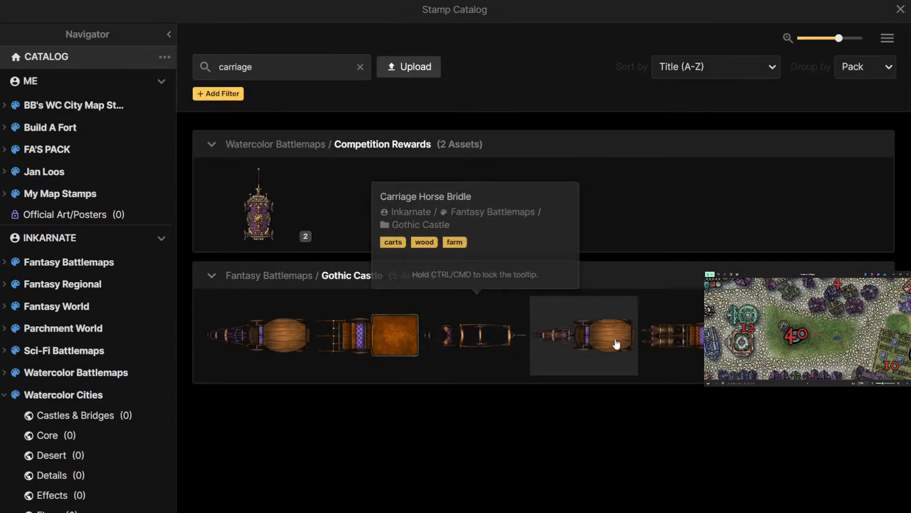
pyautogui.click(697, 344)
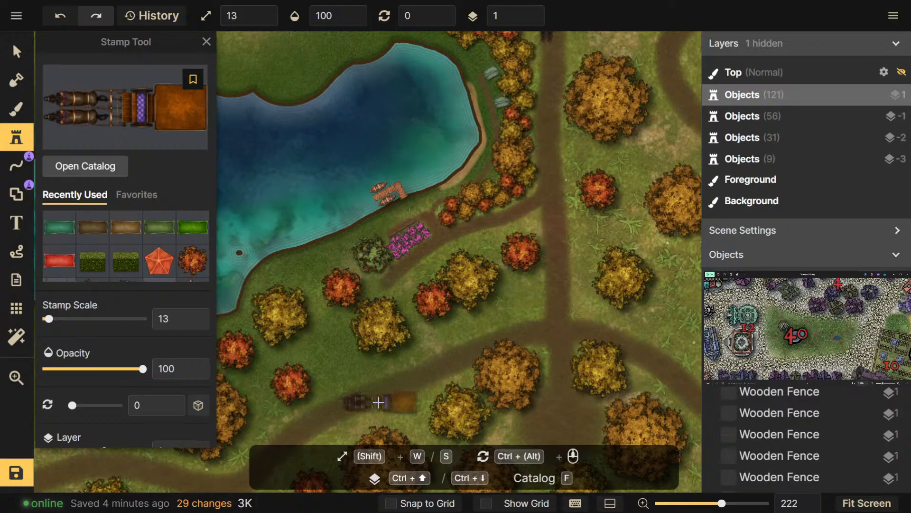
pyautogui.scroll(-1, 379, 402)
pyautogui.keyDown('ctrl'); pyautogui.scroll(4, 379, 402); pyautogui.keyUp('ctrl')
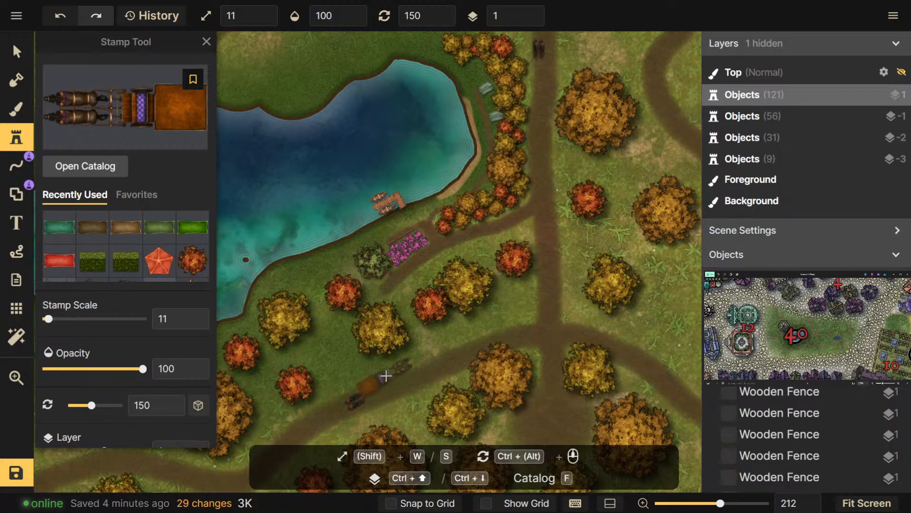
pyautogui.keyDown('ctrl'); pyautogui.scroll(-3, 636, 377); pyautogui.keyUp('ctrl')
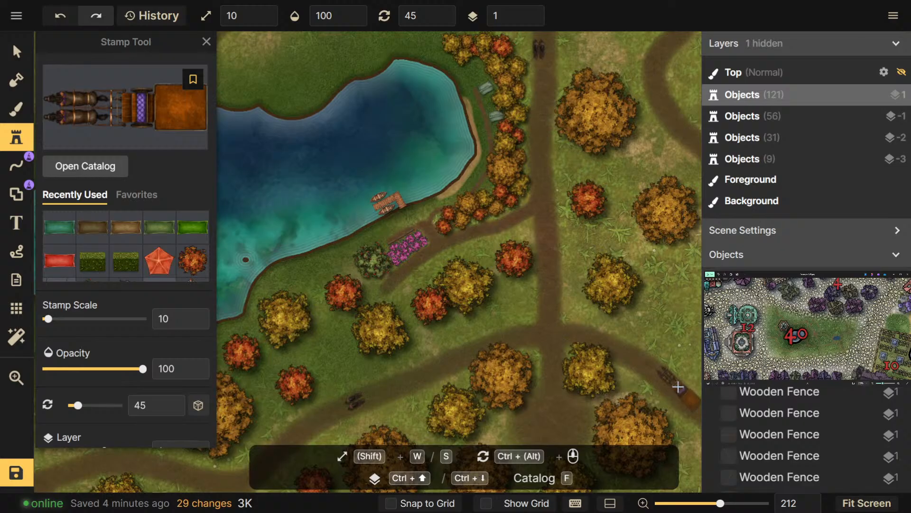
pyautogui.click(678, 387)
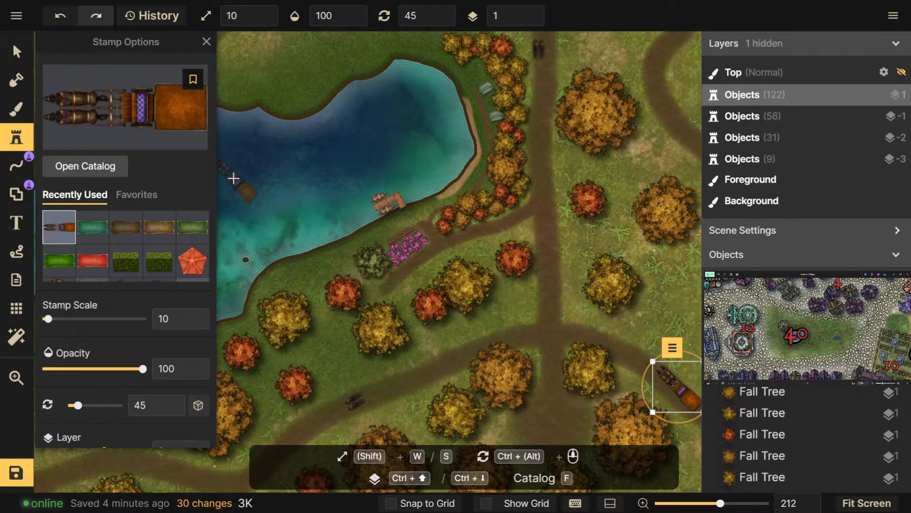
pyautogui.scroll(-5, 358, 187)
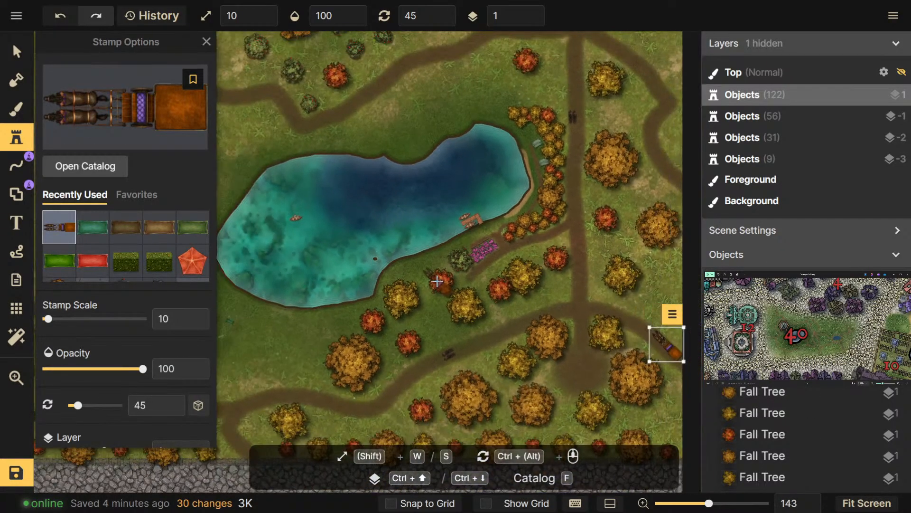
pyautogui.moveTo(437, 281); pyautogui.dragTo(431, 287)
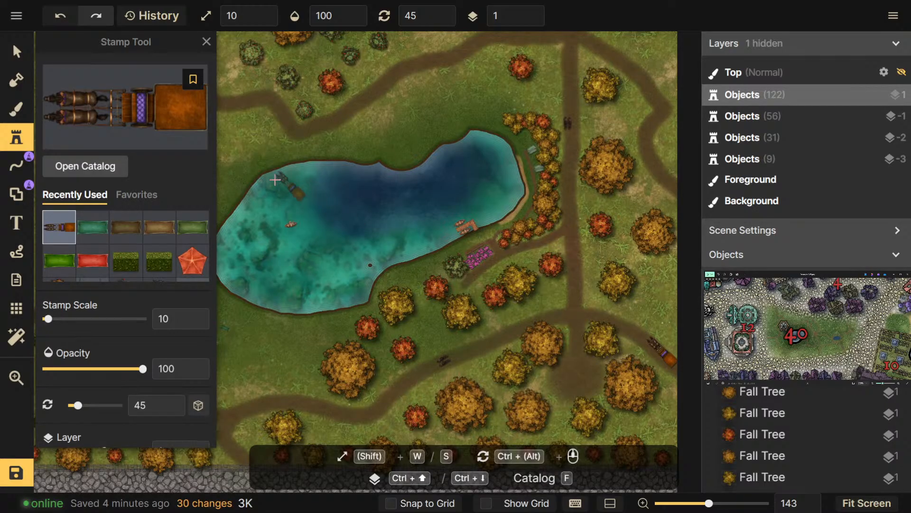
# Try placing the horseless rounded wooden carriage behind the horses south of the lake, rotated to 150 degrees, and undo the placement
pyautogui.click(113, 172)
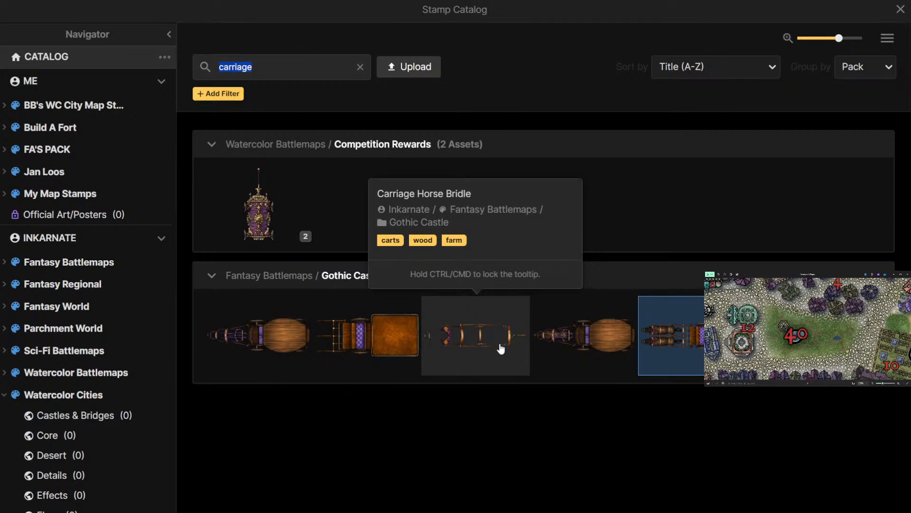
pyautogui.click(291, 343)
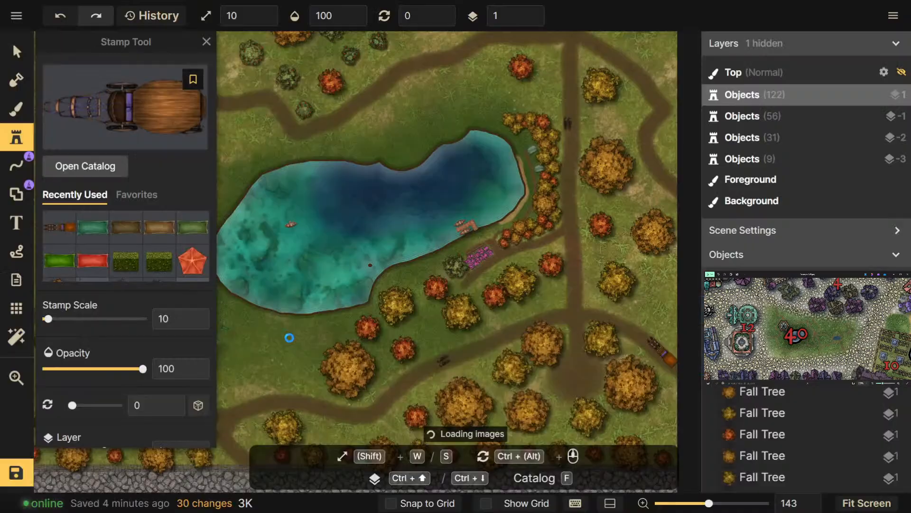
pyautogui.scroll(2, 426, 379)
pyautogui.scroll(5, 416, 389)
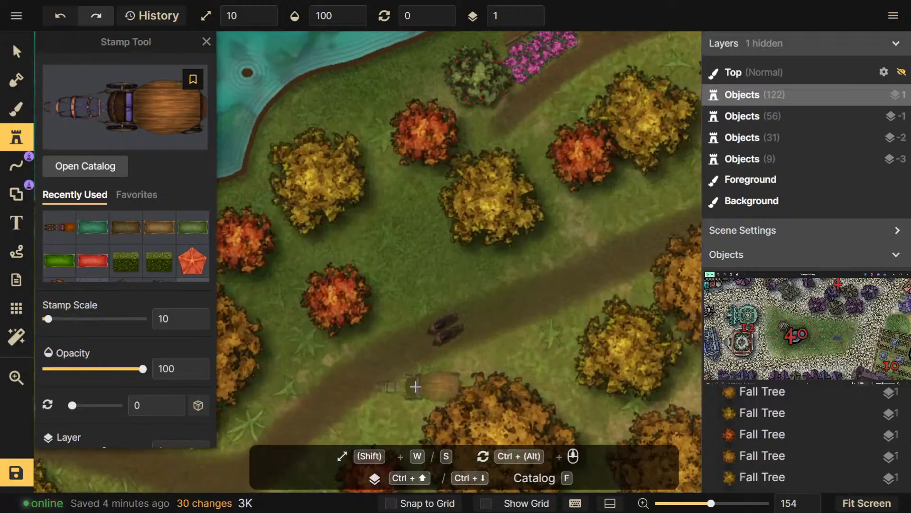
pyautogui.keyDown('ctrl'); pyautogui.scroll(-9, 413, 383); pyautogui.keyUp('ctrl')
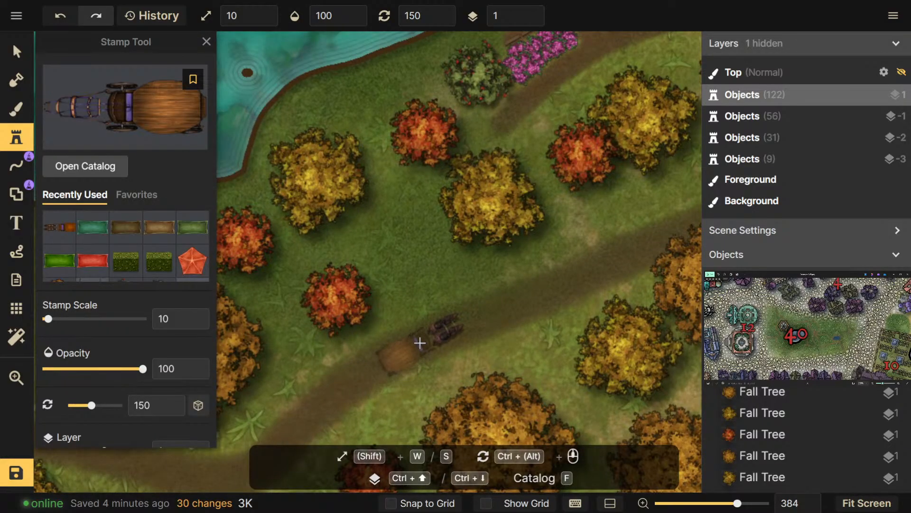
pyautogui.click(420, 342)
pyautogui.scroll(2, 546, 366)
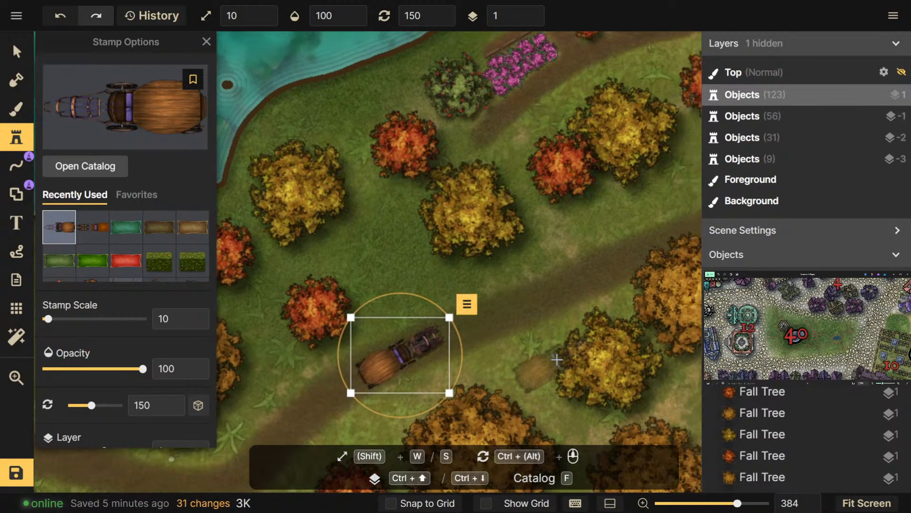
pyautogui.scroll(3, 534, 367)
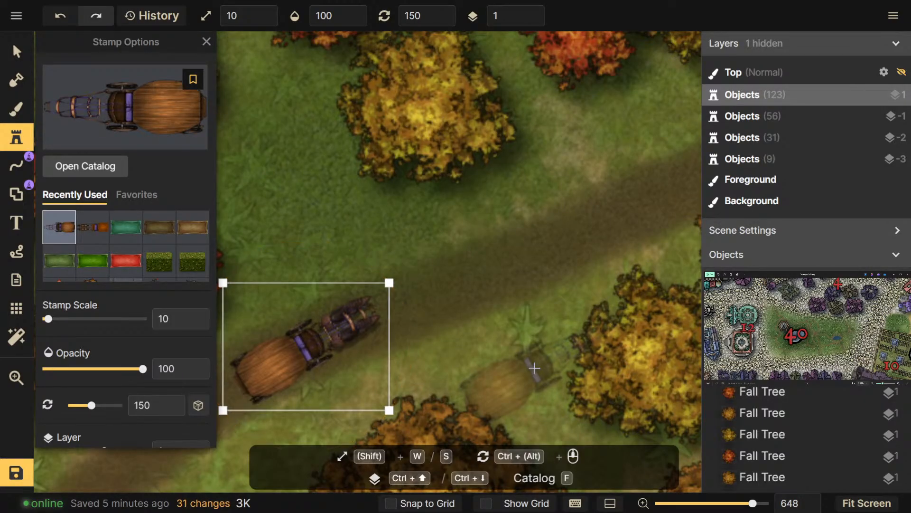
pyautogui.hotkey('ctrl', 'z')
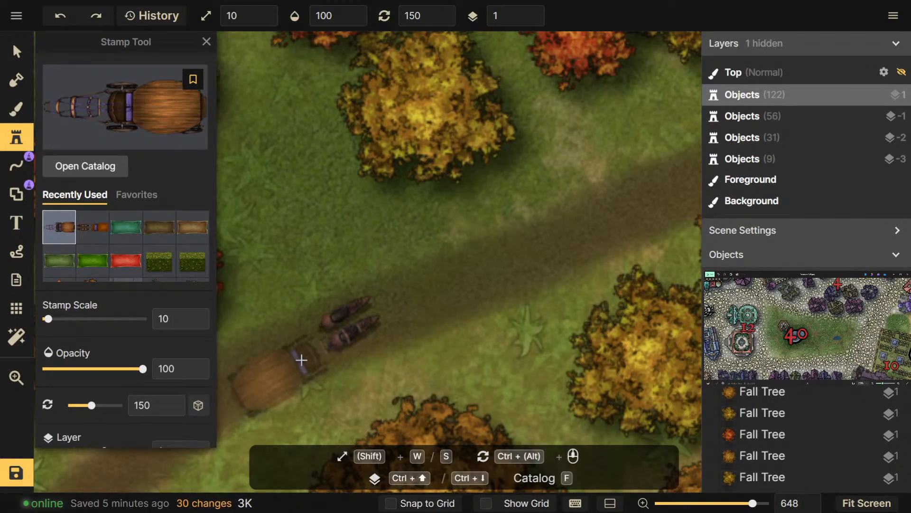
# Try the rounded carriage closer behind the horses, testing layer 0 before returning it to layer 1 and shifting it slightly southwest
pyautogui.click(303, 362)
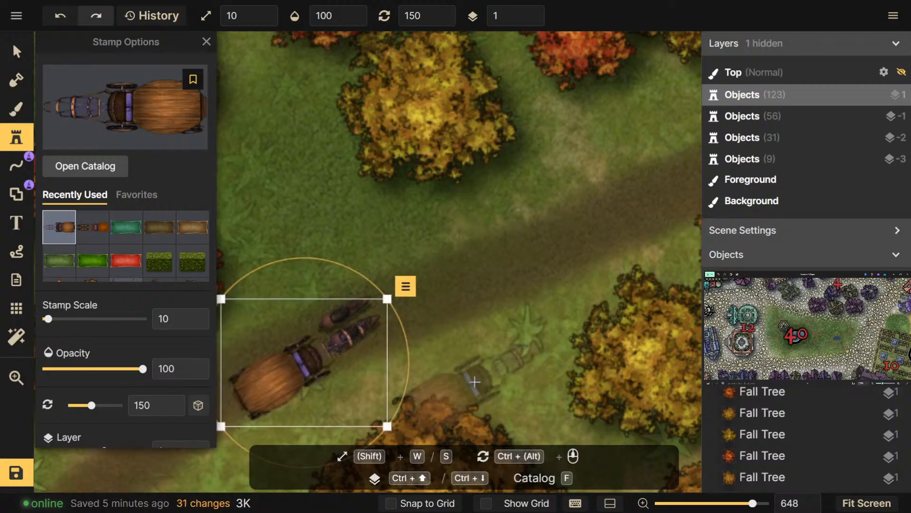
pyautogui.hotkey('ctrl', 'z')
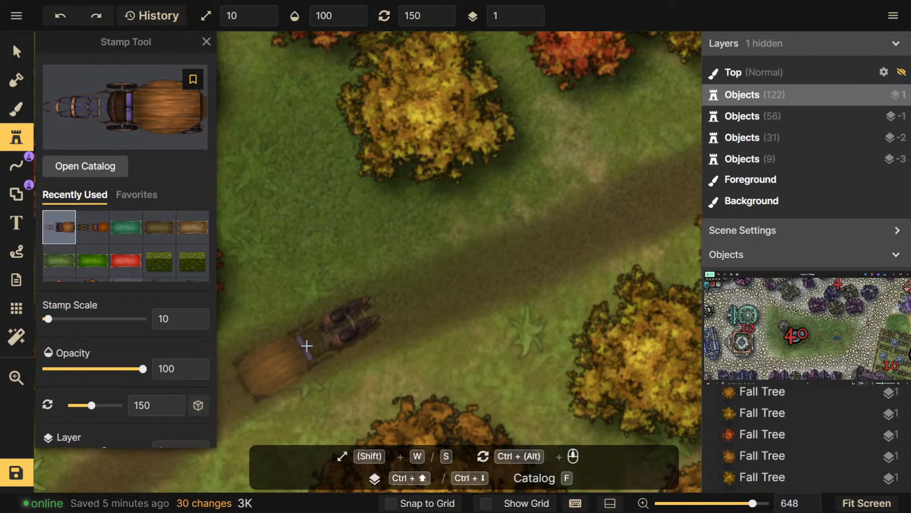
pyautogui.click(306, 346)
pyautogui.scroll(-3, 98, 358)
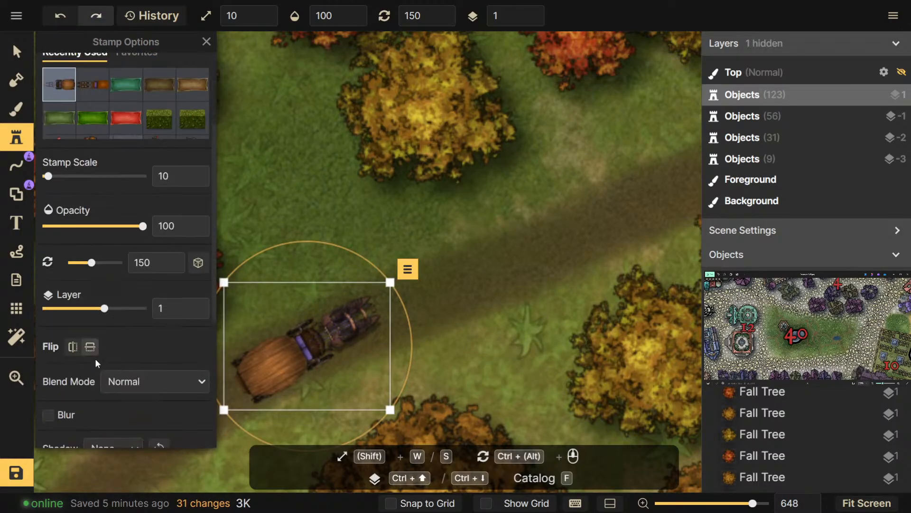
pyautogui.moveTo(99, 314); pyautogui.dragTo(95, 313)
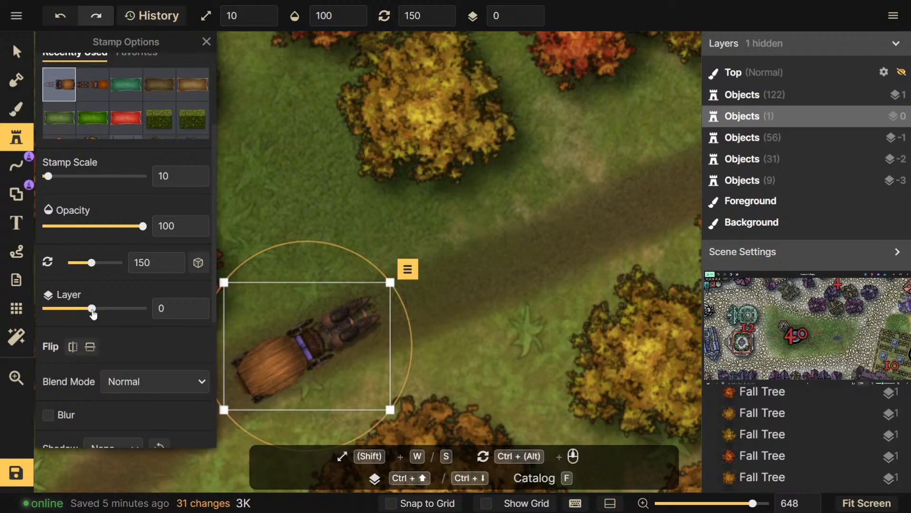
pyautogui.moveTo(97, 313); pyautogui.dragTo(101, 317)
pyautogui.moveTo(292, 351)
pyautogui.mouseDown()
pyautogui.moveTo(270, 361)
pyautogui.moveTo(285, 355)
pyautogui.mouseUp()
pyautogui.moveTo(537, 281); pyautogui.dragTo(159, 347)
pyautogui.moveTo(490, 268); pyautogui.dragTo(174, 242)
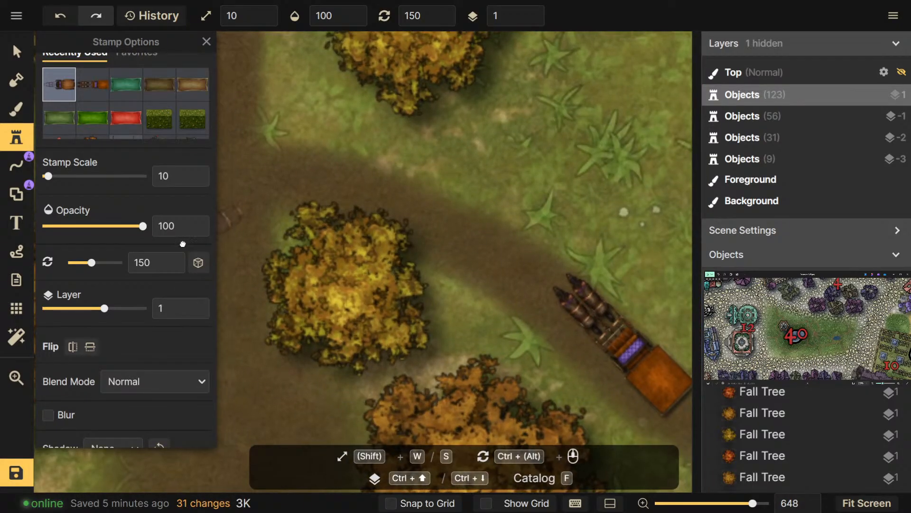
# Choose the horseless orange carriage stamp, return to the horses south of the lake, and undo the rounded carriage's shift and placement
pyautogui.scroll(3, 150, 274)
pyautogui.click(74, 164)
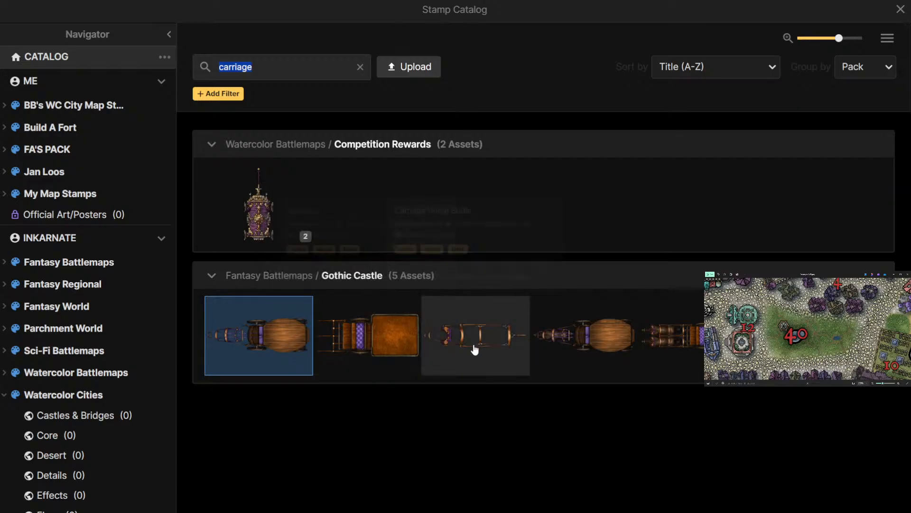
pyautogui.click(338, 349)
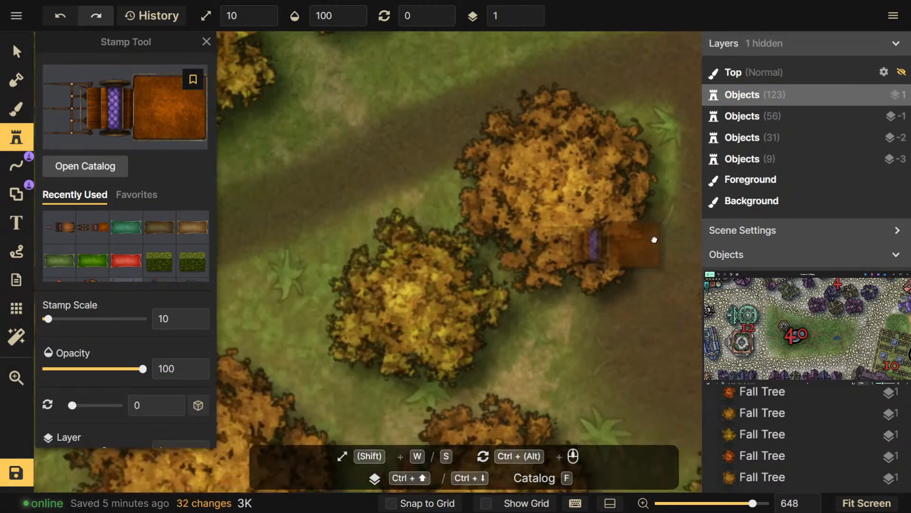
pyautogui.moveTo(654, 239); pyautogui.dragTo(726, 235)
pyautogui.moveTo(269, 288); pyautogui.dragTo(525, 269)
pyautogui.hotkey('ctrl', 'z')
pyautogui.hotkey('ctrl', 'z')
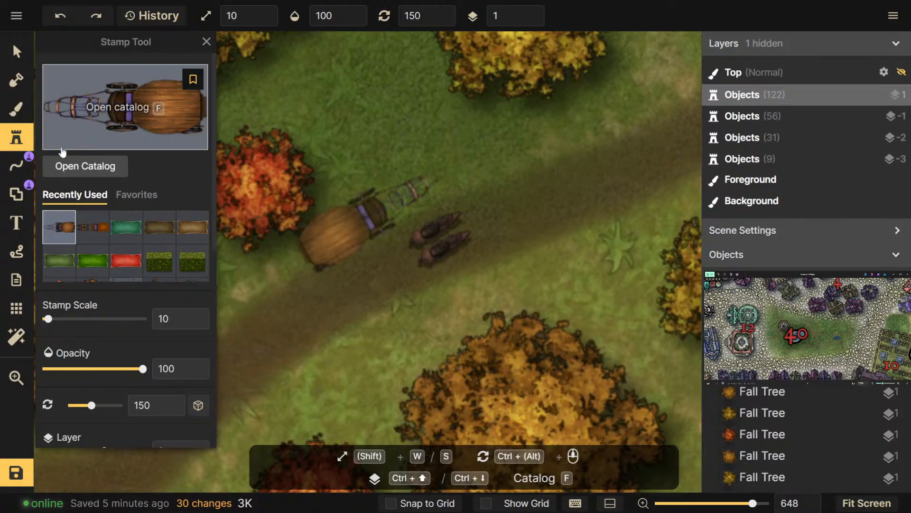
# Place the horseless orange carriage behind the horses on the path south of the lake, scale 10, rotated to 150 degrees
pyautogui.click(88, 167)
pyautogui.click(310, 304)
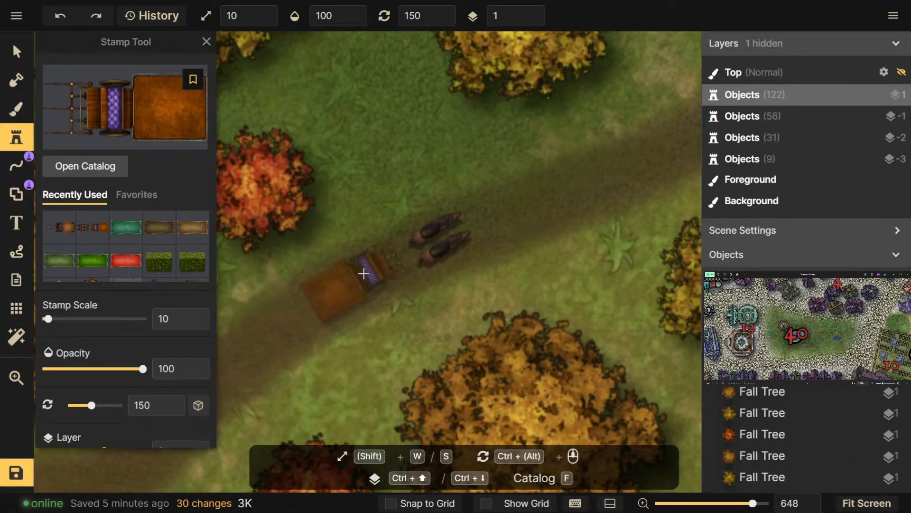
pyautogui.click(381, 272)
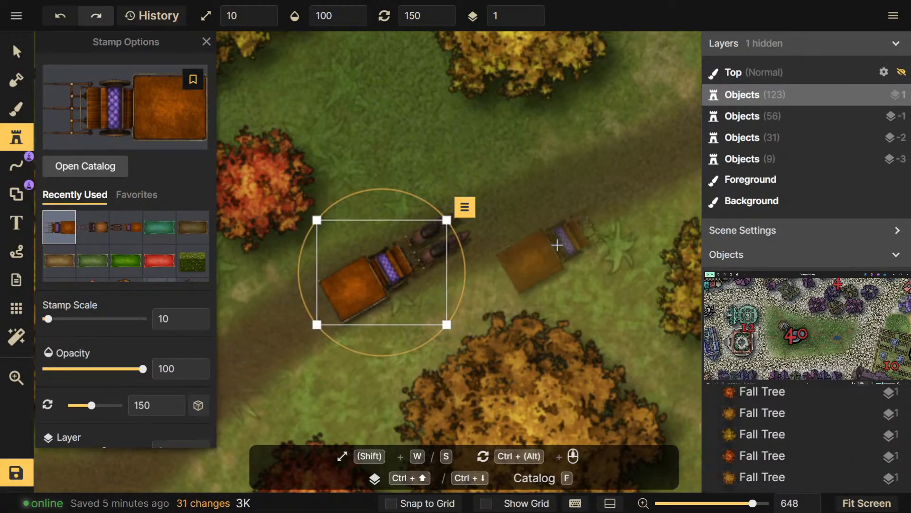
# Place another horseless orange carriage behind the horses on the path northeast of the lake, rotated to 270 degrees
pyautogui.scroll(-5, 560, 242)
pyautogui.scroll(-4, 535, 177)
pyautogui.moveTo(534, 158); pyautogui.dragTo(525, 441)
pyautogui.scroll(-7, 551, 218)
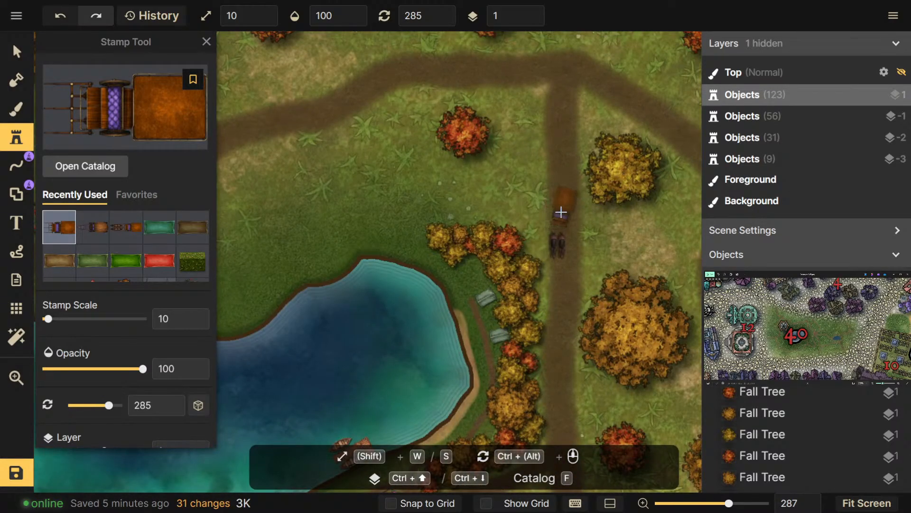
pyautogui.click(555, 216)
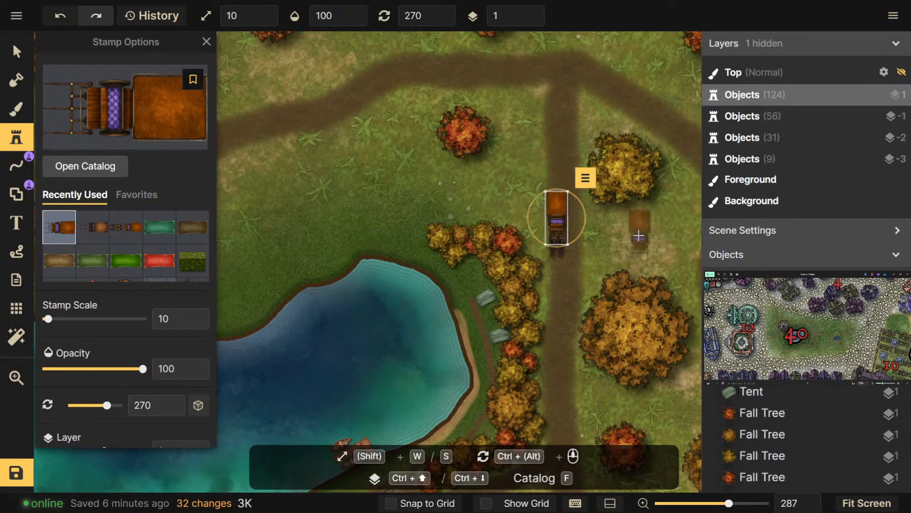
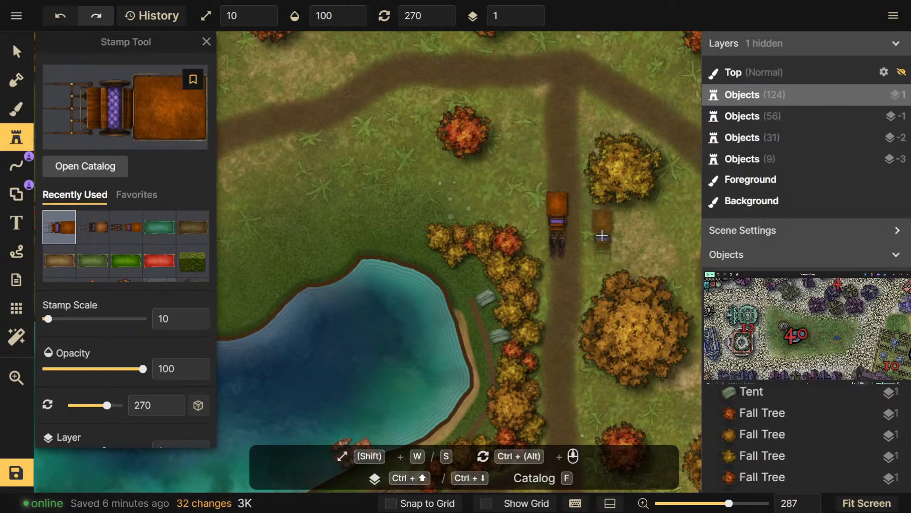
pyautogui.scroll(-3, 535, 227)
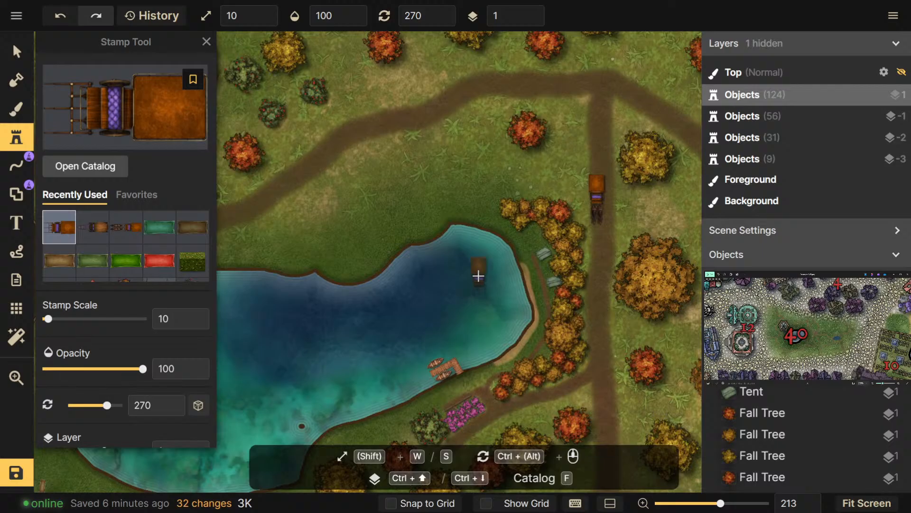
pyautogui.scroll(-4, 415, 279)
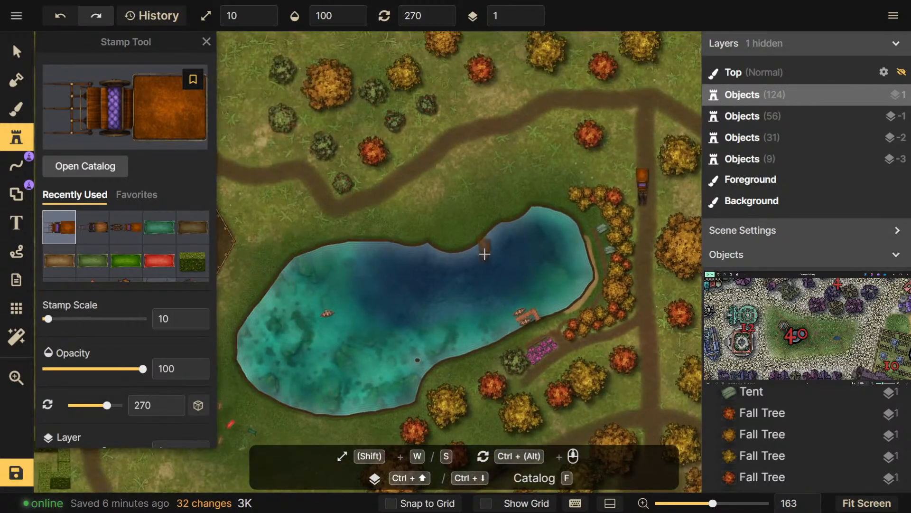
pyautogui.scroll(-2, 427, 237)
pyautogui.click(18, 111)
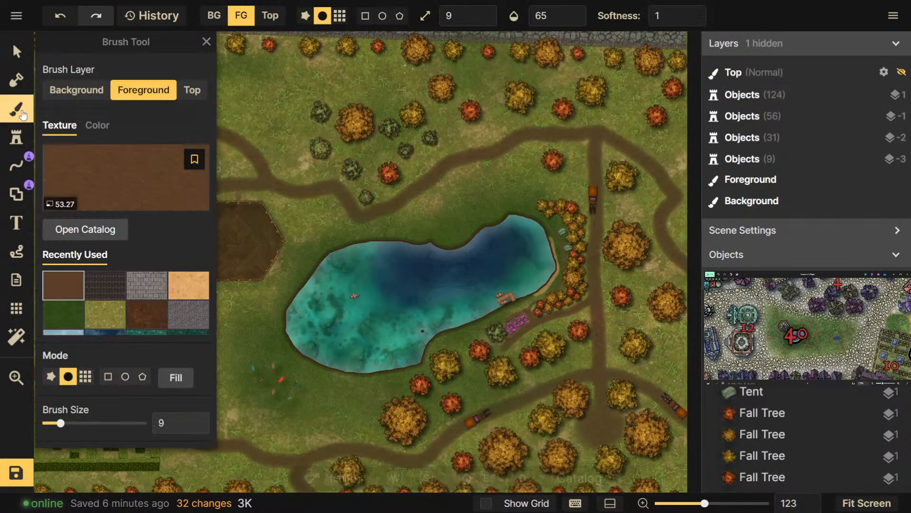
pyautogui.click(29, 137)
pyautogui.moveTo(453, 208); pyautogui.dragTo(488, 205)
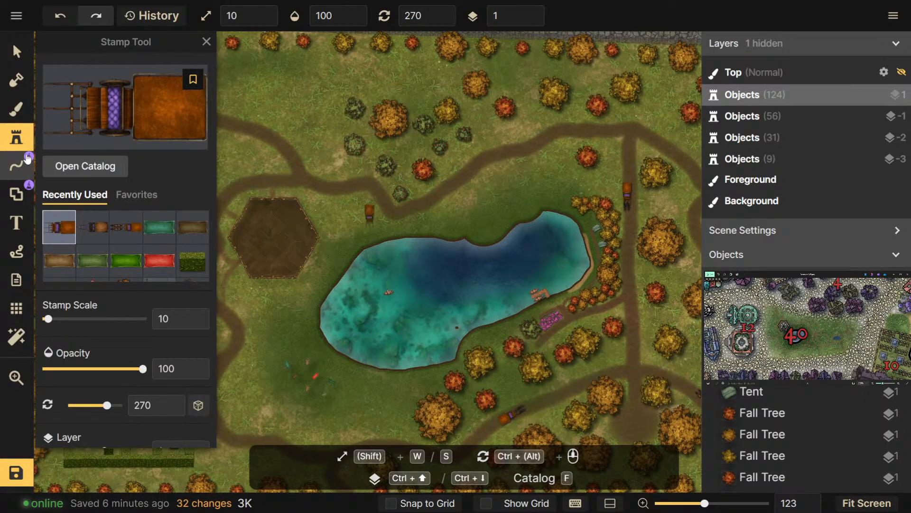
# Paint dark green grass shading on the foreground of the lawn north of the hedge maze with a size 85 brush
pyautogui.click(16, 108)
pyautogui.click(63, 315)
pyautogui.moveTo(285, 289); pyautogui.dragTo(287, 303)
pyautogui.moveTo(94, 423); pyautogui.dragTo(115, 426)
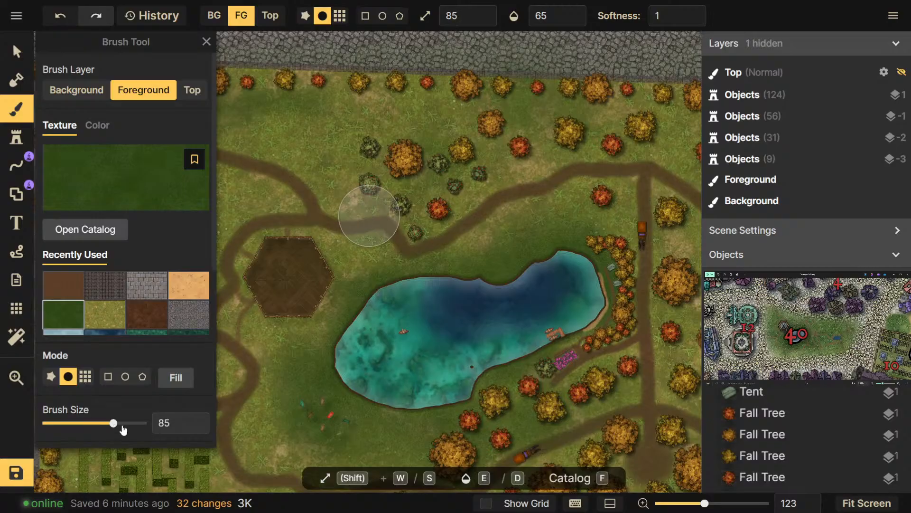
pyautogui.scroll(-5, 180, 403)
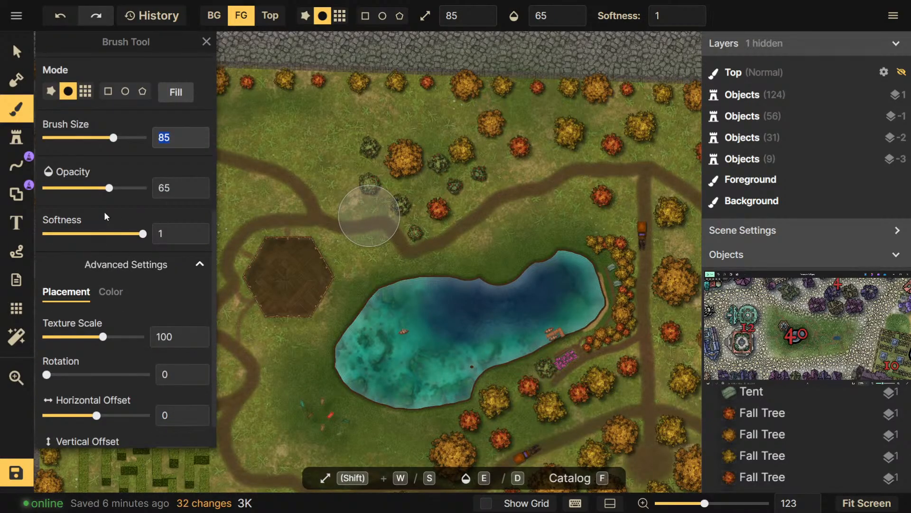
pyautogui.moveTo(388, 337); pyautogui.dragTo(590, 276)
pyautogui.moveTo(303, 375); pyautogui.dragTo(333, 379)
pyautogui.moveTo(366, 302)
pyautogui.mouseDown()
pyautogui.moveTo(340, 284)
pyautogui.moveTo(319, 295)
pyautogui.moveTo(419, 300)
pyautogui.moveTo(386, 282)
pyautogui.mouseUp()
# Set the brush opacity to 39 and paint more dark green grass shading over the park's lawns
pyautogui.moveTo(90, 188); pyautogui.dragTo(84, 187)
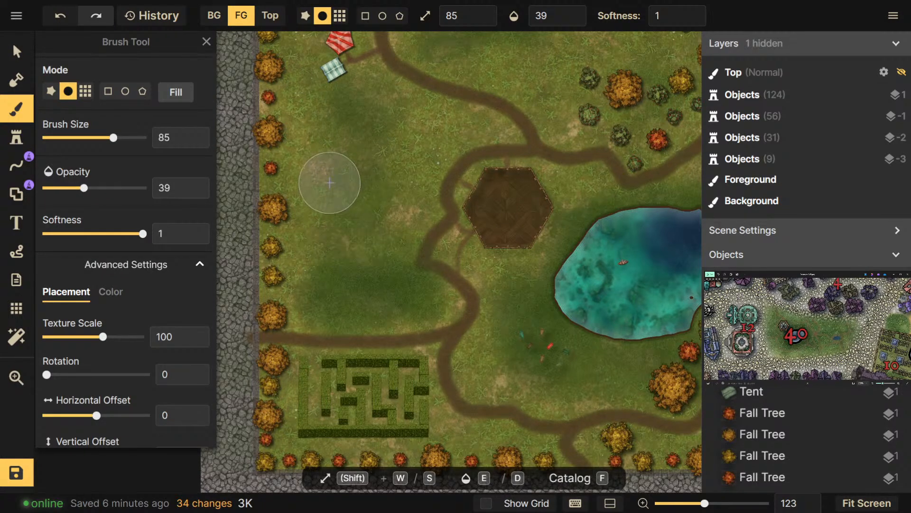
pyautogui.moveTo(305, 226); pyautogui.dragTo(361, 232)
pyautogui.moveTo(605, 397); pyautogui.dragTo(387, 391)
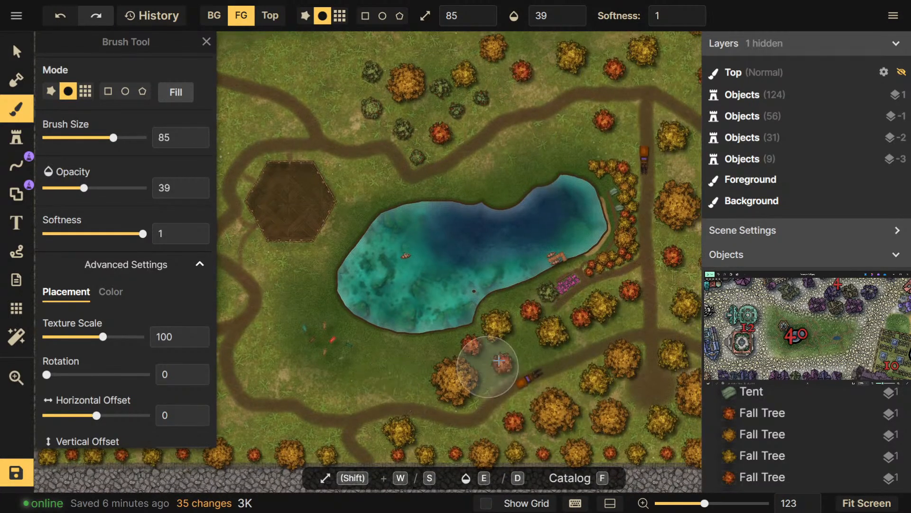
pyautogui.moveTo(644, 287)
pyautogui.mouseDown()
pyautogui.moveTo(586, 326)
pyautogui.moveTo(390, 375)
pyautogui.mouseUp()
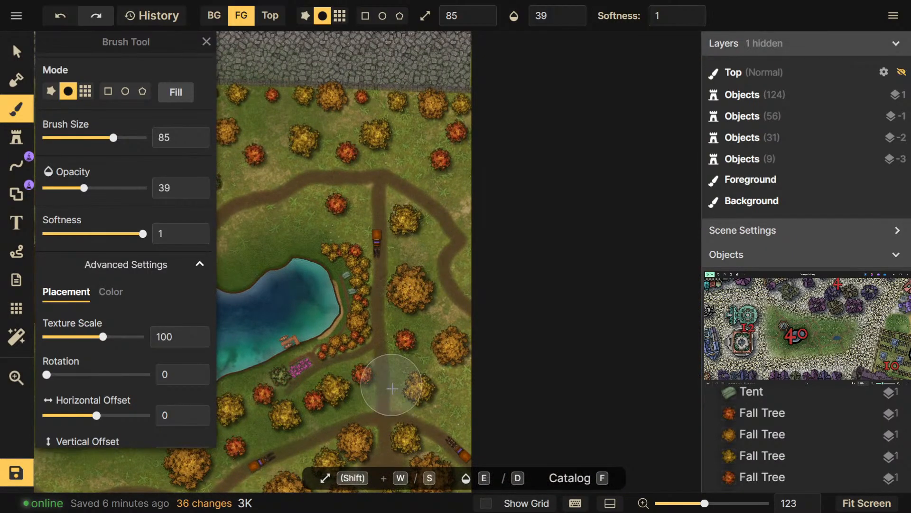
# Paint soft green shading over the grass along the park's northern and western sides on the foreground, brush size 85 and opacity 39
pyautogui.moveTo(470, 400)
pyautogui.mouseDown()
pyautogui.moveTo(490, 422)
pyautogui.moveTo(535, 426)
pyautogui.mouseUp()
pyautogui.moveTo(515, 389); pyautogui.dragTo(702, 422)
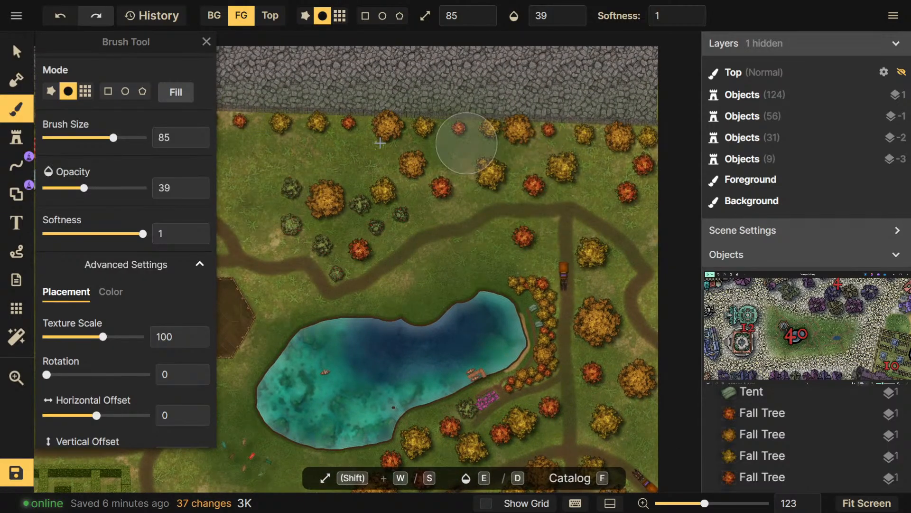
pyautogui.moveTo(323, 206); pyautogui.dragTo(654, 218)
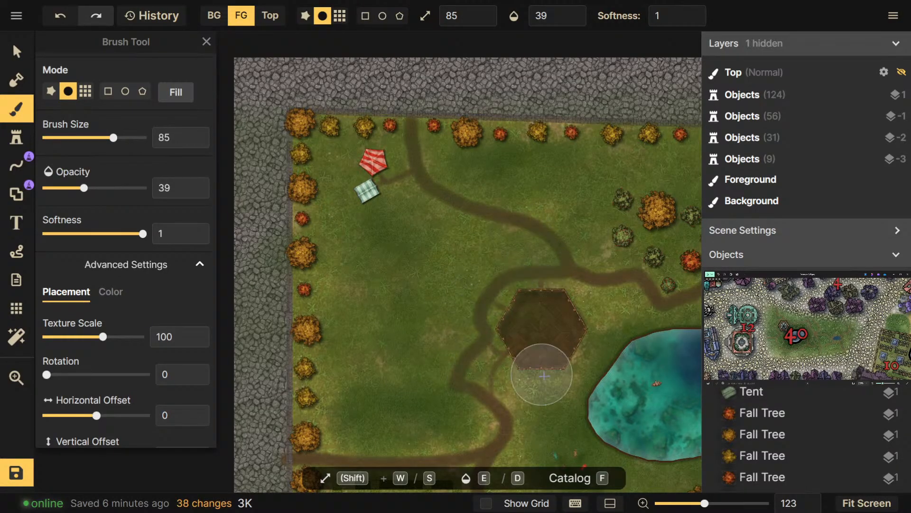
pyautogui.moveTo(306, 389); pyautogui.dragTo(361, 215)
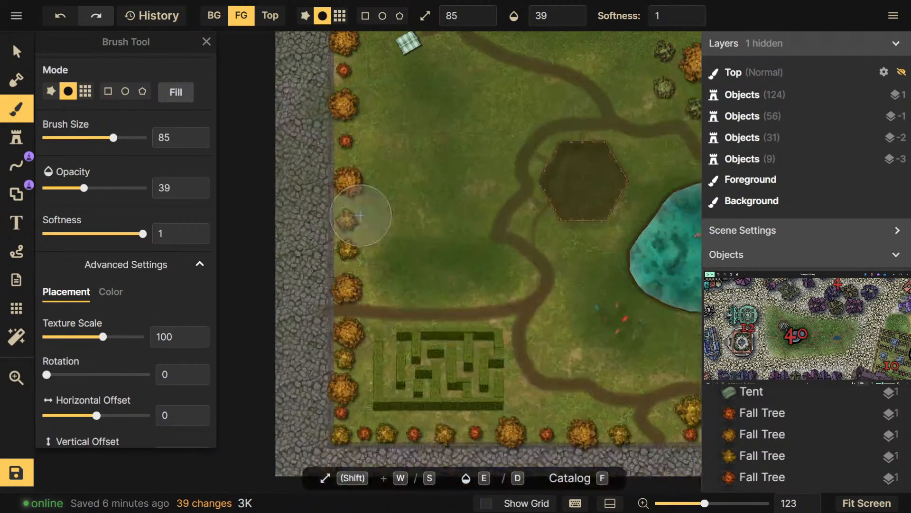
pyautogui.moveTo(536, 325); pyautogui.dragTo(418, 264)
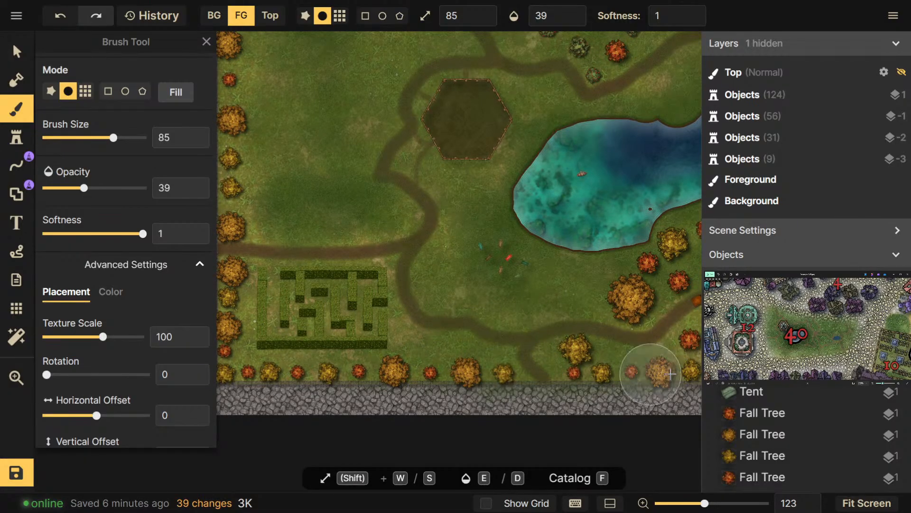
pyautogui.moveTo(363, 344); pyautogui.dragTo(520, 356)
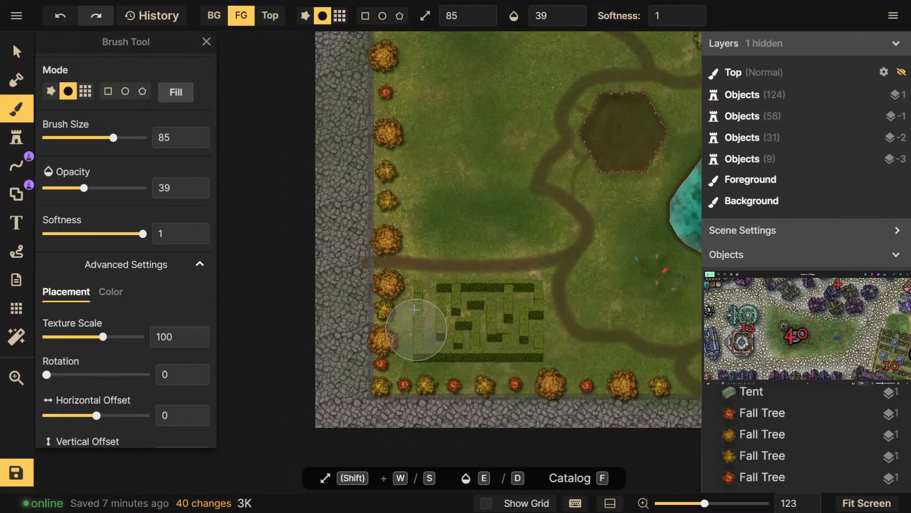
# Extend the soft green shading over the grass around the hedge maze and southern trees, and undo the last stroke
pyautogui.scroll(-2, 596, 289)
pyautogui.moveTo(596, 289); pyautogui.dragTo(468, 423)
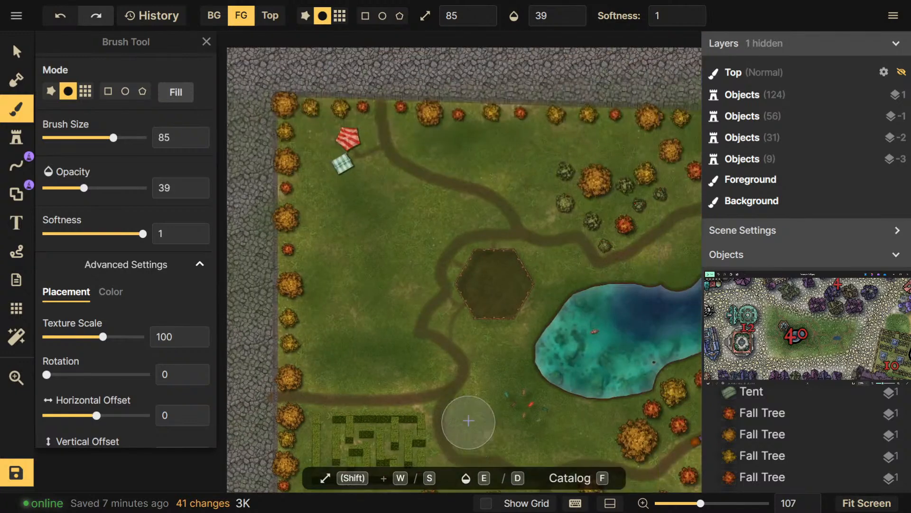
pyautogui.scroll(-1, 635, 327)
pyautogui.moveTo(636, 327); pyautogui.dragTo(369, 217)
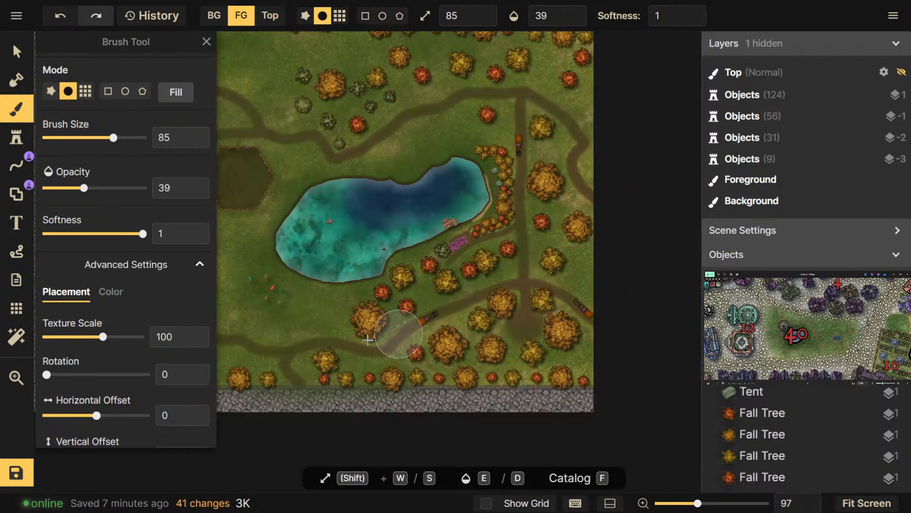
pyautogui.scroll(1, 548, 376)
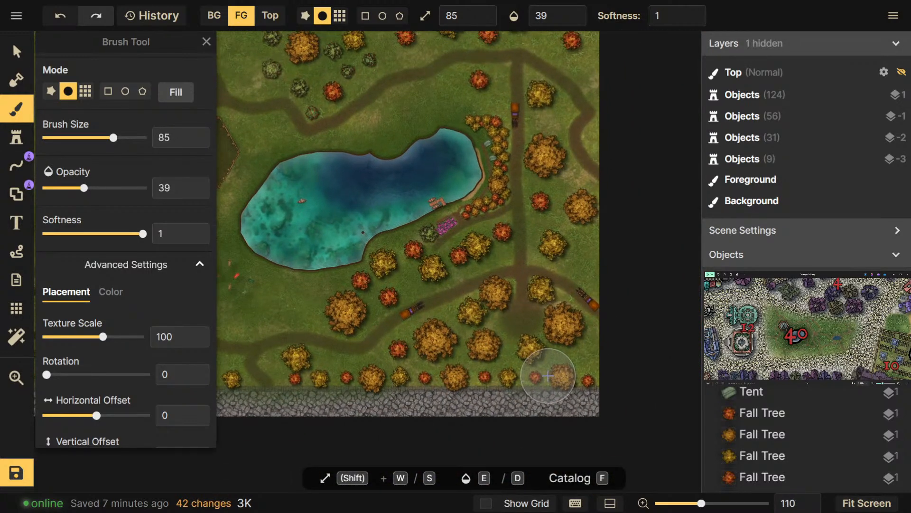
pyautogui.hotkey('ctrl', 'z')
# Shade the grass along the tree line south and southeast of the lake with the same soft green brush
pyautogui.scroll(1, 490, 337)
pyautogui.moveTo(373, 358); pyautogui.dragTo(610, 366)
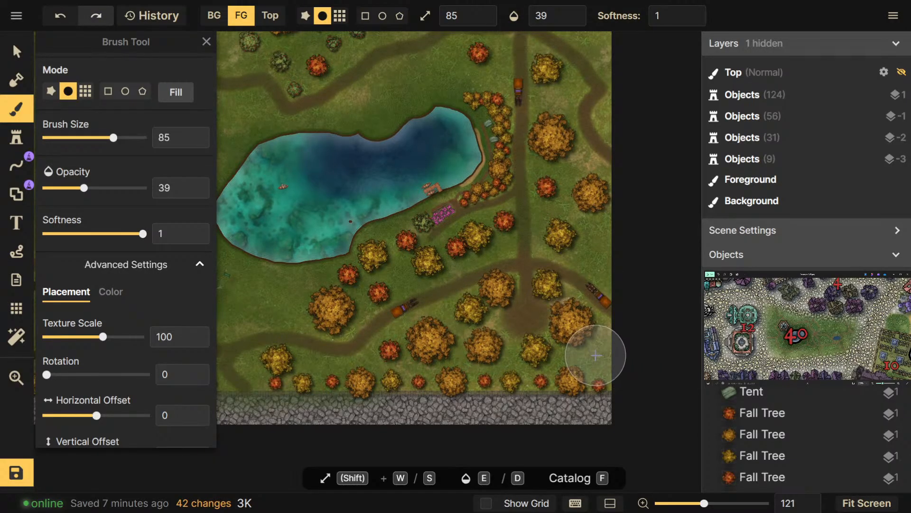
pyautogui.moveTo(277, 333); pyautogui.dragTo(411, 361)
pyautogui.scroll(-1, 411, 360)
pyautogui.scroll(-3, 411, 361)
pyautogui.moveTo(629, 215); pyautogui.dragTo(668, 260)
pyautogui.scroll(-1, 489, 333)
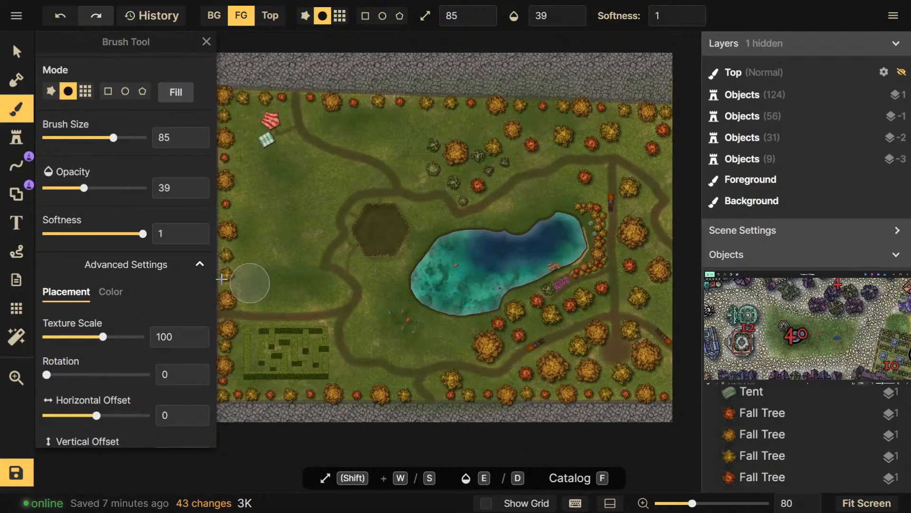
# Switch the foreground brush to the brown dirt texture and set its size to 25
pyautogui.click(17, 138)
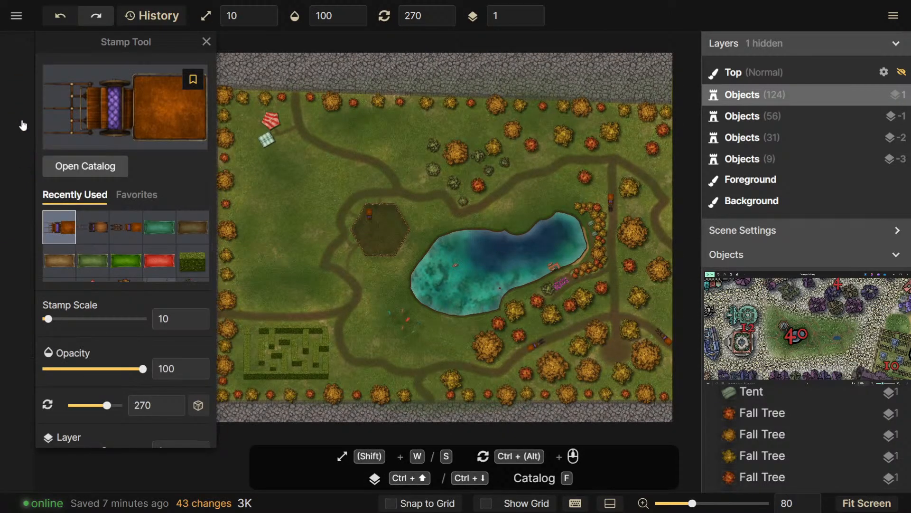
pyautogui.click(16, 108)
pyautogui.click(110, 274)
pyautogui.scroll(1, 417, 203)
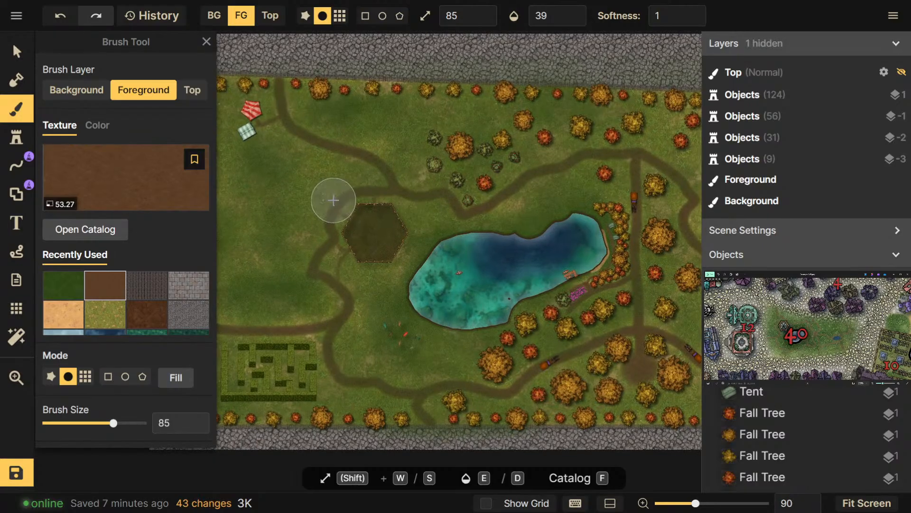
pyautogui.press('s')
pyautogui.press('s')
pyautogui.press('s')
pyautogui.press('s')
pyautogui.press('s')
pyautogui.press('s')
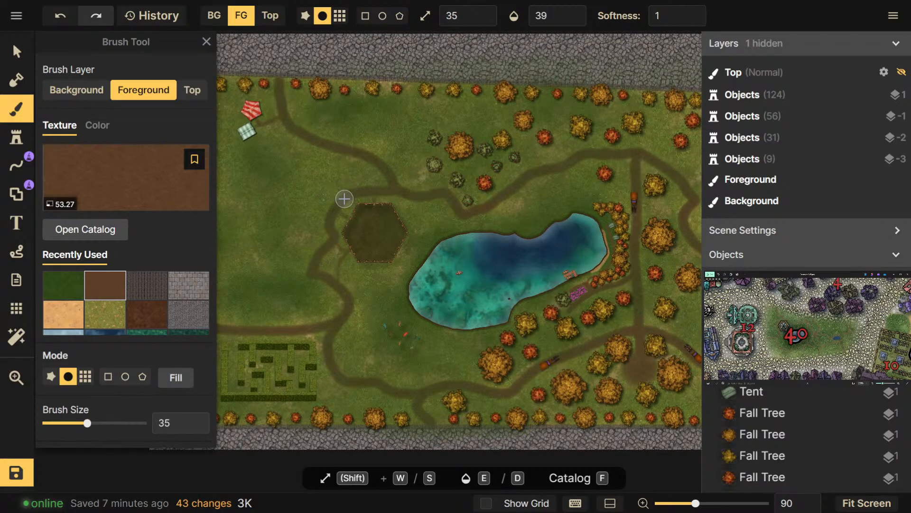
# Trace the northwestern, western and southern park paths with soft brown dirt strokes at opacity 39
pyautogui.moveTo(280, 92)
pyautogui.mouseDown()
pyautogui.moveTo(302, 136)
pyautogui.moveTo(386, 170)
pyautogui.mouseUp()
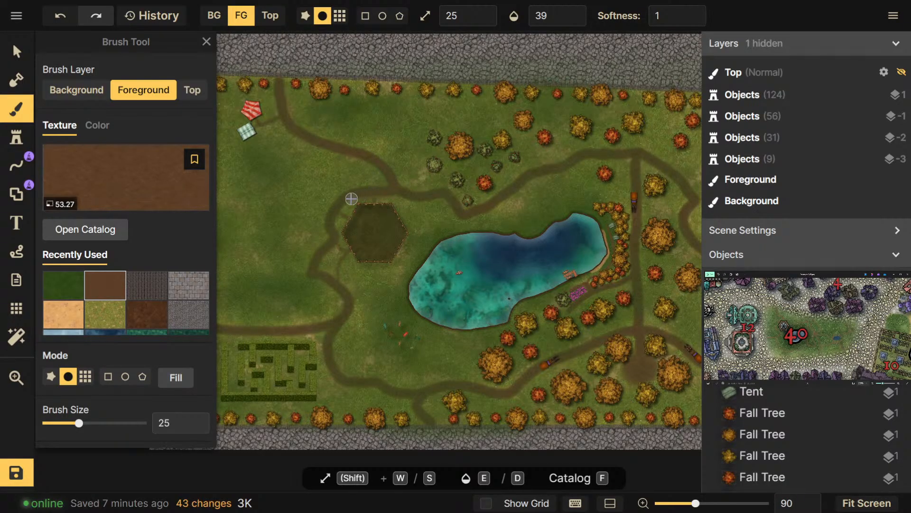
pyautogui.moveTo(321, 256)
pyautogui.mouseDown()
pyautogui.moveTo(343, 290)
pyautogui.moveTo(337, 320)
pyautogui.moveTo(292, 330)
pyautogui.moveTo(205, 326)
pyautogui.mouseUp()
pyautogui.moveTo(282, 321); pyautogui.dragTo(333, 307)
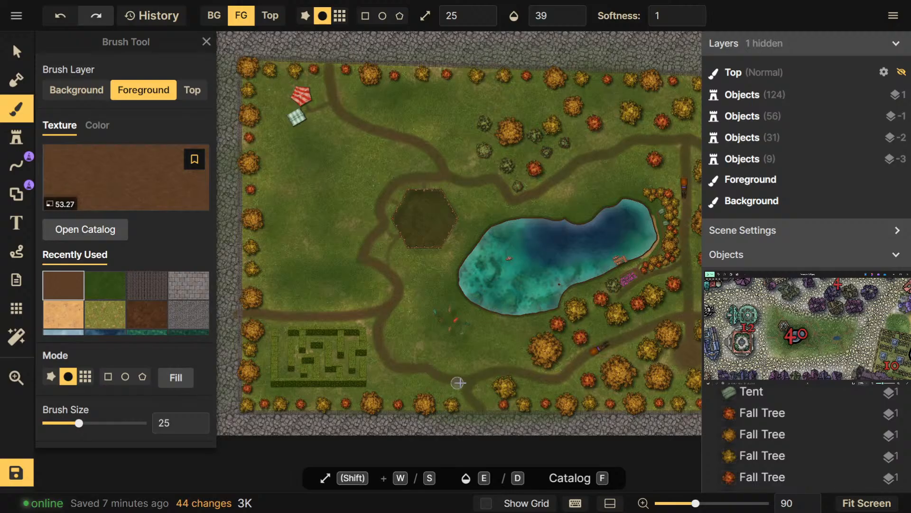
pyautogui.moveTo(569, 365); pyautogui.dragTo(601, 348)
pyautogui.moveTo(472, 377)
pyautogui.mouseDown()
pyautogui.moveTo(473, 401)
pyautogui.moveTo(487, 406)
pyautogui.mouseUp()
pyautogui.moveTo(569, 377)
pyautogui.mouseDown()
pyautogui.moveTo(403, 389)
pyautogui.moveTo(427, 363)
pyautogui.moveTo(487, 339)
pyautogui.moveTo(512, 331)
pyautogui.moveTo(543, 342)
pyautogui.moveTo(547, 332)
pyautogui.moveTo(486, 424)
pyautogui.mouseUp()
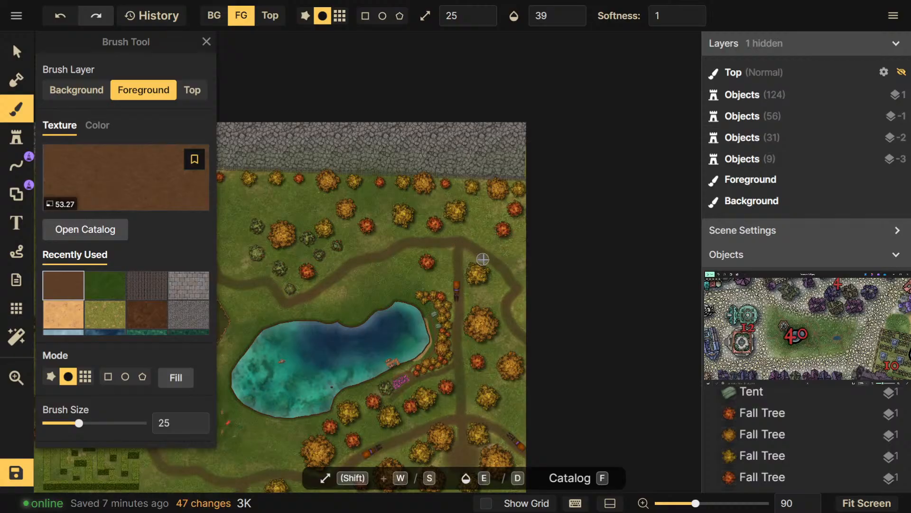
# Brush brown dirt along the eastern paths, the path north of the lake and the trails beside the hexagonal plot
pyautogui.moveTo(504, 311); pyautogui.dragTo(530, 342)
pyautogui.moveTo(398, 300); pyautogui.dragTo(494, 314)
pyautogui.moveTo(379, 314)
pyautogui.mouseDown()
pyautogui.moveTo(362, 297)
pyautogui.moveTo(337, 296)
pyautogui.moveTo(306, 276)
pyautogui.mouseUp()
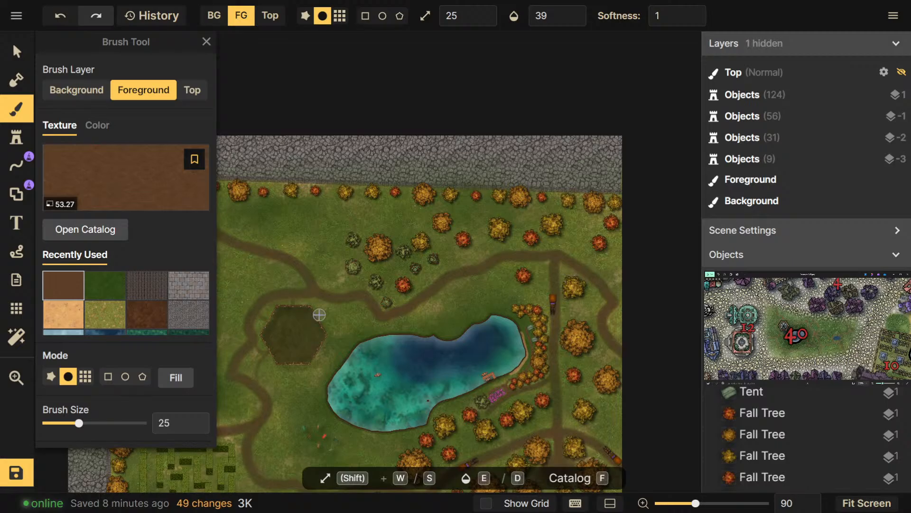
pyautogui.moveTo(320, 315); pyautogui.dragTo(379, 308)
pyautogui.moveTo(317, 323); pyautogui.dragTo(401, 359)
pyautogui.moveTo(491, 387); pyautogui.dragTo(355, 353)
pyautogui.moveTo(406, 383)
pyautogui.mouseDown()
pyautogui.moveTo(429, 308)
pyautogui.moveTo(457, 266)
pyautogui.mouseUp()
pyautogui.moveTo(384, 354); pyautogui.dragTo(415, 354)
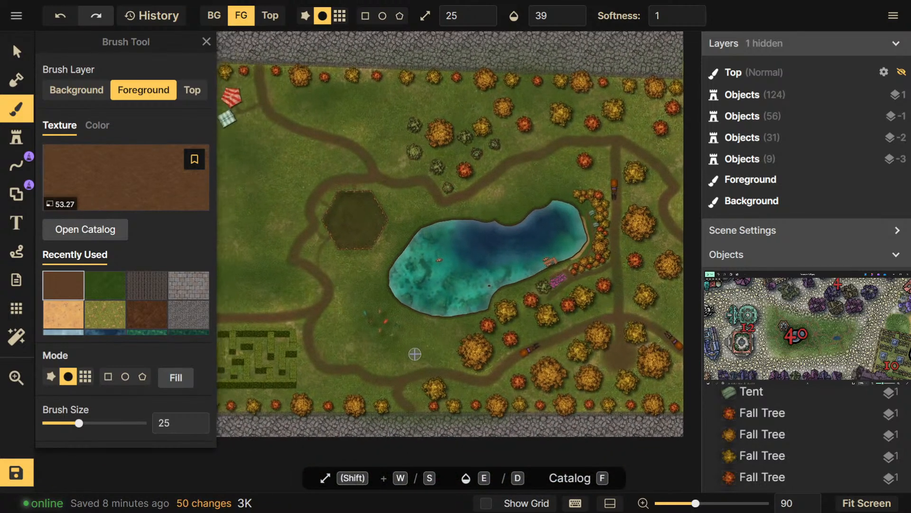
# Search the stamp catalog for "statue"
pyautogui.click(17, 62)
pyautogui.moveTo(423, 292)
pyautogui.mouseDown()
pyautogui.moveTo(394, 318)
pyautogui.moveTo(291, 353)
pyautogui.mouseUp()
pyautogui.scroll(5, 290, 351)
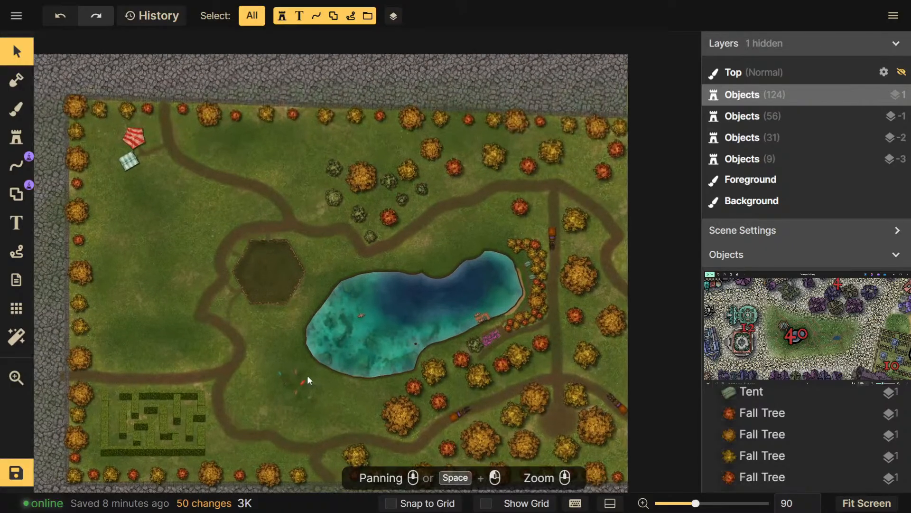
pyautogui.scroll(3, 224, 359)
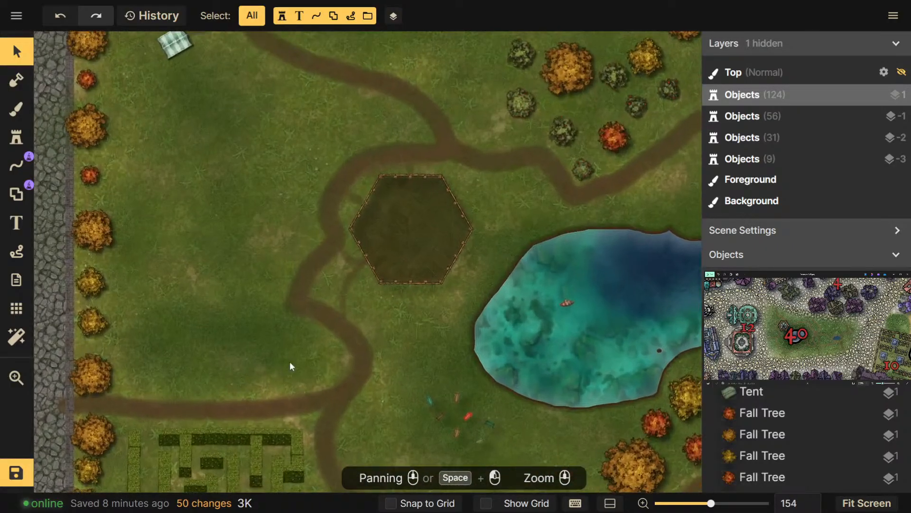
pyautogui.moveTo(383, 340); pyautogui.dragTo(405, 388)
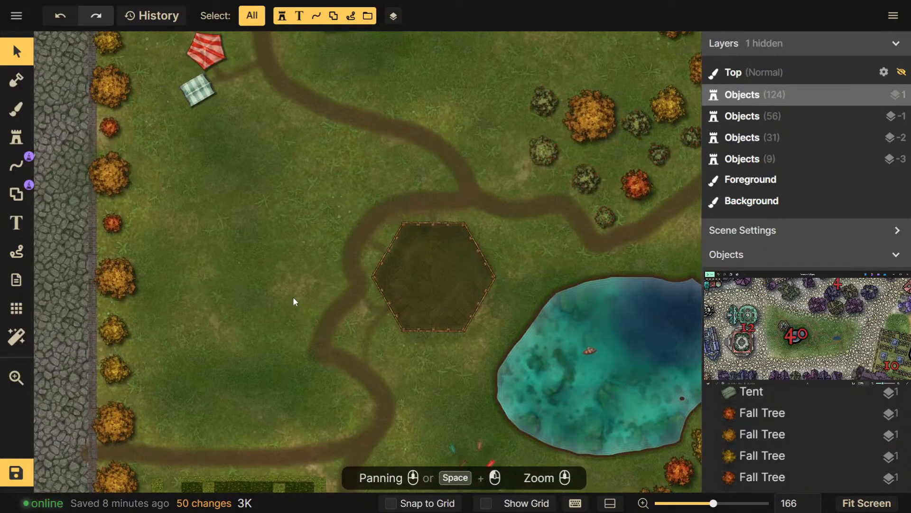
pyautogui.click(19, 138)
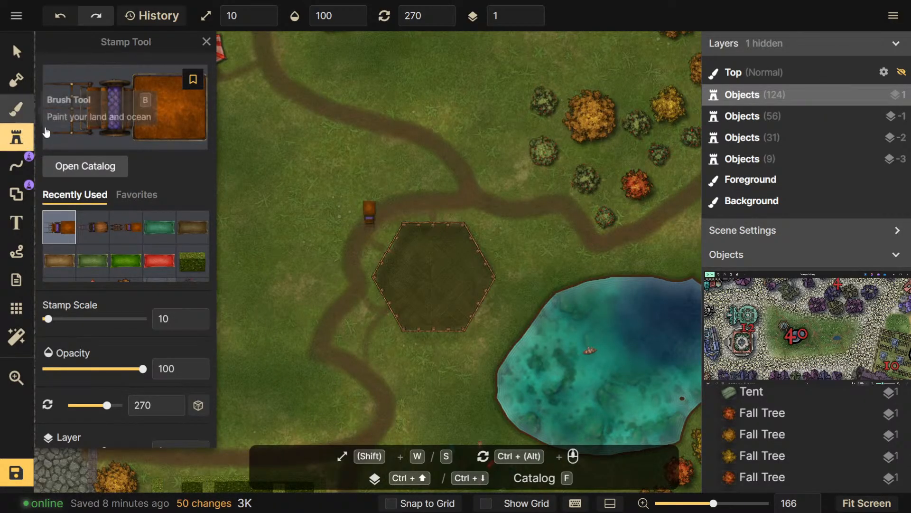
pyautogui.click(86, 166)
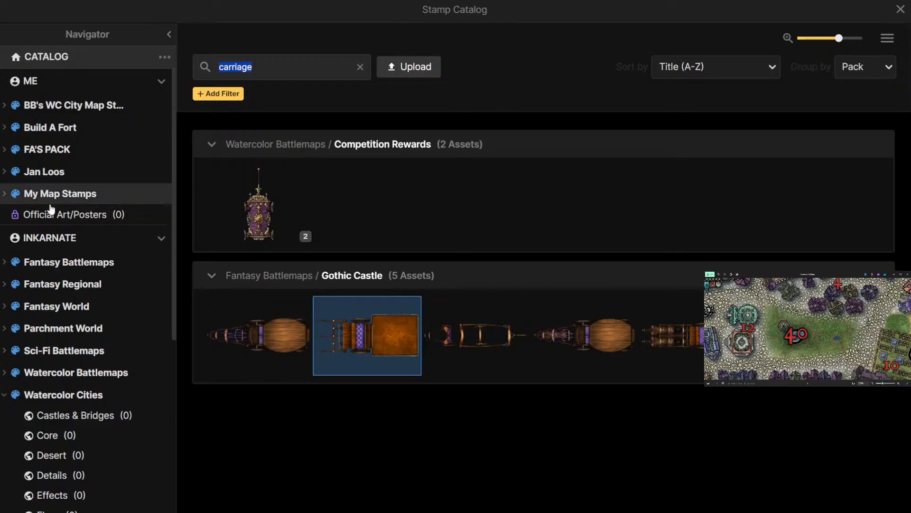
pyautogui.write('statue')
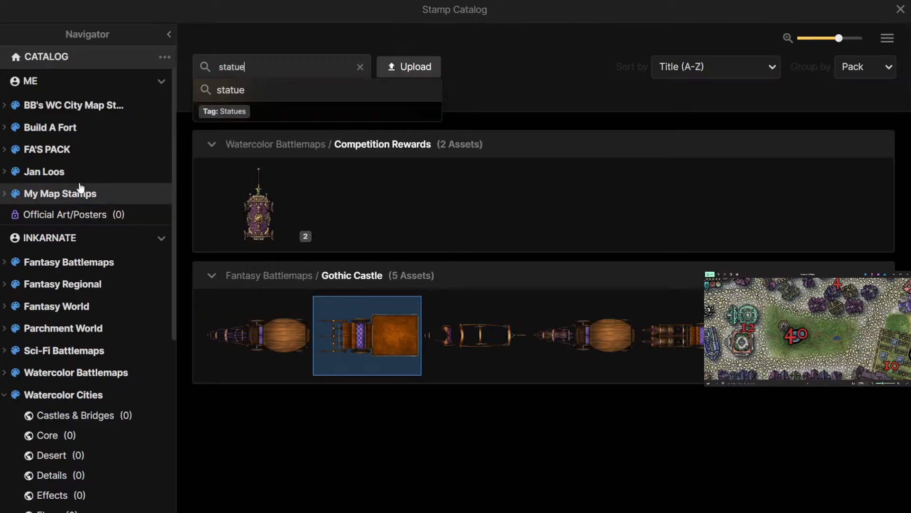
pyautogui.press('Return')
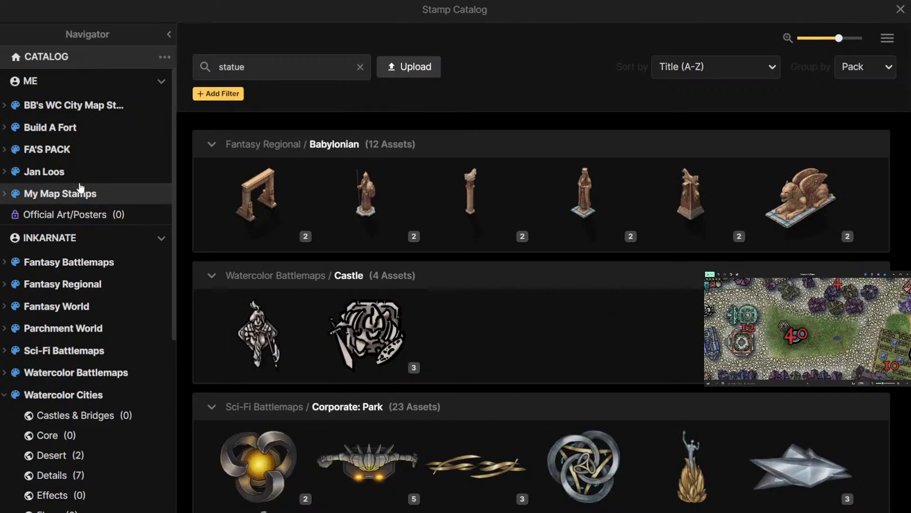
# Choose the stone archer statue stamp from the Fantasy Regional pack and compare its two variants, returning to the first
pyautogui.scroll(-9, 565, 311)
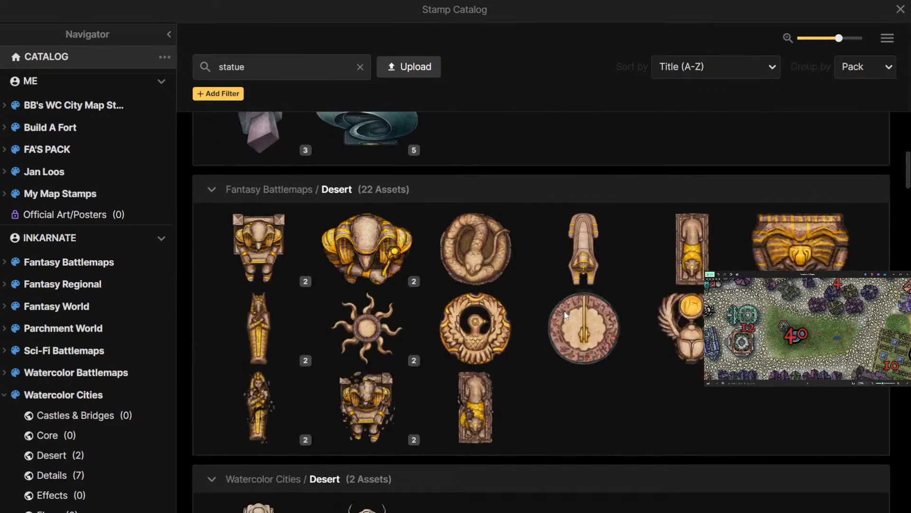
pyautogui.scroll(-3, 564, 312)
pyautogui.scroll(-5, 564, 310)
pyautogui.scroll(-7, 567, 318)
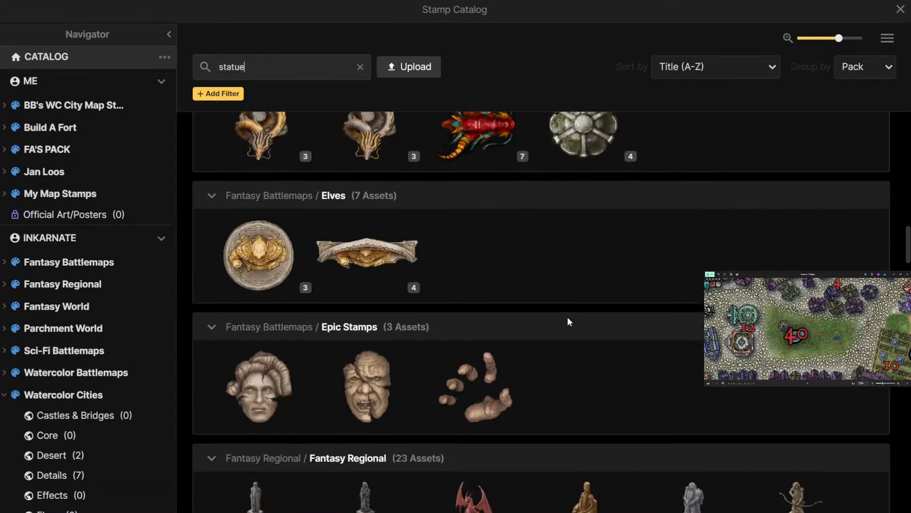
pyautogui.scroll(-6, 568, 322)
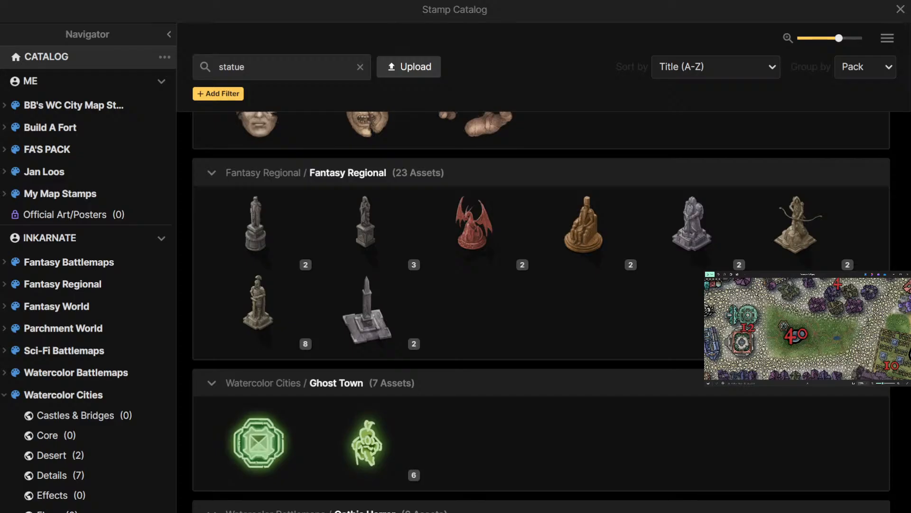
pyautogui.hotkey('ctrl', 'a')
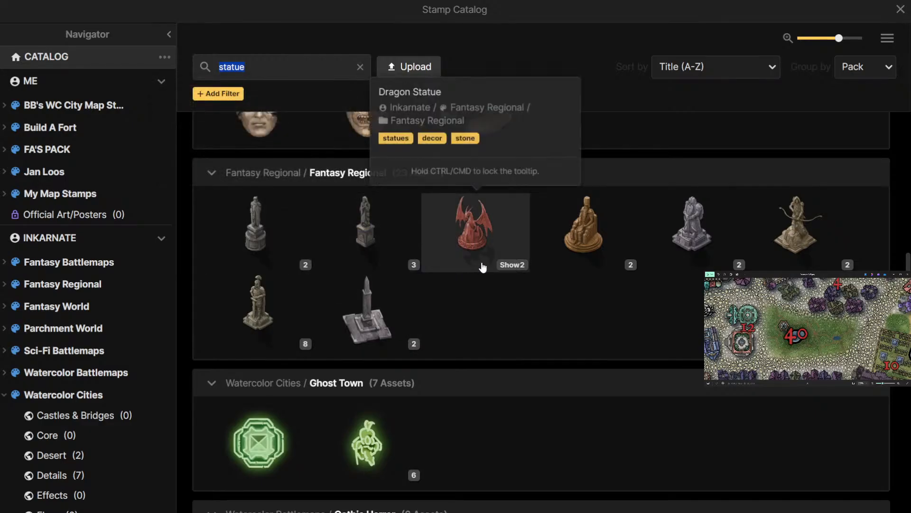
pyautogui.click(796, 242)
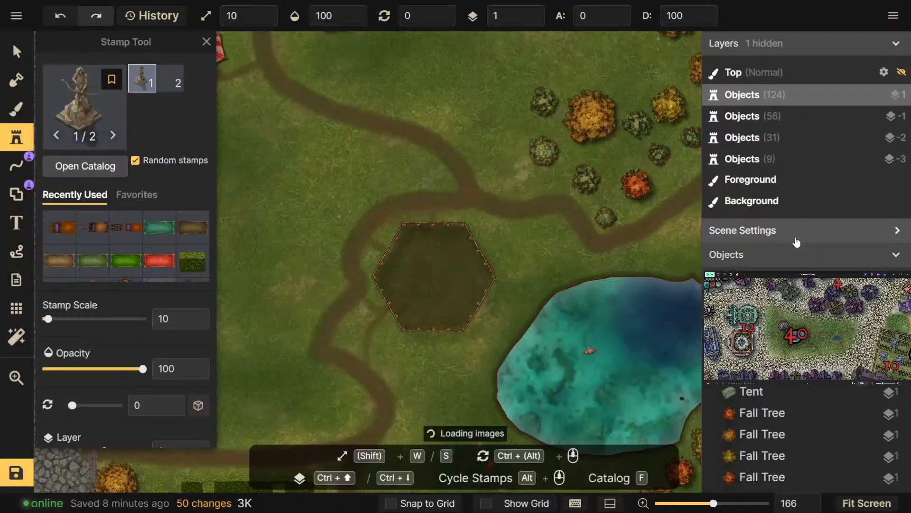
pyautogui.click(168, 85)
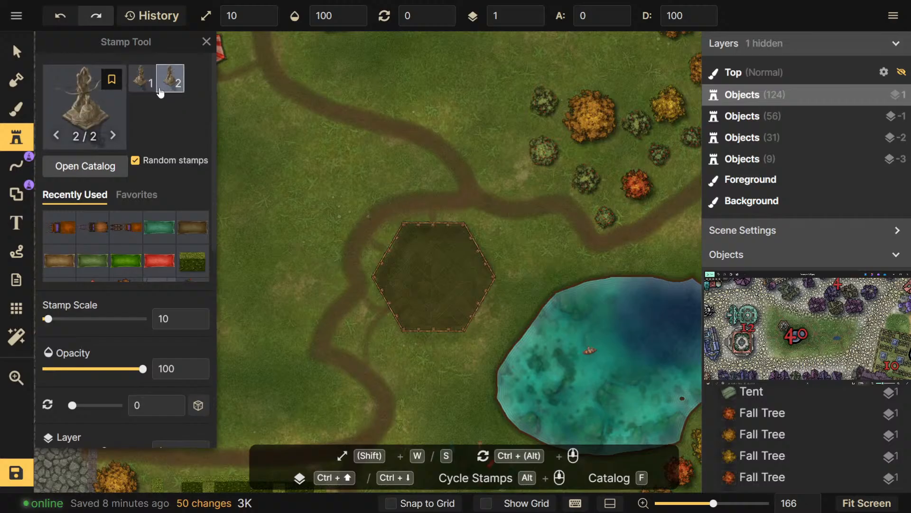
pyautogui.click(142, 84)
# Look through the remaining statue stamps in the catalog and return to the map
pyautogui.click(86, 165)
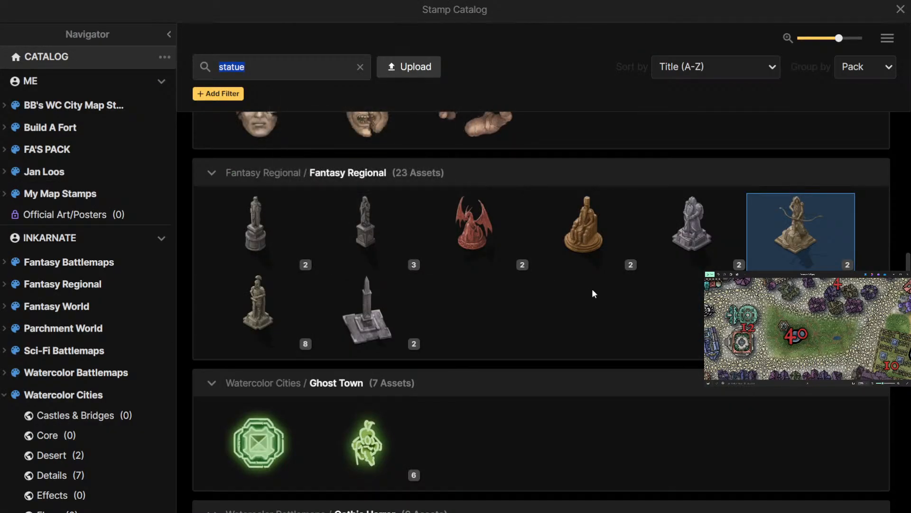
pyautogui.scroll(-15, 592, 289)
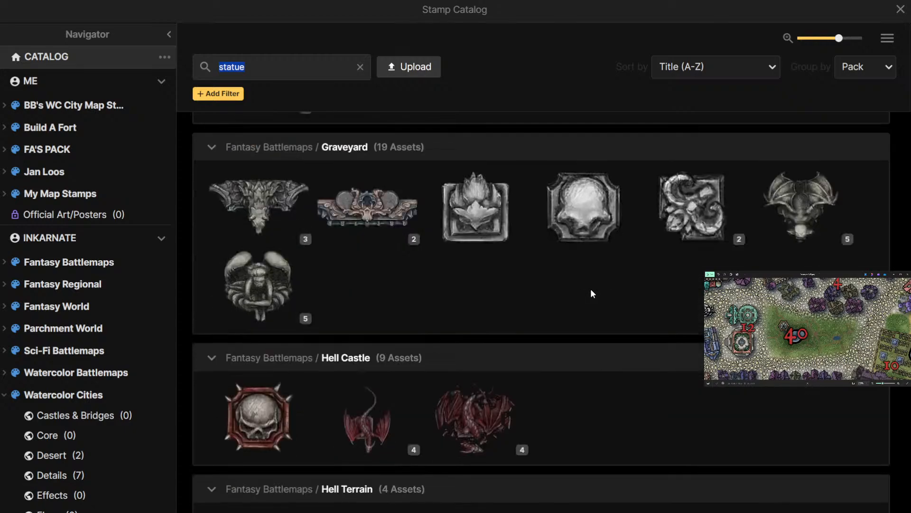
pyautogui.scroll(-12, 591, 289)
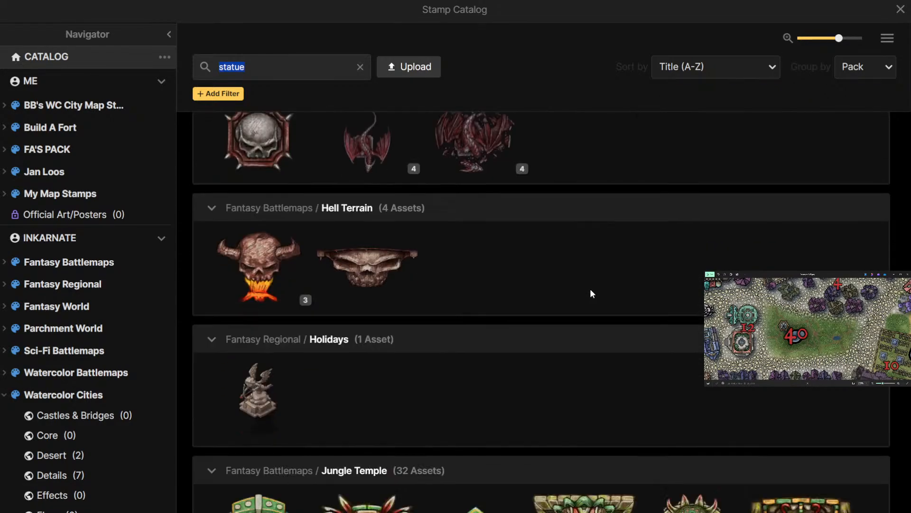
pyautogui.scroll(-12, 592, 292)
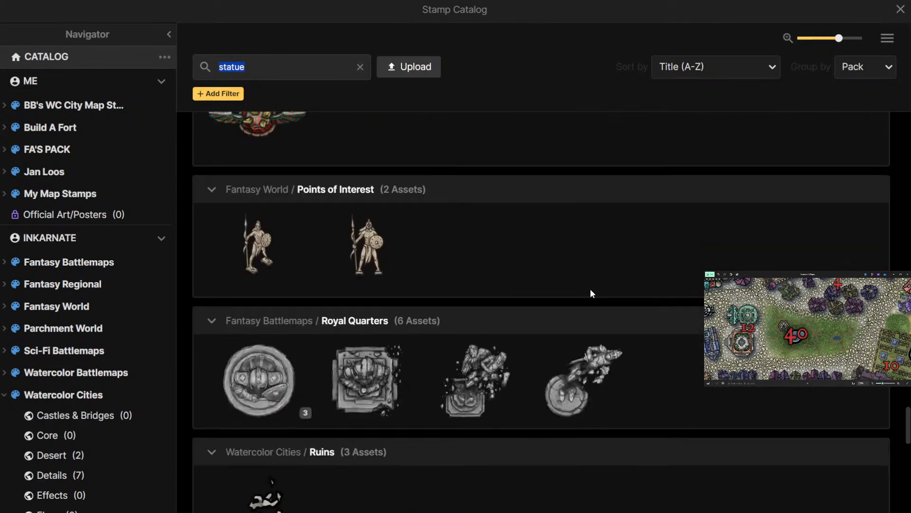
pyautogui.scroll(-10, 591, 288)
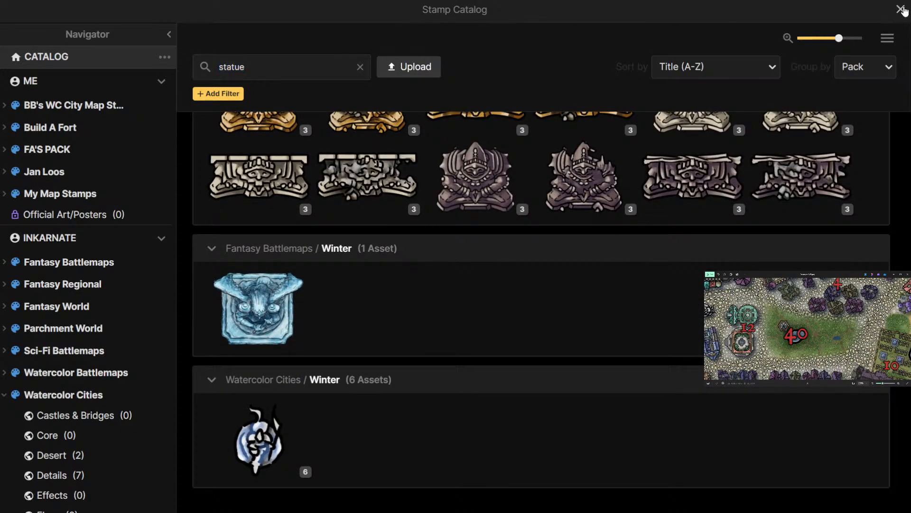
pyautogui.click(900, 9)
# Place the stone archer statue at scale 50 beside the path southwest of the hexagonal plot
pyautogui.scroll(3, 438, 336)
pyautogui.moveTo(448, 324); pyautogui.dragTo(535, 215)
pyautogui.moveTo(477, 363); pyautogui.dragTo(533, 262)
pyautogui.press('w')
pyautogui.press('w')
pyautogui.press('w')
pyautogui.press('w')
pyautogui.press('w')
pyautogui.press('w')
pyautogui.press('w')
pyautogui.press('s')
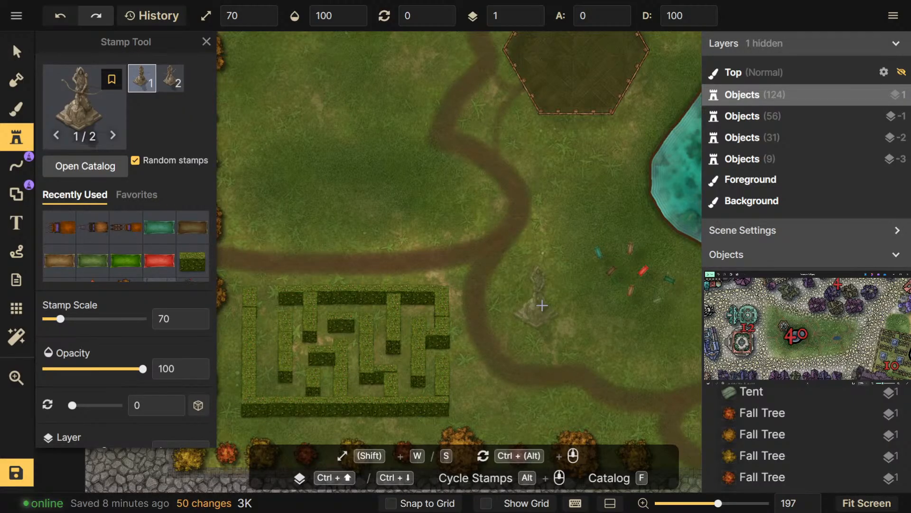
pyautogui.press('s')
pyautogui.moveTo(537, 307); pyautogui.dragTo(545, 356)
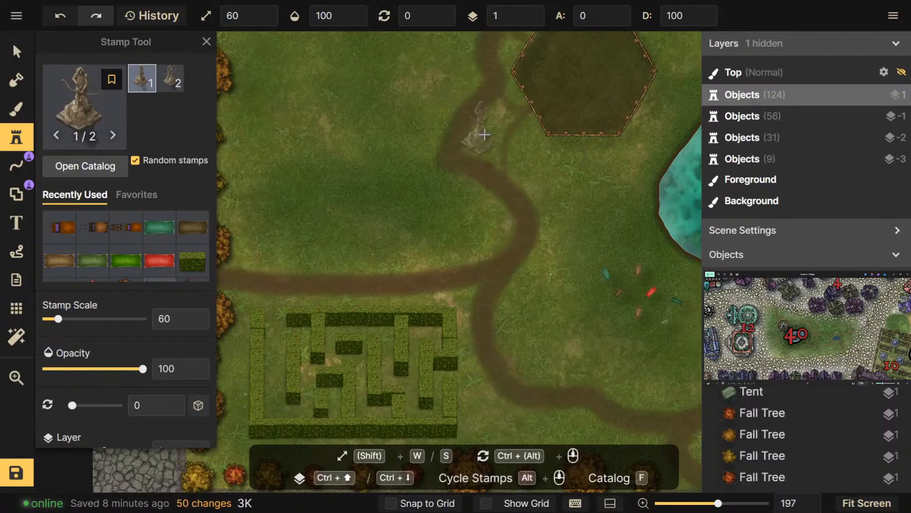
pyautogui.press('s')
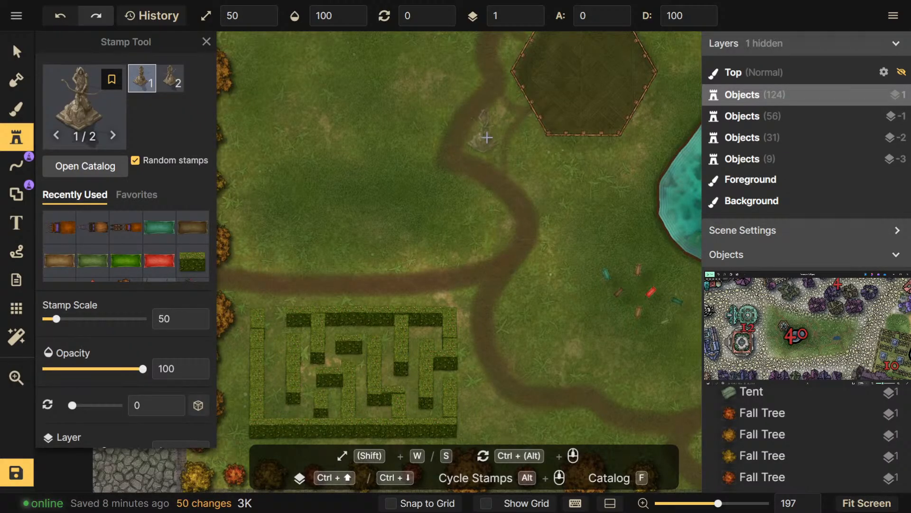
pyautogui.scroll(1, 487, 138)
pyautogui.scroll(-2, 487, 138)
pyautogui.scroll(1, 487, 138)
pyautogui.click(487, 138)
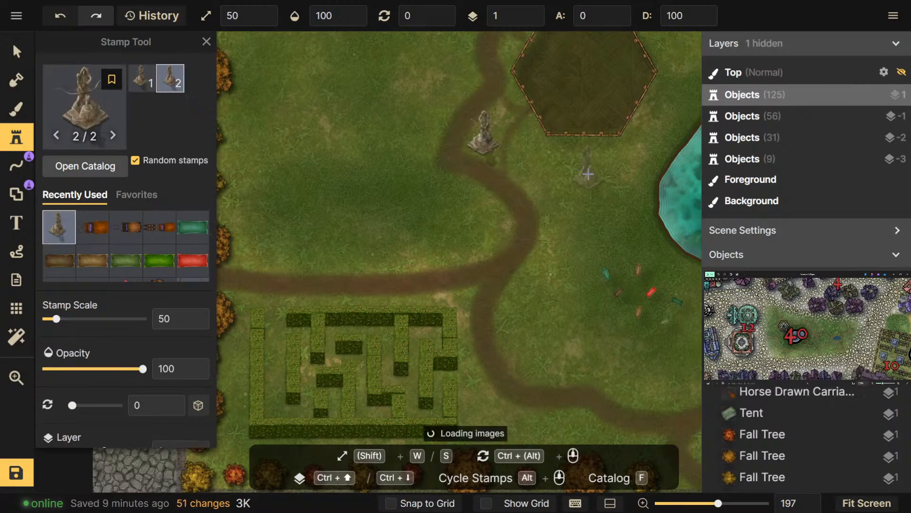
# Try the two spear-and-shield warrior statue stamps from the Fantasy World Points of Interest pack
pyautogui.moveTo(366, 190); pyautogui.dragTo(375, 302)
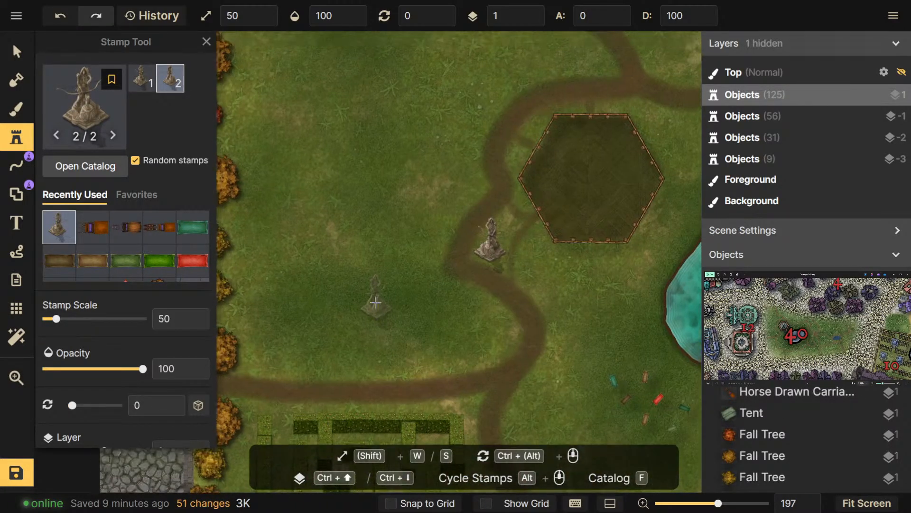
pyautogui.click(369, 215)
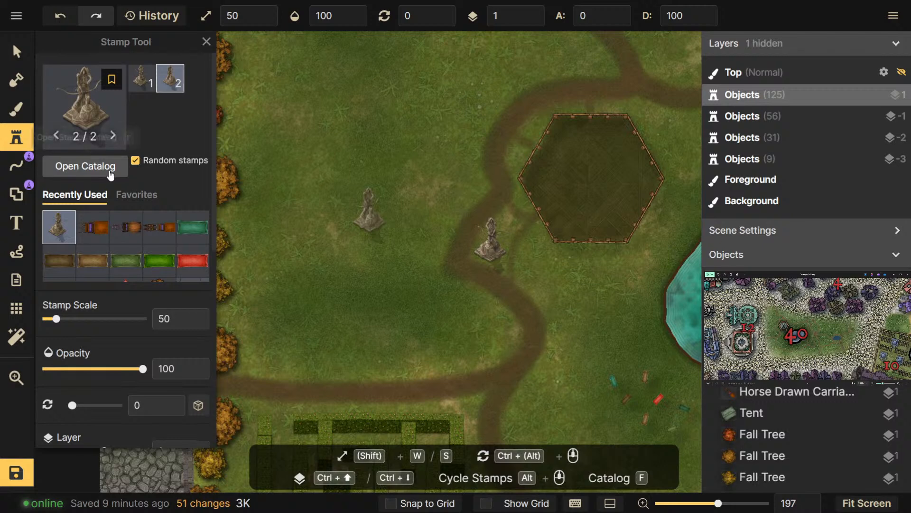
pyautogui.click(85, 166)
pyautogui.scroll(10, 458, 287)
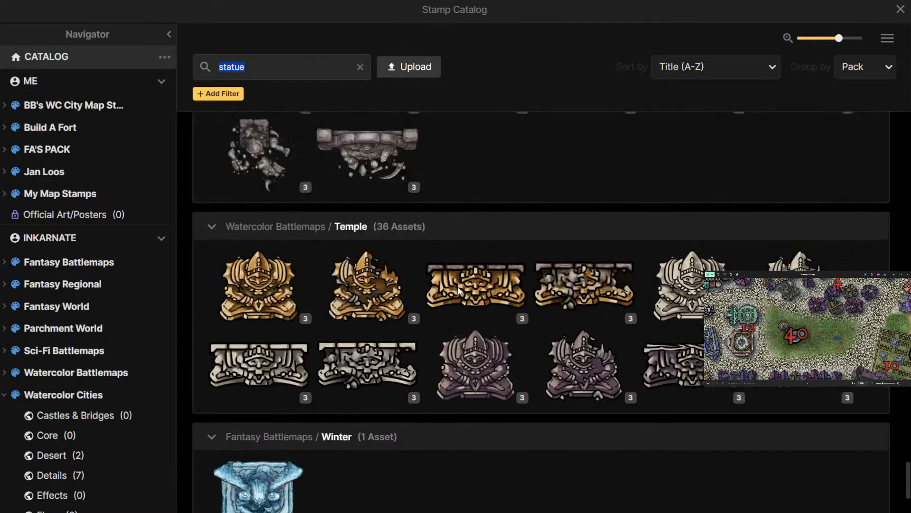
pyautogui.scroll(4, 460, 286)
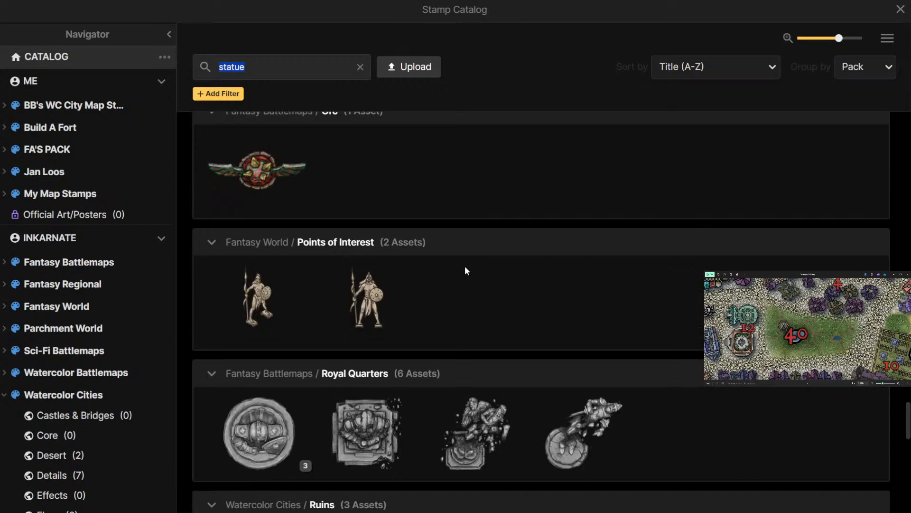
pyautogui.click(384, 309)
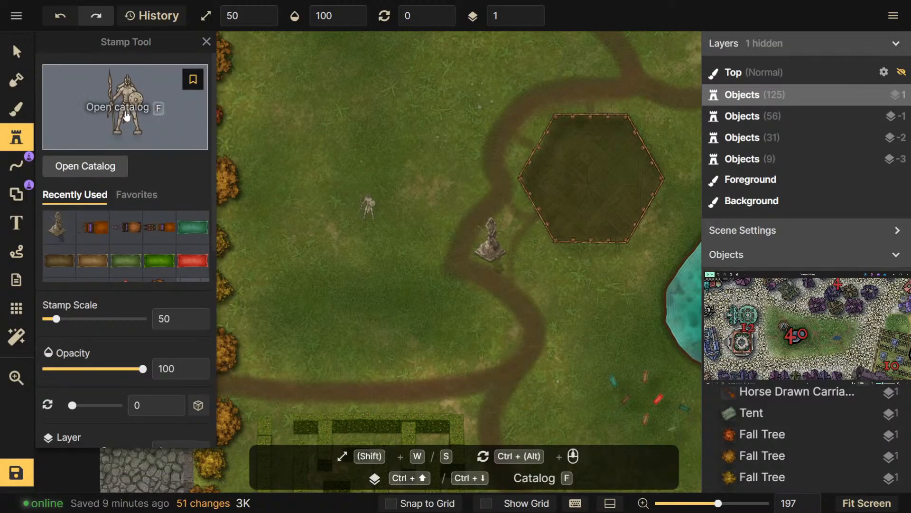
pyautogui.click(114, 166)
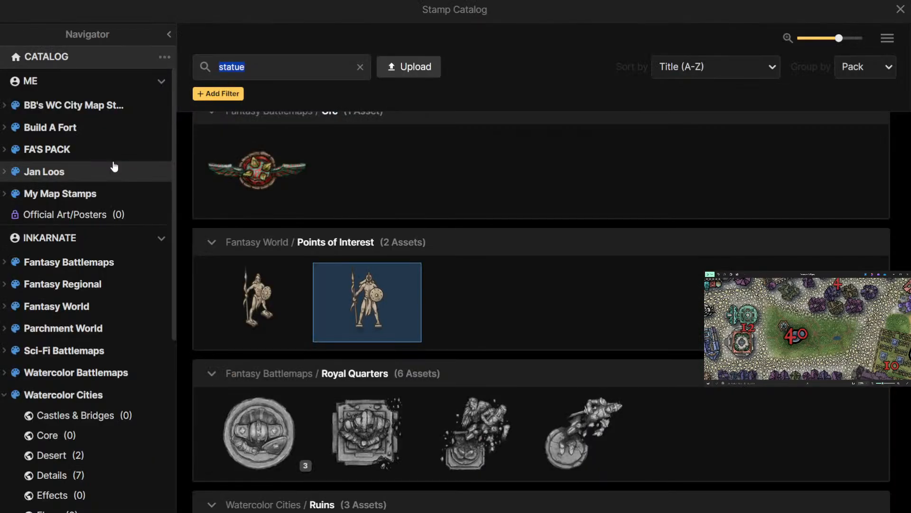
pyautogui.click(291, 310)
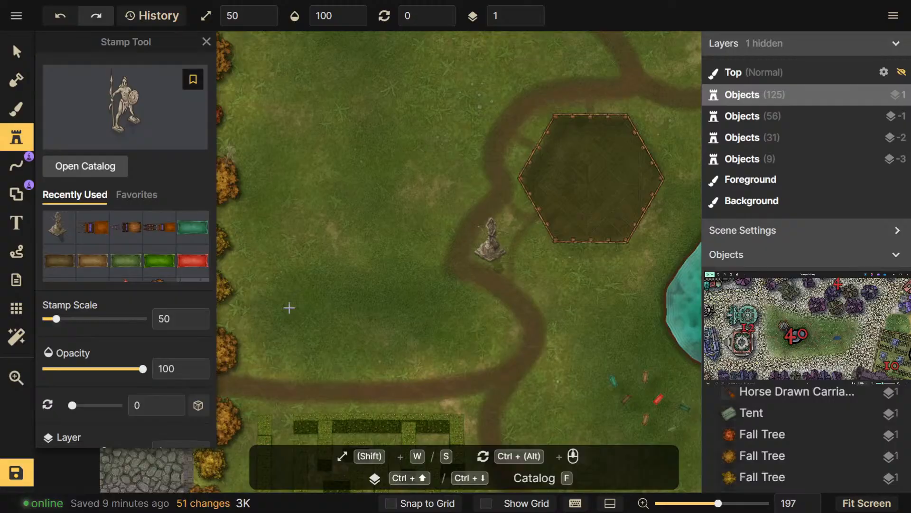
# Preview the warrior statue stamp at scale 220, and return it to scale 50
pyautogui.press('w')
pyautogui.press('w')
pyautogui.press('w')
pyautogui.press('w')
pyautogui.press('w')
pyautogui.press('w')
pyautogui.press('w')
pyautogui.press('w')
pyautogui.press('w')
pyautogui.press('w')
pyautogui.press('w')
pyautogui.press('w')
pyautogui.press('w')
pyautogui.press('w')
pyautogui.press('w')
pyautogui.press('w')
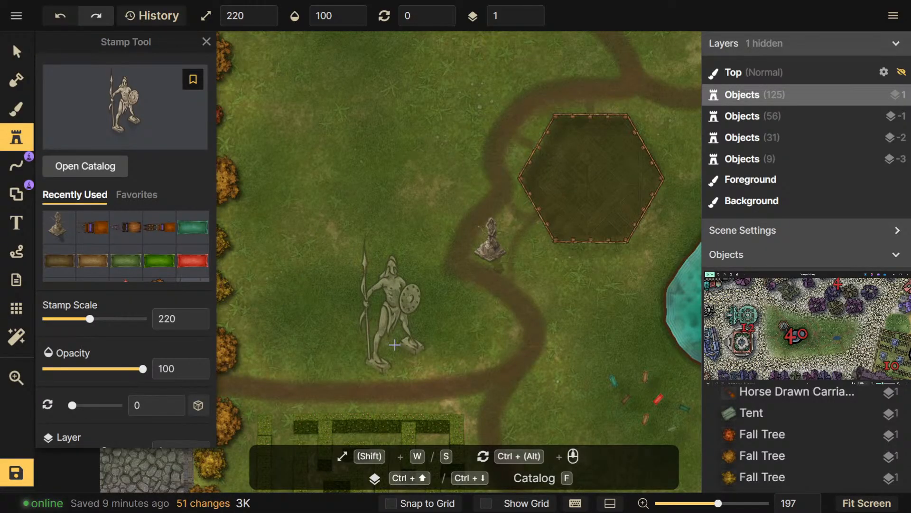
pyautogui.press('s')
pyautogui.press('s')
pyautogui.press('s')
pyautogui.press('s')
pyautogui.press('s')
pyautogui.press('s')
pyautogui.press('s')
pyautogui.press('s')
pyautogui.press('s')
pyautogui.press('s')
pyautogui.press('s')
pyautogui.press('s')
pyautogui.press('s')
pyautogui.press('s')
pyautogui.press('s')
pyautogui.press('s')
pyautogui.press('s')
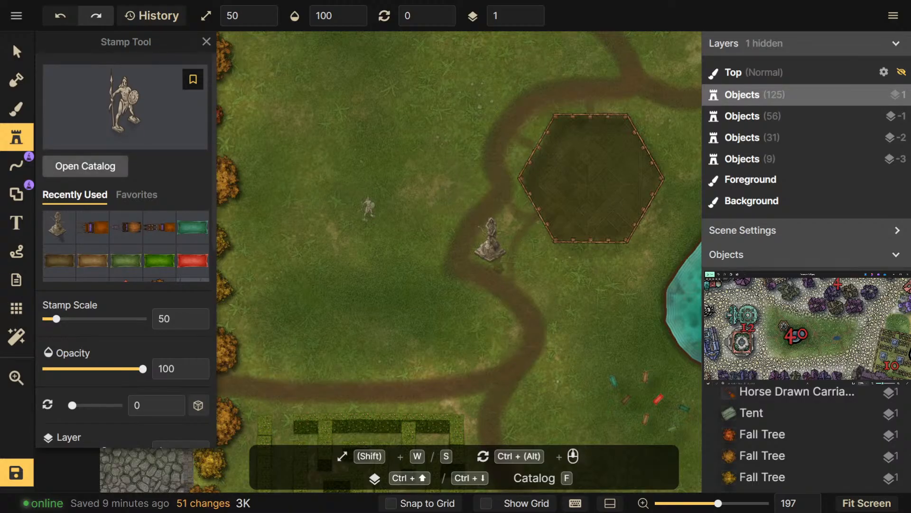
# Choose the winged statue stamp from the Fantasy Regional Holidays pack
pyautogui.click(116, 169)
pyautogui.scroll(5, 338, 210)
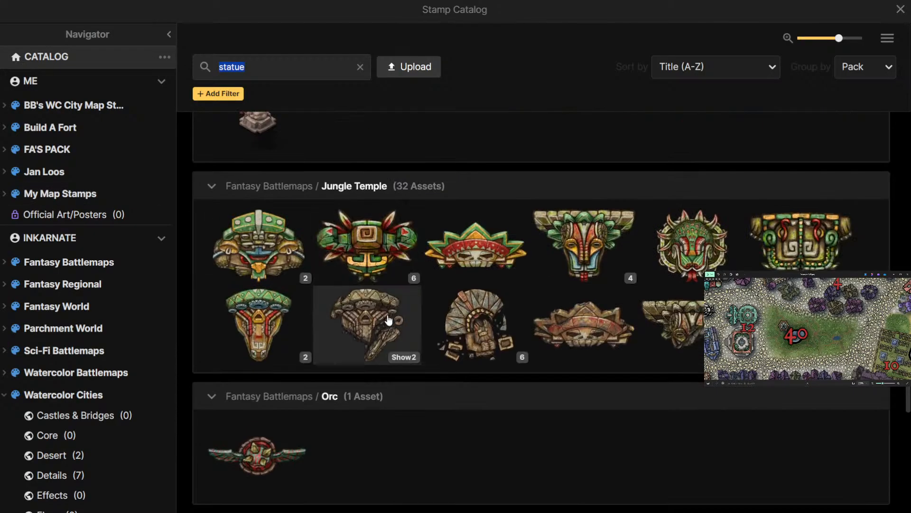
pyautogui.scroll(7, 351, 352)
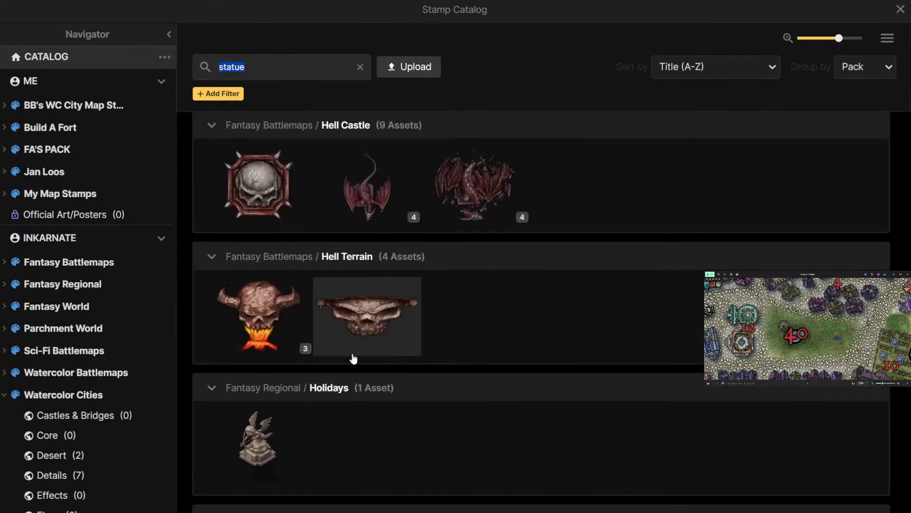
pyautogui.scroll(3, 352, 354)
pyautogui.scroll(-3, 351, 354)
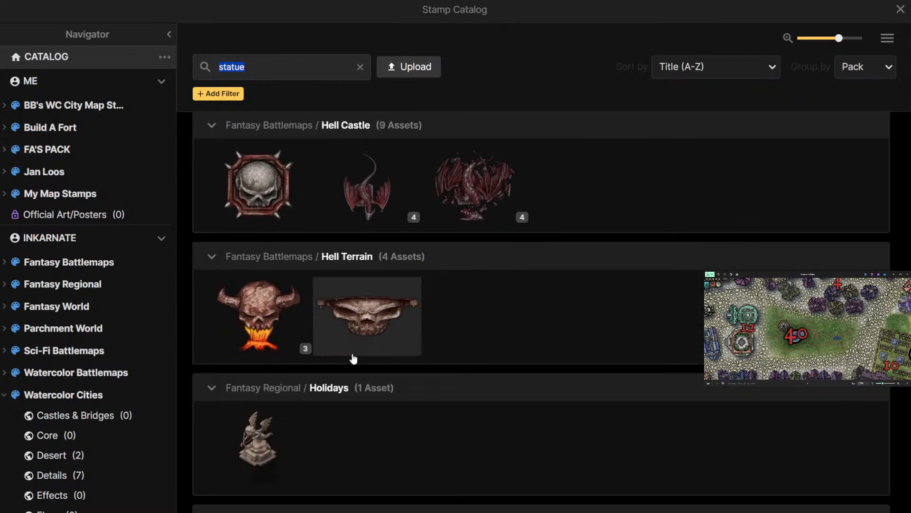
pyautogui.click(263, 439)
# Place the winged statue at scale 50 at the path junction north of the hexagonal plot
pyautogui.moveTo(534, 303); pyautogui.dragTo(251, 336)
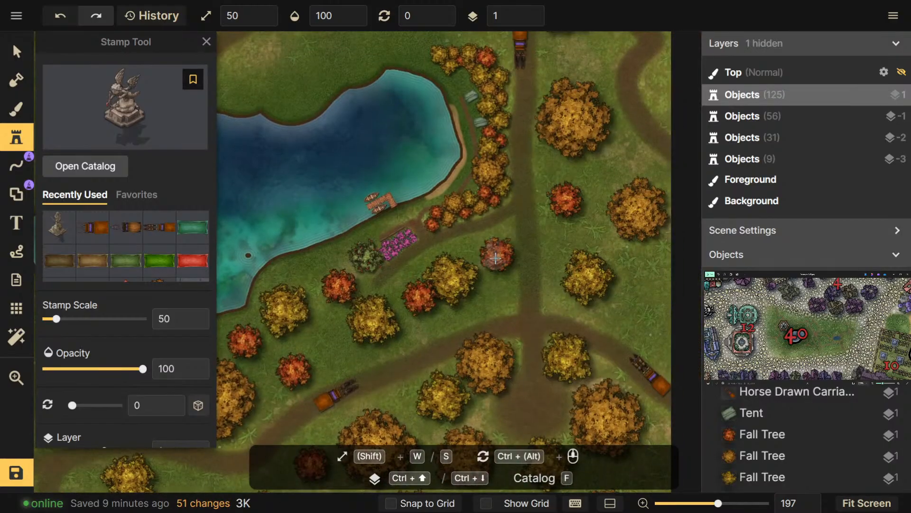
pyautogui.moveTo(495, 256); pyautogui.dragTo(474, 275)
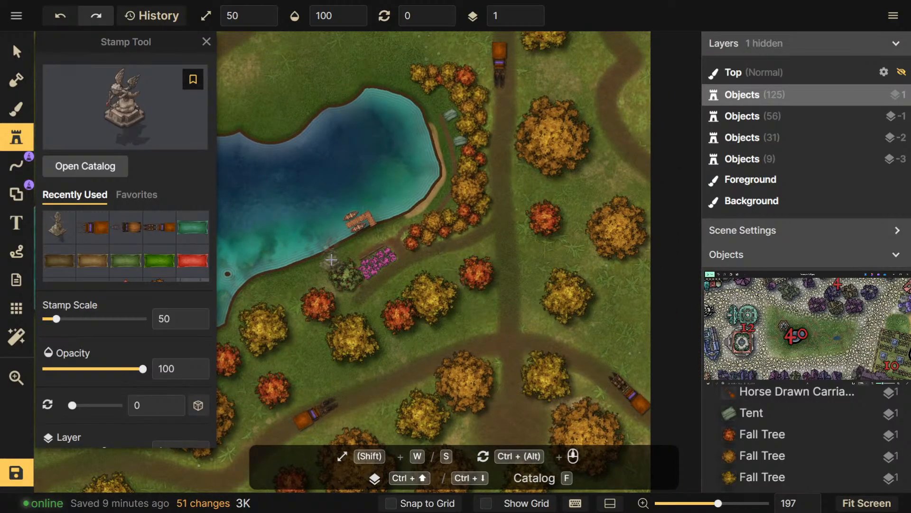
pyautogui.press('s')
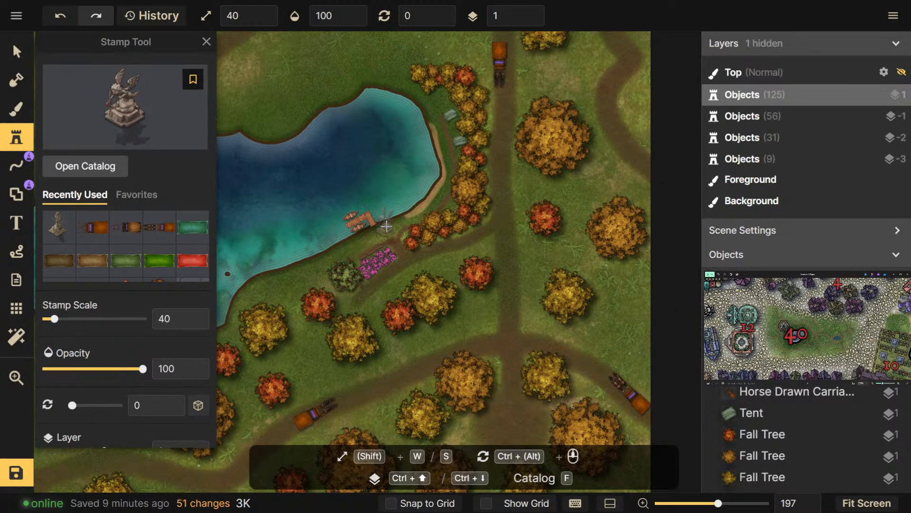
pyautogui.moveTo(285, 112); pyautogui.dragTo(567, 267)
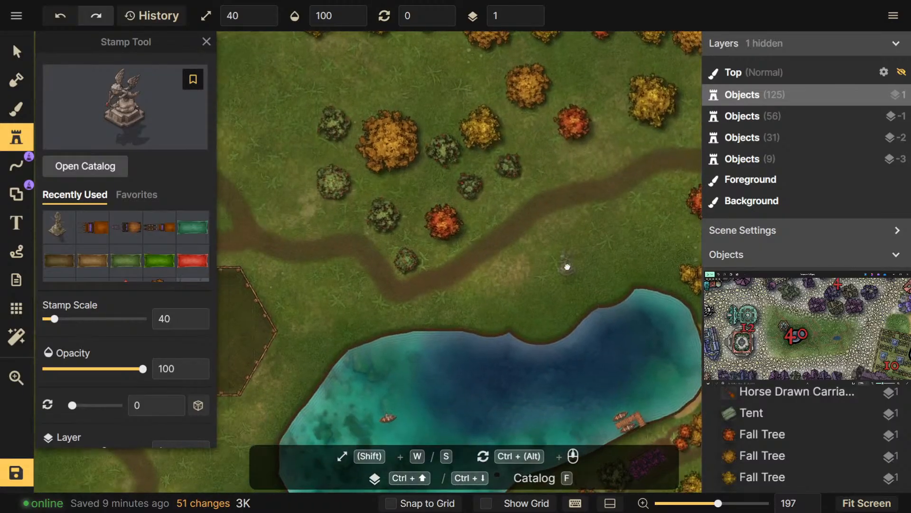
pyautogui.moveTo(349, 315); pyautogui.dragTo(635, 290)
pyautogui.moveTo(551, 289); pyautogui.dragTo(522, 294)
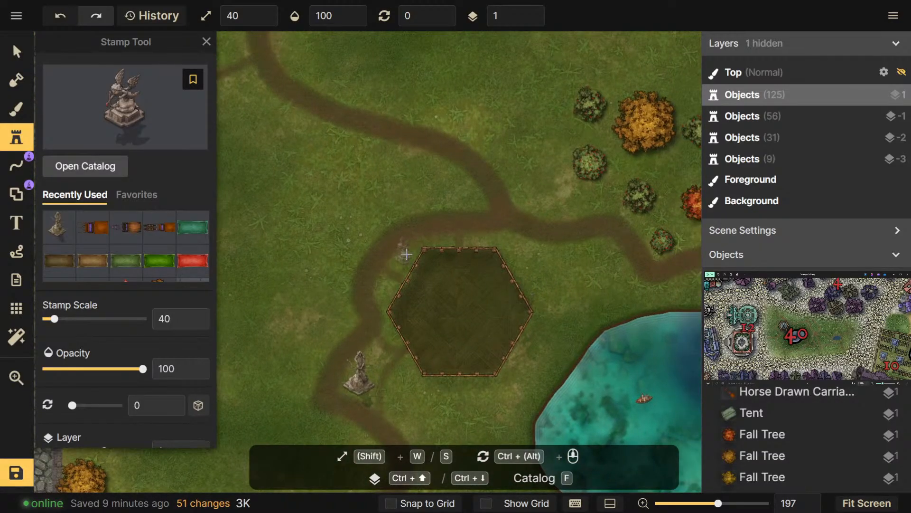
pyautogui.press('w')
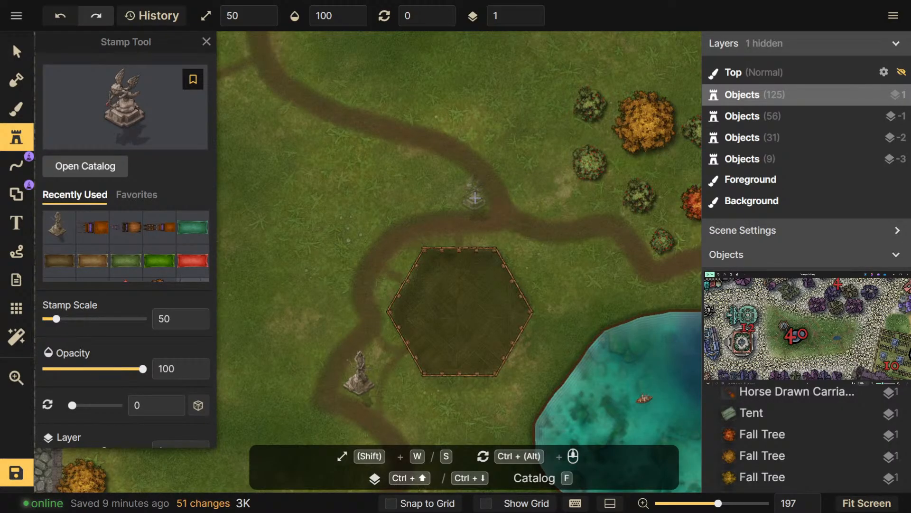
pyautogui.click(475, 197)
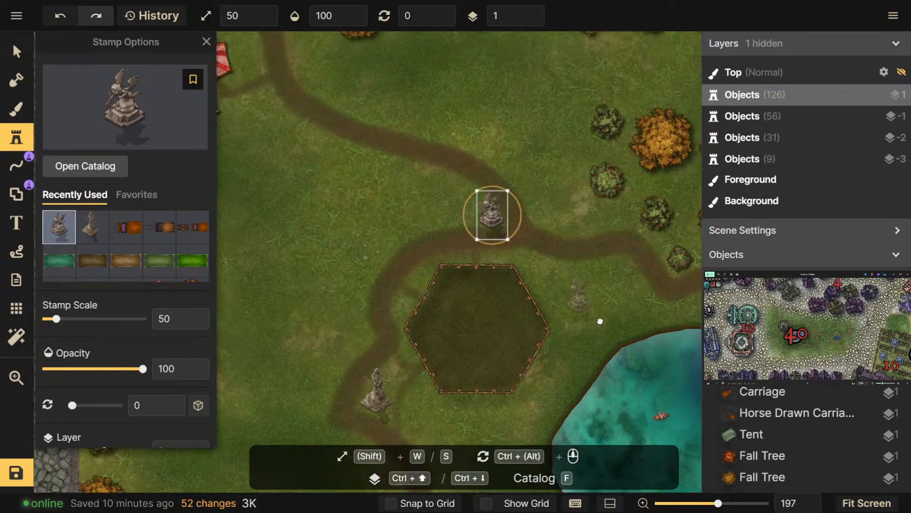
pyautogui.press('Escape')
# Switch to the Brush tool with the brown dirt texture on the foreground and reduce the brush size to 9
pyautogui.moveTo(648, 365); pyautogui.dragTo(504, 351)
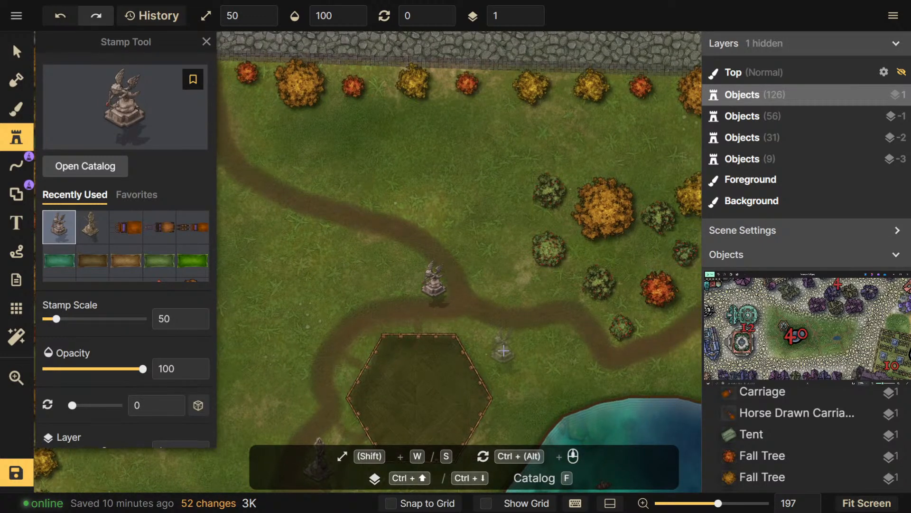
pyautogui.click(26, 120)
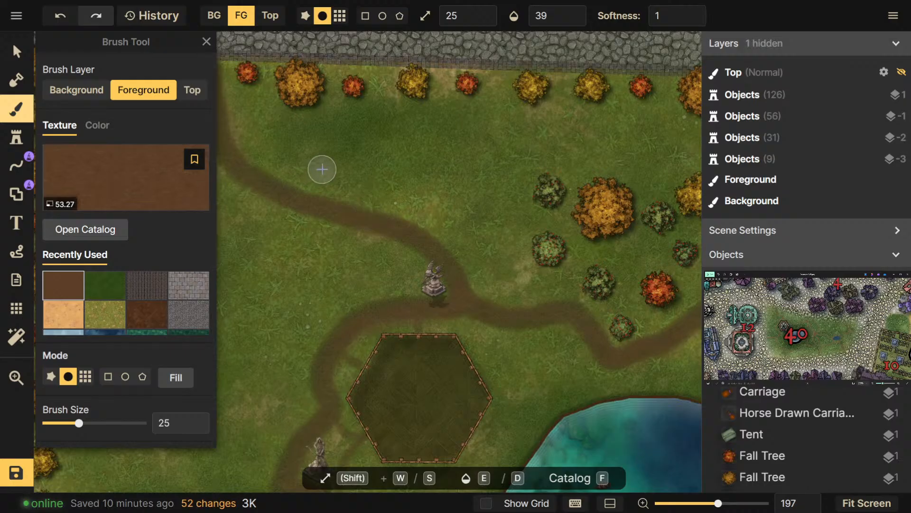
pyautogui.press('s')
pyautogui.press('s')
pyautogui.press('s')
pyautogui.press('s')
pyautogui.press('s')
pyautogui.press('s')
pyautogui.press('s')
pyautogui.press('s')
pyautogui.press('s')
pyautogui.press('s')
pyautogui.press('s')
pyautogui.press('s')
pyautogui.press('s')
pyautogui.press('s')
pyautogui.press('s')
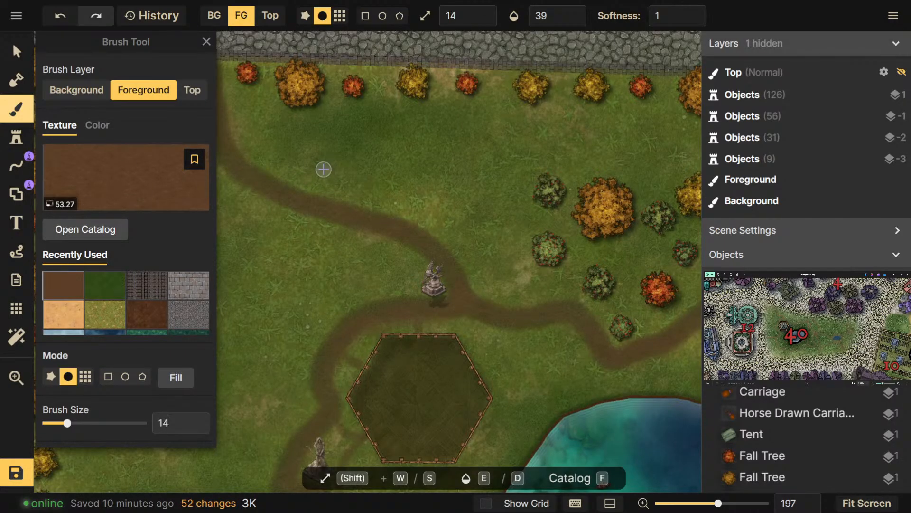
# Try brushing a faint dirt trail at opacity 39 curving northeast off the northwestern path
pyautogui.moveTo(313, 256); pyautogui.dragTo(498, 91)
pyautogui.moveTo(441, 191)
pyautogui.mouseDown()
pyautogui.moveTo(415, 283)
pyautogui.moveTo(430, 242)
pyautogui.moveTo(444, 241)
pyautogui.moveTo(373, 309)
pyautogui.mouseUp()
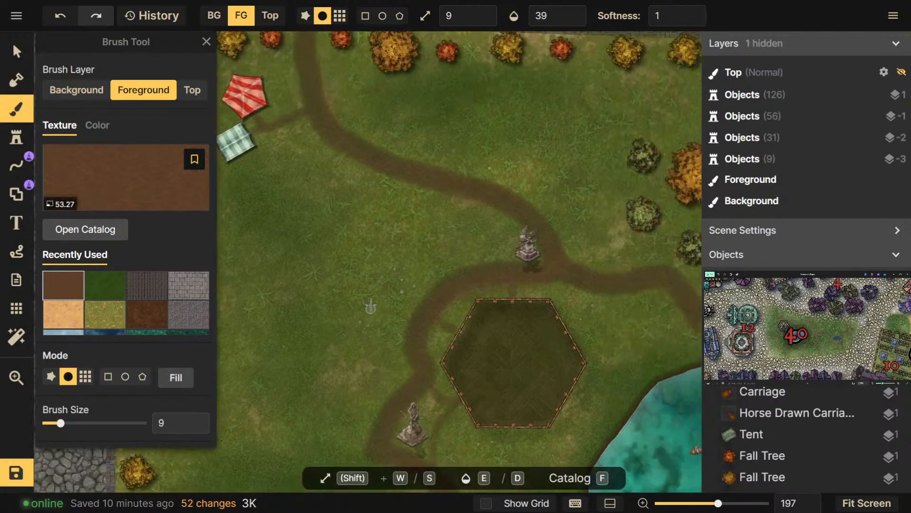
pyautogui.moveTo(448, 221); pyautogui.dragTo(371, 298)
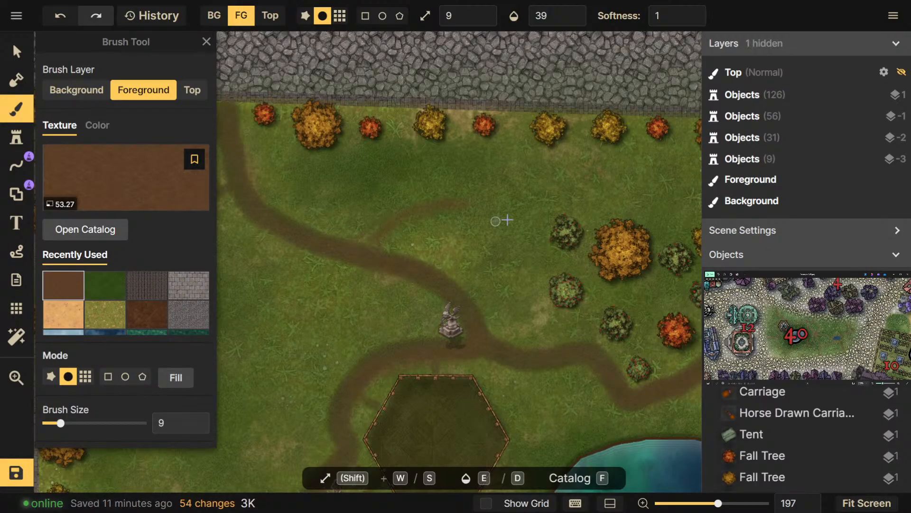
# Set the dirt brush opacity to 78, test it with a narrow trail off the northwestern path, and undo the stroke
pyautogui.scroll(-2, 119, 332)
pyautogui.moveTo(83, 378); pyautogui.dragTo(121, 378)
pyautogui.moveTo(355, 246)
pyautogui.mouseDown()
pyautogui.moveTo(393, 211)
pyautogui.moveTo(439, 197)
pyautogui.mouseUp()
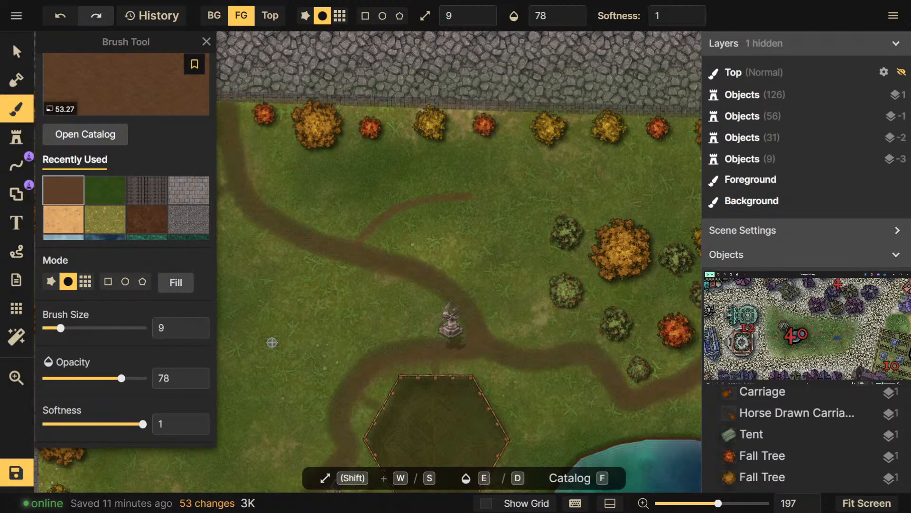
pyautogui.hotkey('ctrl', 'z')
pyautogui.scroll(-4, 135, 376)
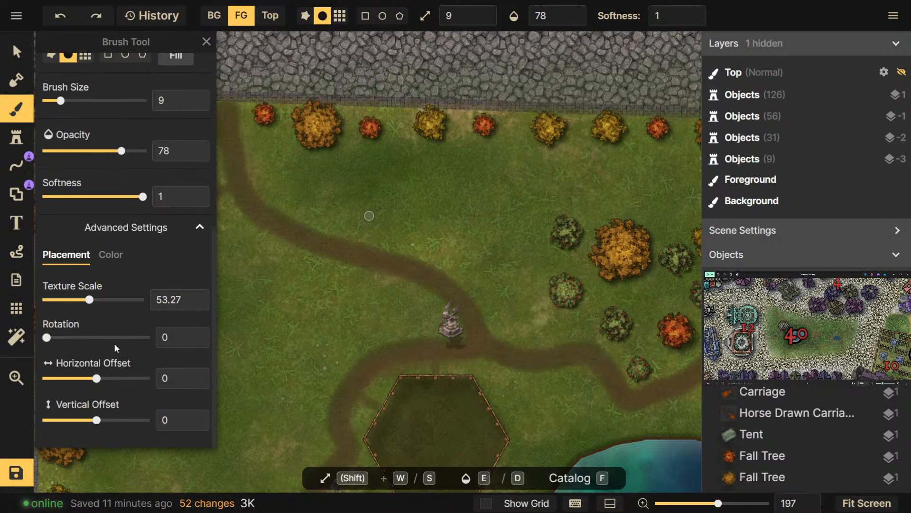
# Look through the brush texture and placement settings, test a short dirt stroke off the northwestern path and undo it
pyautogui.click(111, 256)
pyautogui.click(66, 255)
pyautogui.scroll(5, 129, 323)
pyautogui.click(16, 193)
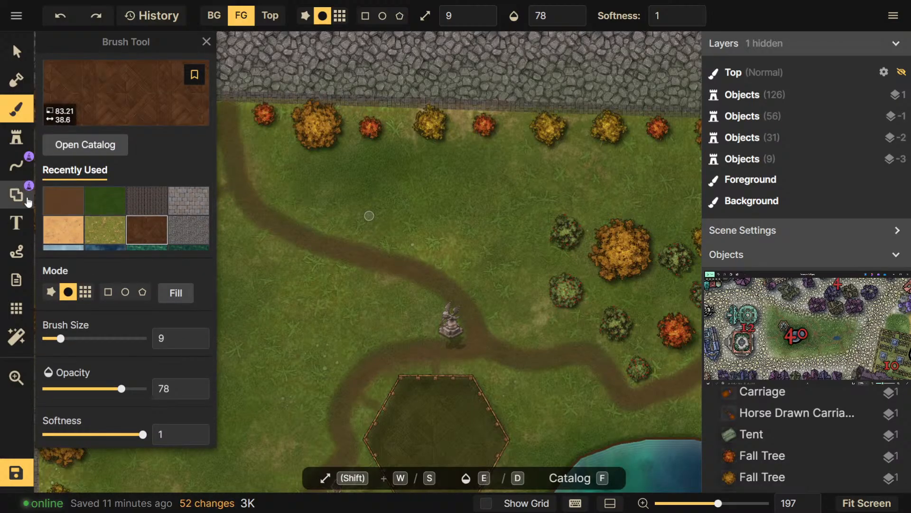
pyautogui.click(16, 108)
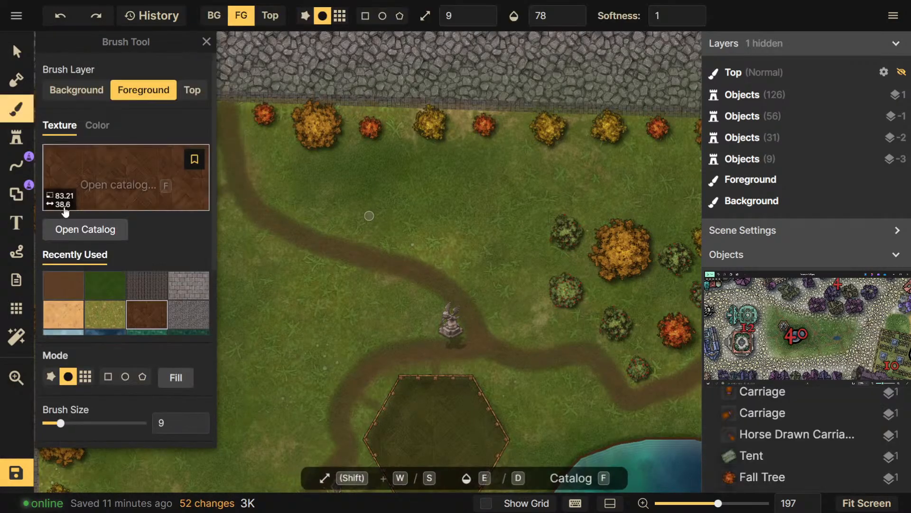
pyautogui.scroll(-5, 140, 302)
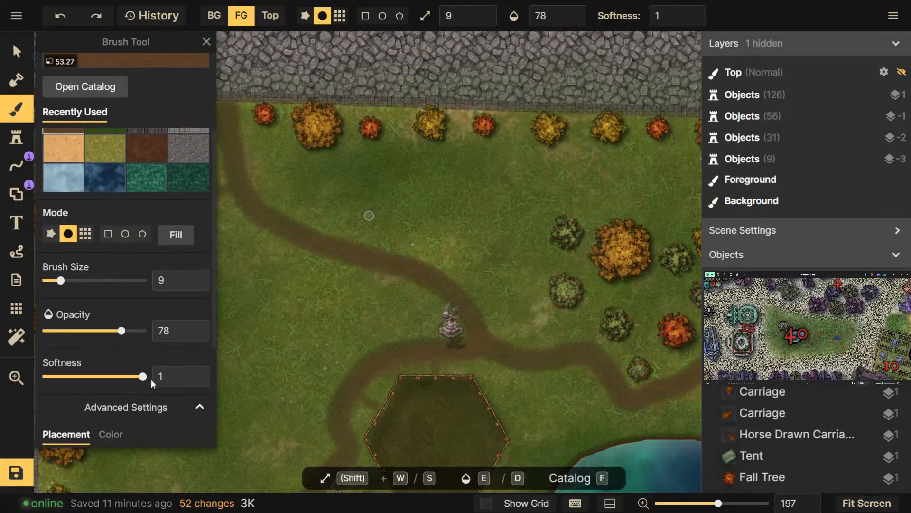
pyautogui.moveTo(369, 242); pyautogui.dragTo(382, 226)
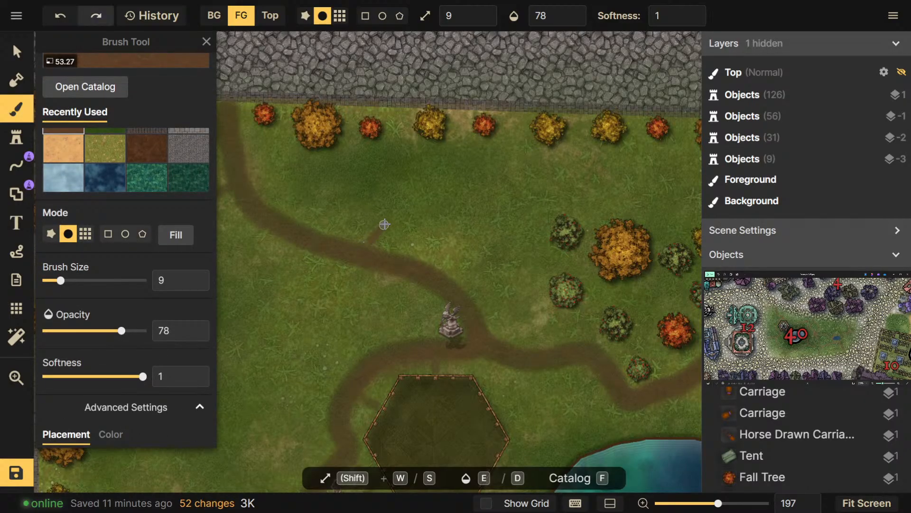
pyautogui.hotkey('ctrl', 'z')
# Try the dirt brush at brightness 51 with a test trail off the northwestern path, and undo the stroke
pyautogui.scroll(-6, 108, 308)
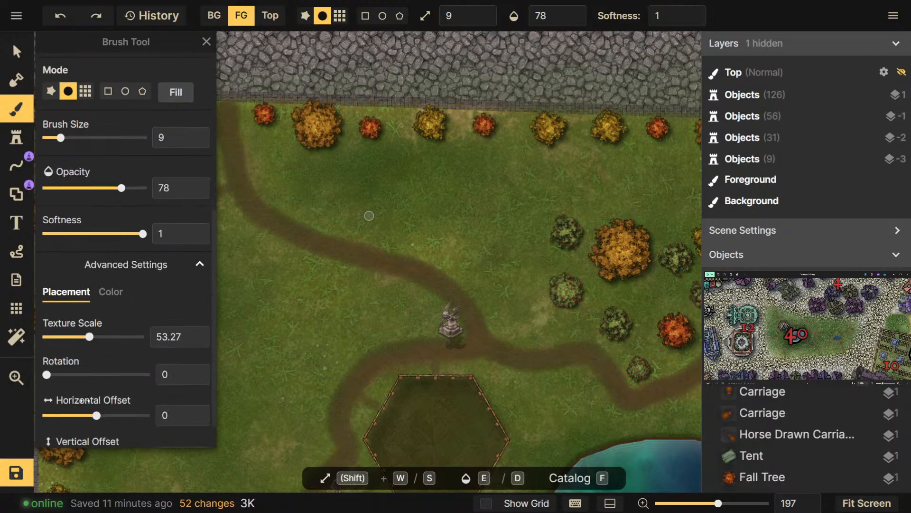
pyautogui.click(111, 255)
pyautogui.click(68, 376)
pyautogui.moveTo(342, 243); pyautogui.dragTo(397, 218)
pyautogui.hotkey('ctrl', 'z')
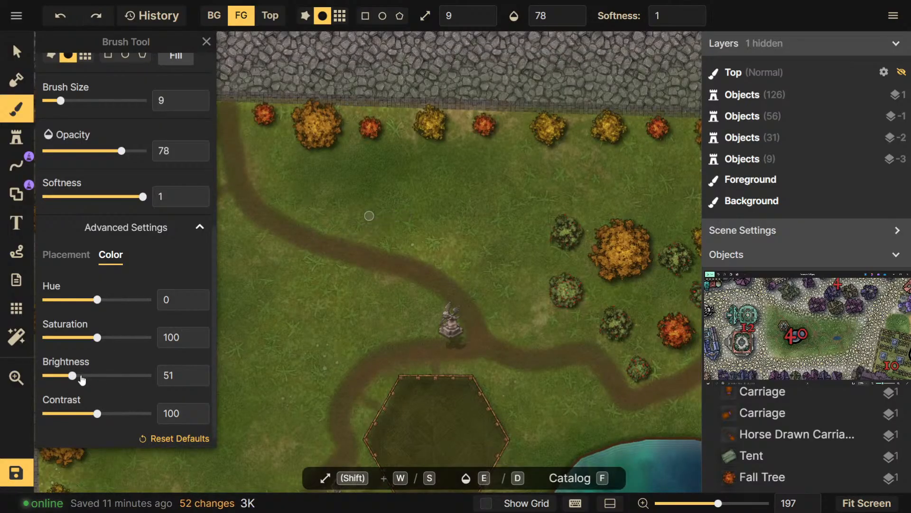
# Adjust the dirt brush color to saturation 71, brightness 102 and contrast 108
pyautogui.click(86, 376)
pyautogui.moveTo(104, 376); pyautogui.dragTo(98, 377)
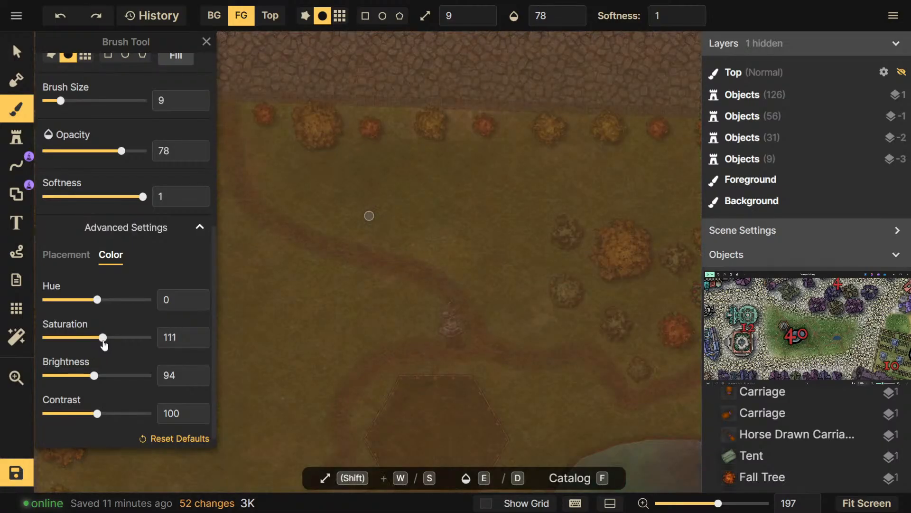
pyautogui.moveTo(95, 376); pyautogui.dragTo(105, 376)
pyautogui.moveTo(116, 341); pyautogui.dragTo(115, 341)
pyautogui.moveTo(99, 406); pyautogui.dragTo(121, 423)
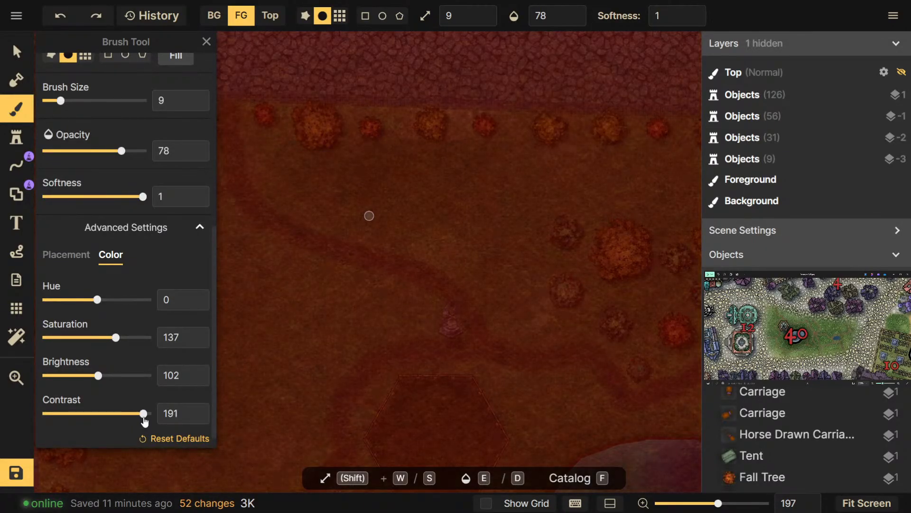
pyautogui.moveTo(145, 423); pyautogui.dragTo(126, 425)
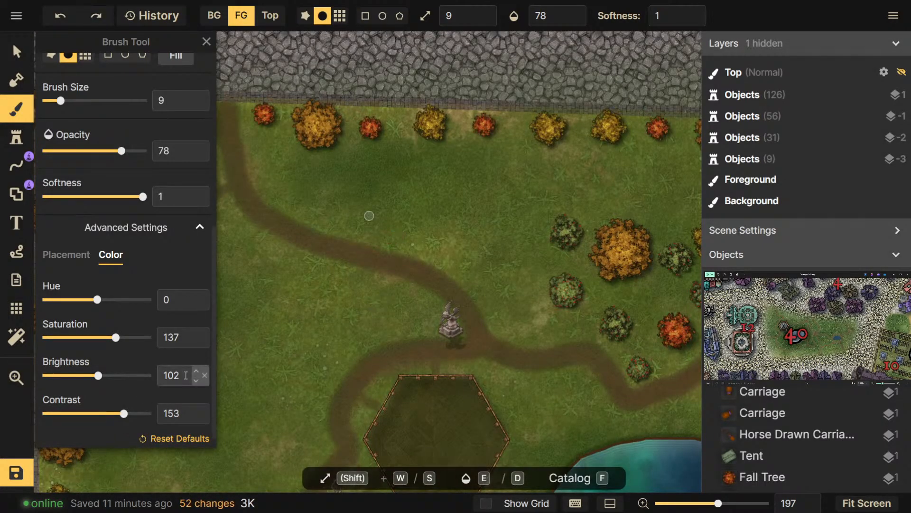
pyautogui.moveTo(113, 409); pyautogui.dragTo(101, 413)
pyautogui.moveTo(116, 336); pyautogui.dragTo(95, 336)
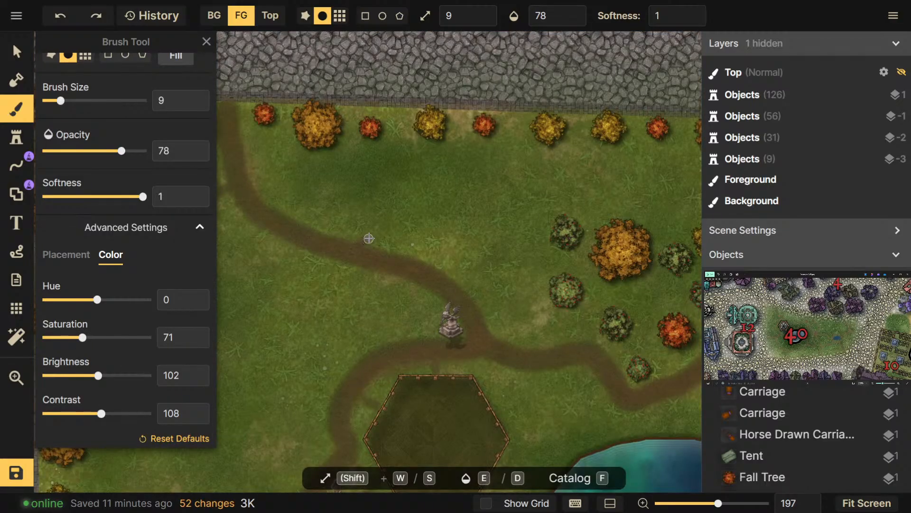
# Paint a narrow dirt trail branching northeast off the northwestern path, forking into an eastern and a western arm
pyautogui.moveTo(369, 238); pyautogui.dragTo(385, 230)
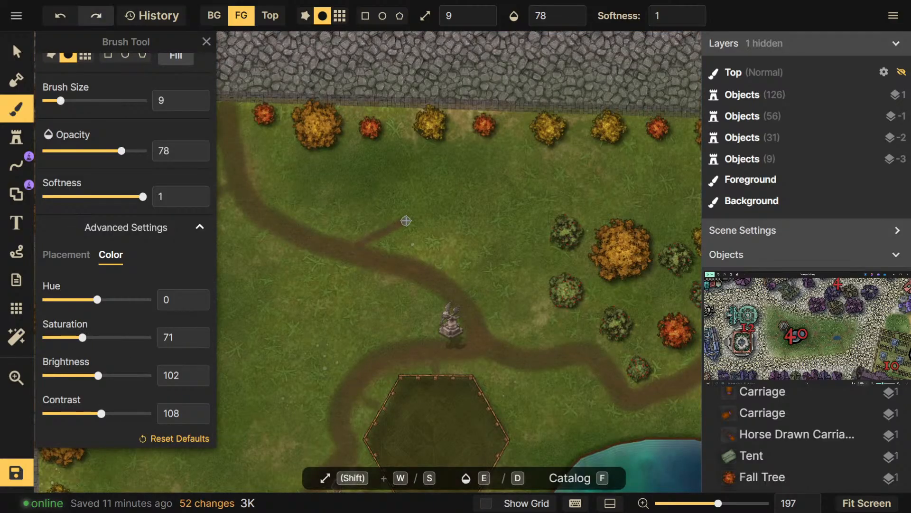
pyautogui.hotkey('ctrl', 'z')
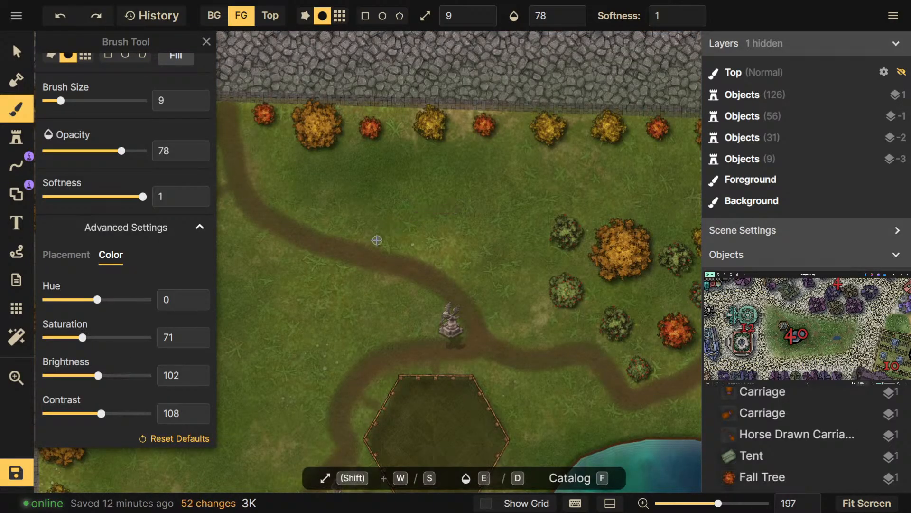
pyautogui.moveTo(372, 242); pyautogui.dragTo(410, 224)
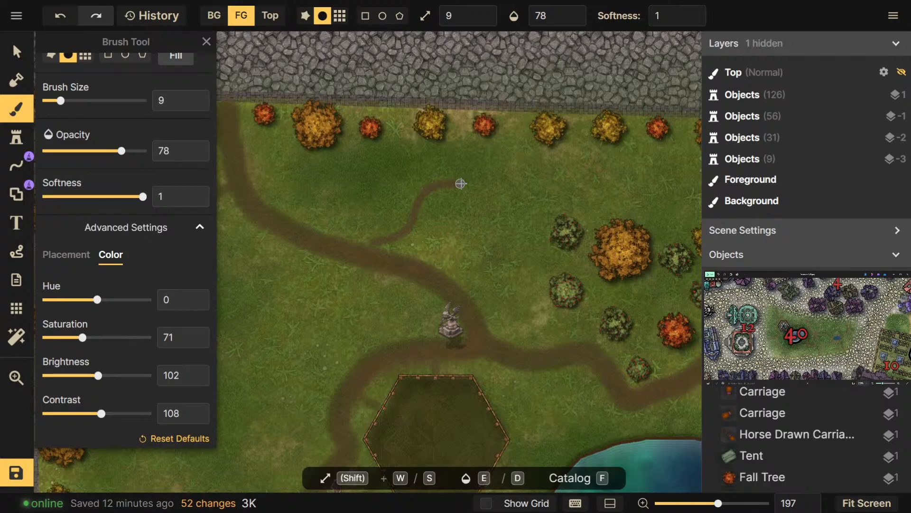
pyautogui.moveTo(534, 182); pyautogui.dragTo(535, 183)
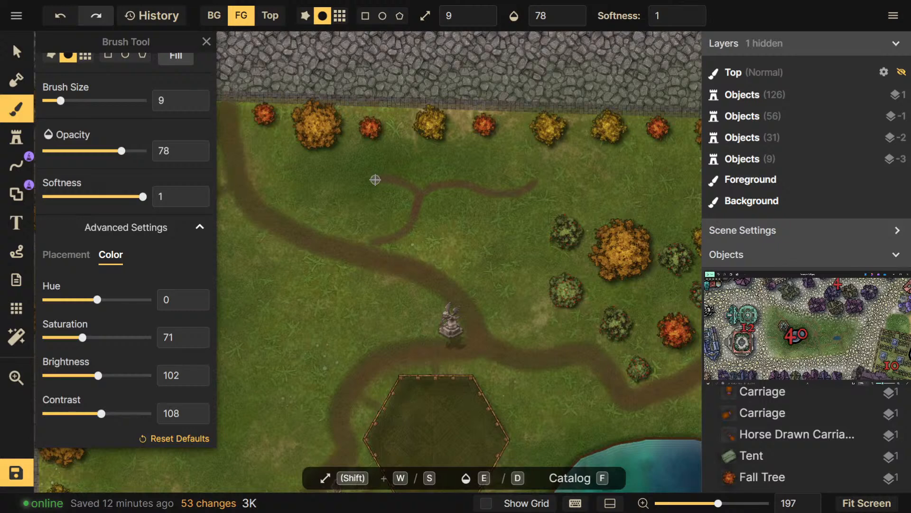
# Search the stamp catalog for "sign" and look through the results for a suitable signpost
pyautogui.click(16, 137)
pyautogui.click(114, 167)
pyautogui.write('sign')
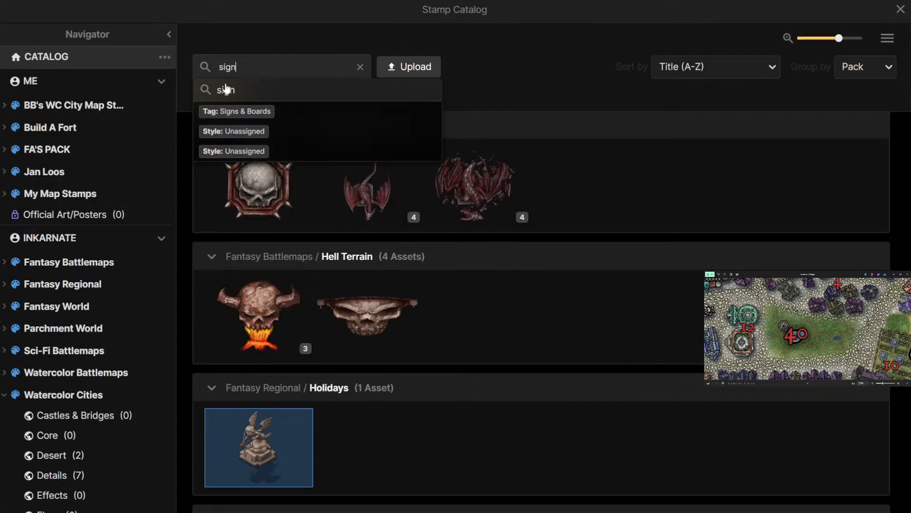
pyautogui.press('Return')
pyautogui.scroll(-15, 392, 300)
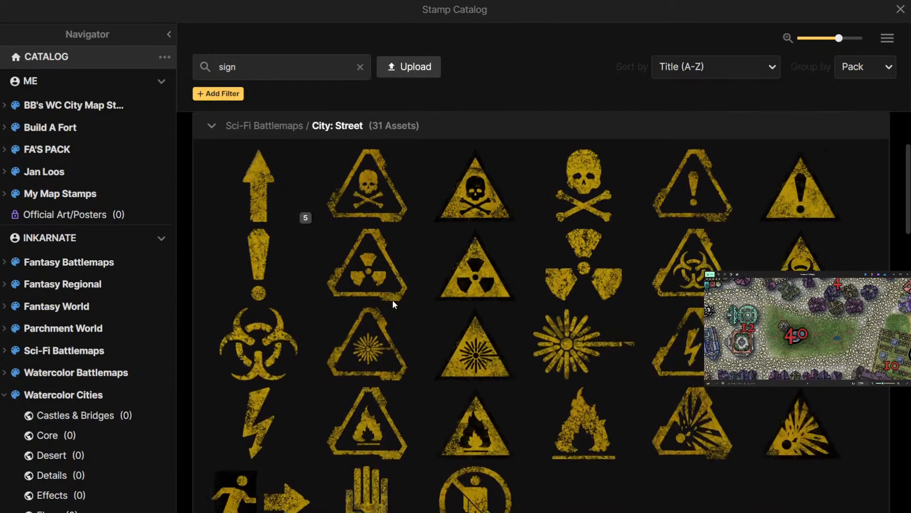
pyautogui.scroll(-15, 392, 300)
pyautogui.scroll(4, 392, 300)
pyautogui.scroll(4, 393, 304)
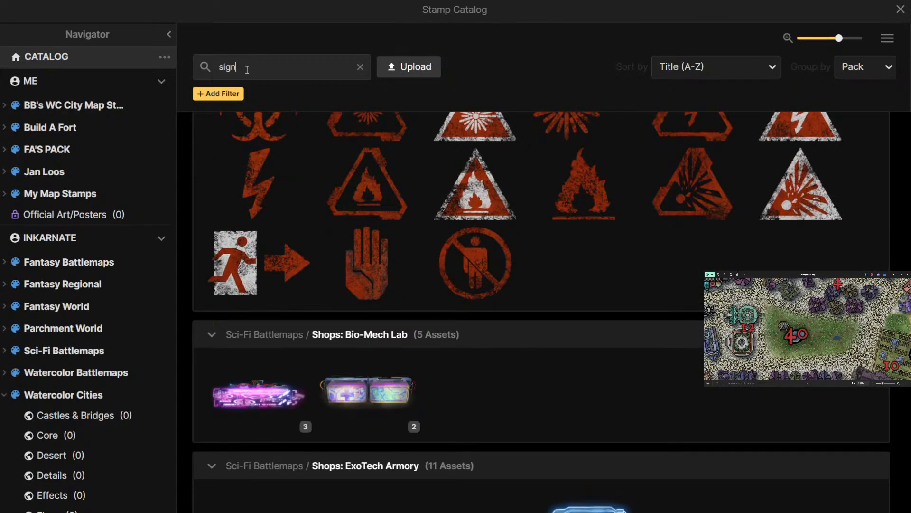
# Search the stamp catalog for "board" and look through the results for a plain wooden signboard
pyautogui.moveTo(246, 70); pyautogui.dragTo(195, 72)
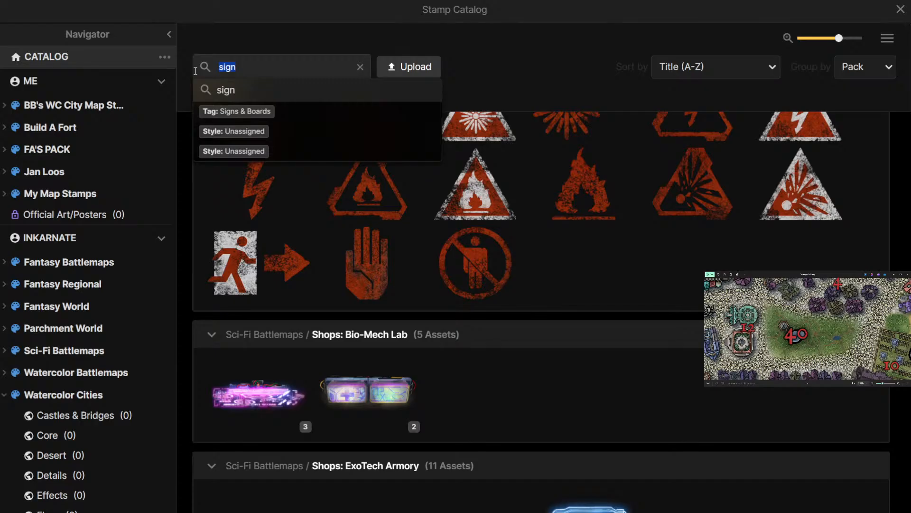
pyautogui.write('board')
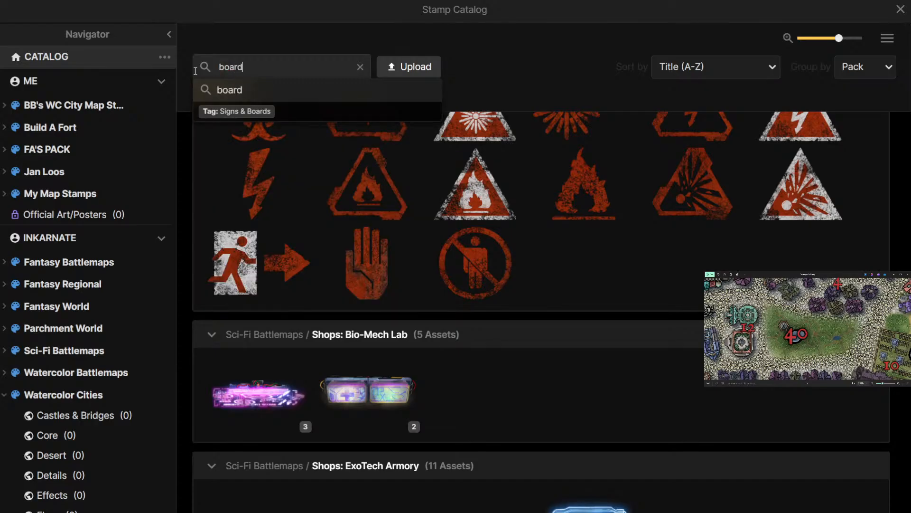
pyautogui.press('Return')
pyautogui.scroll(-8, 375, 248)
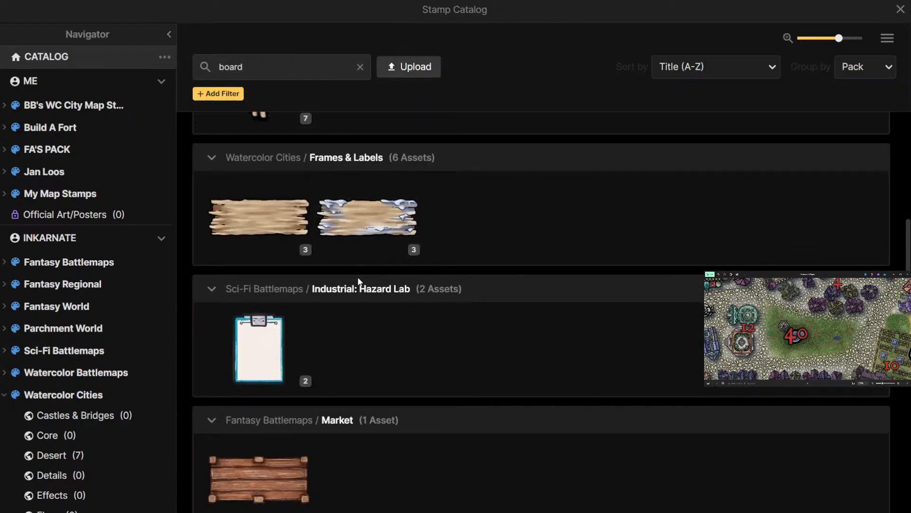
pyautogui.scroll(-10, 359, 281)
pyautogui.scroll(4, 362, 286)
pyautogui.scroll(10, 361, 283)
pyautogui.scroll(3, 360, 282)
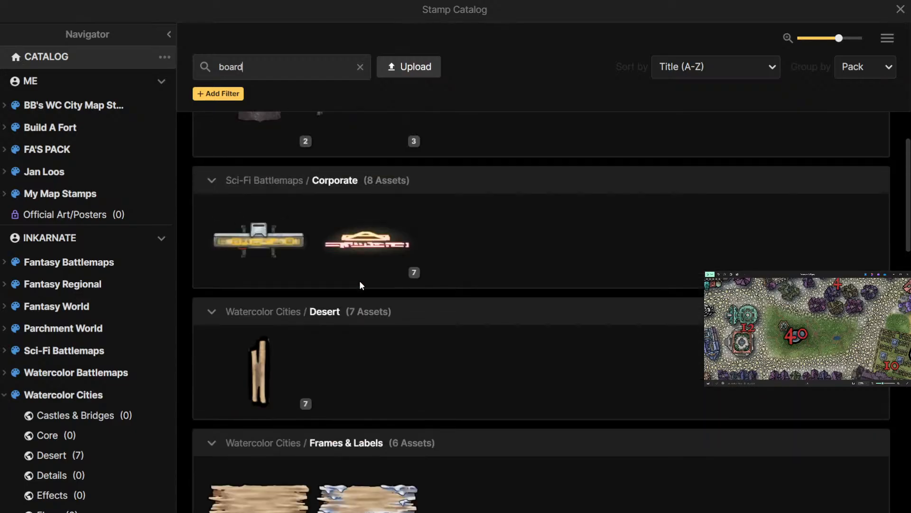
pyautogui.scroll(2, 359, 280)
pyautogui.scroll(-10, 360, 281)
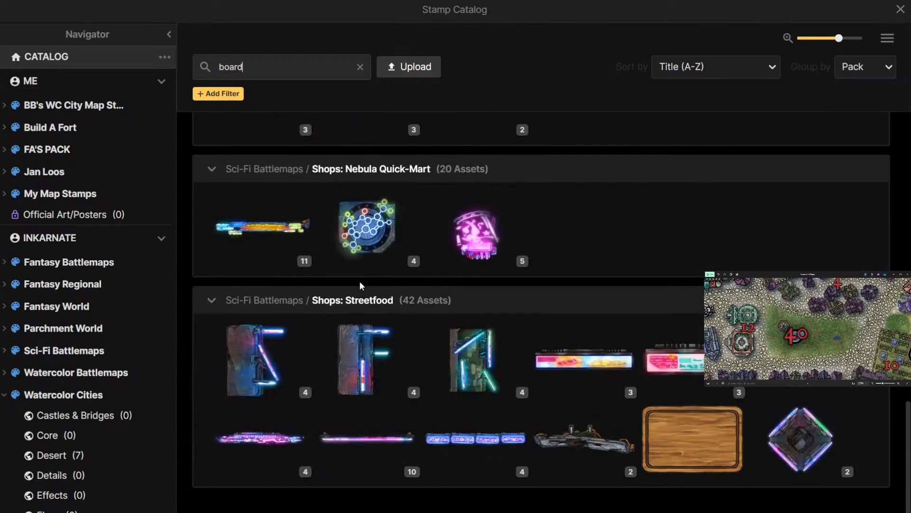
pyautogui.scroll(8, 360, 283)
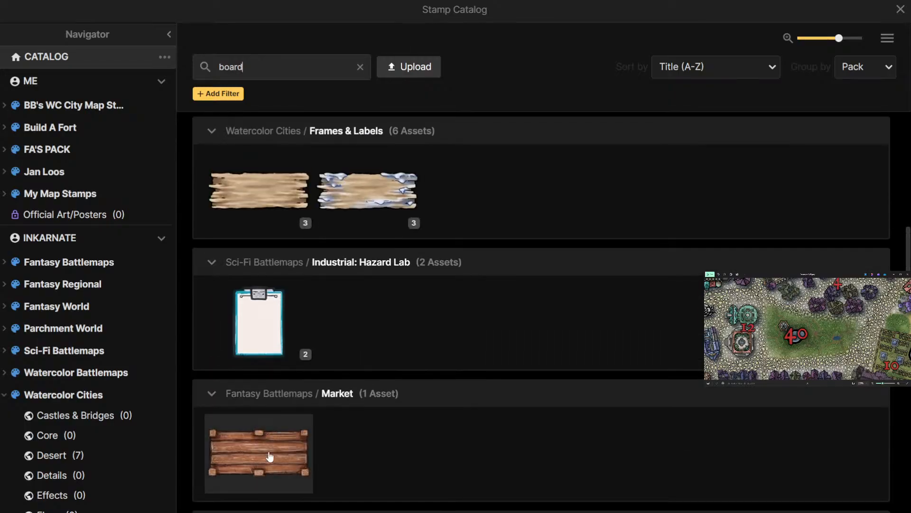
# Place the Fantasy Battlemaps Market wooden board at scale 20 just north of the trail fork
pyautogui.click(272, 450)
pyautogui.press('s')
pyautogui.press('s')
pyautogui.press('s')
pyautogui.click(418, 173)
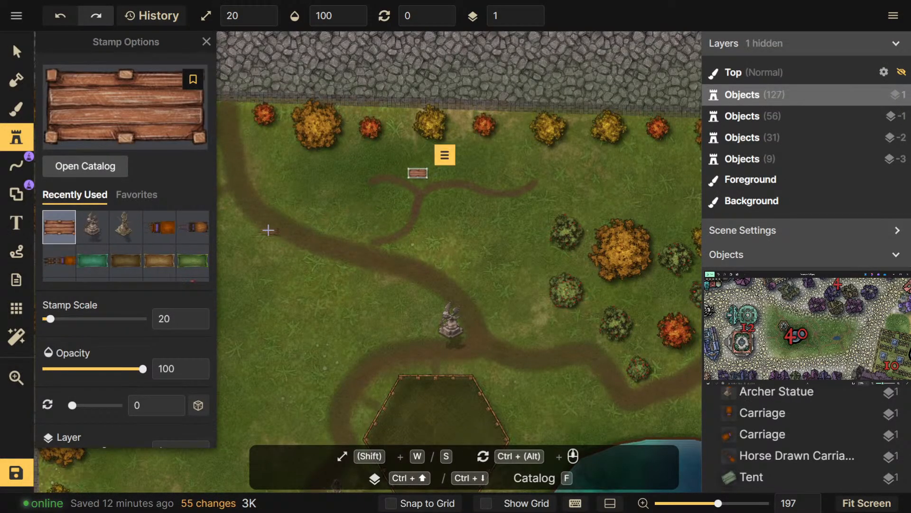
# Find a "pole" stamp in the catalog and place the Desert wooden pole's second variant at scale 20 below the board
pyautogui.click(87, 174)
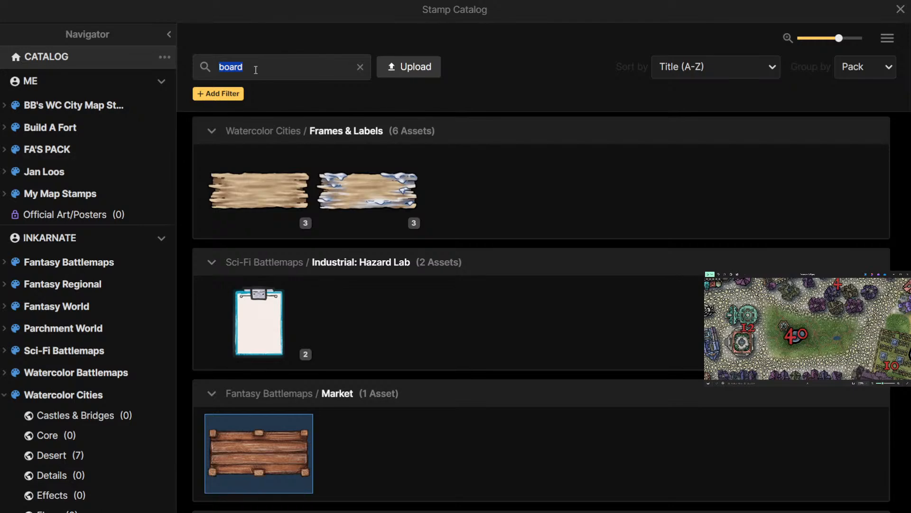
pyautogui.write('pole')
pyautogui.press('Return')
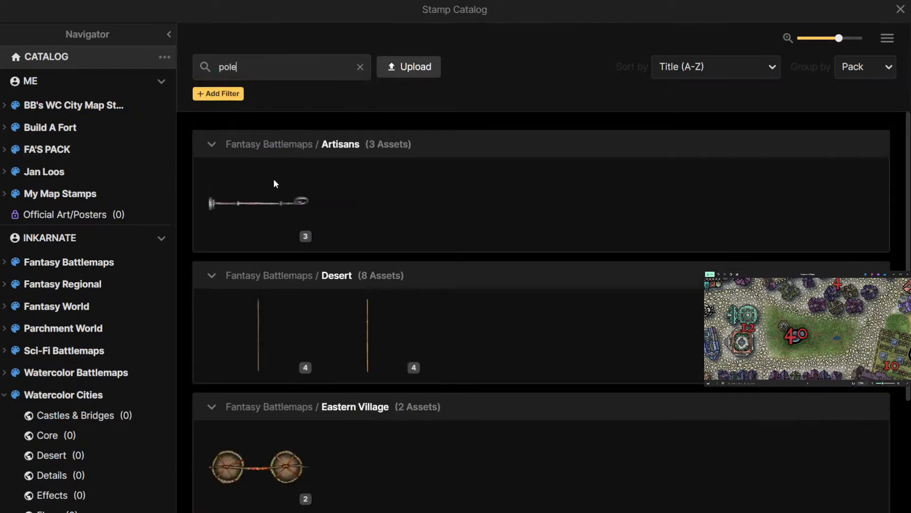
pyautogui.click(275, 349)
pyautogui.click(171, 85)
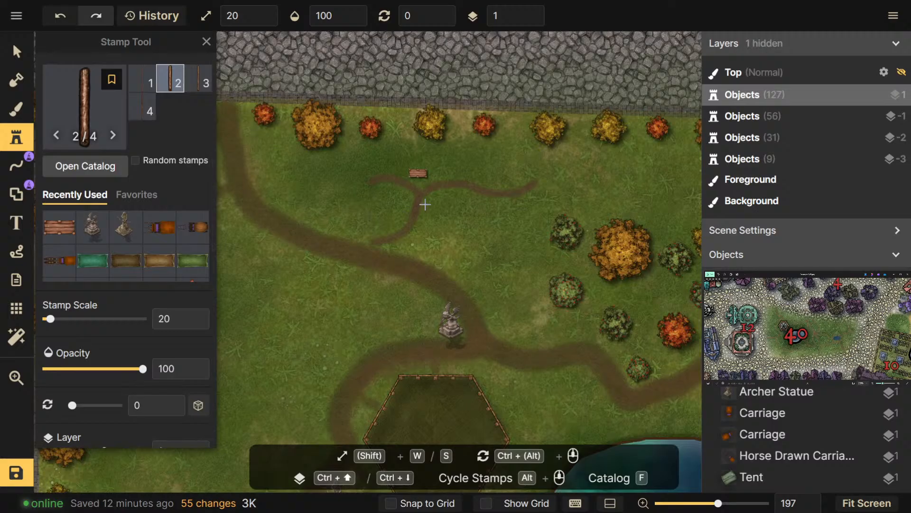
pyautogui.scroll(5, 419, 193)
pyautogui.scroll(3, 417, 179)
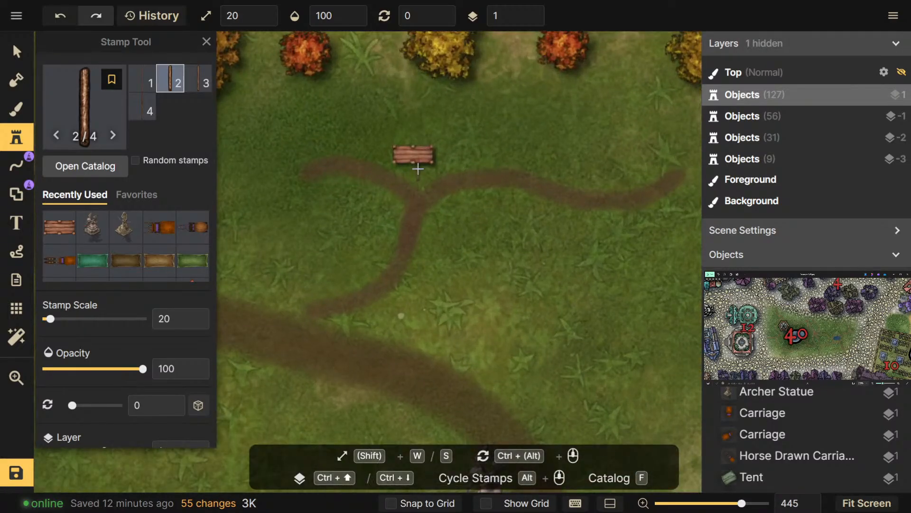
pyautogui.click(419, 171)
# Move the wooden board onto the pole and reduce its scale to 10
pyautogui.press('v')
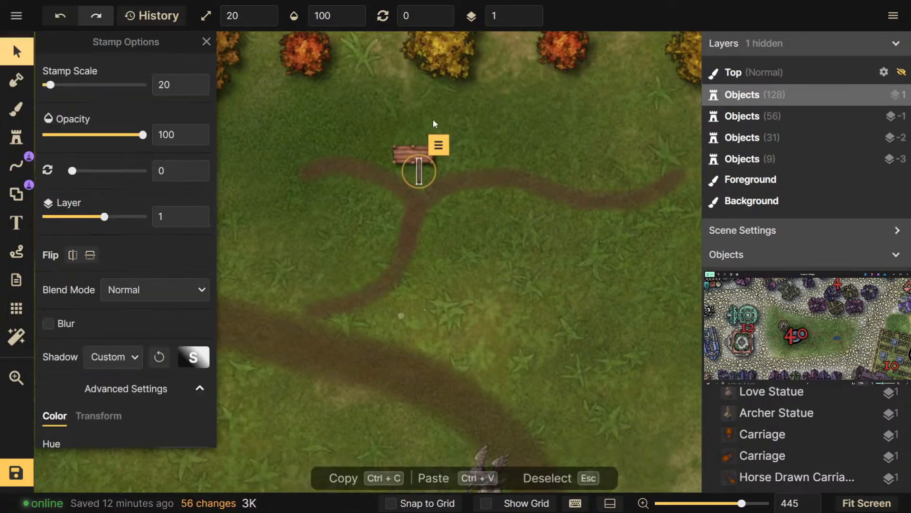
pyautogui.moveTo(402, 152); pyautogui.dragTo(407, 154)
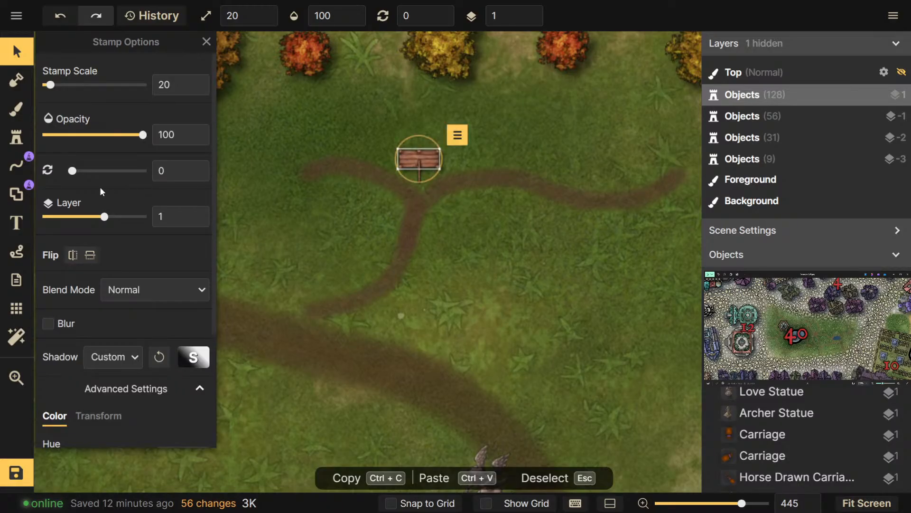
pyautogui.click(476, 182)
pyautogui.scroll(-2, 476, 182)
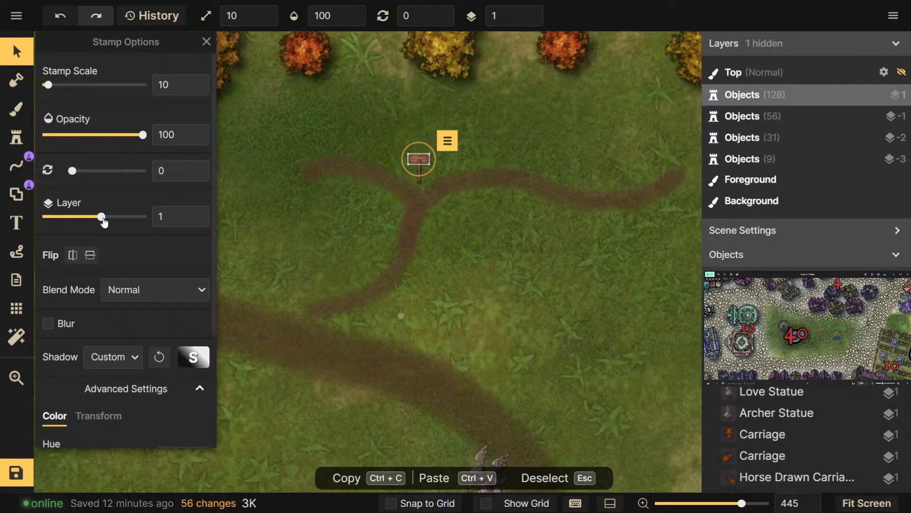
# Raise the board to layer 3 above the pole, and nudge the pole into place beneath it
pyautogui.moveTo(106, 224); pyautogui.dragTo(114, 222)
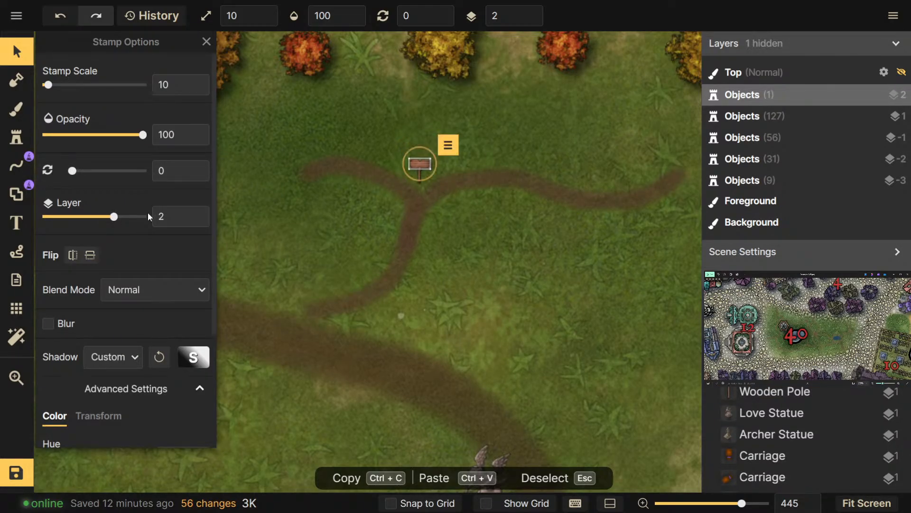
pyautogui.moveTo(114, 217); pyautogui.dragTo(123, 216)
pyautogui.press('Escape')
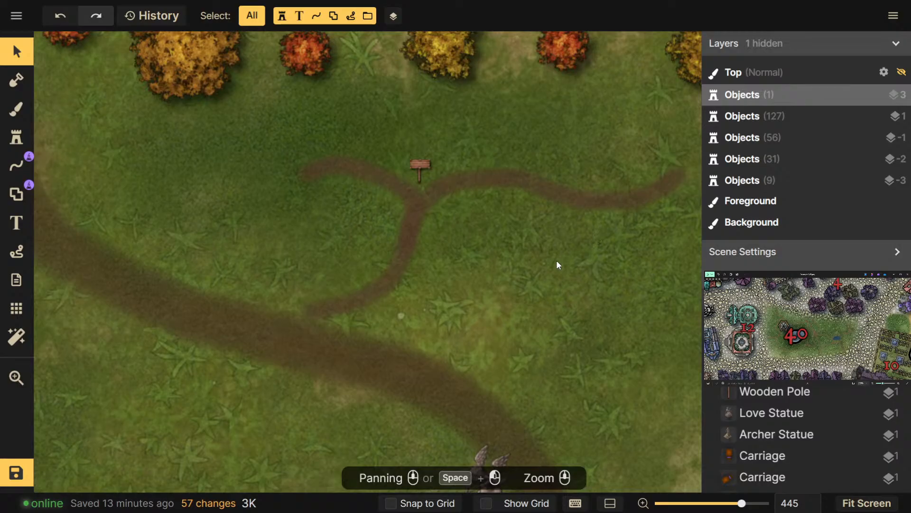
pyautogui.click(421, 177)
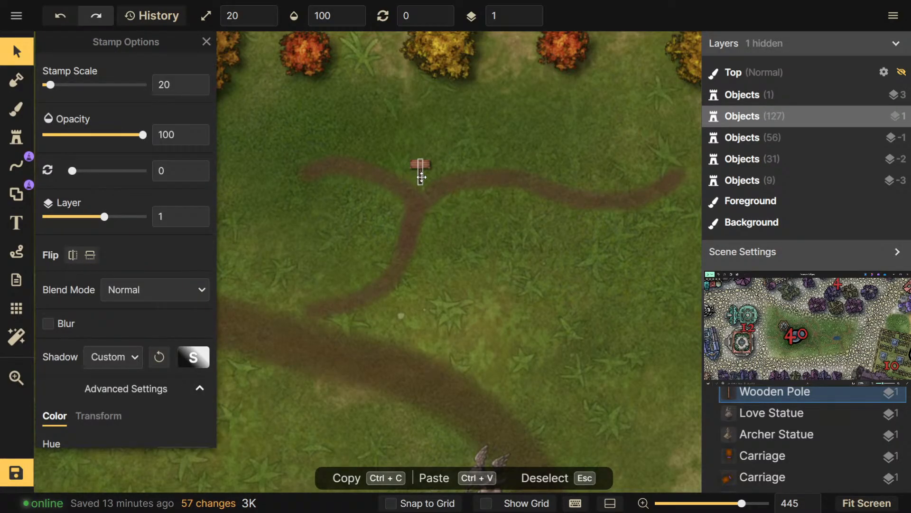
pyautogui.press('Escape')
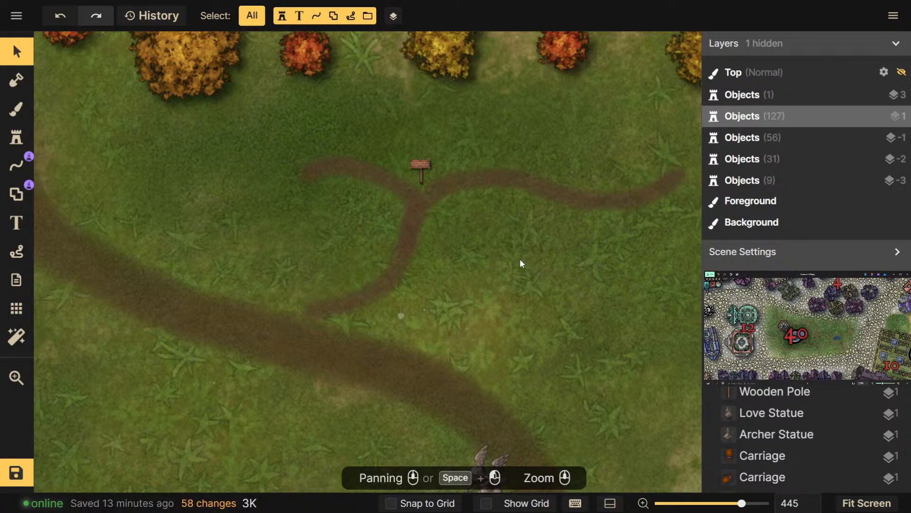
# Find a "stall" stamp in the catalog and choose the Fantasy Battlemaps Market stall's eleventh variant, the beige triangular canopy
pyautogui.scroll(-2, 531, 273)
pyautogui.click(16, 138)
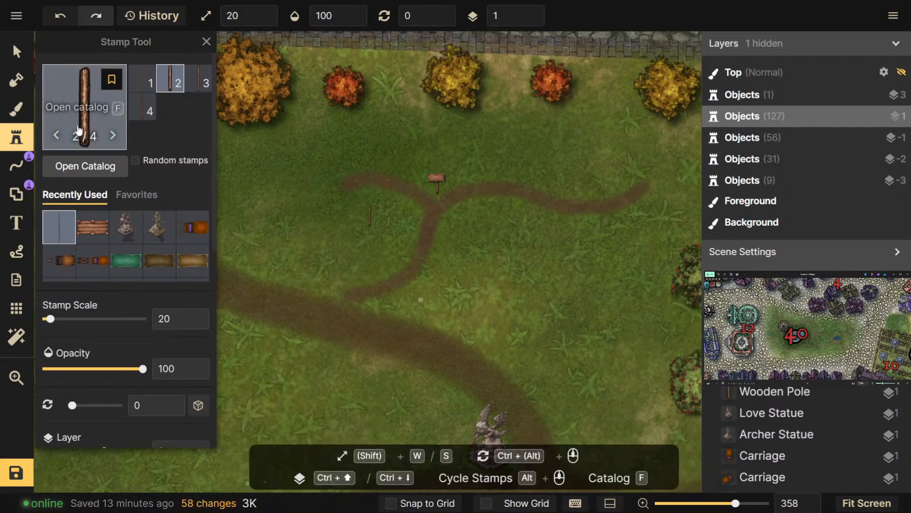
pyautogui.click(94, 166)
pyautogui.write('stall')
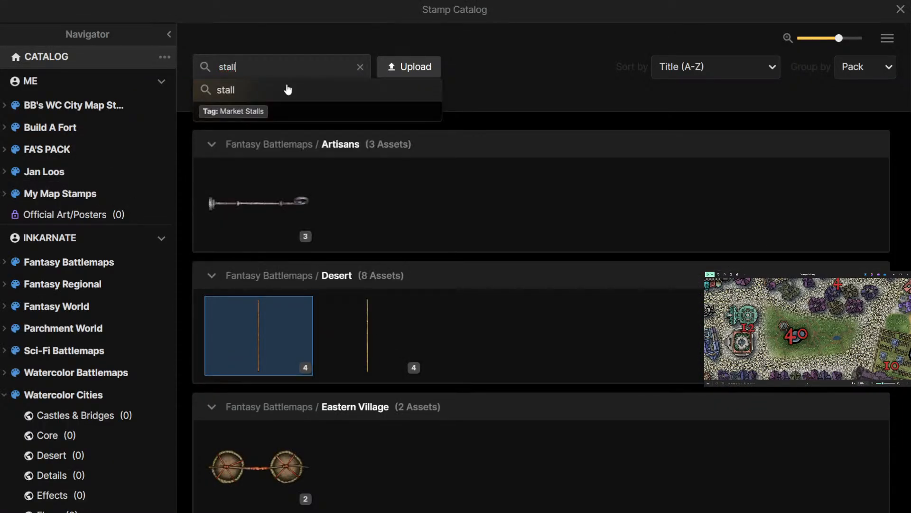
pyautogui.click(288, 90)
pyautogui.scroll(-15, 302, 178)
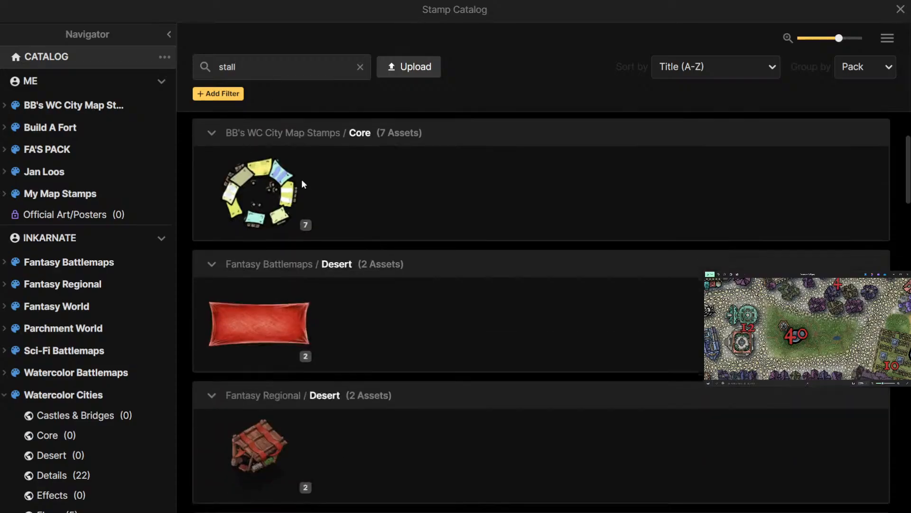
pyautogui.scroll(-10, 303, 178)
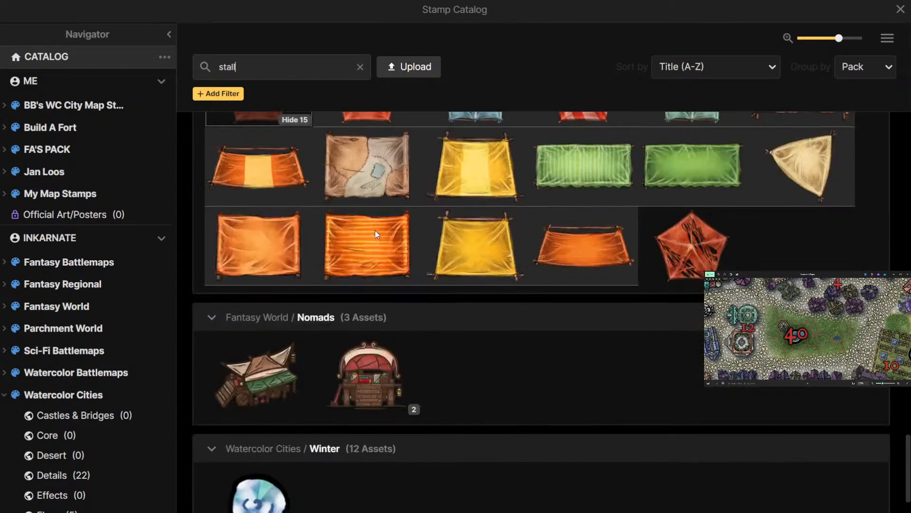
pyautogui.scroll(3, 343, 218)
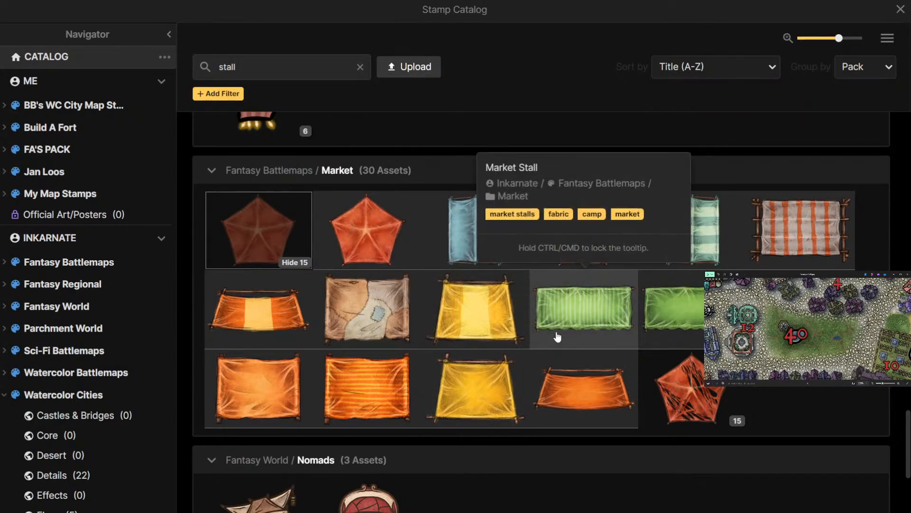
pyautogui.click(470, 410)
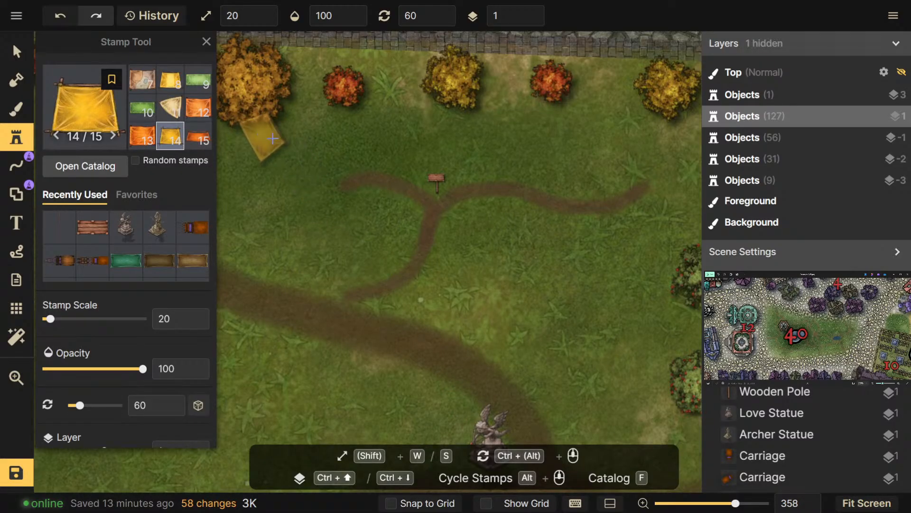
pyautogui.click(179, 101)
# Place the triangular market stall at scale 11 and rotation 330 at the end of the western trail branch
pyautogui.scroll(-9, 302, 164)
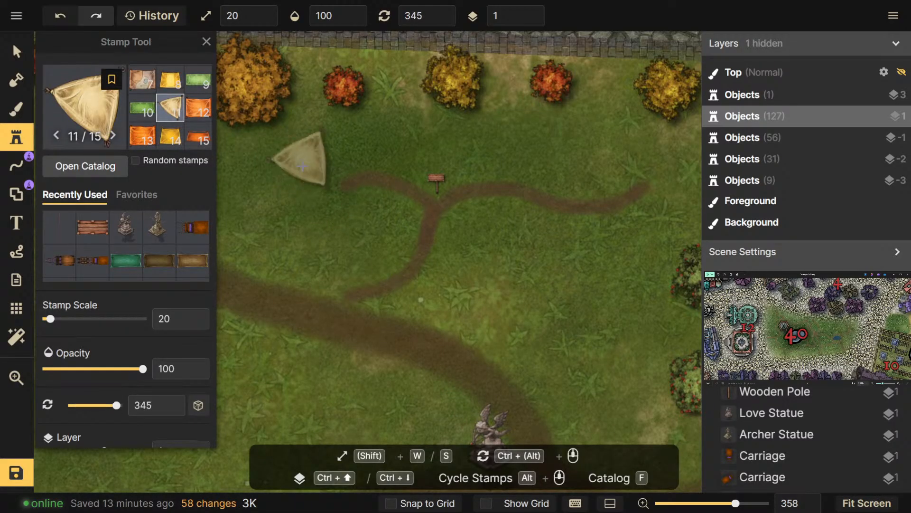
pyautogui.scroll(3, 306, 195)
pyautogui.press('s')
pyautogui.press('s')
pyautogui.press('w')
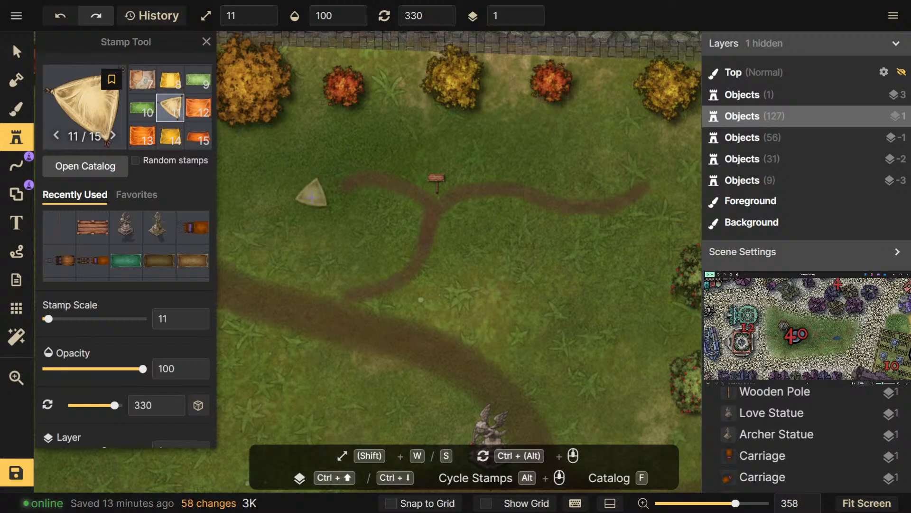
pyautogui.click(328, 190)
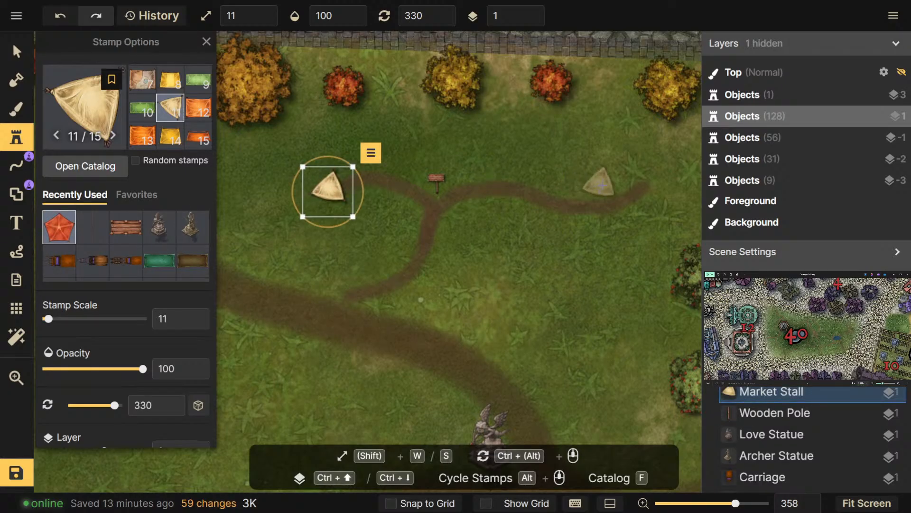
# Rotate the stall stamp to suit the eastern trail branch and place a second one at scale 11 at its end
pyautogui.scroll(5, 643, 161)
pyautogui.scroll(4, 643, 162)
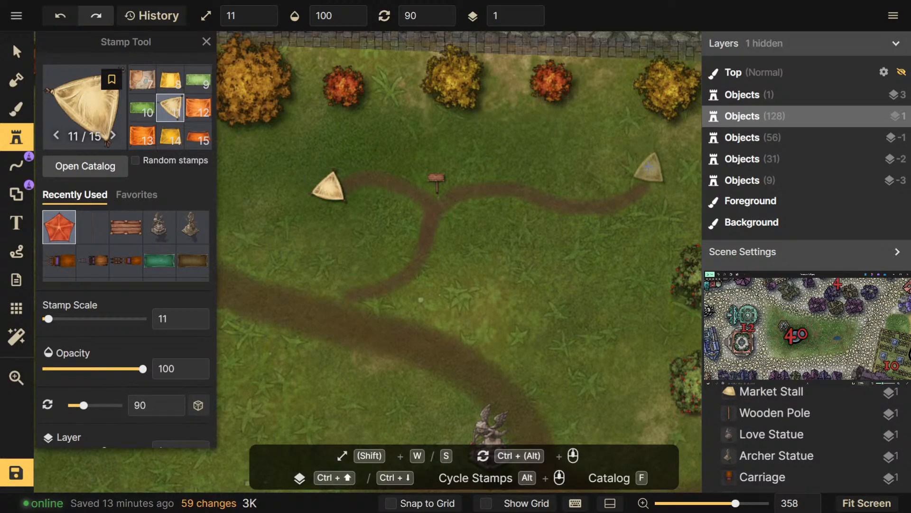
pyautogui.click(649, 166)
pyautogui.scroll(8, 653, 235)
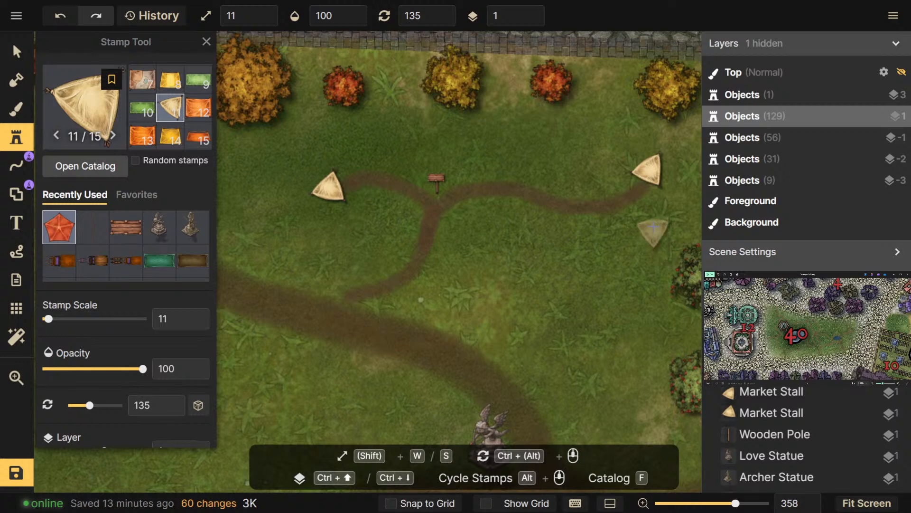
pyautogui.scroll(2, 620, 227)
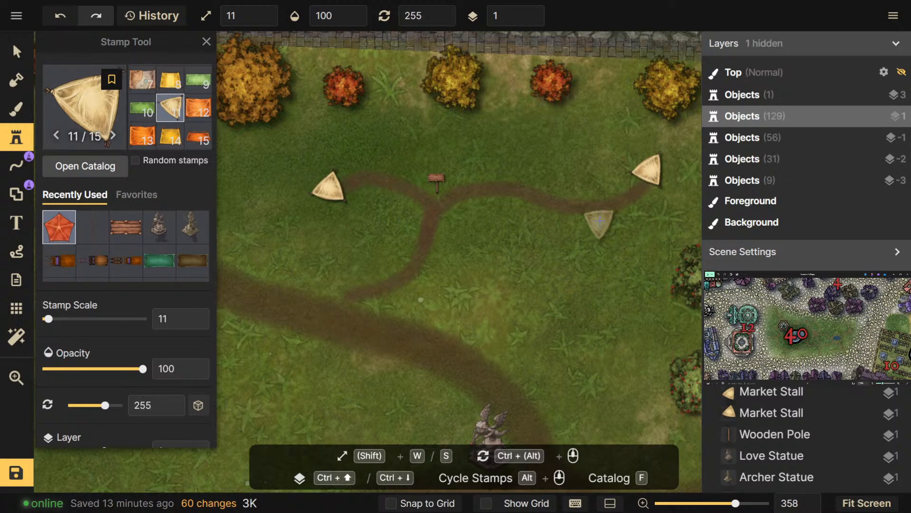
pyautogui.moveTo(336, 150); pyautogui.dragTo(373, 159)
pyautogui.moveTo(424, 285); pyautogui.dragTo(488, 185)
pyautogui.scroll(-1, 488, 184)
pyautogui.scroll(-4, 486, 186)
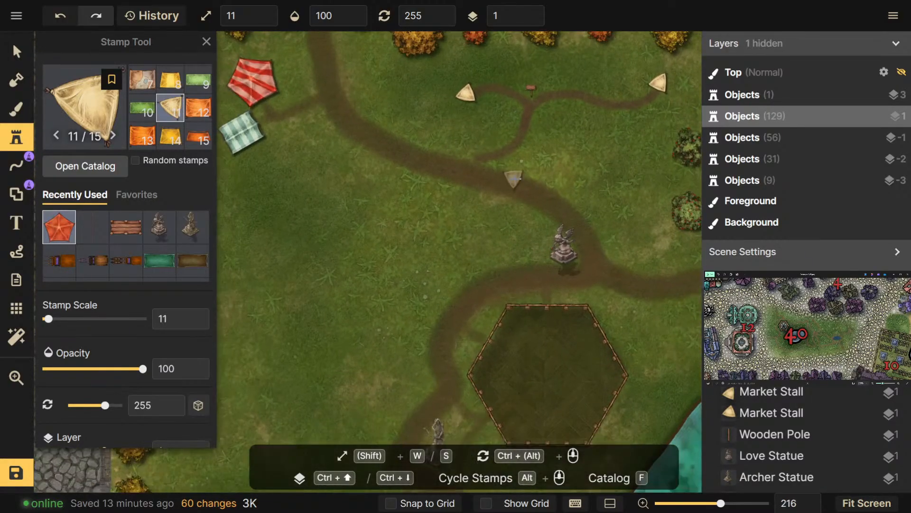
pyautogui.moveTo(482, 207)
pyautogui.mouseDown()
pyautogui.moveTo(501, 219)
pyautogui.moveTo(498, 210)
pyautogui.mouseUp()
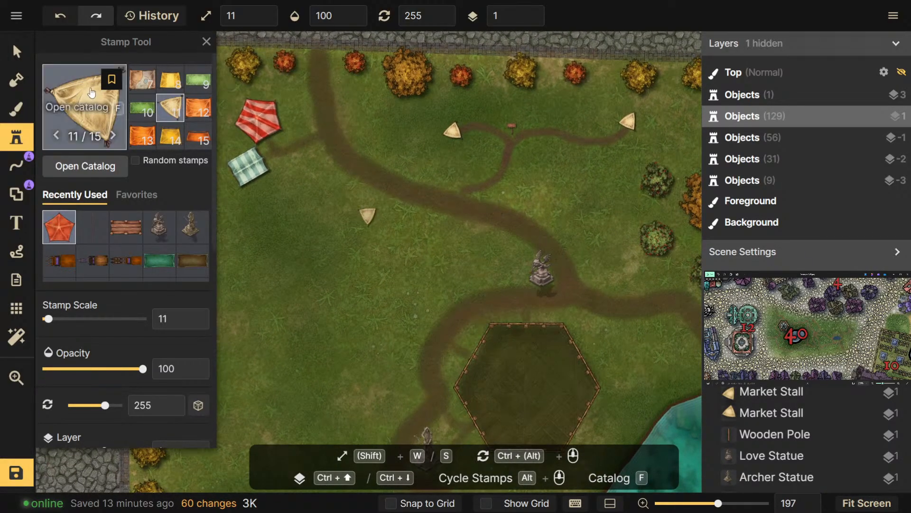
pyautogui.click(16, 80)
pyautogui.click(16, 108)
pyautogui.click(16, 137)
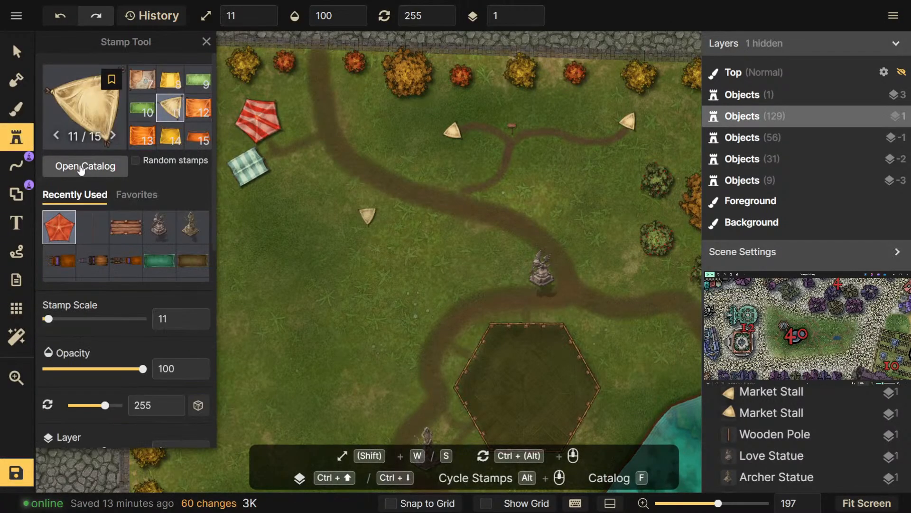
# Search the stamp catalog for "tree" and look through the packs for a tree that suits the park
pyautogui.click(84, 167)
pyautogui.write('tree')
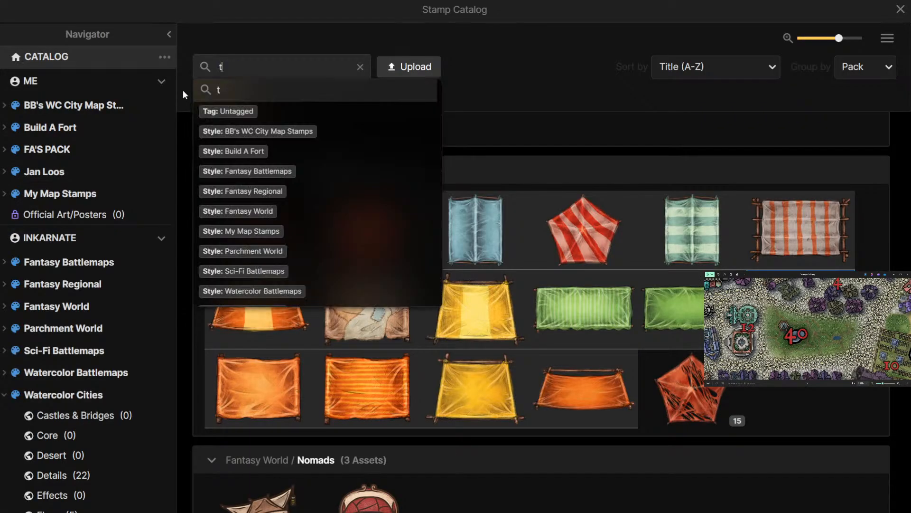
pyautogui.press('Return')
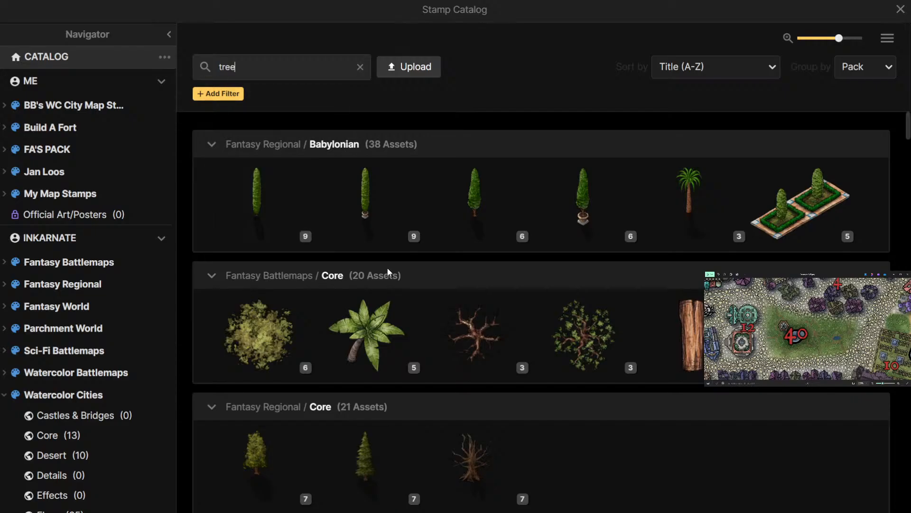
pyautogui.scroll(-3, 387, 275)
pyautogui.scroll(-15, 298, 207)
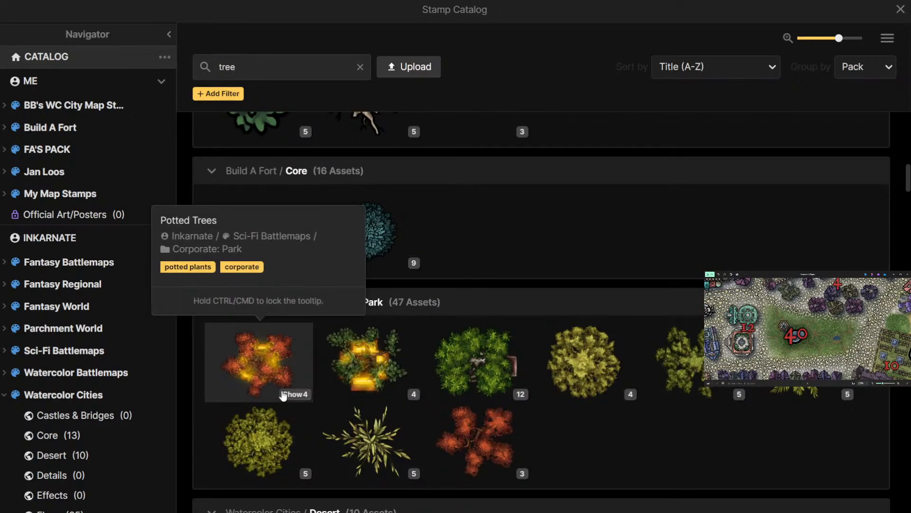
pyautogui.moveTo(454, 418)
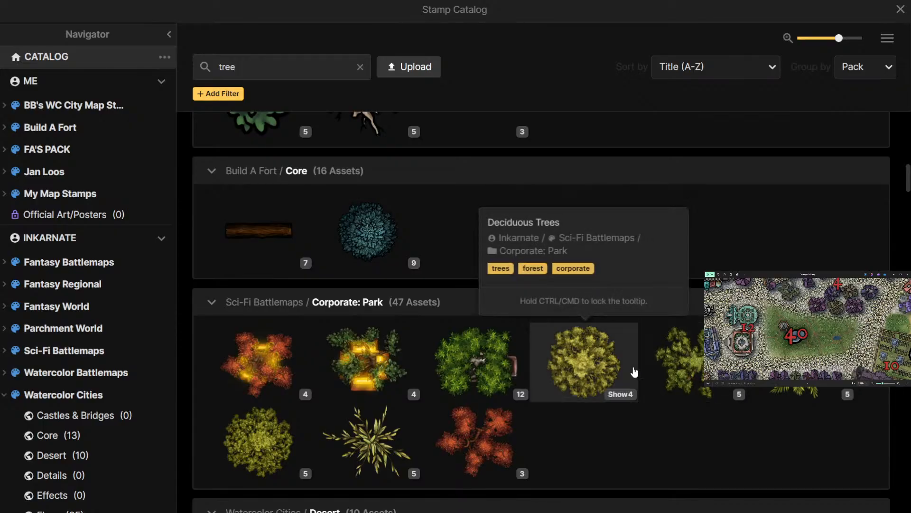
pyautogui.scroll(-3, 671, 366)
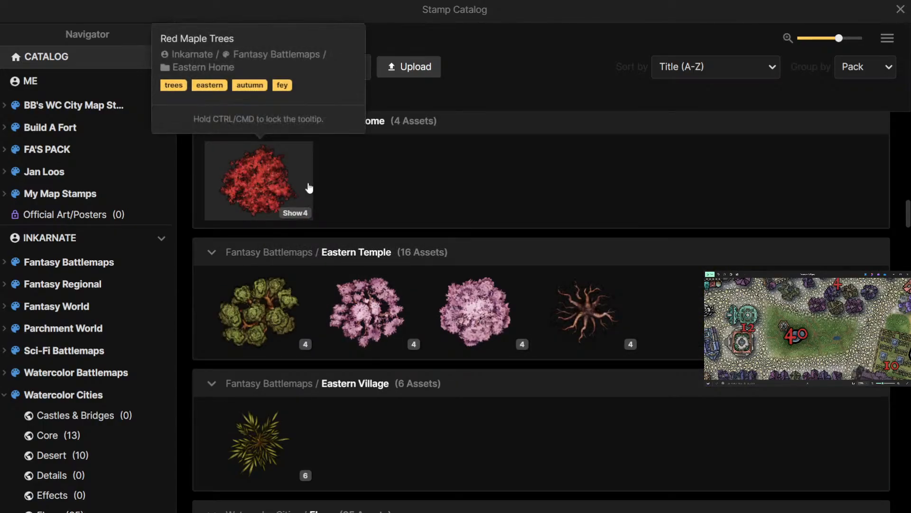
pyautogui.scroll(-10, 422, 471)
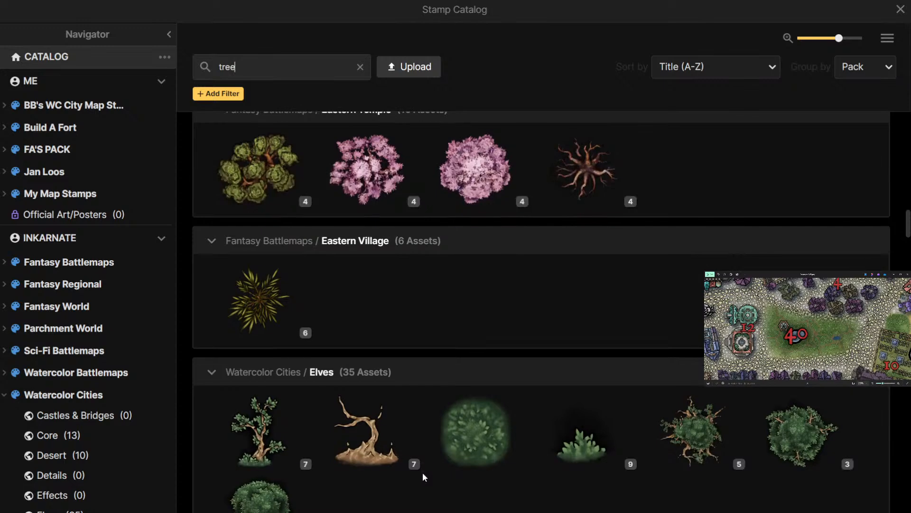
pyautogui.scroll(-6, 423, 474)
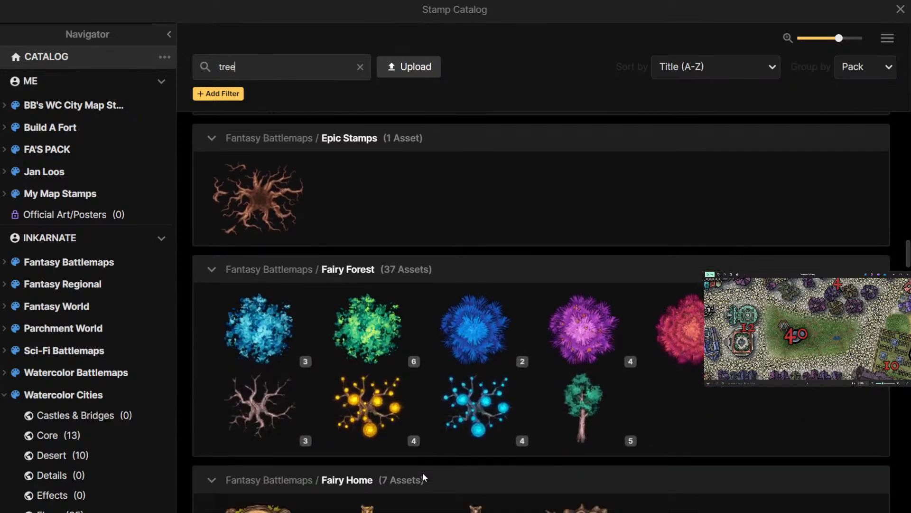
pyautogui.scroll(-10, 424, 474)
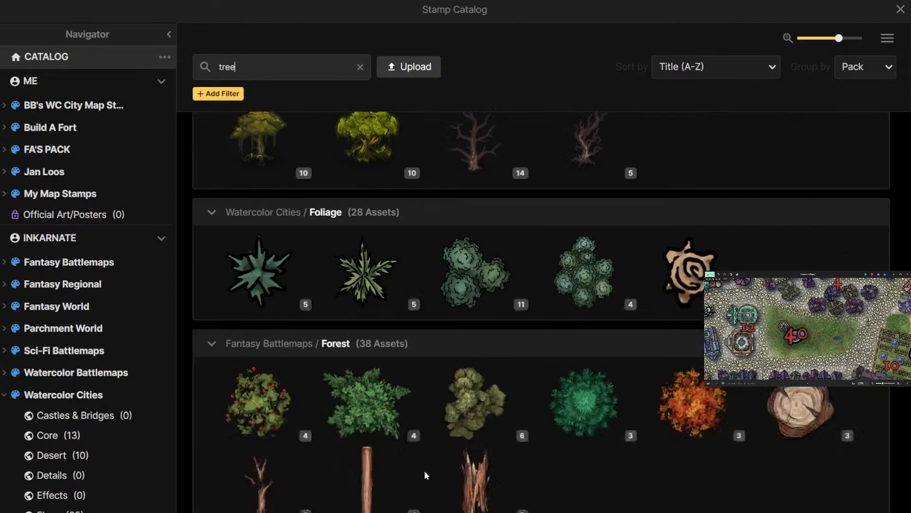
pyautogui.scroll(-10, 425, 472)
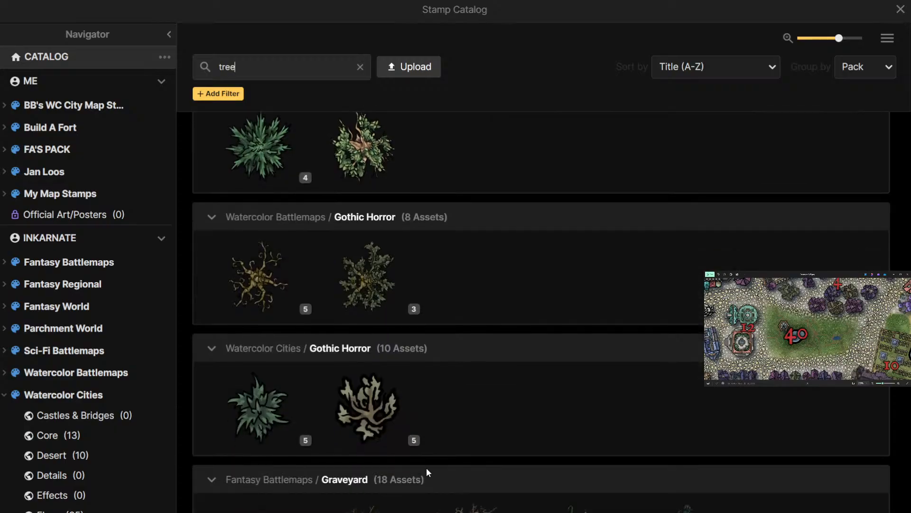
pyautogui.scroll(-10, 429, 467)
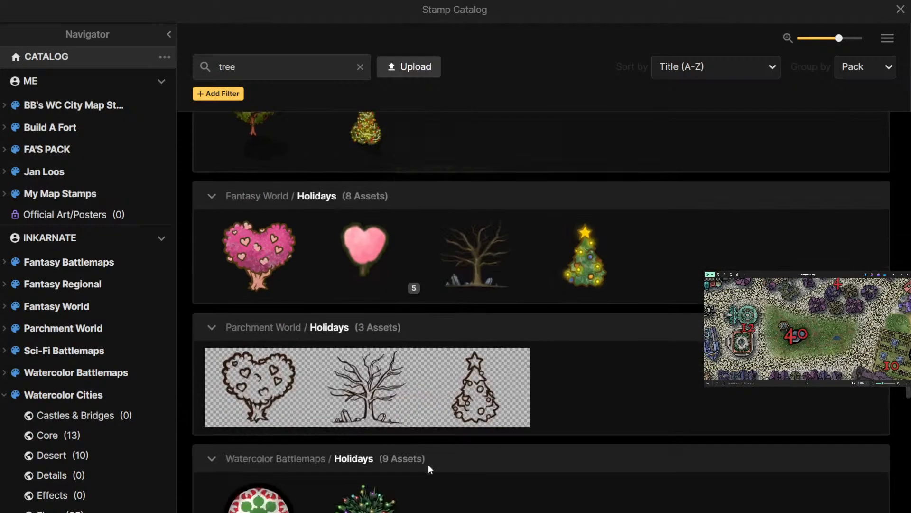
pyautogui.scroll(-10, 428, 469)
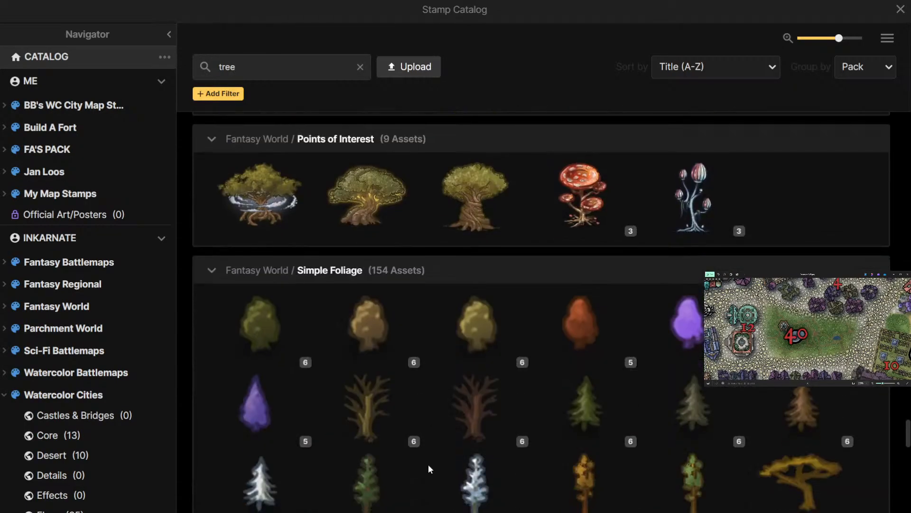
pyautogui.scroll(-10, 428, 468)
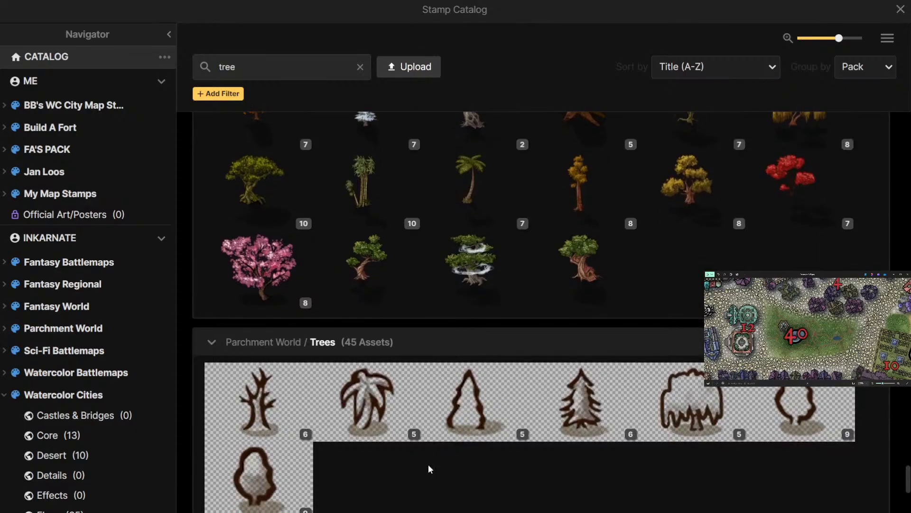
# Choose the first Pine Trees variant from the Fantasy Battlemaps Forest pack
pyautogui.scroll(10, 429, 469)
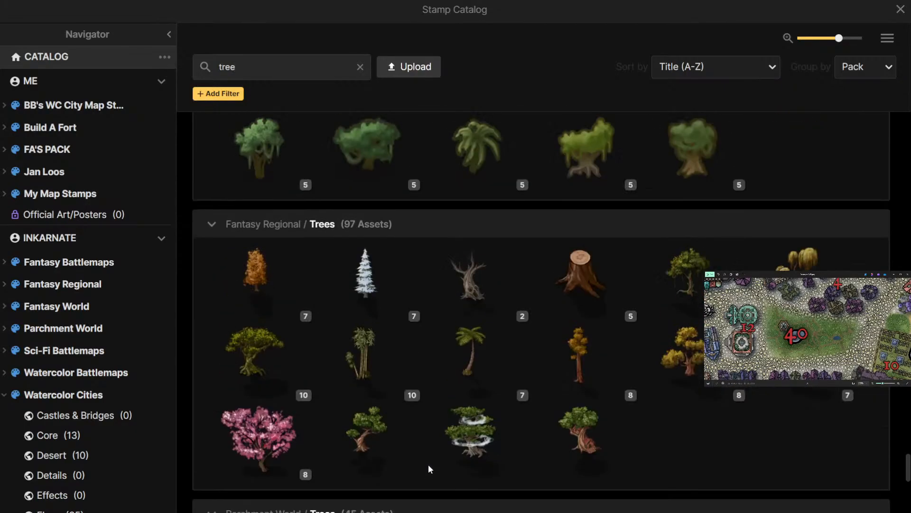
pyautogui.scroll(10, 429, 469)
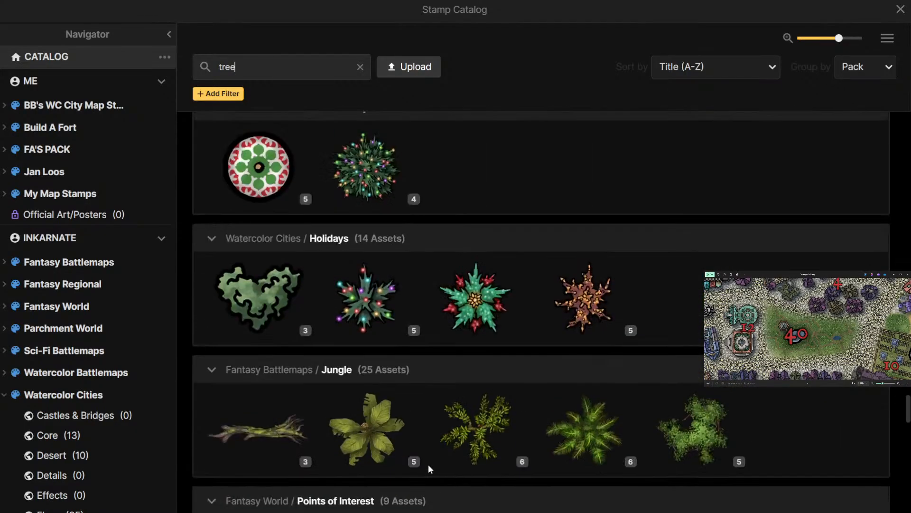
pyautogui.scroll(10, 428, 464)
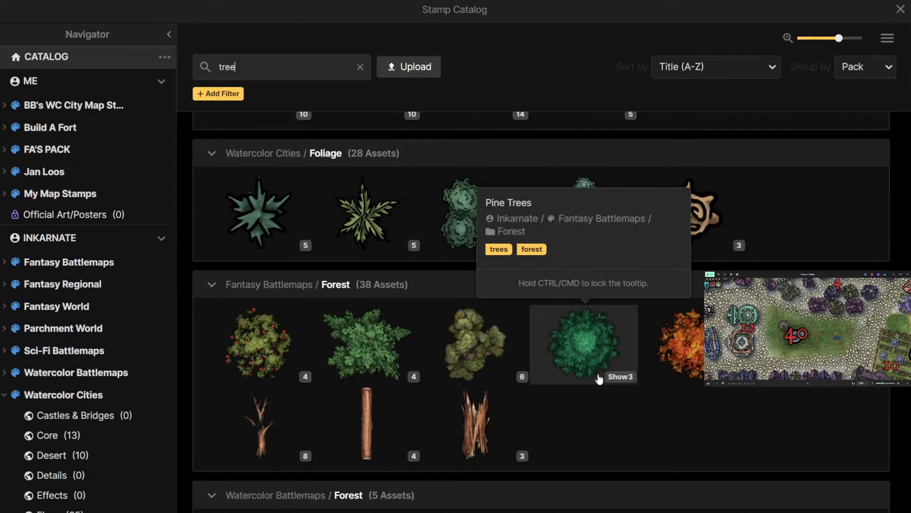
pyautogui.click(622, 378)
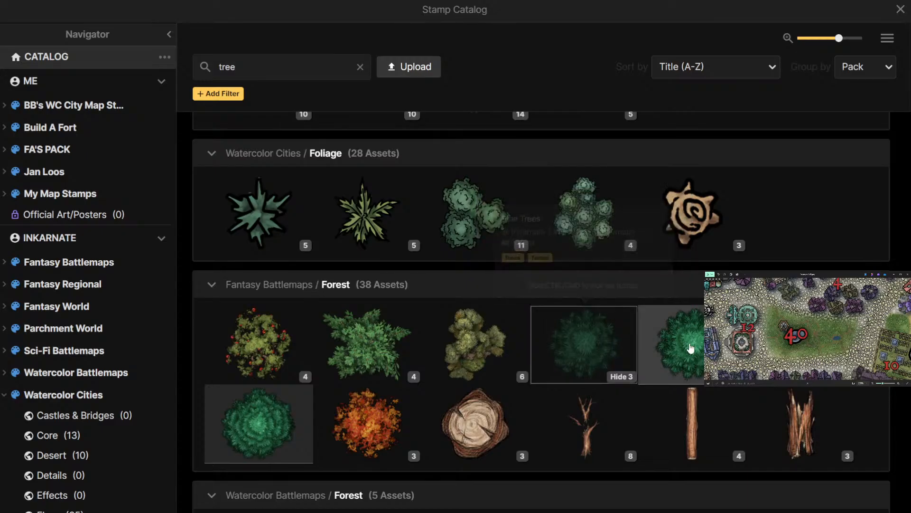
pyautogui.click(689, 345)
# Set the pine stamp's scale to 21 and place four pines in a tight cluster just west of the western market stall
pyautogui.scroll(2, 445, 130)
pyautogui.press('w')
pyautogui.press('w')
pyautogui.press('w')
pyautogui.press('s')
pyautogui.press('s')
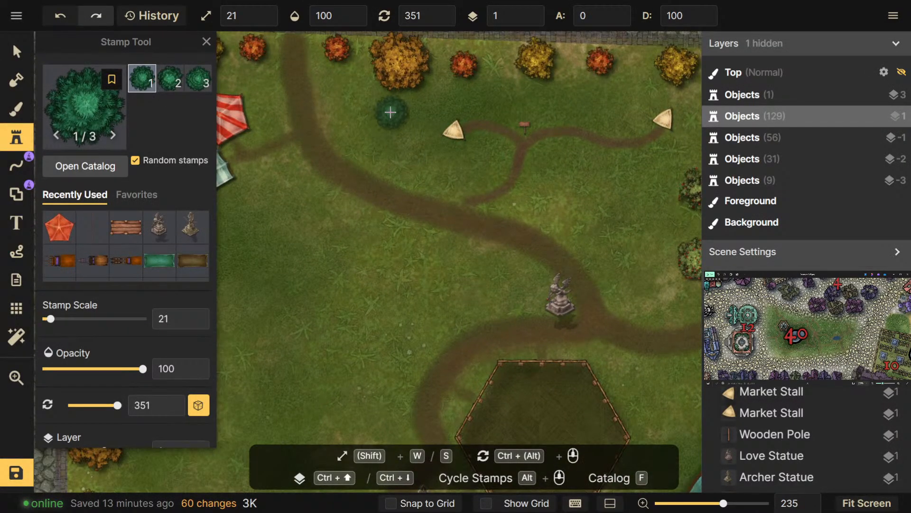
pyautogui.click(394, 109)
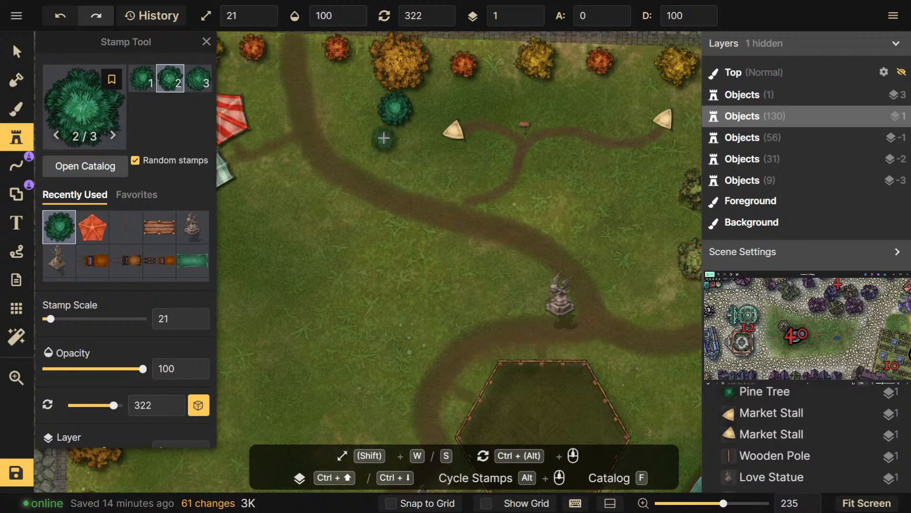
pyautogui.click(382, 134)
pyautogui.click(409, 129)
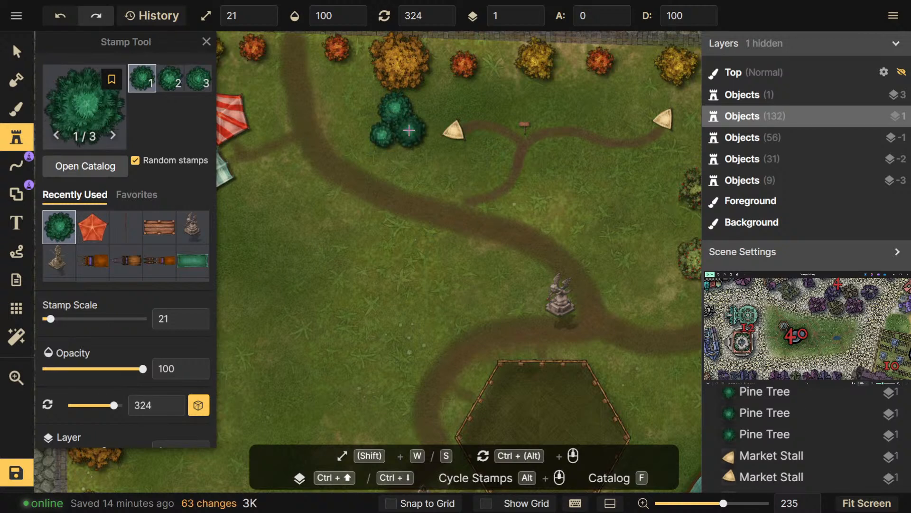
pyautogui.click(396, 152)
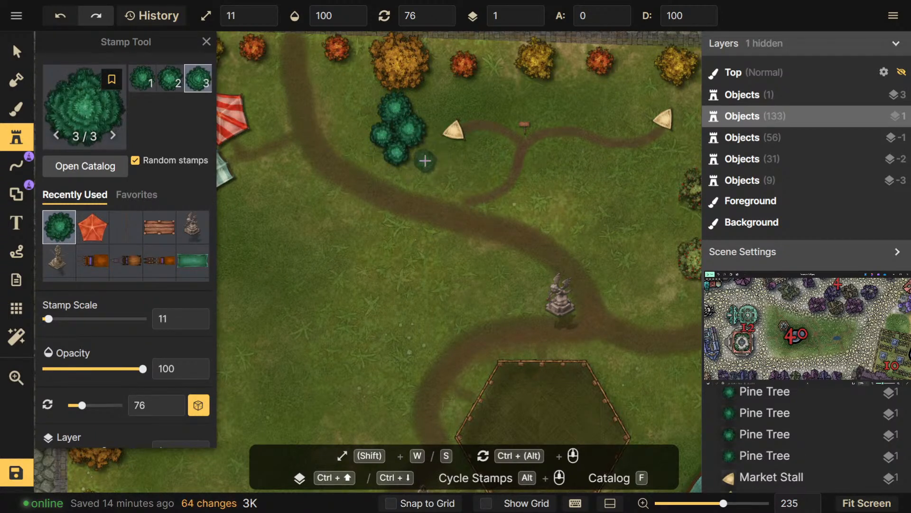
# Set the pine stamp's scale to 21 and extend the cluster with three more pines curving south of the western market stall
pyautogui.press('w')
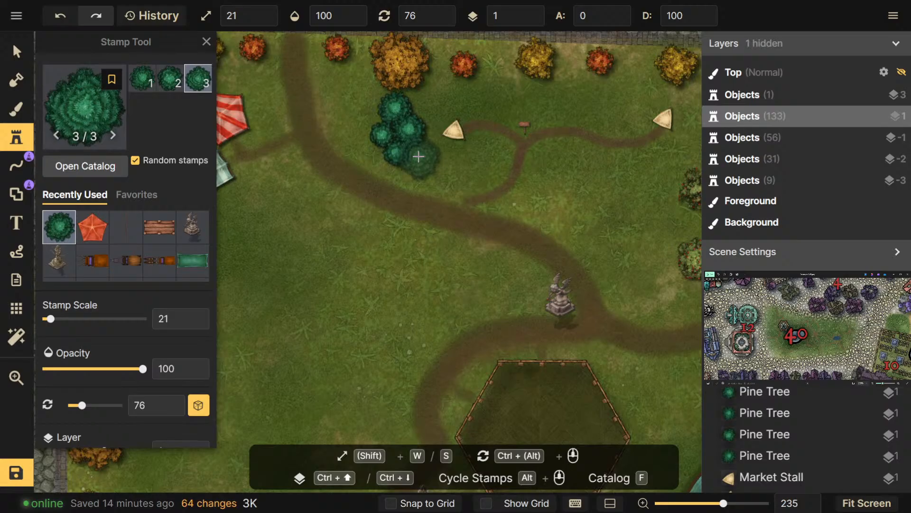
pyautogui.click(418, 156)
pyautogui.hotkey('ctrl', 'z')
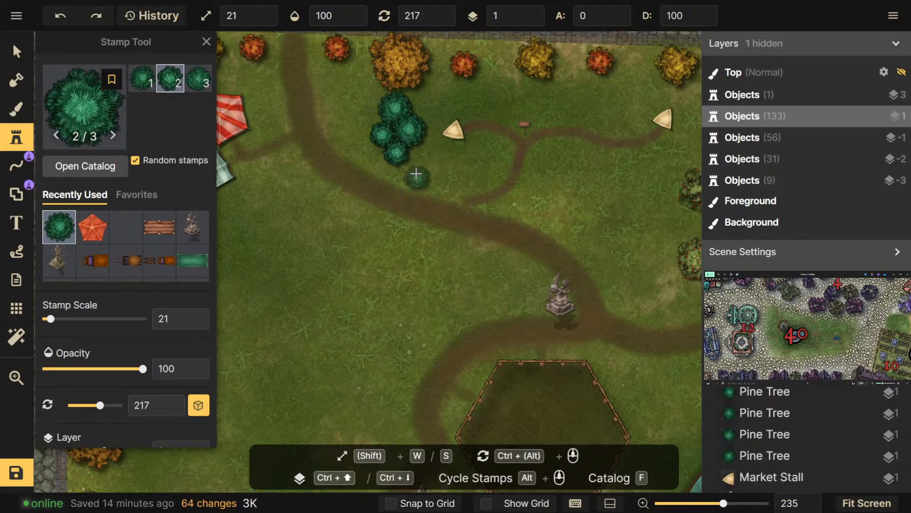
pyautogui.click(420, 157)
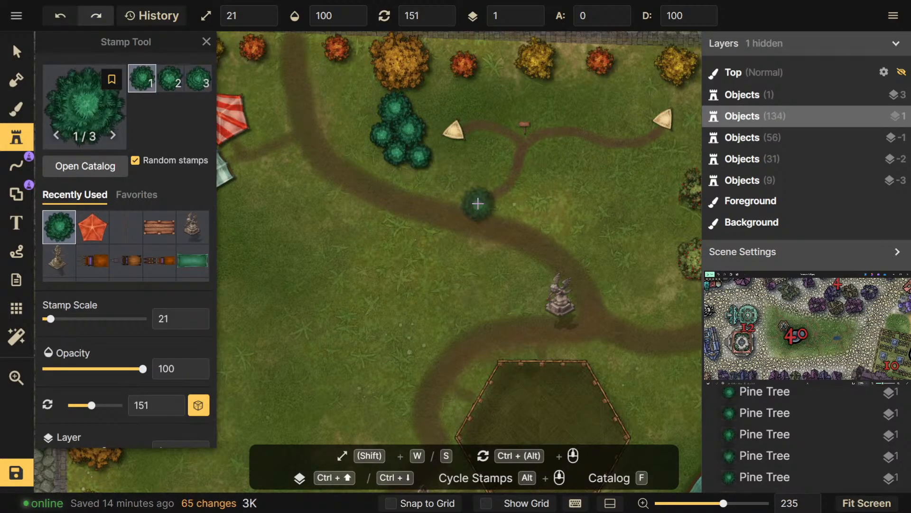
pyautogui.click(443, 171)
pyautogui.click(470, 164)
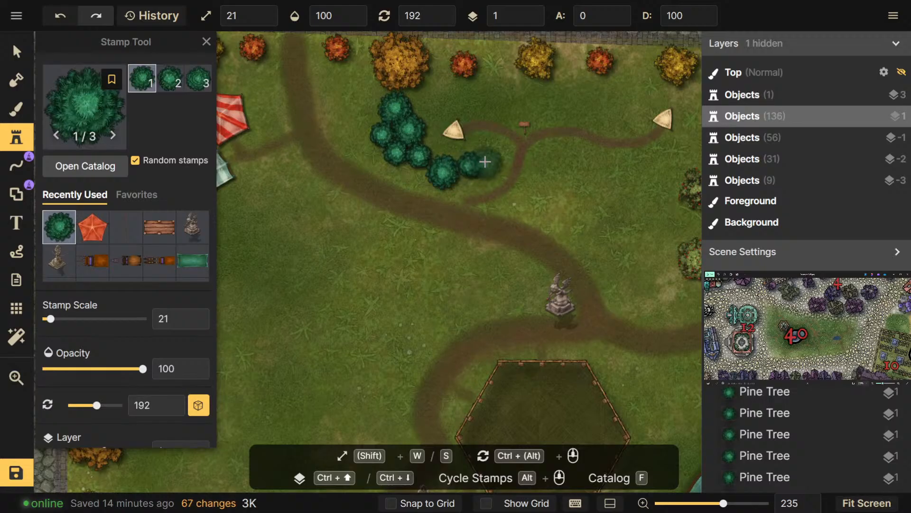
# Place six pines in a row running southeast from the trail entrance, above the main path and statue
pyautogui.click(522, 205)
pyautogui.click(551, 211)
pyautogui.click(571, 230)
pyautogui.click(599, 250)
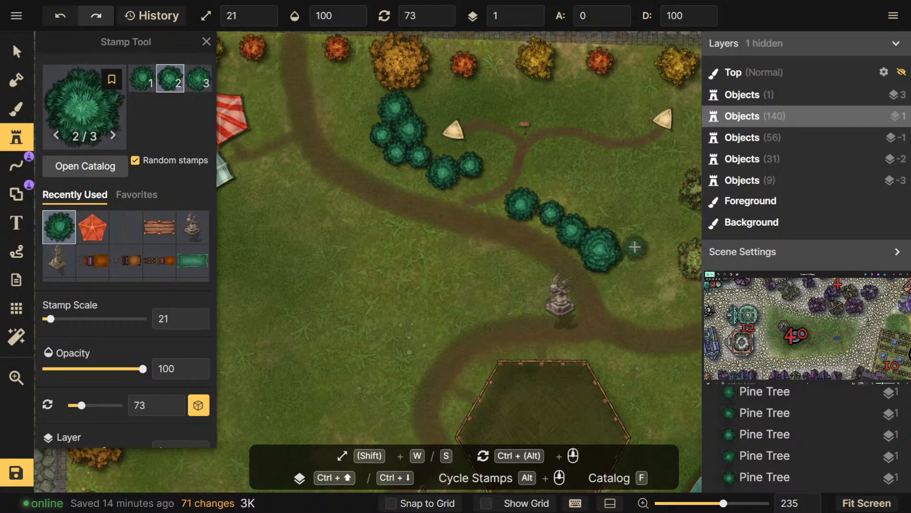
pyautogui.click(629, 260)
pyautogui.click(639, 229)
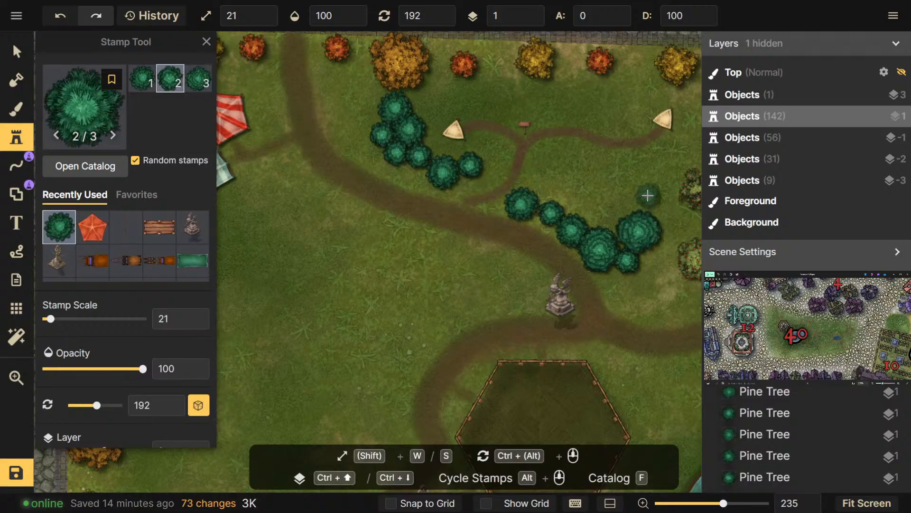
# Continue the pine row northward with nine more pines, wrapping around the east and north sides of the eastern market stall
pyautogui.moveTo(636, 218); pyautogui.dragTo(527, 239)
pyautogui.click(531, 241)
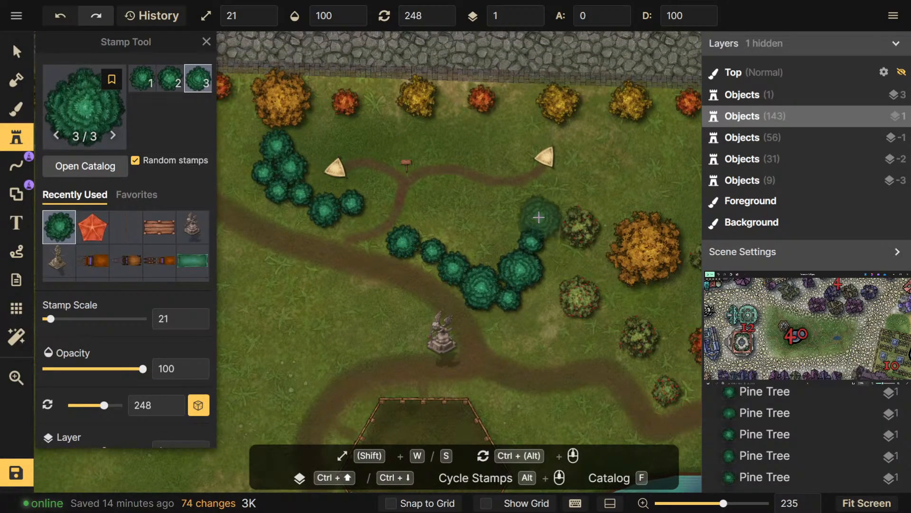
pyautogui.click(540, 216)
pyautogui.click(562, 194)
pyautogui.click(577, 184)
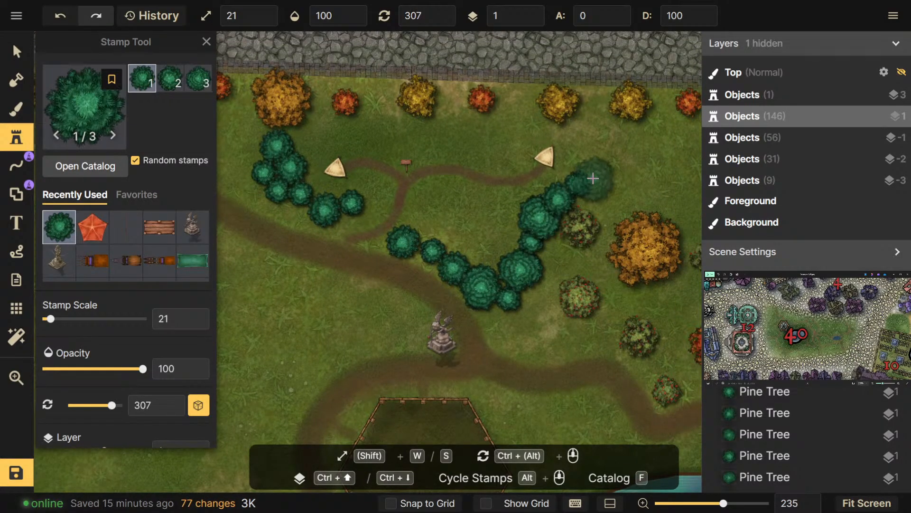
pyautogui.click(592, 172)
pyautogui.click(595, 155)
pyautogui.click(575, 127)
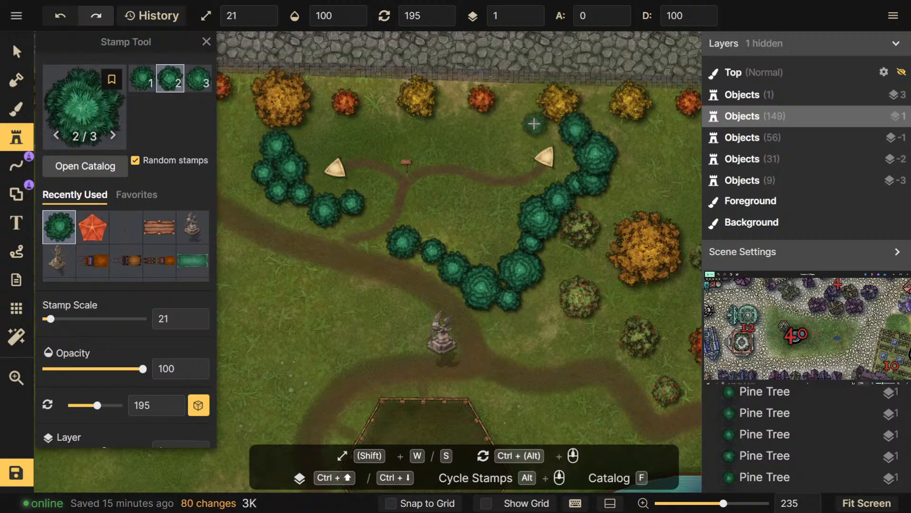
pyautogui.click(552, 128)
pyautogui.click(527, 124)
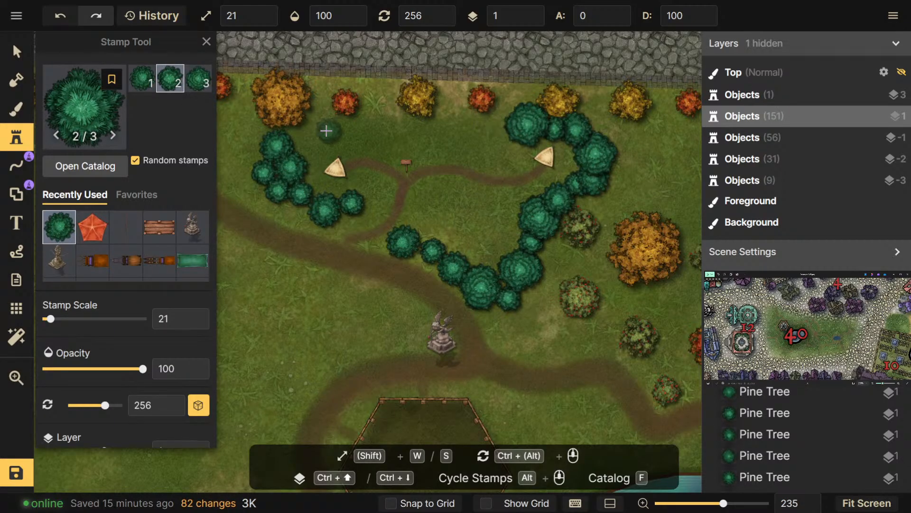
# Line the clearing north of the western stall with pines and move the overlapped red fall tree slightly north toward the wall
pyautogui.click(301, 138)
pyautogui.click(315, 121)
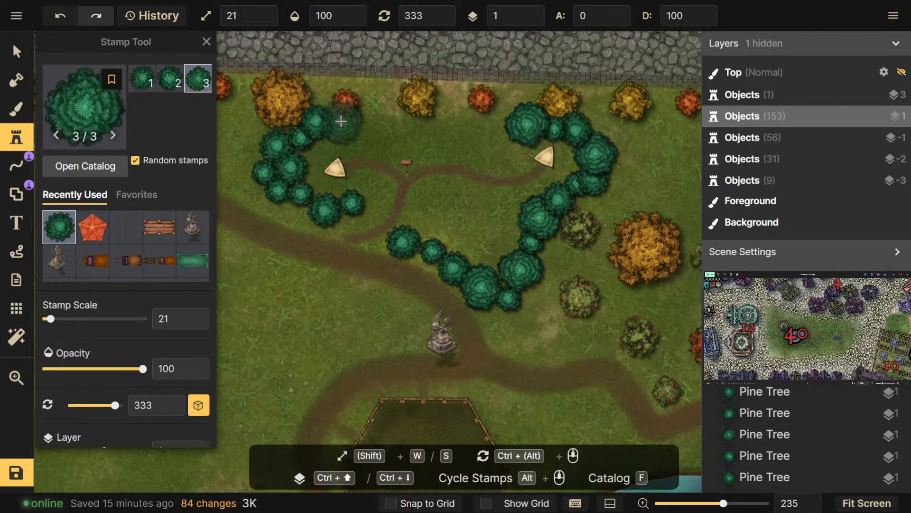
pyautogui.click(341, 122)
pyautogui.click(379, 119)
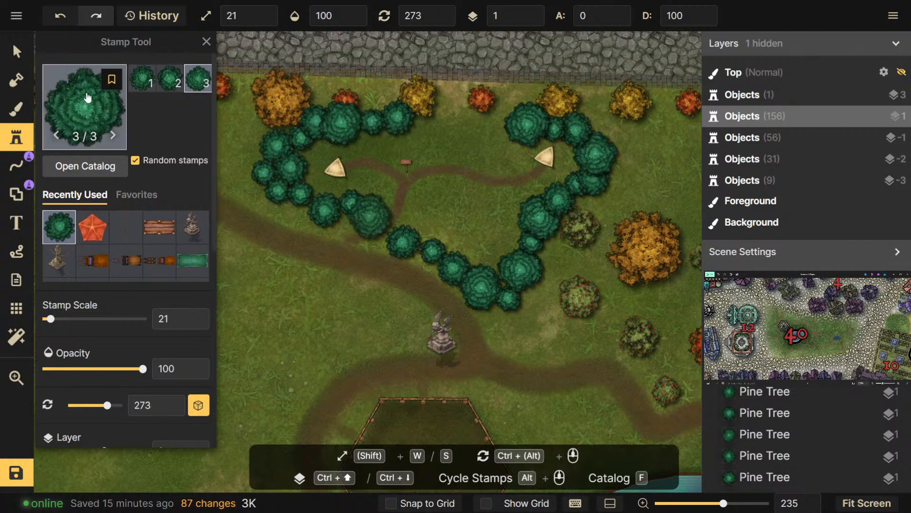
pyautogui.press('v')
pyautogui.moveTo(346, 95)
pyautogui.mouseDown()
pyautogui.moveTo(344, 83)
pyautogui.moveTo(330, 82)
pyautogui.moveTo(349, 80)
pyautogui.mouseUp()
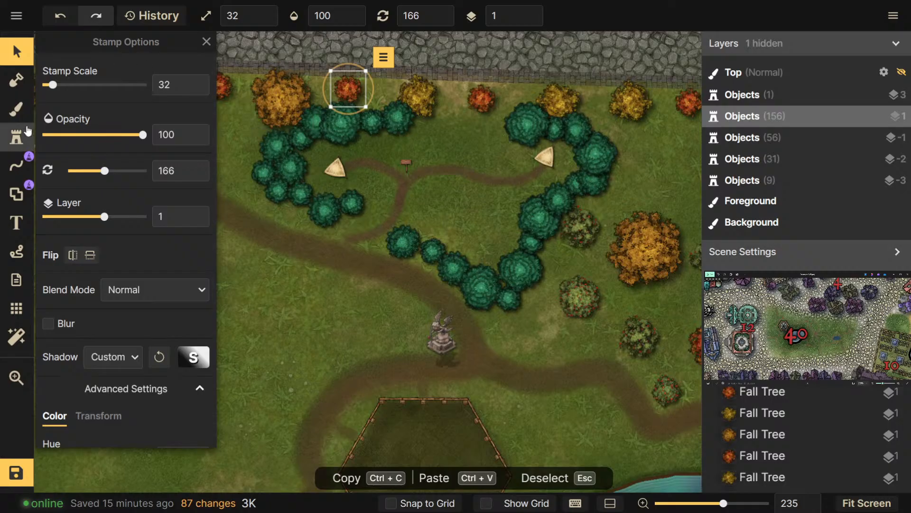
# Reselect the pine stamp and close the ring's northern gap with four pines, starting at scale 32 and finishing at scale 22
pyautogui.click(16, 137)
pyautogui.click(59, 227)
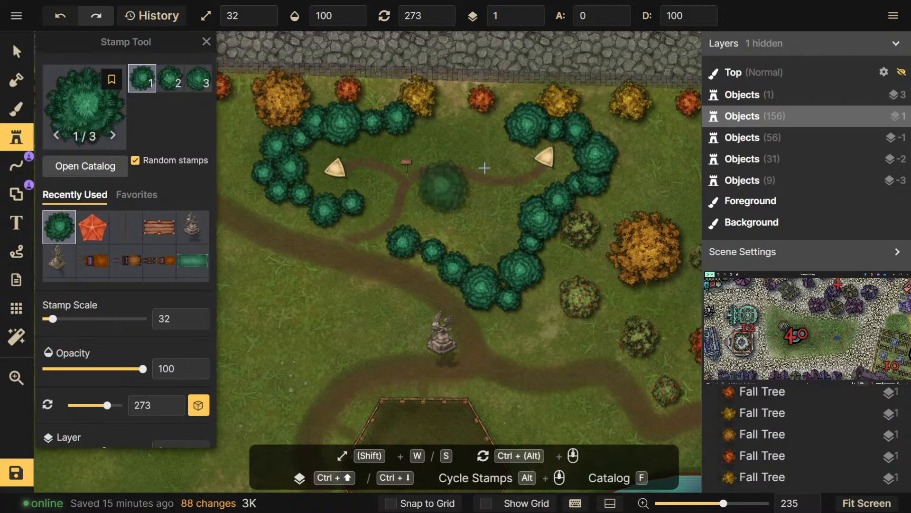
pyautogui.click(424, 124)
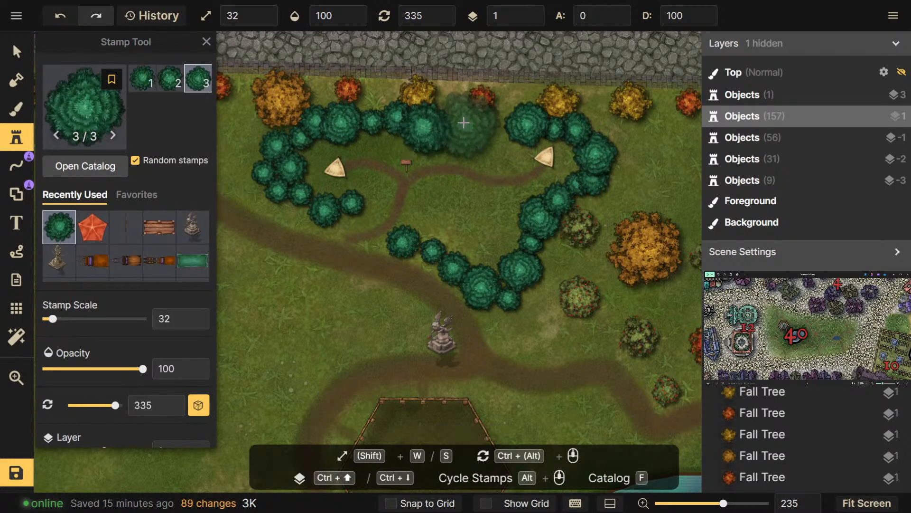
pyautogui.press('s')
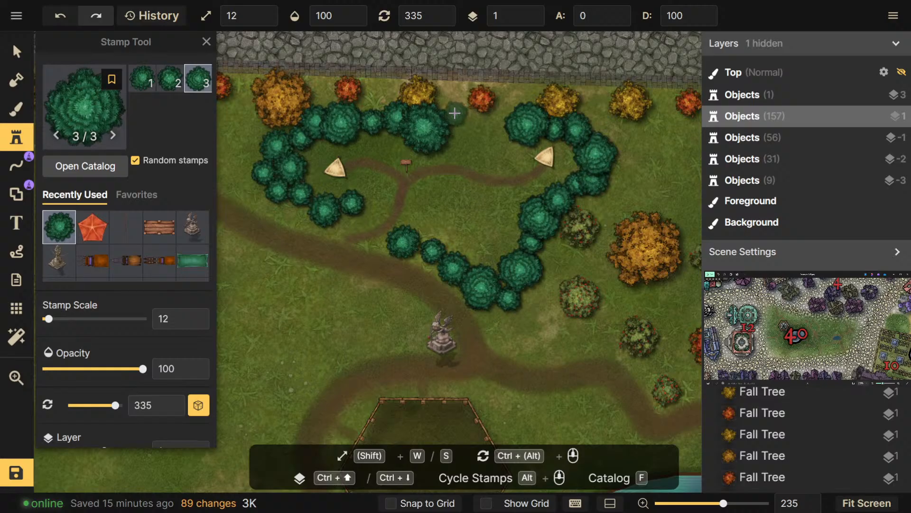
pyautogui.click(455, 113)
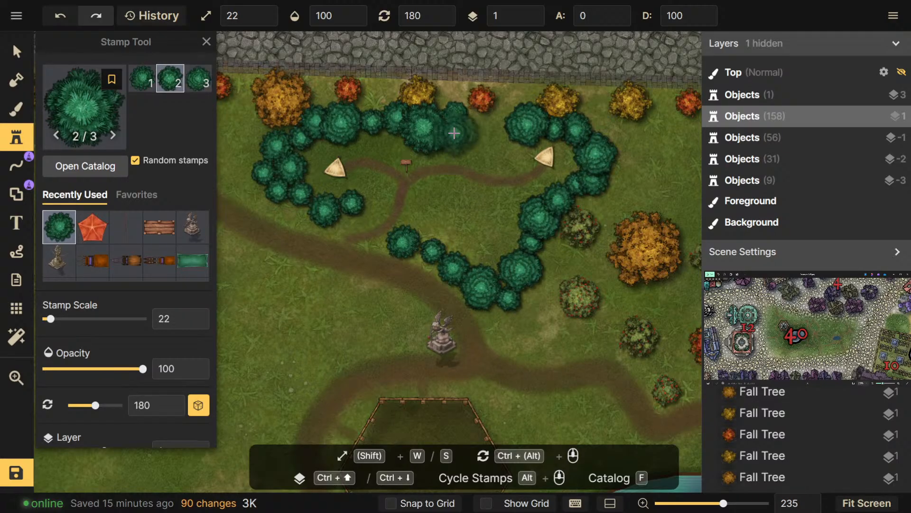
pyautogui.click(480, 124)
pyautogui.click(484, 122)
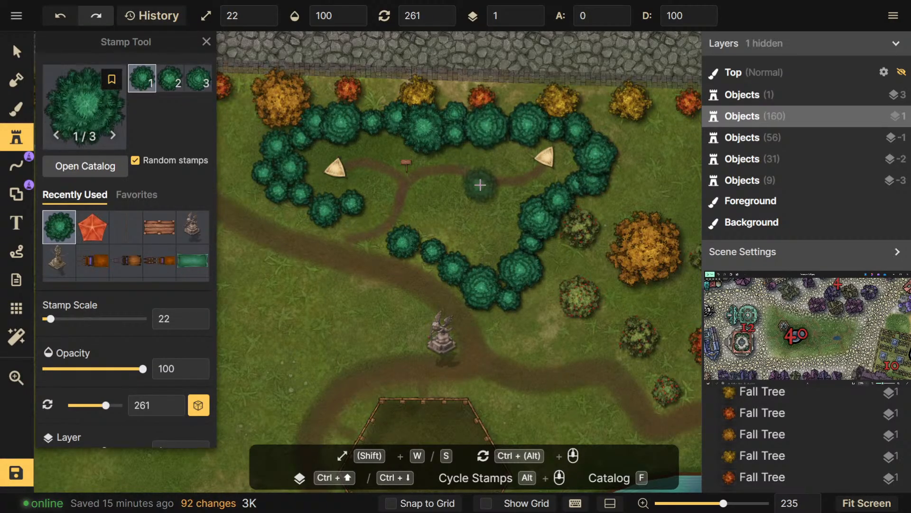
# Paint a third dirt trail branch running southeast from the signpost junction on the foreground, with brush size 9 and opacity 78
pyautogui.scroll(-3, 629, 223)
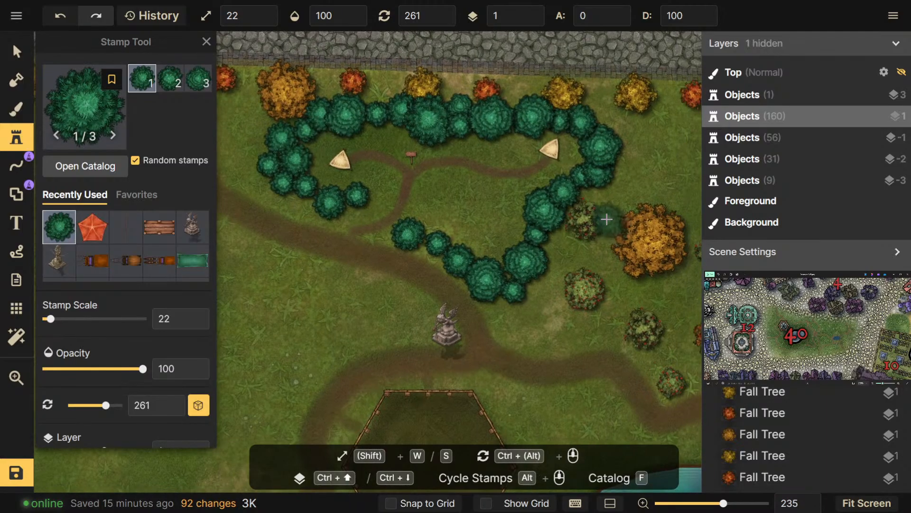
pyautogui.scroll(-5, 627, 266)
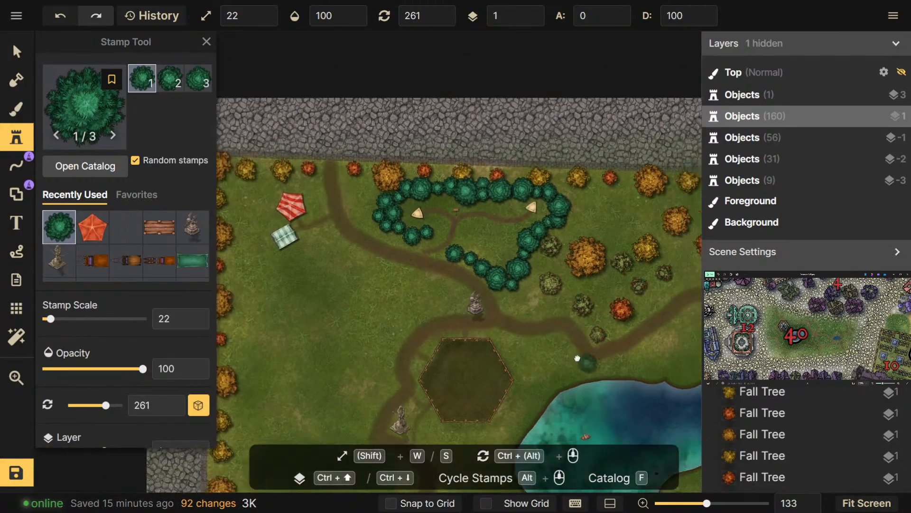
pyautogui.click(16, 108)
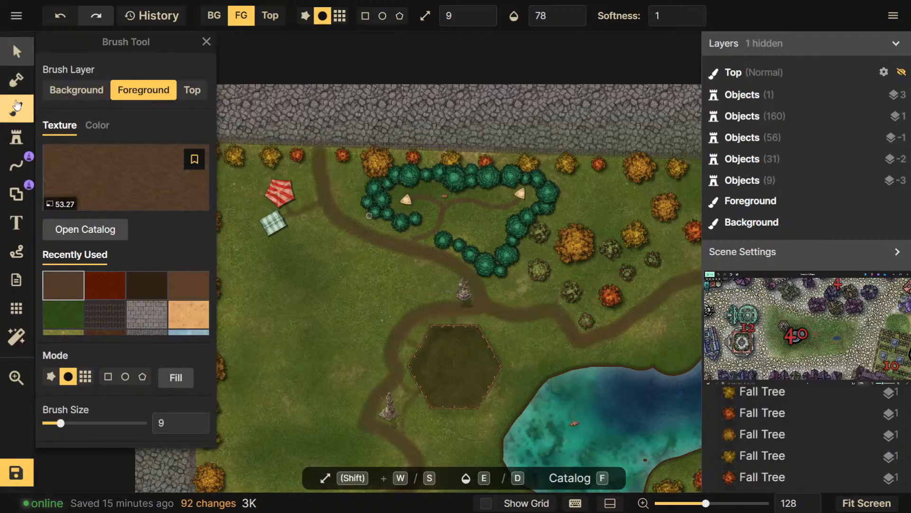
pyautogui.scroll(2, 315, 298)
pyautogui.scroll(2, 494, 192)
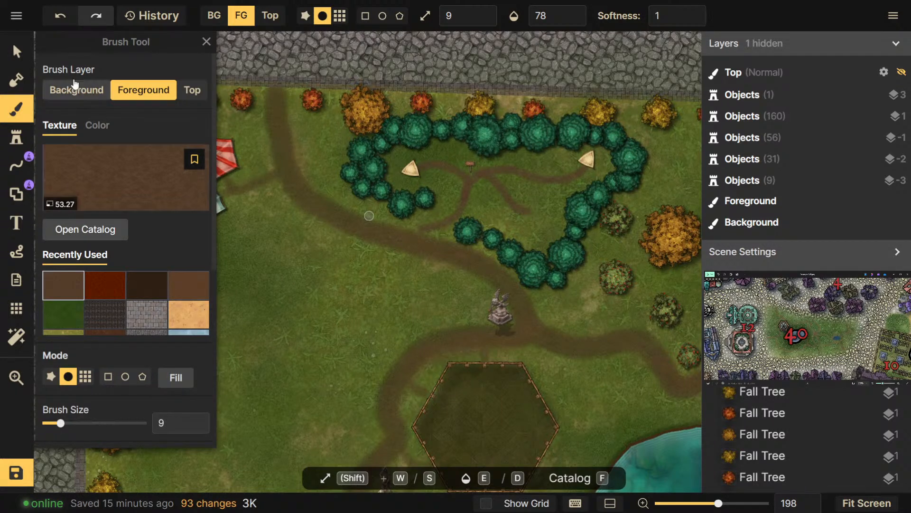
# Reuse the western stall's stamp to place a third market stall at scale 11 at the end of the southeastern trail branch
pyautogui.click(16, 51)
pyautogui.click(415, 172)
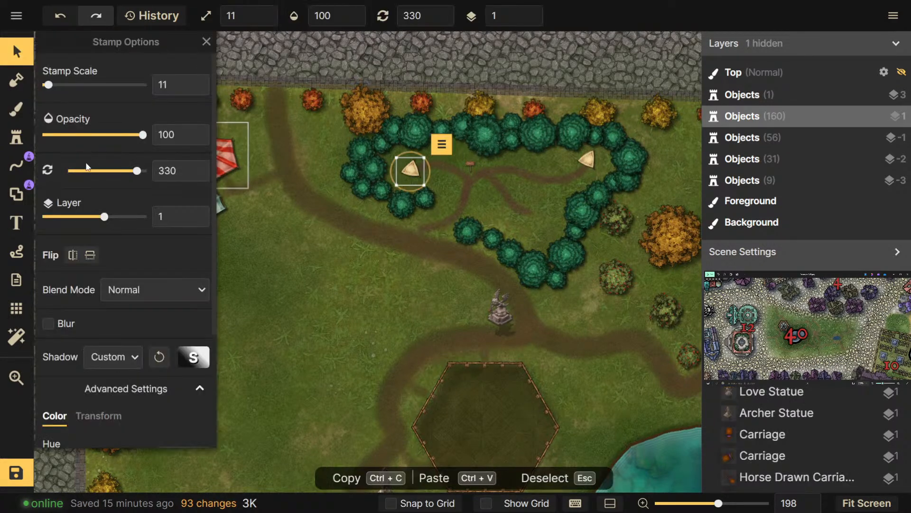
pyautogui.click(17, 137)
pyautogui.scroll(2, 553, 219)
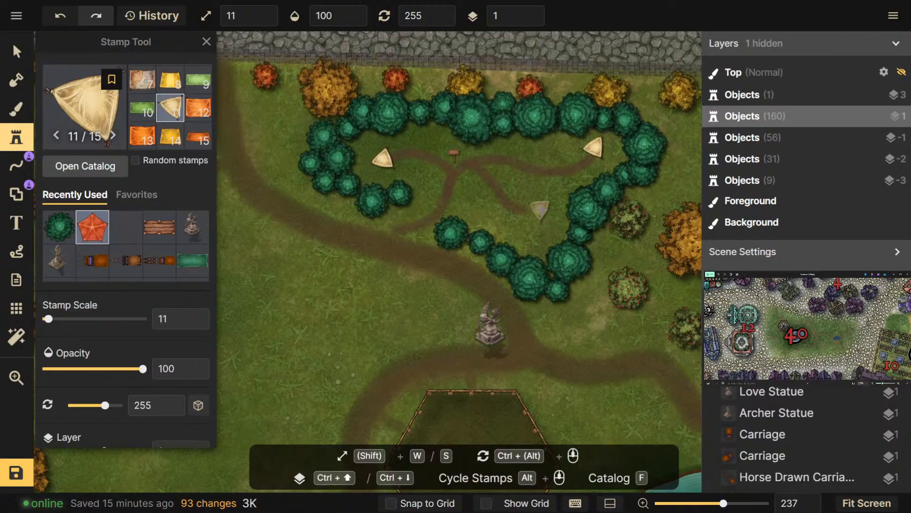
pyautogui.click(535, 214)
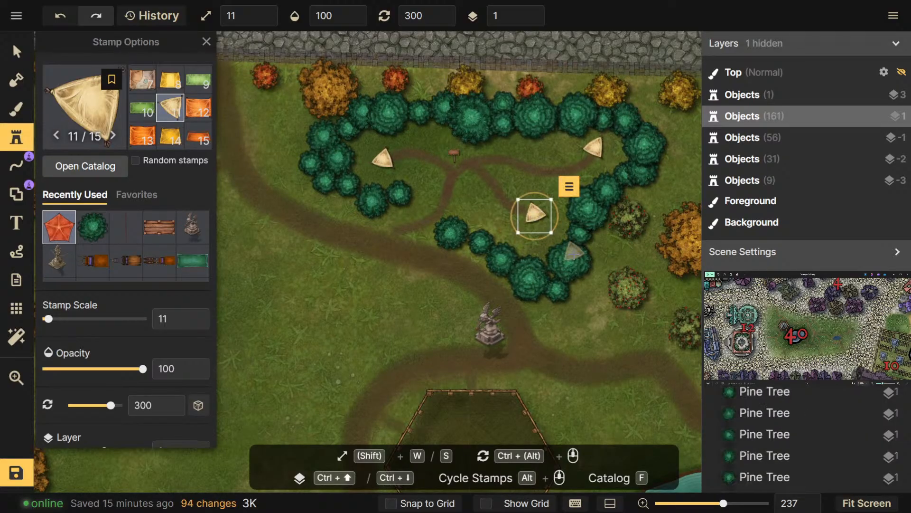
pyautogui.click(16, 51)
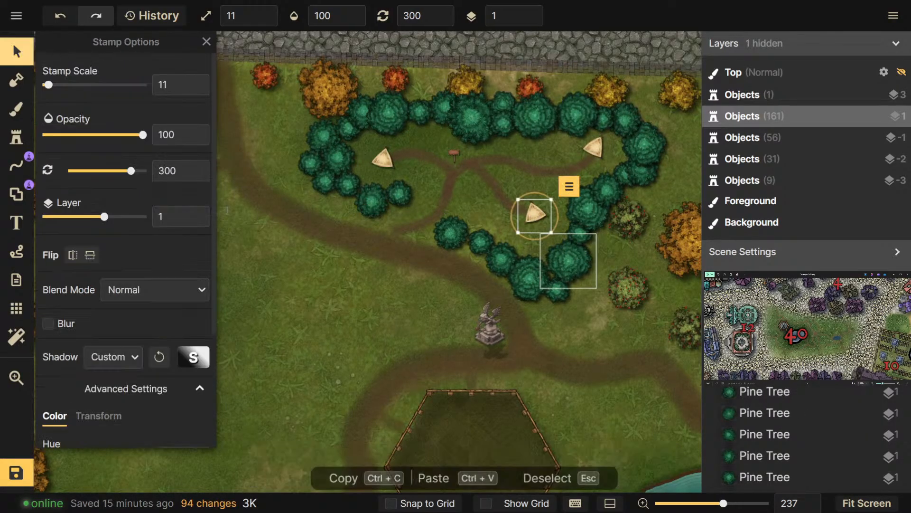
pyautogui.click(310, 311)
# Look over the whole park layout and save the map
pyautogui.scroll(-5, 379, 352)
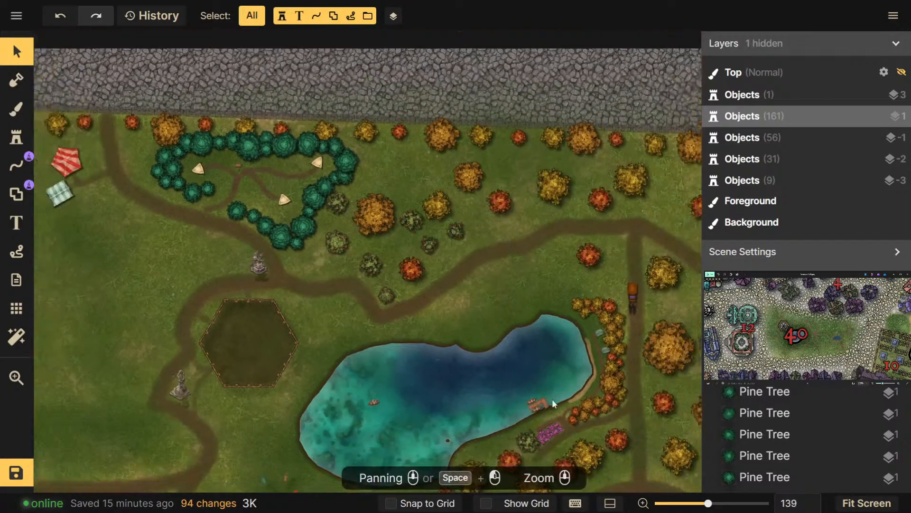
pyautogui.scroll(-1, 553, 402)
pyautogui.moveTo(552, 403); pyautogui.dragTo(387, 321)
pyautogui.scroll(-1, 387, 328)
pyautogui.moveTo(392, 358); pyautogui.dragTo(525, 315)
pyautogui.scroll(-1, 626, 349)
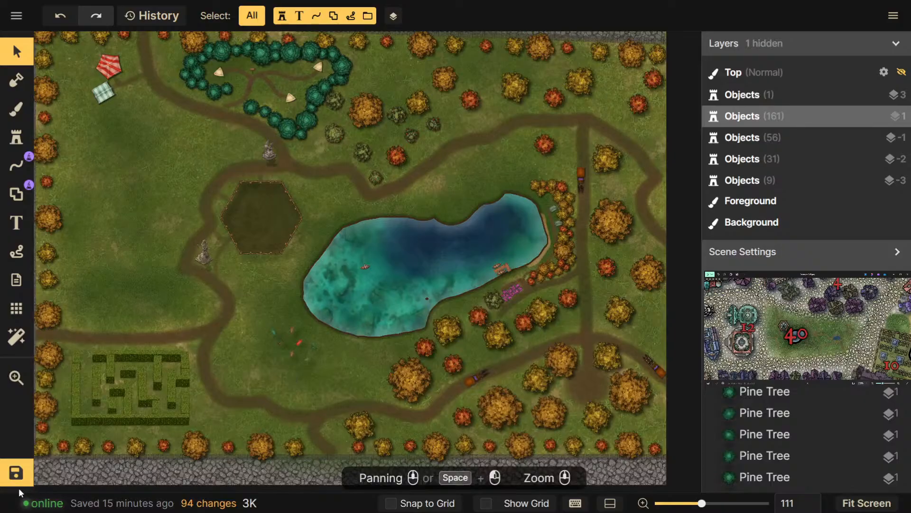
pyautogui.hotkey('ctrl', 's')
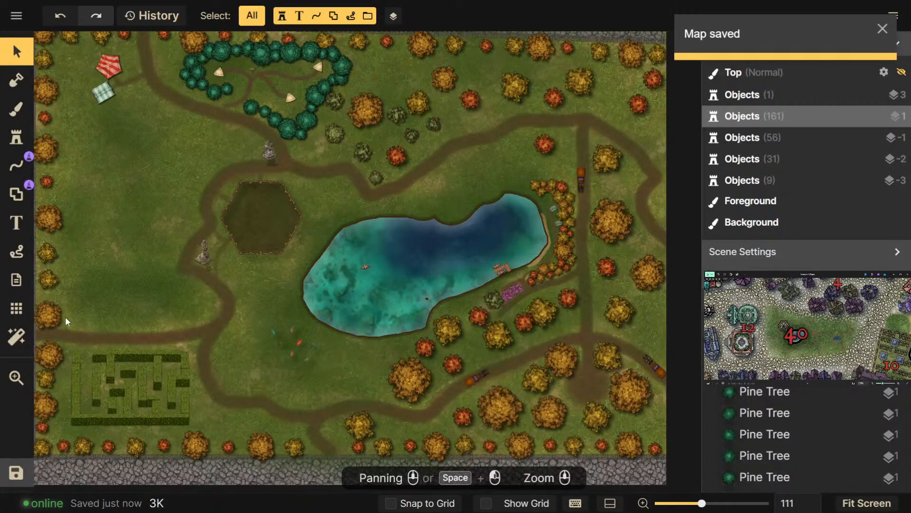
pyautogui.moveTo(428, 221); pyautogui.dragTo(365, 231)
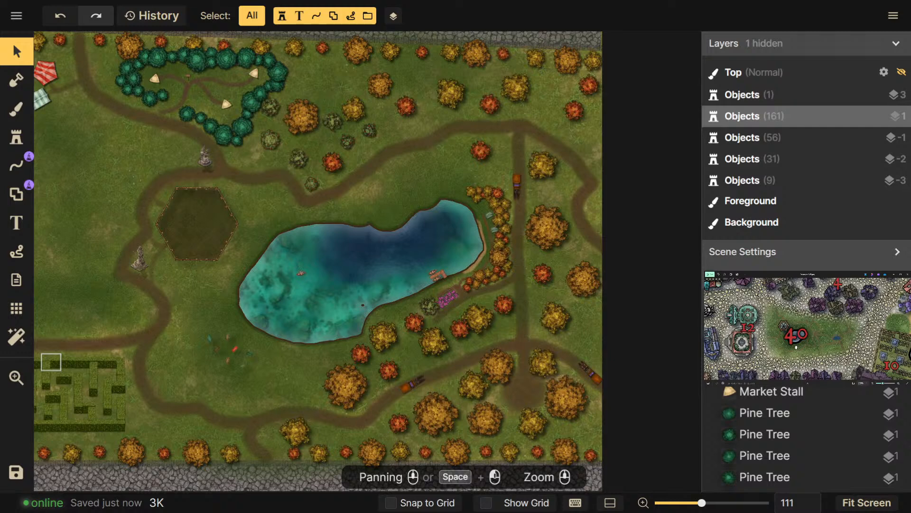
pyautogui.scroll(-2, 374, 183)
pyautogui.moveTo(341, 167); pyautogui.dragTo(360, 204)
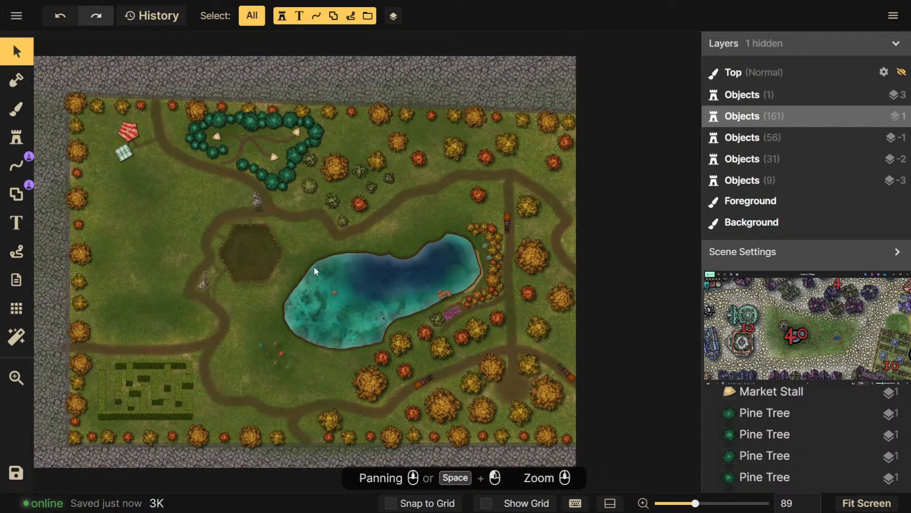
pyautogui.moveTo(334, 279); pyautogui.dragTo(346, 283)
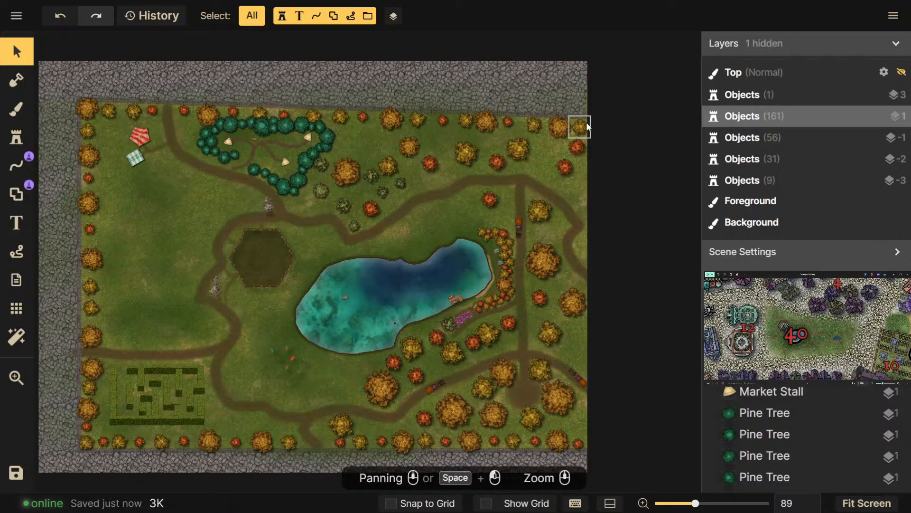
# Start a new map from a region and outline the whole park as the region, about 3086 wide and 2315 high
pyautogui.moveTo(619, 172); pyautogui.dragTo(470, 140)
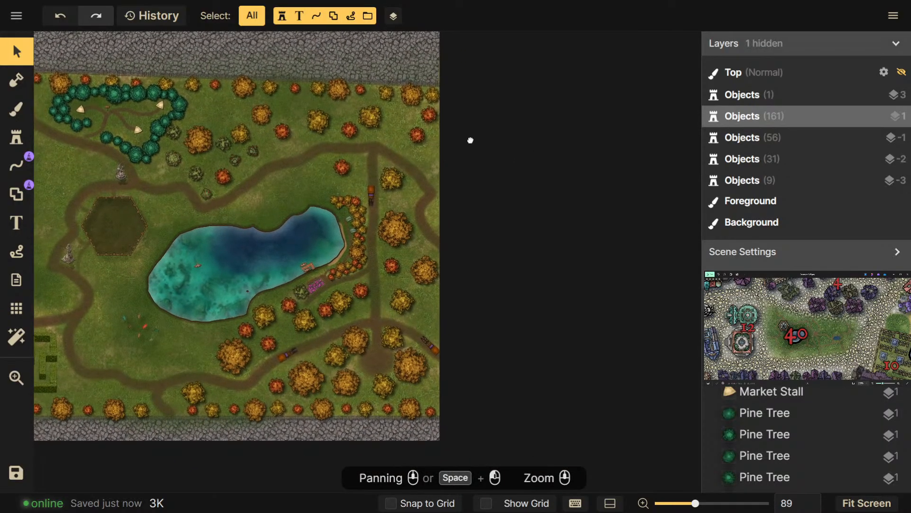
pyautogui.click(17, 16)
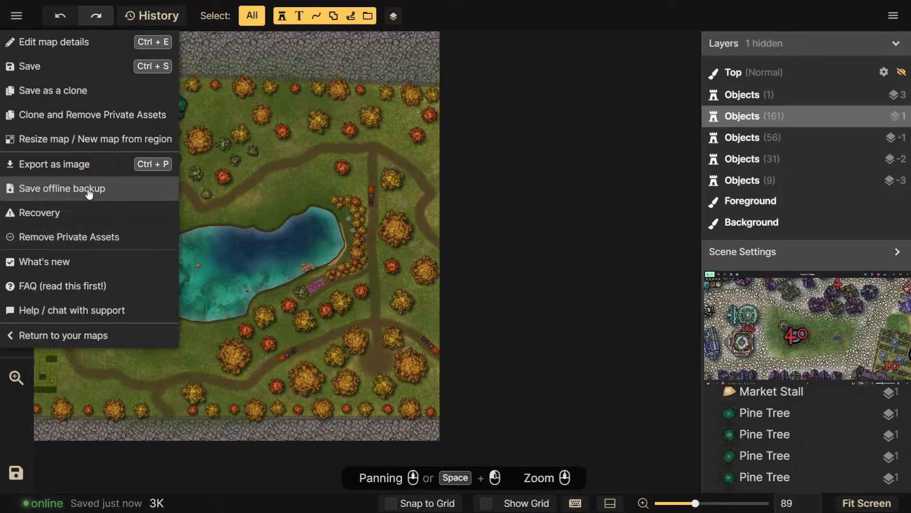
pyautogui.click(95, 139)
pyautogui.moveTo(557, 221); pyautogui.dragTo(433, 263)
pyautogui.scroll(-1, 500, 267)
pyautogui.scroll(-1, 238, 166)
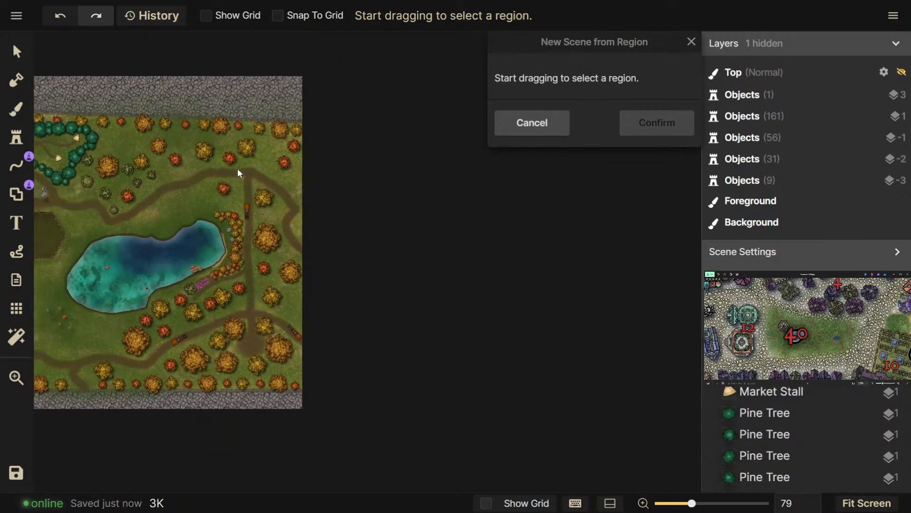
pyautogui.moveTo(238, 166); pyautogui.dragTo(183, 224)
pyautogui.moveTo(236, 136); pyautogui.dragTo(535, 467)
pyautogui.moveTo(300, 369); pyautogui.dragTo(588, 354)
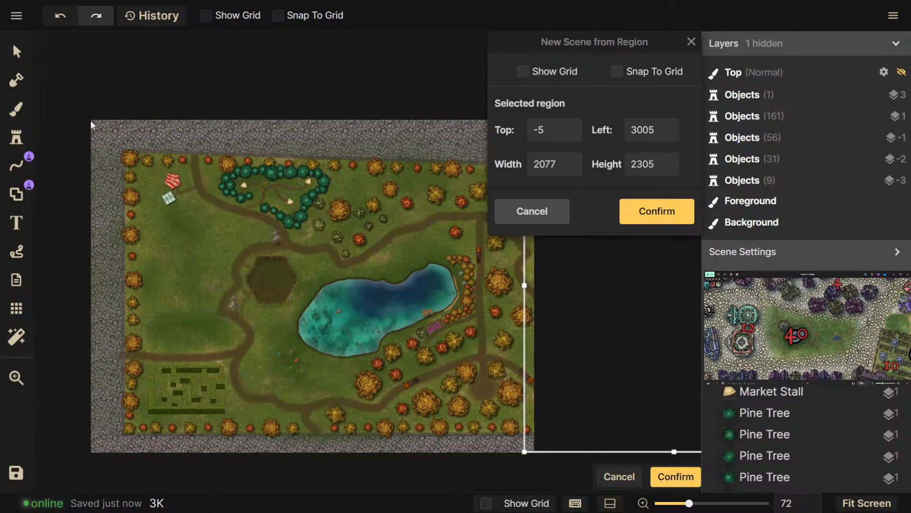
pyautogui.moveTo(91, 121); pyautogui.dragTo(535, 451)
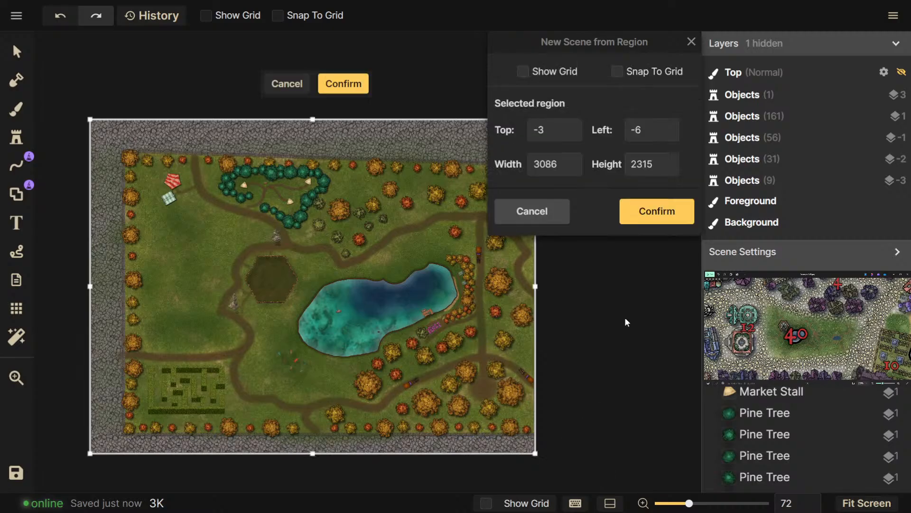
# Move the region east to Left 2938, overlapping only the park's eastern edge, and save and create the new map from it
pyautogui.moveTo(637, 378); pyautogui.dragTo(461, 381)
pyautogui.moveTo(234, 301); pyautogui.dragTo(656, 304)
pyautogui.moveTo(654, 304); pyautogui.dragTo(540, 337)
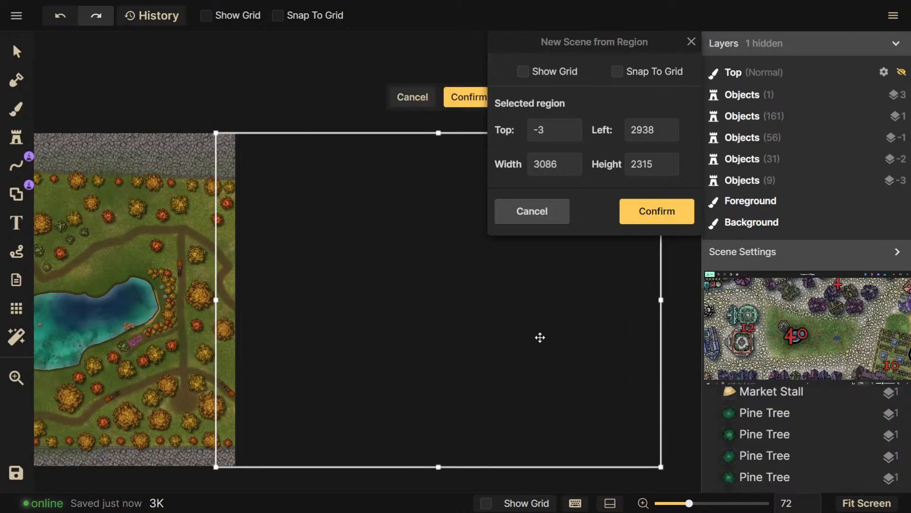
pyautogui.click(680, 207)
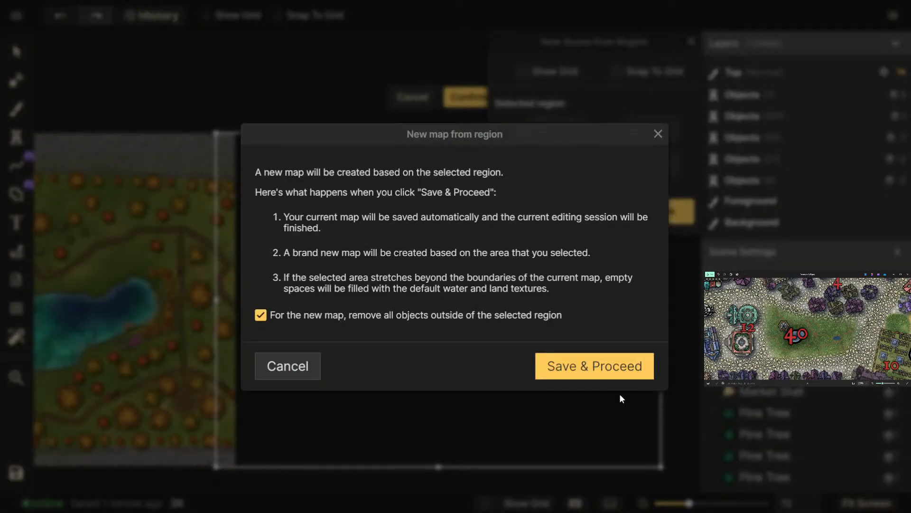
pyautogui.click(613, 371)
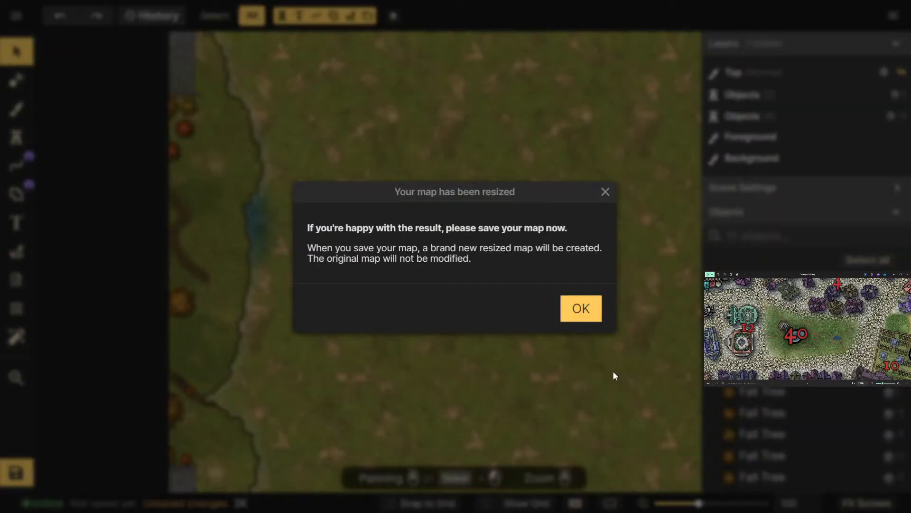
pyautogui.click(590, 315)
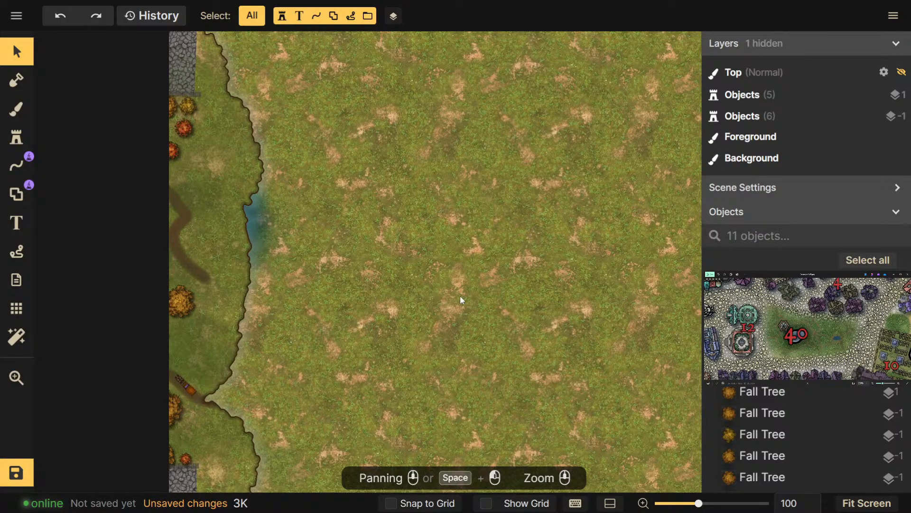
# Paint land over the coastline and the rest of the new map with the Mask Tool in Add mode at brush size 200
pyautogui.moveTo(461, 293); pyautogui.dragTo(457, 223)
pyautogui.scroll(-1, 458, 222)
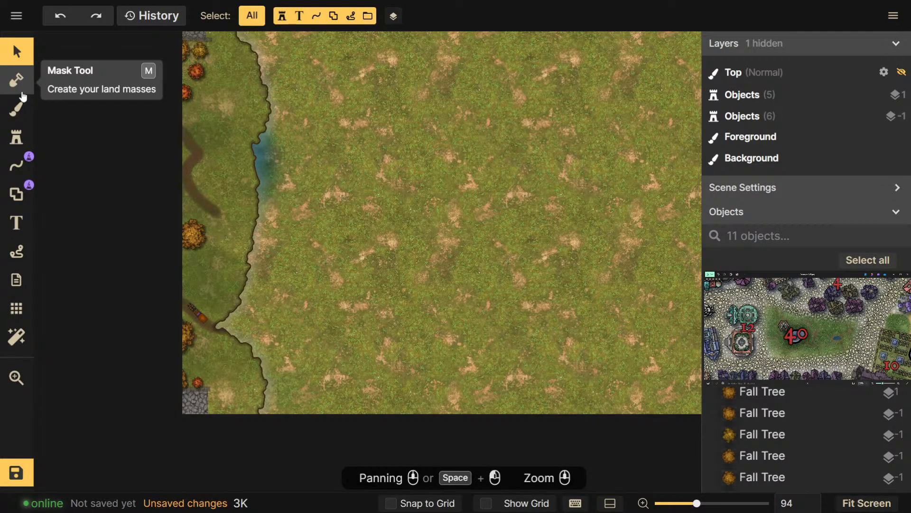
pyautogui.scroll(-2, 436, 289)
pyautogui.moveTo(437, 289); pyautogui.dragTo(390, 366)
pyautogui.scroll(-1, 358, 332)
pyautogui.moveTo(358, 330); pyautogui.dragTo(331, 332)
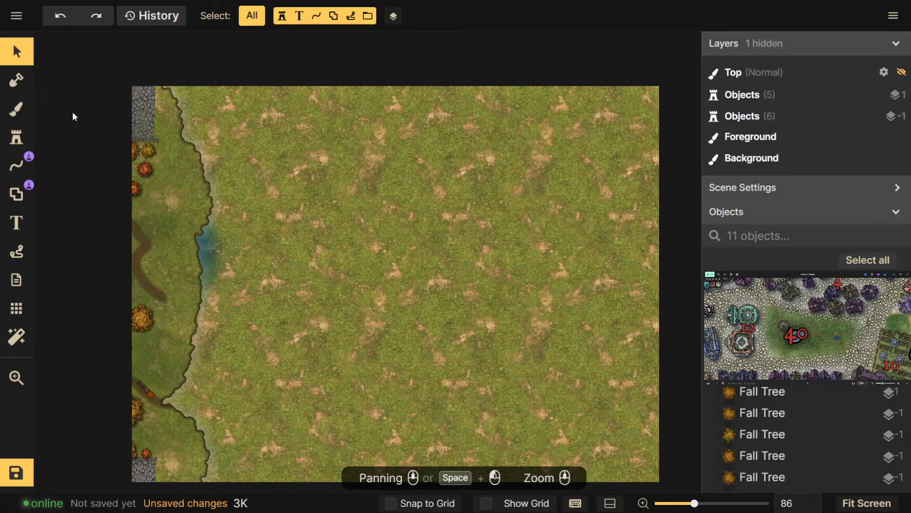
pyautogui.click(16, 137)
pyautogui.press('b')
pyautogui.scroll(3, 98, 213)
pyautogui.click(13, 83)
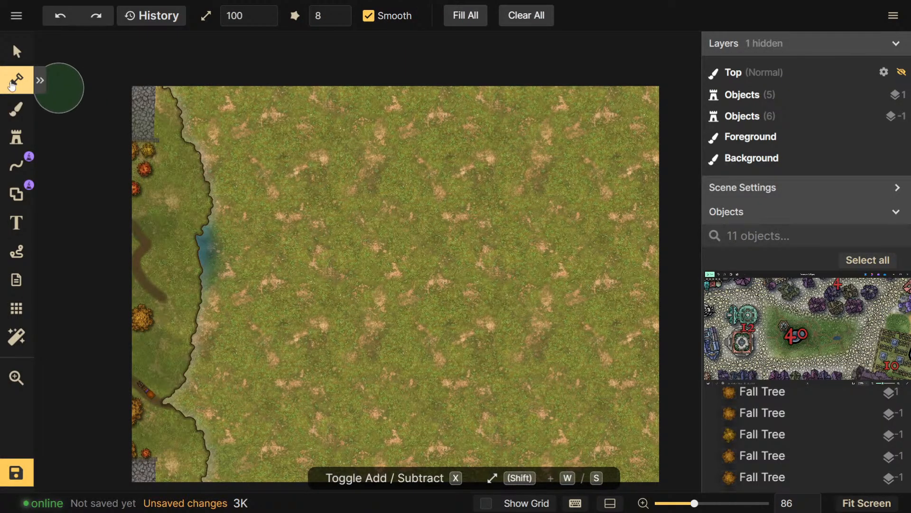
pyautogui.click(14, 82)
pyautogui.moveTo(159, 113); pyautogui.dragTo(228, 124)
pyautogui.scroll(-3, 328, 173)
pyautogui.moveTo(342, 176); pyautogui.dragTo(527, 167)
pyautogui.moveTo(376, 112)
pyautogui.mouseDown()
pyautogui.moveTo(460, 130)
pyautogui.moveTo(762, 141)
pyautogui.mouseUp()
pyautogui.scroll(-3, 527, 212)
pyautogui.moveTo(527, 212)
pyautogui.mouseDown()
pyautogui.moveTo(401, 193)
pyautogui.moveTo(672, 118)
pyautogui.moveTo(284, 167)
pyautogui.moveTo(284, 213)
pyautogui.moveTo(259, 256)
pyautogui.mouseUp()
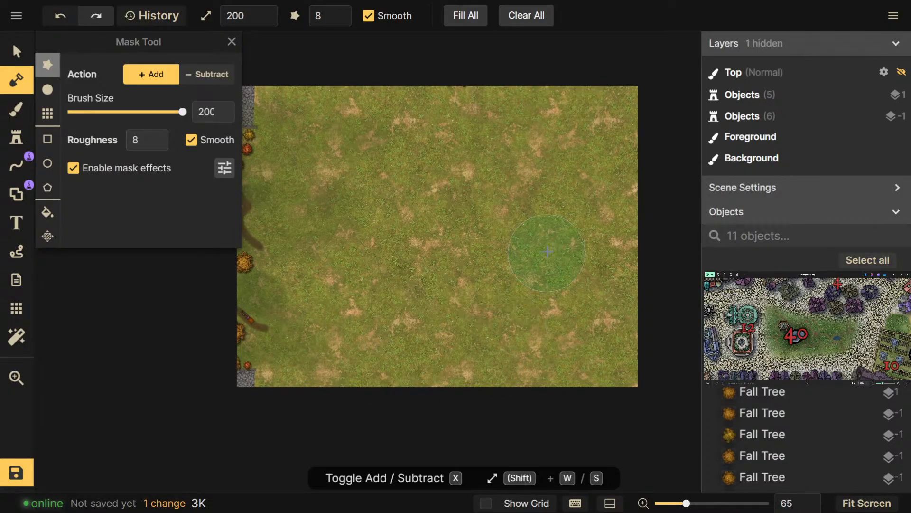
pyautogui.moveTo(297, 82); pyautogui.dragTo(456, 78)
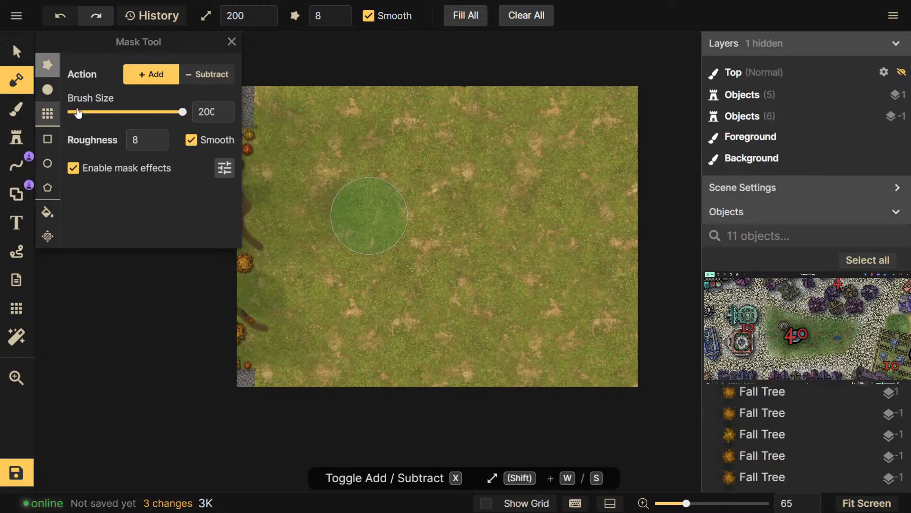
# Carve a small oval pond into the land's southeast with the Mask Tool in Subtract mode at brush size 30
pyautogui.click(201, 76)
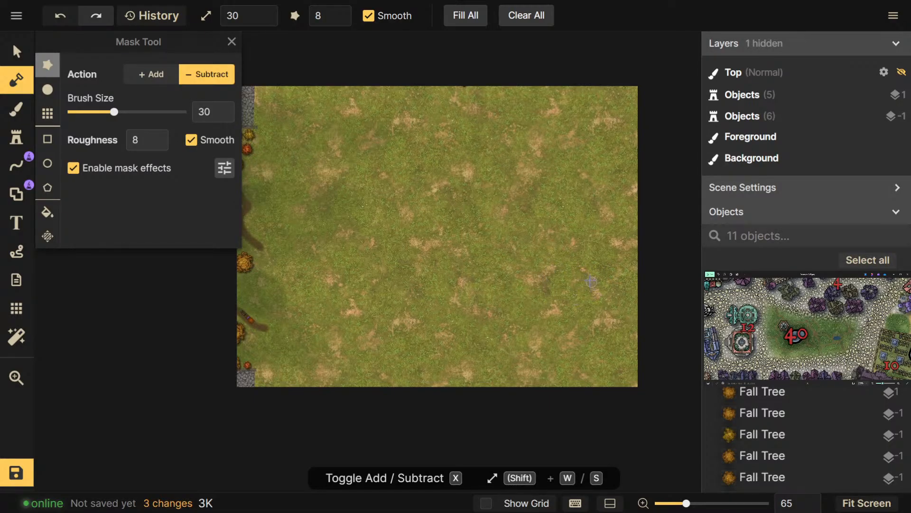
pyautogui.moveTo(593, 282); pyautogui.dragTo(560, 269)
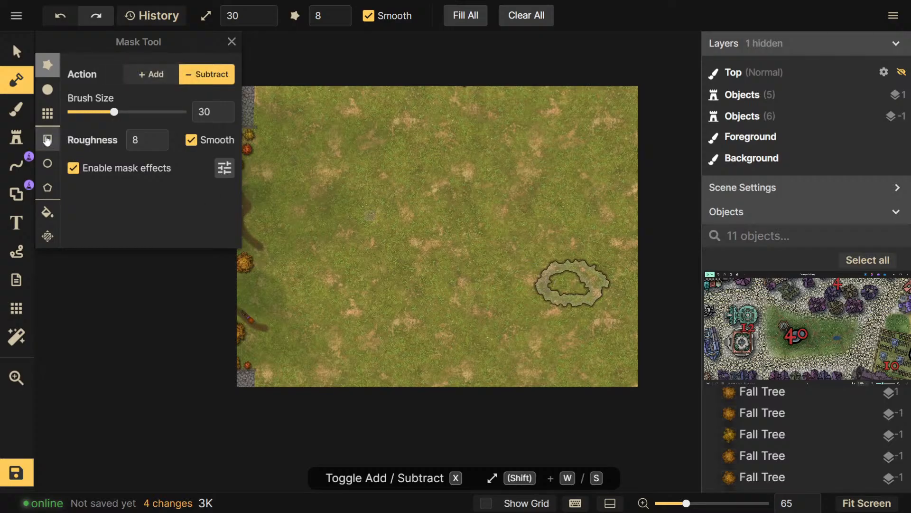
pyautogui.moveTo(552, 275)
pyautogui.mouseDown()
pyautogui.moveTo(571, 275)
pyautogui.moveTo(581, 288)
pyautogui.moveTo(558, 293)
pyautogui.moveTo(550, 282)
pyautogui.moveTo(571, 274)
pyautogui.moveTo(587, 287)
pyautogui.moveTo(566, 278)
pyautogui.mouseUp()
pyautogui.click(572, 288)
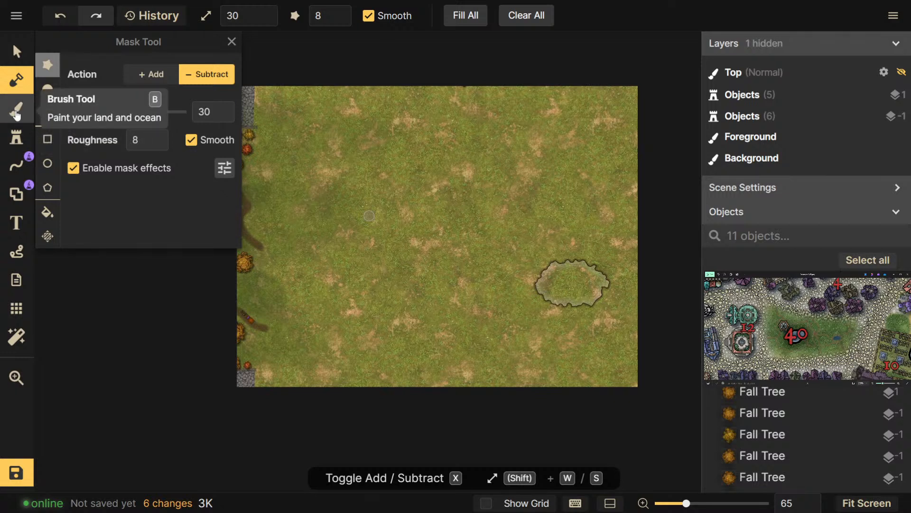
# Reshape the pond by subtracting land on its western side and adding land back along its eastern side
pyautogui.moveTo(549, 265)
pyautogui.mouseDown()
pyautogui.moveTo(502, 279)
pyautogui.moveTo(513, 294)
pyautogui.moveTo(548, 300)
pyautogui.moveTo(544, 309)
pyautogui.moveTo(510, 282)
pyautogui.moveTo(539, 276)
pyautogui.mouseUp()
pyautogui.press('x')
pyautogui.moveTo(610, 284)
pyautogui.mouseDown()
pyautogui.moveTo(669, 317)
pyautogui.moveTo(583, 255)
pyautogui.mouseUp()
pyautogui.moveTo(591, 340); pyautogui.dragTo(588, 346)
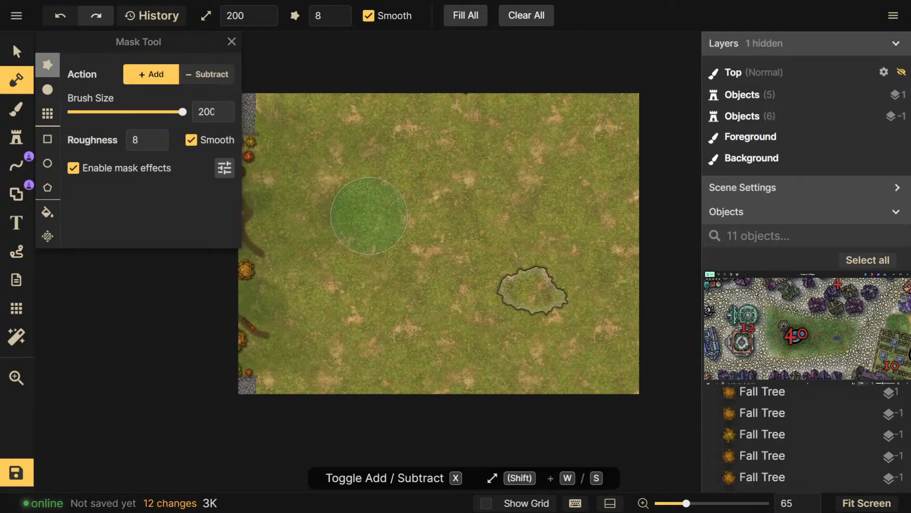
# Paint the pond with the recent teal water texture on the background at brush size 80 and opacity 100, and select the second teal water texture
pyautogui.click(16, 108)
pyautogui.scroll(-3, 122, 237)
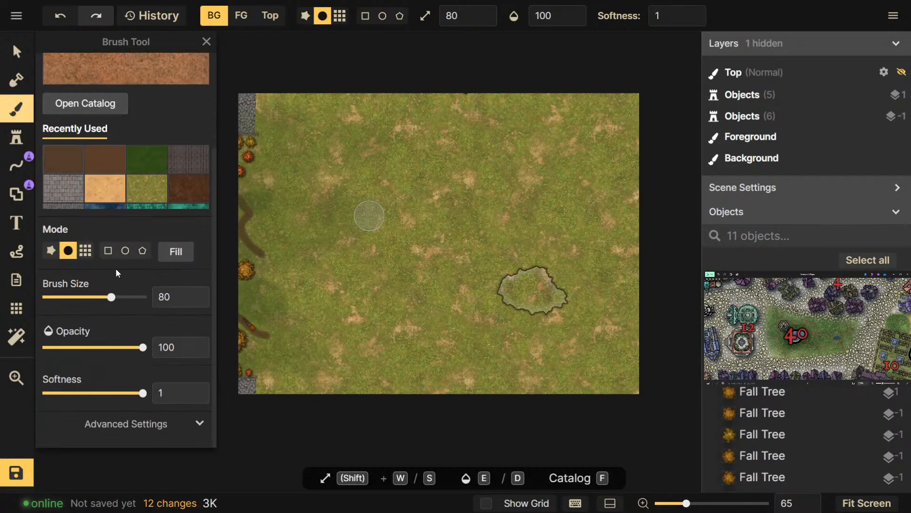
pyautogui.click(147, 207)
pyautogui.moveTo(546, 294)
pyautogui.mouseDown()
pyautogui.moveTo(565, 294)
pyautogui.moveTo(520, 279)
pyautogui.moveTo(478, 289)
pyautogui.moveTo(576, 302)
pyautogui.mouseUp()
pyautogui.scroll(-2, 174, 195)
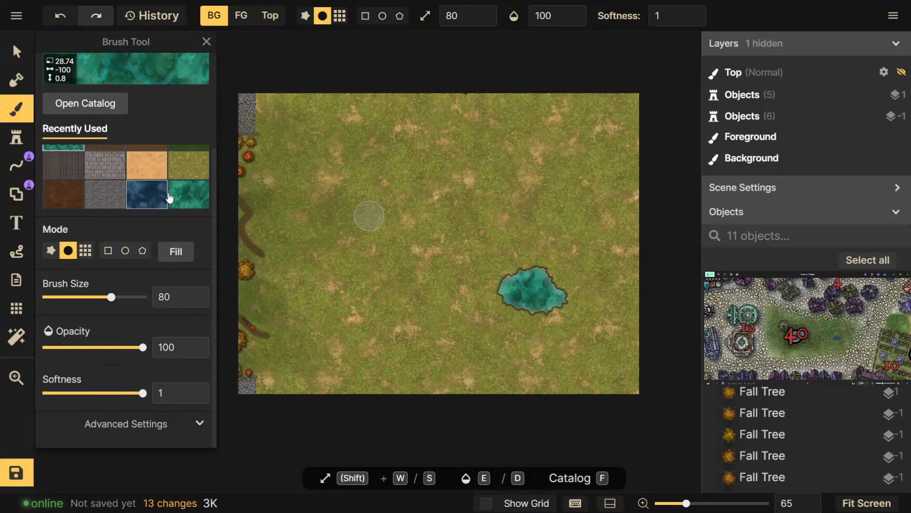
pyautogui.click(174, 195)
pyautogui.moveTo(546, 297); pyautogui.dragTo(586, 302)
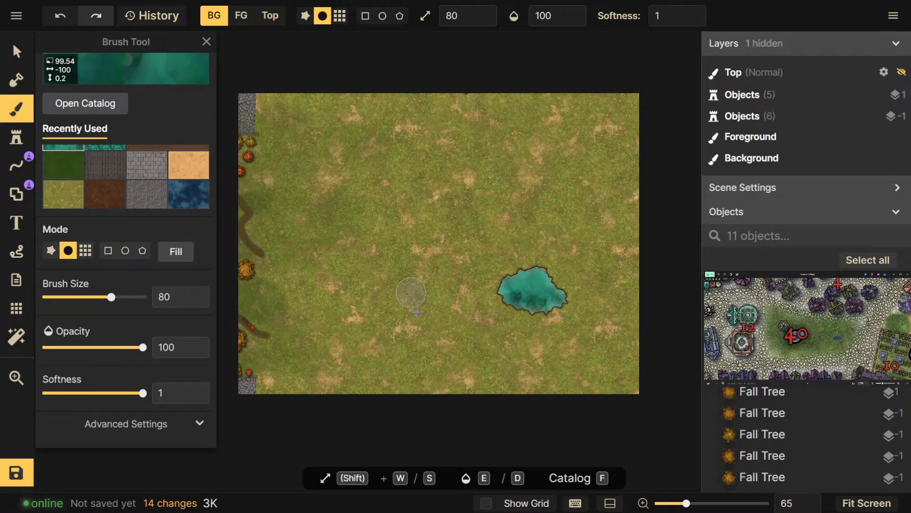
pyautogui.click(513, 321)
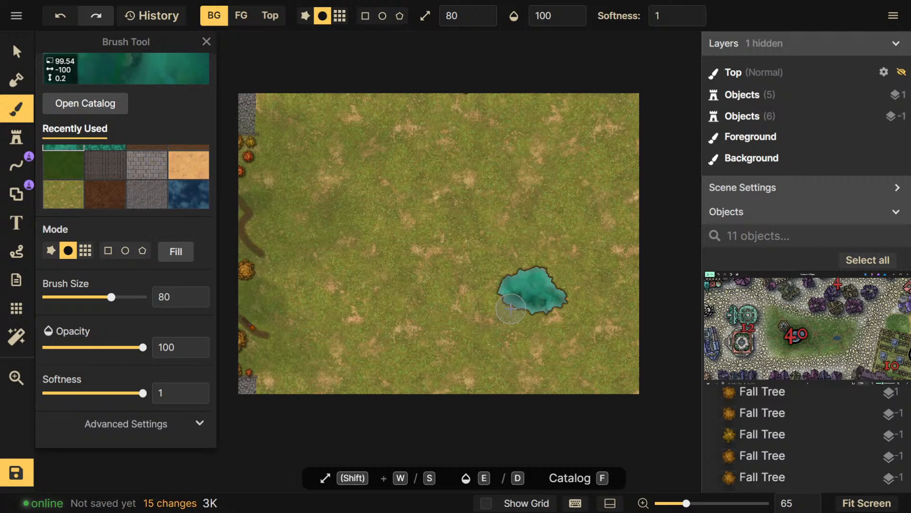
pyautogui.hotkey('ctrl', 'z')
pyautogui.hotkey('ctrl', 'z')
# Blend the second teal water texture over the pond with brush opacity 37
pyautogui.moveTo(143, 347); pyautogui.dragTo(82, 352)
pyautogui.moveTo(514, 297); pyautogui.dragTo(587, 301)
pyautogui.moveTo(480, 275); pyautogui.dragTo(575, 311)
pyautogui.moveTo(477, 321)
pyautogui.mouseDown()
pyautogui.moveTo(579, 303)
pyautogui.moveTo(577, 295)
pyautogui.mouseUp()
# Shade the pond with the dark blue water texture on the background at brush size 80 and opacity 37
pyautogui.scroll(1, 129, 200)
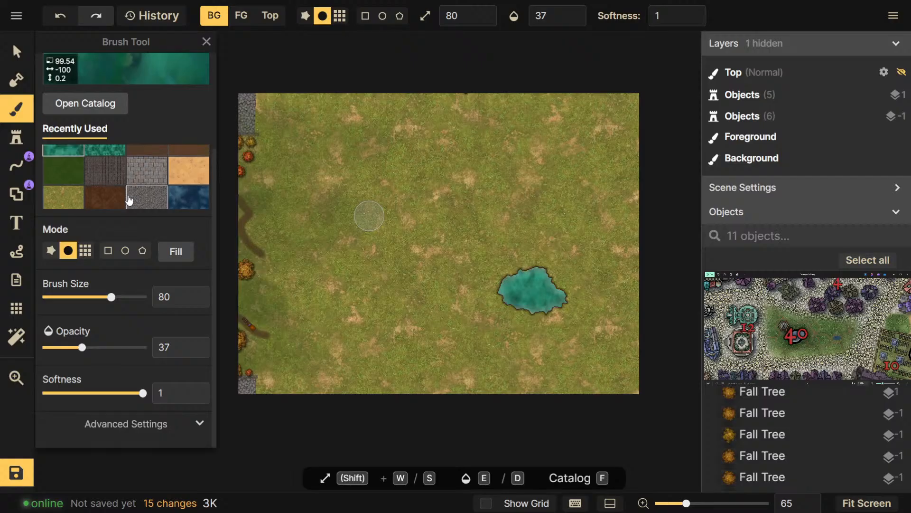
pyautogui.click(187, 206)
pyautogui.moveTo(494, 289)
pyautogui.mouseDown()
pyautogui.moveTo(566, 303)
pyautogui.moveTo(565, 317)
pyautogui.moveTo(525, 295)
pyautogui.mouseUp()
pyautogui.moveTo(439, 280); pyautogui.dragTo(450, 334)
pyautogui.moveTo(530, 345)
pyautogui.mouseDown()
pyautogui.moveTo(523, 342)
pyautogui.moveTo(597, 358)
pyautogui.mouseUp()
pyautogui.click(530, 335)
pyautogui.moveTo(501, 347)
pyautogui.mouseDown()
pyautogui.moveTo(589, 362)
pyautogui.moveTo(576, 467)
pyautogui.mouseUp()
pyautogui.moveTo(530, 326); pyautogui.dragTo(609, 485)
pyautogui.moveTo(456, 321)
pyautogui.mouseDown()
pyautogui.moveTo(593, 320)
pyautogui.moveTo(490, 335)
pyautogui.moveTo(485, 309)
pyautogui.moveTo(505, 303)
pyautogui.mouseUp()
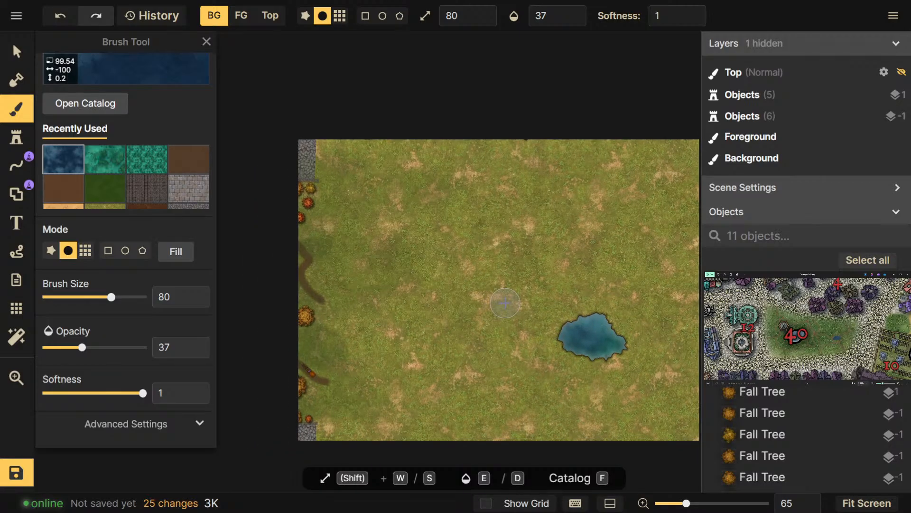
# Select the irregular cobblestone texture, mark a rectangle along the map's northern edge and fill it on the background at opacity 37
pyautogui.moveTo(574, 346); pyautogui.dragTo(529, 345)
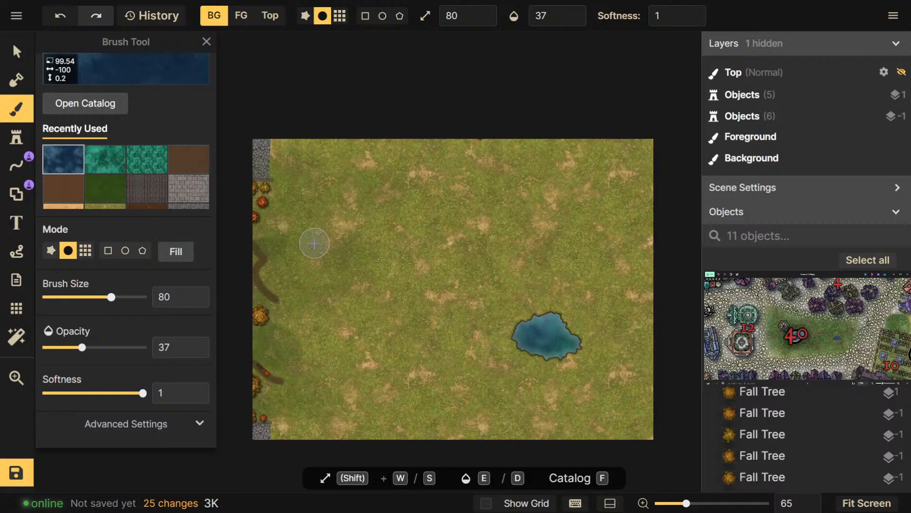
pyautogui.moveTo(300, 228); pyautogui.dragTo(317, 227)
pyautogui.click(146, 189)
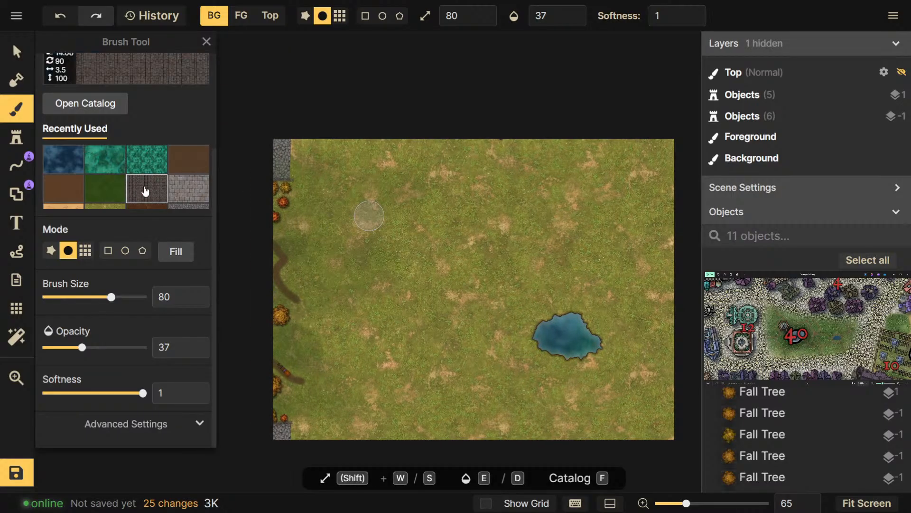
pyautogui.click(178, 194)
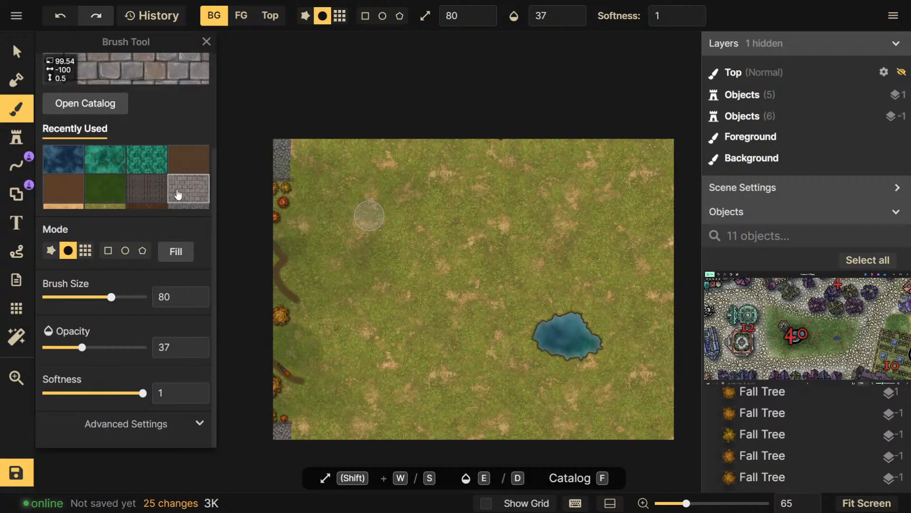
pyautogui.scroll(-1, 178, 195)
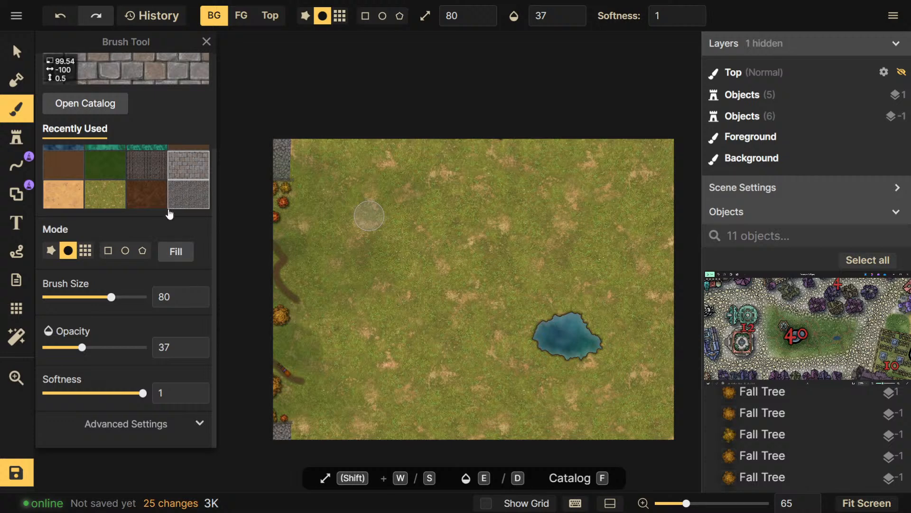
pyautogui.click(176, 204)
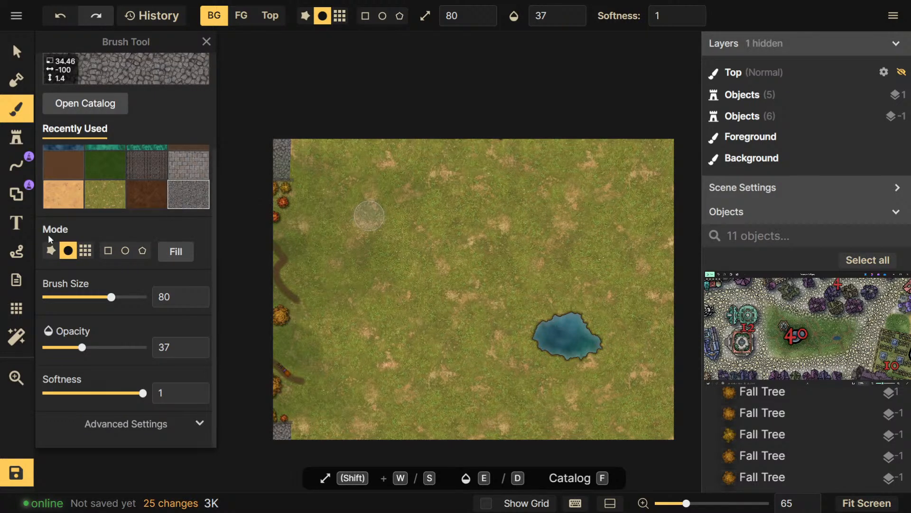
pyautogui.click(107, 250)
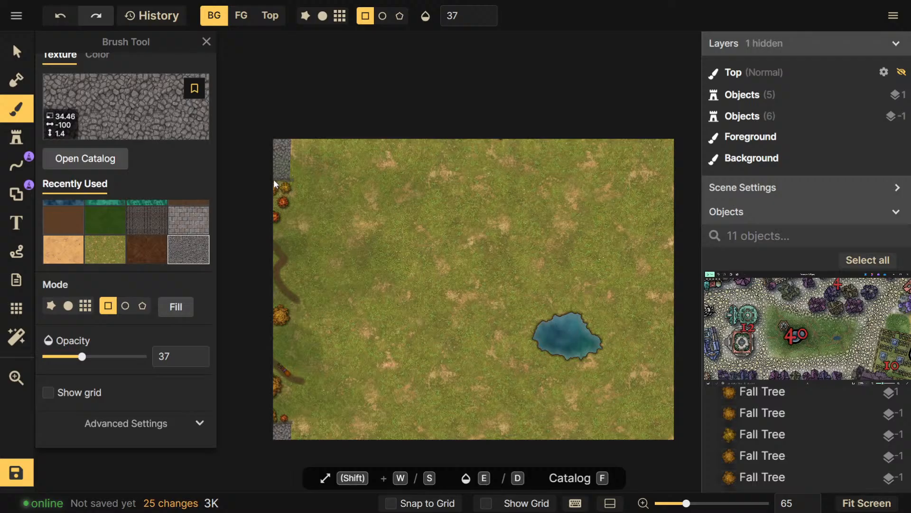
pyautogui.moveTo(271, 179)
pyautogui.mouseDown()
pyautogui.moveTo(540, 138)
pyautogui.moveTo(672, 141)
pyautogui.mouseUp()
pyautogui.moveTo(361, 145); pyautogui.dragTo(379, 153)
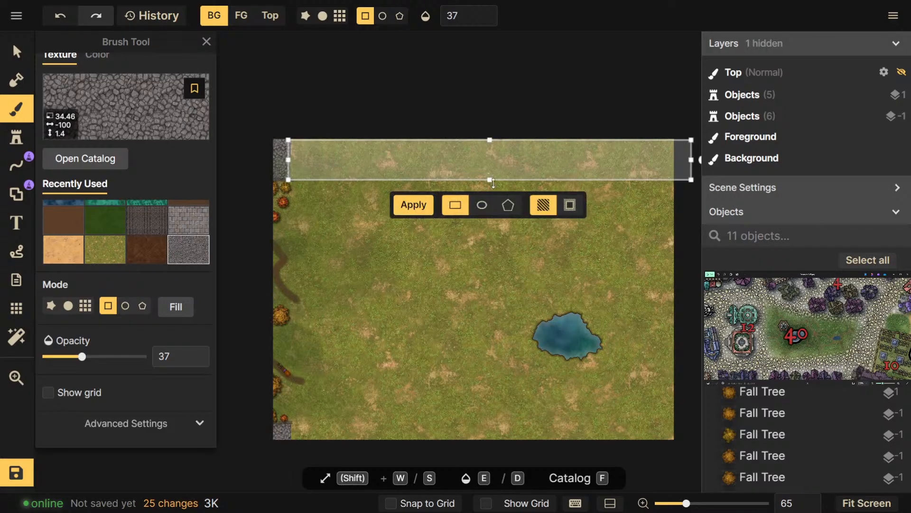
pyautogui.click(417, 210)
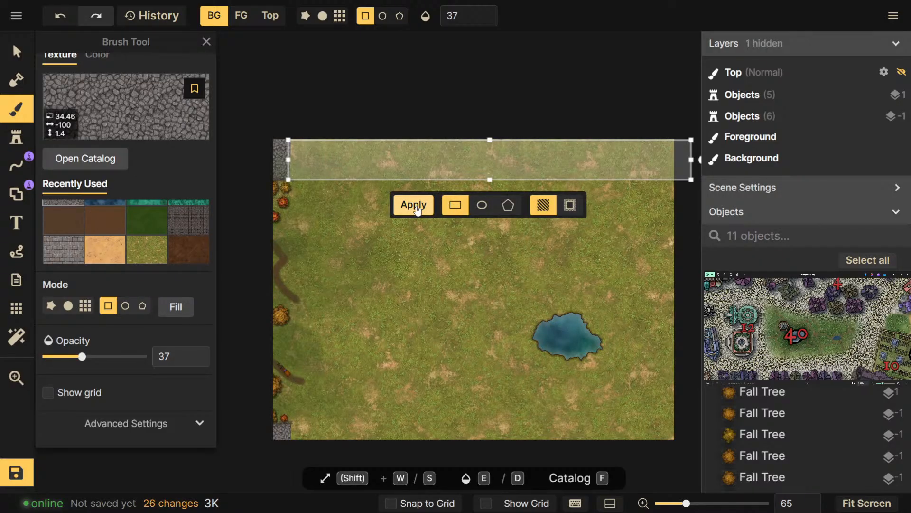
# Fill the northern strip with cobblestone on the foreground layer, first at opacity 37 and finally at opacity 100
pyautogui.scroll(2, 131, 122)
pyautogui.click(133, 97)
pyautogui.click(400, 206)
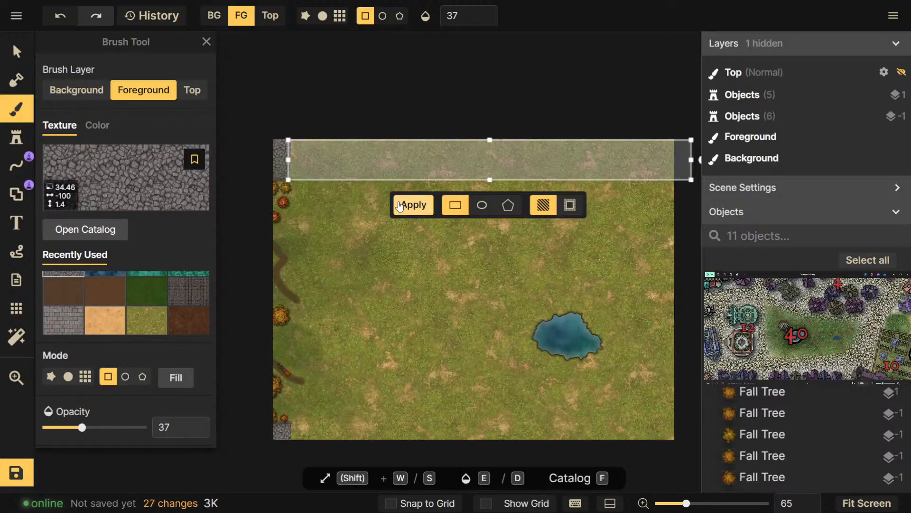
pyautogui.scroll(-2, 102, 350)
pyautogui.moveTo(81, 356); pyautogui.dragTo(382, 260)
pyautogui.click(411, 212)
# Fill a strip along the map's southern edge with cobblestone and line its inner side with a thin band of the dark brick texture
pyautogui.moveTo(402, 152)
pyautogui.mouseDown()
pyautogui.moveTo(402, 131)
pyautogui.moveTo(394, 403)
pyautogui.moveTo(403, 432)
pyautogui.mouseUp()
pyautogui.click(414, 387)
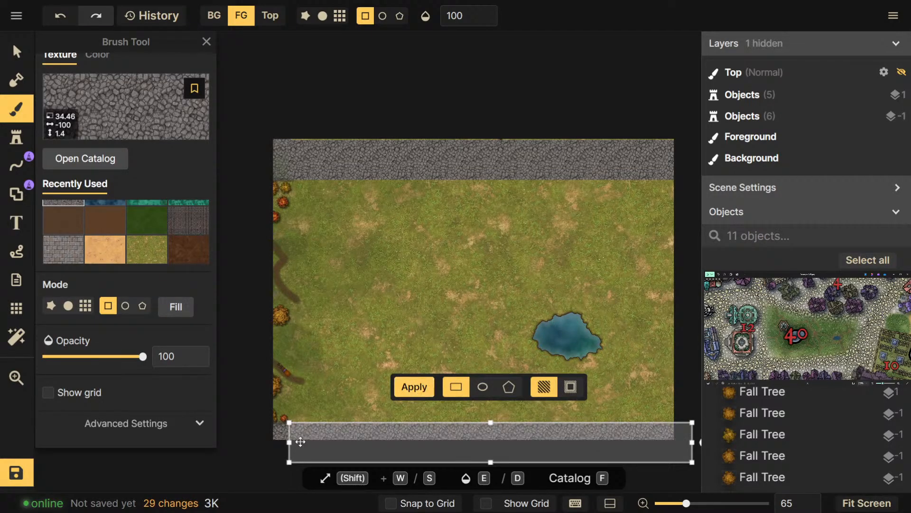
pyautogui.scroll(1, 194, 237)
pyautogui.click(200, 257)
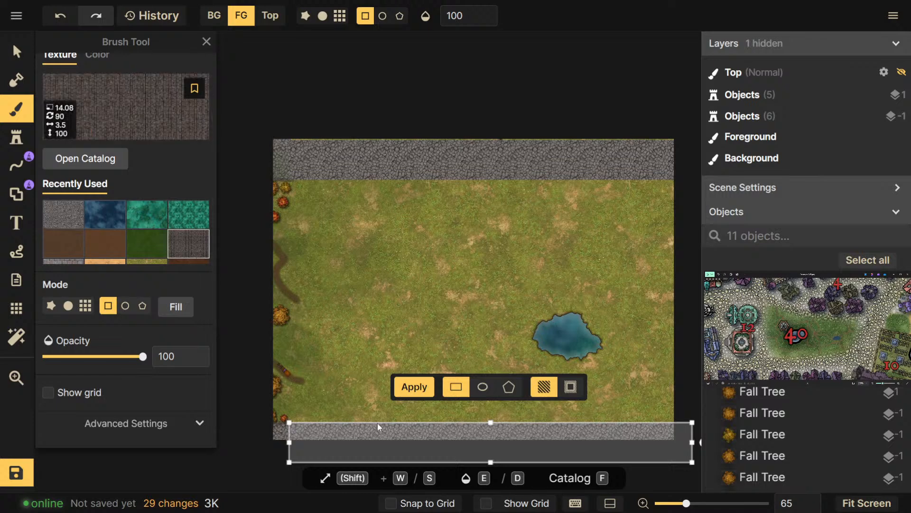
pyautogui.moveTo(493, 461); pyautogui.dragTo(491, 426)
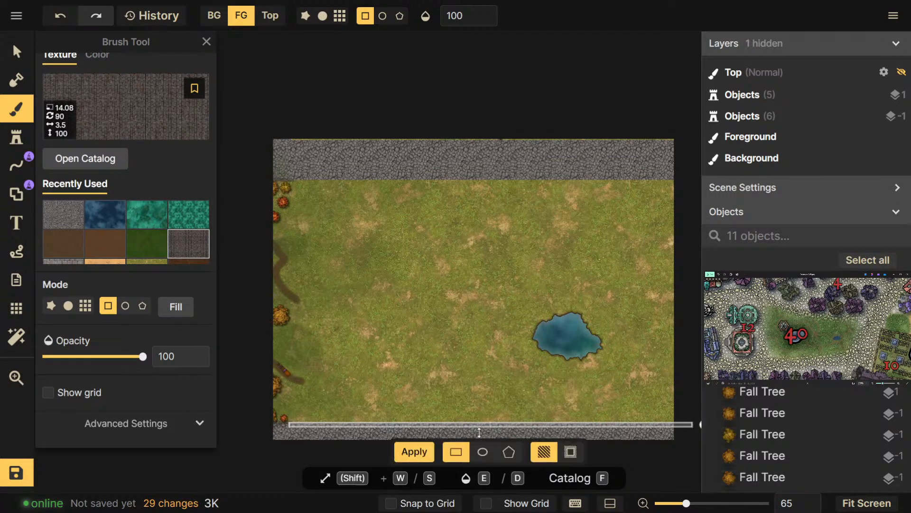
pyautogui.scroll(3, 229, 431)
pyautogui.scroll(5, 329, 438)
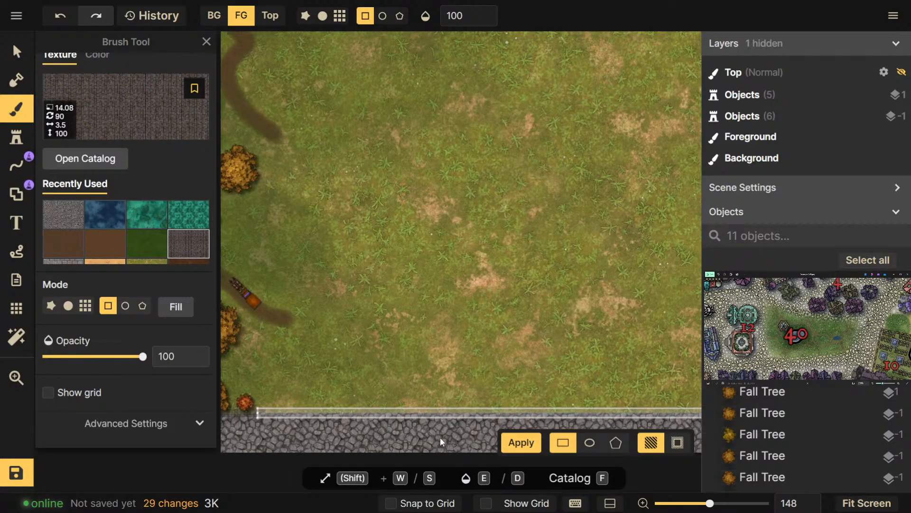
pyautogui.click(518, 441)
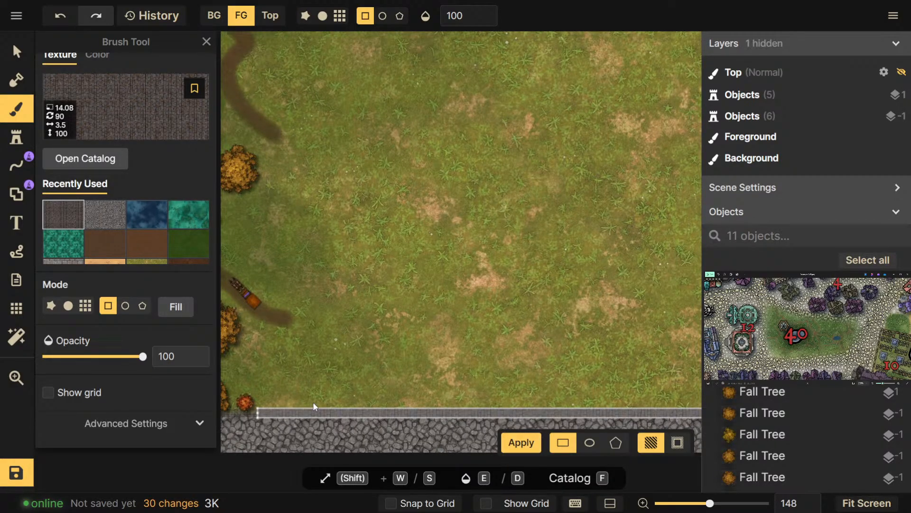
# Set the brick texture's brightness to 47 and fill the thin band along the southern street again
pyautogui.scroll(-2, 383, 328)
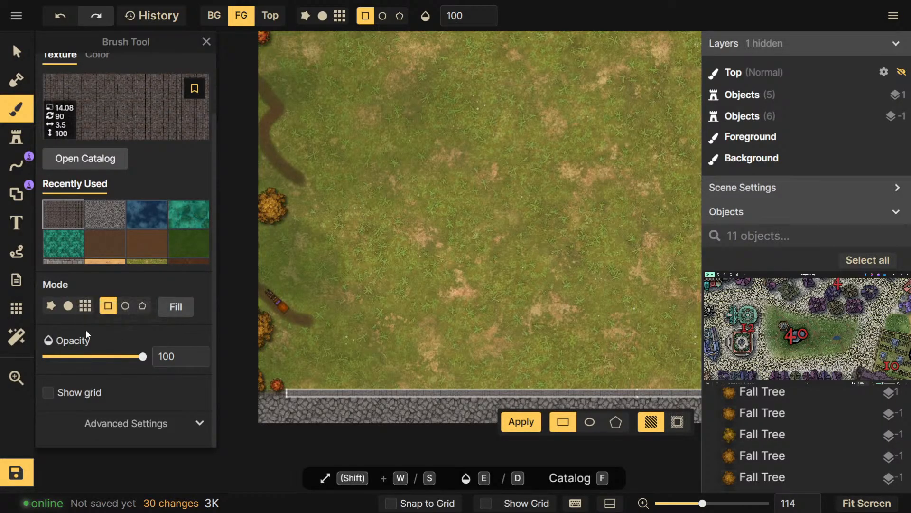
pyautogui.scroll(3, 105, 392)
pyautogui.scroll(-3, 101, 201)
pyautogui.click(120, 422)
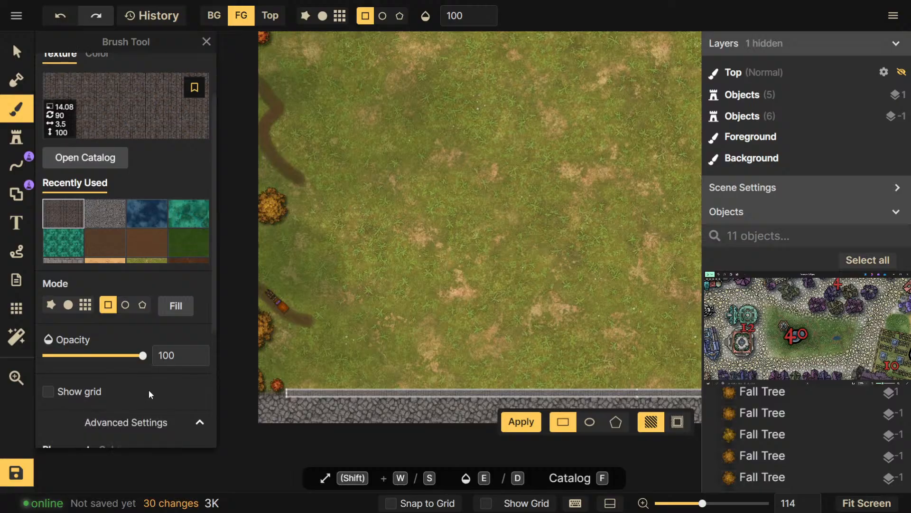
pyautogui.scroll(-3, 142, 333)
pyautogui.click(114, 260)
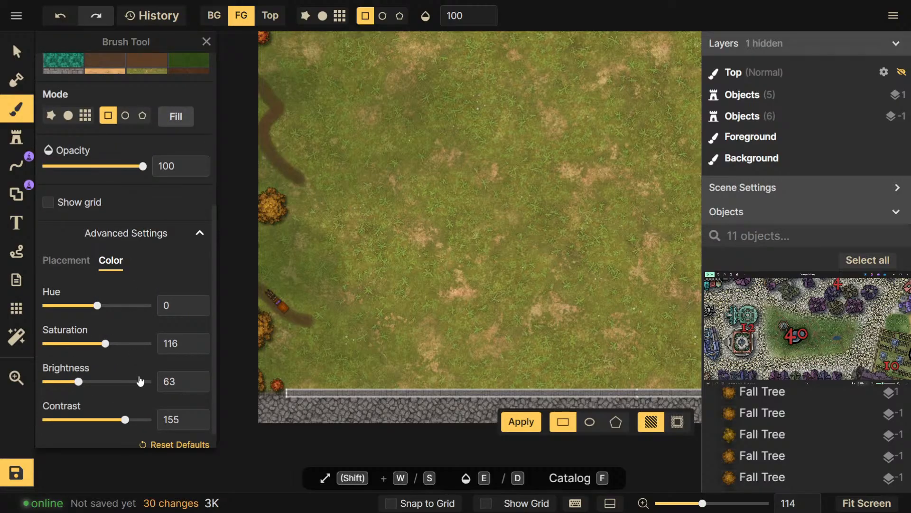
pyautogui.scroll(-2, 394, 321)
pyautogui.scroll(1, 291, 373)
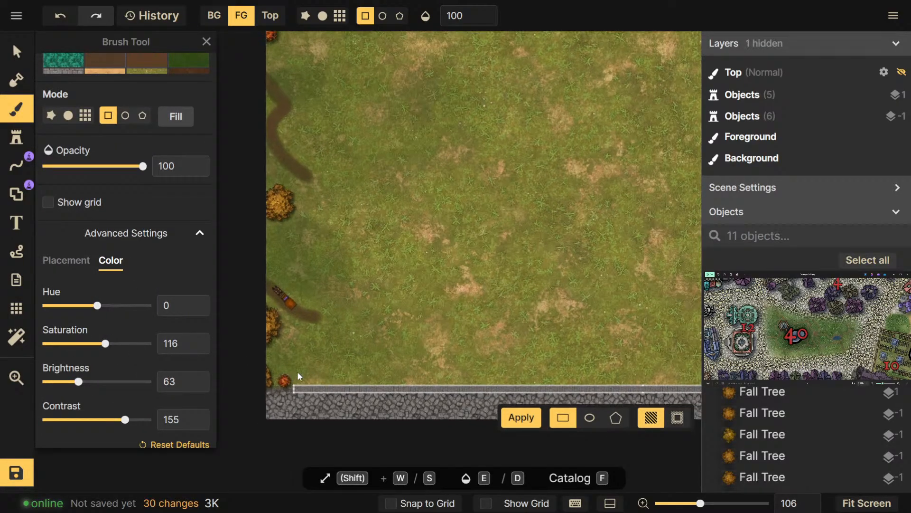
pyautogui.moveTo(78, 383); pyautogui.dragTo(69, 389)
pyautogui.click(521, 417)
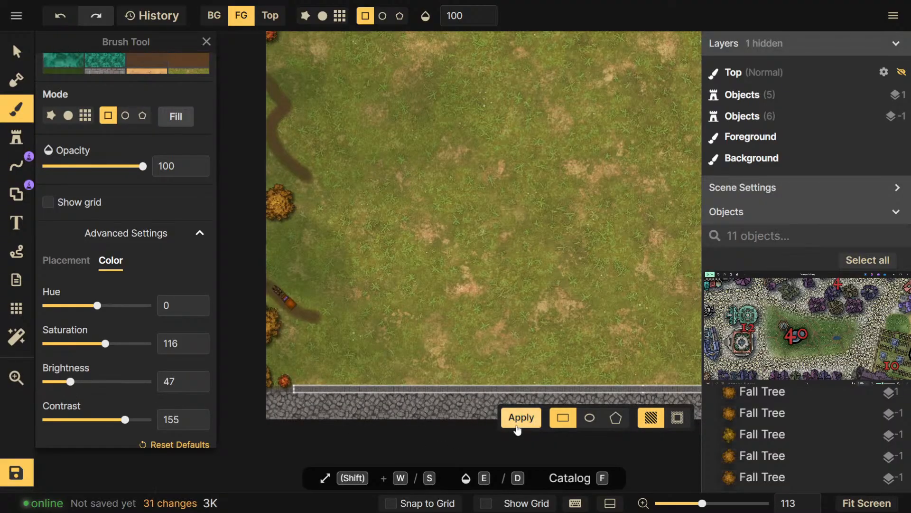
# Move the thin band to the inner side of the northern street and fill it with the darkened brick
pyautogui.scroll(-5, 379, 301)
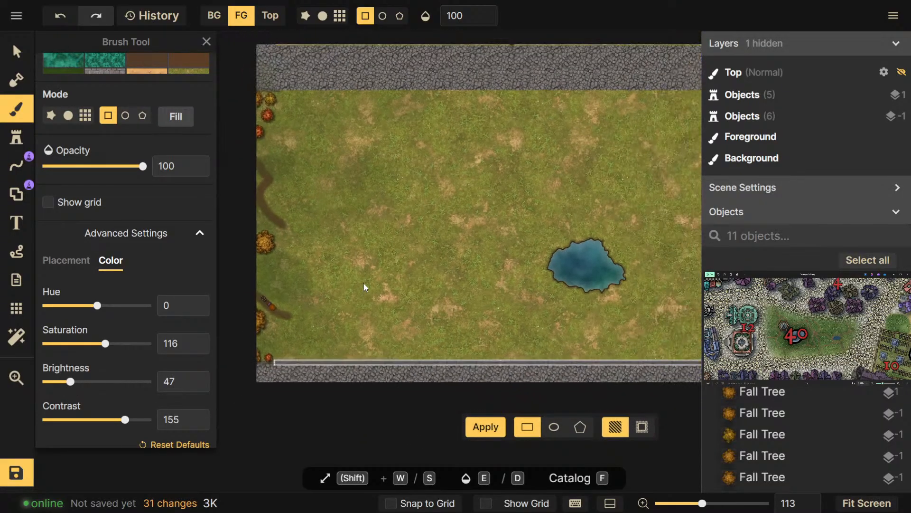
pyautogui.moveTo(340, 377); pyautogui.dragTo(322, 136)
pyautogui.click(372, 159)
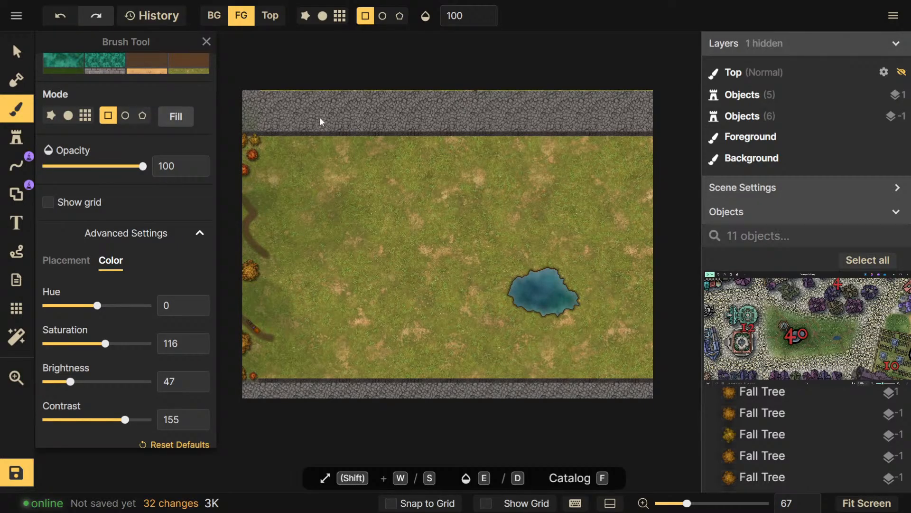
# Touch up the outer edge of the northern street with cobblestone, using the round brush on the foreground at size 80
pyautogui.click(17, 137)
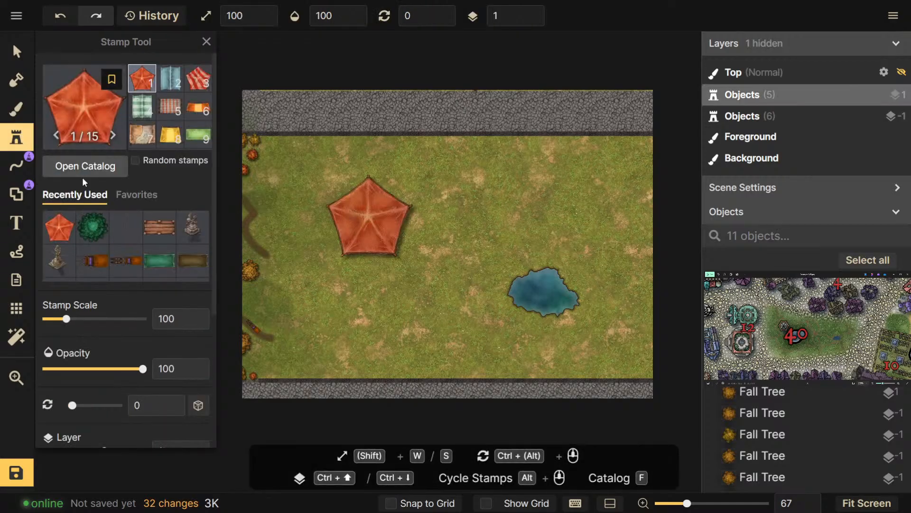
pyautogui.click(17, 109)
pyautogui.click(146, 288)
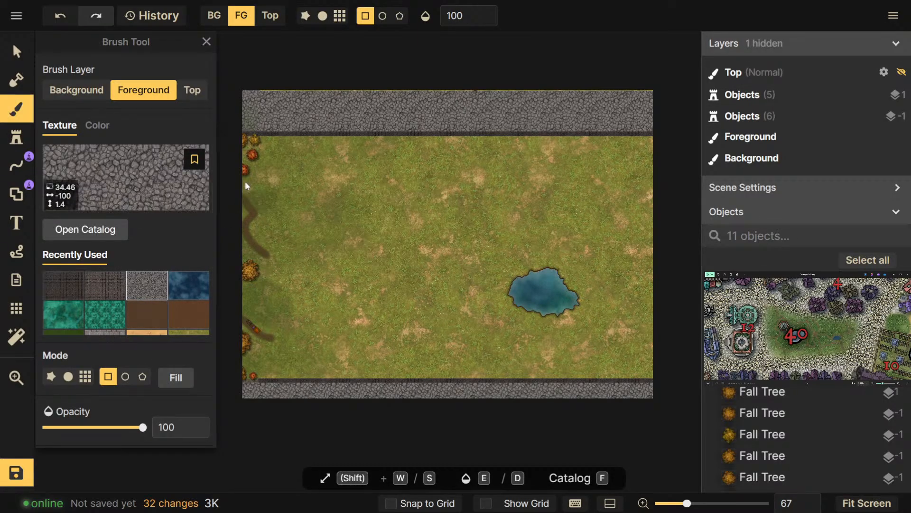
pyautogui.click(68, 377)
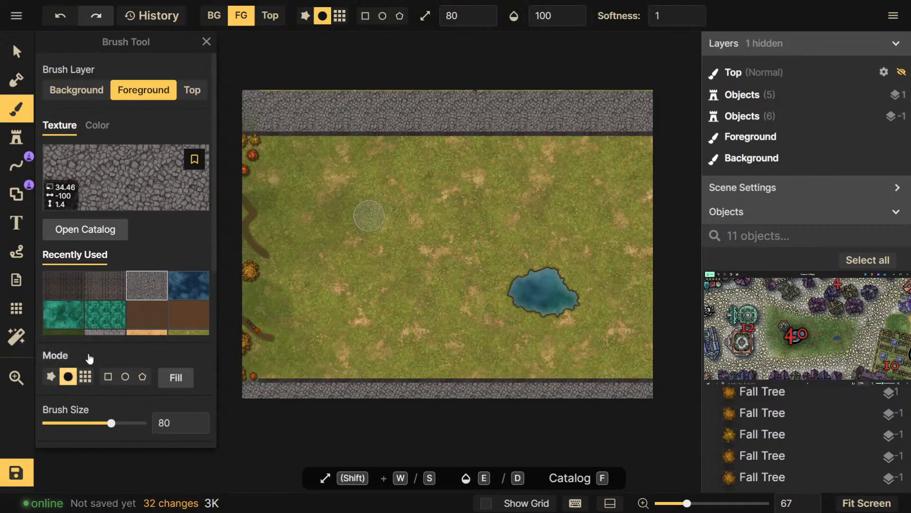
pyautogui.click(334, 86)
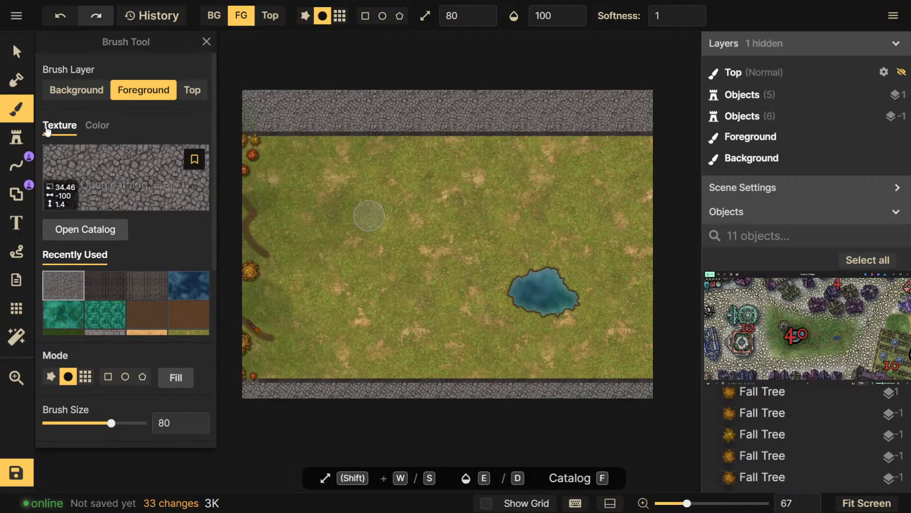
# Fill the gap at the western end of the southern curb with a short rectangle of the dark brick texture
pyautogui.click(108, 377)
pyautogui.click(100, 285)
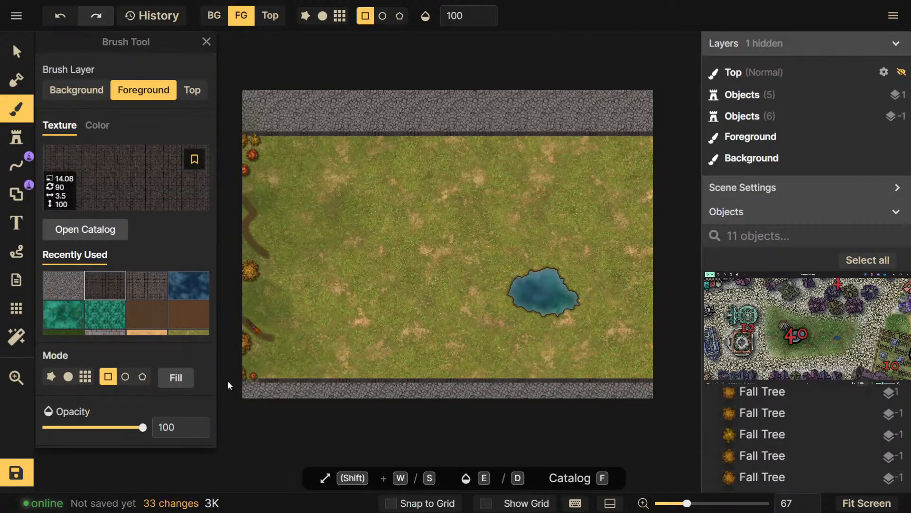
pyautogui.scroll(3, 243, 375)
pyautogui.scroll(2, 244, 383)
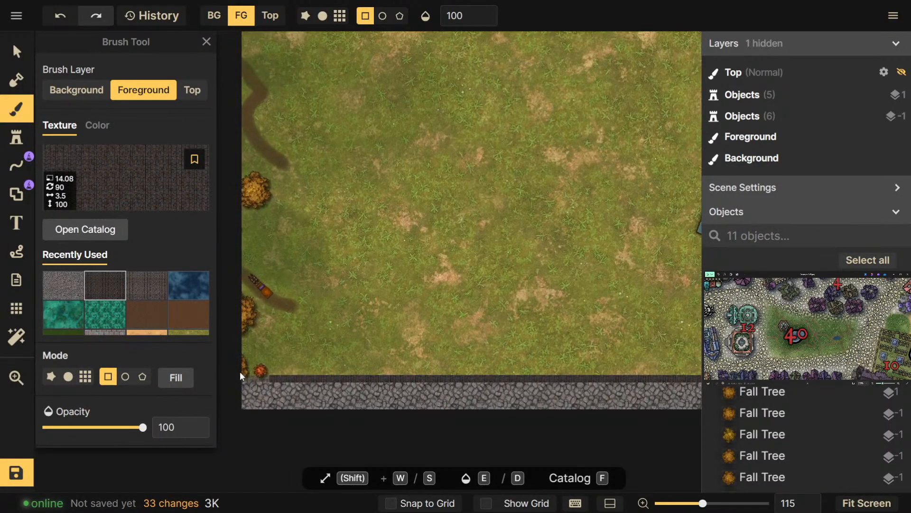
pyautogui.moveTo(241, 374); pyautogui.dragTo(271, 380)
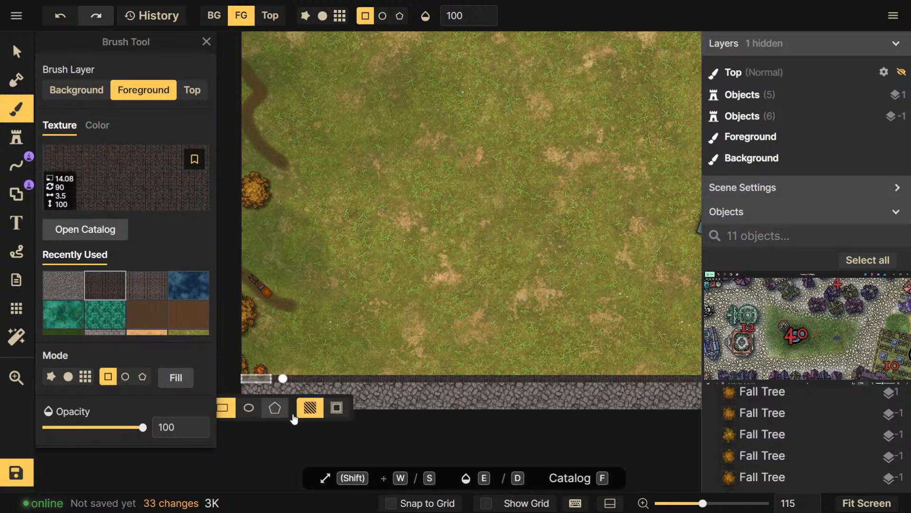
pyautogui.scroll(-4, 389, 358)
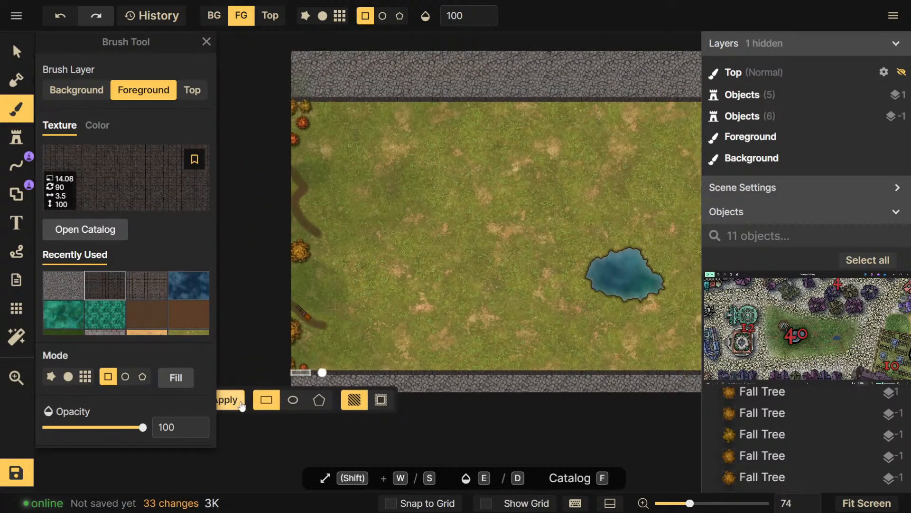
pyautogui.click(229, 399)
pyautogui.scroll(1, 277, 368)
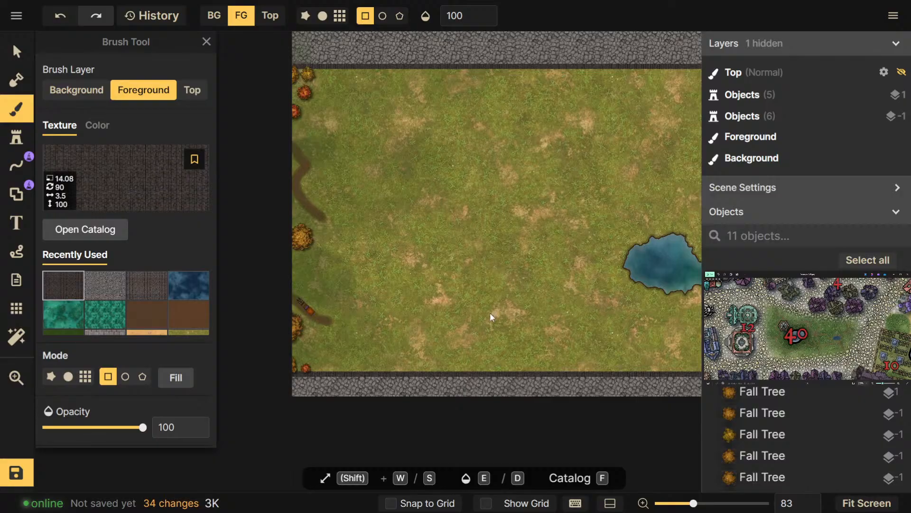
# Fill a thin, slightly tilted band of dark brick near the map's eastern edge, spanning between the northern and southern streets
pyautogui.moveTo(491, 317); pyautogui.dragTo(328, 318)
pyautogui.scroll(-1, 380, 290)
pyautogui.moveTo(381, 290)
pyautogui.mouseDown()
pyautogui.moveTo(427, 347)
pyautogui.moveTo(437, 297)
pyautogui.mouseUp()
pyautogui.scroll(-1, 437, 297)
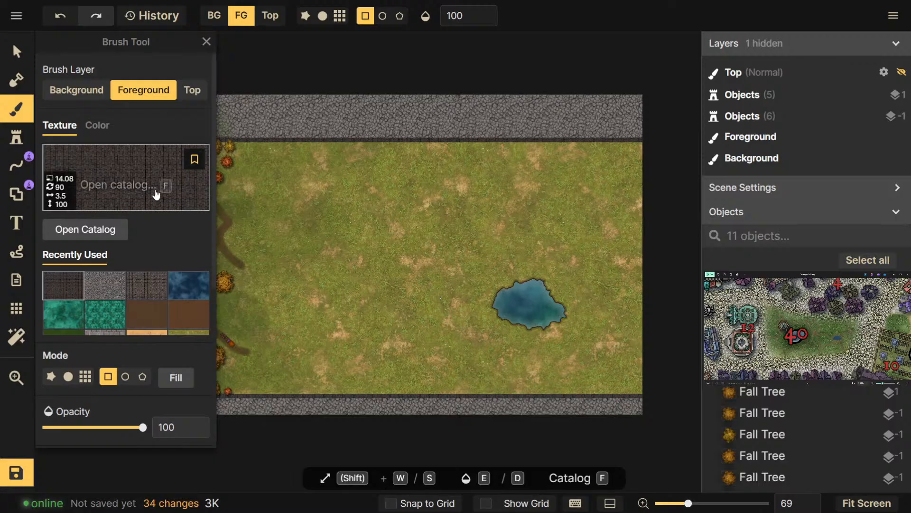
pyautogui.moveTo(621, 143); pyautogui.dragTo(659, 392)
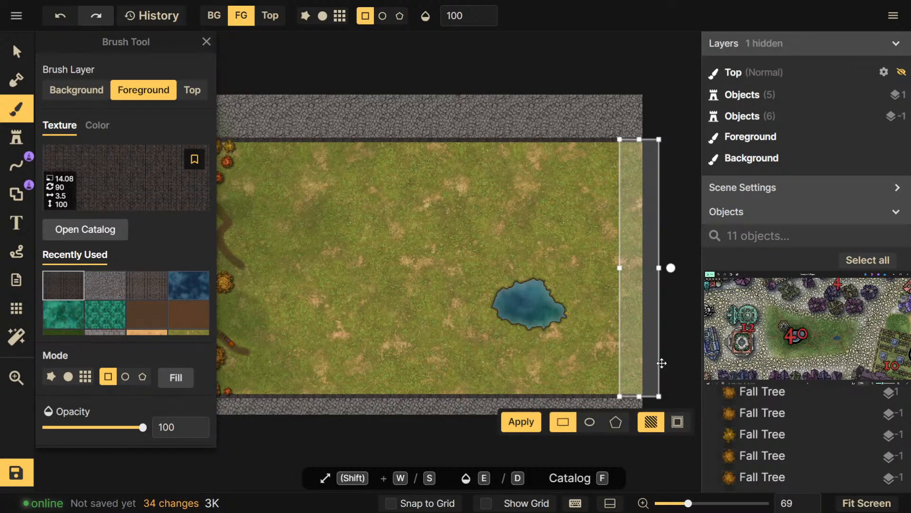
pyautogui.moveTo(673, 268); pyautogui.dragTo(673, 271)
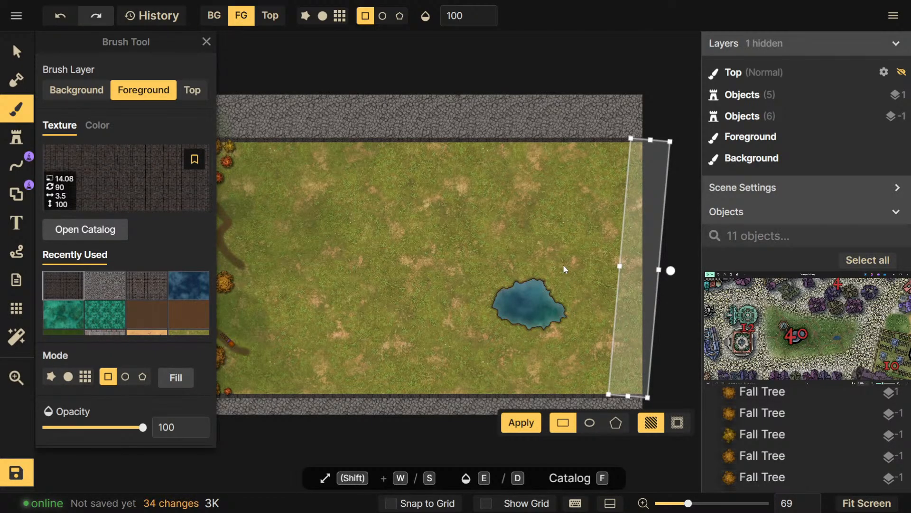
pyautogui.moveTo(658, 270); pyautogui.dragTo(627, 271)
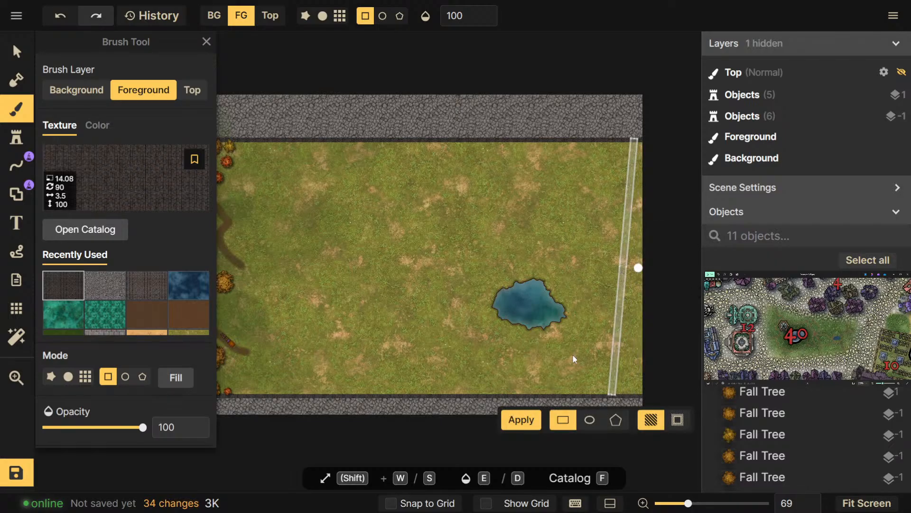
pyautogui.click(525, 420)
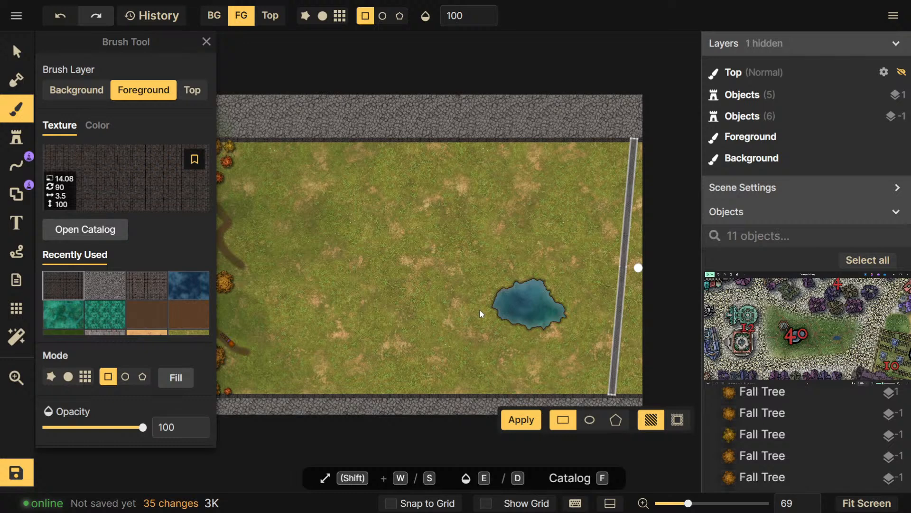
# Widen the tilted rectangle, fit it between the eastern curb and the map edge, and fill it with cobblestone
pyautogui.moveTo(618, 289); pyautogui.dragTo(656, 272)
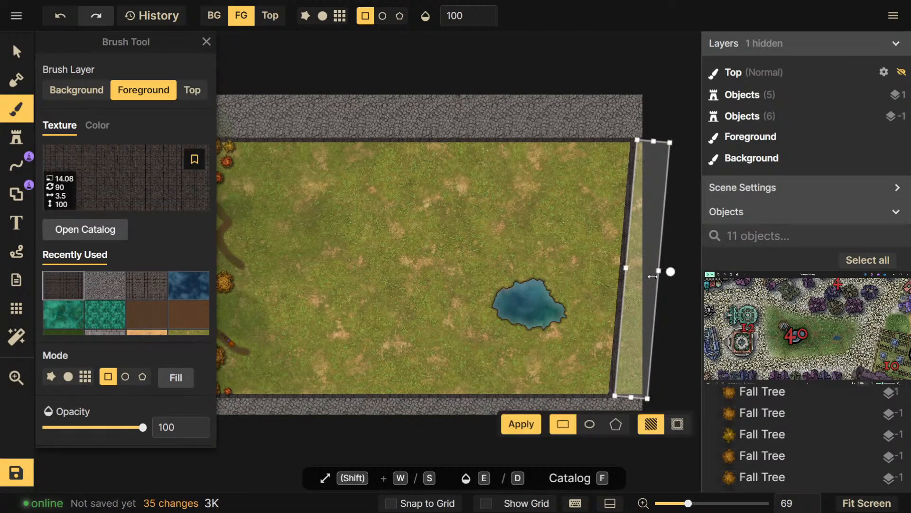
pyautogui.moveTo(646, 323)
pyautogui.mouseDown()
pyautogui.moveTo(662, 315)
pyautogui.moveTo(644, 321)
pyautogui.mouseUp()
pyautogui.moveTo(622, 271); pyautogui.dragTo(626, 268)
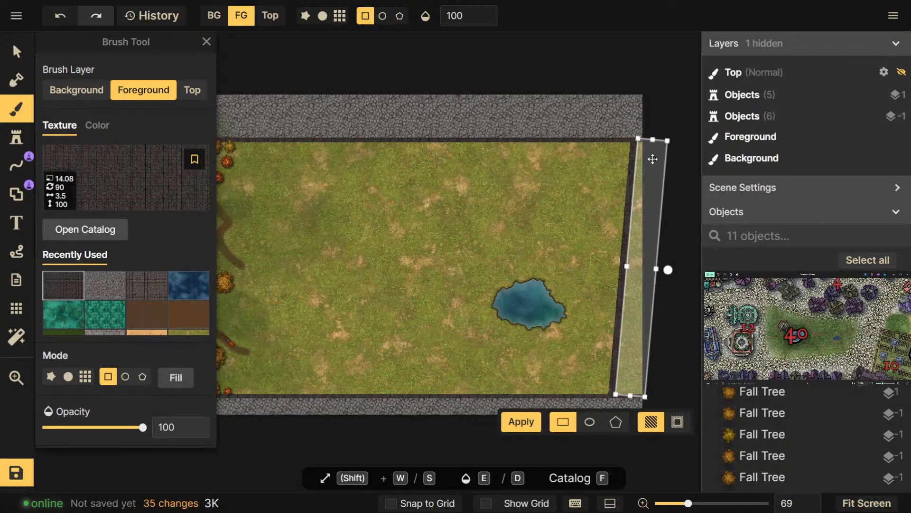
pyautogui.moveTo(655, 139); pyautogui.dragTo(653, 143)
pyautogui.moveTo(632, 394); pyautogui.dragTo(633, 390)
pyautogui.click(108, 283)
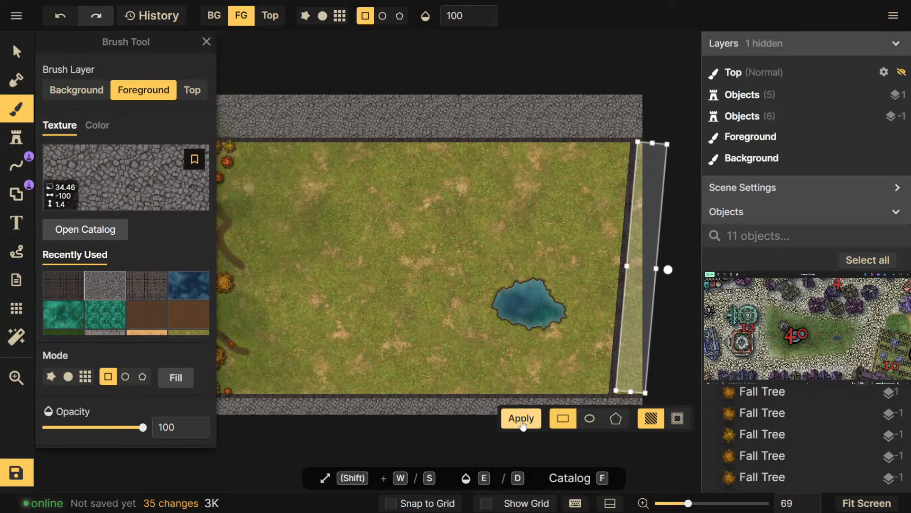
pyautogui.click(521, 420)
# Paint cobblestone over the grass gap at the southern end of the eastern street, using a round brush at size 11
pyautogui.scroll(2, 548, 357)
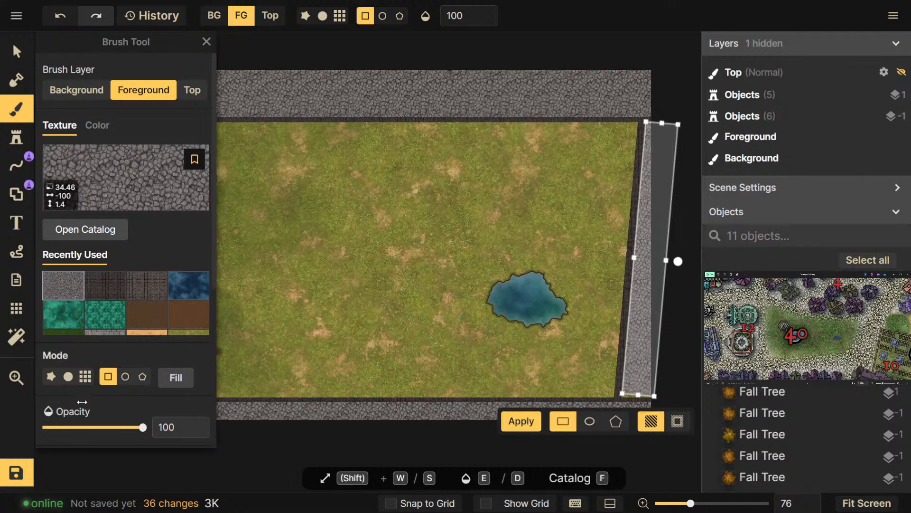
pyautogui.click(70, 379)
pyautogui.scroll(1, 488, 367)
pyautogui.moveTo(523, 364); pyautogui.dragTo(402, 355)
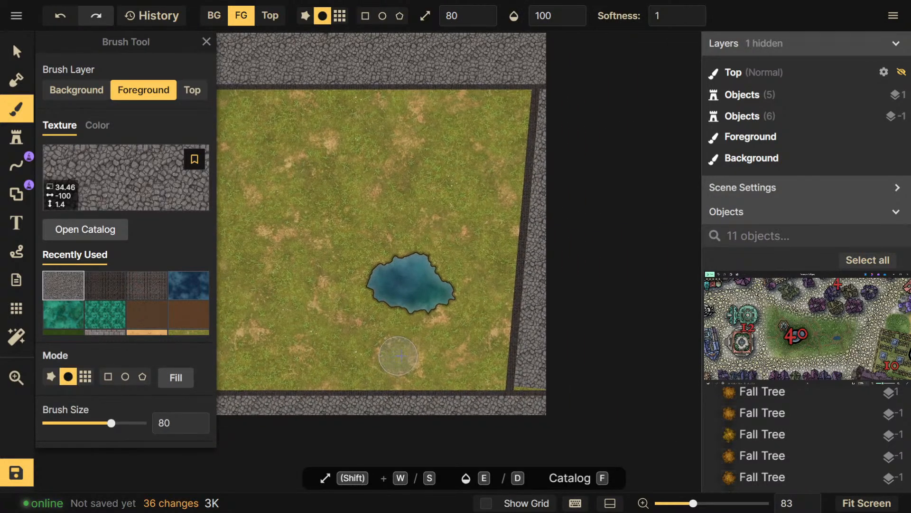
pyautogui.scroll(1, 530, 389)
pyautogui.scroll(8, 532, 390)
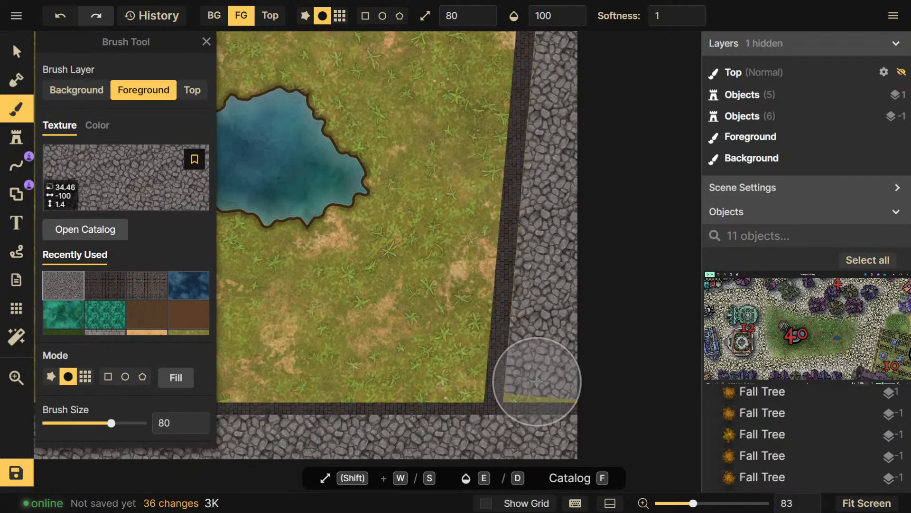
pyautogui.press('s')
pyautogui.press('s')
pyautogui.press('s')
pyautogui.press('s')
pyautogui.press('s')
pyautogui.press('s')
pyautogui.press('s')
pyautogui.press('s')
pyautogui.press('w')
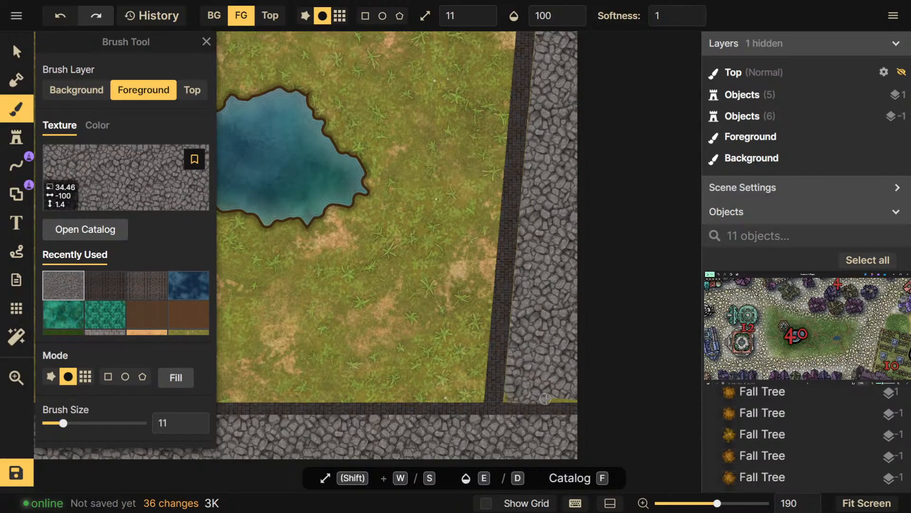
pyautogui.moveTo(575, 400); pyautogui.dragTo(523, 391)
pyautogui.click(510, 399)
# Paint cobblestone over the brick that crosses the eastern street at the map's northeastern corner
pyautogui.scroll(-3, 554, 356)
pyautogui.moveTo(561, 239)
pyautogui.mouseDown()
pyautogui.moveTo(560, 333)
pyautogui.moveTo(564, 260)
pyautogui.moveTo(574, 349)
pyautogui.moveTo(563, 214)
pyautogui.moveTo(559, 295)
pyautogui.mouseUp()
pyautogui.scroll(-2, 562, 334)
pyautogui.scroll(-1, 562, 334)
pyautogui.scroll(4, 571, 140)
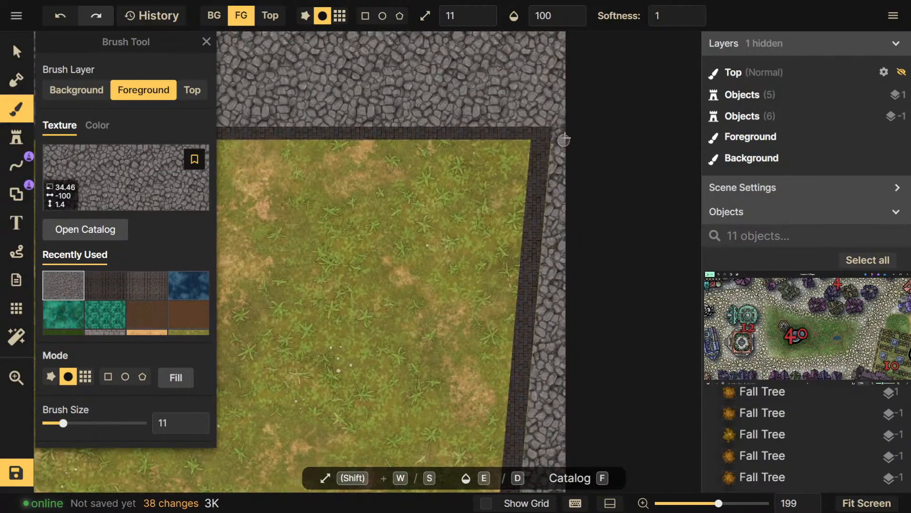
pyautogui.moveTo(615, 259); pyautogui.dragTo(643, 118)
# Paint cobblestone over the brick that crosses the eastern street at the map's southeastern corner
pyautogui.scroll(-3, 646, 199)
pyautogui.moveTo(645, 303); pyautogui.dragTo(617, 80)
pyautogui.moveTo(517, 409); pyautogui.dragTo(514, 301)
pyautogui.scroll(4, 514, 300)
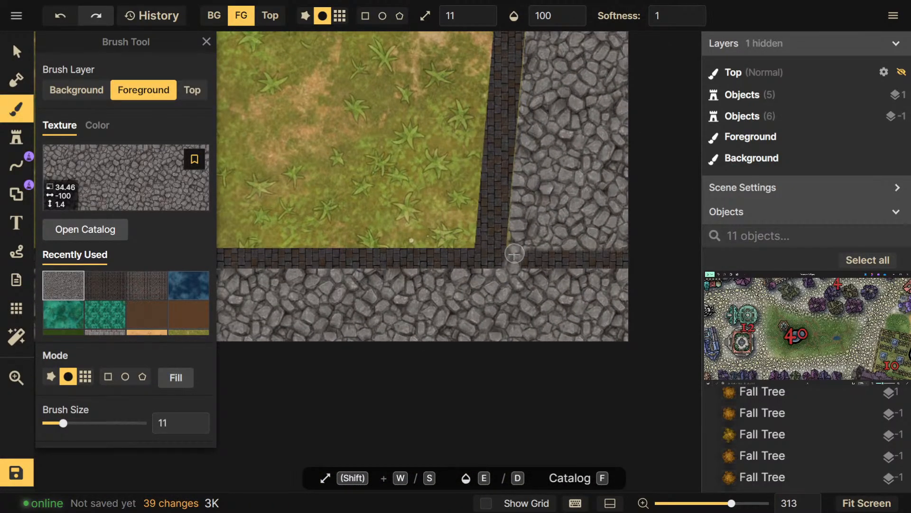
pyautogui.moveTo(512, 262)
pyautogui.mouseDown()
pyautogui.moveTo(530, 261)
pyautogui.moveTo(683, 262)
pyautogui.moveTo(540, 254)
pyautogui.moveTo(613, 258)
pyautogui.moveTo(560, 266)
pyautogui.moveTo(619, 250)
pyautogui.mouseUp()
pyautogui.scroll(-4, 605, 254)
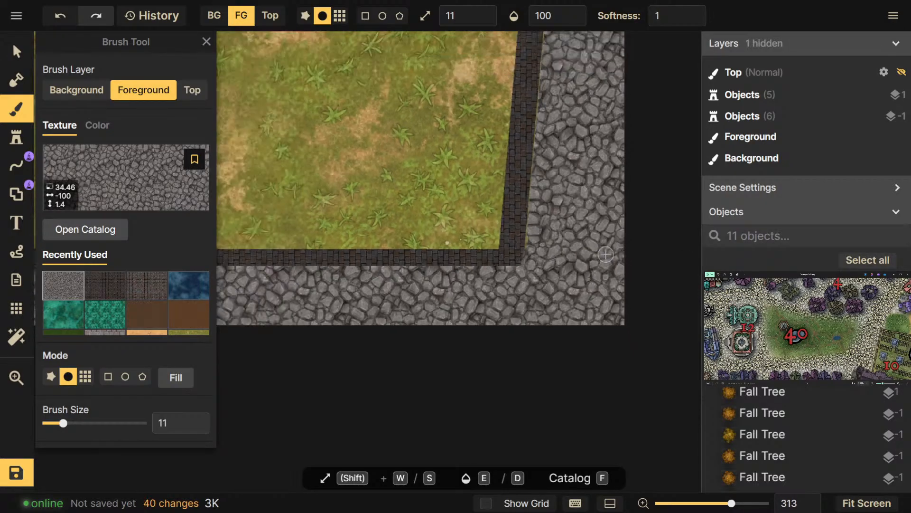
pyautogui.scroll(-5, 606, 254)
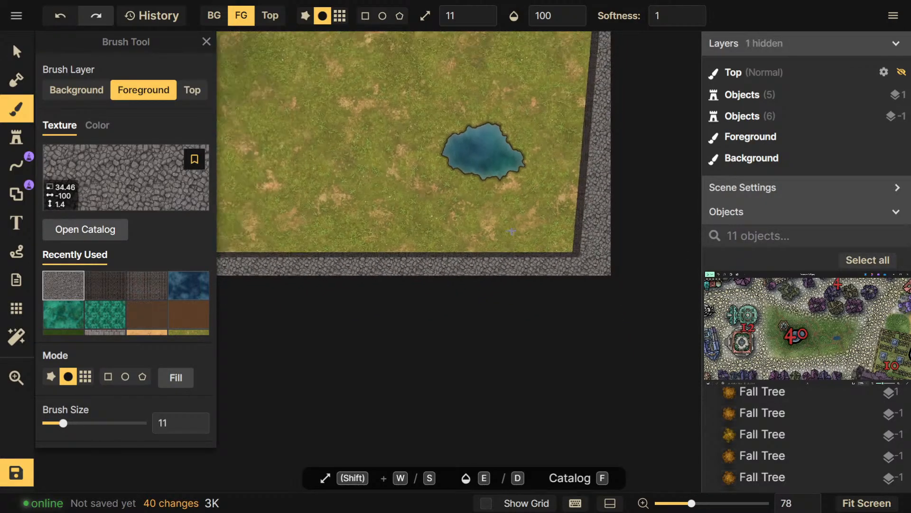
pyautogui.scroll(-1, 597, 337)
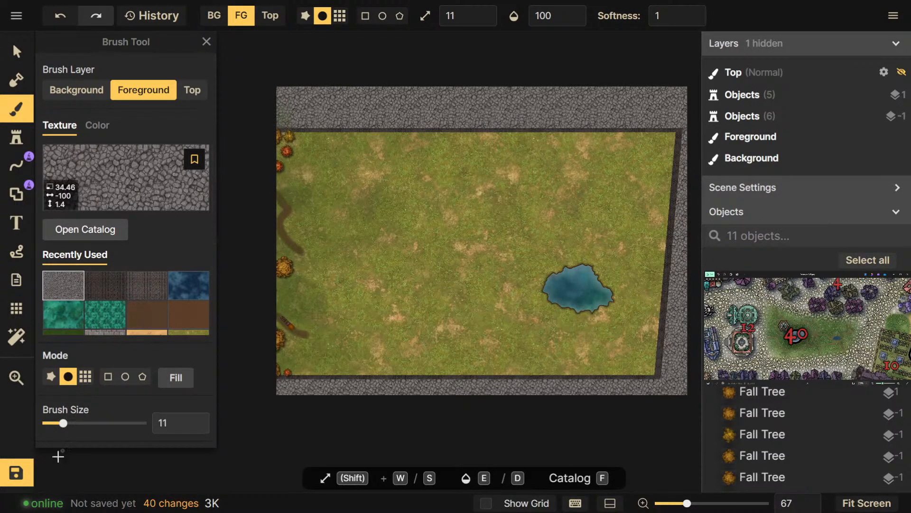
# Save the extension as a new map, editing the last word of the proposed name Taalsgarten West
pyautogui.click(28, 471)
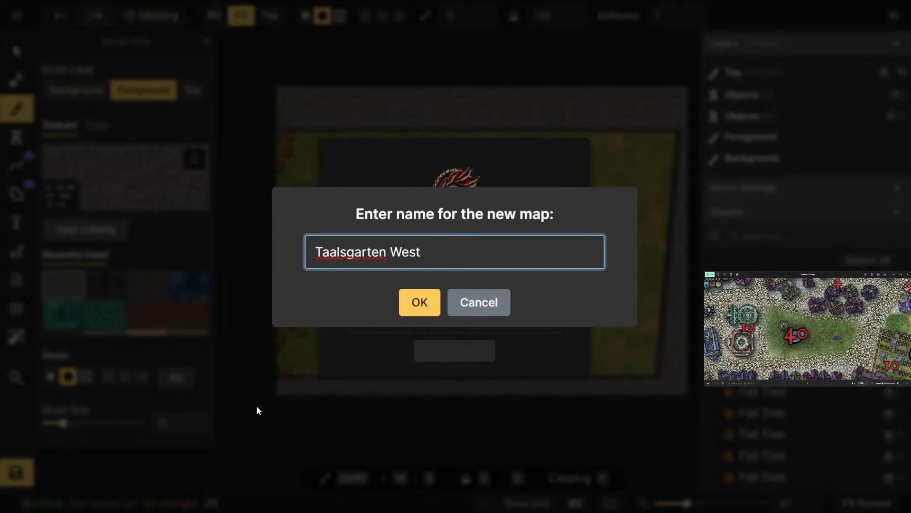
pyautogui.doubleClick(441, 257)
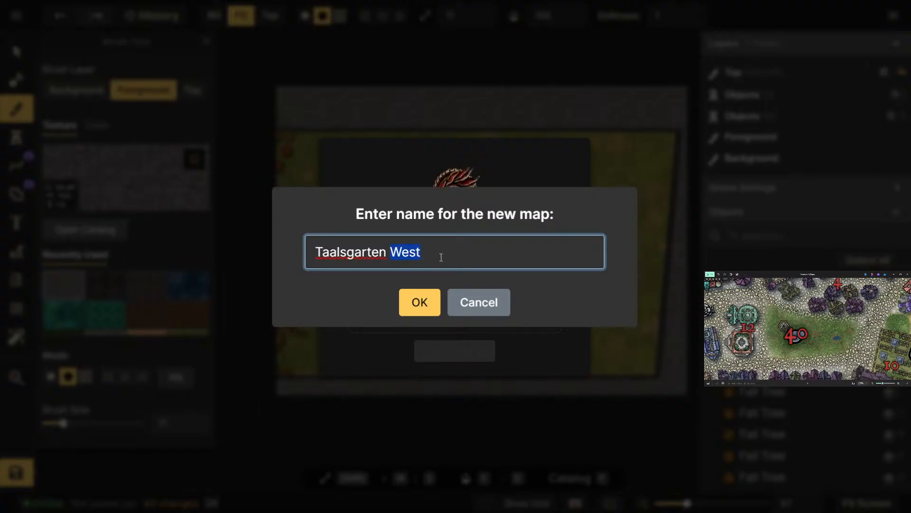
pyautogui.press('Return')
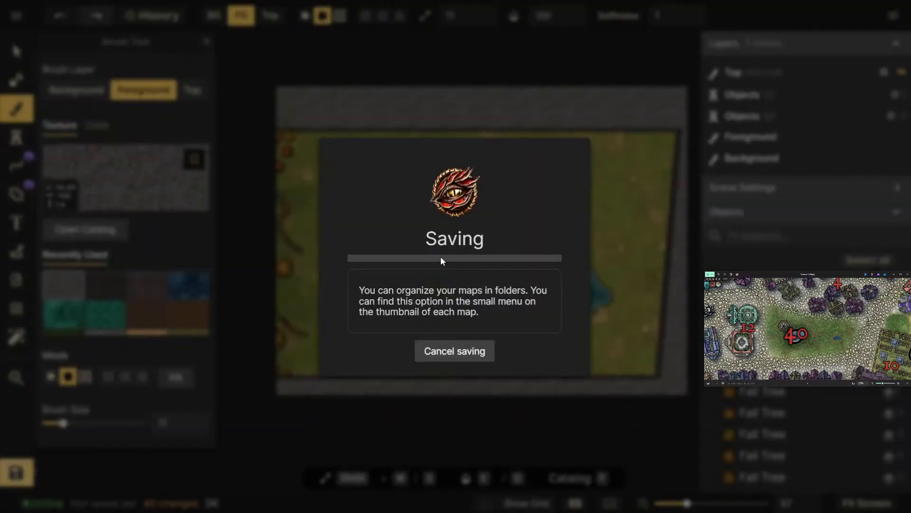
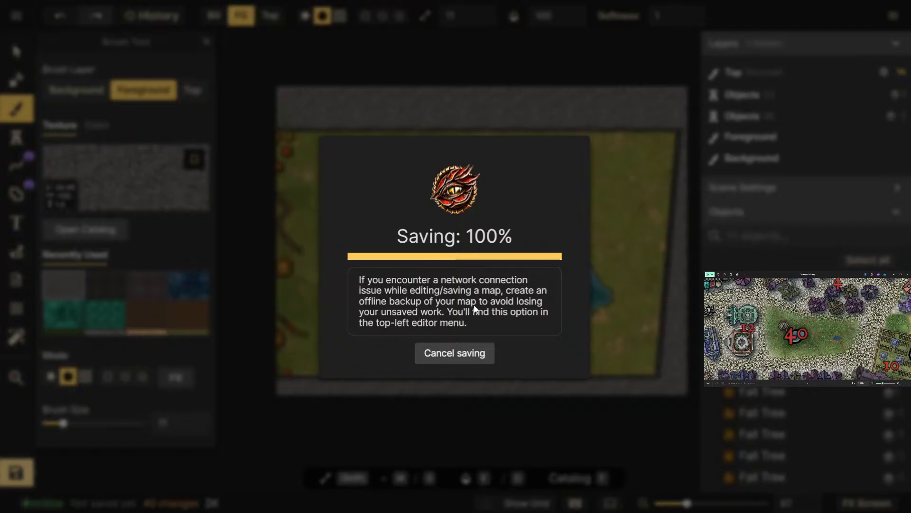
pyautogui.scroll(3, 472, 298)
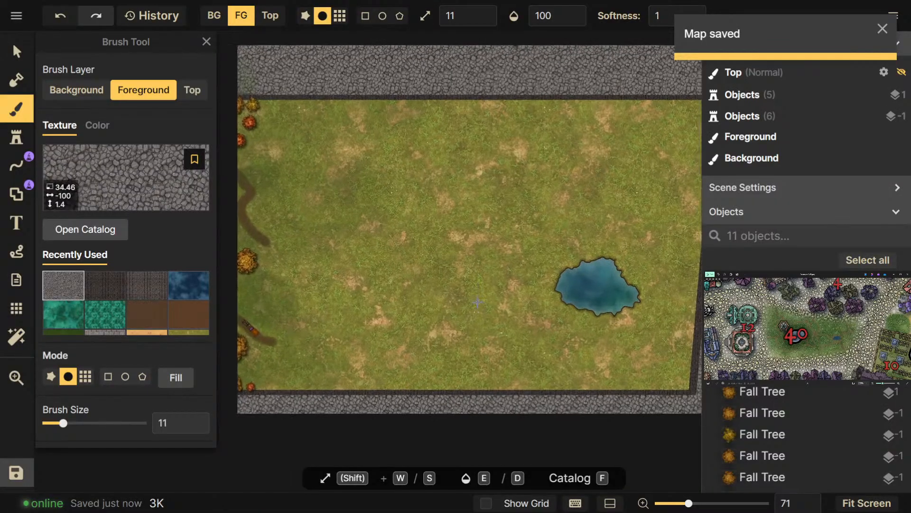
pyautogui.scroll(-2, 472, 297)
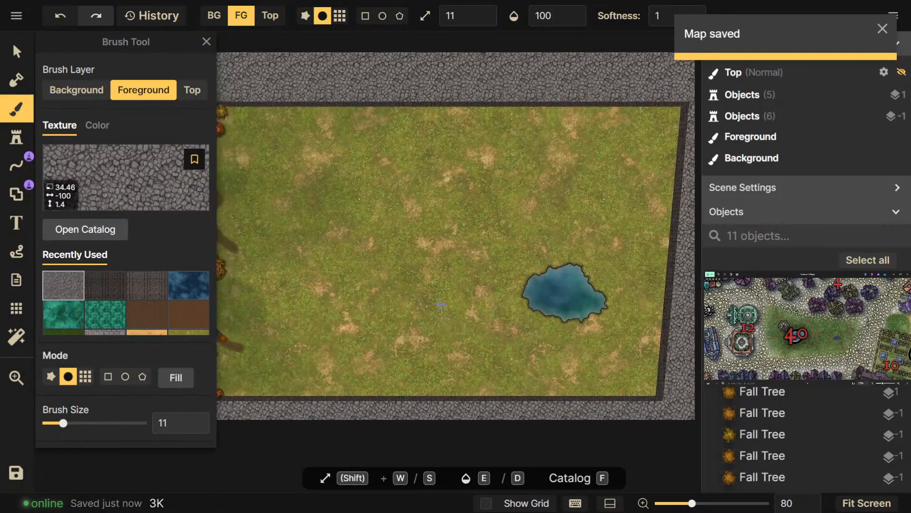
pyautogui.moveTo(453, 308); pyautogui.dragTo(480, 318)
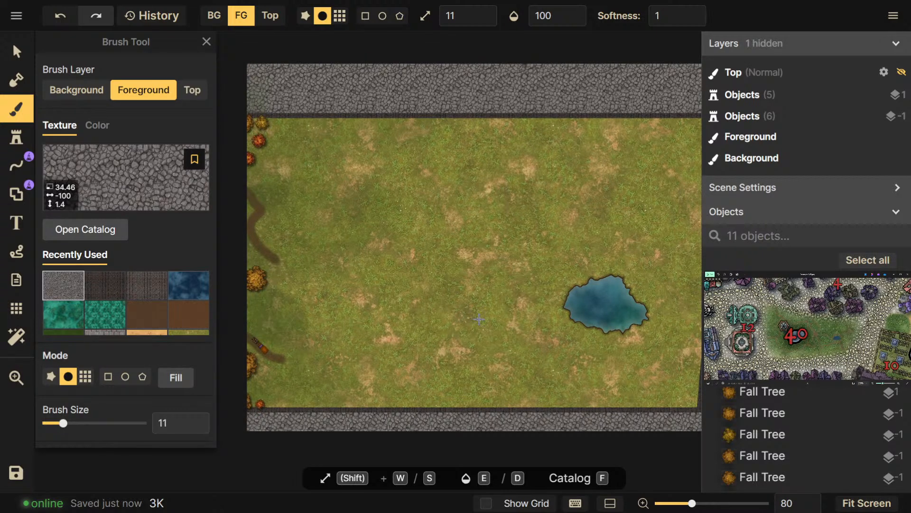
pyautogui.moveTo(480, 319); pyautogui.dragTo(464, 327)
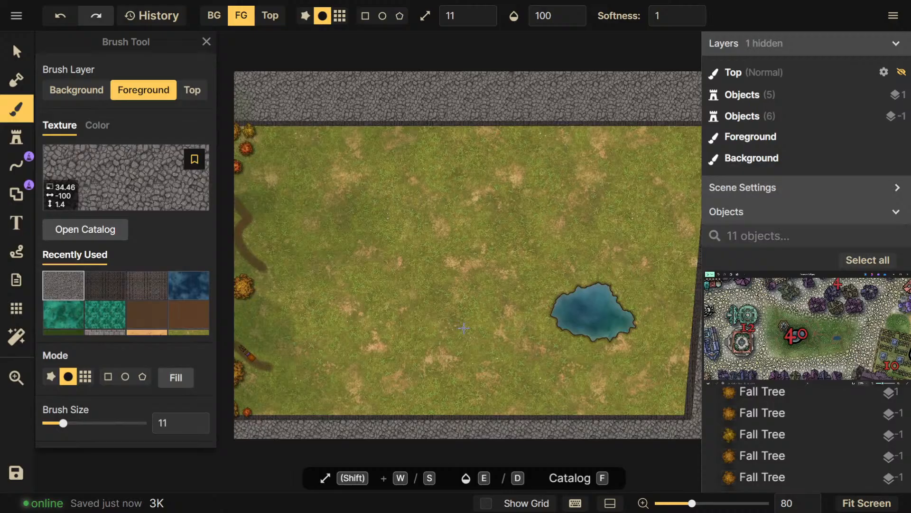
pyautogui.moveTo(464, 327); pyautogui.dragTo(519, 343)
pyautogui.scroll(1, 499, 337)
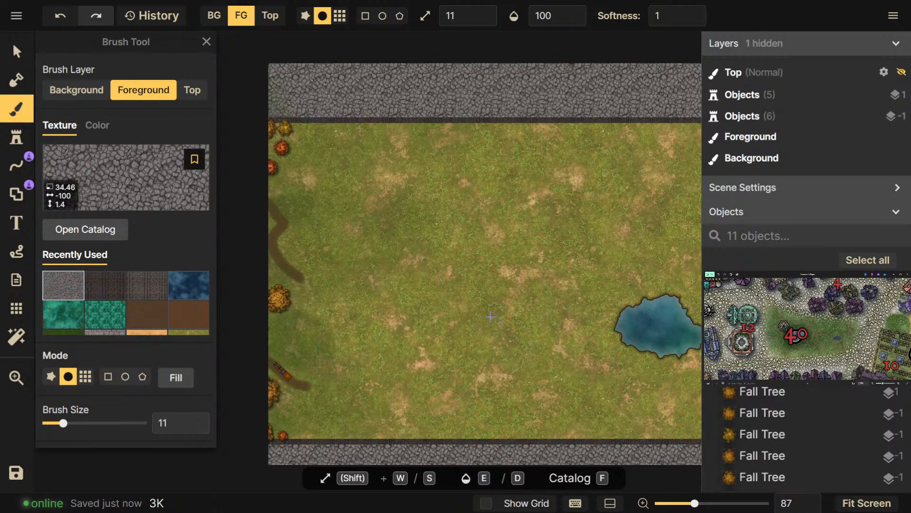
pyautogui.moveTo(464, 335); pyautogui.dragTo(458, 331)
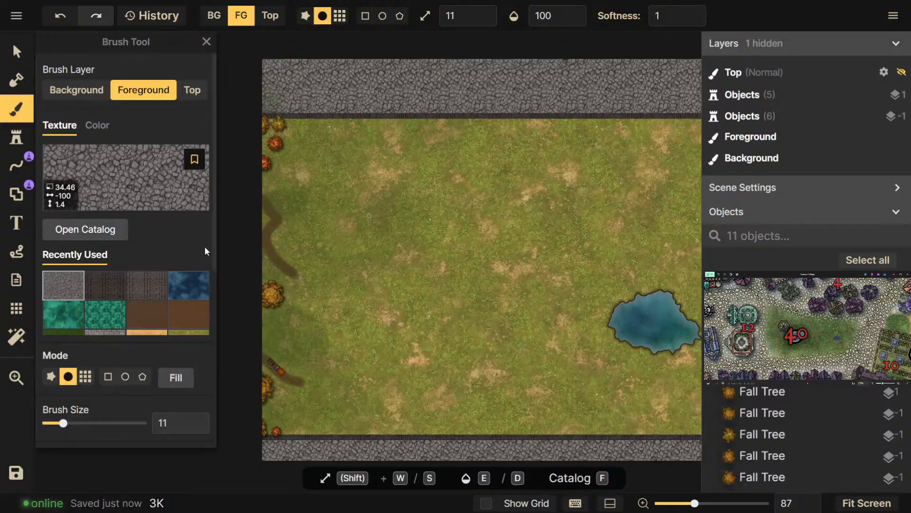
# Try both recently used brown dirt textures at the end of the northwestern path, keeping the second one for the brush
pyautogui.click(151, 314)
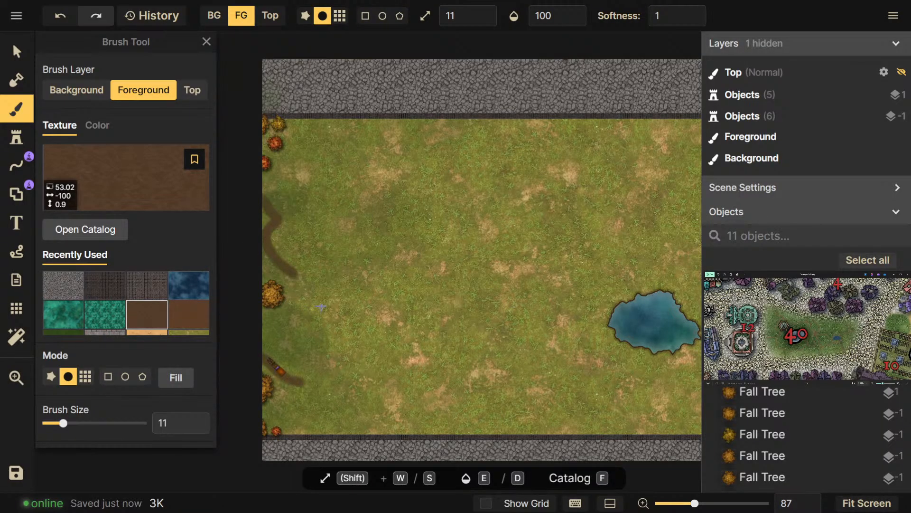
pyautogui.click(308, 290)
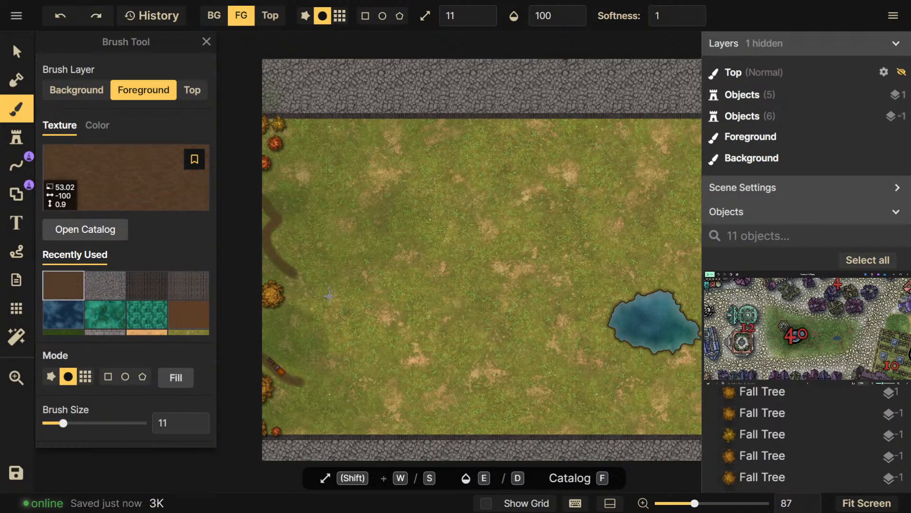
pyautogui.scroll(-2, 212, 319)
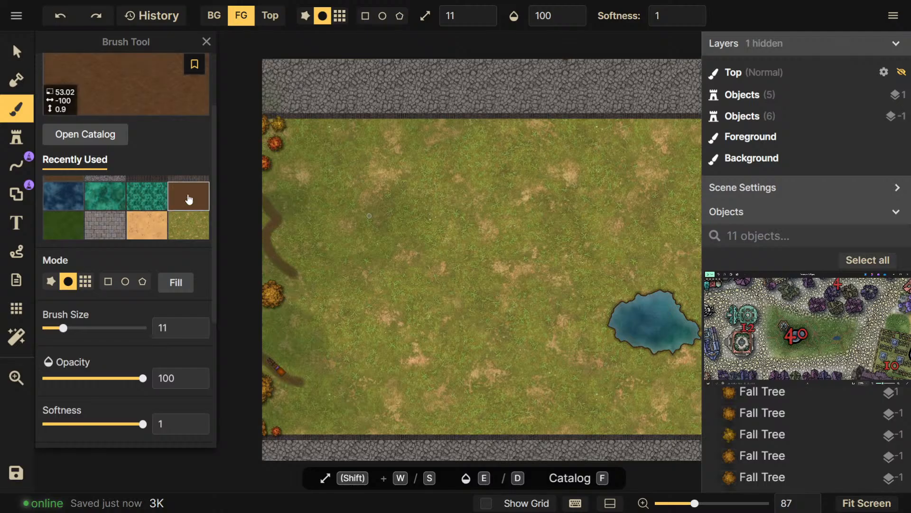
pyautogui.scroll(2, 208, 229)
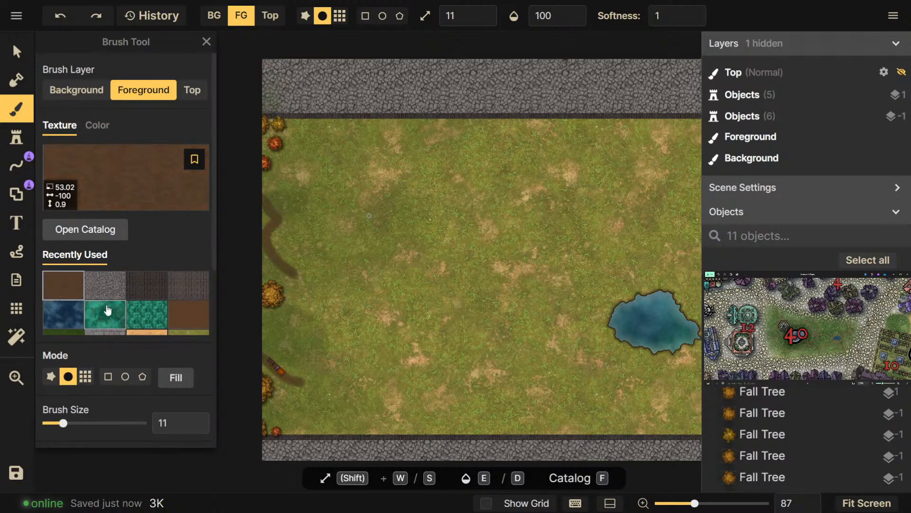
pyautogui.click(176, 323)
pyautogui.moveTo(295, 283); pyautogui.dragTo(309, 277)
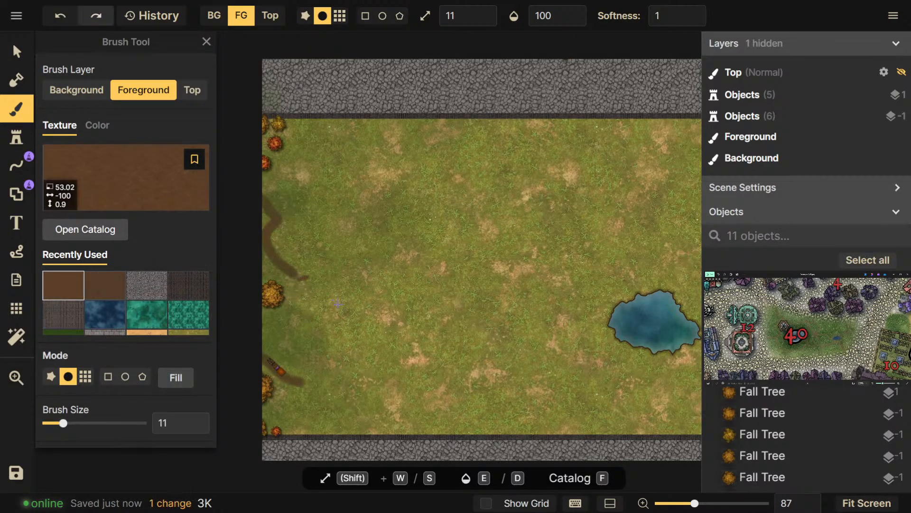
# Try short dirt strokes beside the northwestern path while lowering the brush opacity to 54
pyautogui.scroll(-7, 130, 301)
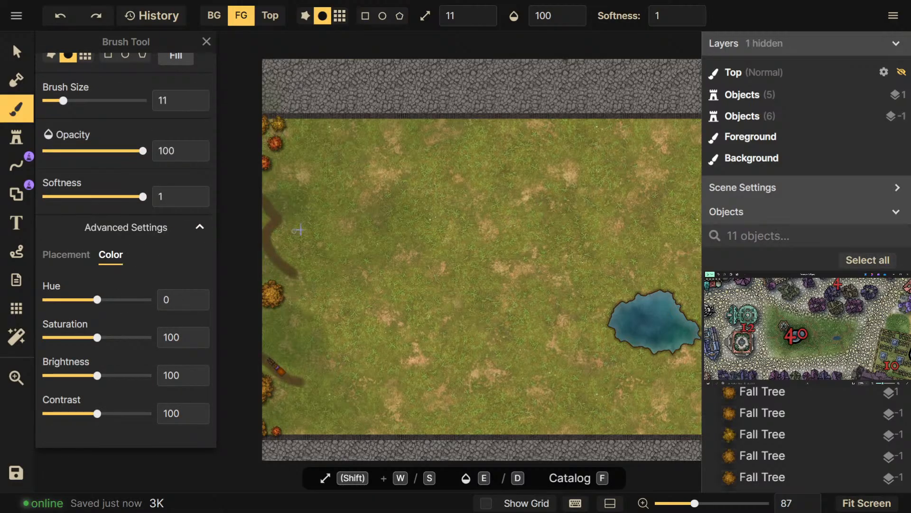
pyautogui.scroll(5, 294, 283)
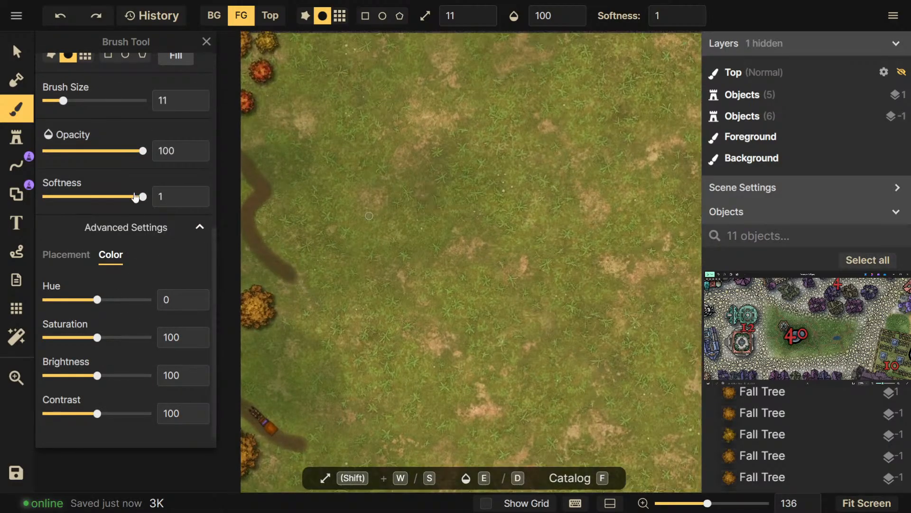
pyautogui.moveTo(141, 151); pyautogui.dragTo(117, 151)
pyautogui.moveTo(304, 280)
pyautogui.mouseDown()
pyautogui.moveTo(298, 256)
pyautogui.moveTo(315, 220)
pyautogui.mouseUp()
pyautogui.press('d')
pyautogui.press('d')
pyautogui.press('d')
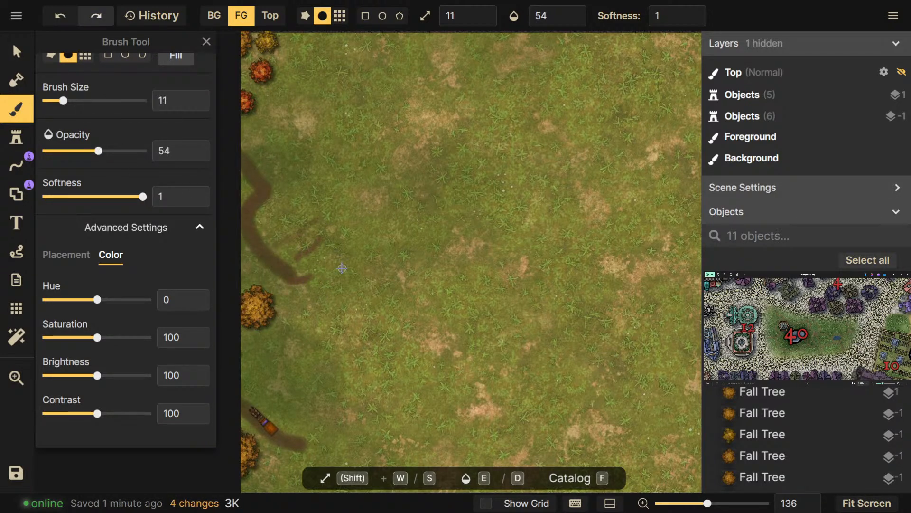
pyautogui.hotkey('ctrl', 'z')
# Set the brush opacity to 70, test it with a dirt stroke, and undo all the test strokes
pyautogui.click(114, 150)
pyautogui.moveTo(287, 250); pyautogui.dragTo(350, 233)
pyautogui.hotkey('ctrl', 'z')
pyautogui.hotkey('ctrl', 'z')
pyautogui.hotkey('ctrl', 'z')
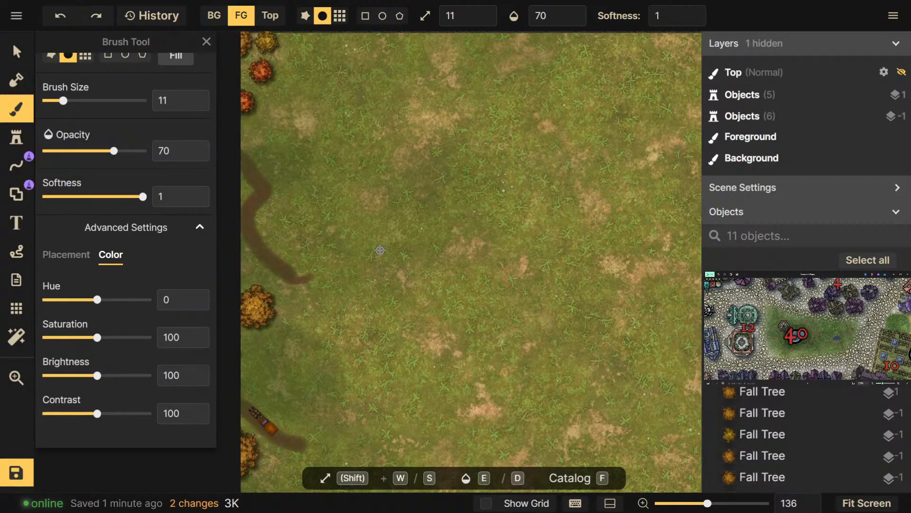
pyautogui.hotkey('ctrl', 'z')
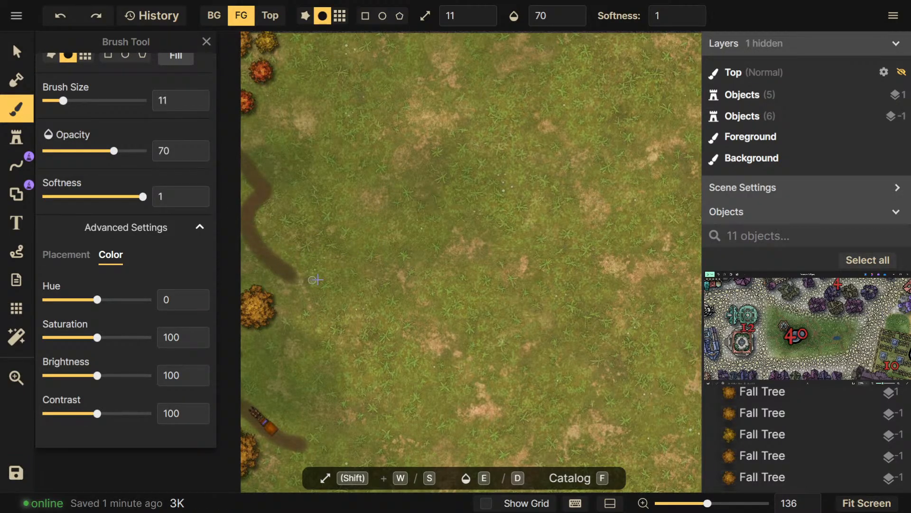
# Set the dirt texture's brightness to 82, comparing test strokes at the northwestern path's end and undoing them
pyautogui.moveTo(307, 280); pyautogui.dragTo(406, 287)
pyautogui.moveTo(97, 376); pyautogui.dragTo(88, 375)
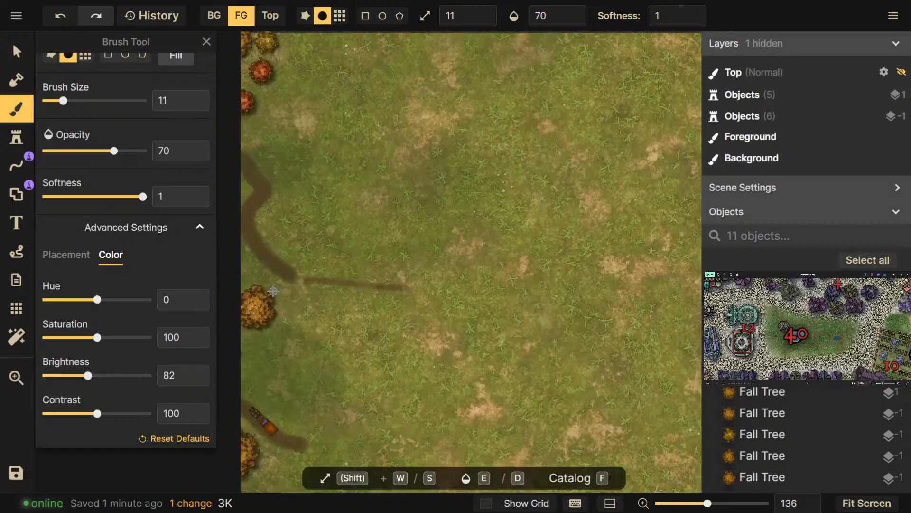
pyautogui.hotkey('ctrl', 'z')
pyautogui.moveTo(300, 279); pyautogui.dragTo(353, 297)
pyautogui.hotkey('ctrl', 'z')
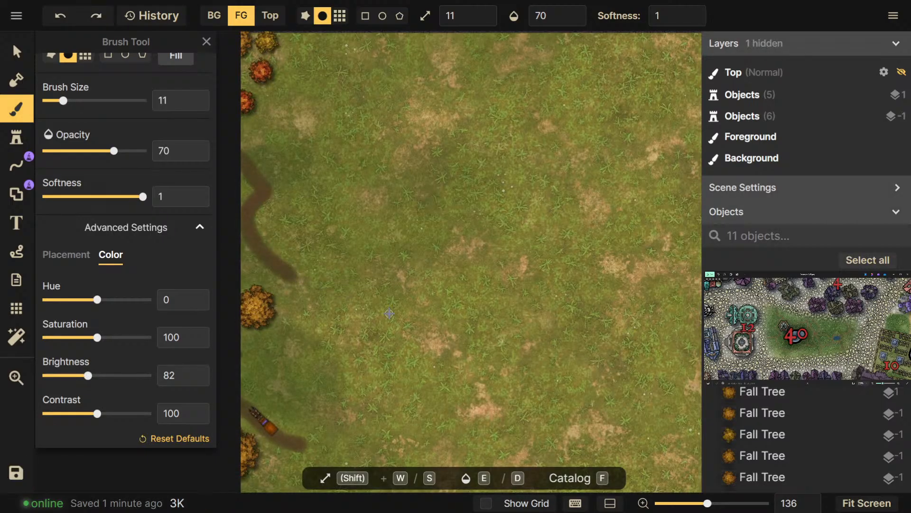
# Extend the northwestern dirt path a short way east into the grass with the brush at size 23
pyautogui.scroll(-3, 389, 314)
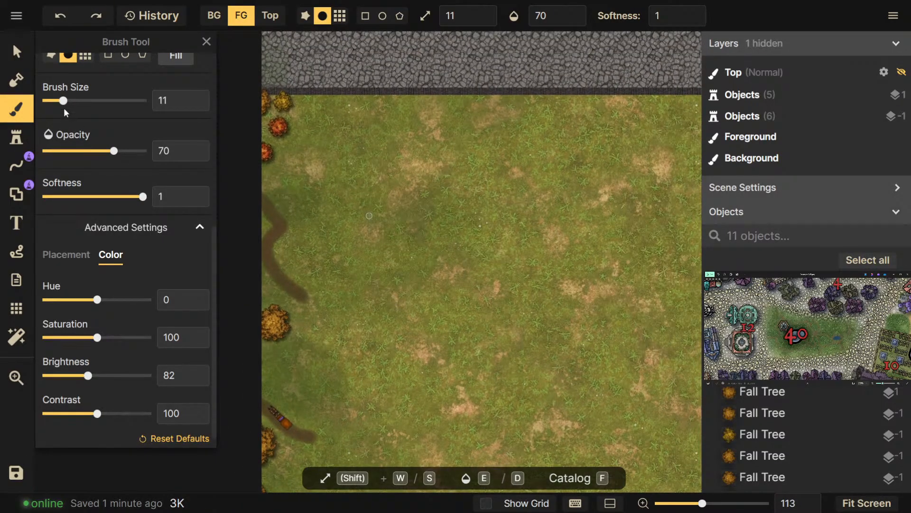
pyautogui.moveTo(63, 101); pyautogui.dragTo(77, 101)
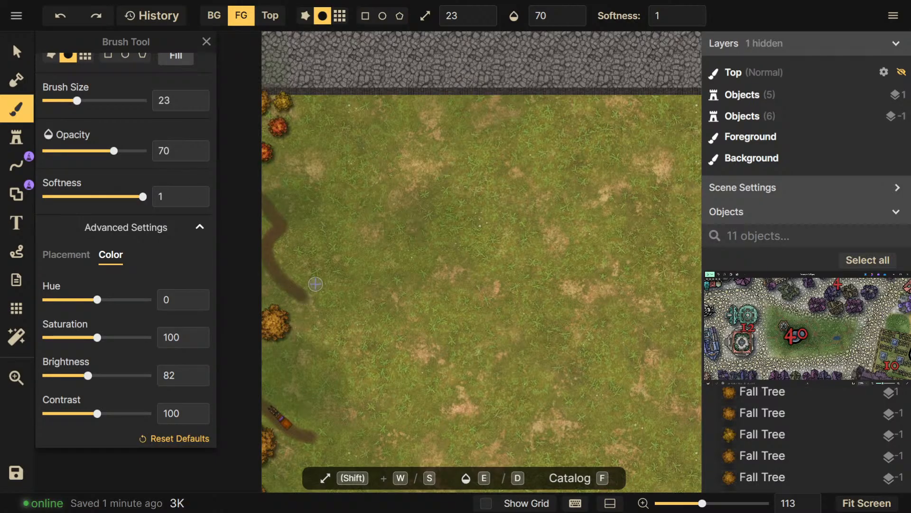
pyautogui.moveTo(391, 298); pyautogui.dragTo(352, 303)
pyautogui.scroll(-1, 356, 299)
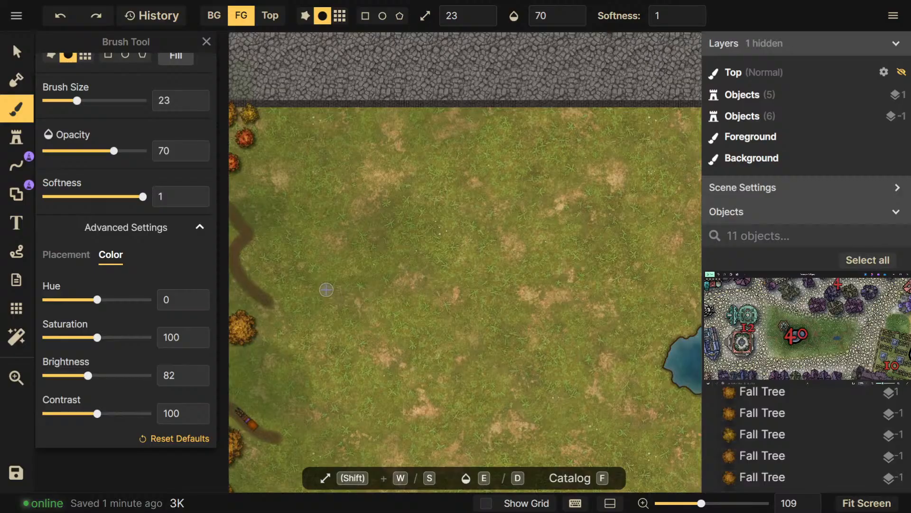
pyautogui.moveTo(264, 301)
pyautogui.mouseDown()
pyautogui.moveTo(304, 301)
pyautogui.moveTo(314, 310)
pyautogui.mouseUp()
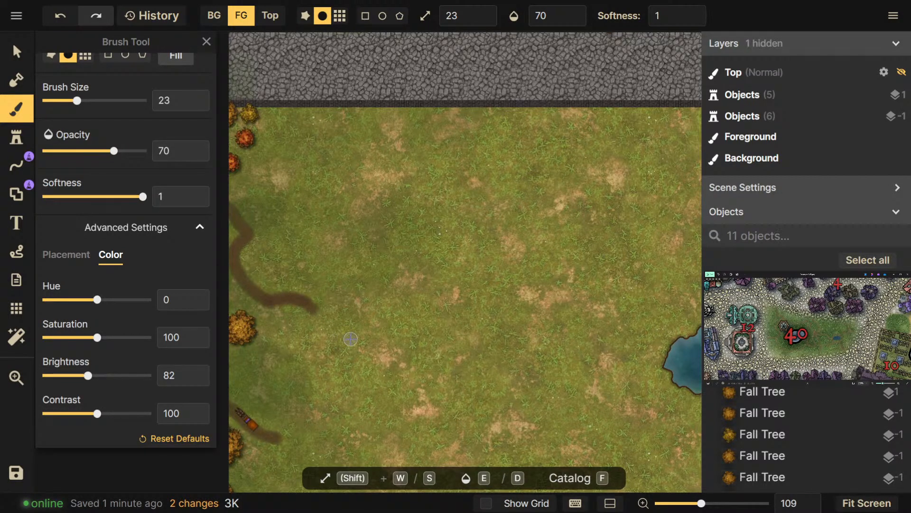
# Paint a round dirt clearing at the end of the extended path using brush size 108
pyautogui.press('w')
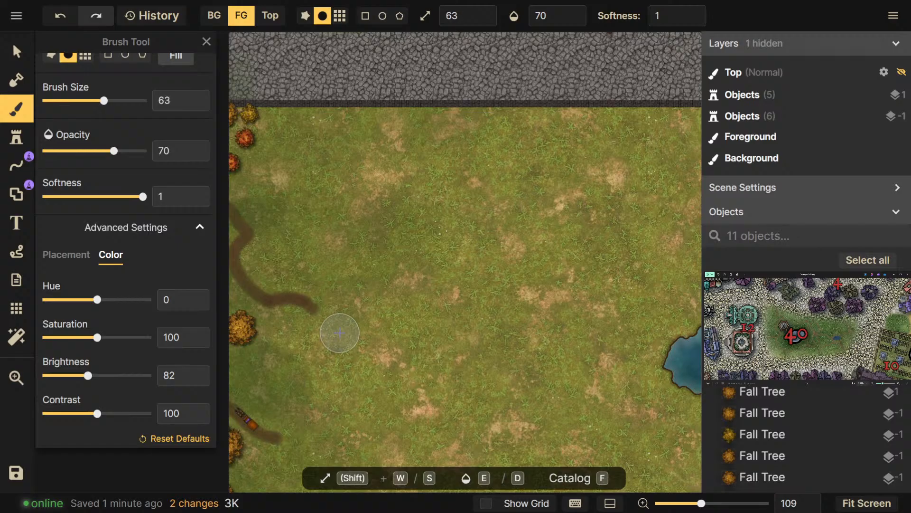
pyautogui.press('w')
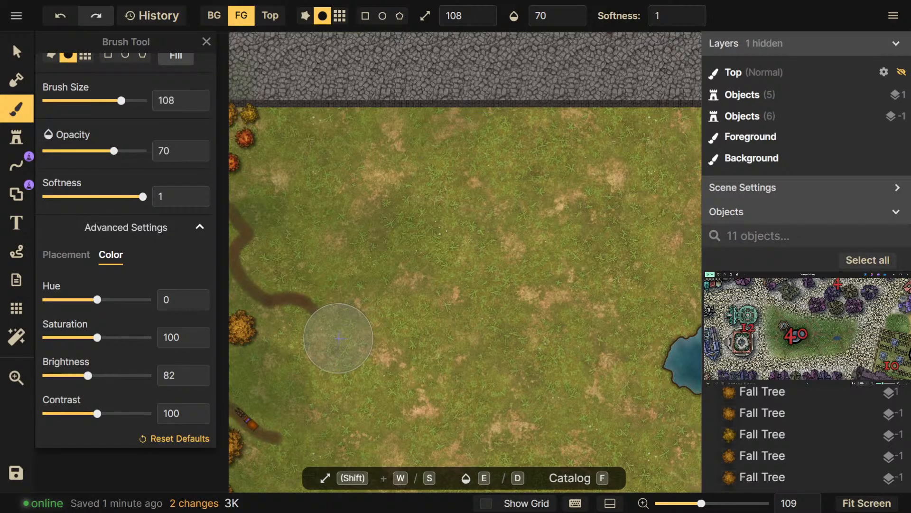
pyautogui.moveTo(338, 339); pyautogui.dragTo(333, 339)
# Paint a winding dirt path at brush size 23 from the southwestern path's end up to the round clearing
pyautogui.press('s')
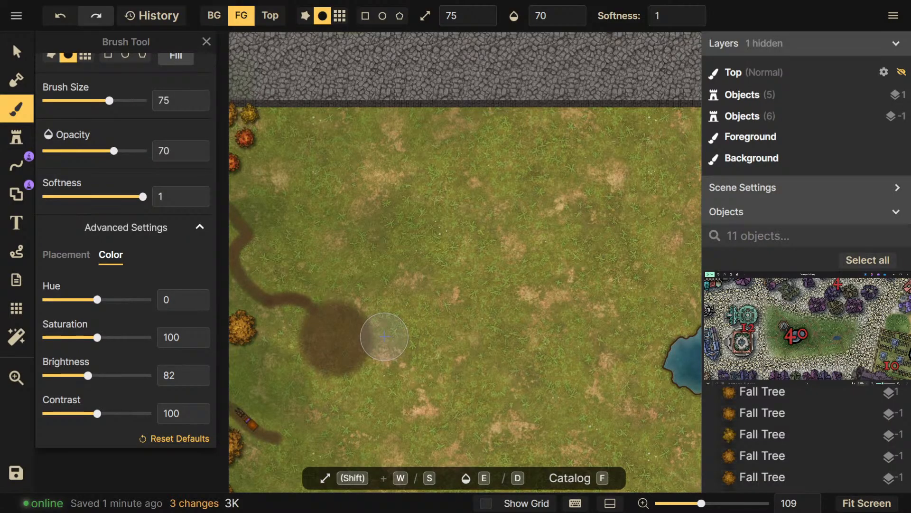
pyautogui.press('s')
pyautogui.press('s')
pyautogui.press('s')
pyautogui.press('s')
pyautogui.press('s')
pyautogui.press('s')
pyautogui.scroll(-3, 328, 422)
pyautogui.press('s')
pyautogui.press('s')
pyautogui.press('s')
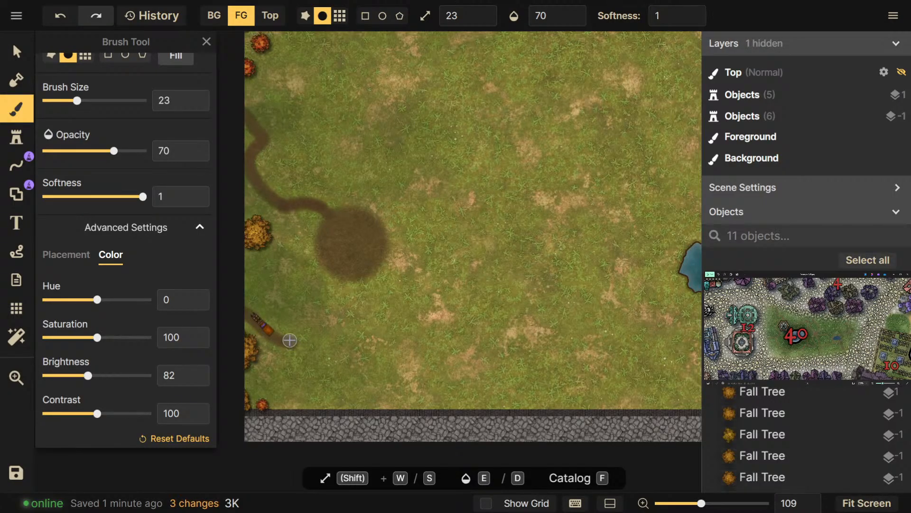
pyautogui.moveTo(297, 343)
pyautogui.mouseDown()
pyautogui.moveTo(338, 362)
pyautogui.moveTo(347, 345)
pyautogui.moveTo(339, 328)
pyautogui.moveTo(317, 317)
pyautogui.moveTo(319, 290)
pyautogui.moveTo(338, 269)
pyautogui.mouseUp()
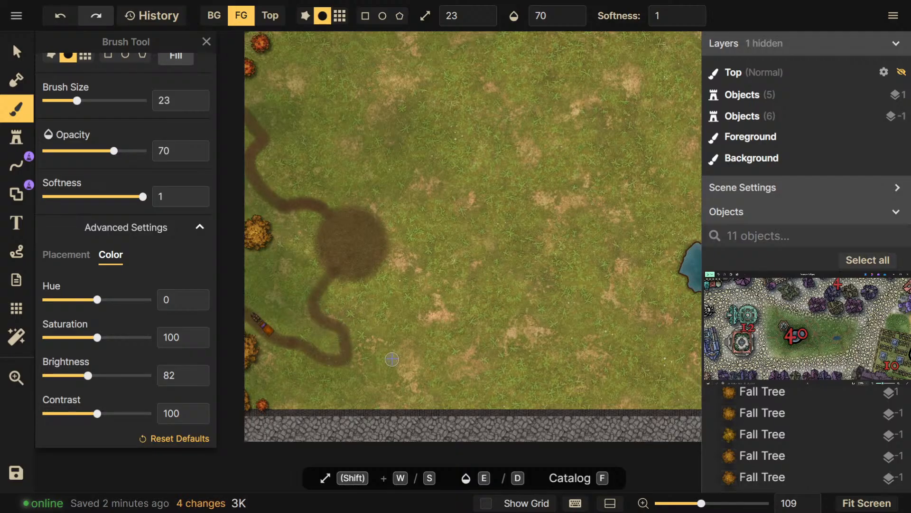
# Paint two dirt paths from the round clearing: one to the southern street with an eastward branch, one winding east to meet that branch by the pond
pyautogui.moveTo(384, 270); pyautogui.dragTo(451, 309)
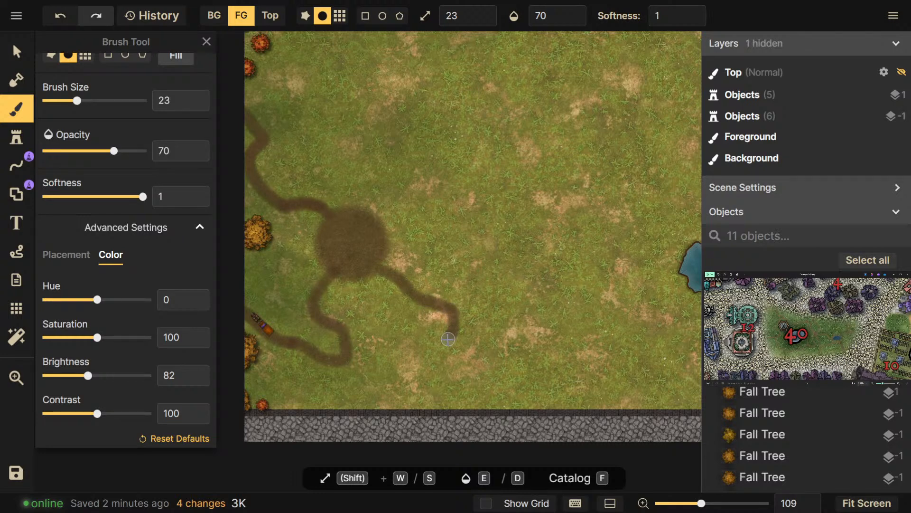
pyautogui.moveTo(446, 355)
pyautogui.mouseDown()
pyautogui.moveTo(468, 383)
pyautogui.moveTo(469, 405)
pyautogui.mouseUp()
pyautogui.moveTo(483, 358); pyautogui.dragTo(694, 312)
pyautogui.moveTo(639, 328); pyautogui.dragTo(480, 359)
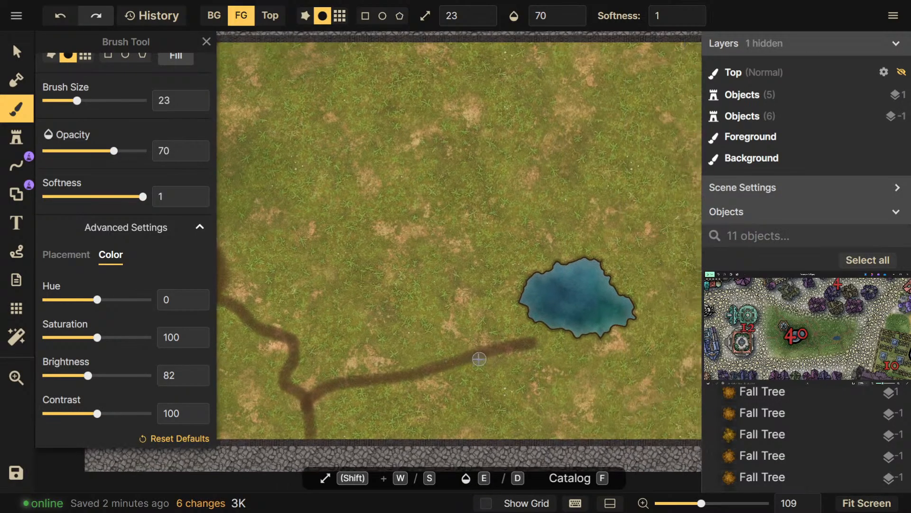
pyautogui.moveTo(286, 304); pyautogui.dragTo(340, 330)
pyautogui.moveTo(279, 296)
pyautogui.mouseDown()
pyautogui.moveTo(317, 276)
pyautogui.moveTo(387, 283)
pyautogui.moveTo(427, 314)
pyautogui.moveTo(507, 297)
pyautogui.moveTo(585, 369)
pyautogui.moveTo(446, 378)
pyautogui.mouseUp()
pyautogui.moveTo(389, 320)
pyautogui.mouseDown()
pyautogui.moveTo(452, 282)
pyautogui.moveTo(476, 275)
pyautogui.mouseUp()
pyautogui.hotkey('ctrl', 'z')
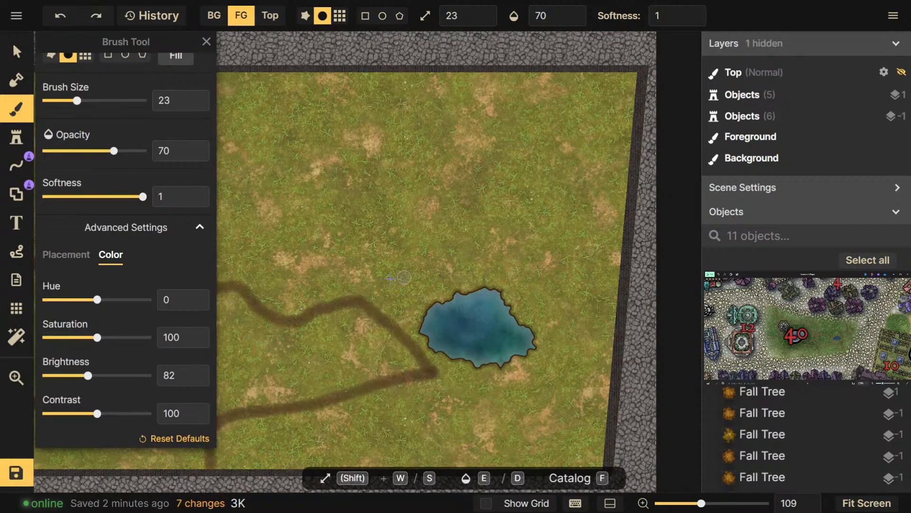
pyautogui.moveTo(403, 301); pyautogui.dragTo(439, 281)
pyautogui.hotkey('ctrl', 'z')
# Paint a dirt loop around the pond and a path from it to the park's southeastern corner
pyautogui.moveTo(402, 334)
pyautogui.mouseDown()
pyautogui.moveTo(395, 303)
pyautogui.moveTo(411, 277)
pyautogui.moveTo(495, 258)
pyautogui.moveTo(554, 280)
pyautogui.moveTo(571, 304)
pyautogui.moveTo(566, 339)
pyautogui.moveTo(520, 388)
pyautogui.moveTo(487, 395)
pyautogui.moveTo(431, 375)
pyautogui.moveTo(461, 388)
pyautogui.moveTo(463, 370)
pyautogui.moveTo(414, 332)
pyautogui.moveTo(497, 399)
pyautogui.mouseUp()
pyautogui.moveTo(437, 339); pyautogui.dragTo(508, 405)
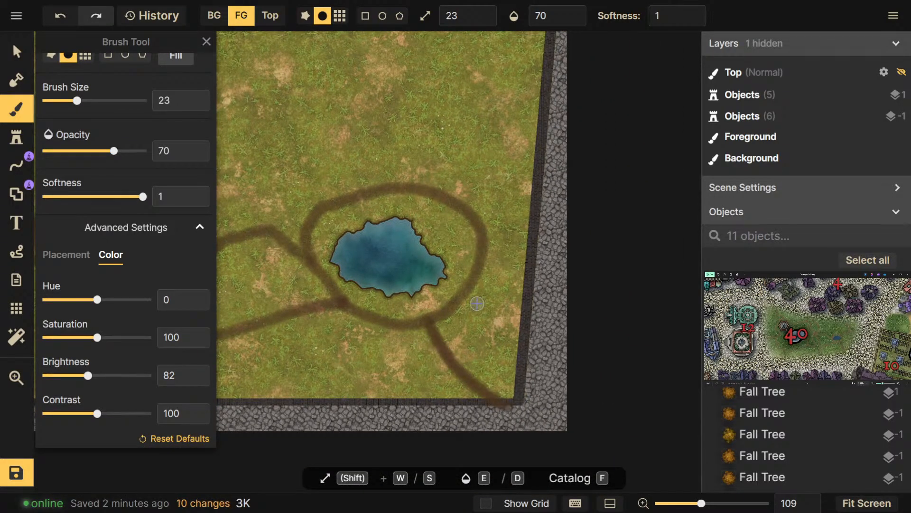
# Paint a curving dirt path from the pond loop's north side to the eastern street, with a branch up to the northern street
pyautogui.moveTo(476, 290); pyautogui.dragTo(501, 418)
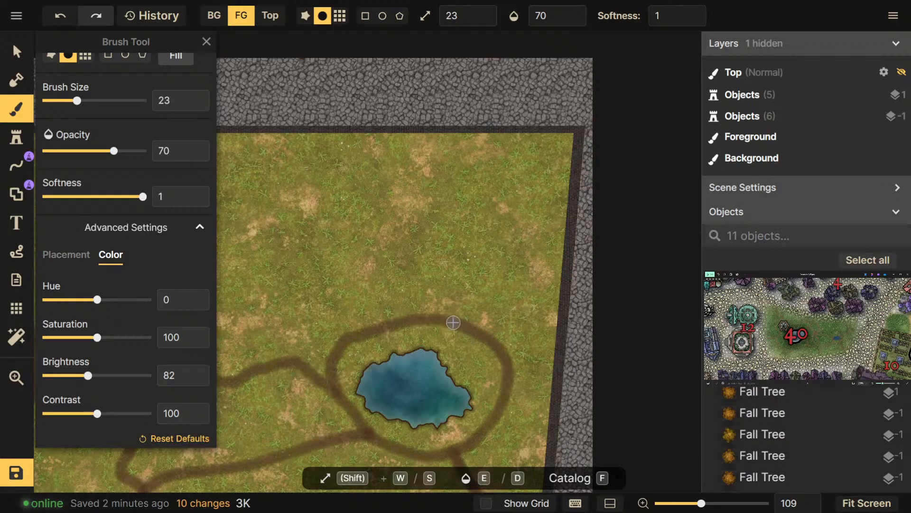
pyautogui.moveTo(447, 322); pyautogui.dragTo(491, 281)
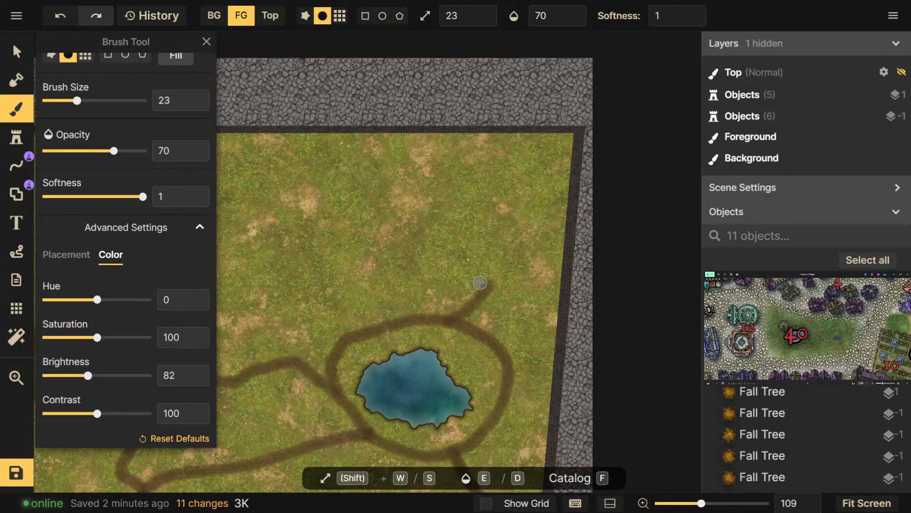
pyautogui.hotkey('ctrl', 'z')
pyautogui.moveTo(386, 326)
pyautogui.mouseDown()
pyautogui.moveTo(446, 262)
pyautogui.moveTo(480, 254)
pyautogui.moveTo(516, 266)
pyautogui.moveTo(572, 222)
pyautogui.mouseUp()
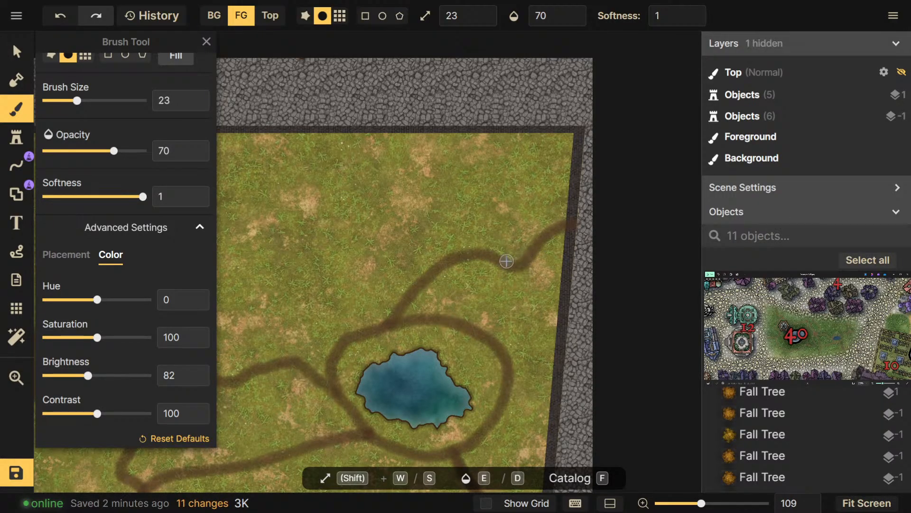
pyautogui.moveTo(506, 262)
pyautogui.mouseDown()
pyautogui.moveTo(518, 266)
pyautogui.moveTo(529, 227)
pyautogui.moveTo(477, 166)
pyautogui.moveTo(470, 128)
pyautogui.mouseUp()
# Paint a dirt path from the round clearing northeast, curving back northwest to the northern street
pyautogui.scroll(-1, 506, 253)
pyautogui.moveTo(506, 254); pyautogui.dragTo(578, 223)
pyautogui.scroll(-1, 660, 228)
pyautogui.moveTo(498, 231); pyautogui.dragTo(566, 257)
pyautogui.scroll(-1, 529, 257)
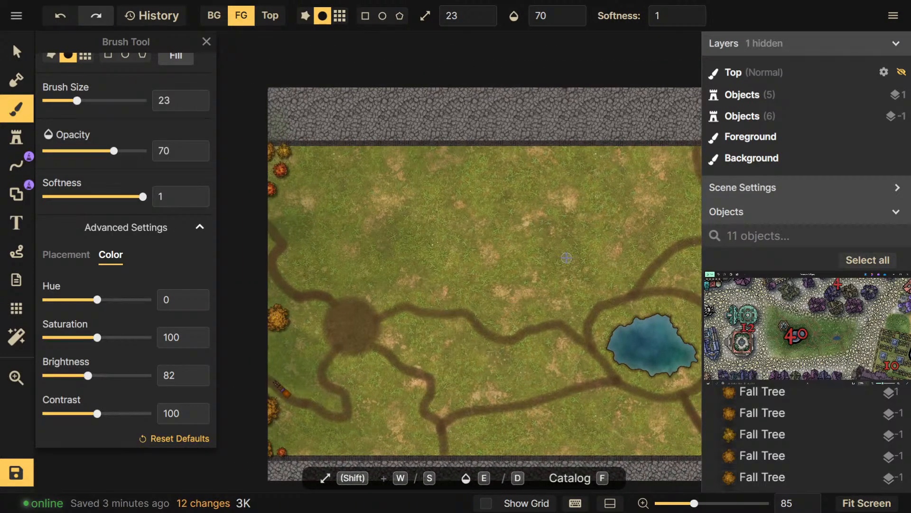
pyautogui.moveTo(357, 307)
pyautogui.mouseDown()
pyautogui.moveTo(380, 286)
pyautogui.moveTo(457, 258)
pyautogui.mouseUp()
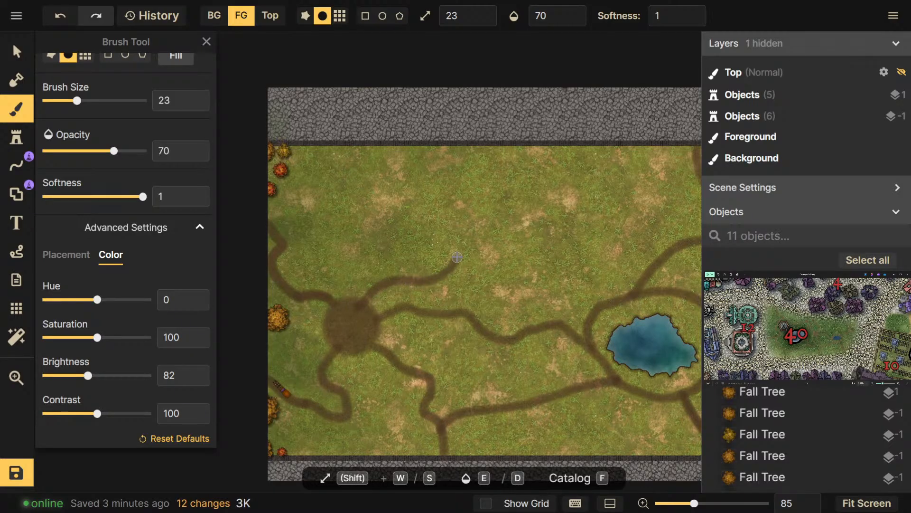
pyautogui.moveTo(436, 227)
pyautogui.mouseDown()
pyautogui.moveTo(372, 197)
pyautogui.moveTo(336, 164)
pyautogui.moveTo(329, 141)
pyautogui.mouseUp()
# Mark out a wide rectangular area with the rectangle shape in the grass between the northern street and the pond paths
pyautogui.moveTo(526, 283); pyautogui.dragTo(425, 306)
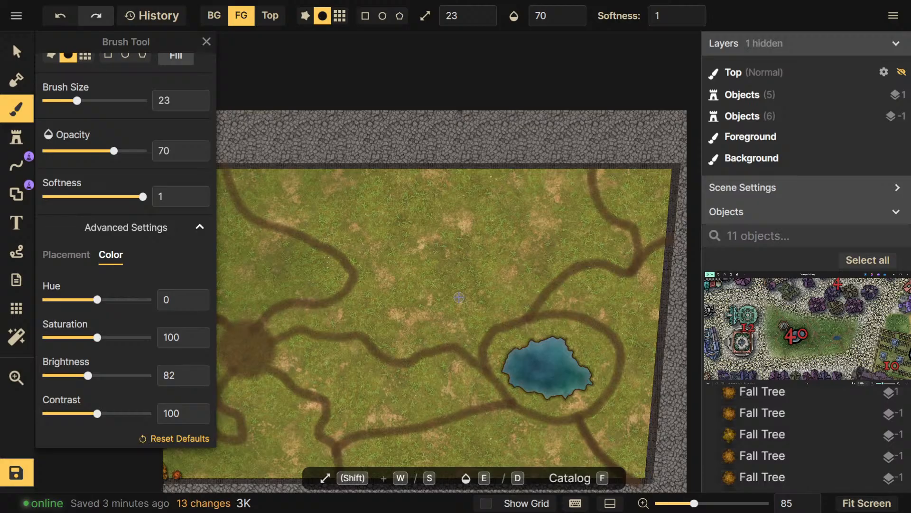
pyautogui.moveTo(480, 267); pyautogui.dragTo(512, 250)
pyautogui.scroll(-1, 512, 250)
pyautogui.moveTo(450, 305); pyautogui.dragTo(411, 323)
pyautogui.scroll(-3, 427, 304)
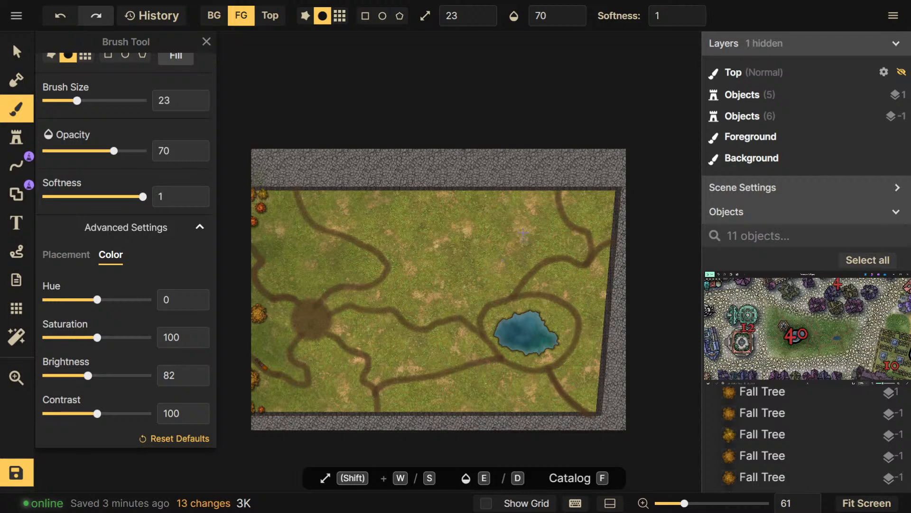
pyautogui.scroll(3, 427, 266)
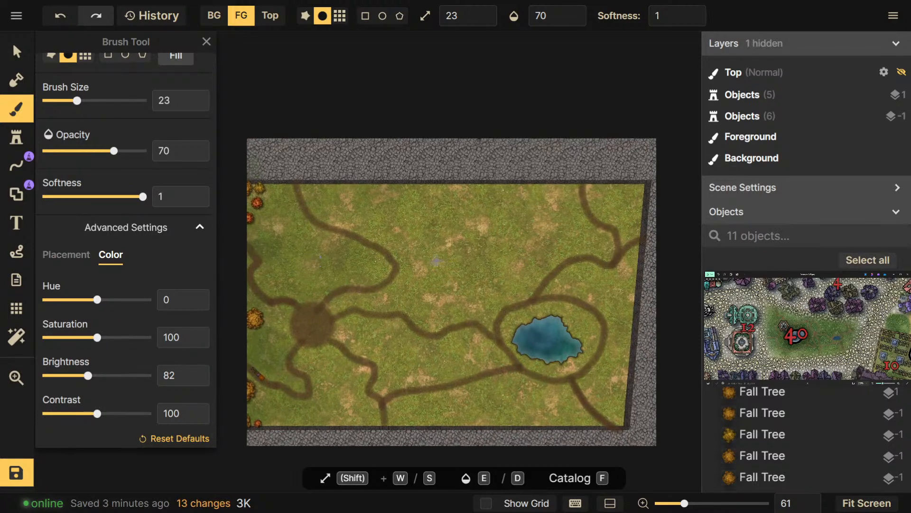
pyautogui.scroll(2, 386, 223)
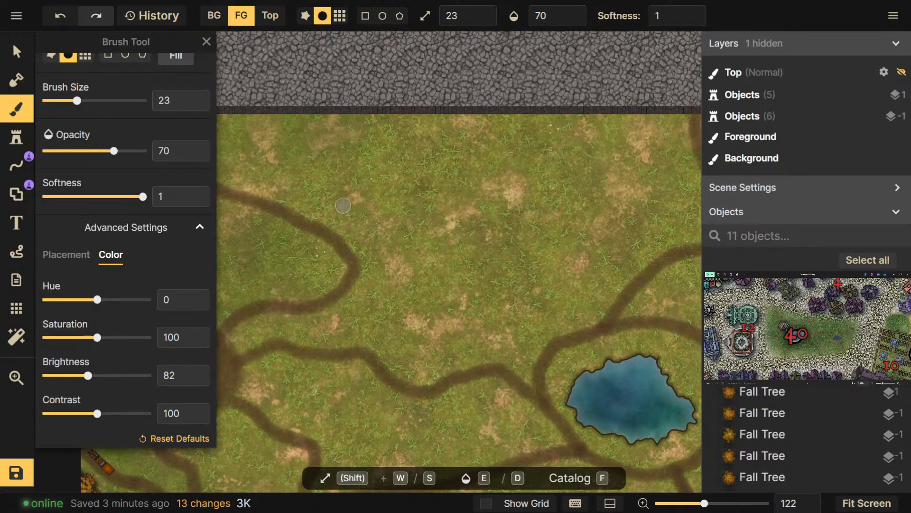
pyautogui.scroll(2, 198, 101)
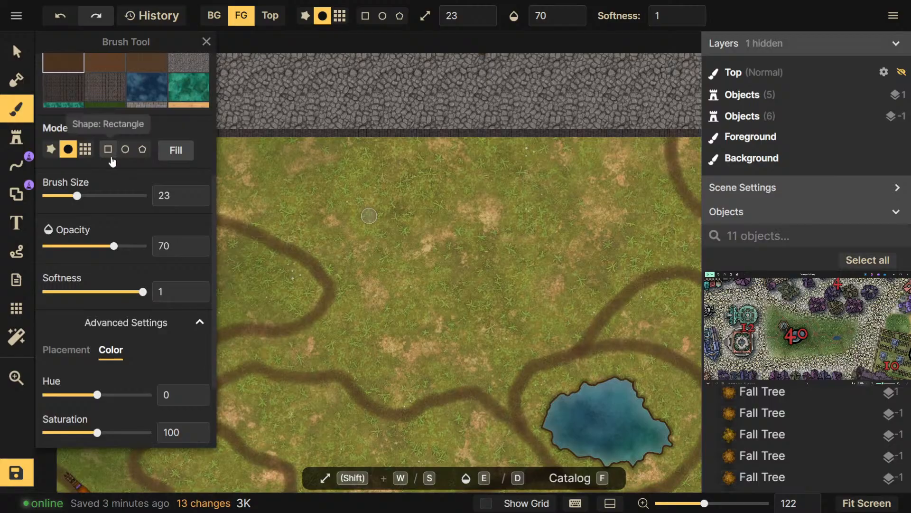
pyautogui.click(110, 156)
pyautogui.moveTo(352, 180); pyautogui.dragTo(624, 262)
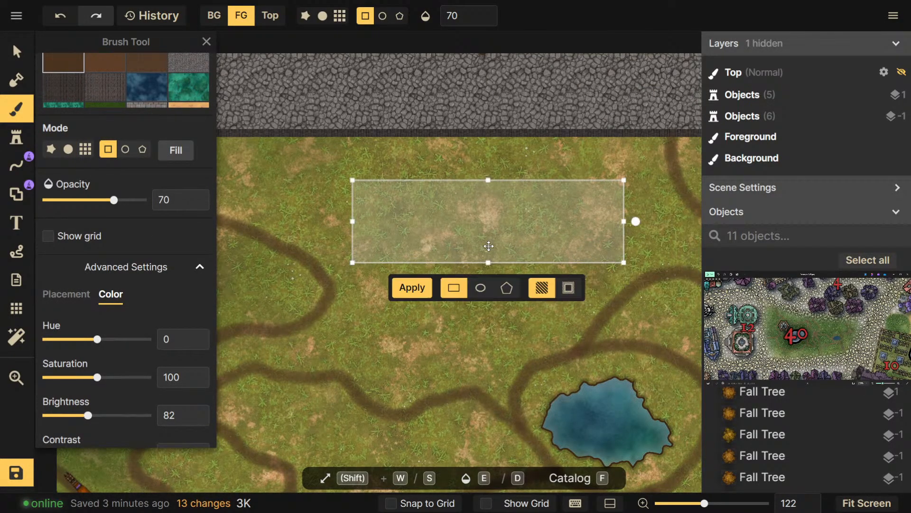
# Choose the plain orange-brown texture from the Terrain / Dirt group of the texture catalog for the marked rectangle
pyautogui.scroll(1, 172, 241)
pyautogui.scroll(2, 84, 161)
pyautogui.click(86, 98)
pyautogui.scroll(2, 284, 243)
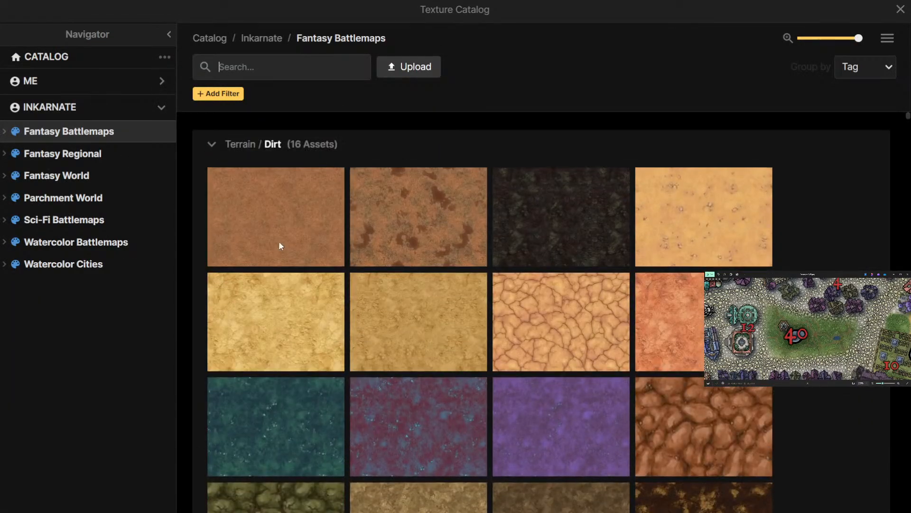
pyautogui.click(270, 240)
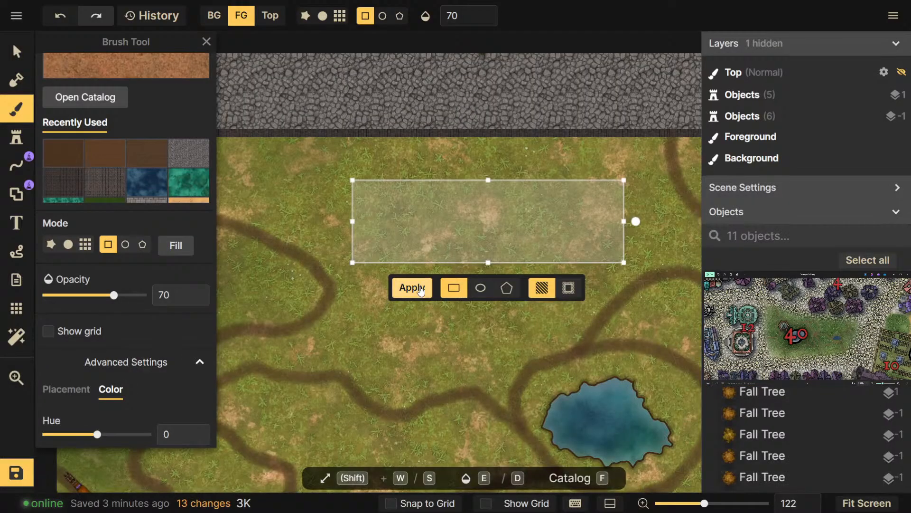
# Fill the rectangle with the bare brown furrowed texture from the catalog's Plants / Crops group
pyautogui.click(74, 95)
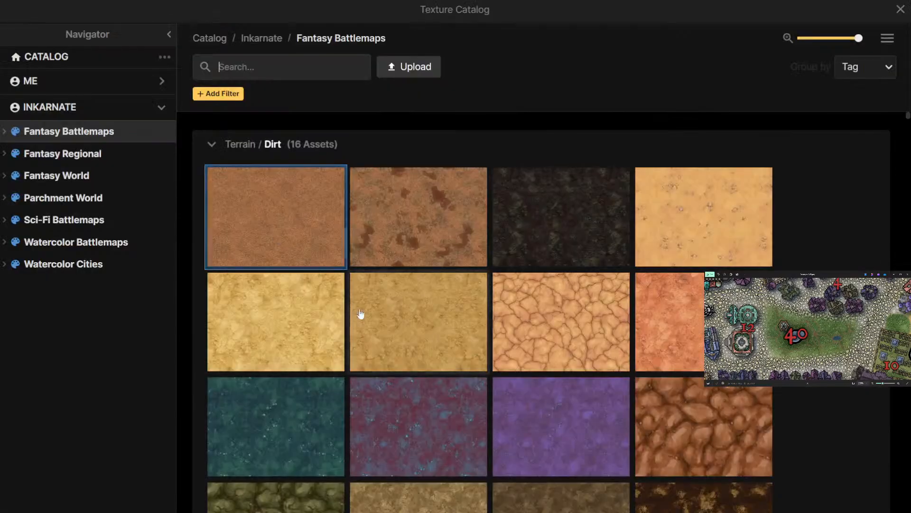
pyautogui.scroll(-10, 359, 311)
pyautogui.scroll(-15, 360, 309)
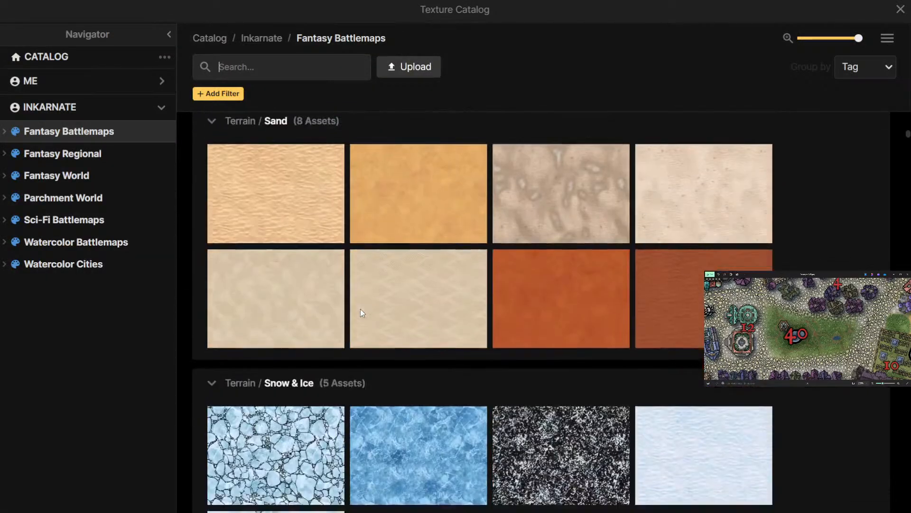
pyautogui.scroll(-5, 362, 313)
pyautogui.scroll(4, 362, 313)
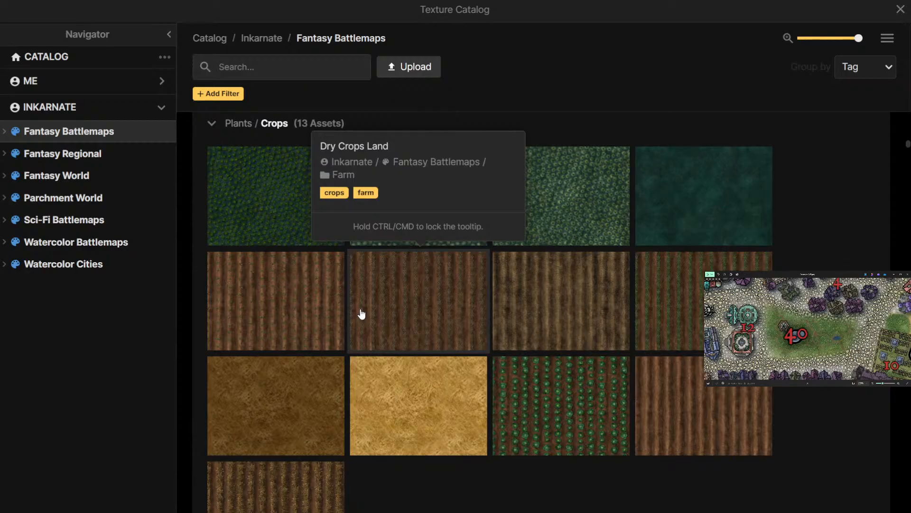
pyautogui.click(678, 423)
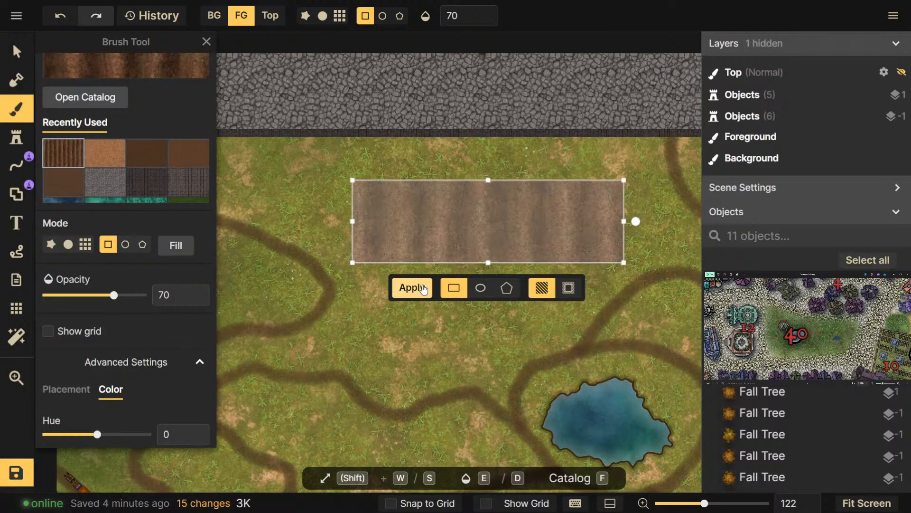
# Set the furrow texture's scale to 40.64 and apply it to the rectangle again
pyautogui.scroll(-3, 136, 355)
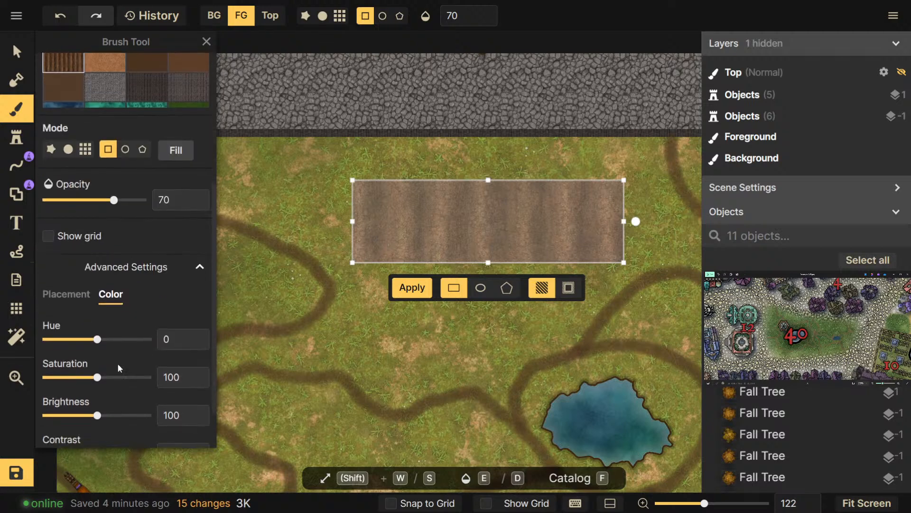
pyautogui.scroll(2, 104, 369)
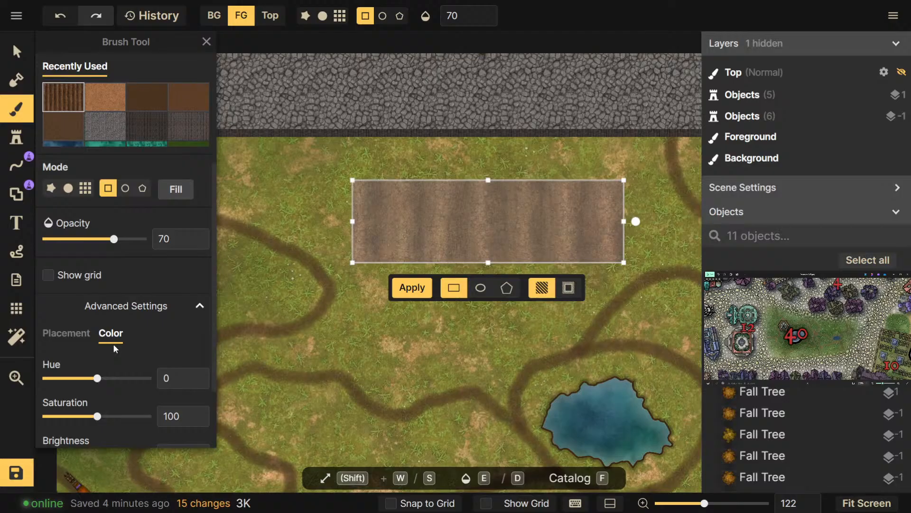
pyautogui.click(66, 333)
pyautogui.moveTo(102, 378); pyautogui.dragTo(86, 379)
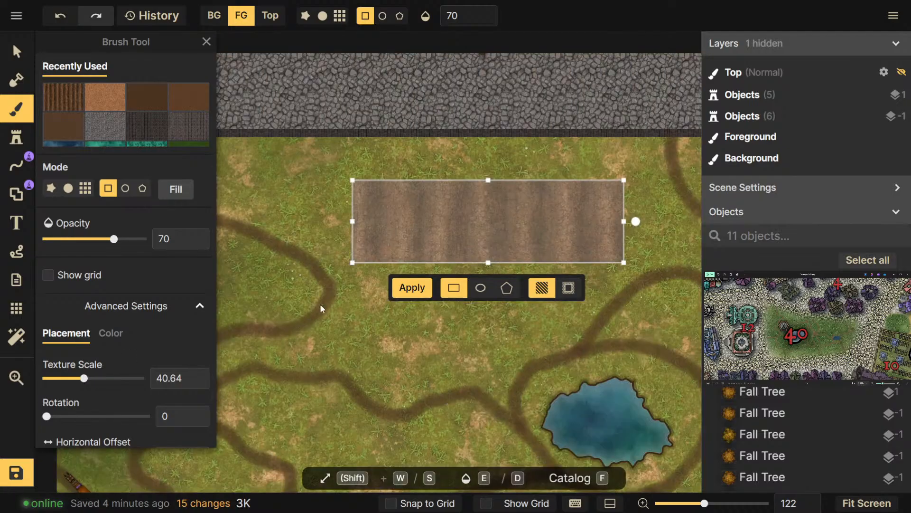
pyautogui.click(411, 298)
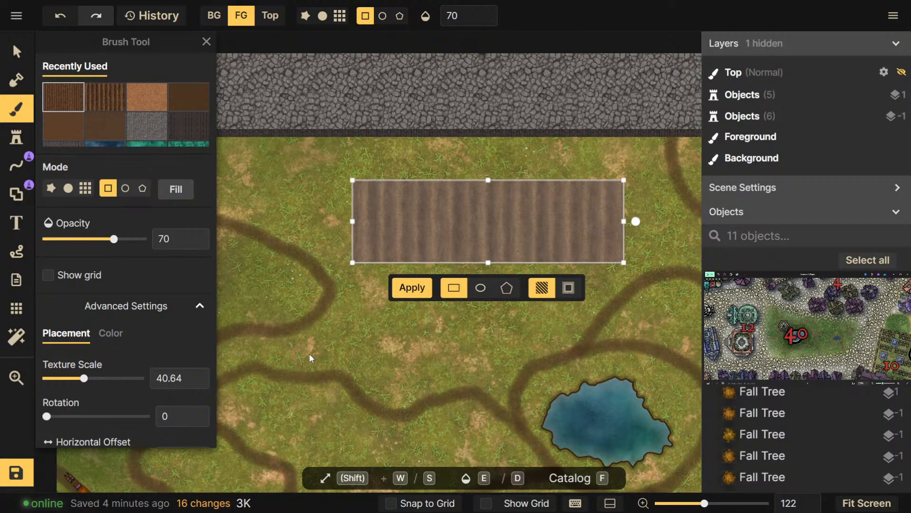
# Search the texture catalog for "dirt" and choose the dark brown dirt texture from the Forest biome group
pyautogui.scroll(2, 65, 134)
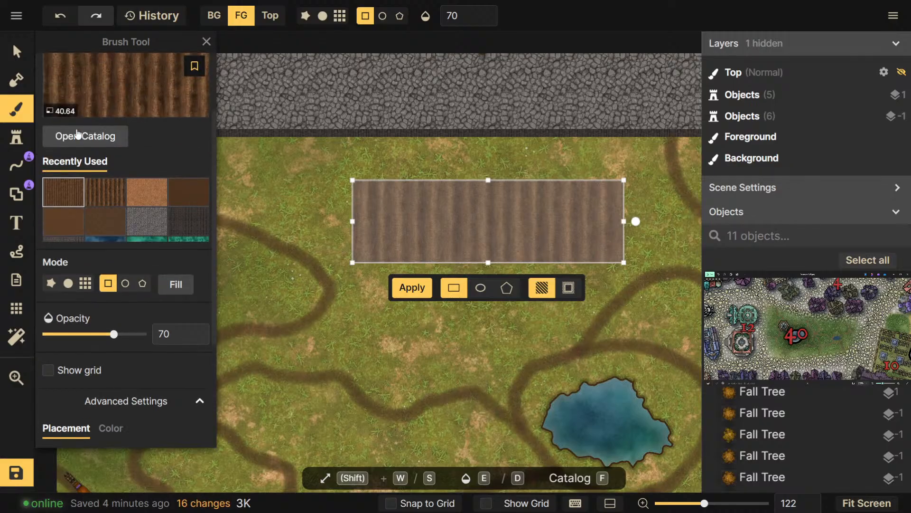
pyautogui.click(94, 142)
pyautogui.scroll(-10, 450, 280)
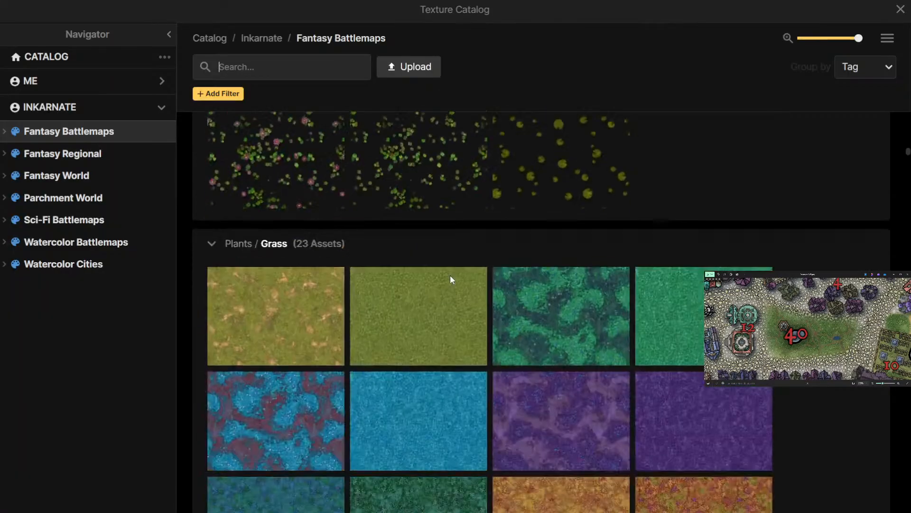
pyautogui.scroll(-15, 450, 273)
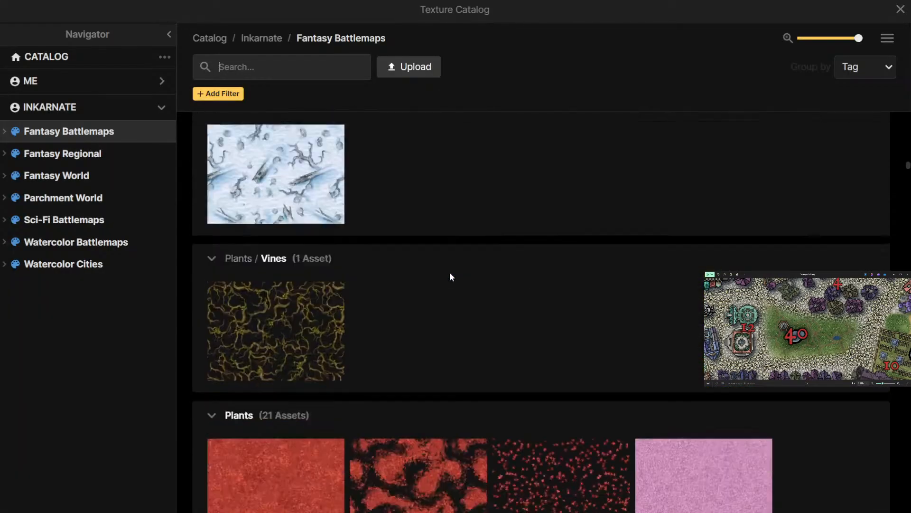
pyautogui.scroll(-15, 451, 272)
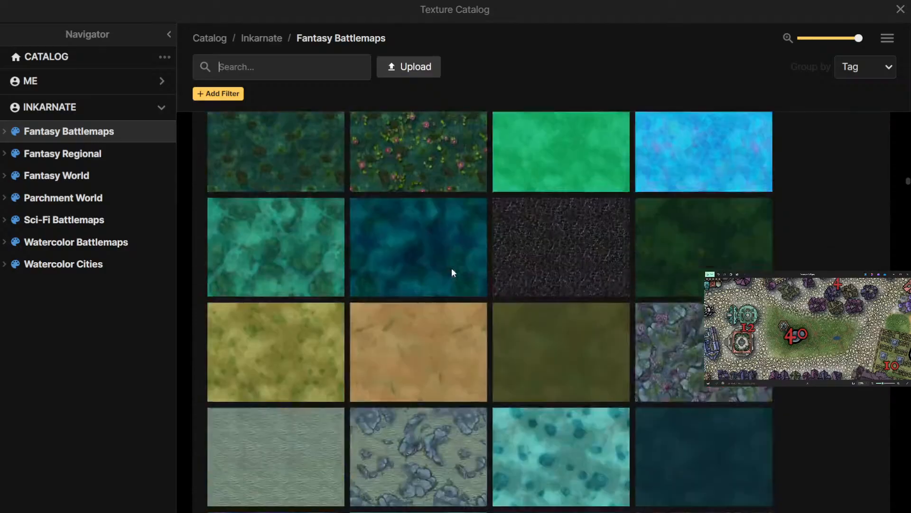
pyautogui.scroll(-8, 463, 268)
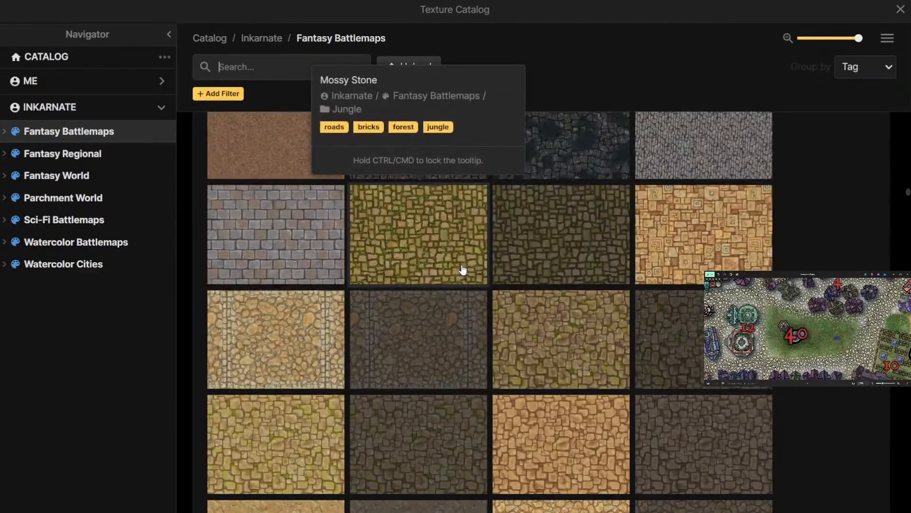
pyautogui.write('dirt')
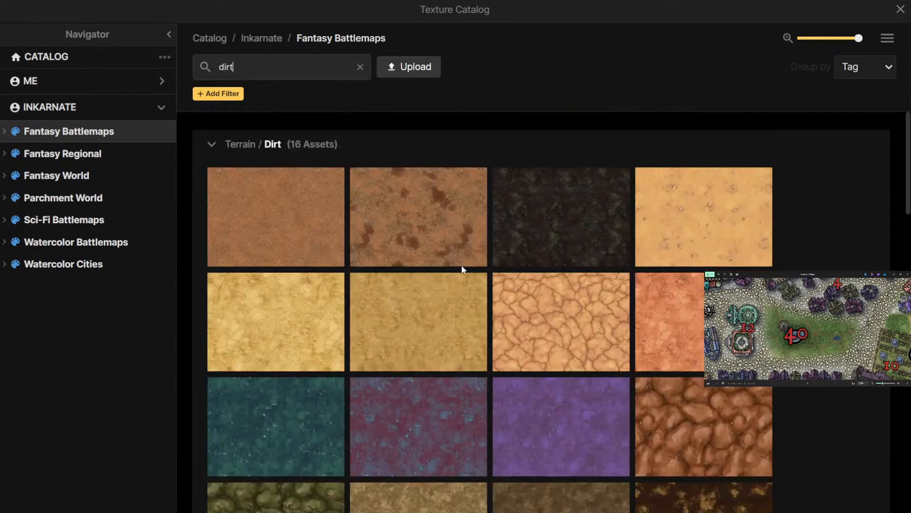
pyautogui.scroll(-5, 466, 275)
pyautogui.scroll(-10, 480, 319)
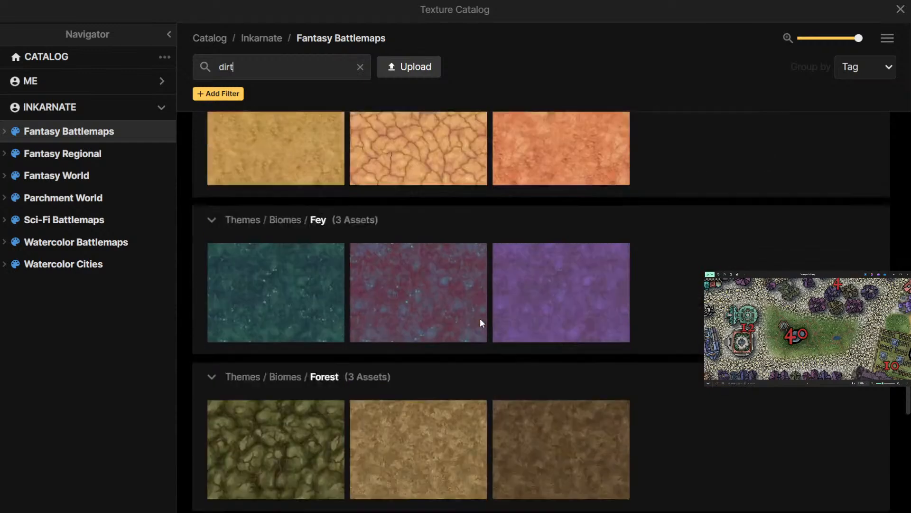
pyautogui.scroll(2, 480, 318)
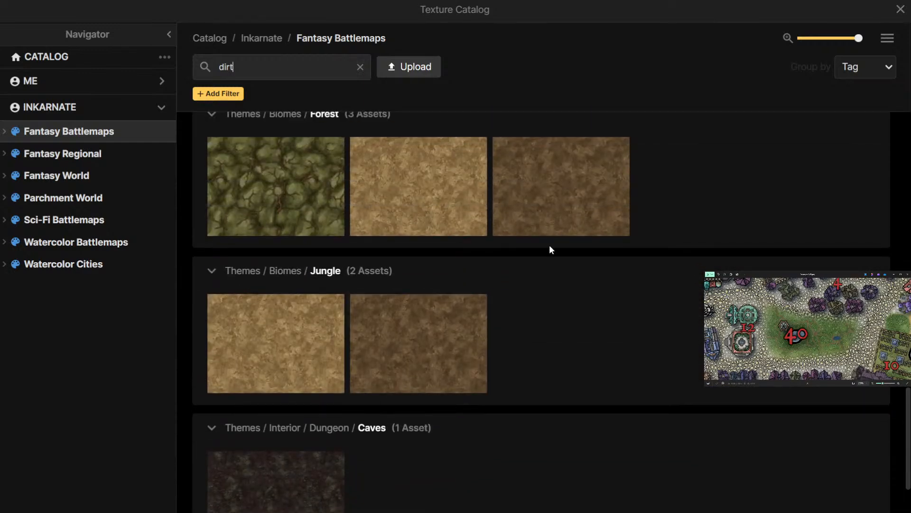
pyautogui.click(562, 218)
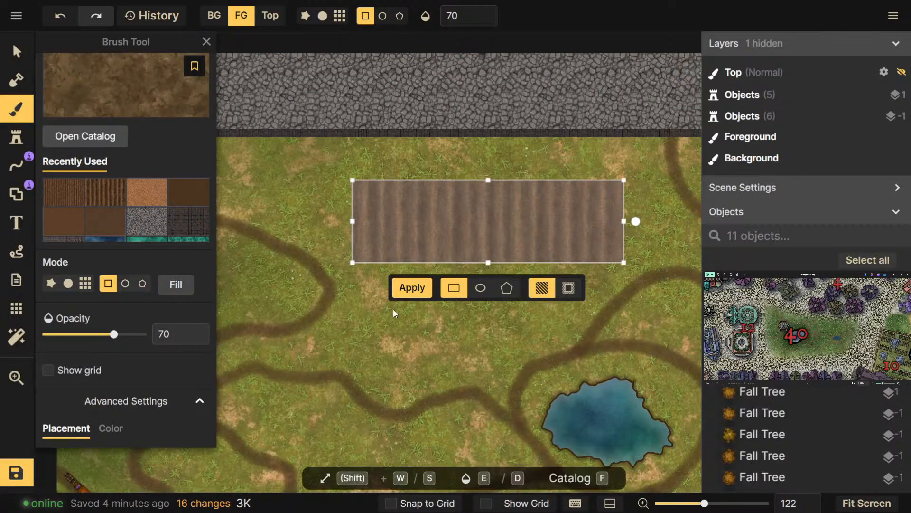
# Brush the dark brown dirt along the furrowed plot's upper edge with a round size 23 brush at opacity 31
pyautogui.click(68, 285)
pyautogui.moveTo(101, 379); pyautogui.dragTo(82, 380)
pyautogui.scroll(5, 429, 232)
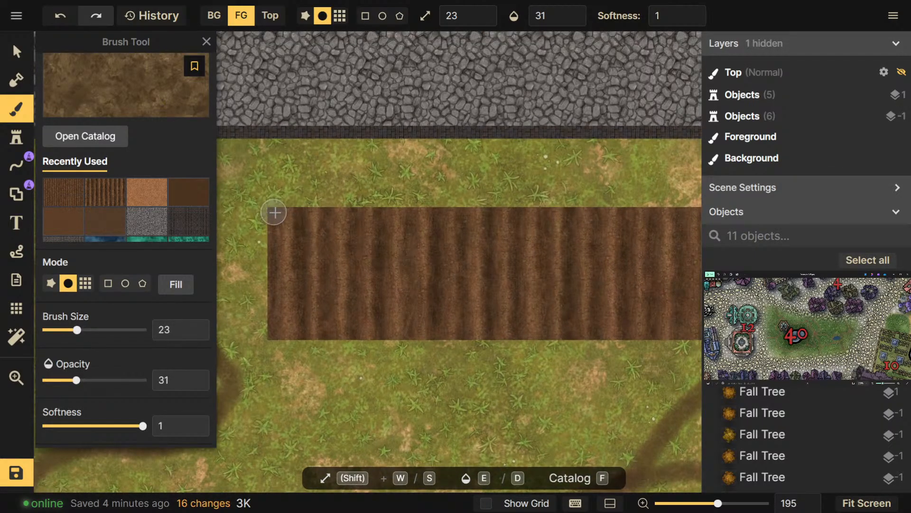
pyautogui.moveTo(303, 212); pyautogui.dragTo(417, 209)
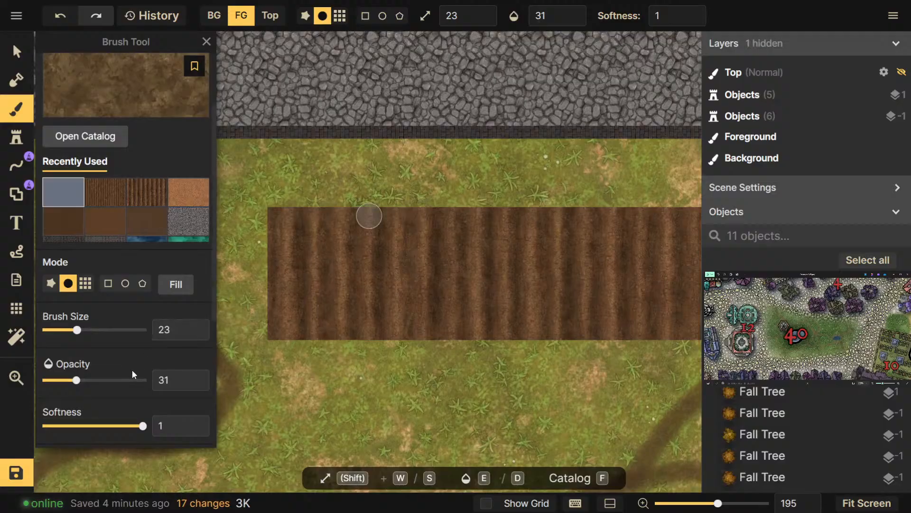
# Raise the brush opacity to 47 and brush dirt along the furrowed plot's upper and lower edges
pyautogui.scroll(2, 204, 263)
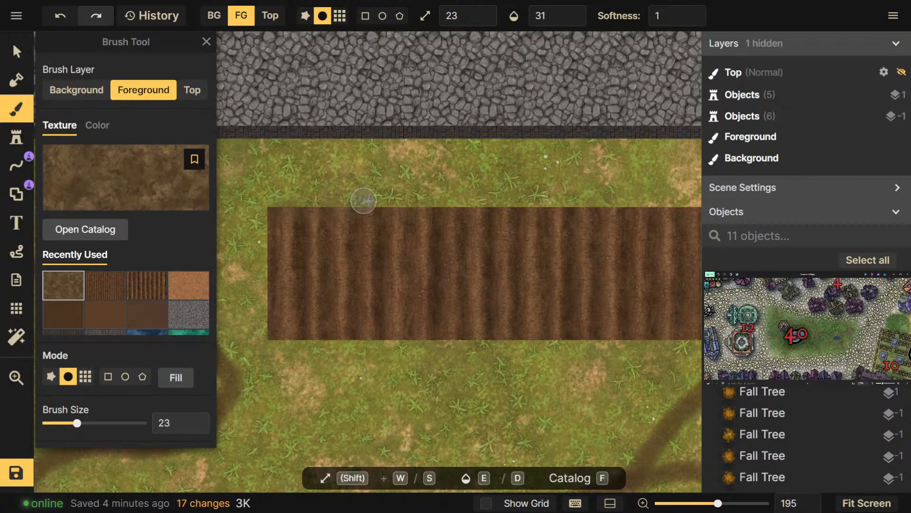
pyautogui.scroll(-2, 115, 411)
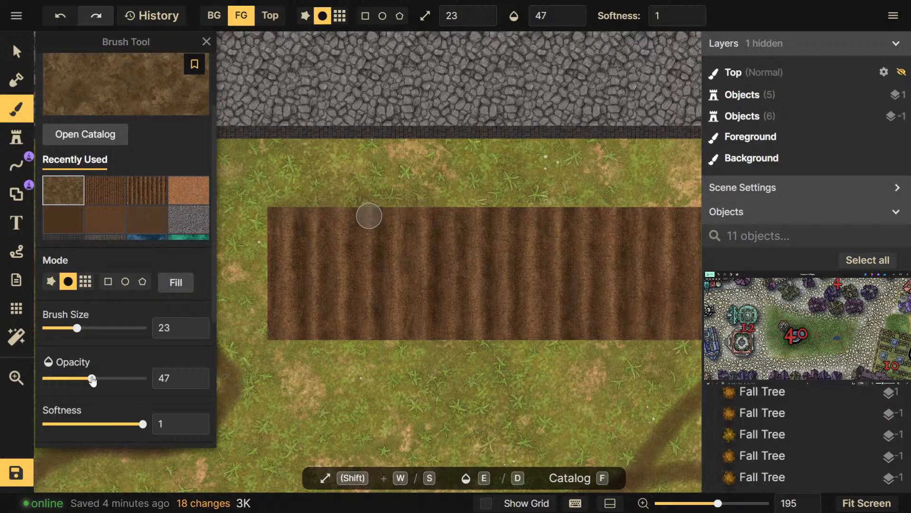
pyautogui.moveTo(267, 206); pyautogui.dragTo(557, 200)
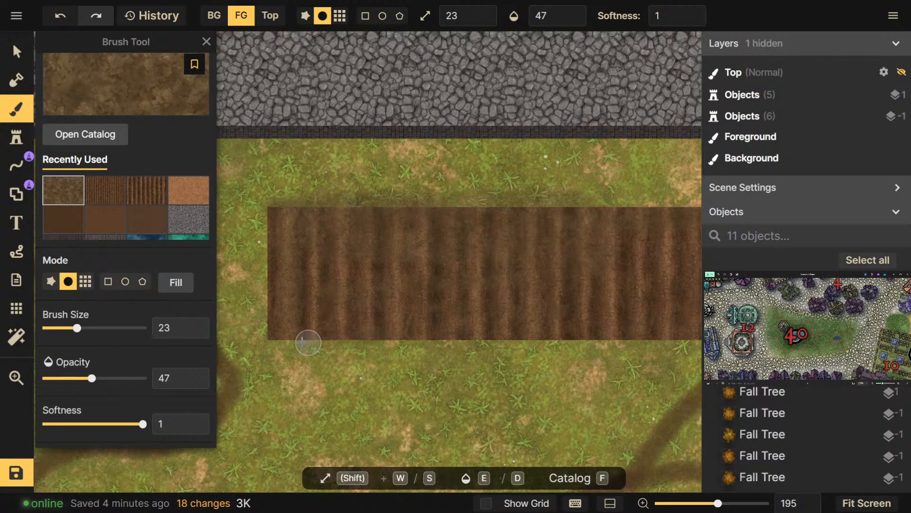
pyautogui.moveTo(676, 339); pyautogui.dragTo(480, 325)
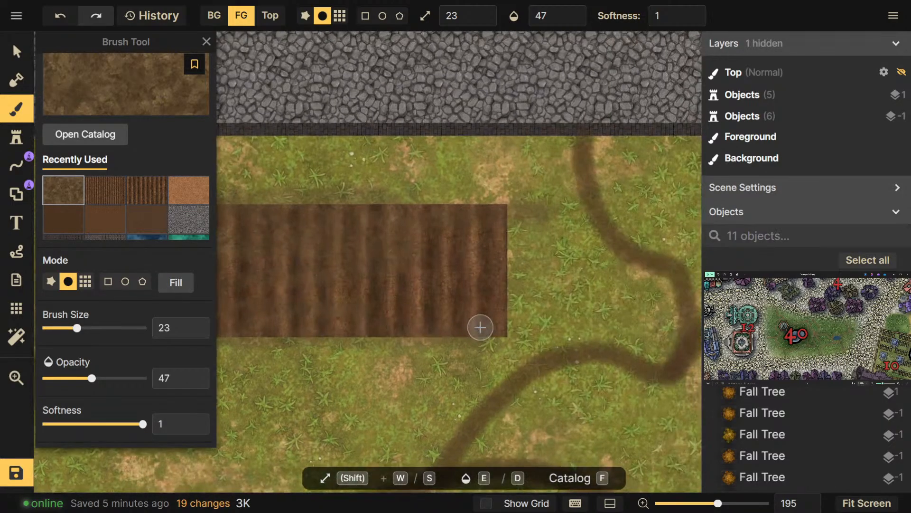
# Set the brush opacity to 66 and blend the dark brown dirt over the furrows across the plot's interior
pyautogui.scroll(-1, 477, 313)
pyautogui.moveTo(92, 378); pyautogui.dragTo(110, 379)
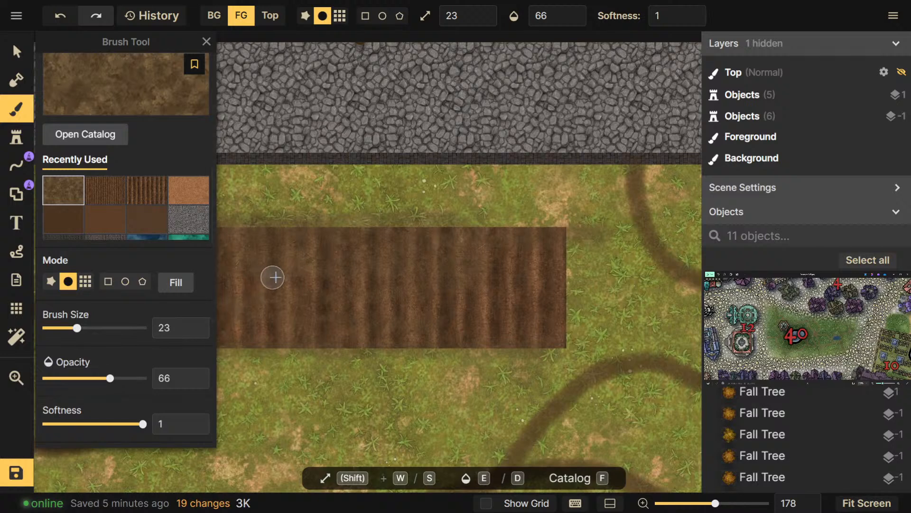
pyautogui.scroll(-1, 368, 263)
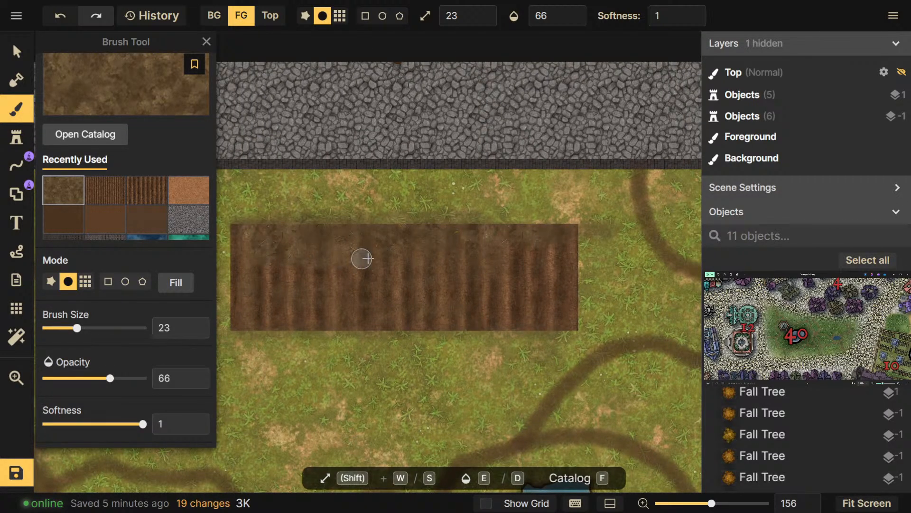
pyautogui.moveTo(471, 276)
pyautogui.mouseDown()
pyautogui.moveTo(275, 280)
pyautogui.moveTo(413, 269)
pyautogui.moveTo(547, 285)
pyautogui.moveTo(281, 301)
pyautogui.moveTo(503, 307)
pyautogui.moveTo(297, 285)
pyautogui.moveTo(514, 280)
pyautogui.moveTo(311, 274)
pyautogui.moveTo(505, 305)
pyautogui.moveTo(302, 303)
pyautogui.moveTo(416, 315)
pyautogui.moveTo(381, 326)
pyautogui.mouseUp()
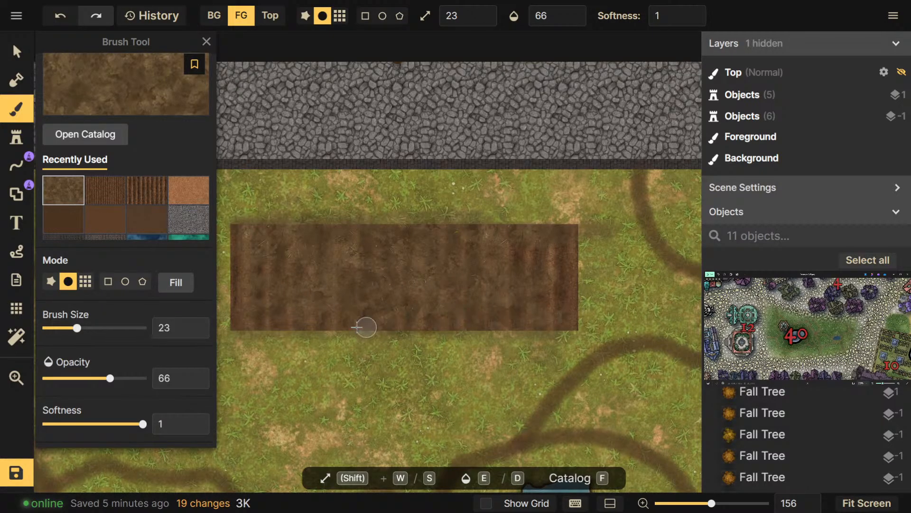
pyautogui.moveTo(519, 268)
pyautogui.mouseDown()
pyautogui.moveTo(562, 322)
pyautogui.moveTo(355, 294)
pyautogui.moveTo(247, 314)
pyautogui.moveTo(503, 323)
pyautogui.moveTo(485, 287)
pyautogui.moveTo(295, 292)
pyautogui.moveTo(250, 272)
pyautogui.moveTo(242, 303)
pyautogui.moveTo(231, 229)
pyautogui.moveTo(477, 231)
pyautogui.mouseUp()
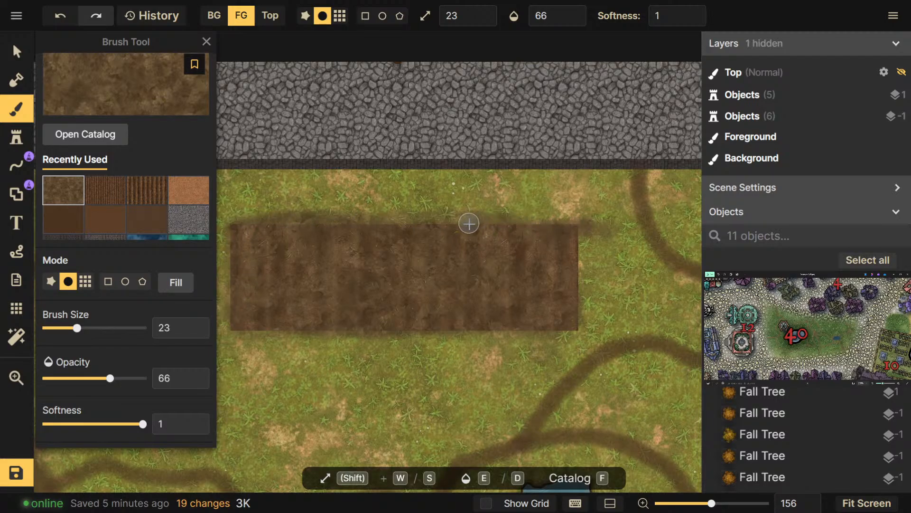
# Soften the hard border of the garden plot by brushing dirt around all of its sides
pyautogui.moveTo(564, 229)
pyautogui.mouseDown()
pyautogui.moveTo(582, 254)
pyautogui.moveTo(583, 313)
pyautogui.mouseUp()
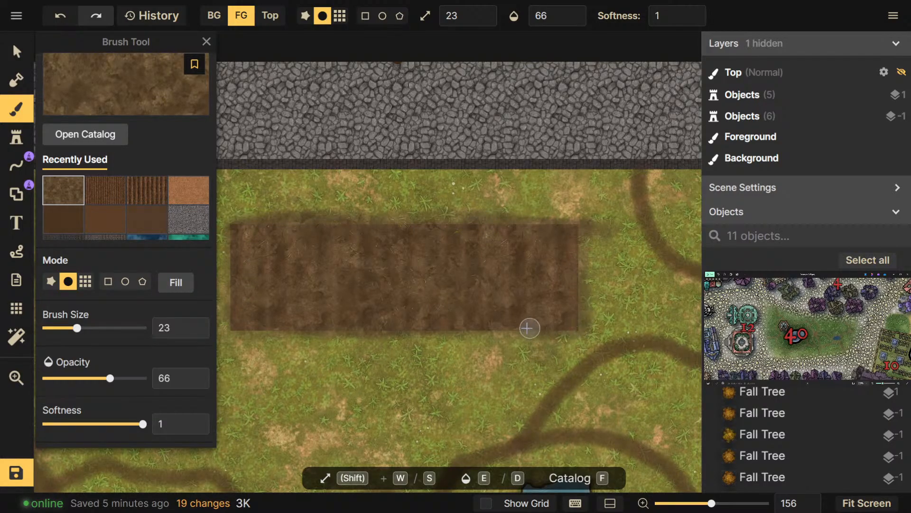
pyautogui.moveTo(425, 332); pyautogui.dragTo(307, 332)
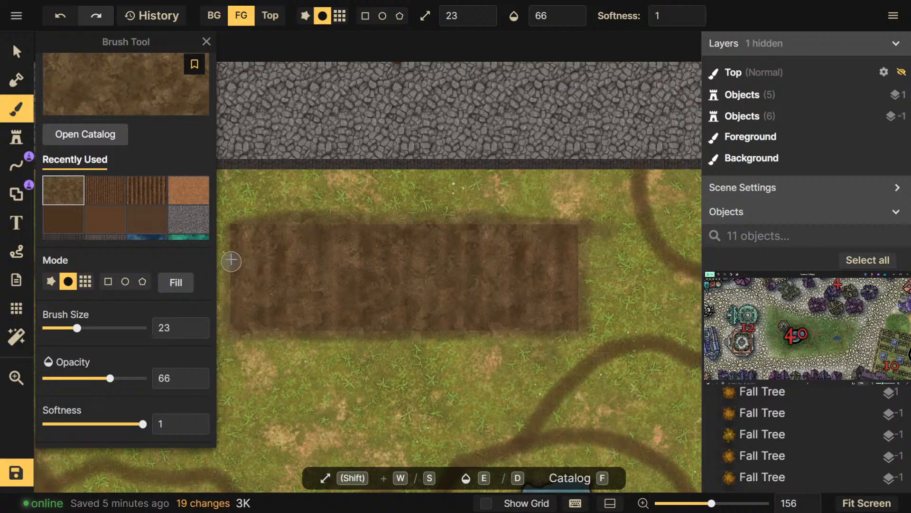
pyautogui.moveTo(383, 217); pyautogui.dragTo(498, 220)
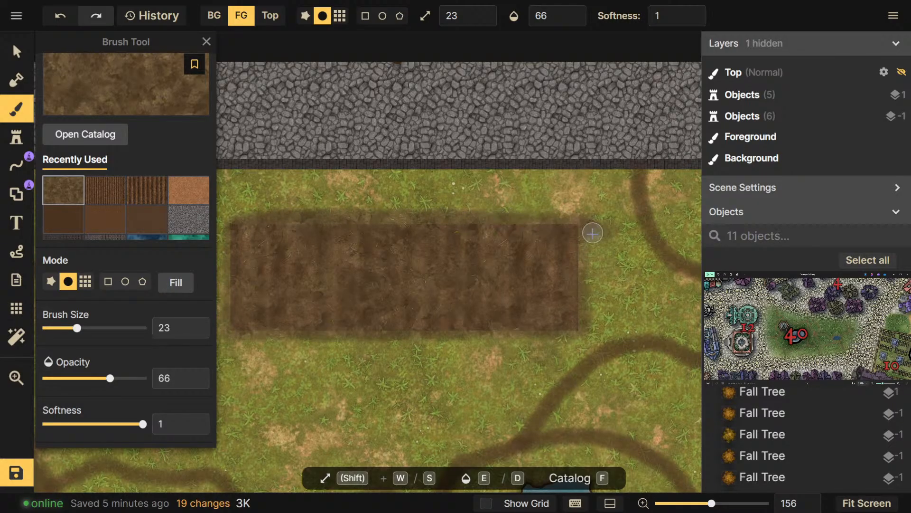
pyautogui.moveTo(542, 336); pyautogui.dragTo(436, 341)
pyautogui.moveTo(349, 339); pyautogui.dragTo(260, 334)
pyautogui.moveTo(243, 222); pyautogui.dragTo(304, 216)
pyautogui.scroll(-1, 518, 201)
pyautogui.moveTo(517, 202)
pyautogui.mouseDown()
pyautogui.moveTo(546, 183)
pyautogui.moveTo(585, 196)
pyautogui.mouseUp()
pyautogui.scroll(-2, 550, 183)
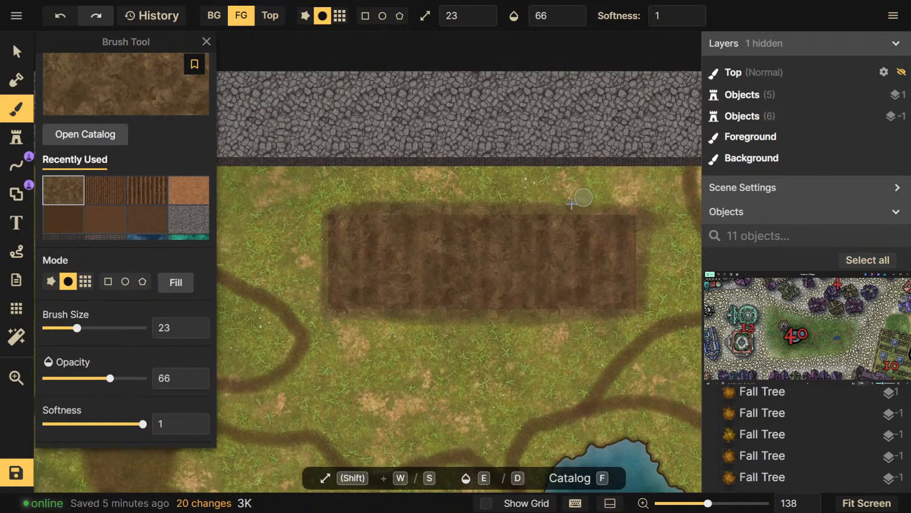
pyautogui.scroll(2, 266, 251)
# Go over the plot's edges and corners again with dirt to give the bed a rounded, irregular outline
pyautogui.moveTo(354, 205)
pyautogui.mouseDown()
pyautogui.moveTo(695, 201)
pyautogui.moveTo(549, 192)
pyautogui.moveTo(567, 191)
pyautogui.mouseUp()
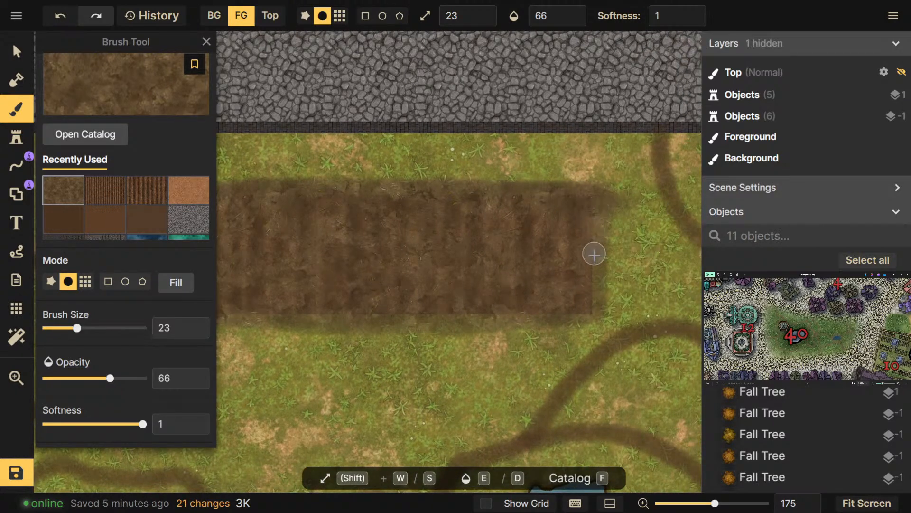
pyautogui.moveTo(564, 314)
pyautogui.mouseDown()
pyautogui.moveTo(297, 315)
pyautogui.moveTo(275, 304)
pyautogui.moveTo(416, 306)
pyautogui.mouseUp()
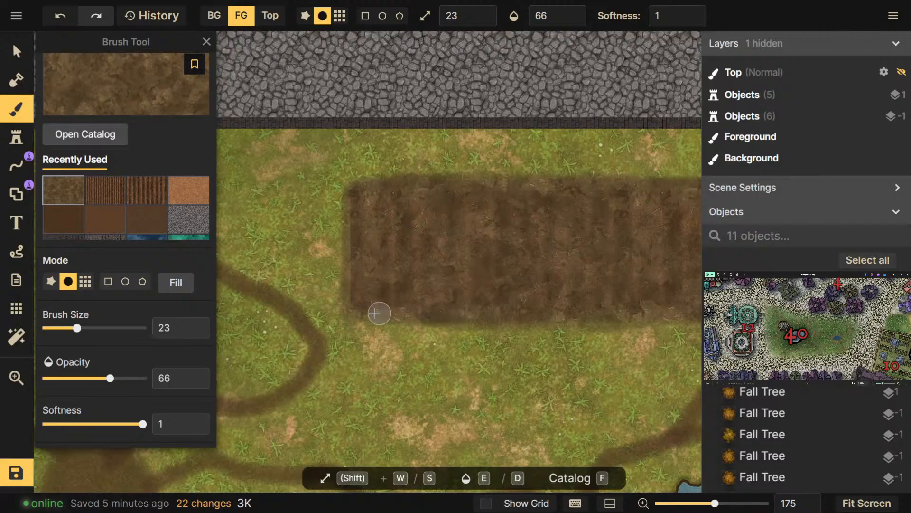
pyautogui.moveTo(350, 305); pyautogui.dragTo(348, 253)
pyautogui.moveTo(349, 206)
pyautogui.mouseDown()
pyautogui.moveTo(356, 188)
pyautogui.moveTo(406, 177)
pyautogui.moveTo(681, 182)
pyautogui.mouseUp()
pyautogui.moveTo(681, 182)
pyautogui.mouseDown()
pyautogui.moveTo(457, 168)
pyautogui.moveTo(521, 185)
pyautogui.moveTo(517, 285)
pyautogui.mouseUp()
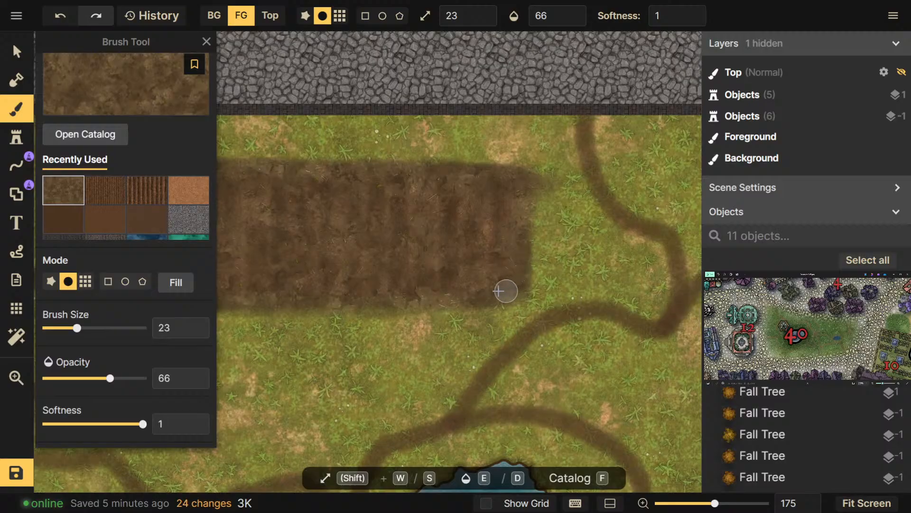
pyautogui.moveTo(460, 277); pyautogui.dragTo(583, 265)
# Examine the dirt textures in the catalog's Forest, Jungle and Caves groups without choosing a different one
pyautogui.scroll(-1, 582, 257)
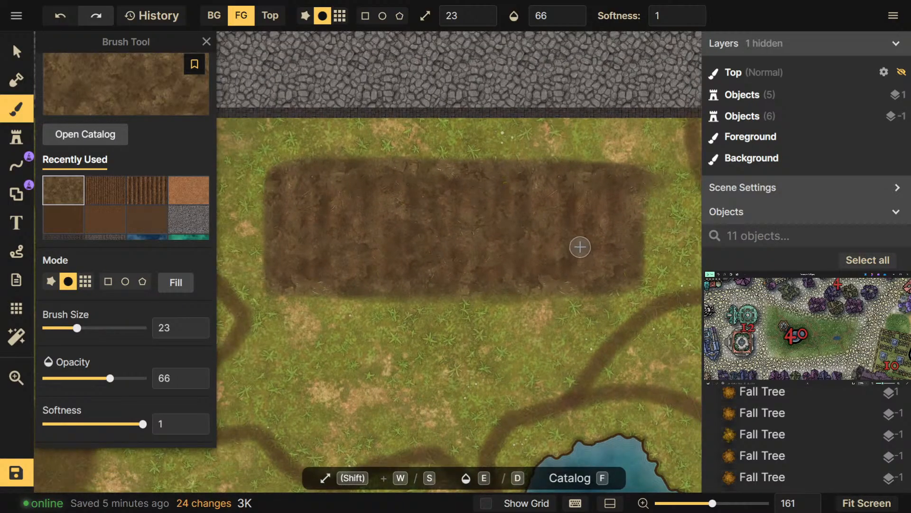
pyautogui.scroll(-4, 572, 241)
pyautogui.moveTo(569, 238); pyautogui.dragTo(429, 260)
pyautogui.scroll(-1, 429, 260)
pyautogui.click(83, 136)
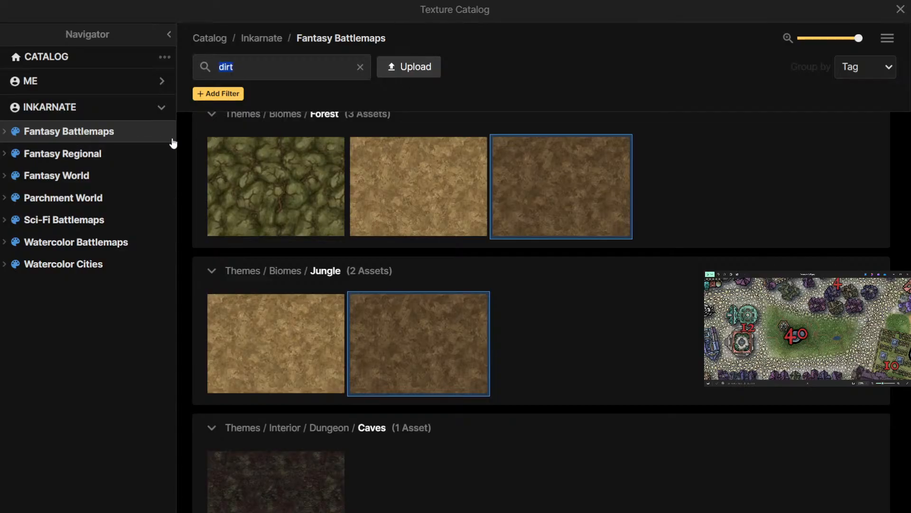
pyautogui.scroll(-1, 545, 285)
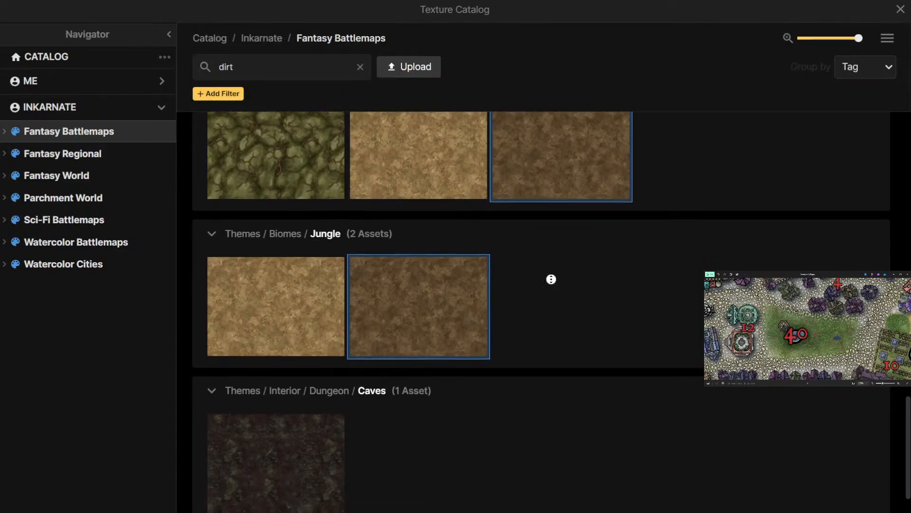
pyautogui.scroll(2, 587, 213)
pyautogui.scroll(-2, 587, 213)
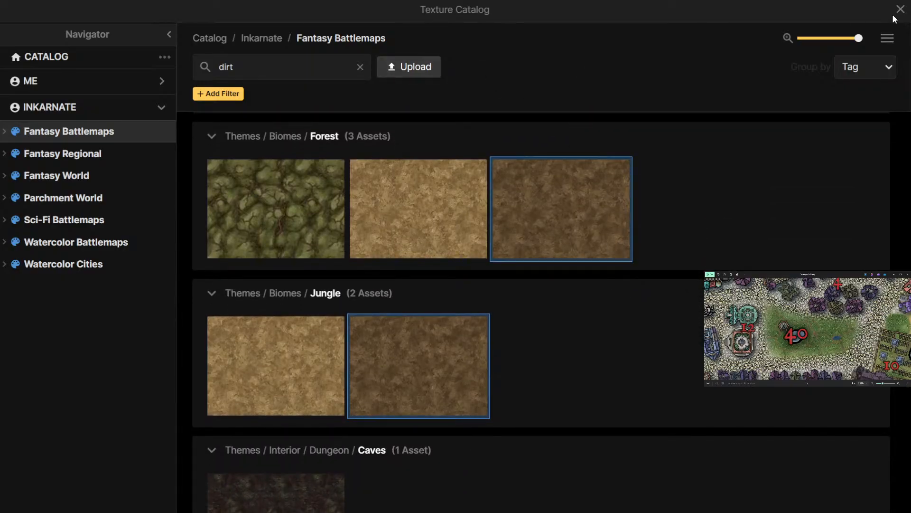
pyautogui.scroll(-2, 566, 322)
pyautogui.scroll(1, 616, 257)
pyautogui.click(899, 13)
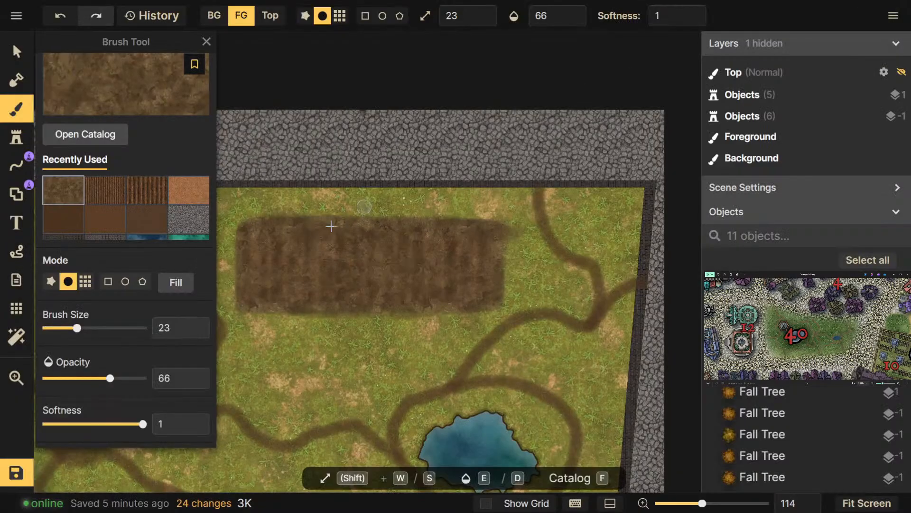
# Switch the brush to solid color and frame the garden plot with a rectangle in outline mode, 5 thick
pyautogui.scroll(1, 261, 284)
pyautogui.moveTo(260, 285); pyautogui.dragTo(400, 309)
pyautogui.scroll(2, 401, 309)
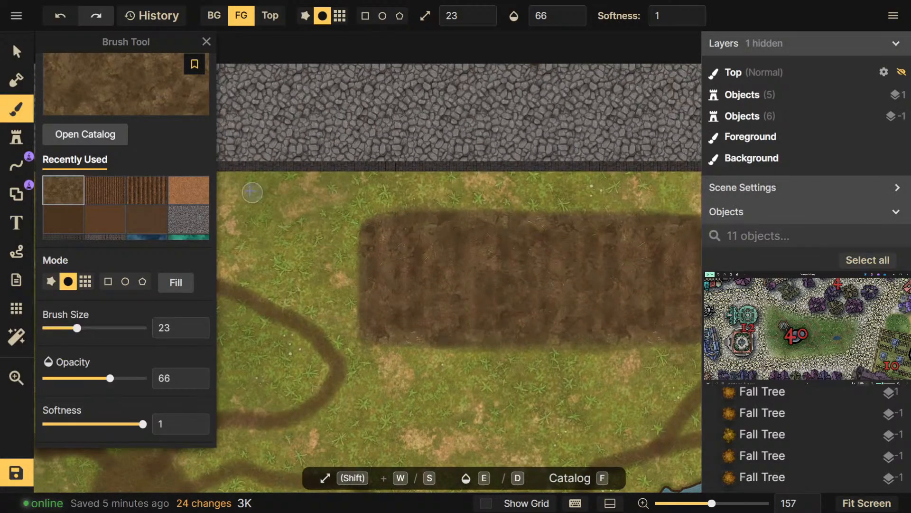
pyautogui.scroll(2, 118, 174)
pyautogui.click(98, 125)
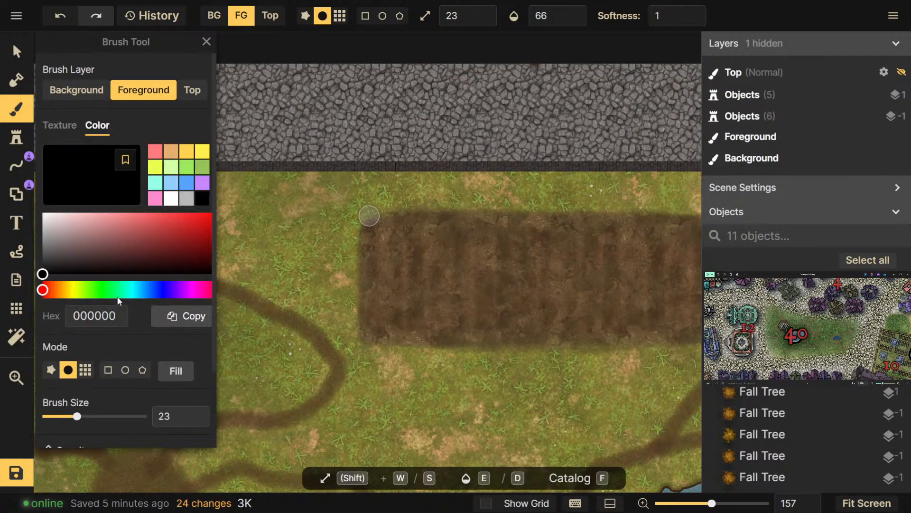
pyautogui.click(108, 370)
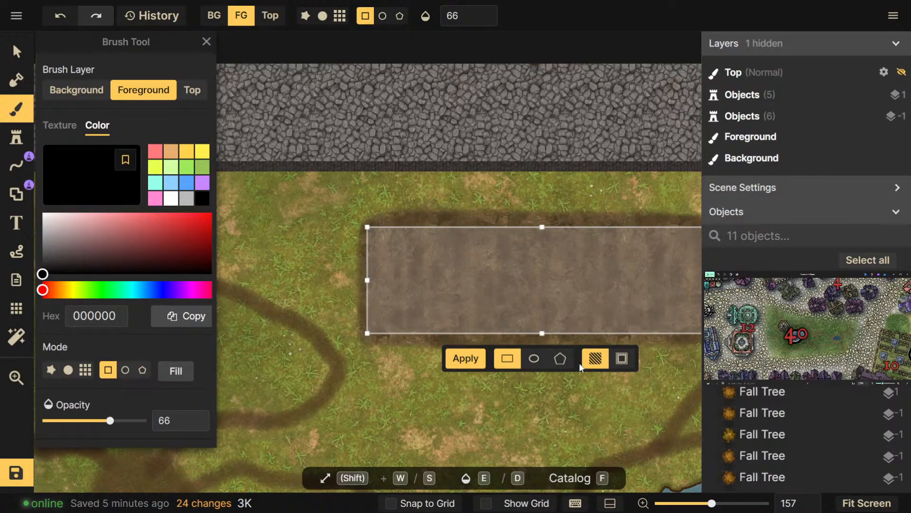
pyautogui.click(618, 365)
pyautogui.moveTo(467, 292); pyautogui.dragTo(421, 295)
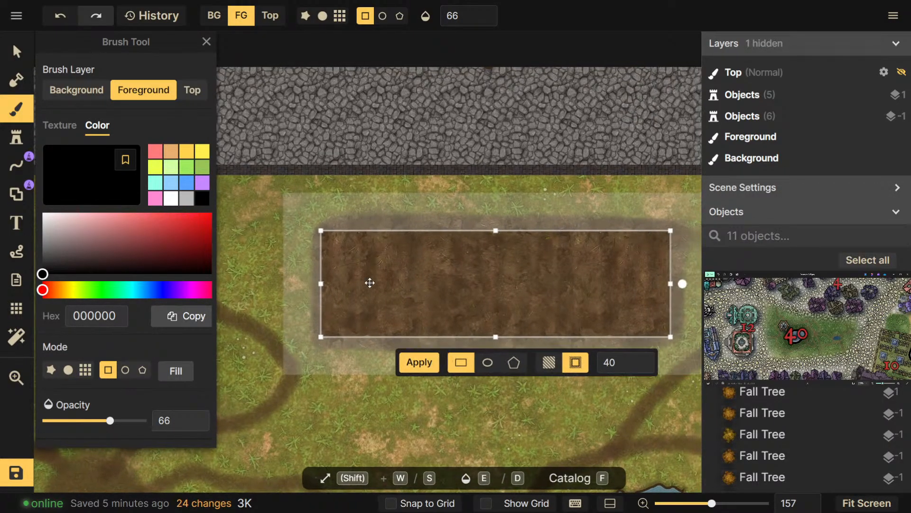
pyautogui.moveTo(642, 375); pyautogui.dragTo(333, 379)
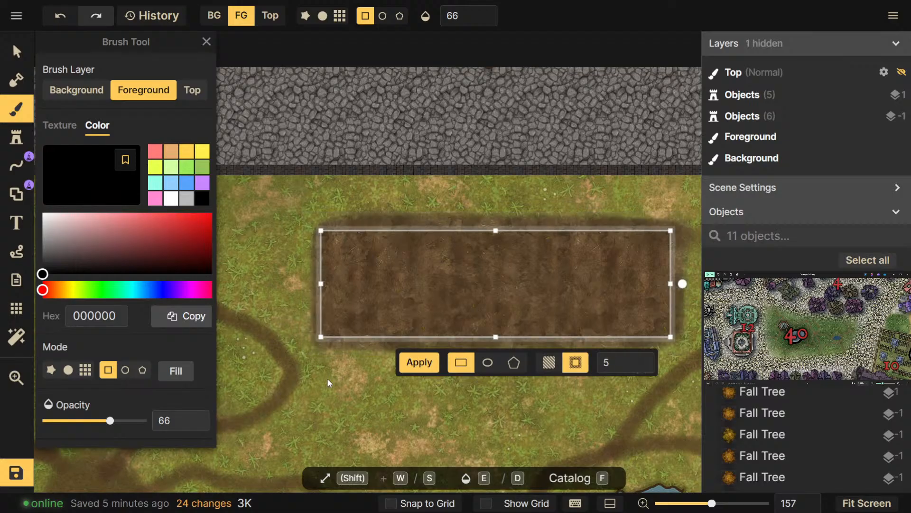
# Extend the rectangular outline slightly beyond the plot's upper and lower sides and set its color to white
pyautogui.moveTo(499, 234); pyautogui.dragTo(500, 229)
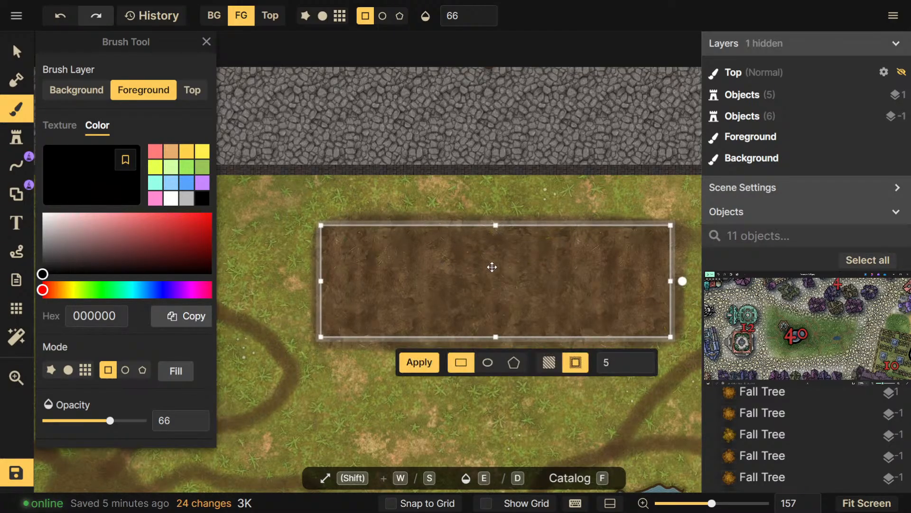
pyautogui.moveTo(499, 336); pyautogui.dragTo(498, 342)
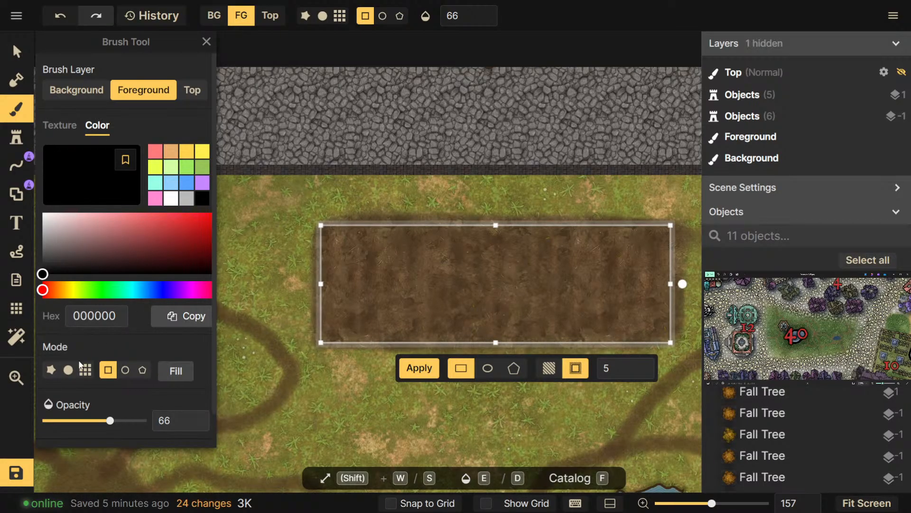
pyautogui.click(171, 199)
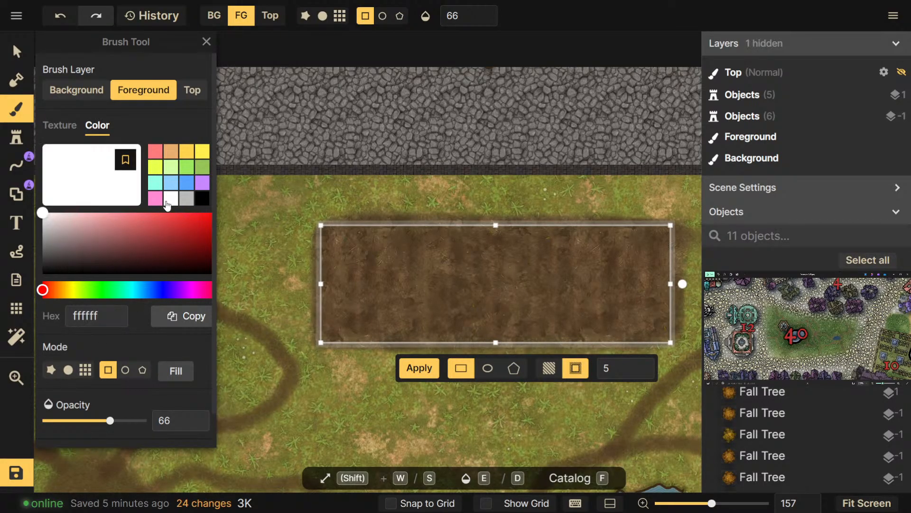
pyautogui.click(169, 383)
pyautogui.scroll(-5, 573, 283)
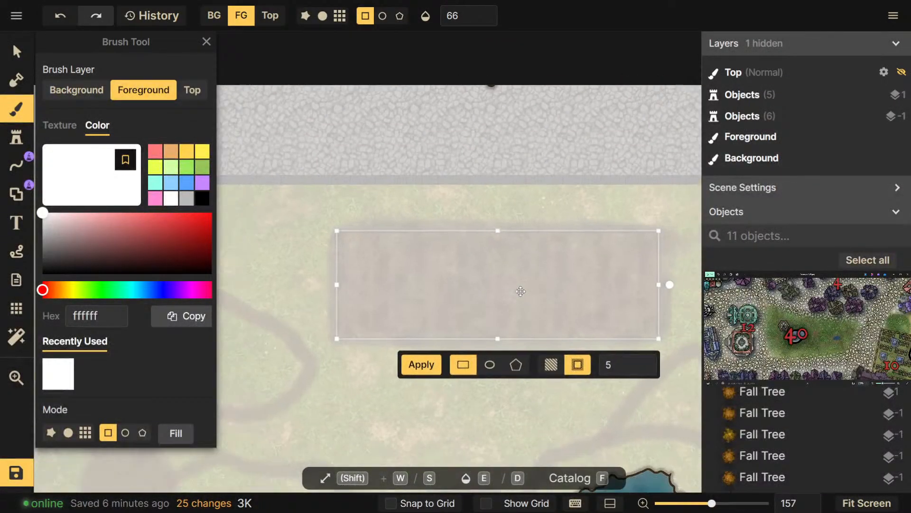
pyautogui.hotkey('ctrl', 'z')
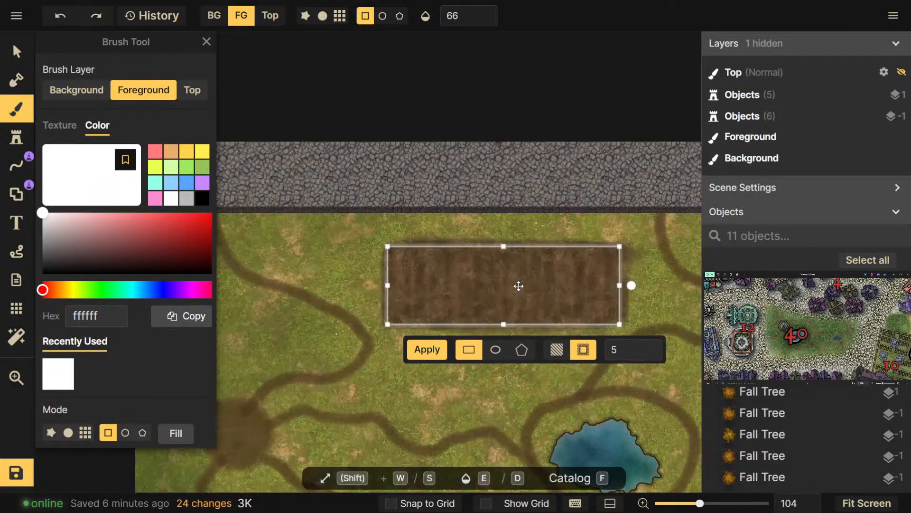
# Try a white rectangular outline around the dirt plot at 66 opacity and width 5
pyautogui.scroll(-3, 122, 372)
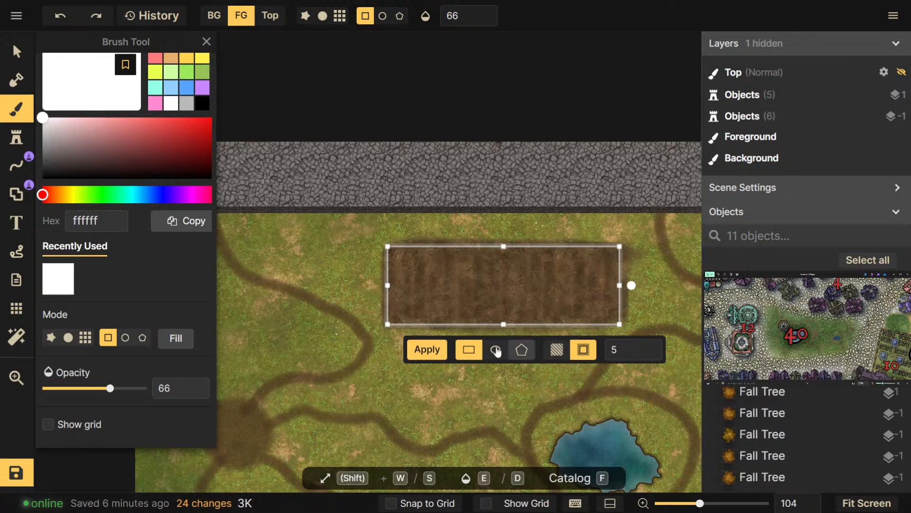
pyautogui.click(427, 350)
pyautogui.scroll(5, 489, 308)
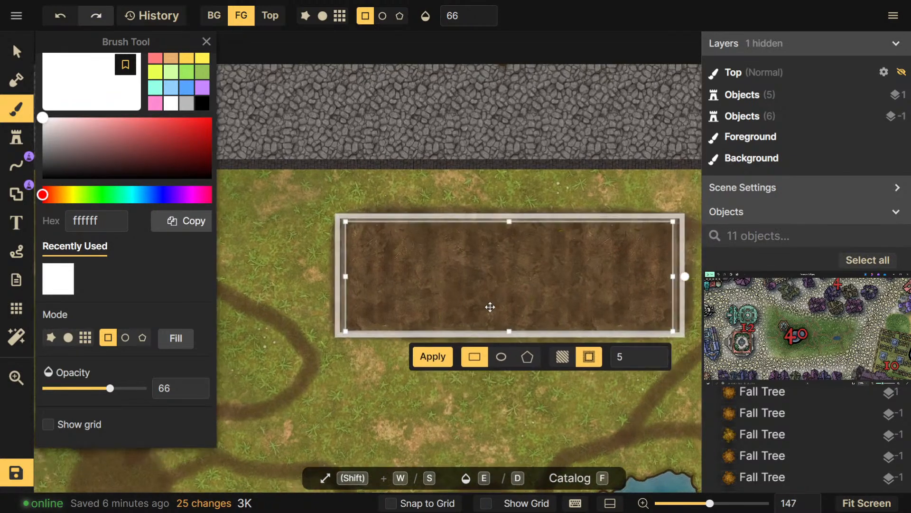
# Fit the outline rectangle to the dirt plot and apply it in white at 23 opacity with width 5
pyautogui.moveTo(408, 287)
pyautogui.mouseDown()
pyautogui.moveTo(372, 433)
pyautogui.moveTo(416, 321)
pyautogui.moveTo(417, 359)
pyautogui.moveTo(421, 281)
pyautogui.mouseUp()
pyautogui.moveTo(111, 388); pyautogui.dragTo(78, 395)
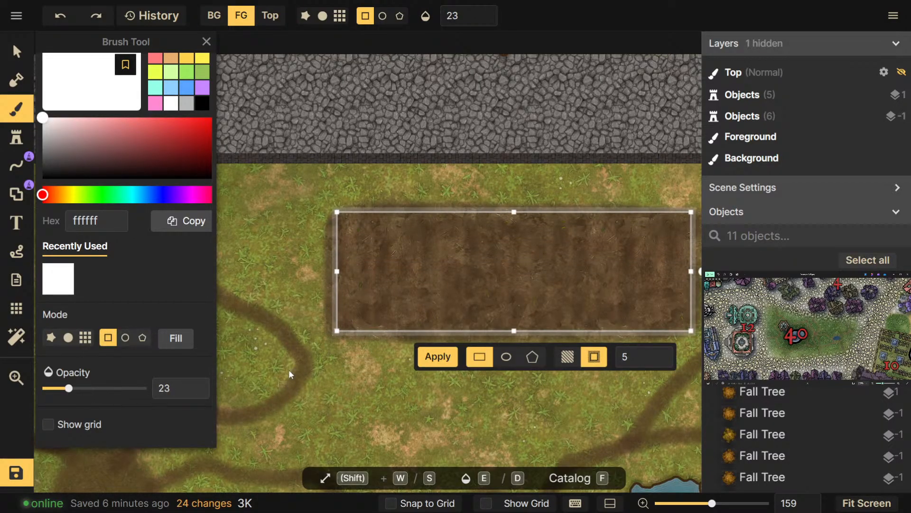
pyautogui.click(437, 356)
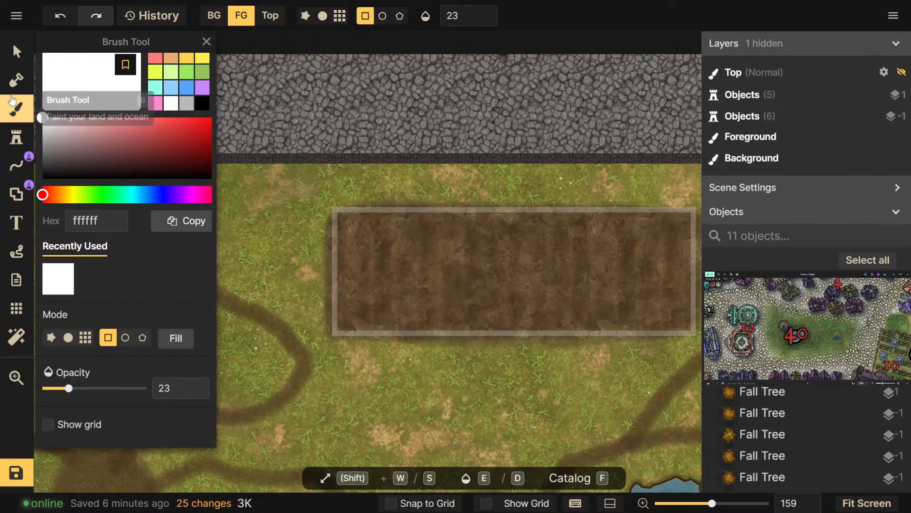
# Draw a narrow white outline rectangle spanning the dirt plot's full height and position it as the second column from the west end
pyautogui.scroll(2, 116, 312)
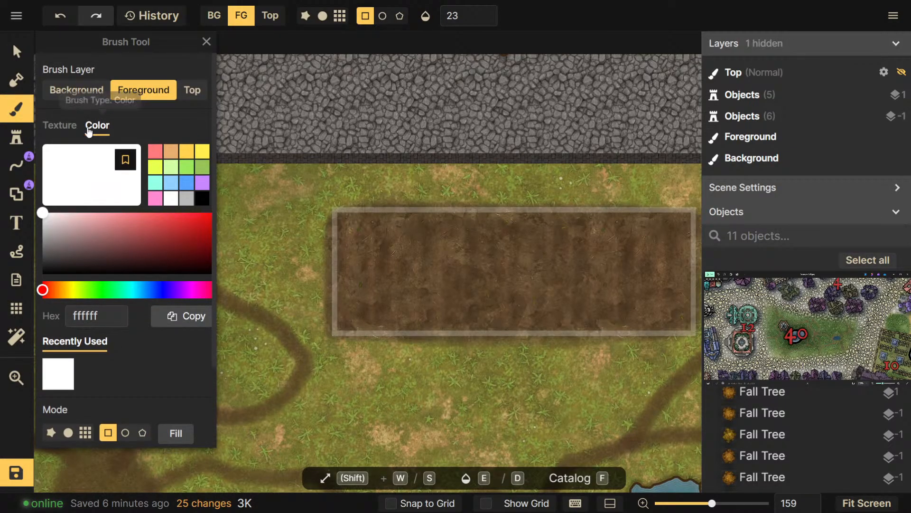
pyautogui.moveTo(442, 306); pyautogui.dragTo(420, 284)
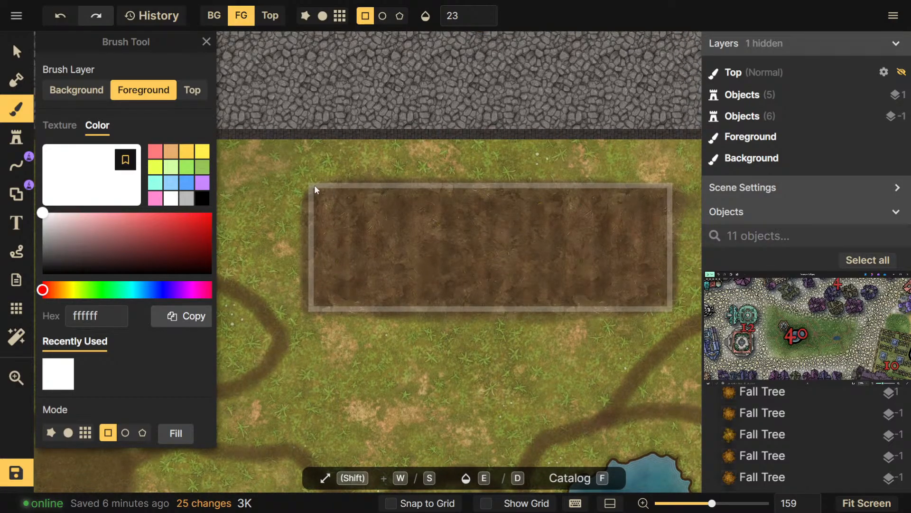
pyautogui.moveTo(309, 185)
pyautogui.mouseDown()
pyautogui.moveTo(403, 309)
pyautogui.moveTo(346, 308)
pyautogui.mouseUp()
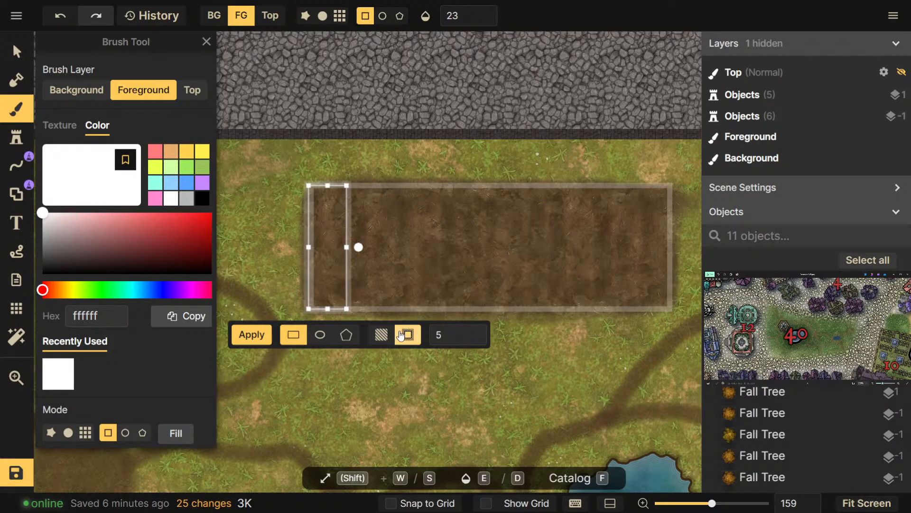
pyautogui.press('Return')
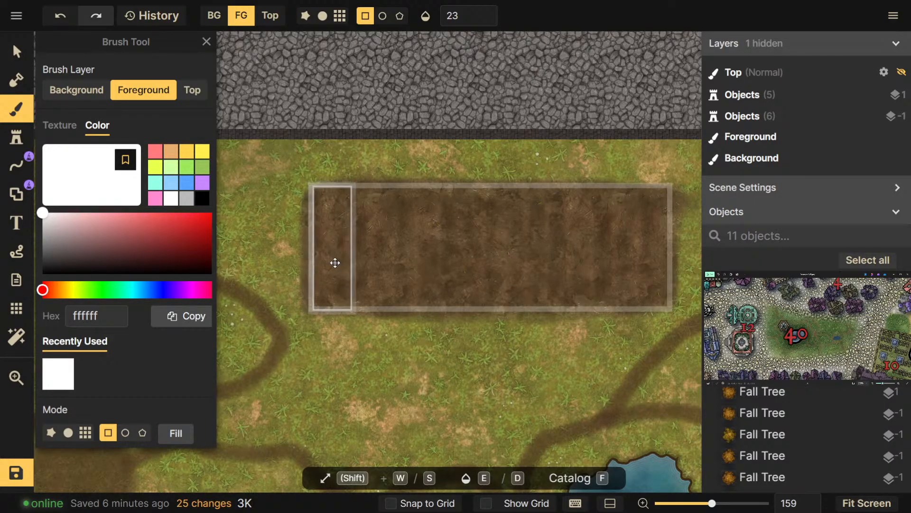
pyautogui.moveTo(335, 262); pyautogui.dragTo(369, 263)
pyautogui.moveTo(366, 308); pyautogui.dragTo(367, 308)
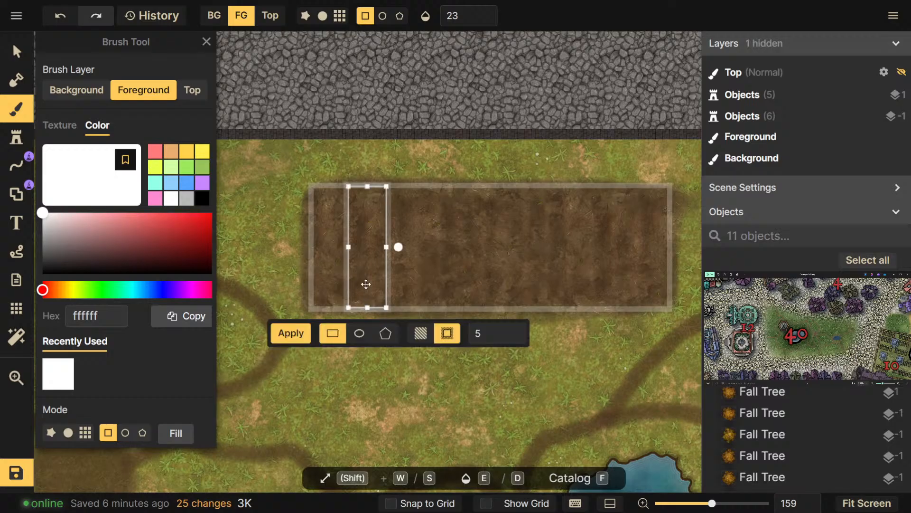
pyautogui.moveTo(368, 191); pyautogui.dragTo(366, 188)
pyautogui.scroll(3, 397, 207)
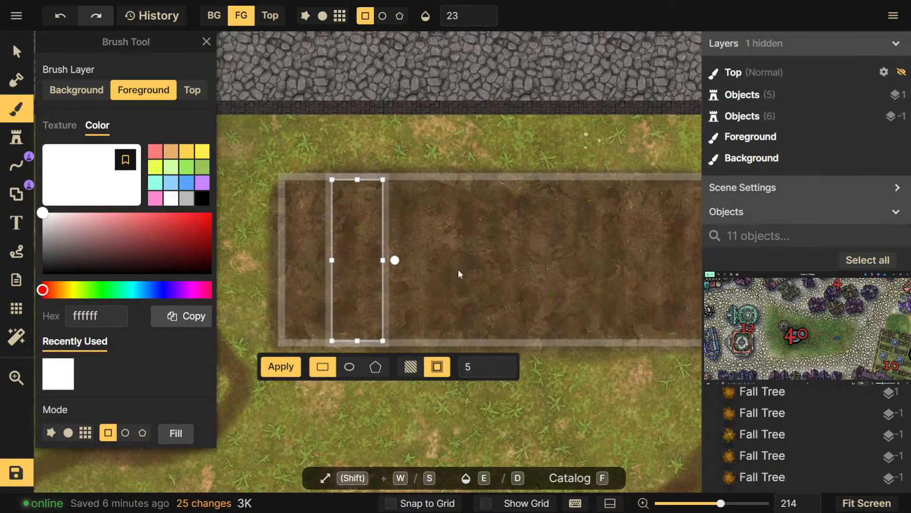
# Apply the narrow outline as the second and fourth columns of the dirt plot
pyautogui.scroll(-1, 453, 271)
pyautogui.moveTo(514, 287); pyautogui.dragTo(500, 286)
pyautogui.moveTo(342, 263); pyautogui.dragTo(467, 269)
pyautogui.click(277, 359)
pyautogui.click(400, 361)
# Apply the narrow outline as the sixth column, and again slightly narrower as the eighth column near the plot's east end
pyautogui.scroll(-1, 576, 281)
pyautogui.moveTo(576, 281); pyautogui.dragTo(435, 281)
pyautogui.moveTo(331, 263)
pyautogui.mouseDown()
pyautogui.moveTo(429, 264)
pyautogui.moveTo(486, 235)
pyautogui.moveTo(532, 232)
pyautogui.mouseUp()
pyautogui.scroll(-4, 465, 249)
pyautogui.moveTo(528, 232); pyautogui.dragTo(520, 256)
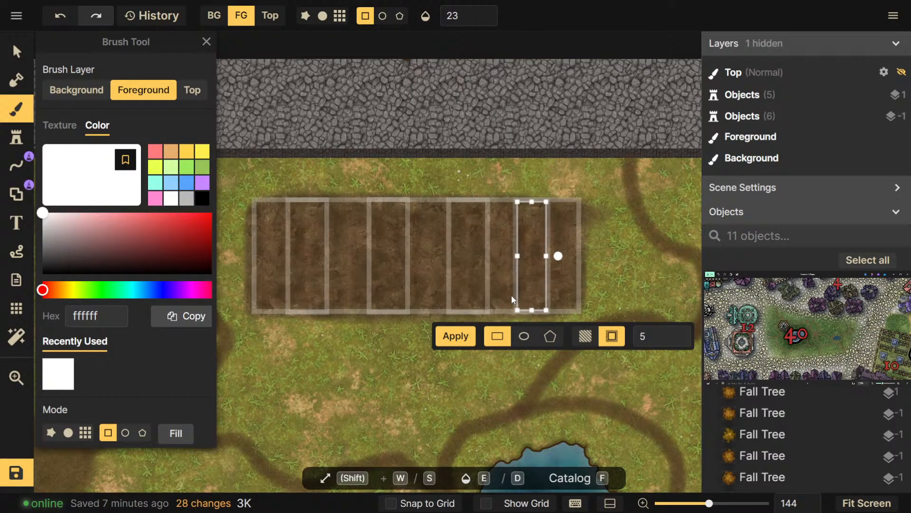
pyautogui.click(457, 336)
pyautogui.click(446, 210)
pyautogui.moveTo(439, 295); pyautogui.dragTo(508, 305)
pyautogui.scroll(-1, 482, 305)
pyautogui.scroll(-1, 508, 305)
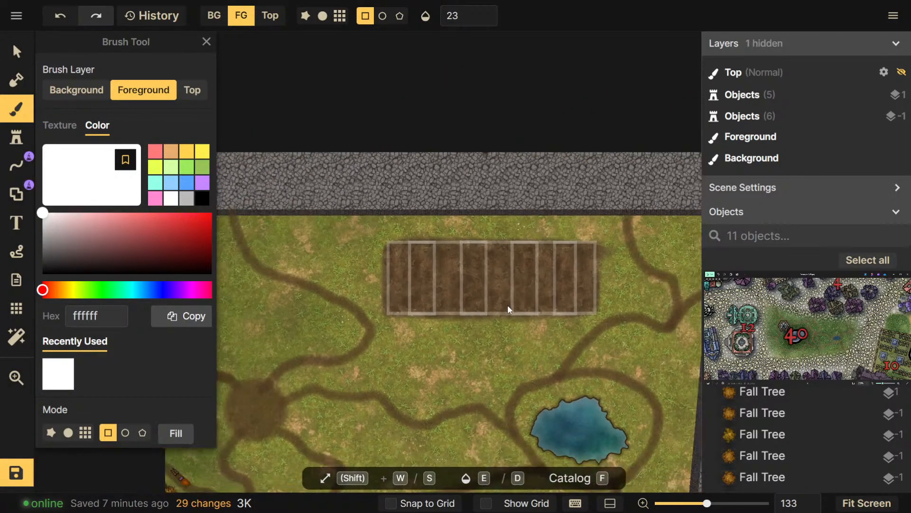
pyautogui.scroll(-2, 509, 327)
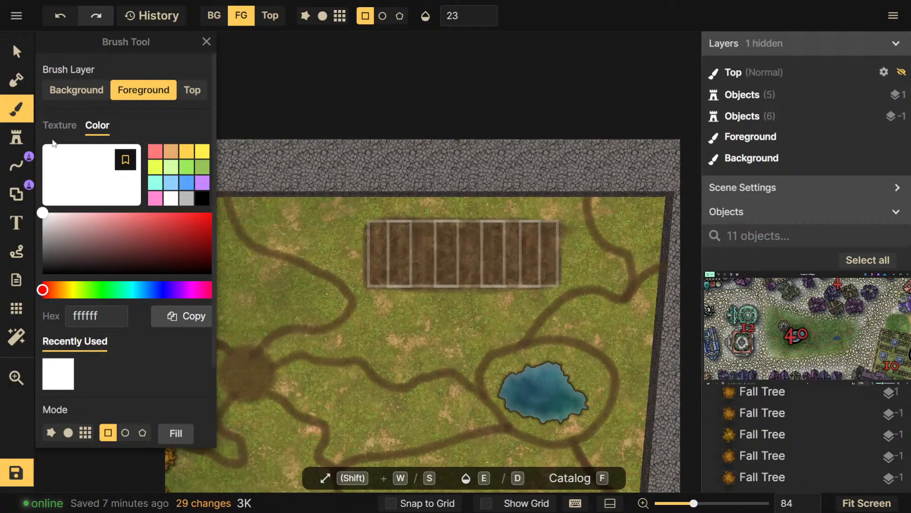
# Switch the foreground brush from white colour to the brown dirt texture and set its opacity to 14
pyautogui.click(75, 94)
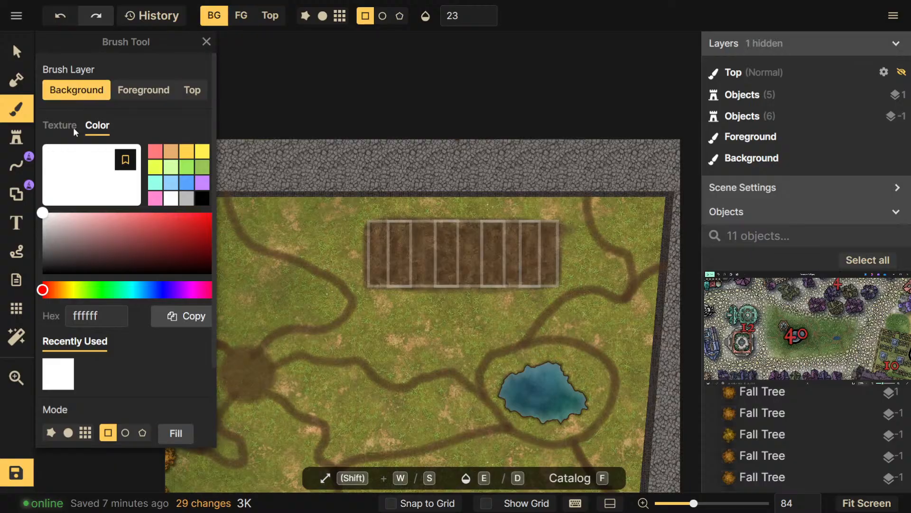
pyautogui.click(147, 92)
pyautogui.click(59, 126)
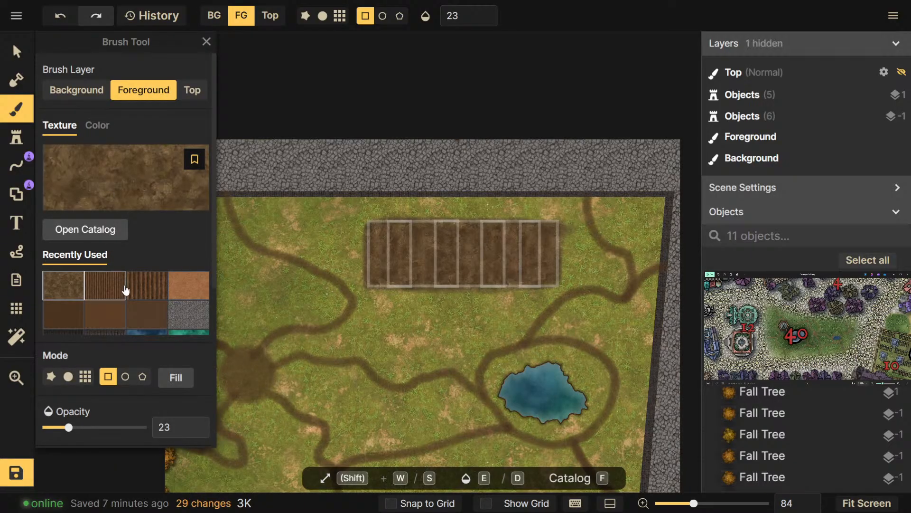
pyautogui.scroll(3, 321, 282)
pyautogui.scroll(-3, 66, 400)
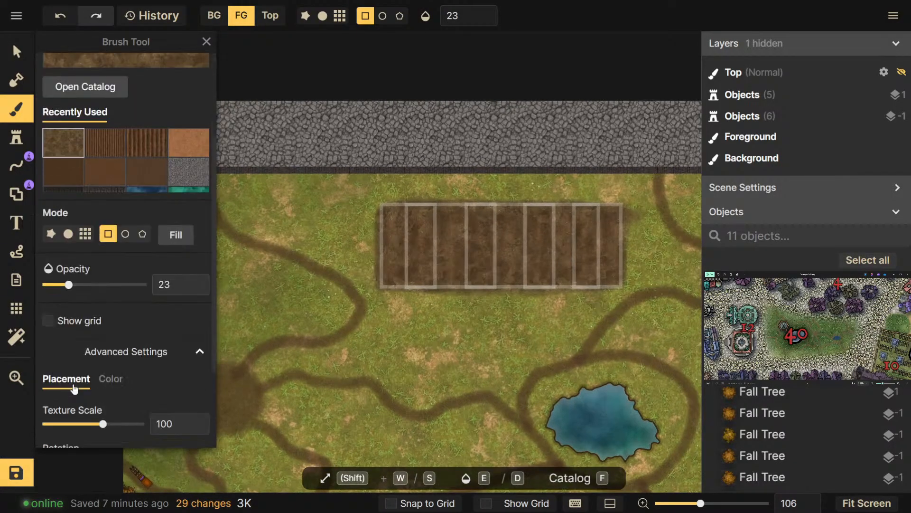
pyautogui.moveTo(75, 291); pyautogui.dragTo(66, 286)
pyautogui.scroll(2, 417, 244)
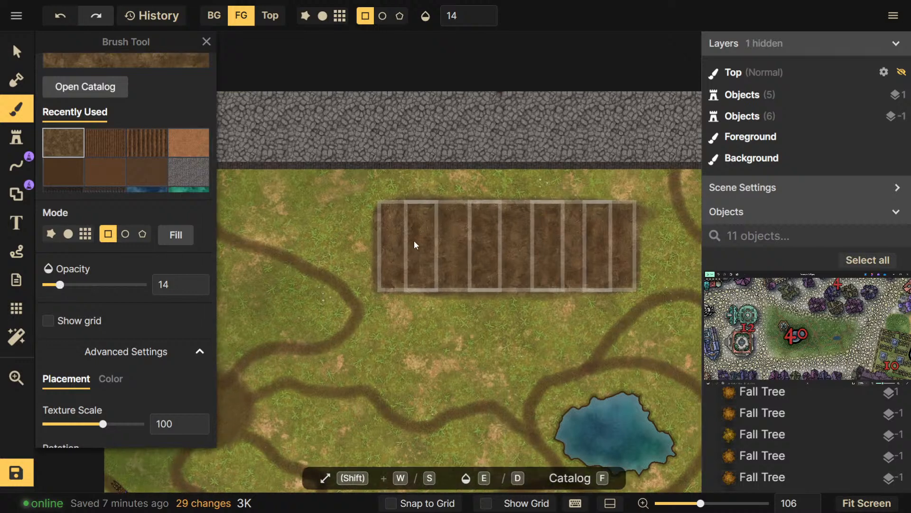
# Paint faint dirt strokes over the plot's white lines with a round brush, size 44, opacity 8 and softness 1
pyautogui.click(68, 233)
pyautogui.scroll(1, 370, 216)
pyautogui.moveTo(77, 281); pyautogui.dragTo(94, 281)
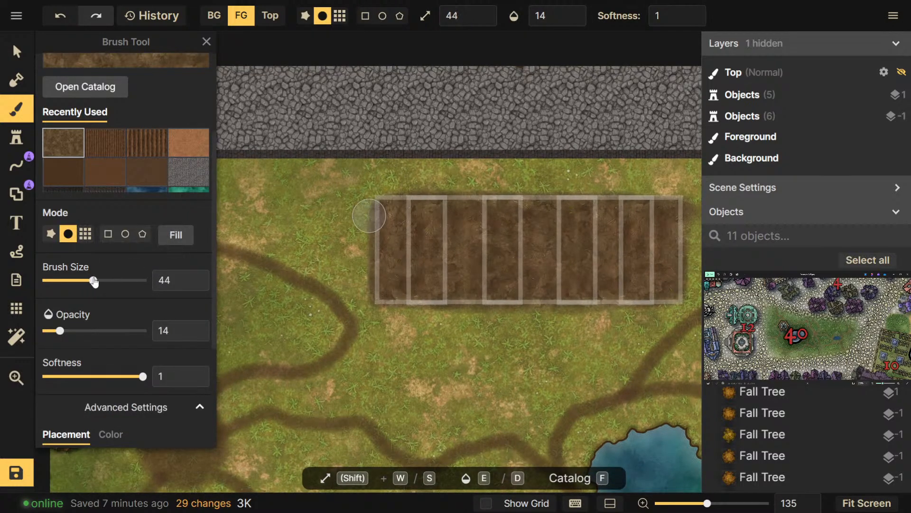
pyautogui.moveTo(60, 331); pyautogui.dragTo(53, 330)
pyautogui.moveTo(357, 204); pyautogui.dragTo(588, 204)
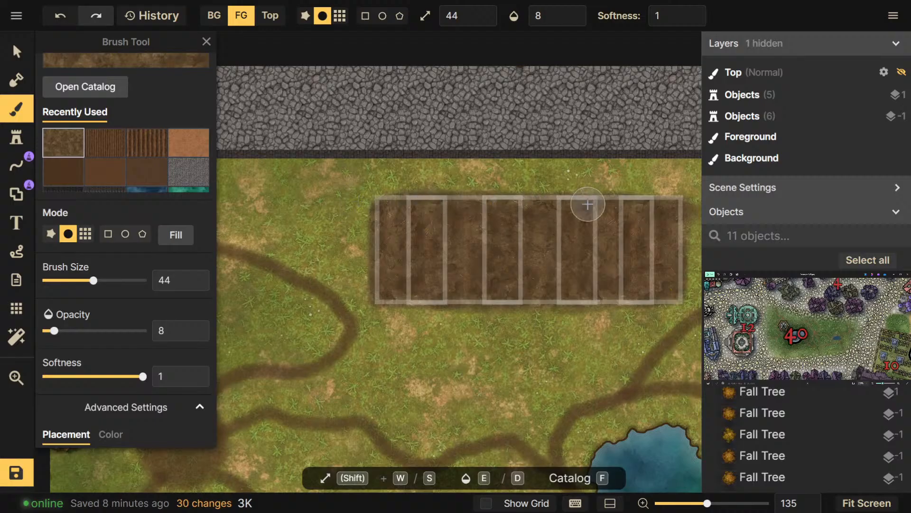
pyautogui.moveTo(450, 215)
pyautogui.mouseDown()
pyautogui.moveTo(651, 224)
pyautogui.moveTo(525, 291)
pyautogui.mouseUp()
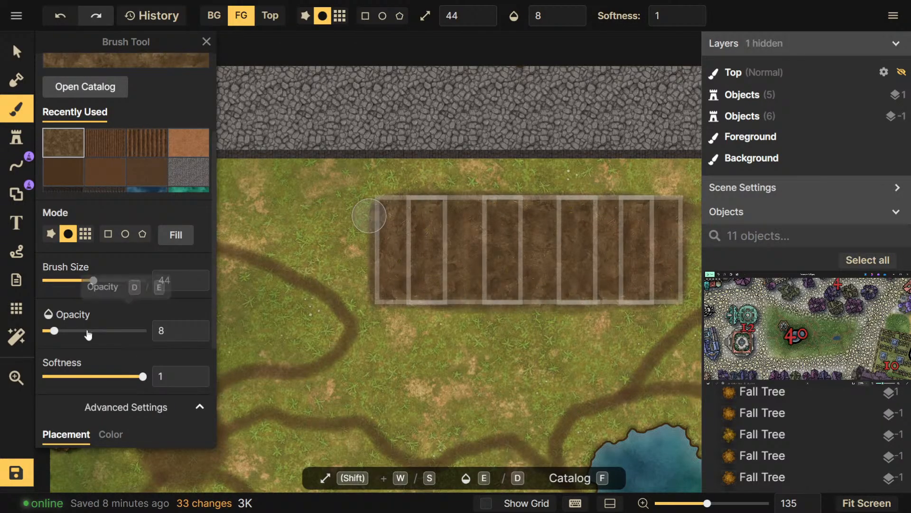
# Set the brush opacity to 42 and paint dirt over the plot's white lines and outer edges to weather them
pyautogui.click(87, 330)
pyautogui.moveTo(410, 299)
pyautogui.mouseDown()
pyautogui.moveTo(651, 304)
pyautogui.moveTo(693, 276)
pyautogui.moveTo(677, 224)
pyautogui.moveTo(651, 200)
pyautogui.moveTo(375, 199)
pyautogui.moveTo(397, 194)
pyautogui.moveTo(381, 200)
pyautogui.moveTo(378, 214)
pyautogui.moveTo(394, 272)
pyautogui.moveTo(409, 225)
pyautogui.moveTo(410, 266)
pyautogui.moveTo(410, 224)
pyautogui.moveTo(408, 272)
pyautogui.moveTo(442, 229)
pyautogui.moveTo(451, 265)
pyautogui.moveTo(466, 241)
pyautogui.moveTo(484, 276)
pyautogui.moveTo(502, 212)
pyautogui.moveTo(557, 272)
pyautogui.moveTo(531, 269)
pyautogui.moveTo(536, 275)
pyautogui.moveTo(531, 212)
pyautogui.moveTo(636, 219)
pyautogui.moveTo(574, 321)
pyautogui.mouseUp()
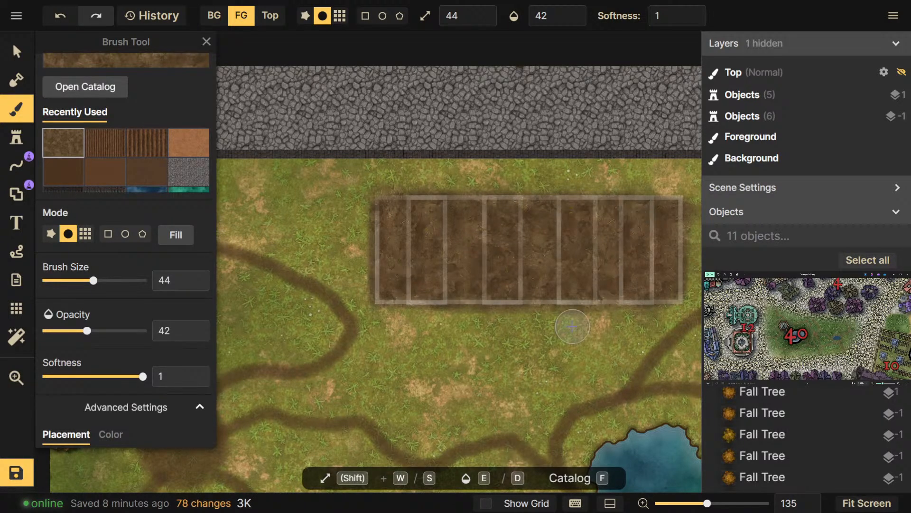
pyautogui.scroll(-1, 560, 308)
pyautogui.moveTo(497, 317)
pyautogui.mouseDown()
pyautogui.moveTo(595, 312)
pyautogui.moveTo(570, 299)
pyautogui.moveTo(639, 298)
pyautogui.moveTo(410, 319)
pyautogui.moveTo(387, 309)
pyautogui.moveTo(484, 312)
pyautogui.moveTo(375, 293)
pyautogui.moveTo(473, 305)
pyautogui.mouseUp()
pyautogui.moveTo(565, 350); pyautogui.dragTo(523, 371)
pyautogui.scroll(-1, 522, 371)
pyautogui.scroll(-2, 522, 367)
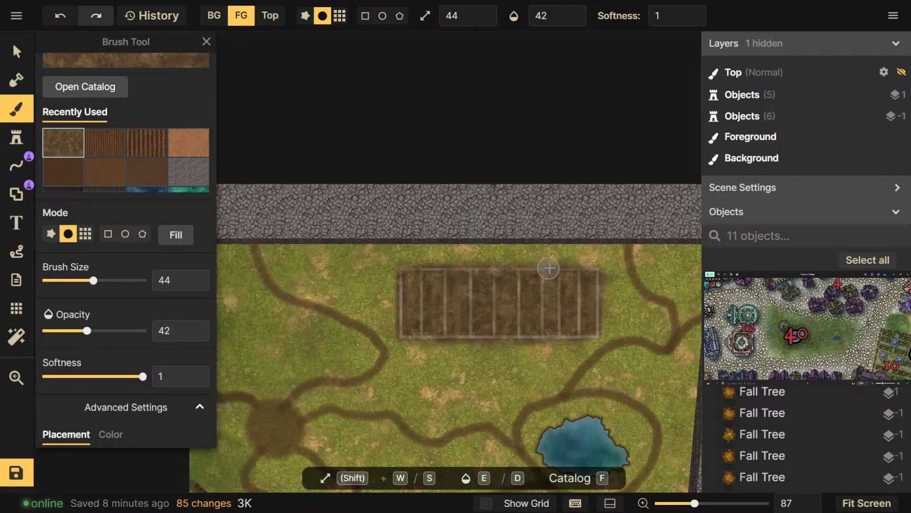
pyautogui.click(588, 270)
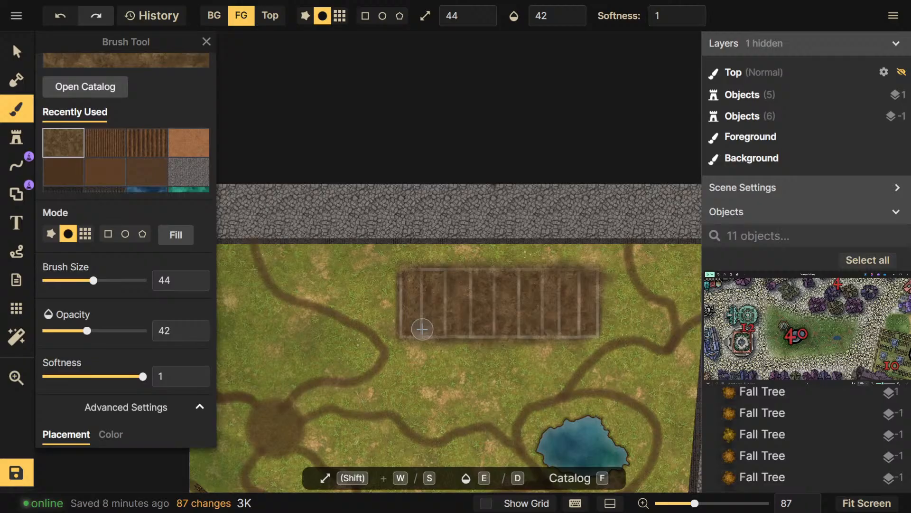
pyautogui.click(84, 97)
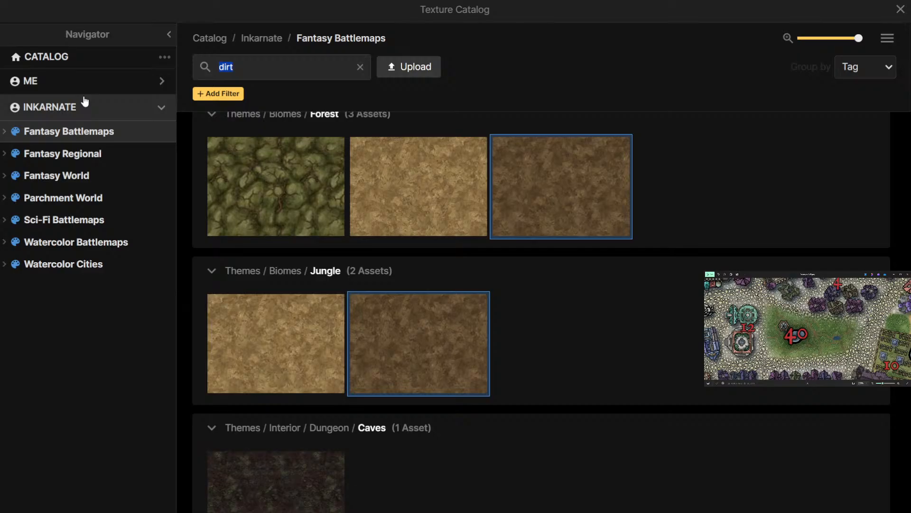
pyautogui.write('bne')
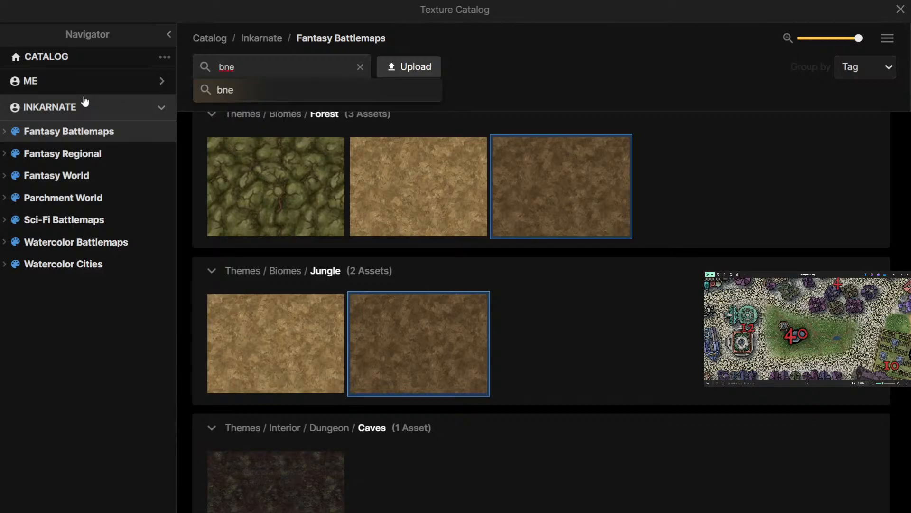
pyautogui.write('ch')
pyautogui.press('Return')
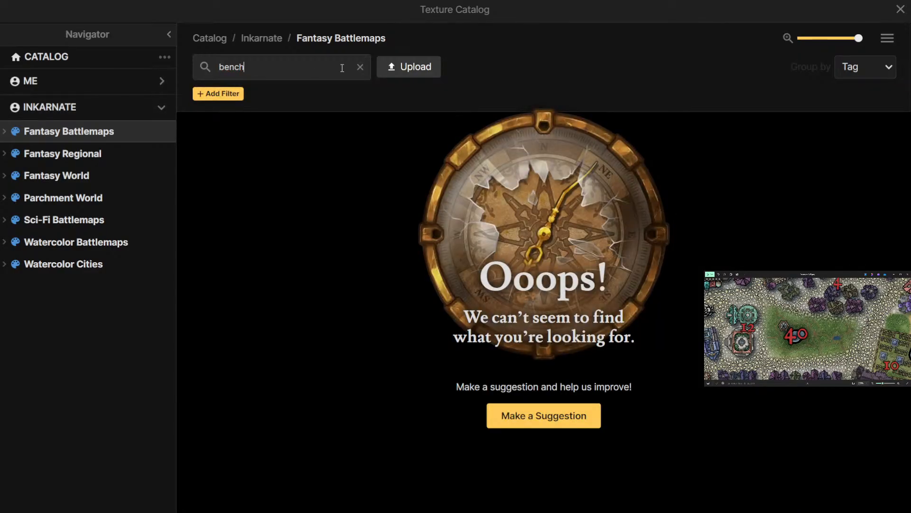
pyautogui.click(273, 45)
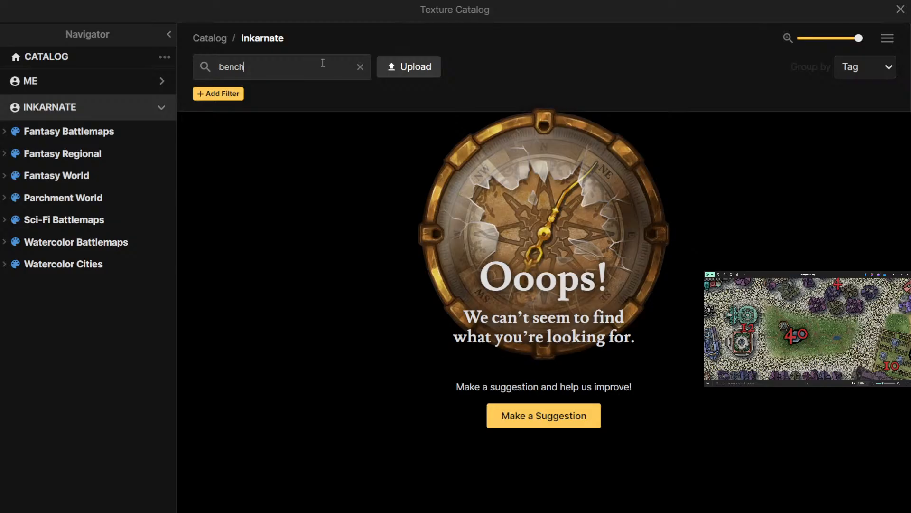
pyautogui.click(323, 63)
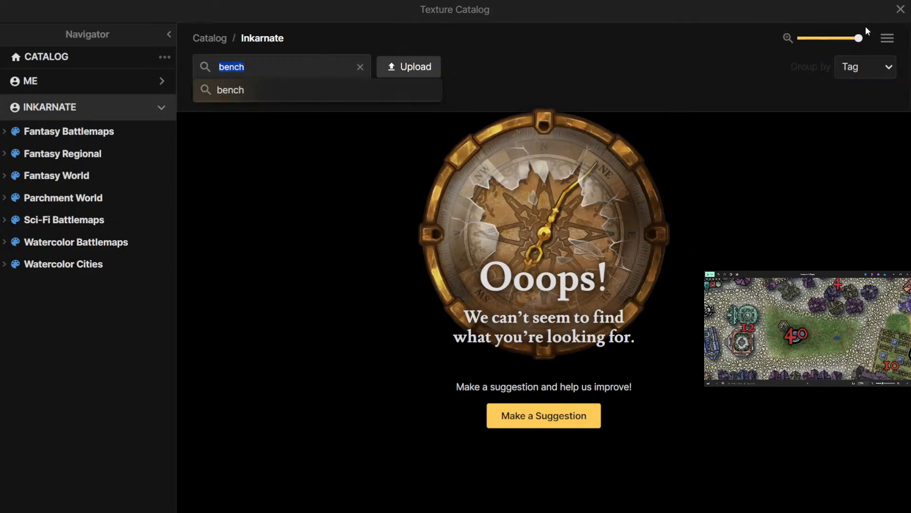
pyautogui.click(899, 10)
# Search the Inkarnate stamp catalog for "seat" and look through the matching stamps
pyautogui.click(17, 138)
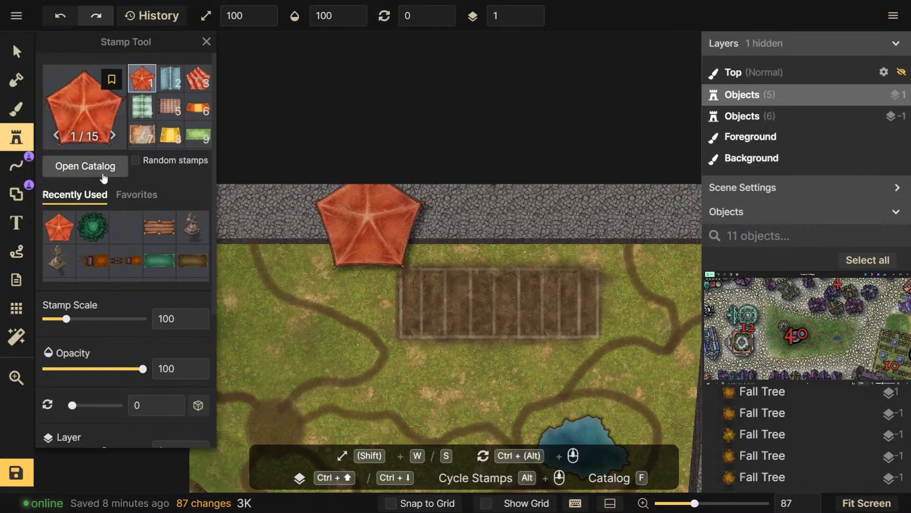
pyautogui.click(103, 177)
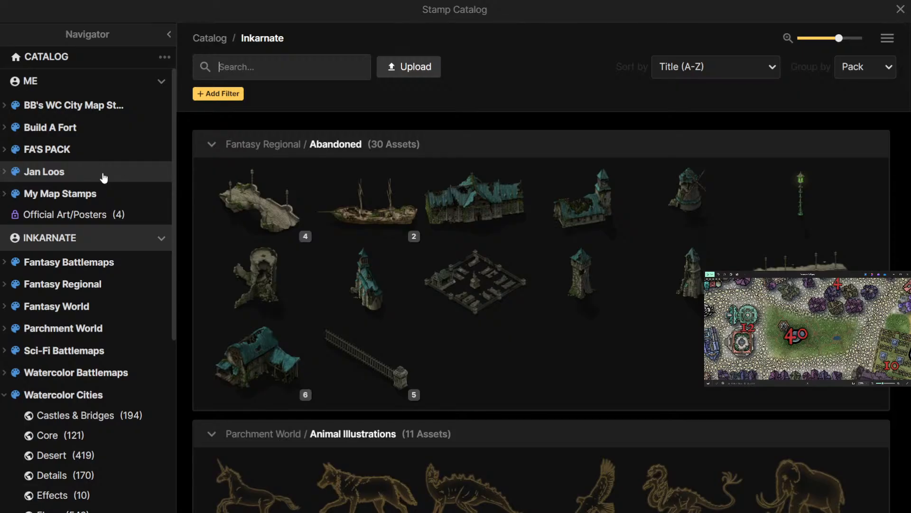
pyautogui.write('seat')
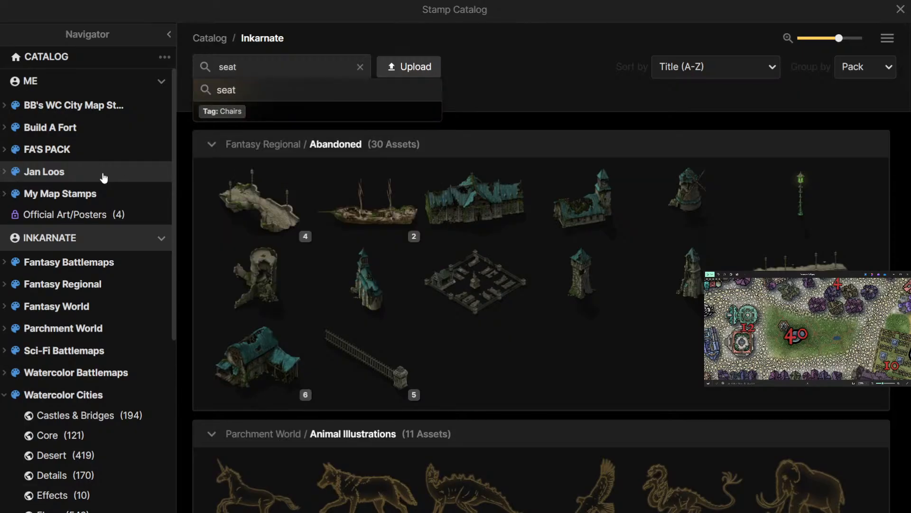
pyautogui.write("'")
pyautogui.press('BackSpace')
pyautogui.press('Return')
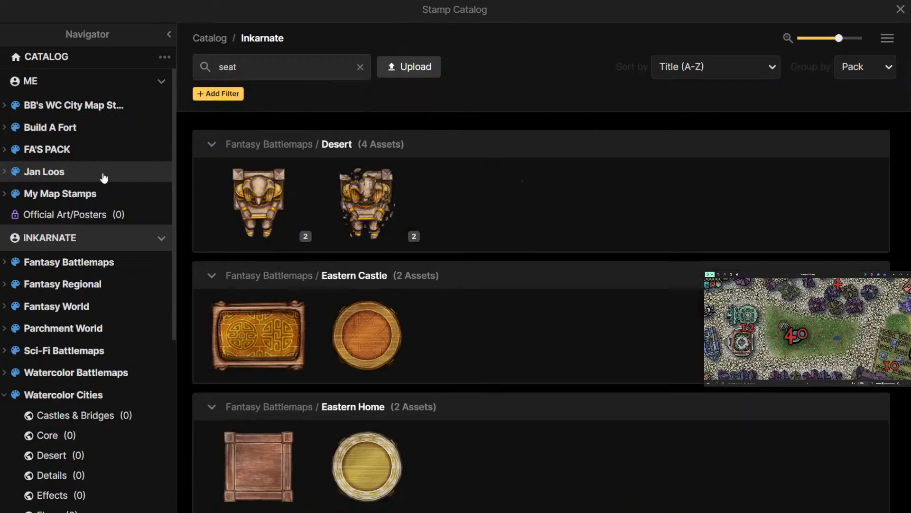
pyautogui.scroll(-1, 283, 281)
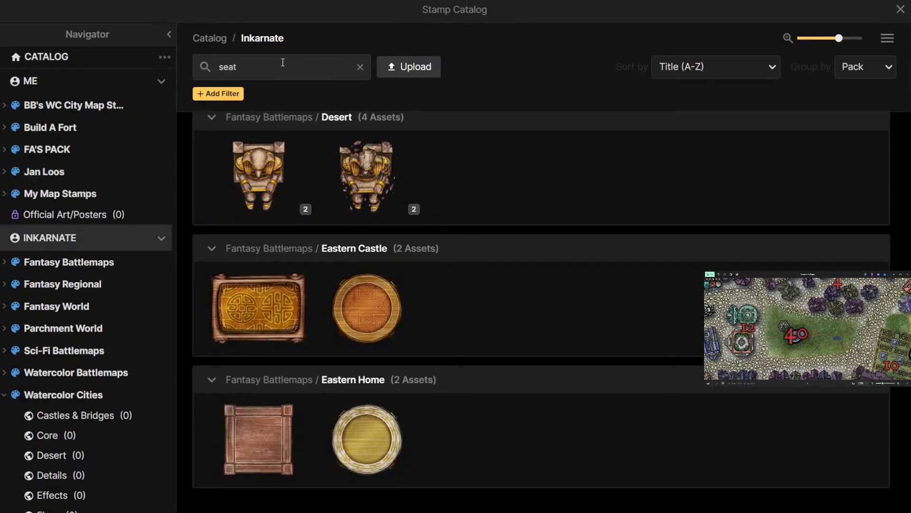
# Search the stamp catalog for "bench" and pick the wooden bench from Watercolor Battlemaps / Castle
pyautogui.write('bench')
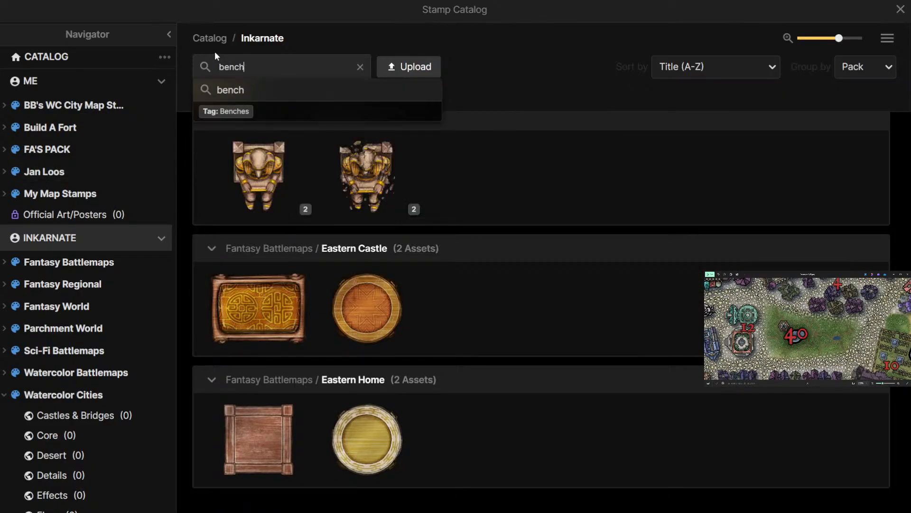
pyautogui.press('Return')
pyautogui.scroll(-1, 383, 384)
pyautogui.scroll(1, 323, 228)
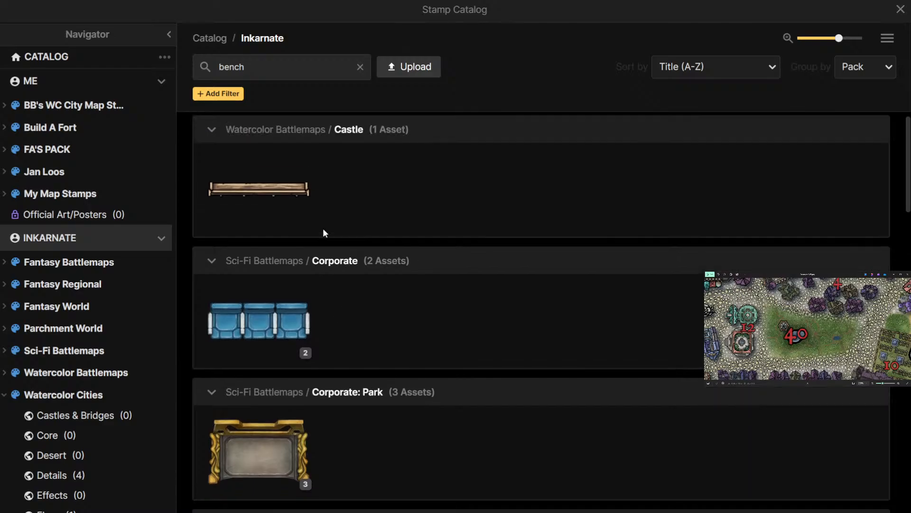
pyautogui.click(299, 219)
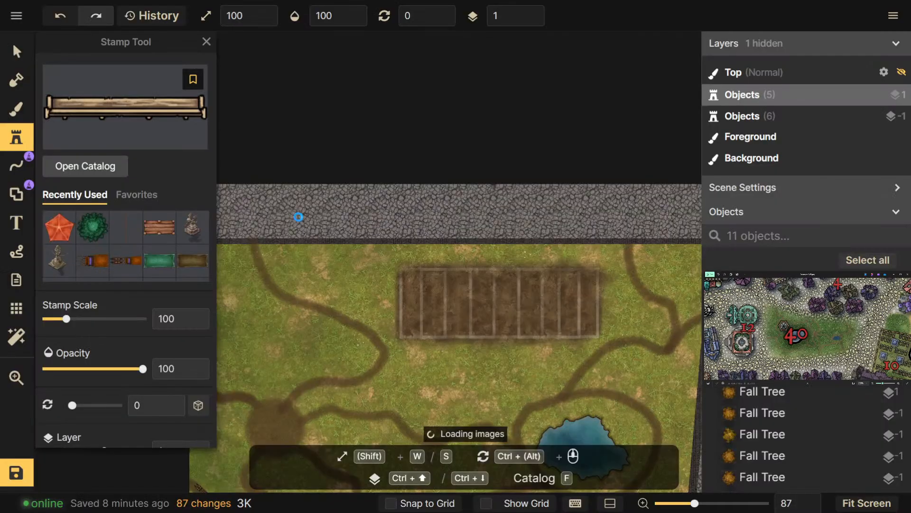
# Rotate the bench stamp to 180, scale it to 80 and place it against the stone wall above the dirt plot
pyautogui.scroll(12, 450, 267)
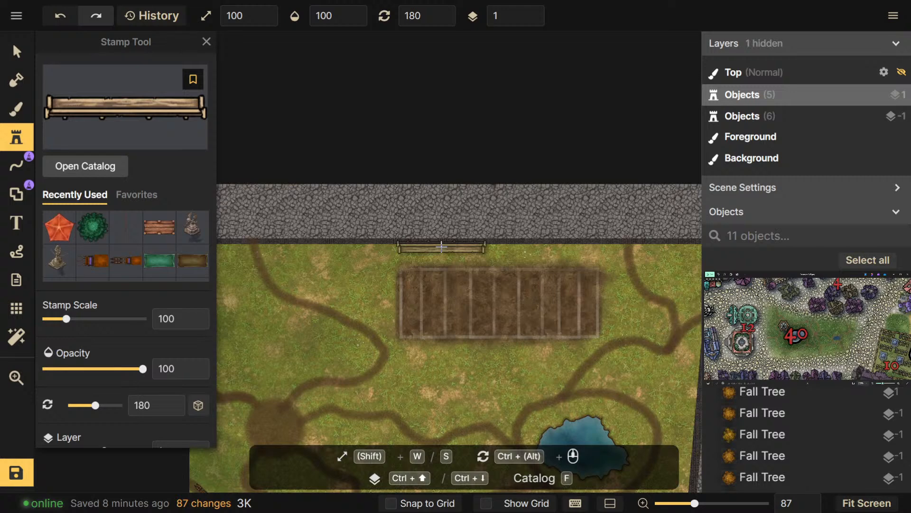
pyautogui.scroll(5, 442, 246)
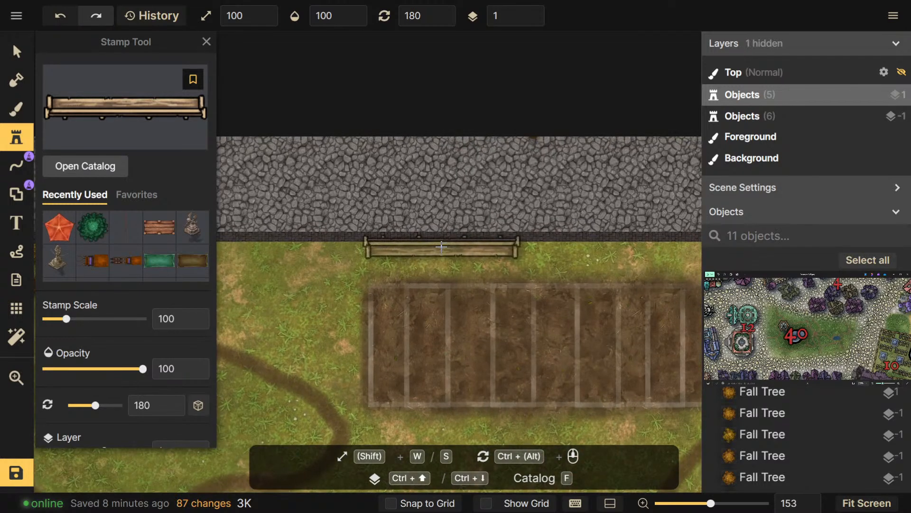
pyautogui.press('s')
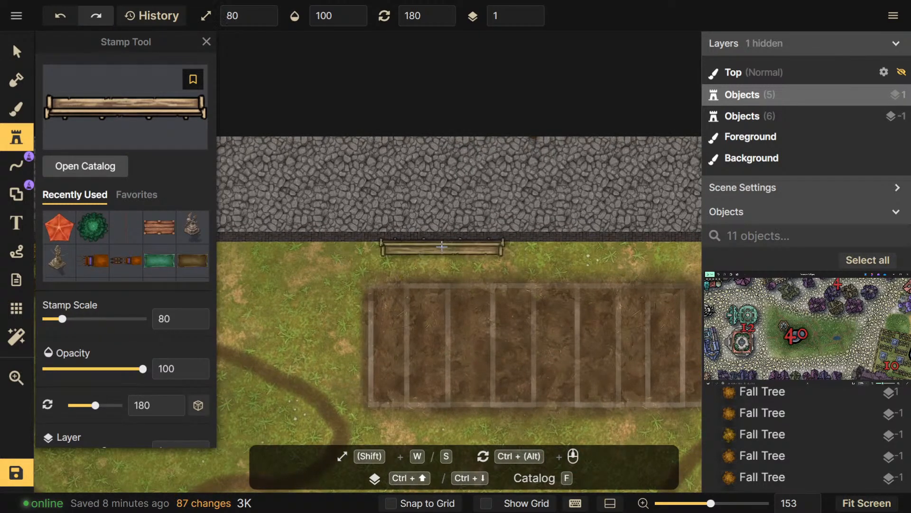
pyautogui.click(429, 246)
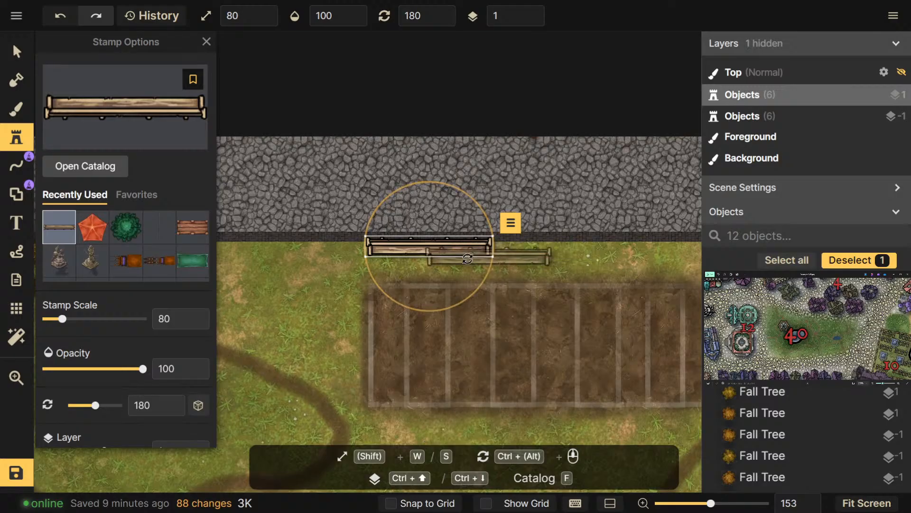
# Place a second bench directly below the first one and move it to layer 0
pyautogui.click(430, 258)
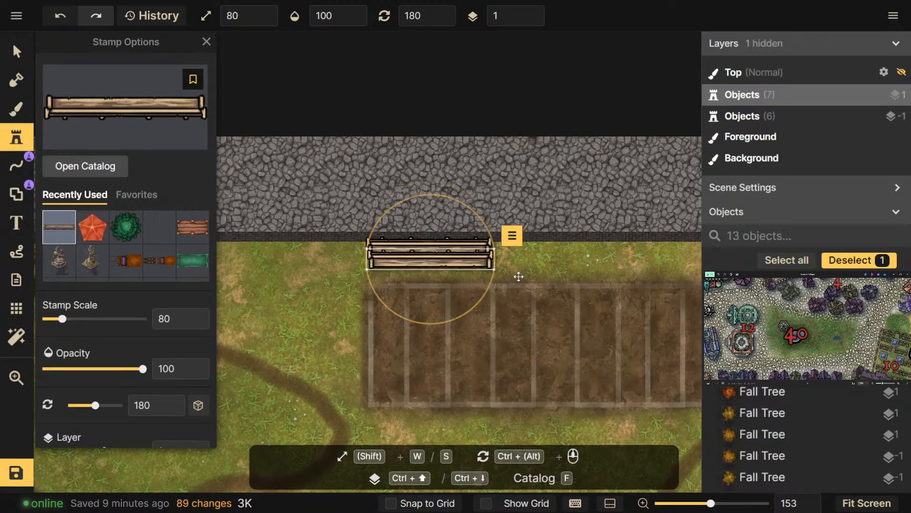
pyautogui.press('Escape')
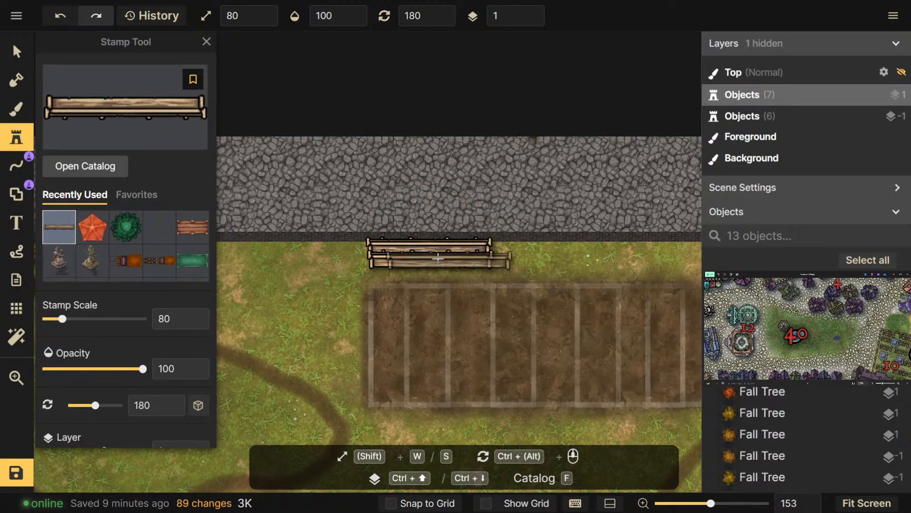
pyautogui.scroll(-2, 135, 366)
pyautogui.click(18, 53)
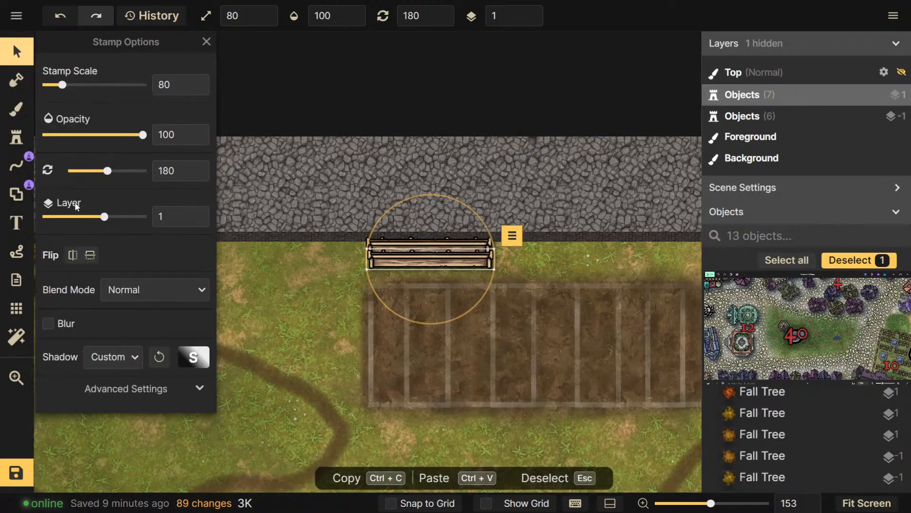
pyautogui.click(96, 217)
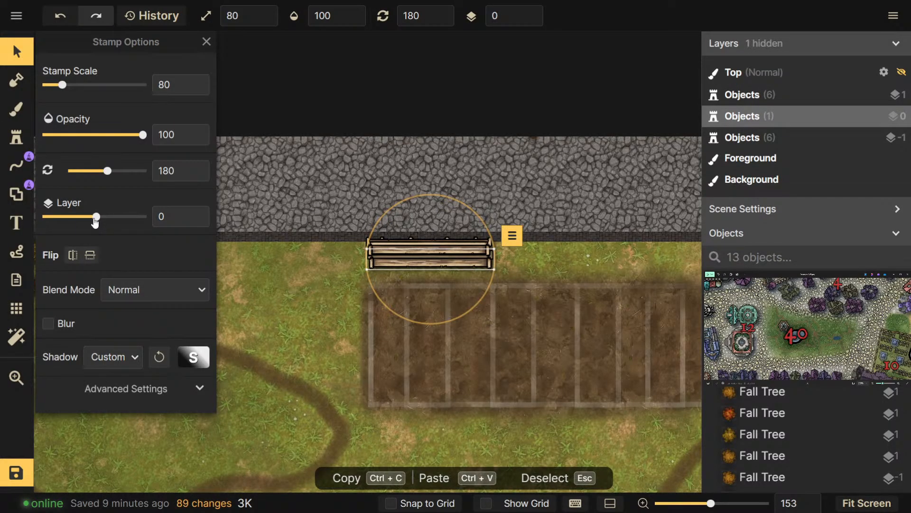
pyautogui.moveTo(439, 262); pyautogui.dragTo(439, 262)
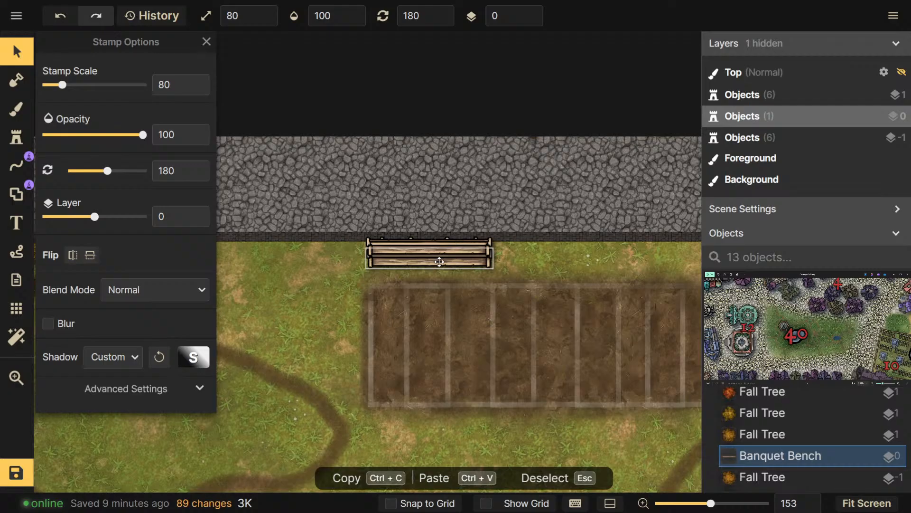
pyautogui.press('Escape')
# Set the bench stamp's layer to -1 and place a third bench directly below the second
pyautogui.click(16, 138)
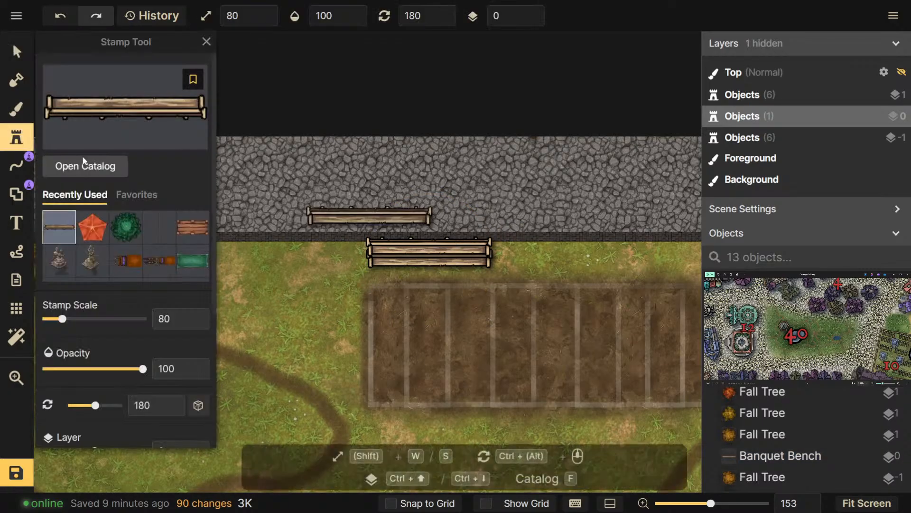
pyautogui.scroll(-2, 94, 360)
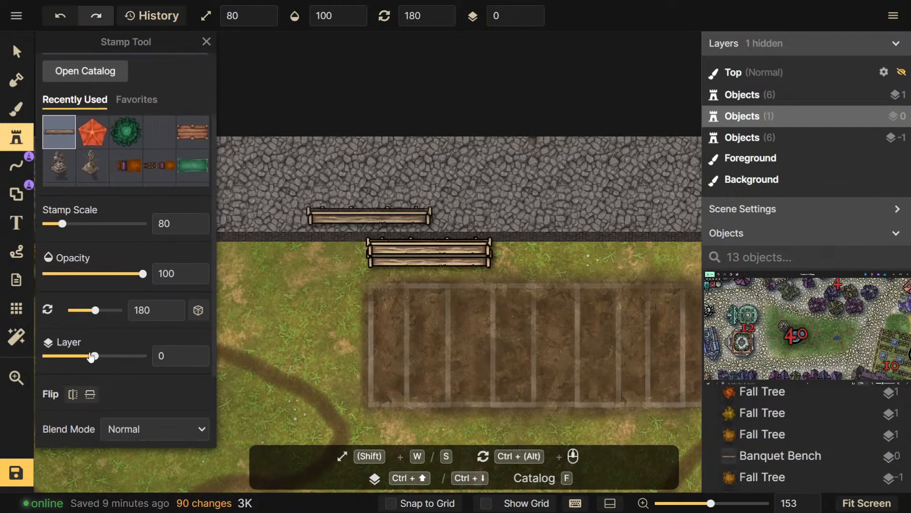
pyautogui.moveTo(91, 358); pyautogui.dragTo(91, 357)
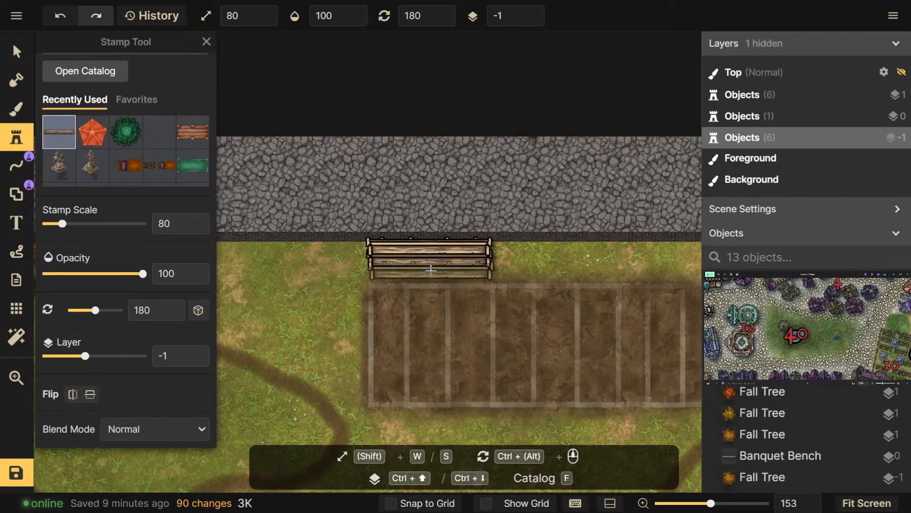
pyautogui.click(430, 269)
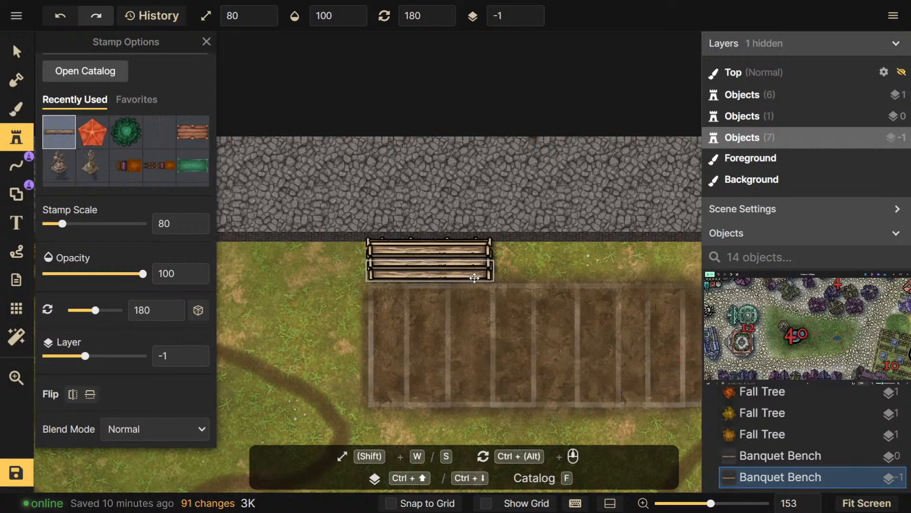
pyautogui.click(474, 277)
# Select all three stacked benches and paste a copy of them beside the original stack along the wall
pyautogui.moveTo(546, 312); pyautogui.dragTo(462, 310)
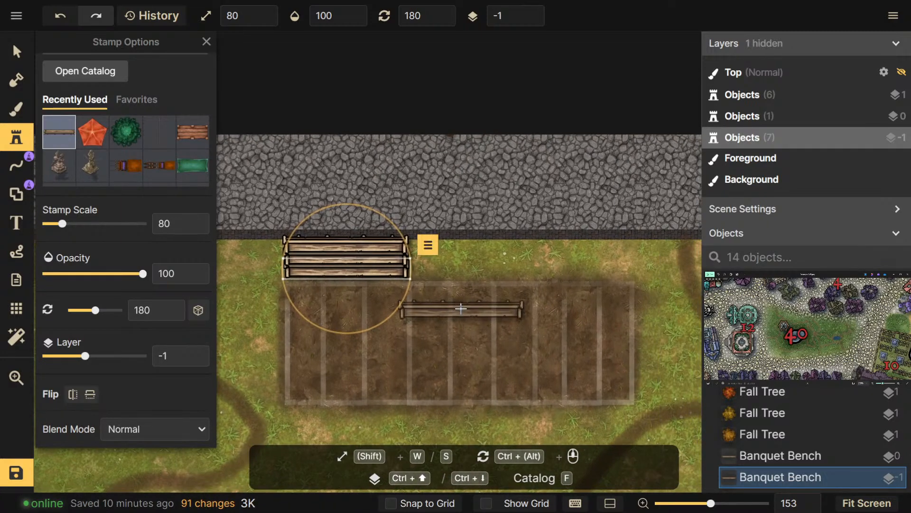
pyautogui.press('v')
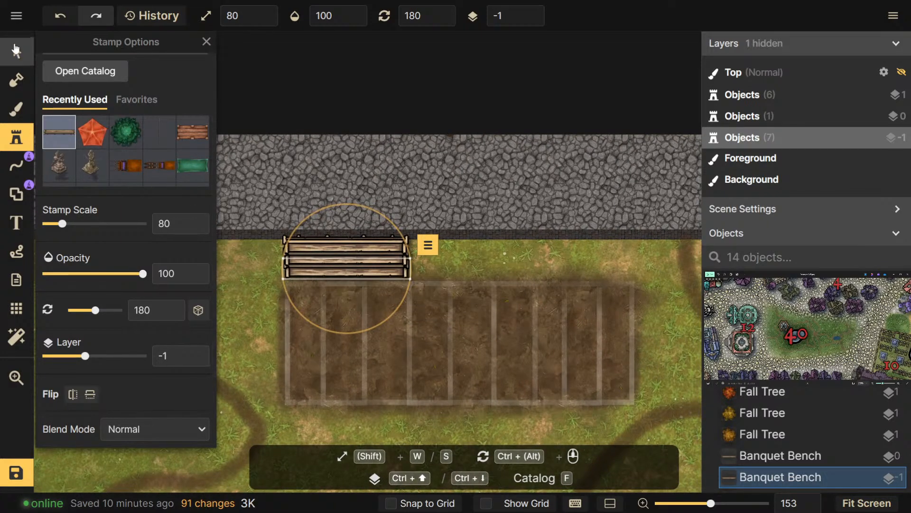
pyautogui.click(377, 257)
pyautogui.keyDown('shift'); pyautogui.click(366, 257); pyautogui.keyUp('shift')
pyautogui.keyDown('shift'); pyautogui.click(366, 250); pyautogui.keyUp('shift')
pyautogui.keyDown('shift'); pyautogui.click(365, 243); pyautogui.keyUp('shift')
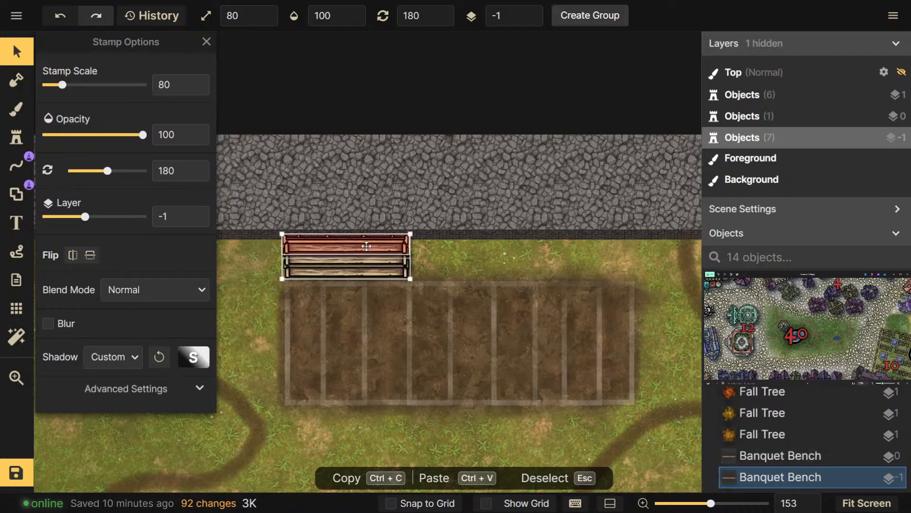
pyautogui.keyDown('shift'); pyautogui.click(367, 256); pyautogui.keyUp('shift')
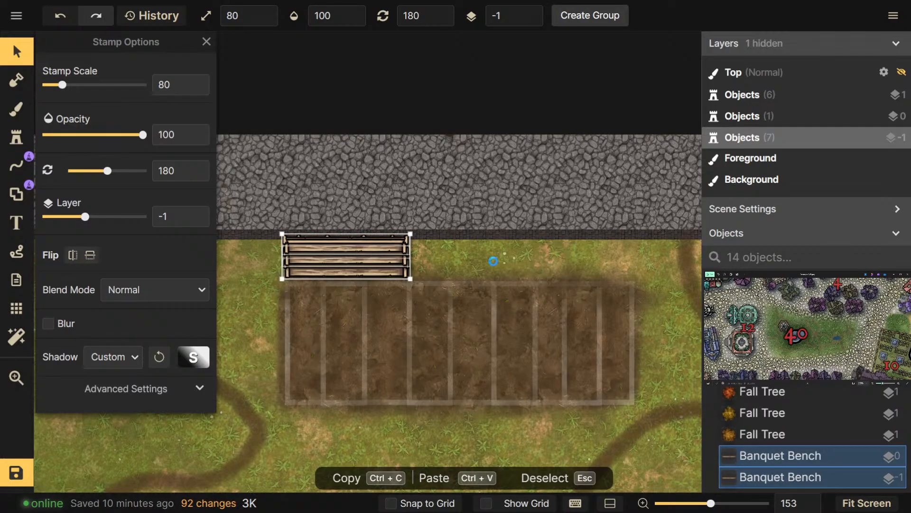
pyautogui.hotkey('ctrl', 'v')
pyautogui.moveTo(490, 265); pyautogui.dragTo(484, 255)
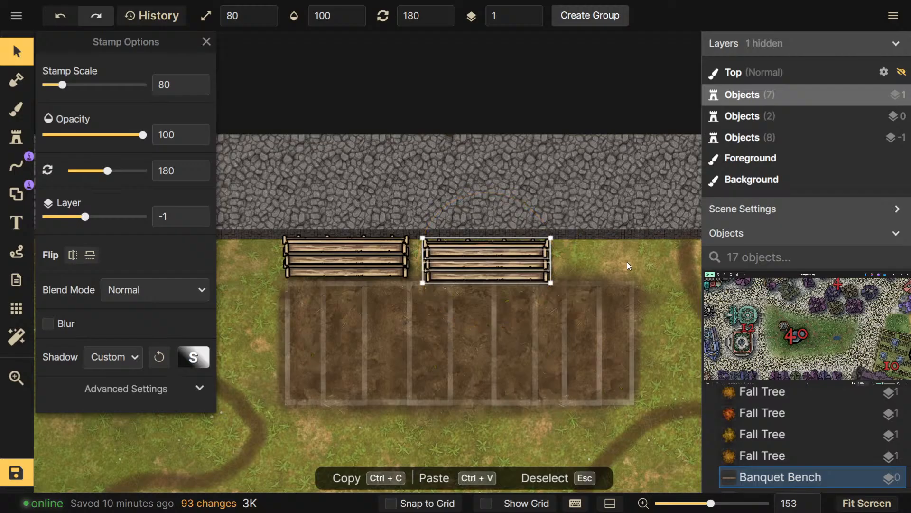
pyautogui.hotkey('ctrl', 'v')
pyautogui.moveTo(614, 258); pyautogui.dragTo(604, 259)
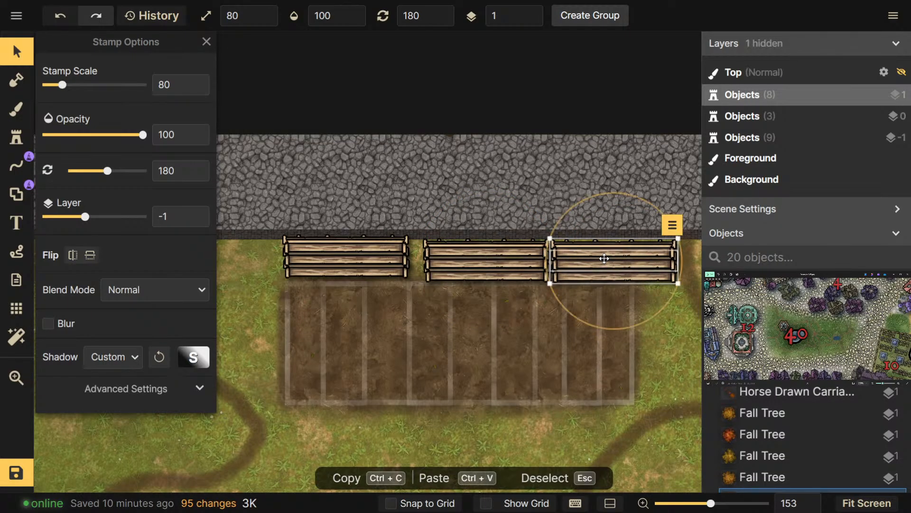
pyautogui.hotkey('ctrl', 'z')
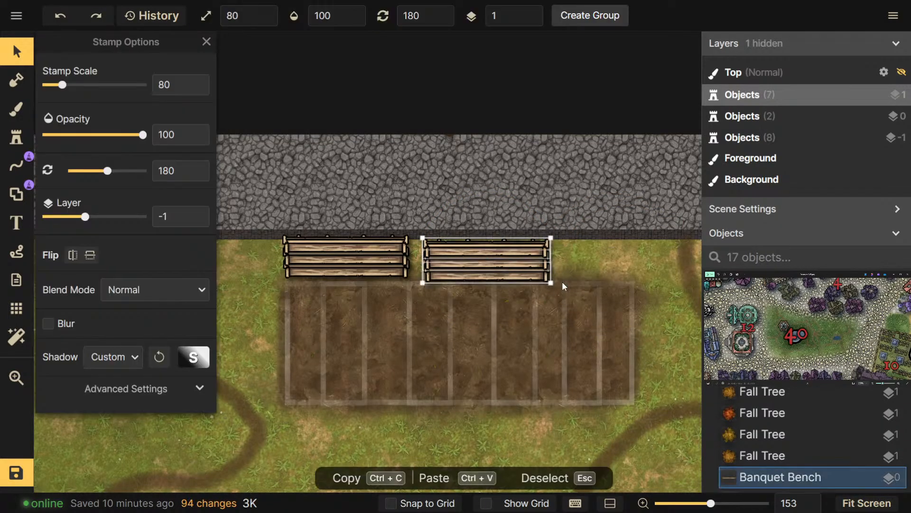
# Reposition the two bench stacks so they sit centred above the dirt plot with a narrow gap between them
pyautogui.moveTo(480, 247); pyautogui.dragTo(530, 245)
pyautogui.moveTo(251, 249); pyautogui.dragTo(365, 261)
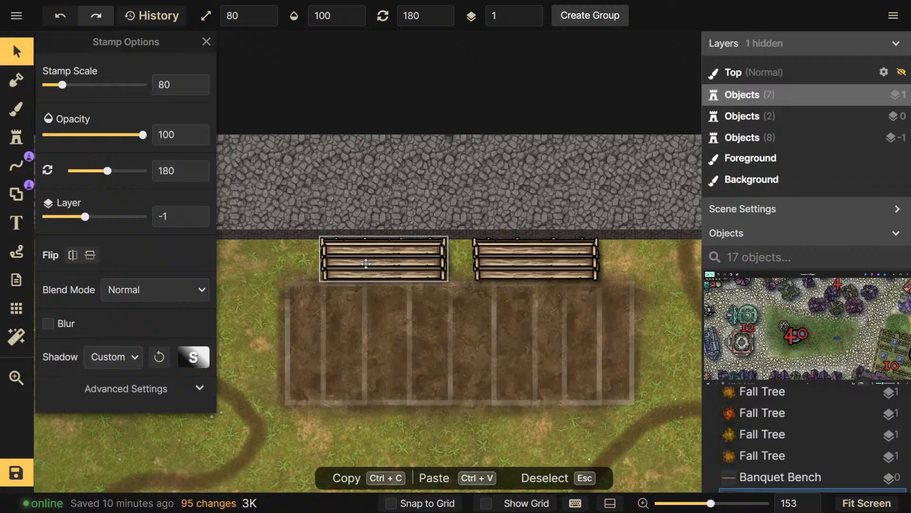
pyautogui.moveTo(567, 263); pyautogui.dragTo(550, 267)
# Search the stamp catalog for "stairs" and pick the intact wooden stairs from Fantasy Battlemaps / Core
pyautogui.click(16, 138)
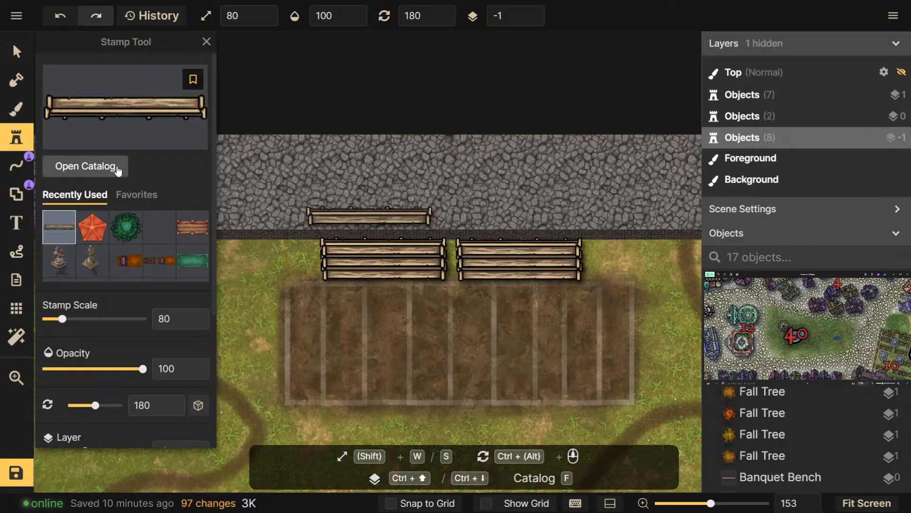
pyautogui.click(117, 170)
pyautogui.write('stairs')
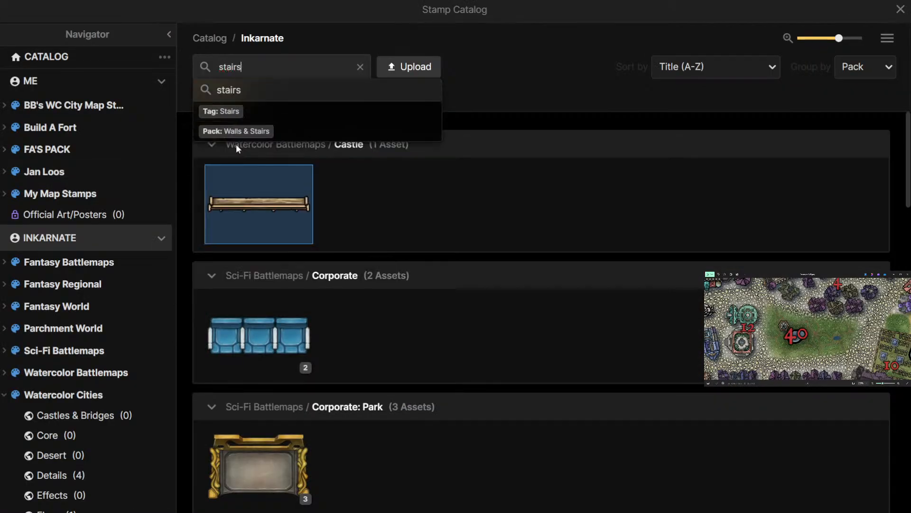
pyautogui.press('Return')
pyautogui.scroll(-4, 418, 309)
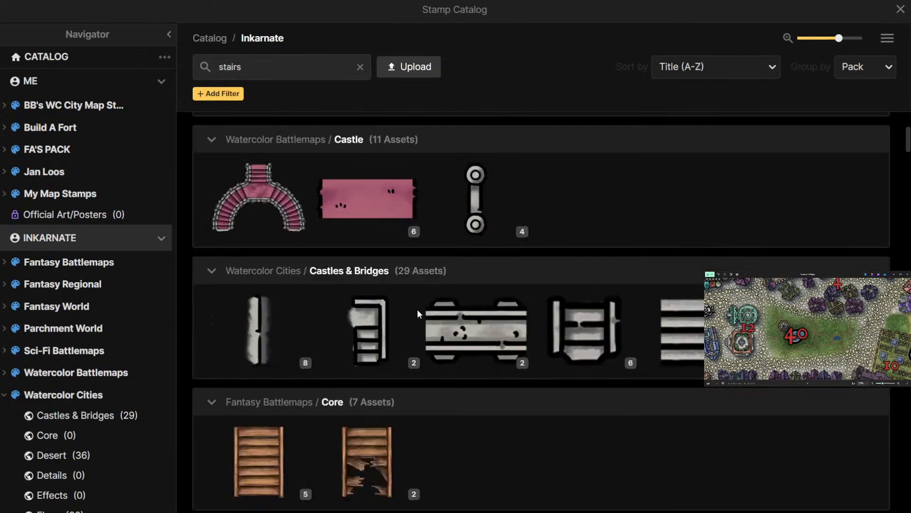
pyautogui.scroll(-4, 417, 309)
pyautogui.click(245, 287)
# Scale the stairs stamp to 20 and place two of them end to end in the gap between the bench stacks
pyautogui.press('s')
pyautogui.press('s')
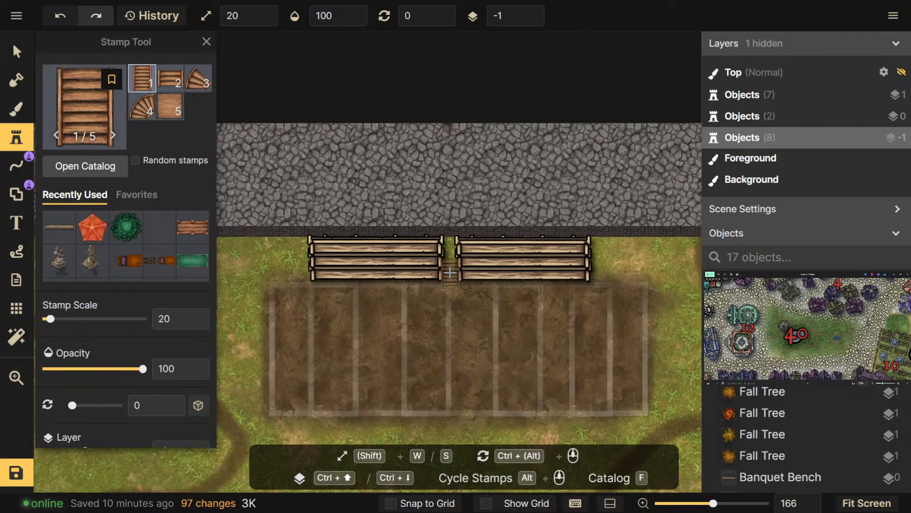
pyautogui.click(450, 272)
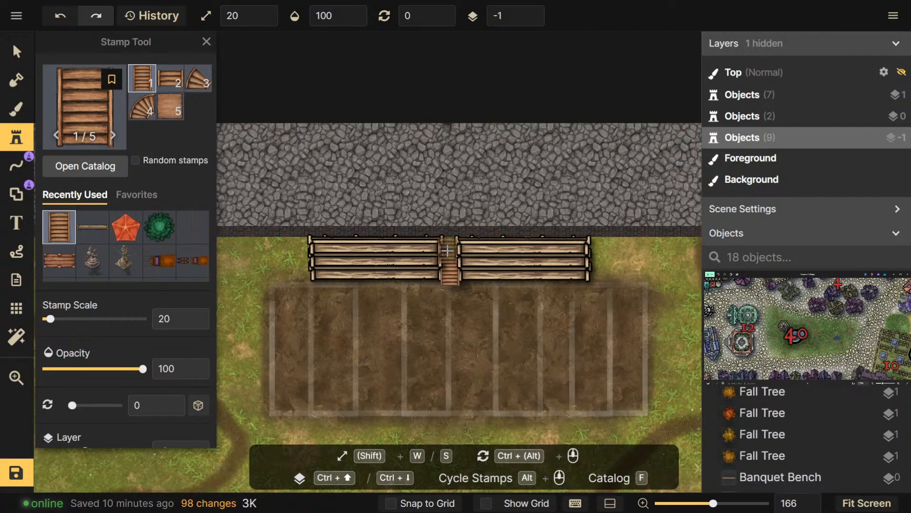
pyautogui.click(448, 251)
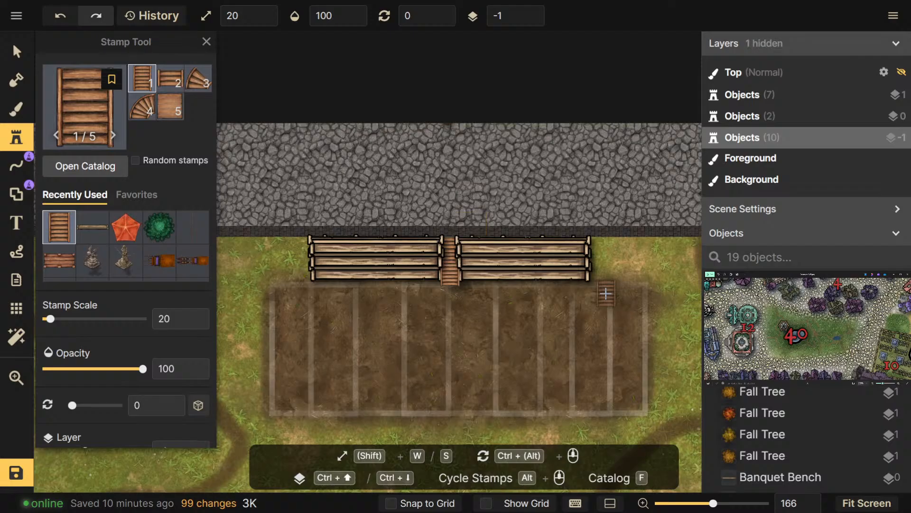
# Move the lower stairs up slightly so their end lines up with the front benches
pyautogui.press('v')
pyautogui.click(448, 268)
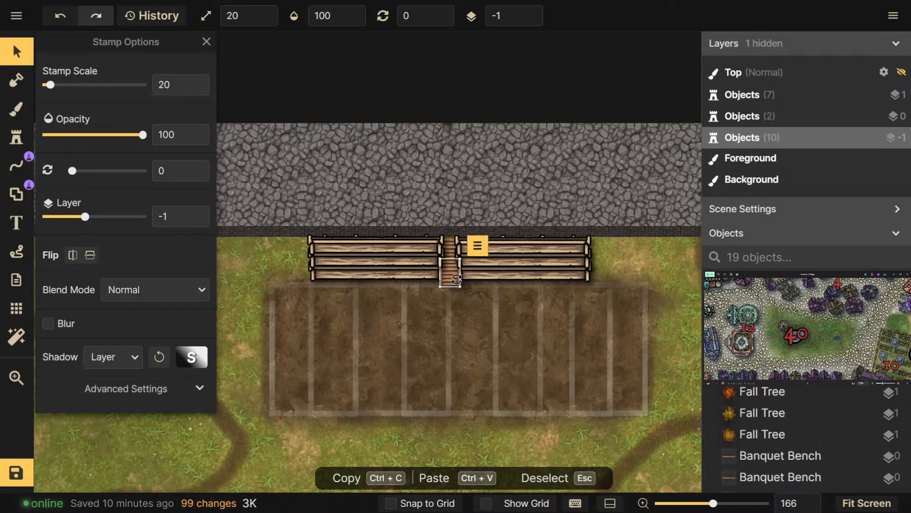
pyautogui.moveTo(448, 274); pyautogui.dragTo(448, 273)
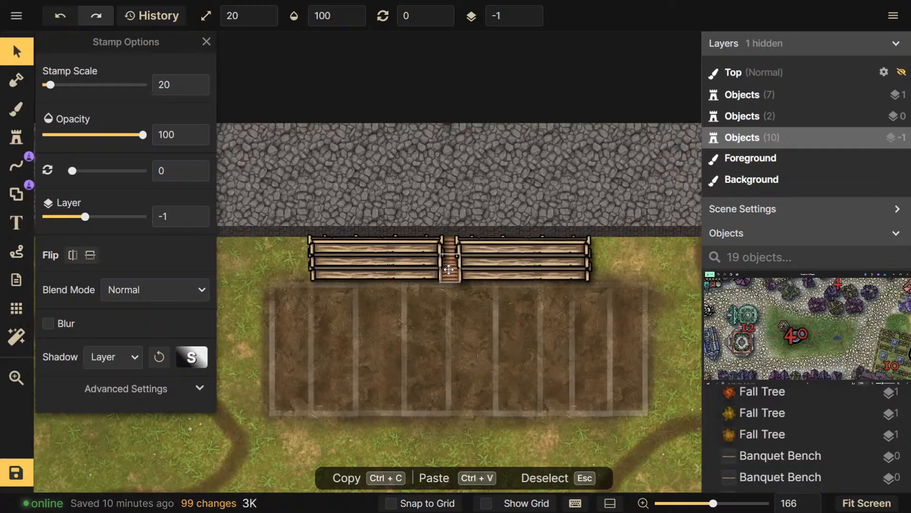
pyautogui.press('Escape')
# Select all the benches and stairs above the dirt plot and group them under the name "Seating"
pyautogui.moveTo(628, 251); pyautogui.dragTo(389, 269)
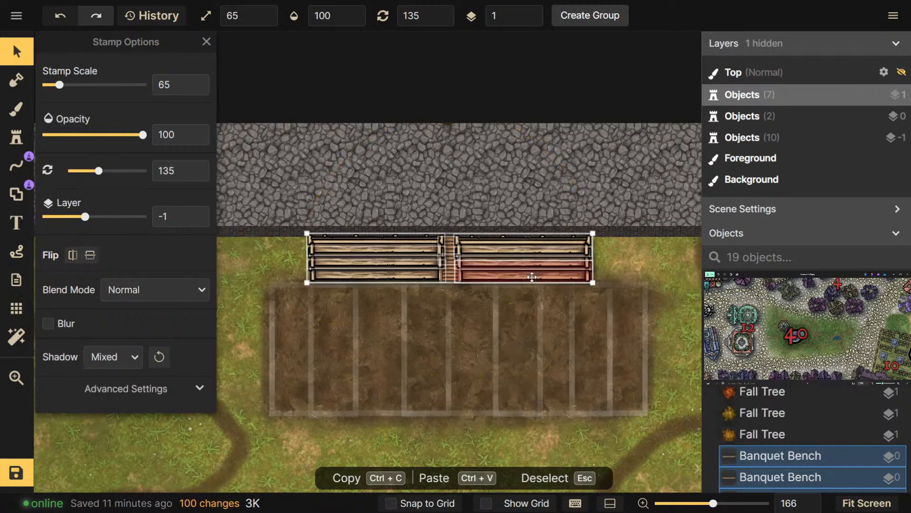
pyautogui.moveTo(491, 384); pyautogui.dragTo(476, 264)
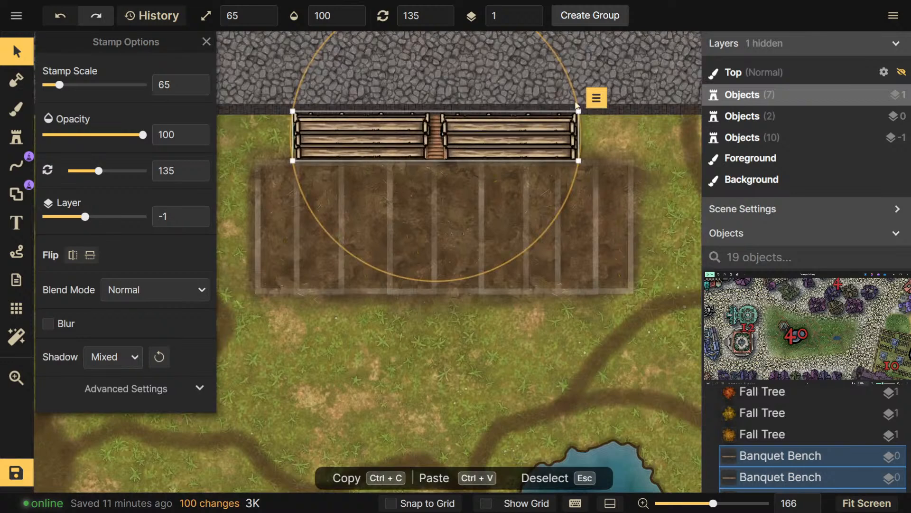
pyautogui.click(597, 98)
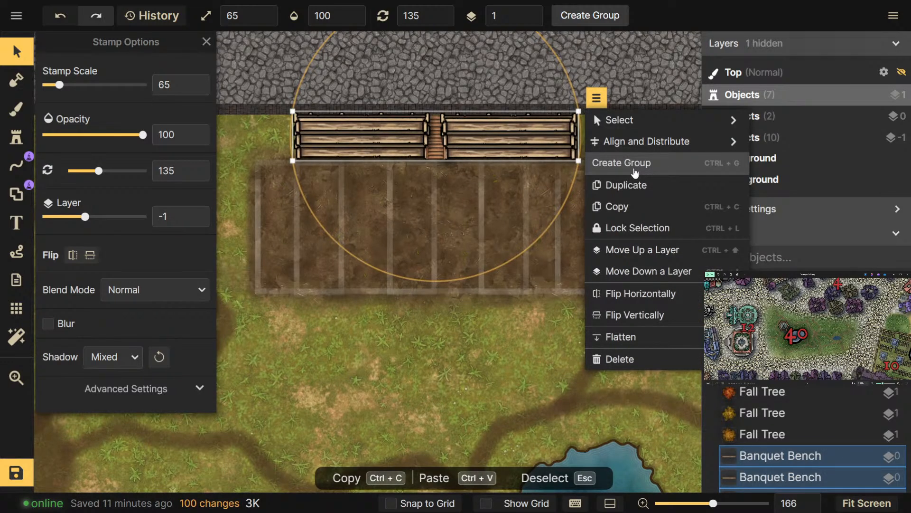
pyautogui.click(635, 172)
pyautogui.write('Seating')
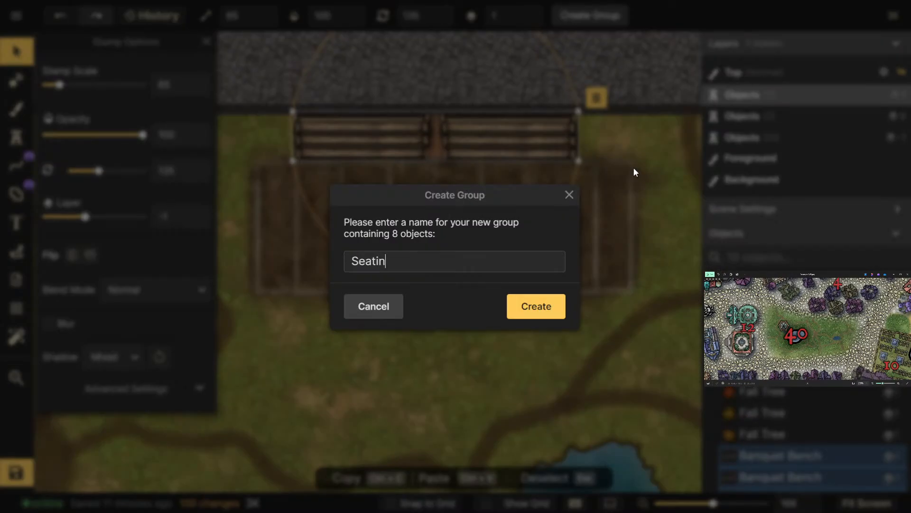
pyautogui.press('Return')
# Duplicate the Seating group, rotate the copy to 179.5 degrees, and place it against the lower edge of the dirt plot, facing the original
pyautogui.hotkey('ctrl', 'c')
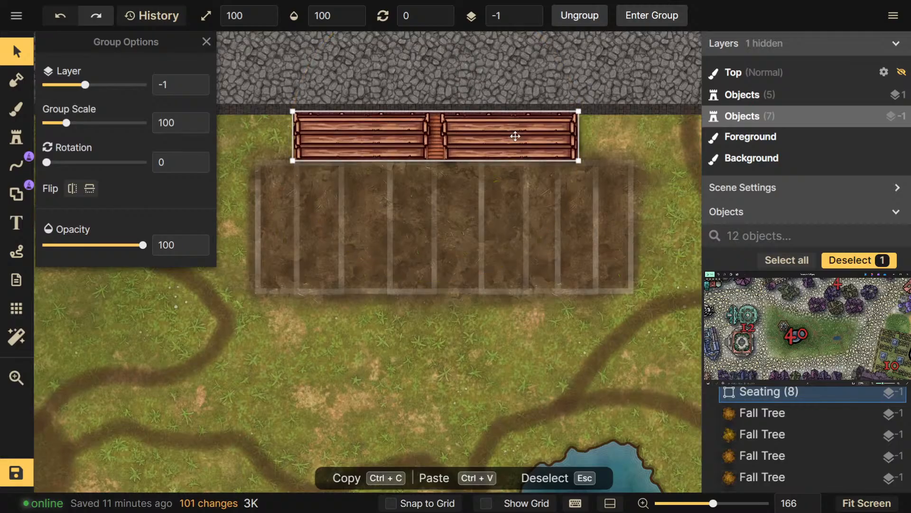
pyautogui.hotkey('ctrl', 'v')
pyautogui.moveTo(582, 337); pyautogui.dragTo(301, 453)
pyautogui.moveTo(388, 383); pyautogui.dragTo(385, 318)
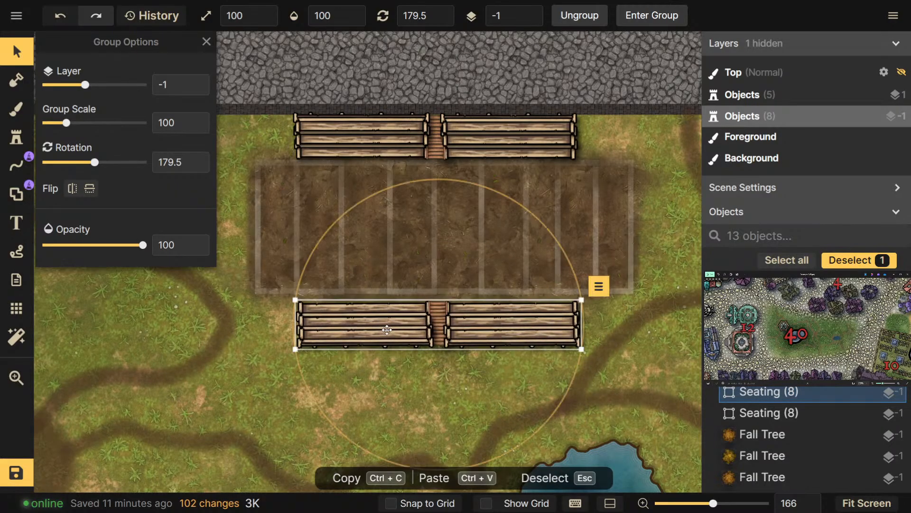
pyautogui.click(381, 393)
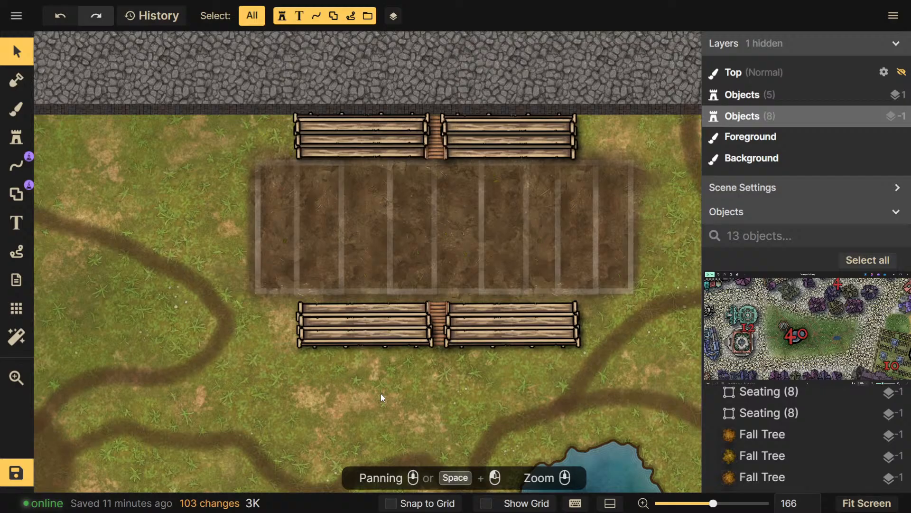
pyautogui.click(430, 327)
pyautogui.moveTo(430, 327); pyautogui.dragTo(429, 323)
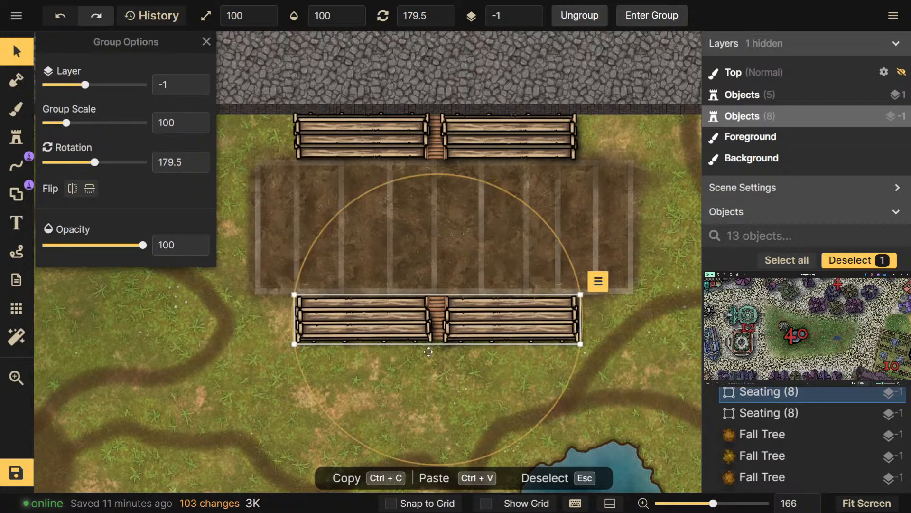
pyautogui.click(426, 390)
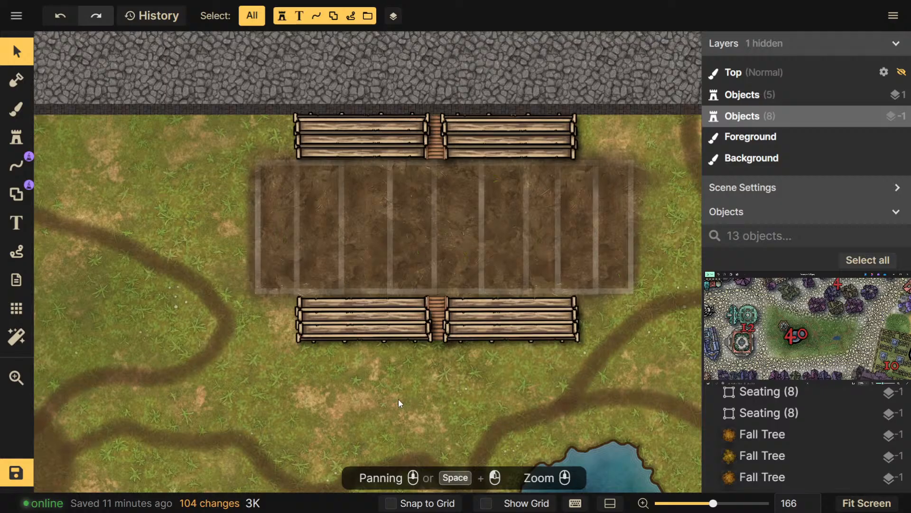
# Paint thin dark brown dirt paths on the foreground with a size 13 brush, linking the western trail to the left ends of both seating stands
pyautogui.moveTo(341, 361); pyautogui.dragTo(414, 421)
pyautogui.scroll(-1, 416, 417)
pyautogui.click(16, 109)
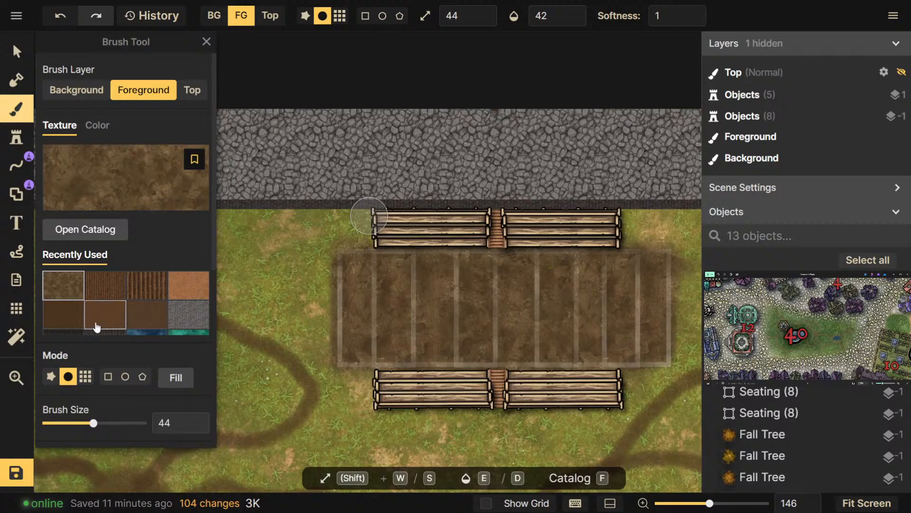
pyautogui.click(64, 314)
pyautogui.press('s')
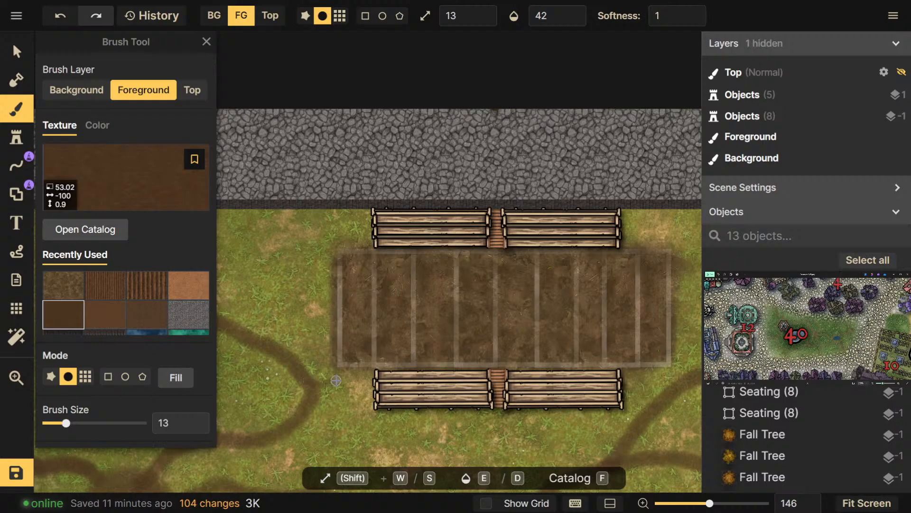
pyautogui.click(377, 373)
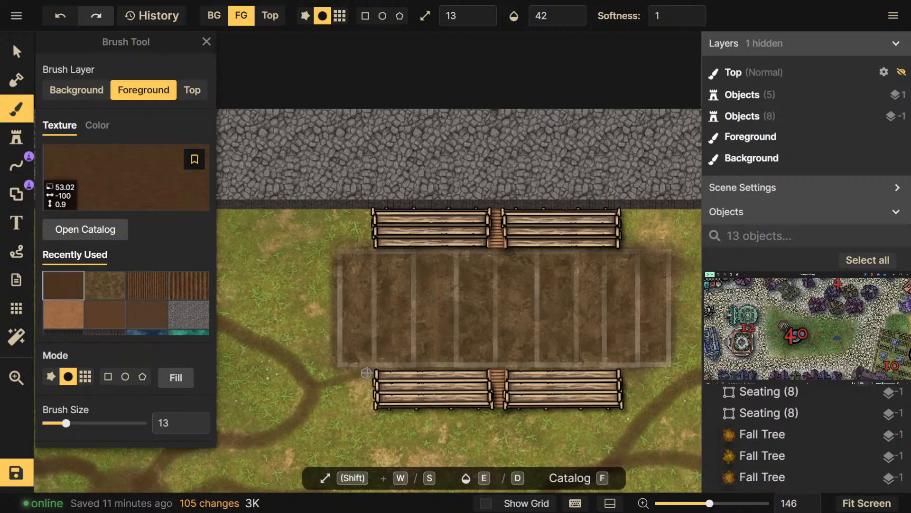
pyautogui.moveTo(245, 317); pyautogui.dragTo(325, 319)
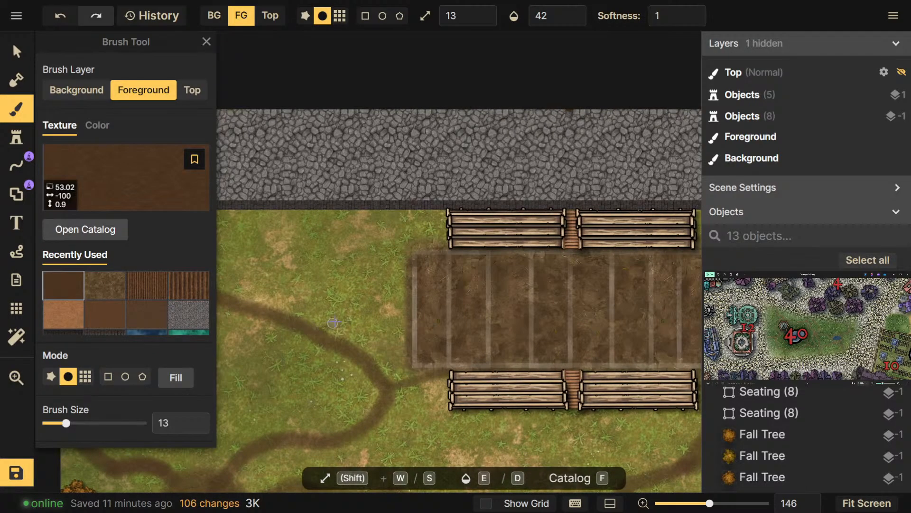
pyautogui.moveTo(451, 245); pyautogui.dragTo(438, 241)
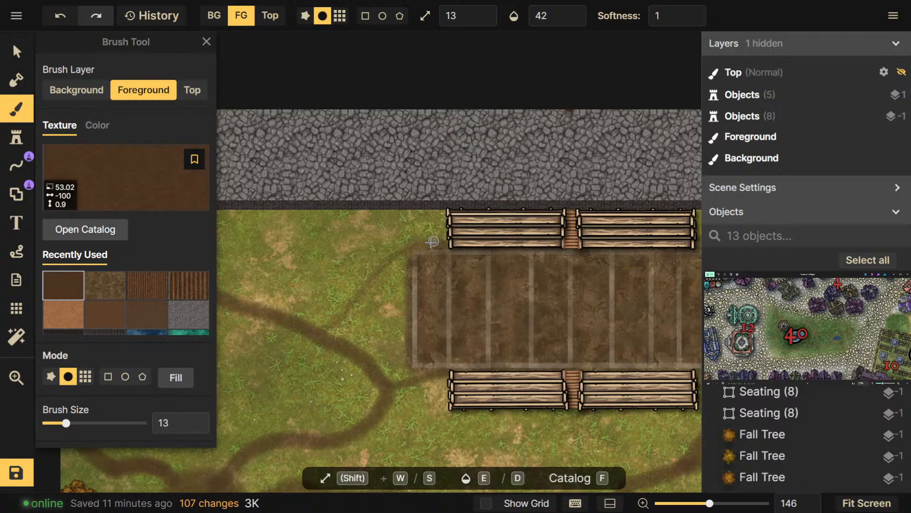
pyautogui.moveTo(335, 317); pyautogui.dragTo(322, 331)
# Paint a thin dirt path linking the lower seating stand's right end to the eastern trail
pyautogui.moveTo(450, 354); pyautogui.dragTo(261, 323)
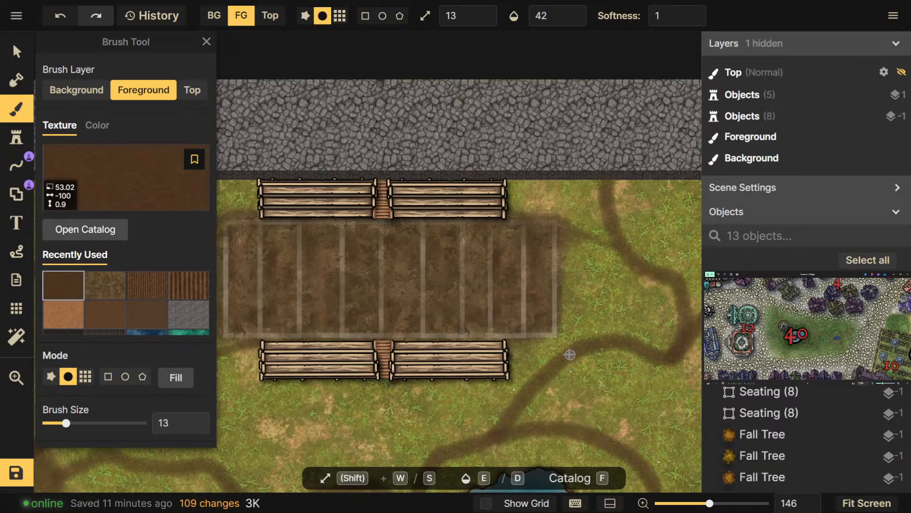
pyautogui.click(552, 348)
pyautogui.moveTo(504, 341); pyautogui.dragTo(596, 317)
pyautogui.moveTo(597, 269)
pyautogui.mouseDown()
pyautogui.moveTo(602, 228)
pyautogui.moveTo(626, 227)
pyautogui.moveTo(619, 254)
pyautogui.mouseUp()
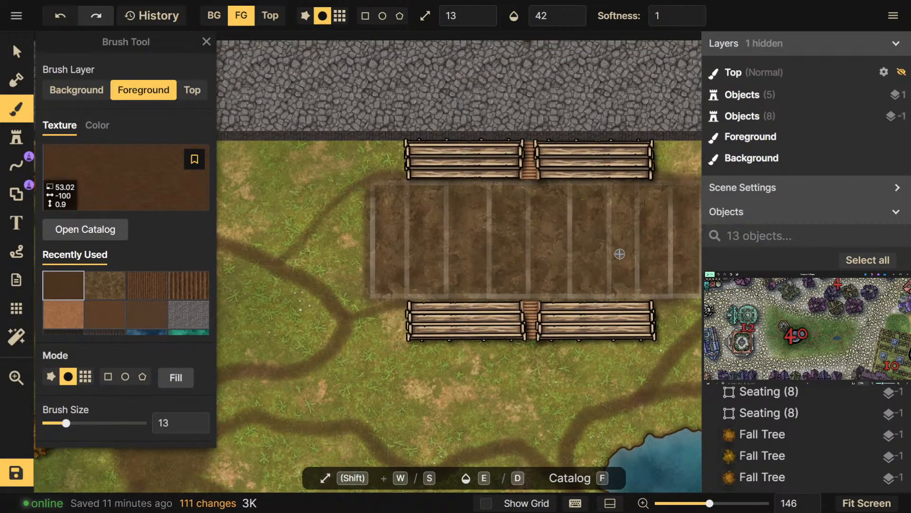
pyautogui.click(104, 222)
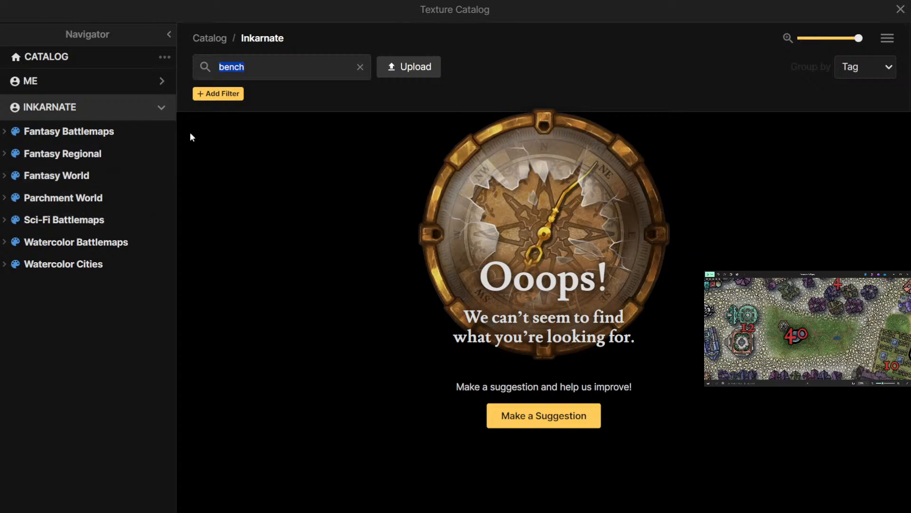
pyautogui.write('stall')
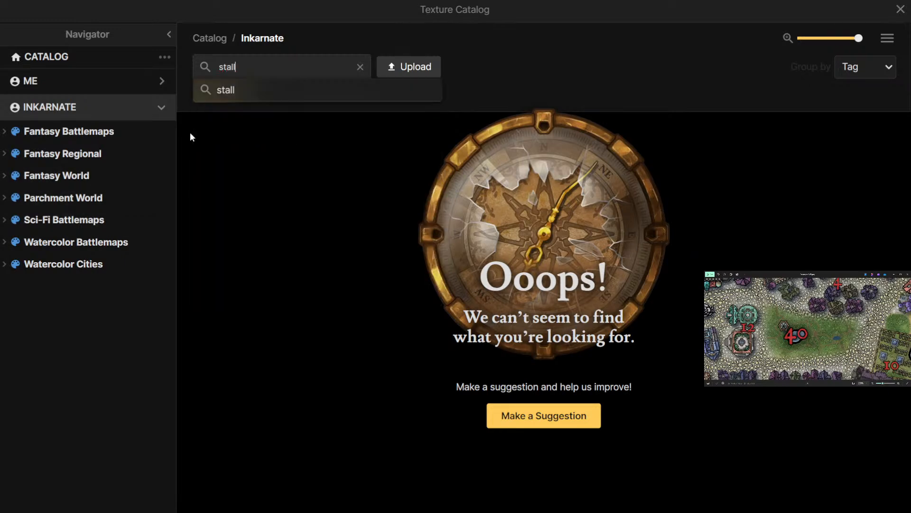
pyautogui.moveTo(270, 68); pyautogui.dragTo(194, 87)
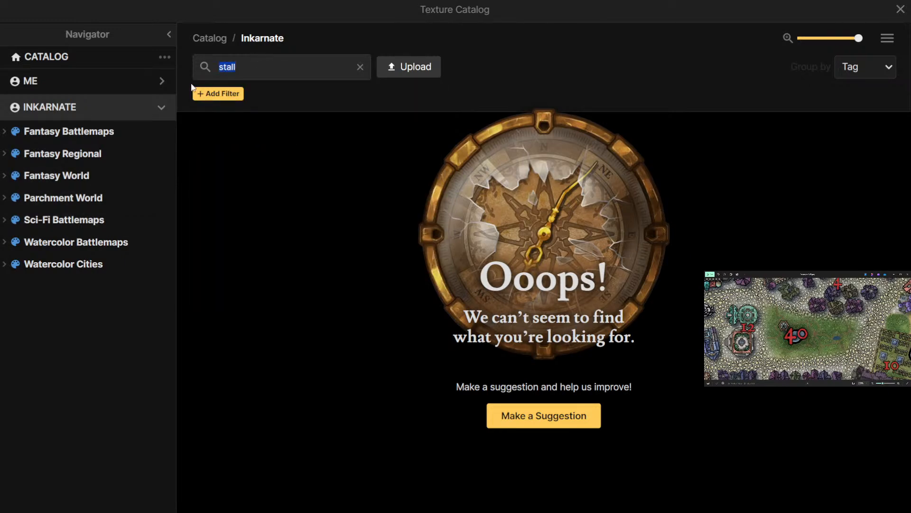
pyautogui.click(900, 10)
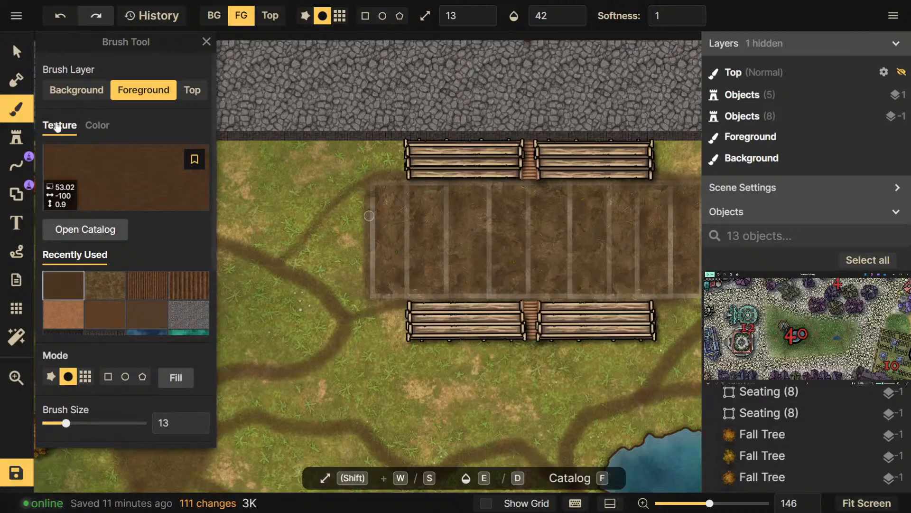
# Switch to placing stamps and choose the recently used red Market Stall stamp
pyautogui.click(16, 136)
pyautogui.click(105, 174)
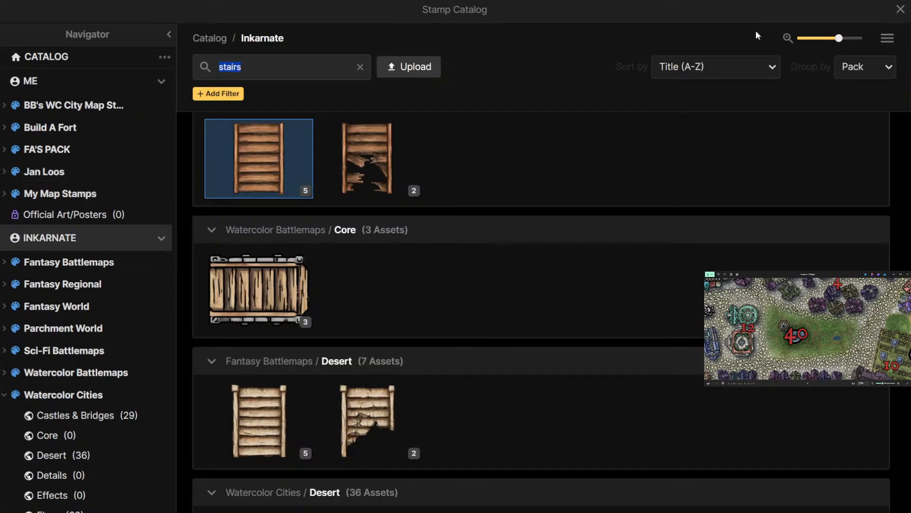
pyautogui.click(901, 10)
pyautogui.click(126, 227)
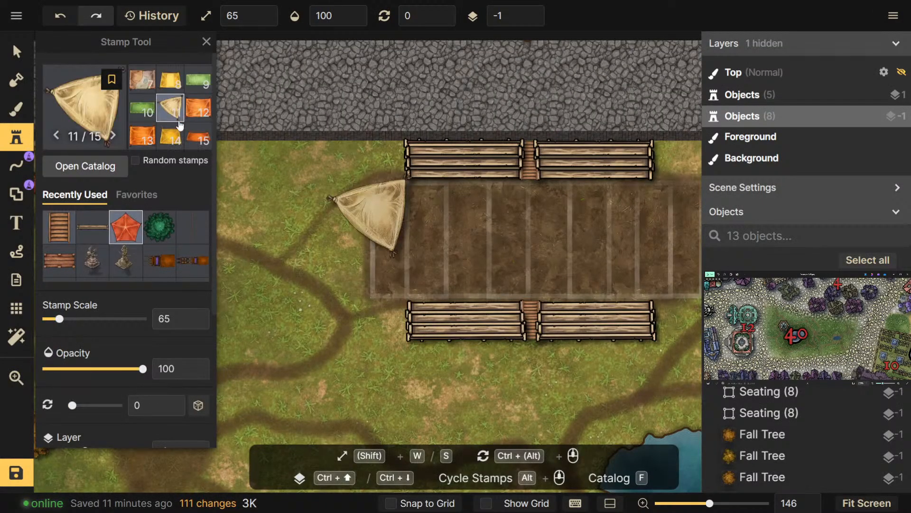
# Change the market stall to the red-and-white striped variant (5 of 15) and scale it to 25
pyautogui.click(153, 90)
pyautogui.press('s')
pyautogui.press('s')
pyautogui.press('s')
pyautogui.press('s')
pyautogui.press('s')
pyautogui.press('s')
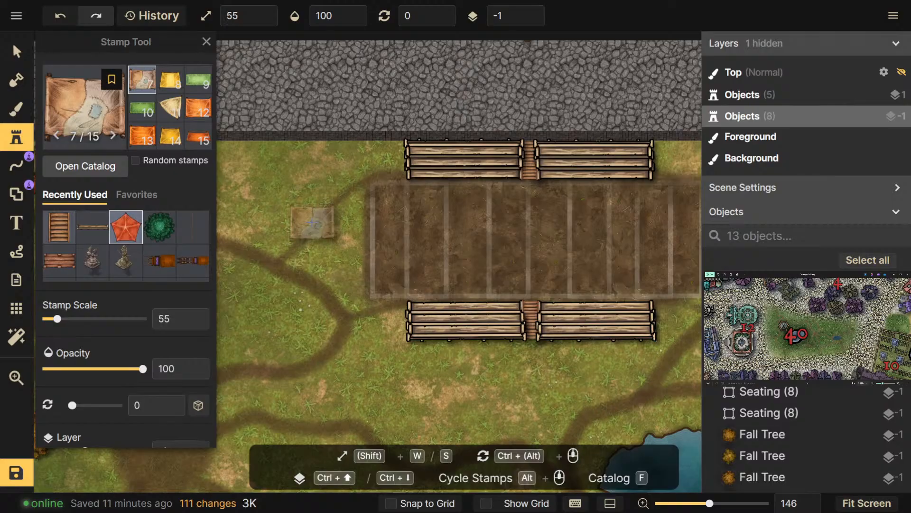
pyautogui.scroll(-3, 312, 223)
pyautogui.scroll(2, 167, 132)
pyautogui.click(170, 105)
pyautogui.press('s')
pyautogui.press('s')
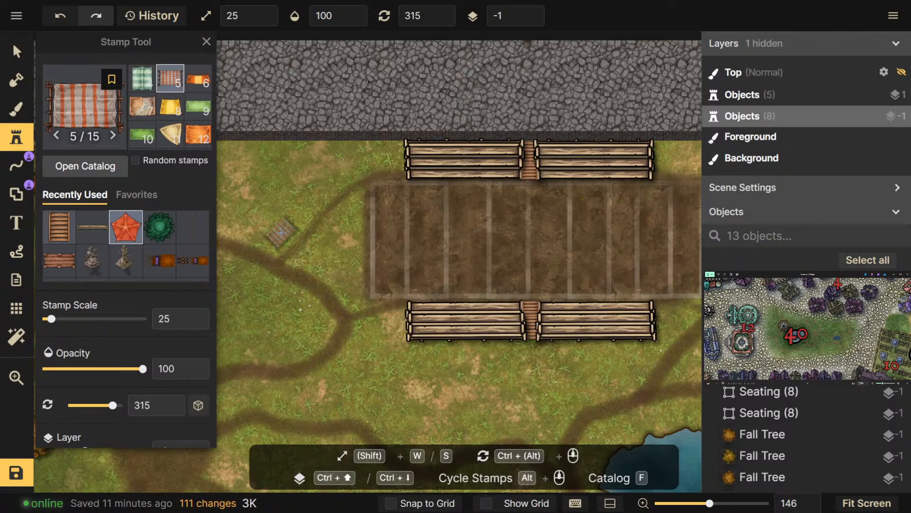
# Rotate the striped market stall to 60 degrees and place it beside the trail bend west of the lower seating stand
pyautogui.scroll(5, 325, 260)
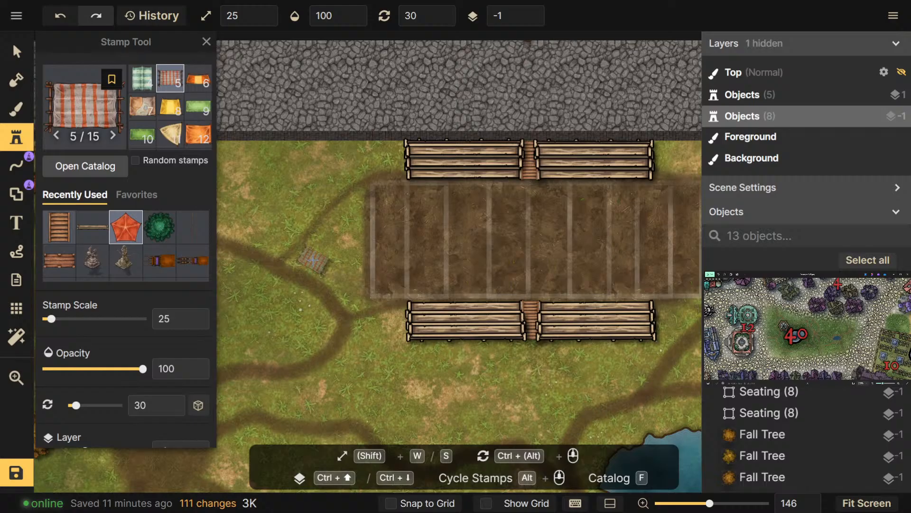
pyautogui.moveTo(279, 315); pyautogui.dragTo(209, 188)
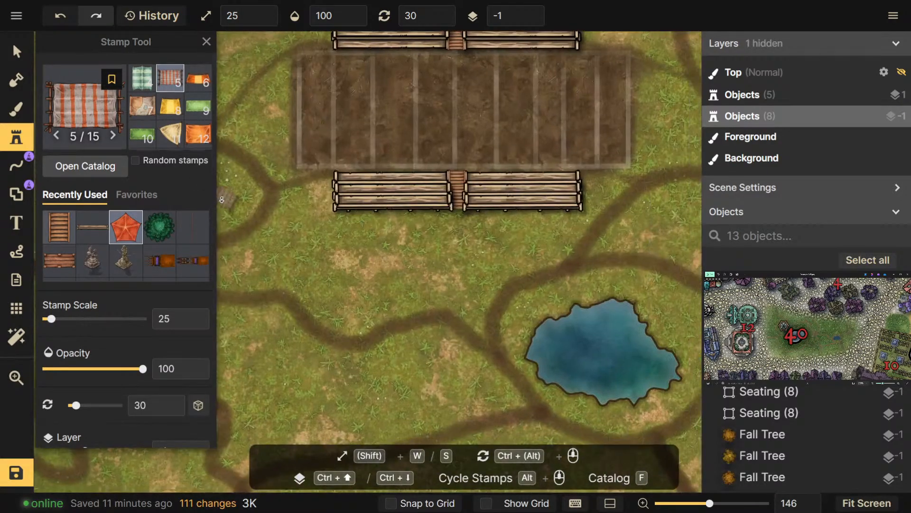
pyautogui.moveTo(329, 262); pyautogui.dragTo(373, 345)
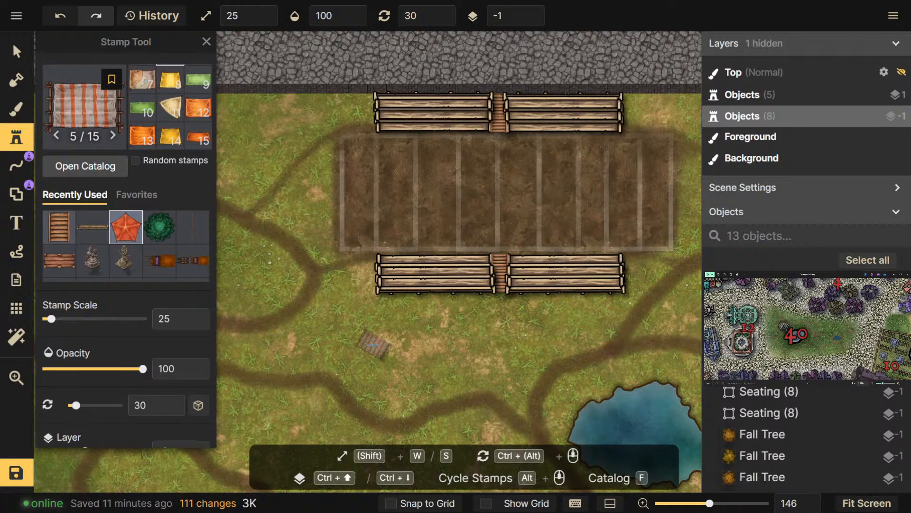
pyautogui.scroll(-1, 350, 310)
pyautogui.scroll(1, 345, 306)
pyautogui.scroll(-1, 284, 274)
pyautogui.scroll(3, 282, 274)
pyautogui.click(283, 272)
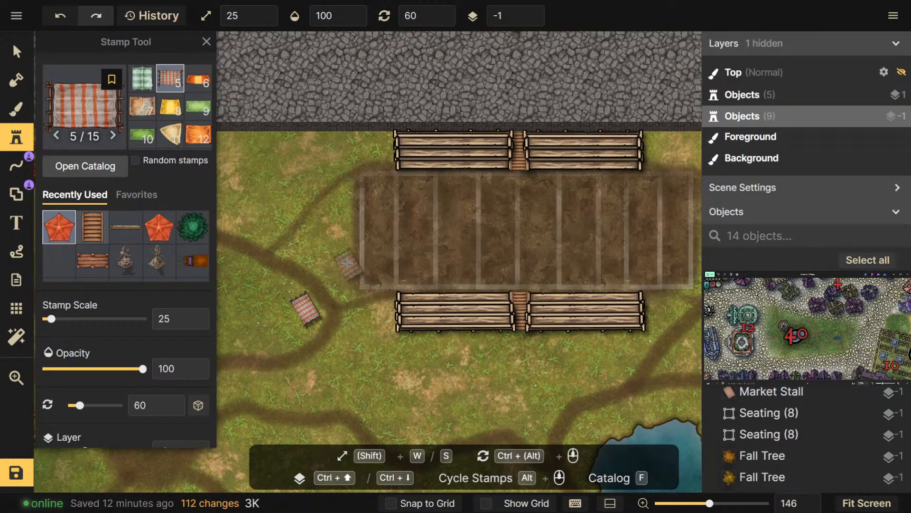
# Switch the stamp to the green-and-white striped market stall variant (4 of 15)
pyautogui.click(151, 87)
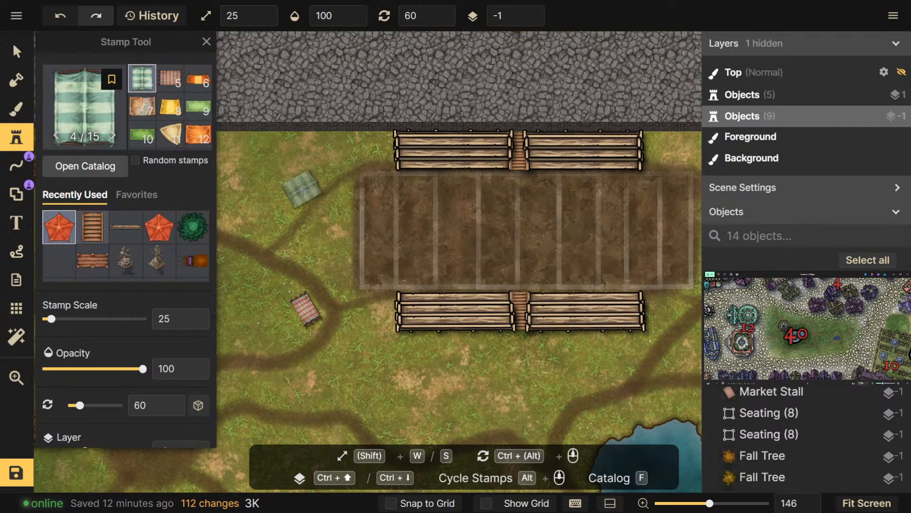
pyautogui.moveTo(403, 319); pyautogui.dragTo(326, 325)
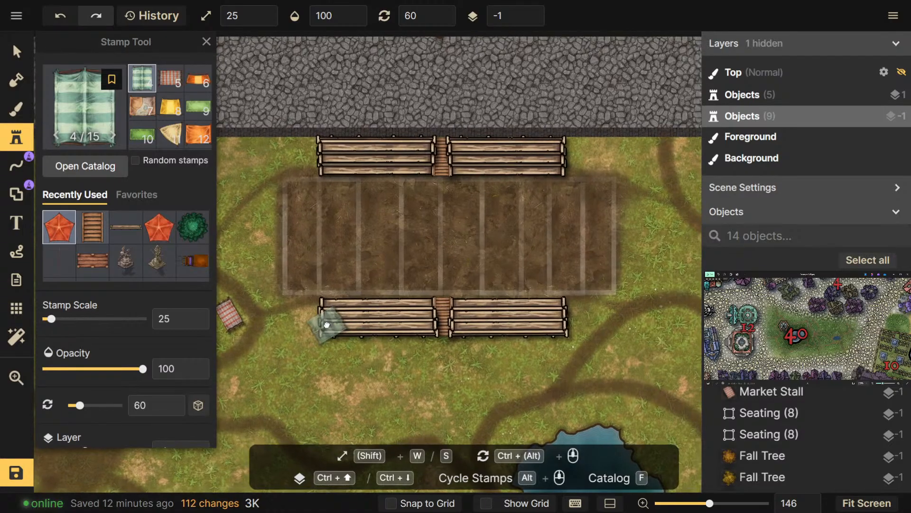
# Search the stamp catalog for "tower" and look through the results for a tower that suits the map
pyautogui.click(74, 167)
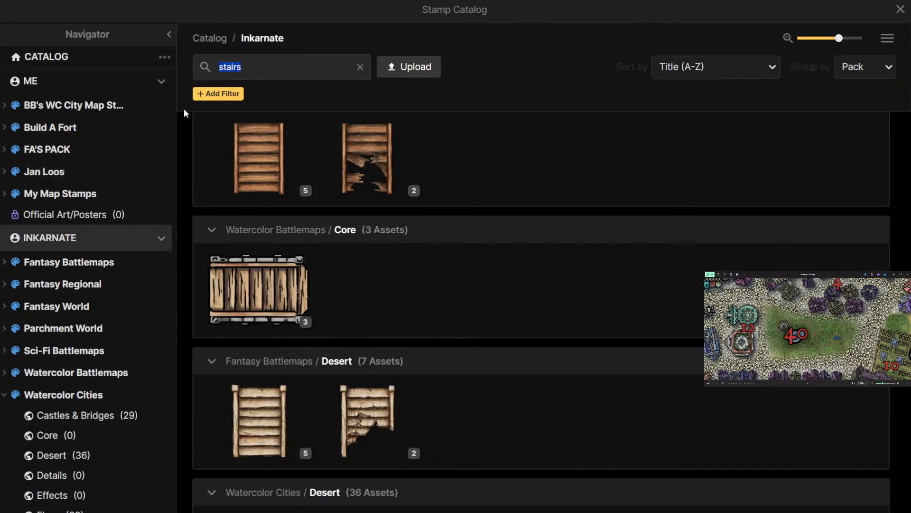
pyautogui.write('tower')
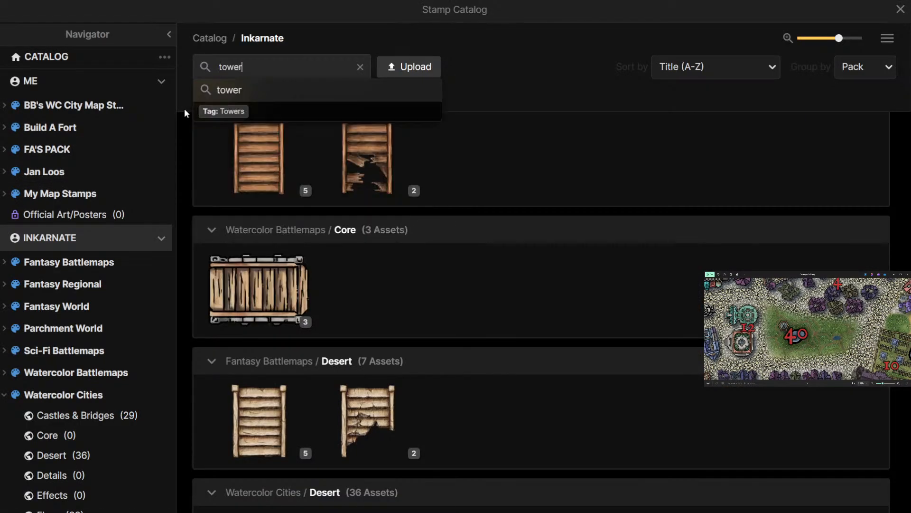
pyautogui.scroll(-8, 420, 351)
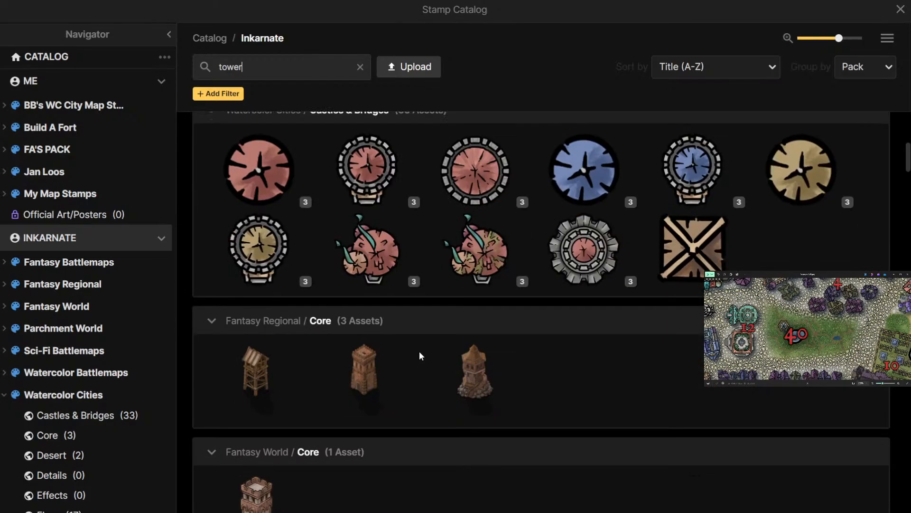
pyautogui.scroll(-10, 580, 400)
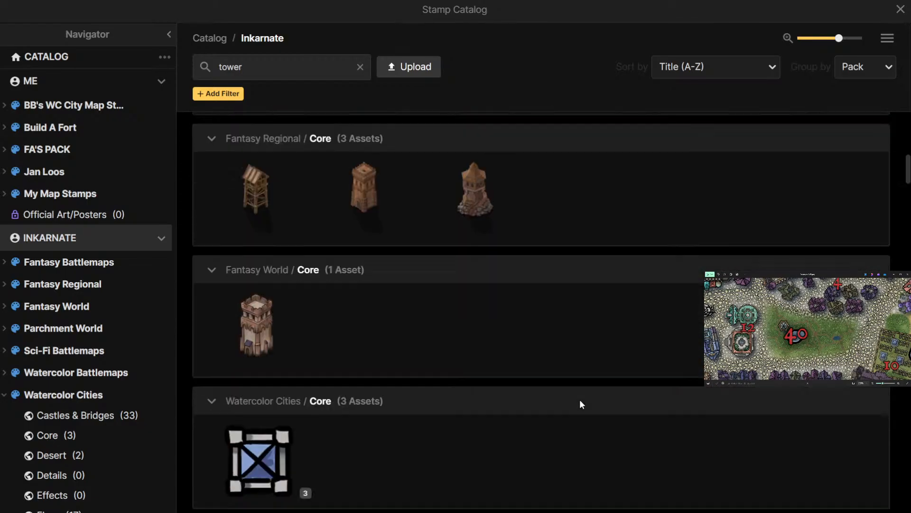
pyautogui.scroll(-10, 580, 400)
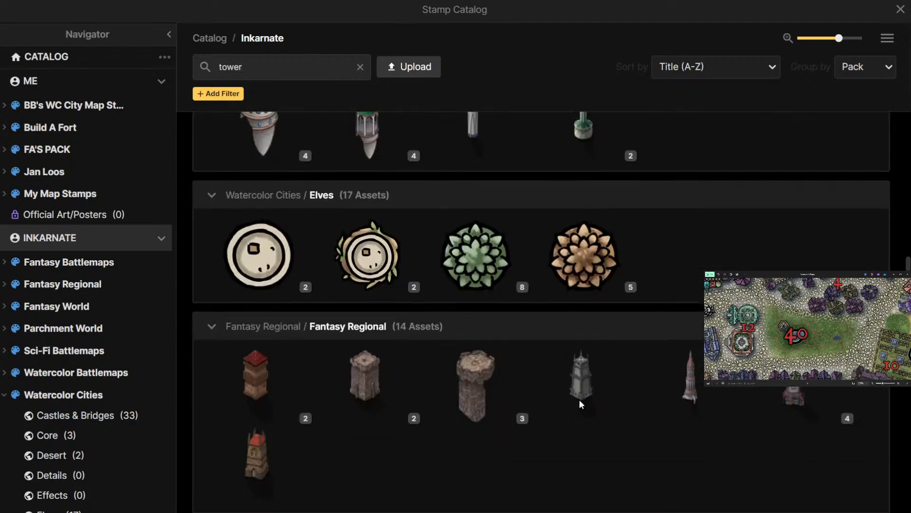
pyautogui.scroll(-3, 579, 399)
pyautogui.scroll(-10, 579, 400)
pyautogui.scroll(4, 580, 399)
pyautogui.scroll(-5, 579, 400)
pyautogui.scroll(-20, 579, 399)
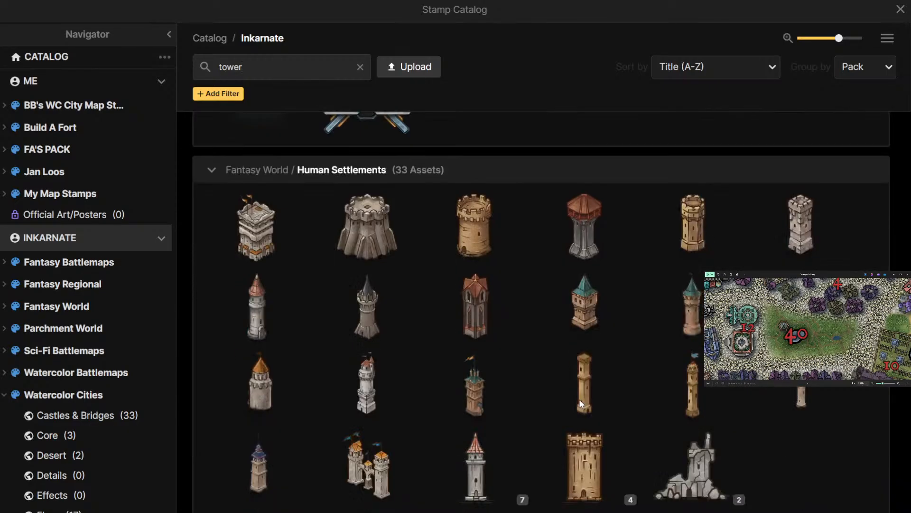
pyautogui.scroll(-20, 580, 400)
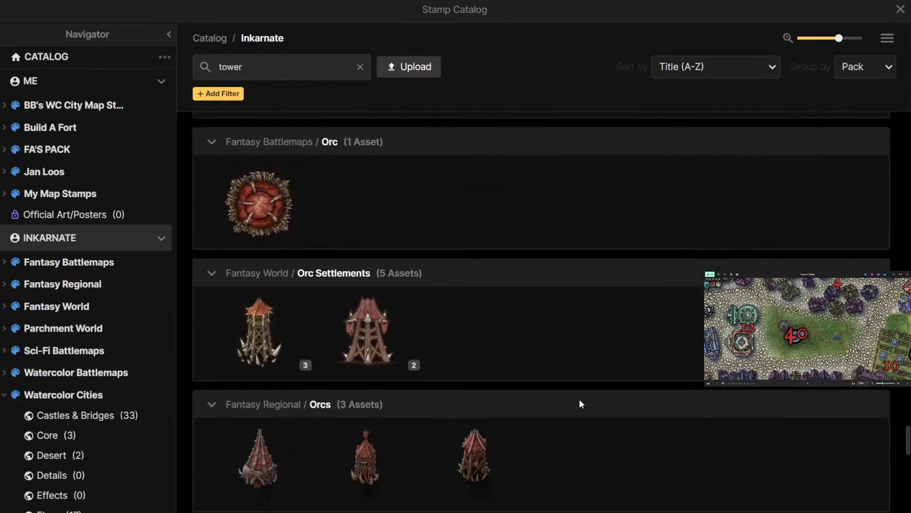
pyautogui.scroll(-5, 579, 399)
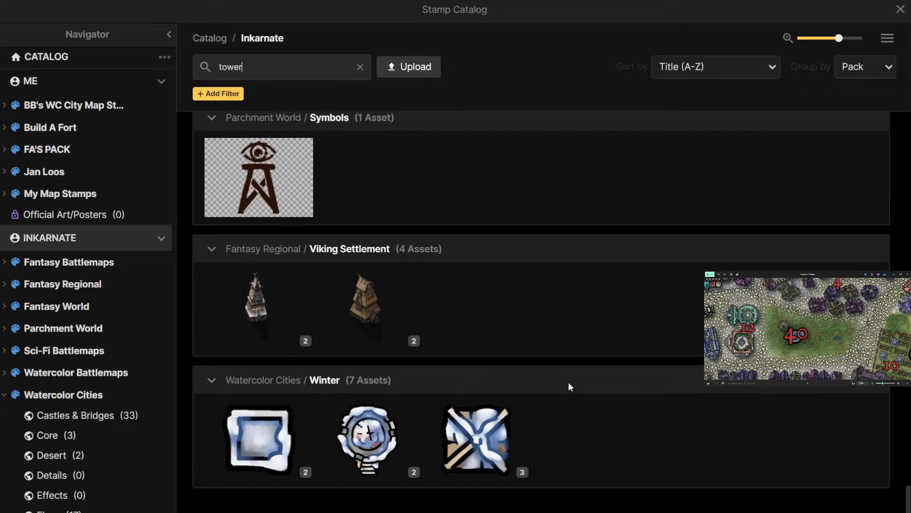
pyautogui.scroll(1, 577, 394)
# Find the Sailing Ships dock stamp with a "dock" search and place it at scale 25 against the lower seating stand's east end
pyautogui.write('dock')
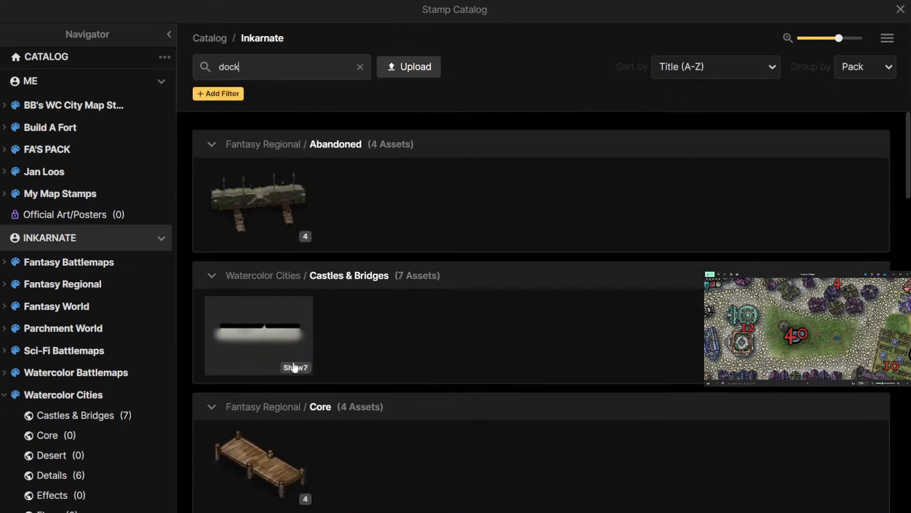
pyautogui.scroll(-15, 294, 360)
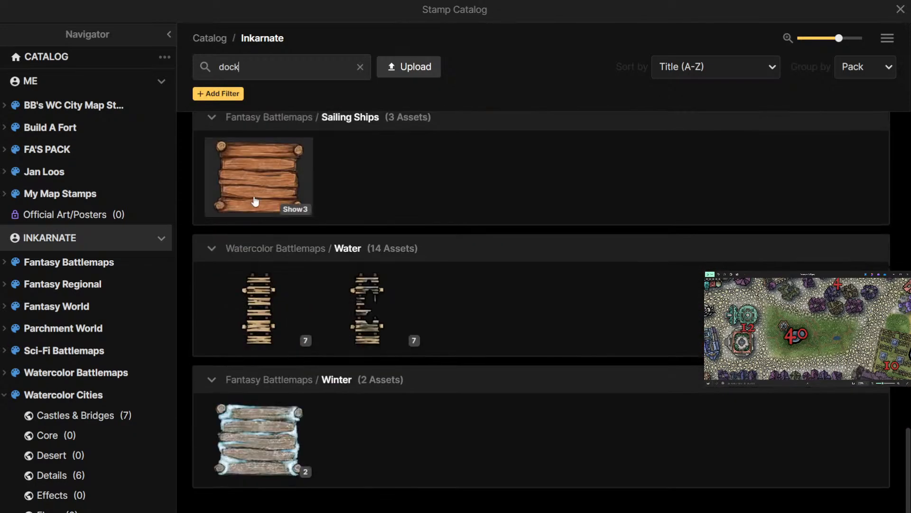
pyautogui.click(256, 202)
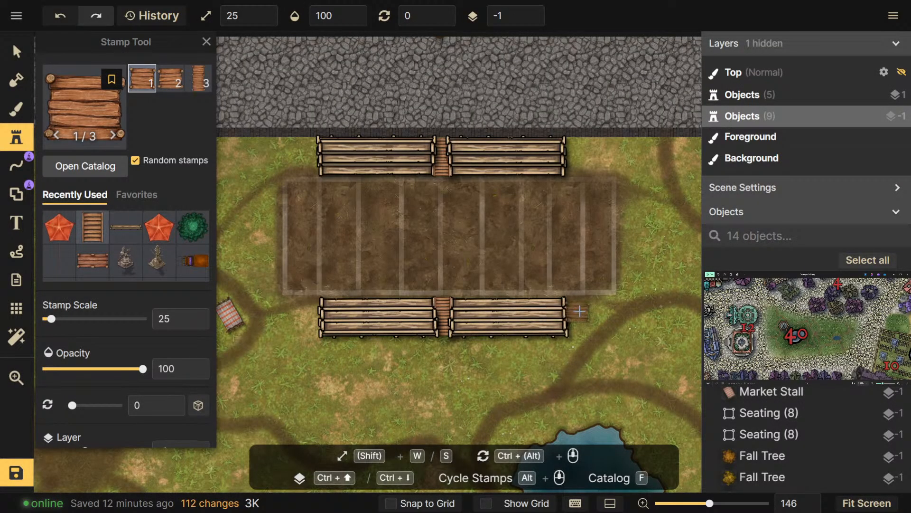
pyautogui.press('w')
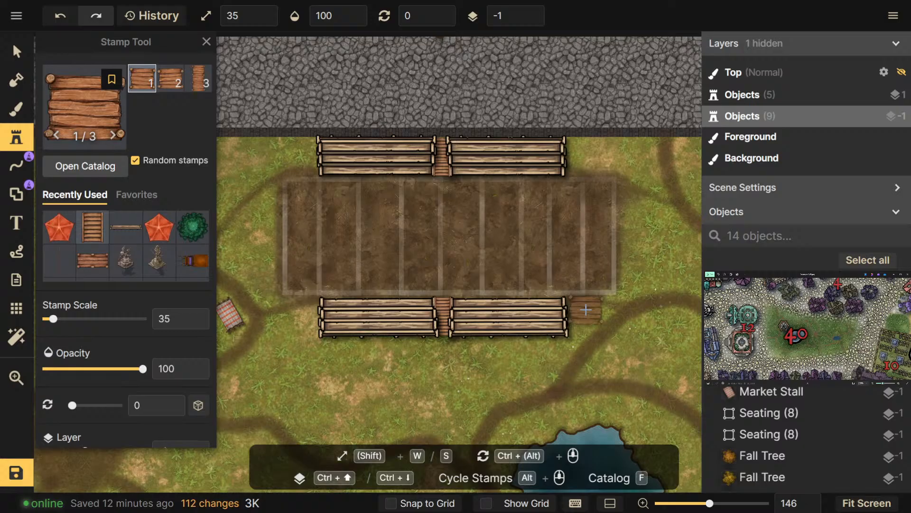
pyautogui.press('s')
pyautogui.click(584, 308)
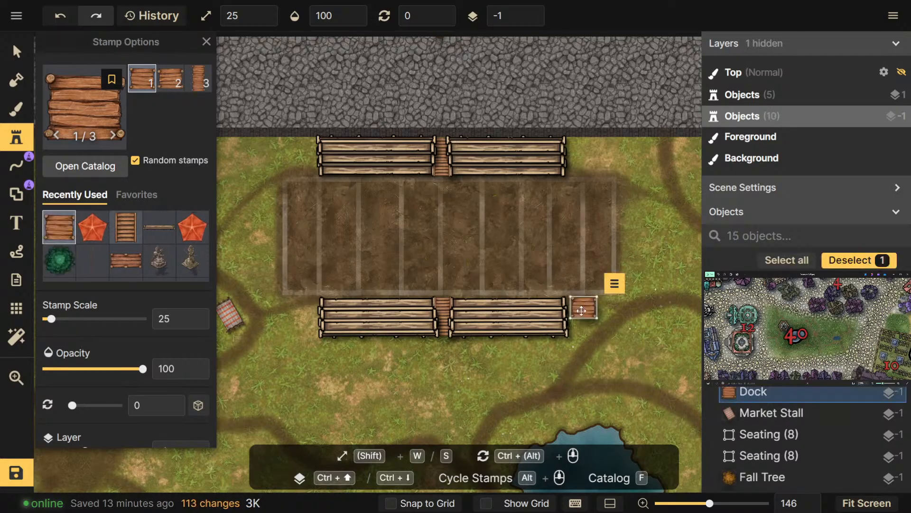
# Find the Fantasy Battlemaps Core wooden chair with a "chair" search and place two side by side on the dock, rotated 180 degrees
pyautogui.click(116, 168)
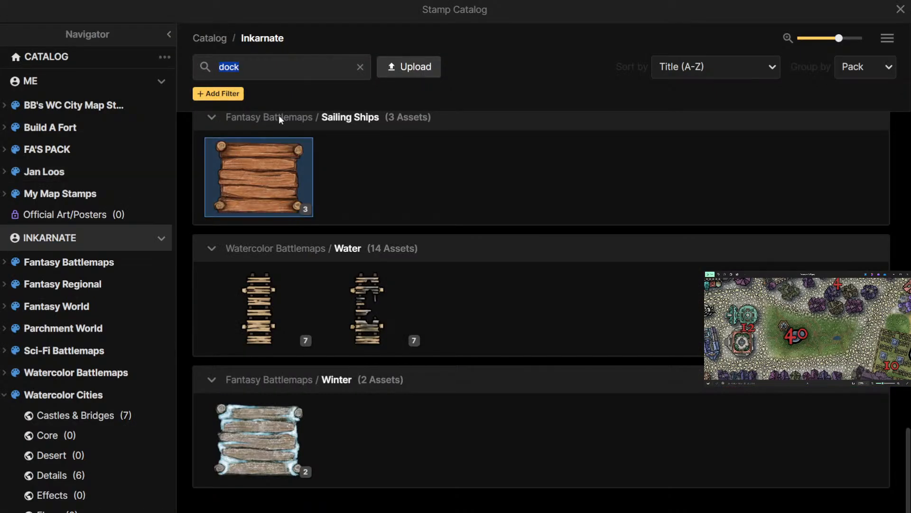
pyautogui.write('chair')
pyautogui.press('Return')
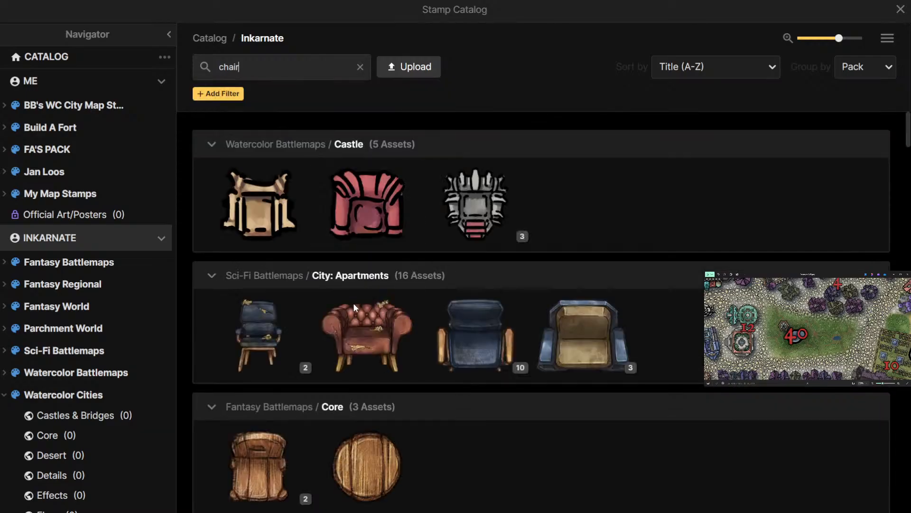
pyautogui.scroll(-3, 353, 296)
pyautogui.click(266, 328)
pyautogui.scroll(3, 591, 316)
pyautogui.scroll(3, 591, 316)
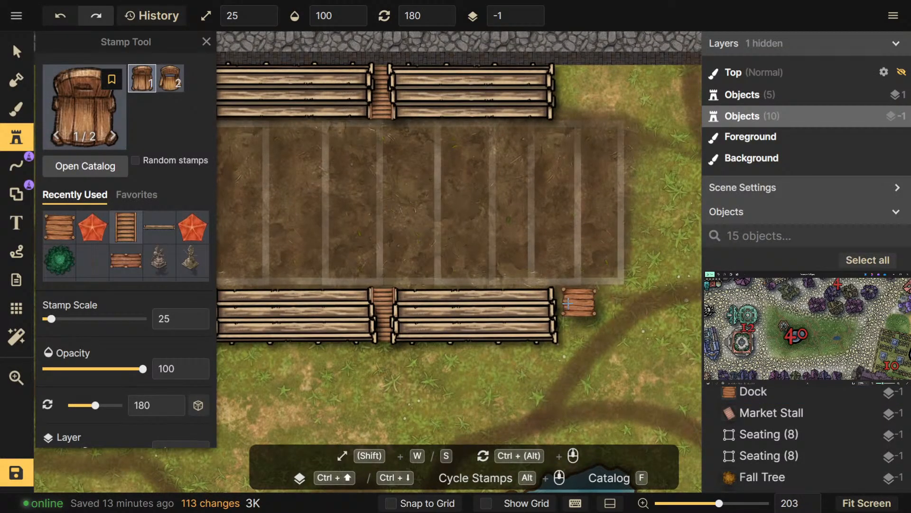
pyautogui.click(568, 302)
pyautogui.click(585, 304)
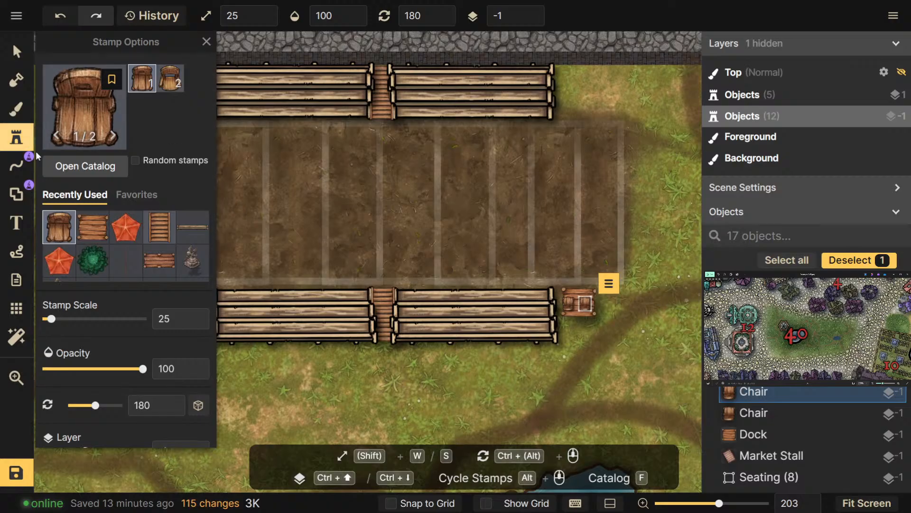
# Find the Artisans rectangular wooden table with a "table" search and place it along the dock's north edge, above the chairs
pyautogui.click(60, 165)
pyautogui.write('table')
pyautogui.press('Return')
pyautogui.click(275, 230)
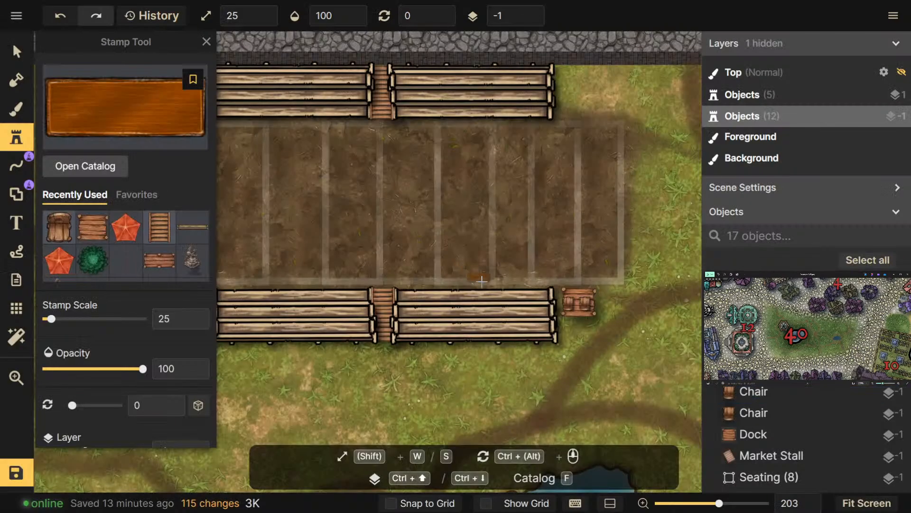
pyautogui.click(577, 292)
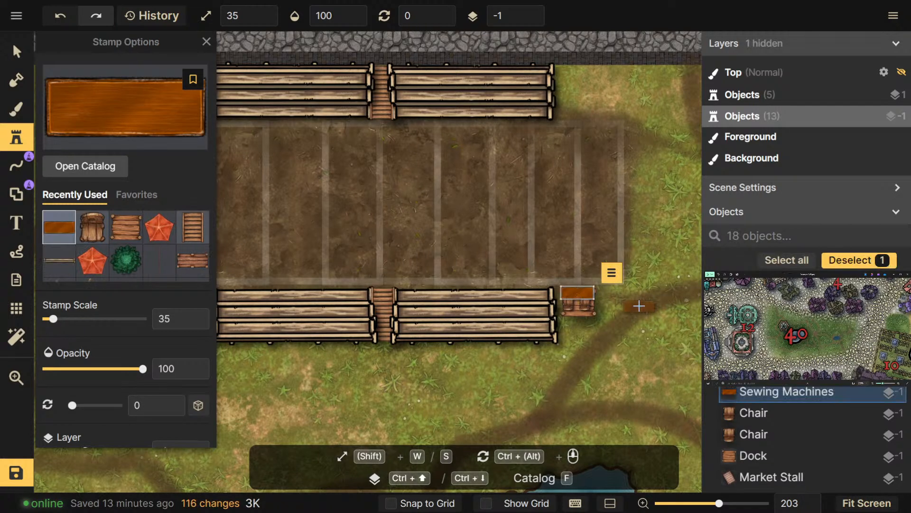
# Find the Fantasy Battlemaps Home ladder with a "ladder" search, scale it to 15 and place it at the dock's south edge
pyautogui.click(75, 169)
pyautogui.write('ladder')
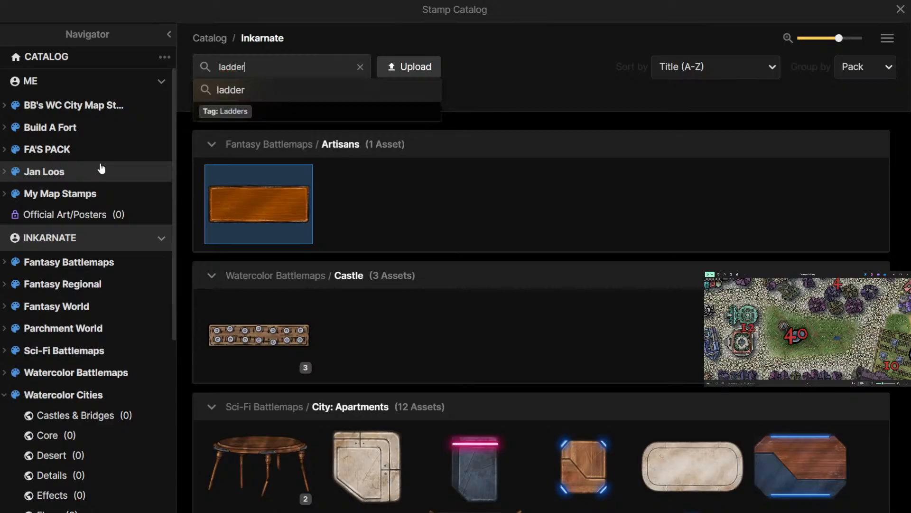
pyautogui.press('Return')
pyautogui.scroll(-6, 290, 380)
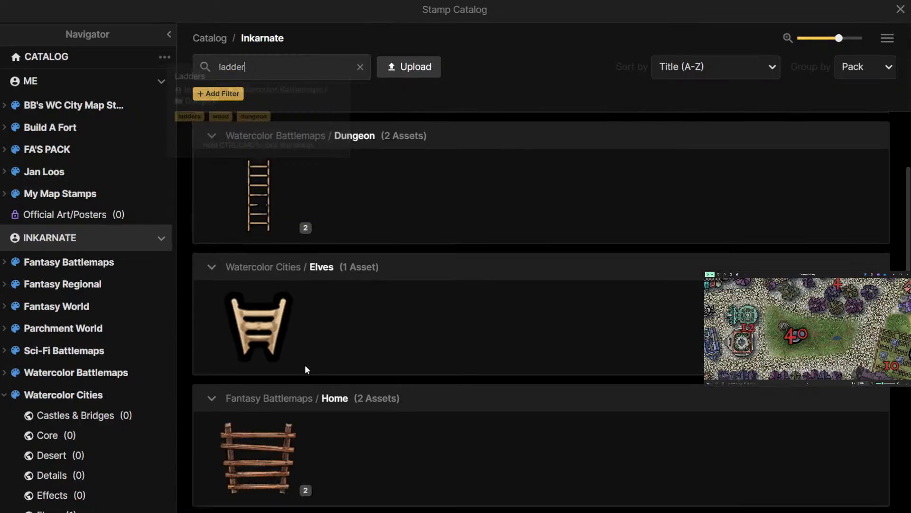
pyautogui.click(258, 264)
pyautogui.press('s')
pyautogui.press('s')
pyautogui.press('s')
pyautogui.press('s')
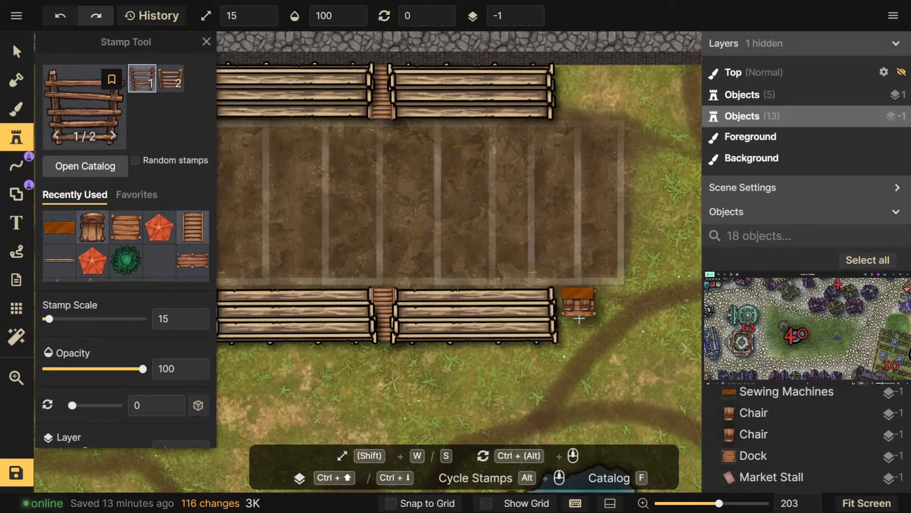
pyautogui.click(577, 320)
pyautogui.scroll(2, 622, 353)
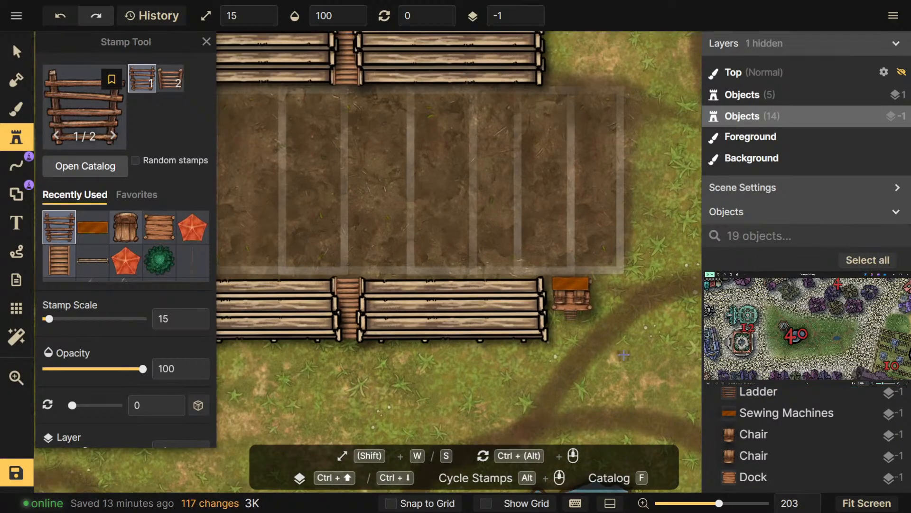
pyautogui.scroll(-5, 620, 351)
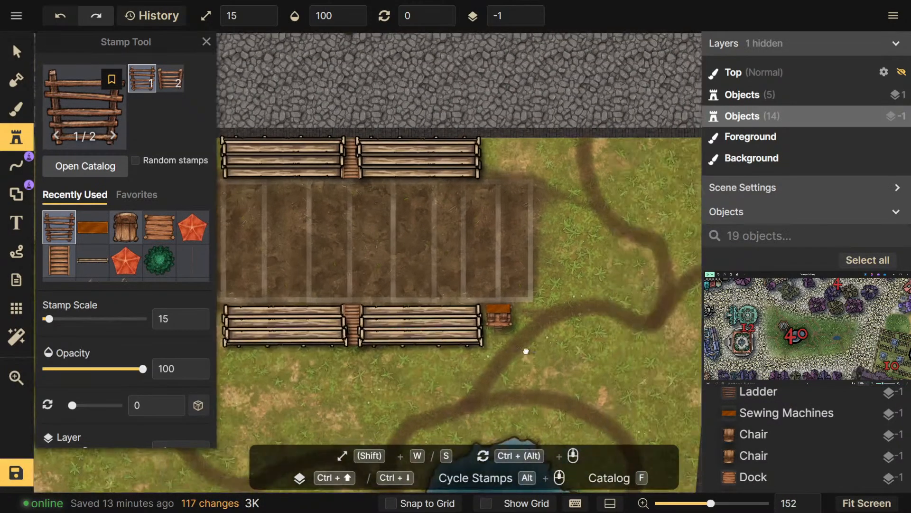
pyautogui.scroll(-1, 510, 315)
pyautogui.moveTo(526, 351); pyautogui.dragTo(547, 209)
pyautogui.scroll(-2, 547, 209)
pyautogui.moveTo(381, 339); pyautogui.dragTo(421, 331)
pyautogui.moveTo(476, 294); pyautogui.dragTo(421, 307)
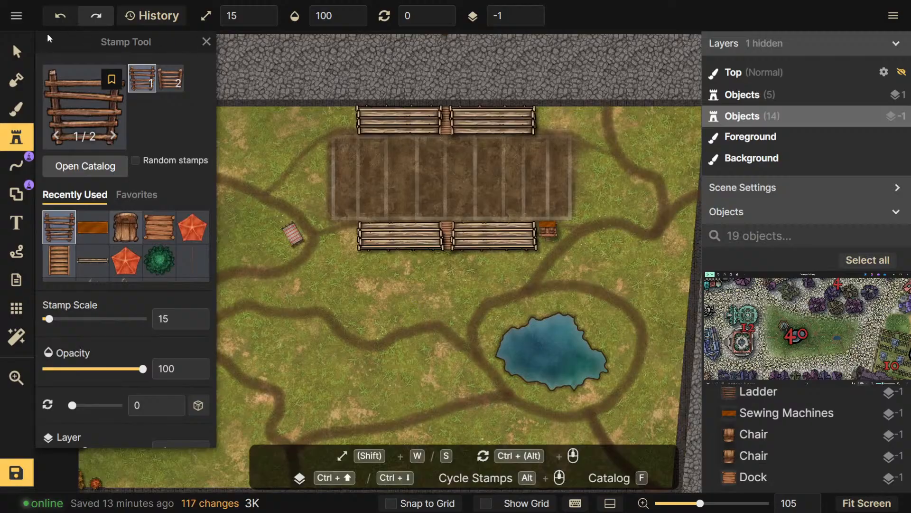
# Set the scale of both chairs on the dock to 20 and deselect them
pyautogui.click(17, 51)
pyautogui.scroll(4, 583, 258)
pyautogui.scroll(5, 567, 229)
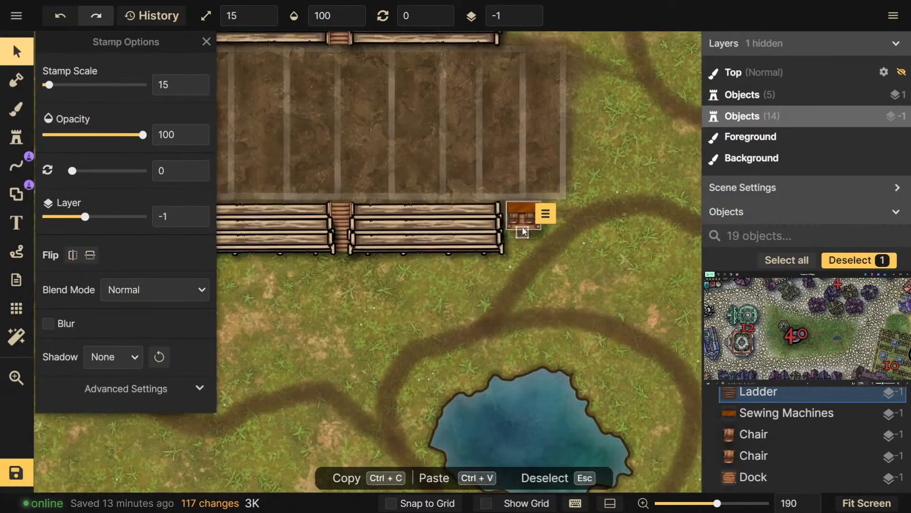
pyautogui.click(515, 221)
pyautogui.scroll(5, 524, 222)
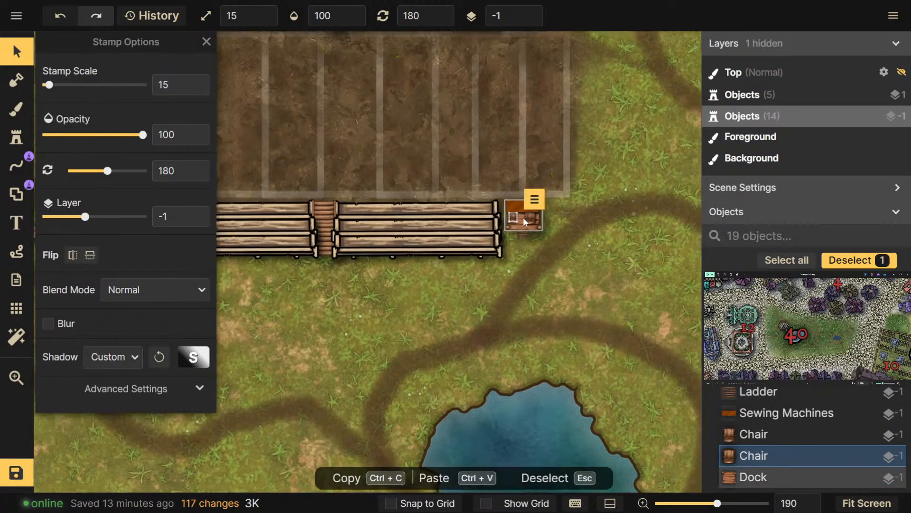
pyautogui.scroll(4, 524, 221)
pyautogui.scroll(1, 523, 217)
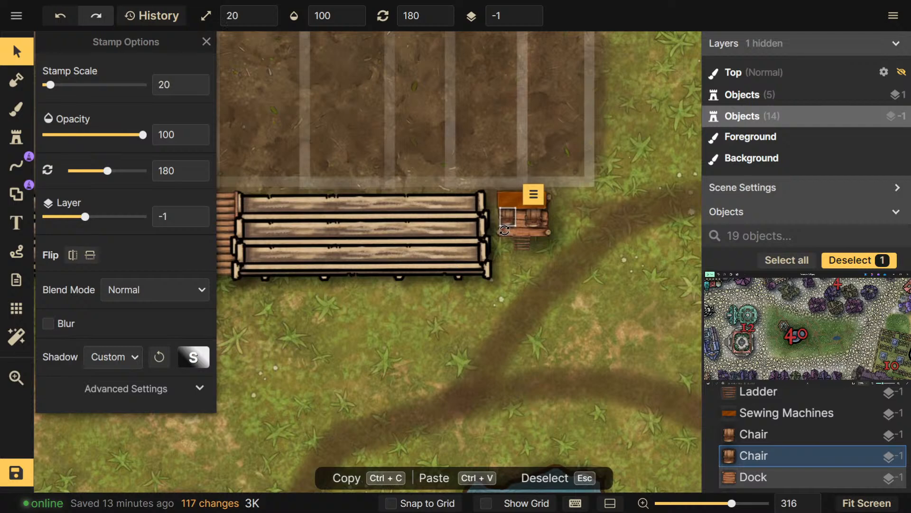
pyautogui.click(539, 220)
pyautogui.scroll(-1, 561, 223)
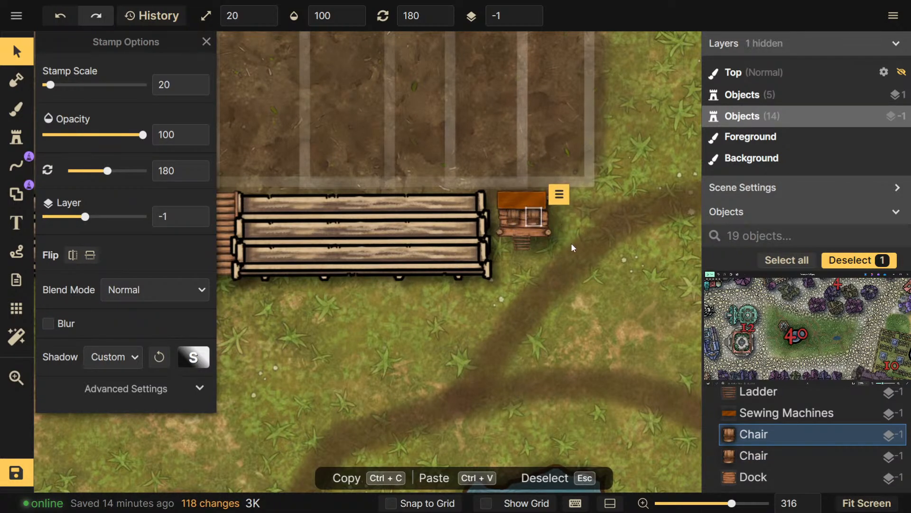
pyautogui.click(593, 271)
# Save the map
pyautogui.scroll(-8, 533, 340)
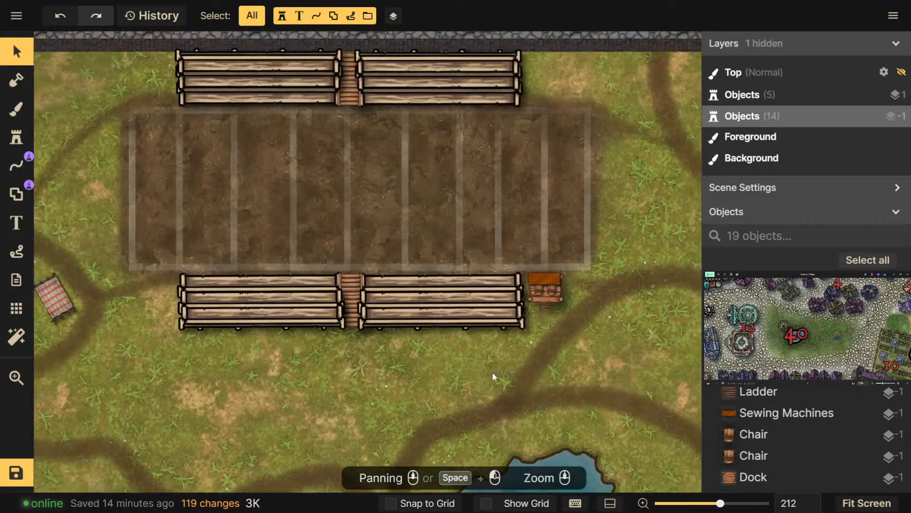
pyautogui.scroll(-4, 537, 397)
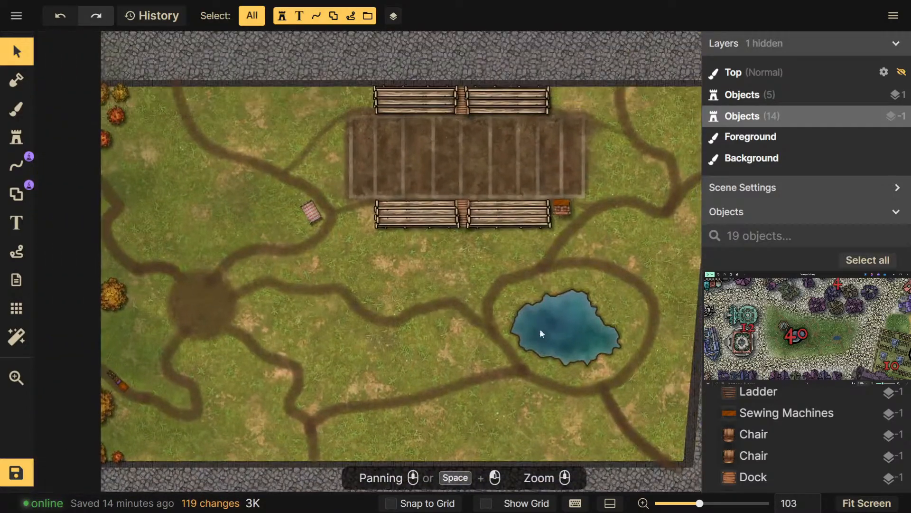
pyautogui.click(17, 472)
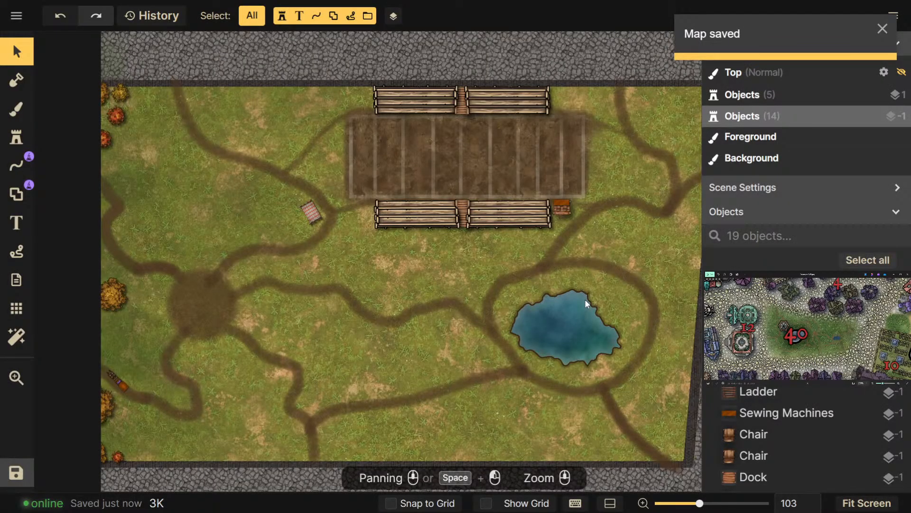
# Find the Fantasy Battlemaps Tavern plain wooden bench in the stamp catalog with a "benches" search
pyautogui.moveTo(652, 237); pyautogui.dragTo(606, 232)
pyautogui.scroll(-1, 574, 196)
pyautogui.scroll(-1, 591, 247)
pyautogui.moveTo(530, 250); pyautogui.dragTo(570, 248)
pyautogui.moveTo(448, 276); pyautogui.dragTo(490, 270)
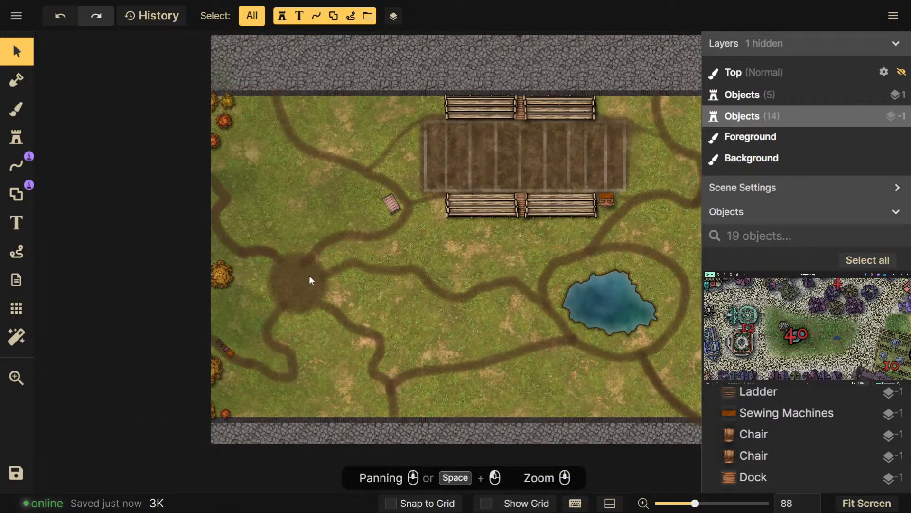
pyautogui.scroll(1, 309, 276)
pyautogui.click(16, 138)
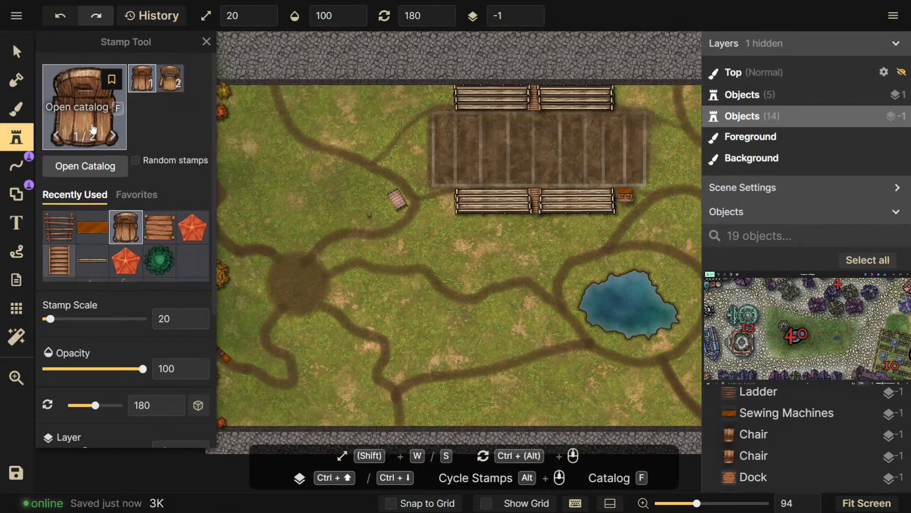
pyautogui.click(98, 172)
pyautogui.write('benches')
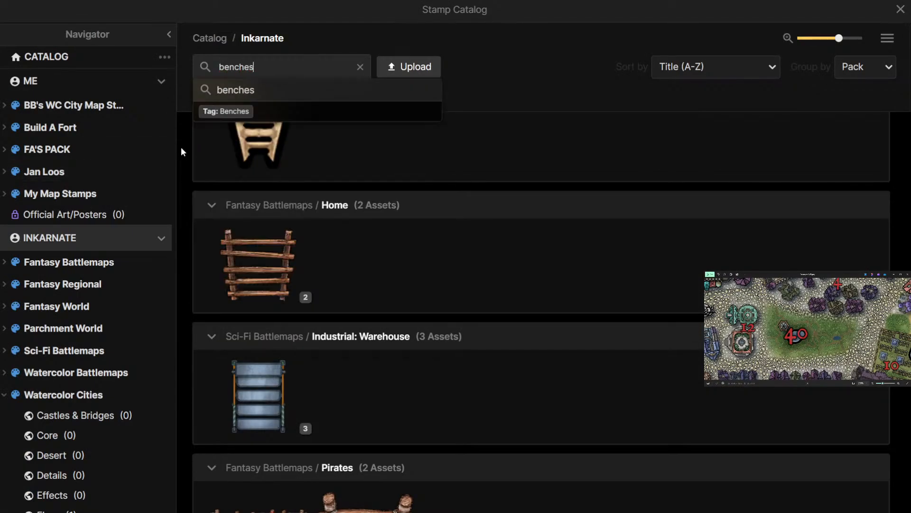
pyautogui.press('Return')
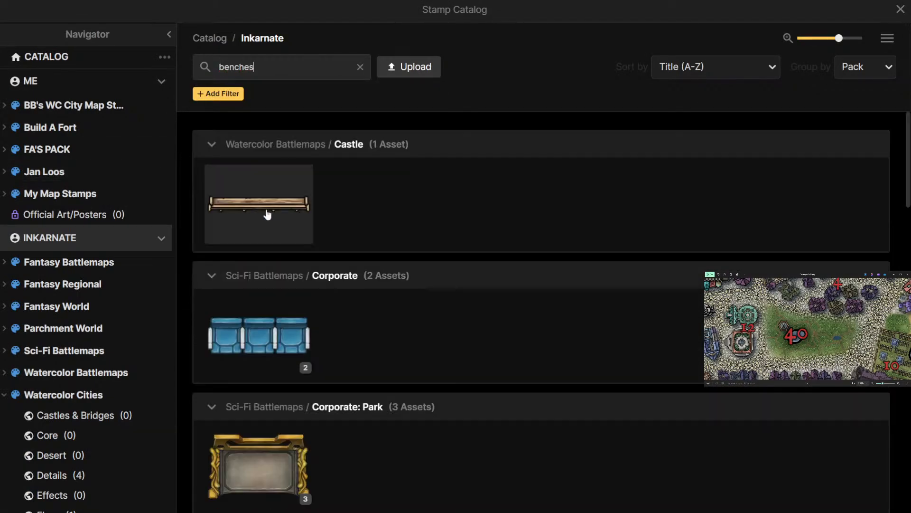
pyautogui.scroll(-5, 291, 329)
pyautogui.scroll(-3, 290, 325)
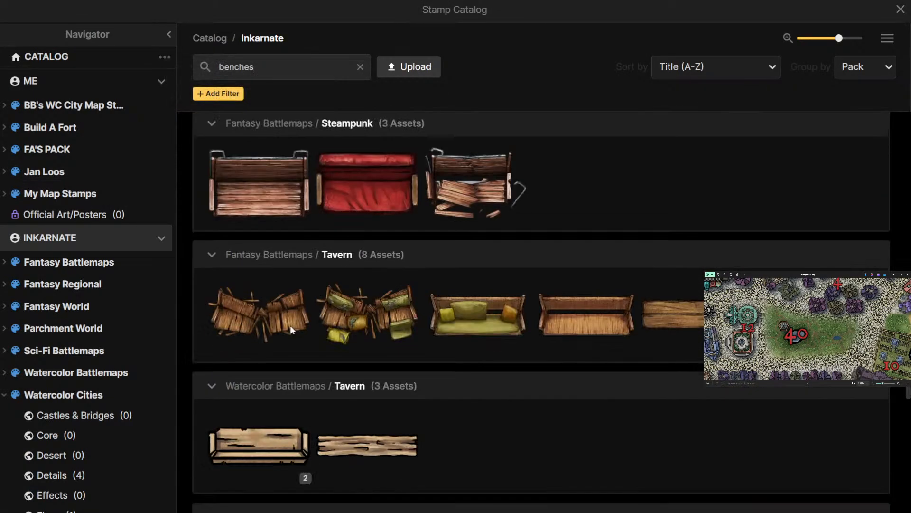
pyautogui.click(609, 318)
pyautogui.scroll(3, 314, 286)
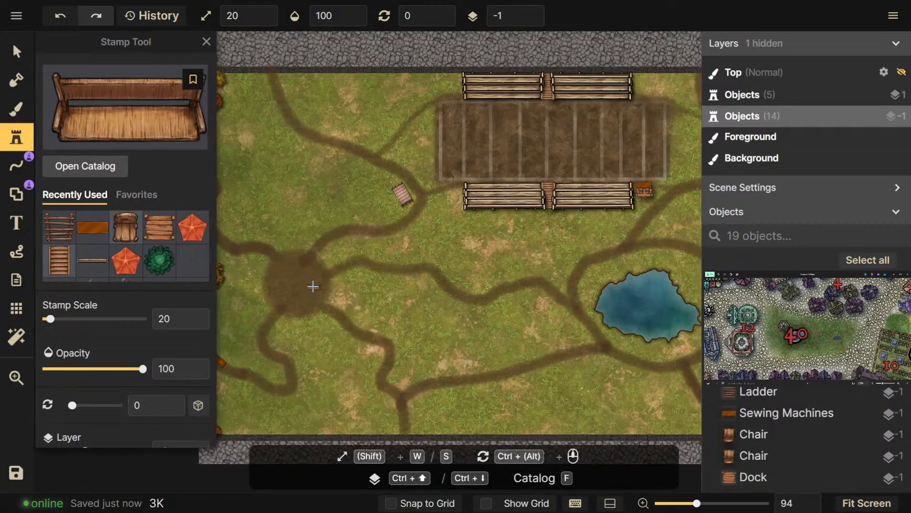
# Place three benches at scale 18 along the west edge of the round dirt plaza, rotated to follow its curve
pyautogui.moveTo(281, 297); pyautogui.dragTo(403, 298)
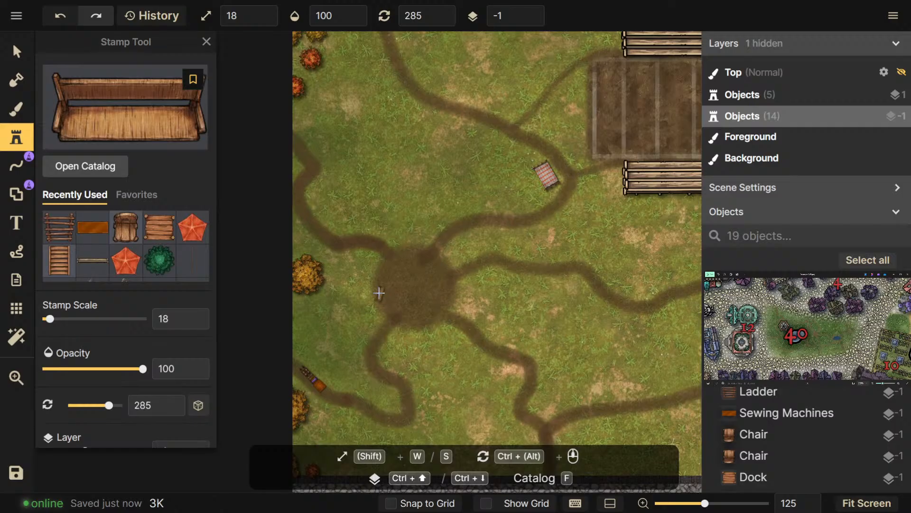
pyautogui.click(377, 291)
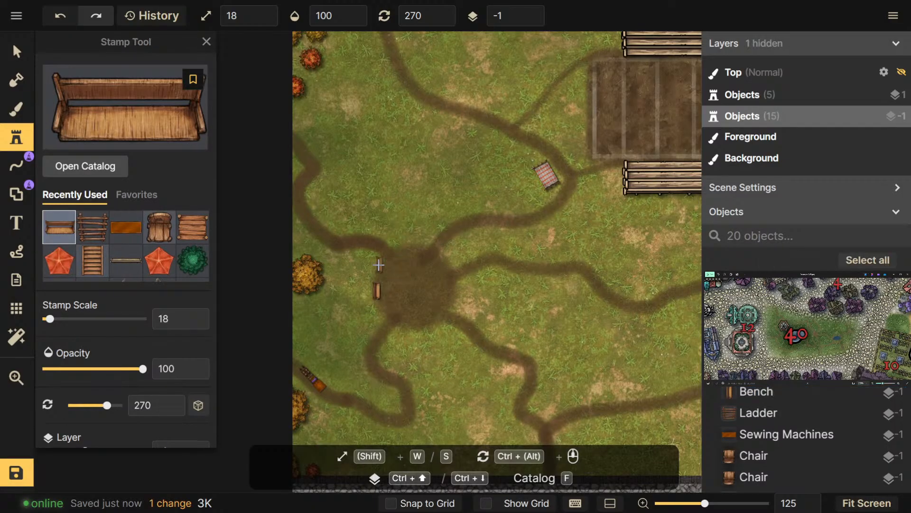
pyautogui.click(378, 269)
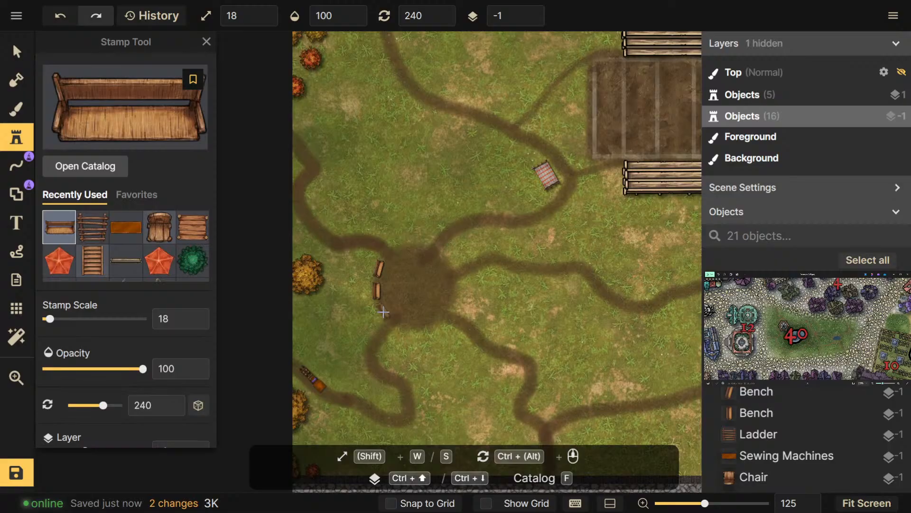
pyautogui.click(381, 312)
pyautogui.press('Escape')
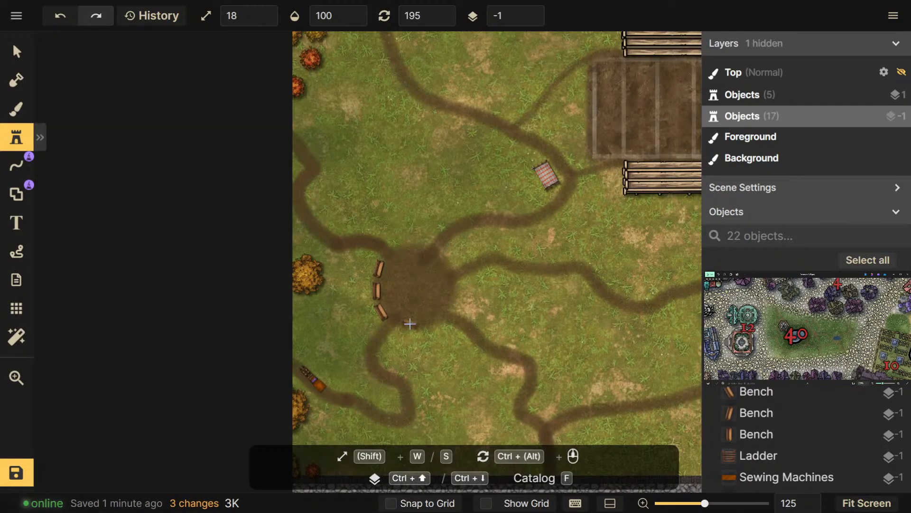
# Place two benches along the south edge of the round plaza, the eastern one angled to follow the curve
pyautogui.click(410, 323)
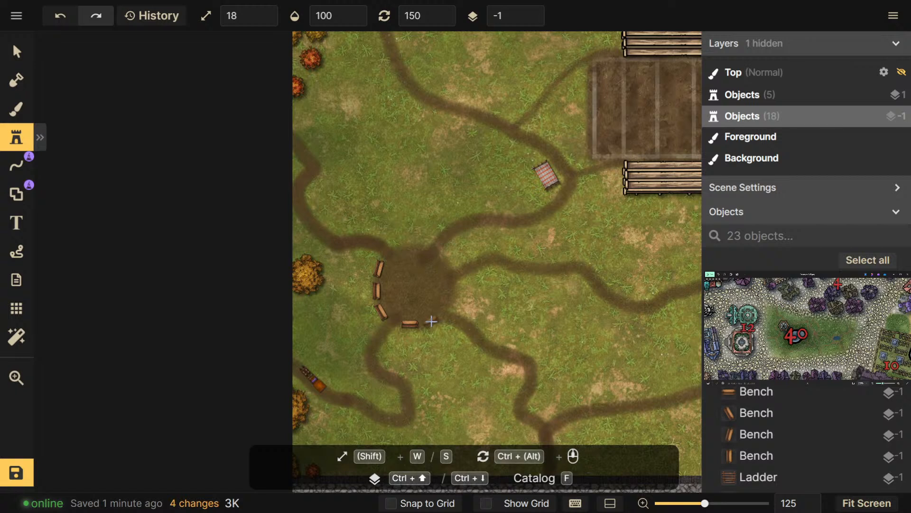
pyautogui.click(428, 321)
pyautogui.press('Escape')
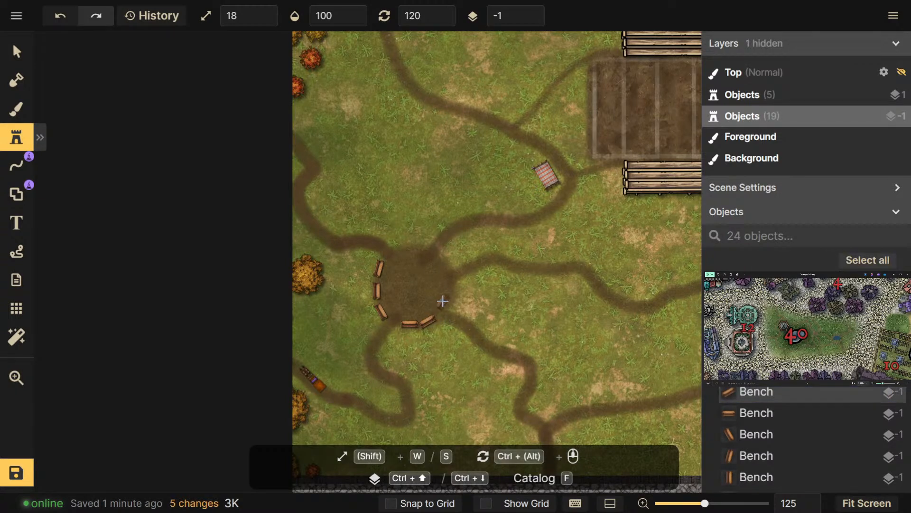
# Complete the bench ring with one bench each on the plaza's east, northeast and north edges, rotated along the curve
pyautogui.click(448, 300)
pyautogui.click(441, 266)
pyautogui.press('Escape')
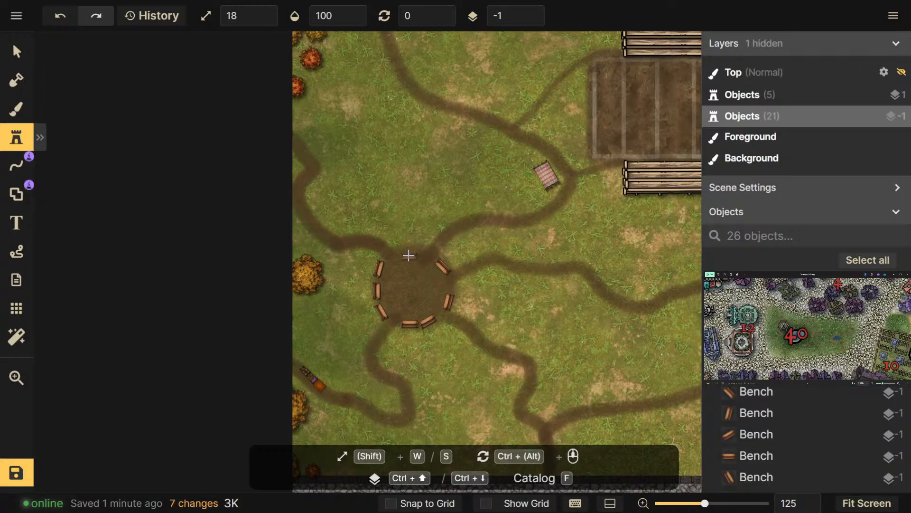
pyautogui.click(409, 251)
pyautogui.press('Escape')
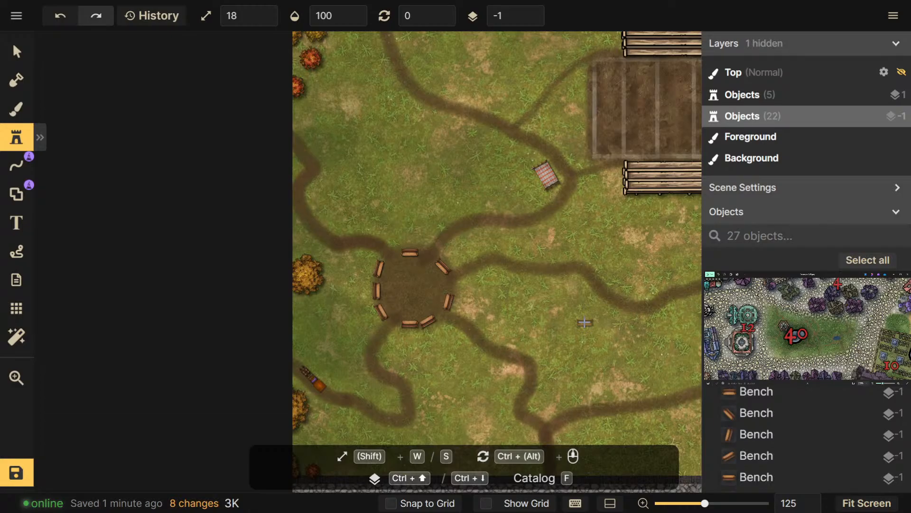
# Choose the recently used Love Statue stamp, scale it to 78 and place it in the centre of the bench ring
pyautogui.moveTo(584, 323); pyautogui.dragTo(500, 307)
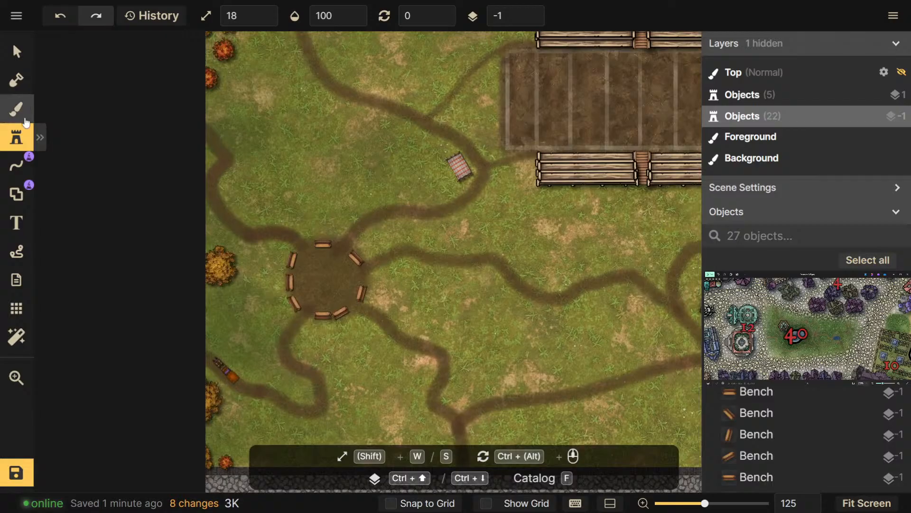
pyautogui.click(40, 137)
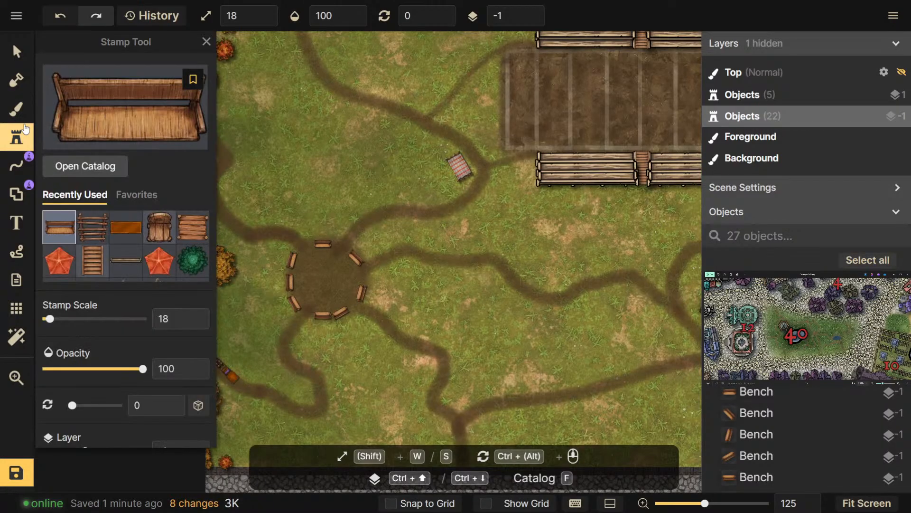
pyautogui.scroll(-5, 71, 232)
pyautogui.scroll(5, 71, 236)
pyautogui.click(140, 236)
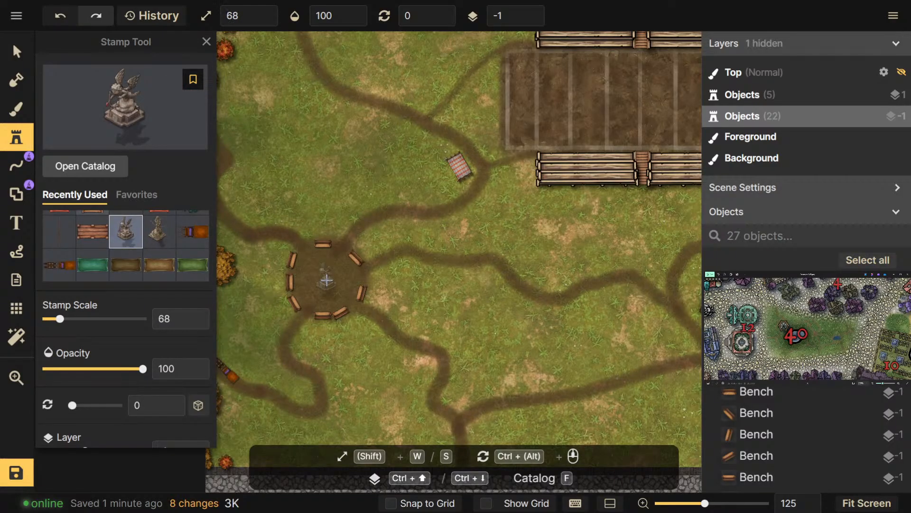
pyautogui.press('w')
pyautogui.press('w')
pyautogui.press('s')
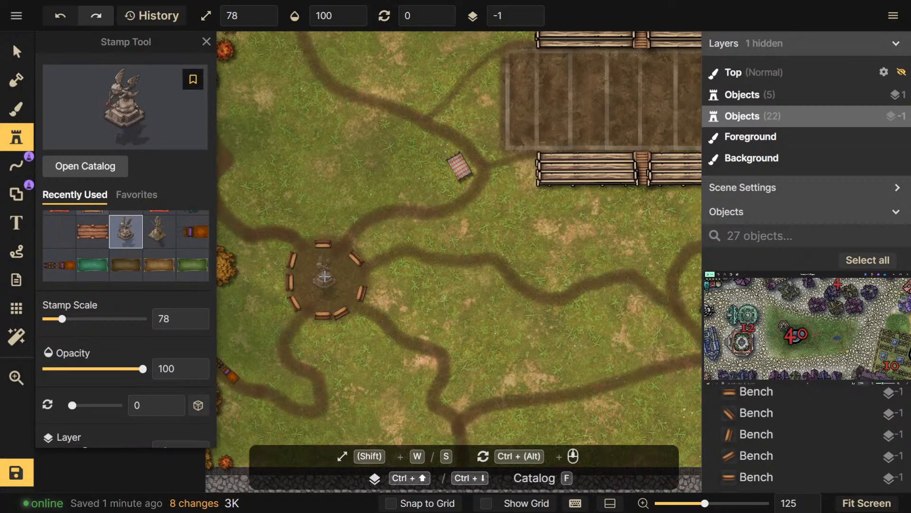
pyautogui.click(324, 276)
pyautogui.press('Escape')
# Choose the recently used pine tree stamp, scale it to 38 and place one tree in the map's northwest corner
pyautogui.moveTo(492, 279); pyautogui.dragTo(524, 293)
pyautogui.moveTo(293, 225); pyautogui.dragTo(372, 234)
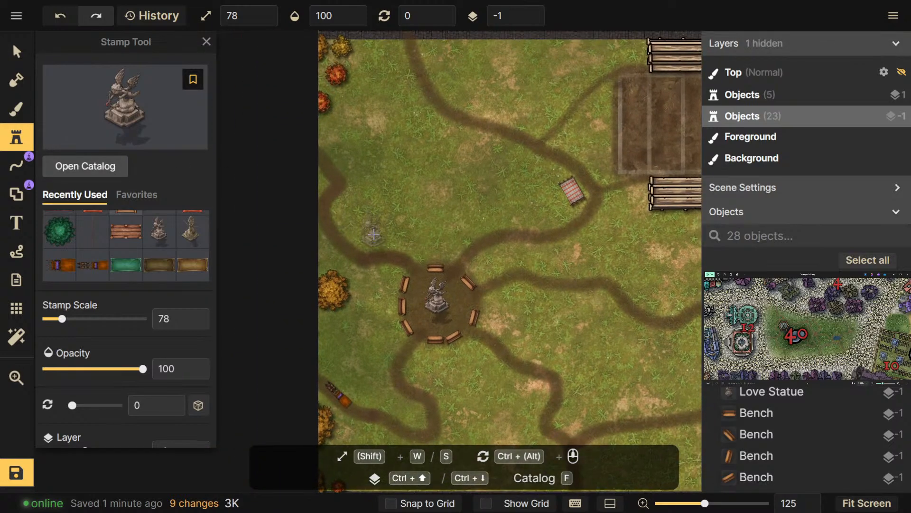
pyautogui.click(125, 171)
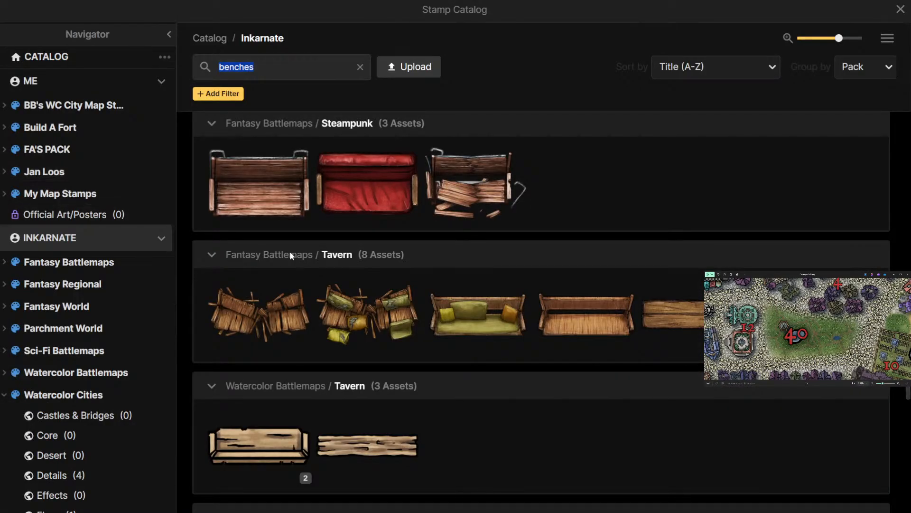
pyautogui.click(900, 9)
pyautogui.moveTo(579, 283); pyautogui.dragTo(408, 283)
pyautogui.click(70, 241)
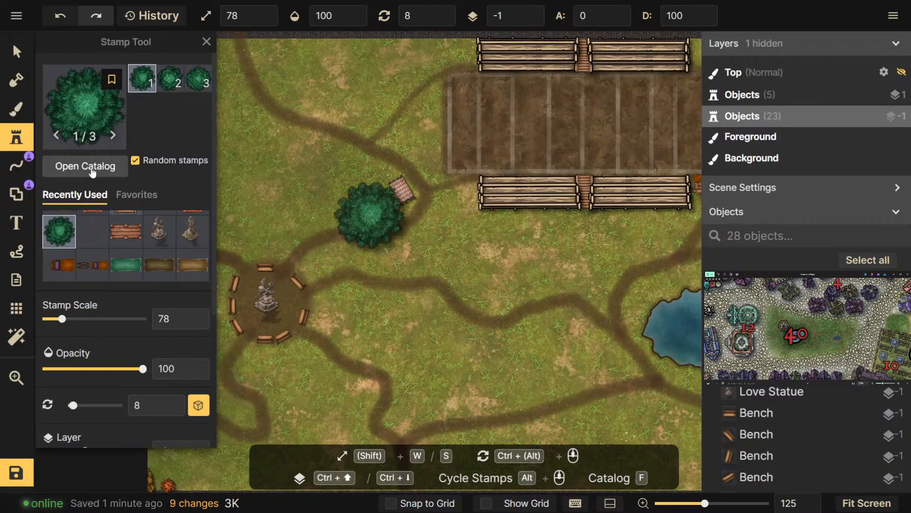
pyautogui.press('s')
pyautogui.press('s')
pyautogui.press('s')
pyautogui.press('s')
pyautogui.scroll(-3, 361, 298)
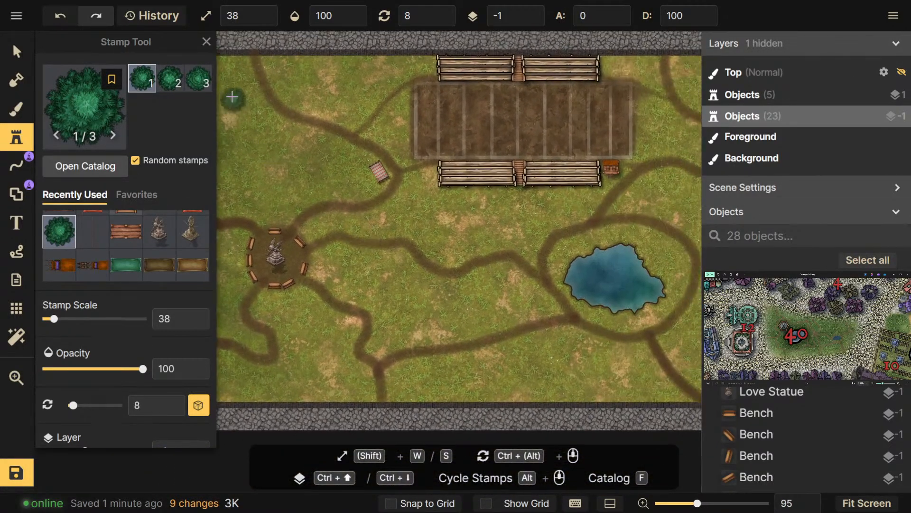
pyautogui.click(232, 97)
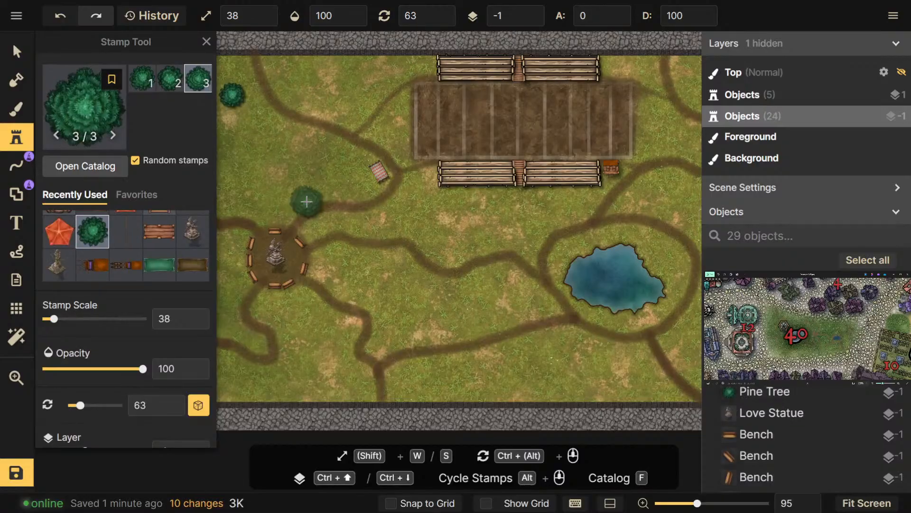
# Place three more pine trees on the northwestern grass: north of the plaza, beside the northern path and next to the picnic blanket
pyautogui.moveTo(307, 202); pyautogui.dragTo(429, 180)
pyautogui.click(354, 156)
pyautogui.click(466, 70)
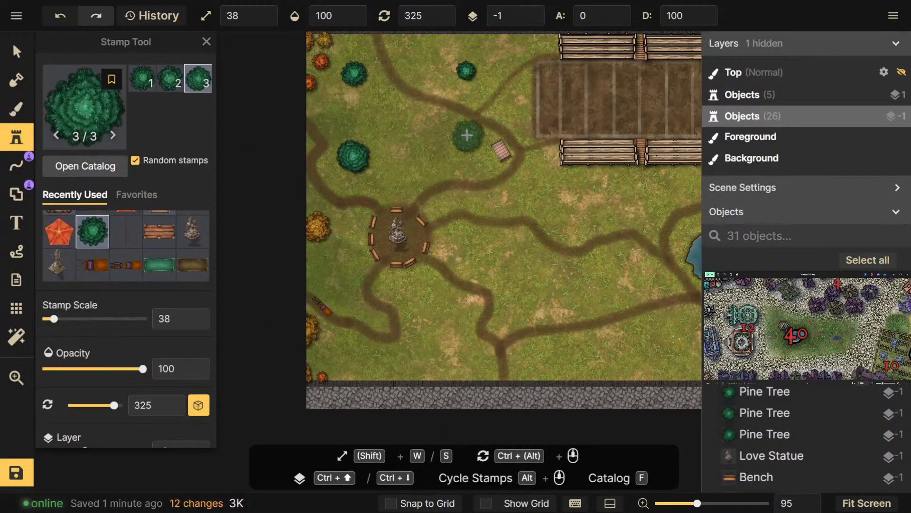
pyautogui.click(459, 137)
# Place four pine trees in a row on the grass just south of the dirt field's southern seating
pyautogui.click(544, 181)
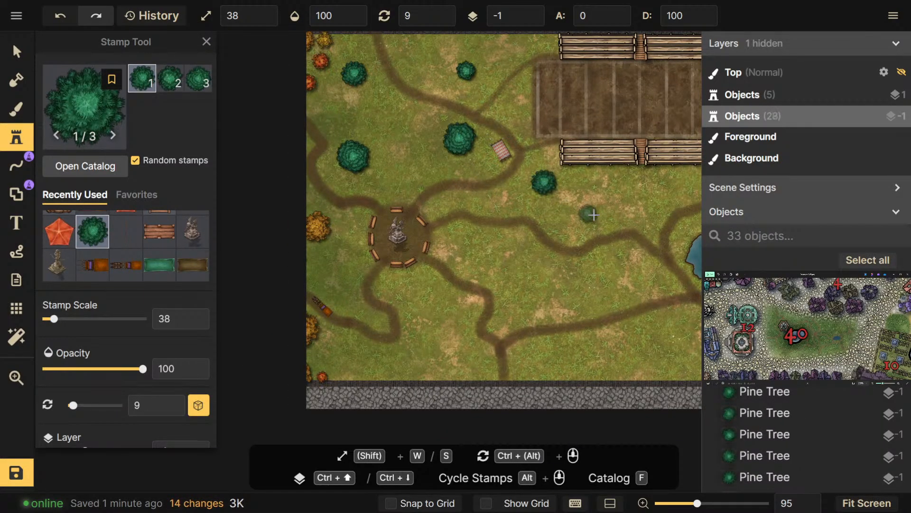
pyautogui.click(588, 189)
pyautogui.moveTo(636, 208); pyautogui.dragTo(520, 209)
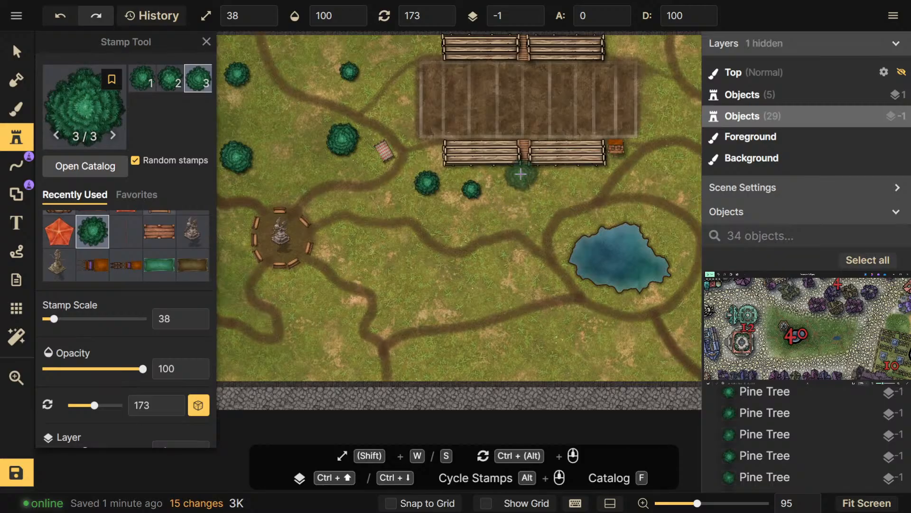
pyautogui.click(516, 181)
pyautogui.click(564, 188)
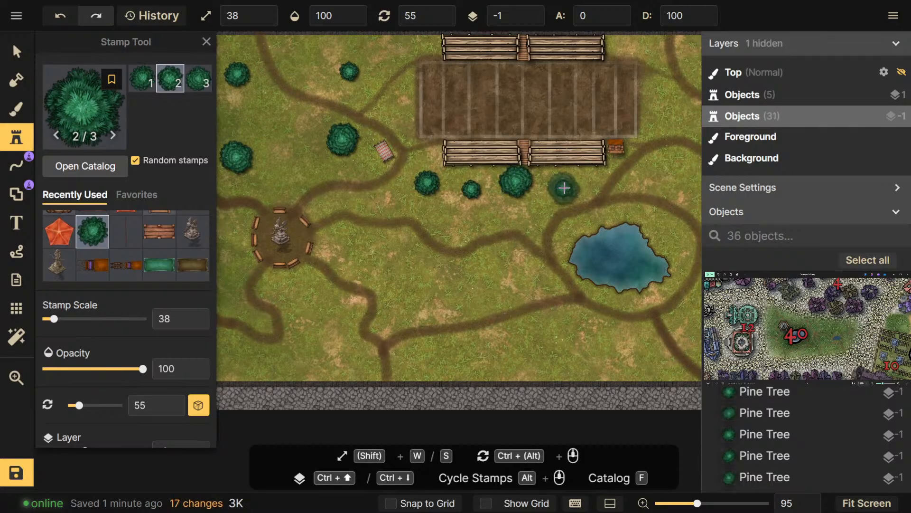
# Place five pine trees across the southern part of the map and one northeast of the pond
pyautogui.moveTo(509, 229); pyautogui.dragTo(464, 248)
pyautogui.click(349, 332)
pyautogui.click(453, 388)
pyautogui.click(561, 358)
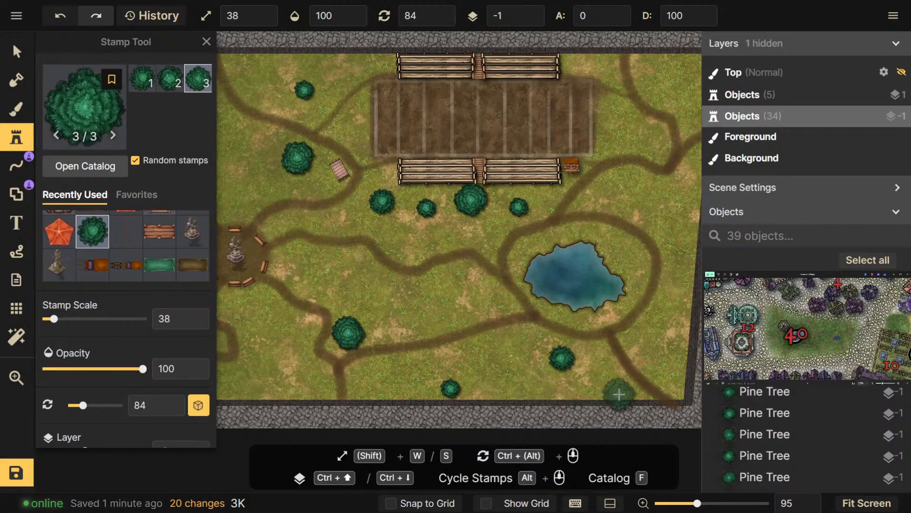
pyautogui.click(604, 380)
pyautogui.click(667, 356)
pyautogui.click(625, 200)
# Find the red and yellow fall tree stamp in the catalog with a "tree" search and select it
pyautogui.moveTo(653, 259); pyautogui.dragTo(724, 291)
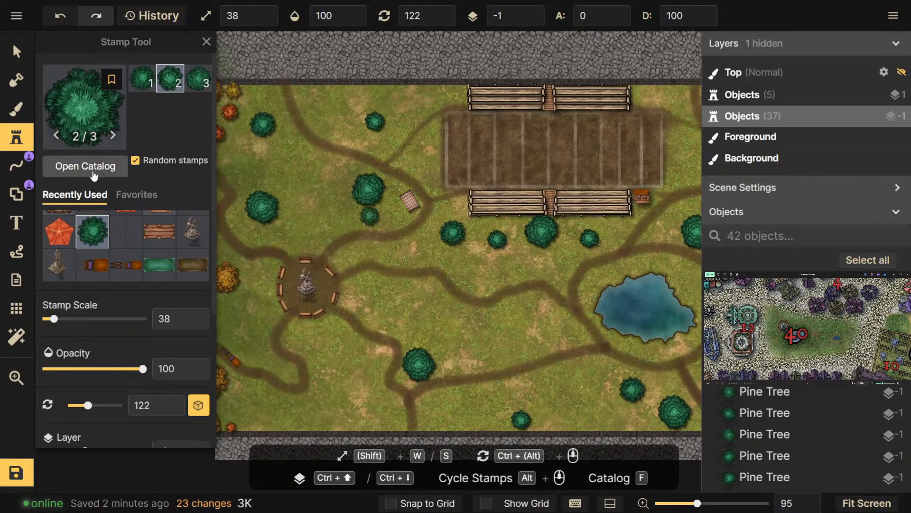
pyautogui.click(93, 176)
pyautogui.write('tree')
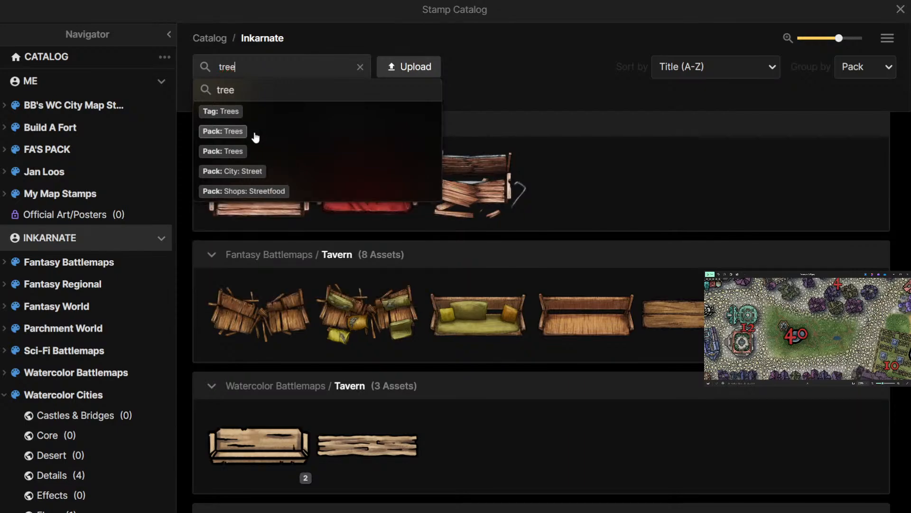
pyautogui.press('Return')
pyautogui.scroll(-15, 428, 328)
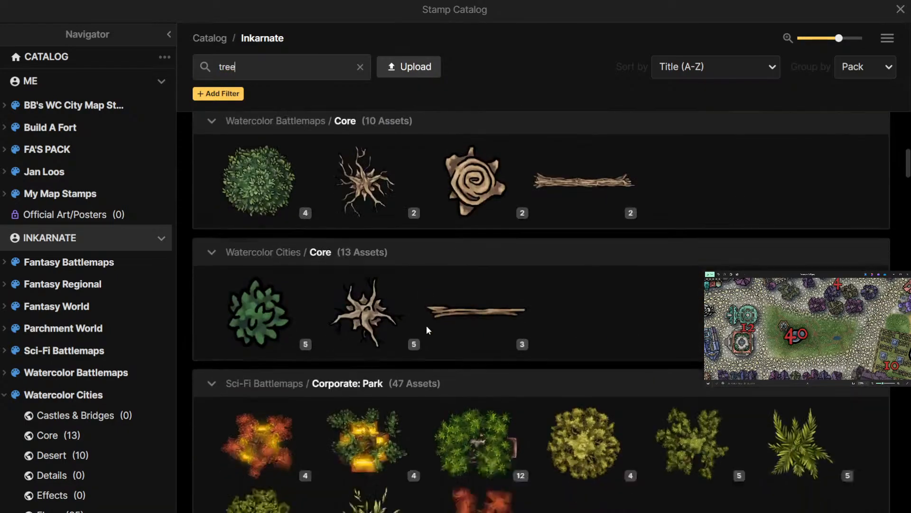
pyautogui.scroll(-15, 427, 328)
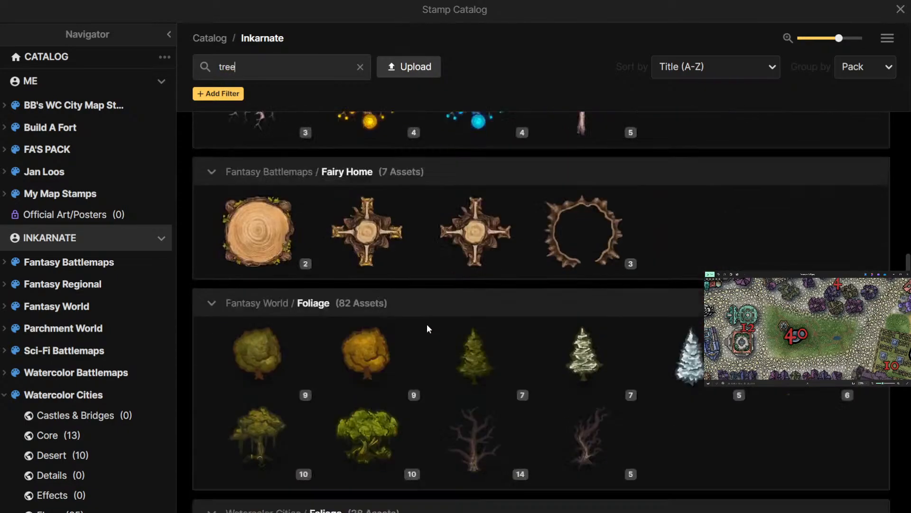
pyautogui.scroll(-8, 427, 326)
pyautogui.click(669, 284)
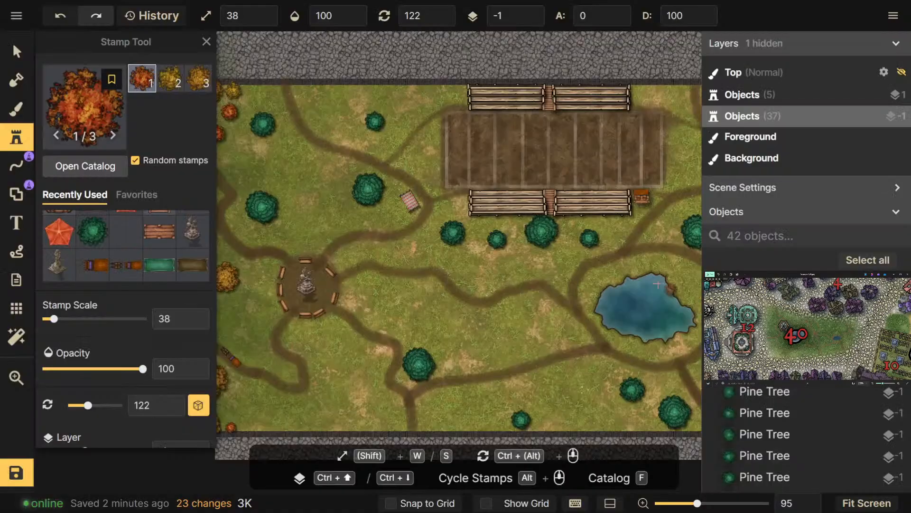
# Place five fall trees along the northern wall from the northwest corner to the dirt field's seating, setting the stamp scale to 58 after the first
pyautogui.moveTo(374, 235); pyautogui.dragTo(563, 264)
pyautogui.scroll(1, 476, 159)
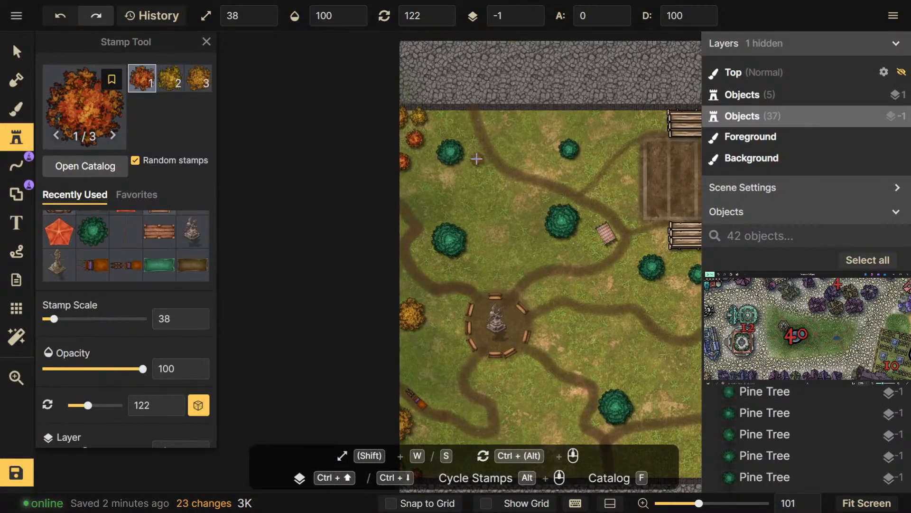
pyautogui.click(450, 117)
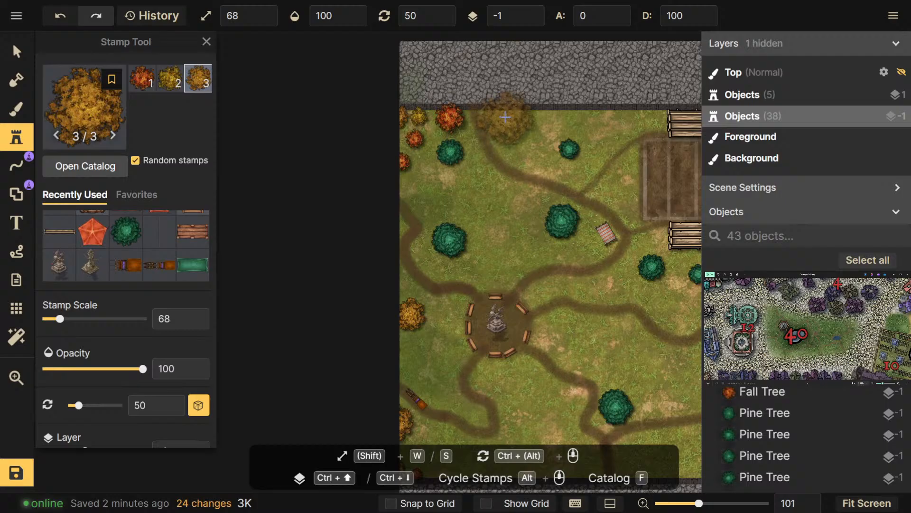
pyautogui.press('s')
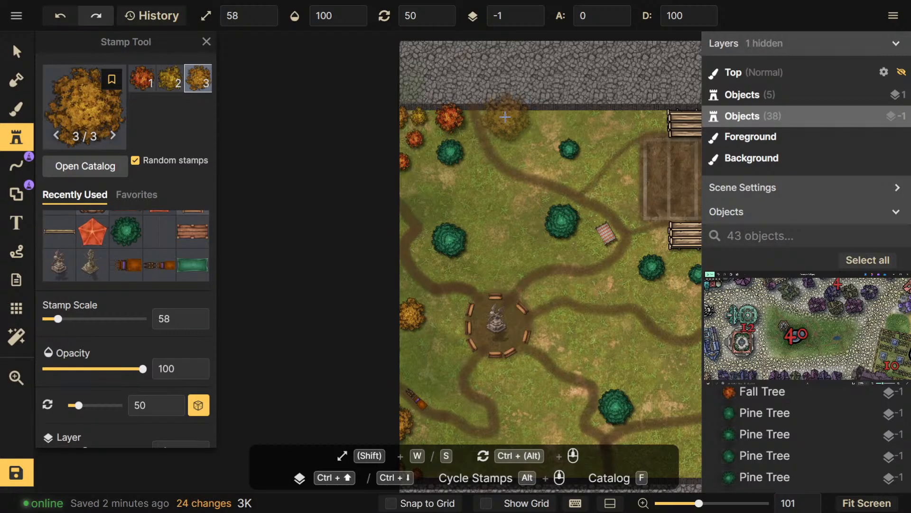
pyautogui.click(505, 116)
pyautogui.click(551, 118)
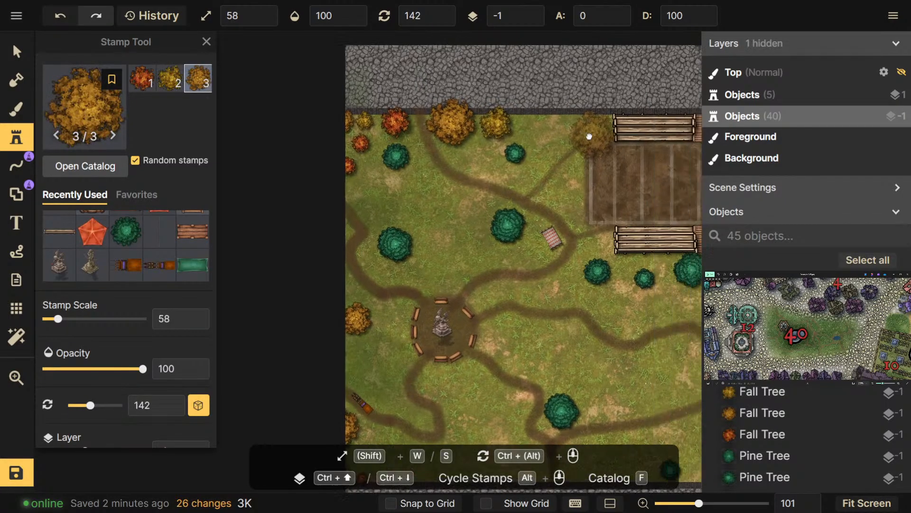
pyautogui.click(528, 127)
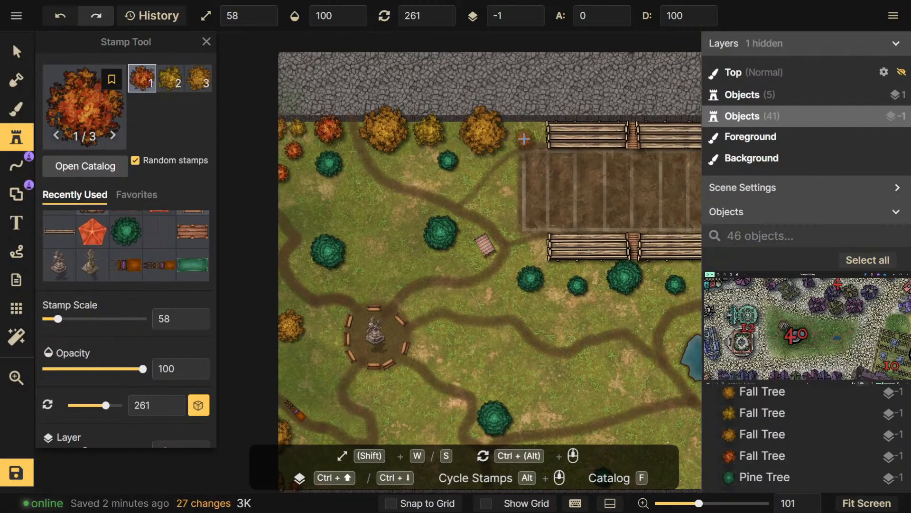
pyautogui.click(530, 130)
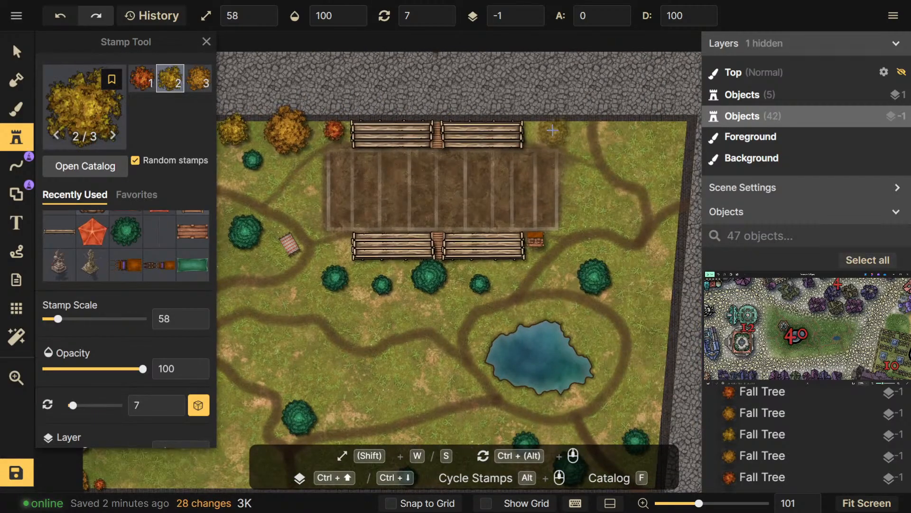
# Place four fall trees from the east end of the dirt field's northern seating around the map's northeast corner
pyautogui.click(547, 131)
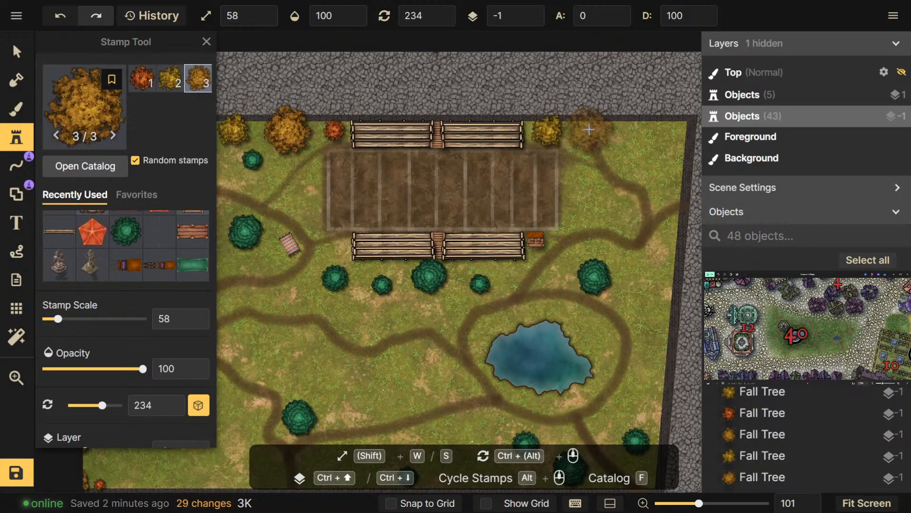
pyautogui.click(617, 134)
pyautogui.click(657, 134)
pyautogui.click(669, 165)
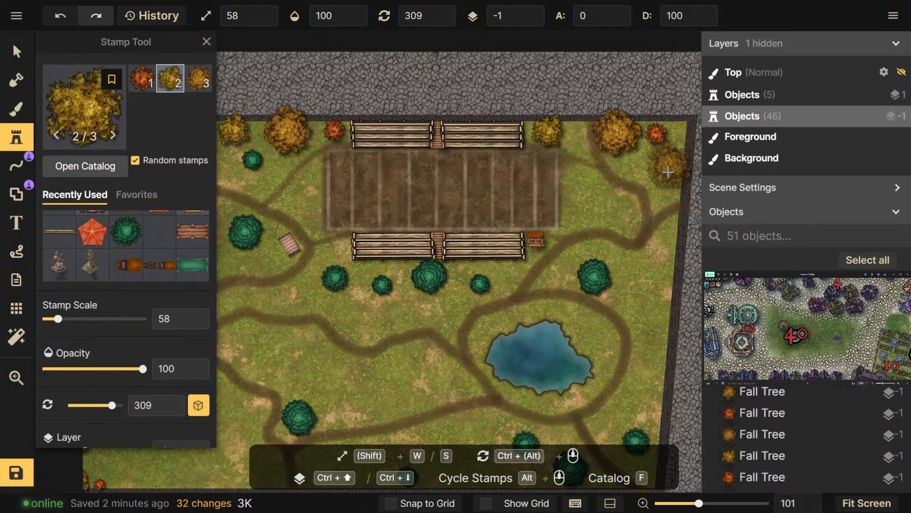
# Line the eastern wall with six more fall trees, continuing down past the pond to the southeast corner
pyautogui.scroll(-2, 667, 180)
pyautogui.click(664, 194)
pyautogui.scroll(-2, 660, 278)
pyautogui.click(657, 195)
pyautogui.click(653, 240)
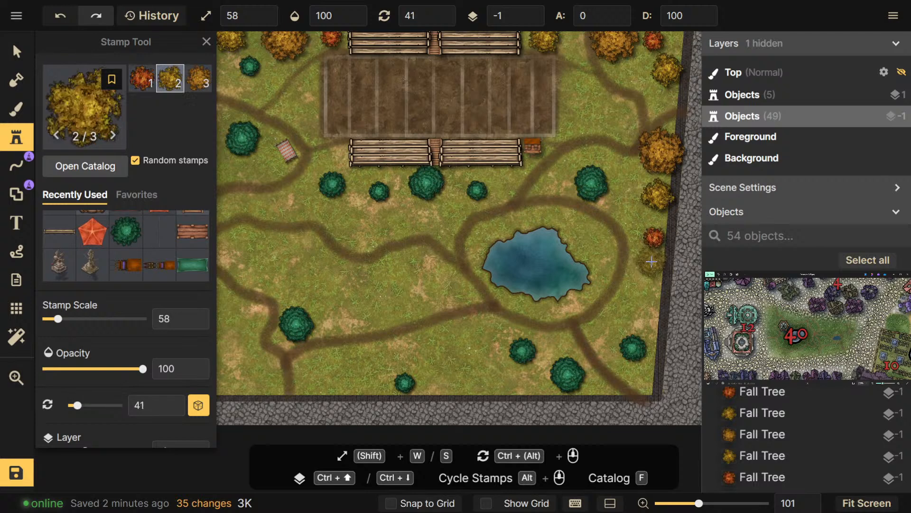
pyautogui.click(652, 269)
pyautogui.click(648, 309)
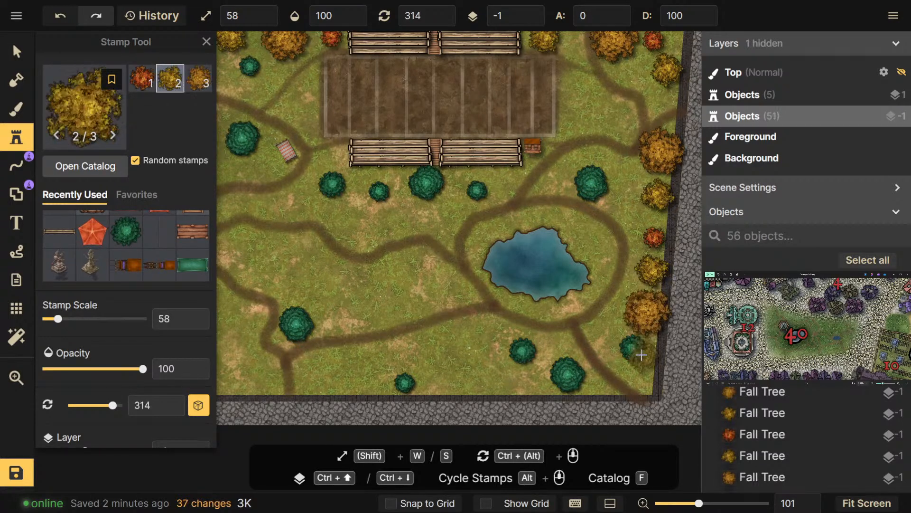
pyautogui.scroll(-1, 641, 347)
pyautogui.click(648, 343)
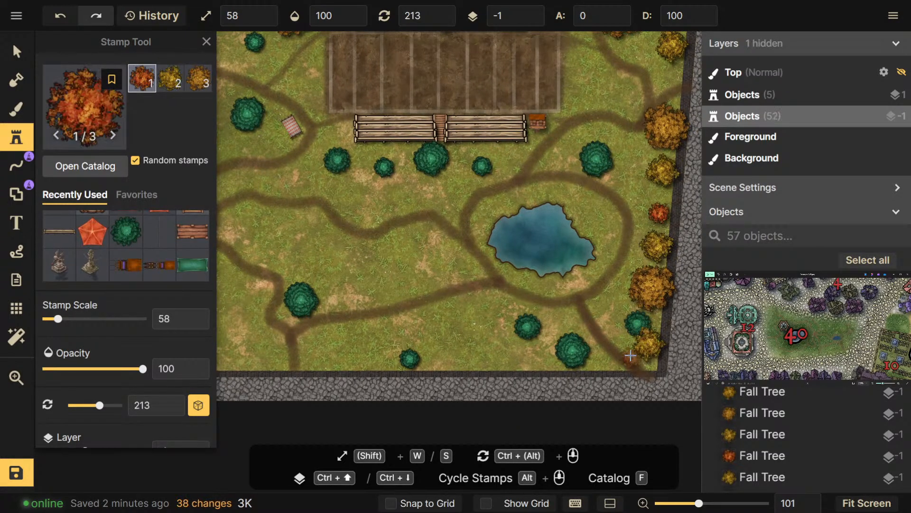
# Place seven fall trees along the southern wall, from the southeastern path exit west to the southern path exit
pyautogui.click(601, 362)
pyautogui.click(550, 358)
pyautogui.click(507, 359)
pyautogui.click(470, 359)
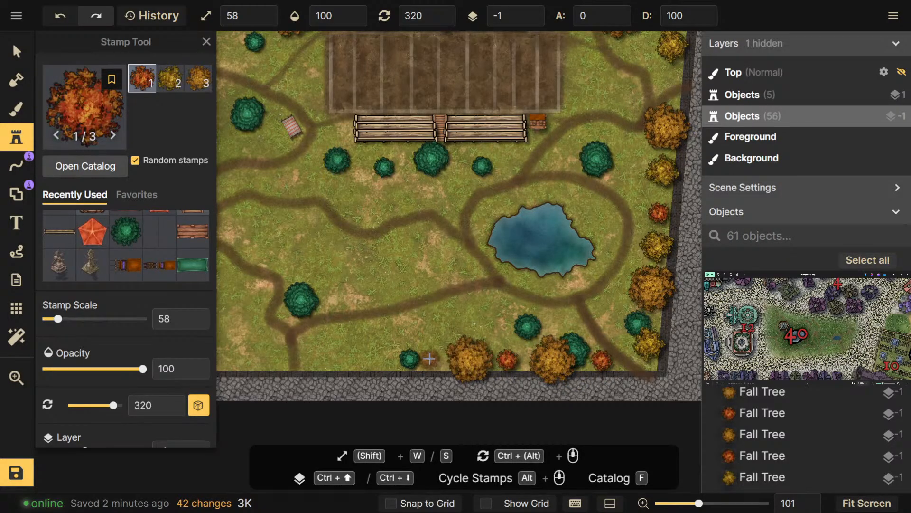
pyautogui.click(431, 359)
pyautogui.click(377, 356)
pyautogui.click(333, 358)
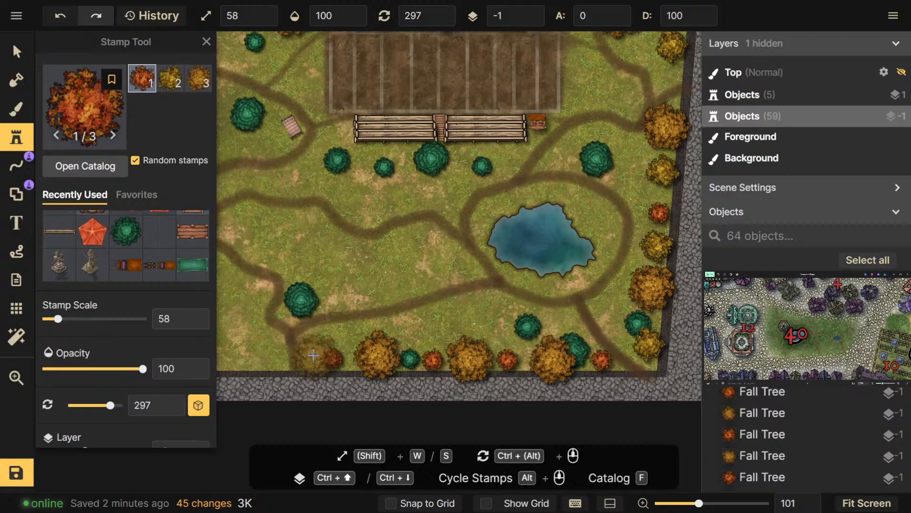
# Continue the southern tree line with five fall trees from the southern path exit to the southwest corner
pyautogui.click(265, 354)
pyautogui.moveTo(301, 341); pyautogui.dragTo(515, 317)
pyautogui.click(420, 329)
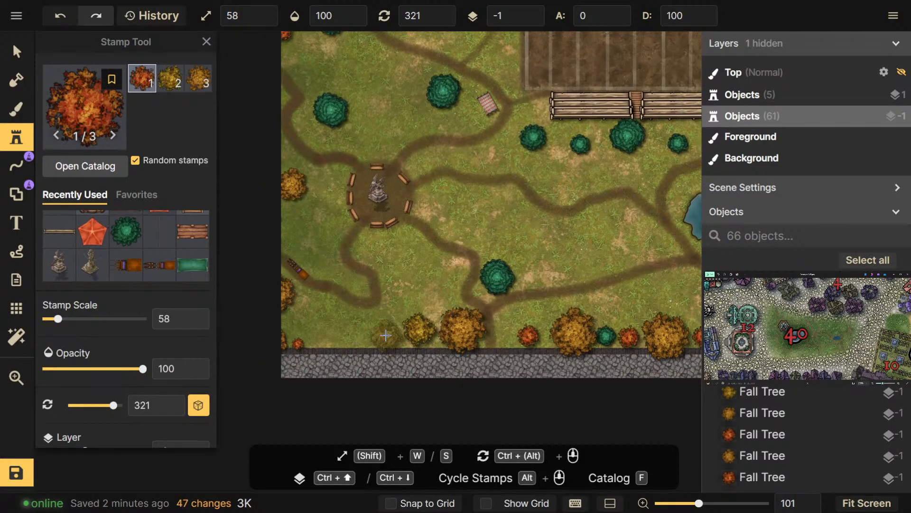
pyautogui.click(385, 335)
pyautogui.click(345, 332)
pyautogui.click(313, 335)
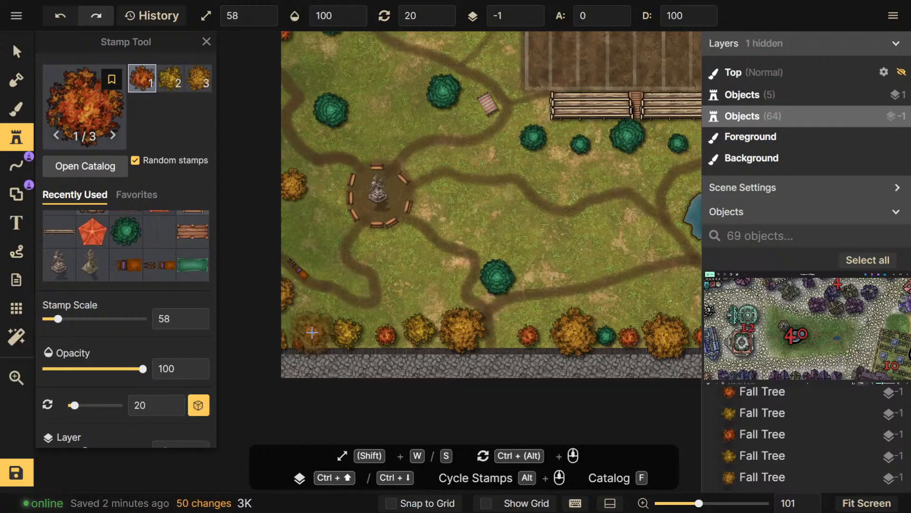
# Place two fall trees on the central grass, one west of the pond and one just southeast of the statue plaza
pyautogui.moveTo(479, 289); pyautogui.dragTo(408, 302)
pyautogui.moveTo(525, 295); pyautogui.dragTo(468, 303)
pyautogui.scroll(-2, 486, 264)
pyautogui.moveTo(488, 255); pyautogui.dragTo(482, 265)
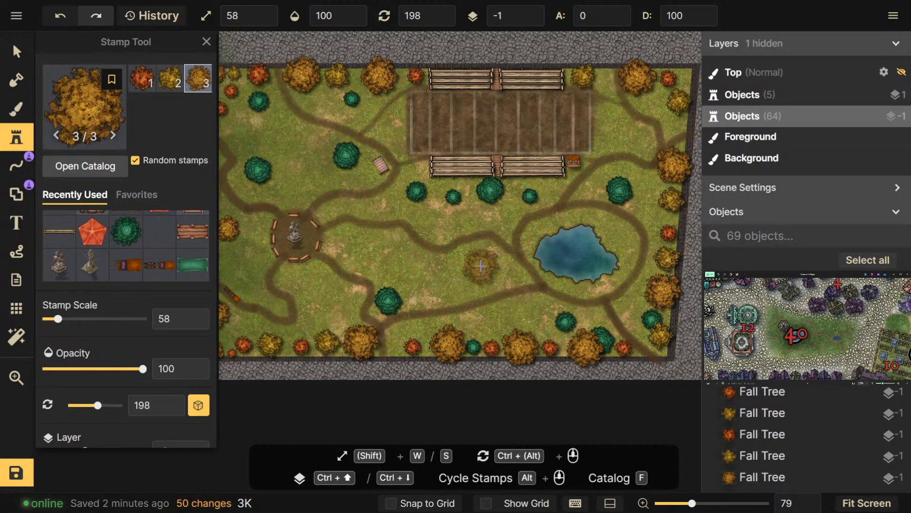
pyautogui.scroll(2, 481, 266)
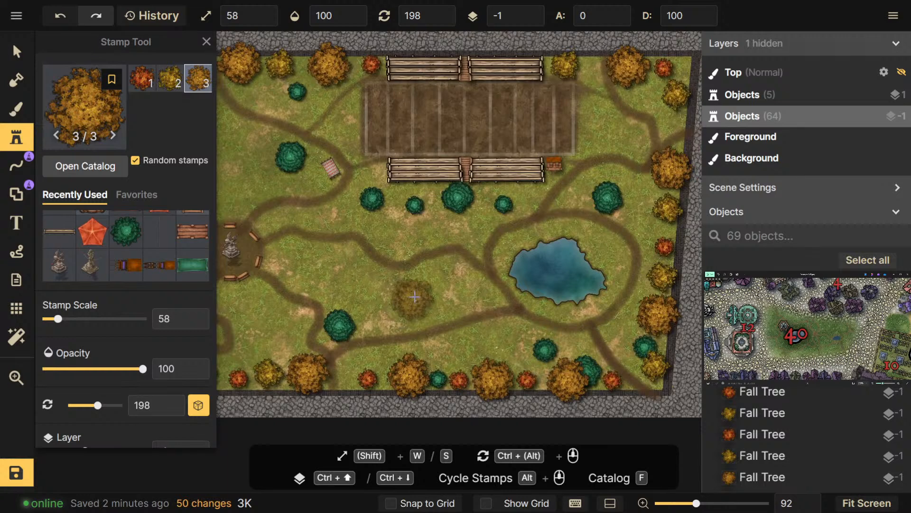
pyautogui.click(448, 291)
pyautogui.click(306, 269)
# Place two fall trees south of the pine near the picnic blanket and one on the grass near the northwest corner
pyautogui.moveTo(303, 234); pyautogui.dragTo(437, 250)
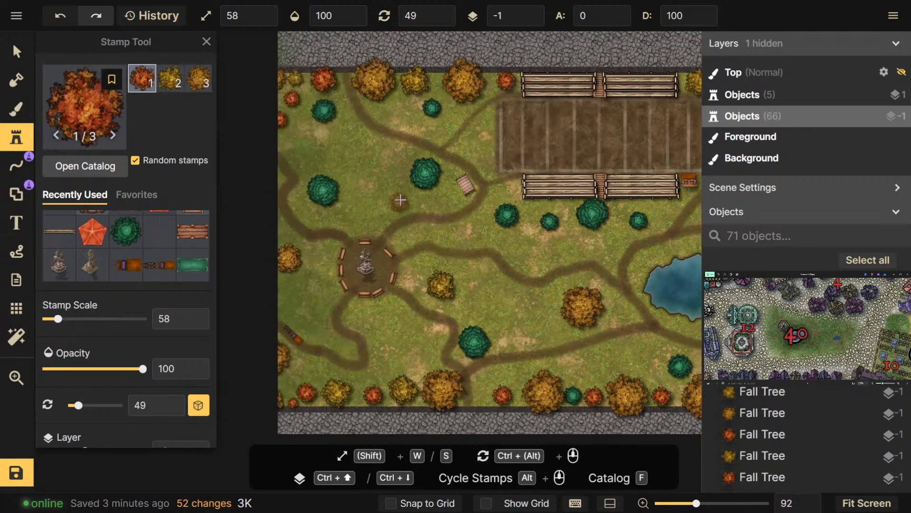
pyautogui.click(420, 198)
pyautogui.click(381, 194)
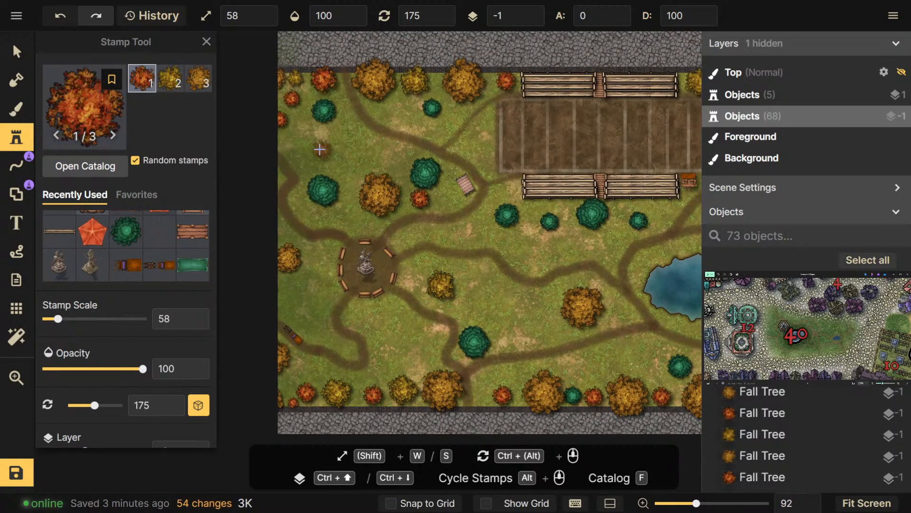
pyautogui.click(305, 148)
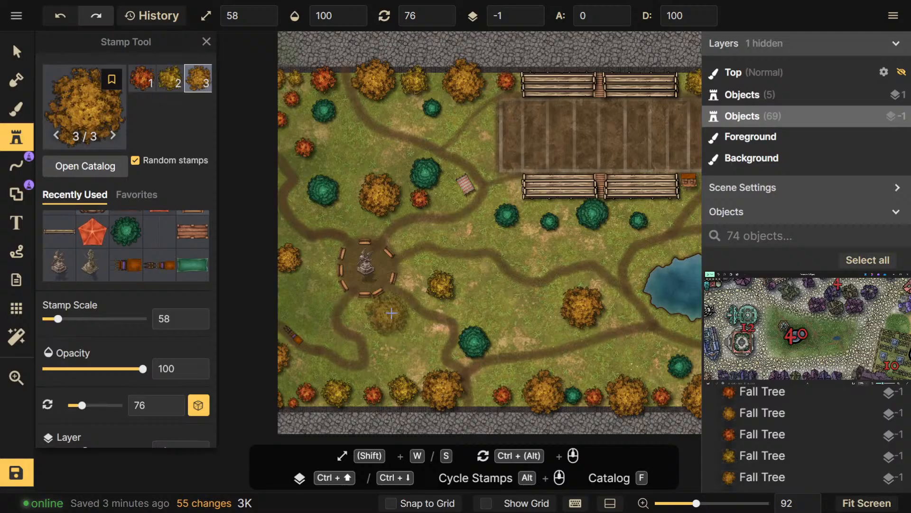
# Place four fall trees around the statue plaza, two on its west side and two to the south
pyautogui.click(386, 313)
pyautogui.click(327, 293)
pyautogui.click(298, 289)
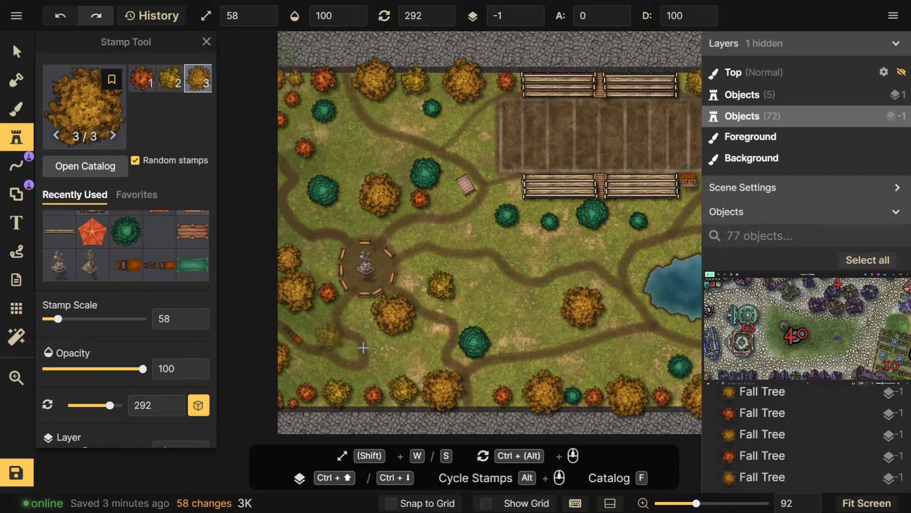
pyautogui.click(392, 357)
# Place three fall trees east of the statue plaza, two below the central path and one above it
pyautogui.moveTo(549, 350); pyautogui.dragTo(503, 358)
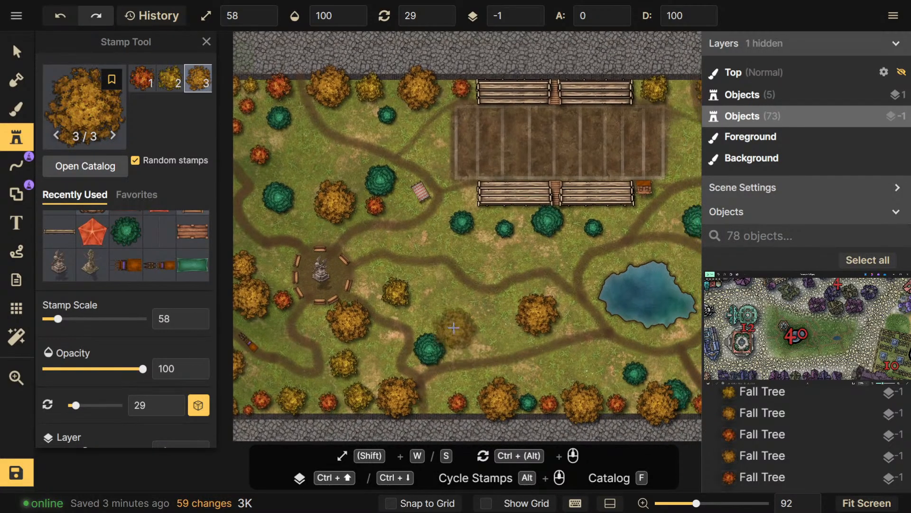
pyautogui.click(442, 311)
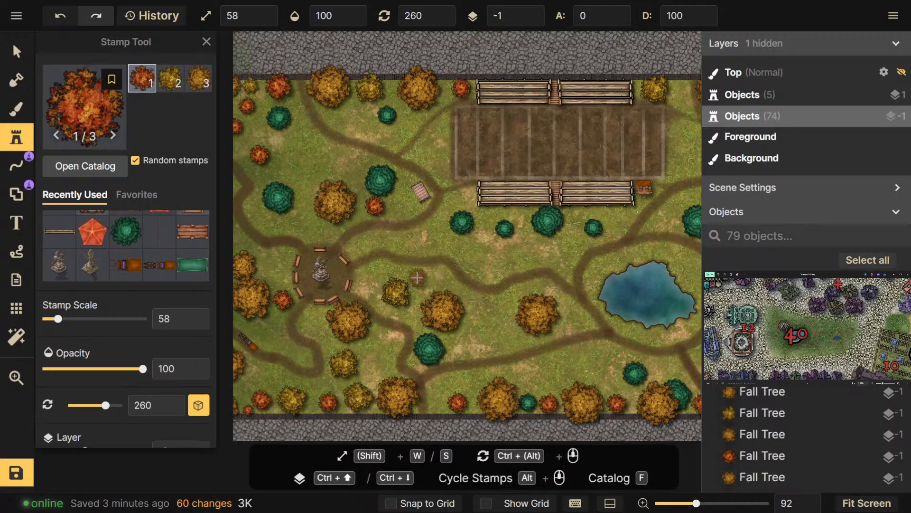
pyautogui.click(417, 277)
pyautogui.click(416, 236)
# Cluster five fall trees among the pines between the dirt field's southern seating and the central path
pyautogui.click(473, 256)
pyautogui.click(525, 245)
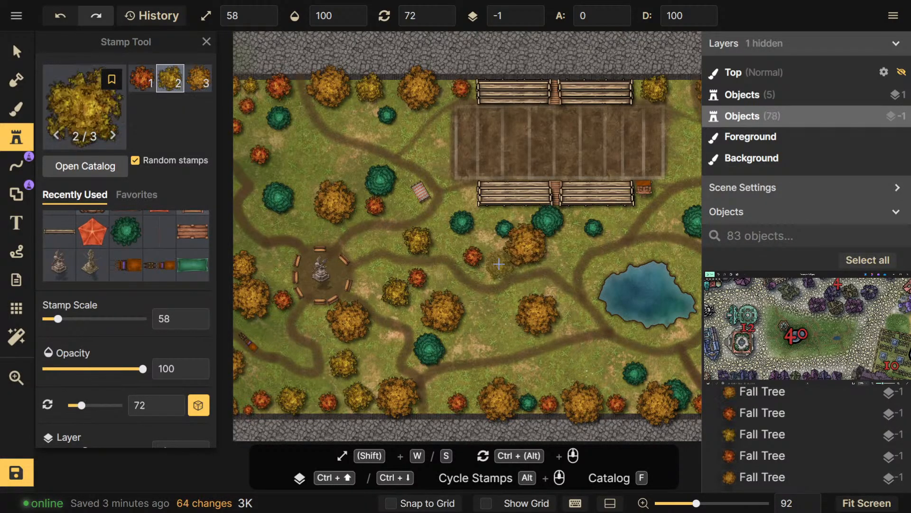
pyautogui.click(494, 264)
pyautogui.scroll(1, 558, 289)
pyautogui.hscroll(1, 558, 289)
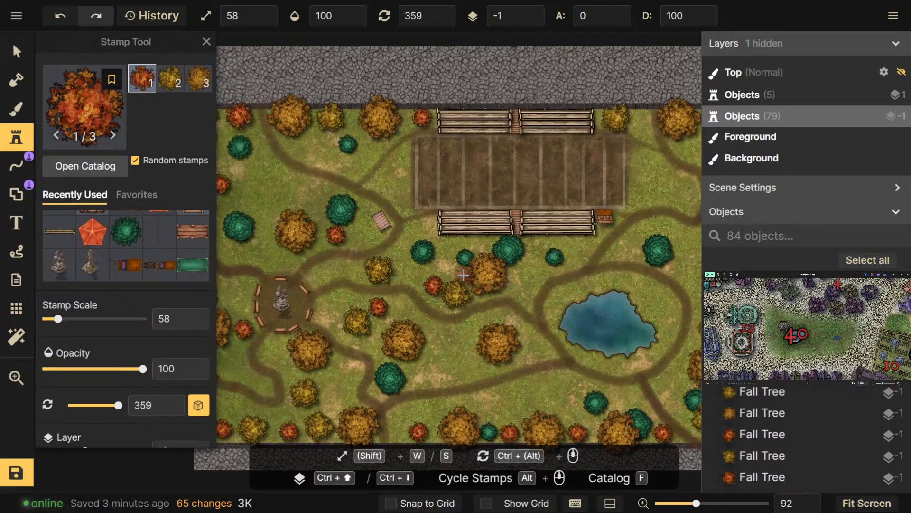
pyautogui.click(446, 266)
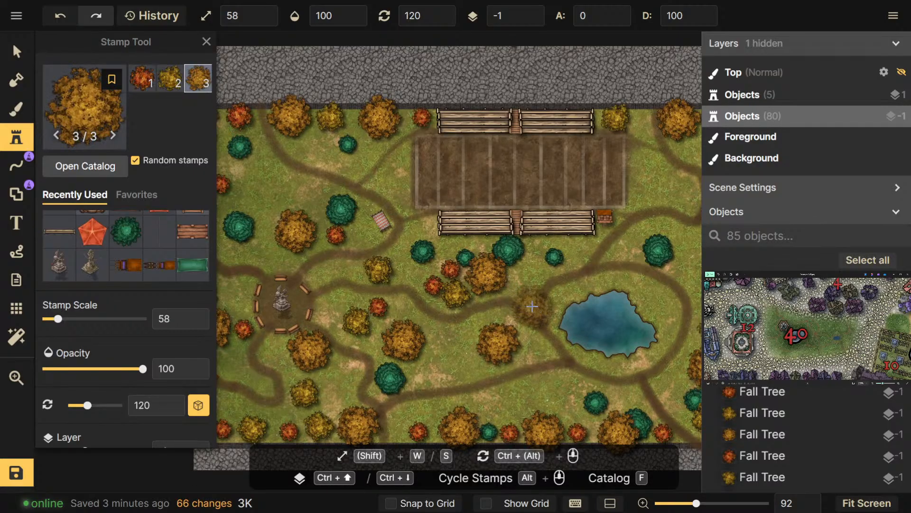
pyautogui.hscroll(3, 441, 268)
pyautogui.click(435, 272)
# Place two more fall trees beside the large fall tree west of the pond to form a clump
pyautogui.hscroll(2, 491, 350)
pyautogui.scroll(1, 491, 350)
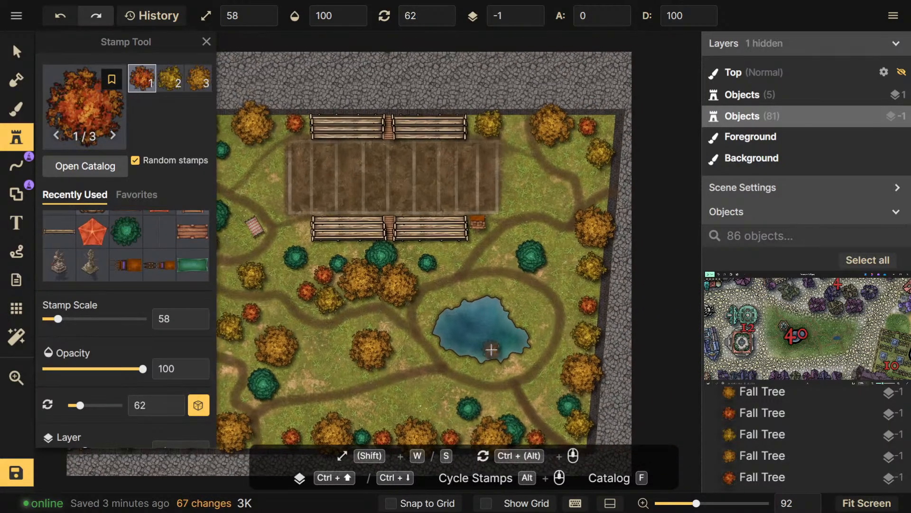
pyautogui.click(400, 337)
pyautogui.click(403, 352)
# Add two fall trees to the group west of the picnic blanket, one beside the blanket and one northwest of the pine
pyautogui.hscroll(-4, 558, 356)
pyautogui.scroll(1, 557, 356)
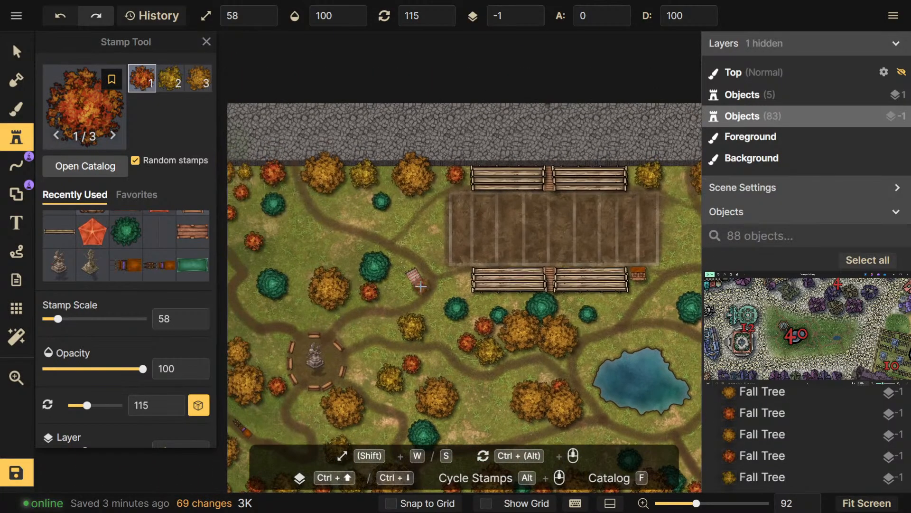
pyautogui.click(388, 288)
pyautogui.click(349, 253)
# Place three fall trees on the grass between the dirt field's east end and the northeastern path
pyautogui.moveTo(336, 310); pyautogui.dragTo(364, 312)
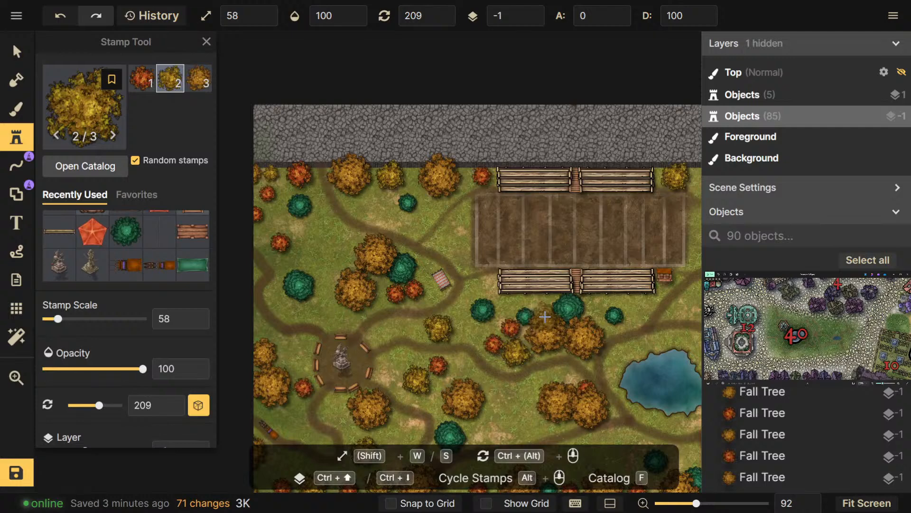
pyautogui.moveTo(576, 321); pyautogui.dragTo(452, 280)
pyautogui.moveTo(575, 293); pyautogui.dragTo(568, 284)
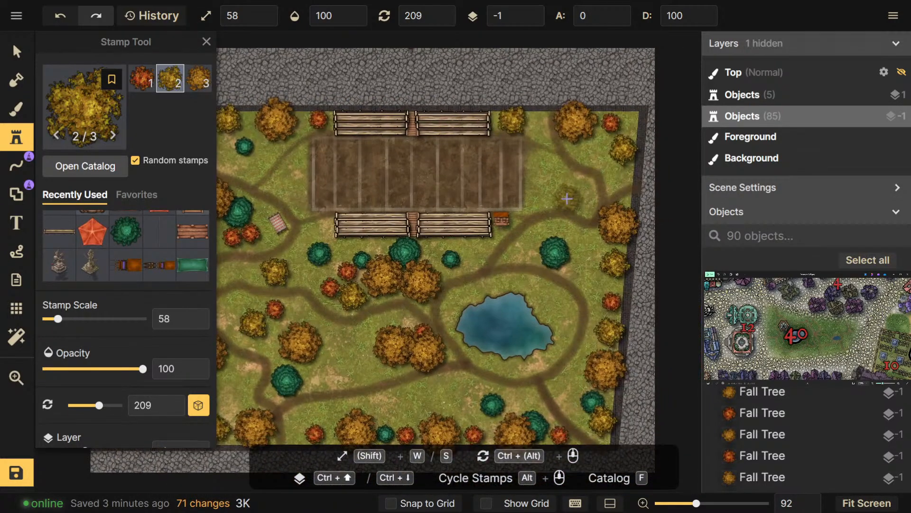
pyautogui.click(584, 202)
pyautogui.click(558, 178)
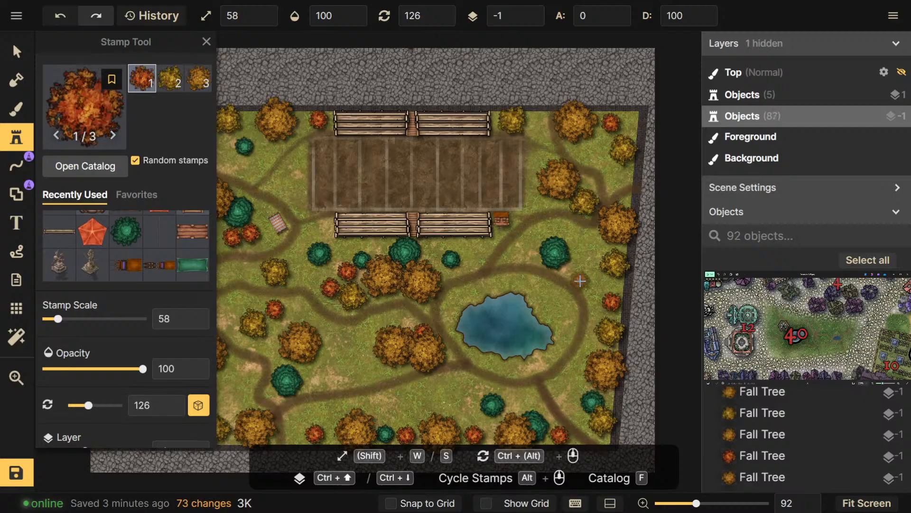
pyautogui.click(588, 156)
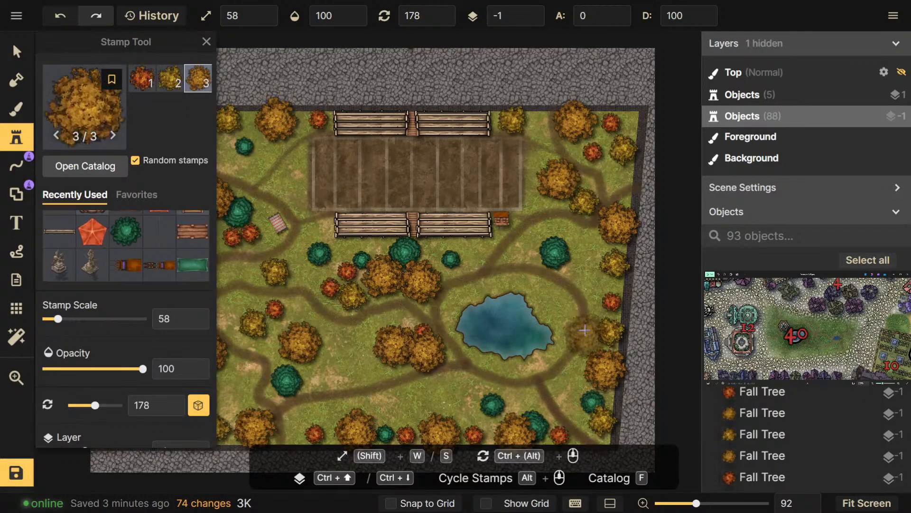
# Place three fall trees outside the pond's path loop, one each to the northeast, southeast and southwest
pyautogui.scroll(-2, 588, 294)
pyautogui.click(588, 231)
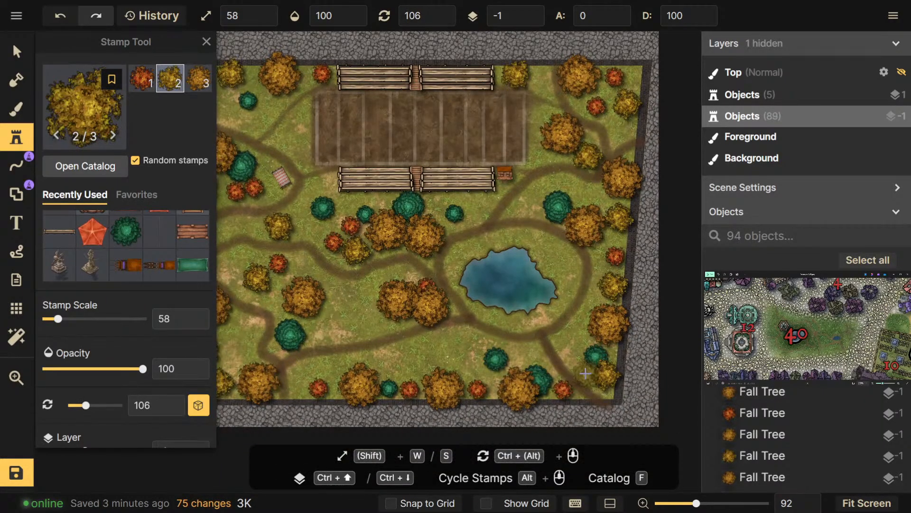
pyautogui.click(570, 339)
pyautogui.click(463, 341)
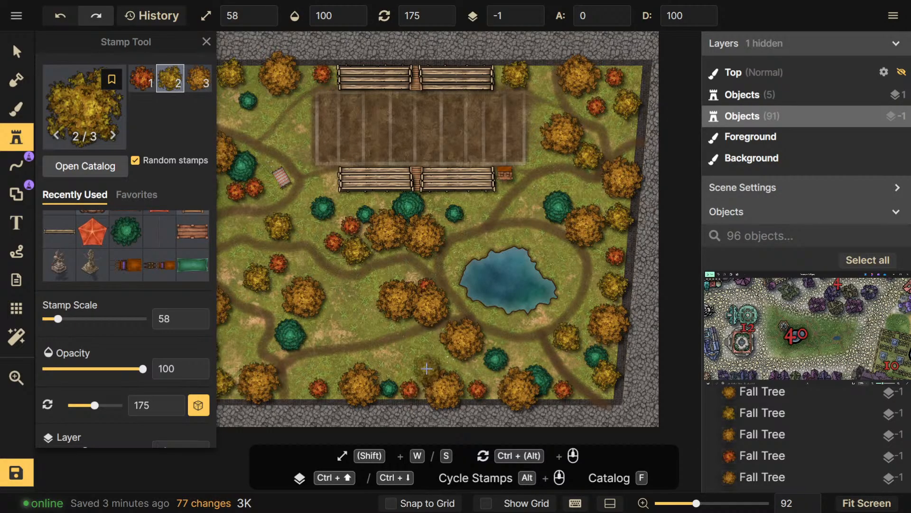
pyautogui.scroll(5, 427, 368)
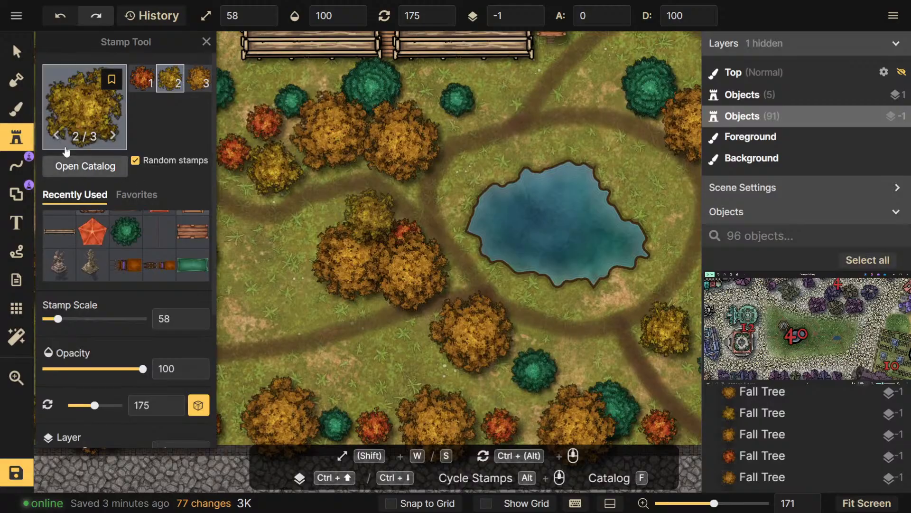
# Switch to the foreground brush and open its texture catalog
pyautogui.click(28, 118)
pyautogui.scroll(-1, 228, 247)
pyautogui.scroll(-5, 195, 286)
pyautogui.scroll(5, 176, 251)
pyautogui.scroll(-2, 340, 289)
pyautogui.scroll(-1, 179, 295)
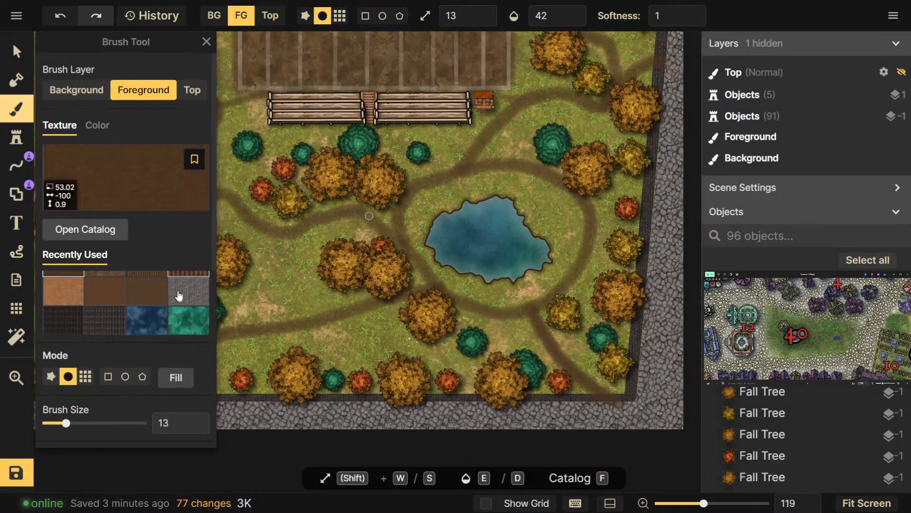
pyautogui.click(119, 228)
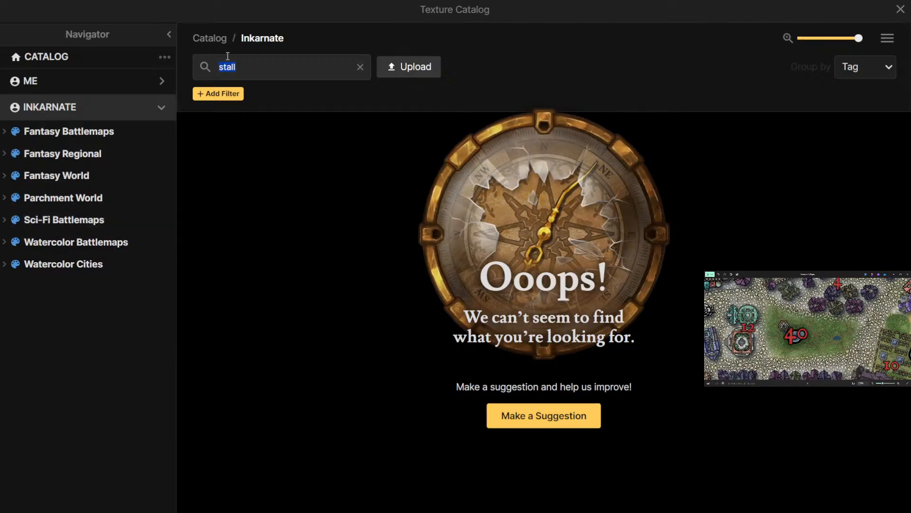
# Search the whole texture catalog for "grass" and load the plain dark green grass texture into the brush
pyautogui.click(217, 38)
pyautogui.click(217, 39)
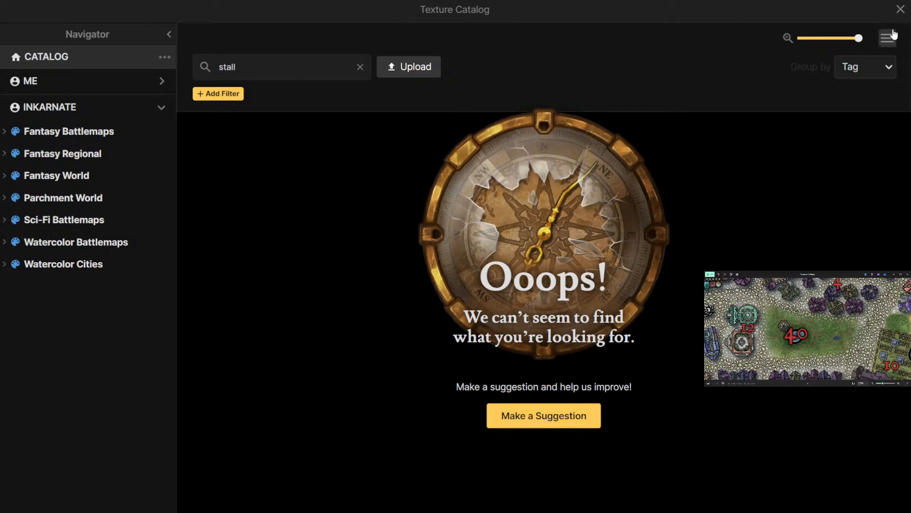
pyautogui.click(361, 69)
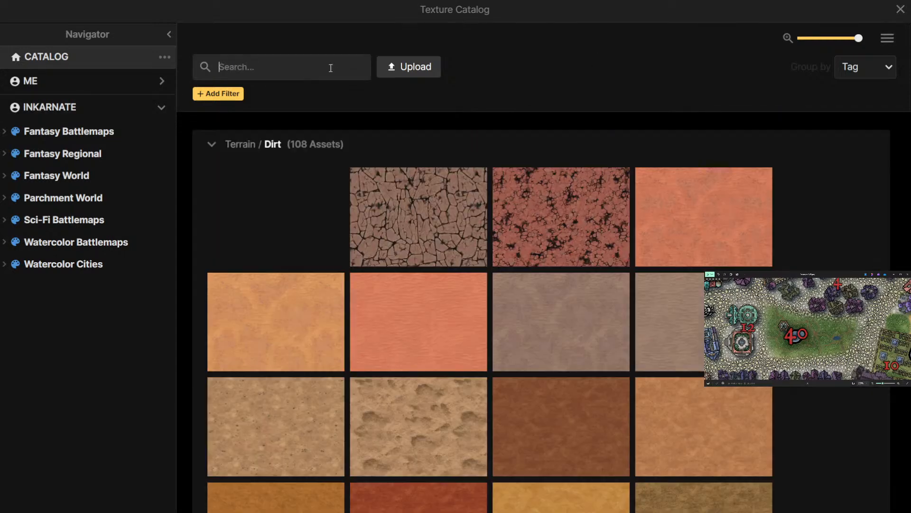
pyautogui.write('gra')
pyautogui.press('Return')
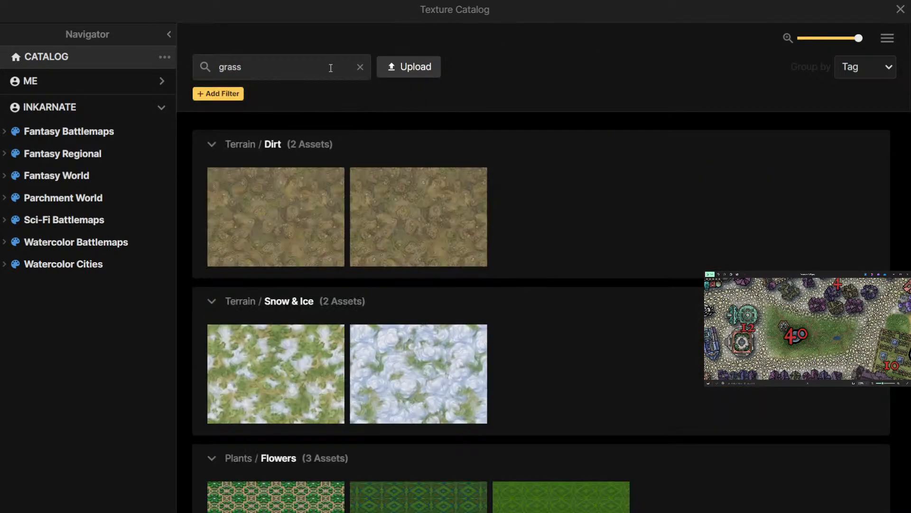
pyautogui.scroll(-8, 385, 257)
pyautogui.scroll(-3, 387, 257)
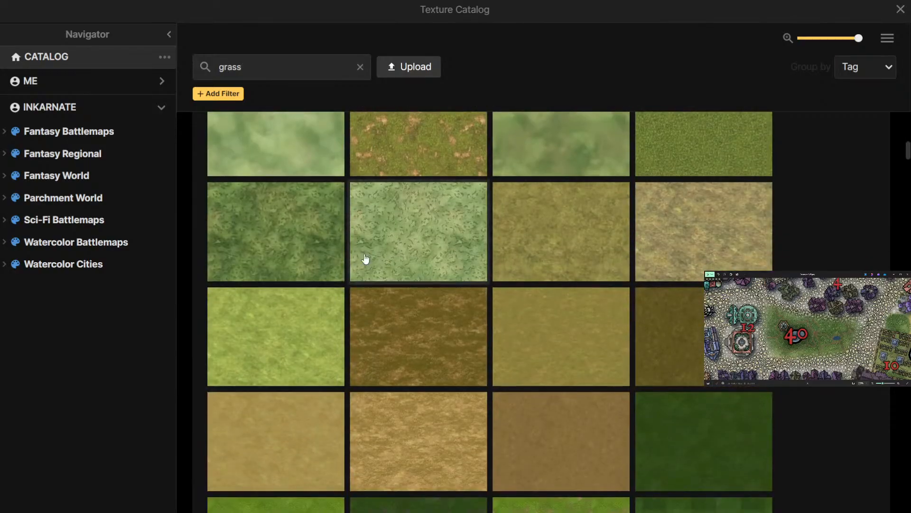
pyautogui.click(711, 428)
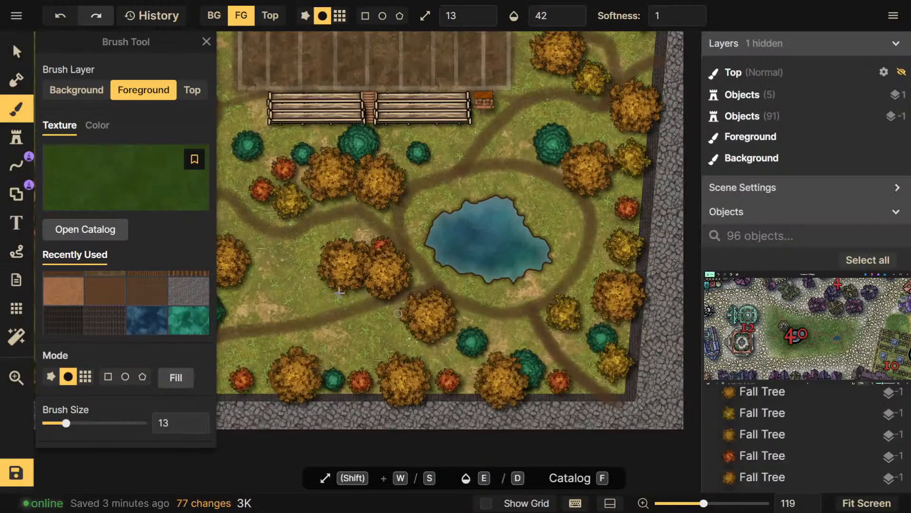
# Set the grass brush to size 57 and opacity 30
pyautogui.scroll(1, 312, 266)
pyautogui.moveTo(312, 266); pyautogui.dragTo(442, 281)
pyautogui.scroll(-4, 164, 316)
pyautogui.click(101, 233)
pyautogui.scroll(-4, 388, 268)
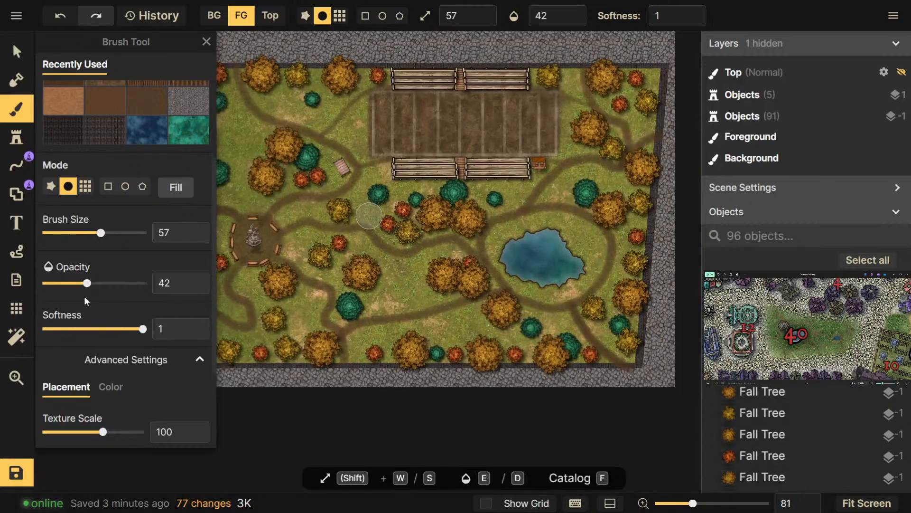
pyautogui.moveTo(263, 184); pyautogui.dragTo(353, 225)
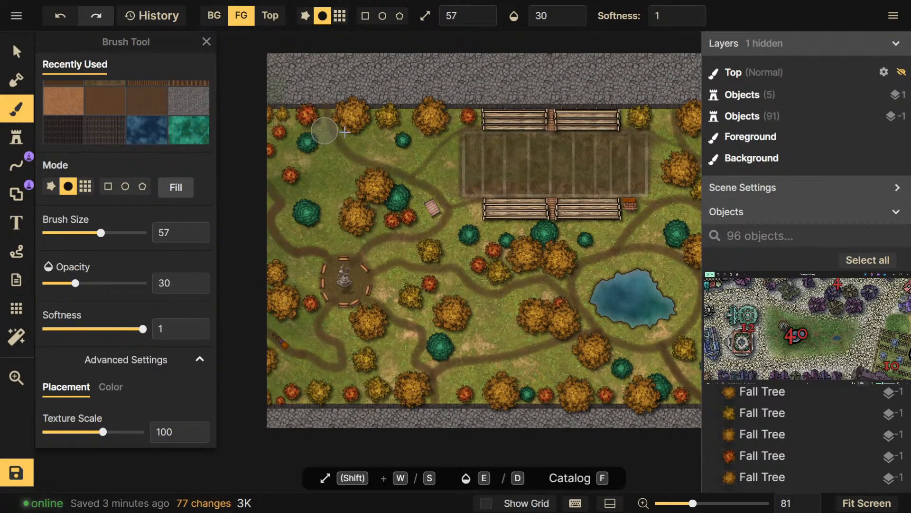
# Brush faint dark green grass over the park's northwest lawn up to the dirt field's west end, and save the map
pyautogui.moveTo(228, 116); pyautogui.dragTo(273, 118)
pyautogui.hotkey('ctrl', 'z')
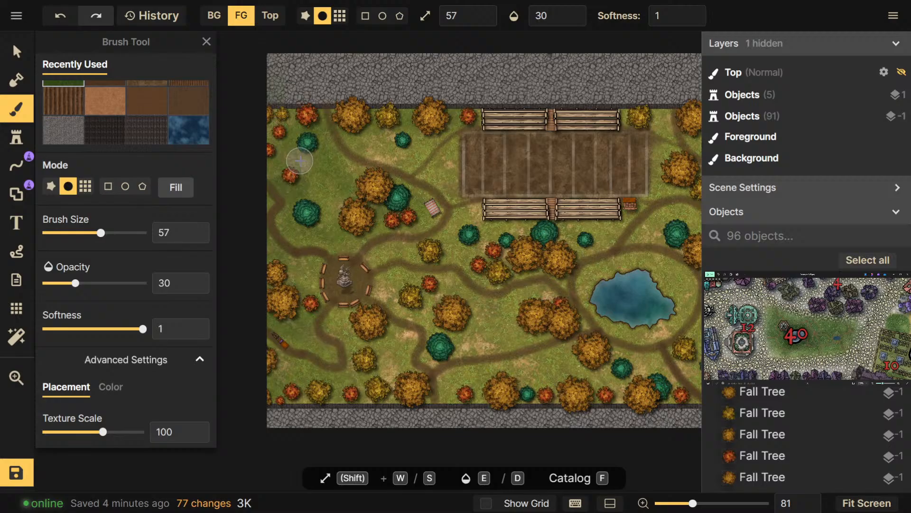
pyautogui.click(277, 114)
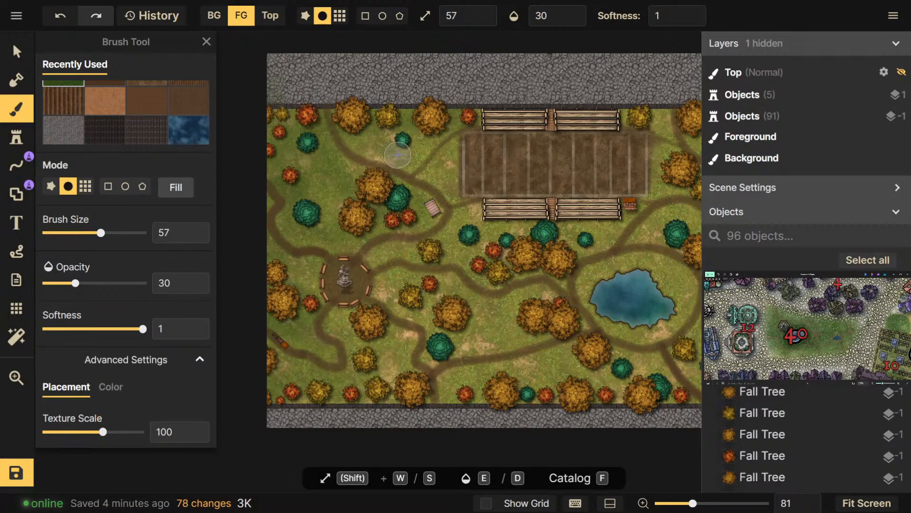
pyautogui.moveTo(361, 148); pyautogui.dragTo(400, 137)
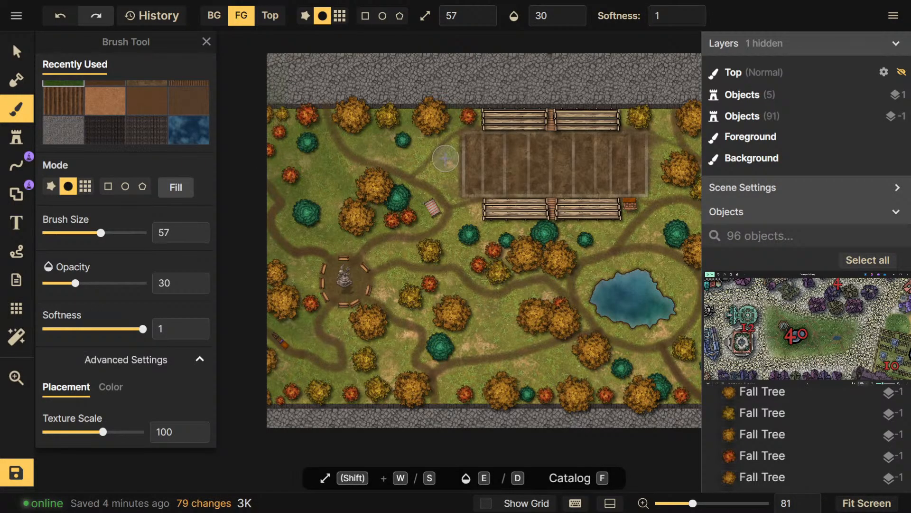
pyautogui.press('f')
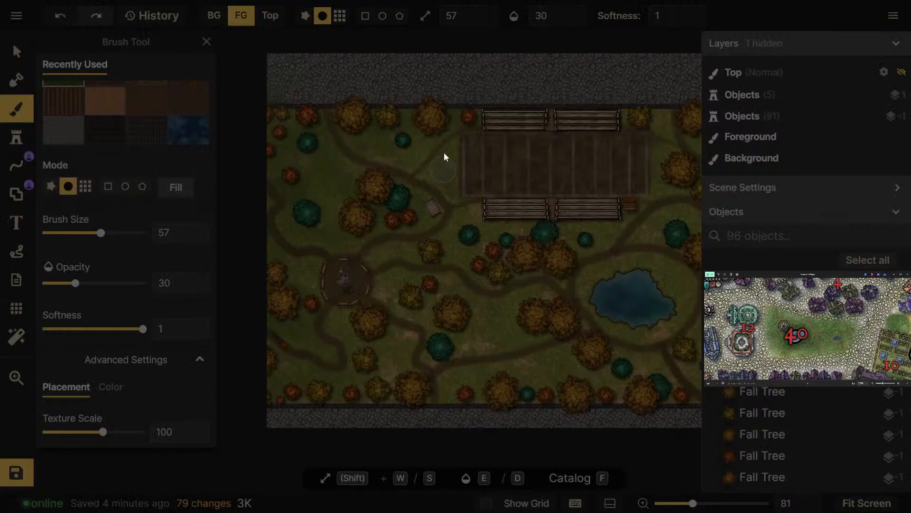
pyautogui.click(546, 55)
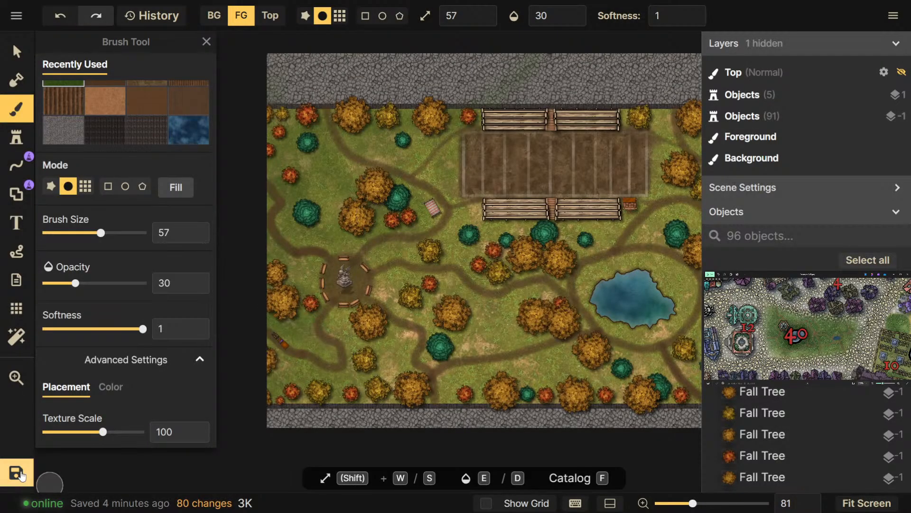
pyautogui.hotkey('ctrl', 's')
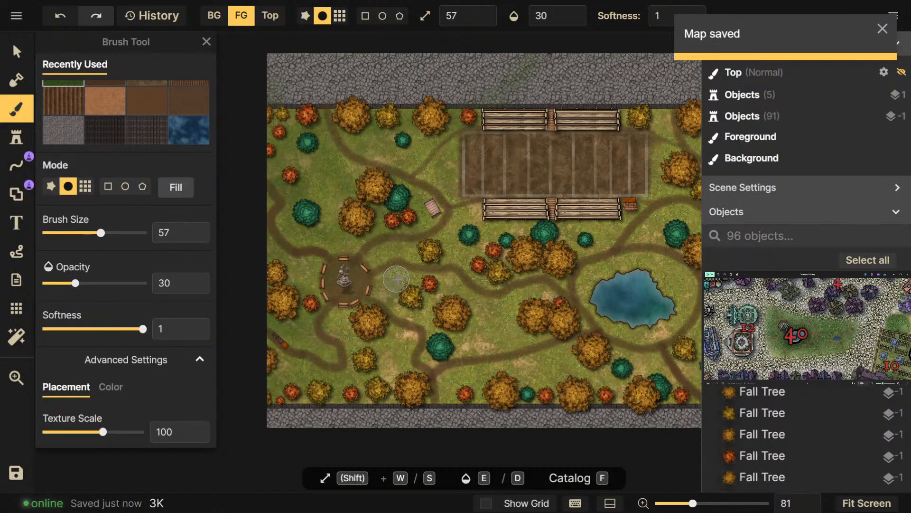
# Paint dark green grass over the lawn west of the pond and on the ground inside the pond's path loop
pyautogui.click(391, 297)
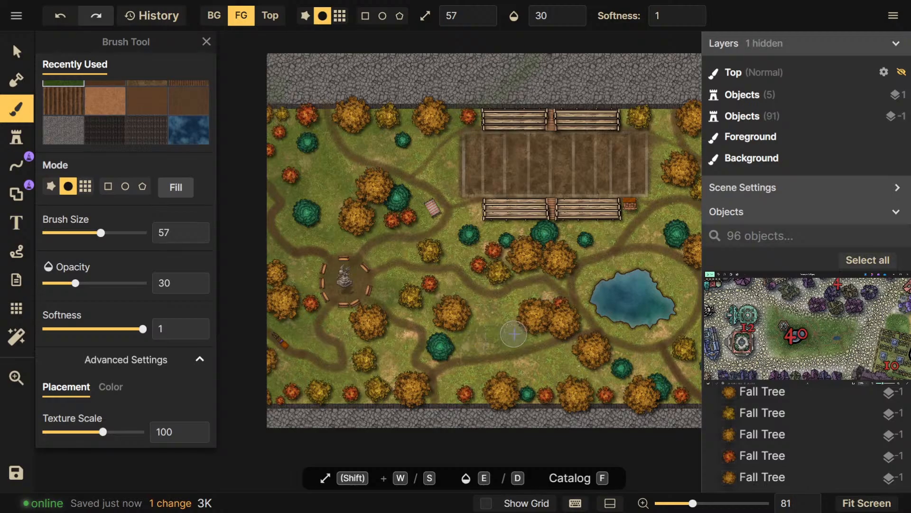
pyautogui.click(557, 313)
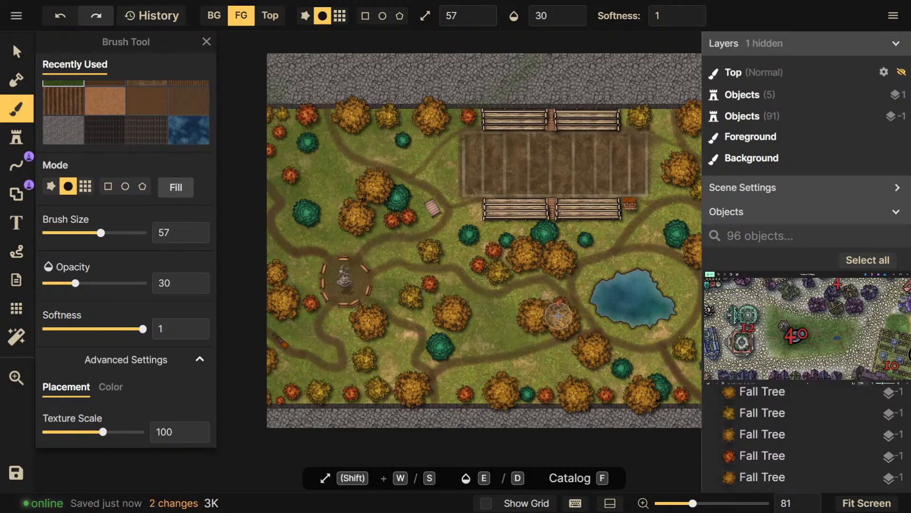
pyautogui.click(592, 290)
pyautogui.moveTo(618, 323)
pyautogui.mouseDown()
pyautogui.moveTo(597, 288)
pyautogui.moveTo(613, 265)
pyautogui.moveTo(655, 270)
pyautogui.moveTo(683, 289)
pyautogui.moveTo(663, 324)
pyautogui.moveTo(624, 323)
pyautogui.moveTo(602, 302)
pyautogui.mouseUp()
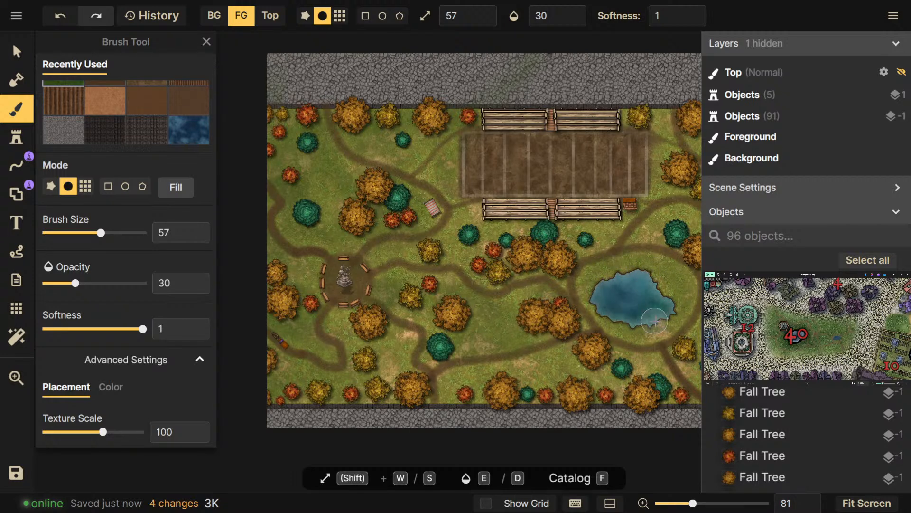
pyautogui.moveTo(646, 331)
pyautogui.mouseDown()
pyautogui.moveTo(591, 292)
pyautogui.moveTo(594, 277)
pyautogui.moveTo(637, 270)
pyautogui.moveTo(681, 284)
pyautogui.moveTo(678, 315)
pyautogui.moveTo(643, 333)
pyautogui.moveTo(659, 328)
pyautogui.moveTo(619, 328)
pyautogui.moveTo(601, 318)
pyautogui.moveTo(586, 295)
pyautogui.moveTo(590, 277)
pyautogui.moveTo(671, 269)
pyautogui.moveTo(682, 293)
pyautogui.moveTo(656, 330)
pyautogui.moveTo(632, 331)
pyautogui.moveTo(665, 320)
pyautogui.moveTo(676, 306)
pyautogui.moveTo(672, 287)
pyautogui.moveTo(652, 272)
pyautogui.moveTo(612, 274)
pyautogui.moveTo(594, 296)
pyautogui.moveTo(621, 325)
pyautogui.moveTo(654, 325)
pyautogui.mouseUp()
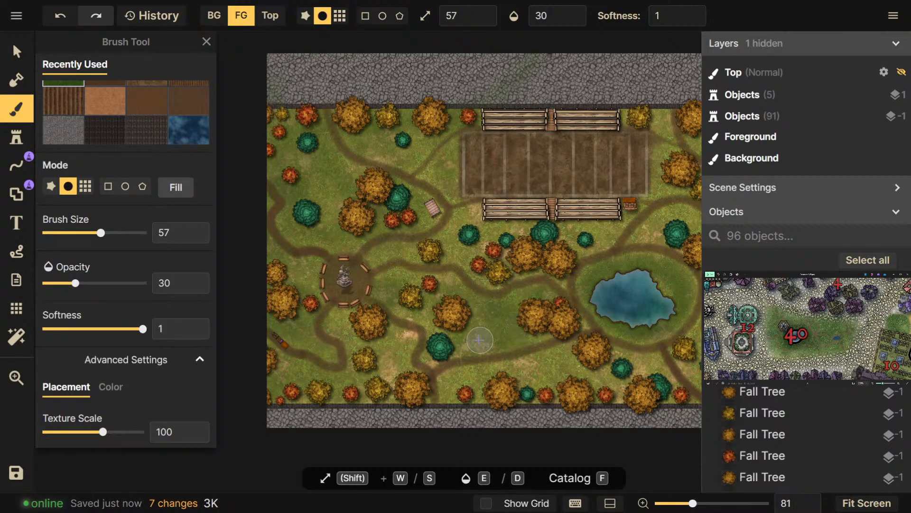
# Shade the grass around the trees between the statue plaza and the pond and south of the plaza with dark green
pyautogui.moveTo(487, 304); pyautogui.dragTo(497, 321)
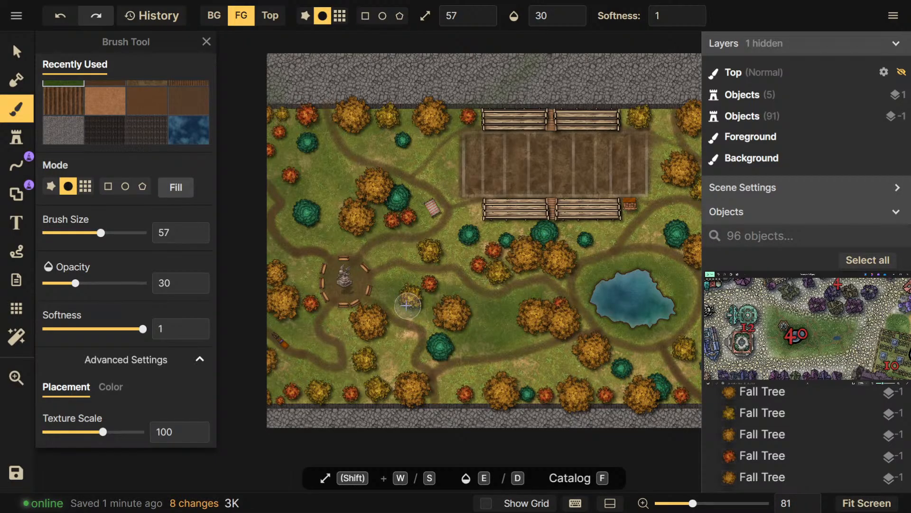
pyautogui.moveTo(445, 308)
pyautogui.mouseDown()
pyautogui.moveTo(438, 284)
pyautogui.moveTo(402, 278)
pyautogui.moveTo(412, 294)
pyautogui.mouseUp()
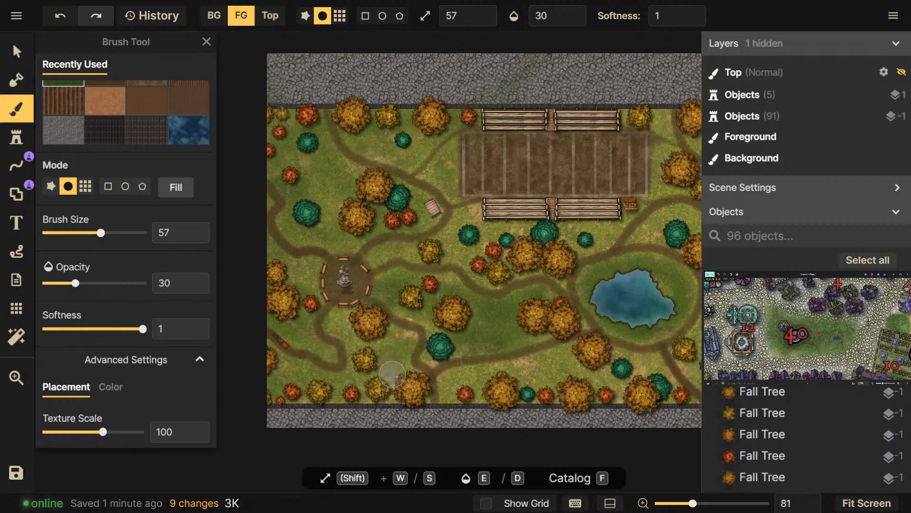
pyautogui.moveTo(400, 344); pyautogui.dragTo(402, 346)
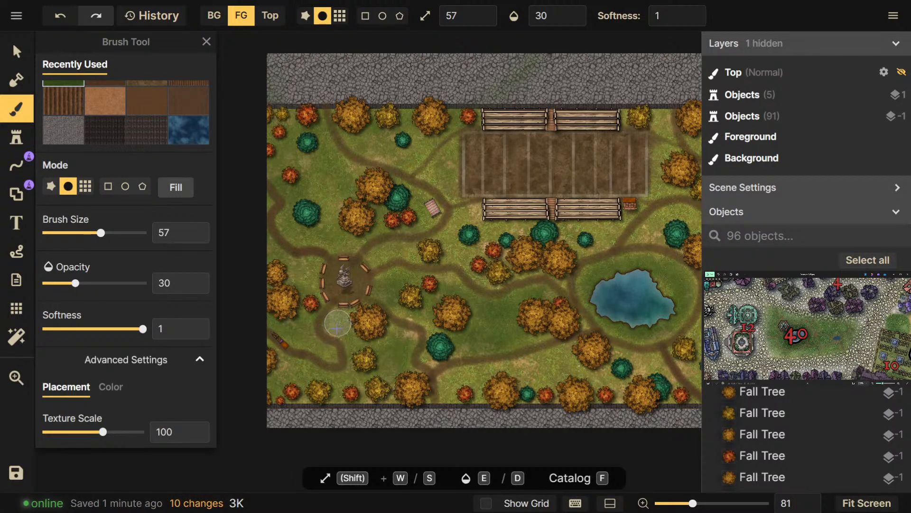
pyautogui.moveTo(339, 327); pyautogui.dragTo(339, 316)
pyautogui.moveTo(339, 316)
pyautogui.mouseDown()
pyautogui.moveTo(371, 344)
pyautogui.moveTo(351, 359)
pyautogui.moveTo(384, 379)
pyautogui.mouseUp()
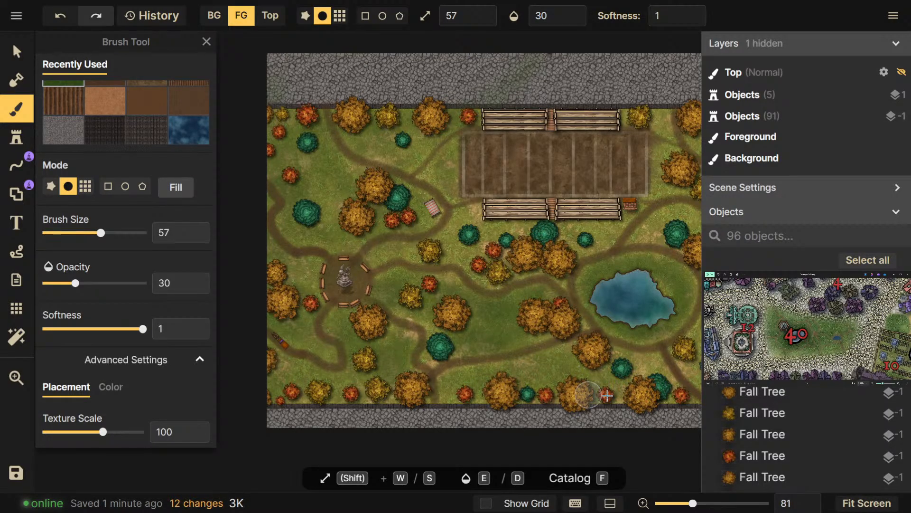
# Shade the grass southeast and north of the pond, south of the lower bleachers and east of the statue plaza
pyautogui.moveTo(652, 375)
pyautogui.mouseDown()
pyautogui.moveTo(660, 379)
pyautogui.moveTo(626, 378)
pyautogui.mouseUp()
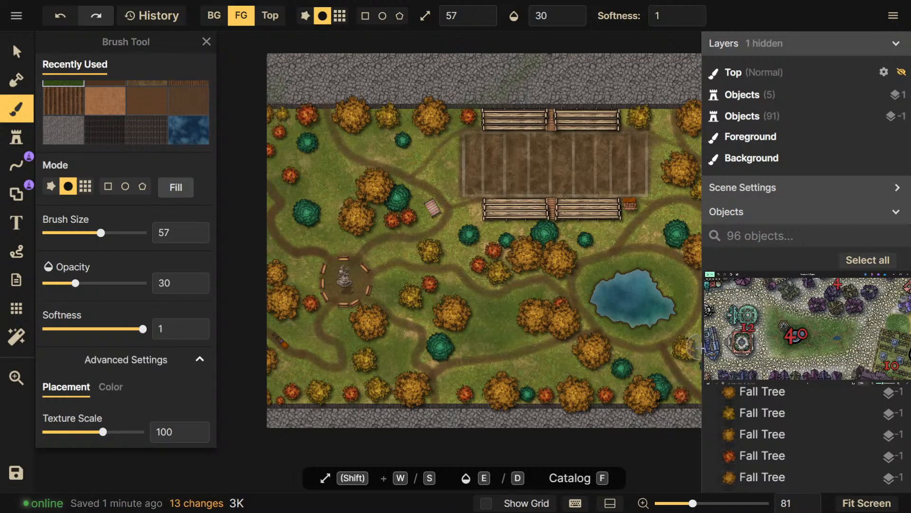
pyautogui.moveTo(712, 262); pyautogui.dragTo(708, 260)
pyautogui.moveTo(702, 256)
pyautogui.mouseDown()
pyautogui.moveTo(642, 249)
pyautogui.moveTo(745, 241)
pyautogui.mouseUp()
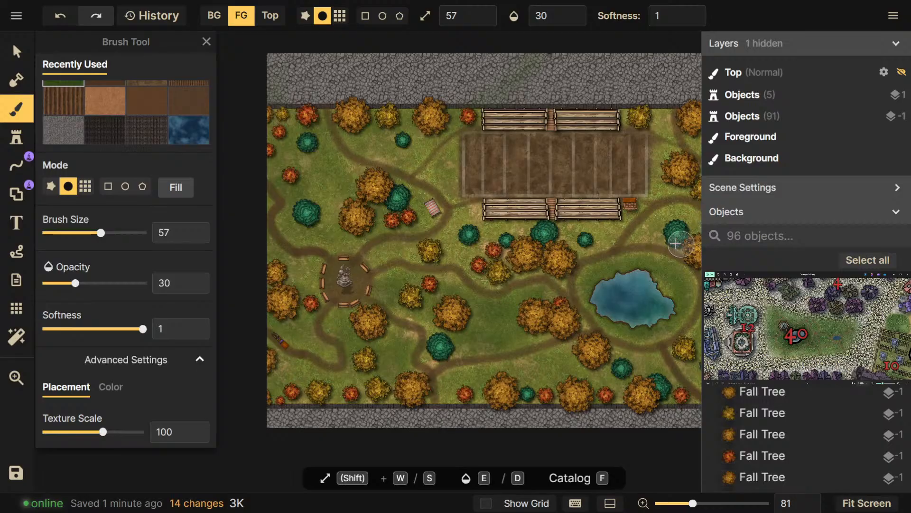
pyautogui.moveTo(637, 230); pyautogui.dragTo(617, 233)
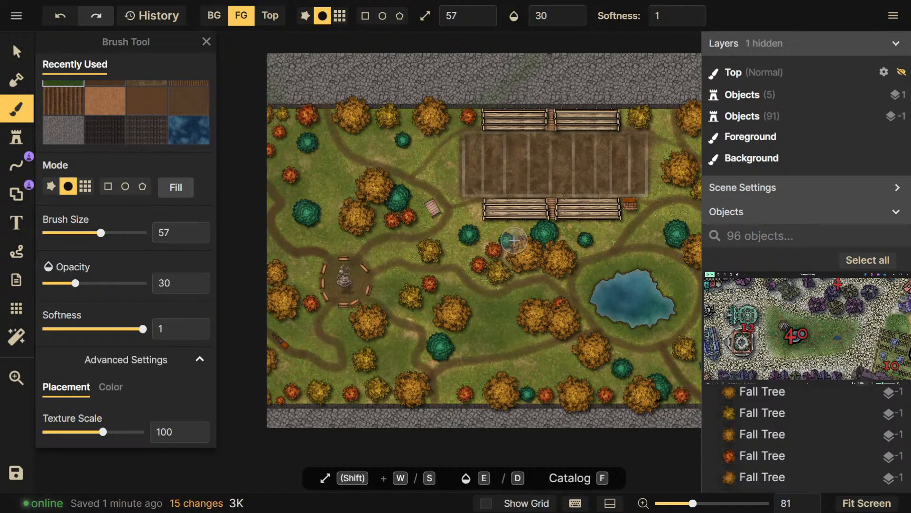
pyautogui.moveTo(480, 244); pyautogui.dragTo(536, 234)
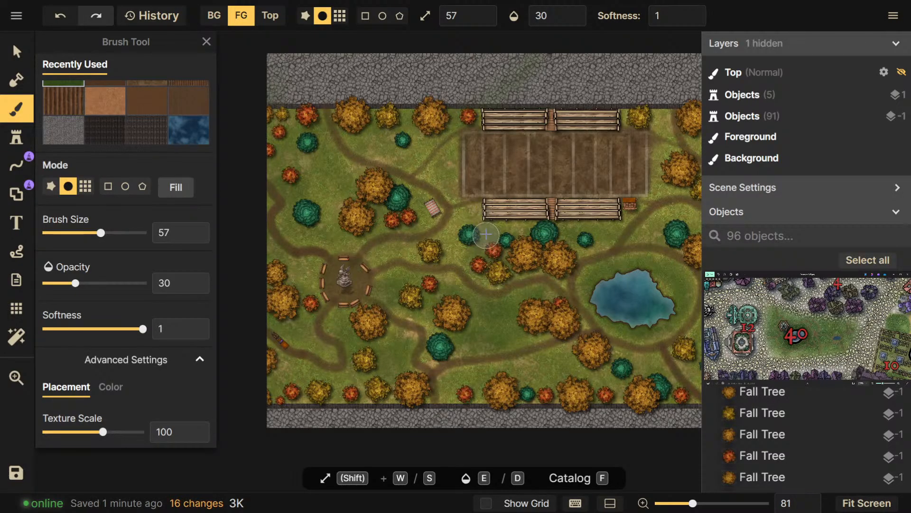
pyautogui.click(394, 261)
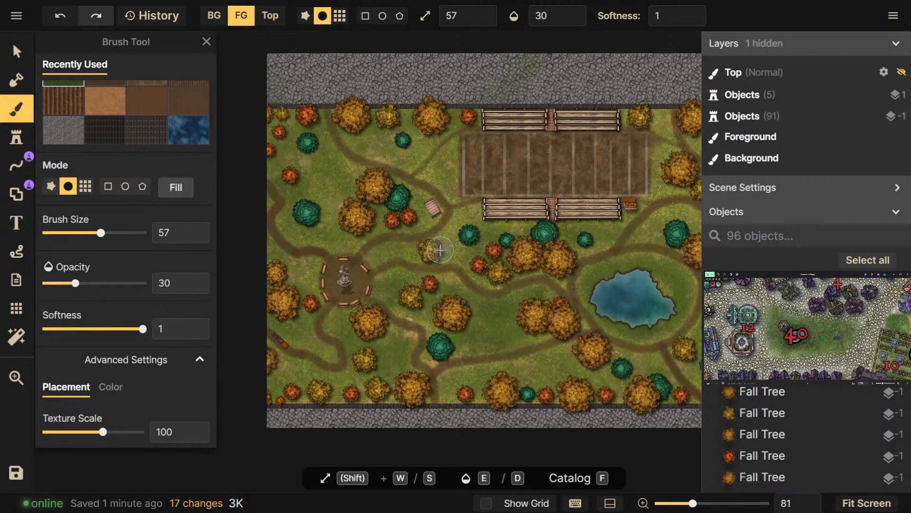
# Paint dark green grass along the park's southern strip and the lawn southwest of the statue plaza
pyautogui.moveTo(445, 324)
pyautogui.mouseDown()
pyautogui.moveTo(373, 331)
pyautogui.moveTo(451, 348)
pyautogui.moveTo(436, 364)
pyautogui.moveTo(449, 347)
pyautogui.moveTo(431, 359)
pyautogui.moveTo(439, 365)
pyautogui.moveTo(429, 364)
pyautogui.moveTo(528, 349)
pyautogui.mouseUp()
pyautogui.moveTo(448, 385); pyautogui.dragTo(618, 358)
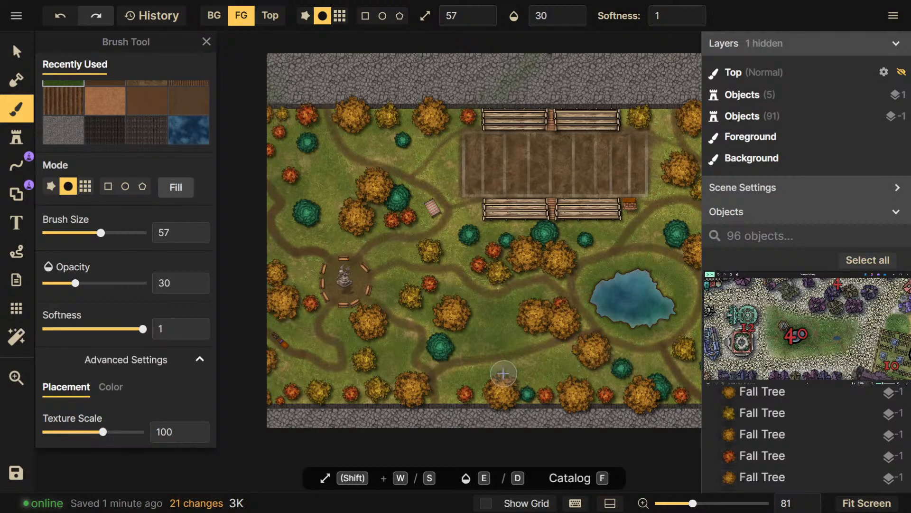
pyautogui.moveTo(380, 332)
pyautogui.mouseDown()
pyautogui.moveTo(311, 370)
pyautogui.moveTo(277, 373)
pyautogui.moveTo(262, 356)
pyautogui.mouseUp()
pyautogui.moveTo(391, 393)
pyautogui.mouseDown()
pyautogui.moveTo(287, 400)
pyautogui.moveTo(412, 390)
pyautogui.mouseUp()
pyautogui.scroll(-1, 334, 353)
pyautogui.moveTo(455, 350)
pyautogui.mouseDown()
pyautogui.moveTo(333, 353)
pyautogui.moveTo(405, 339)
pyautogui.mouseUp()
pyautogui.scroll(-1, 333, 353)
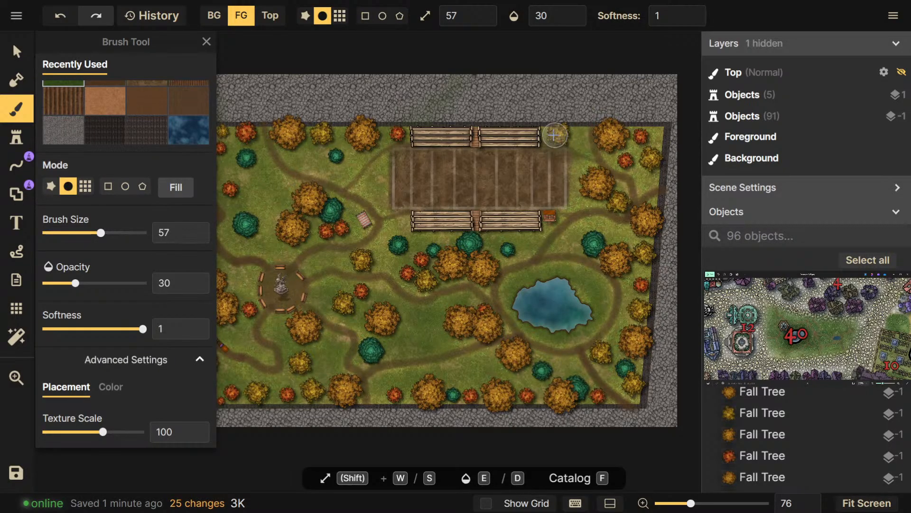
# Add dark green grass east of the dirt field and north of the pond, and save the map
pyautogui.moveTo(613, 203); pyautogui.dragTo(618, 196)
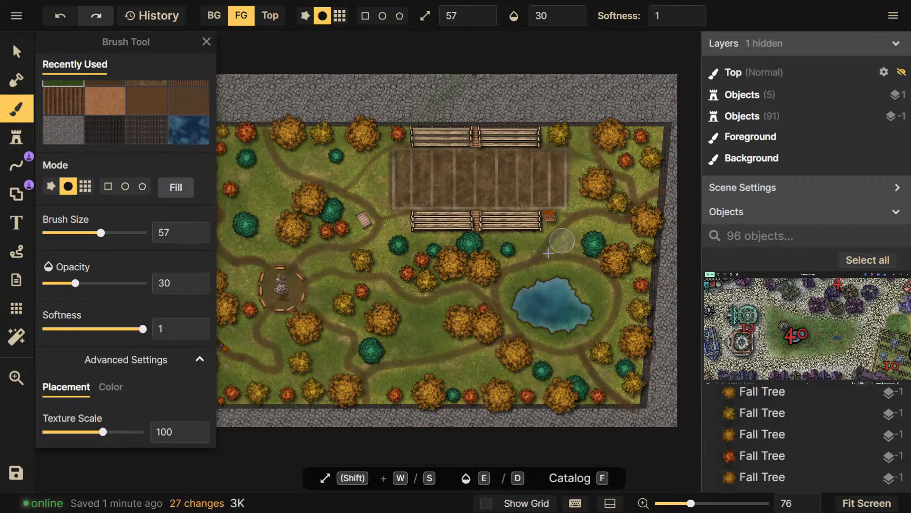
pyautogui.moveTo(506, 277); pyautogui.dragTo(540, 281)
pyautogui.scroll(-1, 504, 280)
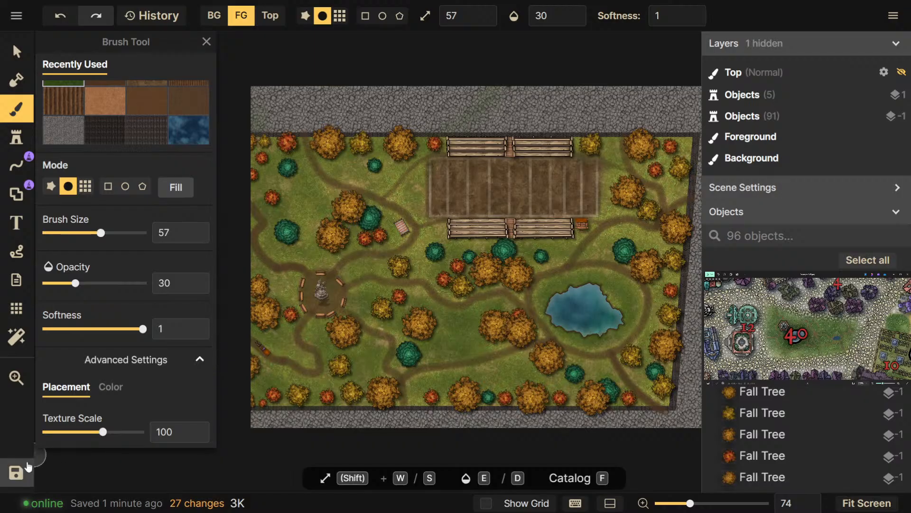
pyautogui.click(16, 472)
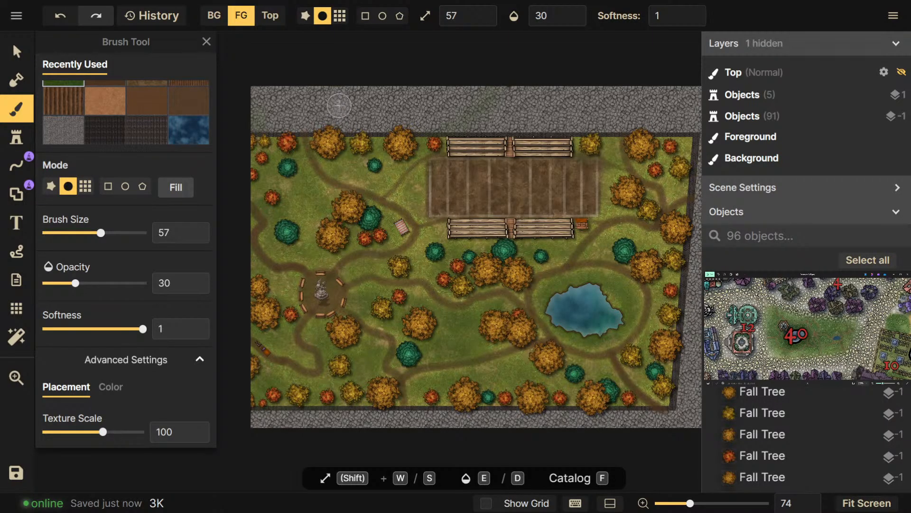
# Leave the finished park map and return to the list of saved maps
pyautogui.moveTo(482, 322)
pyautogui.mouseDown()
pyautogui.moveTo(522, 350)
pyautogui.moveTo(454, 302)
pyautogui.moveTo(469, 299)
pyautogui.mouseUp()
pyautogui.moveTo(385, 277); pyautogui.dragTo(390, 264)
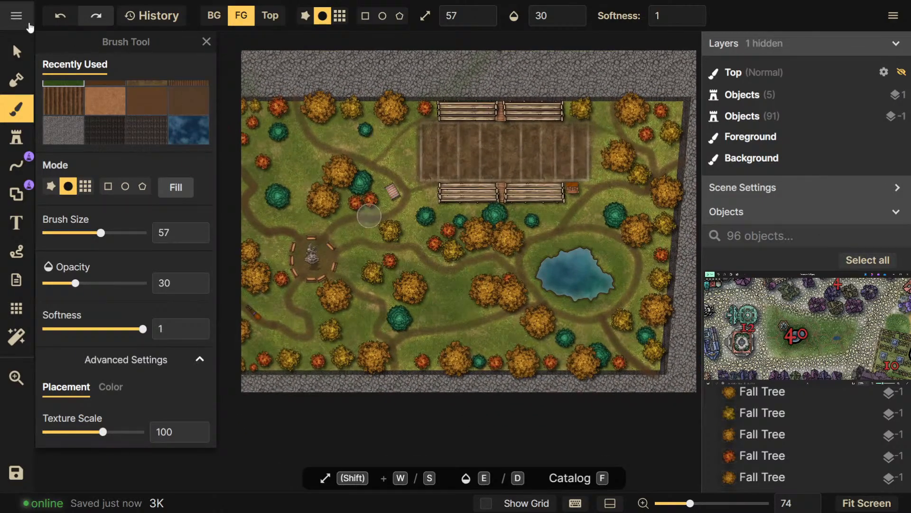
pyautogui.click(17, 16)
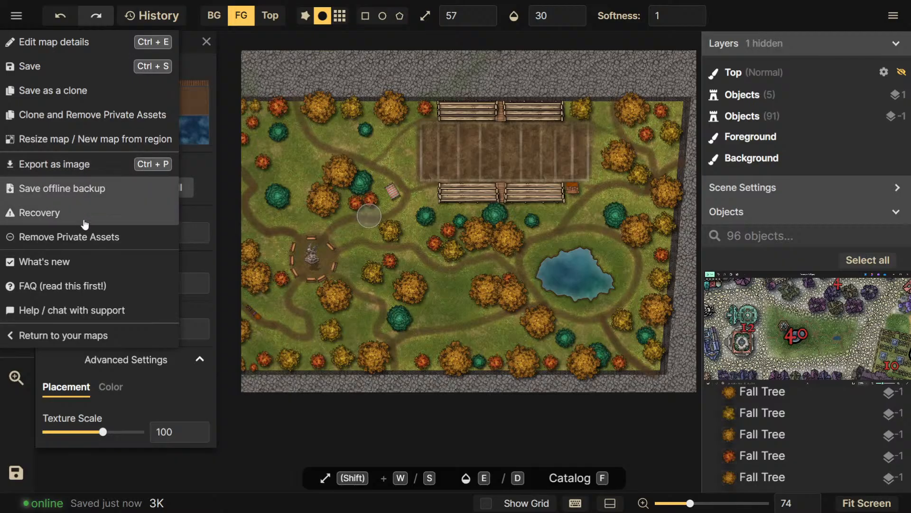
pyautogui.moveTo(329, 215); pyautogui.dragTo(354, 222)
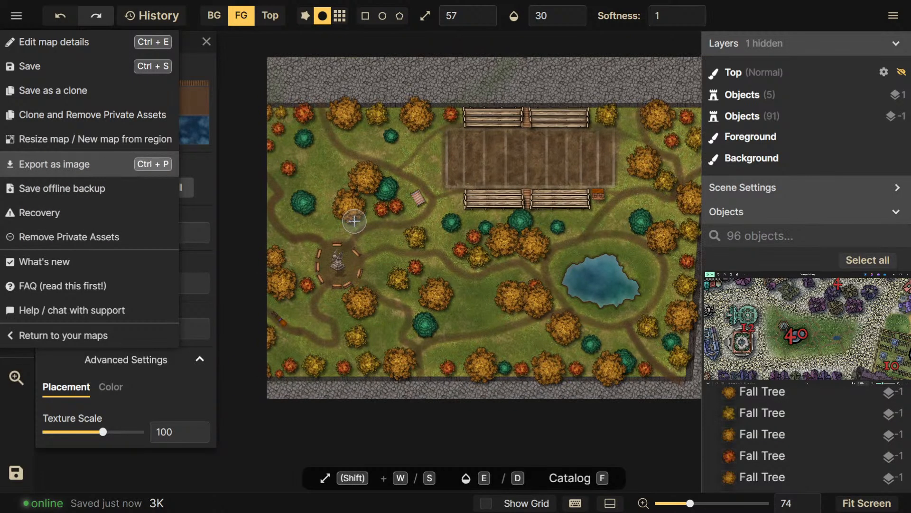
pyautogui.click(354, 221)
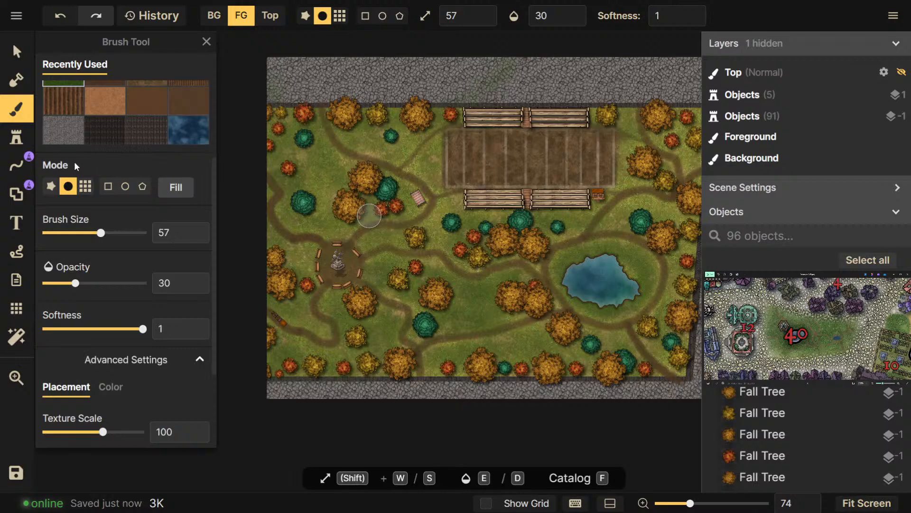
pyautogui.click(15, 137)
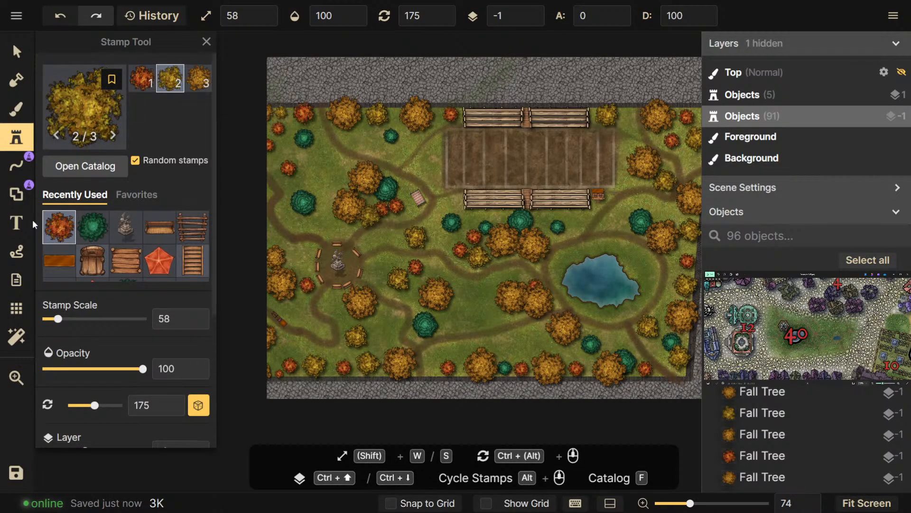
pyautogui.click(29, 17)
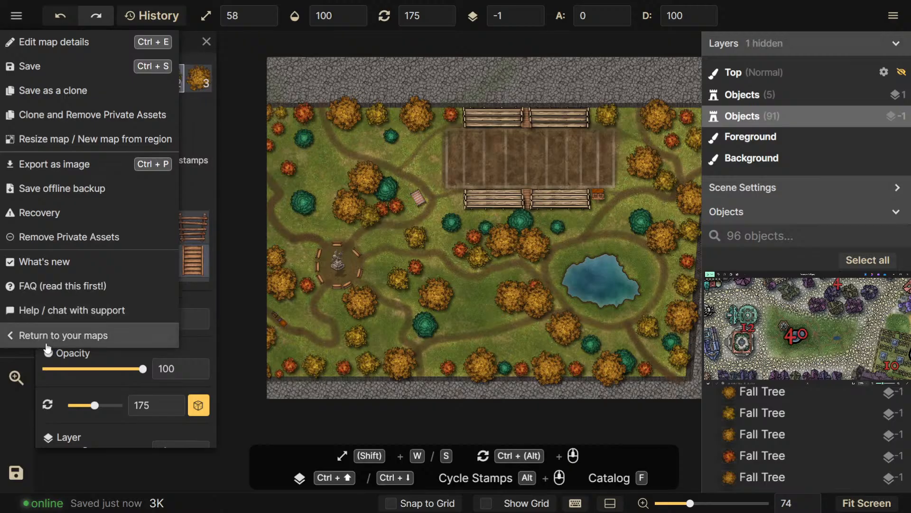
pyautogui.click(48, 343)
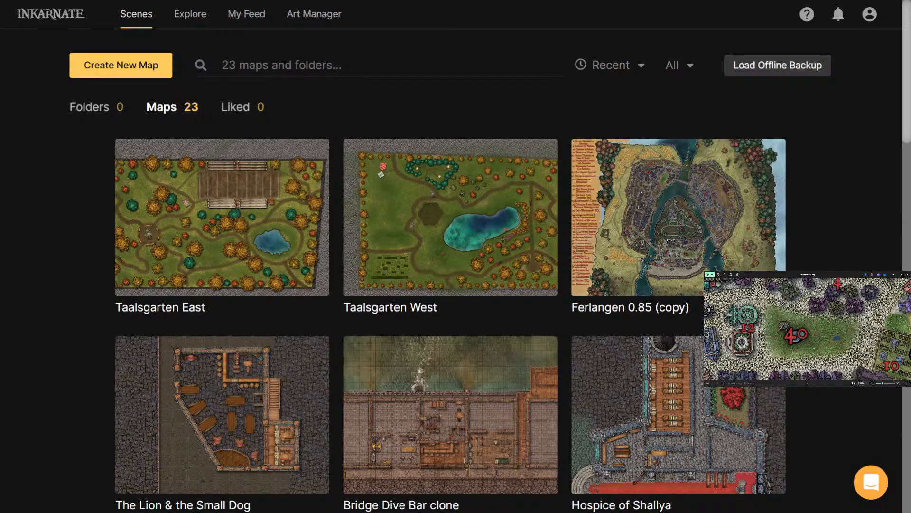
pyautogui.click(539, 156)
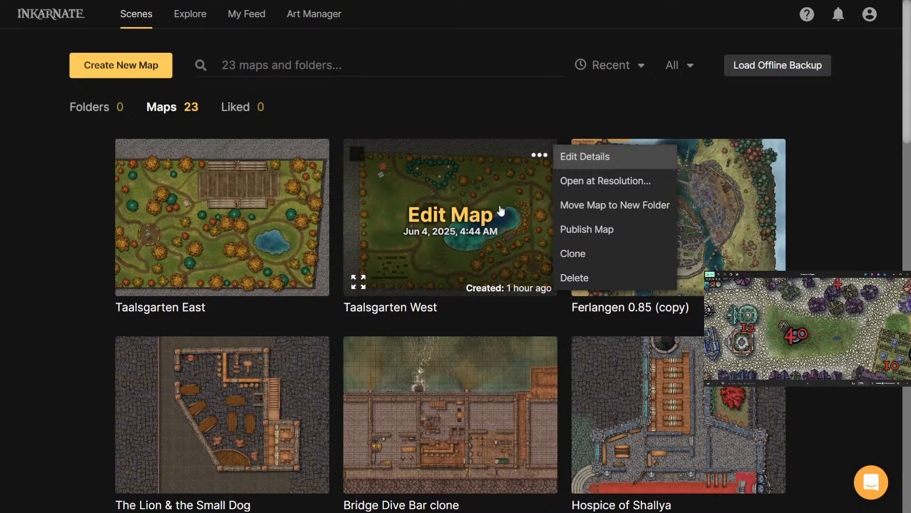
pyautogui.click(565, 186)
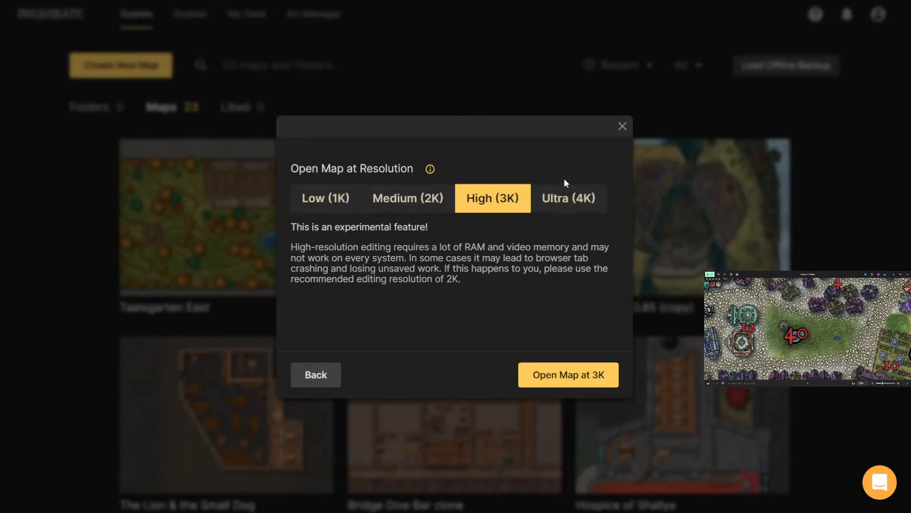
pyautogui.click(617, 128)
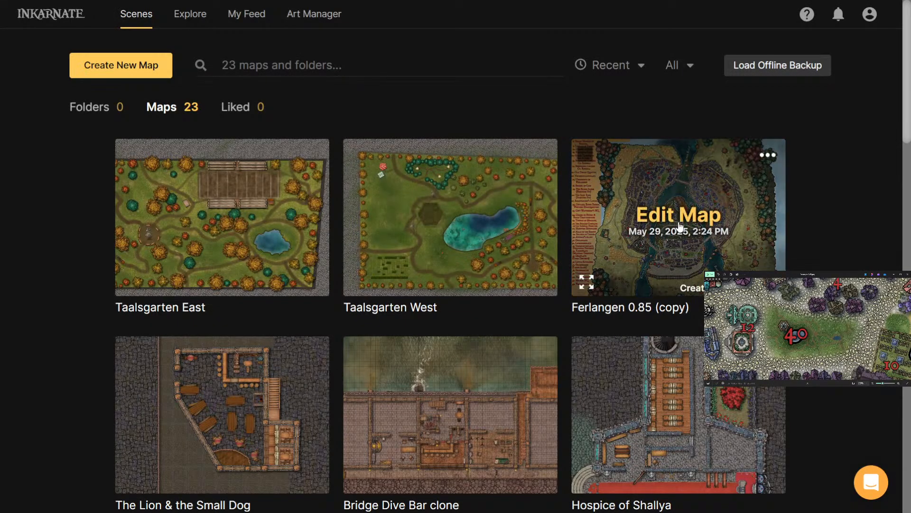
# Open the "Ferlangen 0.85 (copy)" map at Ultra (4K) resolution
pyautogui.click(760, 157)
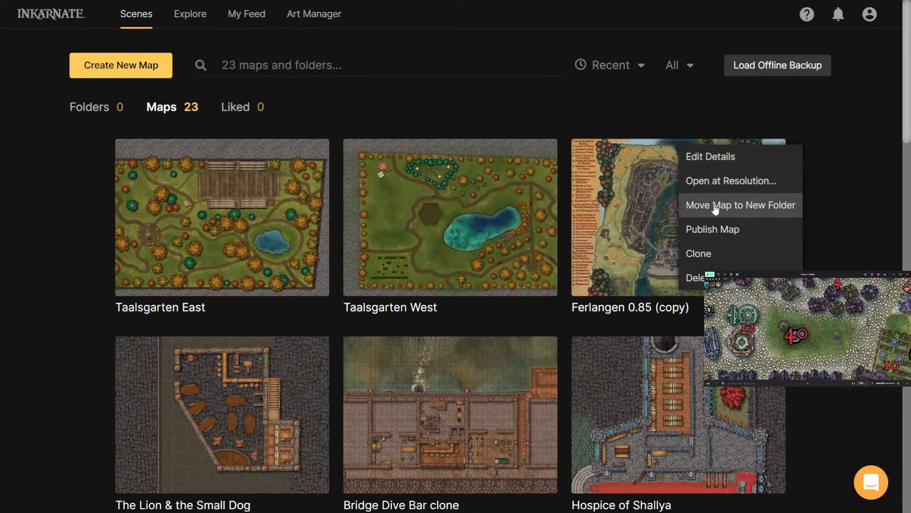
pyautogui.click(718, 180)
pyautogui.click(555, 209)
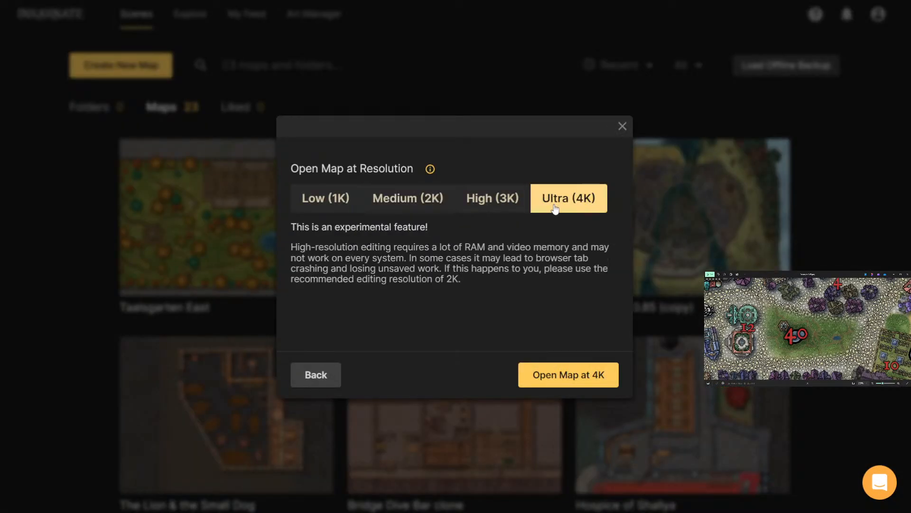
pyautogui.click(545, 376)
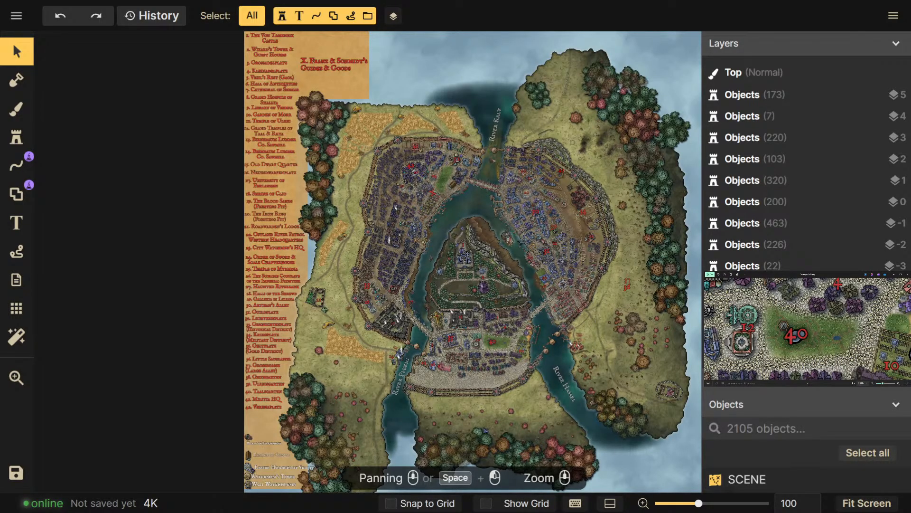
# Examine the city's east bank up close, around the blocks numbered 30, 31 and 39
pyautogui.scroll(6, 420, 149)
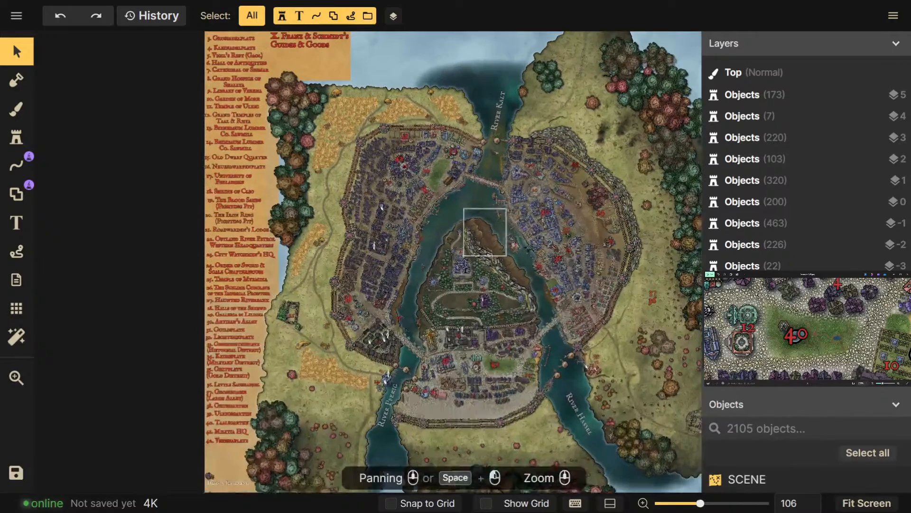
pyautogui.scroll(10, 546, 240)
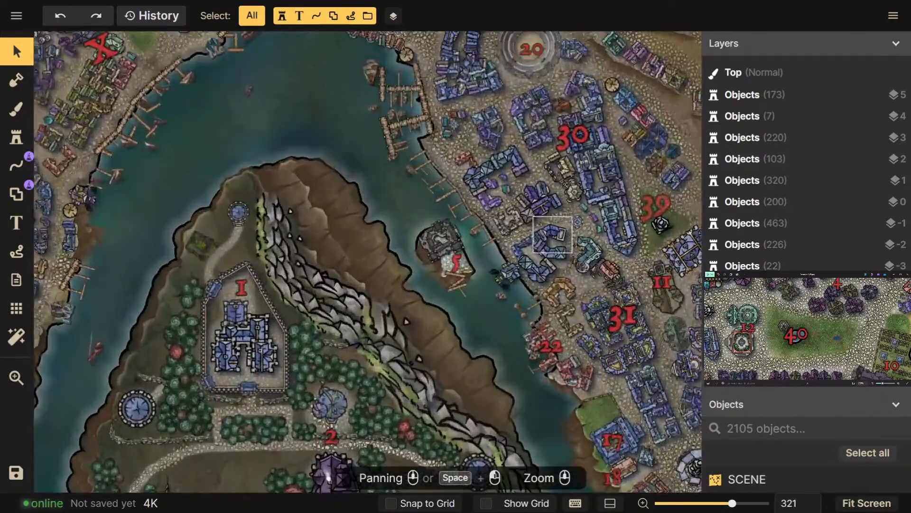
pyautogui.scroll(-5, 411, 303)
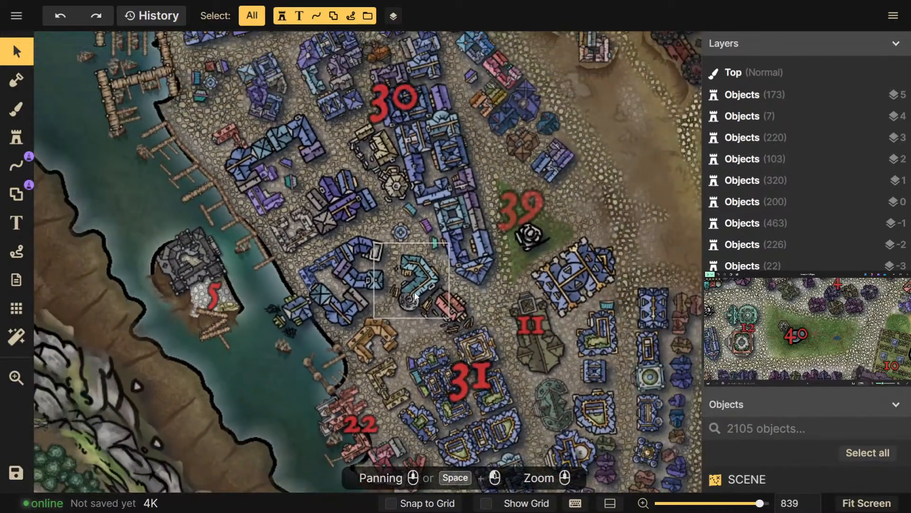
pyautogui.scroll(-3, 416, 296)
pyautogui.moveTo(415, 294); pyautogui.dragTo(401, 325)
pyautogui.scroll(-2, 401, 155)
pyautogui.scroll(-3, 400, 152)
pyautogui.scroll(-2, 404, 324)
pyautogui.scroll(5, 454, 170)
# Inspect the eastern district from the round arena numbered 20 and Grossegasse down to Little Sauerapfel along the city wall
pyautogui.moveTo(466, 206); pyautogui.dragTo(475, 289)
pyautogui.moveTo(497, 340); pyautogui.dragTo(462, 266)
pyautogui.moveTo(495, 379); pyautogui.dragTo(383, 257)
pyautogui.moveTo(393, 329); pyautogui.dragTo(377, 272)
pyautogui.moveTo(374, 307); pyautogui.dragTo(423, 348)
pyautogui.moveTo(356, 284); pyautogui.dragTo(447, 357)
pyautogui.moveTo(263, 319); pyautogui.dragTo(331, 342)
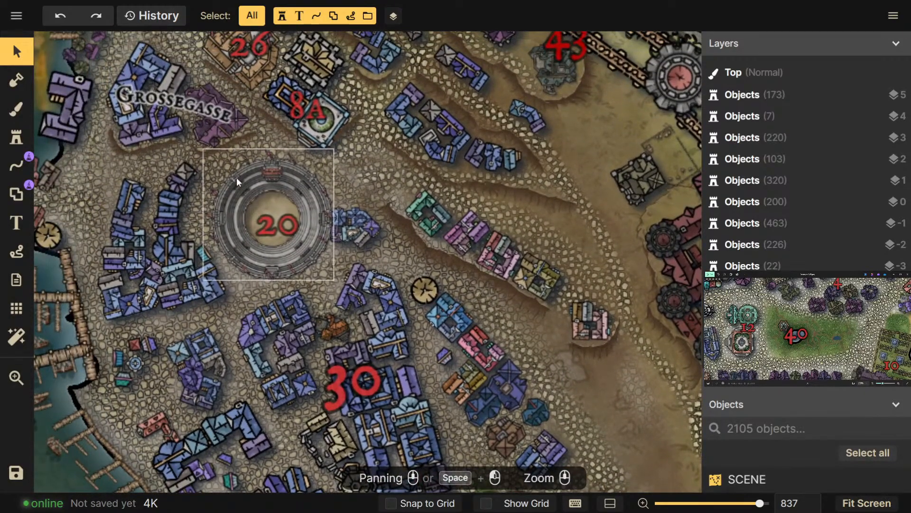
pyautogui.click(385, 145)
pyautogui.moveTo(288, 141); pyautogui.dragTo(429, 252)
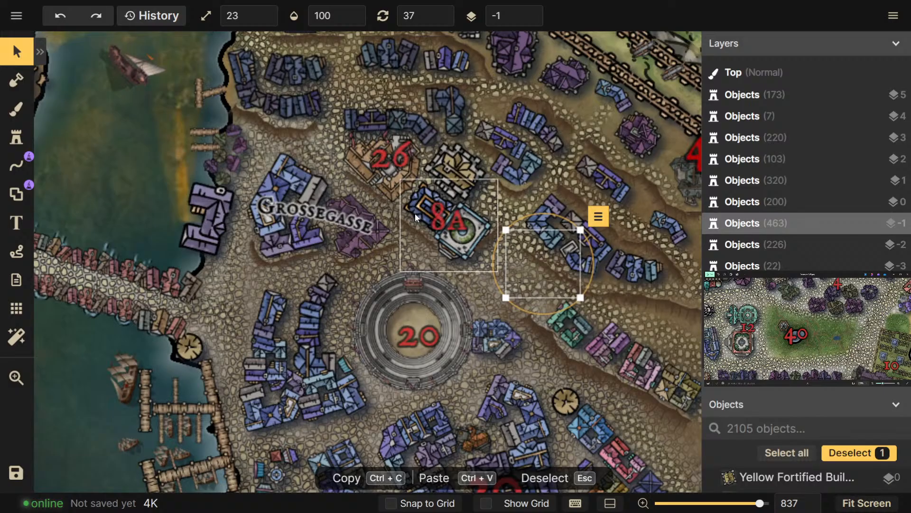
pyautogui.scroll(-2, 319, 224)
pyautogui.moveTo(508, 458); pyautogui.dragTo(330, 177)
pyautogui.moveTo(489, 389); pyautogui.dragTo(375, 218)
pyautogui.moveTo(430, 343); pyautogui.dragTo(305, 331)
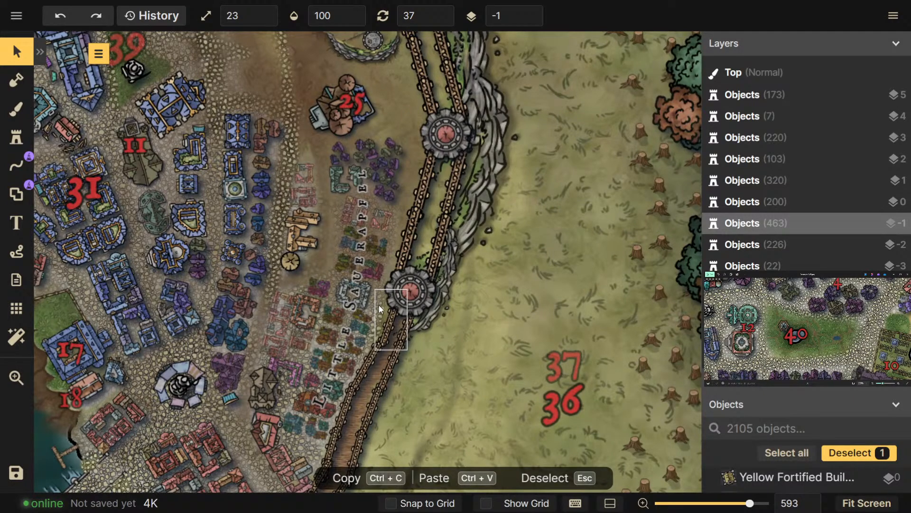
# Survey the castle hill between the rivers, the southern district around number 40 and the surrounding city quarters
pyautogui.scroll(-2, 379, 305)
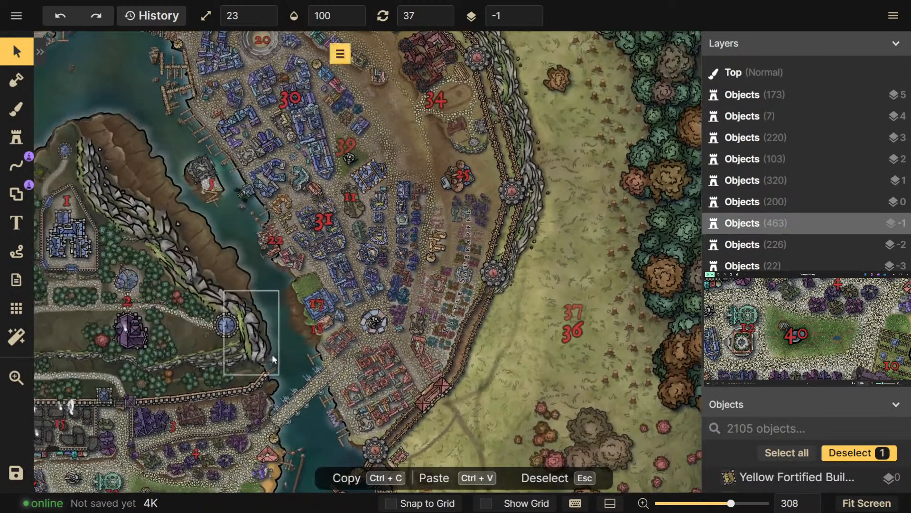
pyautogui.moveTo(272, 354); pyautogui.dragTo(460, 396)
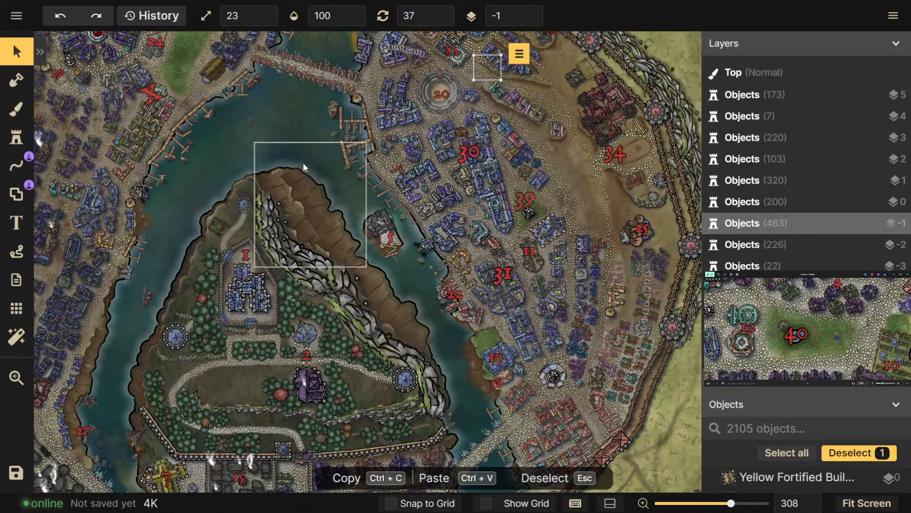
pyautogui.moveTo(306, 163); pyautogui.dragTo(378, 180)
pyautogui.scroll(-2, 377, 180)
pyautogui.scroll(-2, 404, 271)
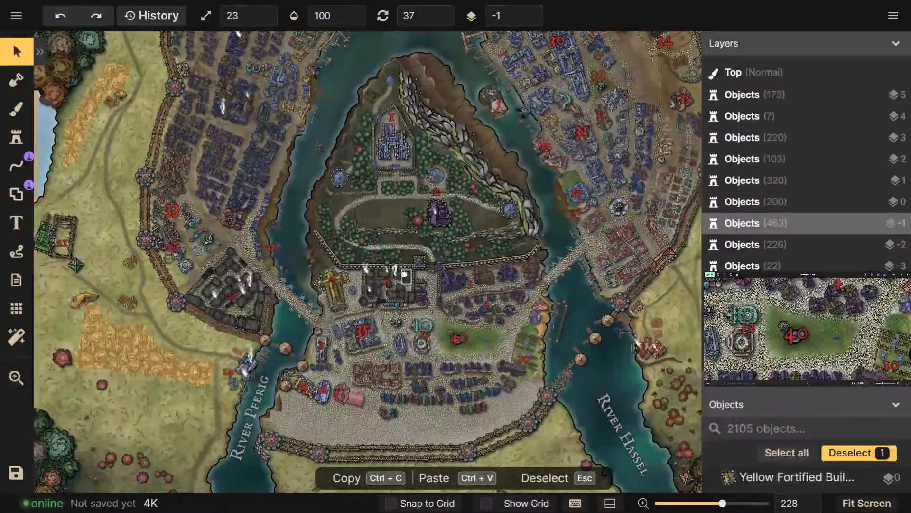
pyautogui.scroll(-1, 436, 299)
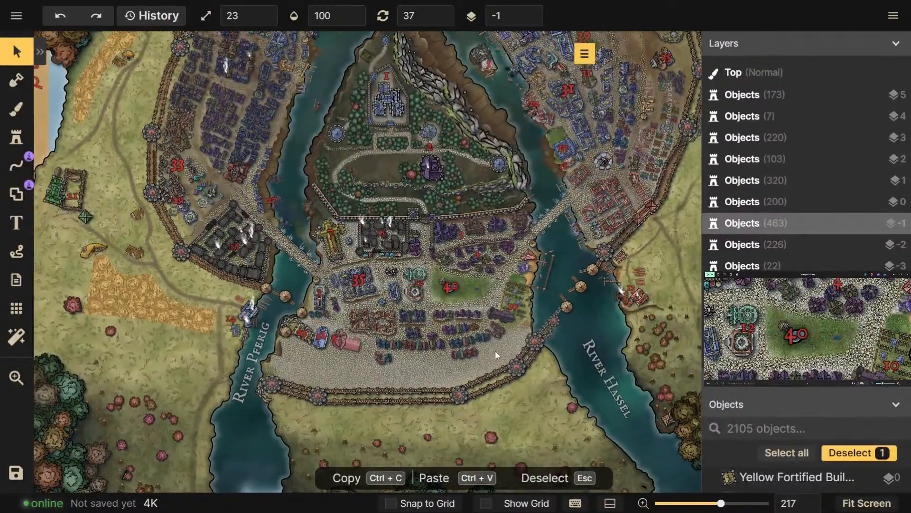
pyautogui.moveTo(407, 180); pyautogui.dragTo(398, 324)
pyautogui.moveTo(414, 231)
pyautogui.mouseDown()
pyautogui.moveTo(413, 349)
pyautogui.moveTo(378, 165)
pyautogui.mouseUp()
pyautogui.moveTo(194, 402); pyautogui.dragTo(267, 300)
pyautogui.moveTo(421, 263); pyautogui.dragTo(372, 367)
pyautogui.moveTo(376, 257); pyautogui.dragTo(303, 385)
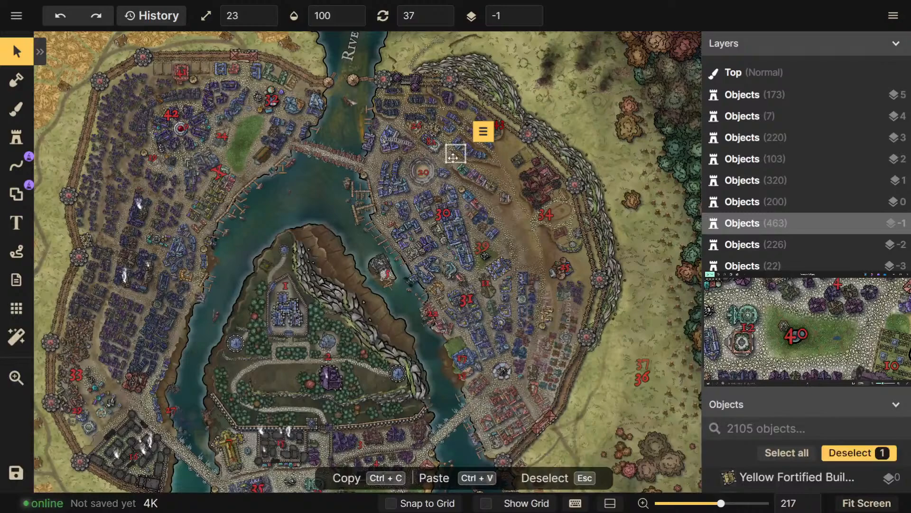
# Review the whole city layout, from the River Kalt in the north to the forests beyond the southern wall
pyautogui.moveTo(534, 240)
pyautogui.mouseDown()
pyautogui.moveTo(520, 224)
pyautogui.moveTo(565, 328)
pyautogui.moveTo(484, 255)
pyautogui.moveTo(547, 236)
pyautogui.mouseUp()
pyautogui.scroll(1, 520, 223)
pyautogui.moveTo(347, 270); pyautogui.dragTo(397, 184)
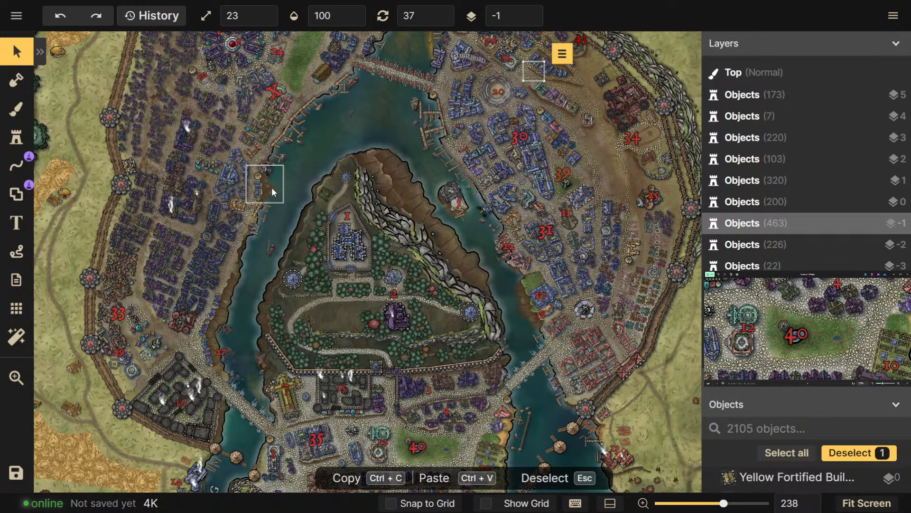
pyautogui.scroll(-1, 375, 359)
pyautogui.moveTo(376, 391); pyautogui.dragTo(385, 181)
pyautogui.moveTo(417, 374); pyautogui.dragTo(432, 311)
pyautogui.scroll(-3, 286, 357)
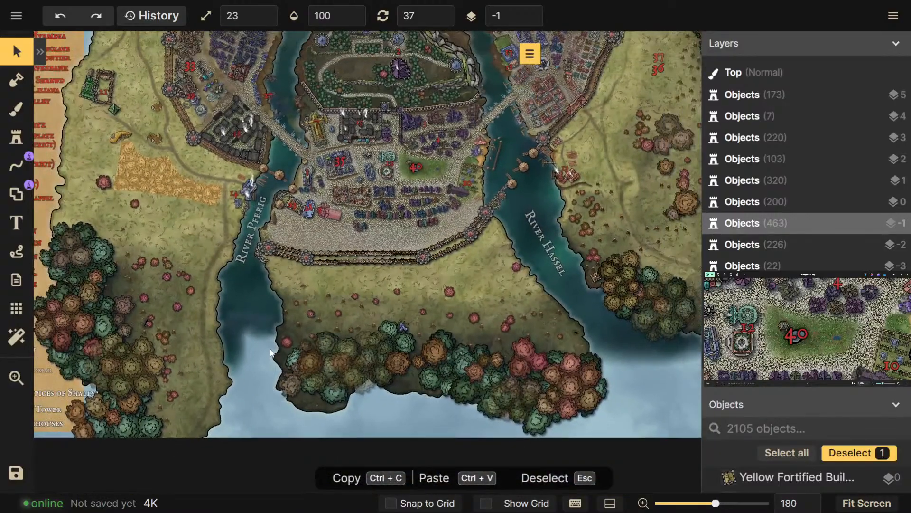
pyautogui.moveTo(280, 325); pyautogui.dragTo(302, 370)
pyautogui.scroll(1, 266, 296)
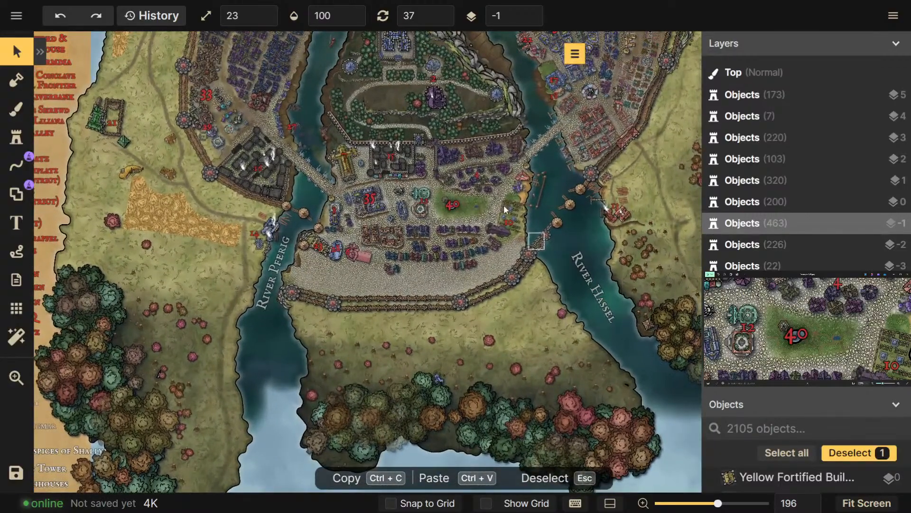
pyautogui.moveTo(448, 168); pyautogui.dragTo(421, 376)
pyautogui.scroll(-1, 479, 297)
pyautogui.scroll(-2, 414, 281)
pyautogui.moveTo(446, 224); pyautogui.dragTo(459, 272)
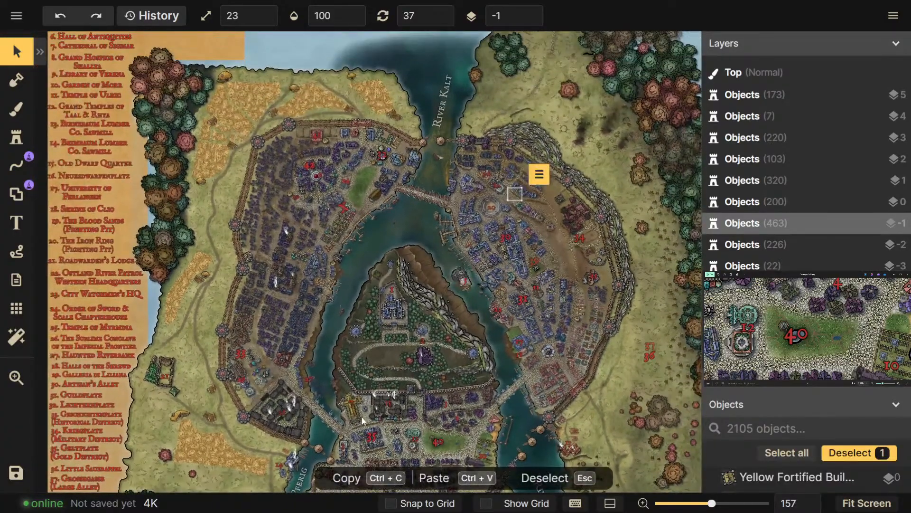
pyautogui.moveTo(362, 416); pyautogui.dragTo(362, 369)
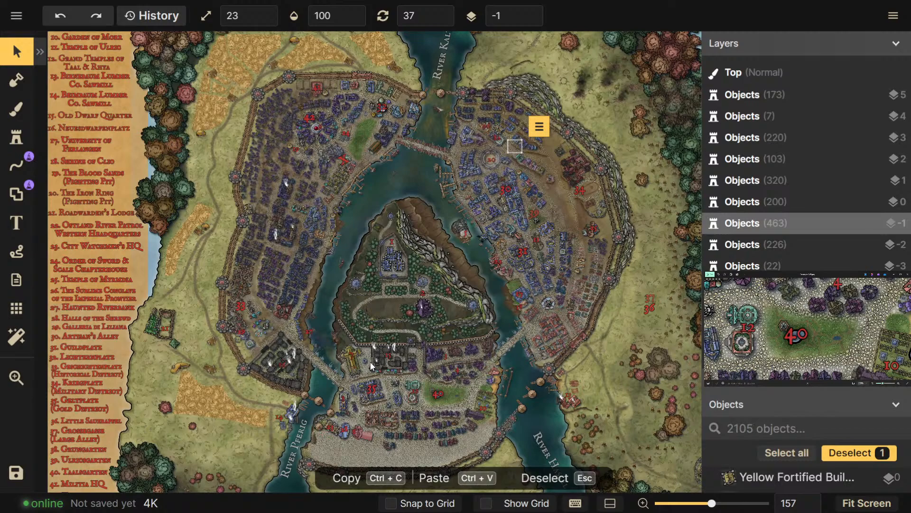
# Examine the northwestern district around number 42 and the east bank blocks around numbers 17, 22 and 31
pyautogui.scroll(2, 372, 346)
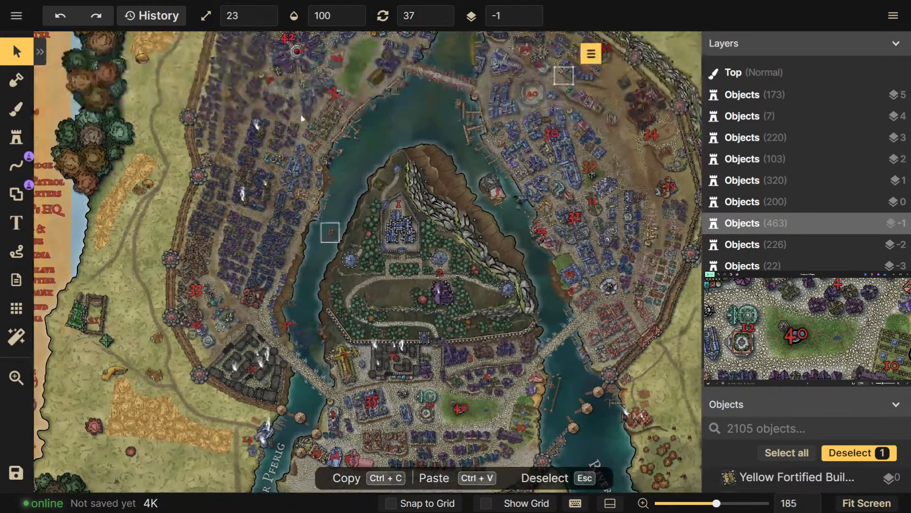
pyautogui.moveTo(283, 44); pyautogui.dragTo(388, 272)
pyautogui.scroll(2, 388, 272)
pyautogui.scroll(4, 412, 292)
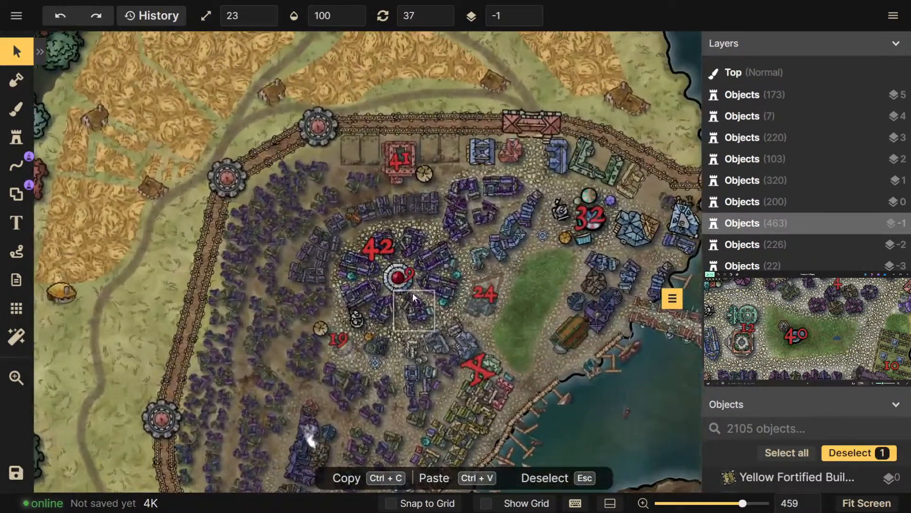
pyautogui.scroll(-5, 412, 292)
pyautogui.moveTo(497, 361); pyautogui.dragTo(358, 254)
pyautogui.moveTo(439, 357); pyautogui.dragTo(357, 256)
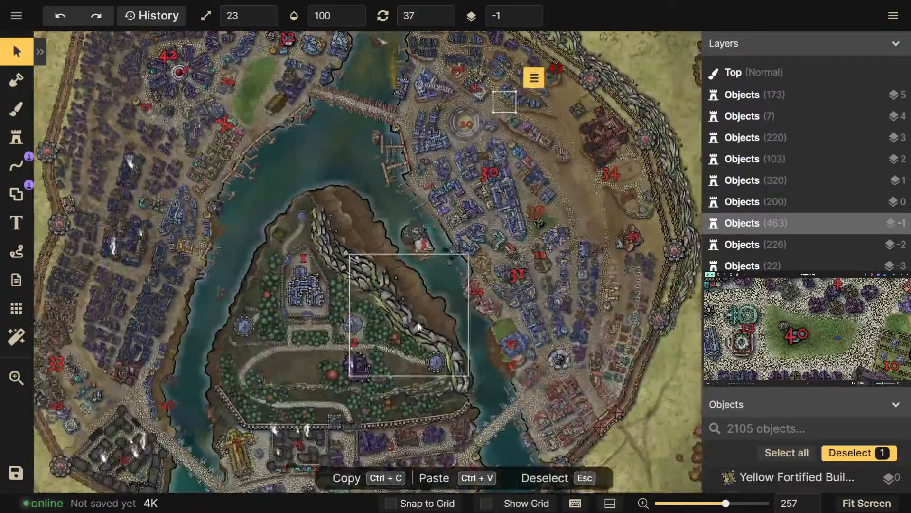
pyautogui.moveTo(425, 342); pyautogui.dragTo(426, 284)
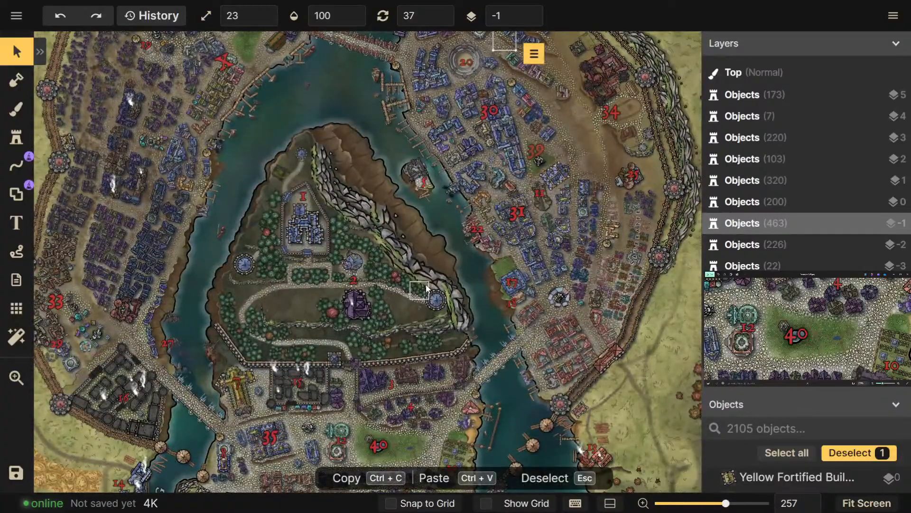
pyautogui.scroll(5, 547, 286)
pyautogui.moveTo(547, 286); pyautogui.dragTo(494, 244)
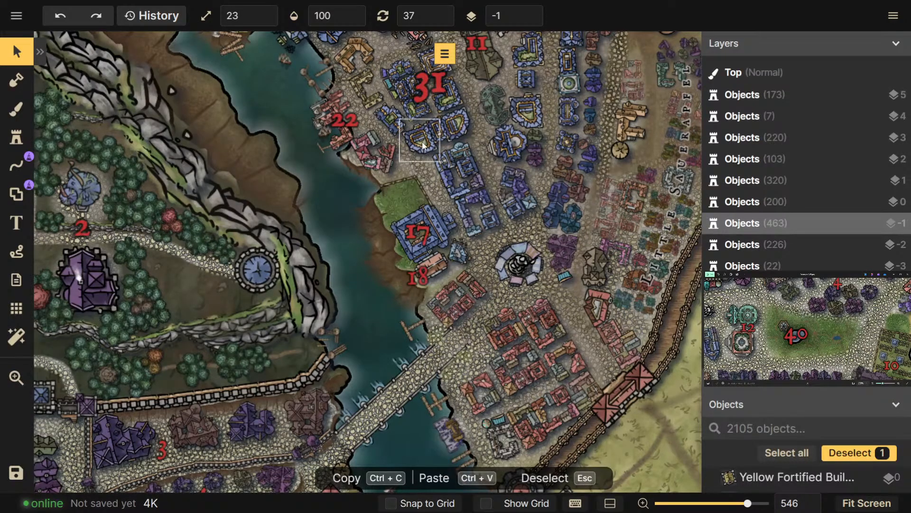
pyautogui.scroll(5, 432, 146)
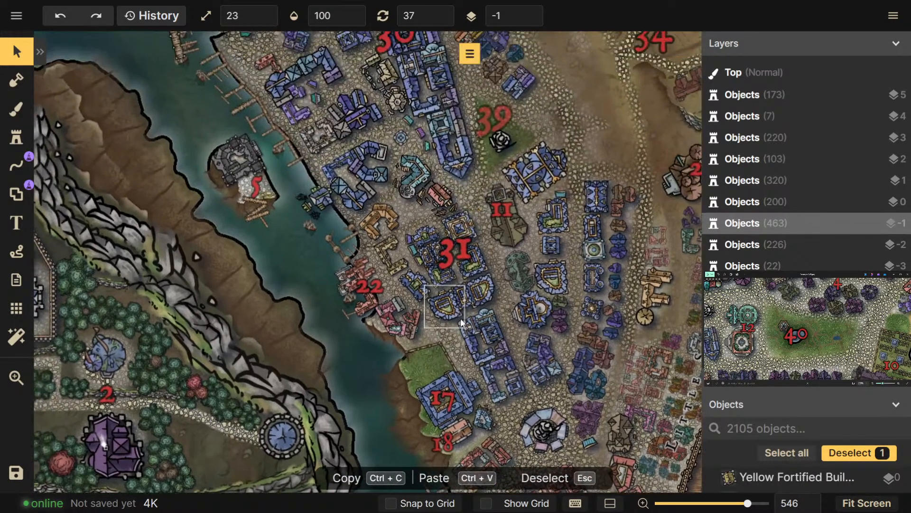
# Examine the western district between the city wall and the river, from the blocks above number 33 to the fields outside
pyautogui.scroll(4, 483, 256)
pyautogui.moveTo(239, 376); pyautogui.dragTo(553, 272)
pyautogui.scroll(-5, 418, 278)
pyautogui.moveTo(293, 297); pyautogui.dragTo(627, 278)
pyautogui.scroll(-1, 406, 272)
pyautogui.moveTo(406, 272); pyautogui.dragTo(483, 249)
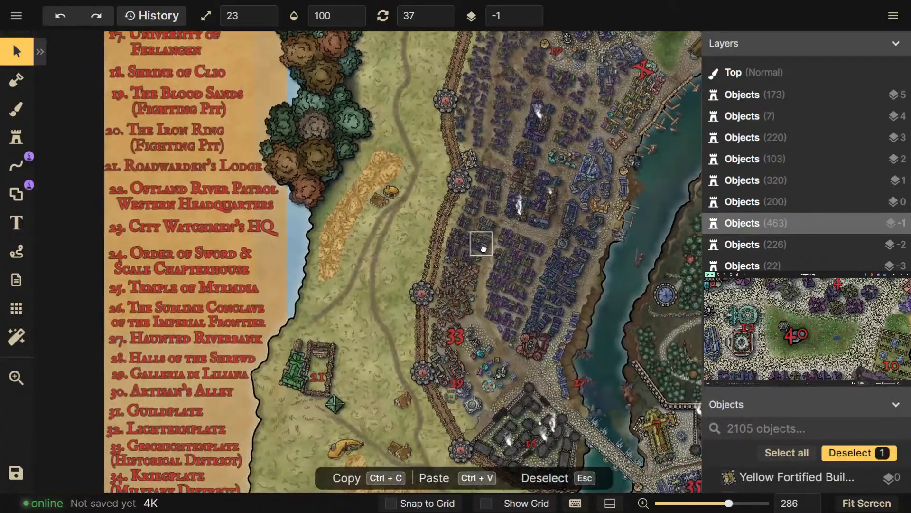
# Inspect the eastern district around numbers 30, 31, 11 and 39, then the quarter around number 34 along the wall
pyautogui.moveTo(637, 258); pyautogui.dragTo(223, 315)
pyautogui.scroll(4, 420, 309)
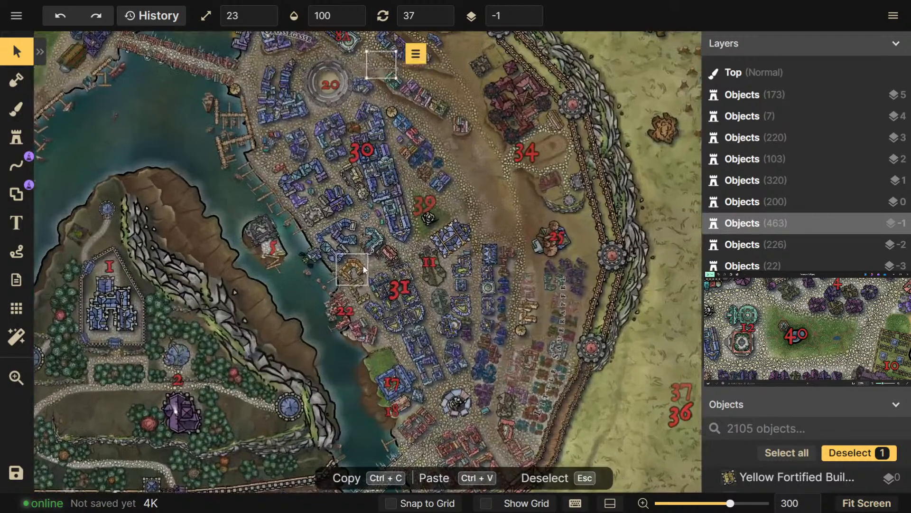
pyautogui.moveTo(420, 309); pyautogui.dragTo(359, 161)
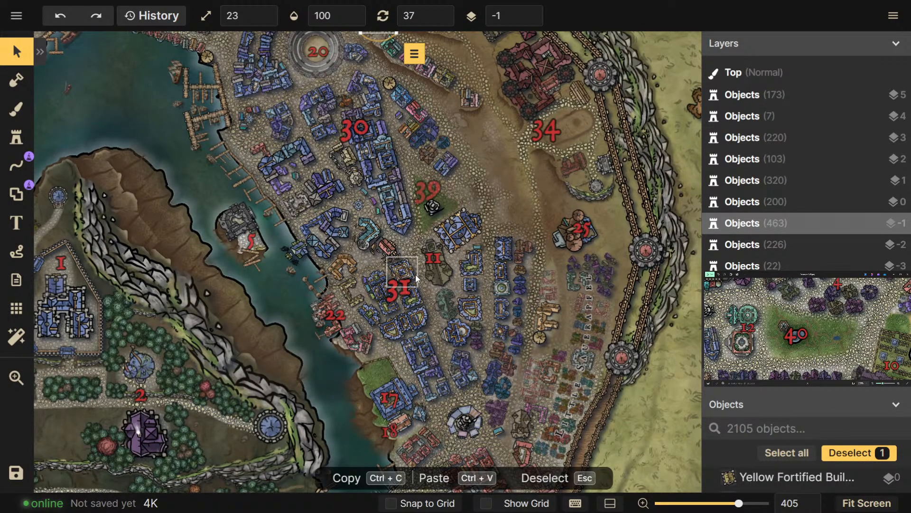
pyautogui.scroll(1, 433, 211)
pyautogui.scroll(2, 433, 211)
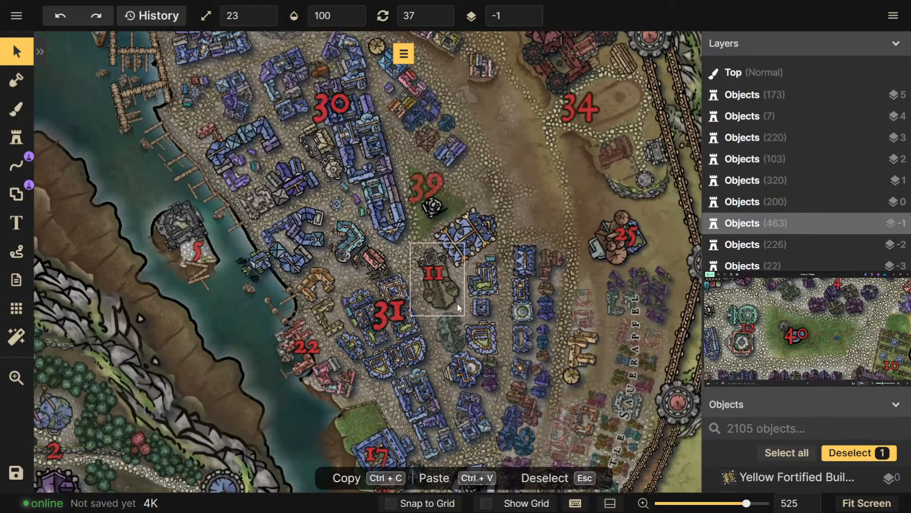
pyautogui.moveTo(592, 252); pyautogui.dragTo(519, 272)
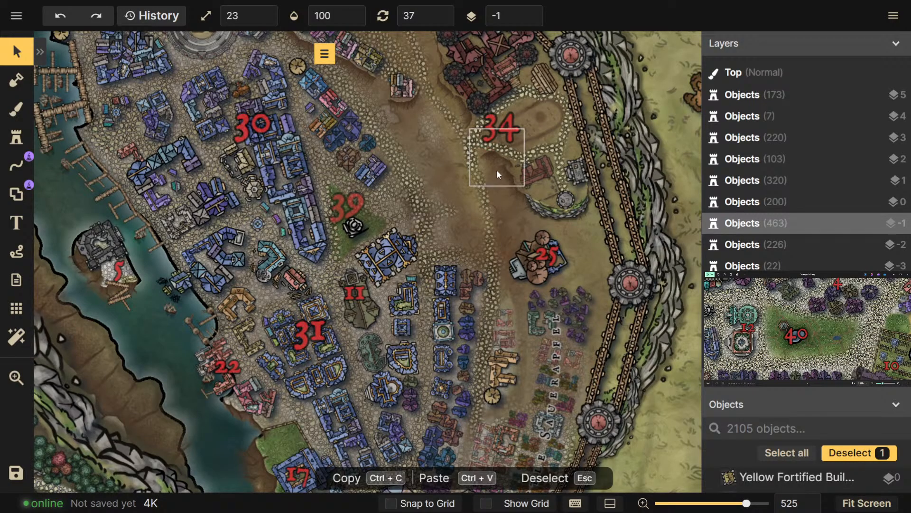
pyautogui.moveTo(498, 172); pyautogui.dragTo(475, 340)
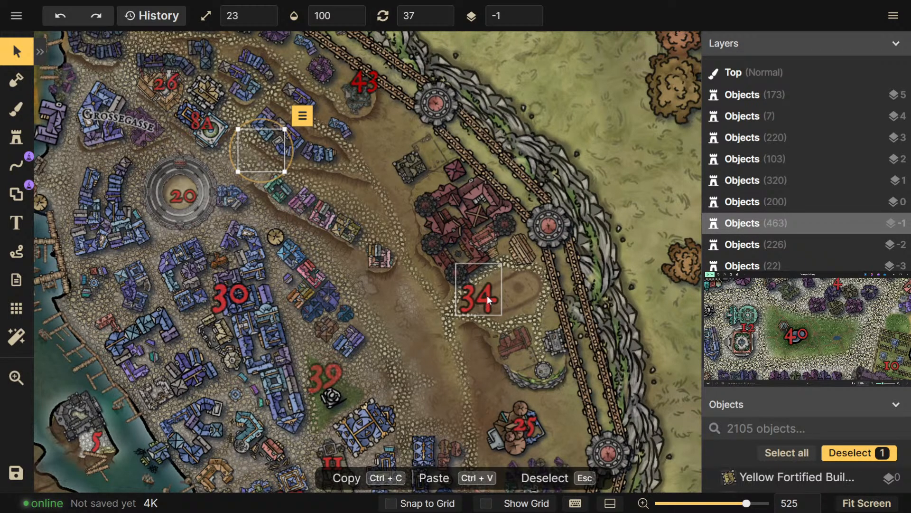
pyautogui.scroll(-3, 487, 296)
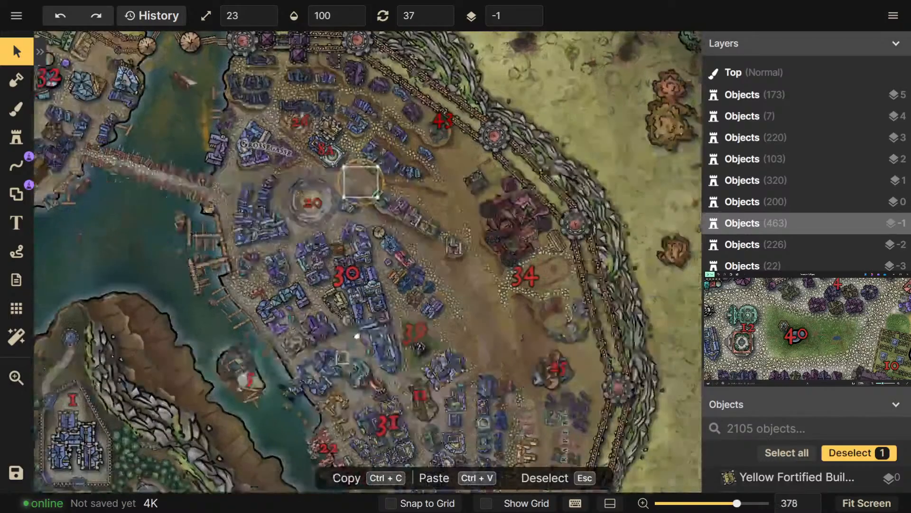
# Survey the castle hill around numbers 1 and 2, then both banks of the River Pferig around numbers 16, 7 and 15
pyautogui.moveTo(355, 337); pyautogui.dragTo(454, 239)
pyautogui.moveTo(269, 370); pyautogui.dragTo(353, 292)
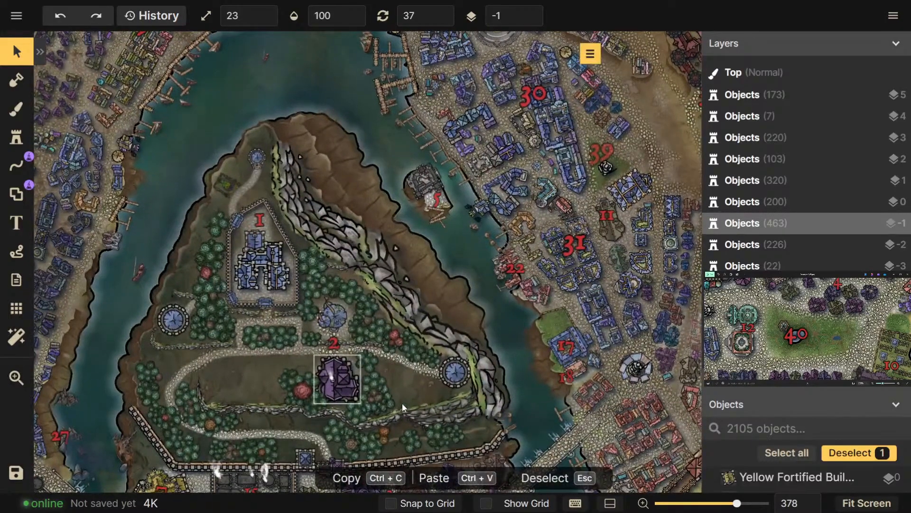
pyautogui.moveTo(389, 400); pyautogui.dragTo(432, 234)
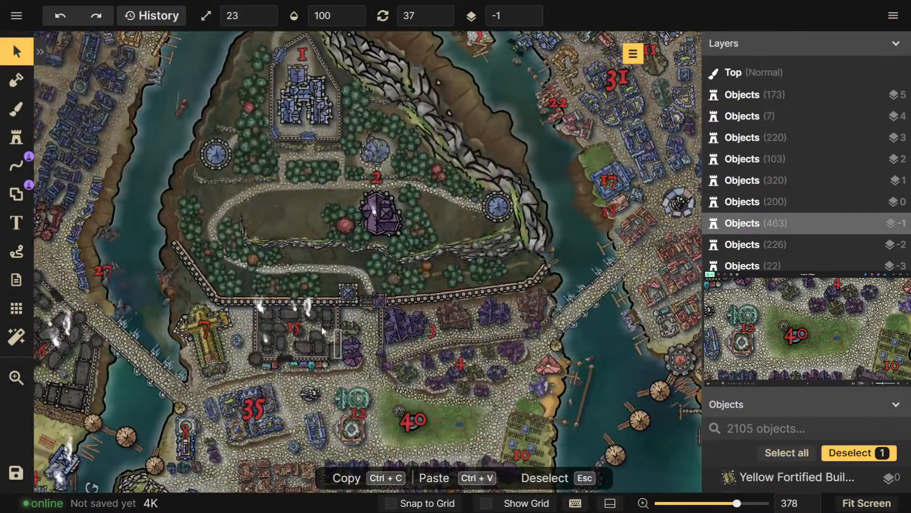
pyautogui.moveTo(260, 363); pyautogui.dragTo(421, 306)
pyautogui.moveTo(209, 274); pyautogui.dragTo(335, 265)
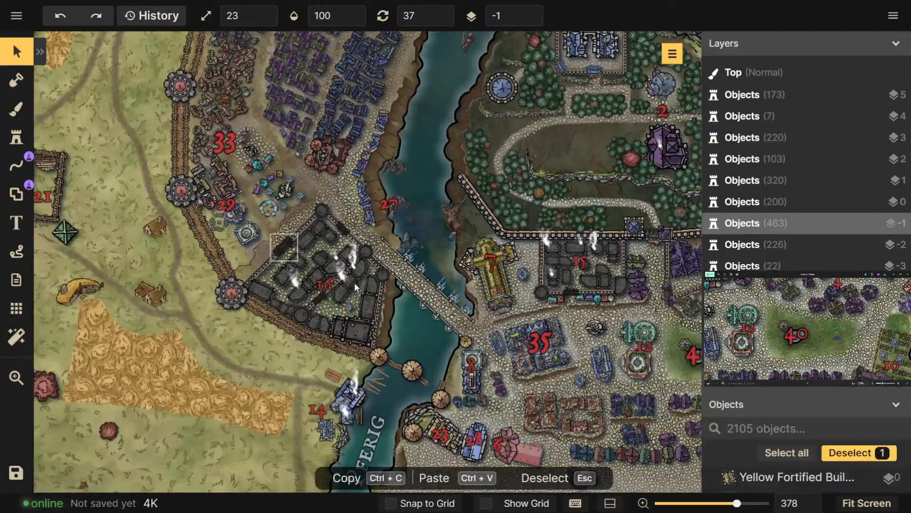
pyautogui.moveTo(496, 260); pyautogui.dragTo(393, 263)
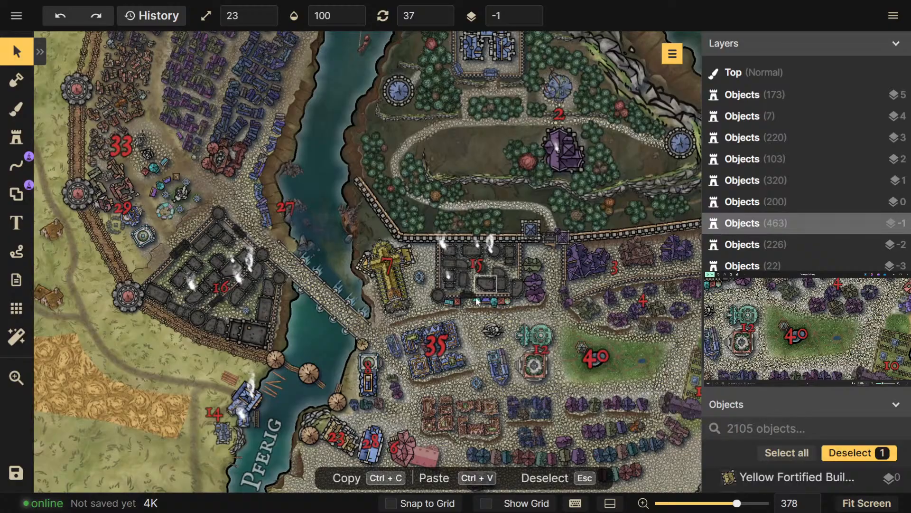
pyautogui.scroll(2, 468, 308)
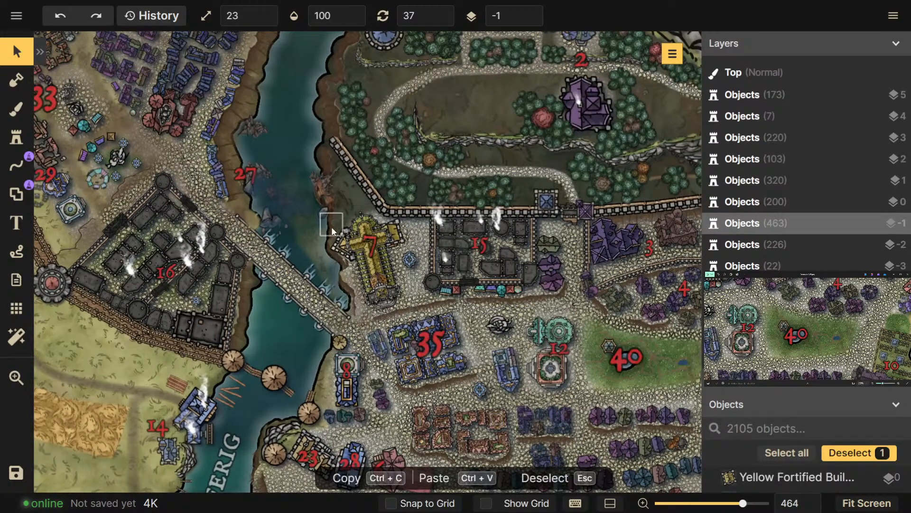
pyautogui.moveTo(385, 247); pyautogui.dragTo(273, 189)
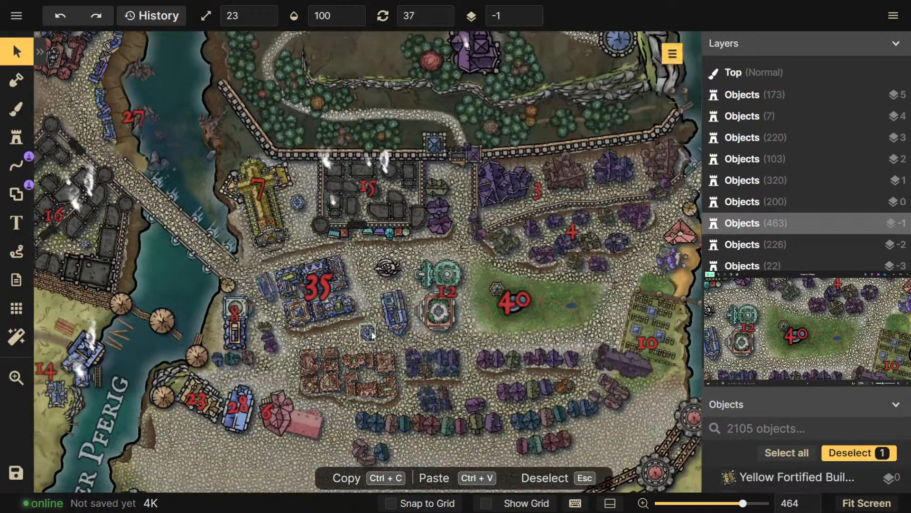
# Try to nudge the yellow fortified tower at number 7, then inspect the southern district eastward to number 10 and its riverside jetties
pyautogui.click(221, 195)
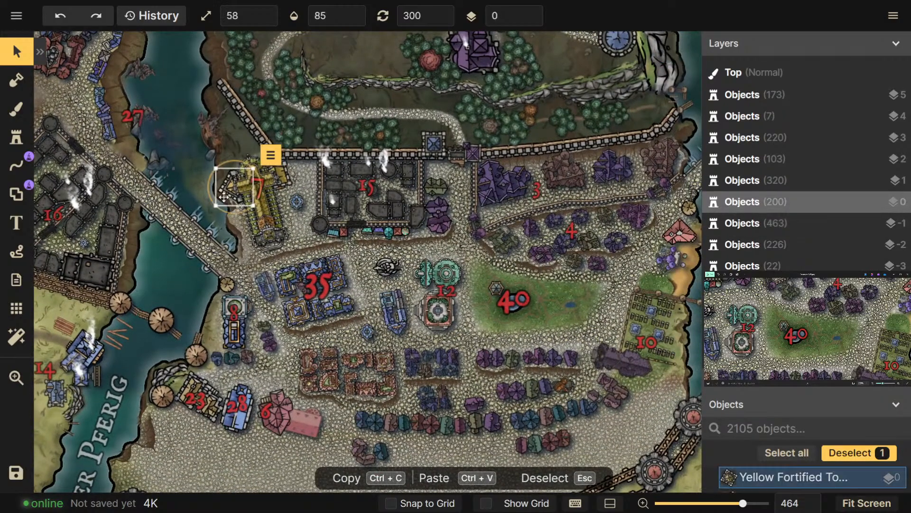
pyautogui.moveTo(219, 196); pyautogui.dragTo(225, 198)
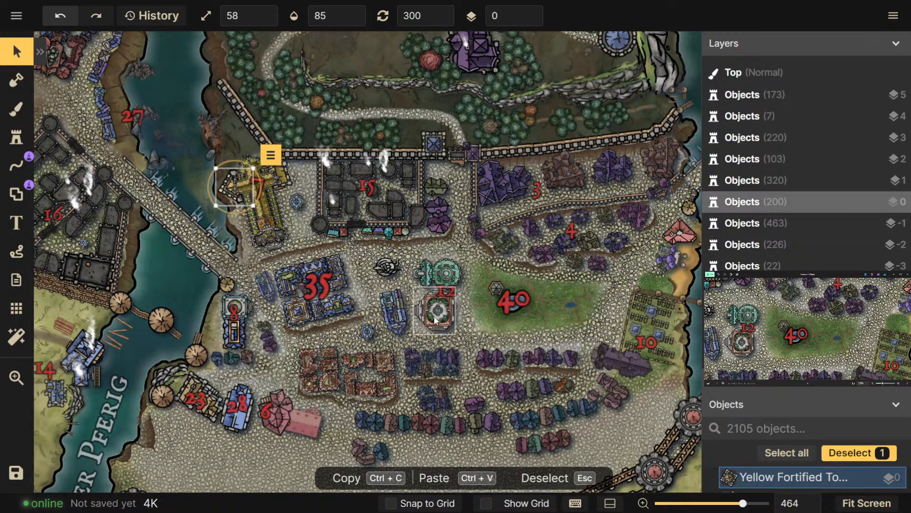
pyautogui.moveTo(549, 344); pyautogui.dragTo(398, 304)
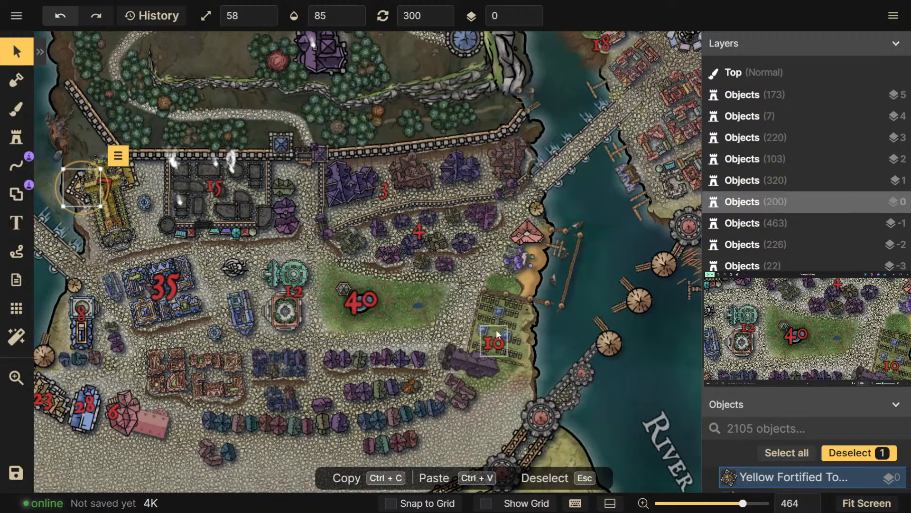
pyautogui.moveTo(574, 392); pyautogui.dragTo(409, 370)
pyautogui.scroll(5, 400, 255)
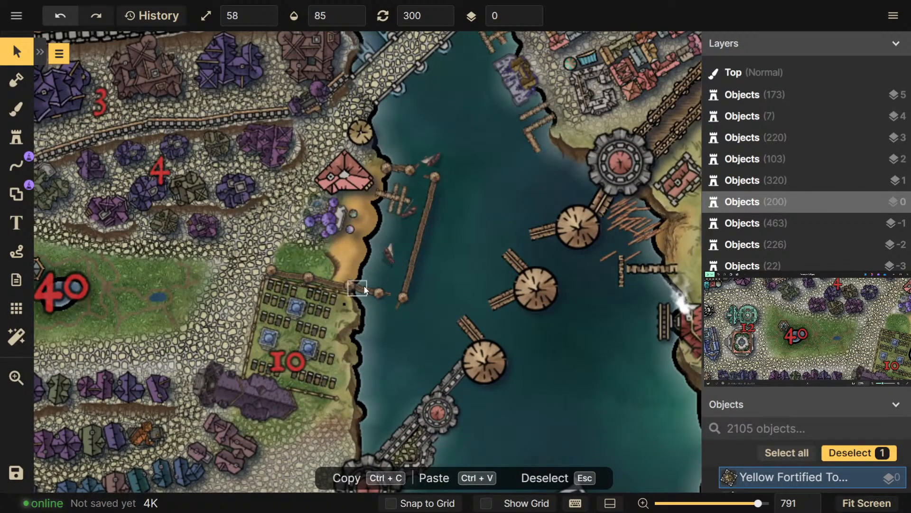
pyautogui.moveTo(359, 291); pyautogui.dragTo(453, 254)
pyautogui.scroll(2, 449, 198)
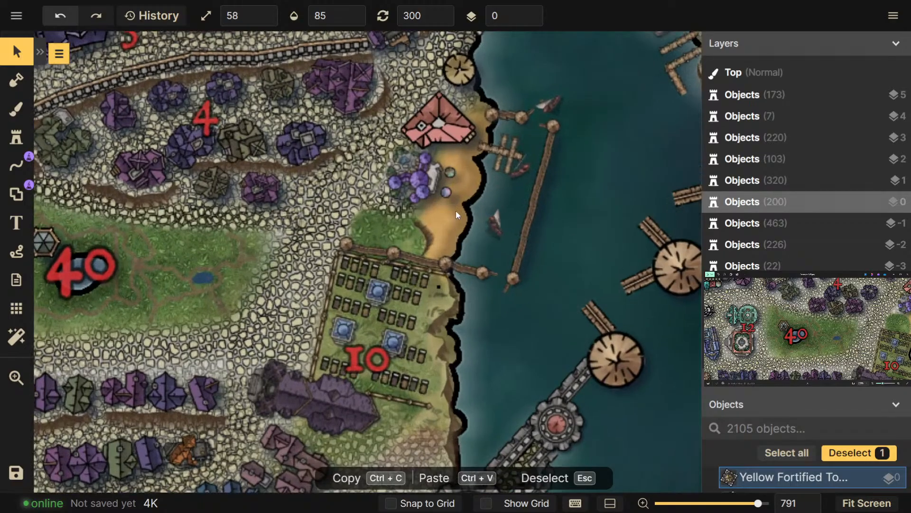
pyautogui.scroll(-2, 454, 201)
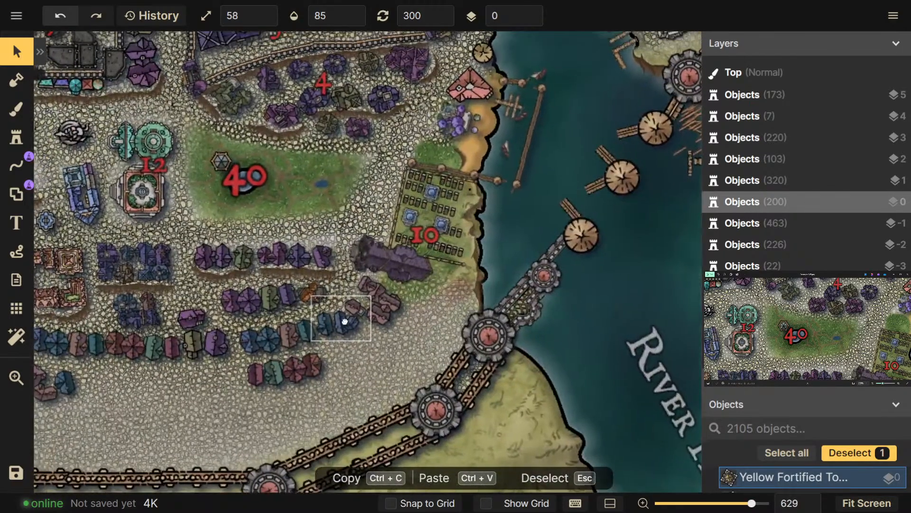
# Examine the row houses south of numbers 12 and 40, and the riverside buildings at numbers 6, 28 and 23
pyautogui.moveTo(368, 259); pyautogui.dragTo(394, 287)
pyautogui.moveTo(343, 337); pyautogui.dragTo(473, 341)
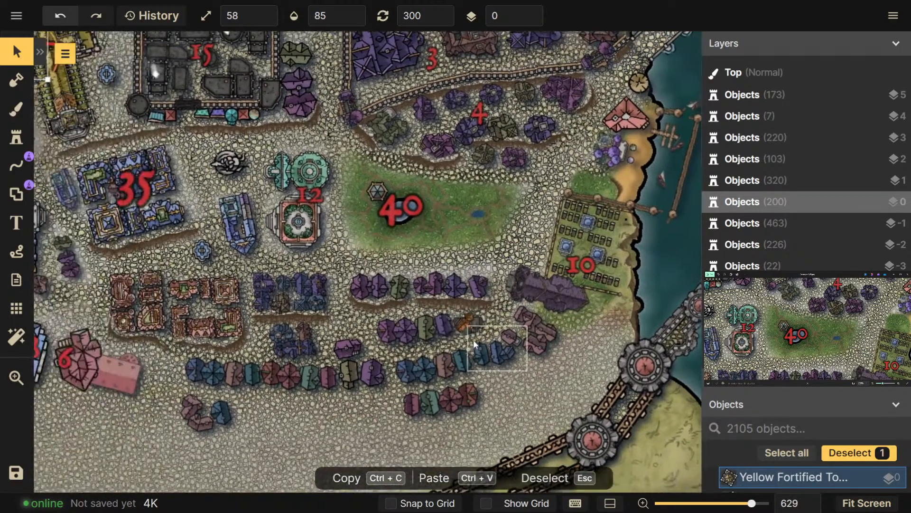
pyautogui.moveTo(413, 348); pyautogui.dragTo(517, 345)
pyautogui.moveTo(460, 349); pyautogui.dragTo(506, 368)
pyautogui.moveTo(451, 383); pyautogui.dragTo(405, 402)
pyautogui.scroll(5, 512, 376)
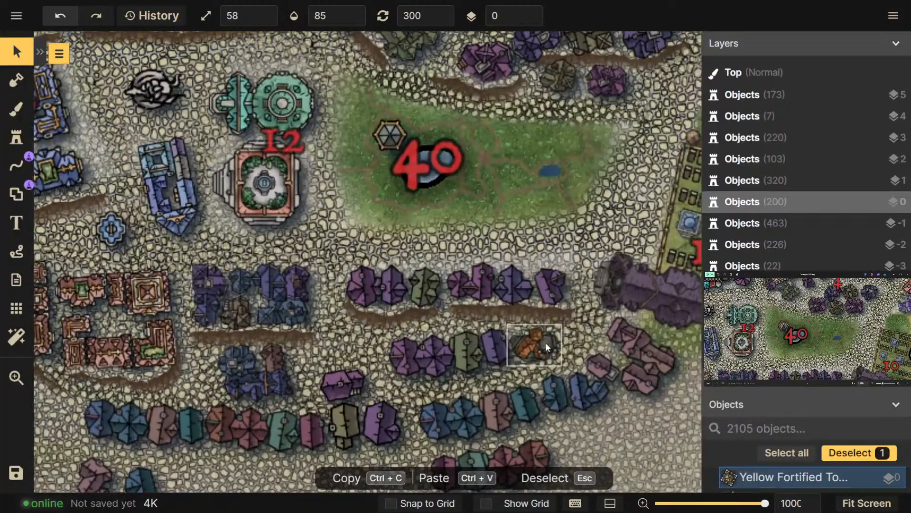
pyautogui.scroll(-5, 545, 343)
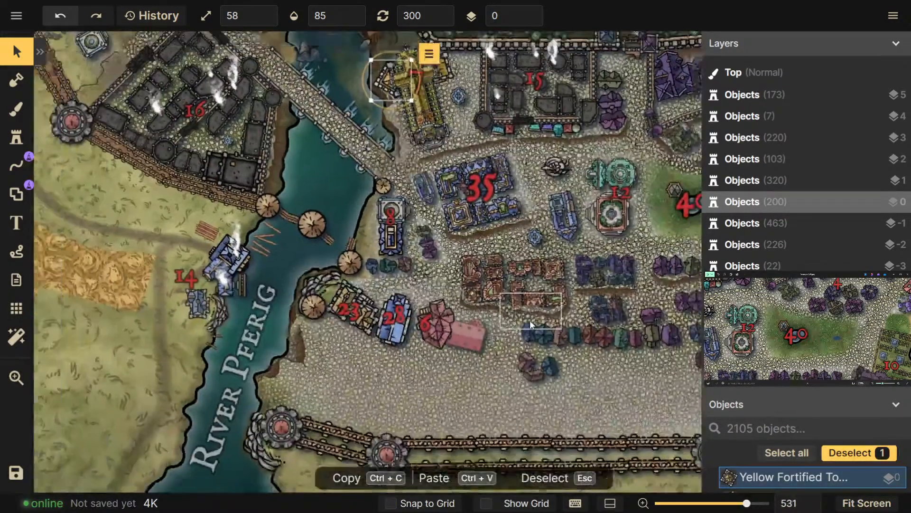
pyautogui.scroll(-2, 532, 325)
# Study the river island at number 5 and its facing waterfront near number 22, comparing them with the dense western quarter
pyautogui.moveTo(636, 240); pyautogui.dragTo(421, 299)
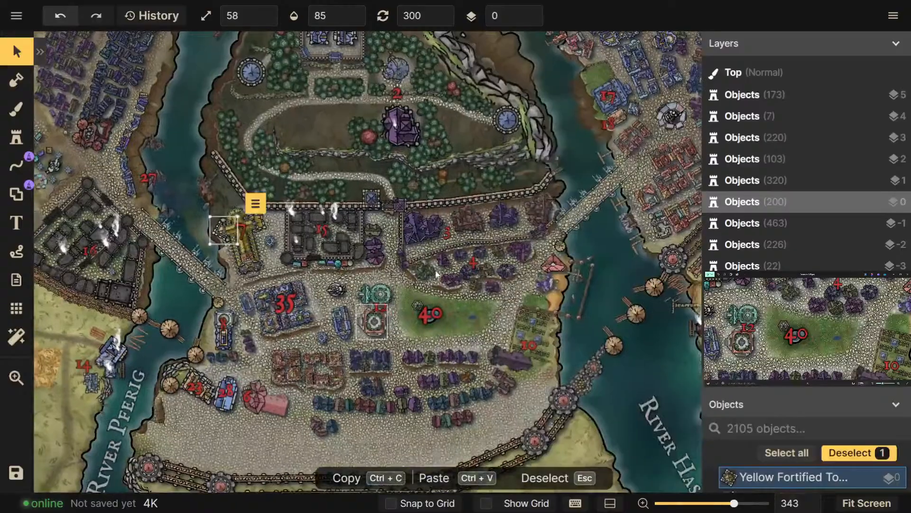
pyautogui.moveTo(534, 134); pyautogui.dragTo(498, 285)
pyautogui.moveTo(493, 146); pyautogui.dragTo(431, 264)
pyautogui.scroll(5, 431, 264)
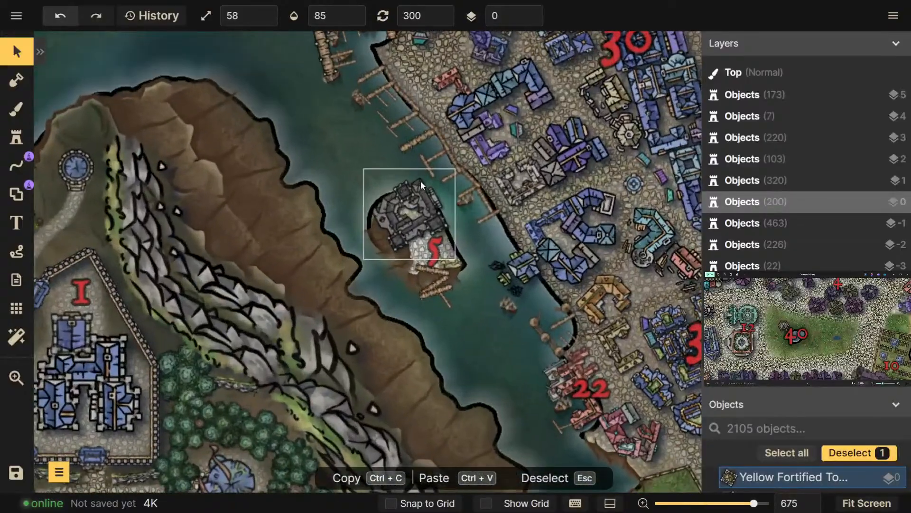
pyautogui.scroll(-3, 421, 180)
pyautogui.moveTo(400, 260); pyautogui.dragTo(403, 310)
pyautogui.moveTo(95, 265); pyautogui.dragTo(650, 278)
pyautogui.moveTo(97, 282); pyautogui.dragTo(584, 406)
pyautogui.moveTo(588, 329); pyautogui.dragTo(163, 201)
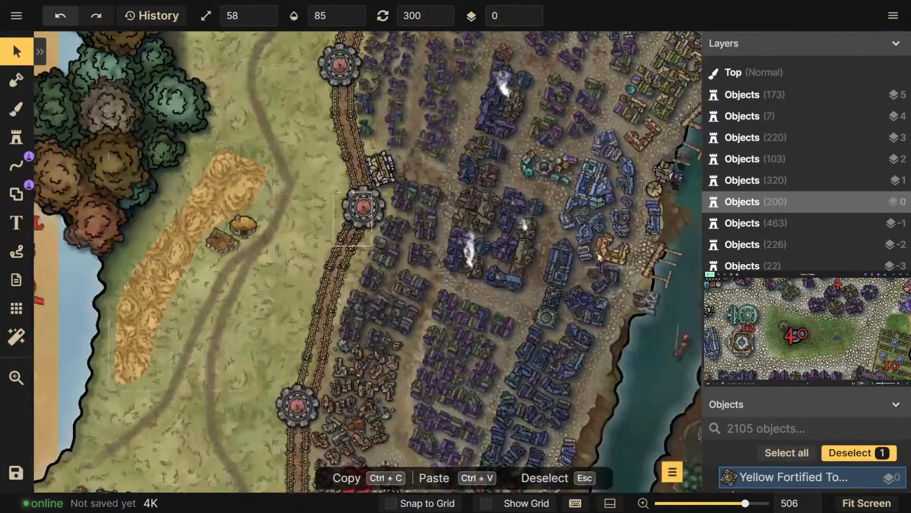
pyautogui.moveTo(655, 284); pyautogui.dragTo(85, 204)
pyautogui.moveTo(587, 267); pyautogui.dragTo(397, 259)
pyautogui.scroll(5, 374, 219)
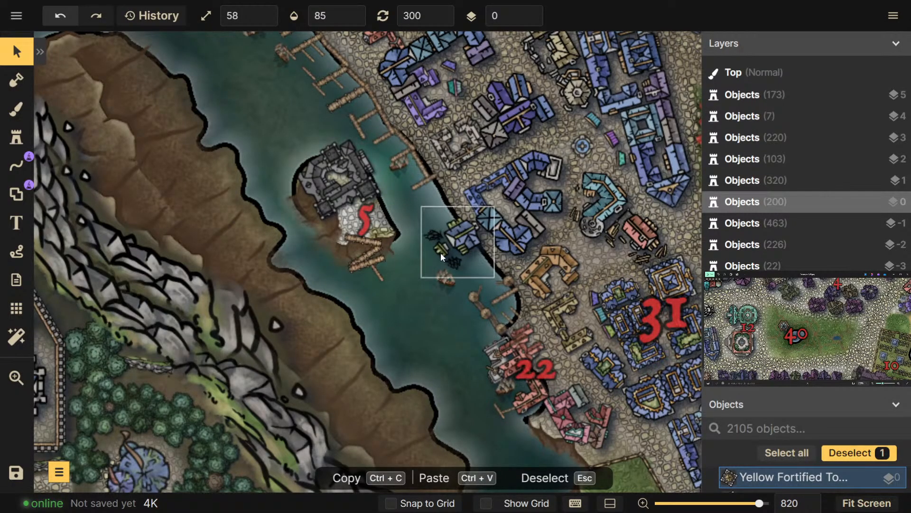
pyautogui.scroll(-1, 541, 382)
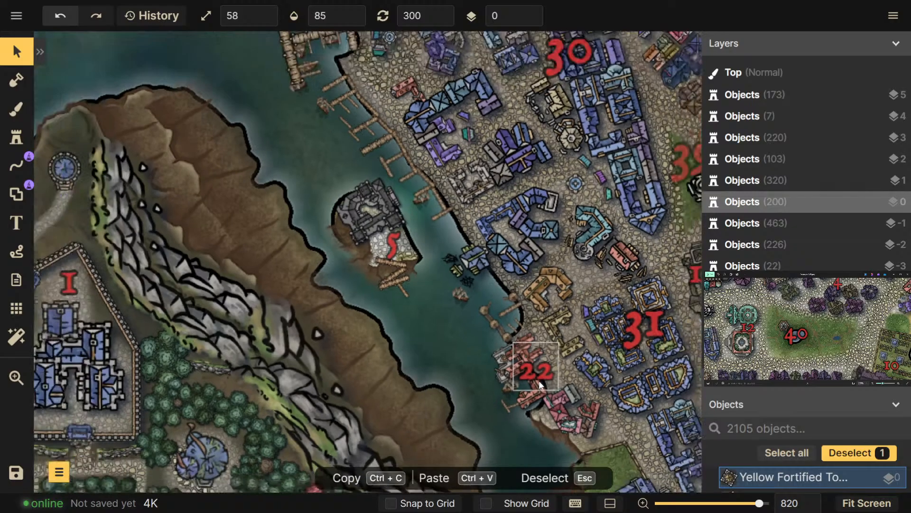
# Review the overall city layout around the castle hill, including both riverbank districts, the bridges and the outer walls
pyautogui.scroll(-5, 540, 383)
pyautogui.scroll(-2, 545, 377)
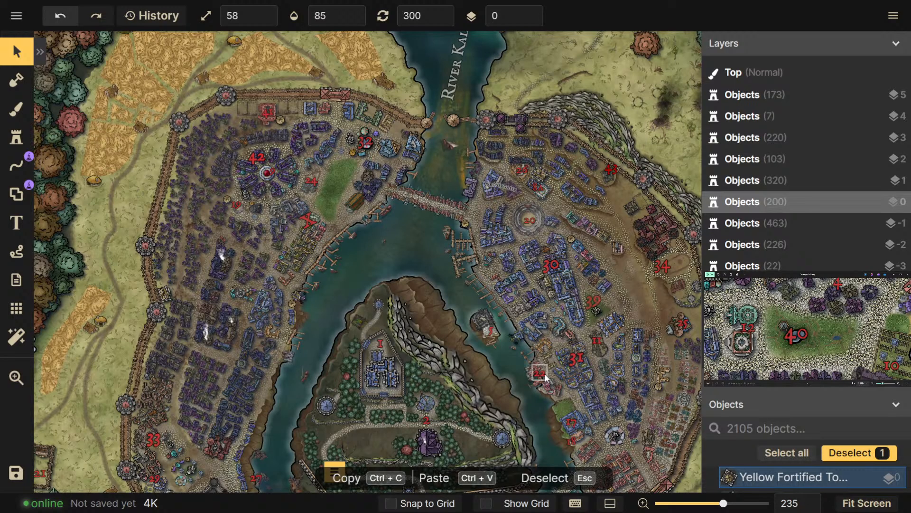
pyautogui.scroll(-3, 545, 375)
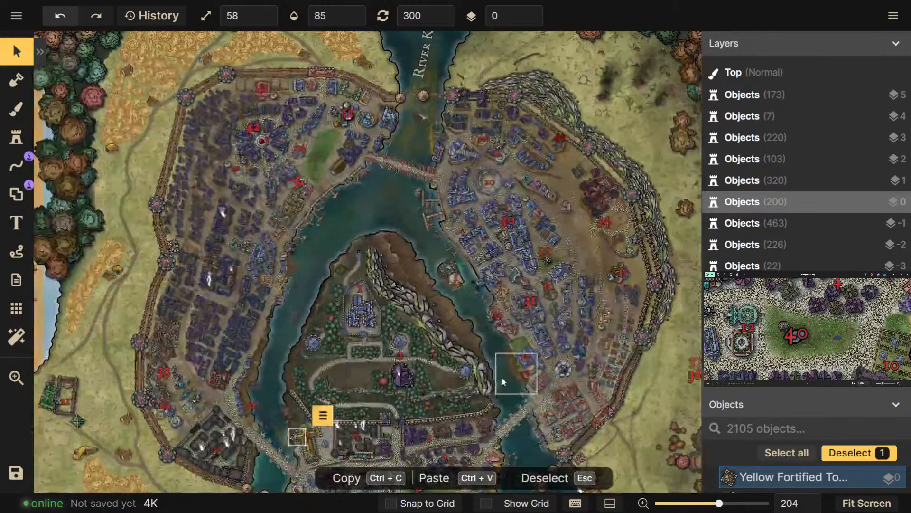
pyautogui.moveTo(501, 377); pyautogui.dragTo(463, 352)
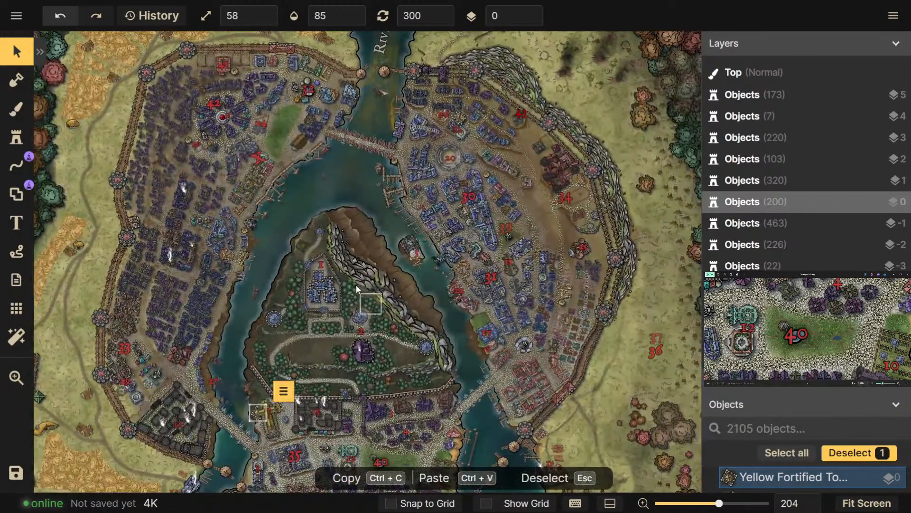
pyautogui.click(318, 201)
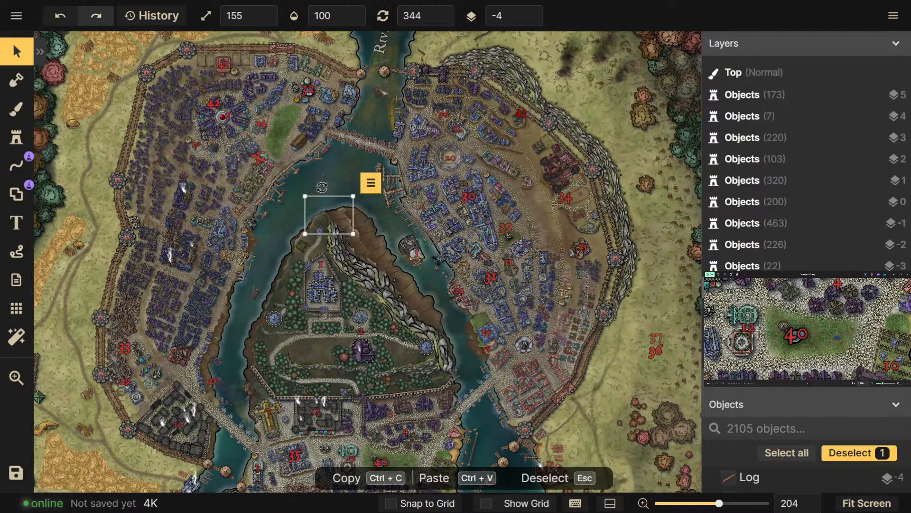
pyautogui.click(342, 172)
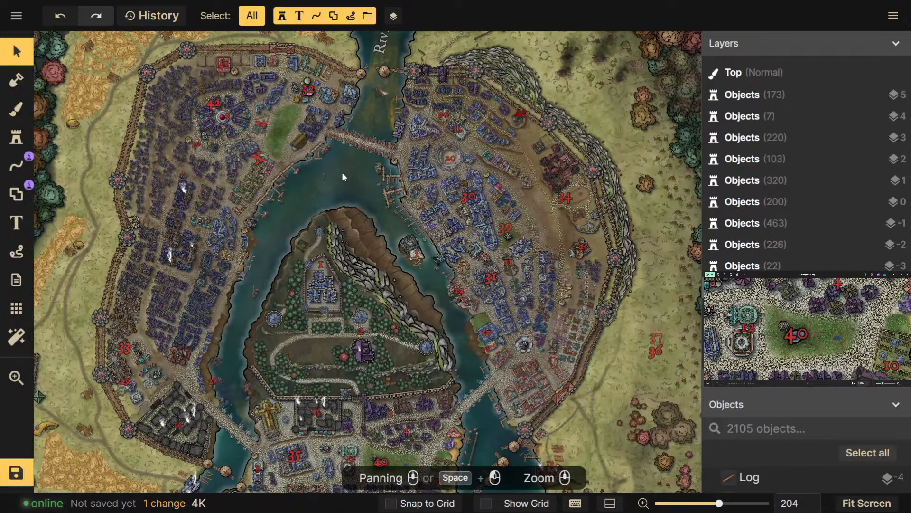
pyautogui.scroll(4, 490, 390)
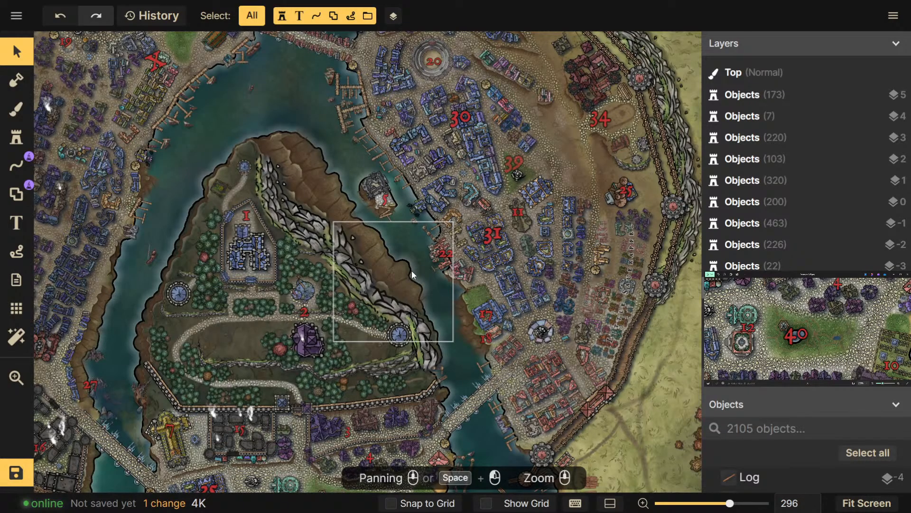
pyautogui.scroll(-3, 416, 271)
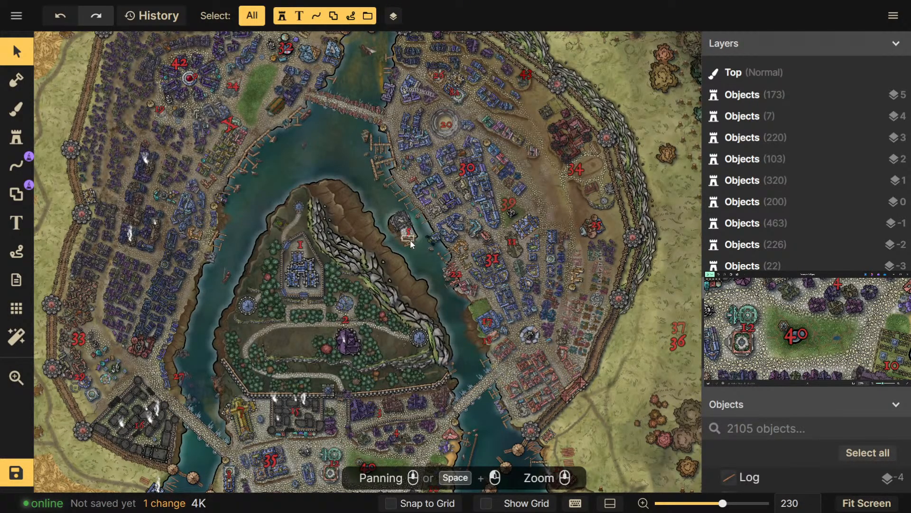
pyautogui.moveTo(405, 291); pyautogui.dragTo(416, 343)
pyautogui.scroll(-3, 417, 343)
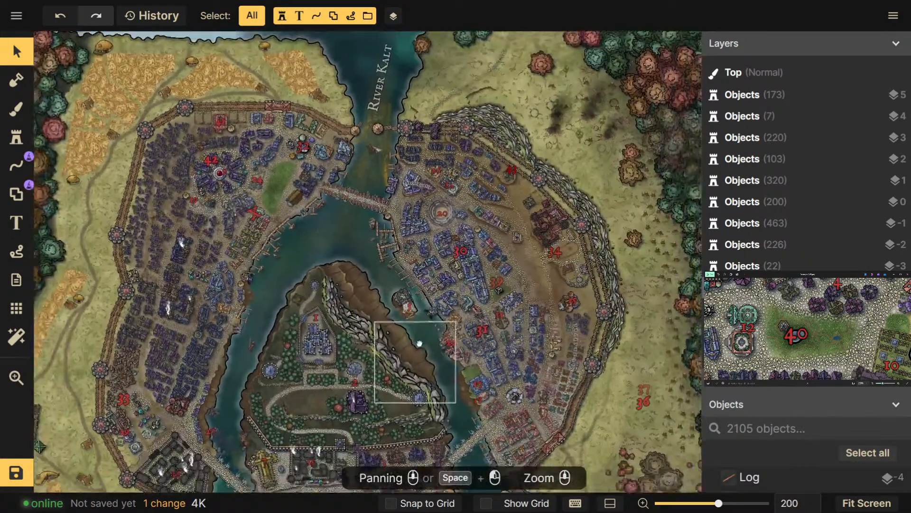
# Examine the castle hill at numbers 1 and 2 with the bridge near number 27, then the northern river mouth at River Kalt
pyautogui.scroll(-2, 431, 392)
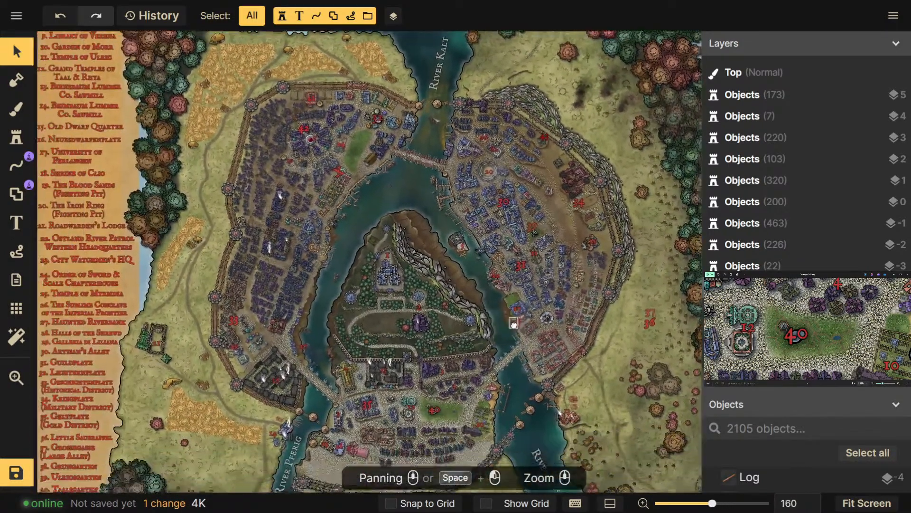
pyautogui.scroll(8, 448, 408)
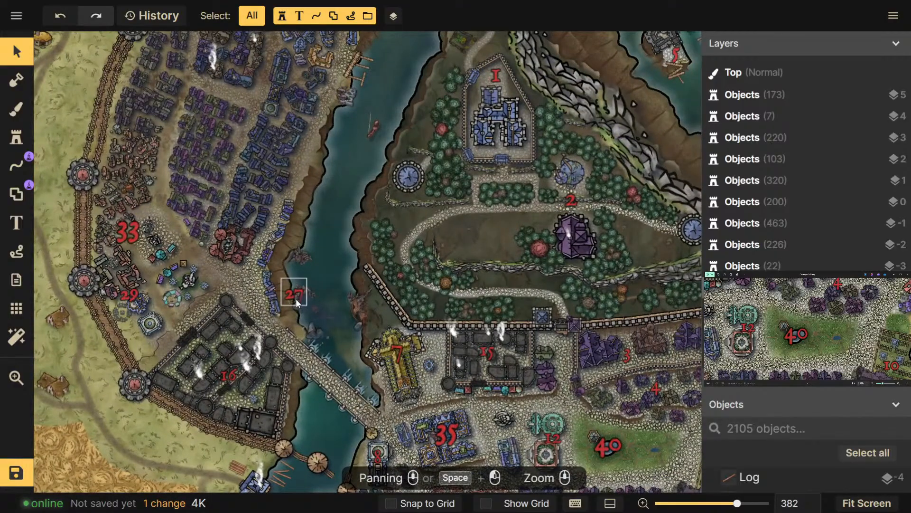
pyautogui.moveTo(480, 340); pyautogui.dragTo(564, 335)
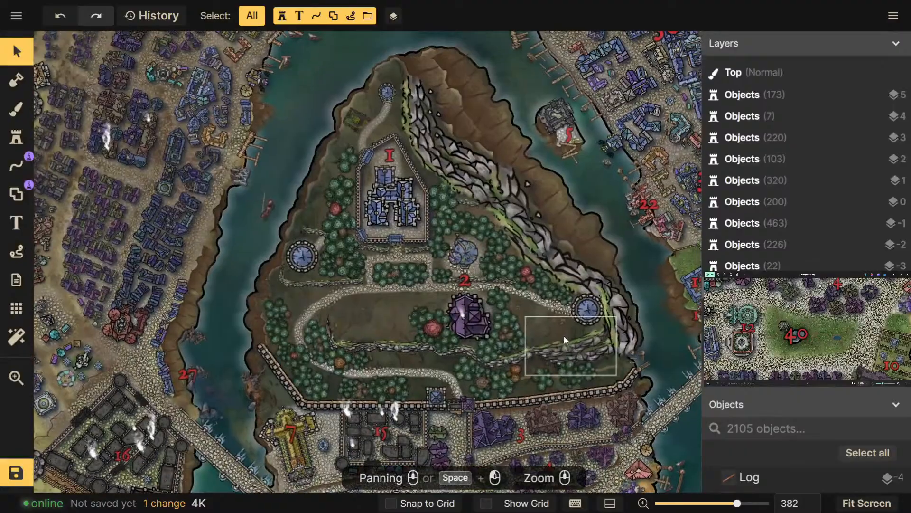
pyautogui.scroll(-2, 563, 335)
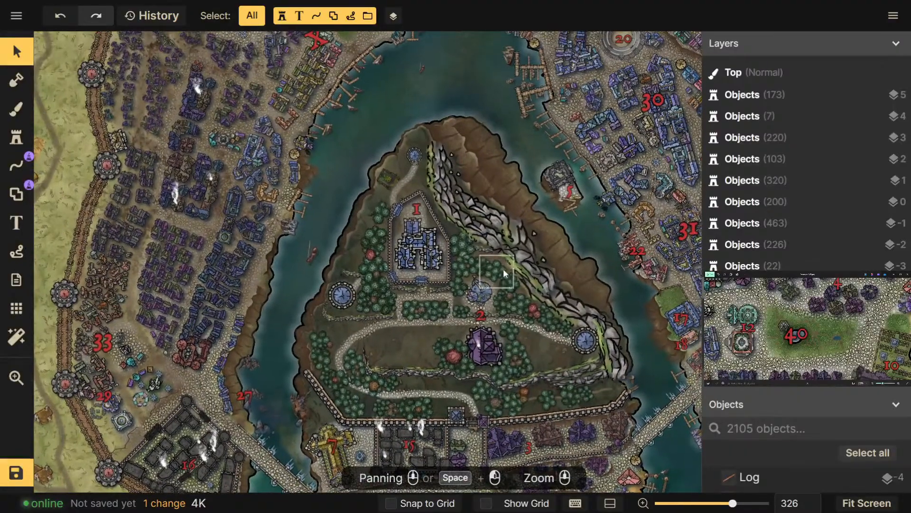
pyautogui.moveTo(504, 270); pyautogui.dragTo(515, 177)
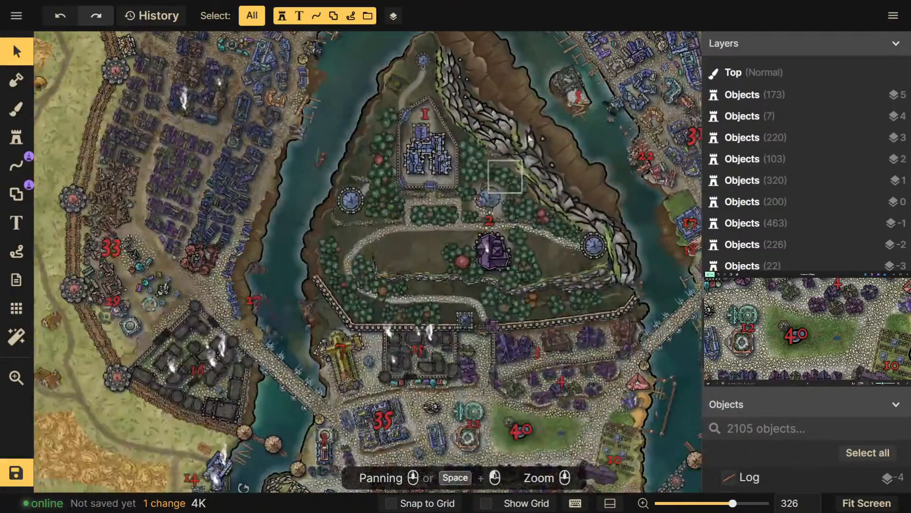
pyautogui.moveTo(549, 86); pyautogui.dragTo(523, 308)
pyautogui.moveTo(513, 203); pyautogui.dragTo(498, 379)
pyautogui.moveTo(498, 241); pyautogui.dragTo(442, 384)
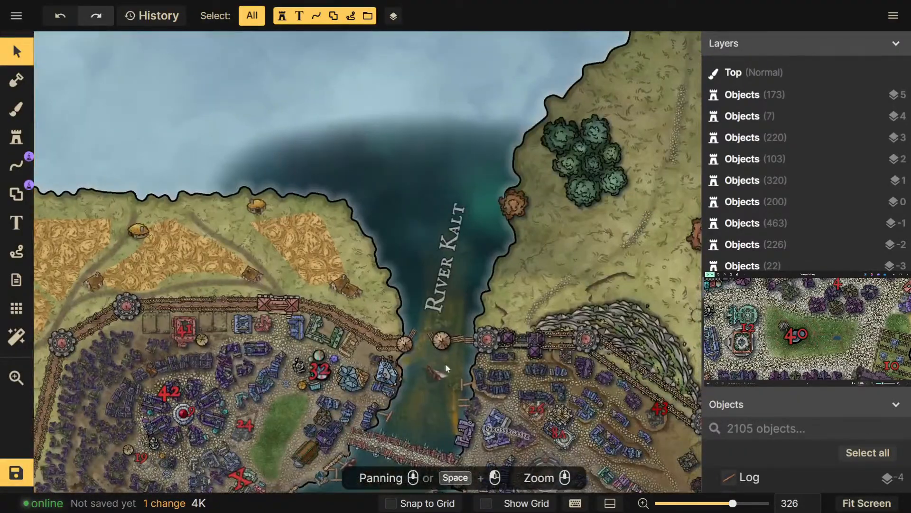
# Inspect the eastern district around numbers 20, 30, 31 and 34, then the northwestern quarter around numbers 42 and 32
pyautogui.scroll(5, 495, 409)
pyautogui.moveTo(495, 394)
pyautogui.mouseDown()
pyautogui.moveTo(492, 311)
pyautogui.moveTo(413, 166)
pyautogui.mouseUp()
pyautogui.scroll(-4, 491, 308)
pyautogui.moveTo(513, 356); pyautogui.dragTo(453, 218)
pyautogui.moveTo(521, 304)
pyautogui.mouseDown()
pyautogui.moveTo(465, 256)
pyautogui.moveTo(393, 321)
pyautogui.moveTo(409, 340)
pyautogui.mouseUp()
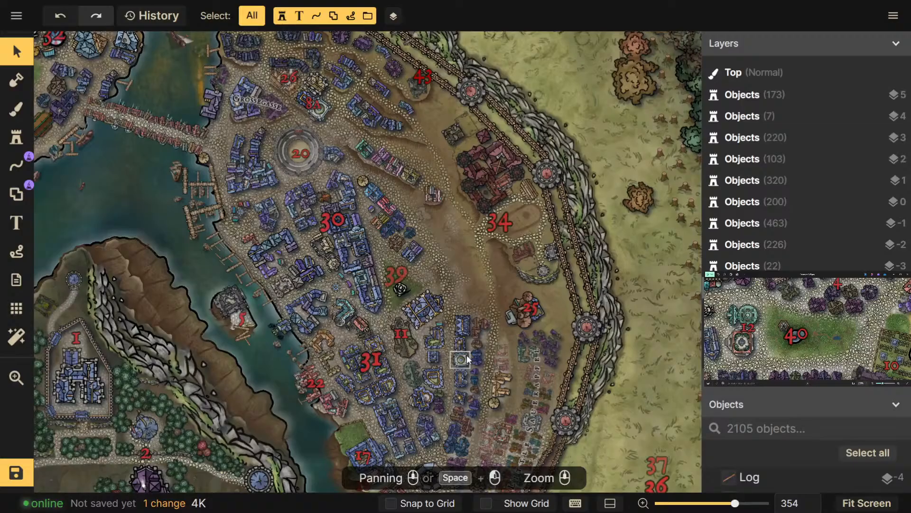
pyautogui.moveTo(402, 275); pyautogui.dragTo(507, 388)
pyautogui.moveTo(444, 368); pyautogui.dragTo(550, 357)
pyautogui.moveTo(490, 352); pyautogui.dragTo(619, 361)
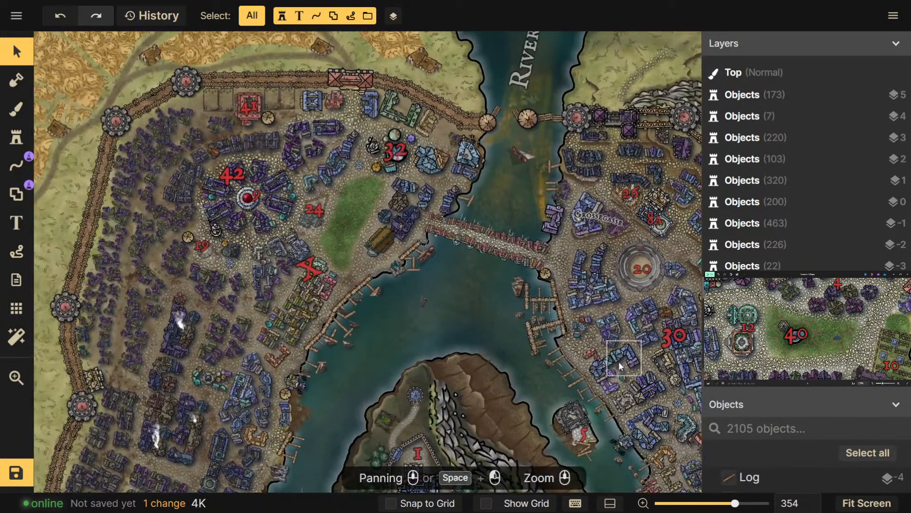
pyautogui.moveTo(542, 415); pyautogui.dragTo(512, 244)
pyautogui.moveTo(357, 406); pyautogui.dragTo(397, 255)
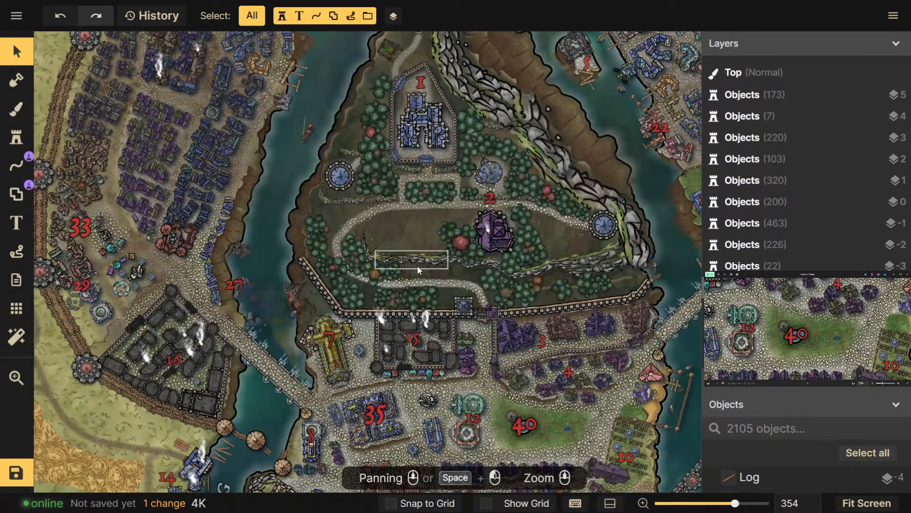
# Study the southern district around numbers 35, 40 and 10, including its row houses, the open ground by the wall and the River Hassel towers
pyautogui.moveTo(507, 275); pyautogui.dragTo(271, 210)
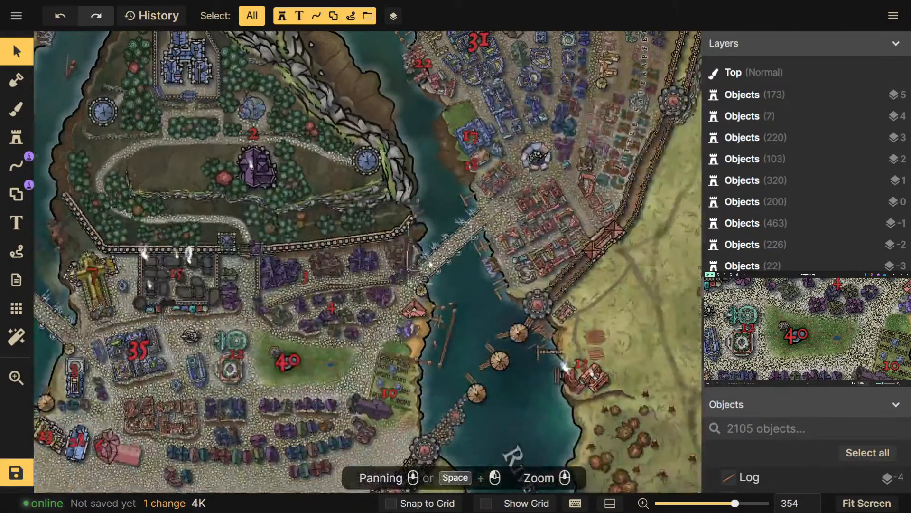
pyautogui.moveTo(442, 267); pyautogui.dragTo(400, 277)
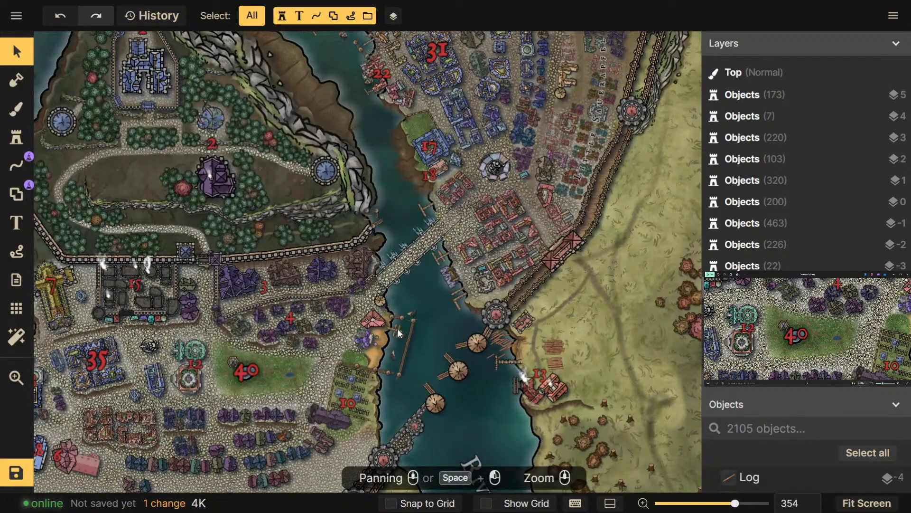
pyautogui.moveTo(282, 390); pyautogui.dragTo(358, 364)
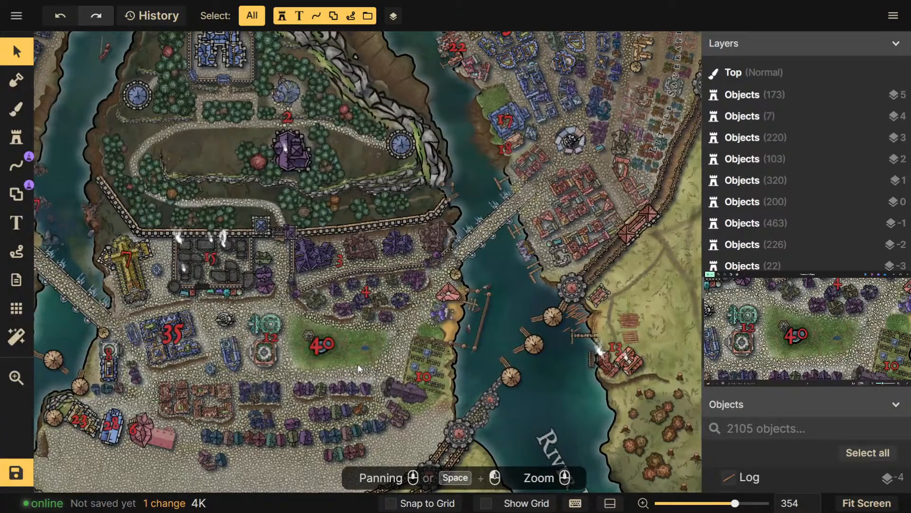
pyautogui.scroll(1, 267, 454)
pyautogui.moveTo(267, 454); pyautogui.dragTo(355, 381)
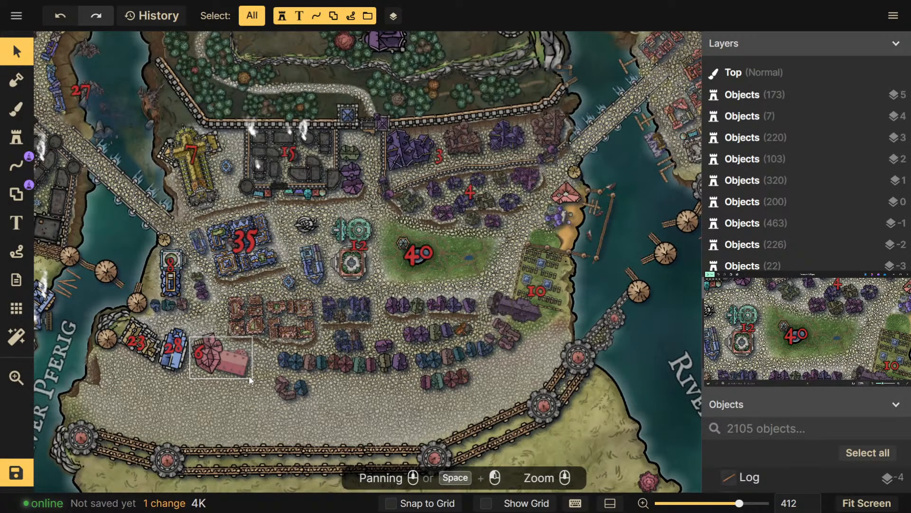
pyautogui.moveTo(276, 350); pyautogui.dragTo(260, 310)
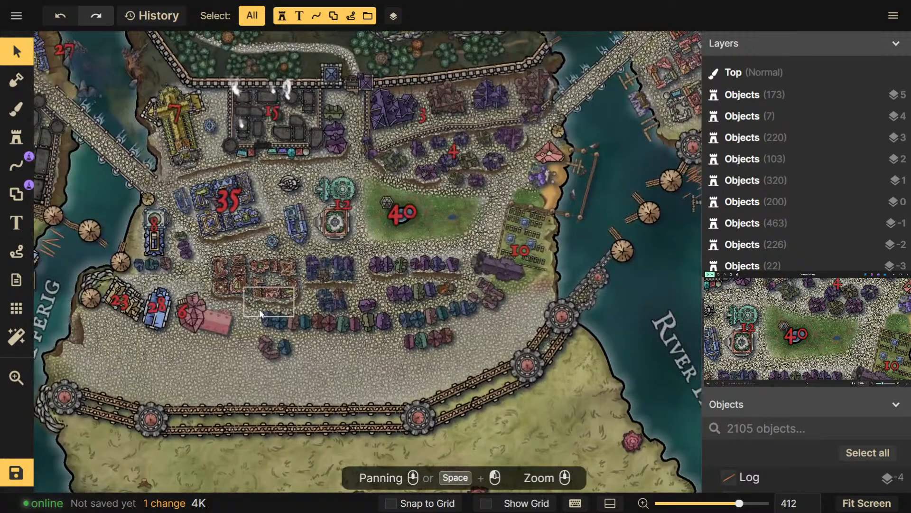
pyautogui.moveTo(117, 356); pyautogui.dragTo(84, 391)
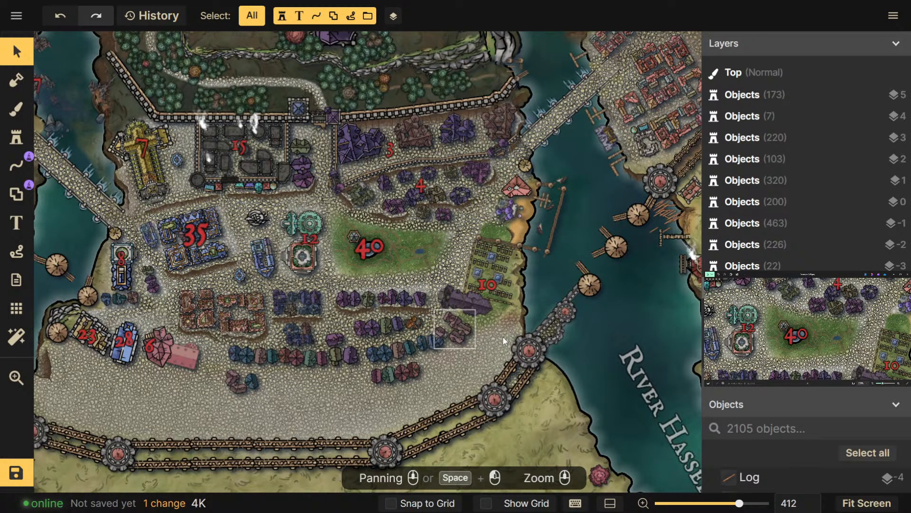
pyautogui.moveTo(500, 337); pyautogui.dragTo(427, 369)
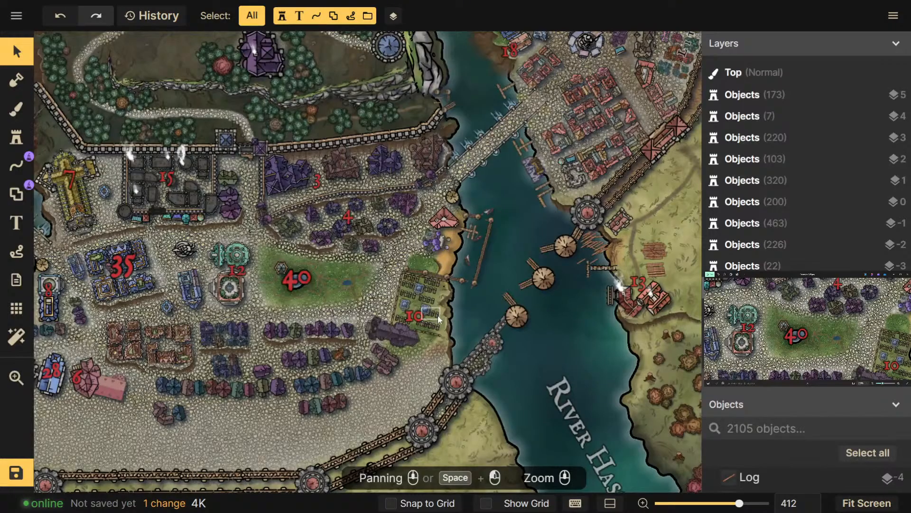
pyautogui.moveTo(426, 318); pyautogui.dragTo(397, 324)
pyautogui.moveTo(464, 307); pyautogui.dragTo(365, 304)
pyautogui.scroll(-3, 499, 308)
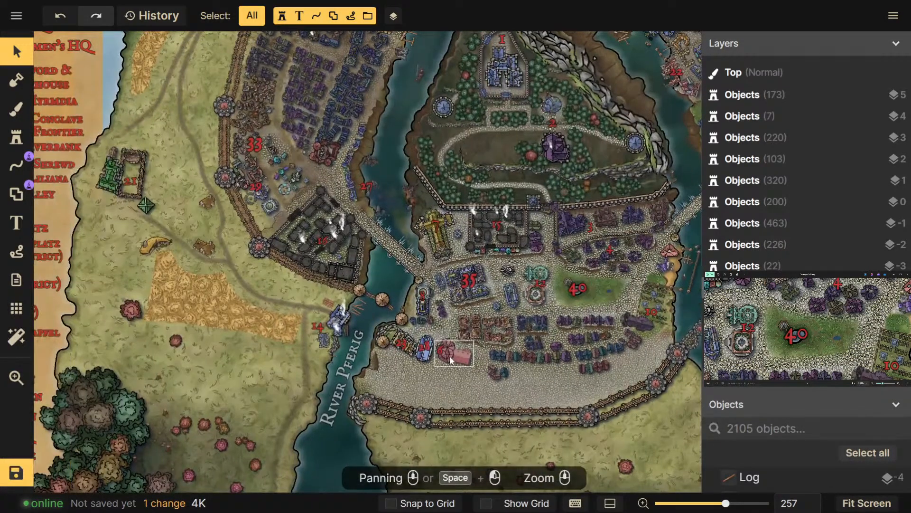
# Review the numbered location legend and western farmland, then the southern city wall between River Pferig and River Hassel
pyautogui.moveTo(328, 338); pyautogui.dragTo(146, 292)
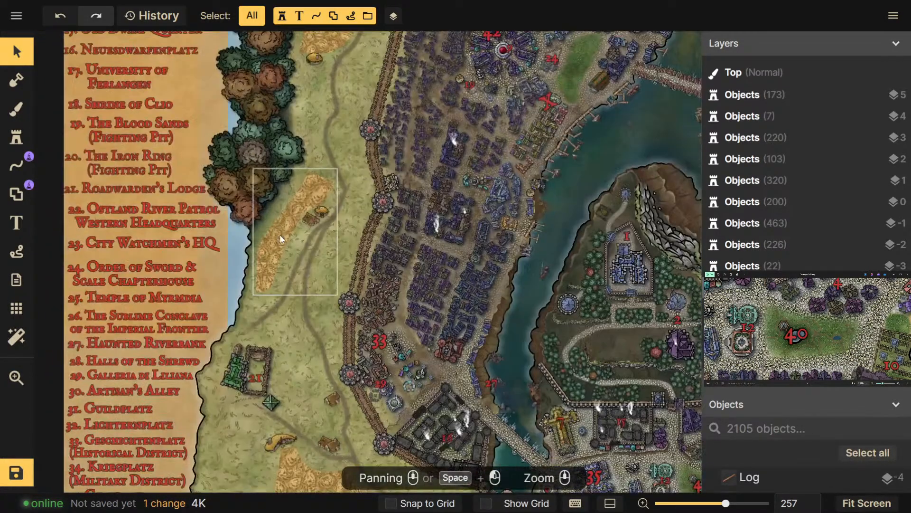
pyautogui.moveTo(280, 234); pyautogui.dragTo(299, 399)
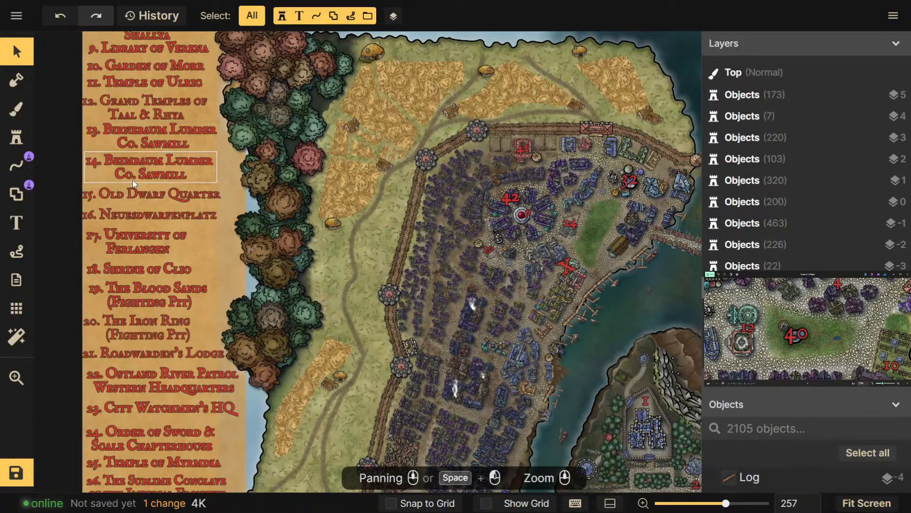
pyautogui.moveTo(344, 414); pyautogui.dragTo(212, 285)
pyautogui.moveTo(365, 320); pyautogui.dragTo(273, 166)
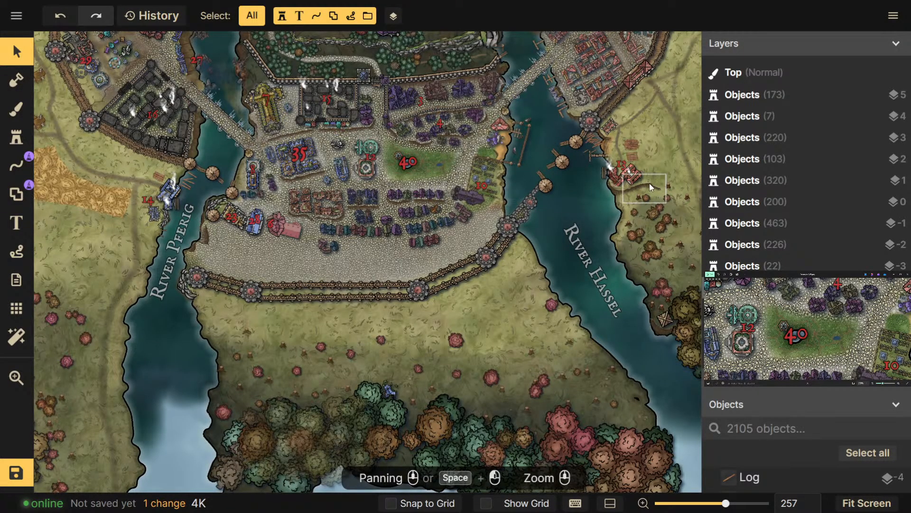
pyautogui.scroll(5, 589, 389)
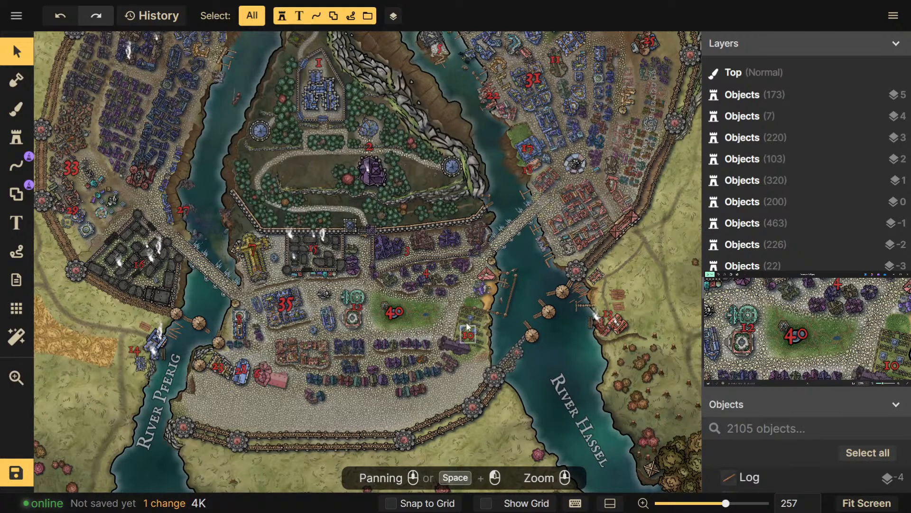
pyautogui.moveTo(467, 327); pyautogui.dragTo(468, 408)
pyautogui.moveTo(335, 315); pyautogui.dragTo(340, 367)
pyautogui.moveTo(359, 467); pyautogui.dragTo(367, 292)
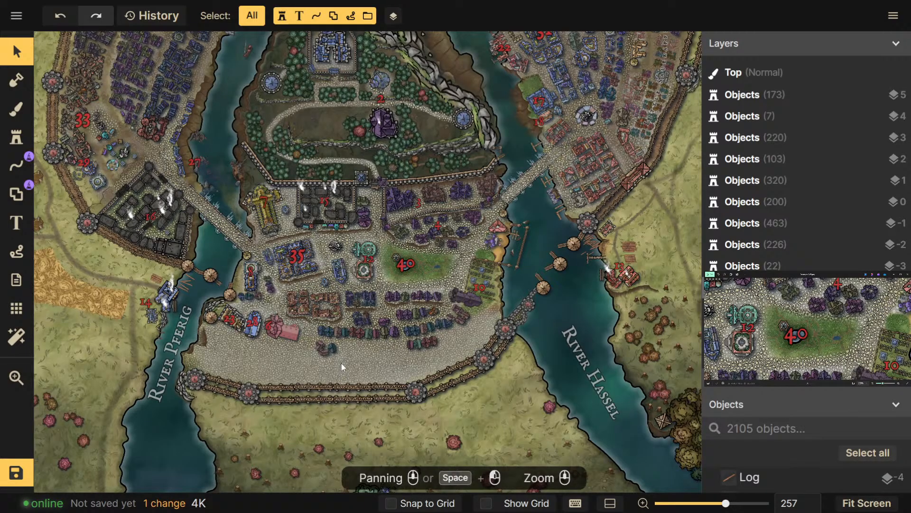
pyautogui.moveTo(465, 363); pyautogui.dragTo(420, 378)
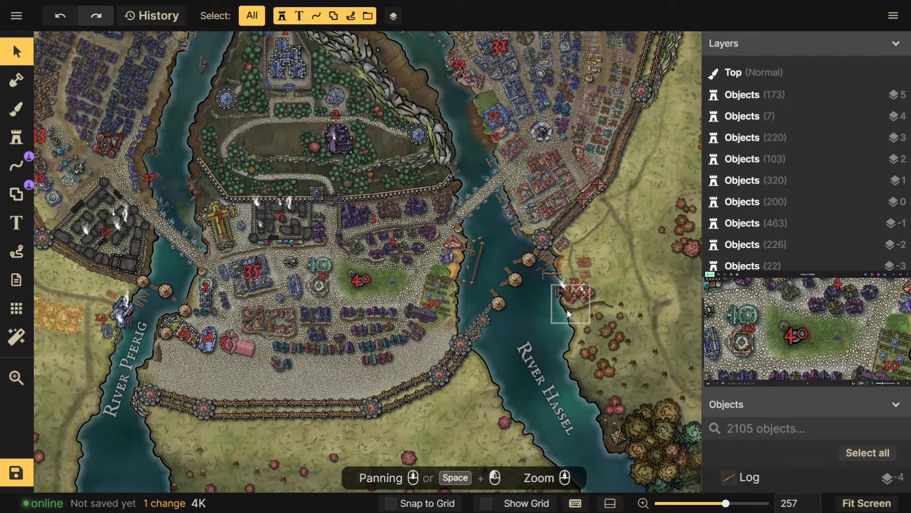
# Compare the castle hill and the southern district with the eastern bank around numbers 30, 31 and 17
pyautogui.moveTo(379, 231); pyautogui.dragTo(333, 375)
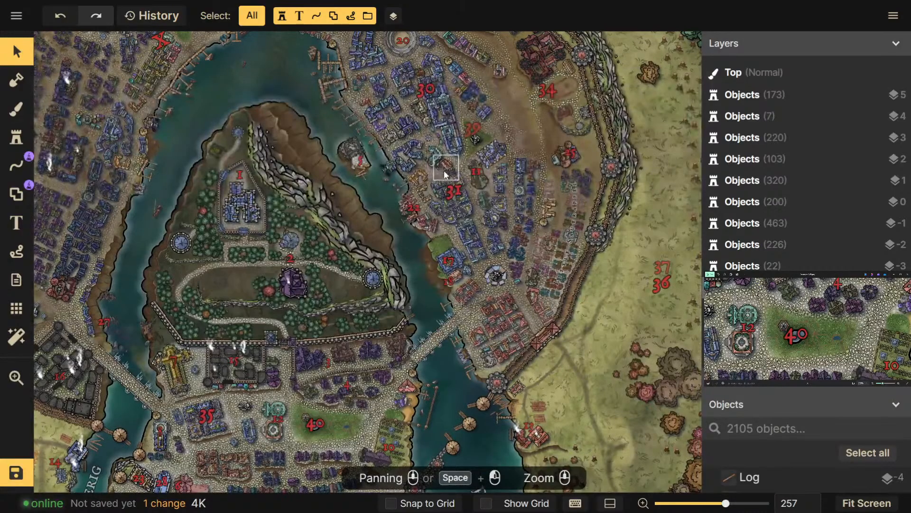
pyautogui.moveTo(449, 215); pyautogui.dragTo(423, 242)
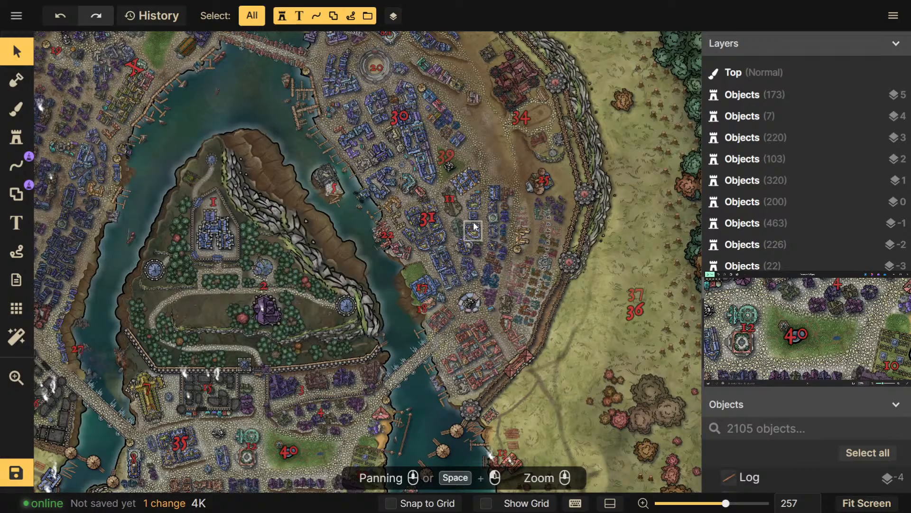
pyautogui.moveTo(236, 383); pyautogui.dragTo(316, 319)
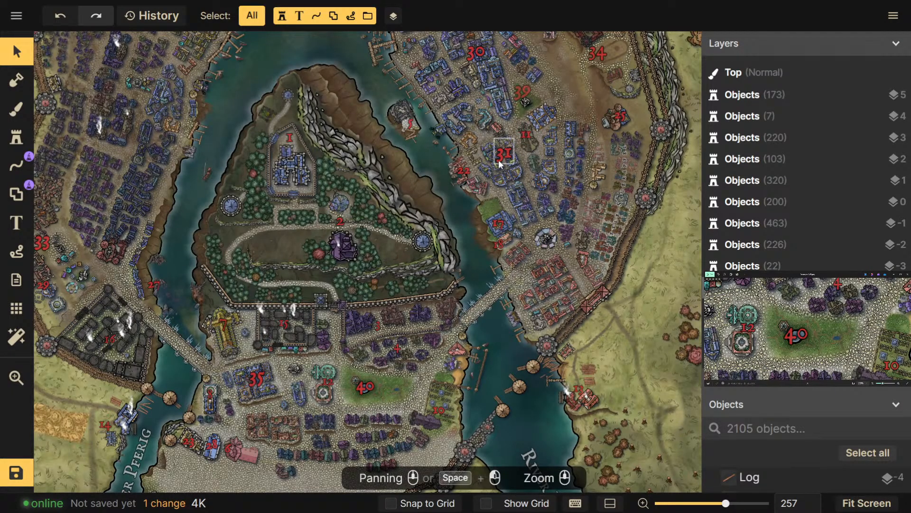
pyautogui.moveTo(464, 451); pyautogui.dragTo(490, 349)
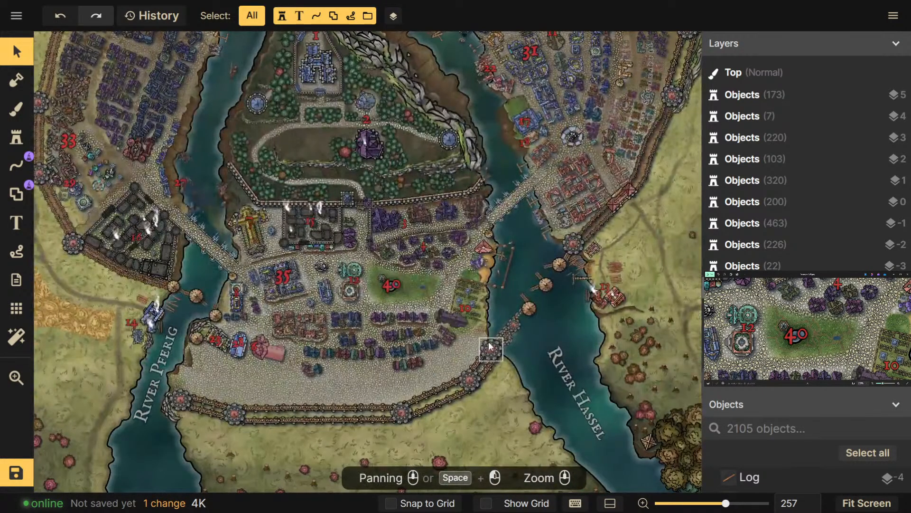
pyautogui.moveTo(546, 266); pyautogui.dragTo(535, 304)
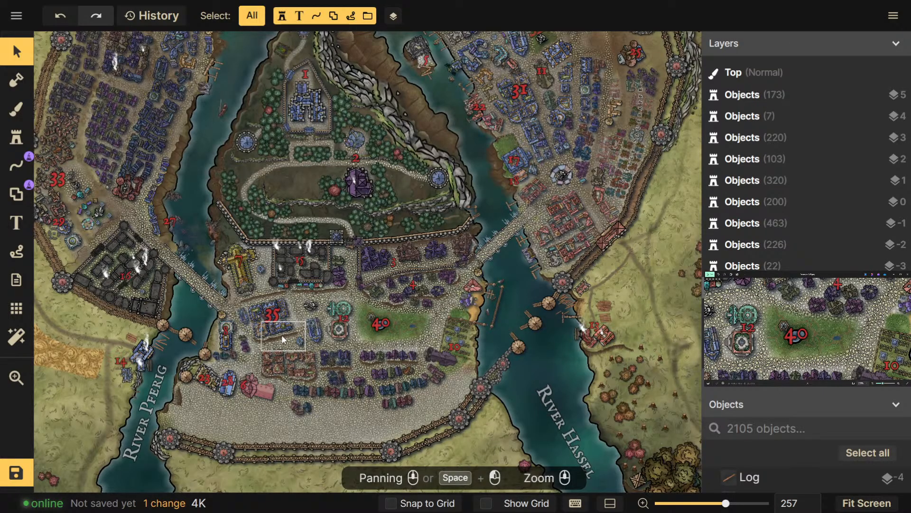
pyautogui.moveTo(455, 258); pyautogui.dragTo(411, 396)
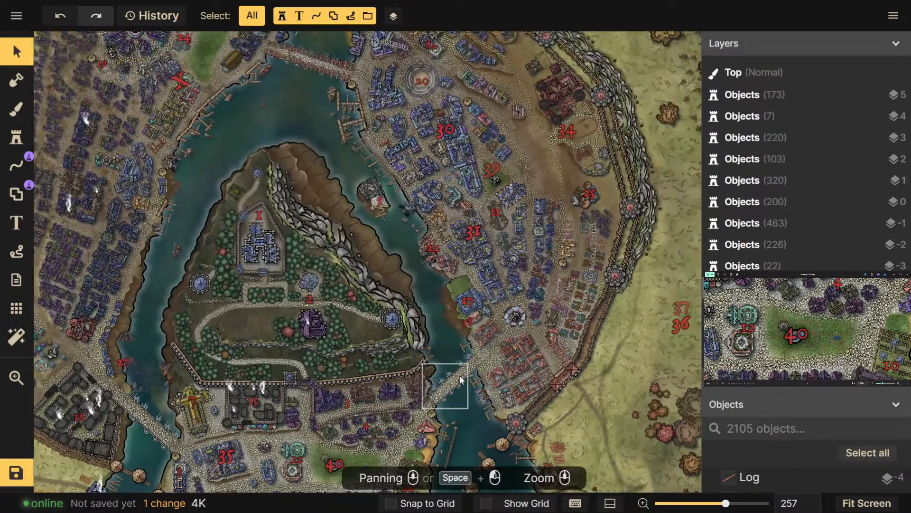
pyautogui.scroll(1, 471, 354)
pyautogui.scroll(2, 471, 354)
pyautogui.moveTo(472, 354); pyautogui.dragTo(566, 285)
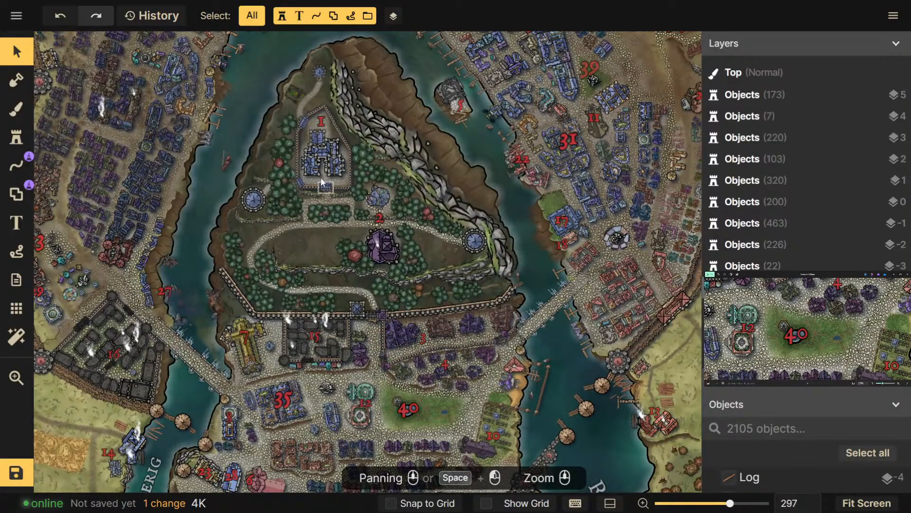
pyautogui.moveTo(321, 175); pyautogui.dragTo(372, 221)
# Review the whole city map with its legend, outer walls, three rivers and surrounding forests
pyautogui.scroll(-10, 403, 266)
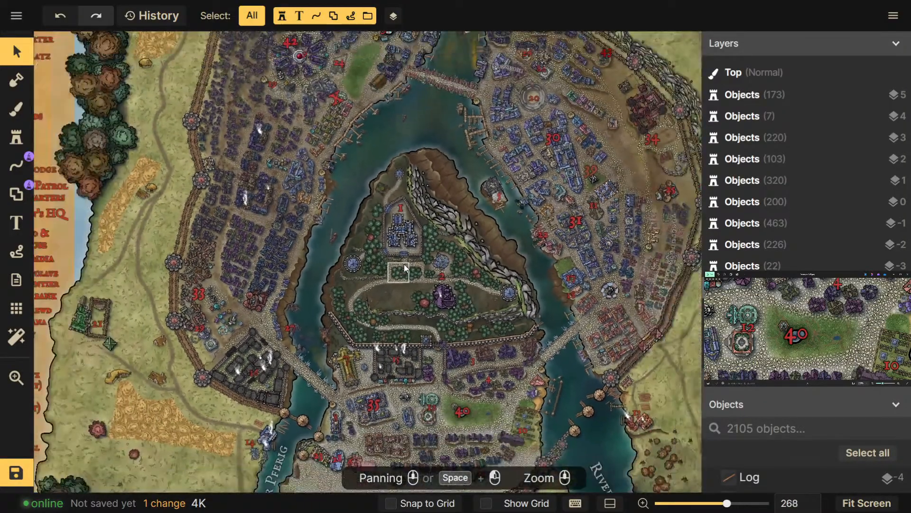
pyautogui.scroll(-4, 403, 263)
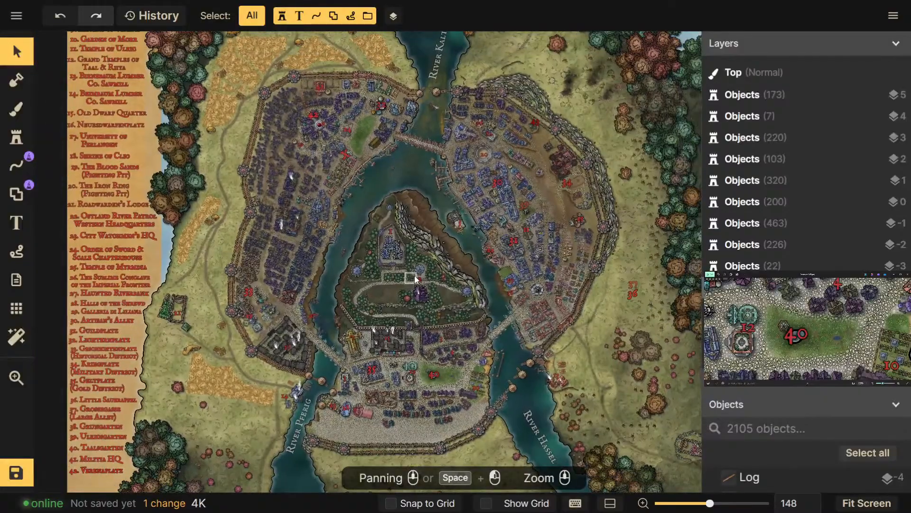
pyautogui.scroll(-3, 414, 277)
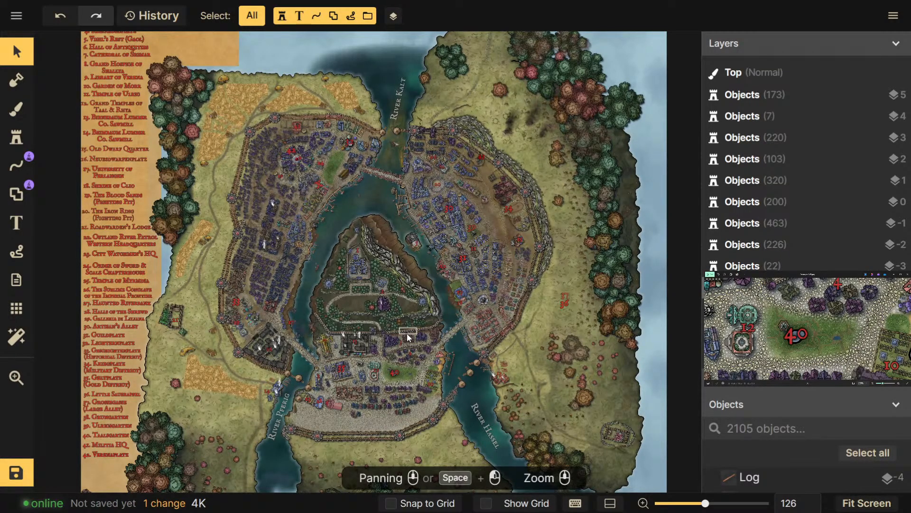
pyautogui.scroll(2, 379, 289)
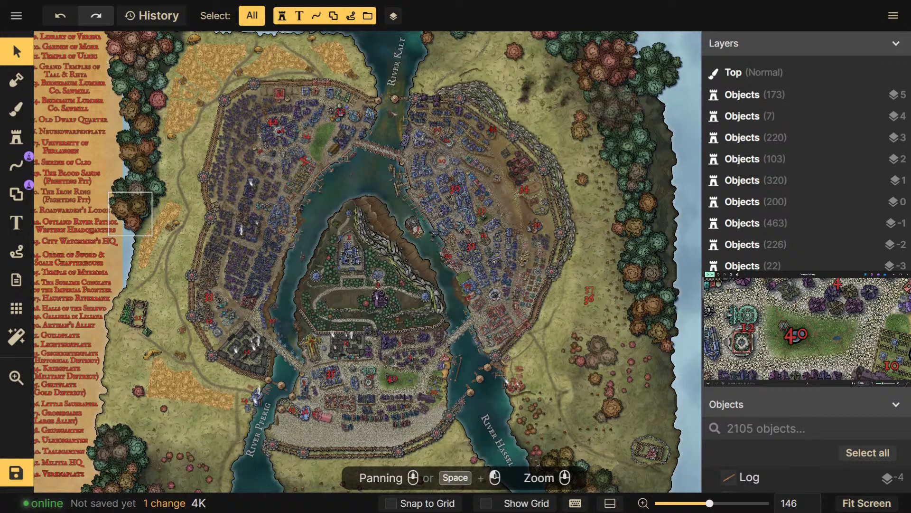
pyautogui.moveTo(525, 317); pyautogui.dragTo(561, 287)
pyautogui.scroll(1, 588, 328)
pyautogui.scroll(2, 630, 313)
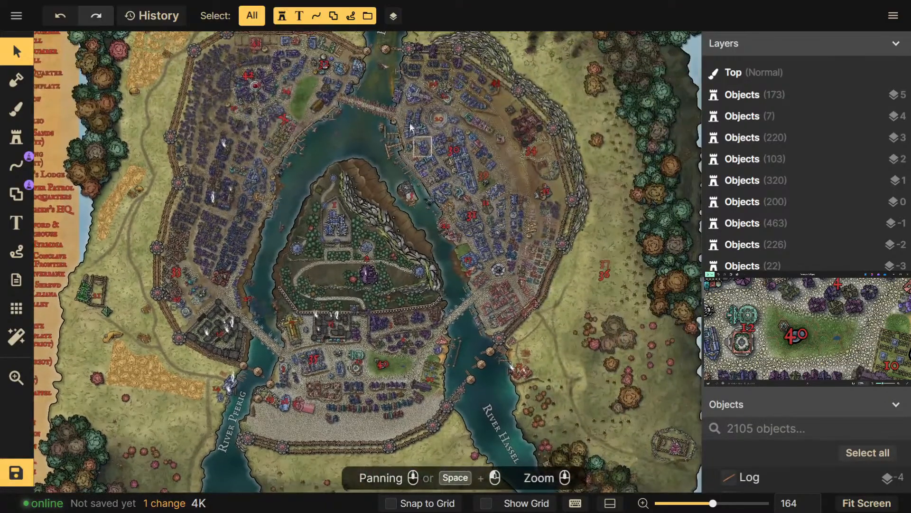
# Examine the city map around the northern bridge, the riverfront and the eastern districts
pyautogui.scroll(5, 411, 97)
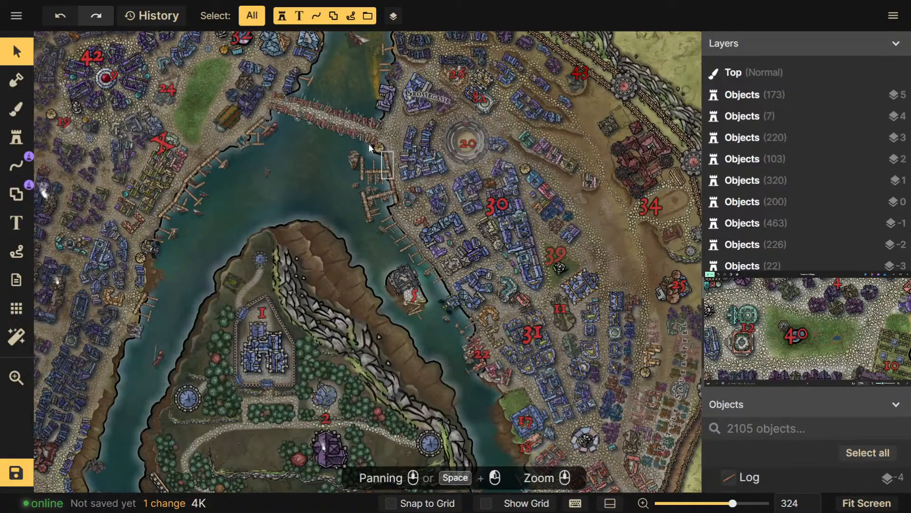
pyautogui.scroll(5, 349, 130)
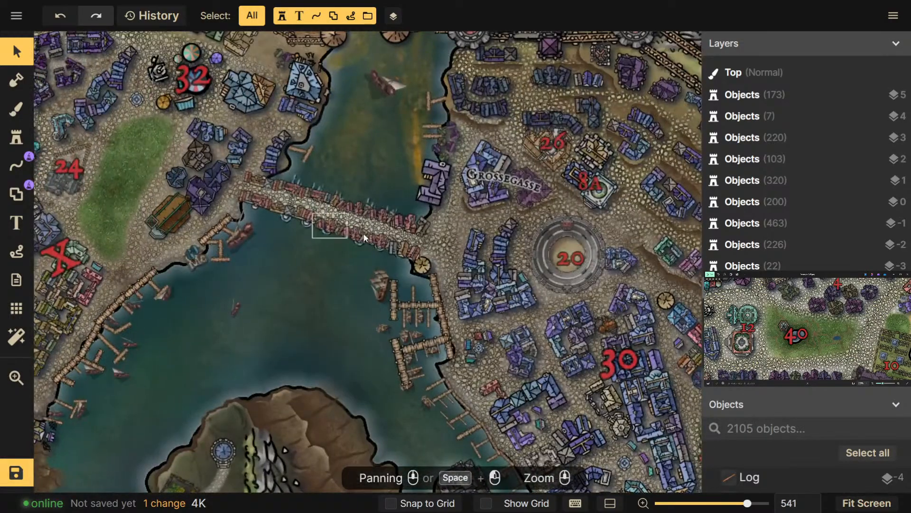
pyautogui.moveTo(367, 215); pyautogui.dragTo(450, 189)
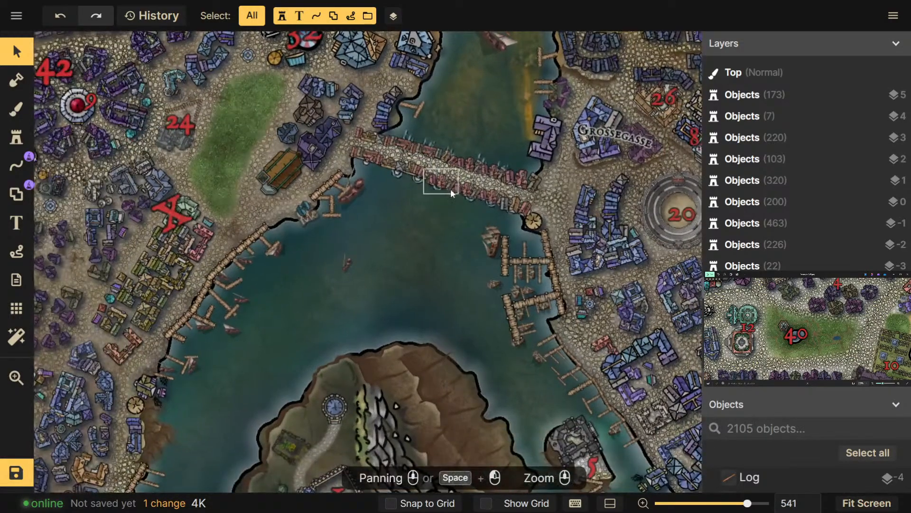
pyautogui.scroll(-3, 451, 190)
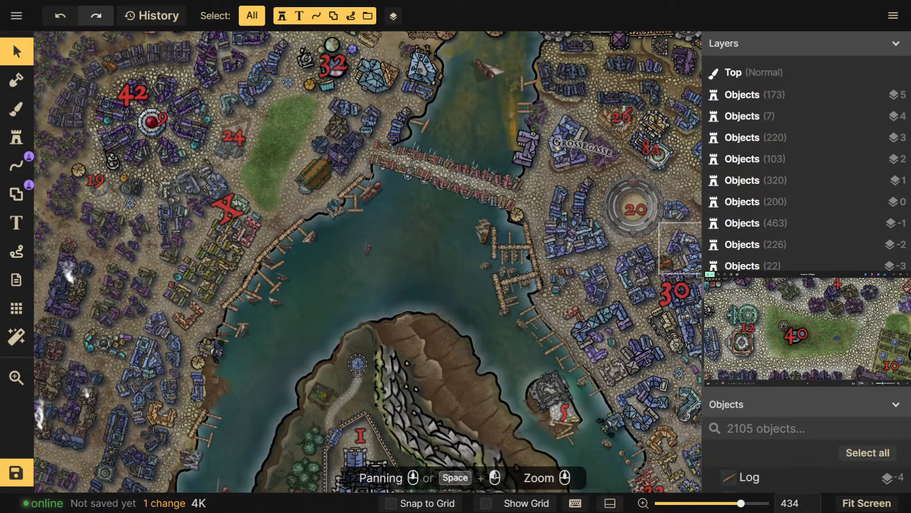
pyautogui.moveTo(473, 284); pyautogui.dragTo(260, 264)
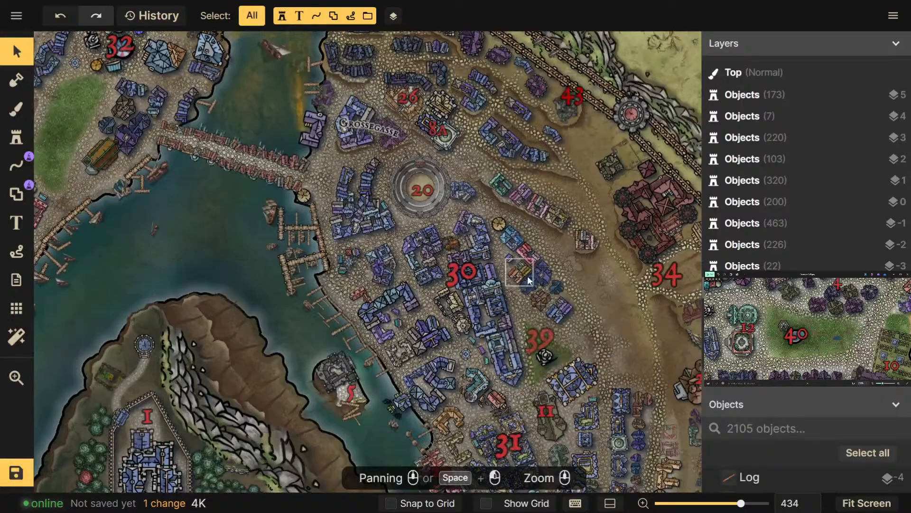
pyautogui.scroll(-1, 551, 322)
pyautogui.moveTo(551, 322); pyautogui.dragTo(505, 216)
pyautogui.scroll(-2, 481, 148)
pyautogui.scroll(-1, 504, 216)
pyautogui.scroll(-1, 505, 217)
pyautogui.scroll(-1, 102, 91)
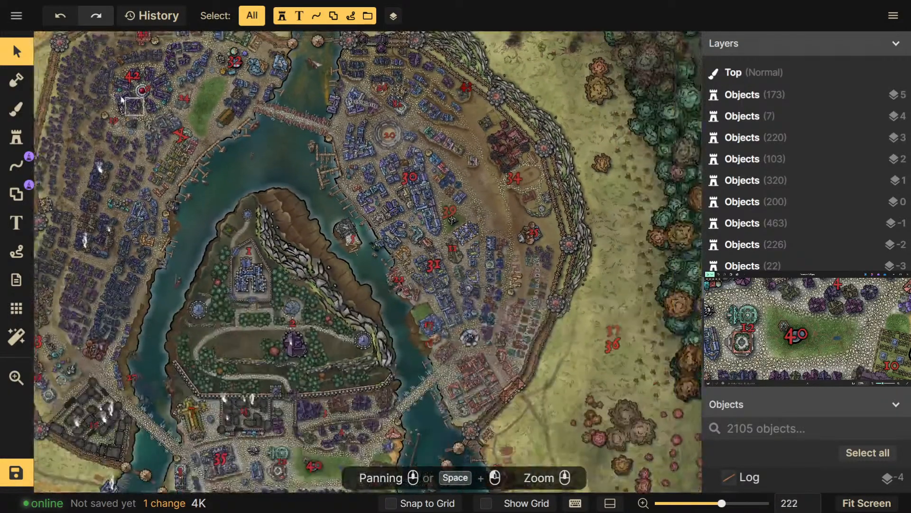
pyautogui.click(16, 16)
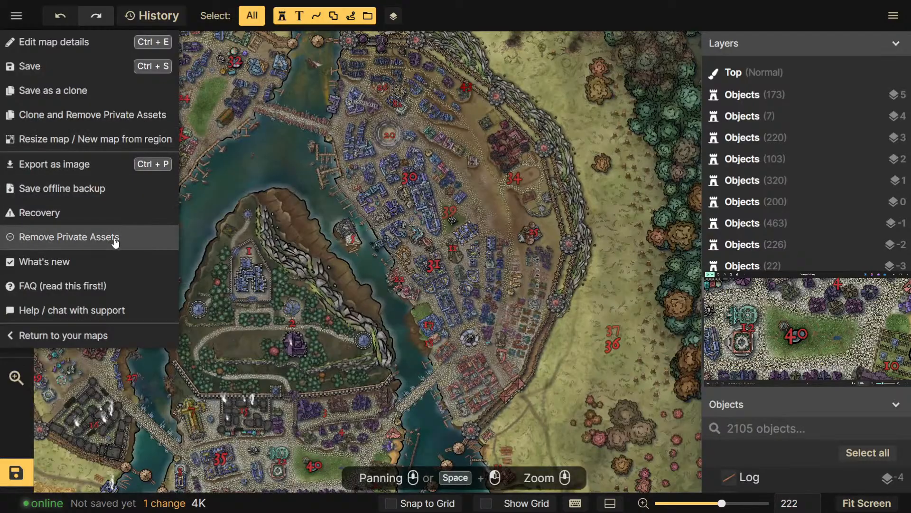
pyautogui.click(494, 180)
pyautogui.scroll(7, 502, 180)
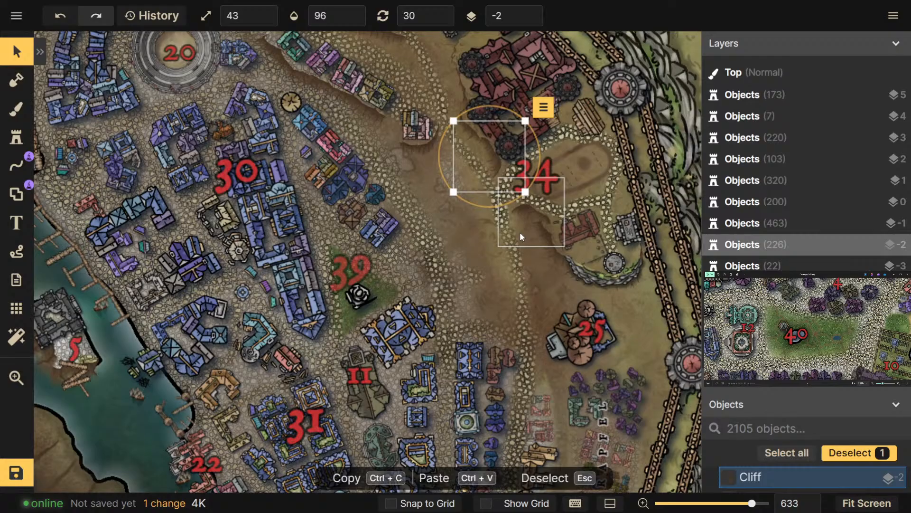
pyautogui.click(489, 266)
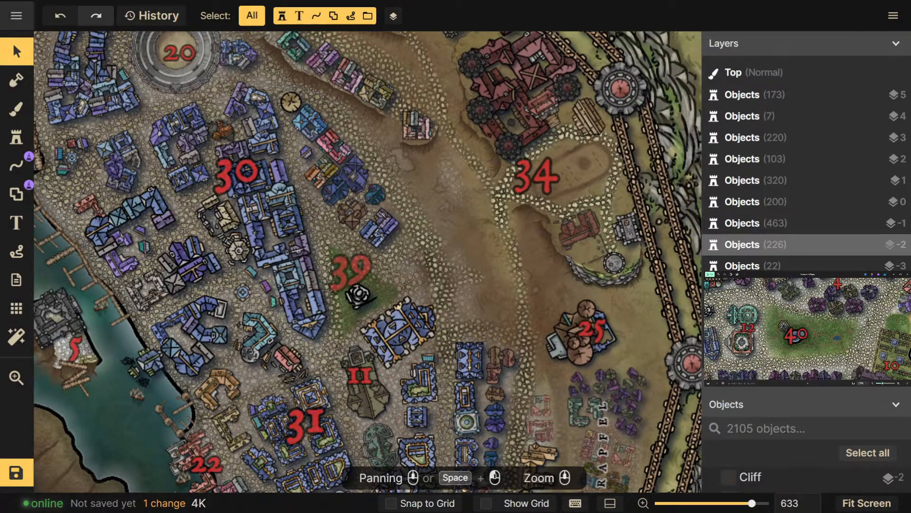
pyautogui.click(16, 15)
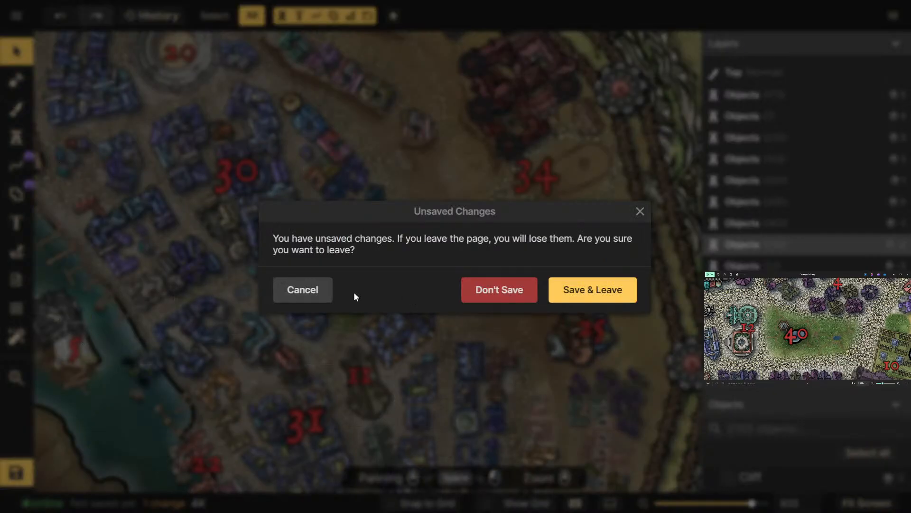
pyautogui.click(302, 289)
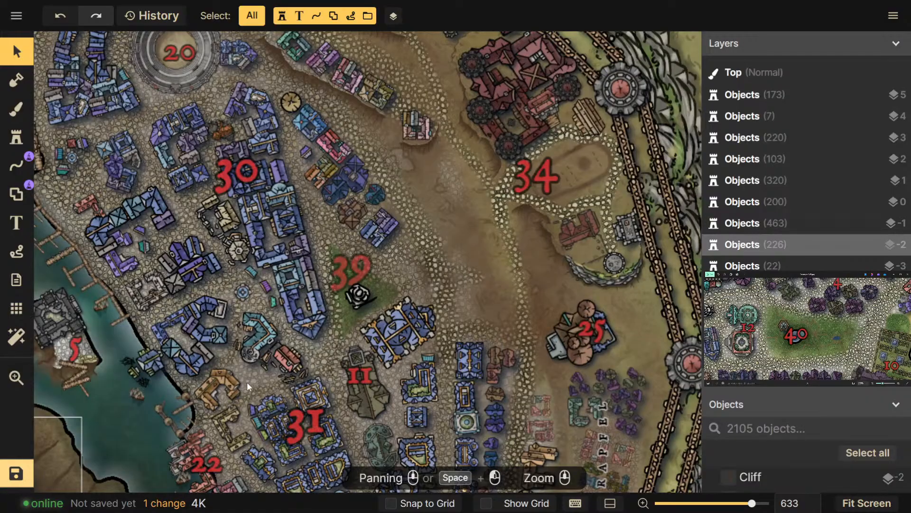
pyautogui.hotkey('ctrl', 's')
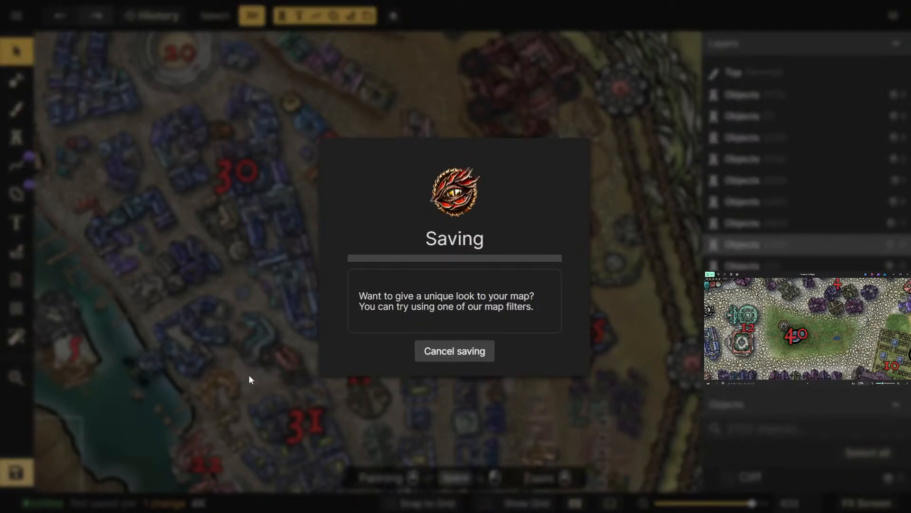
pyautogui.click(485, 352)
# Leave the city map without saving its changes and return to the list of maps
pyautogui.click(16, 16)
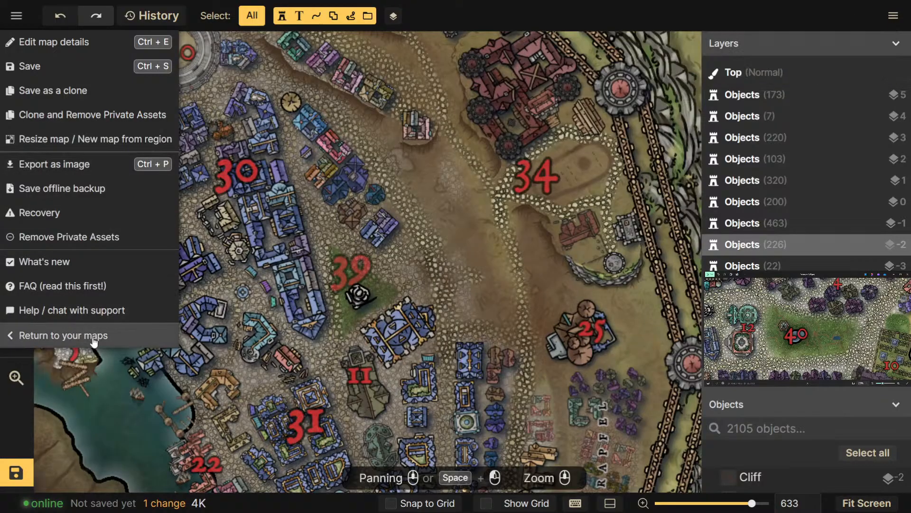
pyautogui.click(78, 333)
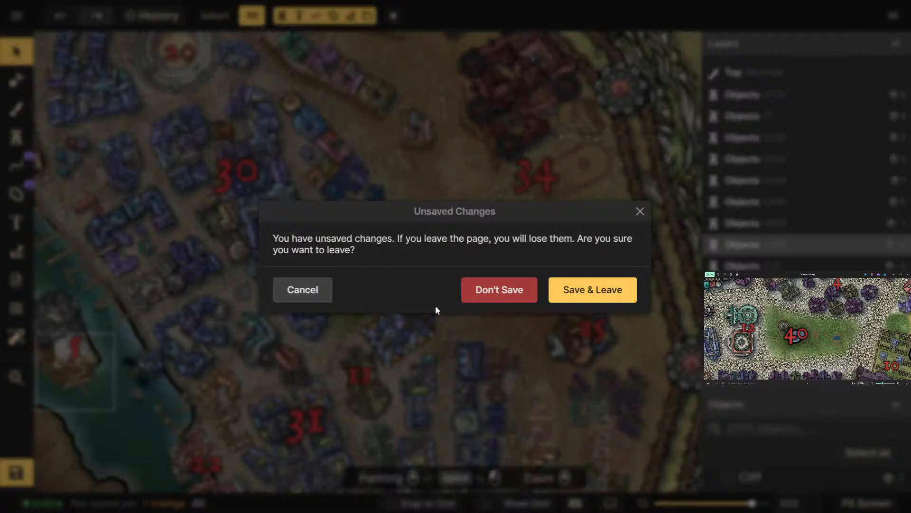
pyautogui.click(534, 290)
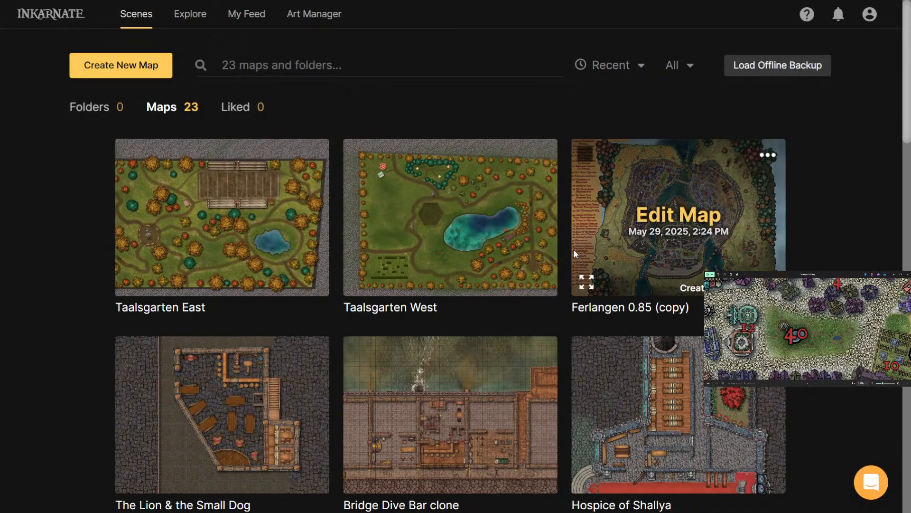
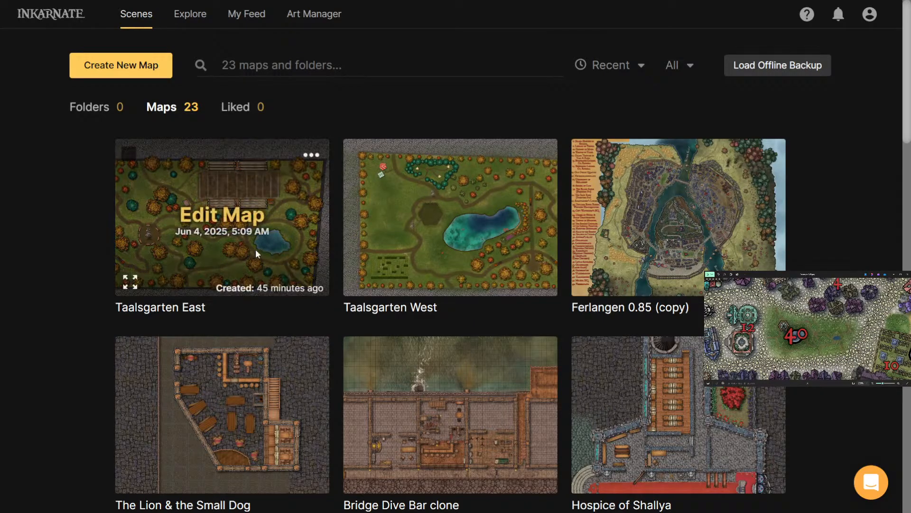
# Browse the list of existing maps, from the Taalsgarten gardens down to the tavern, antique shop and auction house maps
pyautogui.scroll(-6, 275, 187)
pyautogui.scroll(-9, 280, 188)
pyautogui.scroll(10, 280, 187)
pyautogui.scroll(5, 337, 223)
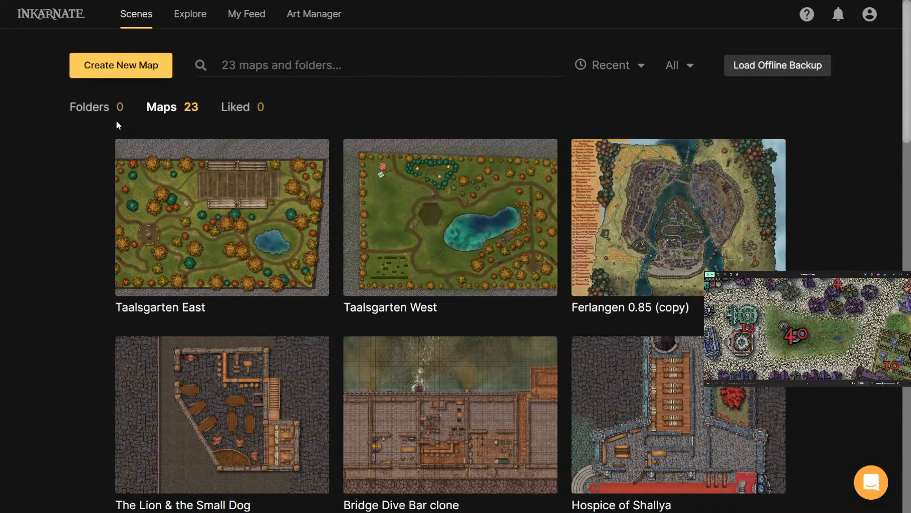
pyautogui.scroll(-12, 128, 159)
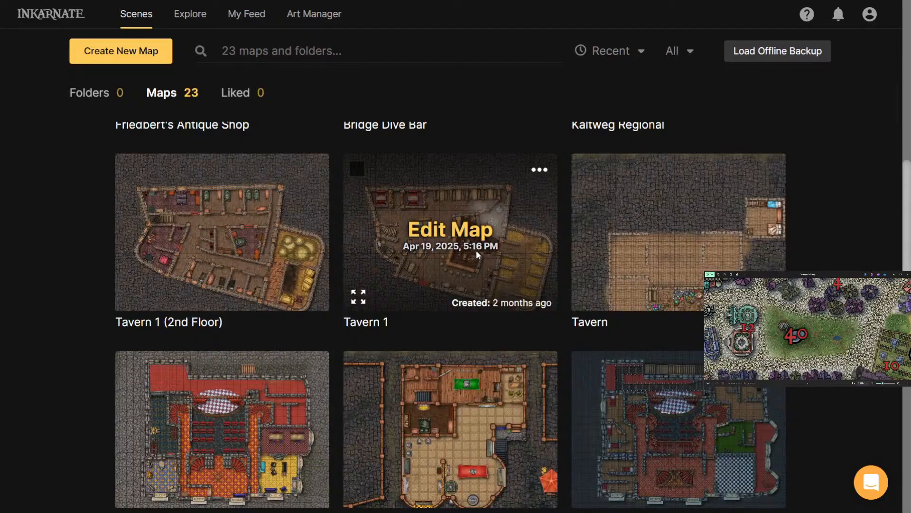
pyautogui.scroll(3, 476, 250)
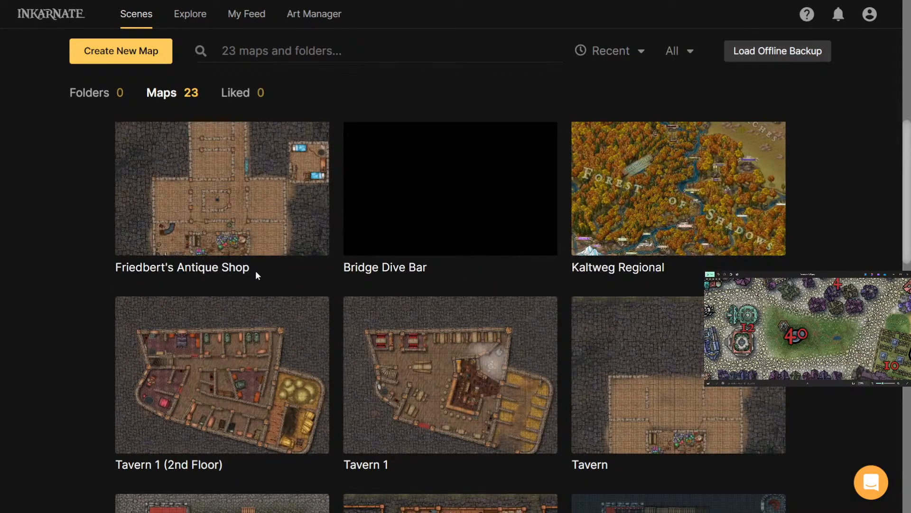
pyautogui.scroll(5, 342, 352)
pyautogui.scroll(3, 343, 356)
pyautogui.scroll(-10, 343, 356)
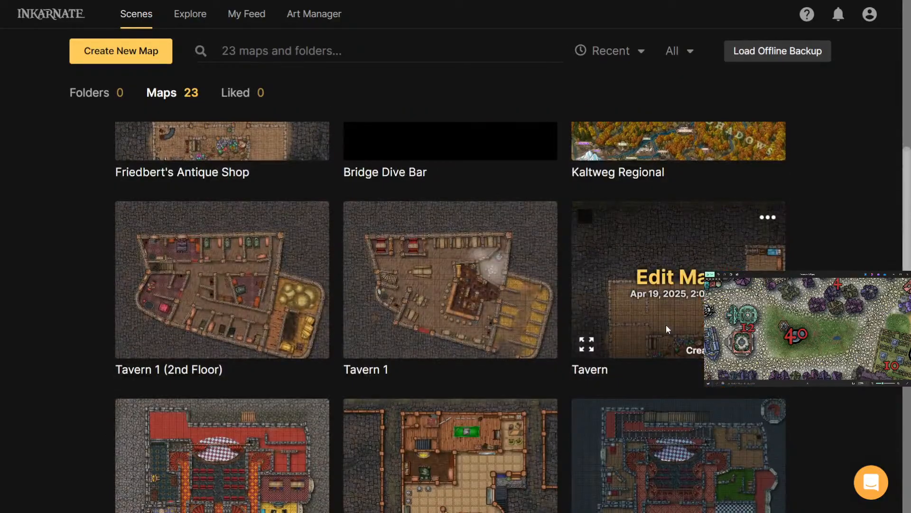
pyautogui.scroll(-3, 617, 309)
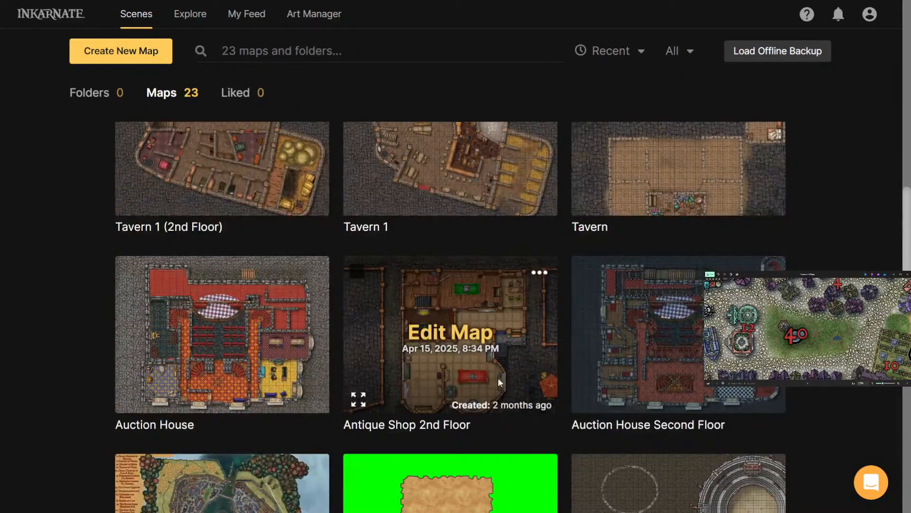
pyautogui.scroll(7, 544, 372)
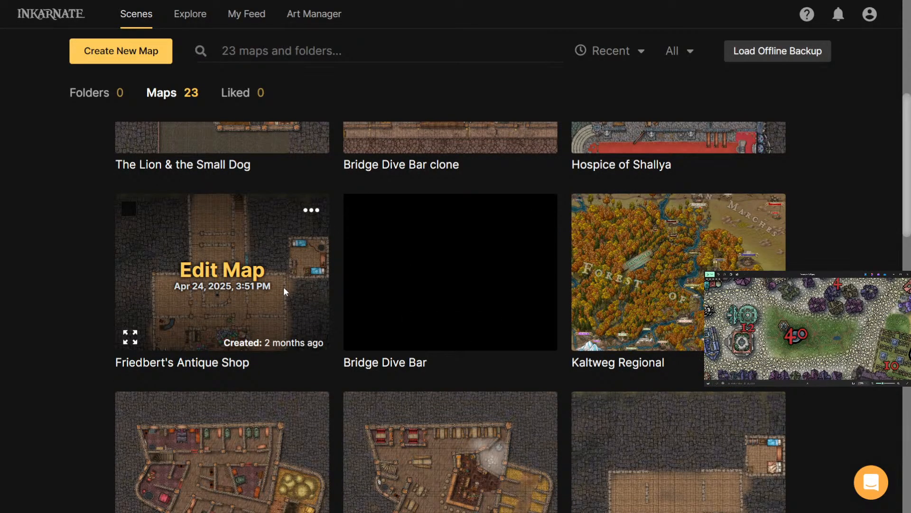
pyautogui.scroll(7, 371, 294)
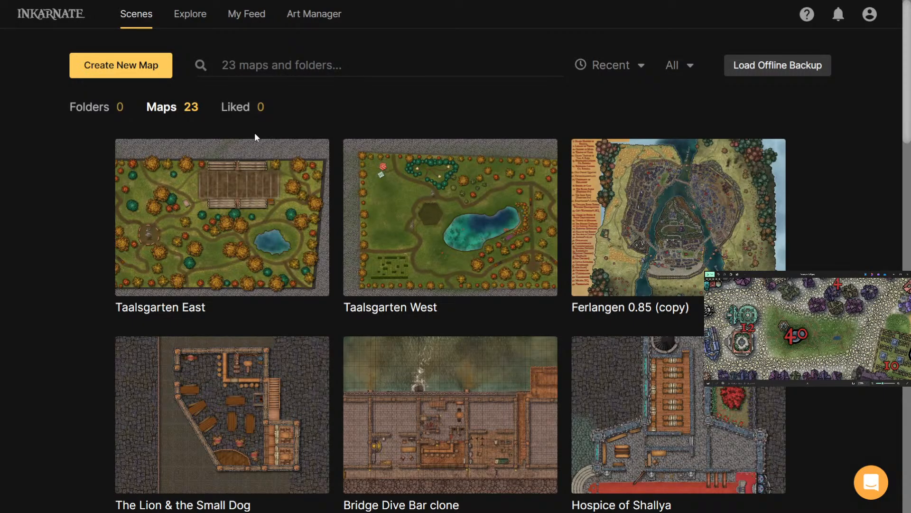
# Create a new Fantasy Battlemaps map at Medium (2K) resolution in Landscape 40 × 30 tiles, and exit full-screen display
pyautogui.click(161, 72)
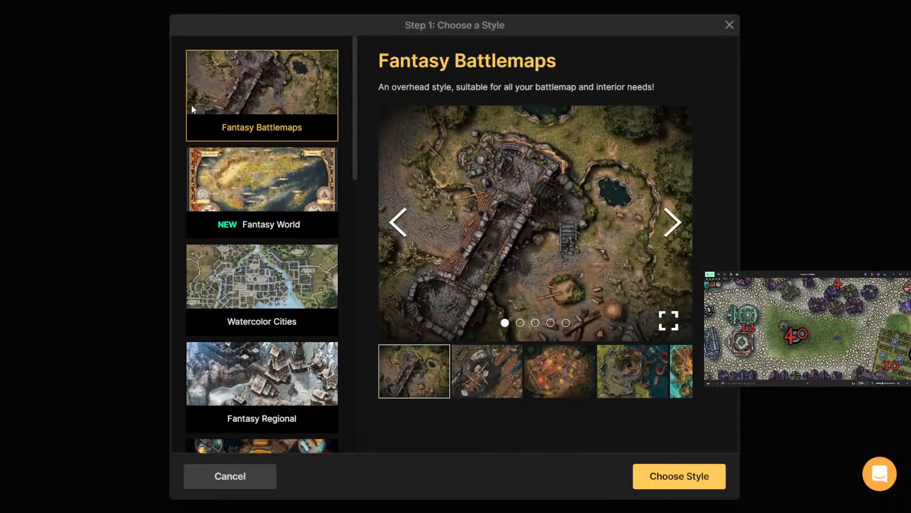
pyautogui.click(671, 482)
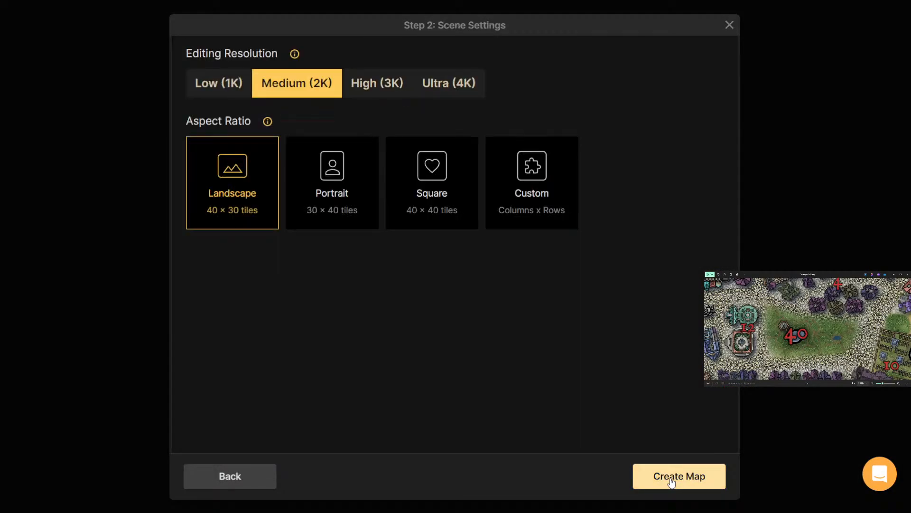
pyautogui.click(671, 480)
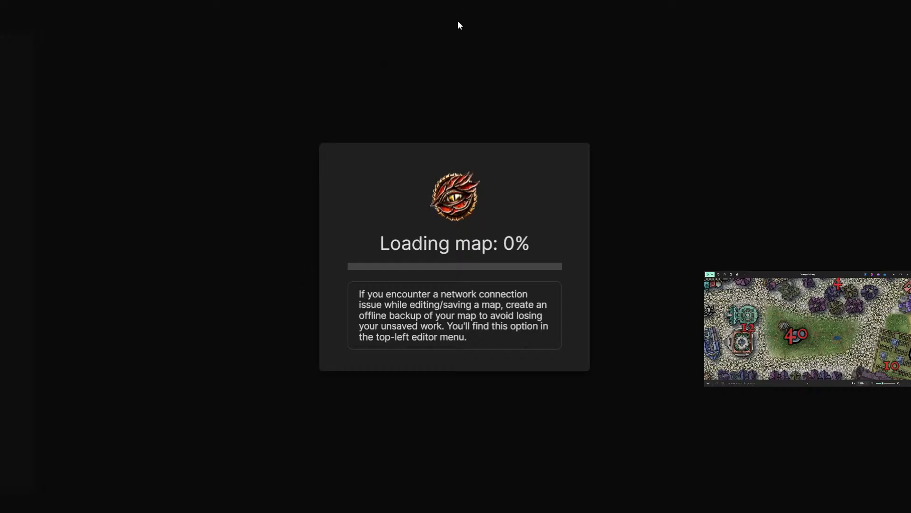
pyautogui.press('F11')
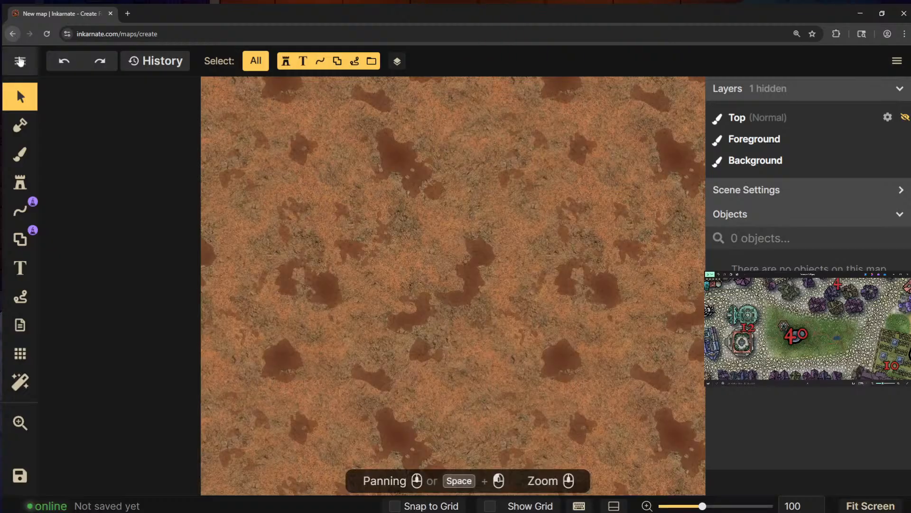
pyautogui.click(19, 59)
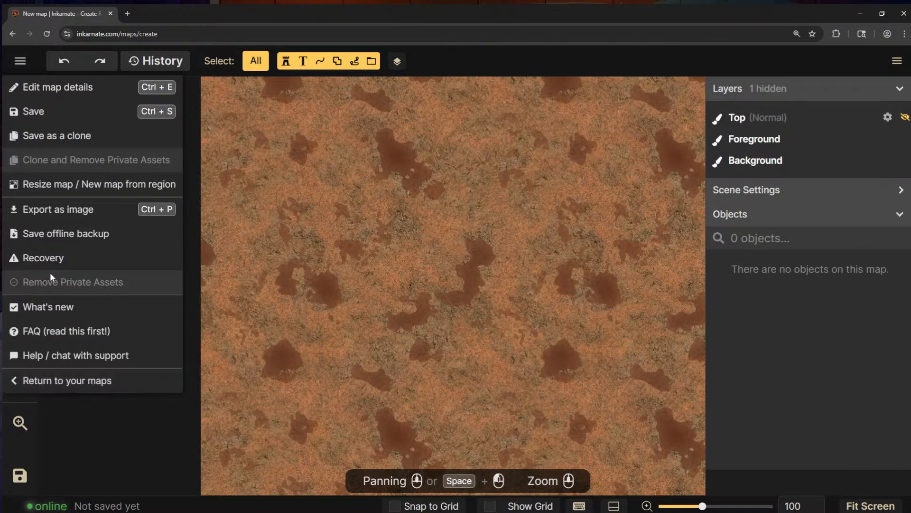
pyautogui.click(240, 236)
pyautogui.scroll(-1, 380, 249)
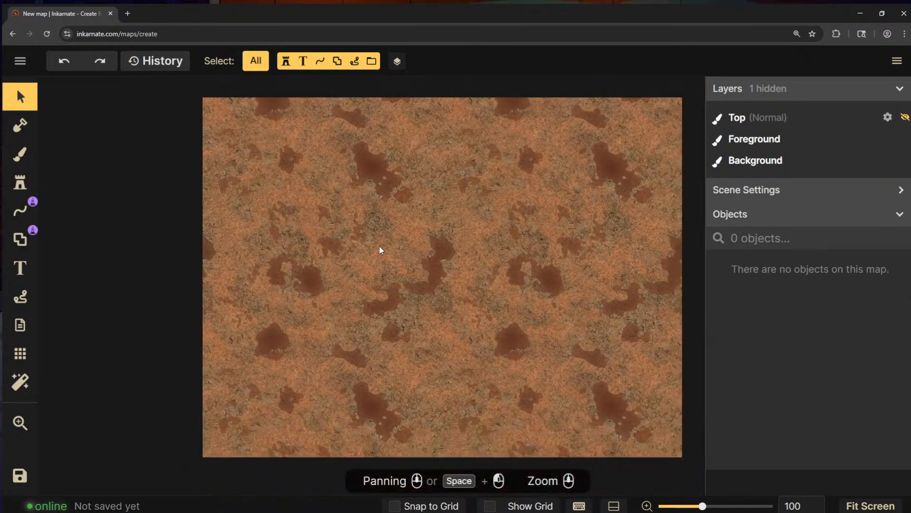
# Fill the whole Background layer with the Brush tool's current plain brown dirt texture
pyautogui.click(18, 165)
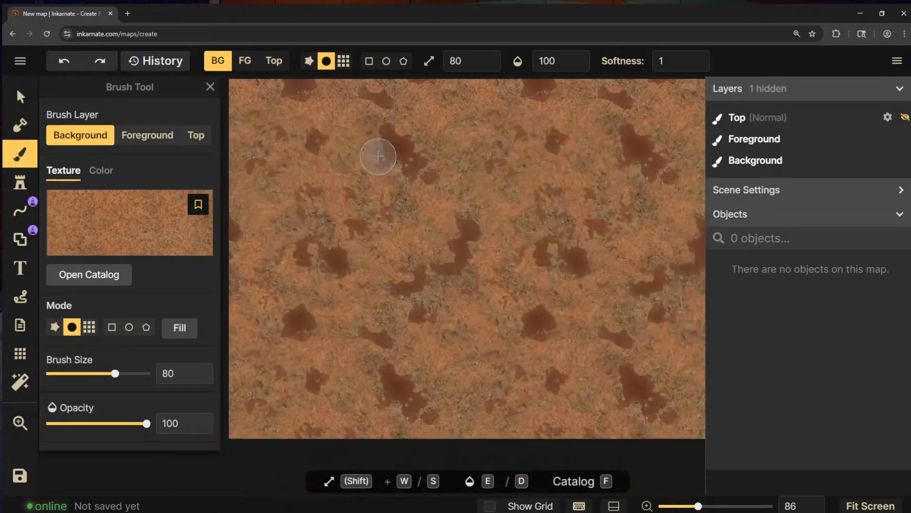
pyautogui.scroll(-2, 373, 190)
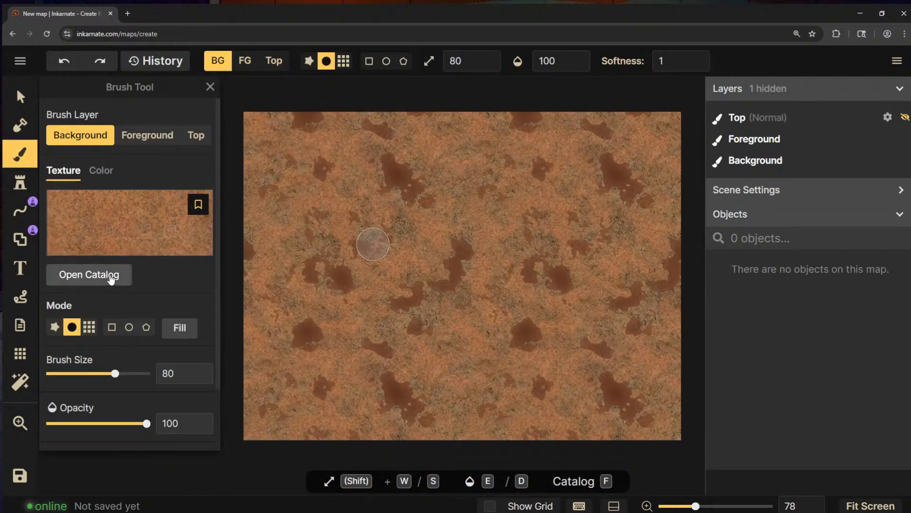
pyautogui.click(179, 328)
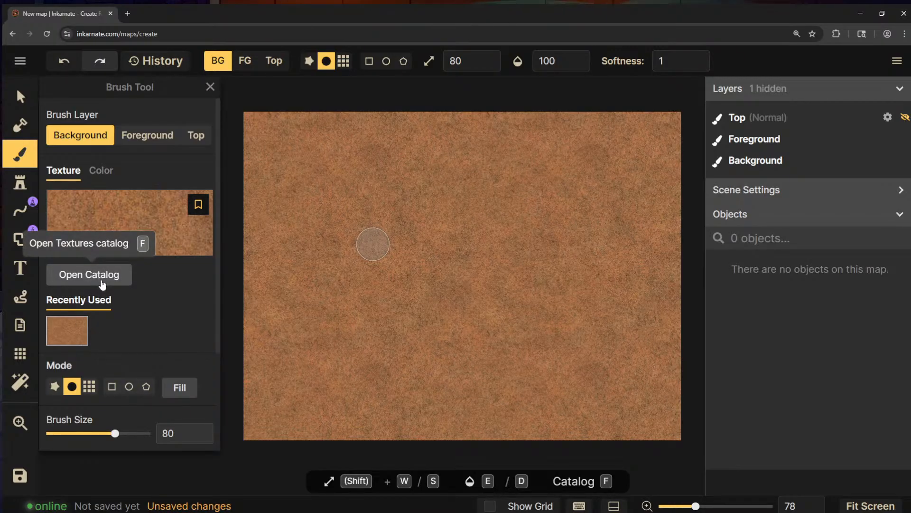
# Search the Fantasy Battlemaps texture catalog for "stone" and choose the dark grey cobblestone as the background brush texture
pyautogui.click(102, 284)
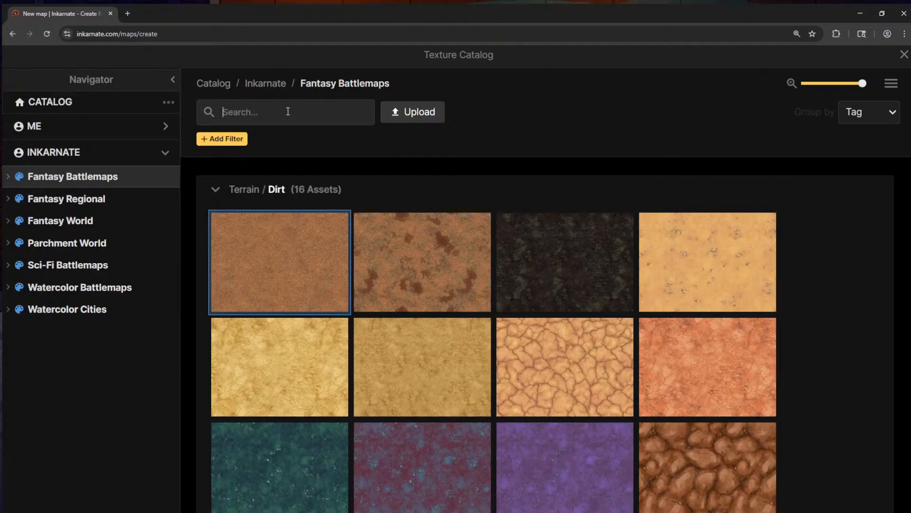
pyautogui.write('stone')
pyautogui.press('Return')
pyautogui.scroll(-4, 392, 289)
pyautogui.scroll(-15, 392, 285)
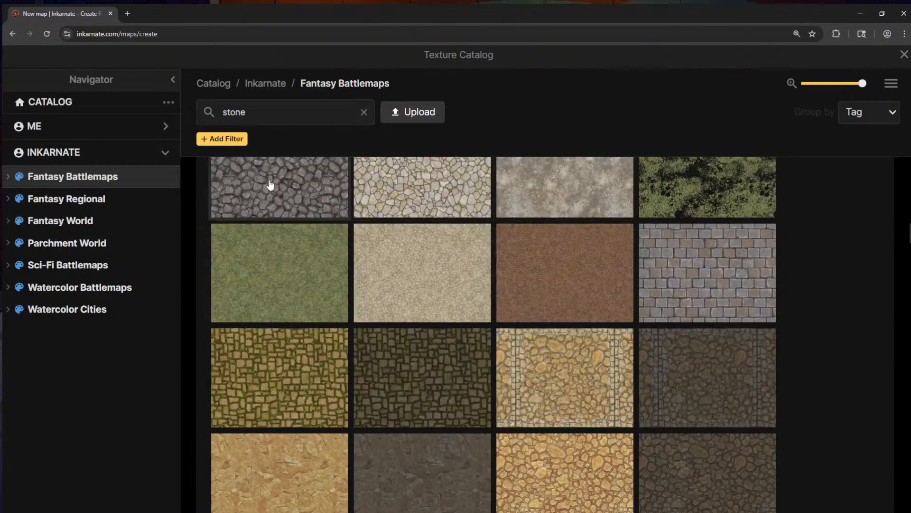
pyautogui.click(270, 186)
pyautogui.scroll(-3, 171, 366)
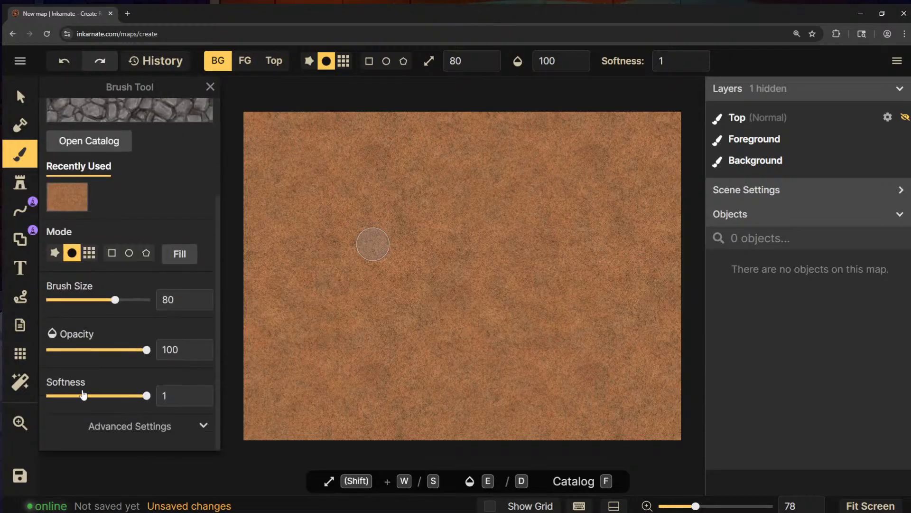
# Set the cobblestone's texture scale to 23.59 and fill the whole Background layer with it
pyautogui.scroll(-2, 118, 417)
pyautogui.click(78, 403)
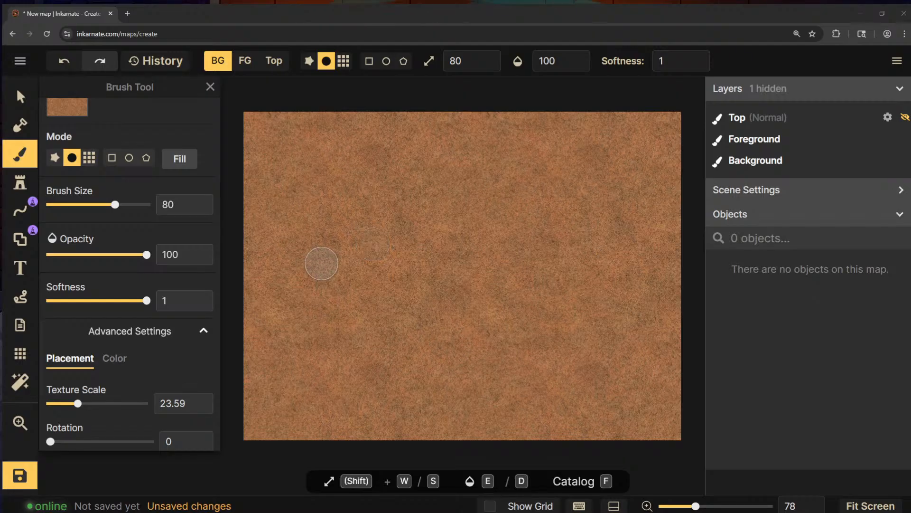
pyautogui.moveTo(403, 244); pyautogui.dragTo(379, 262)
pyautogui.scroll(-1, 167, 208)
pyautogui.scroll(5, 167, 208)
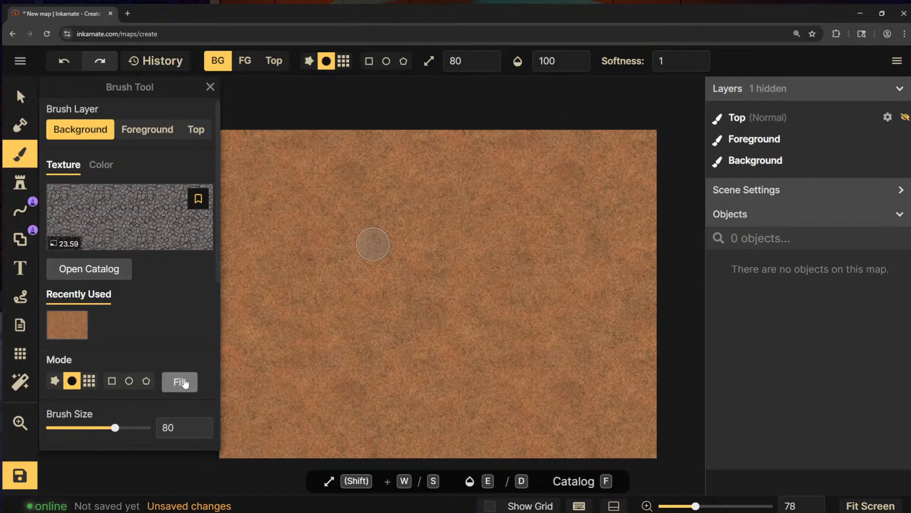
pyautogui.click(180, 382)
pyautogui.scroll(2, 265, 317)
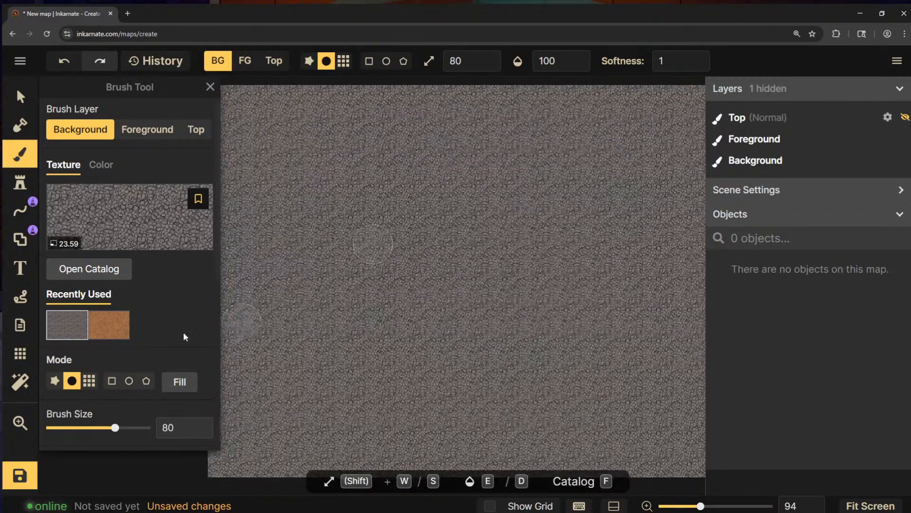
# Enlarge the cobblestone's texture scale to 50.19 and refill the whole Background layer with it
pyautogui.scroll(-10, 186, 337)
pyautogui.moveTo(75, 342); pyautogui.dragTo(118, 327)
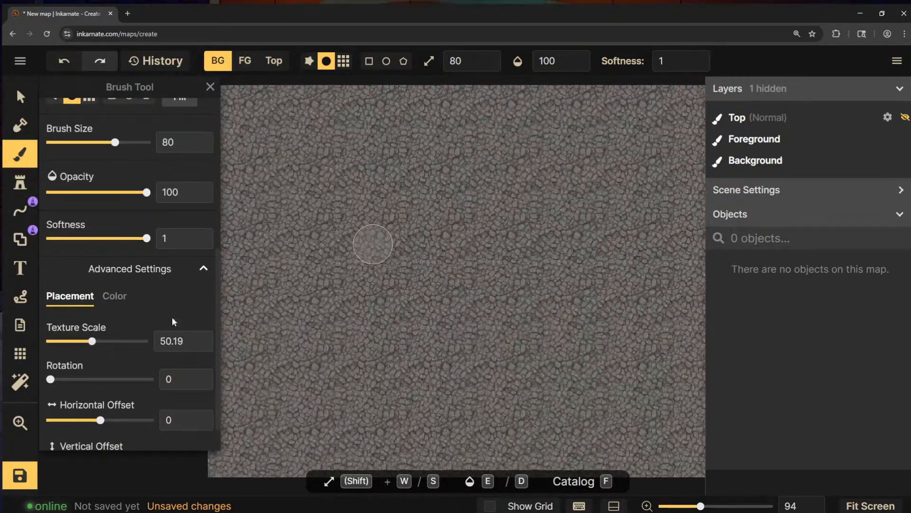
pyautogui.scroll(-1, 324, 307)
pyautogui.scroll(3, 168, 197)
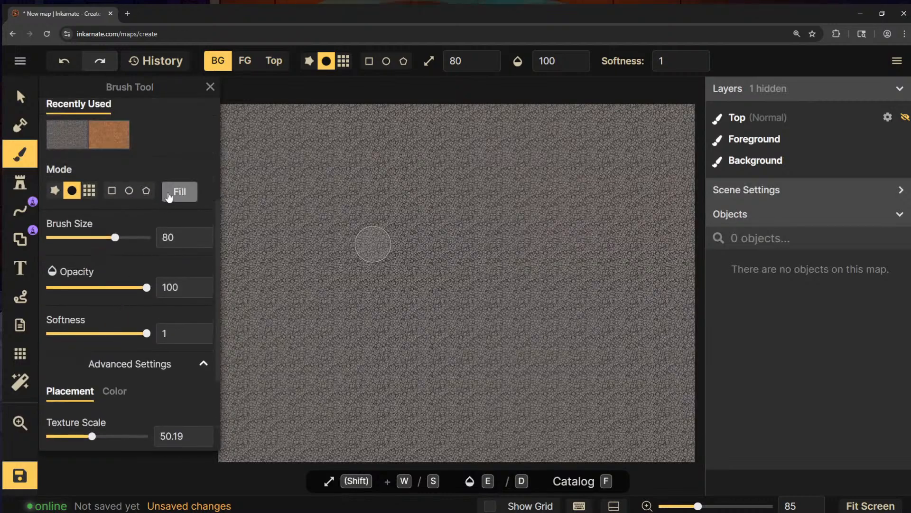
pyautogui.click(168, 196)
pyautogui.scroll(-1, 314, 308)
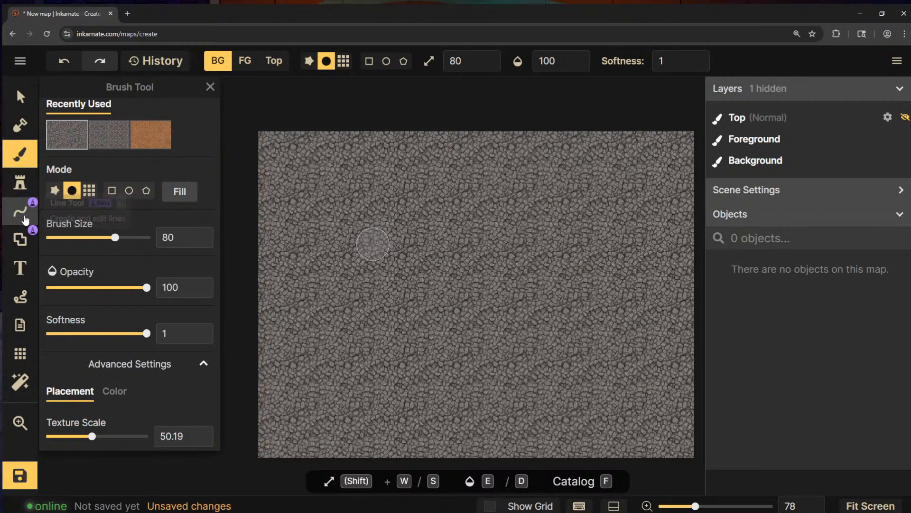
pyautogui.click(23, 213)
pyautogui.click(20, 153)
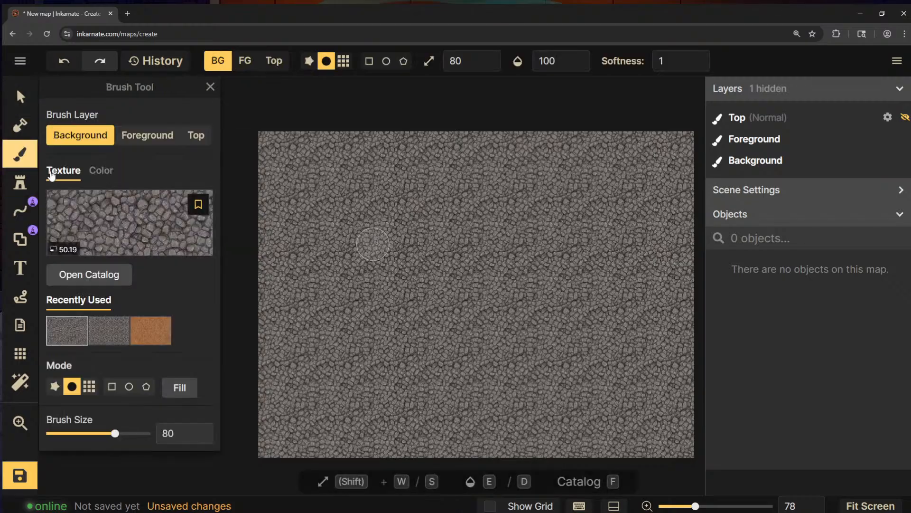
pyautogui.moveTo(326, 187)
pyautogui.mouseDown()
pyautogui.moveTo(271, 200)
pyautogui.moveTo(305, 181)
pyautogui.moveTo(321, 193)
pyautogui.mouseUp()
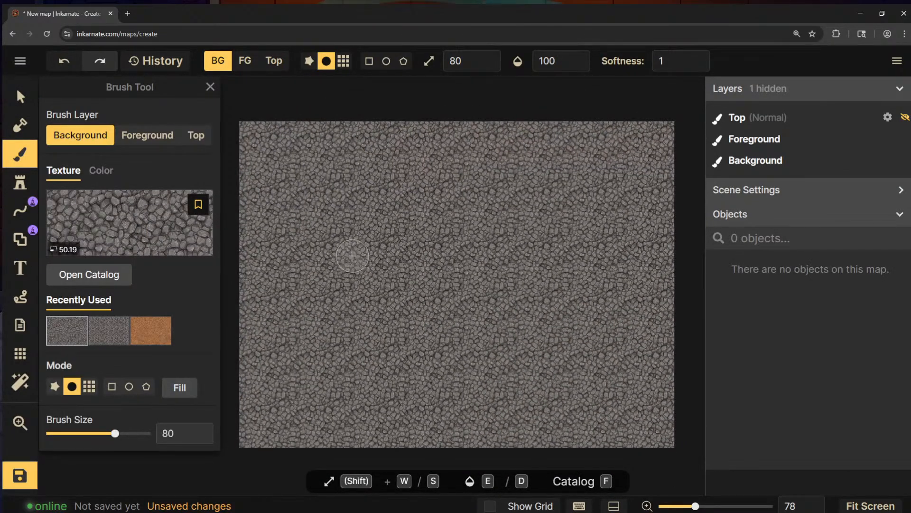
pyautogui.moveTo(351, 256); pyautogui.dragTo(339, 237)
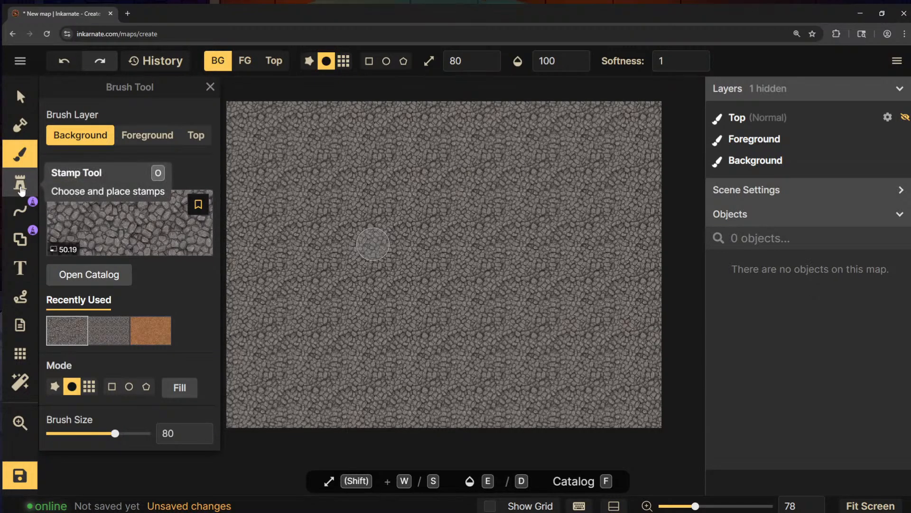
# Search the Fantasy Battlemaps stamp catalog for "wall" using the Stamp tool
pyautogui.click(21, 188)
pyautogui.click(97, 211)
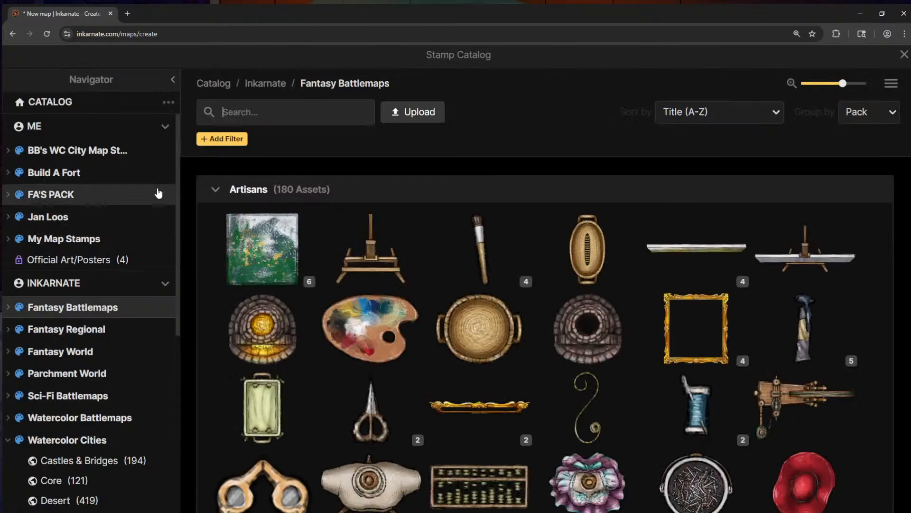
pyautogui.write('wall')
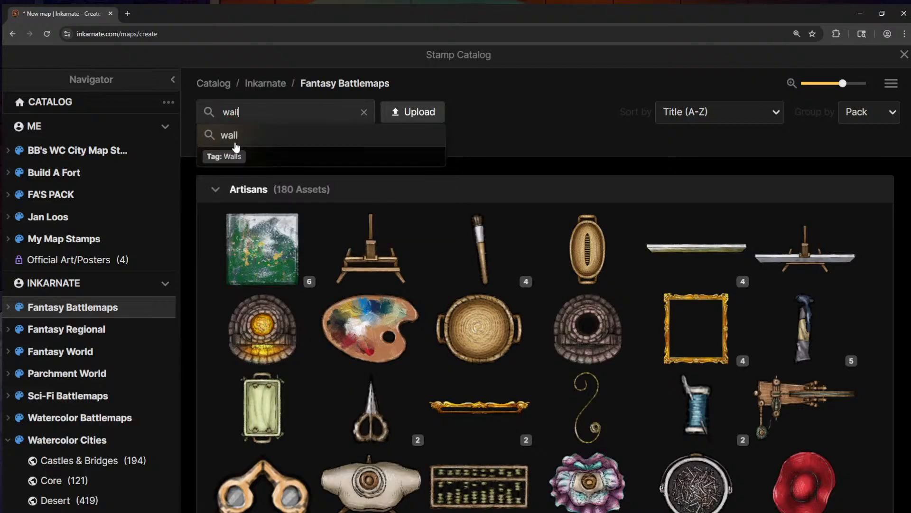
pyautogui.click(235, 139)
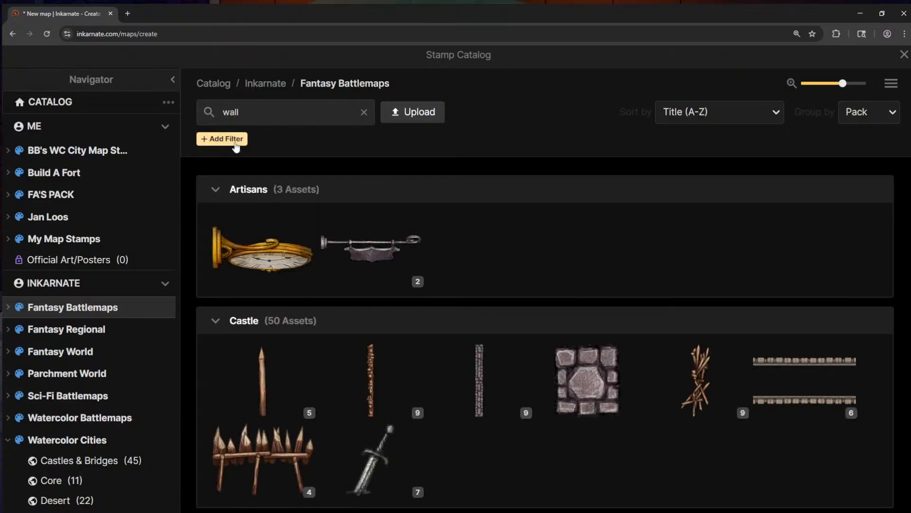
# Choose the dark wooden wall marked as new in the Gothic Quarters pack as the current stamp
pyautogui.scroll(-5, 471, 315)
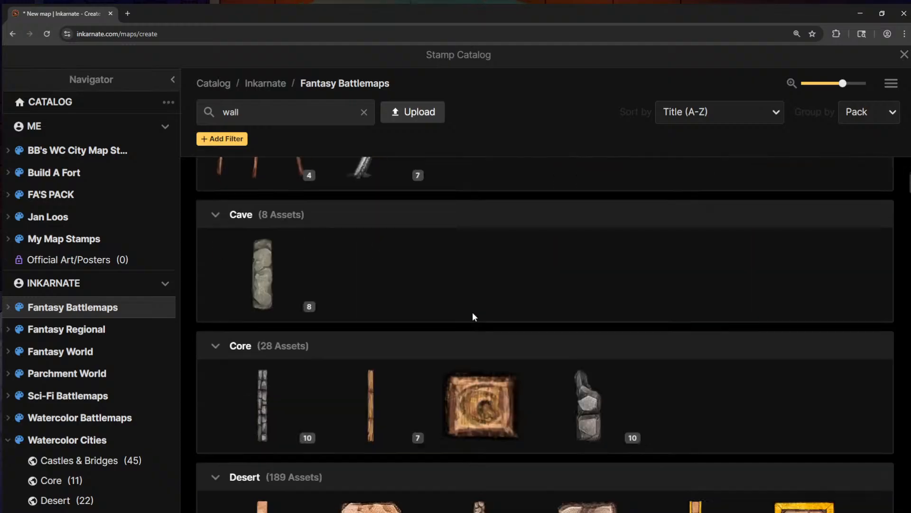
pyautogui.scroll(-10, 472, 312)
pyautogui.scroll(-12, 472, 314)
pyautogui.scroll(-15, 446, 294)
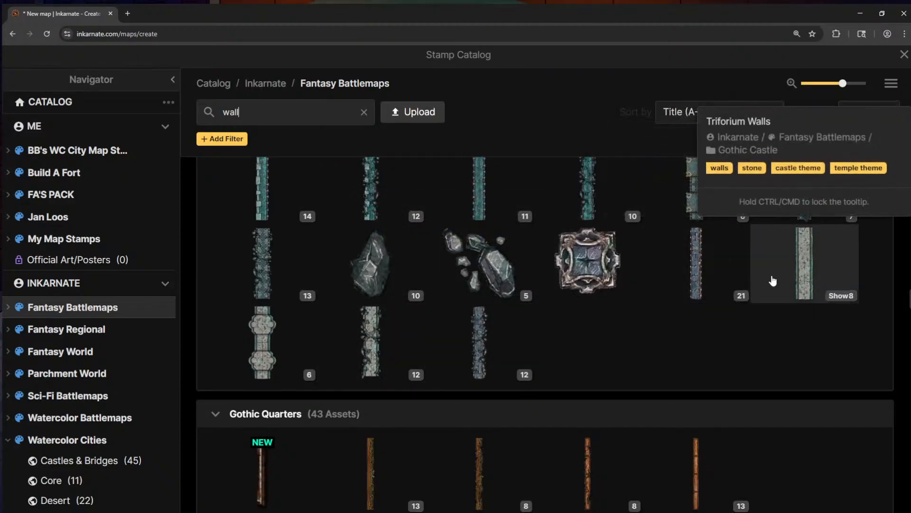
pyautogui.scroll(-7, 516, 339)
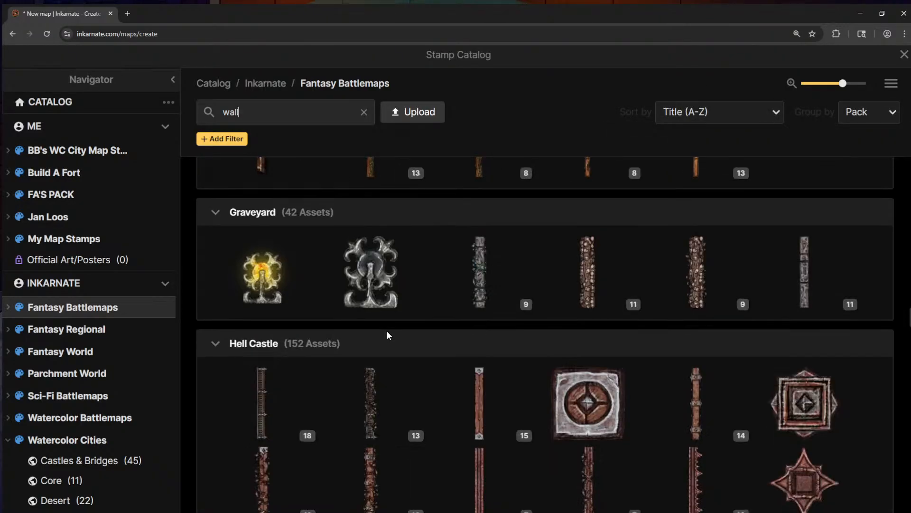
pyautogui.scroll(3, 314, 335)
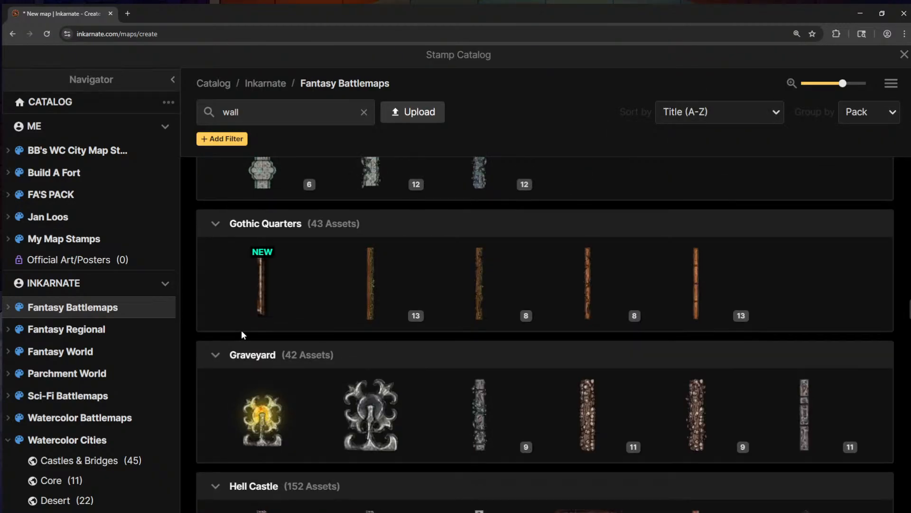
pyautogui.click(264, 300)
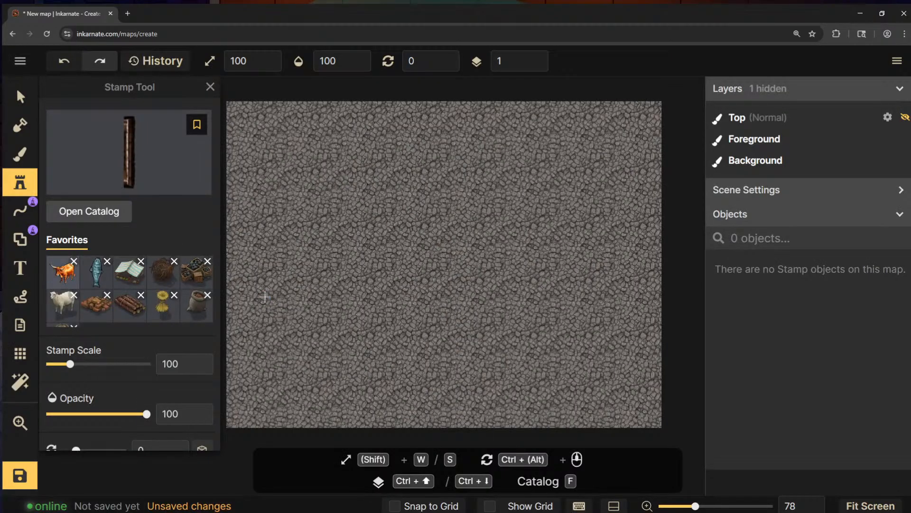
# Reopen the stamp catalog and browse the wall stamps from the Gothic Quarters pack down to the Winter pack
pyautogui.click(88, 210)
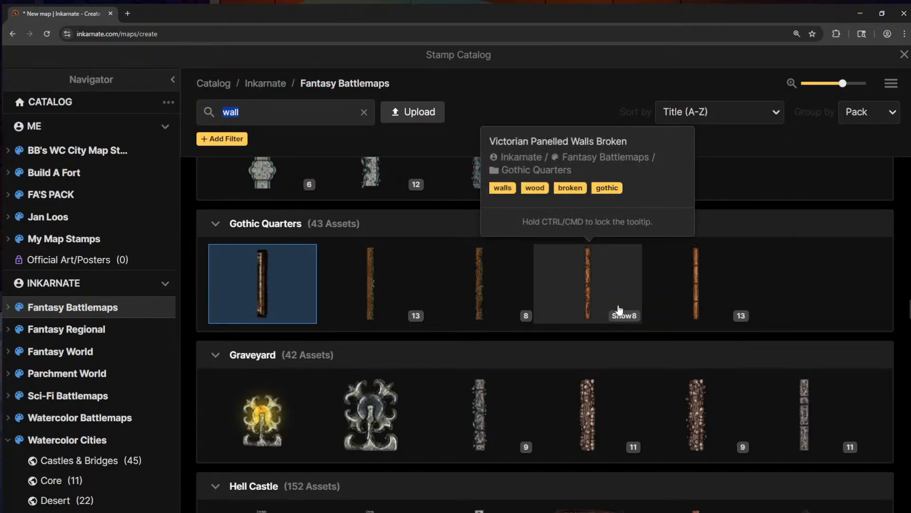
pyautogui.scroll(-3, 618, 309)
pyautogui.scroll(-3, 619, 309)
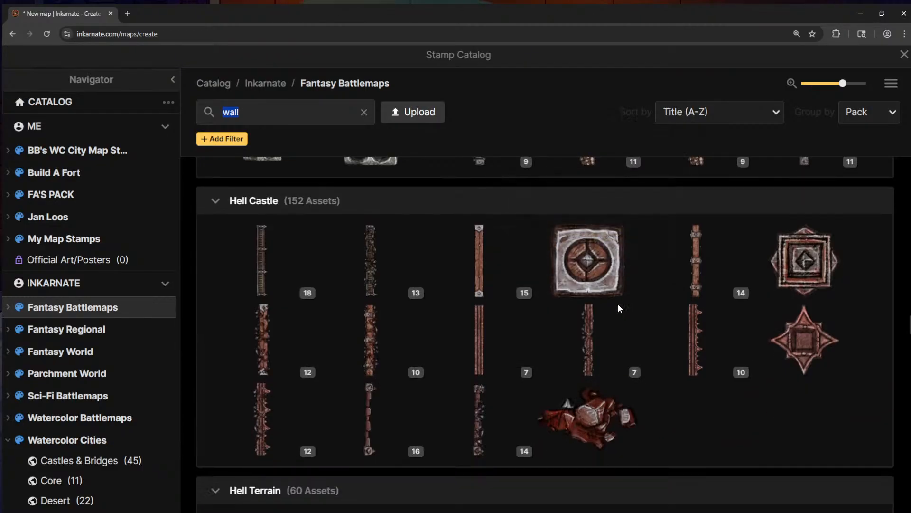
pyautogui.scroll(-8, 617, 303)
pyautogui.scroll(2, 617, 303)
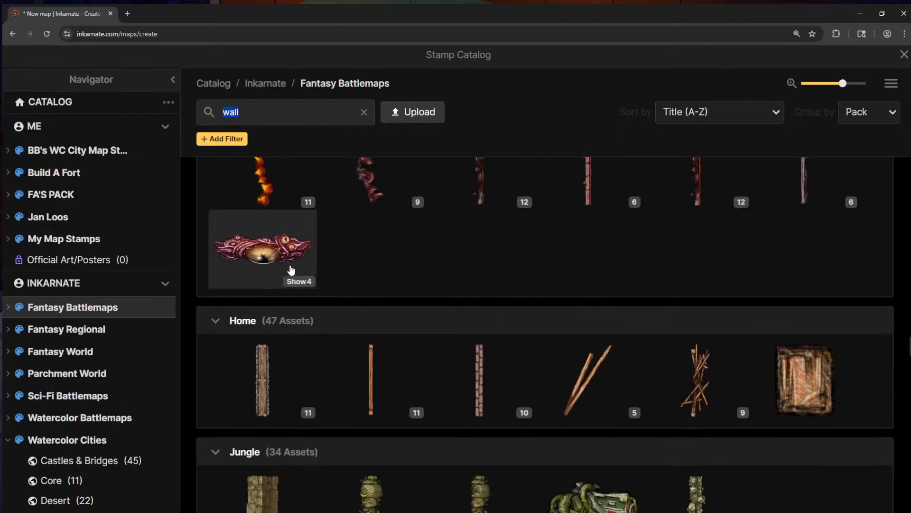
pyautogui.scroll(-3, 670, 328)
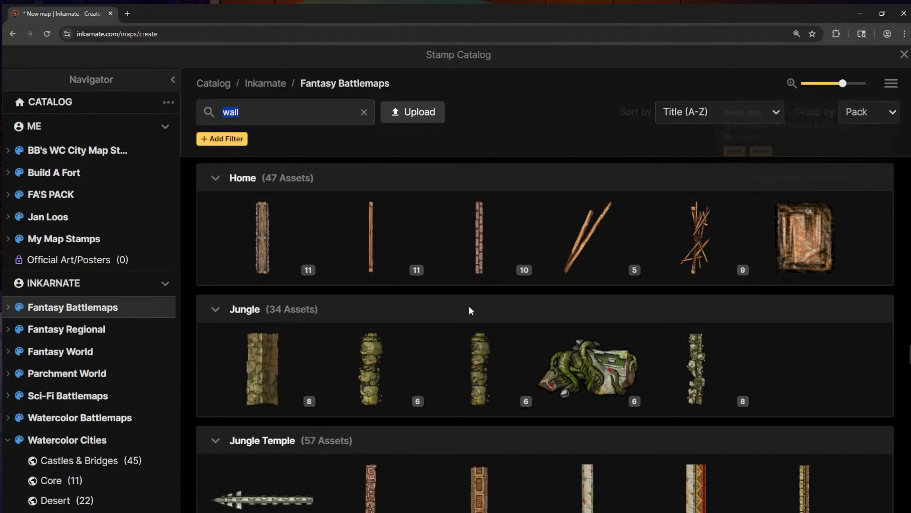
pyautogui.scroll(-2, 471, 310)
pyautogui.scroll(3, 470, 312)
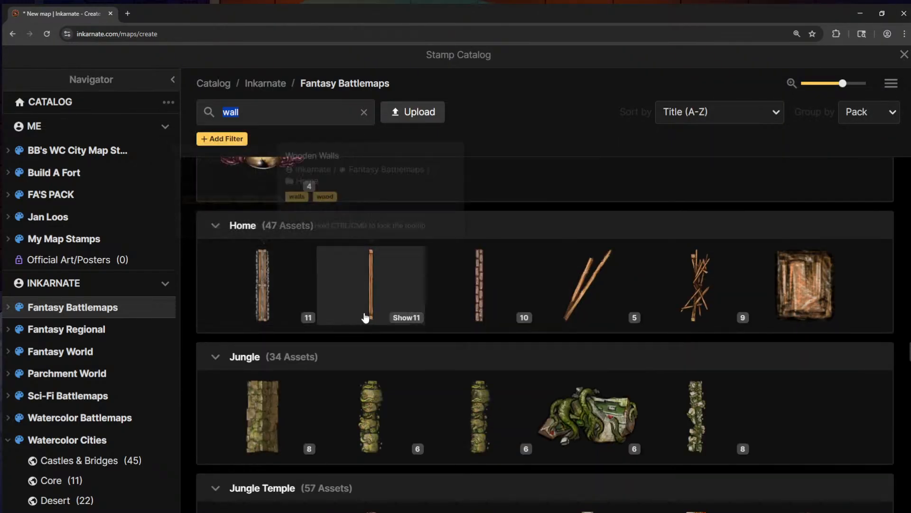
pyautogui.scroll(-9, 478, 312)
pyautogui.scroll(-20, 477, 309)
pyautogui.scroll(-12, 478, 309)
pyautogui.scroll(-13, 477, 309)
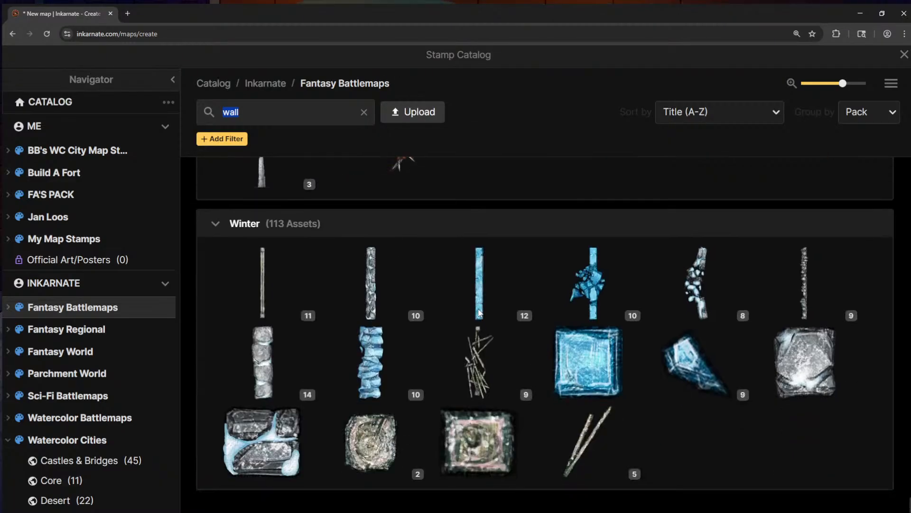
# Look back through the wall stamps from the Winter pack up to the Fairy Home pack
pyautogui.scroll(14, 501, 372)
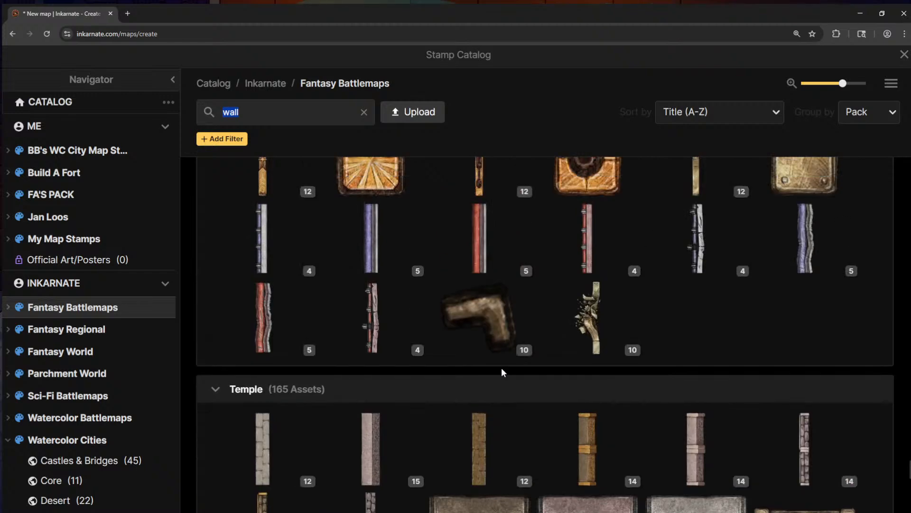
pyautogui.scroll(6, 503, 373)
pyautogui.scroll(10, 504, 372)
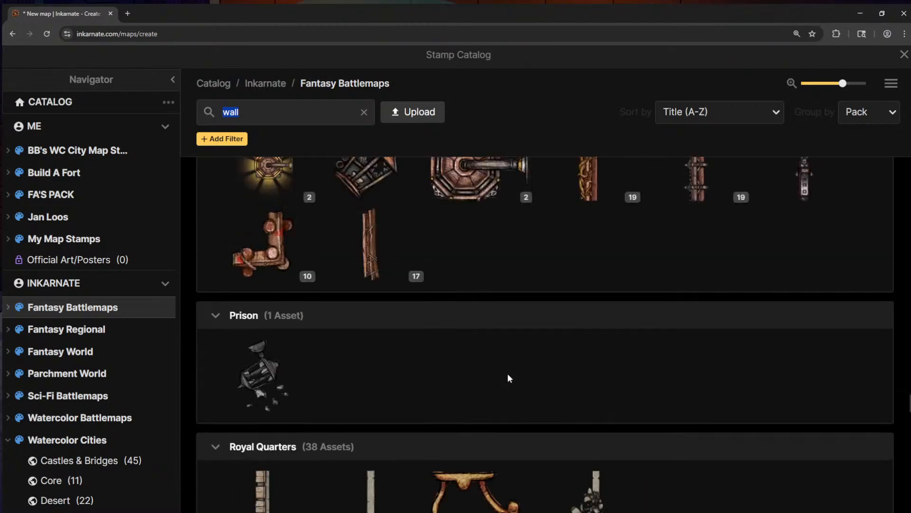
pyautogui.scroll(10, 508, 374)
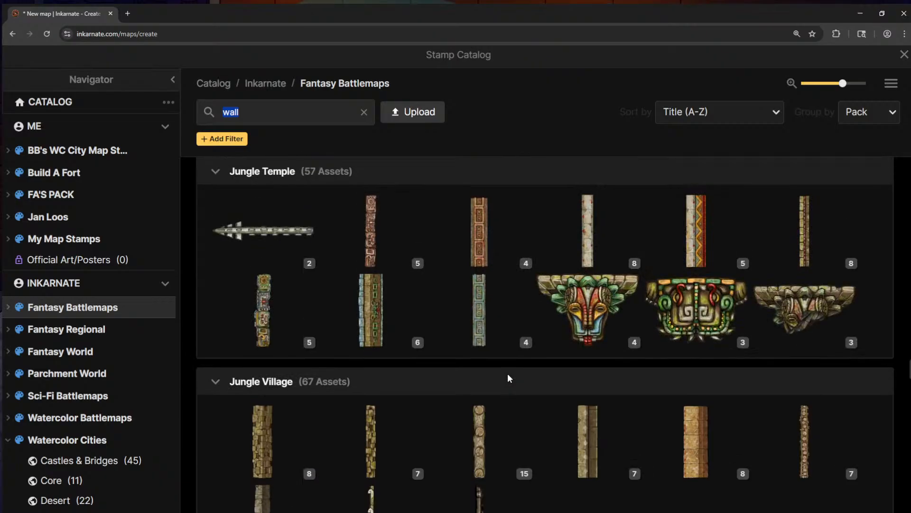
pyautogui.scroll(6, 509, 380)
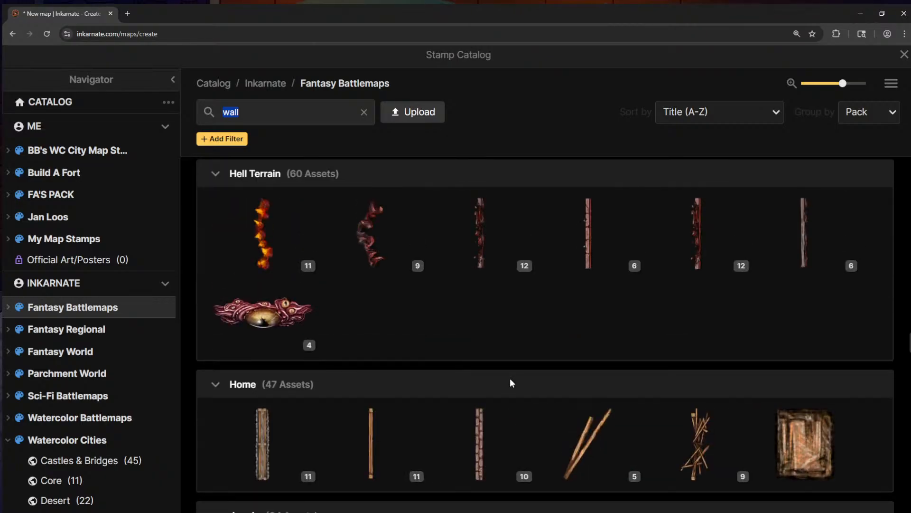
pyautogui.scroll(10, 509, 378)
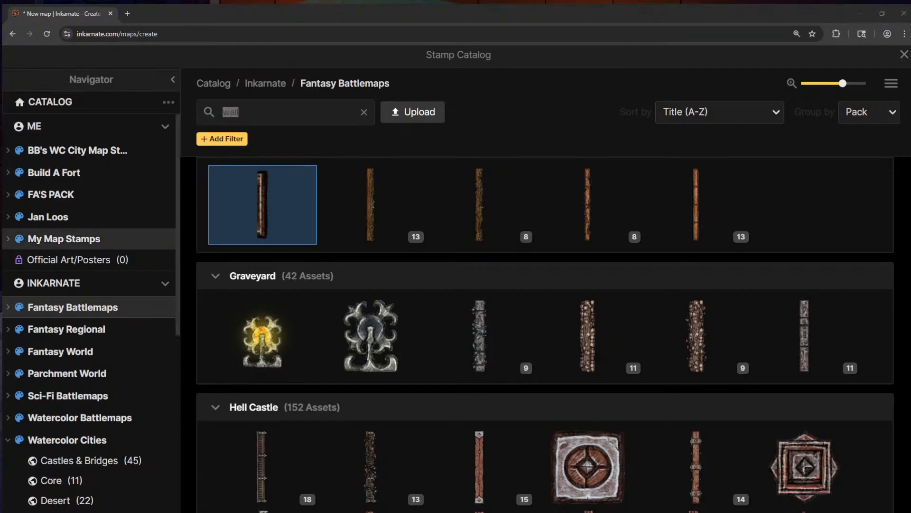
pyautogui.scroll(6, 480, 223)
pyautogui.scroll(-2, 477, 233)
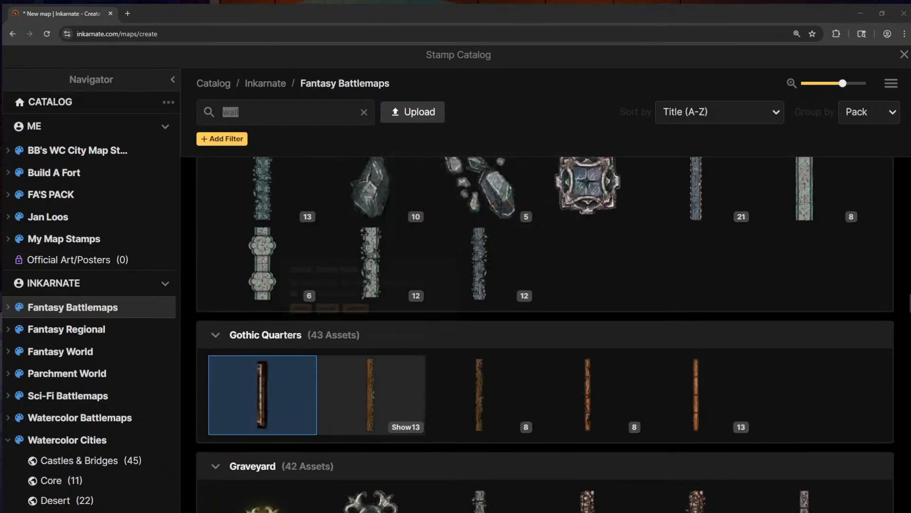
pyautogui.scroll(4, 588, 389)
pyautogui.scroll(4, 479, 361)
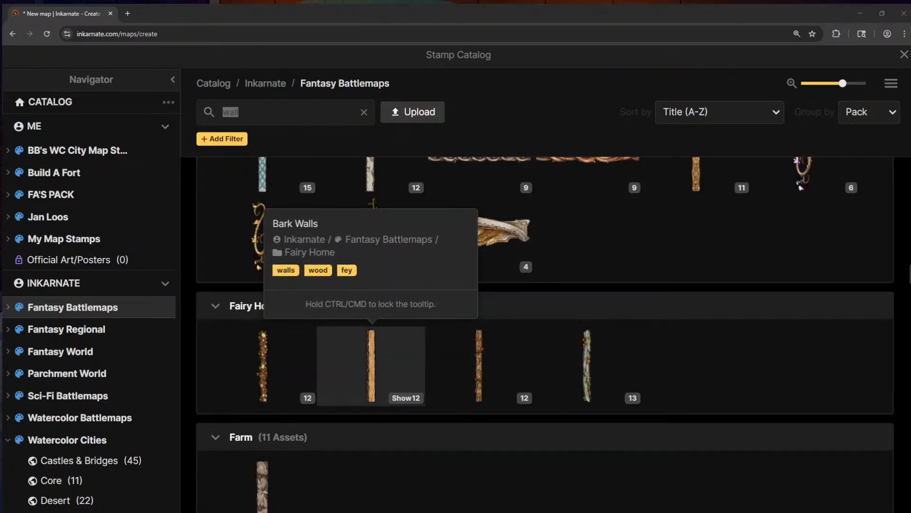
# Choose the Bark Walls stamp from the Fairy Home pack as the current stamp
pyautogui.scroll(2, 372, 361)
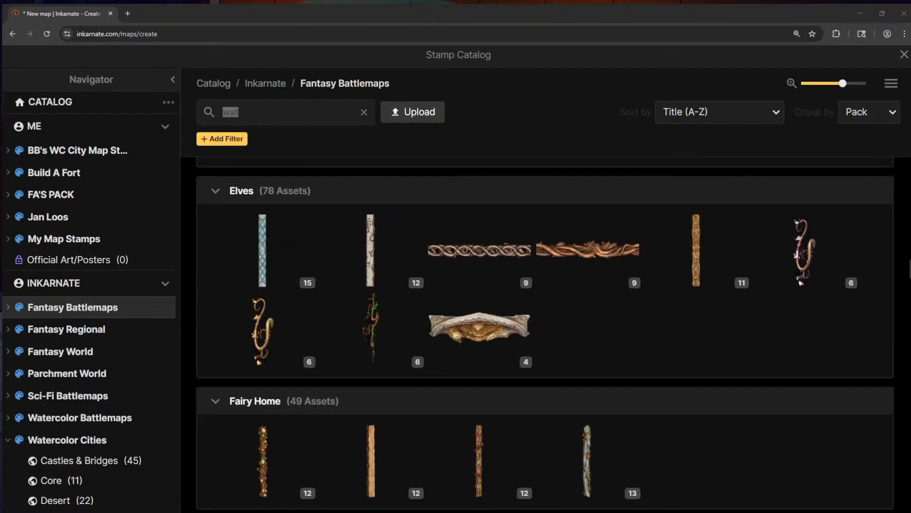
pyautogui.click(371, 458)
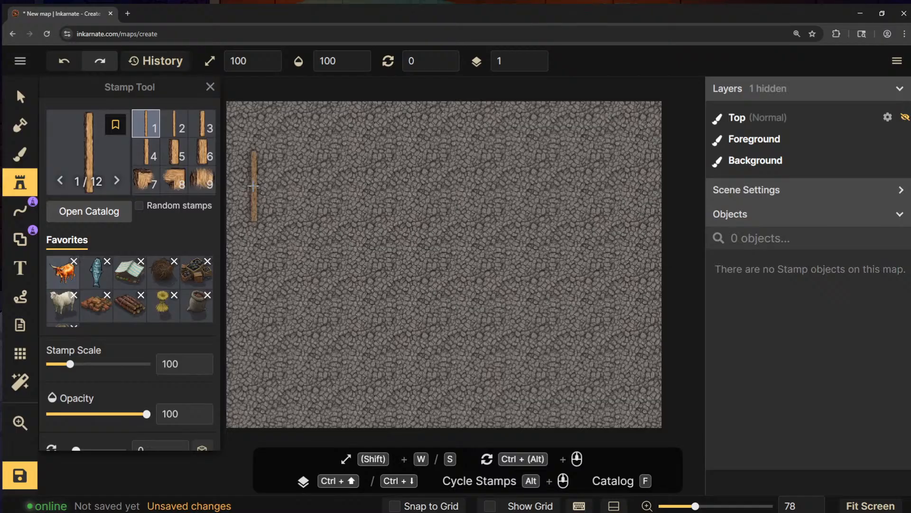
pyautogui.click(374, 244)
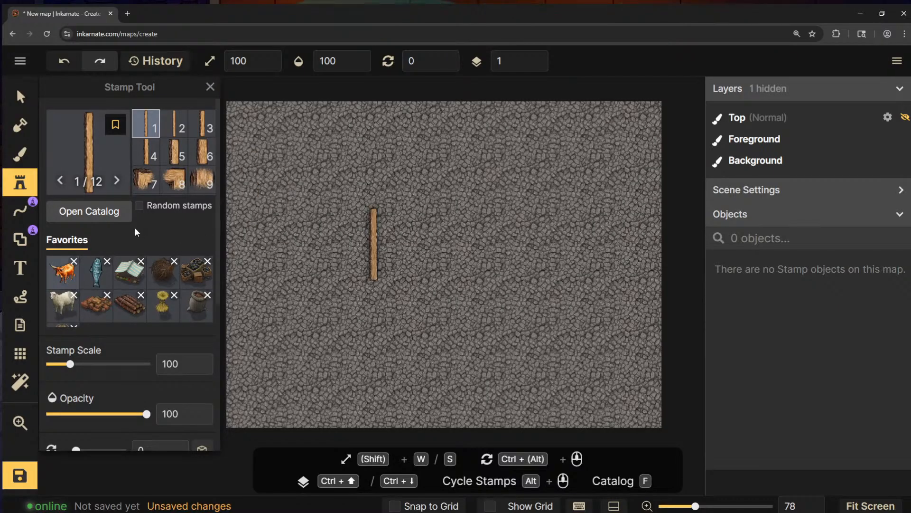
# Reopen the stamp catalog and look back through the Fantasy Battlemaps wall stamps from the Fairy Home pack up to Artisans
pyautogui.click(124, 217)
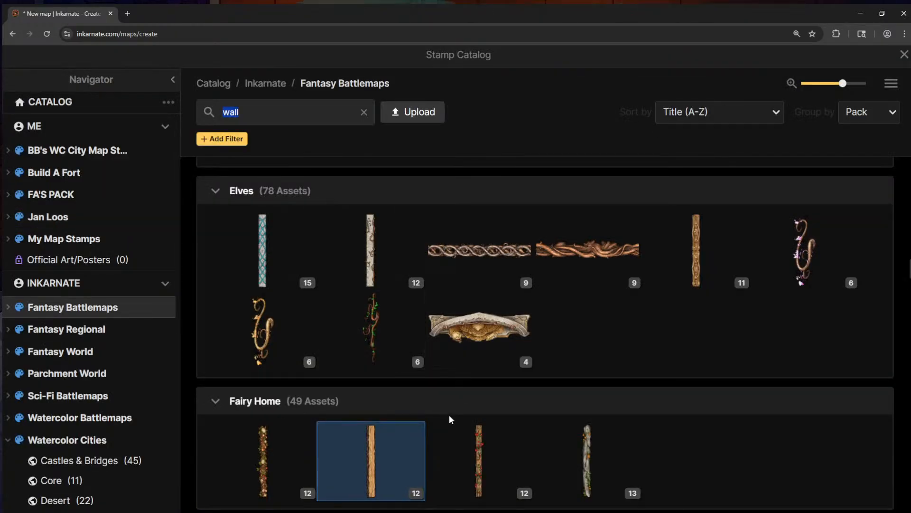
pyautogui.scroll(4, 449, 412)
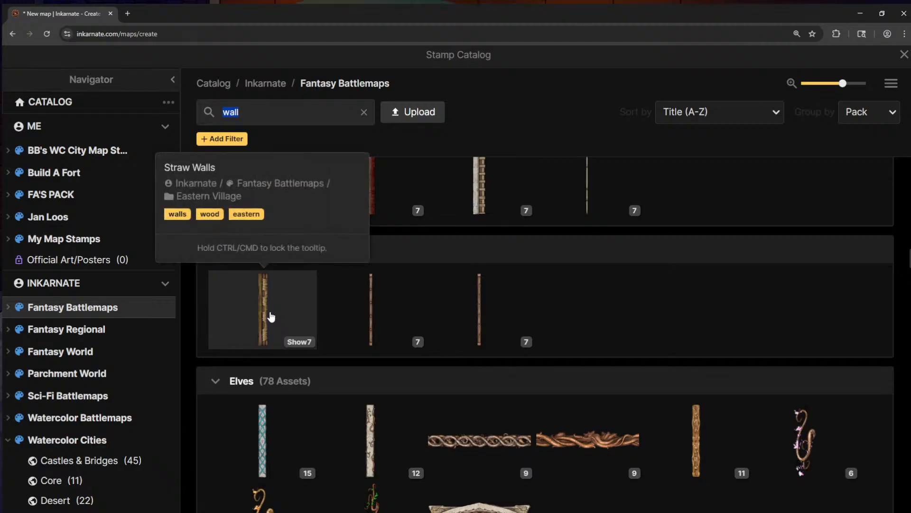
pyautogui.scroll(7, 477, 383)
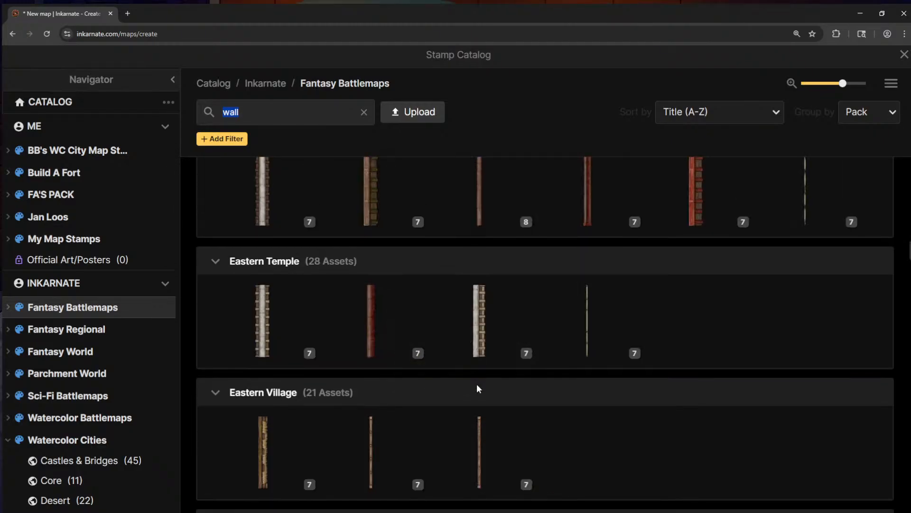
pyautogui.scroll(3, 383, 391)
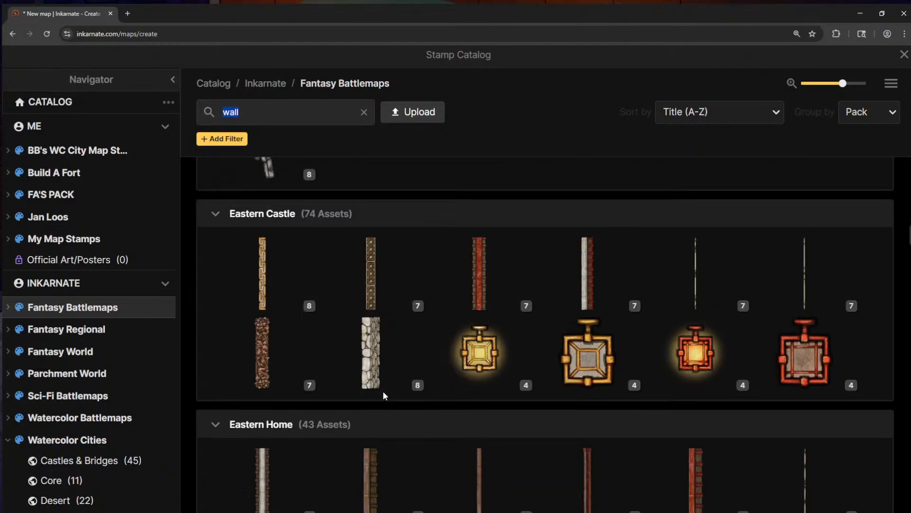
pyautogui.scroll(10, 383, 391)
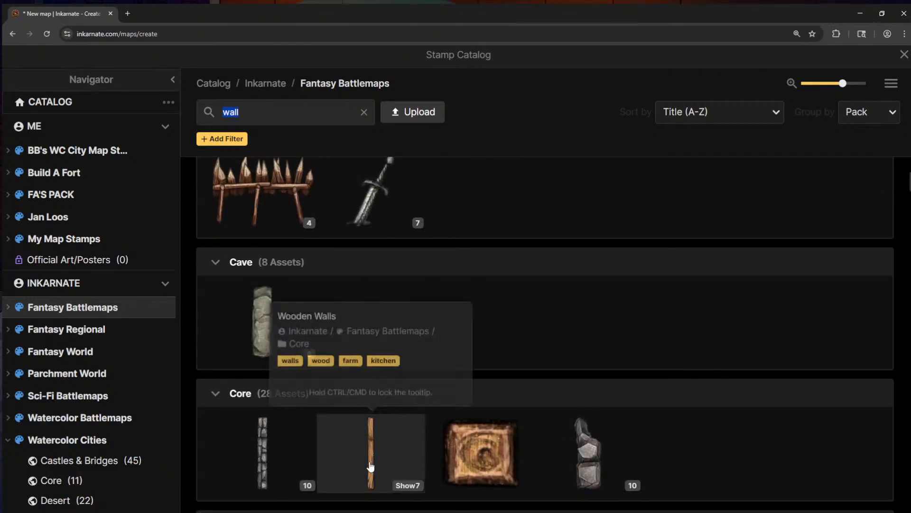
pyautogui.scroll(2, 334, 352)
pyautogui.scroll(4, 337, 356)
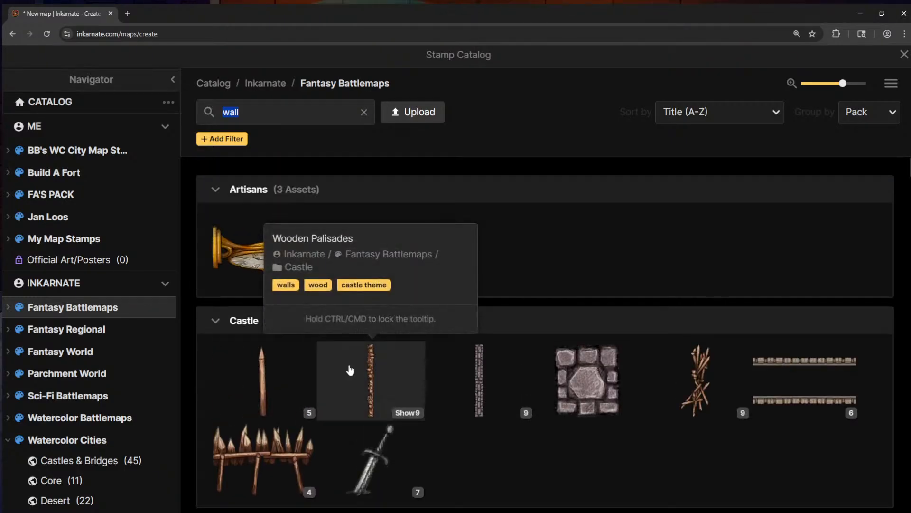
# Widen the wall search to all Inkarnate styles and browse the packs down to Fairy Home
pyautogui.click(265, 89)
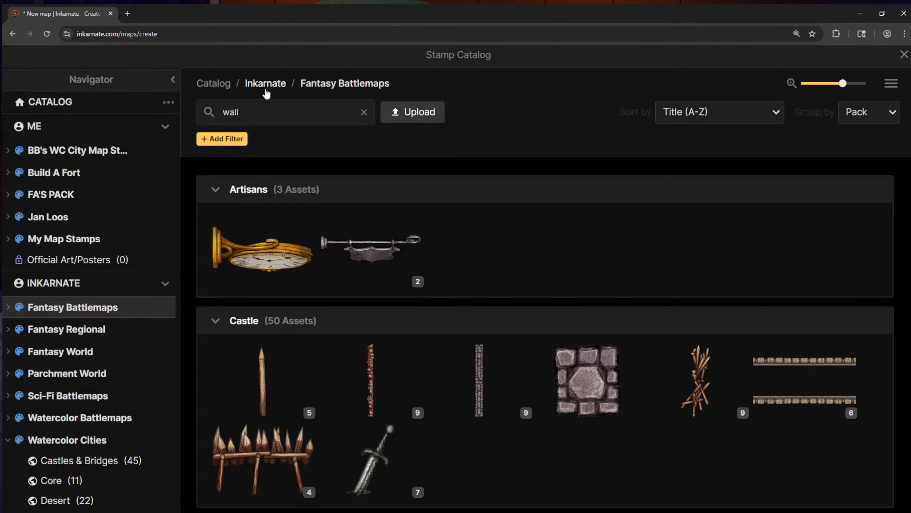
pyautogui.scroll(-15, 445, 433)
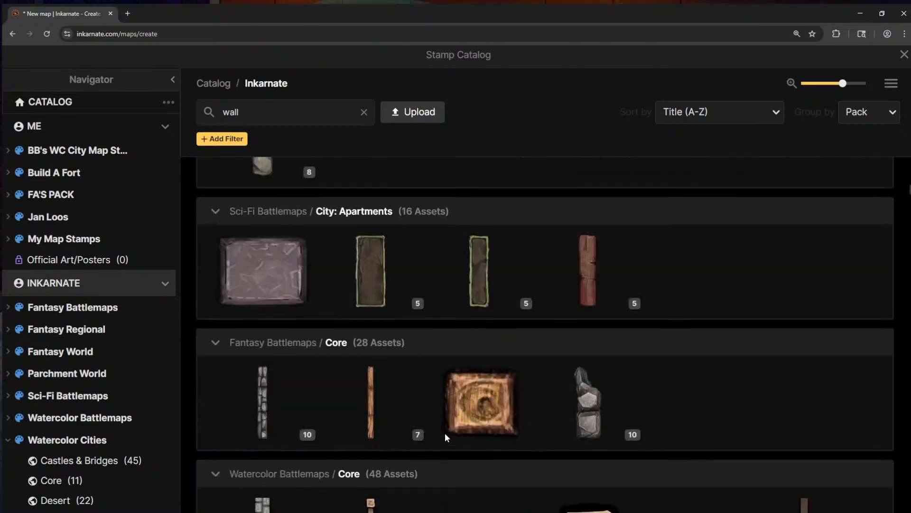
pyautogui.scroll(-10, 445, 432)
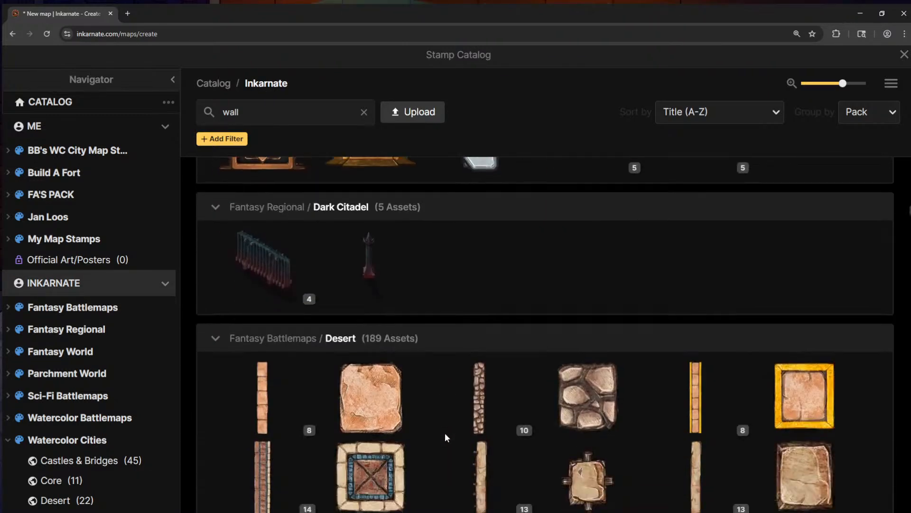
pyautogui.scroll(-12, 445, 432)
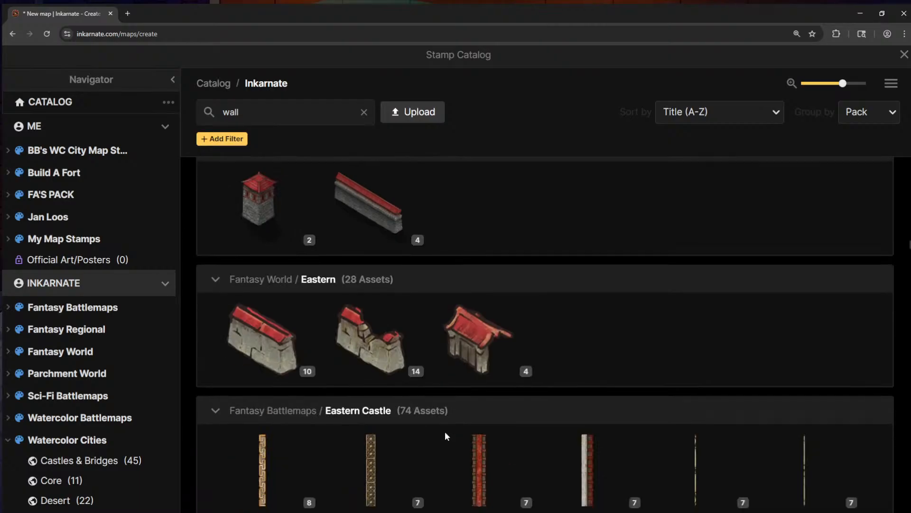
pyautogui.scroll(-8, 445, 436)
pyautogui.scroll(3, 446, 435)
pyautogui.scroll(-7, 445, 435)
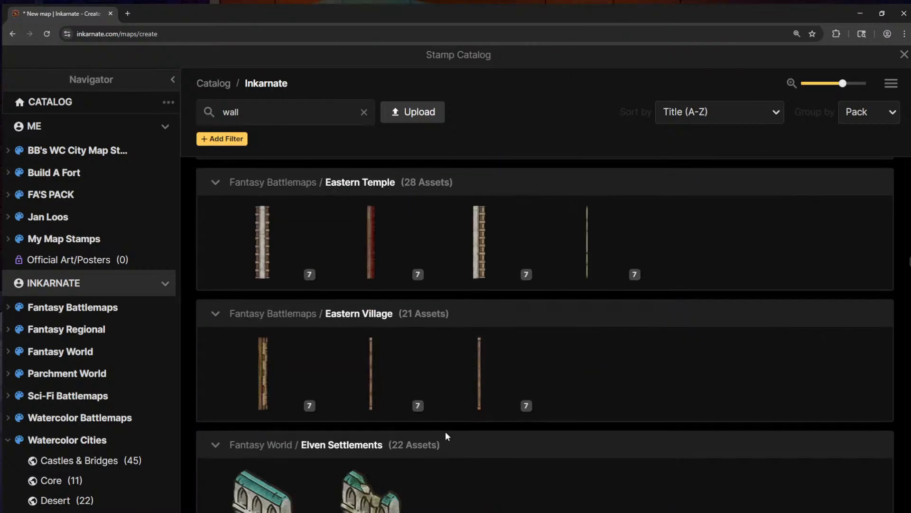
pyautogui.scroll(-8, 445, 431)
pyautogui.scroll(-8, 691, 394)
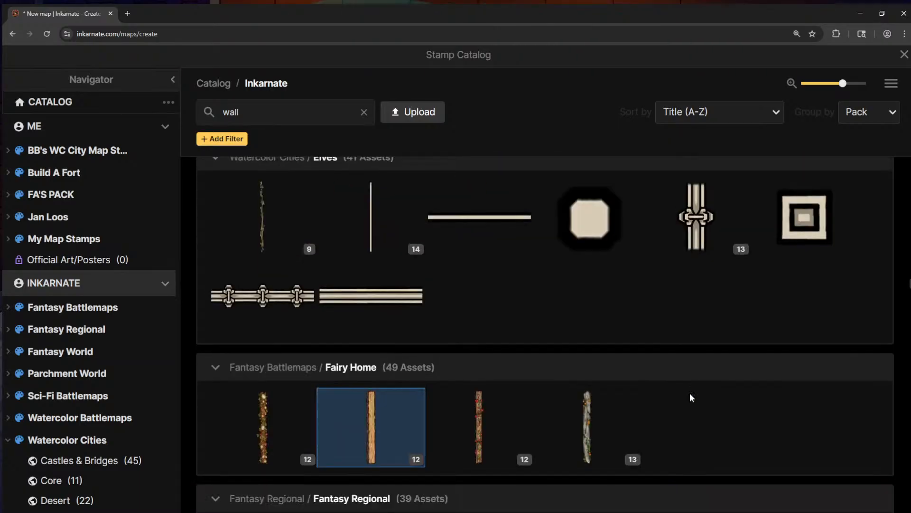
# Browse the wall stamps of all styles from the Fairy Home pack through Gothic Horror and Hell Castle to Home
pyautogui.scroll(-6, 690, 392)
pyautogui.scroll(2, 690, 392)
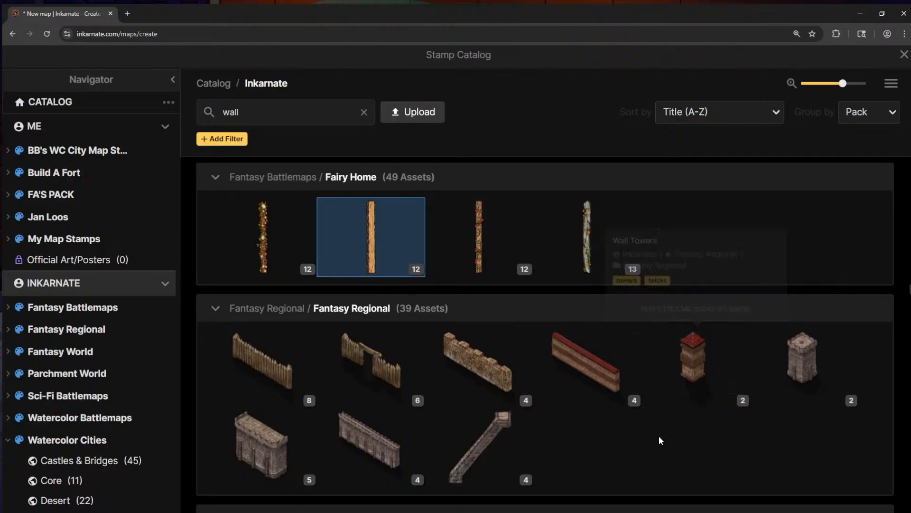
pyautogui.scroll(-8, 656, 446)
pyautogui.scroll(2, 307, 289)
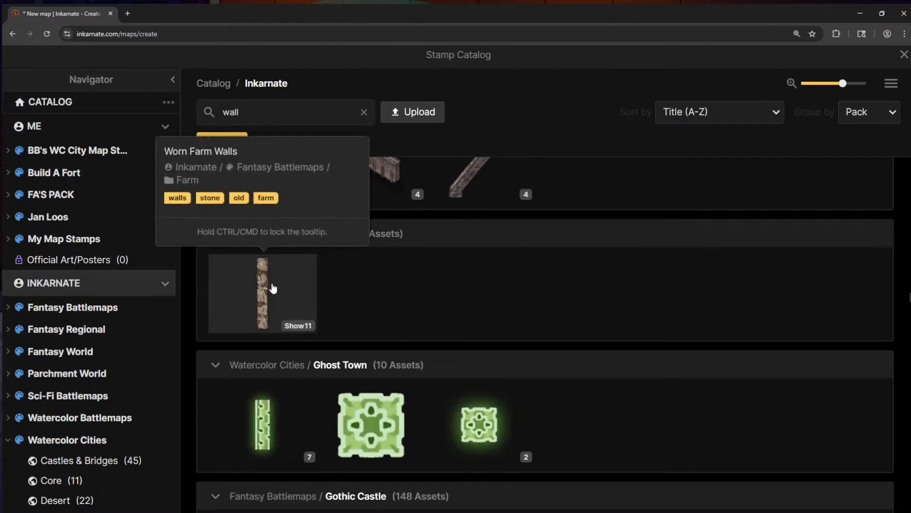
pyautogui.scroll(-10, 423, 409)
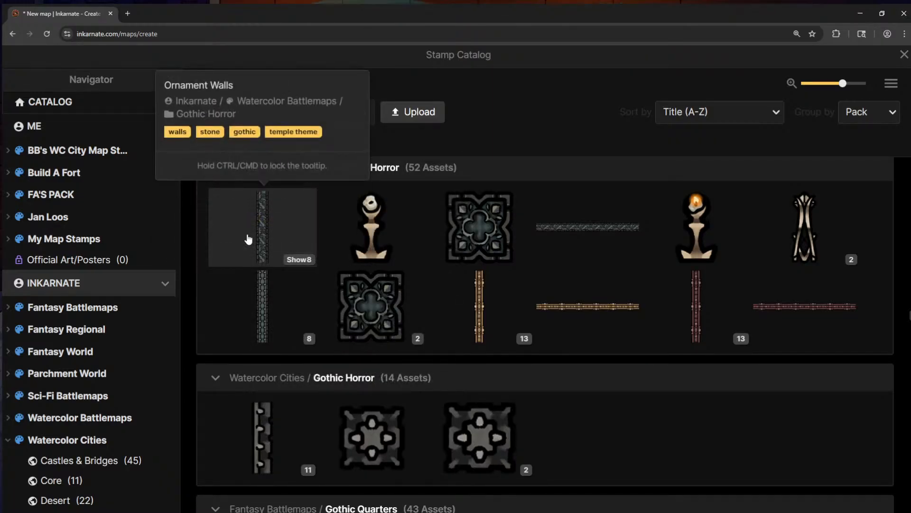
pyautogui.scroll(-5, 310, 408)
pyautogui.scroll(-5, 449, 378)
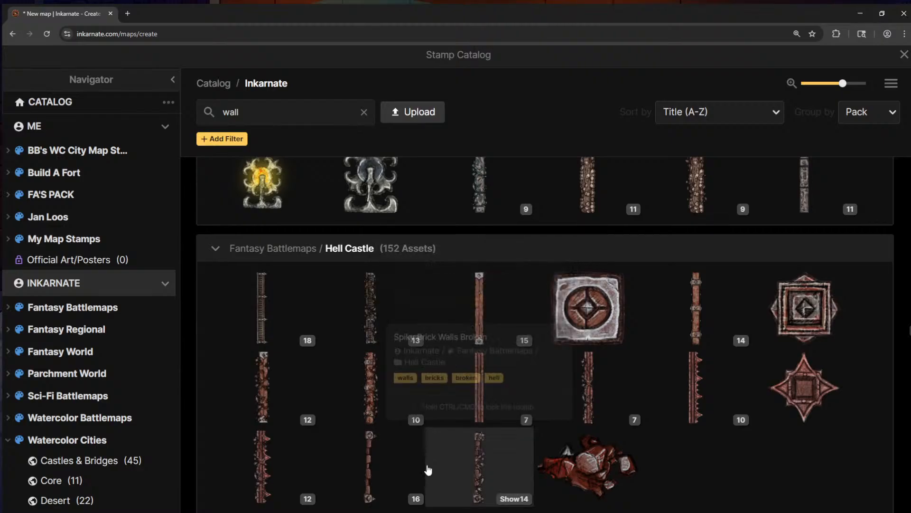
pyautogui.scroll(-3, 434, 449)
pyautogui.scroll(-10, 433, 444)
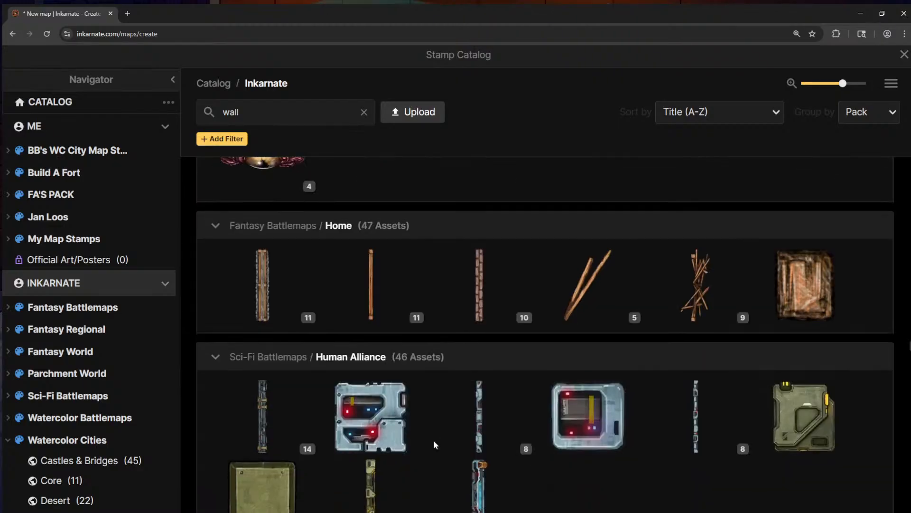
# Continue through the wall stamps from the Sci-Fi Battlemaps Industrial packs down to the Fantasy Battlemaps Winter pack
pyautogui.scroll(-12, 434, 444)
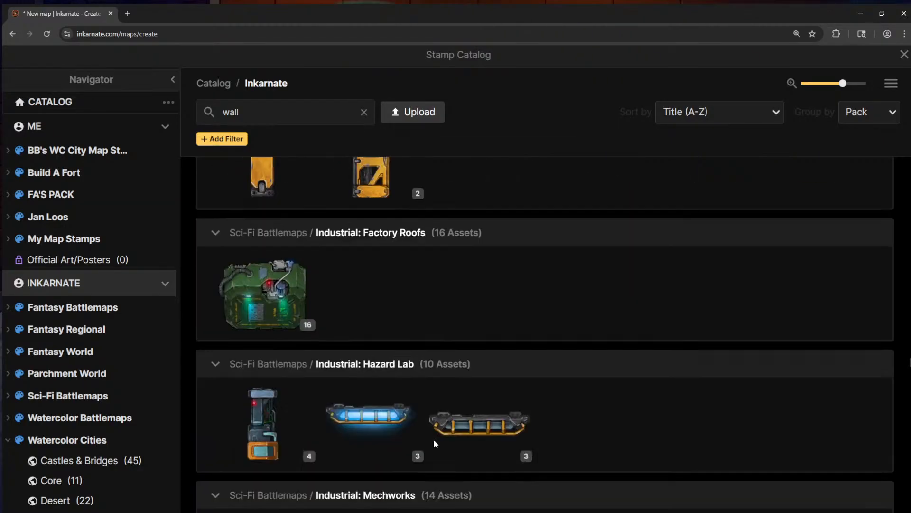
pyautogui.scroll(-12, 434, 437)
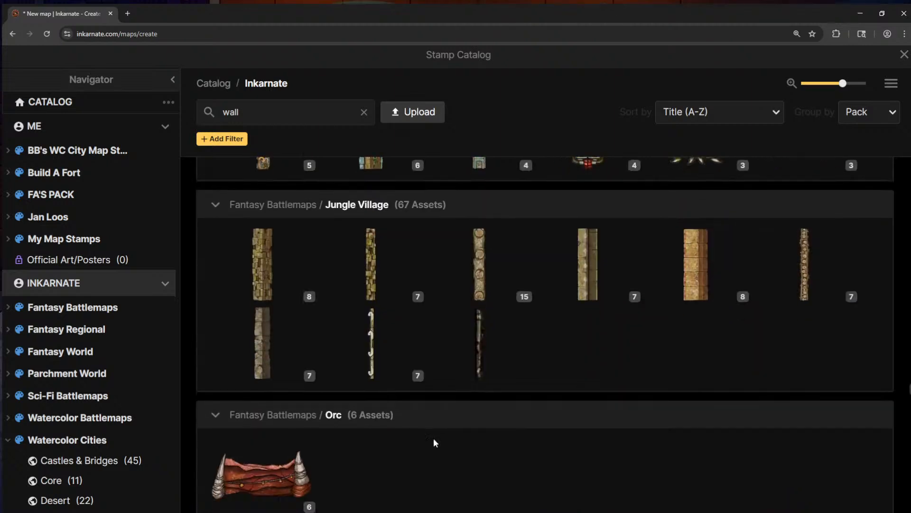
pyautogui.scroll(-6, 434, 441)
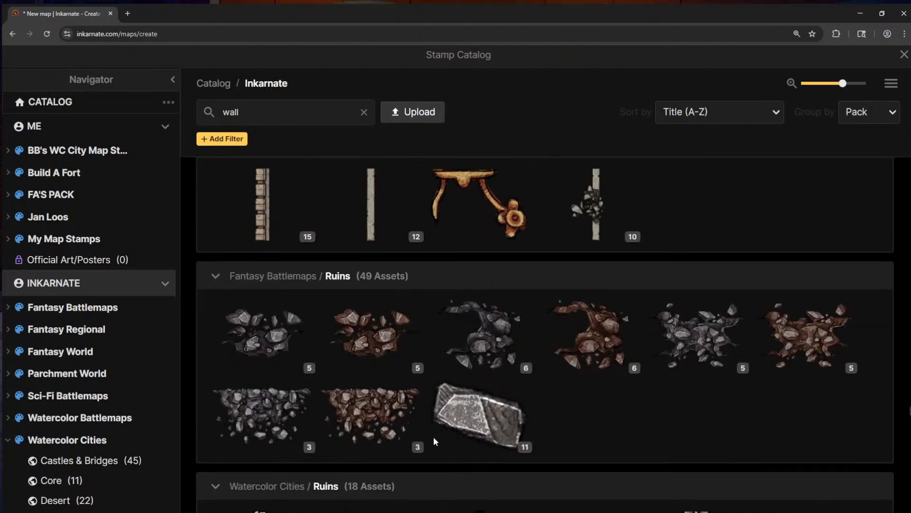
pyautogui.scroll(3, 379, 354)
pyautogui.scroll(-10, 378, 352)
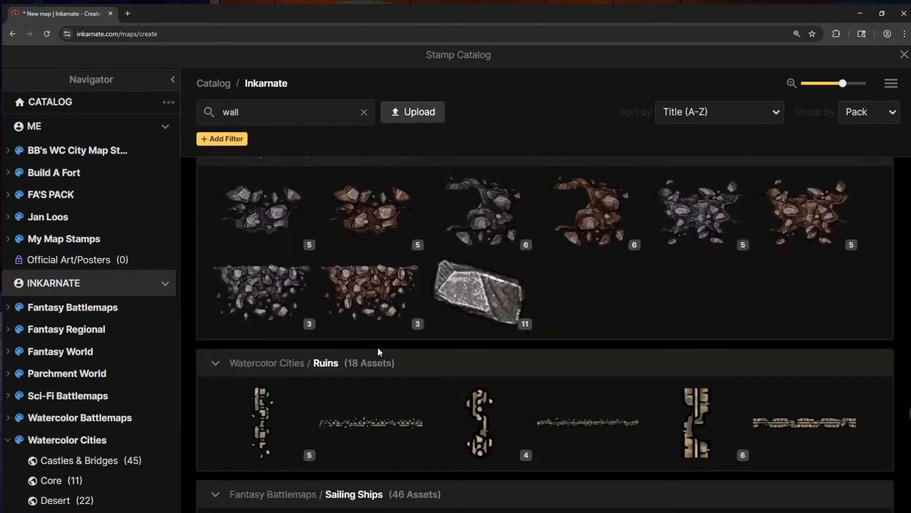
pyautogui.scroll(-12, 378, 351)
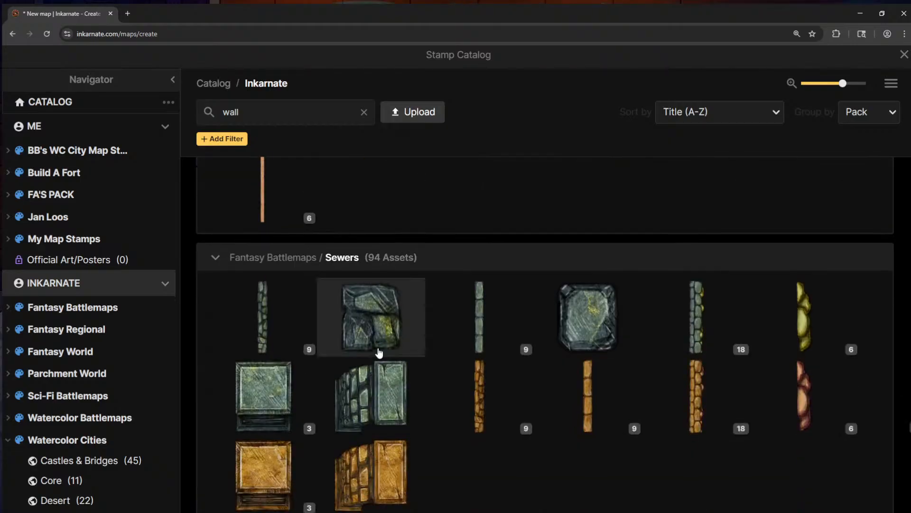
pyautogui.scroll(-12, 378, 352)
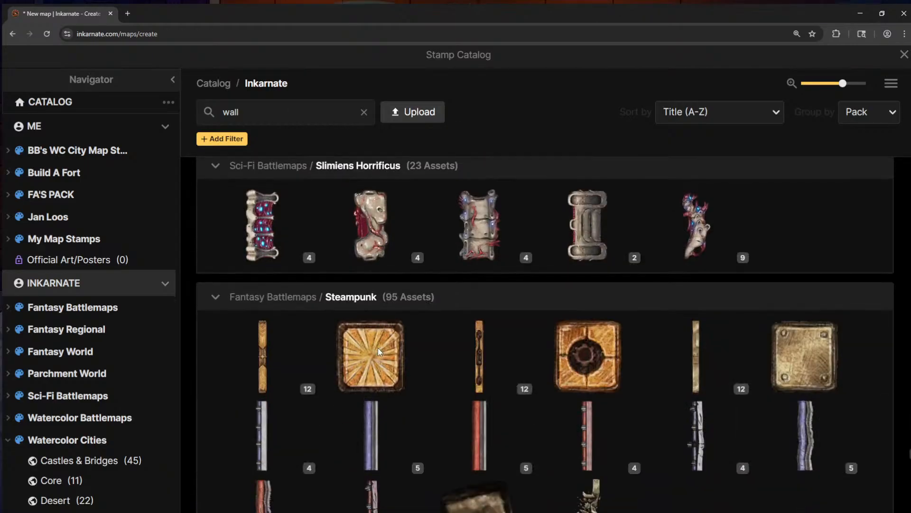
pyautogui.scroll(-10, 379, 352)
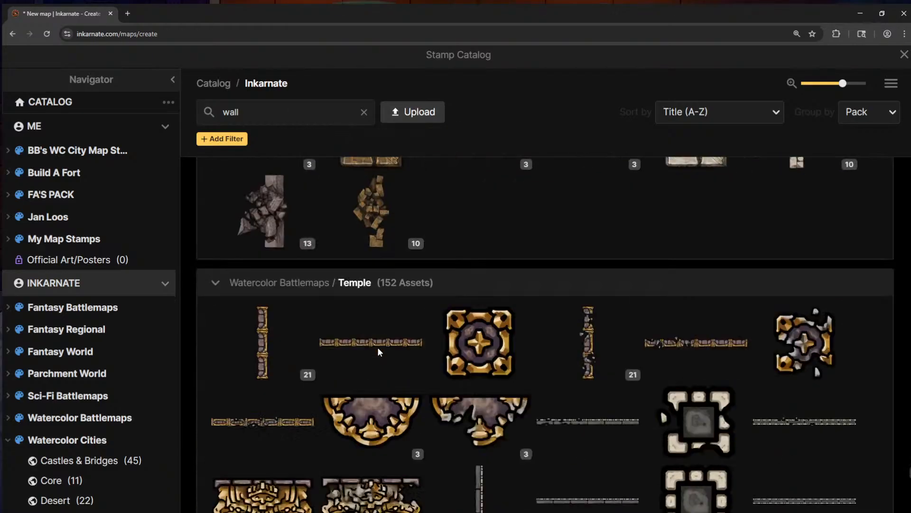
pyautogui.scroll(-12, 377, 351)
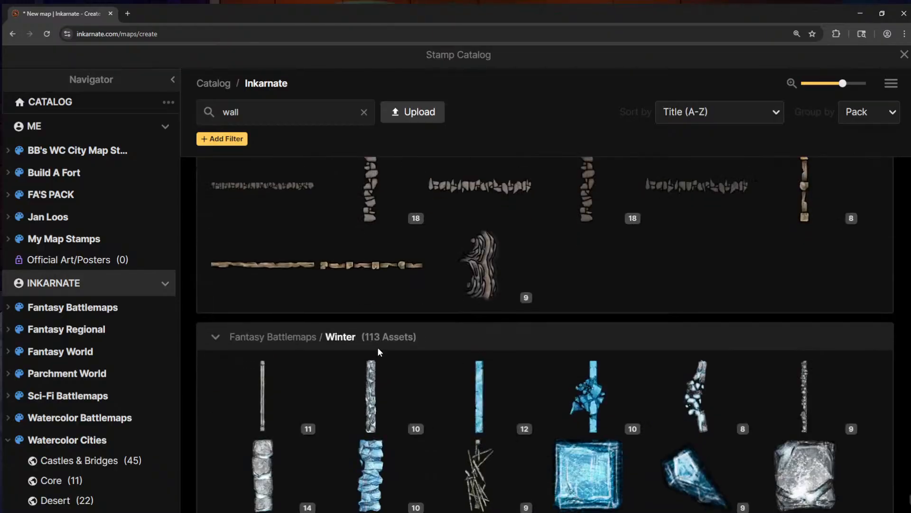
# Choose the Outer Walls stamp from the Watercolor Battlemaps Walls & Stairs pack as the current stamp
pyautogui.scroll(2, 378, 351)
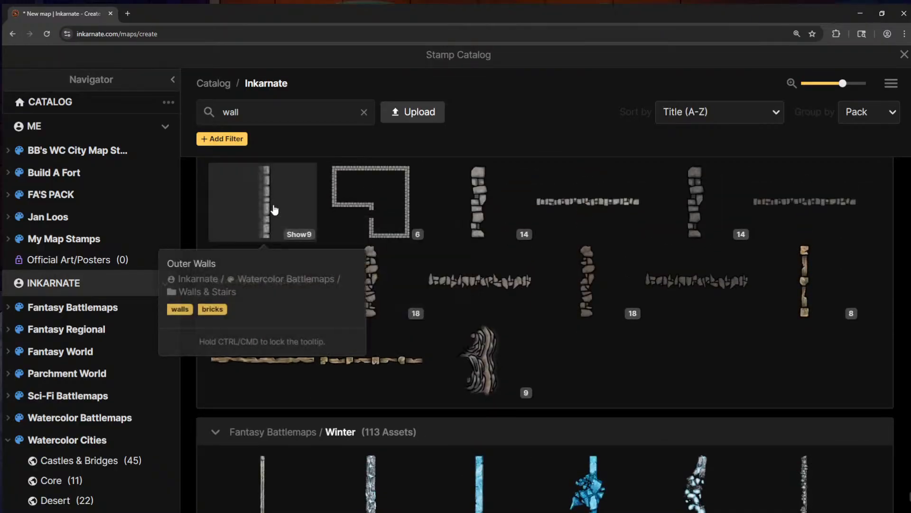
pyautogui.moveTo(323, 326)
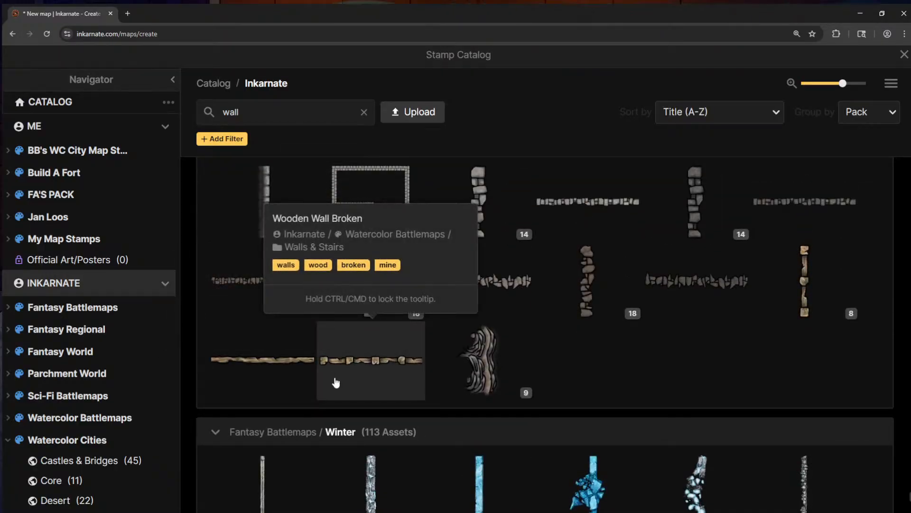
pyautogui.scroll(-8, 334, 375)
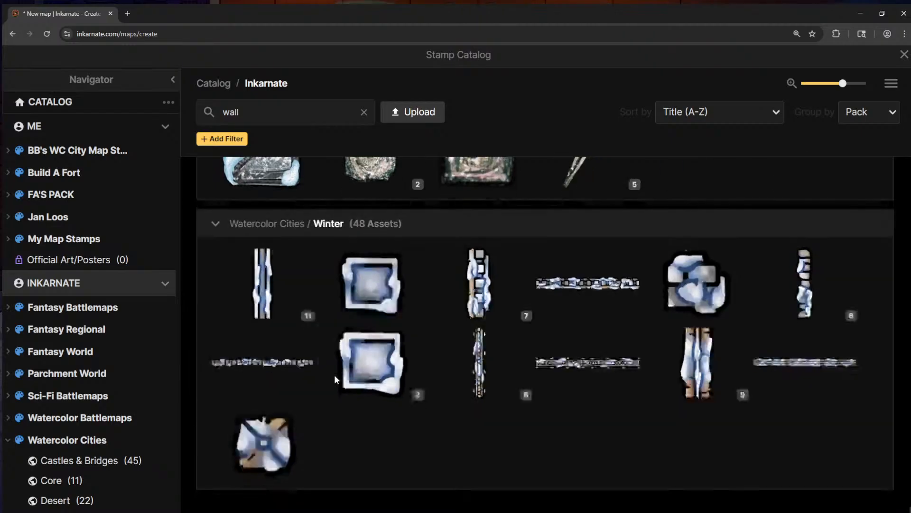
pyautogui.scroll(9, 334, 375)
pyautogui.scroll(4, 374, 414)
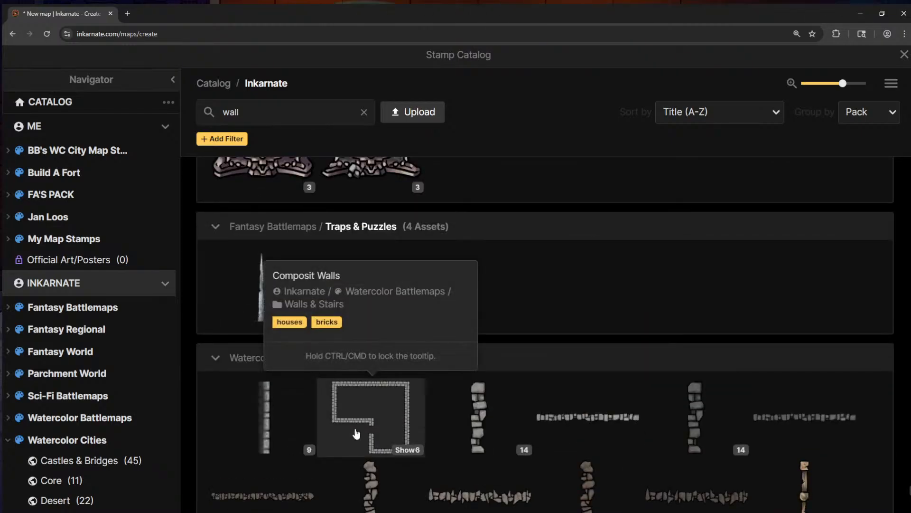
pyautogui.scroll(-3, 326, 431)
pyautogui.click(261, 291)
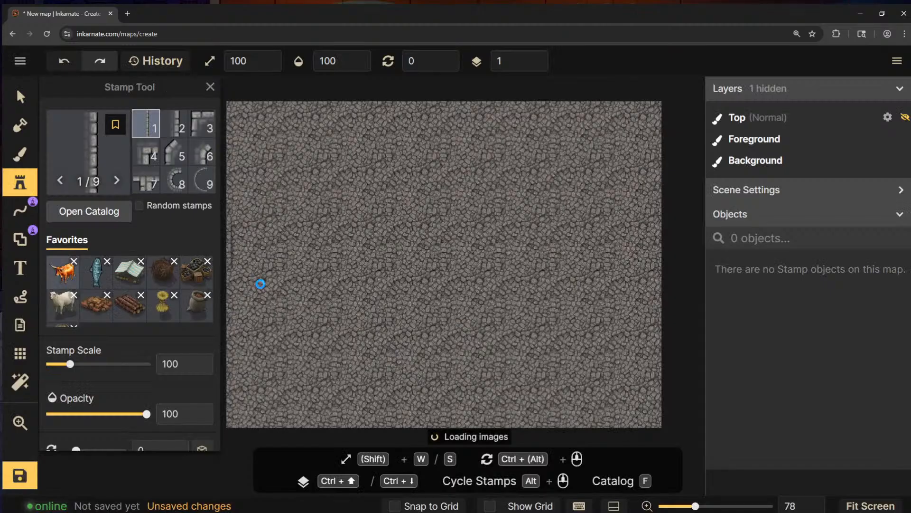
# Place an outer wall in the lower-left part of the map, rotated to 180 degrees and scaled to 170
pyautogui.click(329, 309)
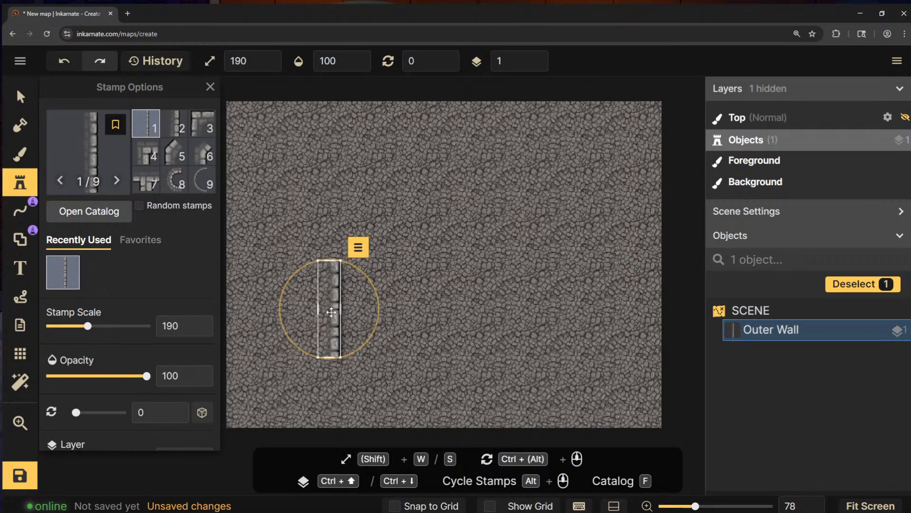
pyautogui.keyDown('ctrl'); pyautogui.scroll(-11, 331, 312); pyautogui.keyUp('ctrl')
pyautogui.keyDown('ctrl'); pyautogui.scroll(-1, 331, 311); pyautogui.keyUp('ctrl')
pyautogui.moveTo(331, 310); pyautogui.dragTo(325, 311)
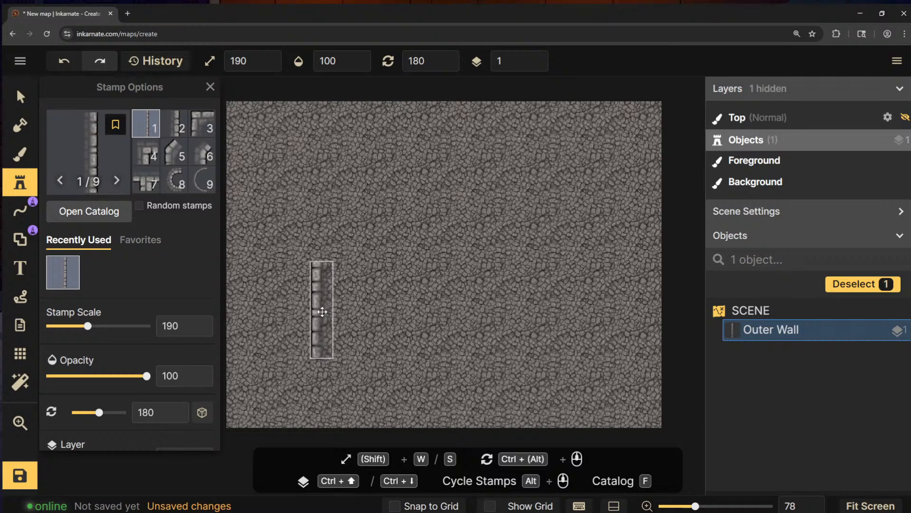
pyautogui.press('s')
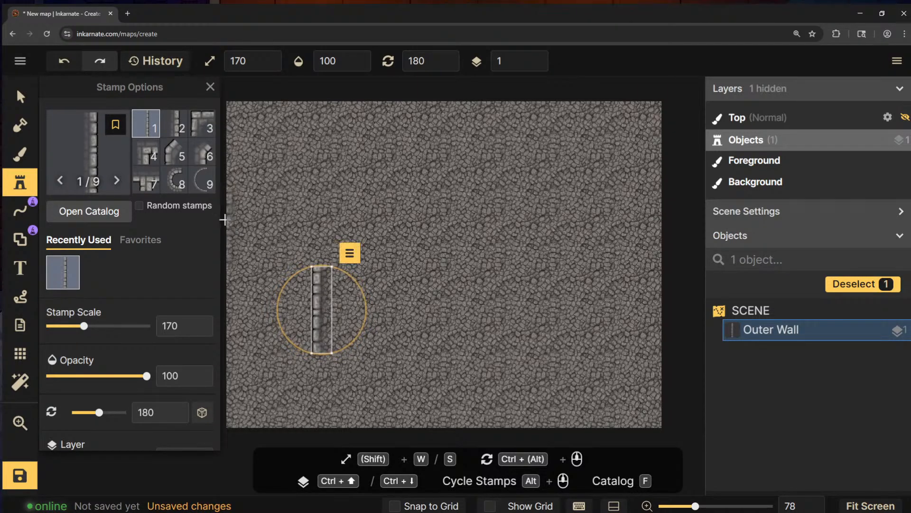
# Check the Composit Walls in the stamp catalog, leave the catalog and remove the placed outer wall from the map
pyautogui.click(126, 209)
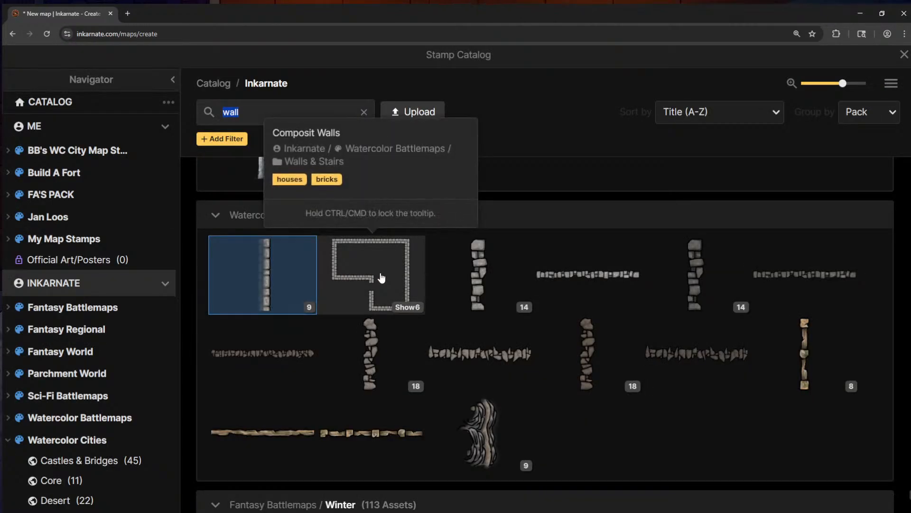
pyautogui.press('Escape')
pyautogui.press('Escape')
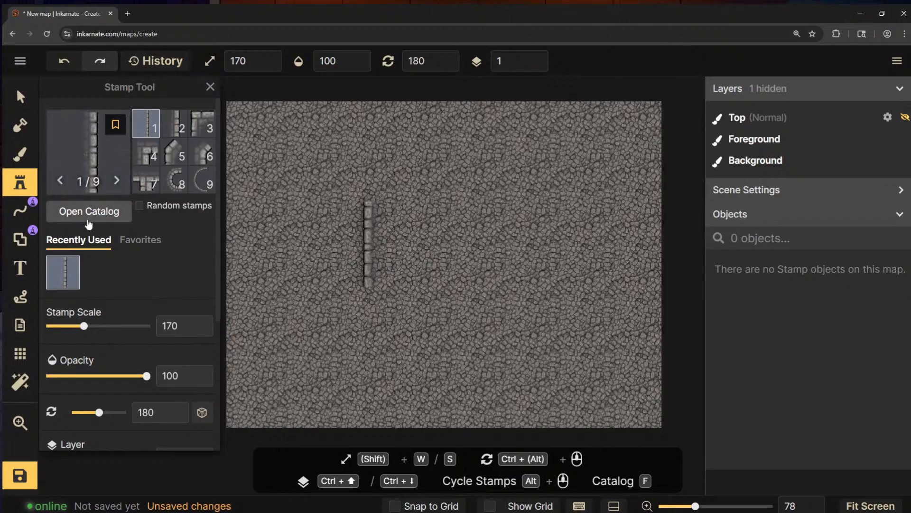
# Look back through the wall stamps in the catalog, from the Fantasy Battlemaps Steampunk pack up to the Jungle packs
pyautogui.click(62, 216)
pyautogui.scroll(15, 451, 308)
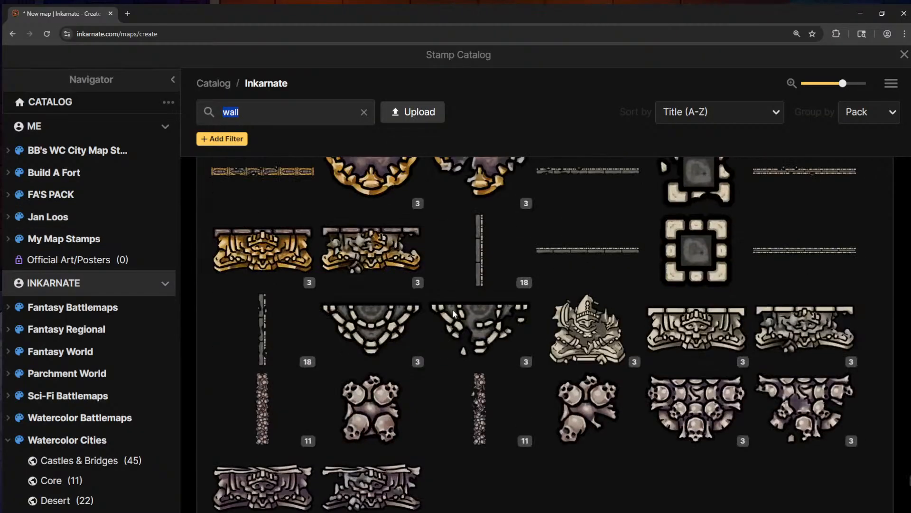
pyautogui.scroll(15, 455, 309)
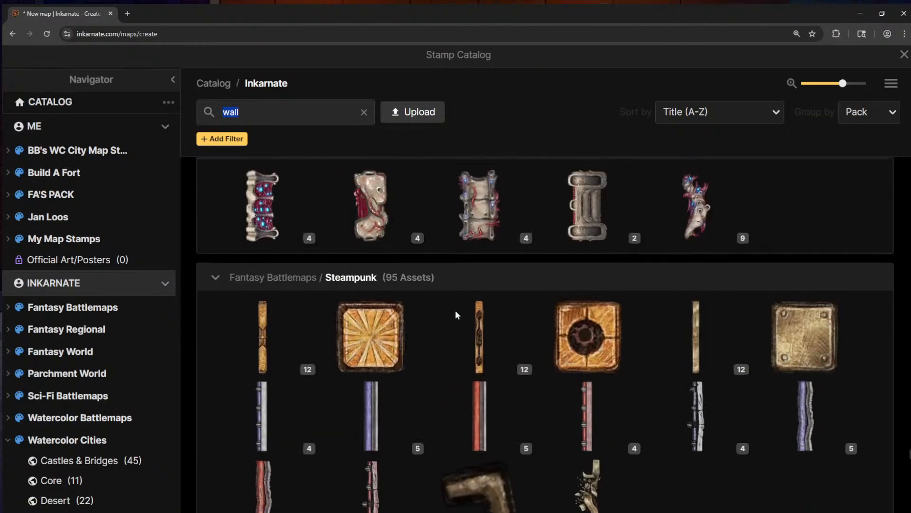
pyautogui.scroll(15, 455, 311)
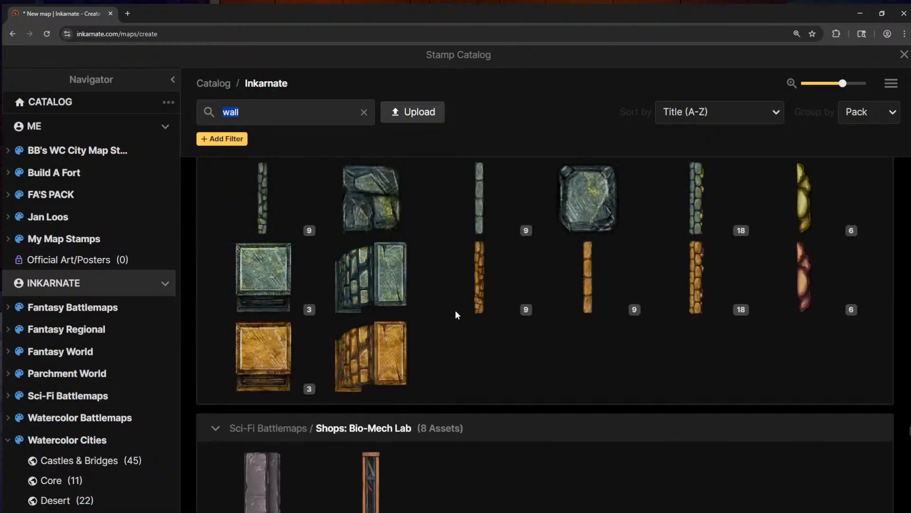
pyautogui.scroll(12, 456, 312)
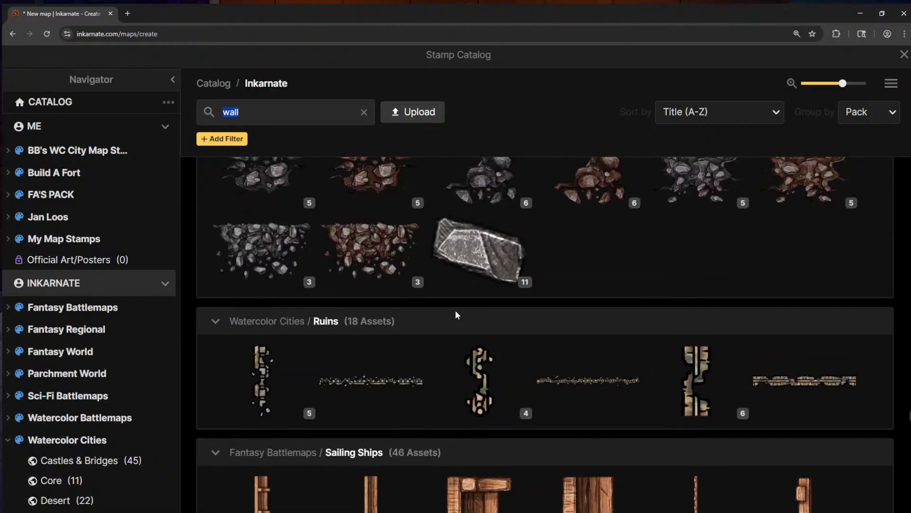
pyautogui.scroll(4, 456, 312)
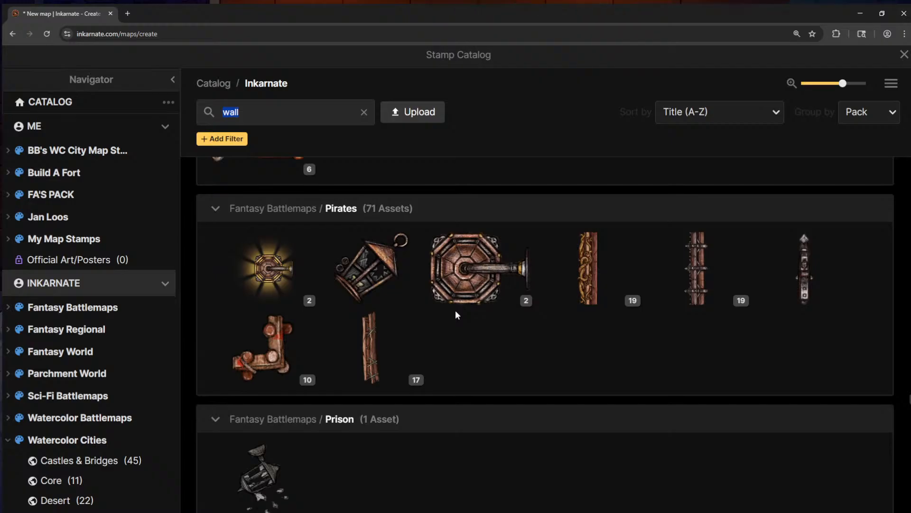
pyautogui.scroll(3, 455, 313)
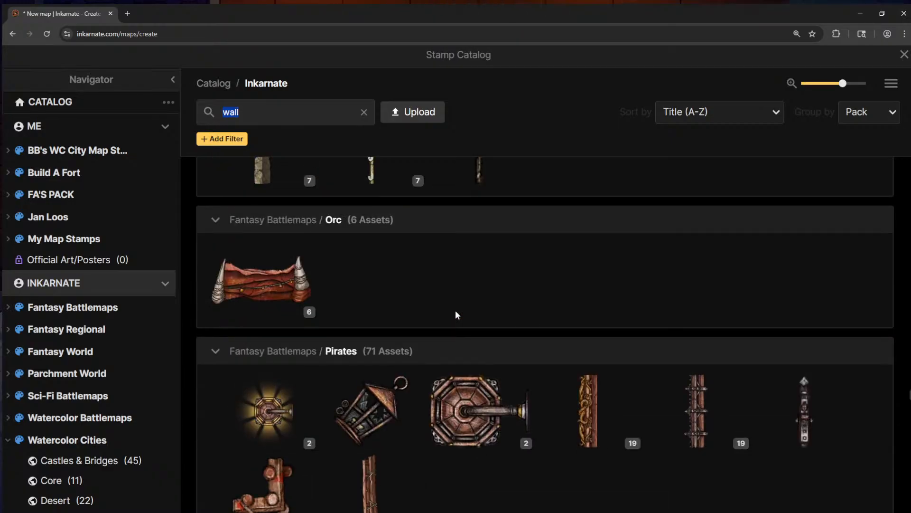
pyautogui.scroll(7, 455, 313)
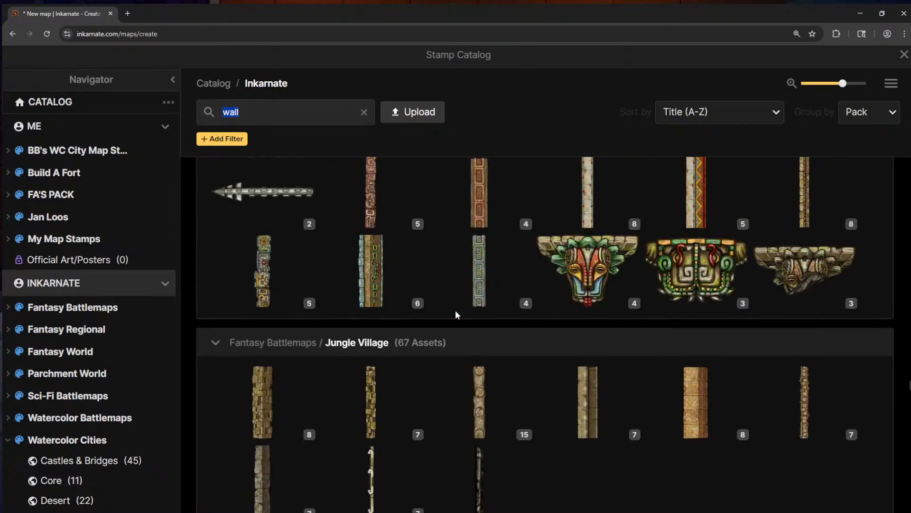
pyautogui.scroll(3, 456, 314)
pyautogui.scroll(8, 456, 314)
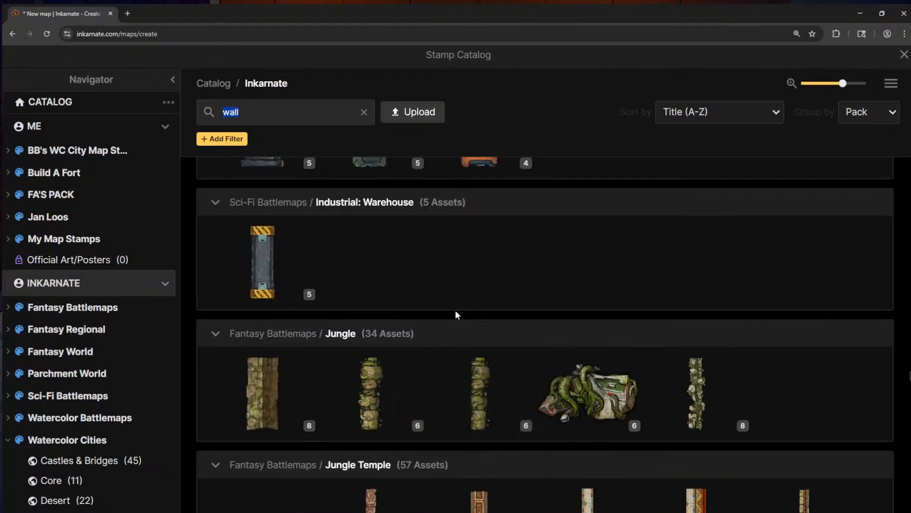
# Examine the wall stamps of the Human Settlements, Home, Hell Castle and Graveyard packs
pyautogui.scroll(12, 457, 314)
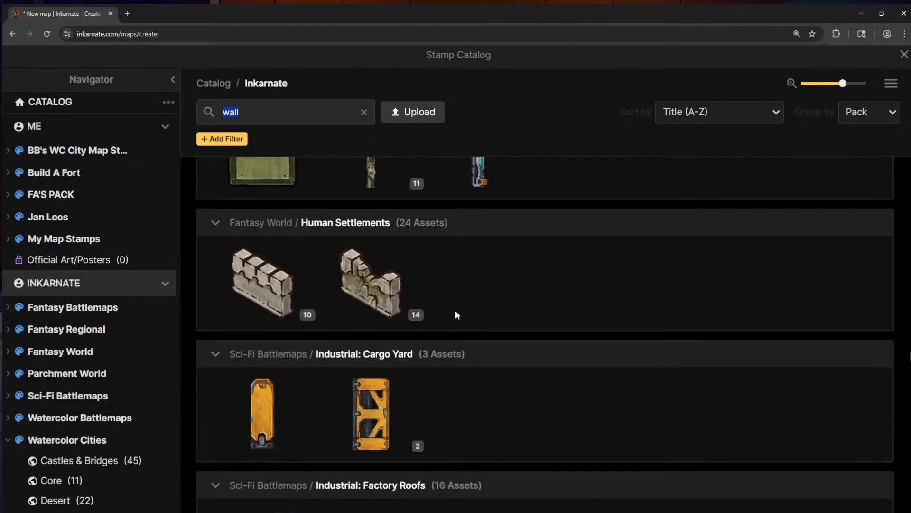
pyautogui.scroll(4, 454, 310)
pyautogui.scroll(2, 454, 309)
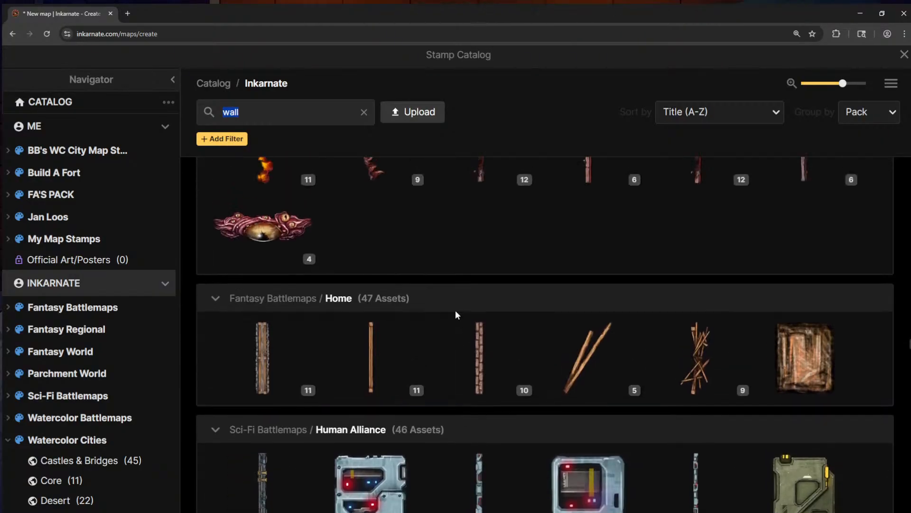
pyautogui.scroll(4, 474, 339)
pyautogui.scroll(-3, 474, 339)
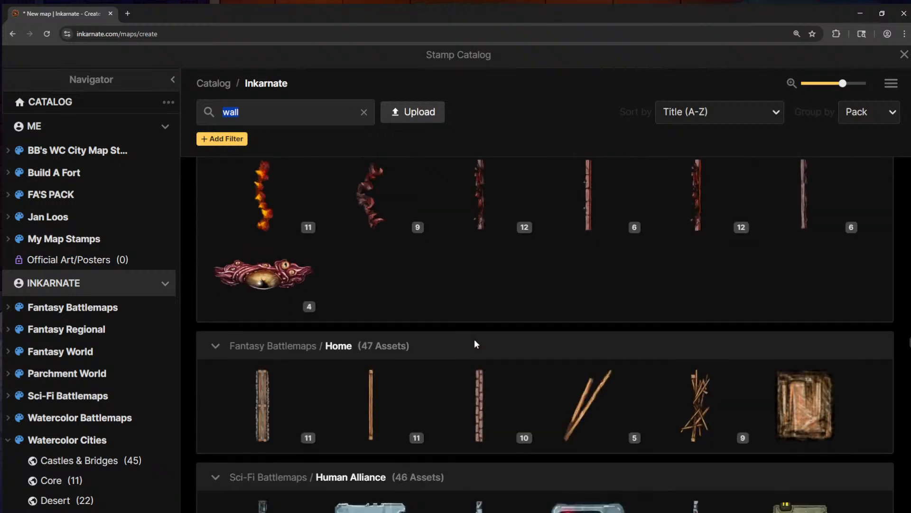
pyautogui.moveTo(491, 409)
pyautogui.scroll(8, 491, 399)
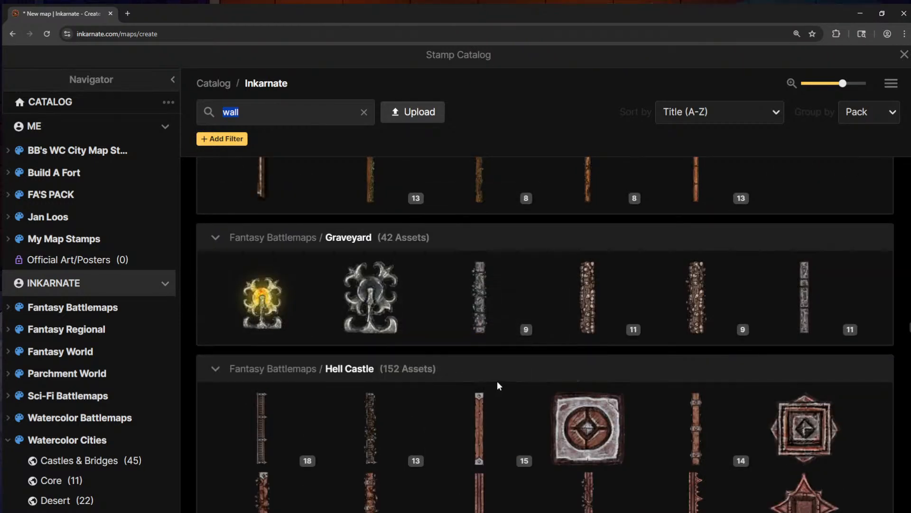
# Choose the eight-variant Gothic Wall from the Watercolor Battlemaps Gothic Horror pack as the current stamp
pyautogui.scroll(5, 497, 381)
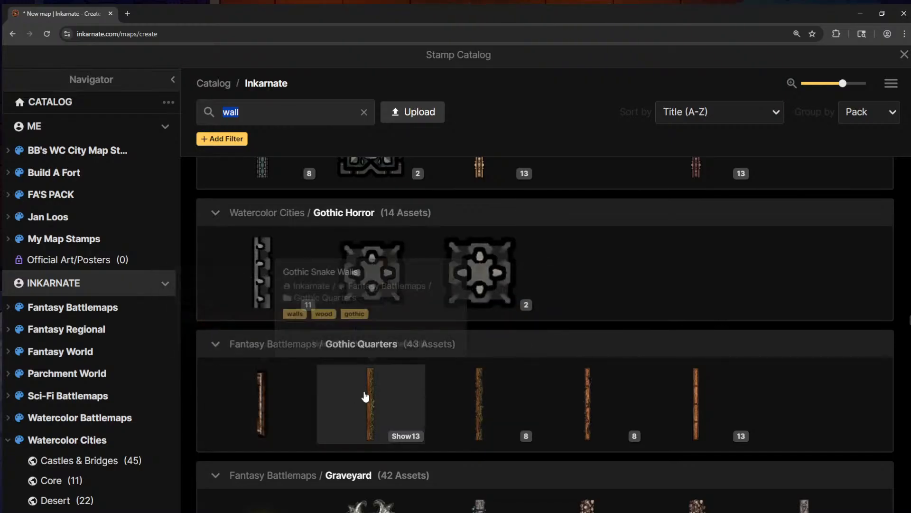
pyautogui.scroll(4, 680, 412)
pyautogui.scroll(3, 639, 329)
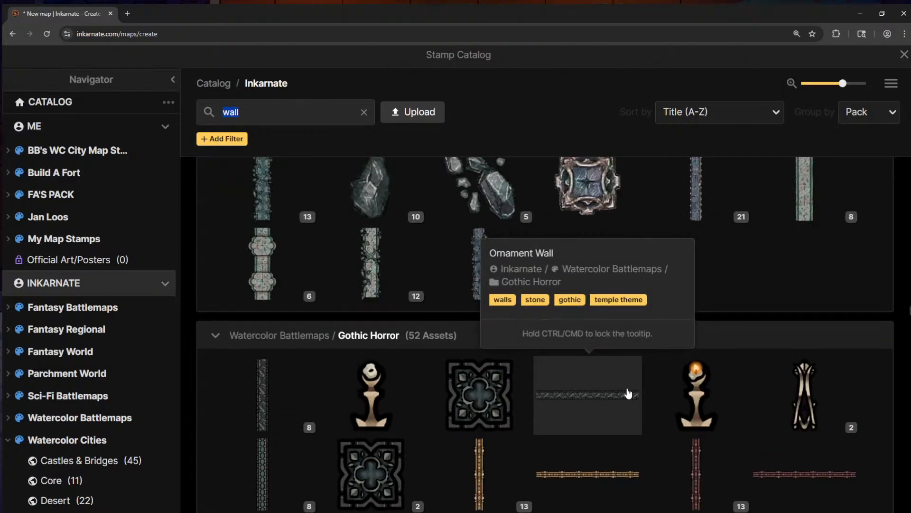
pyautogui.click(271, 477)
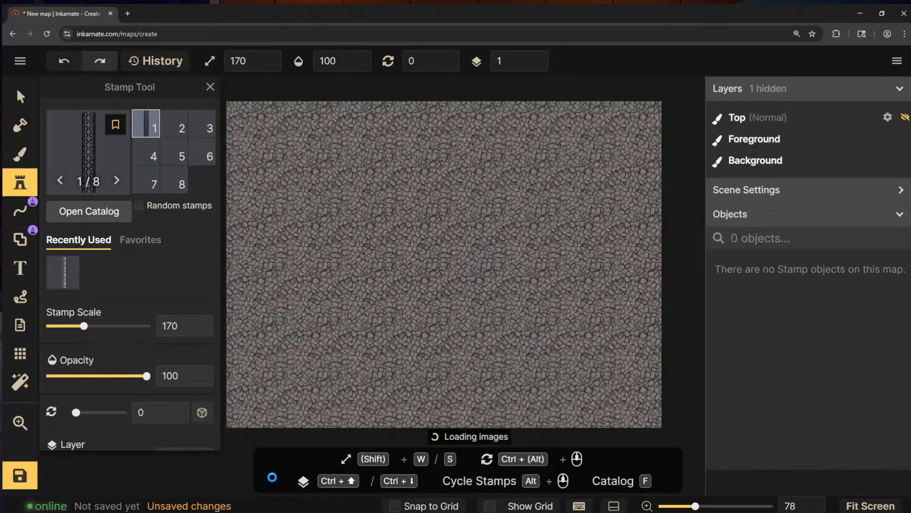
# Place Gothic Wall corner variant 3, rotated to 270 degrees at scale 170, in the lower-left part of the map
pyautogui.scroll(2, 433, 280)
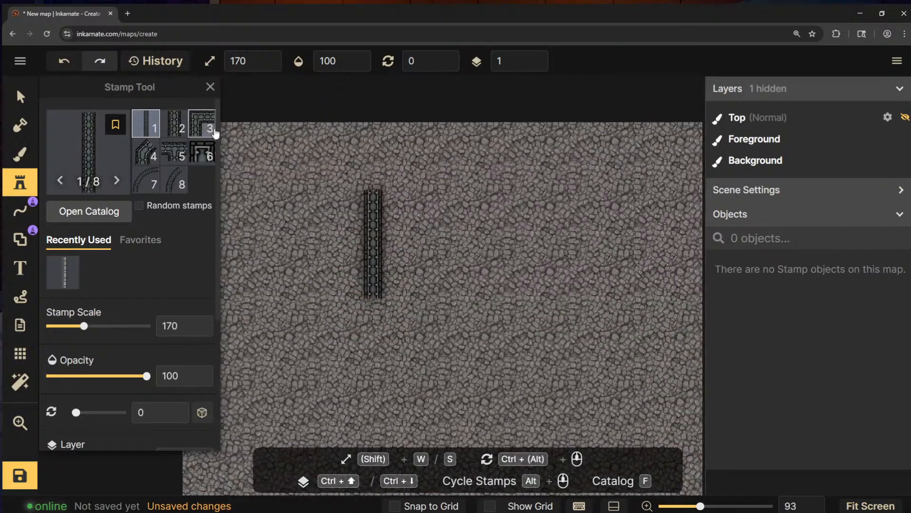
pyautogui.click(213, 131)
pyautogui.scroll(1, 354, 278)
pyautogui.moveTo(359, 277); pyautogui.dragTo(380, 191)
pyautogui.scroll(-1, 441, 258)
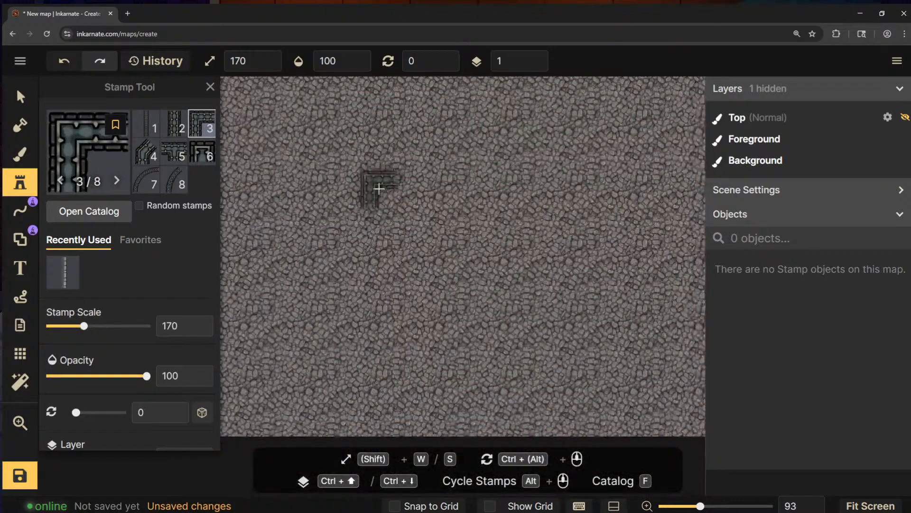
pyautogui.scroll(-4, 380, 191)
pyautogui.scroll(2, 350, 207)
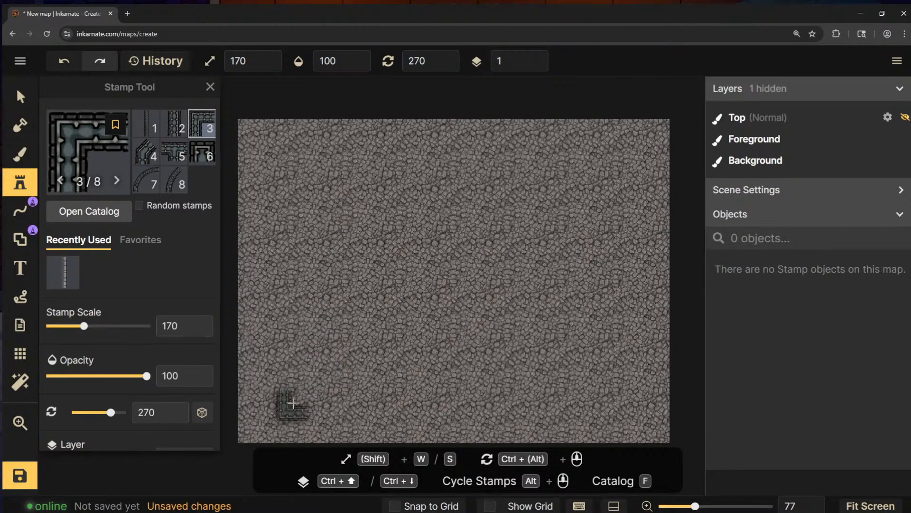
pyautogui.click(313, 380)
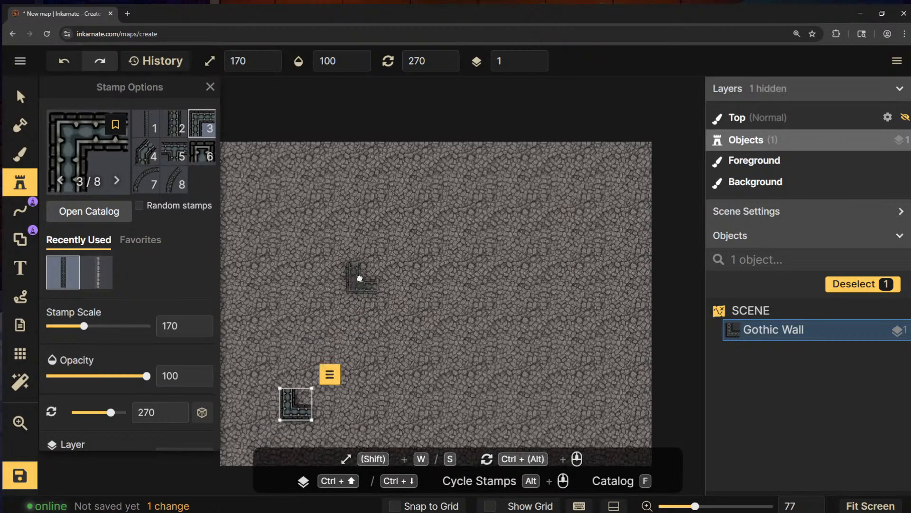
# Place straight Gothic Wall variant 1 at 0 degrees so it runs upward from the lower-left corner piece
pyautogui.click(186, 127)
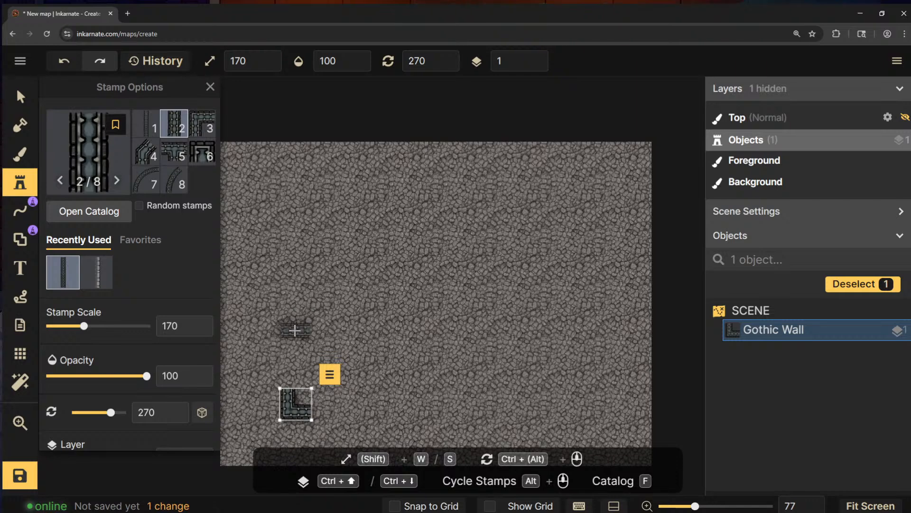
pyautogui.press('Escape')
pyautogui.scroll(1, 372, 244)
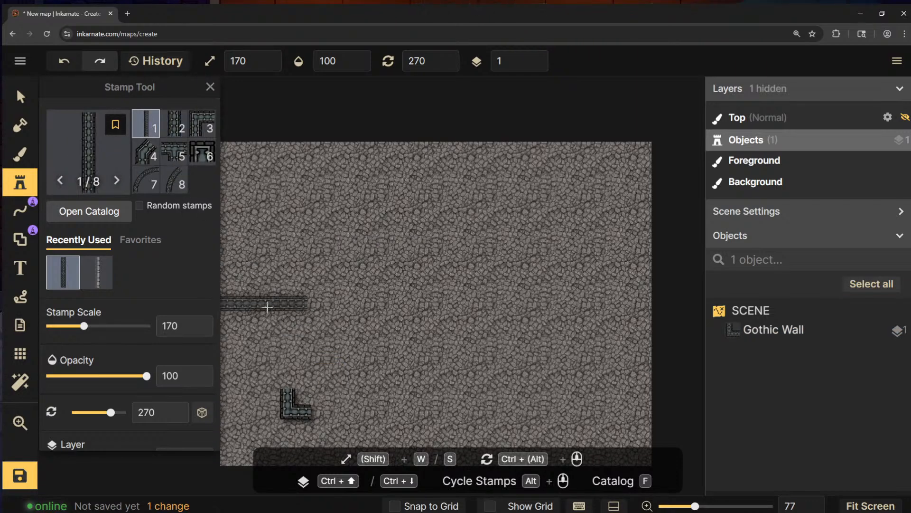
pyautogui.scroll(8, 293, 313)
pyautogui.scroll(-1, 292, 332)
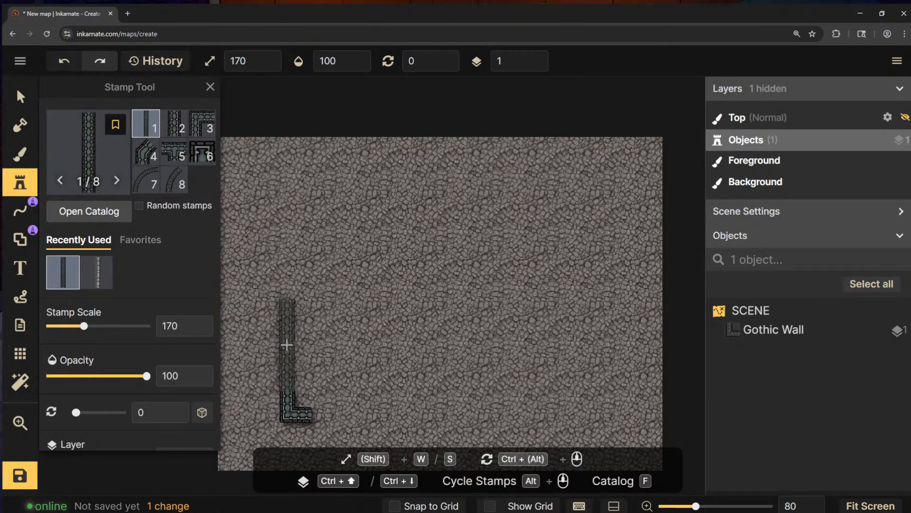
pyautogui.click(287, 345)
# Place corner variant 3 at 0 degrees on the upper end of the vertical wall
pyautogui.click(209, 134)
pyautogui.press('Escape')
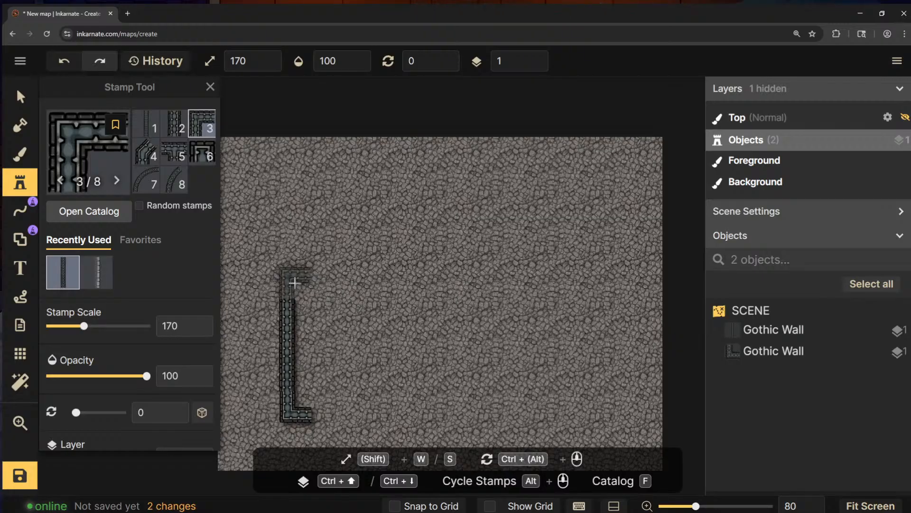
pyautogui.click(295, 283)
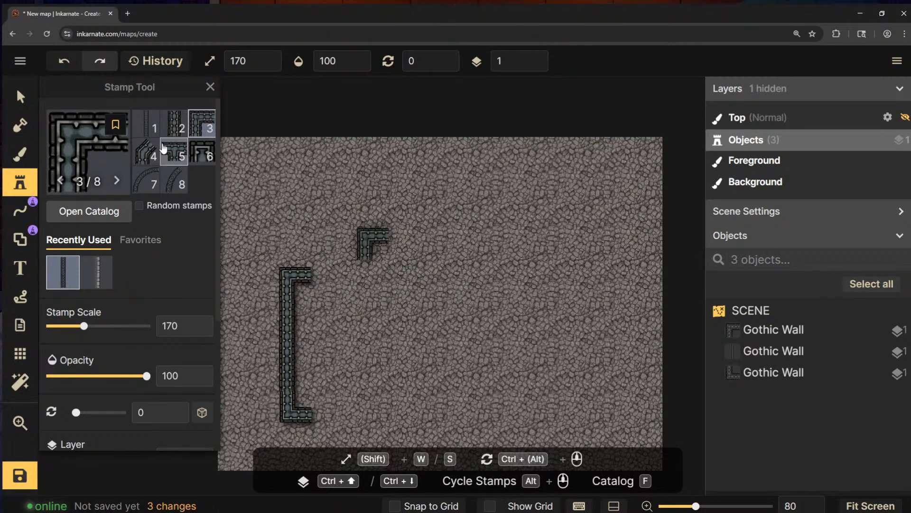
# Extend the upper corner to the right with straight wall variant 1 rotated to 90 degrees, aligned with the corner piece
pyautogui.click(152, 125)
pyautogui.scroll(6, 364, 272)
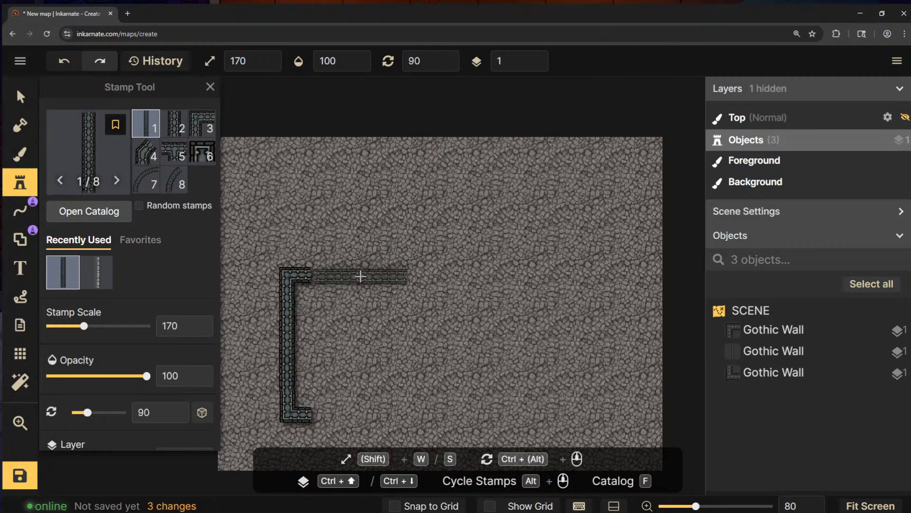
pyautogui.click(357, 275)
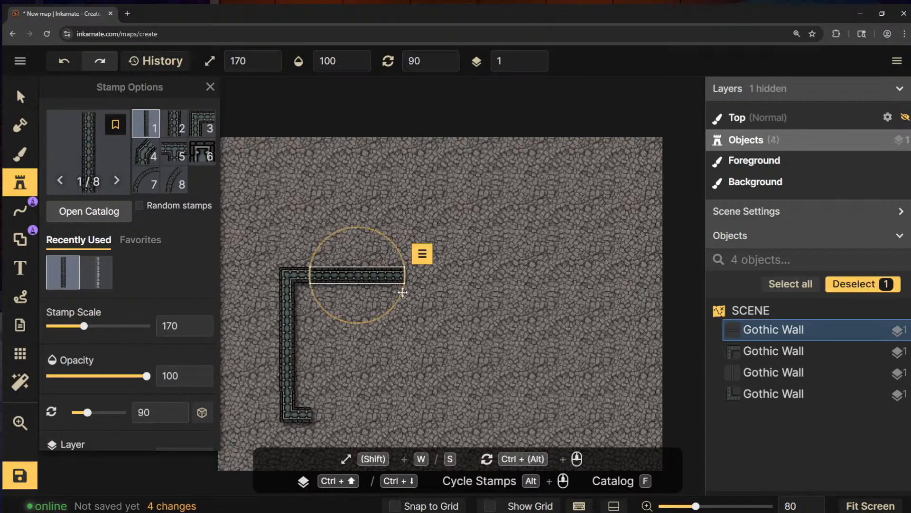
pyautogui.click(373, 281)
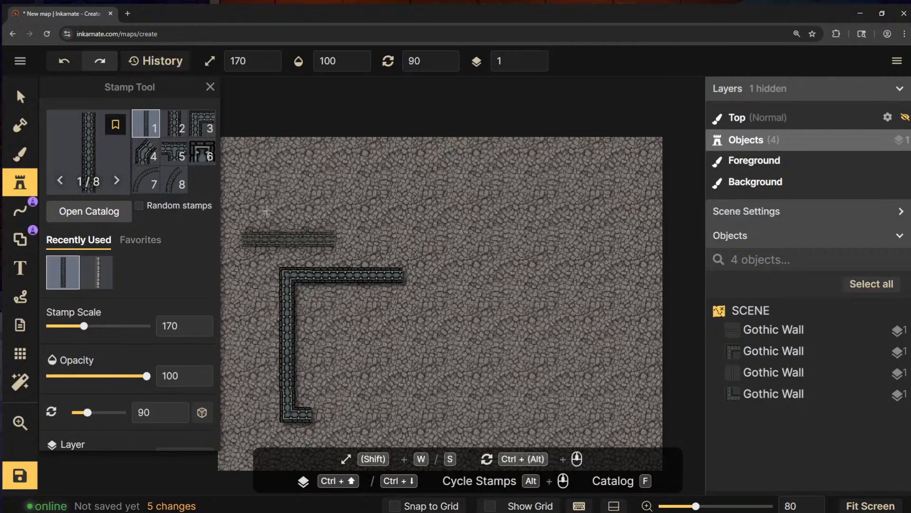
# Place corner variant 3 at 180 degrees for the lower-right corner and bridge both lower corners with straight variant 1 at 270 degrees
pyautogui.click(201, 133)
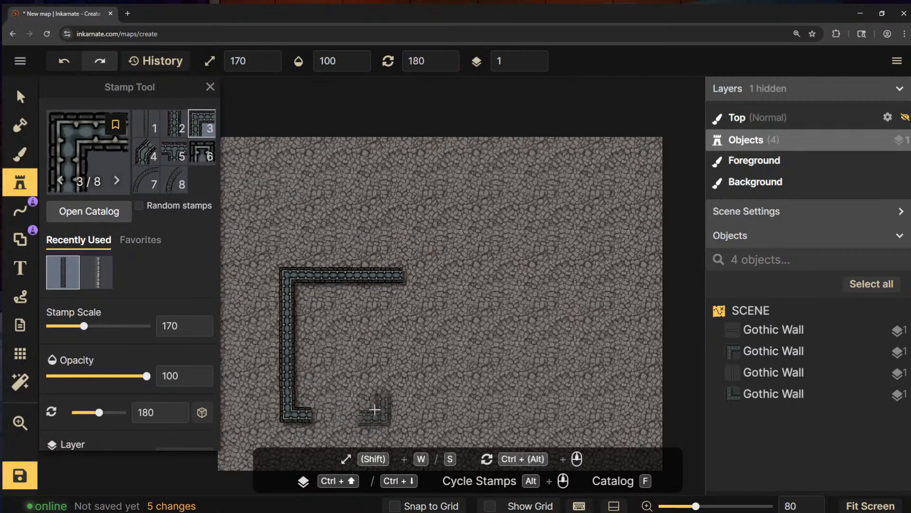
pyautogui.click(364, 409)
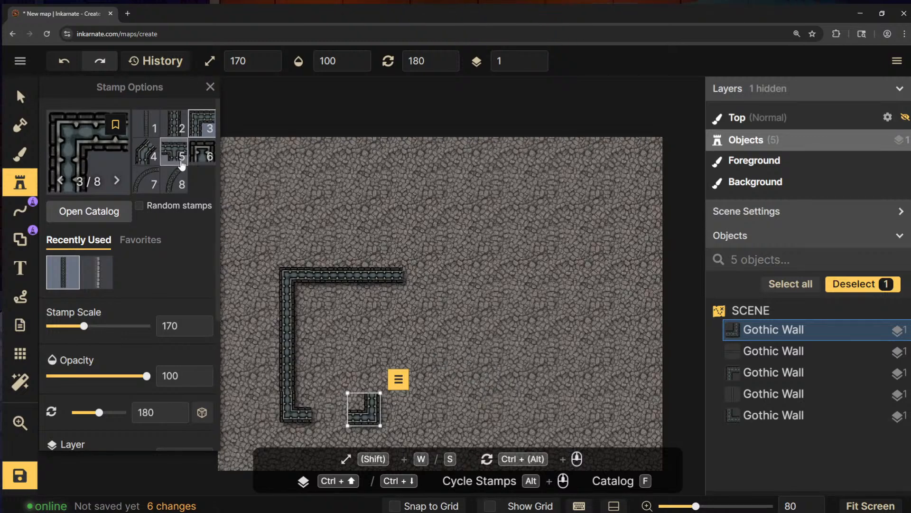
pyautogui.click(152, 126)
pyautogui.scroll(-1, 347, 408)
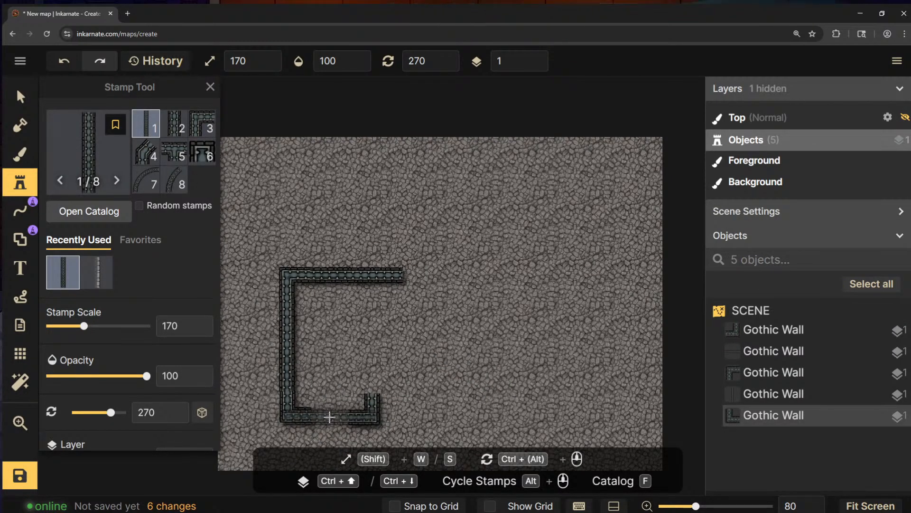
pyautogui.click(330, 415)
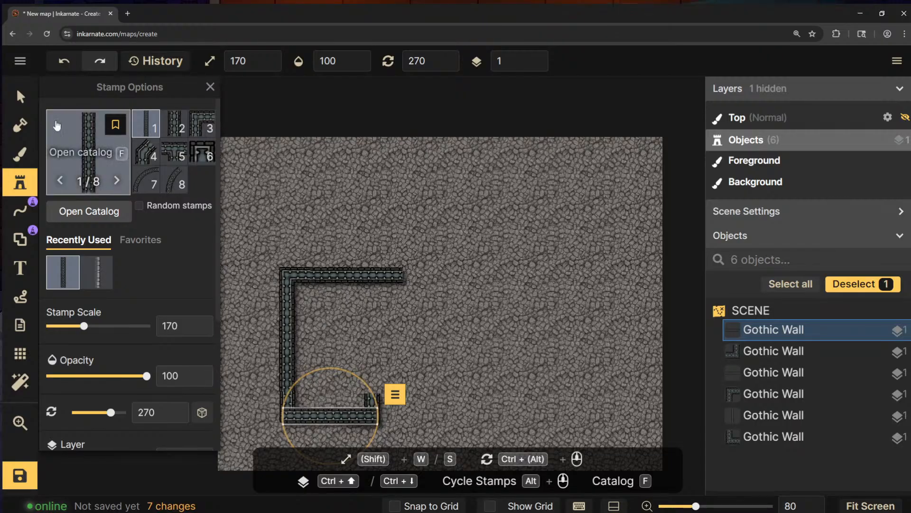
# Nudge the lower-right corner piece into line and put the bottom straight wall on layer 0, rotated to 270.5 degrees
pyautogui.press('v')
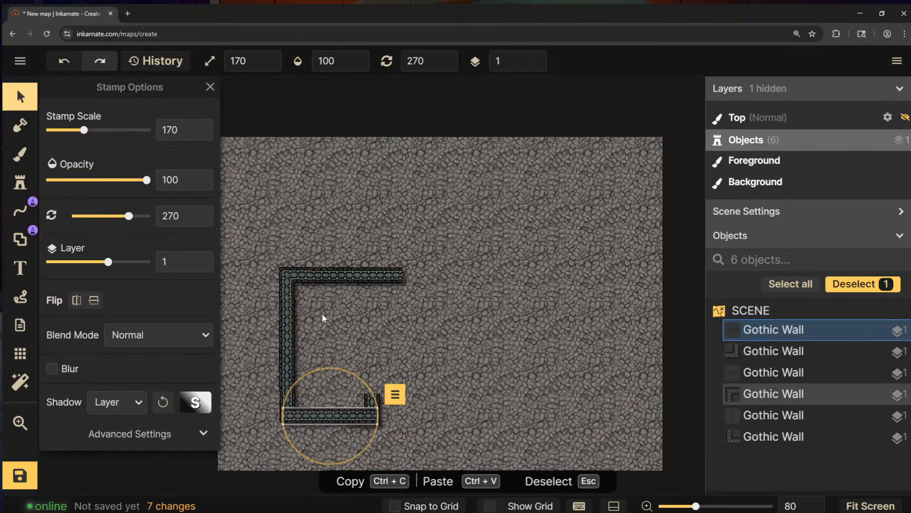
pyautogui.click(367, 398)
pyautogui.moveTo(370, 394); pyautogui.dragTo(368, 395)
pyautogui.click(322, 418)
pyautogui.moveTo(108, 264); pyautogui.dragTo(96, 266)
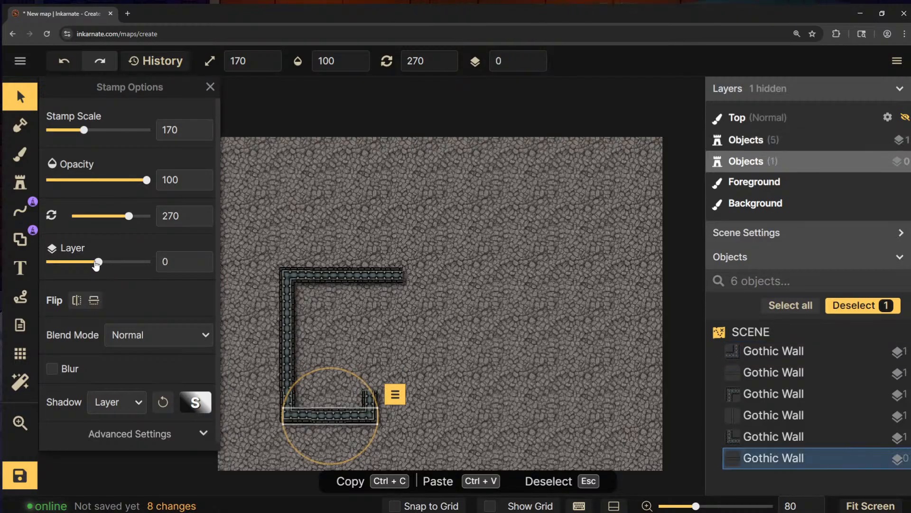
pyautogui.click(370, 359)
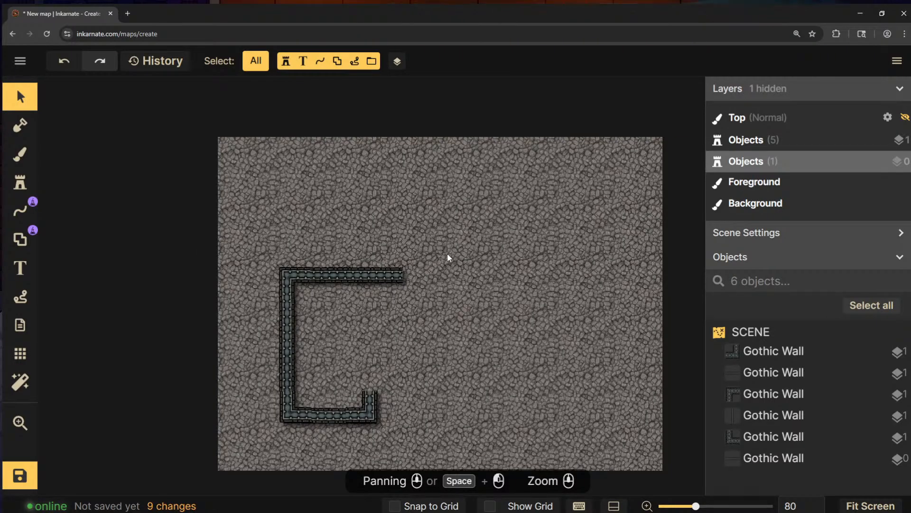
# Place curved Gothic Wall variant 8 at 225 degrees, running right from the lower-right corner piece
pyautogui.click(20, 186)
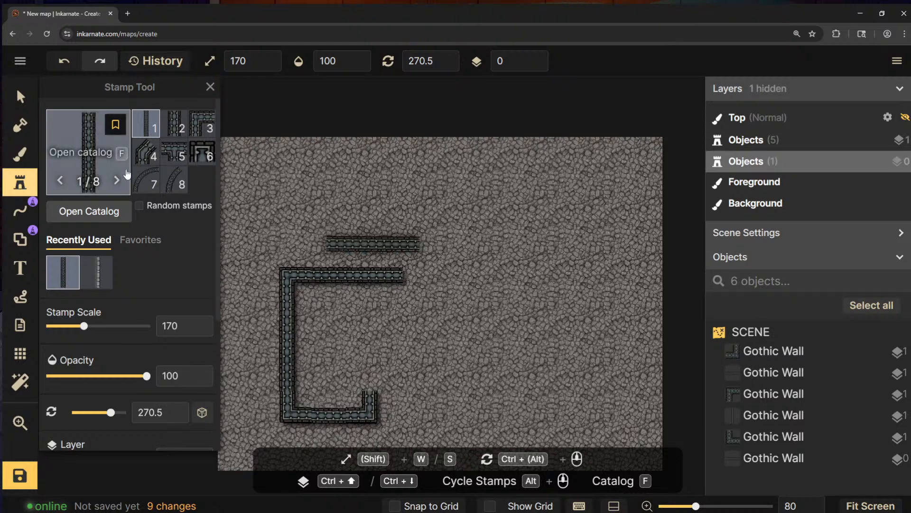
pyautogui.click(174, 179)
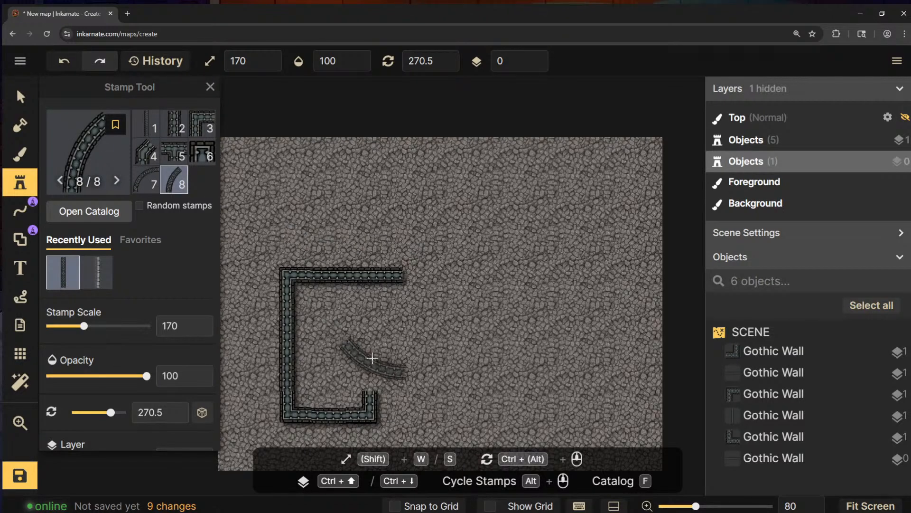
pyautogui.scroll(3, 386, 361)
pyautogui.scroll(-6, 396, 361)
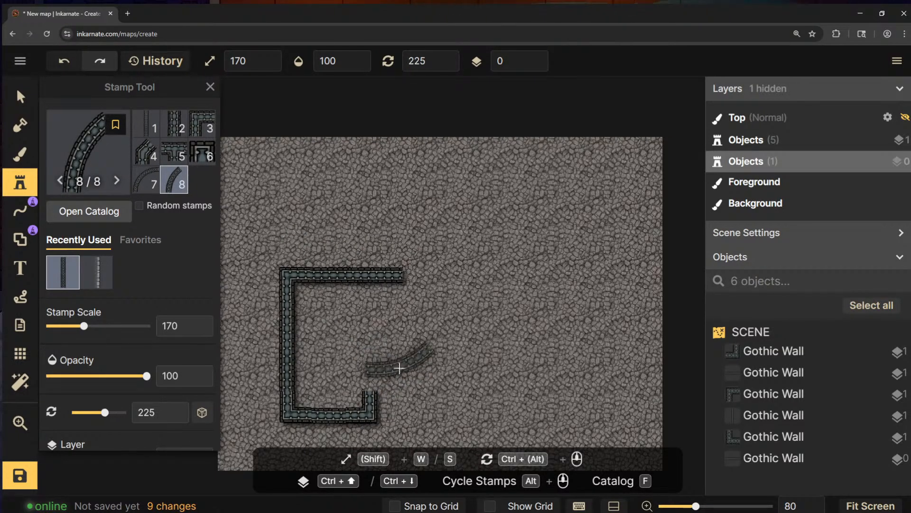
pyautogui.scroll(2, 409, 379)
pyautogui.scroll(-1, 411, 386)
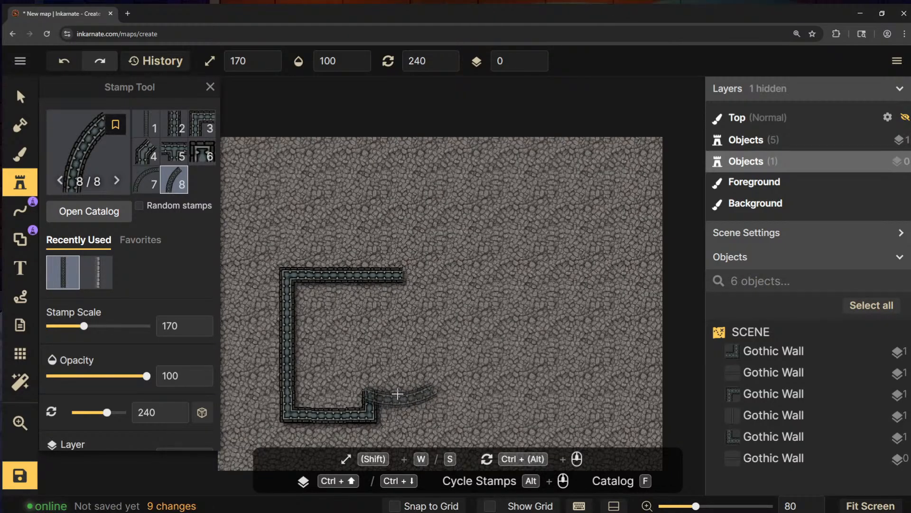
pyautogui.keyDown('ctrl'); pyautogui.scroll(-1, 395, 392); pyautogui.keyUp('ctrl')
pyautogui.click(394, 388)
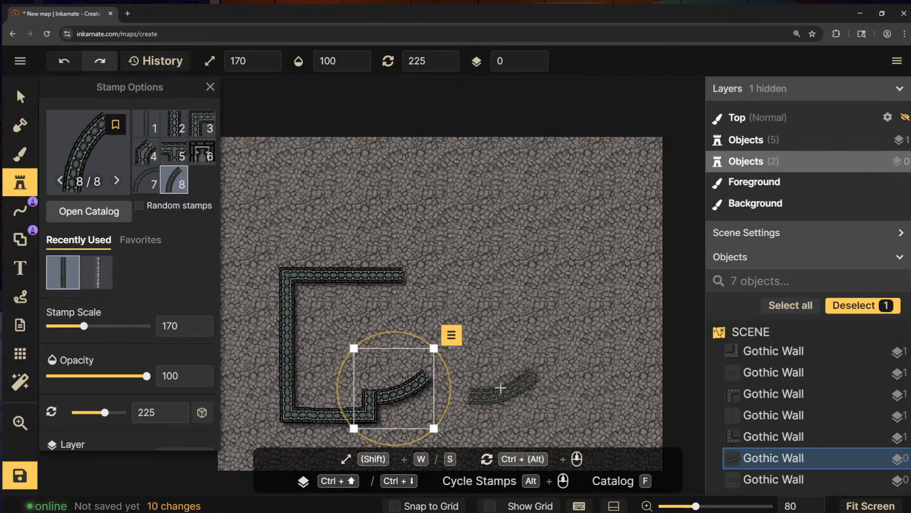
pyautogui.press('Escape')
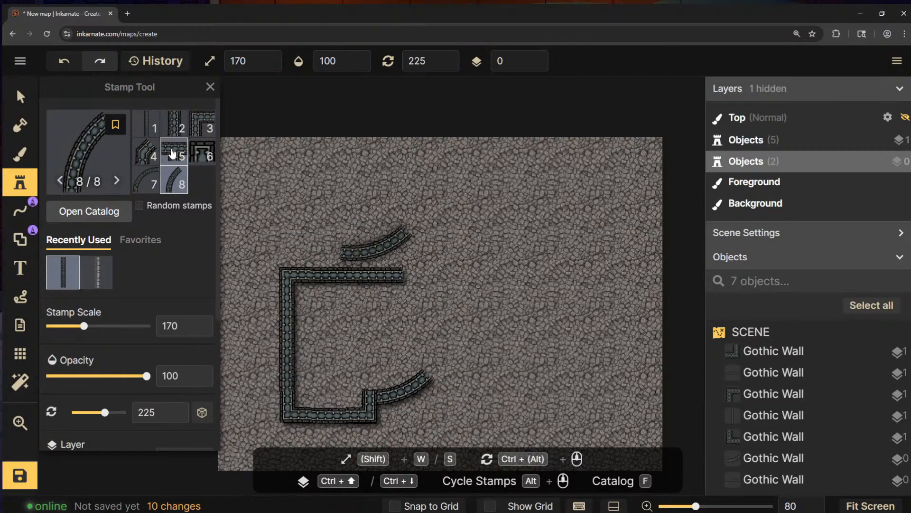
# Try continuing the curved wall with the longer curve variant 7 at 225 degrees, and delete that piece
pyautogui.click(157, 181)
pyautogui.keyDown('ctrl'); pyautogui.scroll(1, 501, 363); pyautogui.keyUp('ctrl')
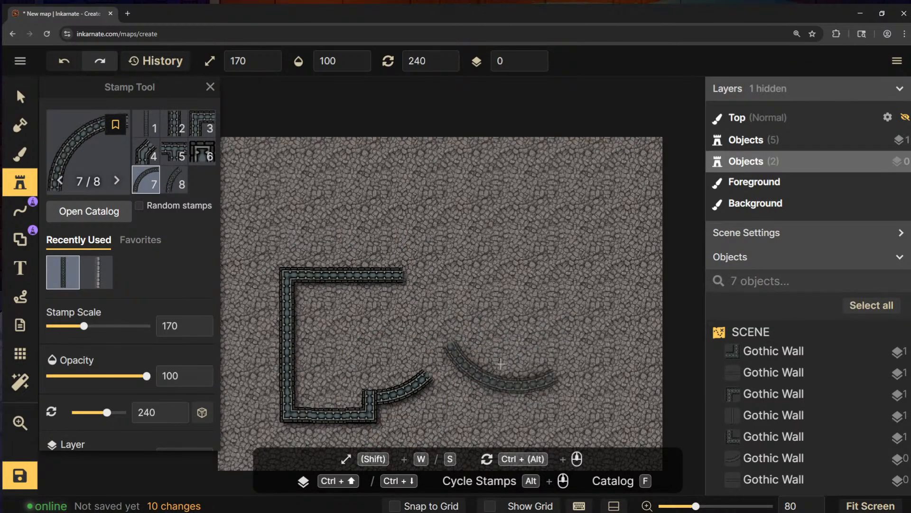
pyautogui.keyDown('ctrl'); pyautogui.scroll(-14, 508, 327); pyautogui.keyUp('ctrl')
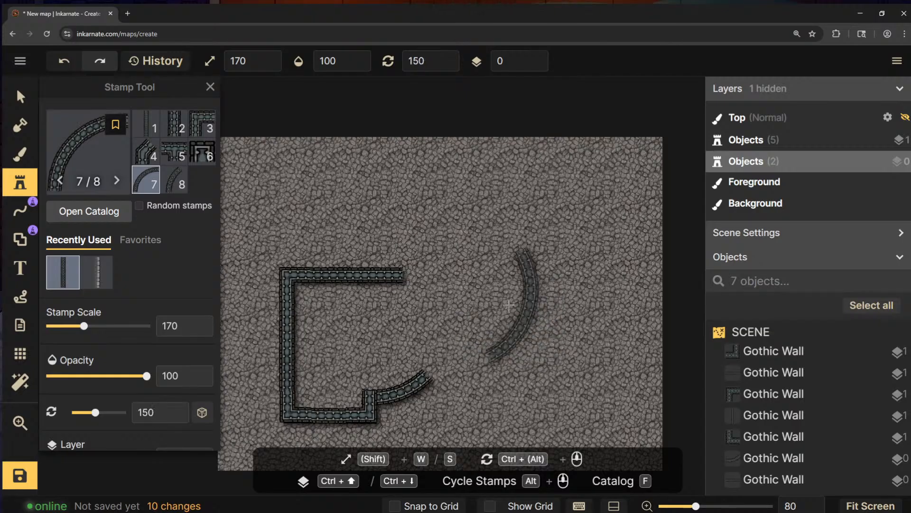
pyautogui.keyDown('ctrl'); pyautogui.scroll(5, 507, 304); pyautogui.keyUp('ctrl')
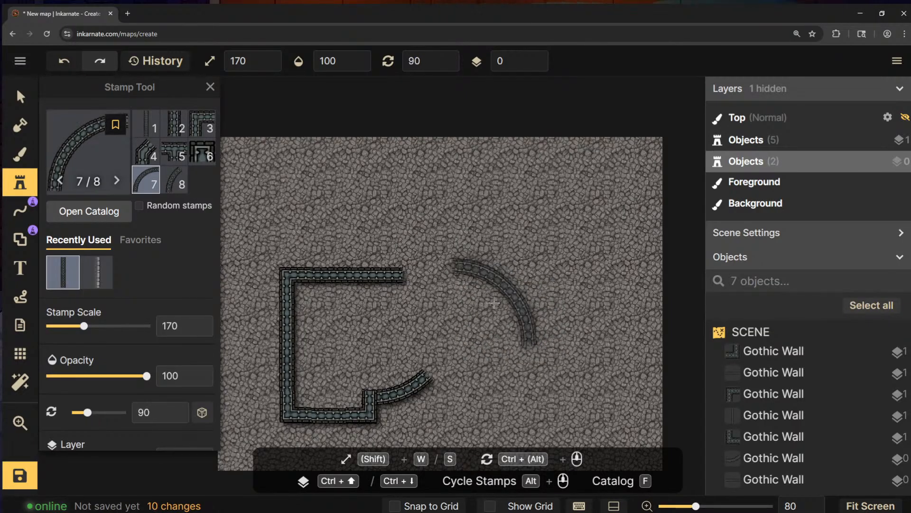
pyautogui.keyDown('ctrl'); pyautogui.scroll(8, 512, 342); pyautogui.keyUp('ctrl')
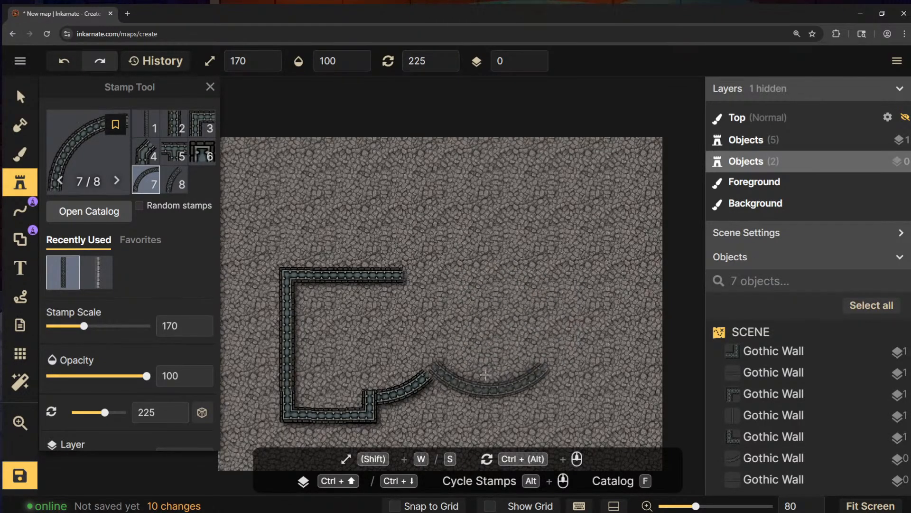
pyautogui.click(480, 384)
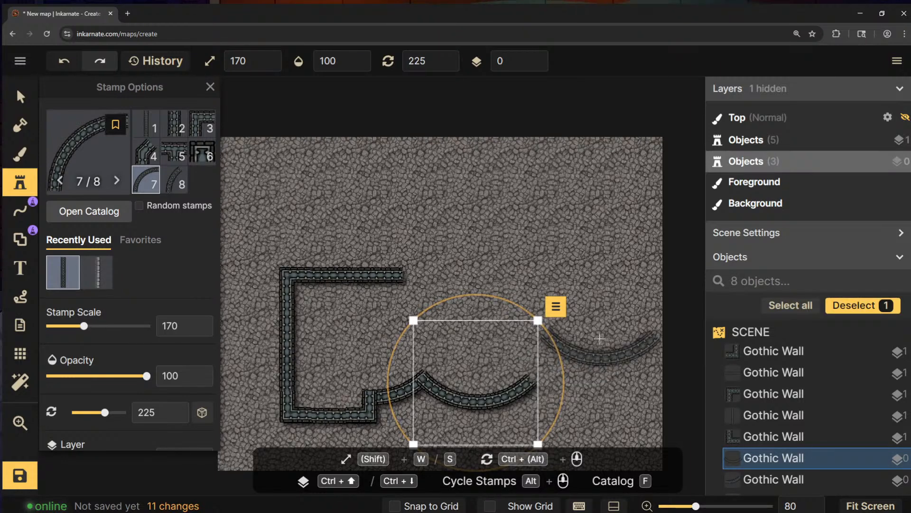
pyautogui.moveTo(508, 366); pyautogui.dragTo(504, 252)
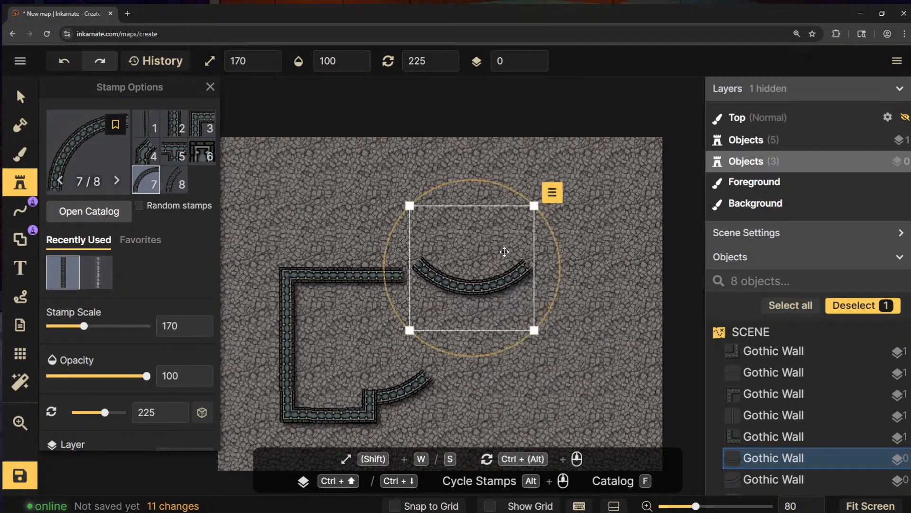
pyautogui.press('Delete')
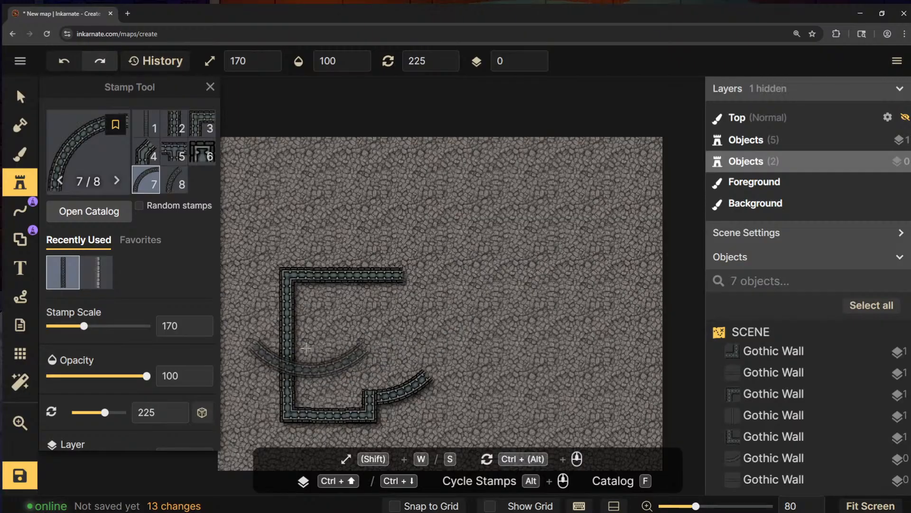
# Place corner variant 3 at 180 degrees on the free end of the curved wall, turning it upward
pyautogui.click(202, 125)
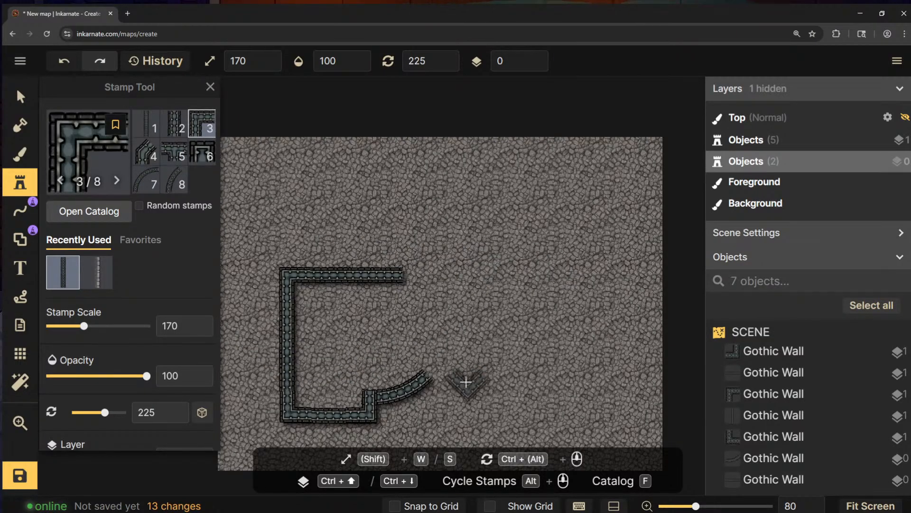
pyautogui.keyDown('ctrl'); pyautogui.scroll(-3, 449, 372); pyautogui.keyUp('ctrl')
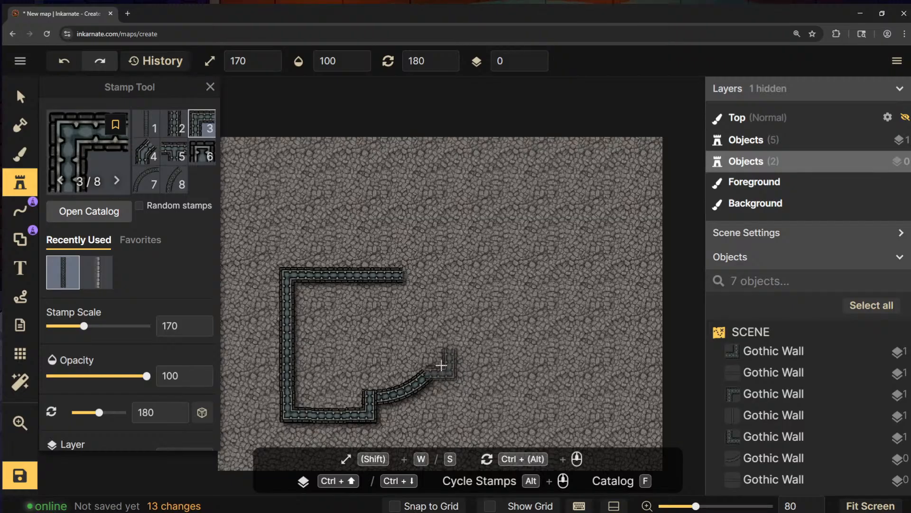
pyautogui.click(440, 368)
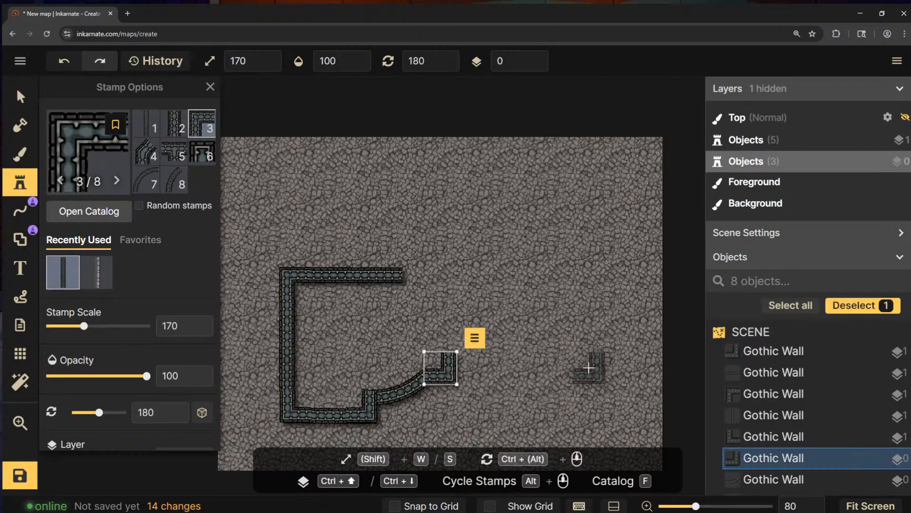
pyautogui.click(146, 123)
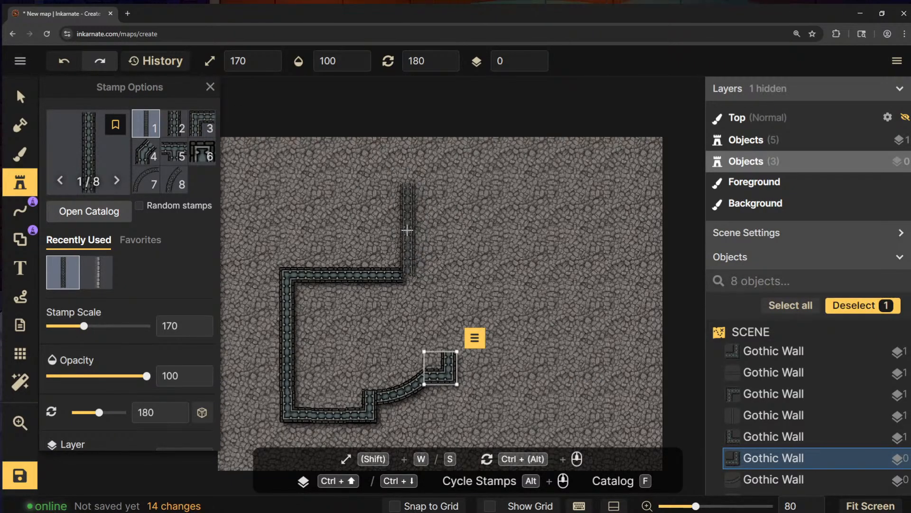
pyautogui.press('Escape')
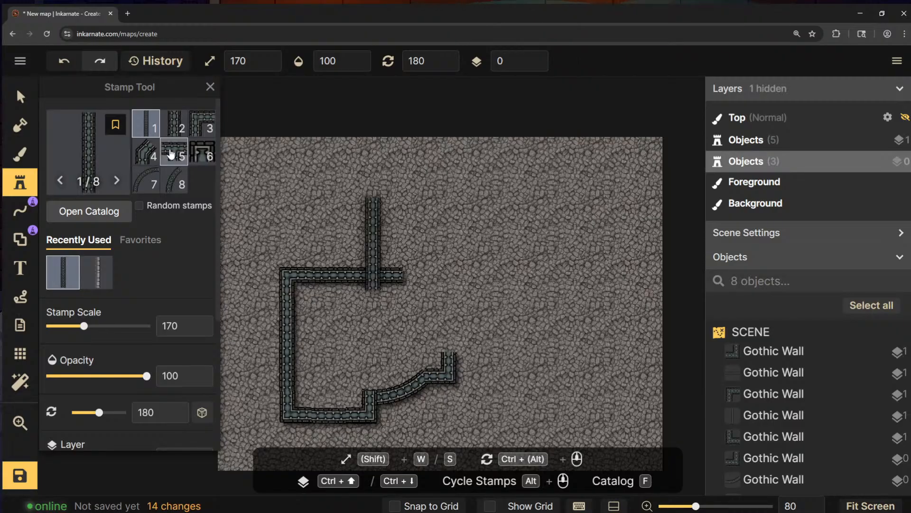
# Place angled variant 4 at 225 degrees on the right end of the upper horizontal wall
pyautogui.click(146, 152)
pyautogui.keyDown('ctrl'); pyautogui.scroll(1, 418, 264); pyautogui.keyUp('ctrl')
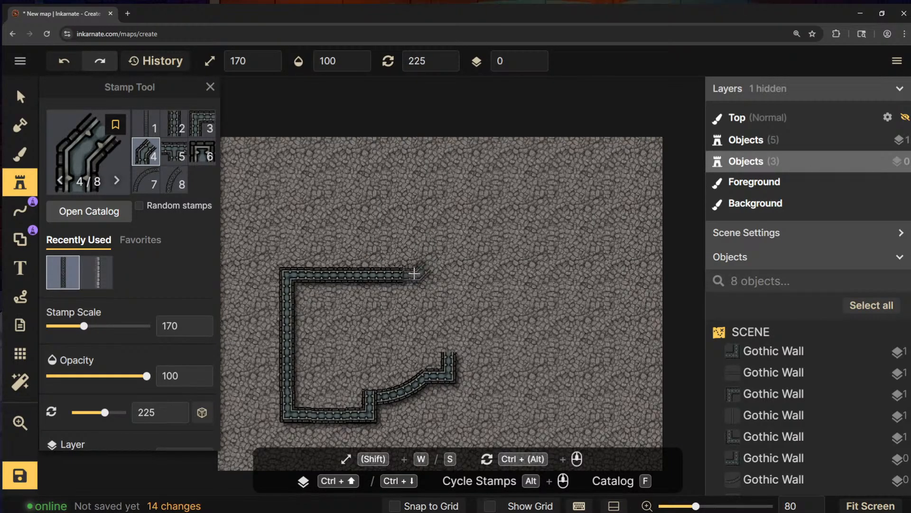
pyautogui.click(414, 274)
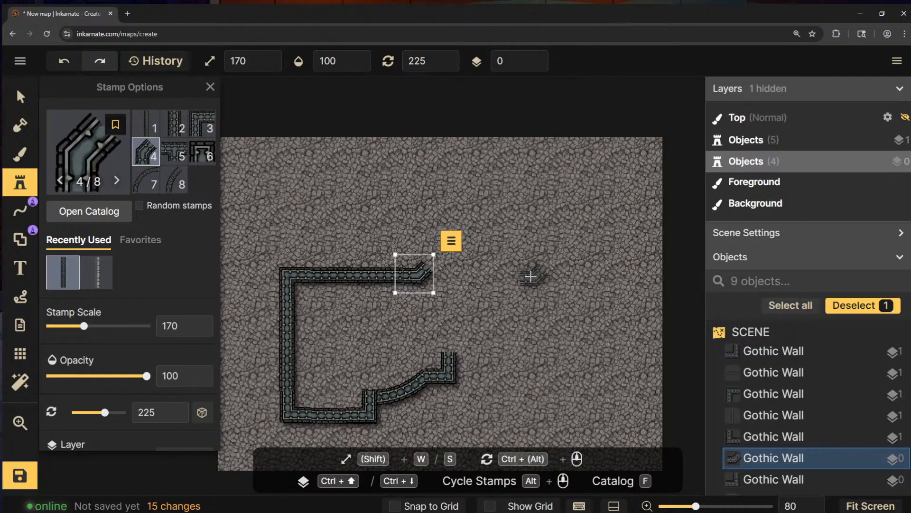
pyautogui.press('Escape')
# Extend the angled piece diagonally up and to the right with straight wall variant 1 at 225 degrees
pyautogui.click(156, 131)
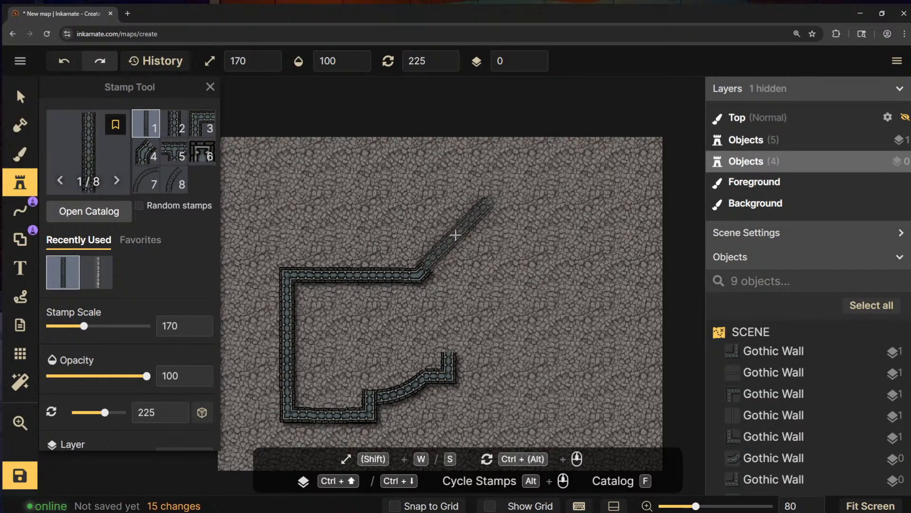
pyautogui.click(457, 237)
pyautogui.moveTo(645, 254); pyautogui.dragTo(615, 269)
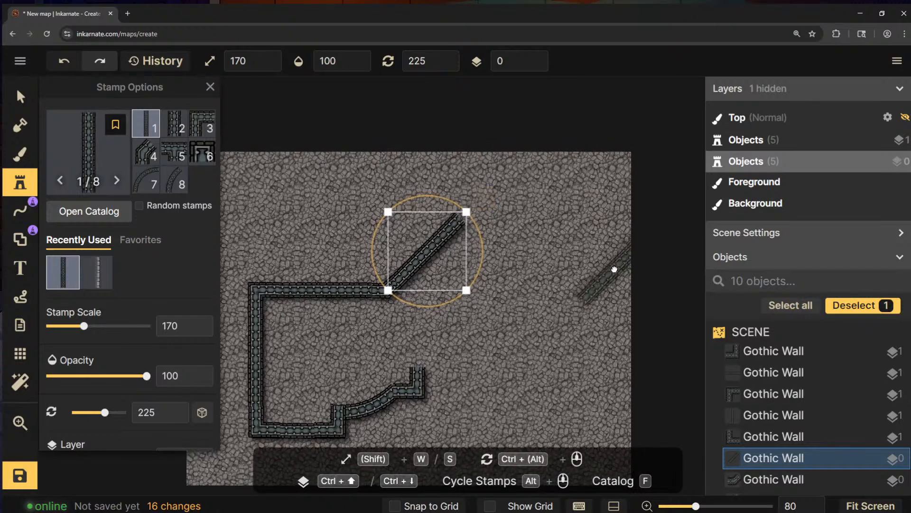
pyautogui.press('Escape')
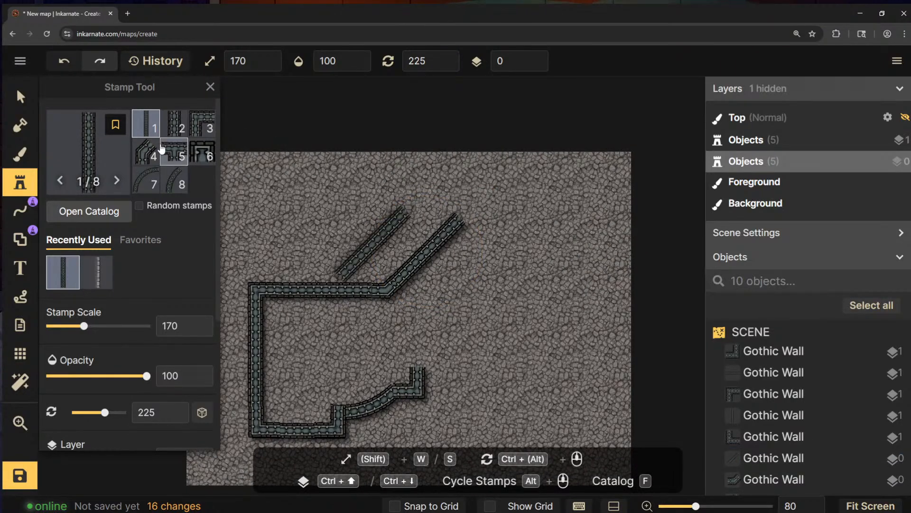
# Place angled variant 4 at 45 degrees on the upper end of the diagonal wall and align it
pyautogui.click(147, 152)
pyautogui.keyDown('ctrl'); pyautogui.scroll(10, 486, 202); pyautogui.keyUp('ctrl')
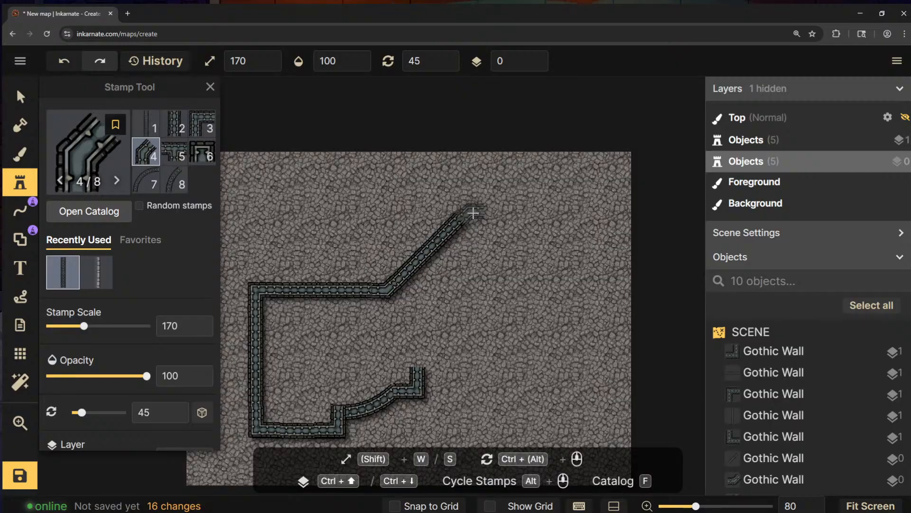
pyautogui.click(473, 213)
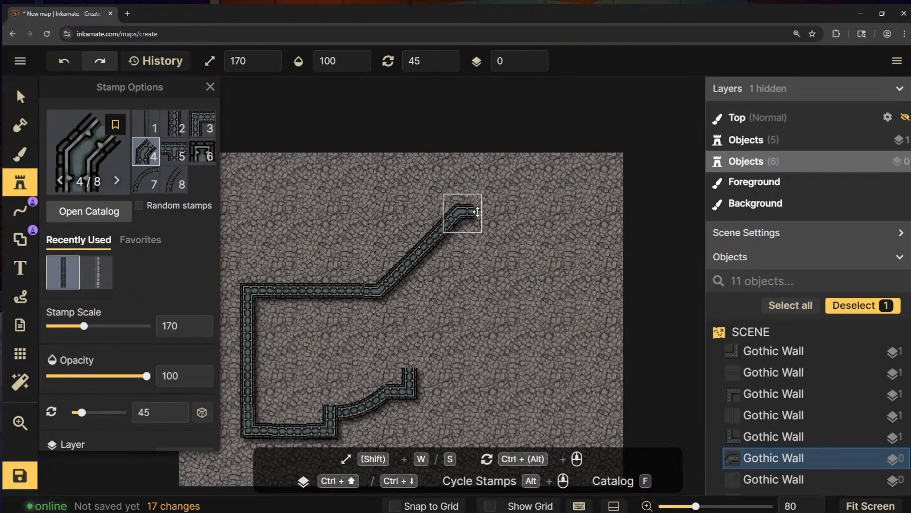
pyautogui.click(583, 213)
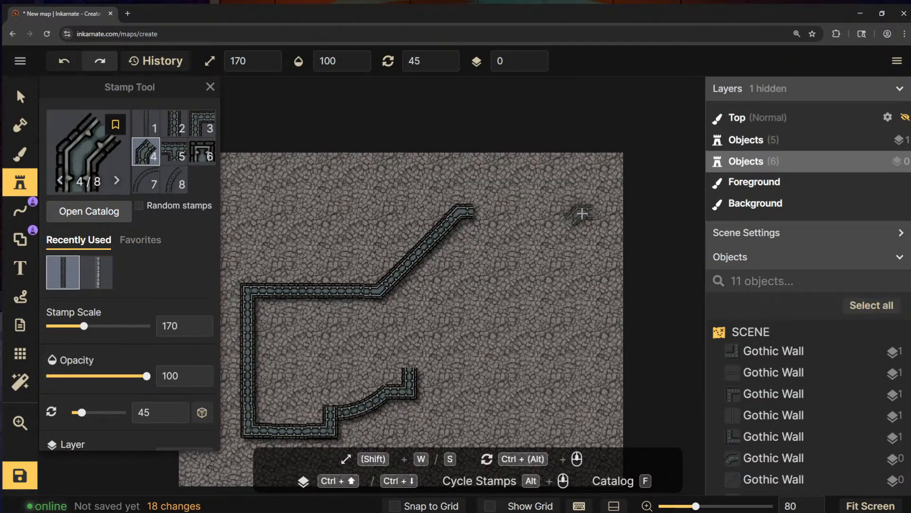
pyautogui.click(118, 142)
pyautogui.click(146, 130)
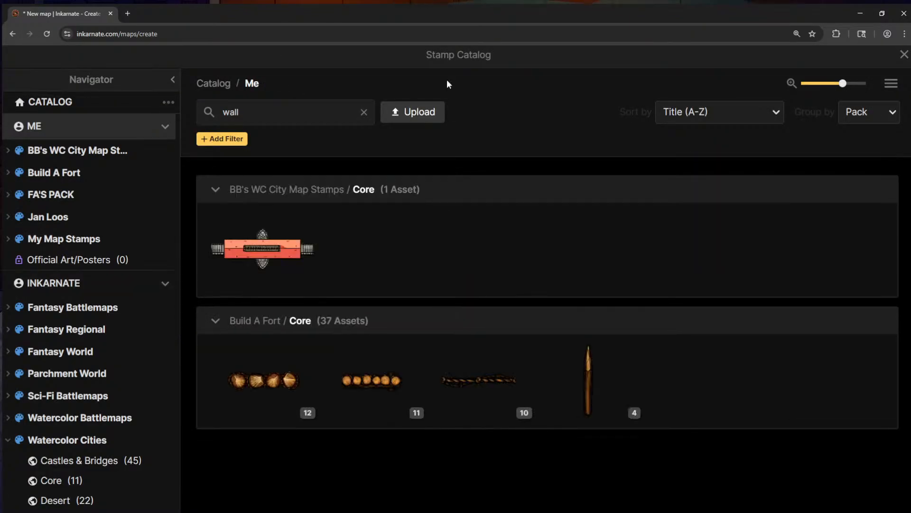
pyautogui.click(905, 54)
# Extend the upper angled piece to the right with straight variant 1 at 90 degrees and nudge it into line
pyautogui.click(145, 124)
pyautogui.keyDown('ctrl'); pyautogui.scroll(1, 517, 205); pyautogui.keyUp('ctrl')
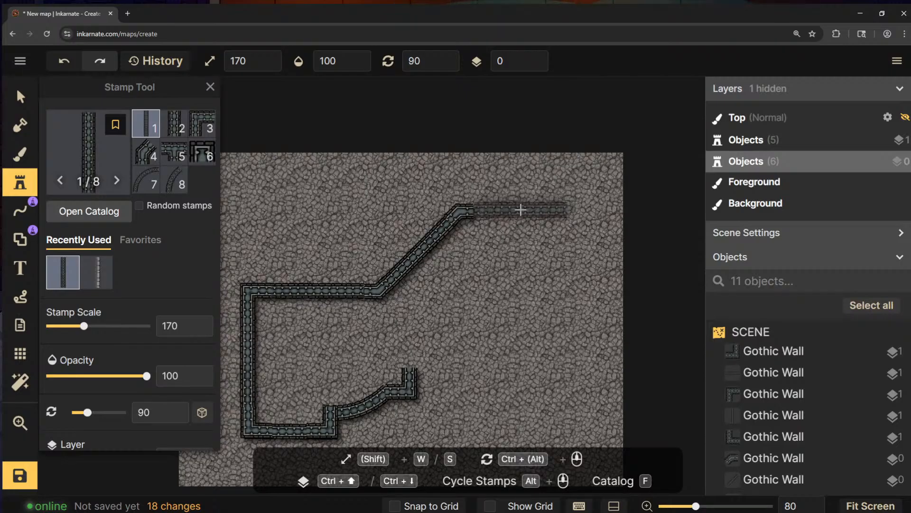
pyautogui.click(520, 209)
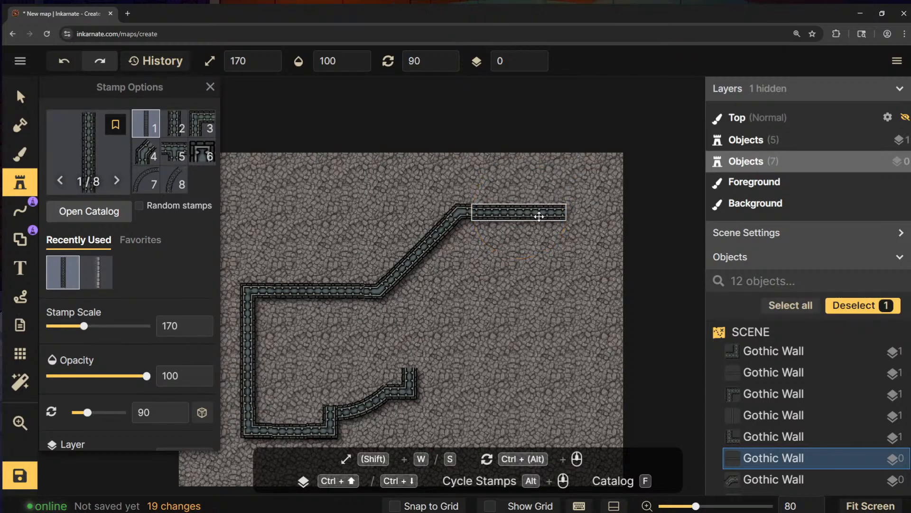
pyautogui.moveTo(539, 215); pyautogui.dragTo(536, 215)
pyautogui.click(561, 258)
# Place corner variant 3 at 90 degrees on the right end of the topmost horizontal wall
pyautogui.scroll(-3, 544, 278)
pyautogui.moveTo(538, 262); pyautogui.dragTo(475, 250)
pyautogui.scroll(5, 482, 240)
pyautogui.scroll(1, 506, 187)
pyautogui.scroll(5, 497, 222)
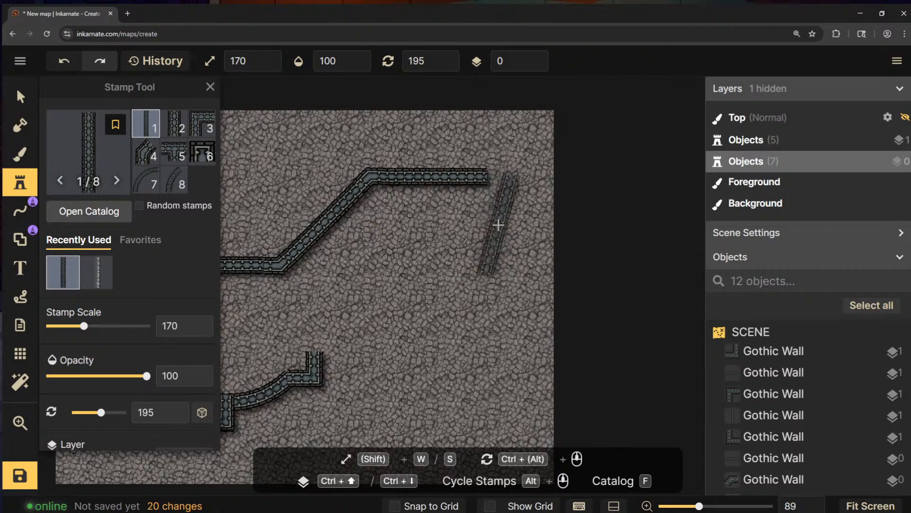
pyautogui.click(202, 124)
pyautogui.scroll(2, 504, 179)
pyautogui.scroll(-8, 505, 178)
pyautogui.scroll(1, 511, 184)
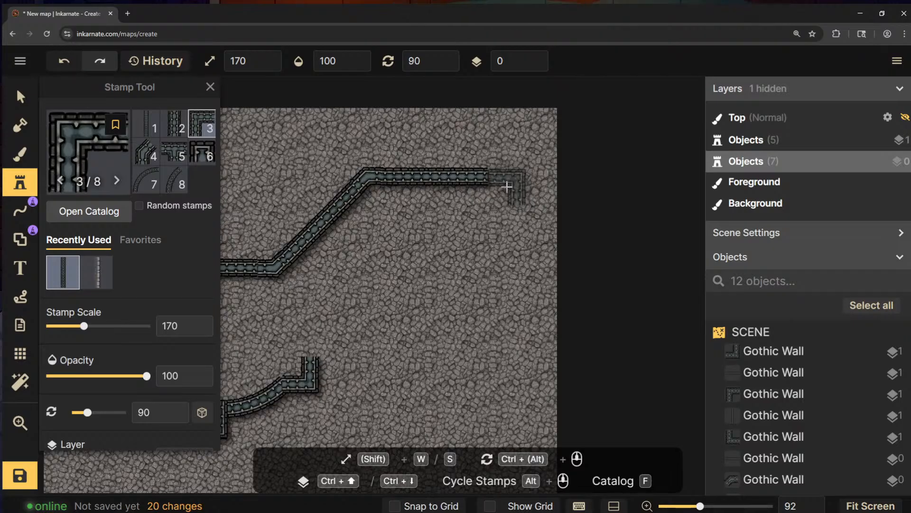
pyautogui.click(505, 186)
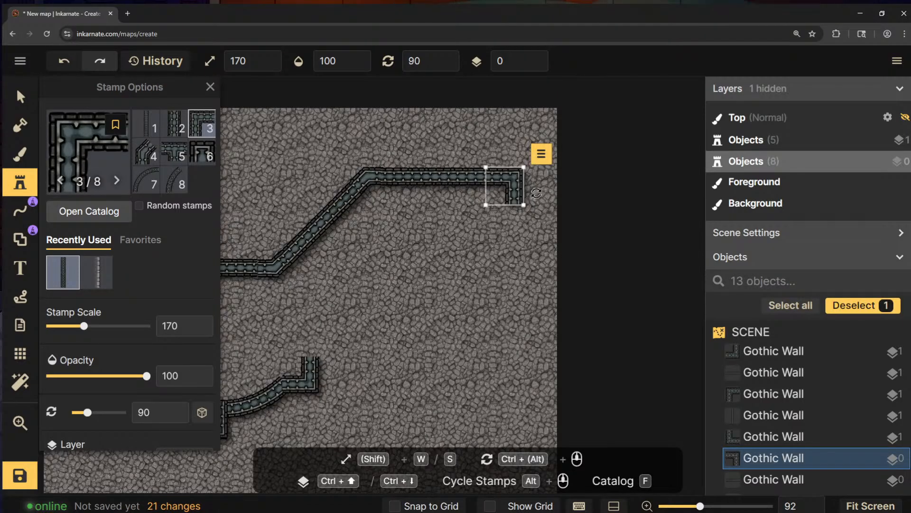
# Run straight wall variant 1 at 180 degrees downward from the upper-right corner piece
pyautogui.click(146, 125)
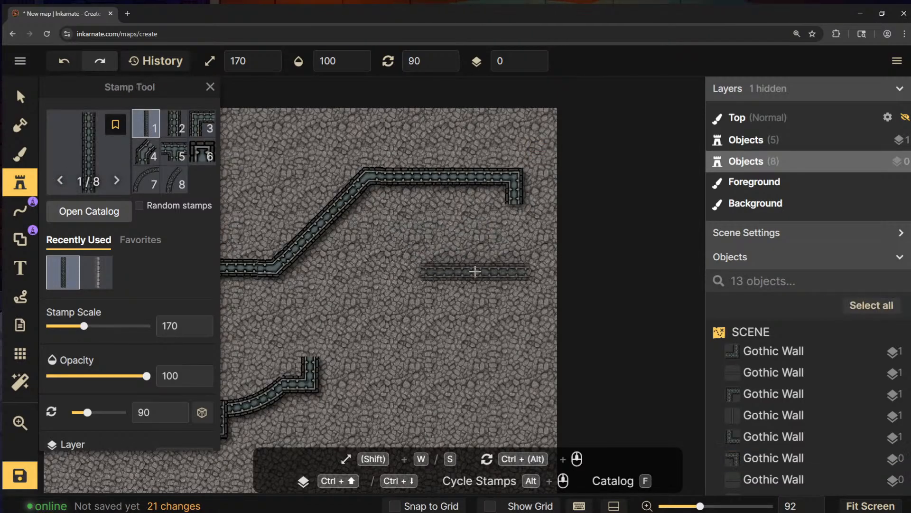
pyautogui.scroll(6, 515, 266)
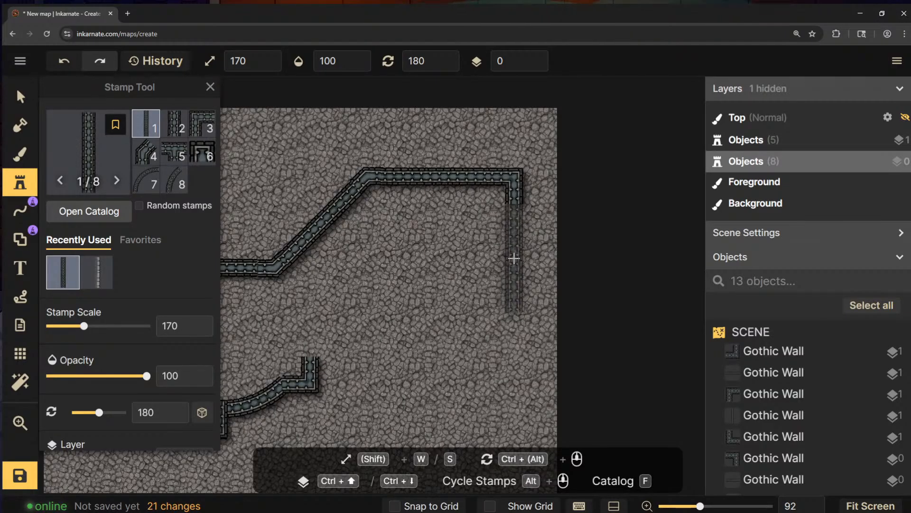
pyautogui.click(514, 259)
pyautogui.press('Escape')
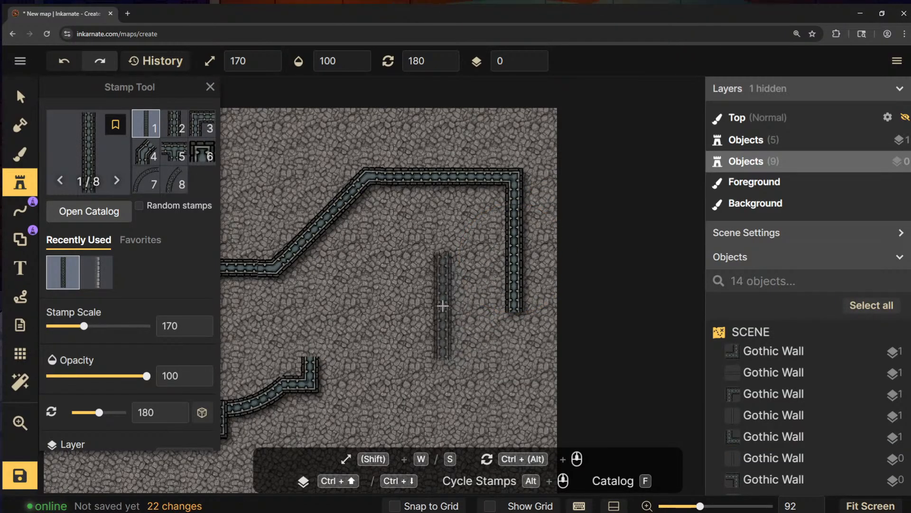
# Place corner variant 3 at 180 degrees on the lower end of the long right-hand vertical wall
pyautogui.scroll(2, 449, 304)
pyautogui.scroll(1, 503, 307)
pyautogui.keyDown('ctrl'); pyautogui.scroll(4, 514, 314); pyautogui.keyUp('ctrl')
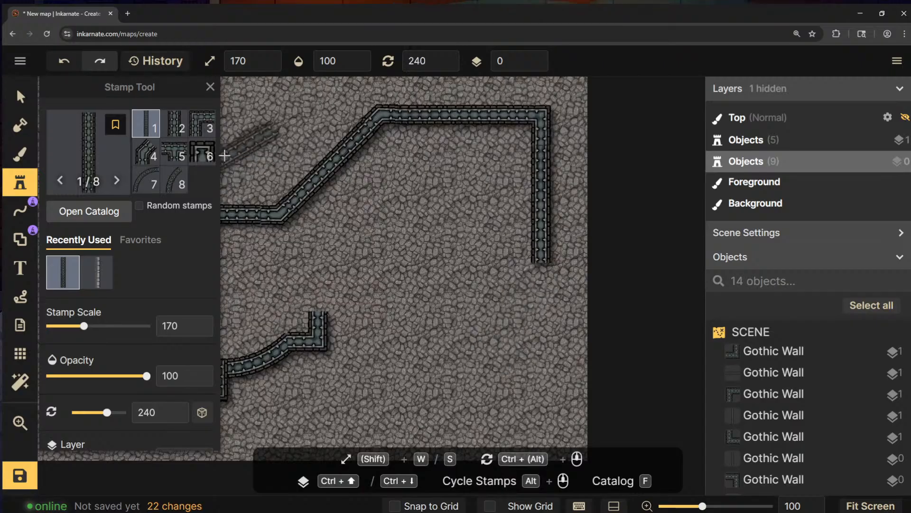
pyautogui.click(202, 124)
pyautogui.keyDown('ctrl'); pyautogui.scroll(-1, 523, 294); pyautogui.keyUp('ctrl')
pyautogui.keyDown('ctrl'); pyautogui.scroll(-3, 524, 291); pyautogui.keyUp('ctrl')
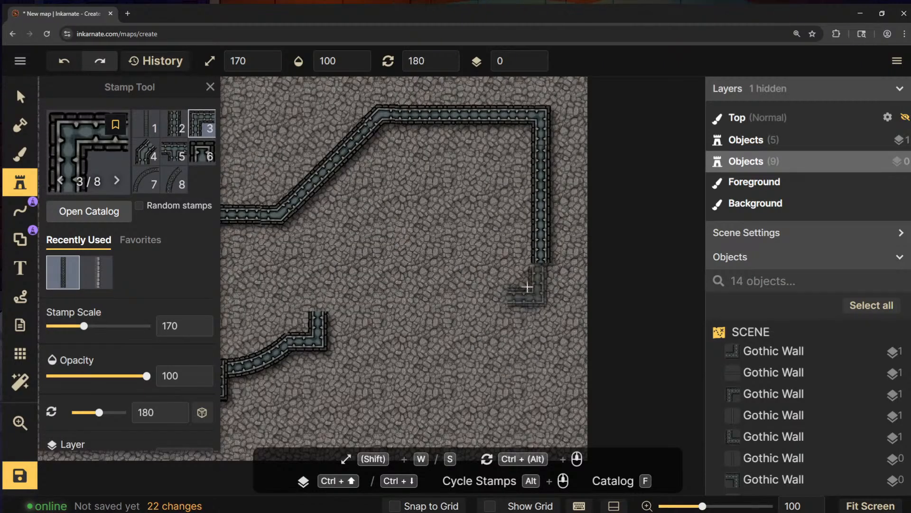
pyautogui.click(531, 281)
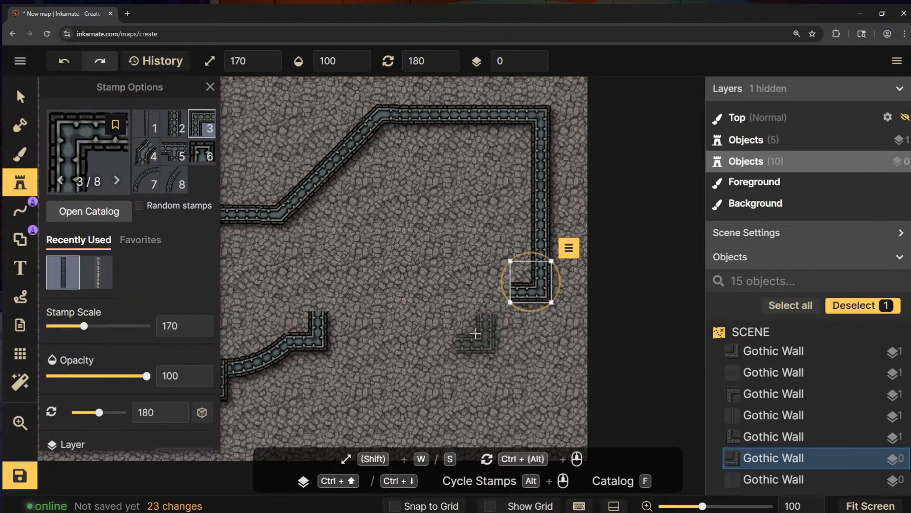
pyautogui.press('Escape')
# Cap the short vertical stub with corner variant 3 at 0 degrees and bridge to the lower-right corner with two straight variant 1 pieces at 90 degrees
pyautogui.keyDown('ctrl'); pyautogui.scroll(12, 332, 292); pyautogui.keyUp('ctrl')
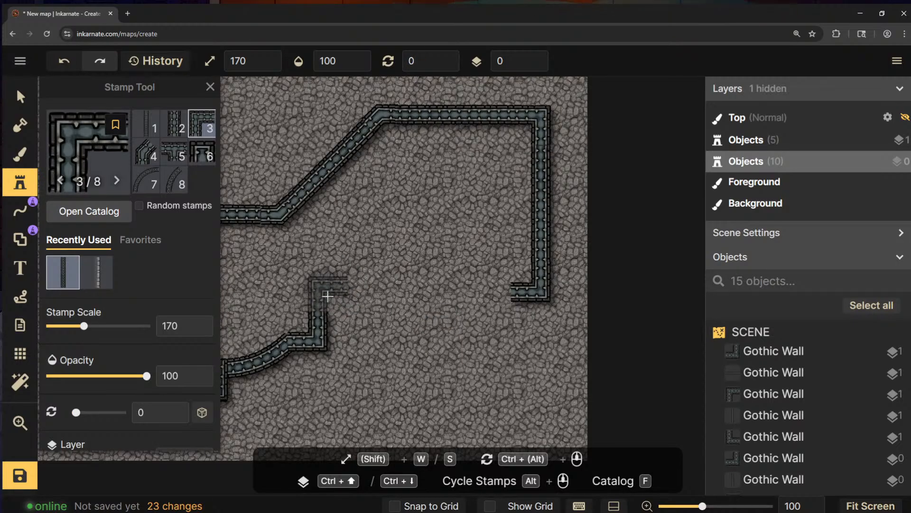
pyautogui.click(327, 302)
pyautogui.click(146, 125)
pyautogui.keyDown('ctrl'); pyautogui.scroll(2, 417, 293); pyautogui.keyUp('ctrl')
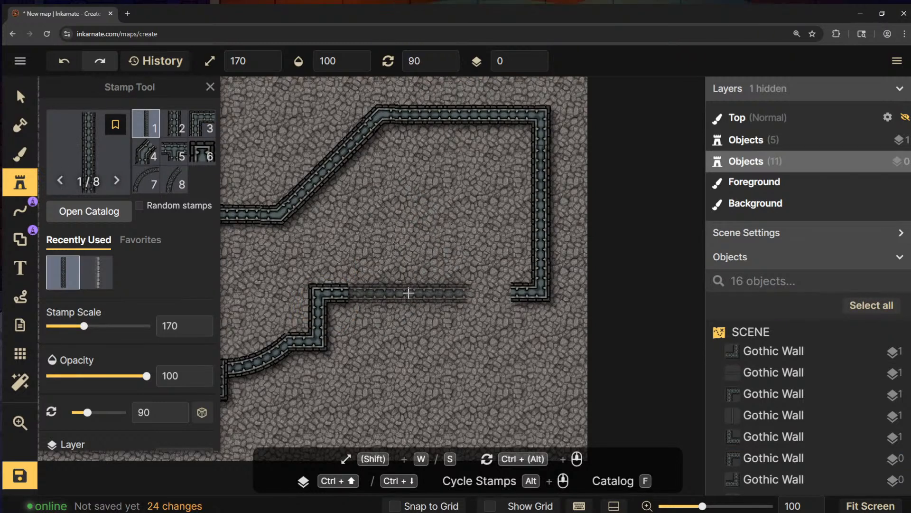
pyautogui.click(439, 293)
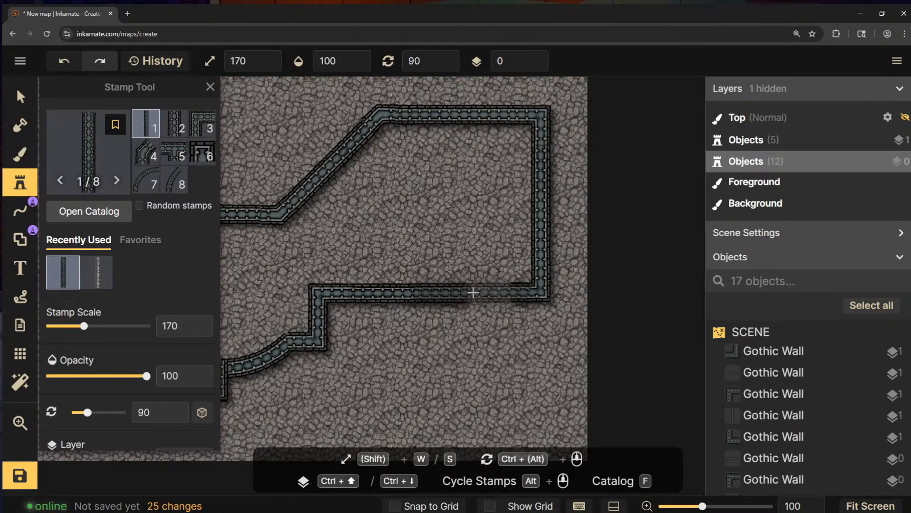
pyautogui.click(472, 292)
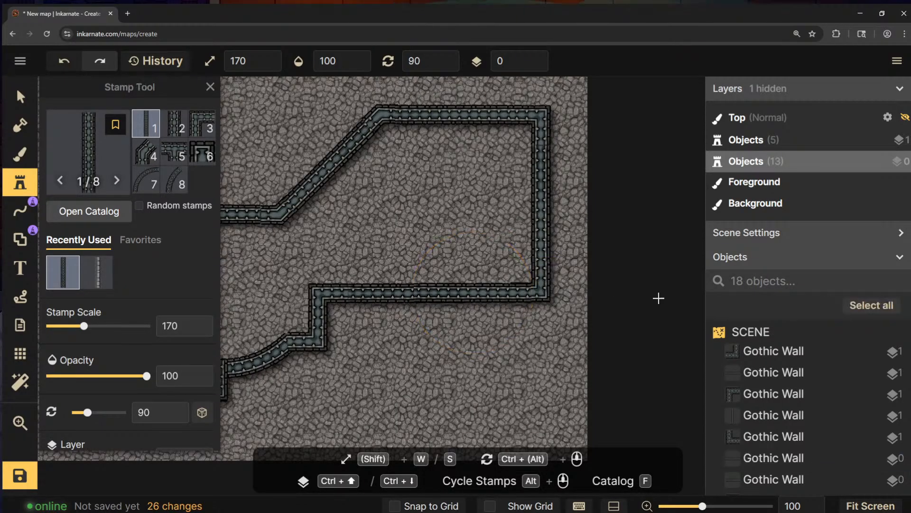
# Delete the corner piece joining the short vertical stub to the lower-right horizontal wall
pyautogui.scroll(-2, 546, 299)
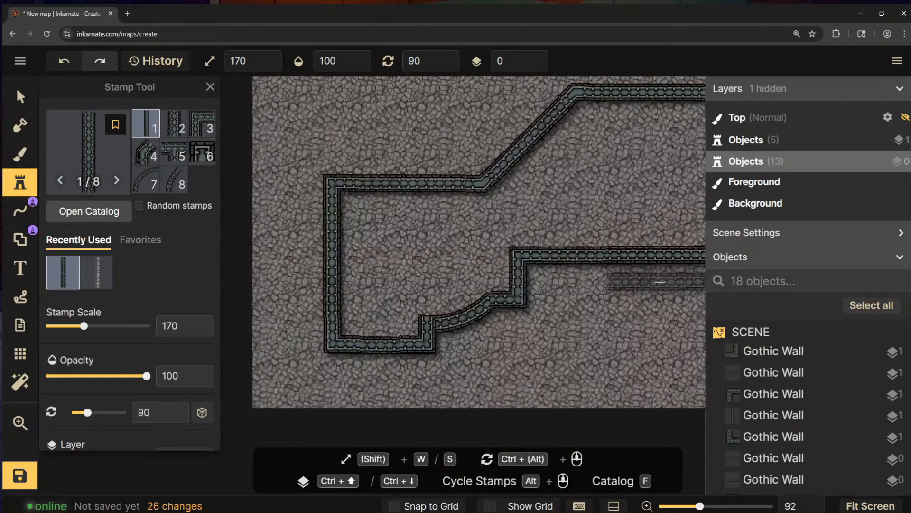
pyautogui.scroll(-1, 570, 333)
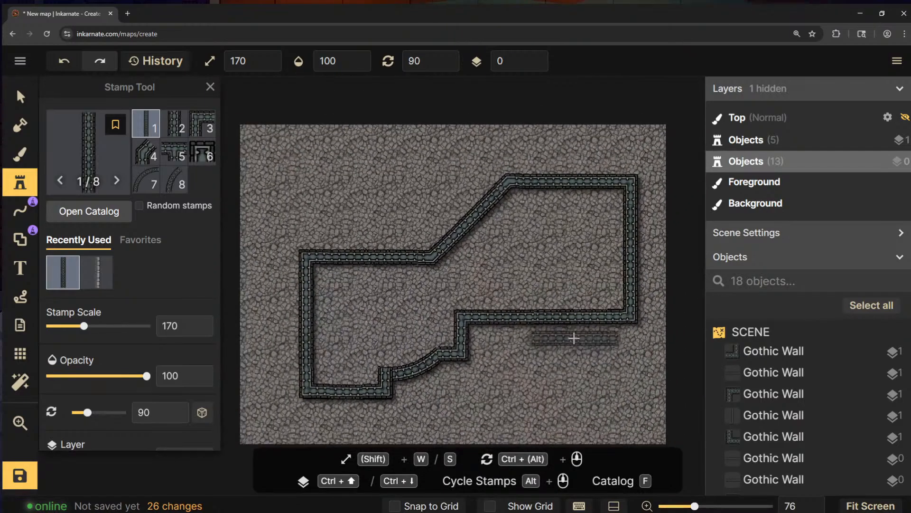
pyautogui.moveTo(591, 374); pyautogui.dragTo(568, 374)
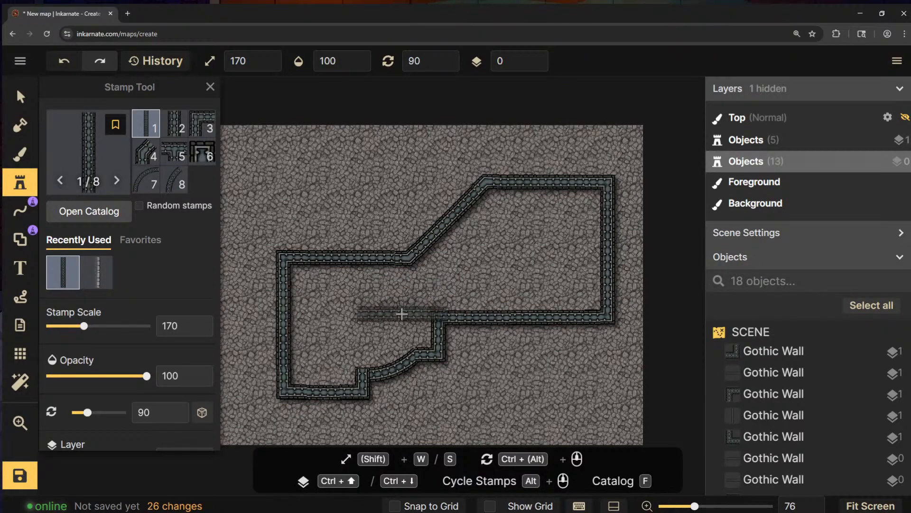
pyautogui.moveTo(495, 381); pyautogui.dragTo(468, 338)
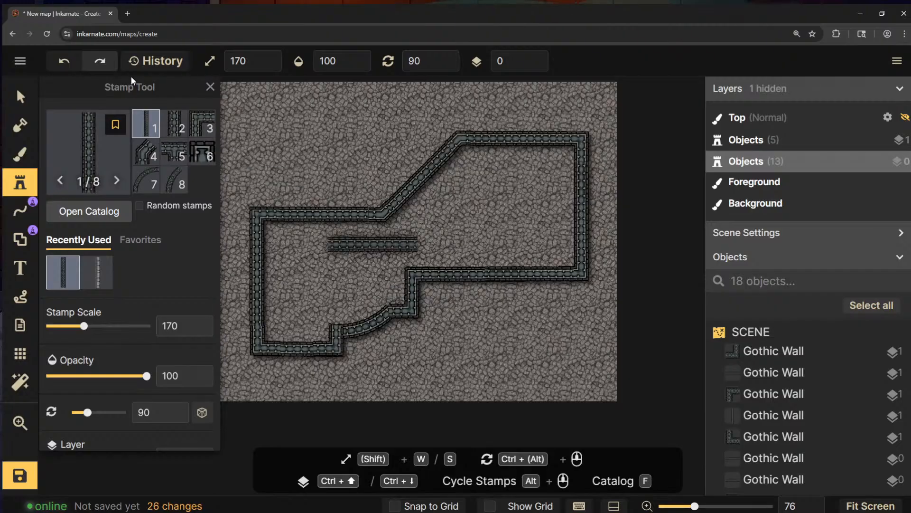
pyautogui.click(31, 96)
pyautogui.click(412, 278)
pyautogui.press('Delete')
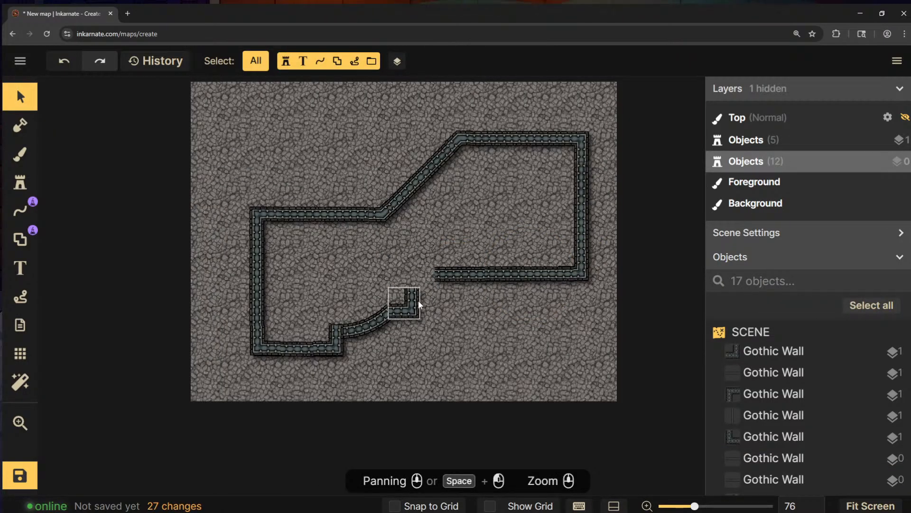
pyautogui.click(417, 300)
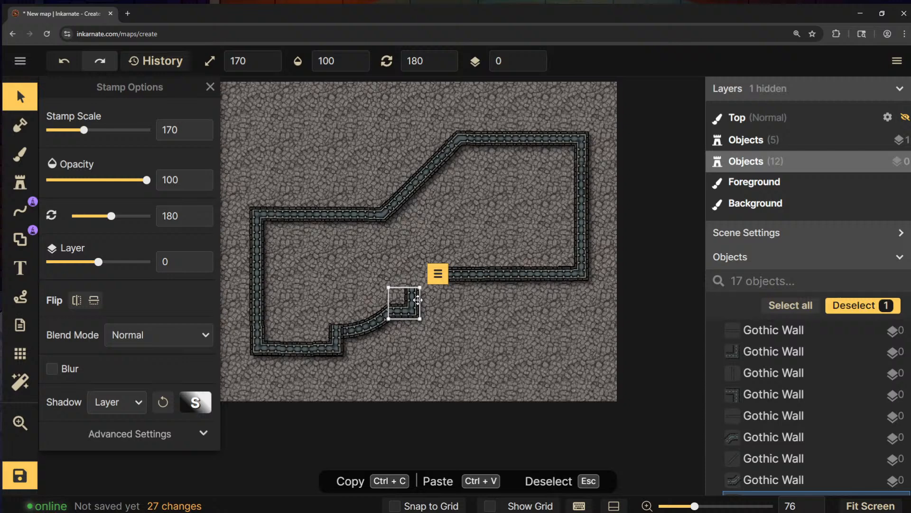
pyautogui.click(456, 287)
# Place angled variant 4 at 0 degrees on top of the short vertical stub and nudge it into line
pyautogui.click(19, 154)
pyautogui.click(19, 182)
pyautogui.click(146, 152)
pyautogui.scroll(4, 413, 274)
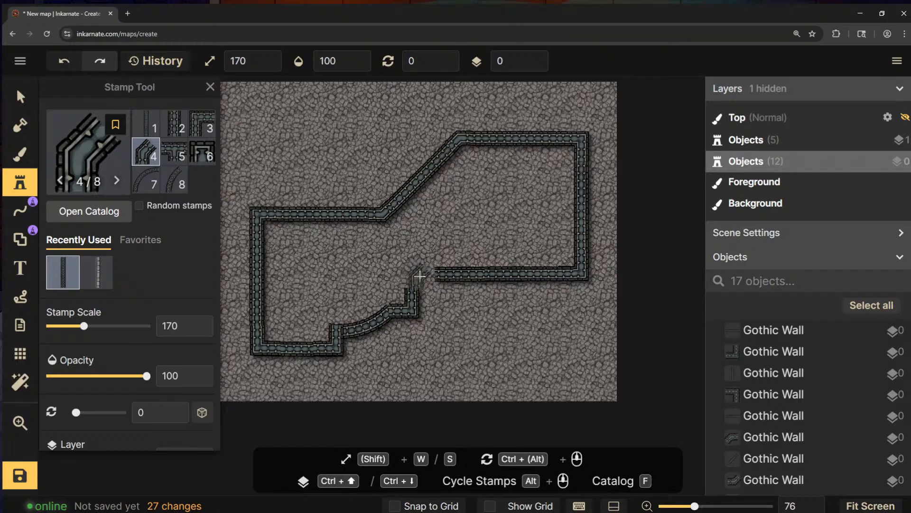
pyautogui.click(418, 275)
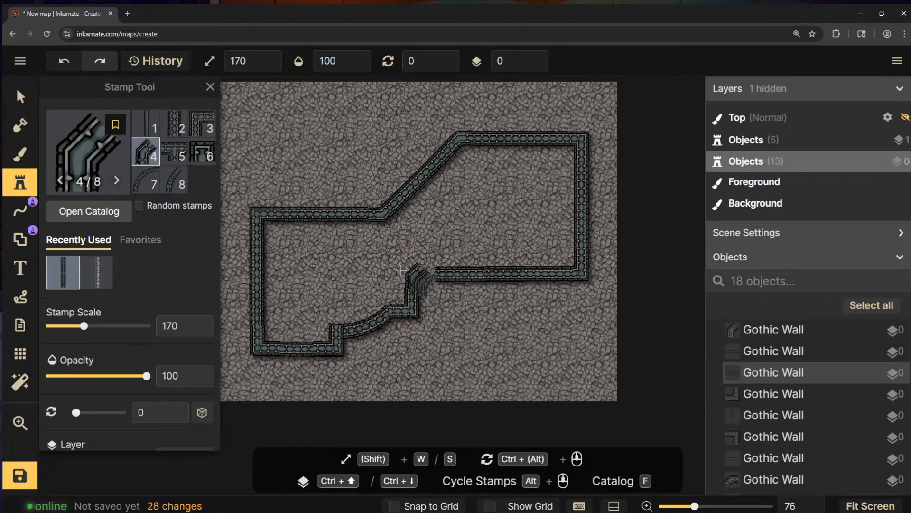
pyautogui.click(20, 96)
pyautogui.moveTo(414, 279); pyautogui.dragTo(412, 281)
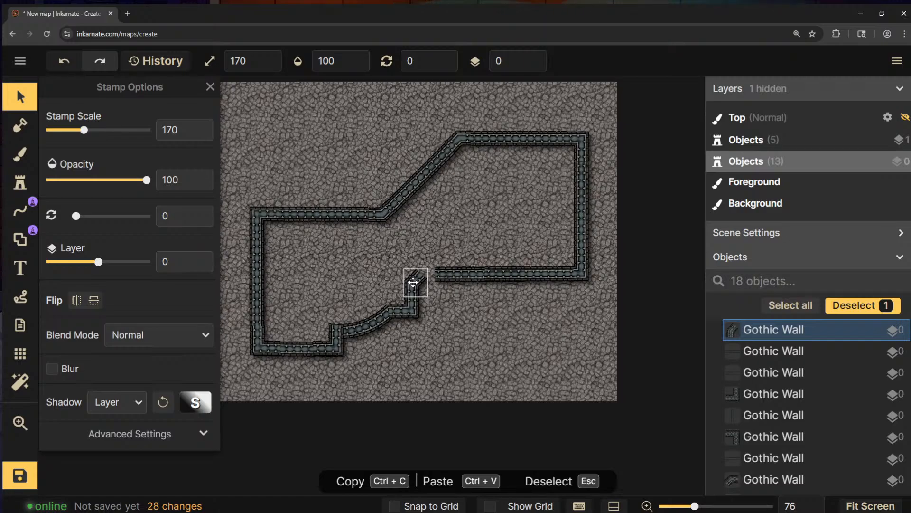
# Place another angled variant 4 at 45 degrees to join the stub's angled piece to the lower-right horizontal wall
pyautogui.click(19, 183)
pyautogui.keyDown('ctrl'); pyautogui.scroll(1, 433, 274); pyautogui.keyUp('ctrl')
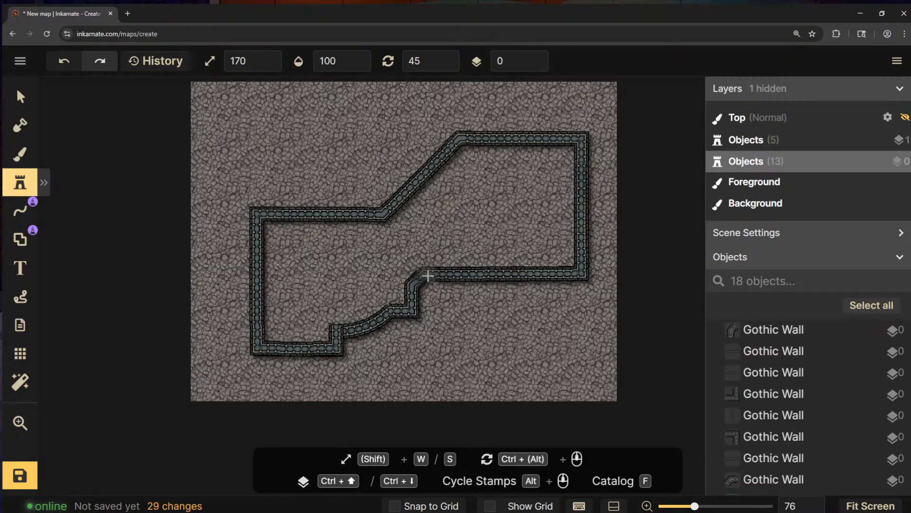
pyautogui.click(428, 276)
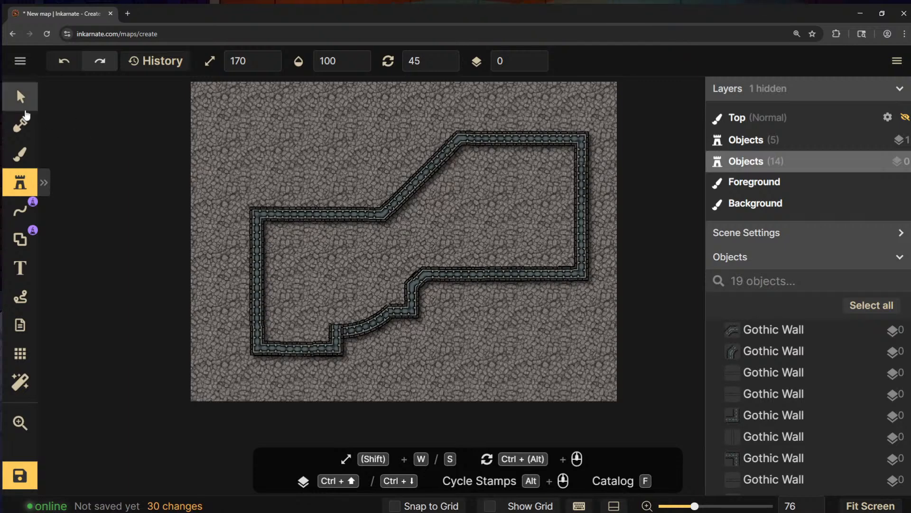
# Shift the angled piece below the diagonal and the upper-left horizontal wall to the left, then realign them
pyautogui.click(22, 98)
pyautogui.moveTo(378, 220); pyautogui.dragTo(306, 216)
pyautogui.click(317, 216)
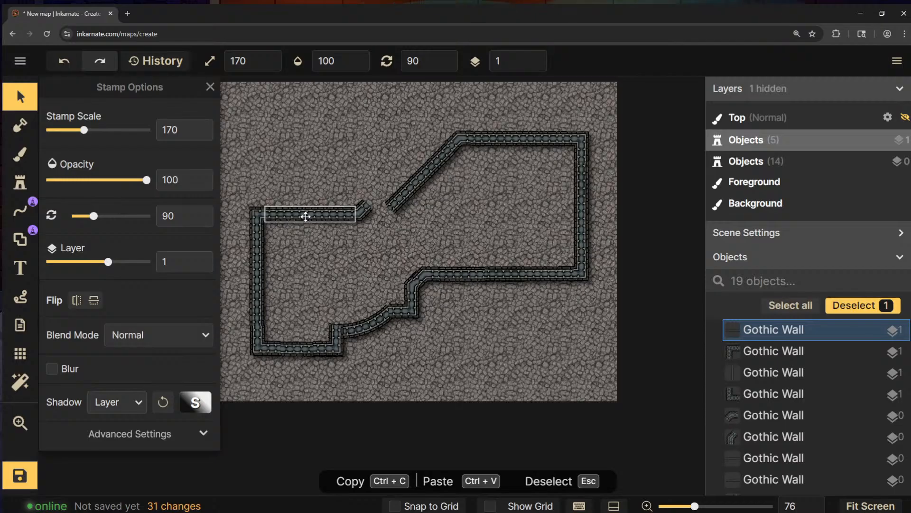
pyautogui.click(365, 215)
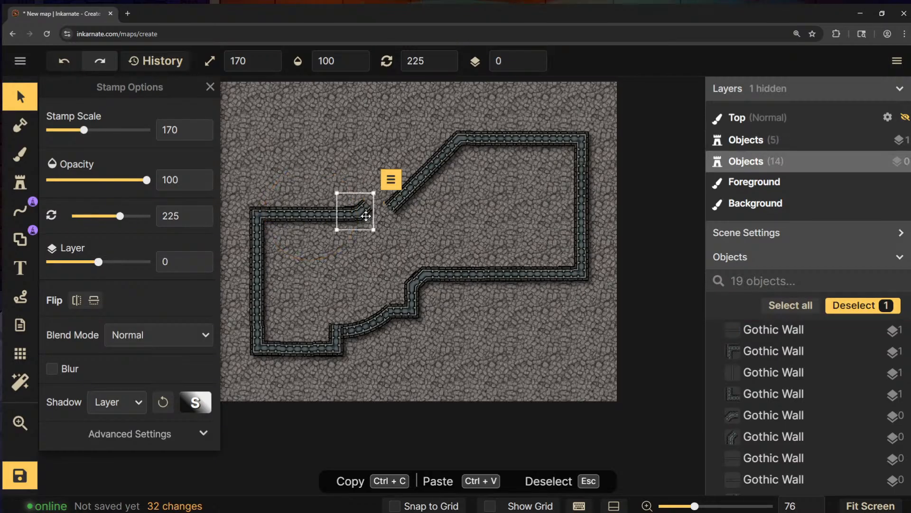
pyautogui.moveTo(368, 216); pyautogui.dragTo(372, 219)
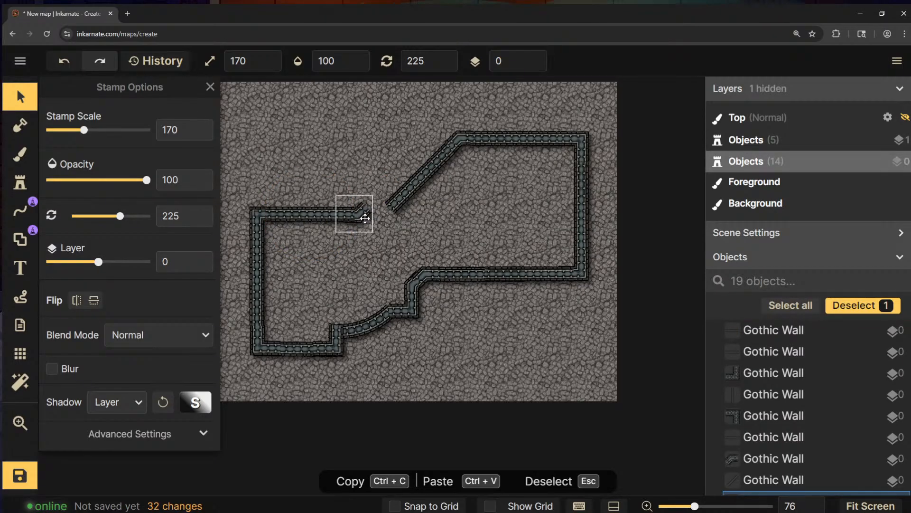
# Move the diagonal wall and its upper angled piece together to the left to meet the shifted lower angled piece
pyautogui.click(399, 207)
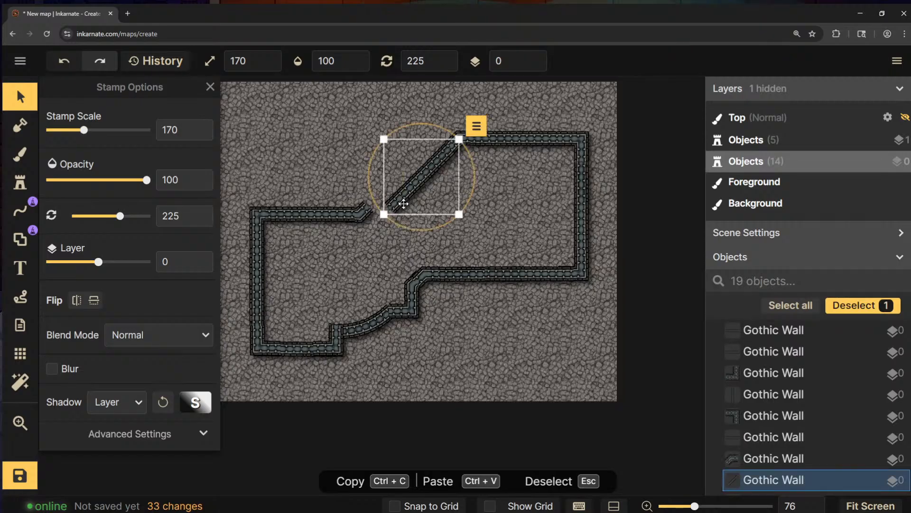
pyautogui.keyDown('shift'); pyautogui.click(447, 143); pyautogui.keyUp('shift')
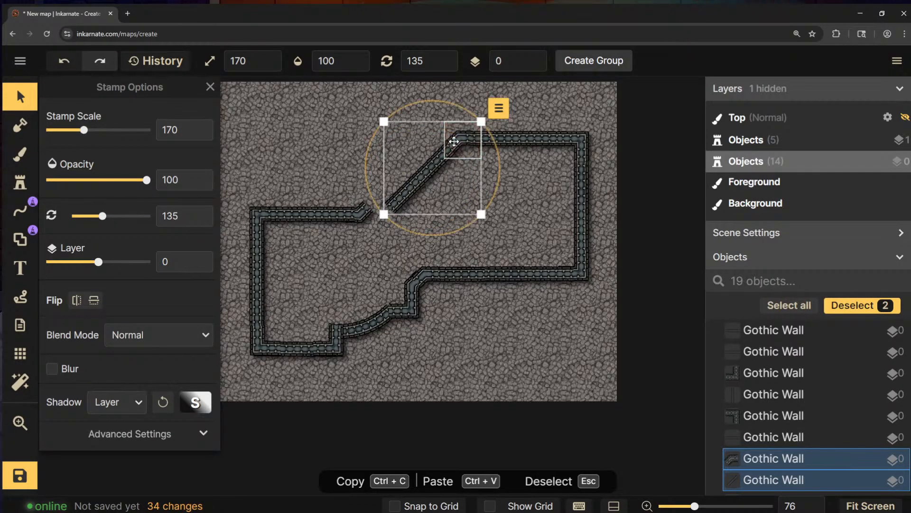
pyautogui.moveTo(444, 143); pyautogui.dragTo(431, 141)
pyautogui.click(512, 228)
# Move the topmost horizontal wall left until it meets the diagonal's upper angled piece
pyautogui.click(501, 142)
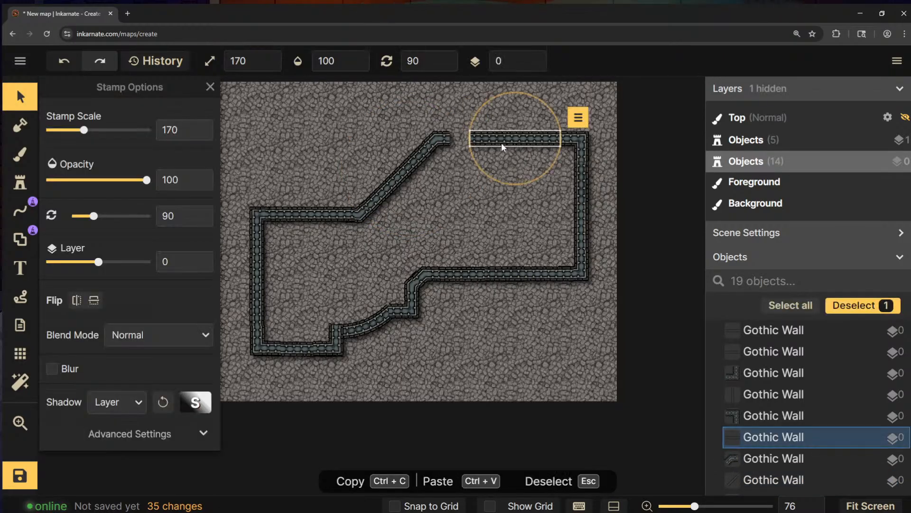
pyautogui.moveTo(500, 142); pyautogui.dragTo(481, 143)
pyautogui.click(530, 217)
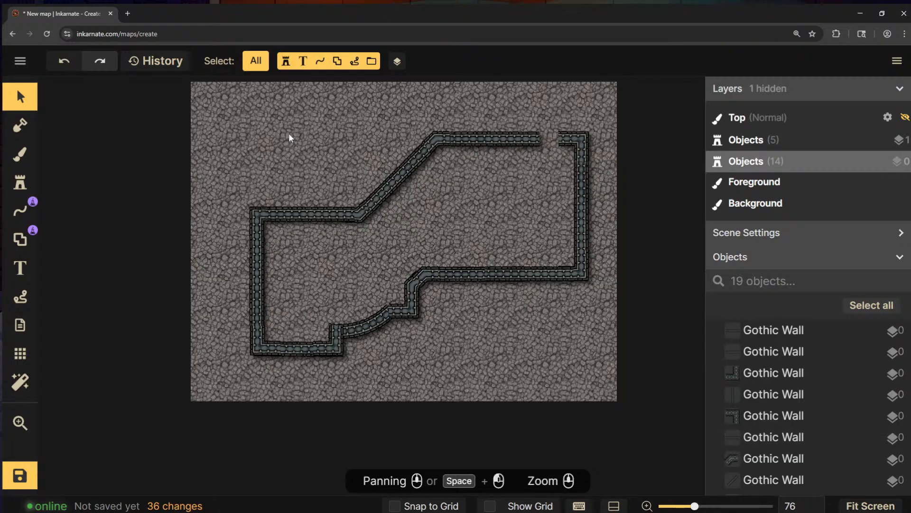
# Fill the gap before the upper-right corner with short straight variant 2 at 90 degrees
pyautogui.click(19, 182)
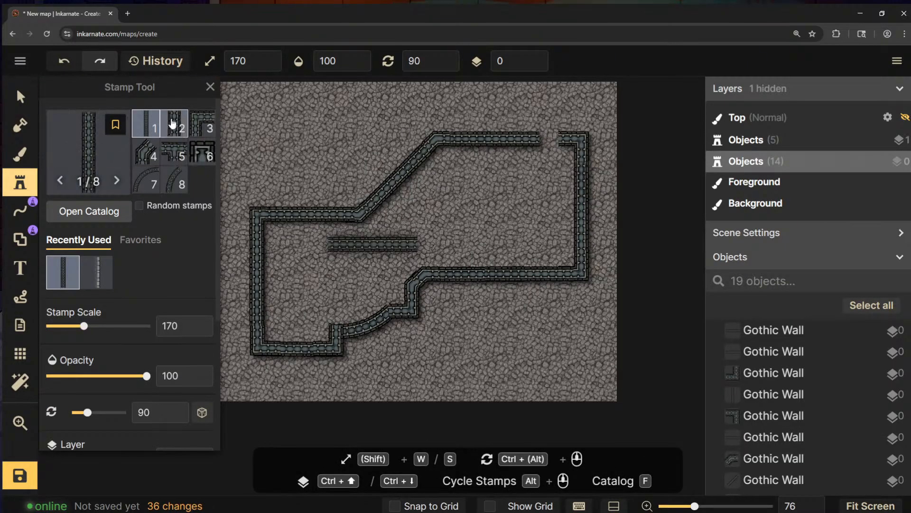
pyautogui.click(174, 124)
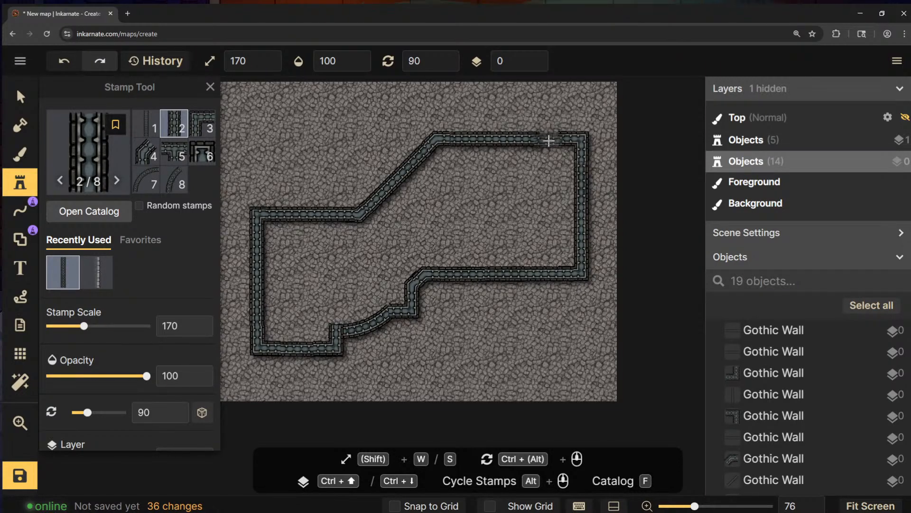
pyautogui.scroll(5, 549, 140)
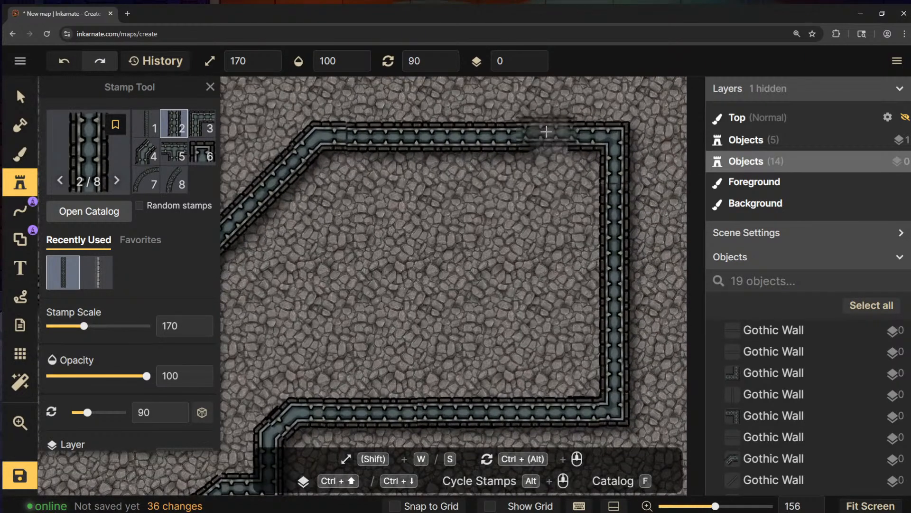
pyautogui.click(546, 135)
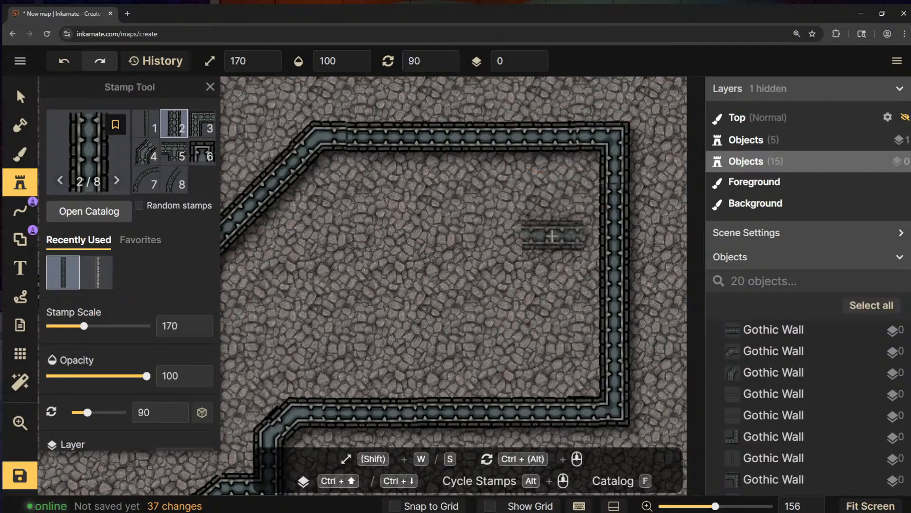
# Select the bottom wall, both of its corners and the left vertical wall together and move them down
pyautogui.scroll(-4, 550, 241)
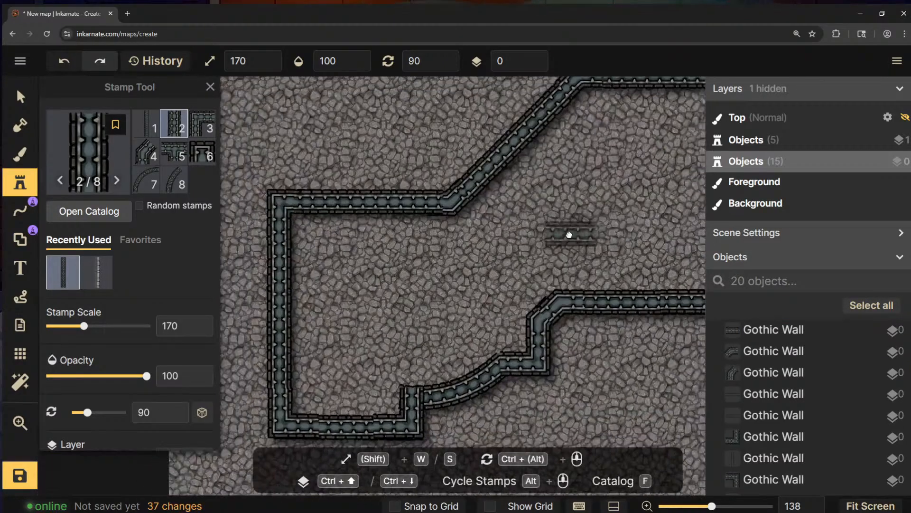
pyautogui.scroll(-2, 517, 244)
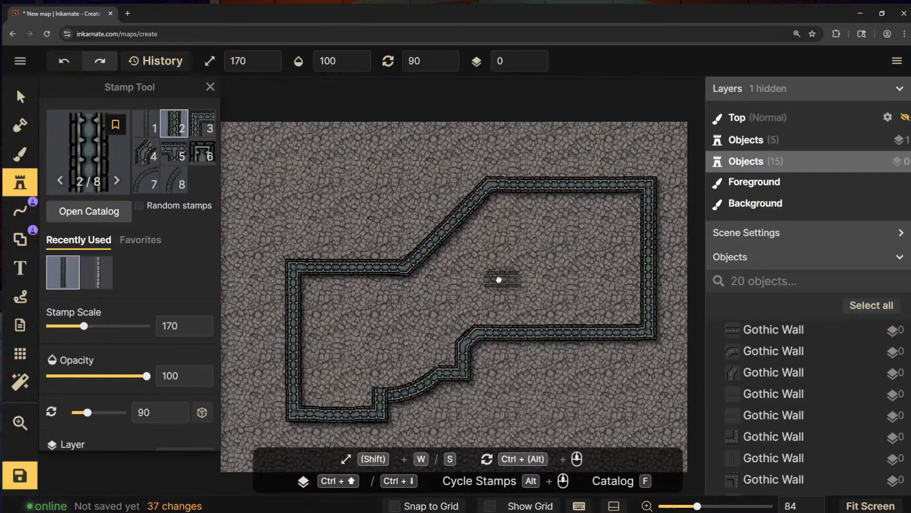
pyautogui.moveTo(499, 280); pyautogui.dragTo(490, 272)
pyautogui.scroll(1, 491, 271)
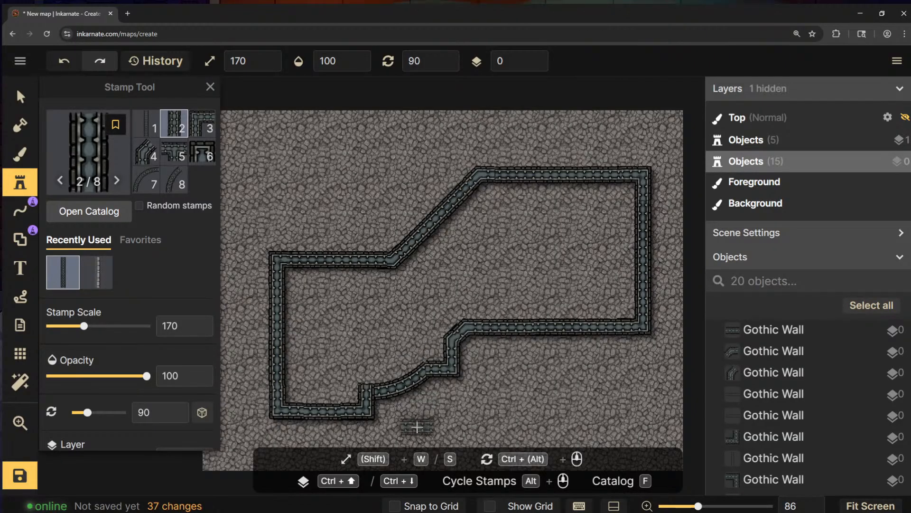
pyautogui.moveTo(420, 419); pyautogui.dragTo(430, 376)
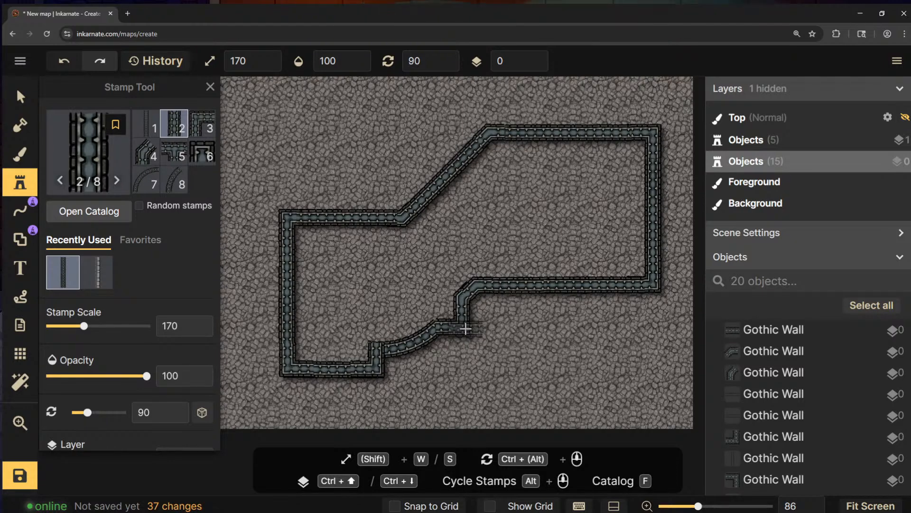
pyautogui.click(20, 96)
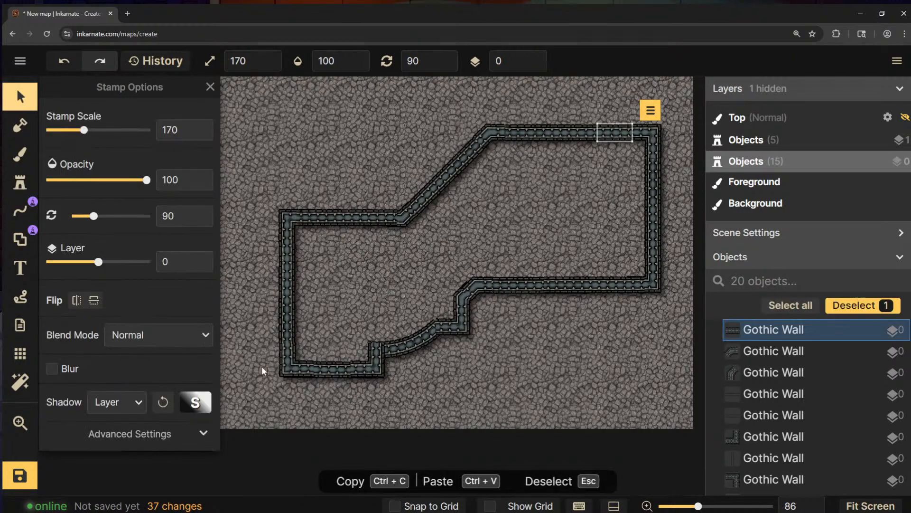
pyautogui.click(304, 366)
pyautogui.click(304, 366)
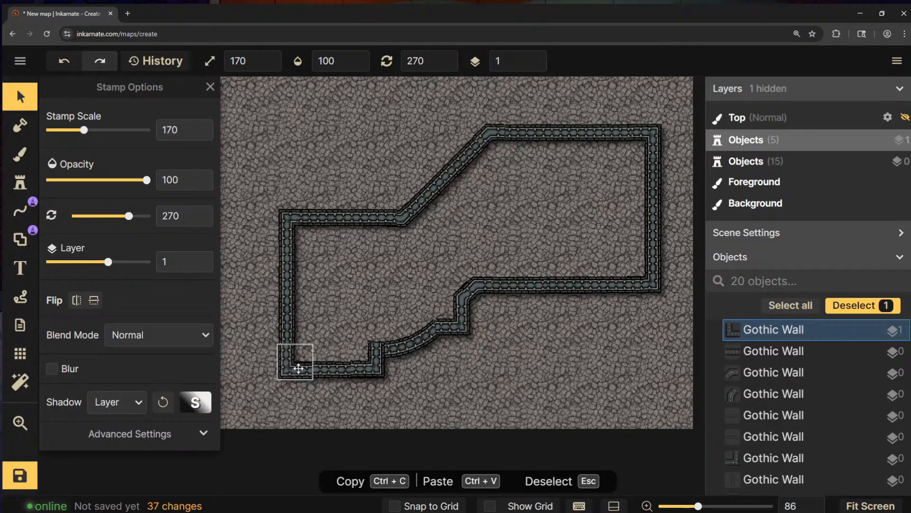
pyautogui.click(332, 368)
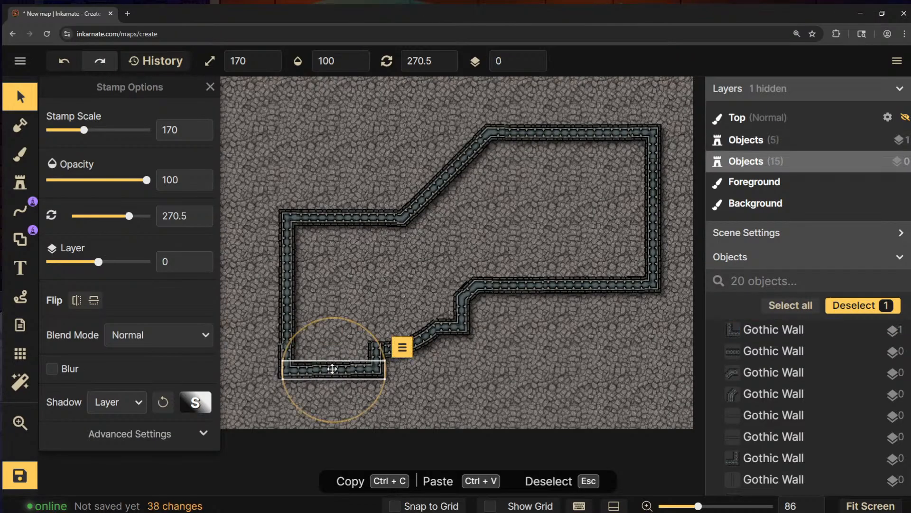
pyautogui.keyDown('shift'); pyautogui.click(376, 352); pyautogui.keyUp('shift')
pyautogui.keyDown('shift'); pyautogui.click(288, 363); pyautogui.keyUp('shift')
pyautogui.keyDown('shift'); pyautogui.click(288, 323); pyautogui.keyUp('shift')
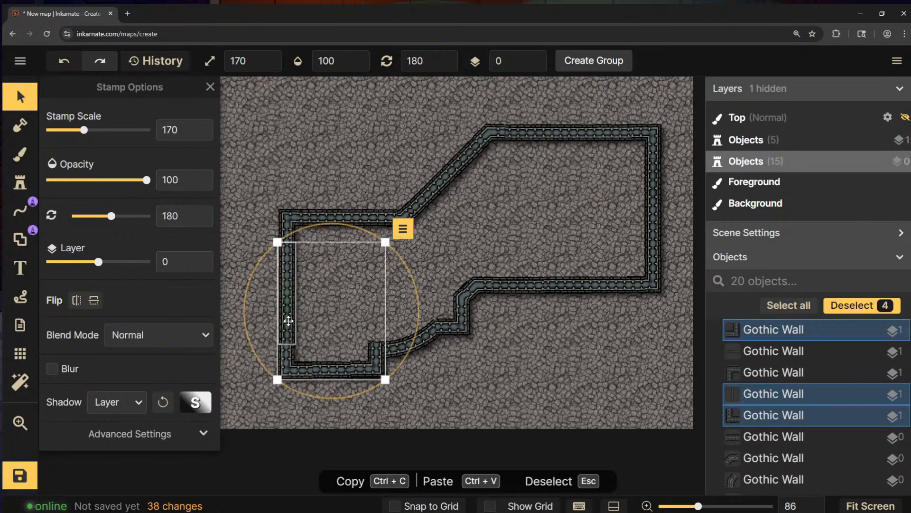
pyautogui.moveTo(288, 312); pyautogui.dragTo(289, 338)
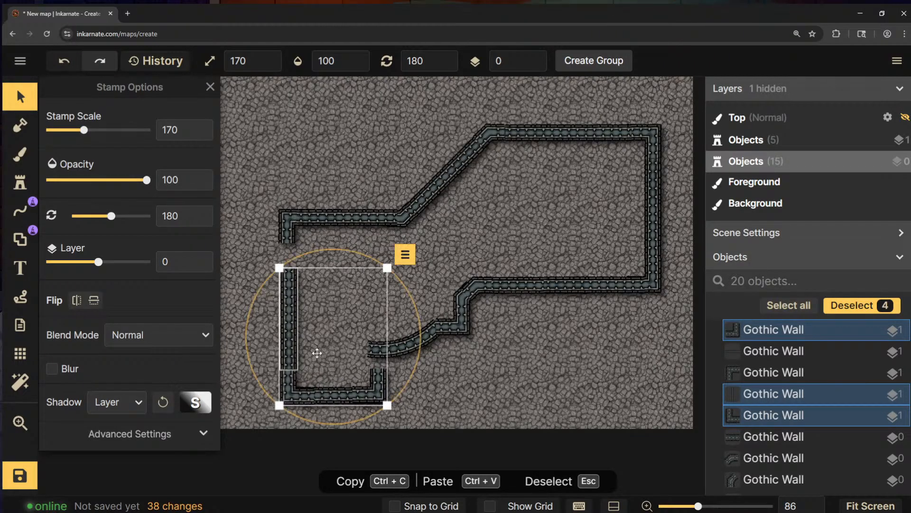
# Move the curved wall and the small corner at its upper end down to rejoin the lowered bottom section
pyautogui.click(399, 355)
pyautogui.moveTo(403, 346); pyautogui.dragTo(406, 370)
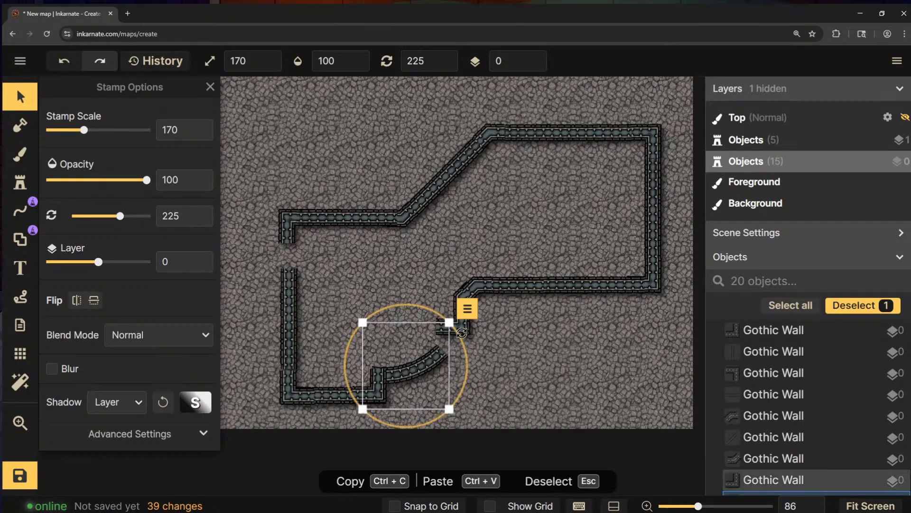
pyautogui.moveTo(467, 328); pyautogui.dragTo(459, 353)
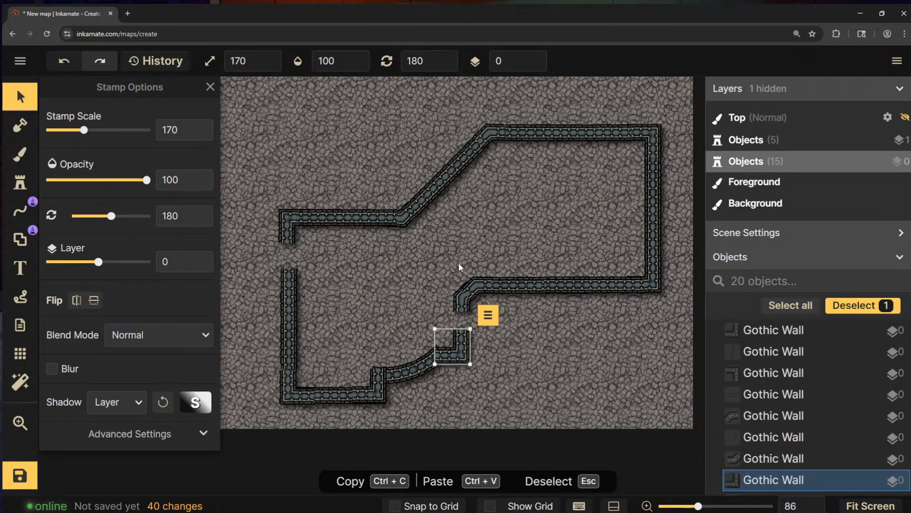
# Move the top, diagonal and upper-left walls up together, and raise the upper-right corner and right vertical wall to match
pyautogui.moveTo(464, 218); pyautogui.dragTo(467, 287)
pyautogui.moveTo(272, 174); pyautogui.dragTo(629, 312)
pyautogui.moveTo(554, 245); pyautogui.dragTo(553, 227)
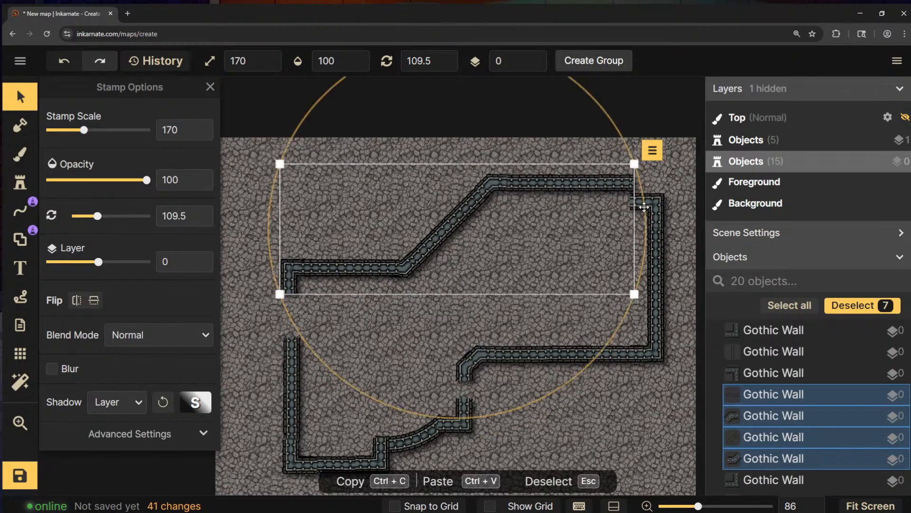
pyautogui.moveTo(660, 206); pyautogui.dragTo(660, 185)
pyautogui.moveTo(662, 269); pyautogui.dragTo(662, 245)
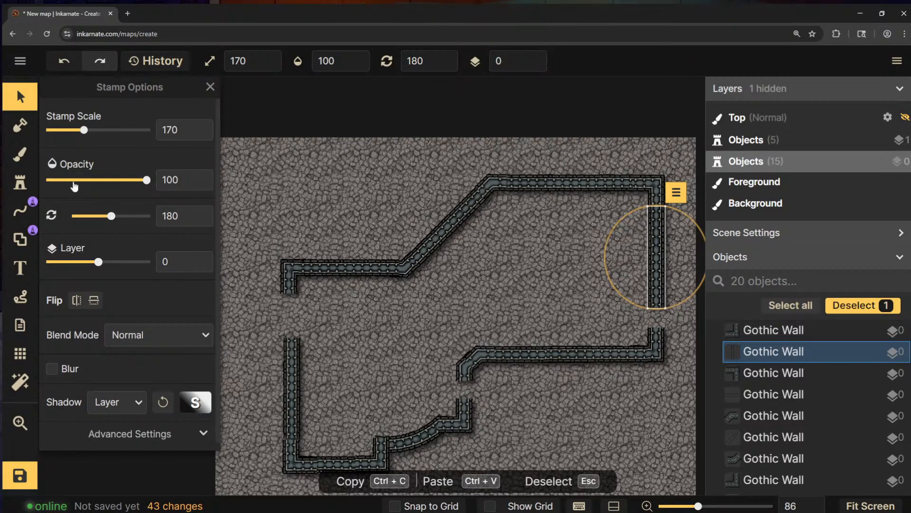
# Fill the gap in the right vertical wall with short straight variant 2 at 180 degrees
pyautogui.click(26, 183)
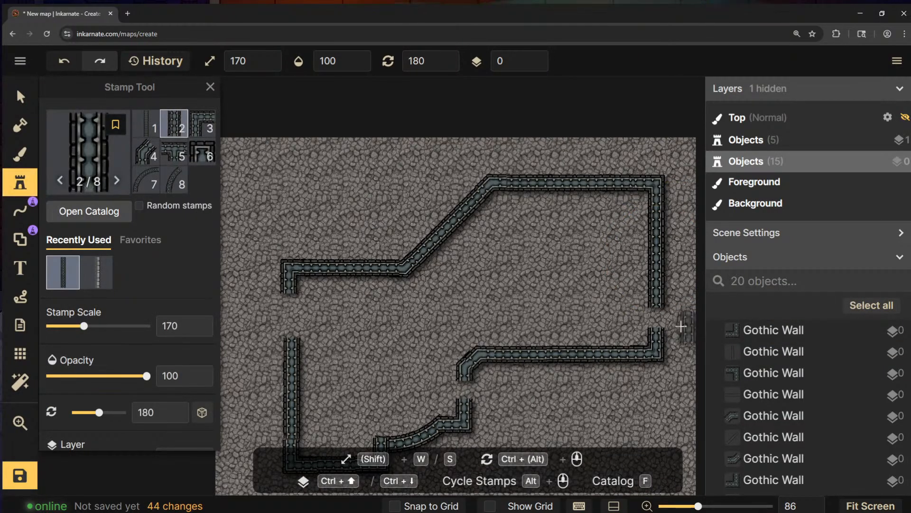
pyautogui.click(657, 318)
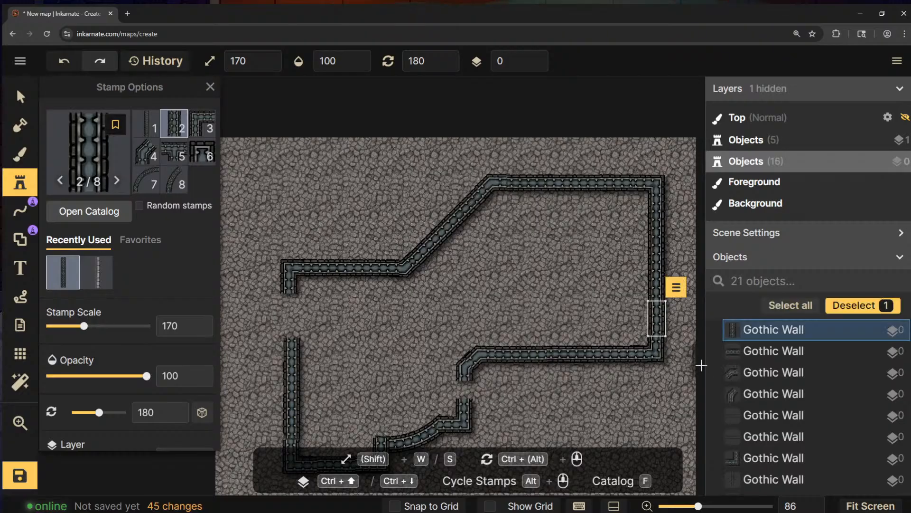
pyautogui.click(20, 98)
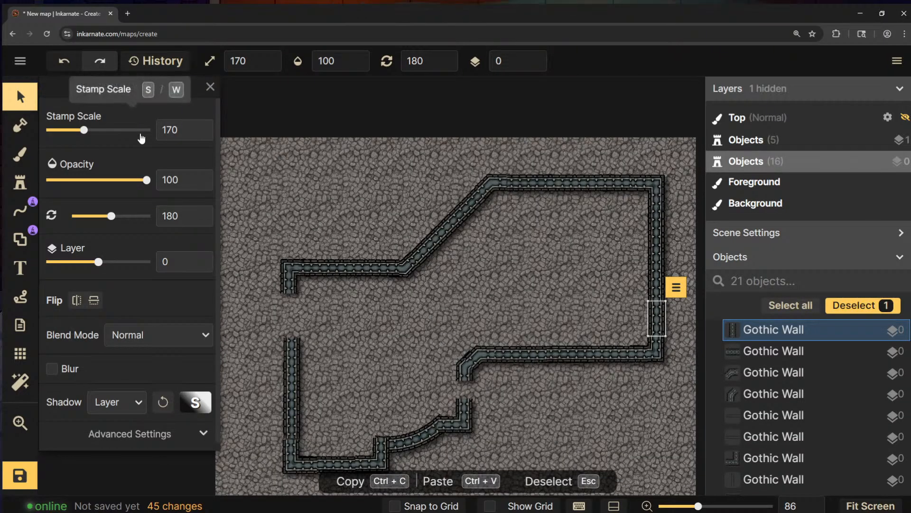
pyautogui.click(452, 298)
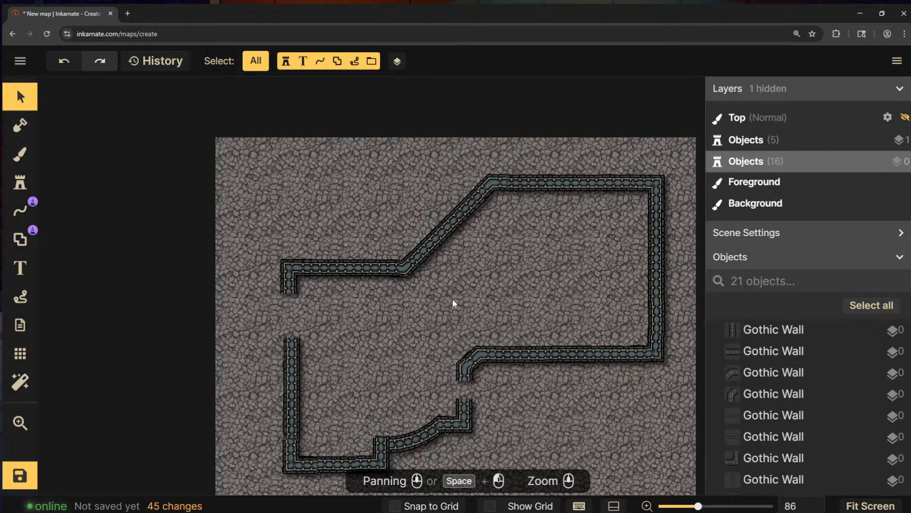
# Shift the angled piece on the lower horizontal wall, the small corner below it and the curved wall slightly to the right
pyautogui.click(468, 368)
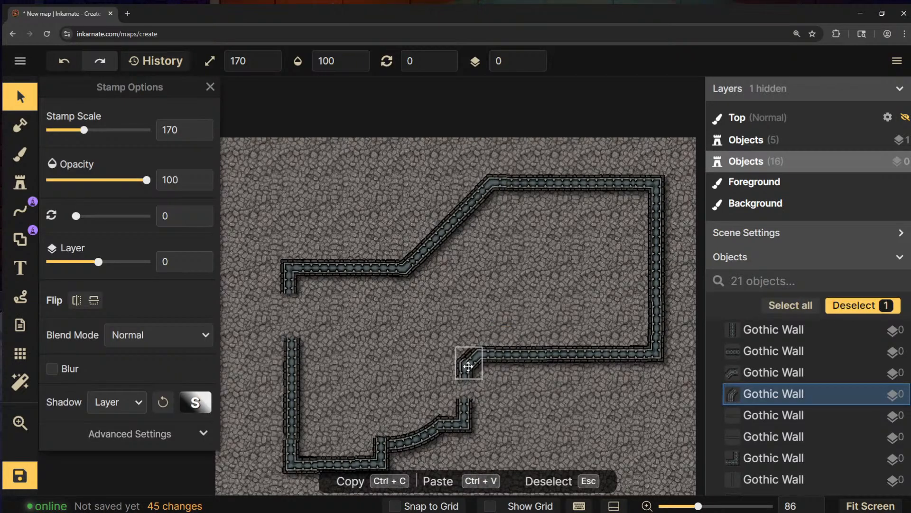
pyautogui.moveTo(471, 367); pyautogui.dragTo(476, 370)
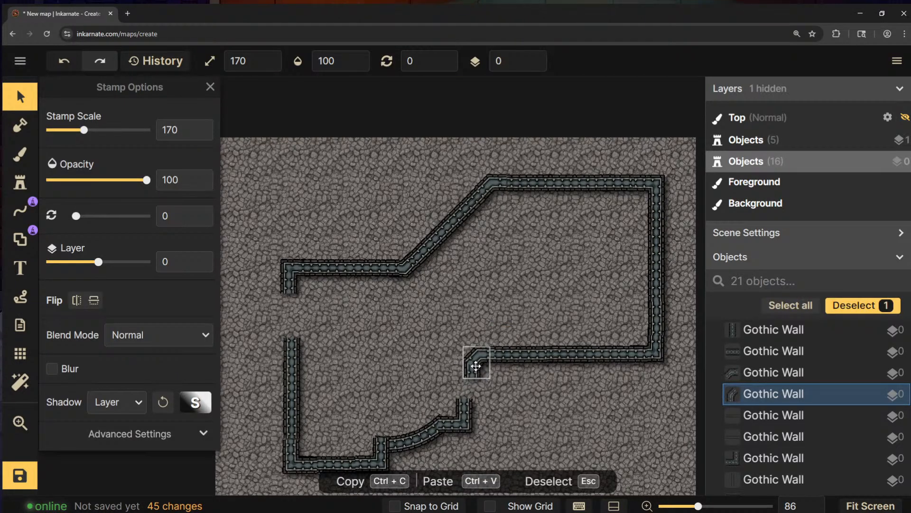
pyautogui.click(460, 421)
pyautogui.moveTo(460, 419); pyautogui.dragTo(433, 433)
pyautogui.click(429, 433)
pyautogui.click(532, 451)
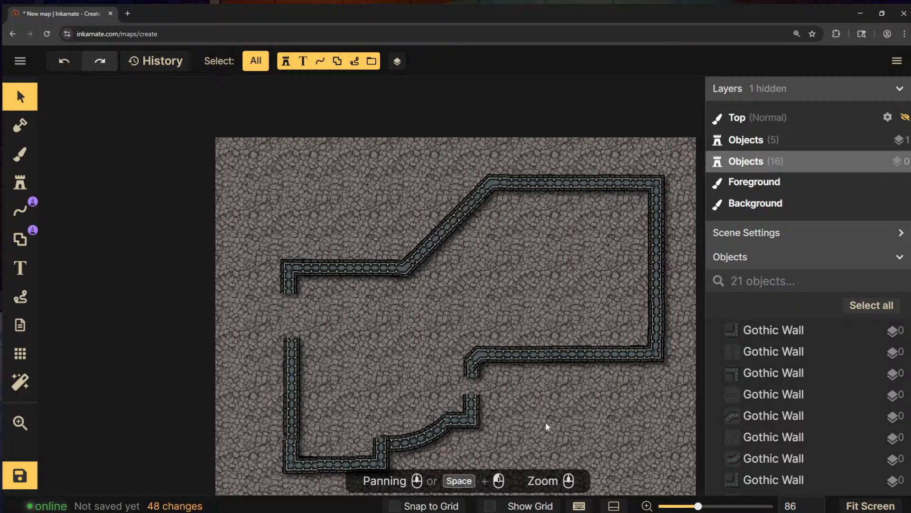
# Lower the small corner and the curved wall slightly, keeping their ends joined
pyautogui.moveTo(473, 407); pyautogui.dragTo(473, 417)
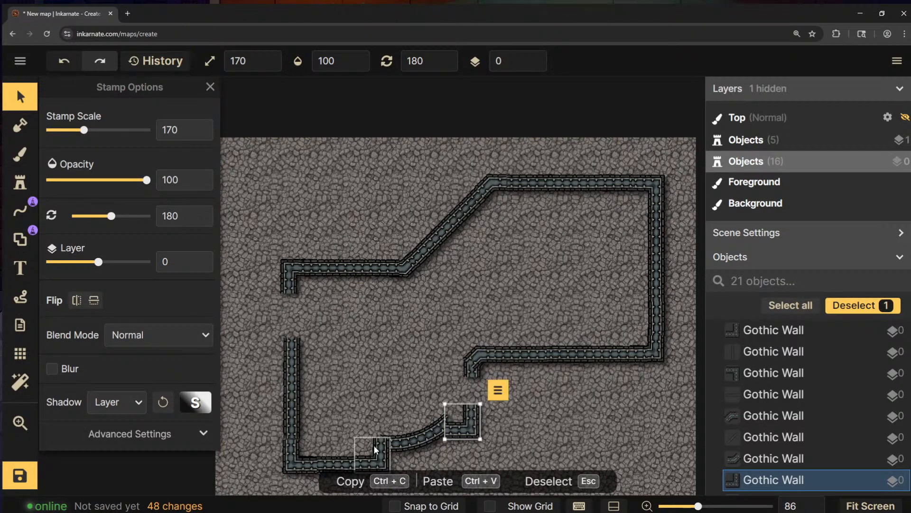
pyautogui.moveTo(411, 448); pyautogui.dragTo(413, 459)
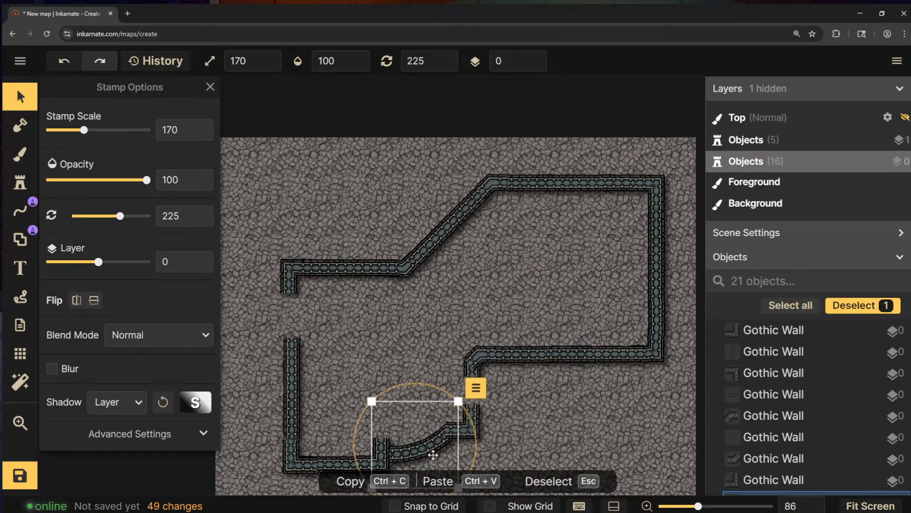
pyautogui.click(560, 395)
# Delete the corner at the bottom wall's right end and move the curved wall down to meet the bottom wall directly
pyautogui.click(372, 462)
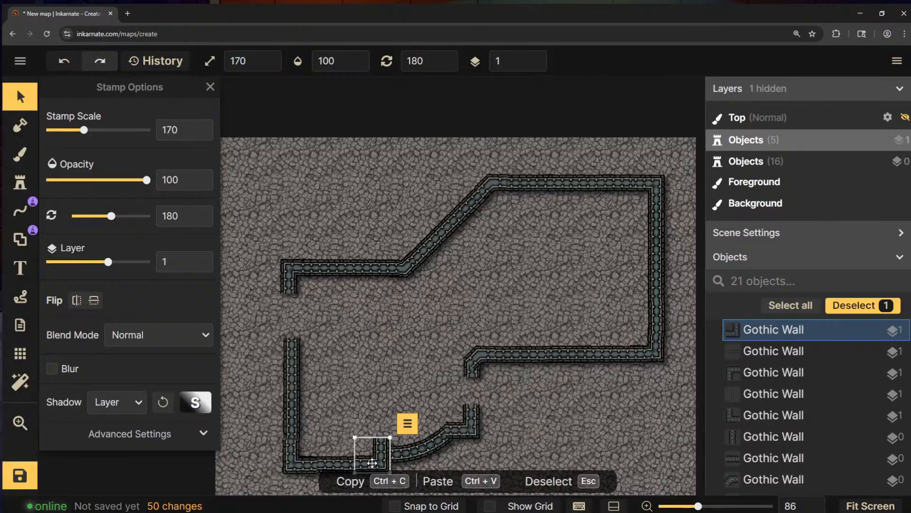
pyautogui.press('Delete')
pyautogui.click(417, 453)
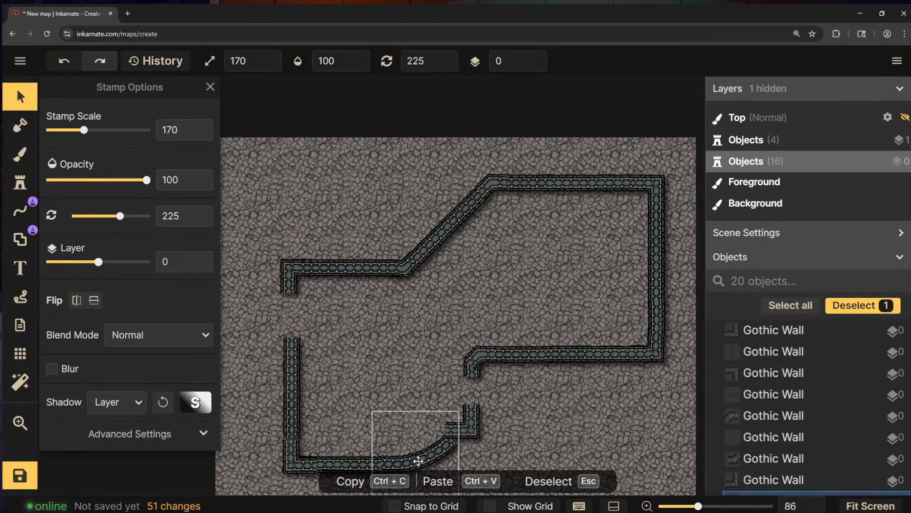
# Rotate the curved wall to 210 degrees and reposition it to continue smoothly from the bottom wall
pyautogui.scroll(1, 425, 461)
pyautogui.scroll(-2, 425, 461)
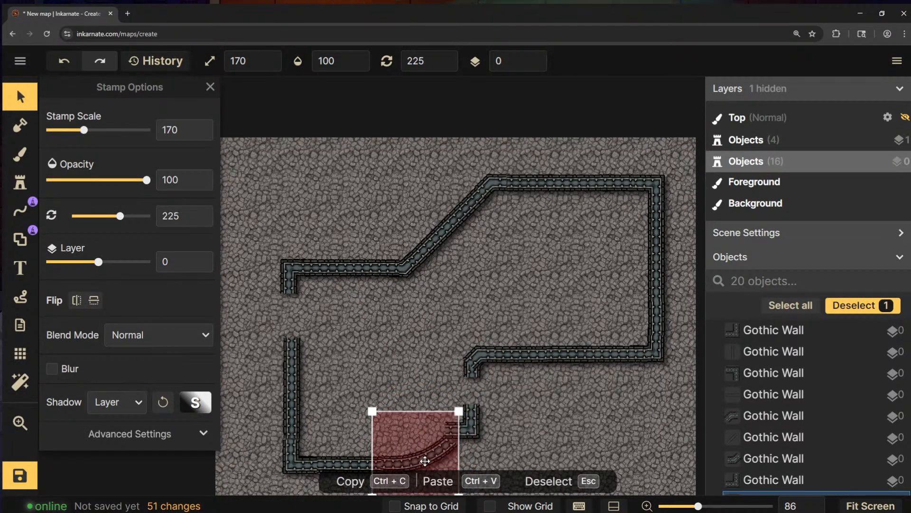
pyautogui.moveTo(425, 461); pyautogui.dragTo(421, 449)
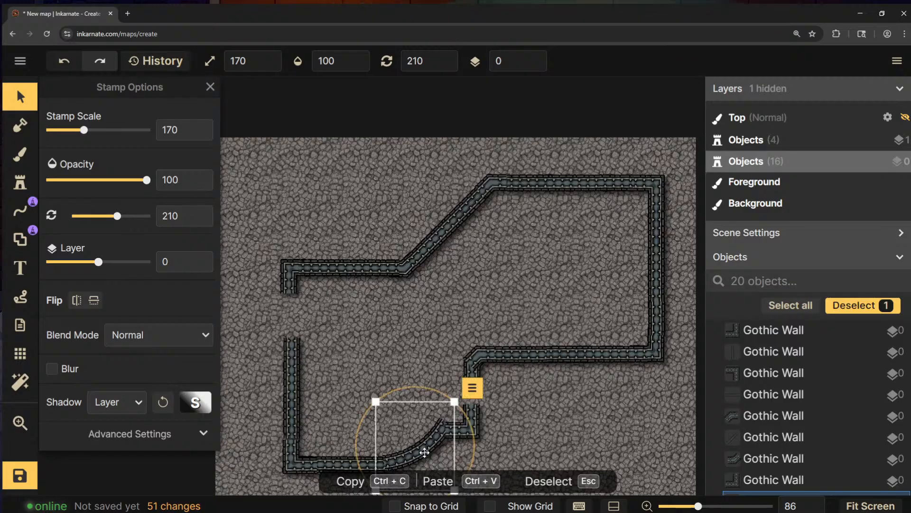
# Try tilting the small corner to match the angle of the curved wall's upper end
pyautogui.moveTo(521, 426); pyautogui.dragTo(544, 357)
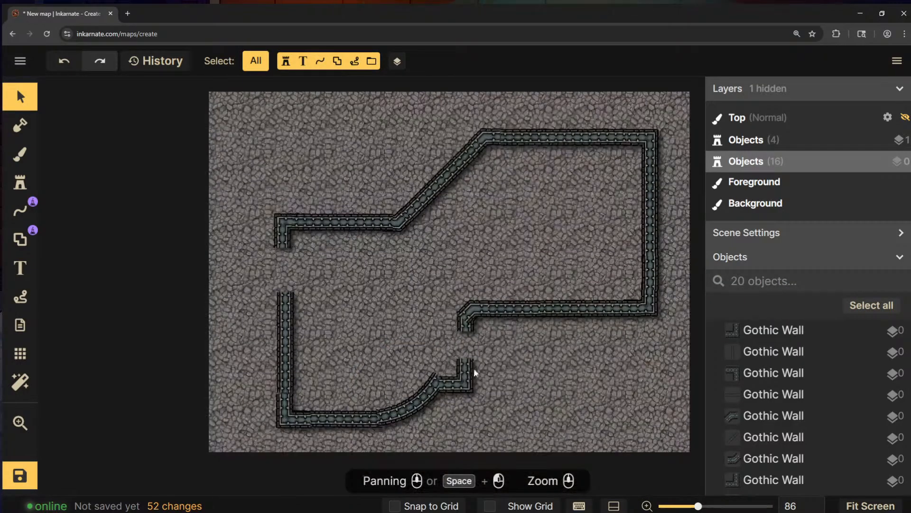
pyautogui.click(463, 376)
pyautogui.moveTo(463, 376)
pyautogui.mouseDown()
pyautogui.moveTo(459, 368)
pyautogui.moveTo(463, 379)
pyautogui.mouseUp()
pyautogui.scroll(1, 461, 377)
pyautogui.click(550, 389)
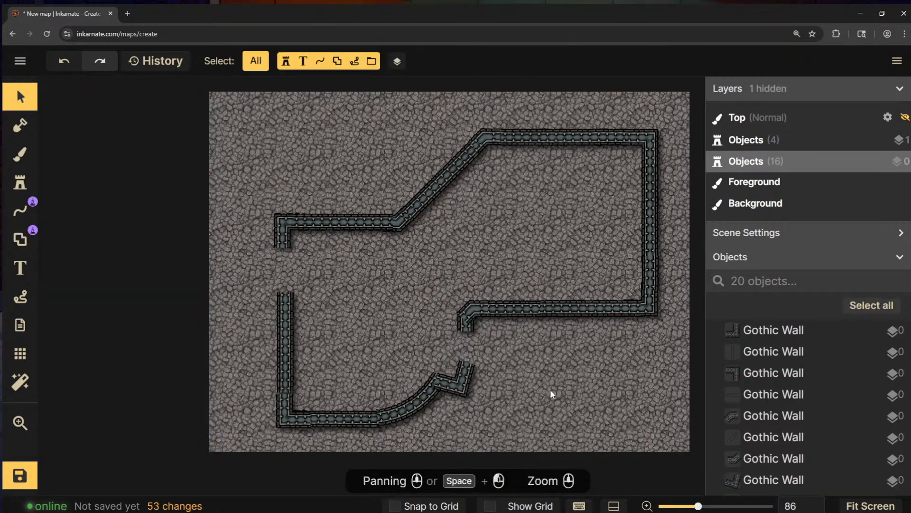
# Rotate the small corner to 180 degrees and align it with the curved wall's upper end
pyautogui.moveTo(576, 407); pyautogui.dragTo(507, 420)
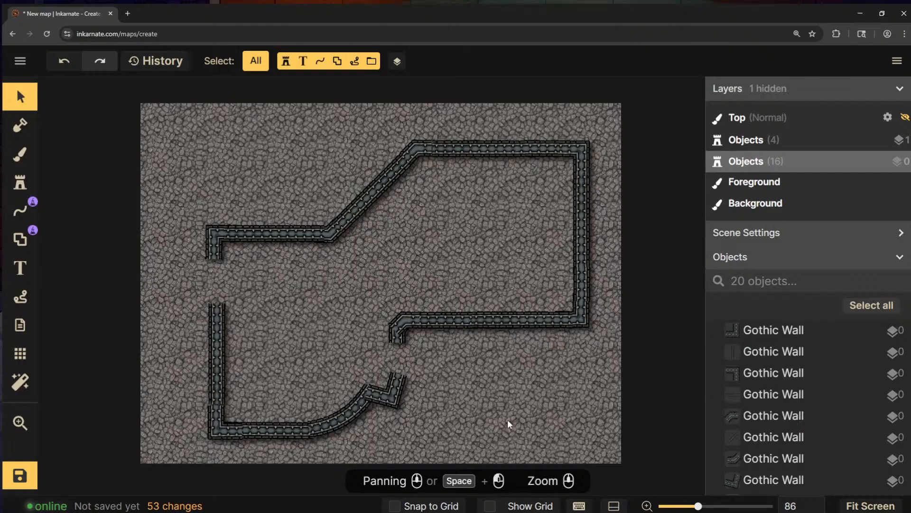
pyautogui.click(394, 394)
pyautogui.scroll(-1, 394, 394)
pyautogui.moveTo(394, 394); pyautogui.dragTo(391, 389)
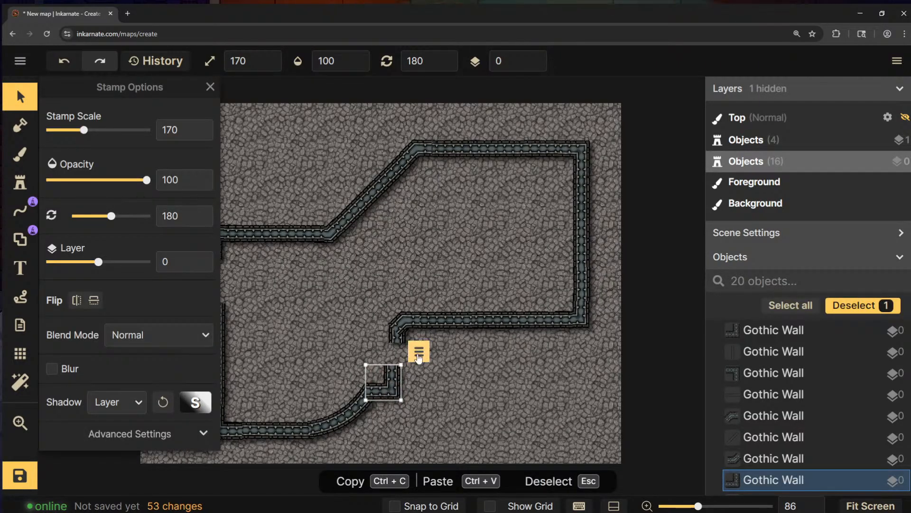
# Move the angled piece at the lower horizontal wall's end left to line up above the small corner
pyautogui.click(427, 368)
pyautogui.moveTo(371, 291); pyautogui.dragTo(456, 334)
pyautogui.click(543, 441)
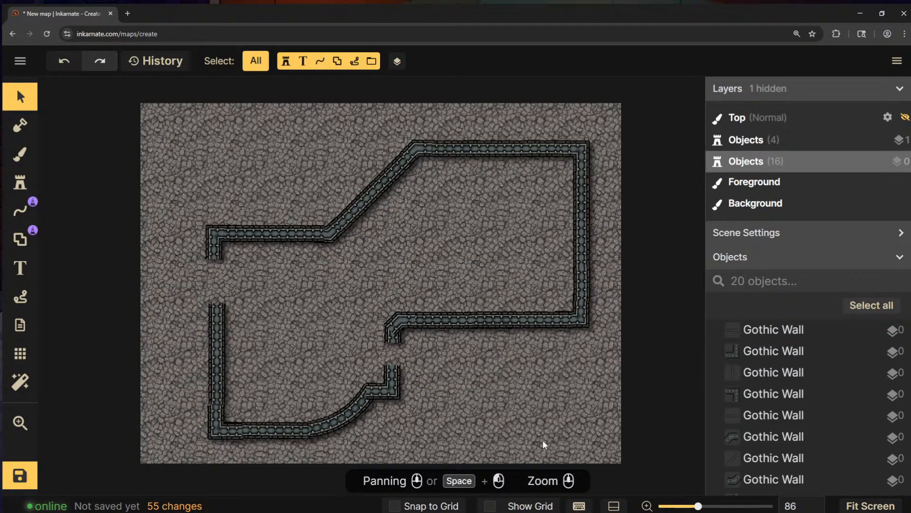
# Try scaling the small corner down to 140 and undo the scaling
pyautogui.click(393, 378)
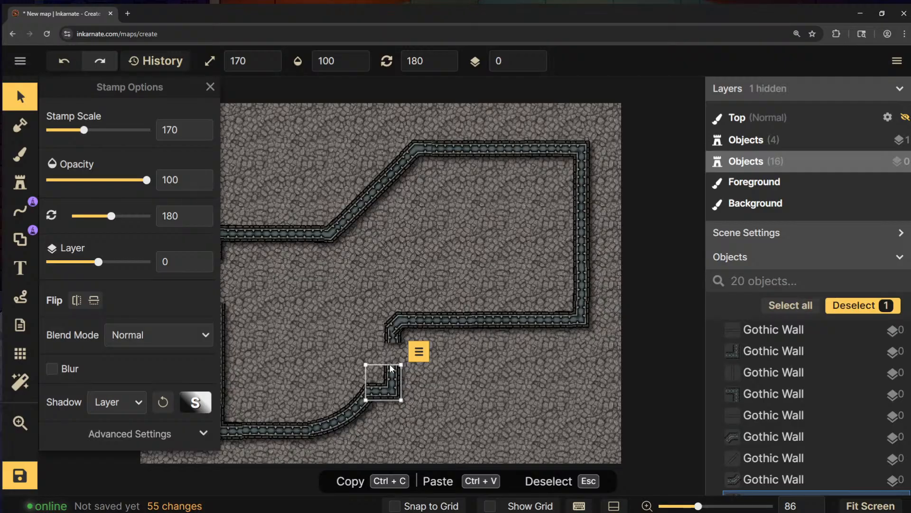
pyautogui.moveTo(402, 364); pyautogui.dragTo(395, 368)
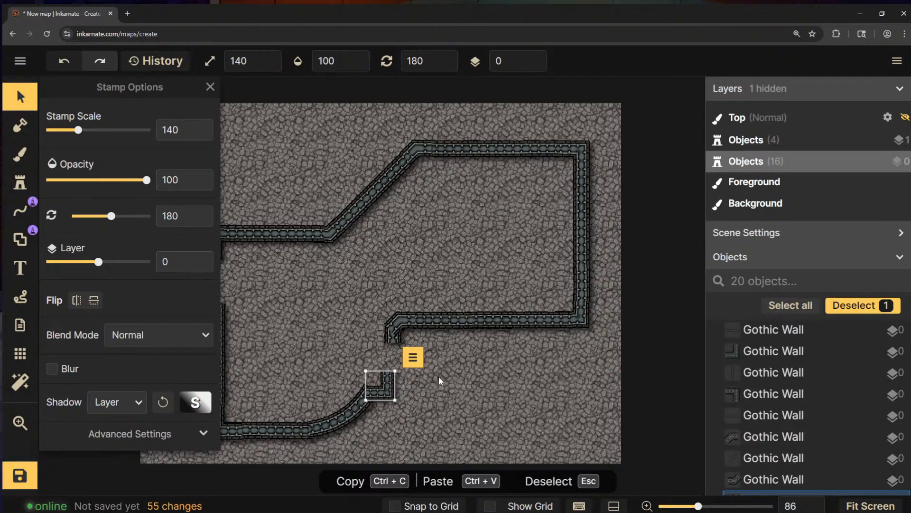
pyautogui.hotkey('ctrl', 'z')
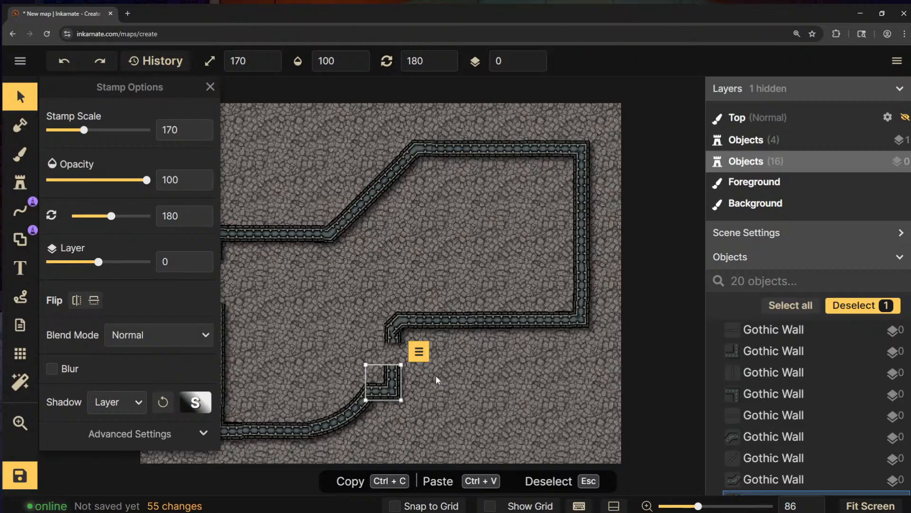
pyautogui.click(478, 407)
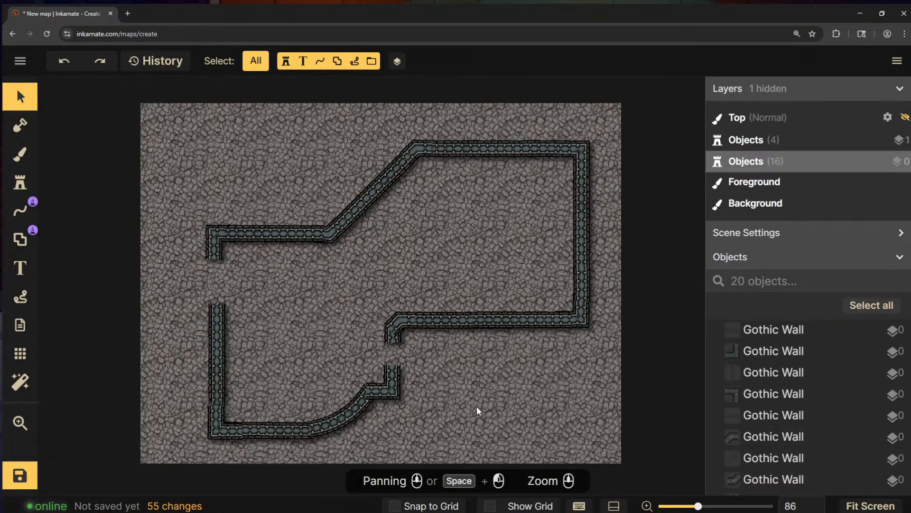
# Set the small corner's transform height to 77 and move it slightly down to meet the curved wall's upper end
pyautogui.click(20, 182)
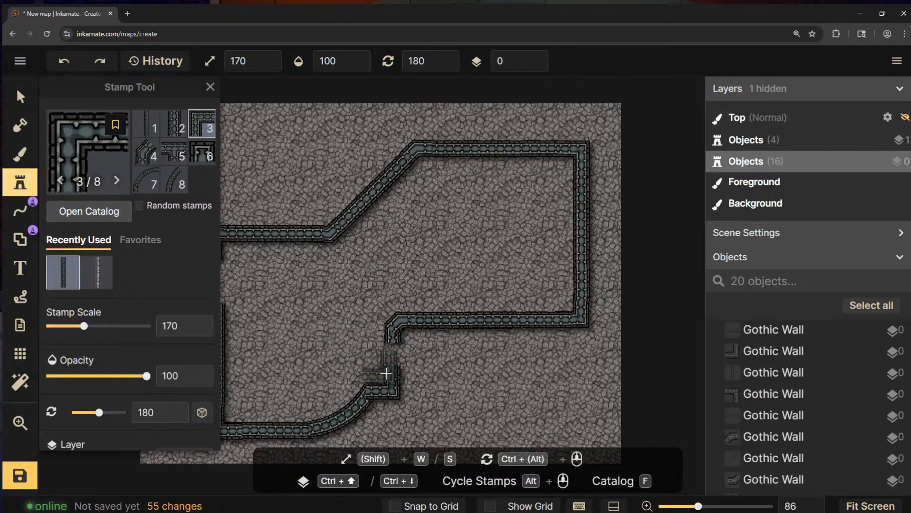
pyautogui.press('v')
pyautogui.moveTo(301, 456); pyautogui.dragTo(403, 363)
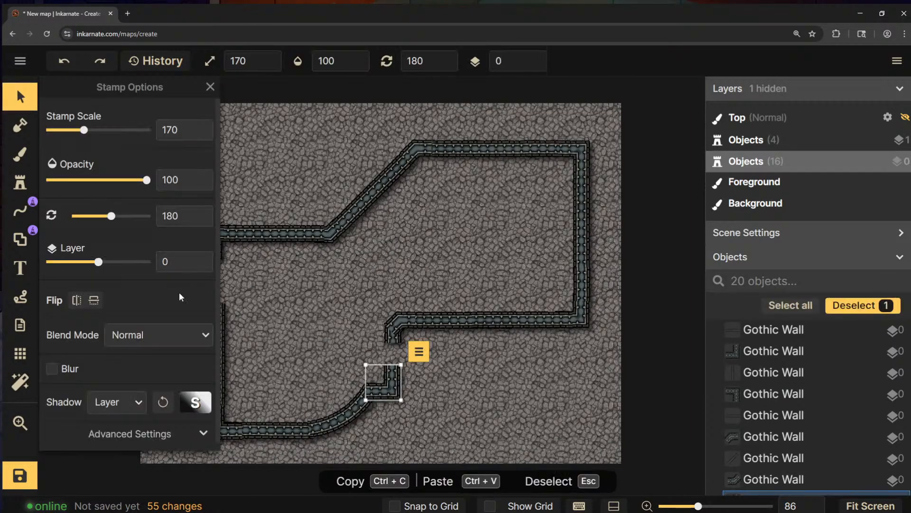
pyautogui.click(130, 433)
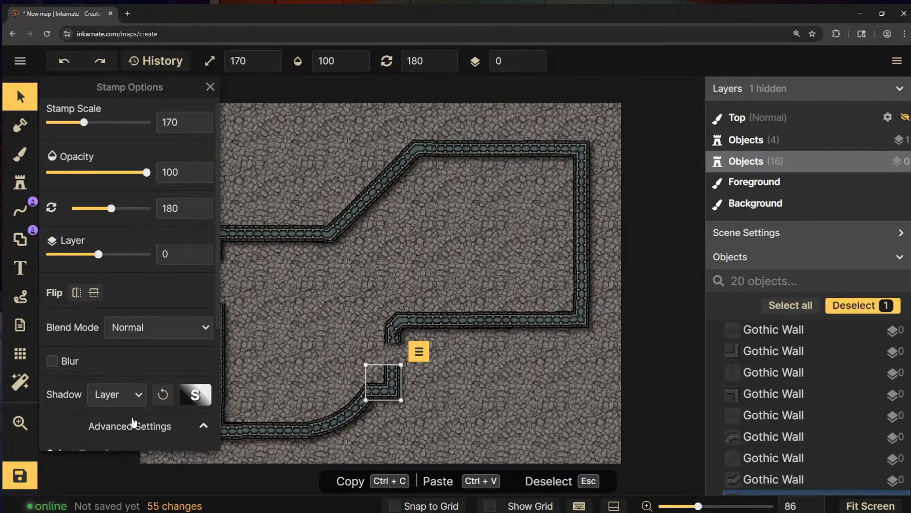
pyautogui.scroll(-3, 133, 401)
pyautogui.scroll(-1, 132, 401)
pyautogui.click(102, 262)
pyautogui.moveTo(123, 342); pyautogui.dragTo(117, 347)
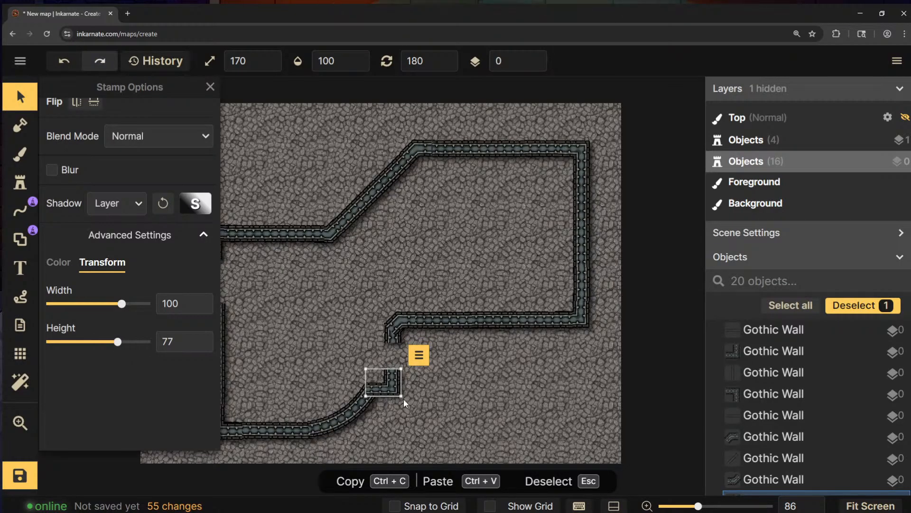
pyautogui.moveTo(395, 385); pyautogui.dragTo(395, 387)
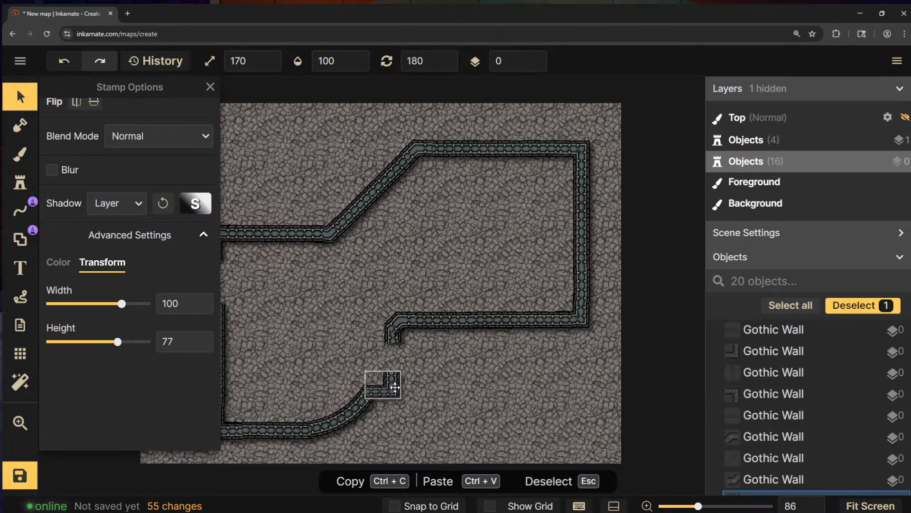
pyautogui.click(448, 393)
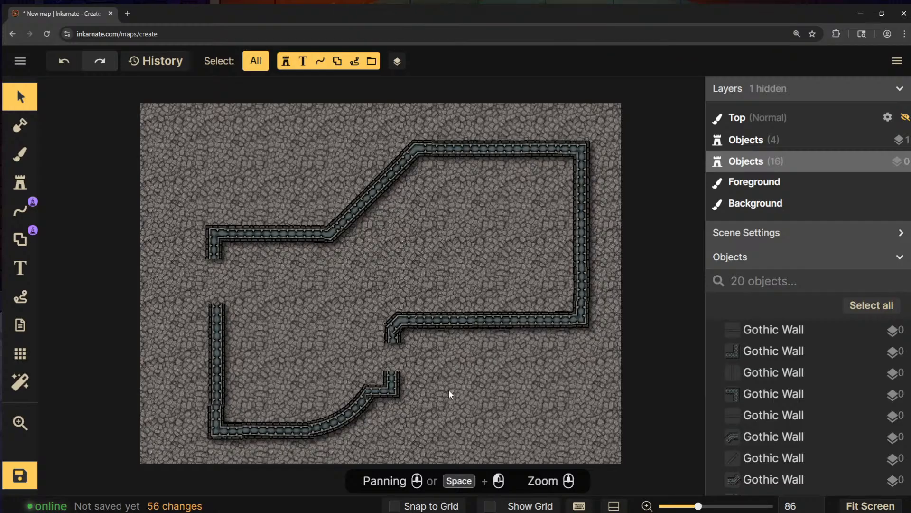
# Move the lower horizontal wall together with its angled end piece and corner slightly upward
pyautogui.click(390, 336)
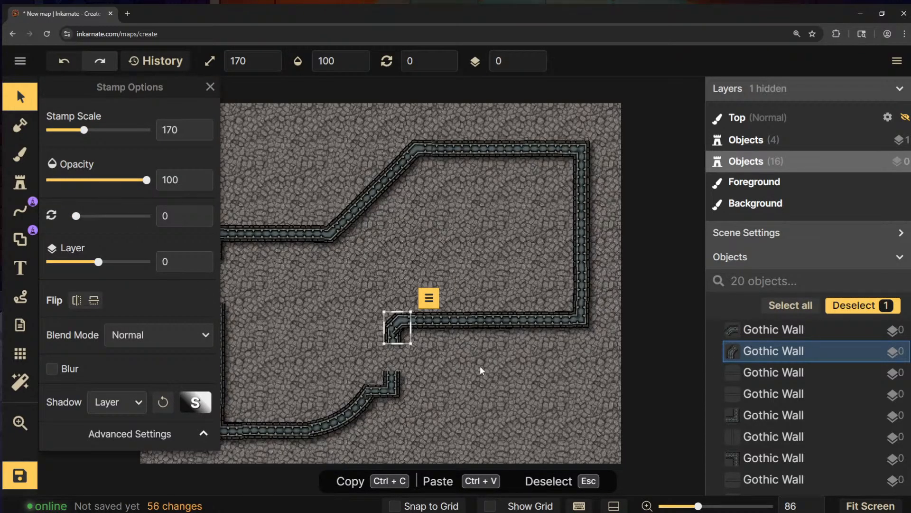
pyautogui.moveTo(617, 369); pyautogui.dragTo(419, 311)
pyautogui.moveTo(474, 329); pyautogui.dragTo(474, 324)
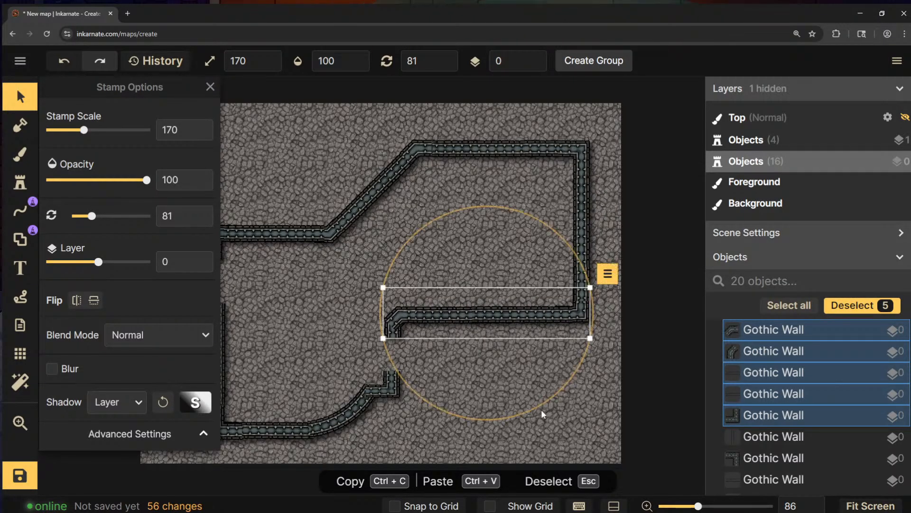
pyautogui.click(583, 432)
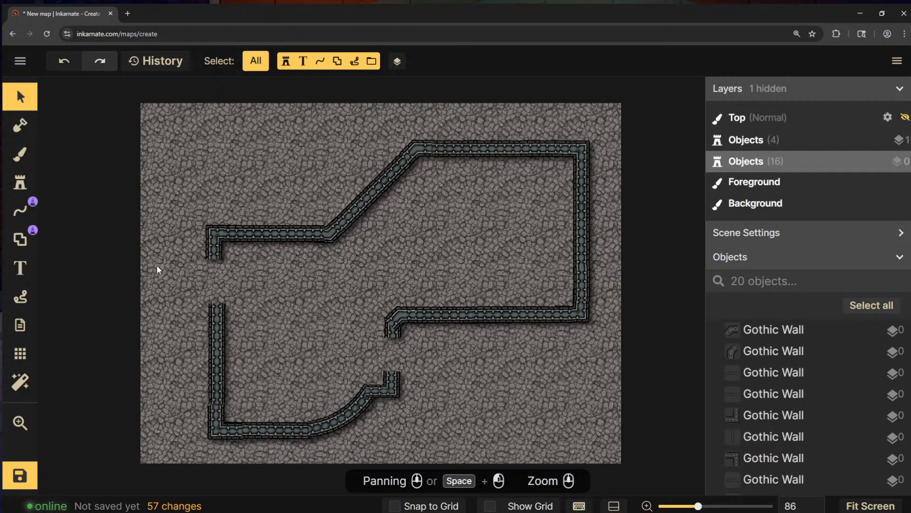
# Search the whole stamp catalog for door and choose the single closed wooden door from Fantasy Battlemaps Core
pyautogui.click(20, 186)
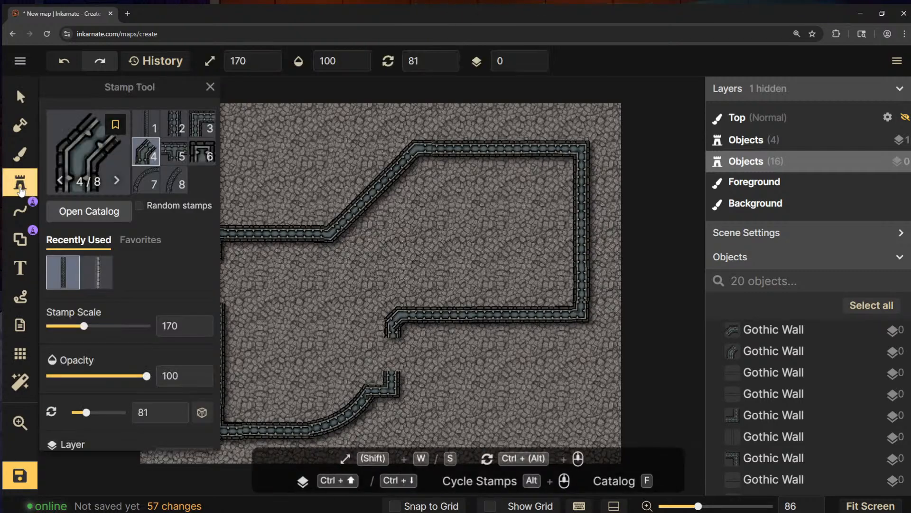
pyautogui.click(91, 210)
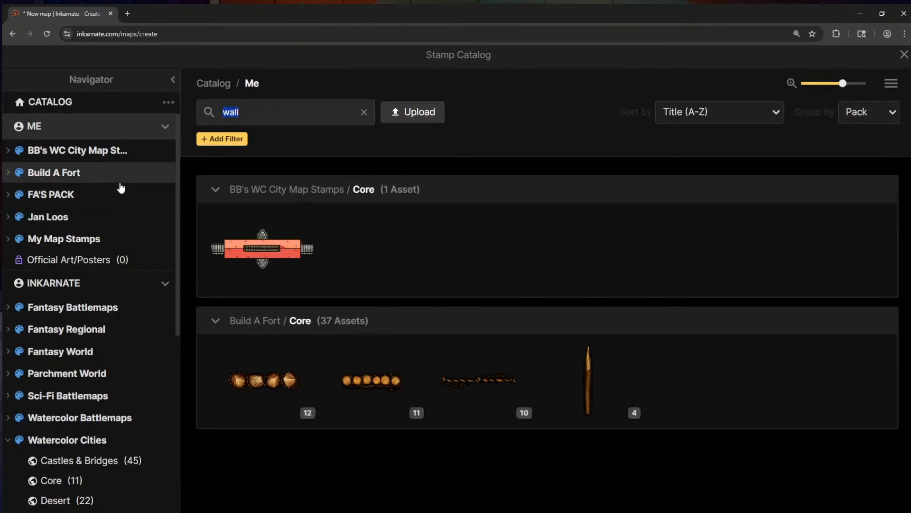
pyautogui.write('door')
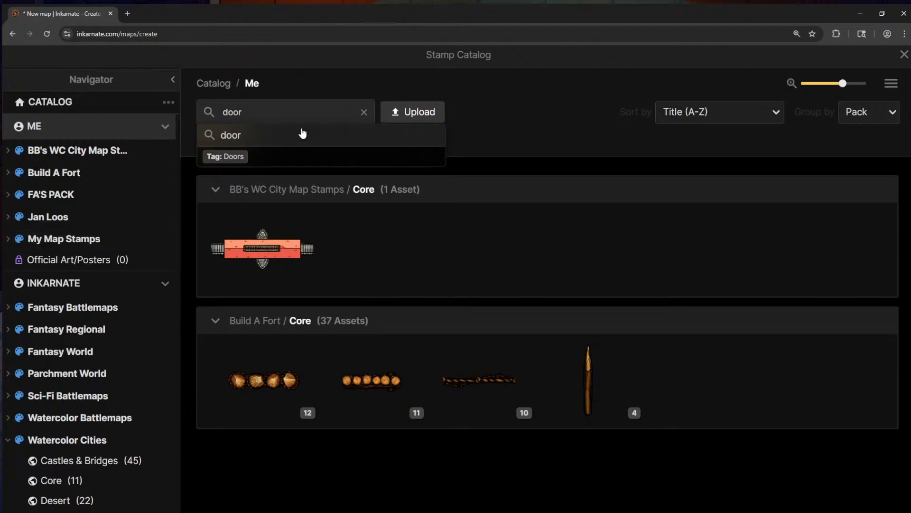
pyautogui.click(302, 134)
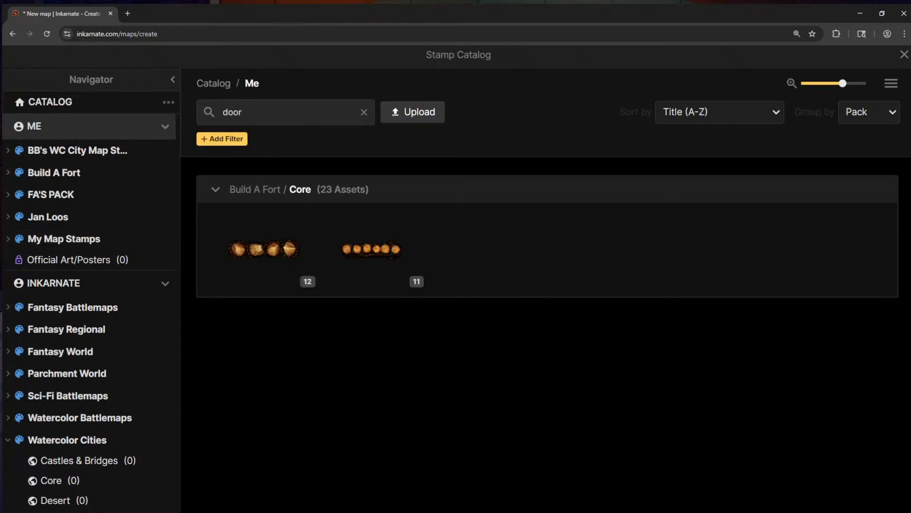
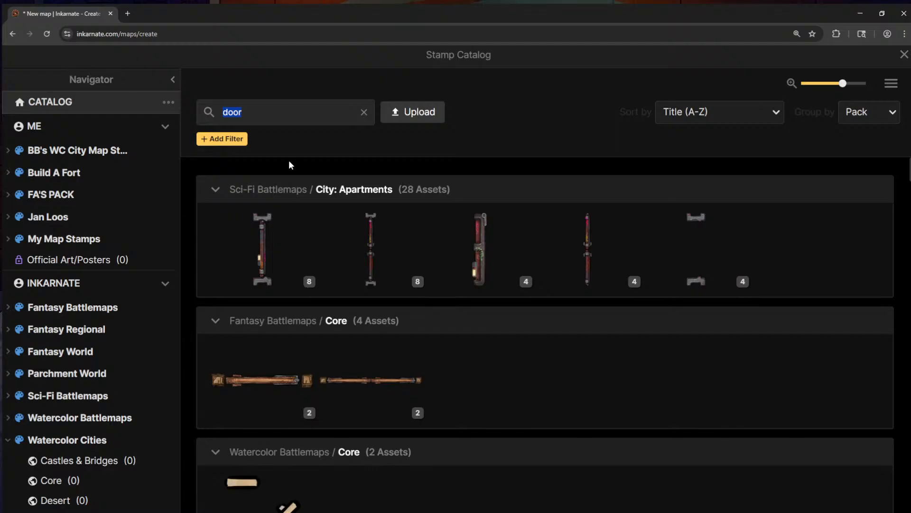
pyautogui.scroll(-4, 516, 246)
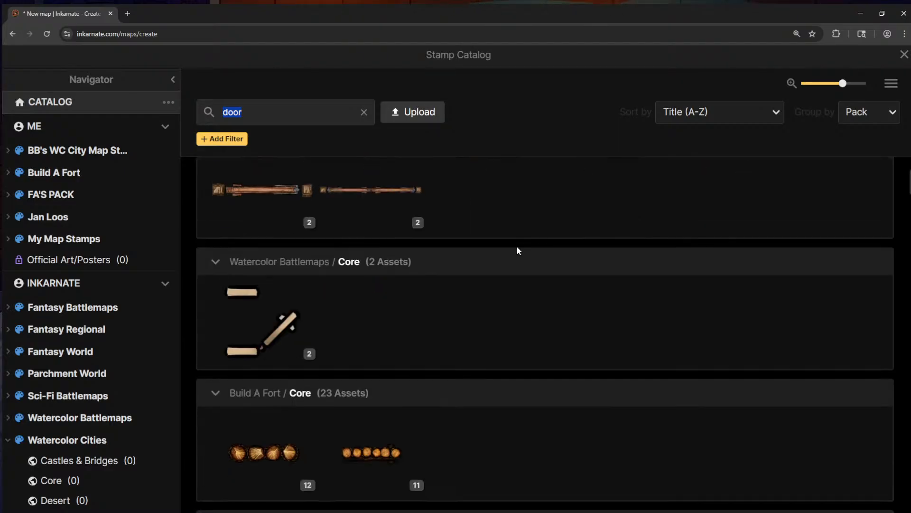
pyautogui.click(273, 217)
# Rotate the closed door to 90 degrees, scale it to 70 and place it in the gap between angled piece and small corner
pyautogui.keyDown('ctrl'); pyautogui.scroll(6, 377, 351); pyautogui.keyUp('ctrl')
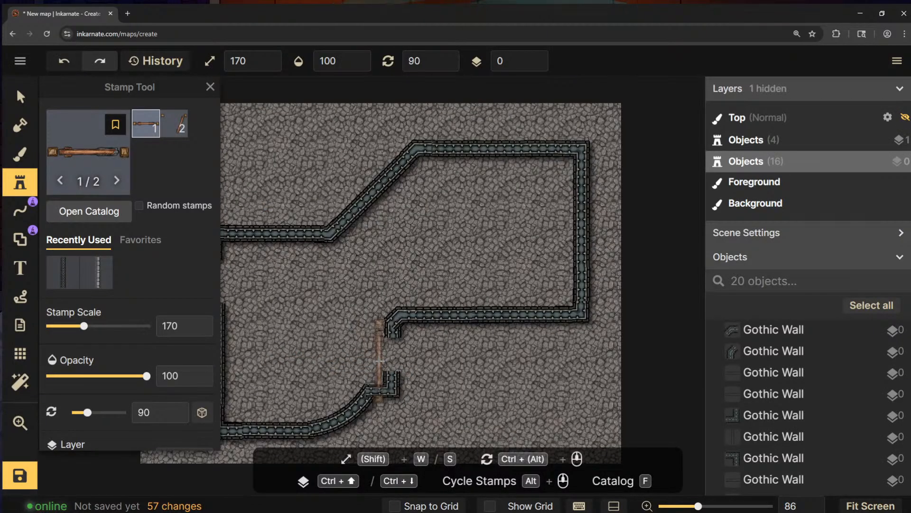
pyautogui.press('s')
pyautogui.press('s')
pyautogui.press('s')
pyautogui.press('s')
pyautogui.press('s')
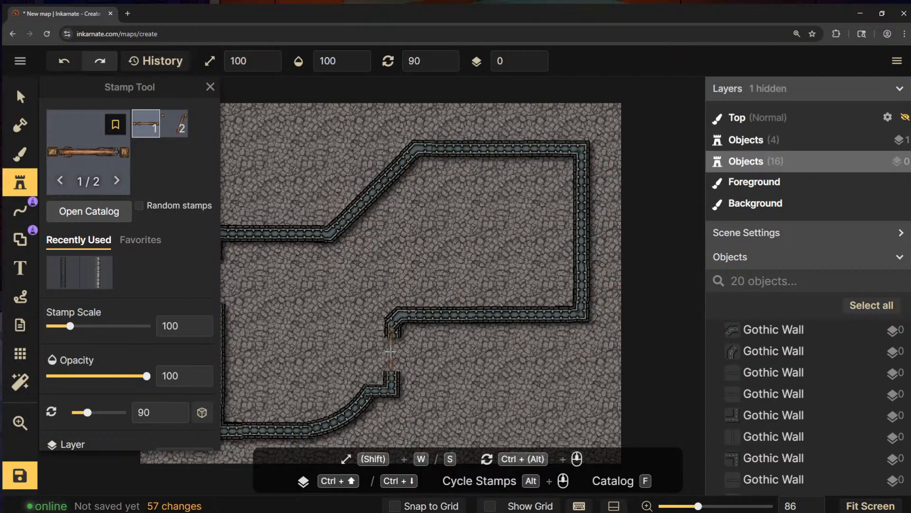
pyautogui.scroll(3, 390, 353)
pyautogui.press('s')
pyautogui.press('s')
pyautogui.press('s')
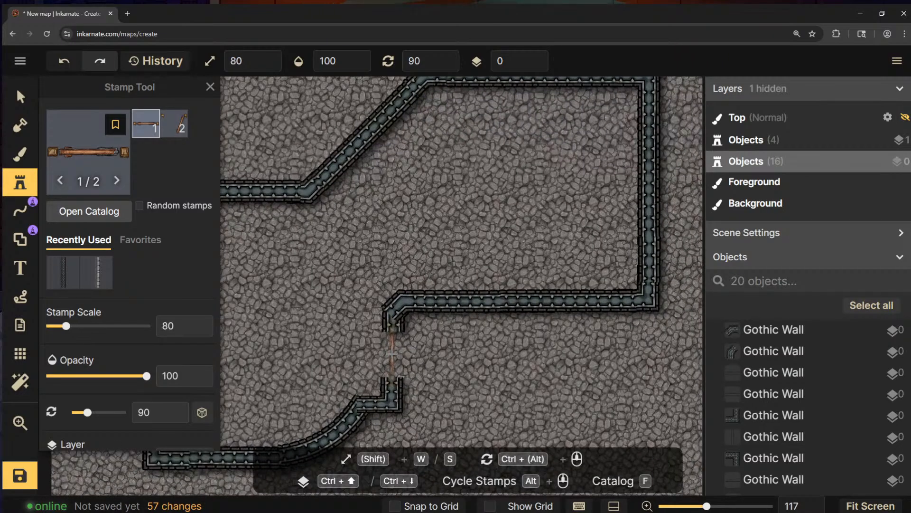
pyautogui.click(392, 353)
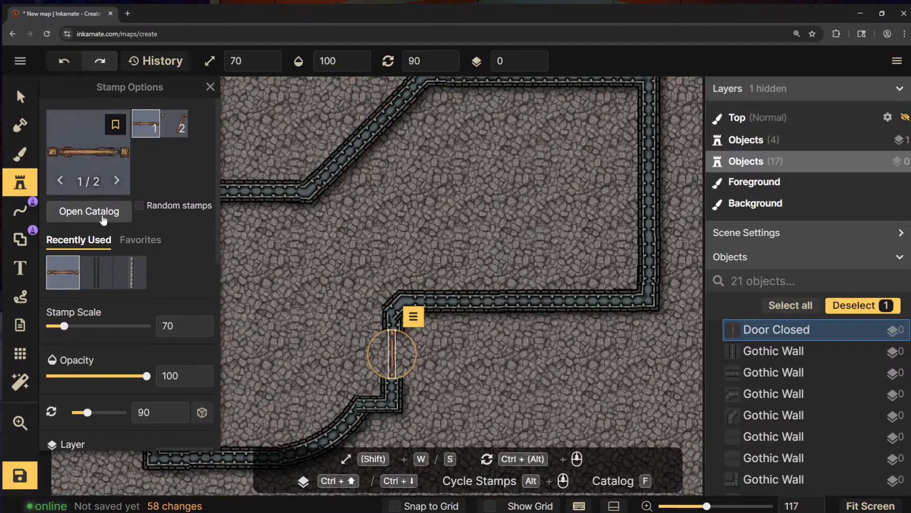
# Search the stamp catalog for rug and choose the narrow tattered yellow rug from Fantasy Battlemaps Home
pyautogui.click(79, 215)
pyautogui.write('rug')
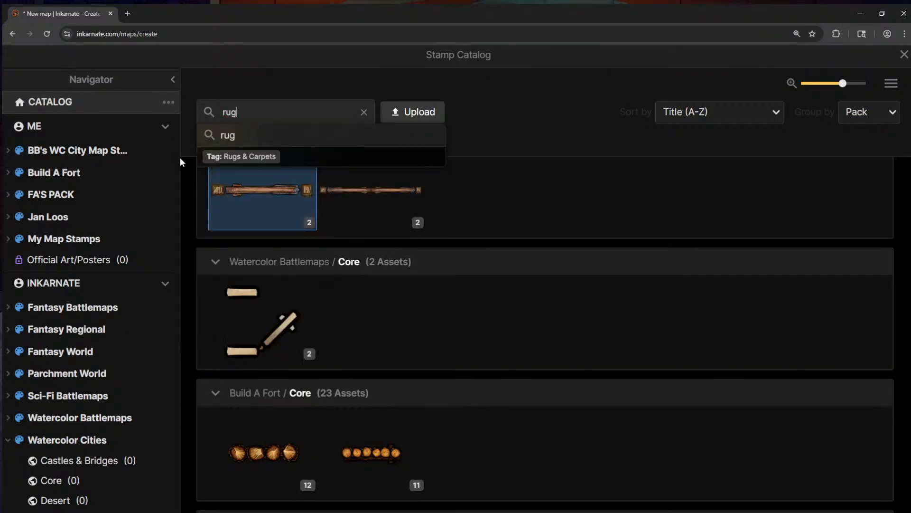
pyautogui.press('Return')
pyautogui.scroll(-15, 314, 358)
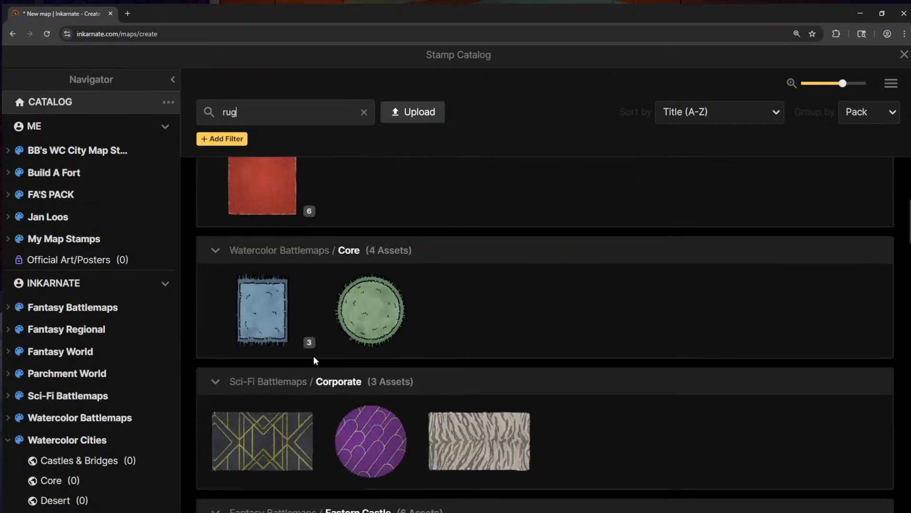
pyautogui.scroll(-10, 314, 355)
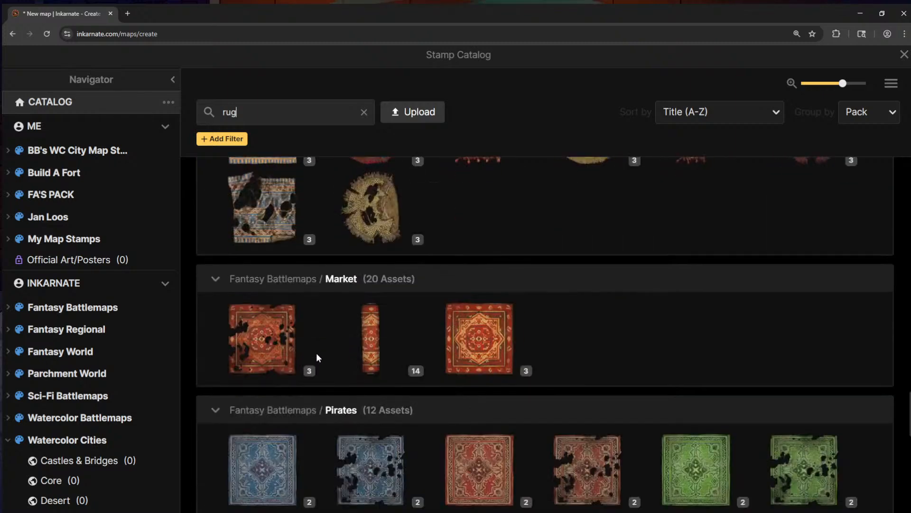
pyautogui.scroll(5, 316, 352)
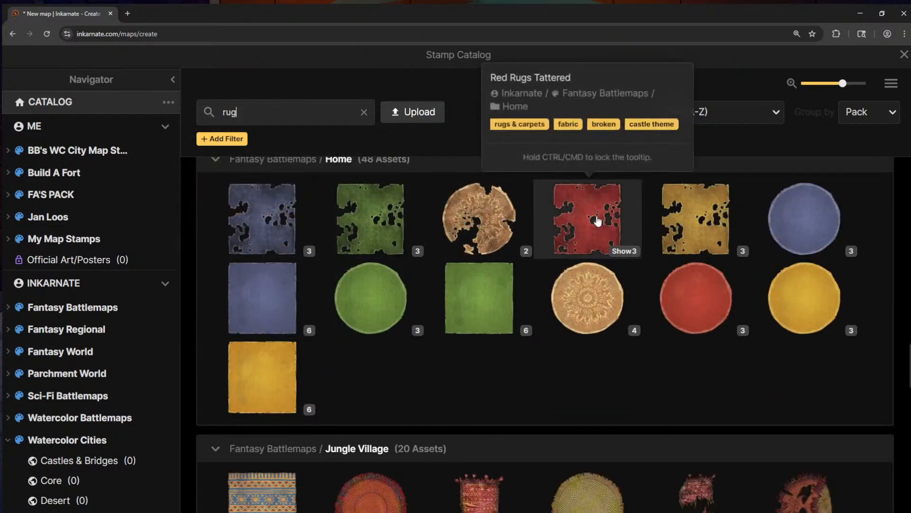
pyautogui.click(301, 251)
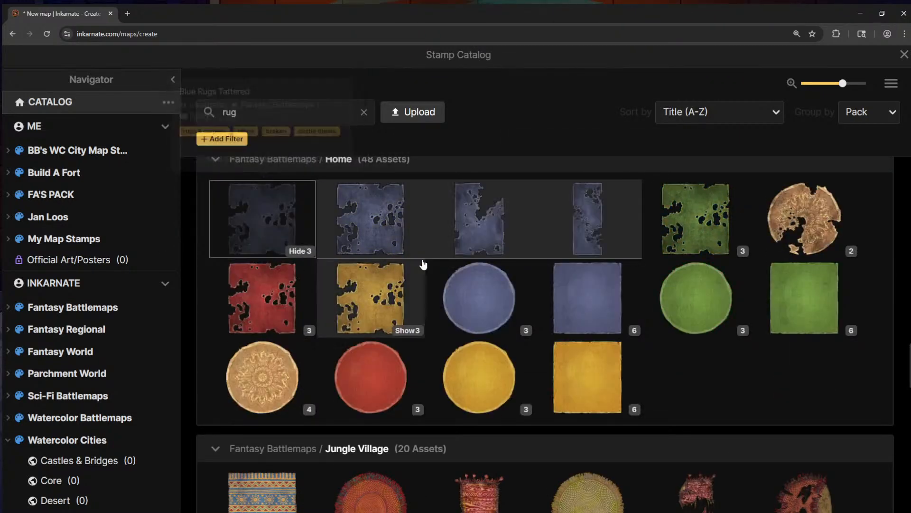
pyautogui.click(403, 334)
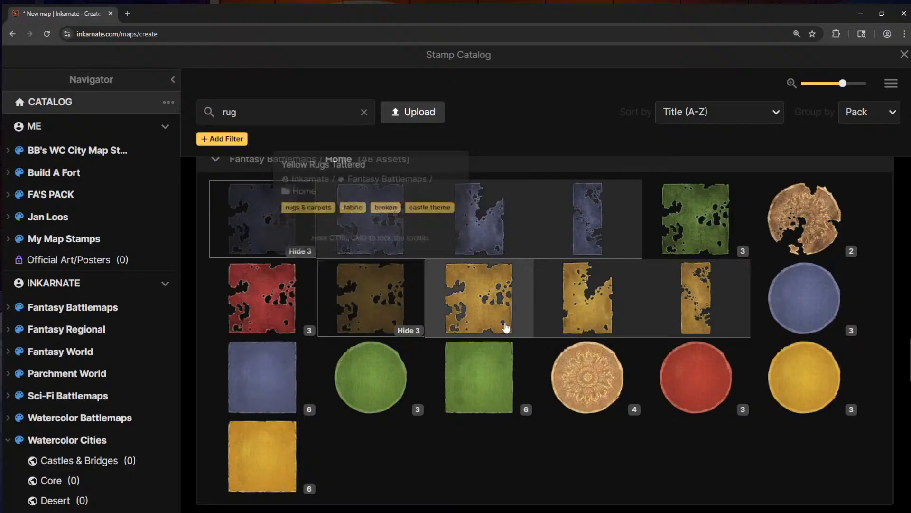
pyautogui.click(706, 306)
# Place the tattered yellow rug over the door at scale 40 and put it on layer -1
pyautogui.press('s')
pyautogui.press('s')
pyautogui.press('s')
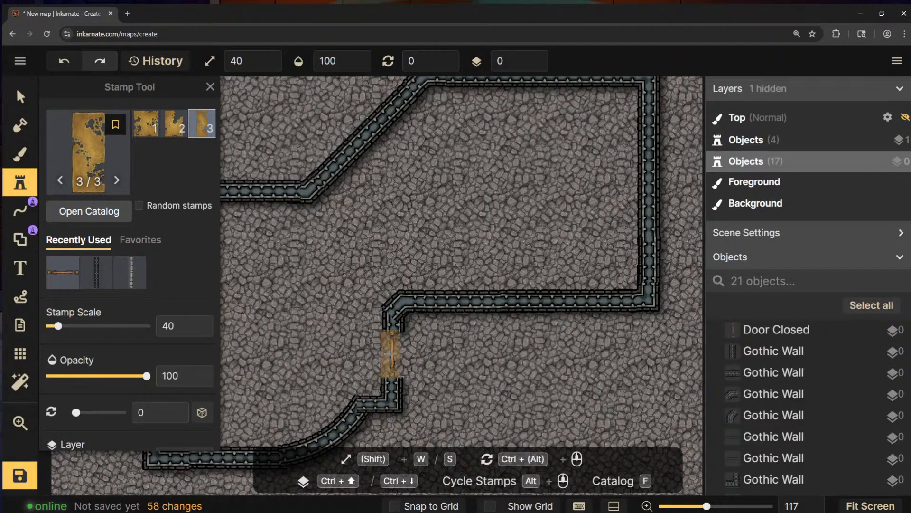
pyautogui.click(391, 353)
pyautogui.scroll(-2, 99, 343)
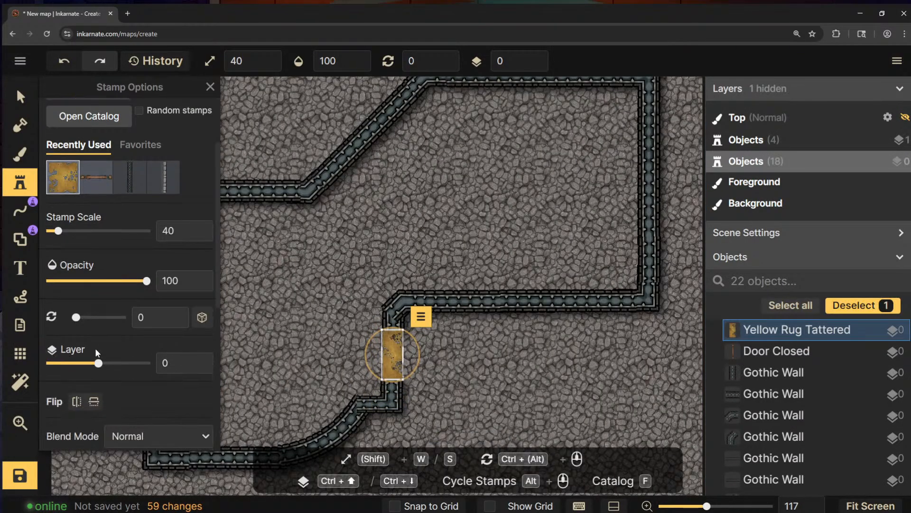
pyautogui.hotkey('ctrl', 'Down')
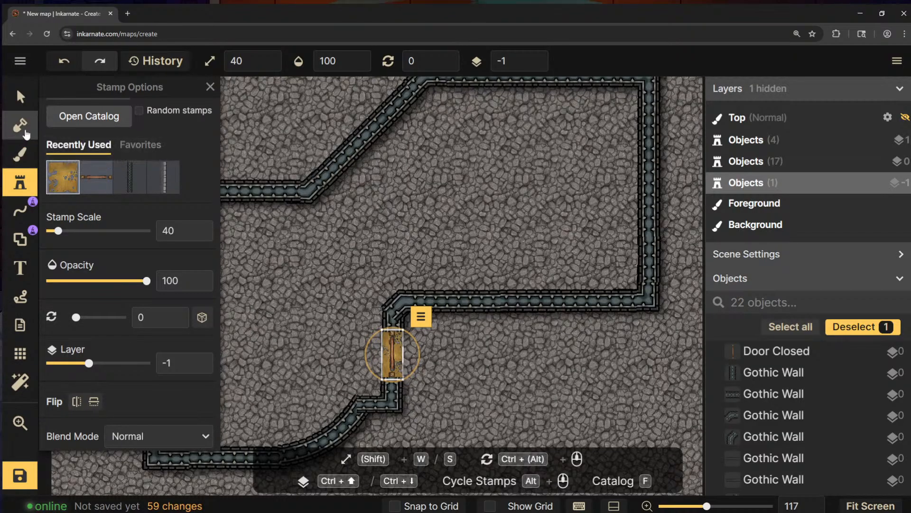
# Switch to painting the background and search the texture catalog for wood
pyautogui.click(22, 155)
pyautogui.moveTo(353, 220); pyautogui.dragTo(504, 205)
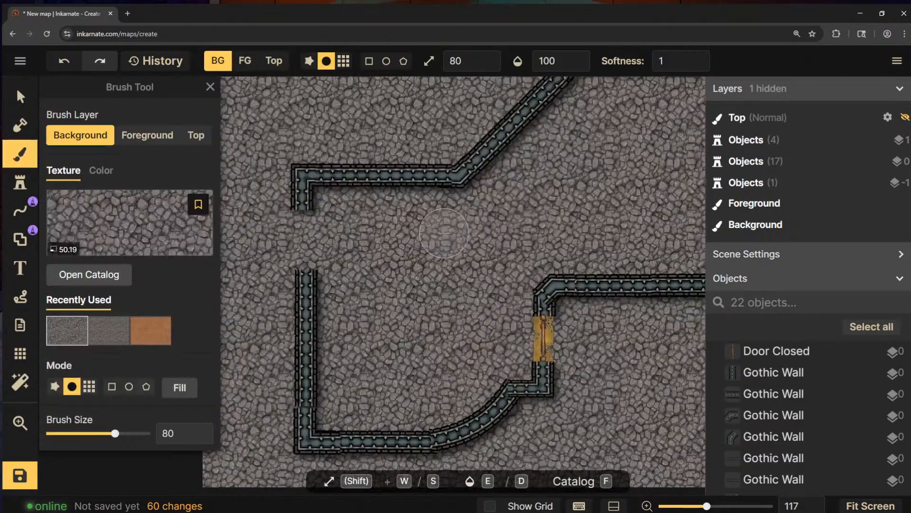
pyautogui.click(126, 278)
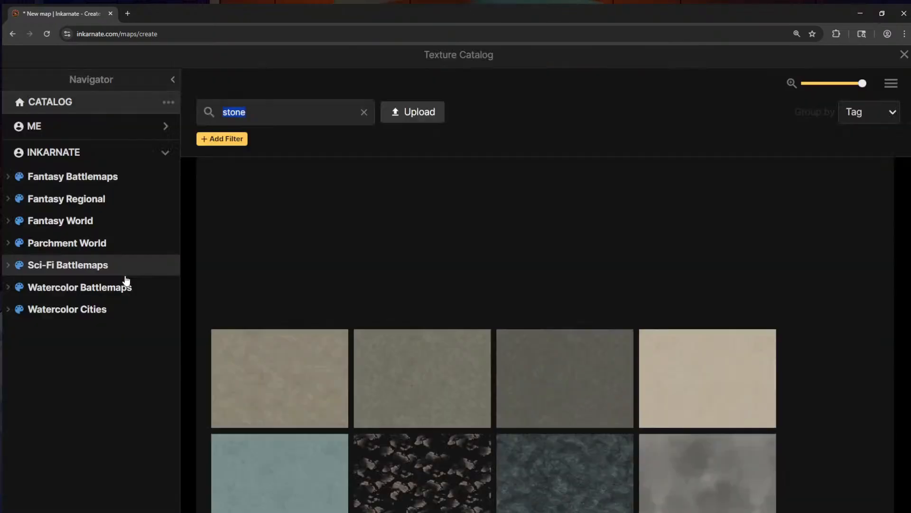
pyautogui.write('woo')
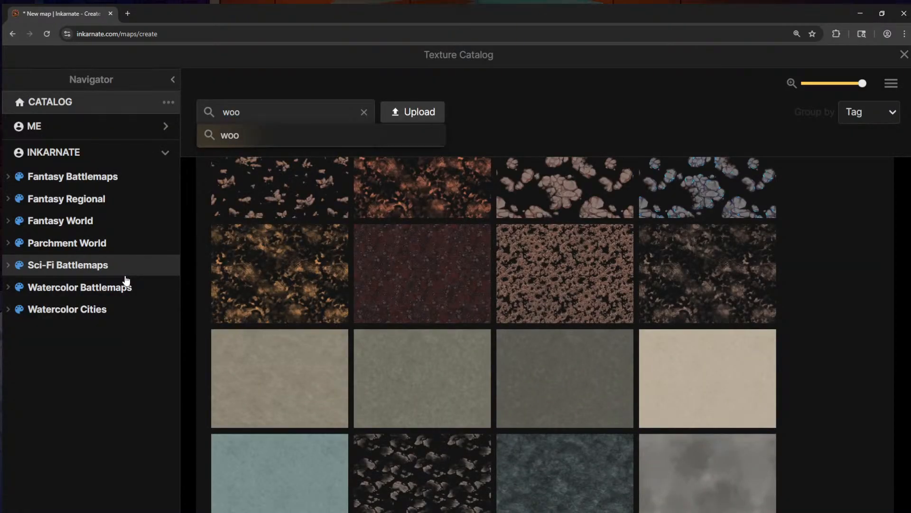
pyautogui.write('d')
pyautogui.press('Return')
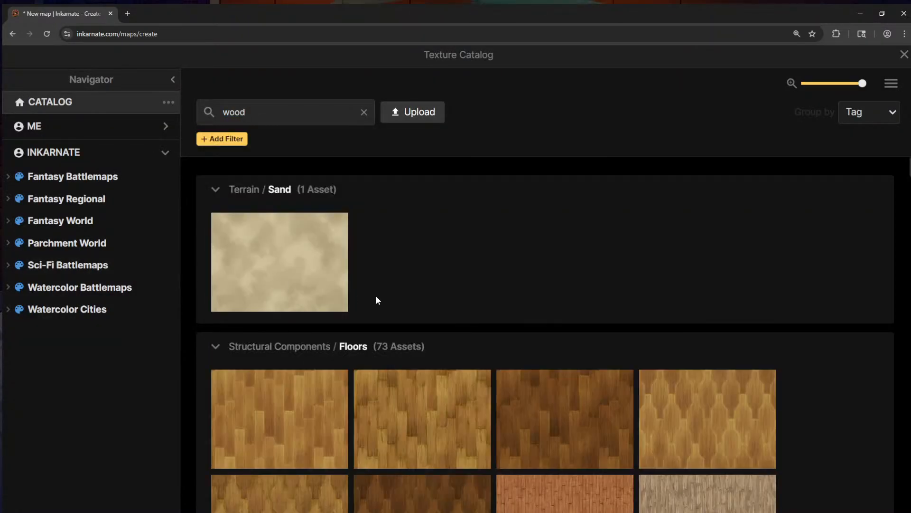
# Choose the reddish-brown ruined lattice wood floor and paint a patch of it inside the structure's lower-left corner at brush size 80
pyautogui.scroll(-5, 376, 295)
pyautogui.scroll(2, 376, 295)
pyautogui.scroll(3, 456, 309)
pyautogui.scroll(-3, 532, 310)
pyautogui.scroll(-8, 531, 310)
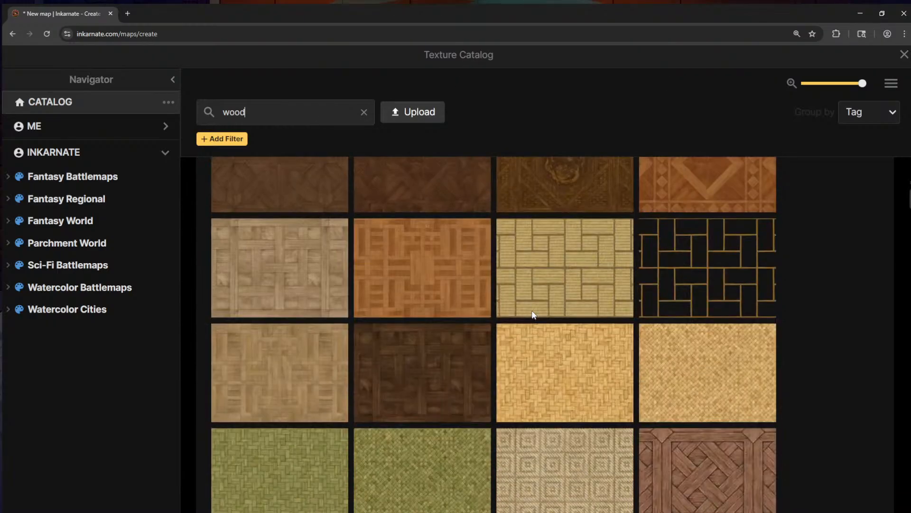
pyautogui.scroll(-3, 532, 311)
pyautogui.scroll(1, 532, 311)
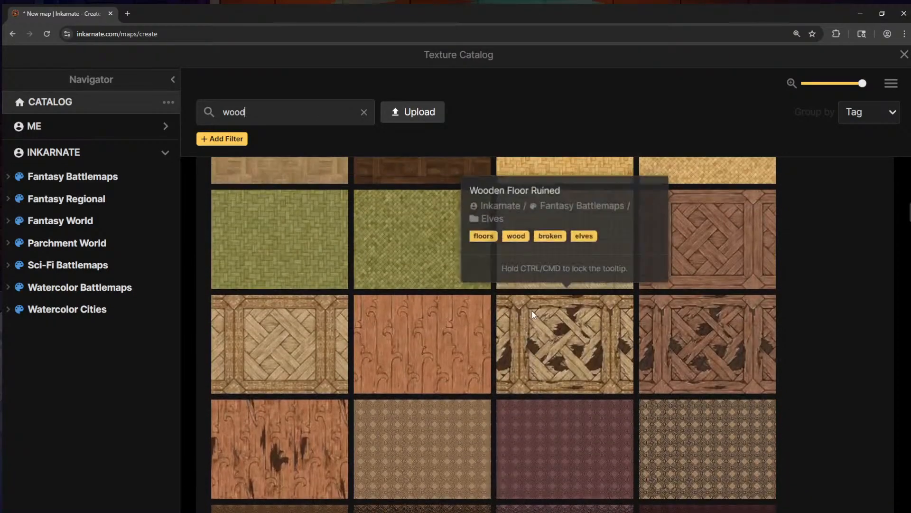
pyautogui.click(686, 332)
pyautogui.moveTo(357, 396)
pyautogui.mouseDown()
pyautogui.moveTo(395, 362)
pyautogui.moveTo(349, 403)
pyautogui.moveTo(360, 412)
pyautogui.moveTo(411, 401)
pyautogui.mouseUp()
pyautogui.scroll(-3, 124, 332)
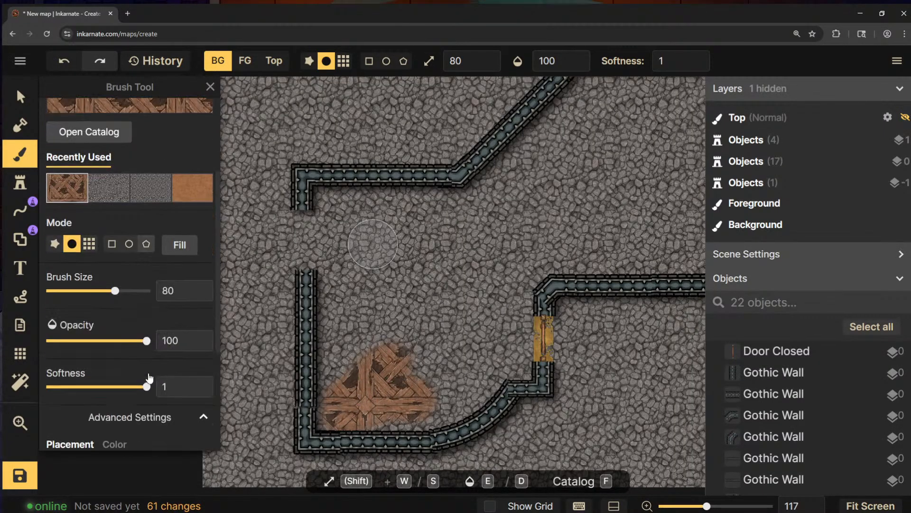
# Set the ruined lattice wood texture's scale to 29.02 and paint it across the lower part of the building
pyautogui.scroll(-2, 124, 350)
pyautogui.moveTo(103, 392); pyautogui.dragTo(81, 394)
pyautogui.moveTo(342, 333)
pyautogui.mouseDown()
pyautogui.moveTo(430, 384)
pyautogui.moveTo(358, 413)
pyautogui.moveTo(431, 407)
pyautogui.moveTo(481, 384)
pyautogui.moveTo(505, 356)
pyautogui.mouseUp()
# Choose the dark-brown herringbone wood texture from the wood results and paint a test patch in the building's lower-left corner
pyautogui.scroll(1, 133, 206)
pyautogui.scroll(3, 89, 172)
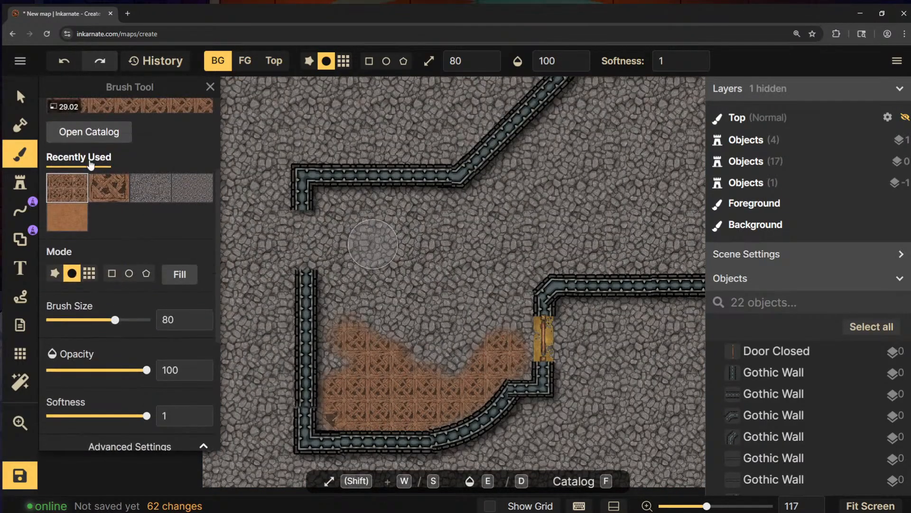
pyautogui.click(62, 132)
pyautogui.scroll(-7, 558, 378)
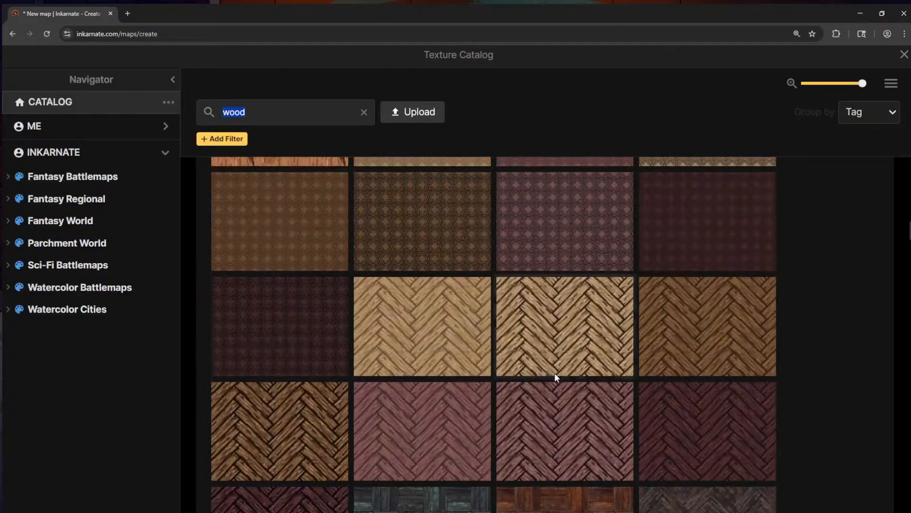
pyautogui.click(327, 429)
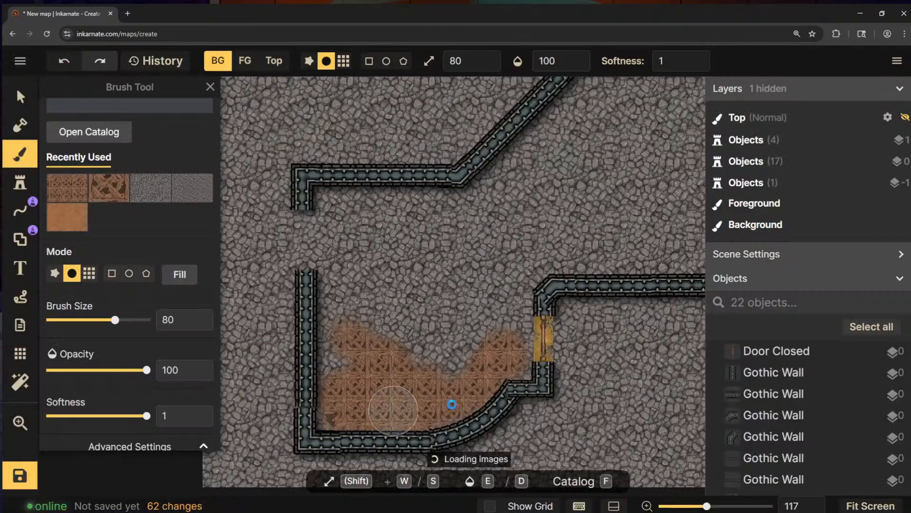
pyautogui.moveTo(360, 415)
pyautogui.mouseDown()
pyautogui.moveTo(389, 398)
pyautogui.moveTo(338, 408)
pyautogui.mouseUp()
# Paint test patches of the herringbone wood at different texture scales and set the texture scale to 63.76
pyautogui.scroll(-5, 105, 328)
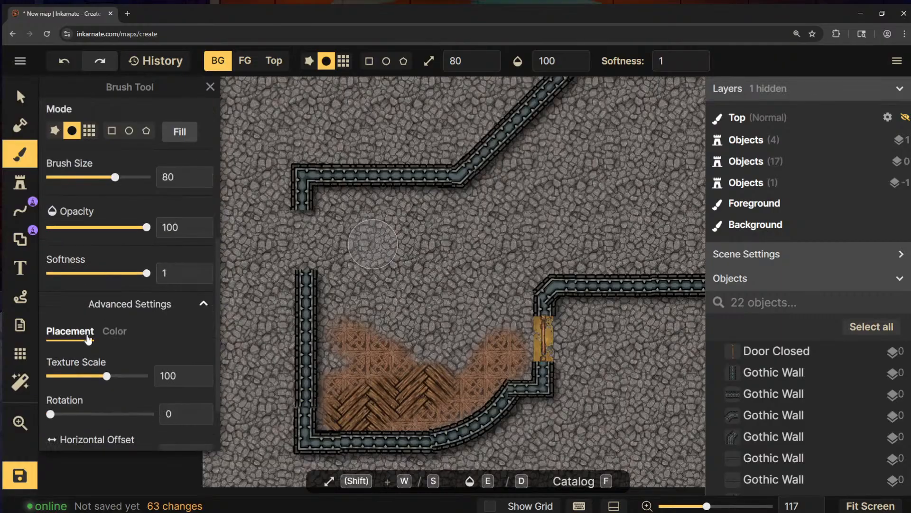
pyautogui.moveTo(107, 302); pyautogui.dragTo(88, 302)
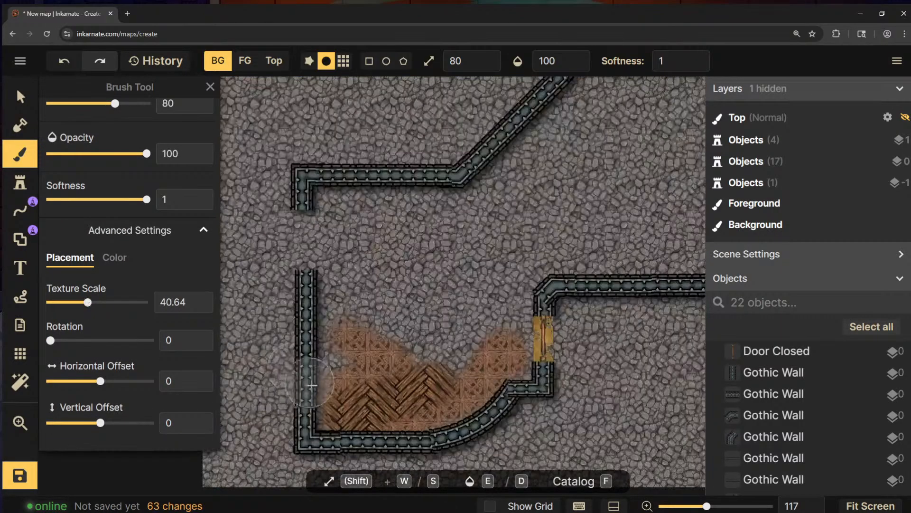
pyautogui.moveTo(389, 400)
pyautogui.mouseDown()
pyautogui.moveTo(340, 410)
pyautogui.moveTo(440, 404)
pyautogui.moveTo(389, 413)
pyautogui.moveTo(455, 387)
pyautogui.moveTo(495, 354)
pyautogui.moveTo(503, 359)
pyautogui.moveTo(455, 402)
pyautogui.moveTo(504, 370)
pyautogui.moveTo(512, 309)
pyautogui.moveTo(522, 364)
pyautogui.moveTo(515, 293)
pyautogui.moveTo(472, 367)
pyautogui.moveTo(473, 295)
pyautogui.moveTo(367, 399)
pyautogui.moveTo(339, 364)
pyautogui.moveTo(319, 402)
pyautogui.moveTo(327, 418)
pyautogui.moveTo(292, 403)
pyautogui.mouseUp()
pyautogui.moveTo(94, 305); pyautogui.dragTo(104, 306)
pyautogui.moveTo(345, 411)
pyautogui.mouseDown()
pyautogui.moveTo(402, 374)
pyautogui.moveTo(345, 413)
pyautogui.mouseUp()
pyautogui.moveTo(104, 302); pyautogui.dragTo(97, 303)
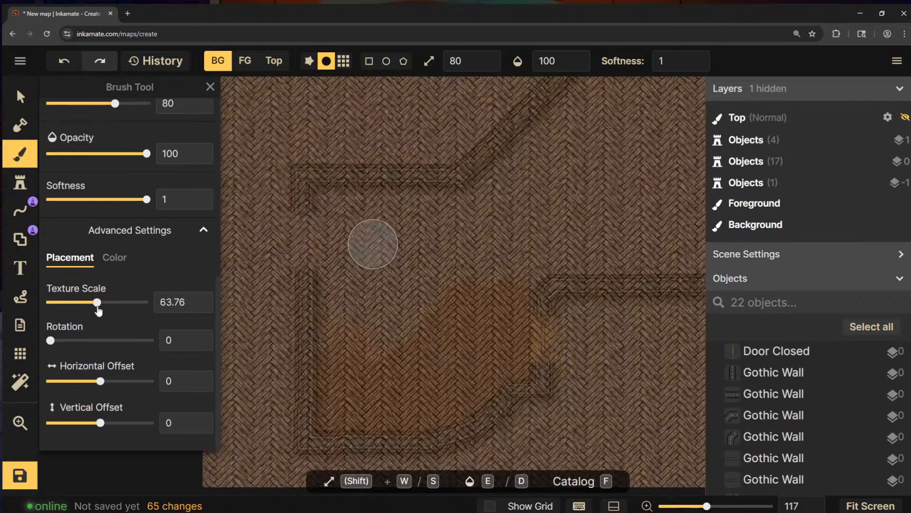
# Paint the herringbone wood floor across the building's whole interior up to the walls and door at brush size 80
pyautogui.moveTo(419, 392)
pyautogui.mouseDown()
pyautogui.moveTo(376, 409)
pyautogui.moveTo(382, 375)
pyautogui.moveTo(361, 402)
pyautogui.moveTo(387, 384)
pyautogui.moveTo(428, 384)
pyautogui.moveTo(440, 400)
pyautogui.moveTo(486, 355)
pyautogui.moveTo(522, 364)
pyautogui.moveTo(508, 299)
pyautogui.moveTo(460, 371)
pyautogui.moveTo(485, 301)
pyautogui.moveTo(397, 384)
pyautogui.moveTo(404, 380)
pyautogui.moveTo(378, 361)
pyautogui.moveTo(419, 310)
pyautogui.moveTo(400, 294)
pyautogui.moveTo(342, 372)
pyautogui.moveTo(347, 360)
pyautogui.moveTo(349, 421)
pyautogui.moveTo(329, 378)
pyautogui.mouseUp()
pyautogui.moveTo(330, 300)
pyautogui.mouseDown()
pyautogui.moveTo(428, 296)
pyautogui.moveTo(341, 286)
pyautogui.moveTo(528, 279)
pyautogui.moveTo(484, 203)
pyautogui.moveTo(444, 209)
pyautogui.moveTo(476, 245)
pyautogui.moveTo(451, 257)
pyautogui.moveTo(429, 237)
pyautogui.moveTo(466, 273)
pyautogui.moveTo(482, 251)
pyautogui.moveTo(393, 212)
pyautogui.moveTo(405, 223)
pyautogui.moveTo(417, 221)
pyautogui.moveTo(407, 195)
pyautogui.moveTo(321, 198)
pyautogui.moveTo(329, 290)
pyautogui.moveTo(343, 206)
pyautogui.moveTo(352, 291)
pyautogui.moveTo(419, 233)
pyautogui.moveTo(506, 216)
pyautogui.moveTo(532, 163)
pyautogui.mouseUp()
pyautogui.moveTo(533, 162); pyautogui.dragTo(304, 271)
pyautogui.moveTo(360, 248)
pyautogui.mouseDown()
pyautogui.moveTo(291, 297)
pyautogui.moveTo(421, 265)
pyautogui.mouseUp()
pyautogui.moveTo(338, 310)
pyautogui.mouseDown()
pyautogui.moveTo(446, 231)
pyautogui.moveTo(327, 295)
pyautogui.moveTo(384, 224)
pyautogui.moveTo(364, 273)
pyautogui.moveTo(451, 204)
pyautogui.moveTo(391, 220)
pyautogui.moveTo(611, 215)
pyautogui.moveTo(605, 391)
pyautogui.moveTo(392, 389)
pyautogui.moveTo(375, 334)
pyautogui.moveTo(491, 245)
pyautogui.moveTo(566, 244)
pyautogui.moveTo(579, 285)
pyautogui.moveTo(558, 353)
pyautogui.moveTo(477, 358)
pyautogui.moveTo(418, 343)
pyautogui.moveTo(422, 312)
pyautogui.moveTo(535, 271)
pyautogui.moveTo(541, 310)
pyautogui.moveTo(427, 329)
pyautogui.moveTo(541, 302)
pyautogui.moveTo(420, 320)
pyautogui.moveTo(450, 351)
pyautogui.moveTo(471, 356)
pyautogui.moveTo(405, 363)
pyautogui.moveTo(425, 364)
pyautogui.moveTo(413, 341)
pyautogui.moveTo(511, 341)
pyautogui.moveTo(564, 300)
pyautogui.moveTo(585, 354)
pyautogui.moveTo(591, 336)
pyautogui.moveTo(581, 321)
pyautogui.moveTo(536, 310)
pyautogui.moveTo(565, 271)
pyautogui.mouseUp()
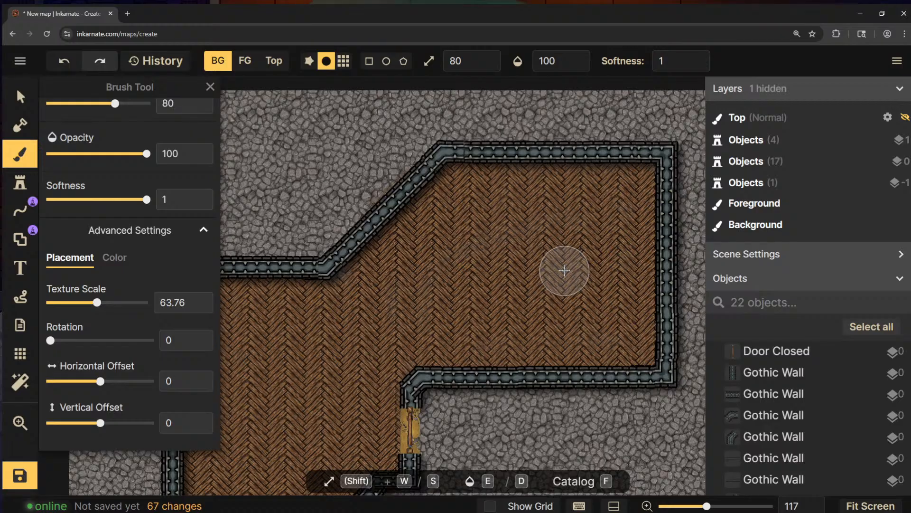
pyautogui.scroll(-1, 564, 270)
pyautogui.moveTo(556, 269); pyautogui.dragTo(616, 259)
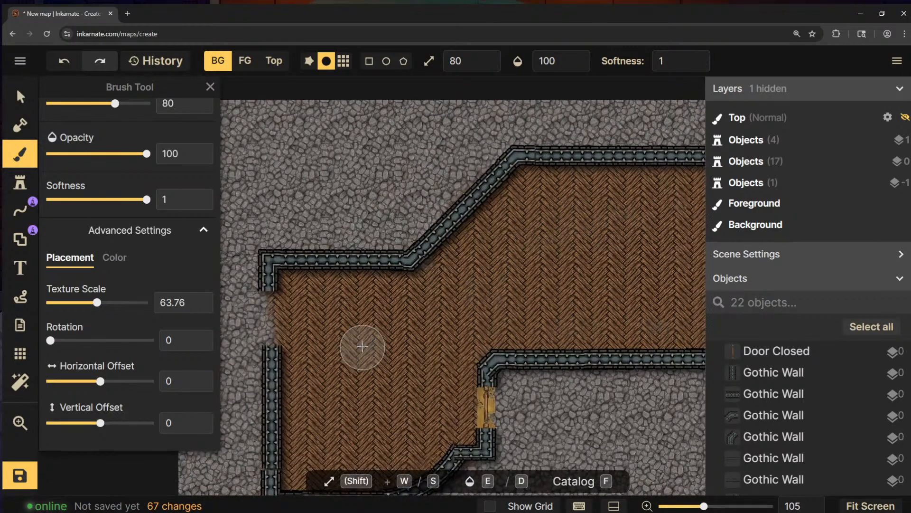
pyautogui.moveTo(500, 304); pyautogui.dragTo(504, 244)
pyautogui.scroll(-1, 504, 252)
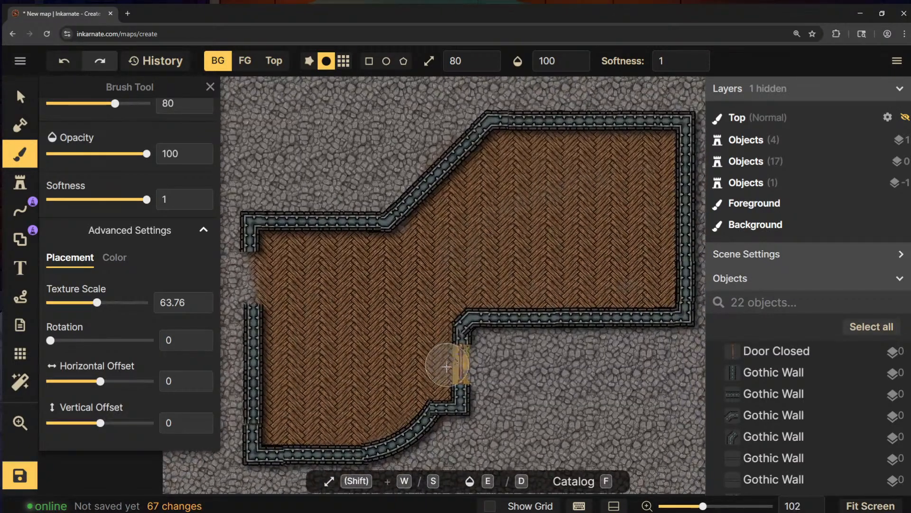
pyautogui.moveTo(449, 380); pyautogui.dragTo(457, 362)
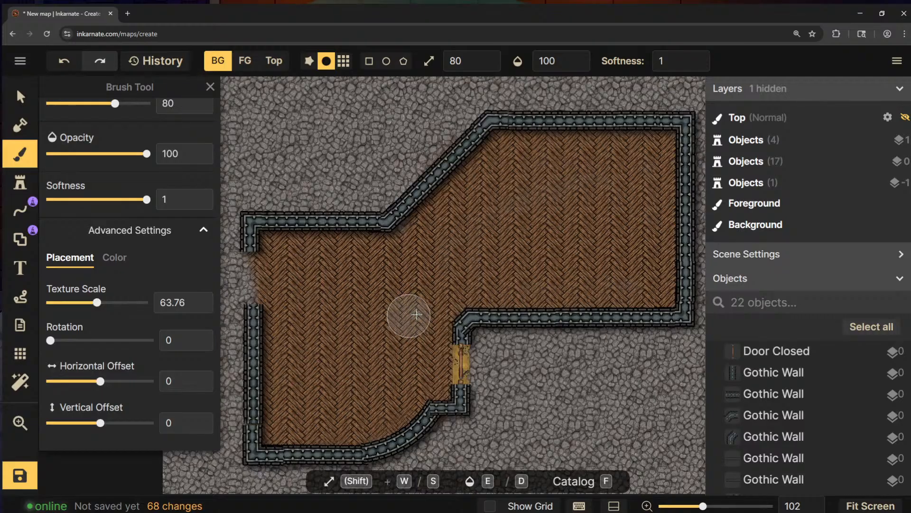
pyautogui.moveTo(506, 178); pyautogui.dragTo(502, 195)
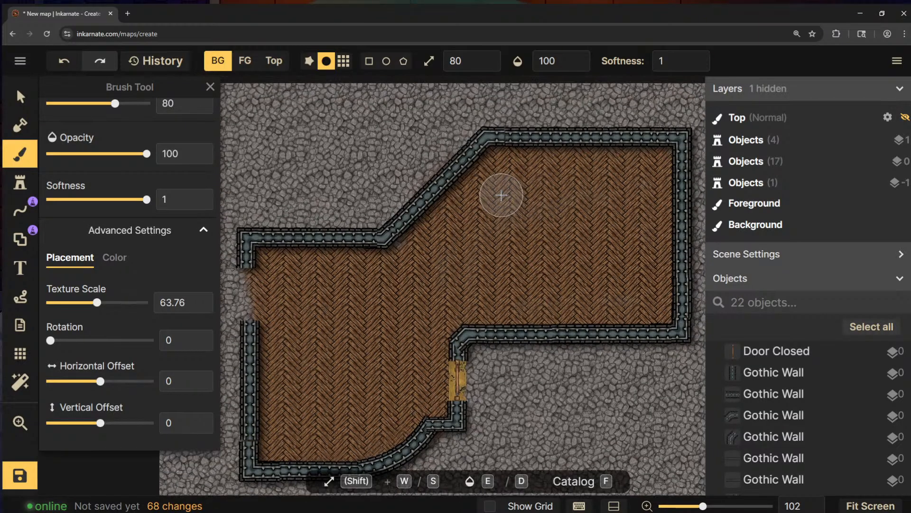
pyautogui.moveTo(290, 224); pyautogui.dragTo(303, 225)
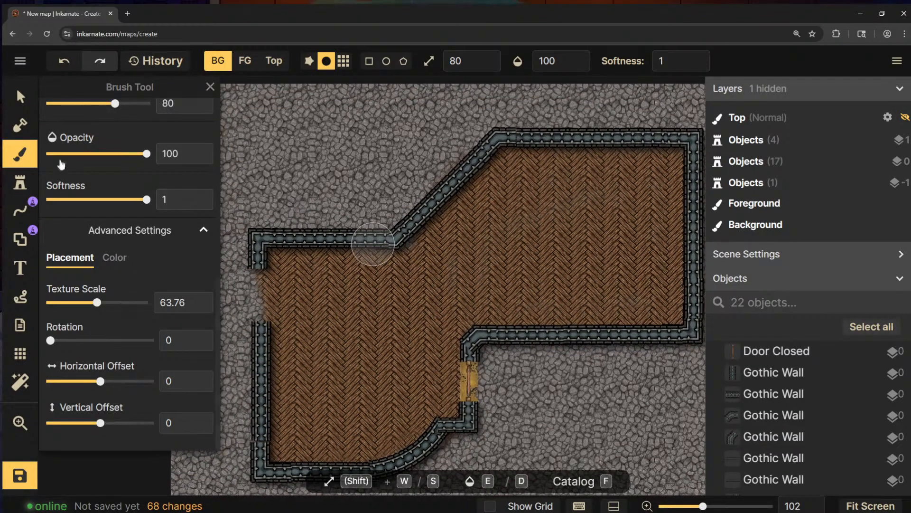
# Switch to placing stamps and search the stamp catalog for bench
pyautogui.click(25, 131)
pyautogui.click(21, 183)
pyautogui.moveTo(382, 299); pyautogui.dragTo(342, 224)
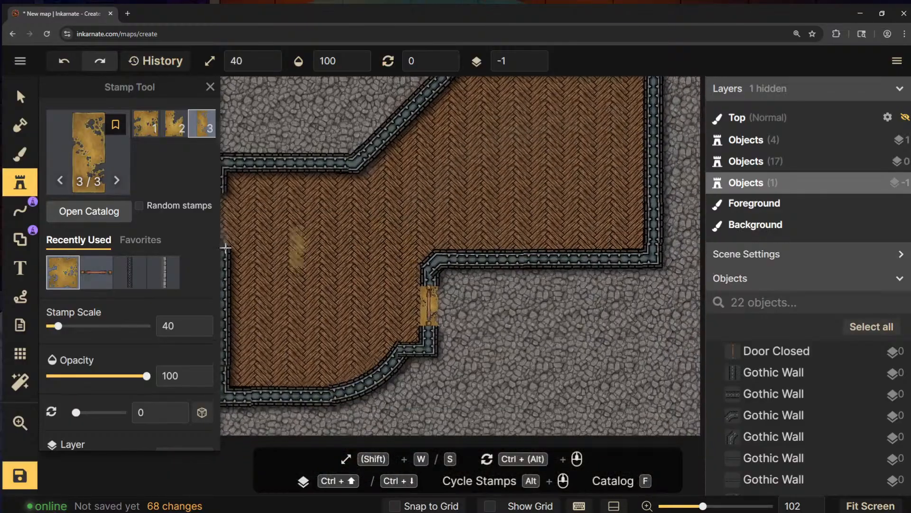
pyautogui.click(70, 211)
pyautogui.write('bw')
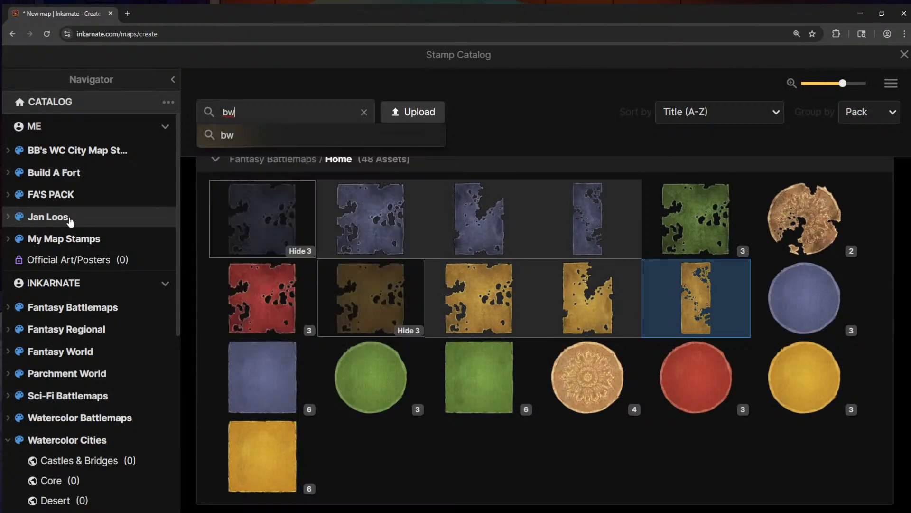
pyautogui.press('BackSpace')
pyautogui.write('ench')
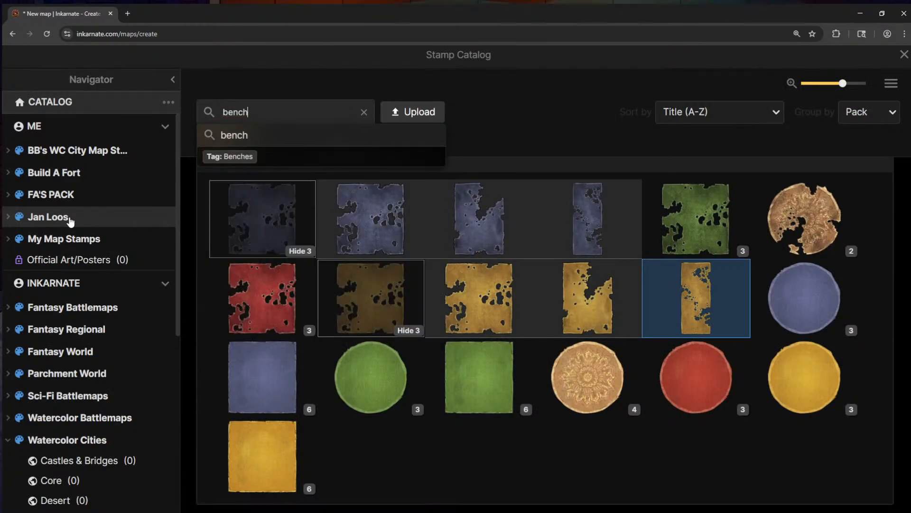
pyautogui.press('Return')
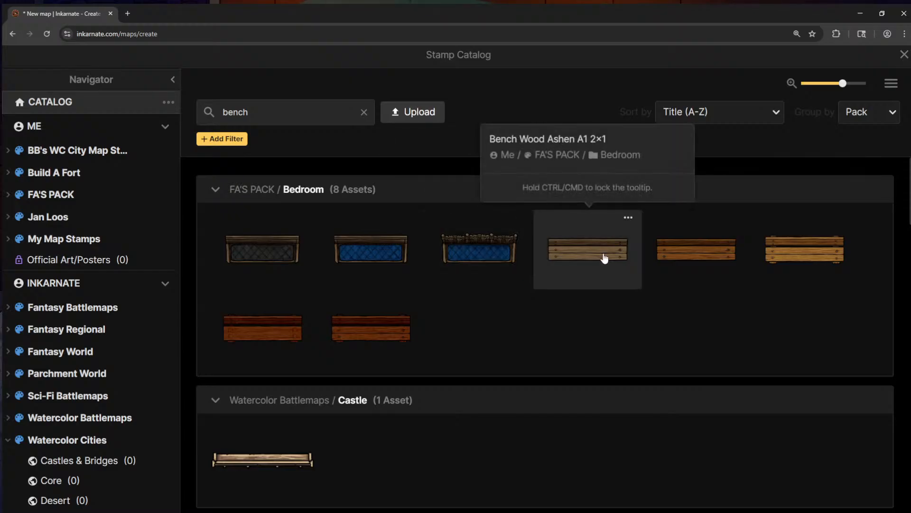
# Look through the bench stamps of the different packs and close the catalog without choosing one
pyautogui.scroll(-2, 603, 252)
pyautogui.scroll(2, 603, 252)
pyautogui.scroll(-3, 595, 354)
pyautogui.scroll(-15, 622, 354)
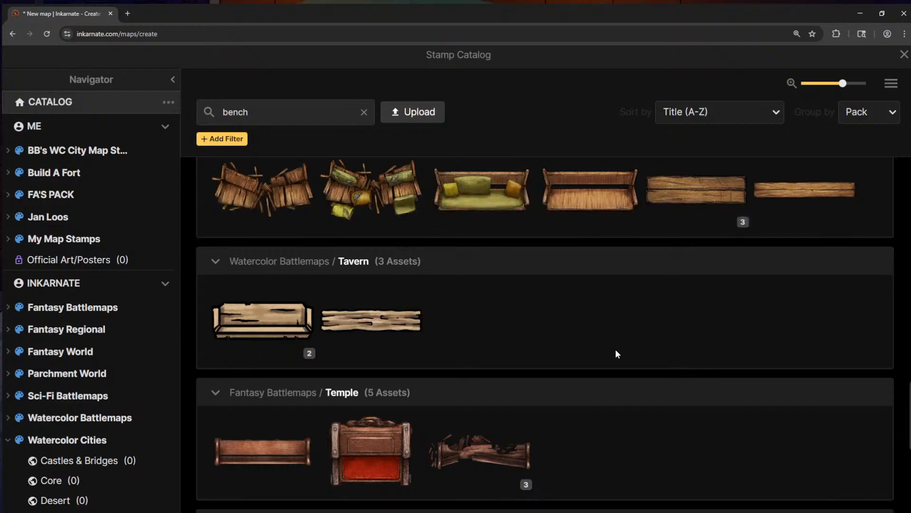
pyautogui.scroll(-5, 617, 354)
pyautogui.scroll(-2, 616, 353)
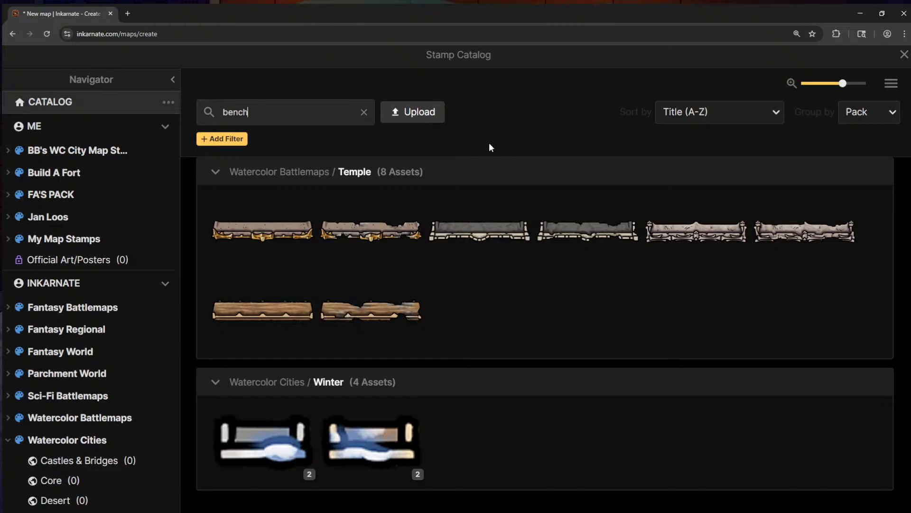
pyautogui.click(904, 55)
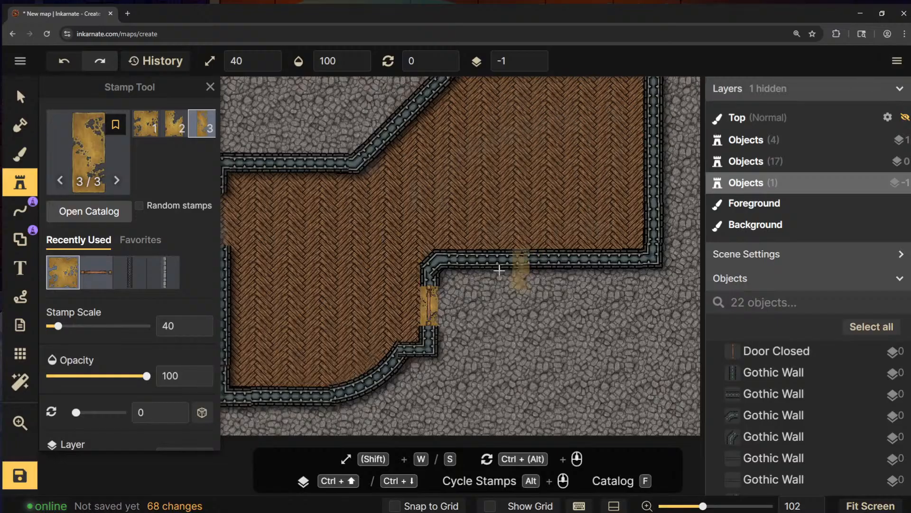
# Return to the bench results and choose the wide plank bench with three variants from Fantasy Battlemaps Tavern
pyautogui.click(128, 218)
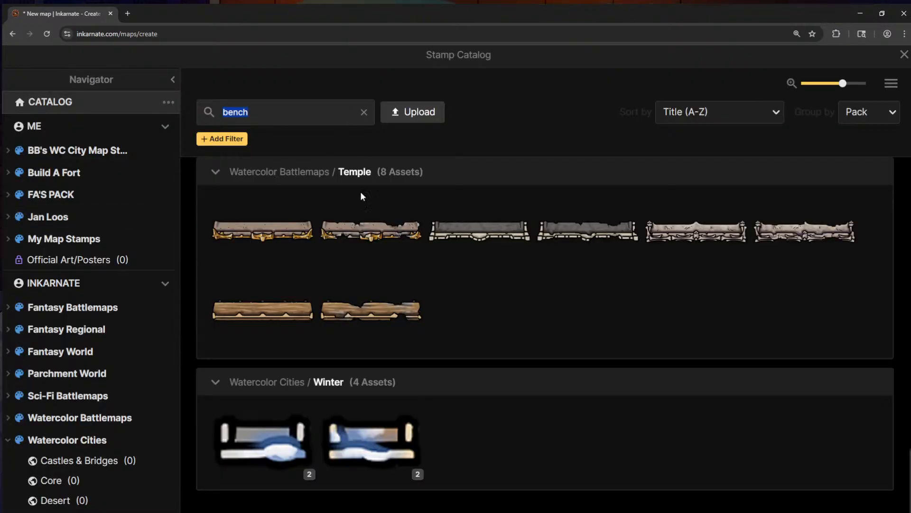
pyautogui.scroll(6, 427, 292)
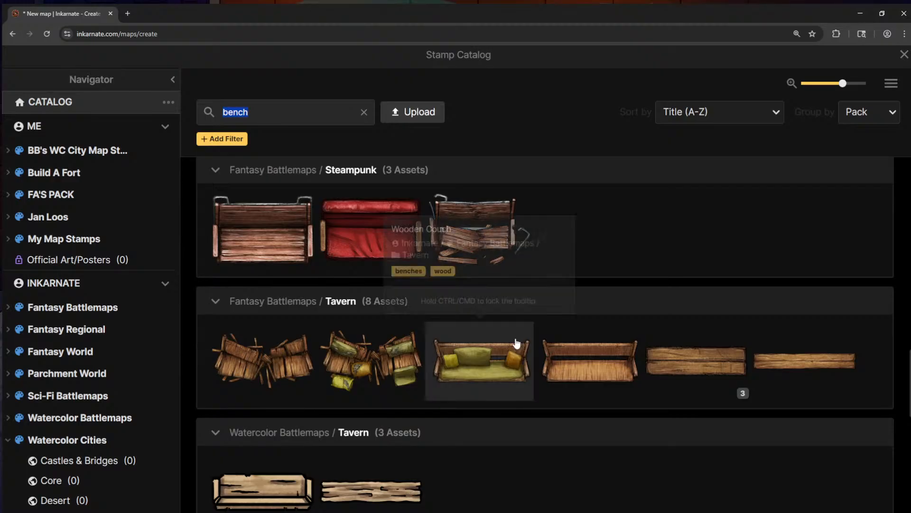
pyautogui.scroll(1, 546, 352)
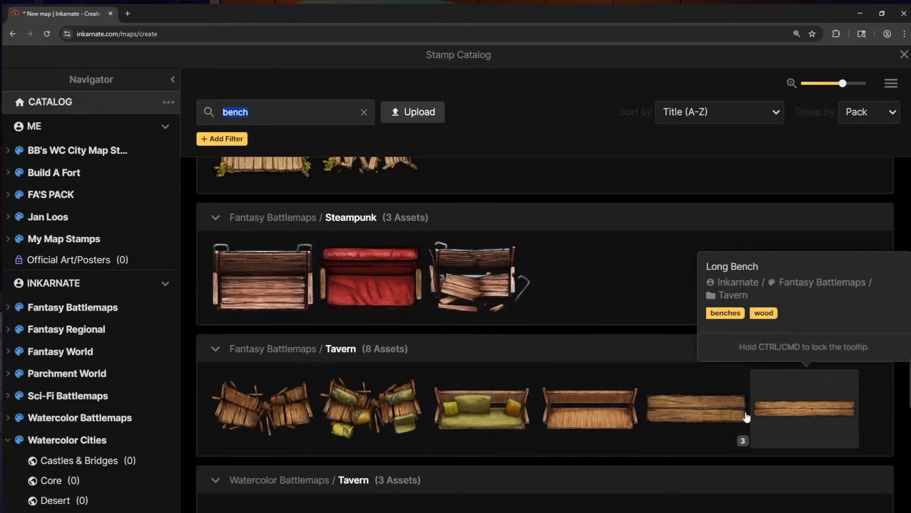
pyautogui.scroll(10, 727, 414)
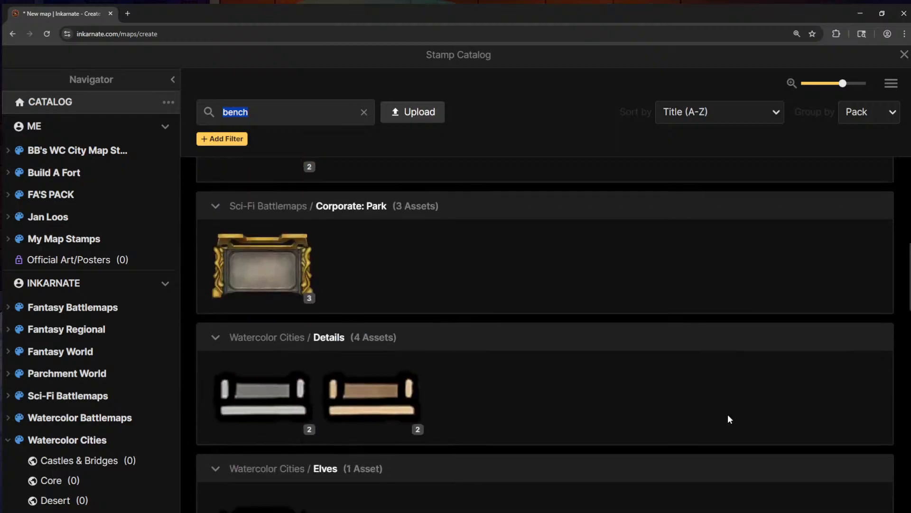
pyautogui.scroll(5, 728, 414)
pyautogui.scroll(-2, 727, 415)
pyautogui.click(712, 381)
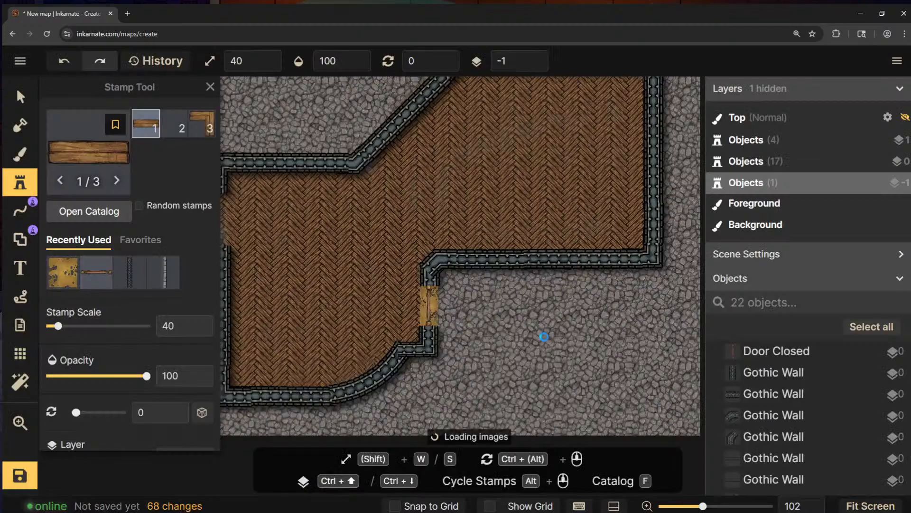
# Set the stamp scale to 90 and replace the selected bench stamp with the Long Bench from Fantasy Battlemaps Tavern
pyautogui.scroll(5, 292, 349)
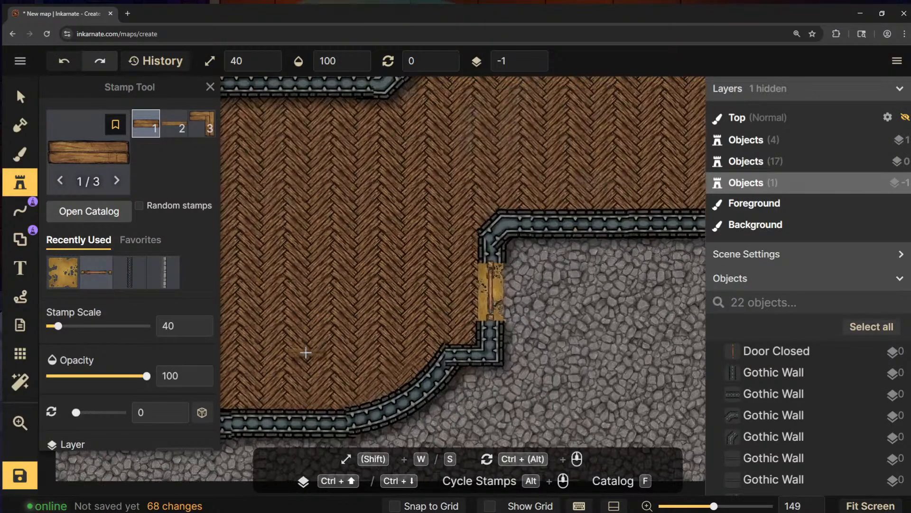
pyautogui.moveTo(306, 353); pyautogui.dragTo(366, 331)
pyautogui.press('w')
pyautogui.press('w')
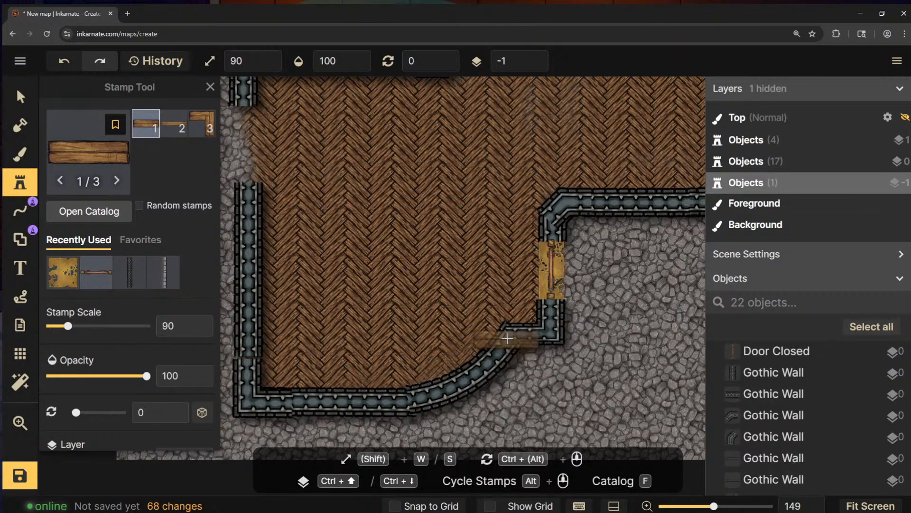
pyautogui.keyDown('ctrl'); pyautogui.scroll(-1, 413, 344); pyautogui.keyUp('ctrl')
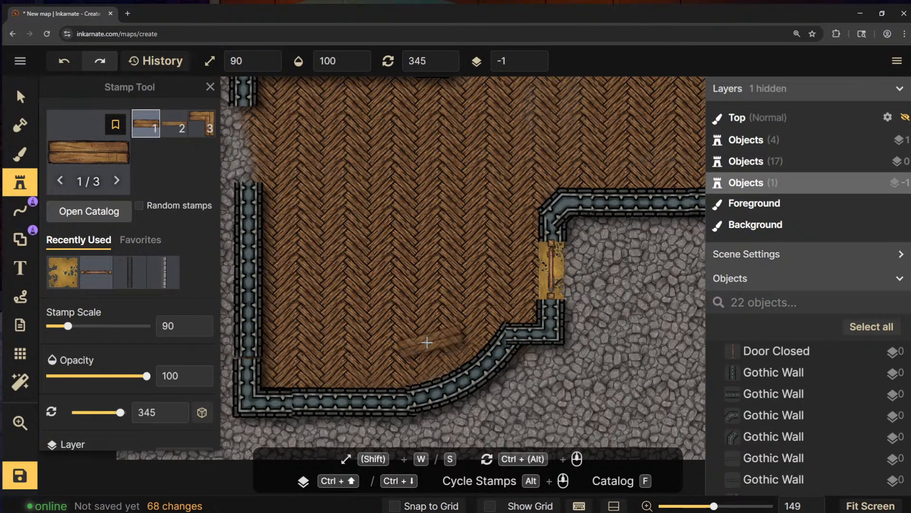
pyautogui.keyDown('ctrl'); pyautogui.scroll(1, 389, 352); pyautogui.keyUp('ctrl')
pyautogui.press('w')
pyautogui.press('w')
pyautogui.click(119, 210)
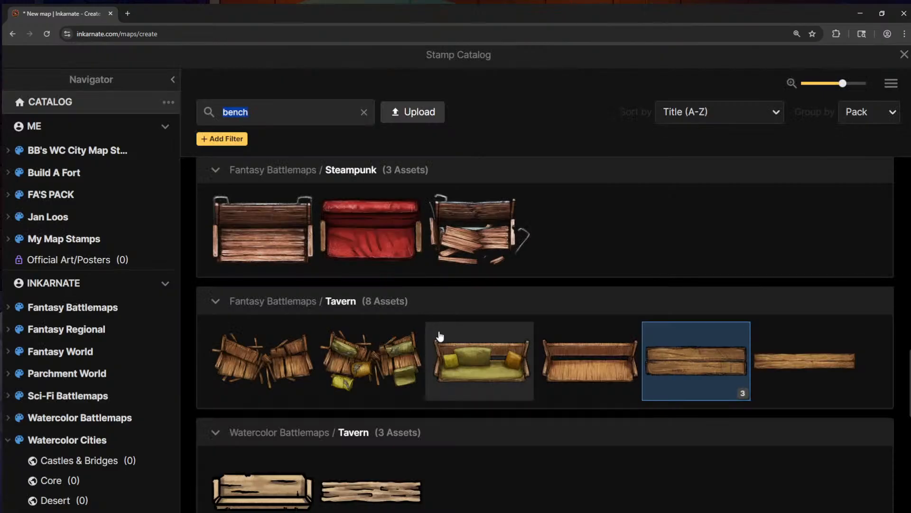
pyautogui.click(777, 376)
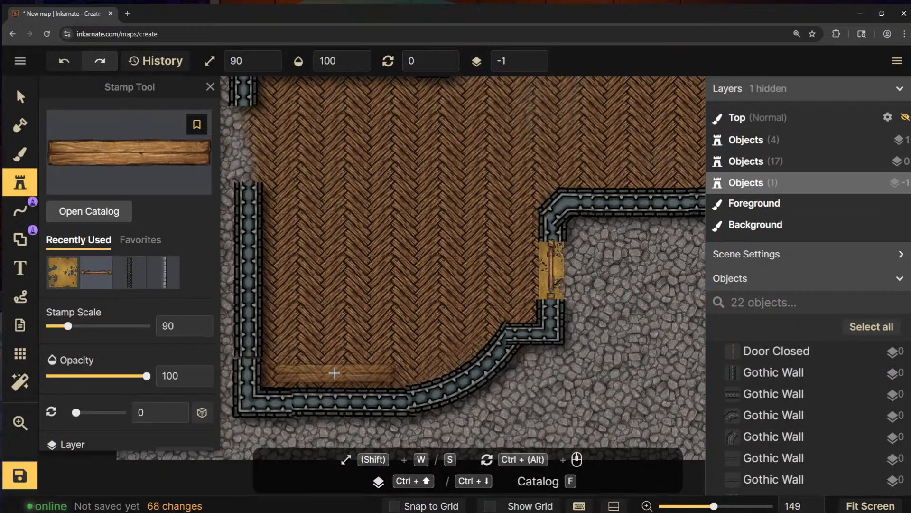
# Show the square grid over the map and close its options
pyautogui.click(19, 353)
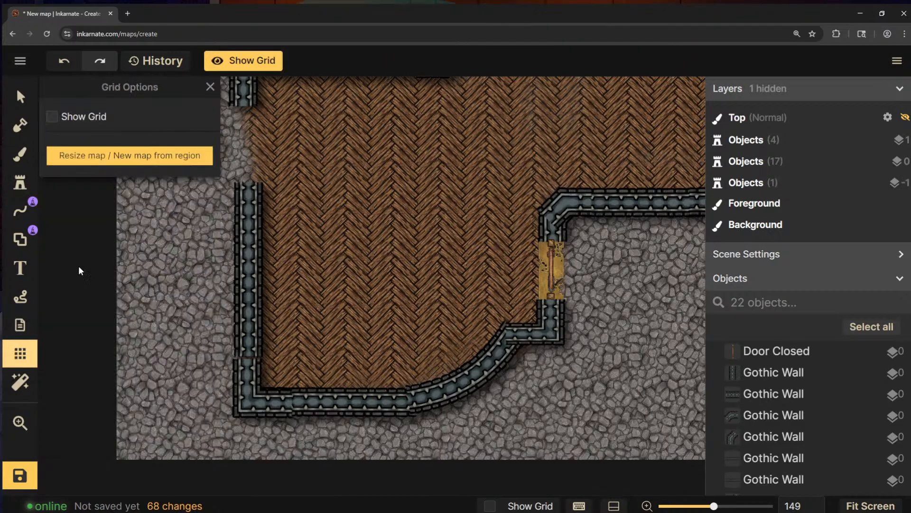
pyautogui.click(52, 117)
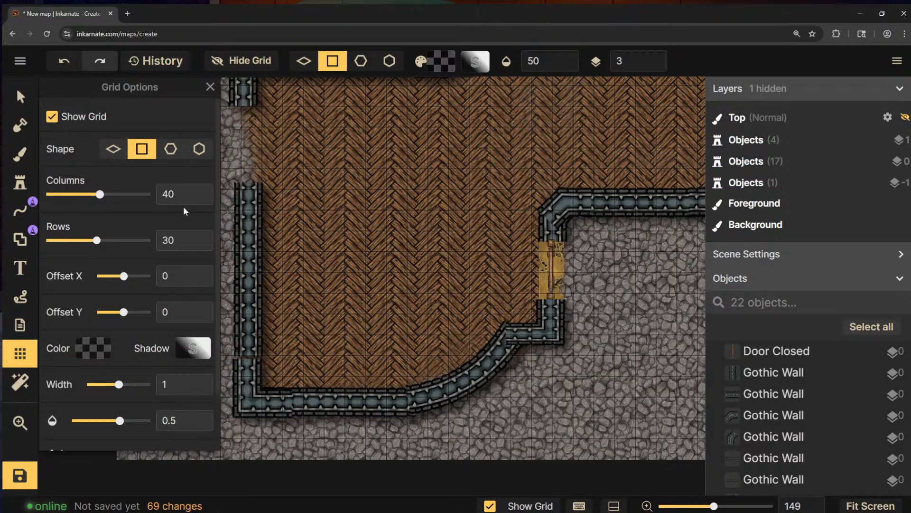
pyautogui.click(319, 357)
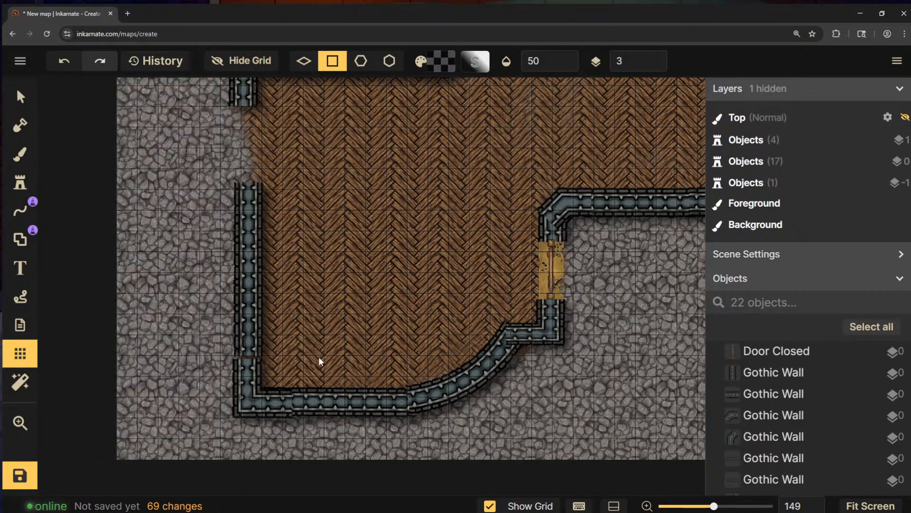
# Place the Long Bench at scale 90 on layer -1 against the inside of the building's lower wall
pyautogui.click(19, 182)
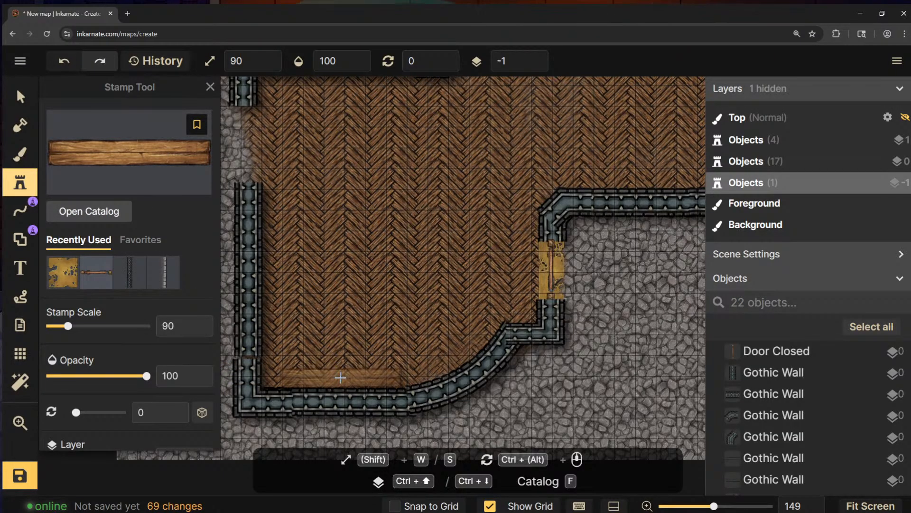
pyautogui.click(345, 377)
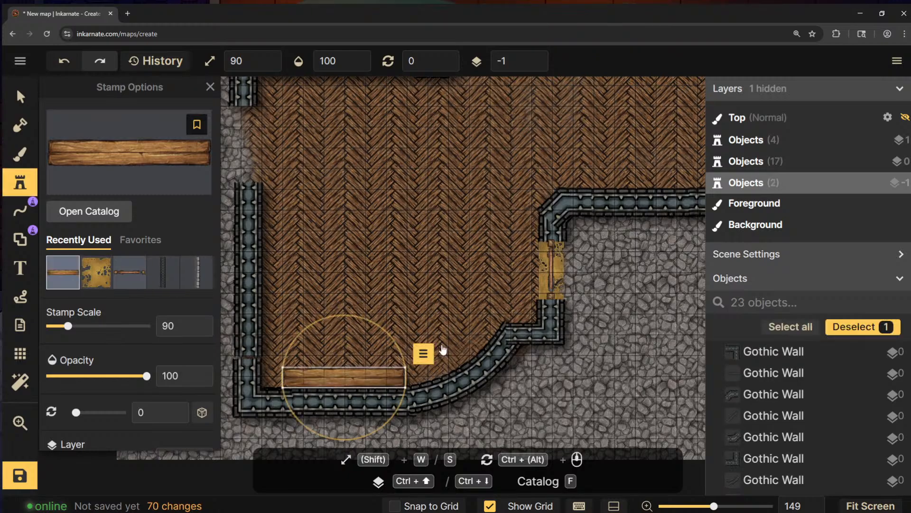
# Search the stamp catalog for "table" and place the Fantasy Battlemaps Core Long Table at scale 90 on layer -1 just above the bench
pyautogui.click(121, 218)
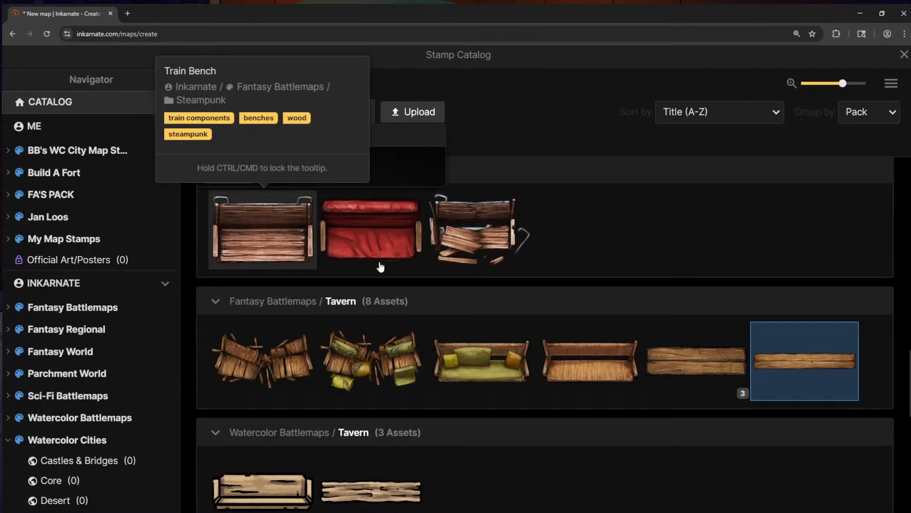
pyautogui.write('table')
pyautogui.press('Return')
pyautogui.scroll(-15, 357, 299)
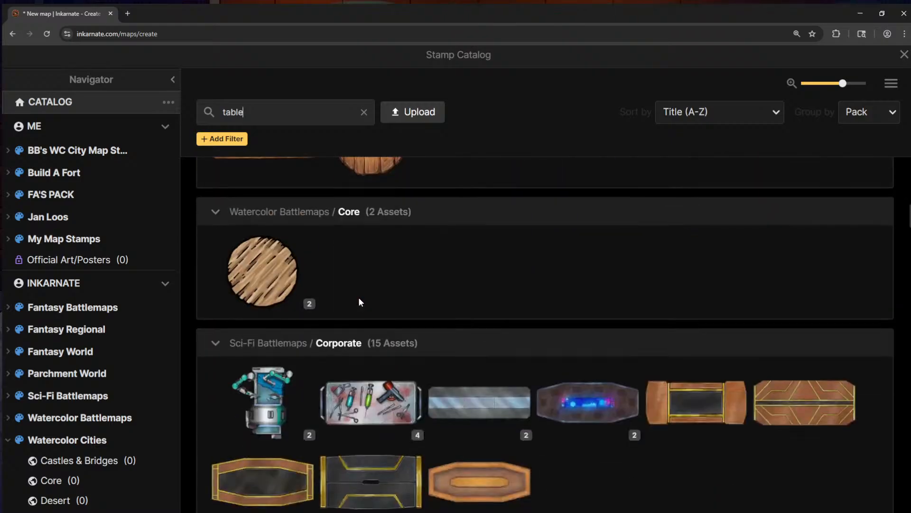
pyautogui.scroll(3, 358, 302)
pyautogui.click(266, 301)
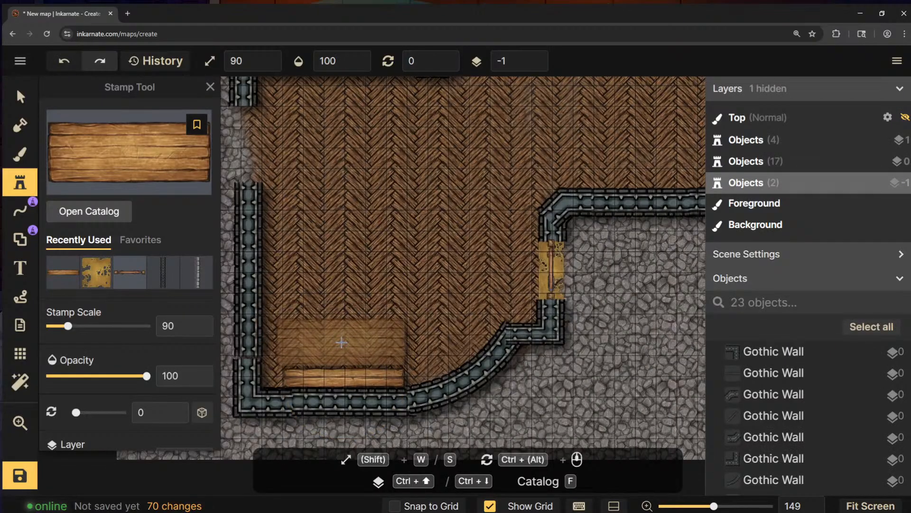
pyautogui.click(345, 349)
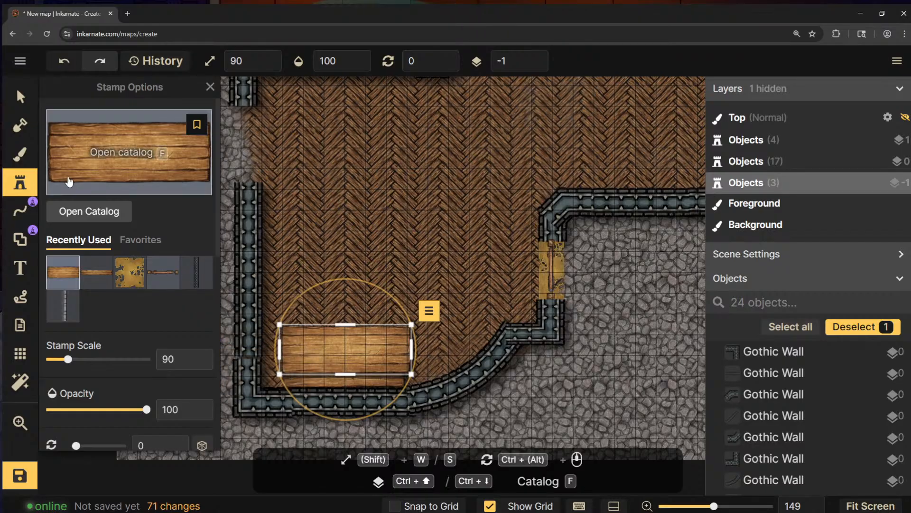
# Pick up the existing Long Bench as the stamp and place a second one at scale 90 along the long table's upper edge
pyautogui.click(21, 97)
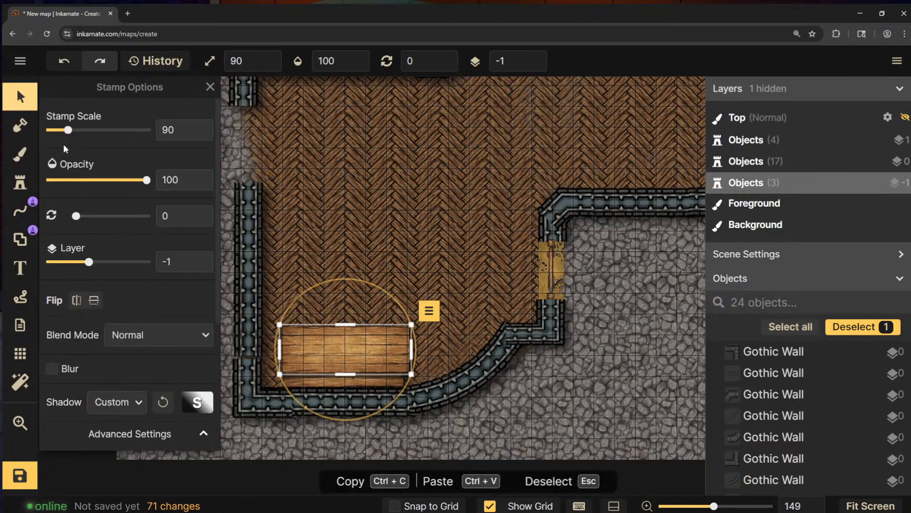
pyautogui.click(334, 388)
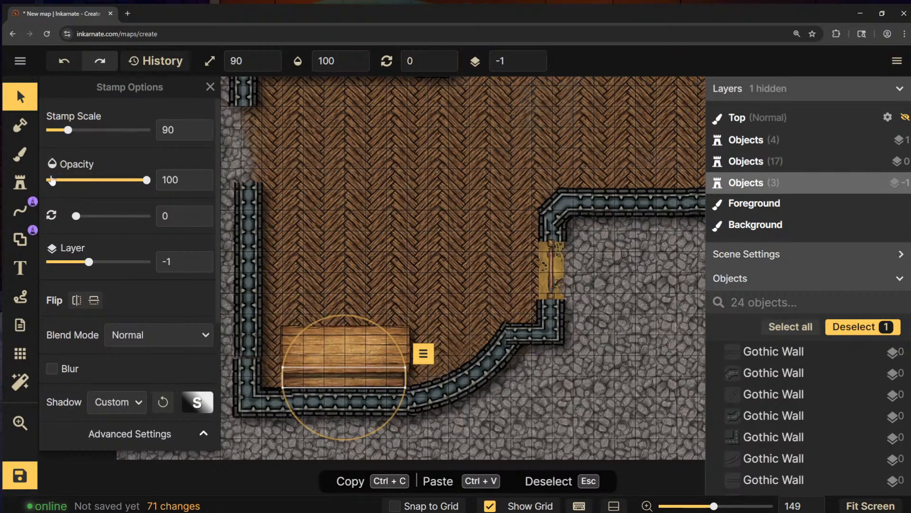
pyautogui.click(20, 182)
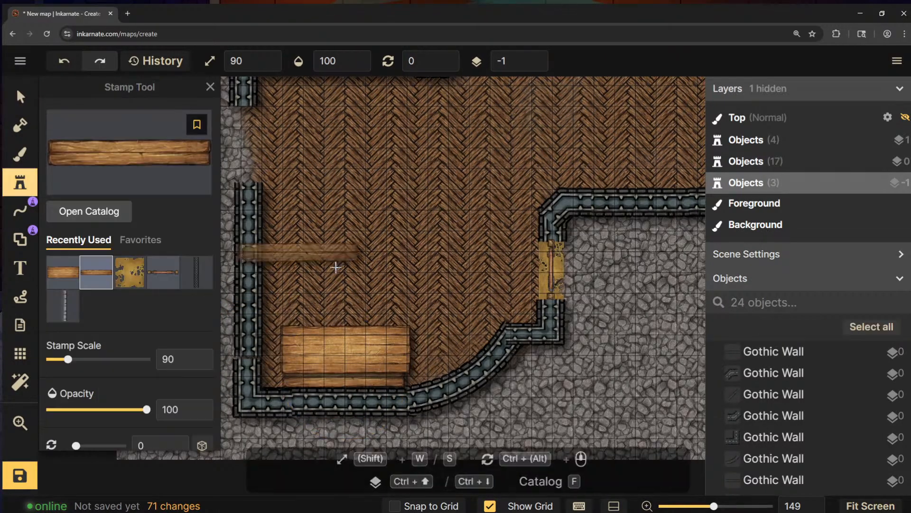
pyautogui.click(345, 318)
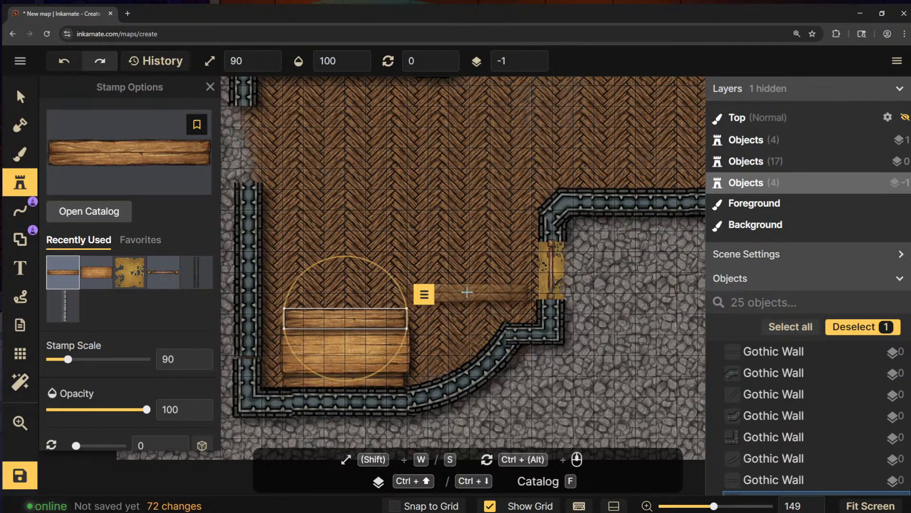
# Set the upper bench's layer to -2 and nudge it slightly down toward the long table
pyautogui.scroll(-1, 180, 366)
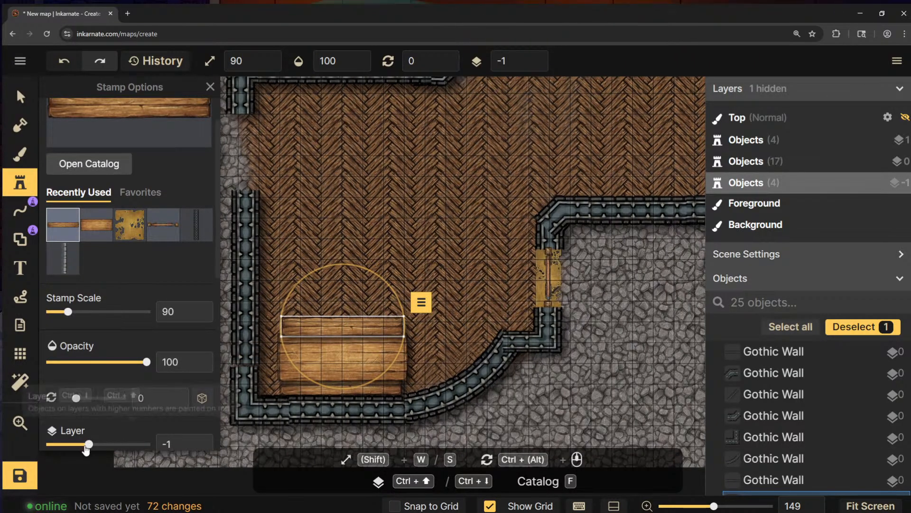
pyautogui.moveTo(86, 449); pyautogui.dragTo(77, 448)
pyautogui.moveTo(341, 324); pyautogui.dragTo(341, 327)
# Duplicate the long table with both its benches and position the copy above the original set along the room's left wall
pyautogui.click(437, 284)
pyautogui.moveTo(473, 257); pyautogui.dragTo(430, 276)
pyautogui.moveTo(315, 279); pyautogui.dragTo(370, 433)
pyautogui.click(20, 97)
pyautogui.hotkey('ctrl', 'c')
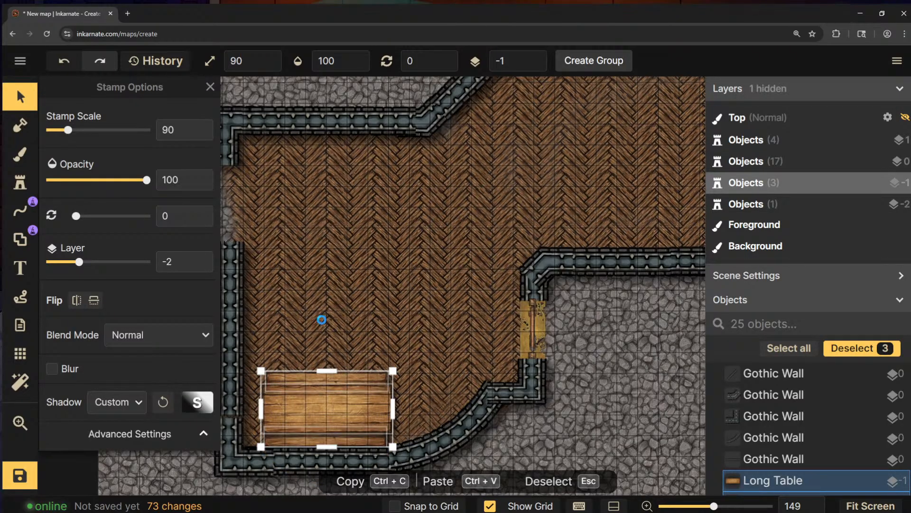
pyautogui.hotkey('ctrl', 'v')
pyautogui.moveTo(327, 336); pyautogui.dragTo(329, 281)
pyautogui.moveTo(488, 275); pyautogui.dragTo(544, 306)
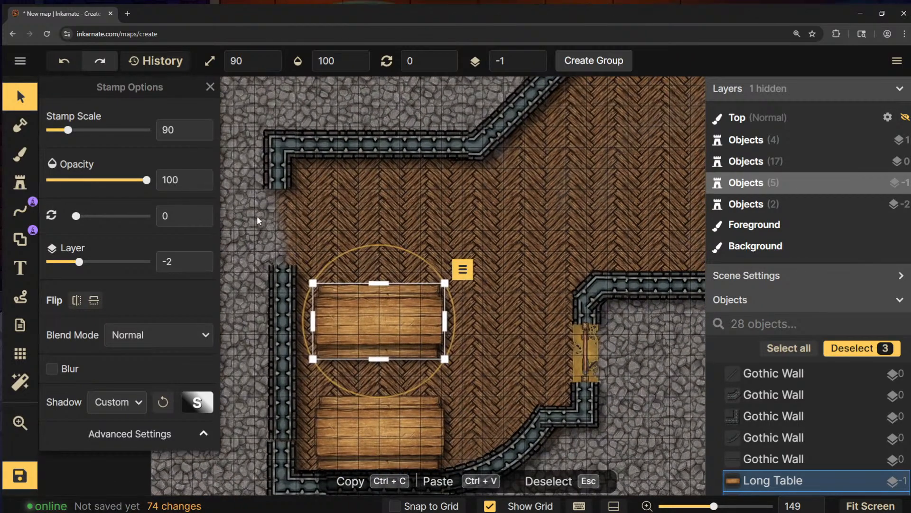
pyautogui.moveTo(641, 230); pyautogui.dragTo(594, 249)
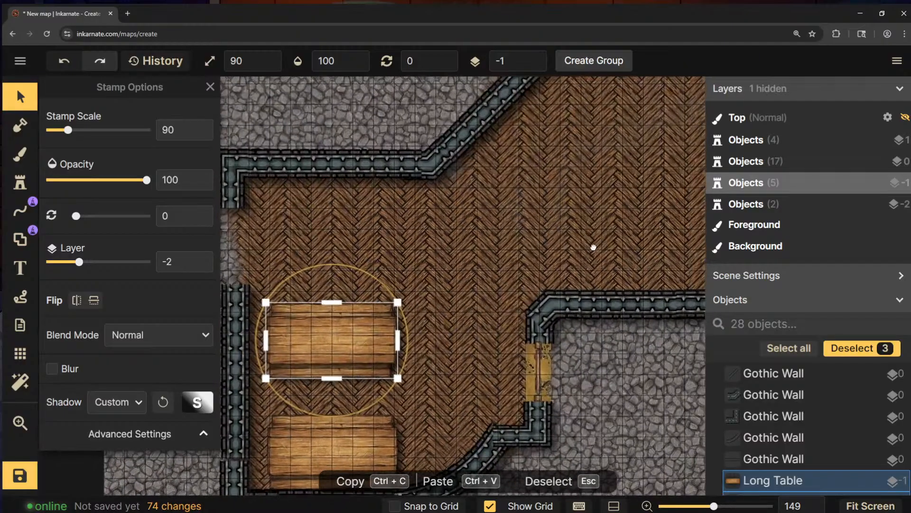
pyautogui.moveTo(356, 341); pyautogui.dragTo(357, 338)
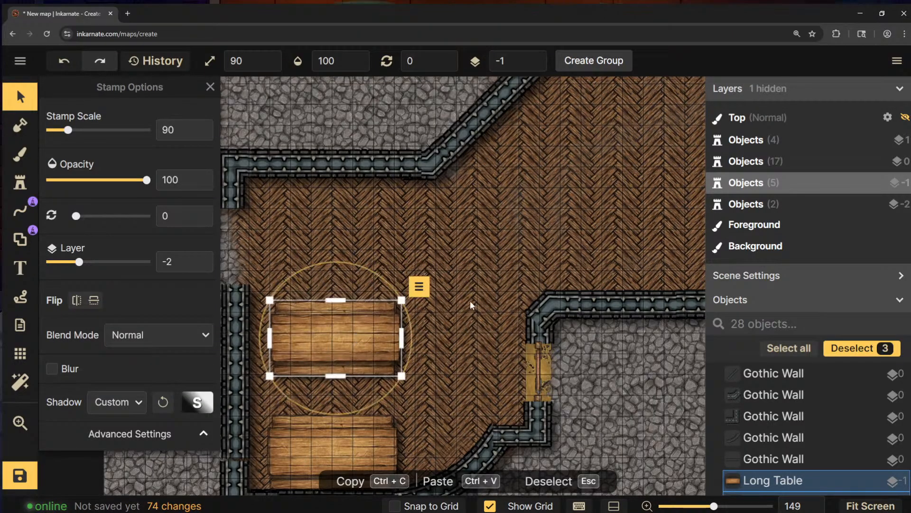
pyautogui.moveTo(480, 299); pyautogui.dragTo(388, 375)
pyautogui.scroll(-1, 503, 293)
pyautogui.moveTo(495, 300); pyautogui.dragTo(531, 287)
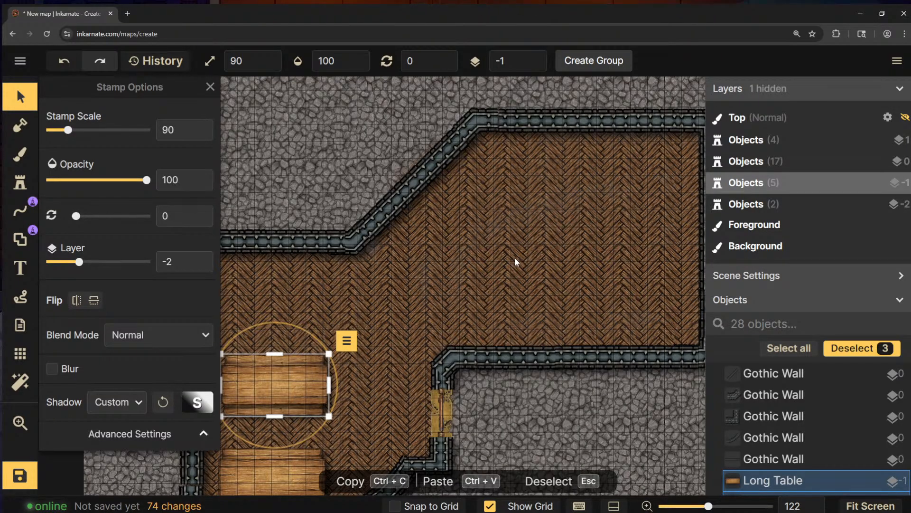
pyautogui.press('Escape')
pyautogui.moveTo(489, 356); pyautogui.dragTo(453, 291)
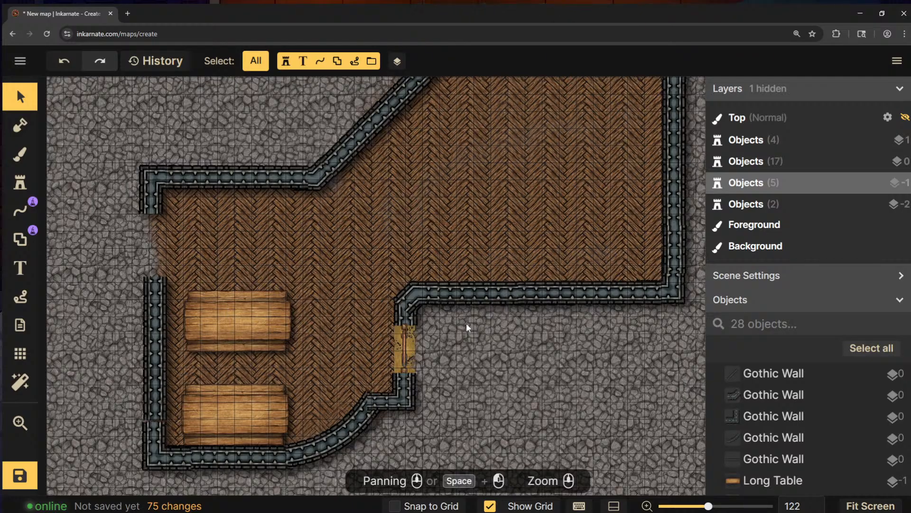
pyautogui.click(20, 182)
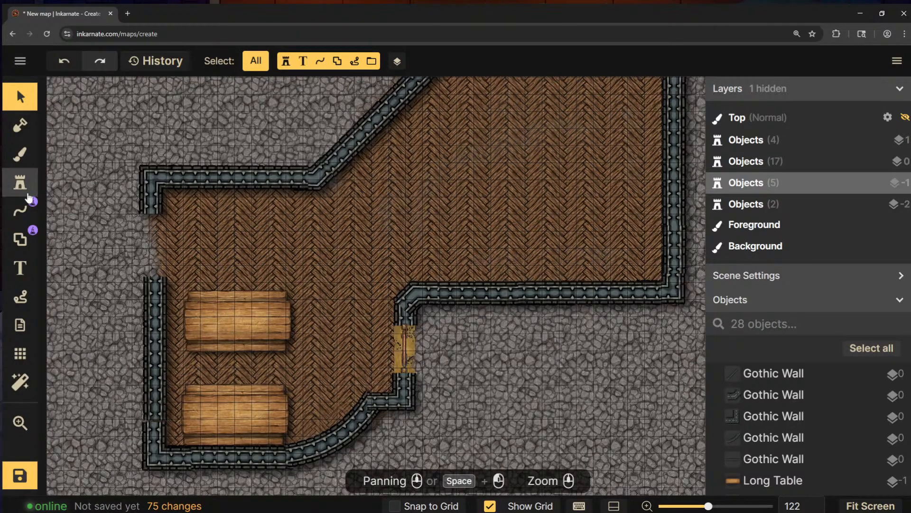
pyautogui.click(209, 88)
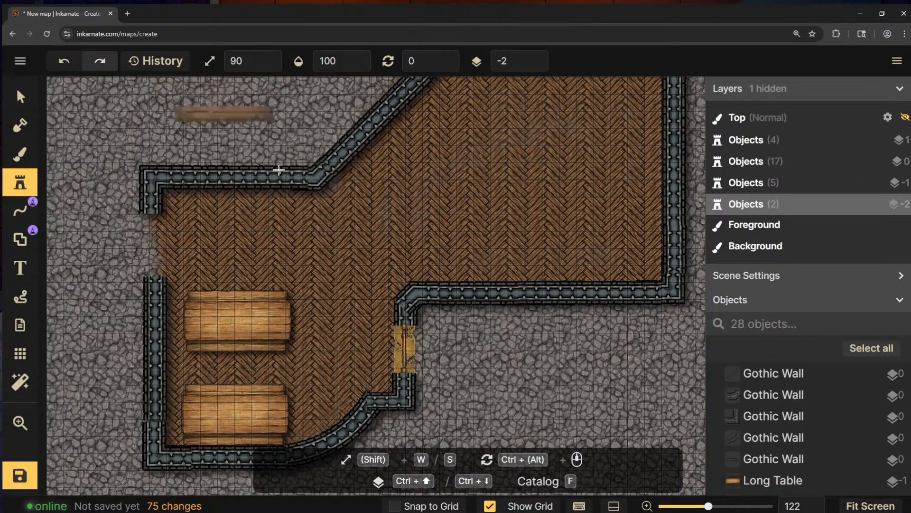
pyautogui.click(20, 97)
pyautogui.click(20, 183)
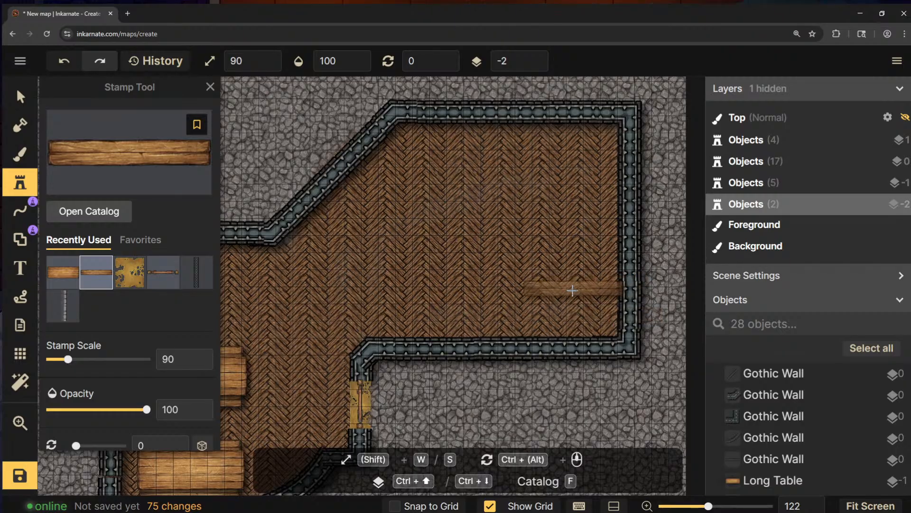
pyautogui.moveTo(455, 308); pyautogui.dragTo(468, 281)
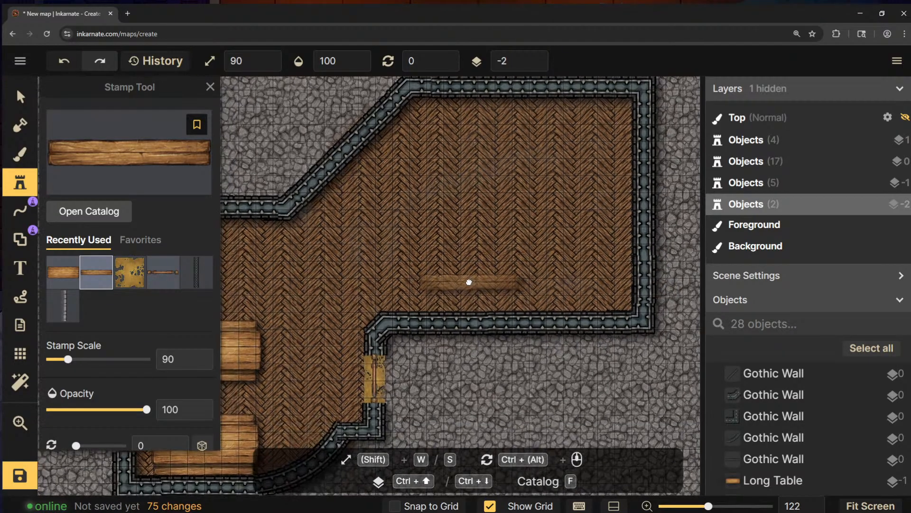
pyautogui.moveTo(422, 305); pyautogui.dragTo(556, 272)
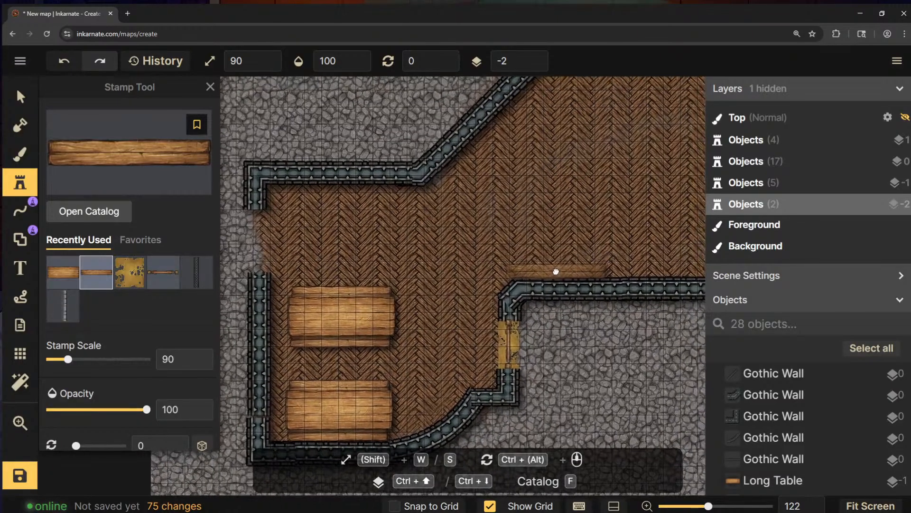
pyautogui.click(21, 97)
pyautogui.click(21, 159)
# Choose the Circular Table stamp from Fantasy Battlemaps Core in the table search results
pyautogui.click(21, 181)
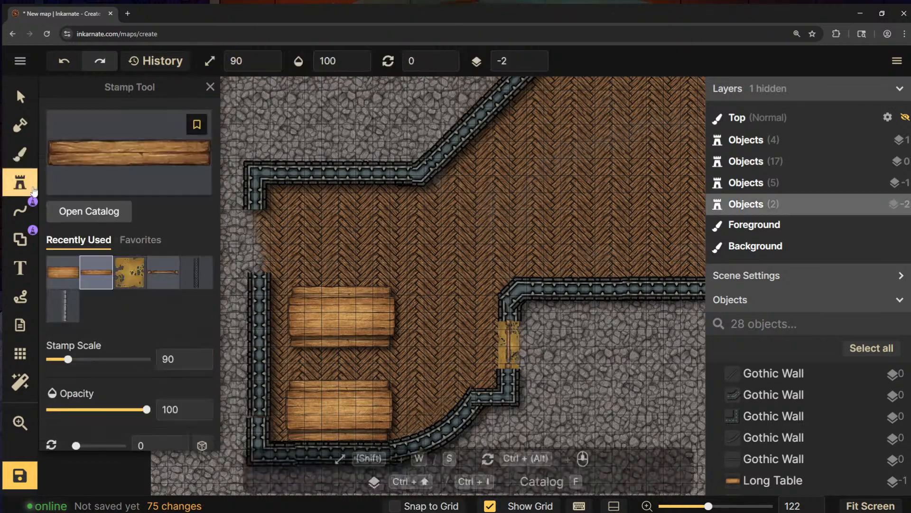
pyautogui.click(86, 210)
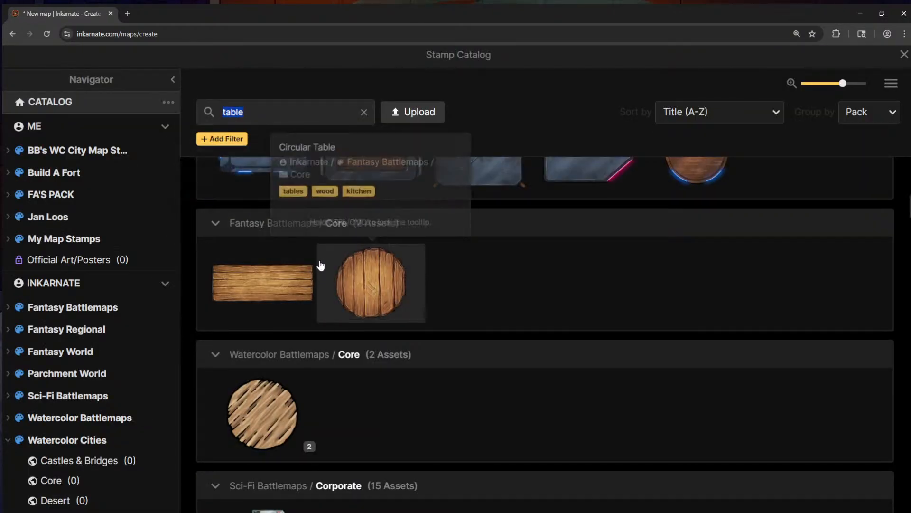
pyautogui.click(365, 284)
# Set the stamp scale to 70 and place two Circular Tables side by side on layer -2 above the upper long table
pyautogui.moveTo(440, 281); pyautogui.dragTo(427, 305)
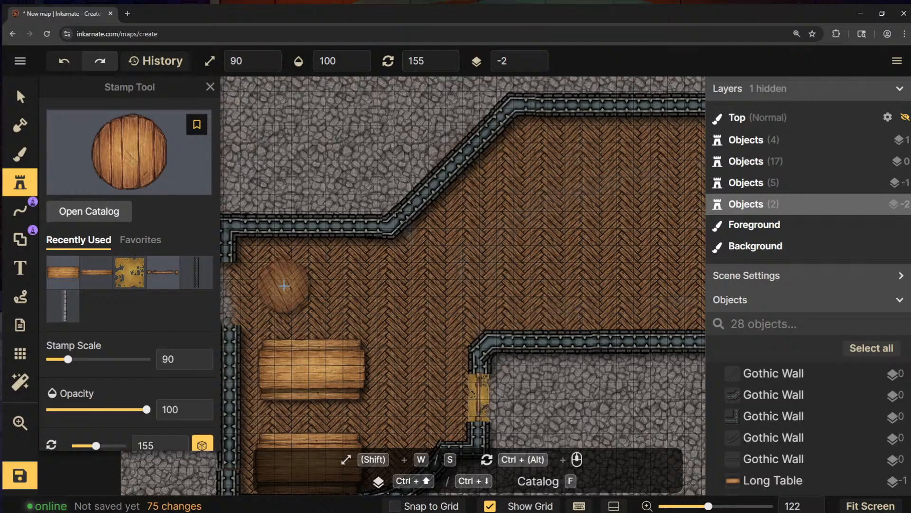
pyautogui.press('s')
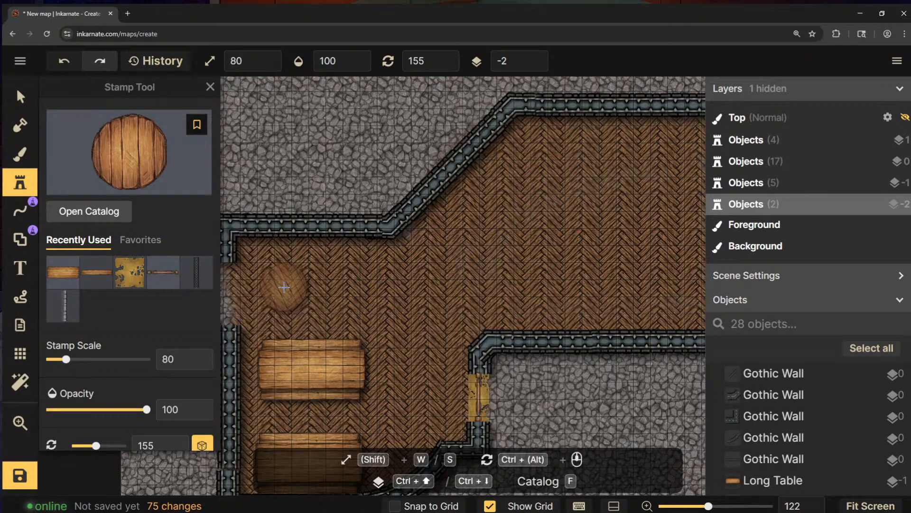
pyautogui.press('s')
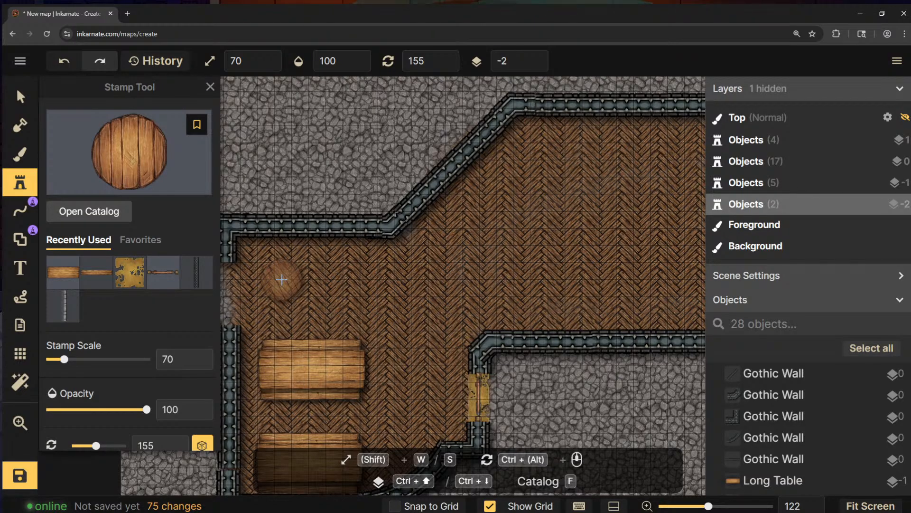
pyautogui.click(282, 280)
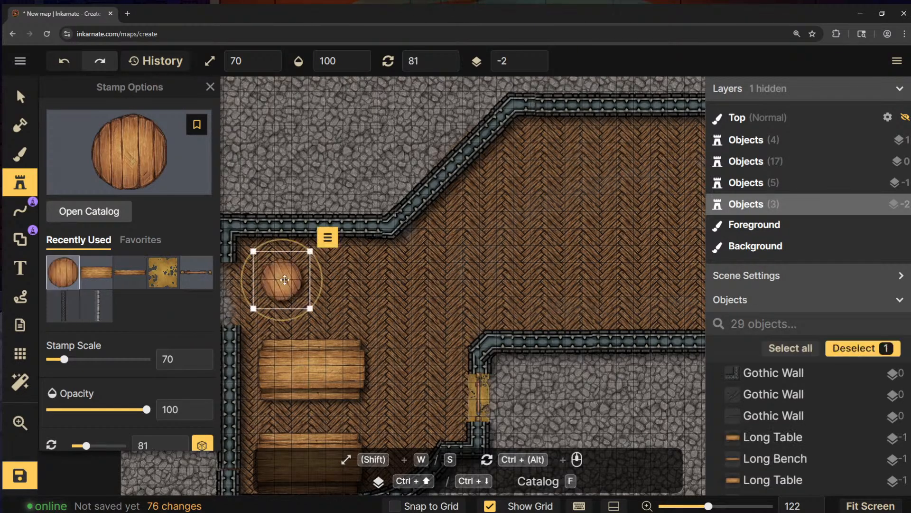
pyautogui.click(357, 280)
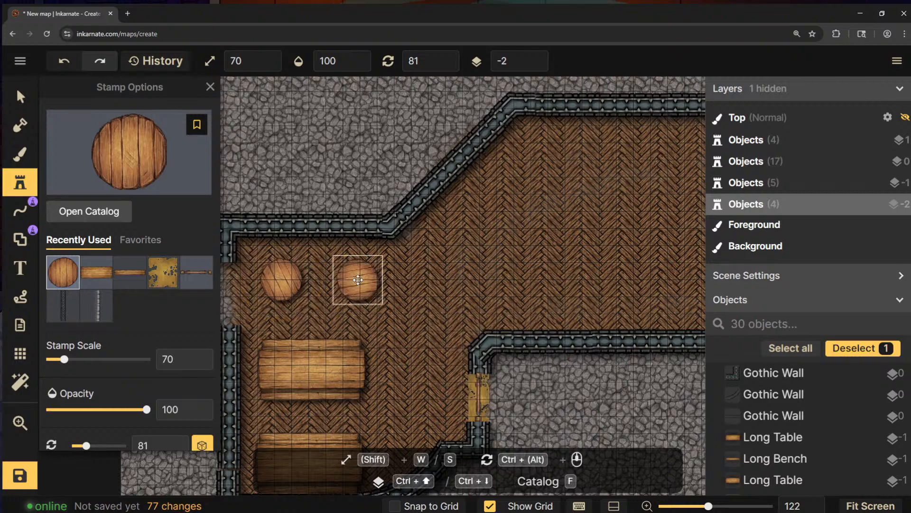
pyautogui.press('Escape')
# Place a third Circular Table at scale 70 on layer -2 inside the room beside the lower end of the diagonal wall
pyautogui.moveTo(467, 264); pyautogui.dragTo(272, 304)
pyautogui.moveTo(353, 278); pyautogui.dragTo(490, 234)
pyautogui.moveTo(441, 300); pyautogui.dragTo(423, 309)
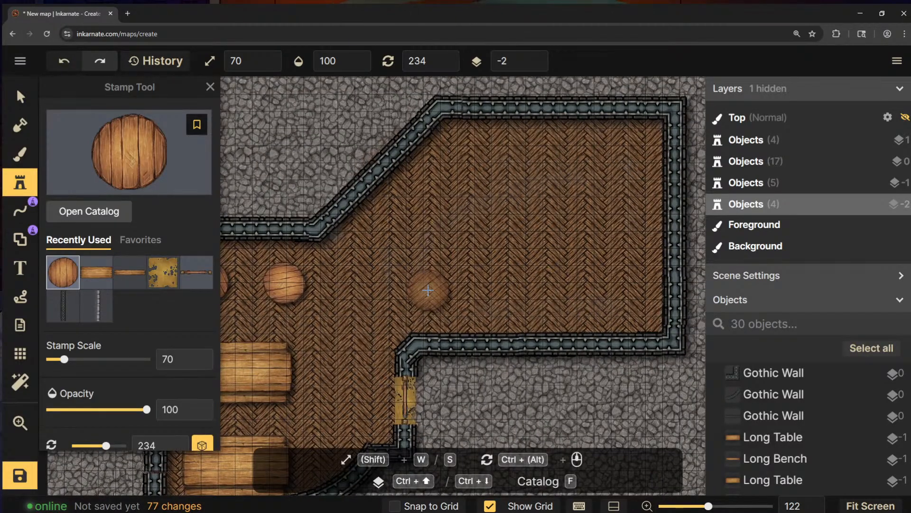
pyautogui.click(373, 244)
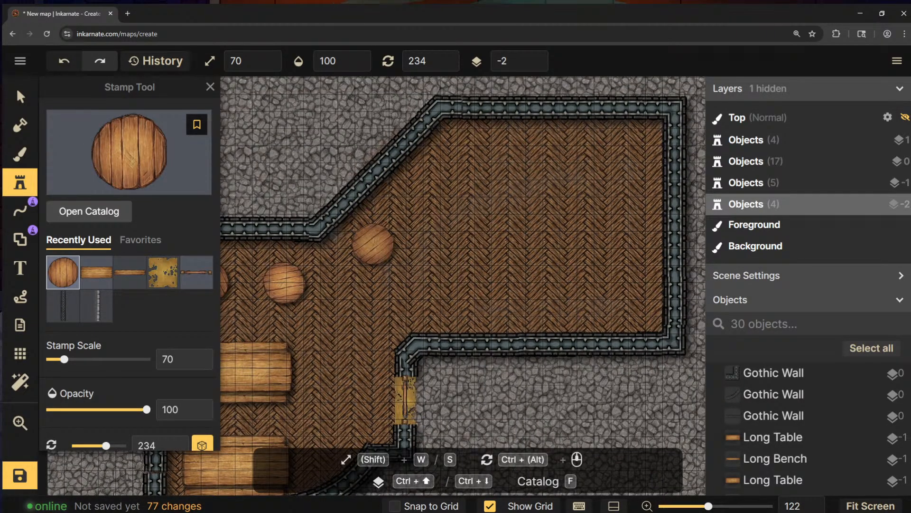